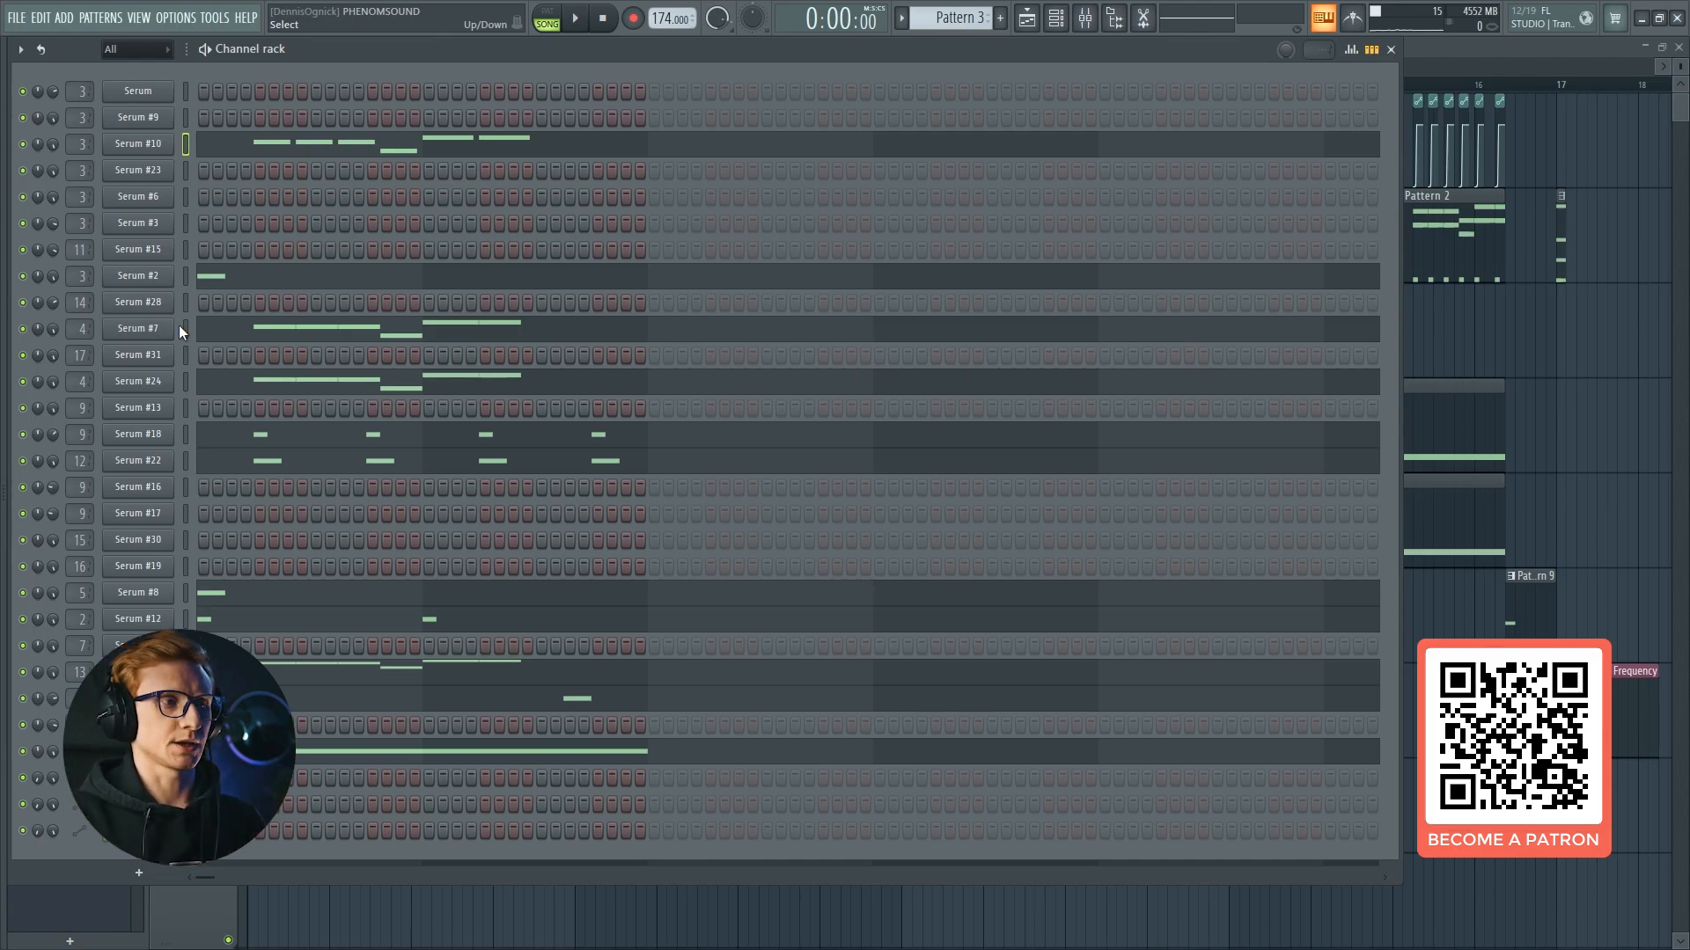
# Play the arrangement from the start and watch the mixer with the effects on Insert 3 active.
pyautogui.press('F9')
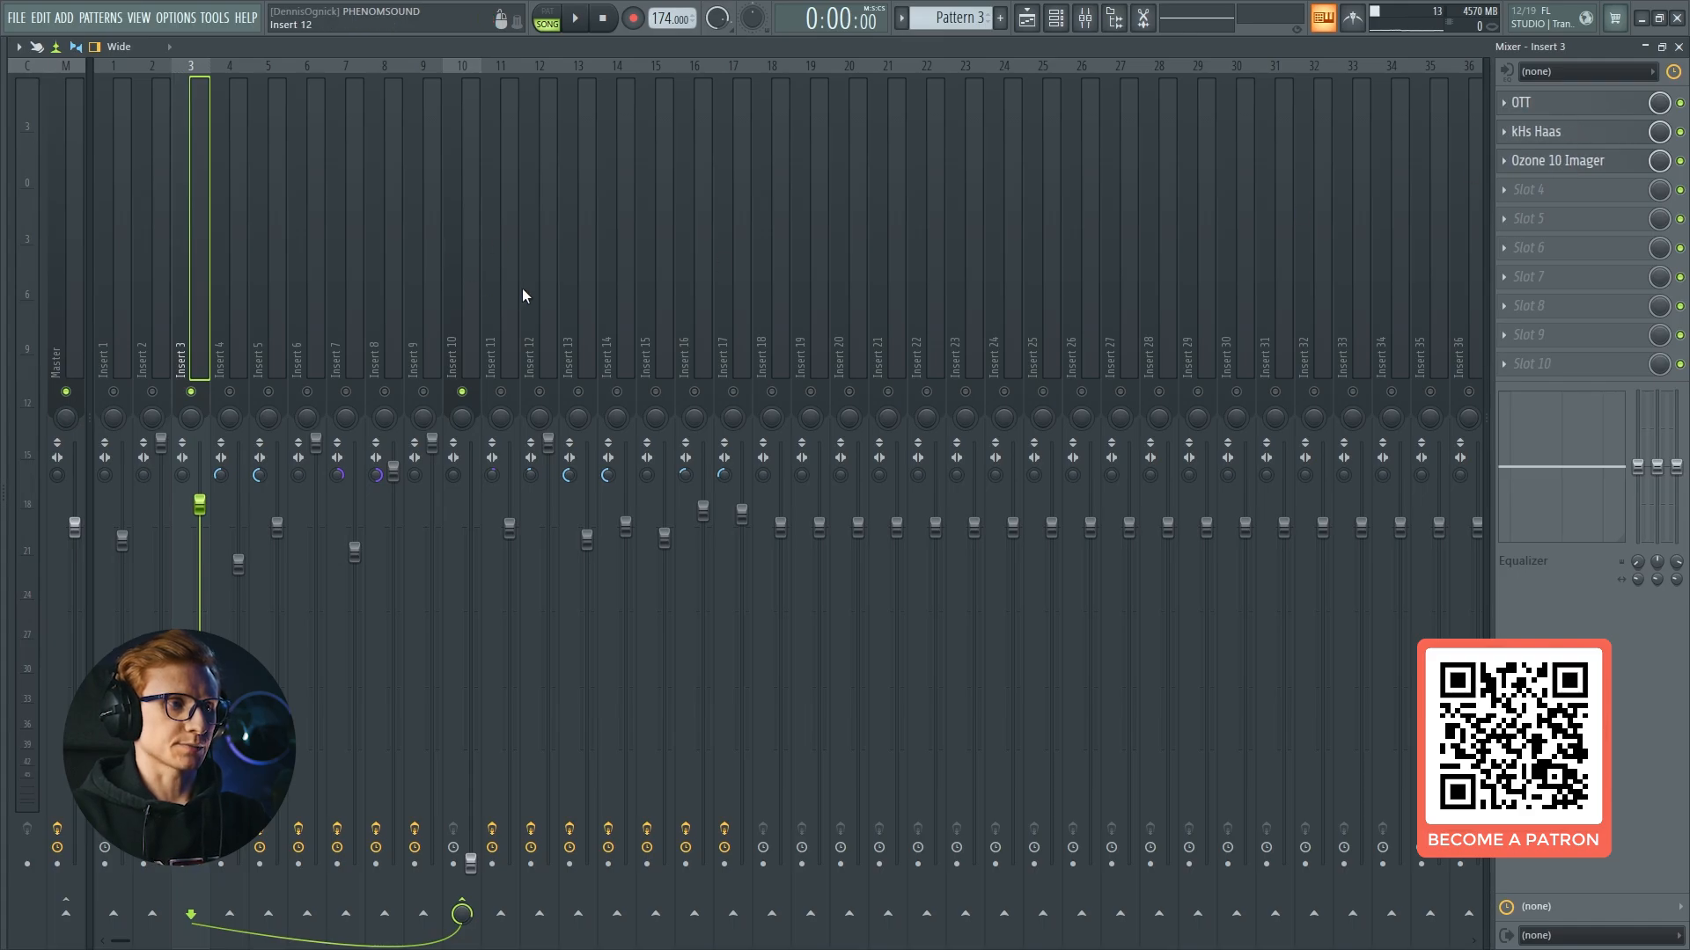
pyautogui.press('F5')
pyautogui.press('space')
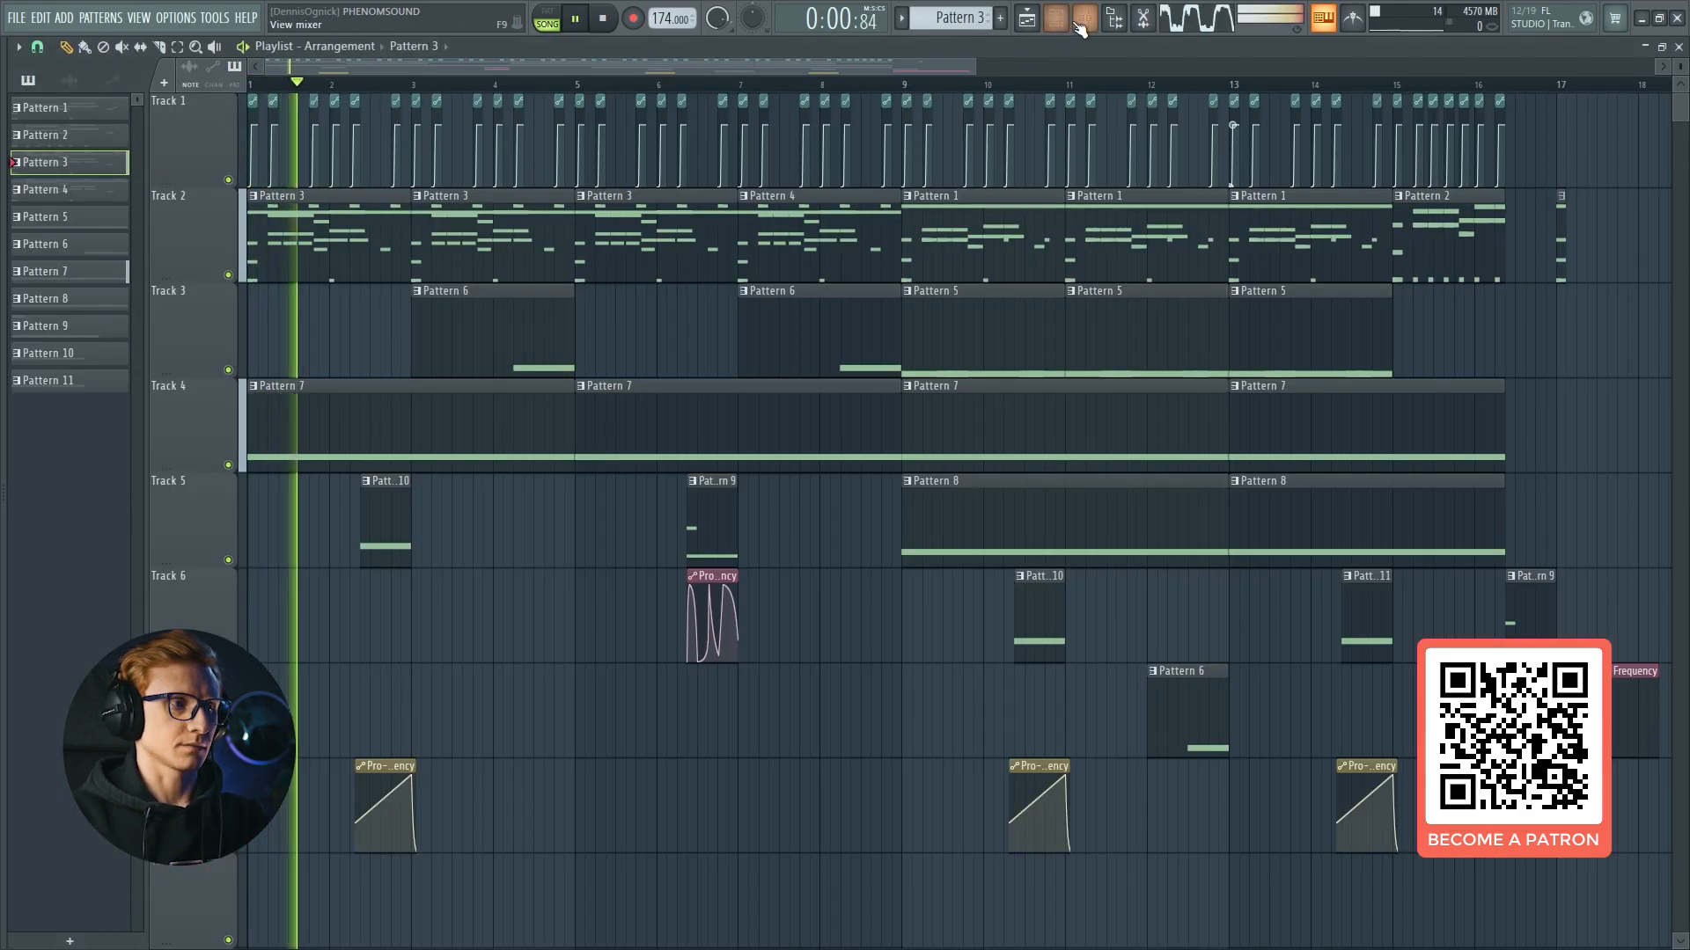
pyautogui.press('F9')
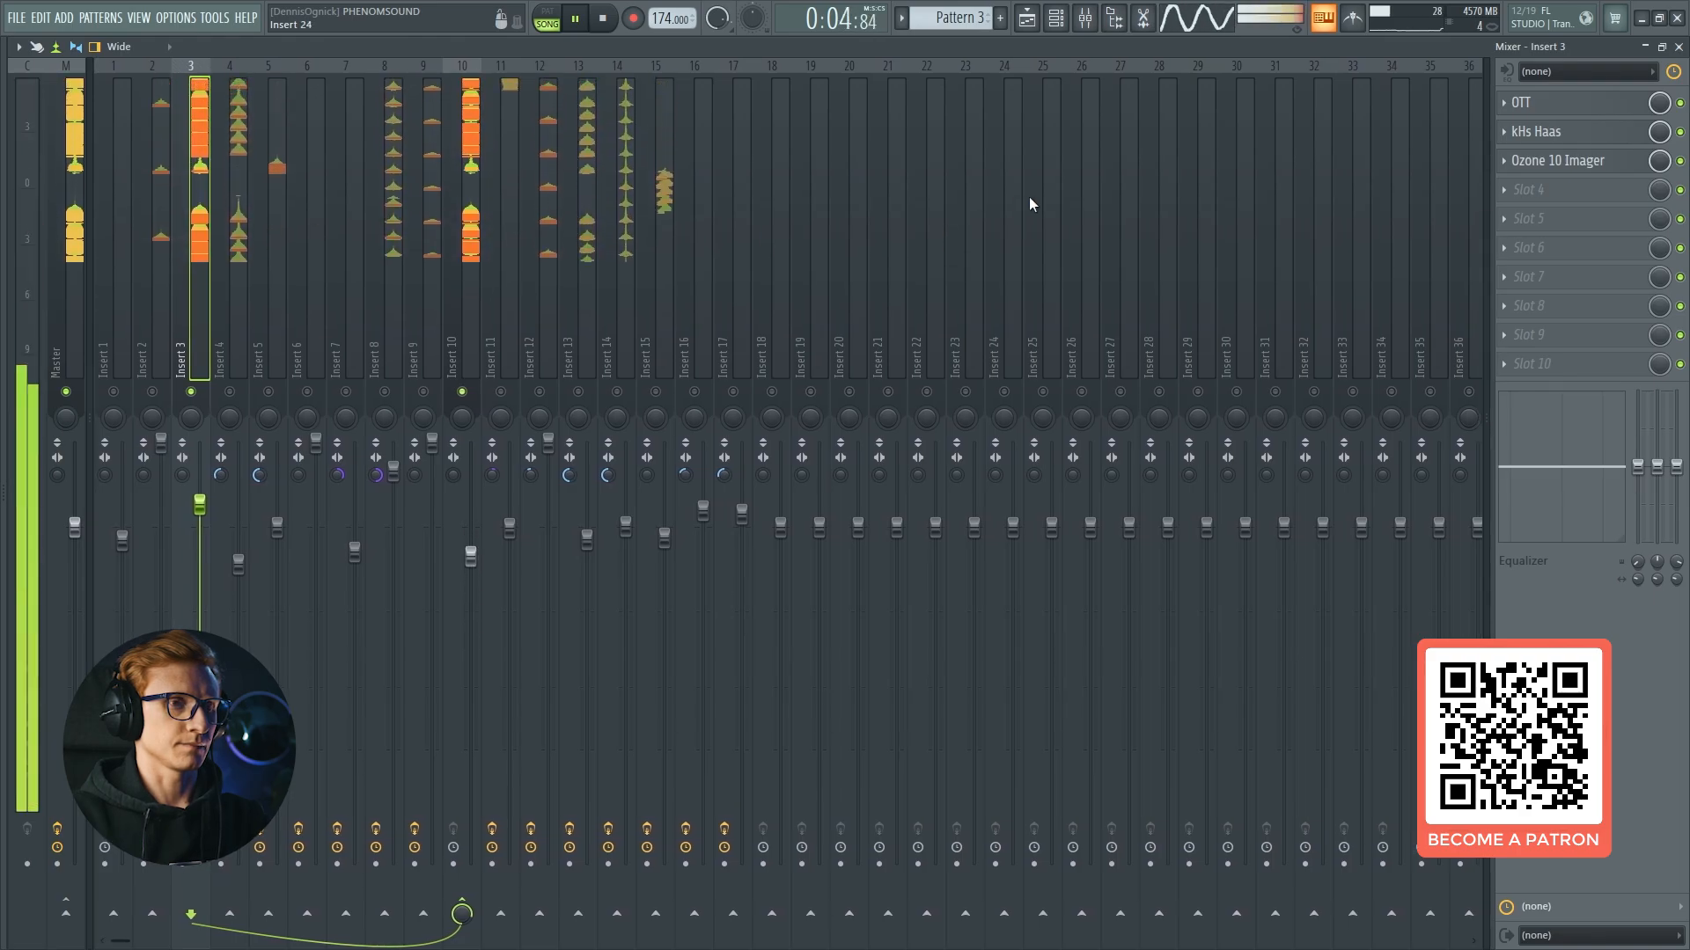
pyautogui.press('space')
# Bypass Ozone 10 Imager, kHs Haas and OTT on Insert 3 and play the song to hear the dry bass.
pyautogui.click(1679, 160)
pyautogui.click(1679, 132)
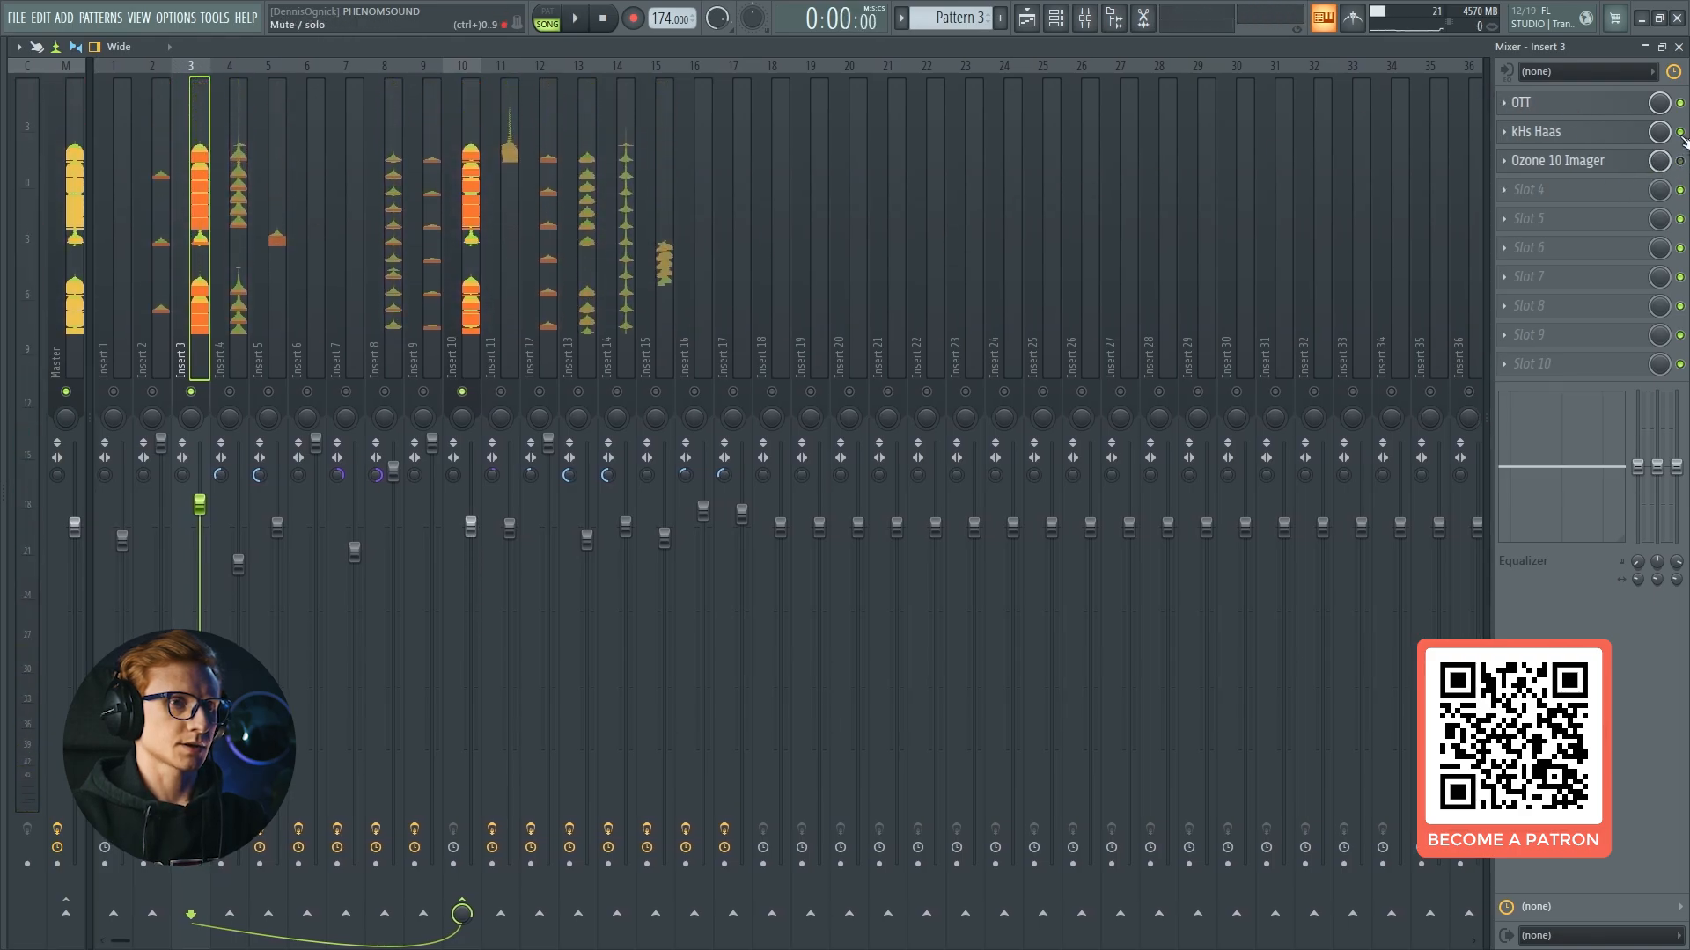
pyautogui.click(1639, 103)
pyautogui.click(1619, 106)
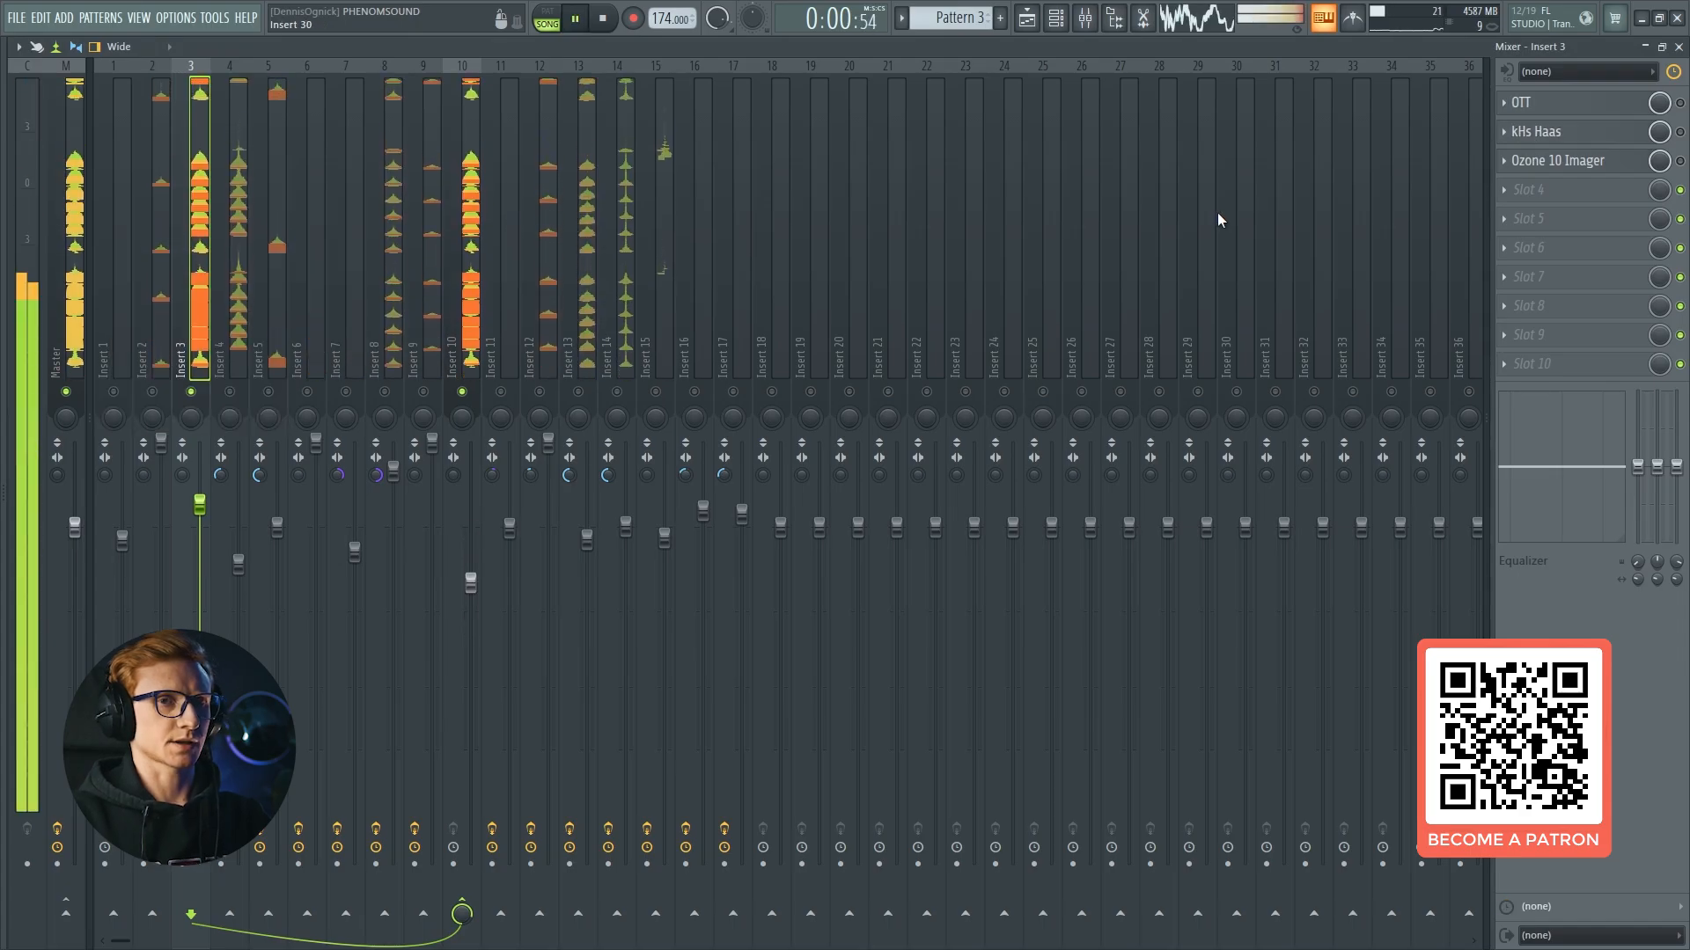
pyautogui.press('space')
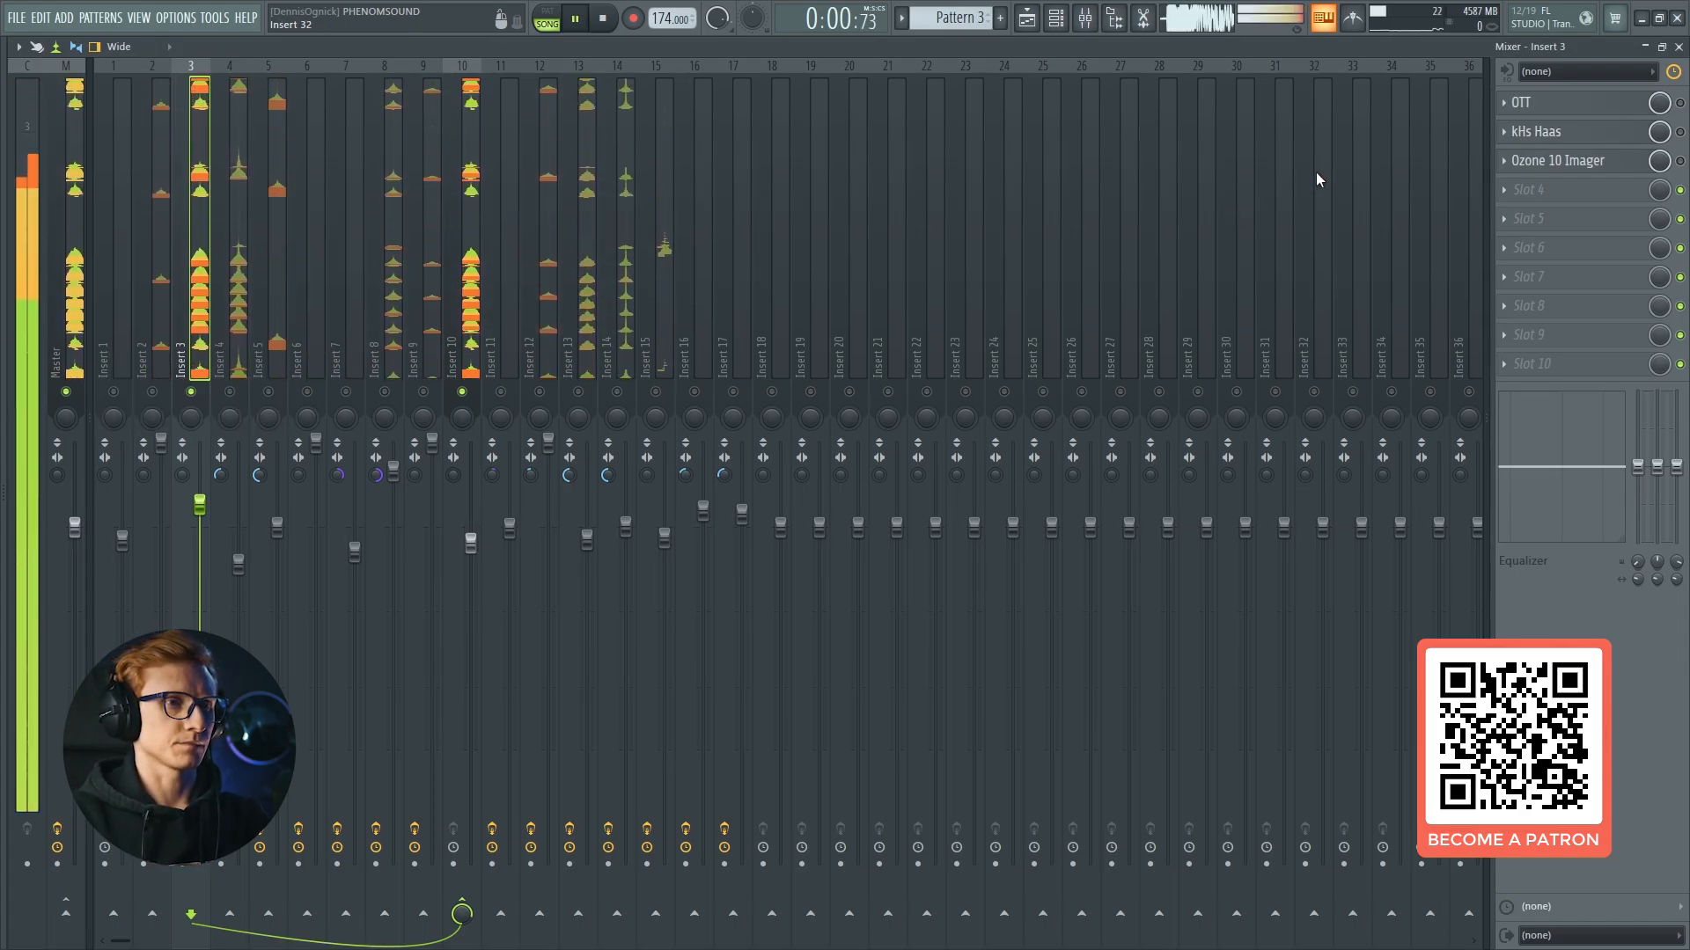
pyautogui.press('space')
# Re-enable OTT on Insert 3, open its settings and play the bass through it.
pyautogui.click(1680, 103)
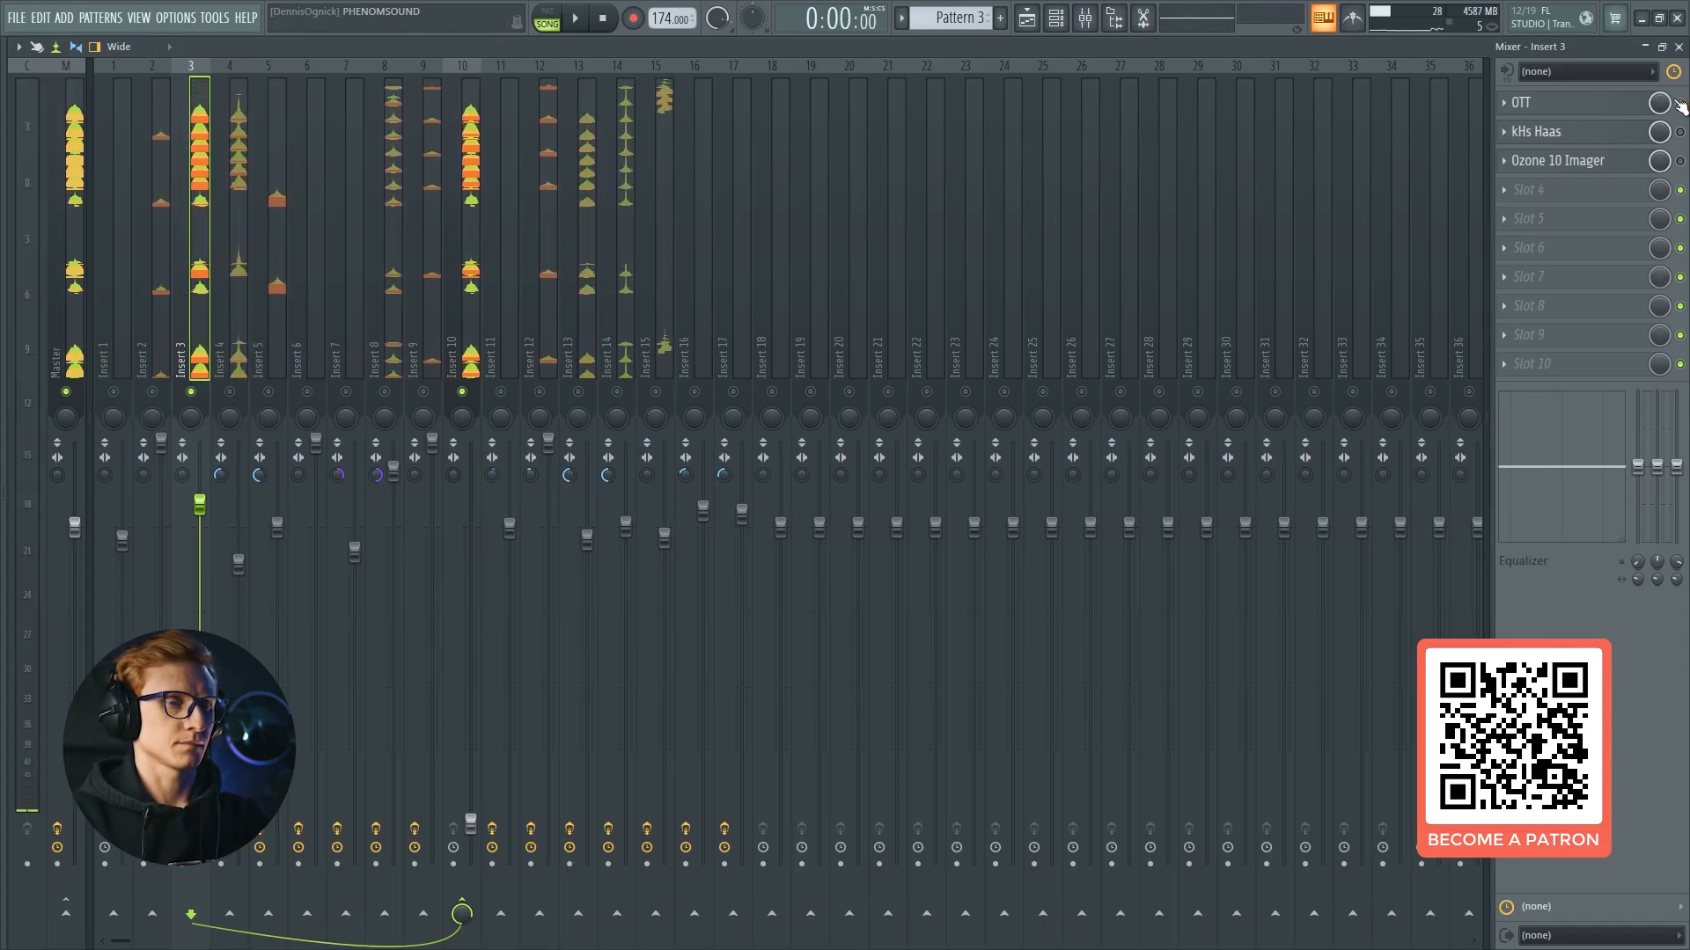
pyautogui.click(1570, 106)
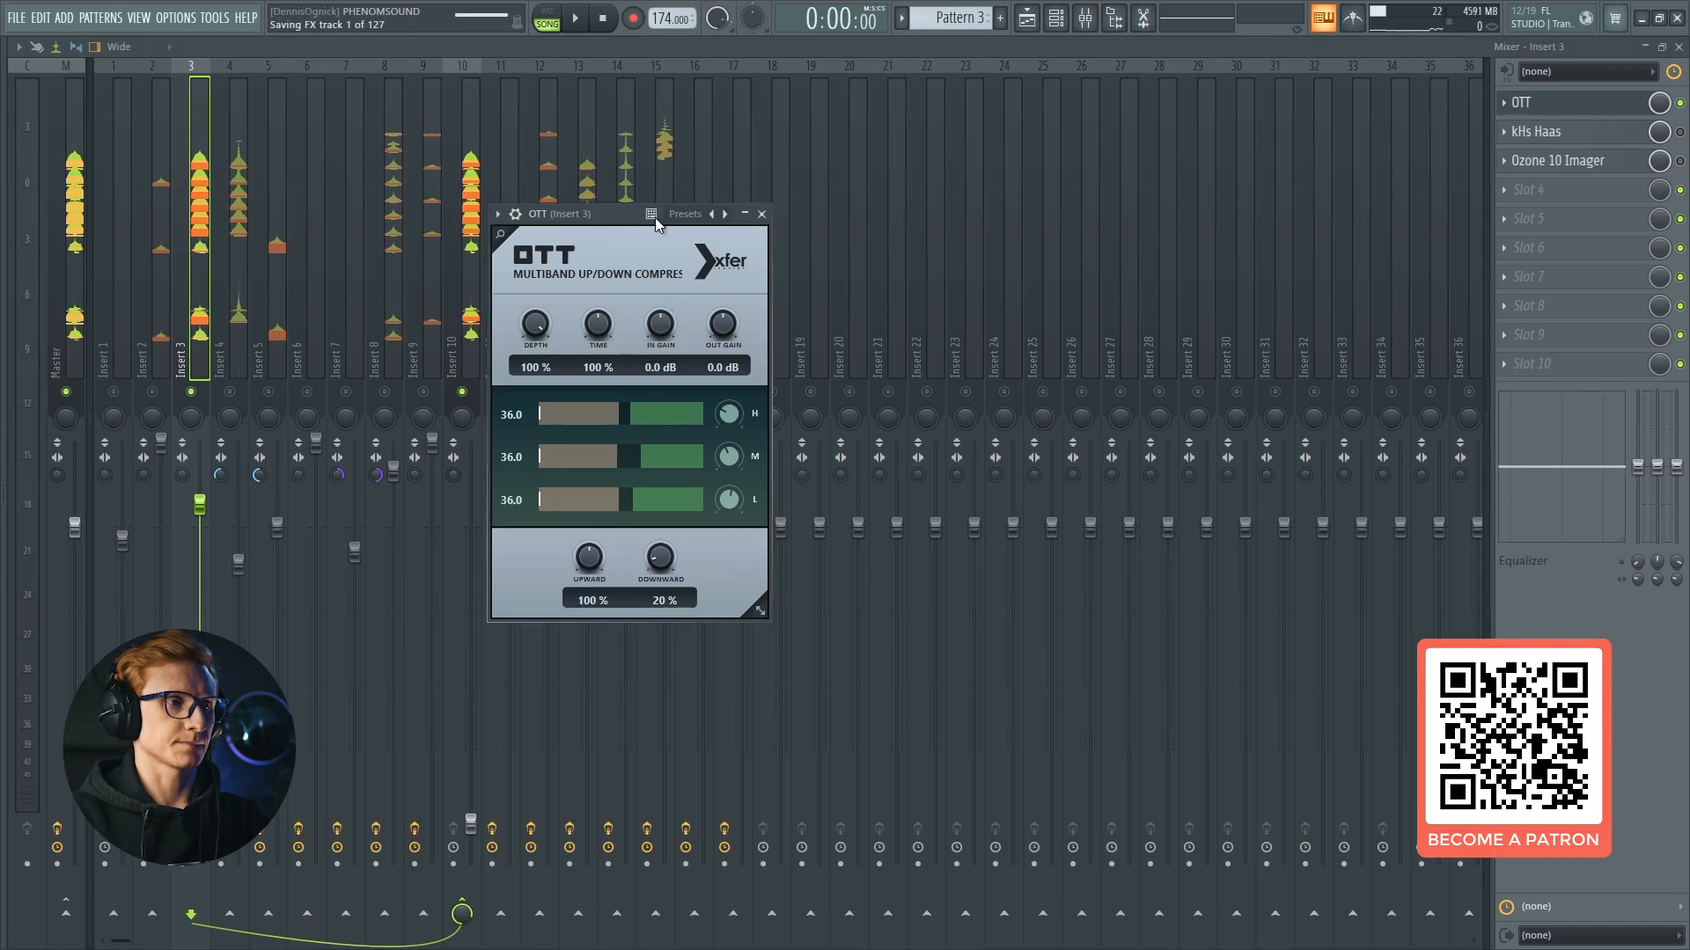
pyautogui.press('space')
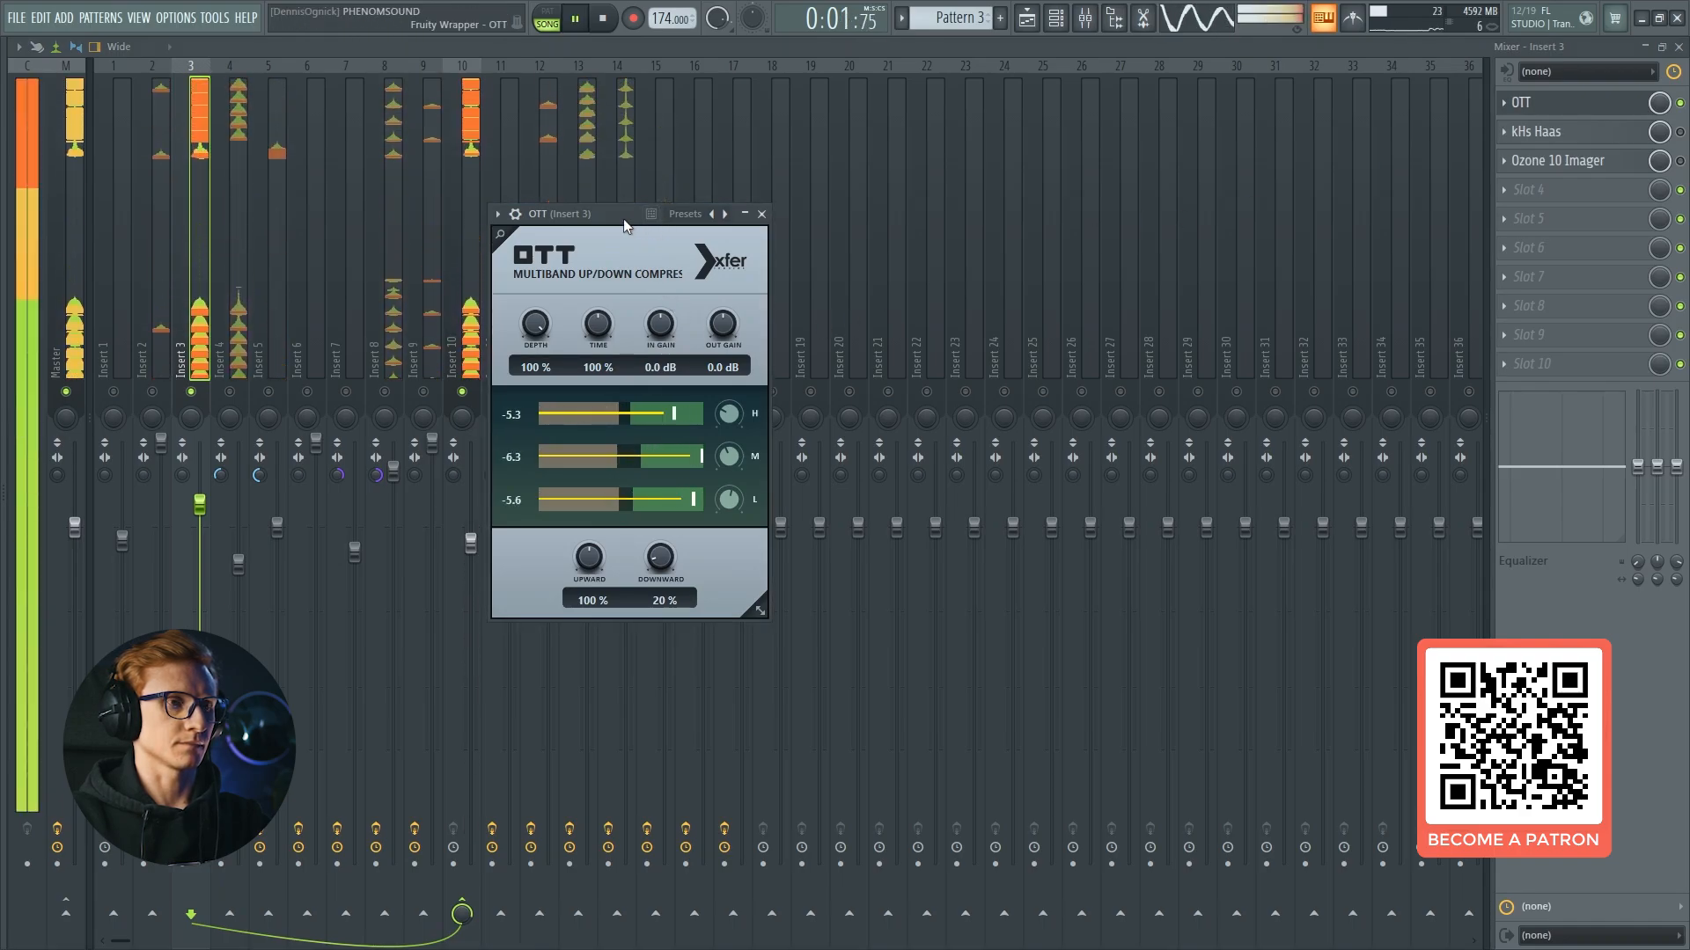
# Re-enable kHs Haas on Insert 3, show its settings in the middle of the mixer and play the bass with it.
pyautogui.click(1680, 132)
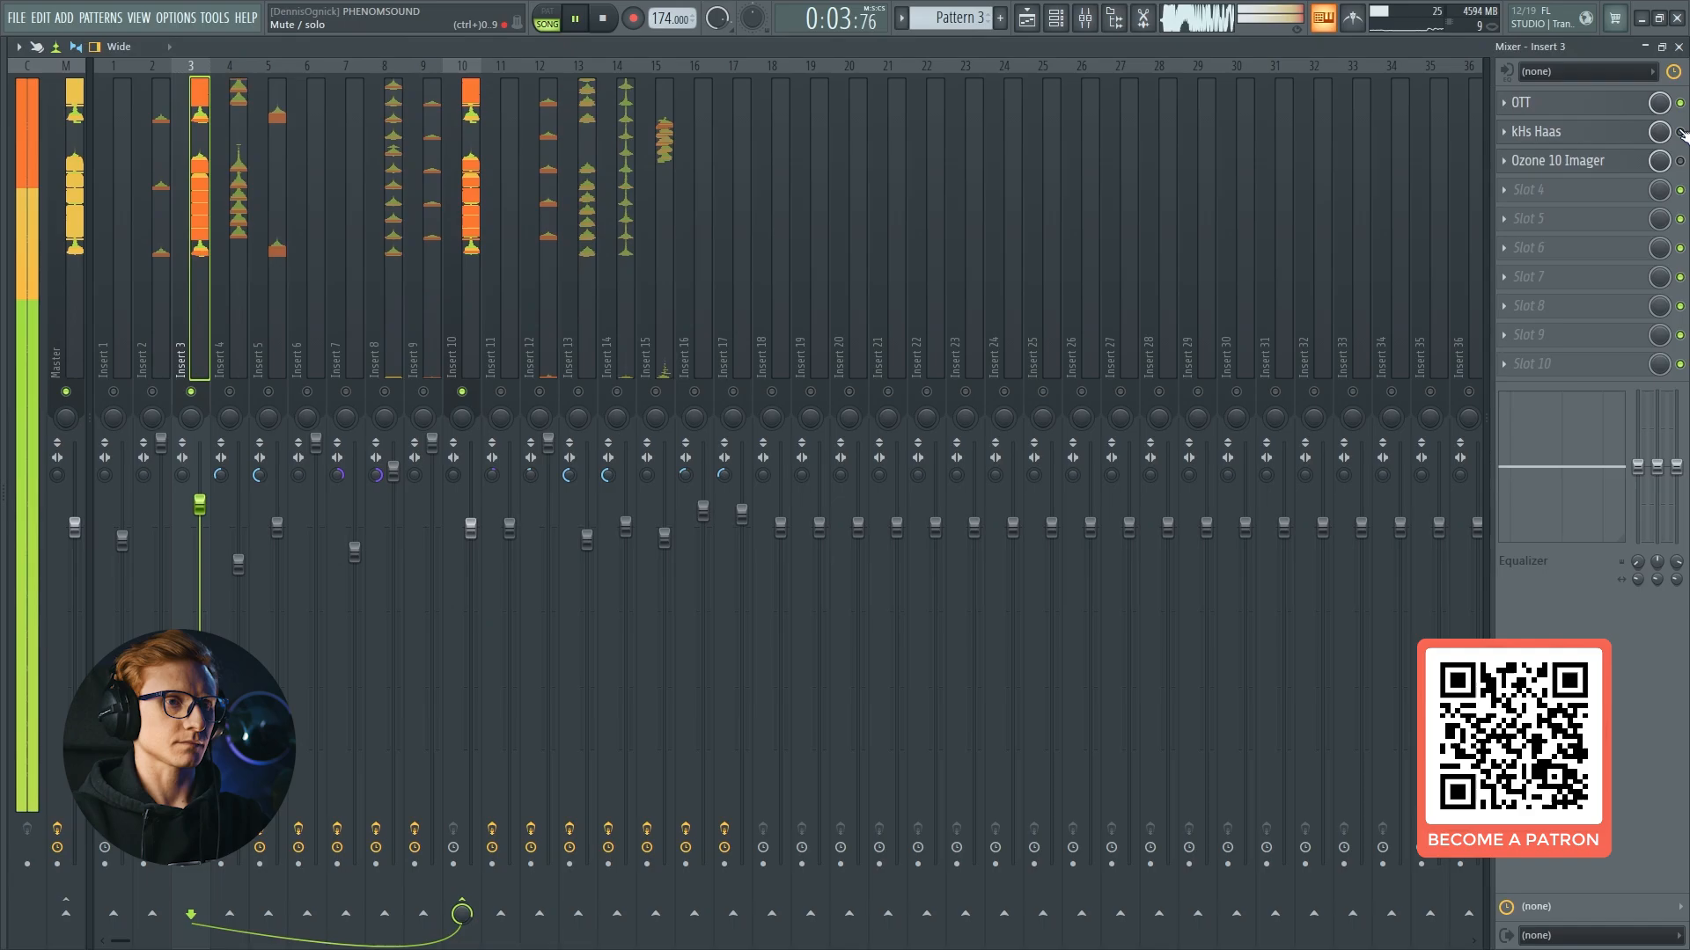
pyautogui.press('space')
pyautogui.click(1639, 134)
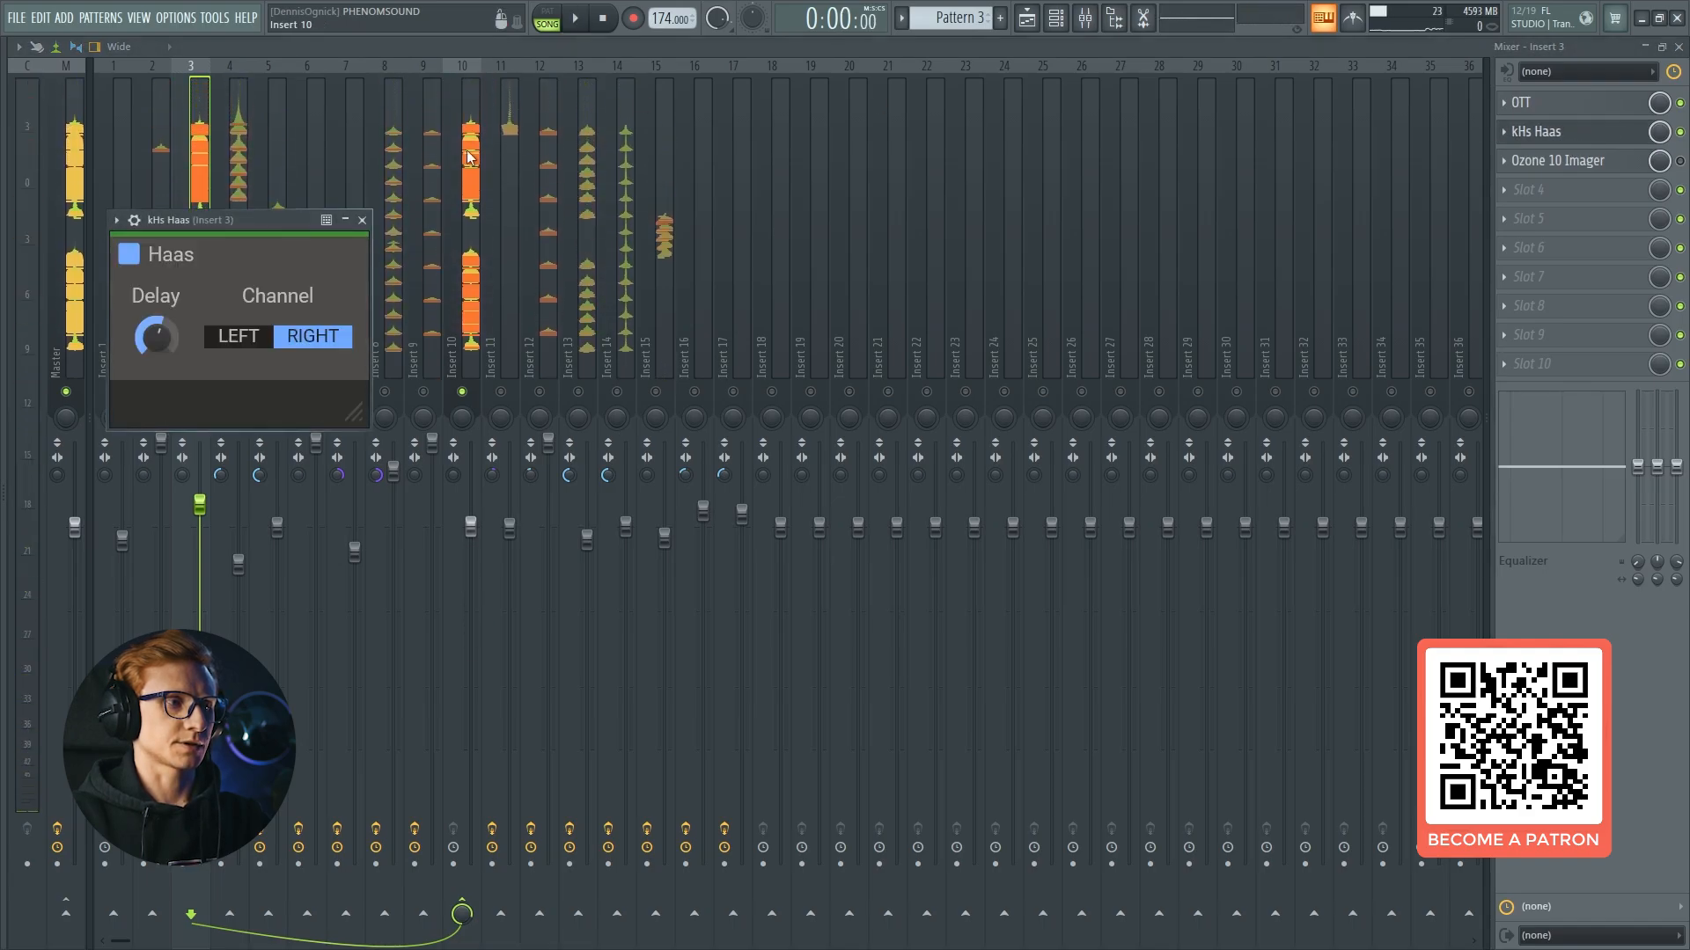
pyautogui.moveTo(248, 219); pyautogui.dragTo(748, 315)
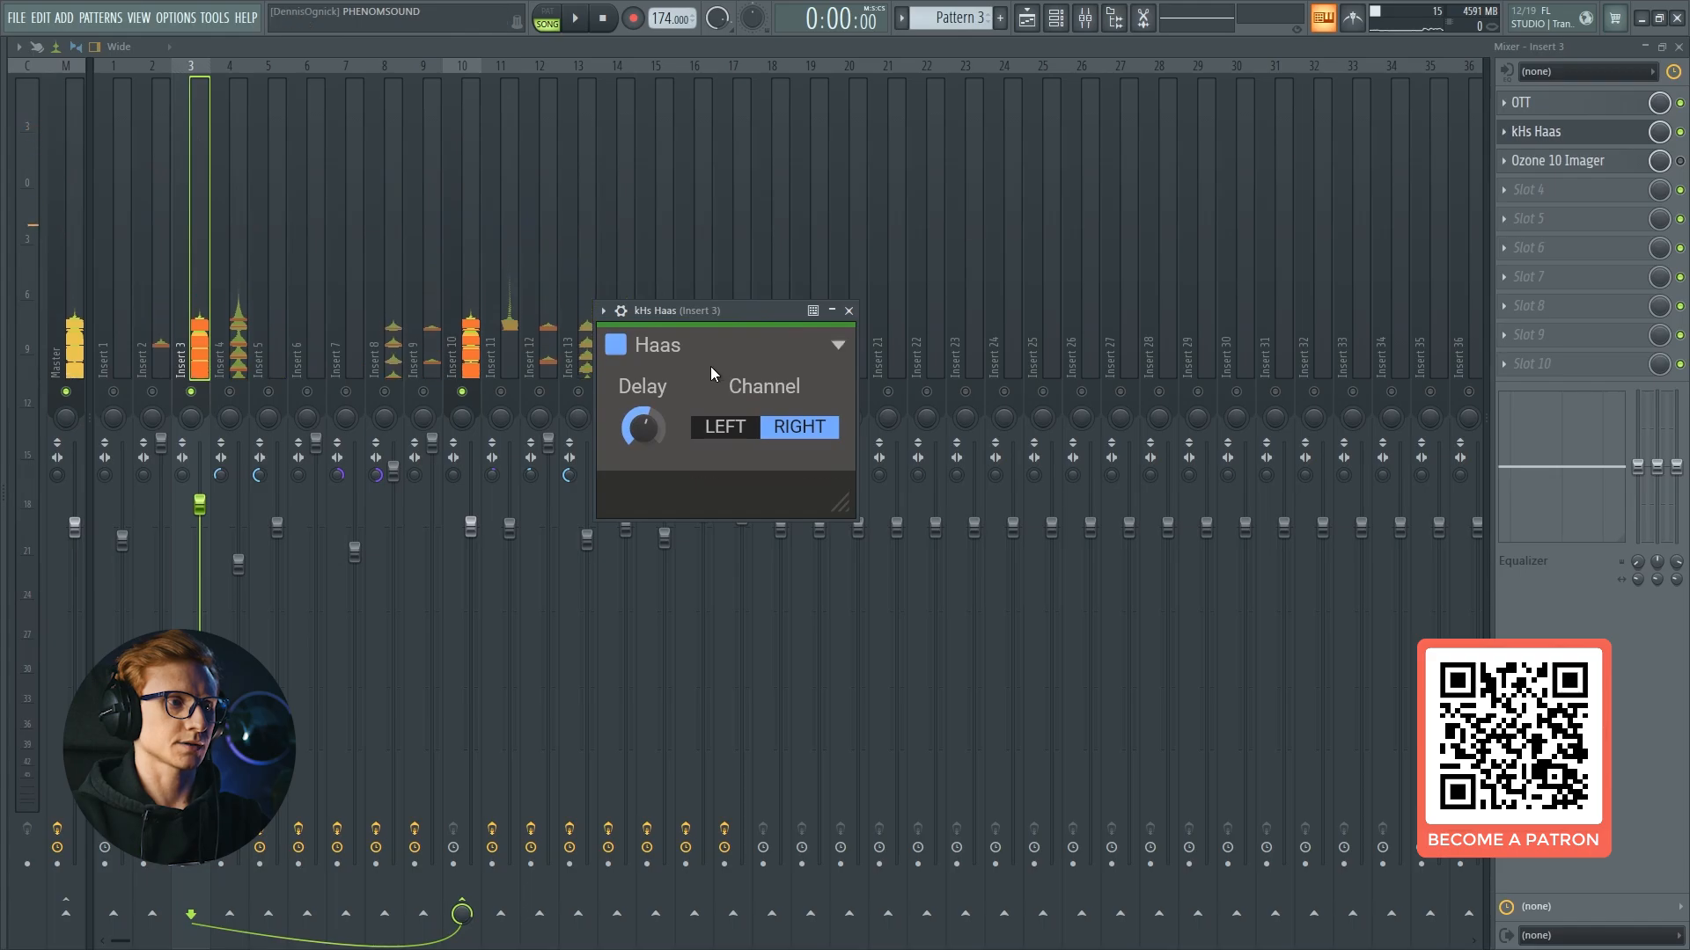
pyautogui.press('space')
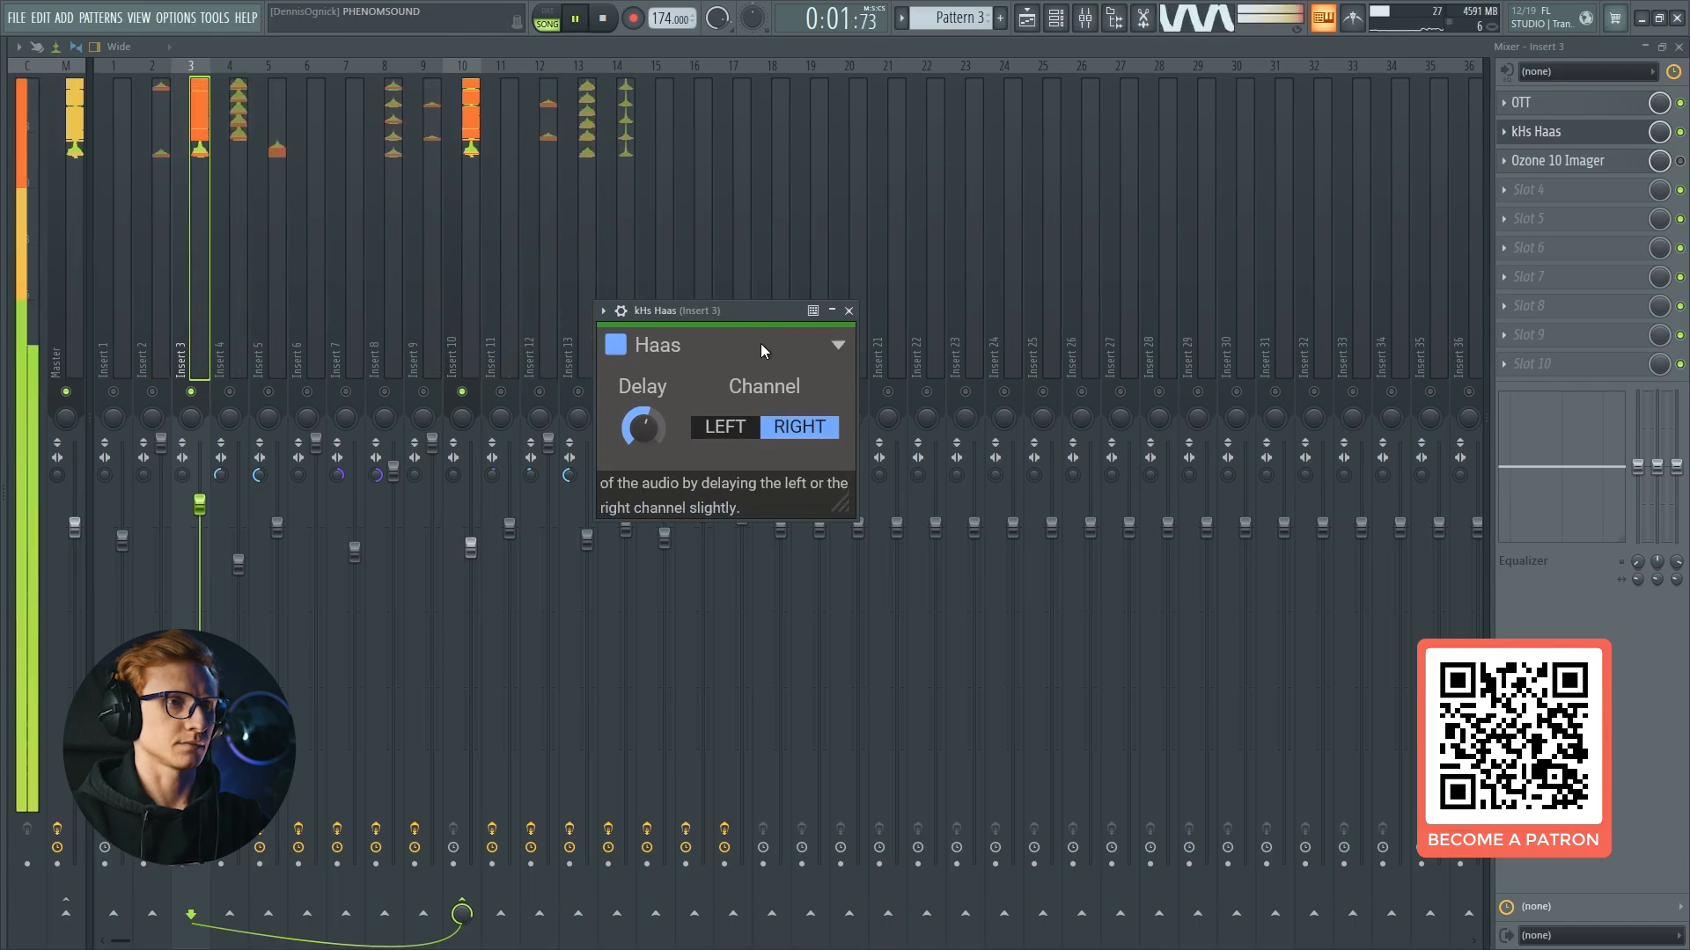
pyautogui.press('space')
pyautogui.click(1551, 132)
# Re-enable Ozone 10 Imager on Insert 3, open its stereo width settings and play the bass through it.
pyautogui.click(1680, 162)
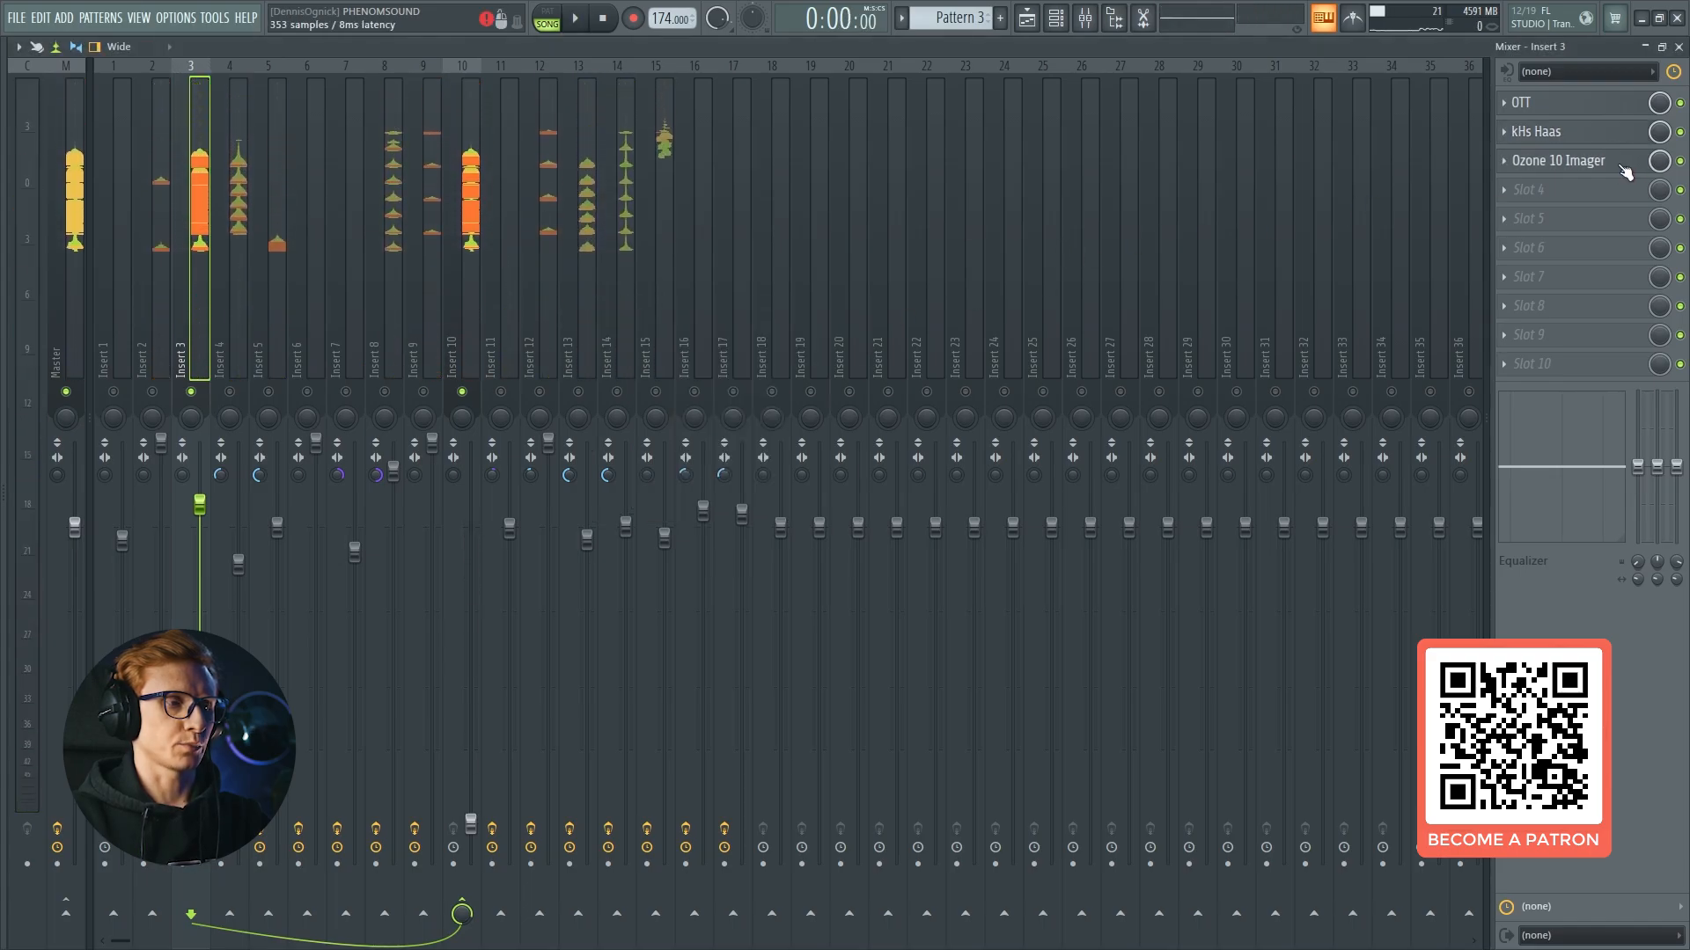
pyautogui.moveTo(632, 167); pyautogui.dragTo(883, 210)
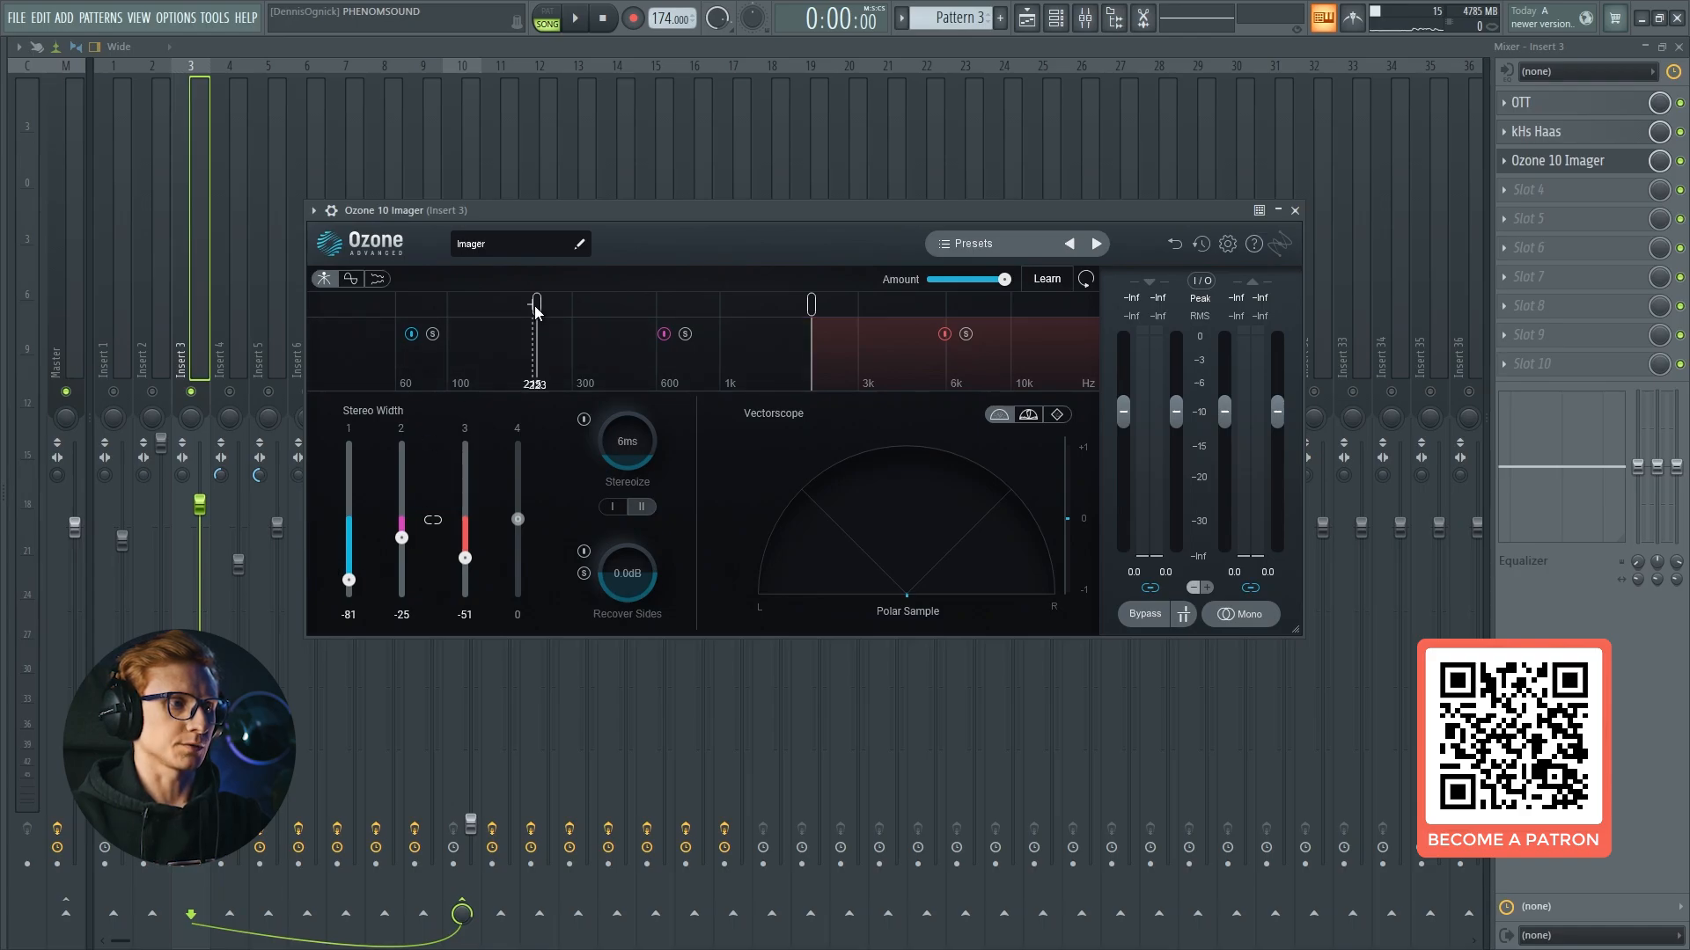
pyautogui.press('space')
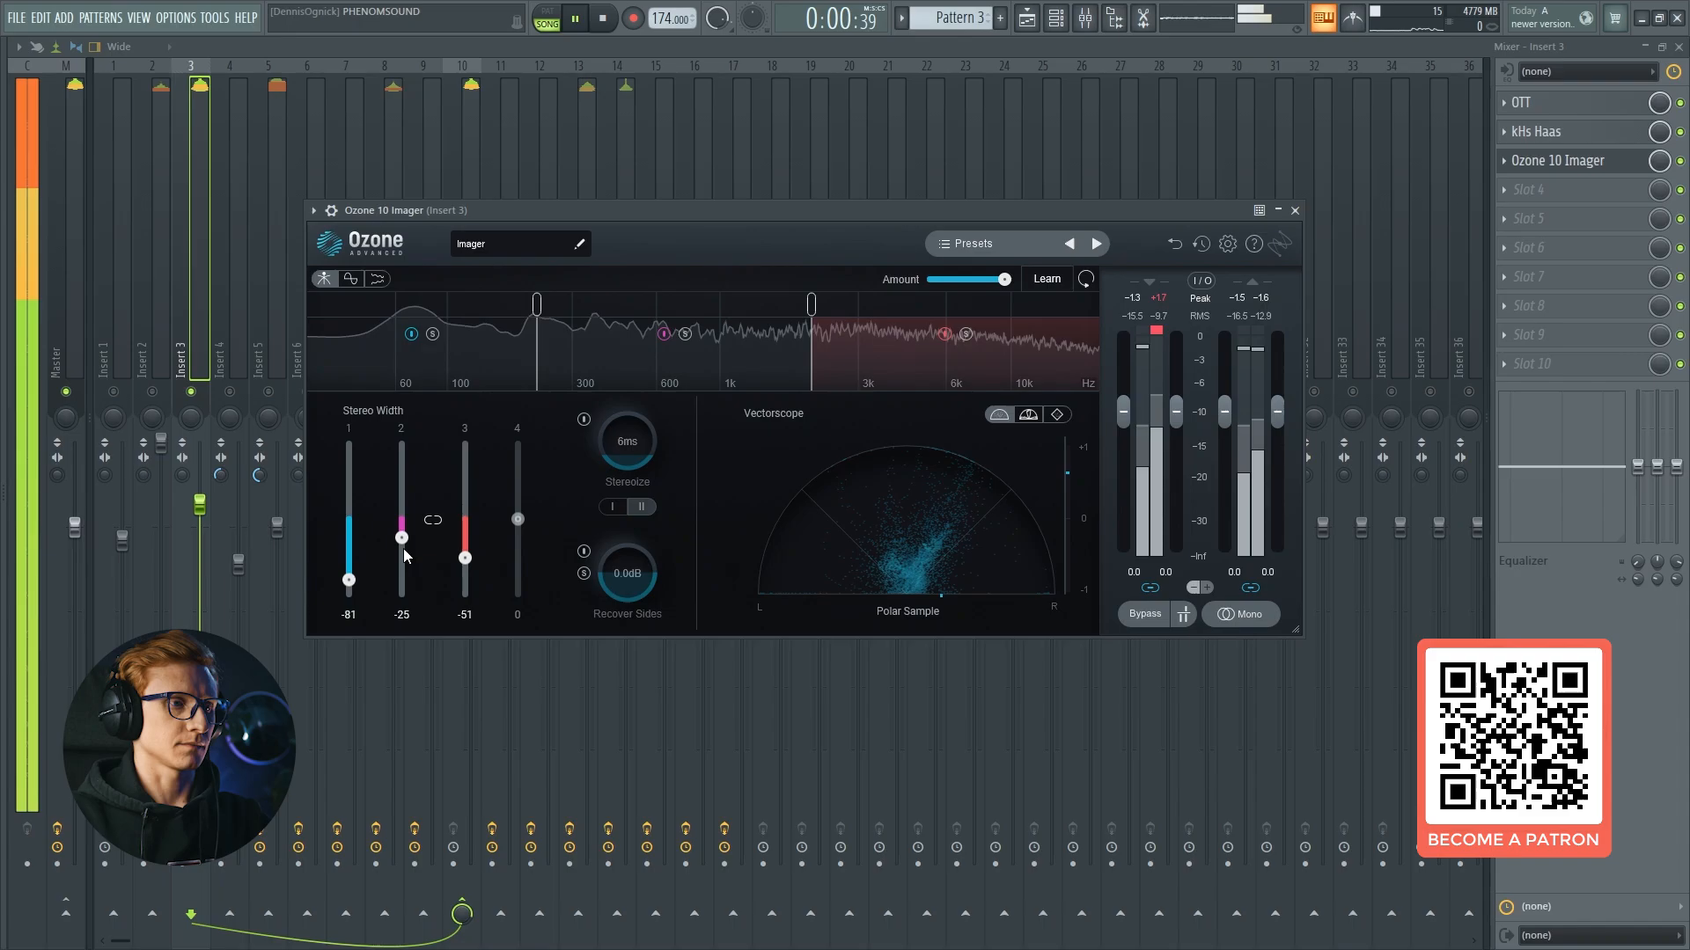
pyautogui.press('space')
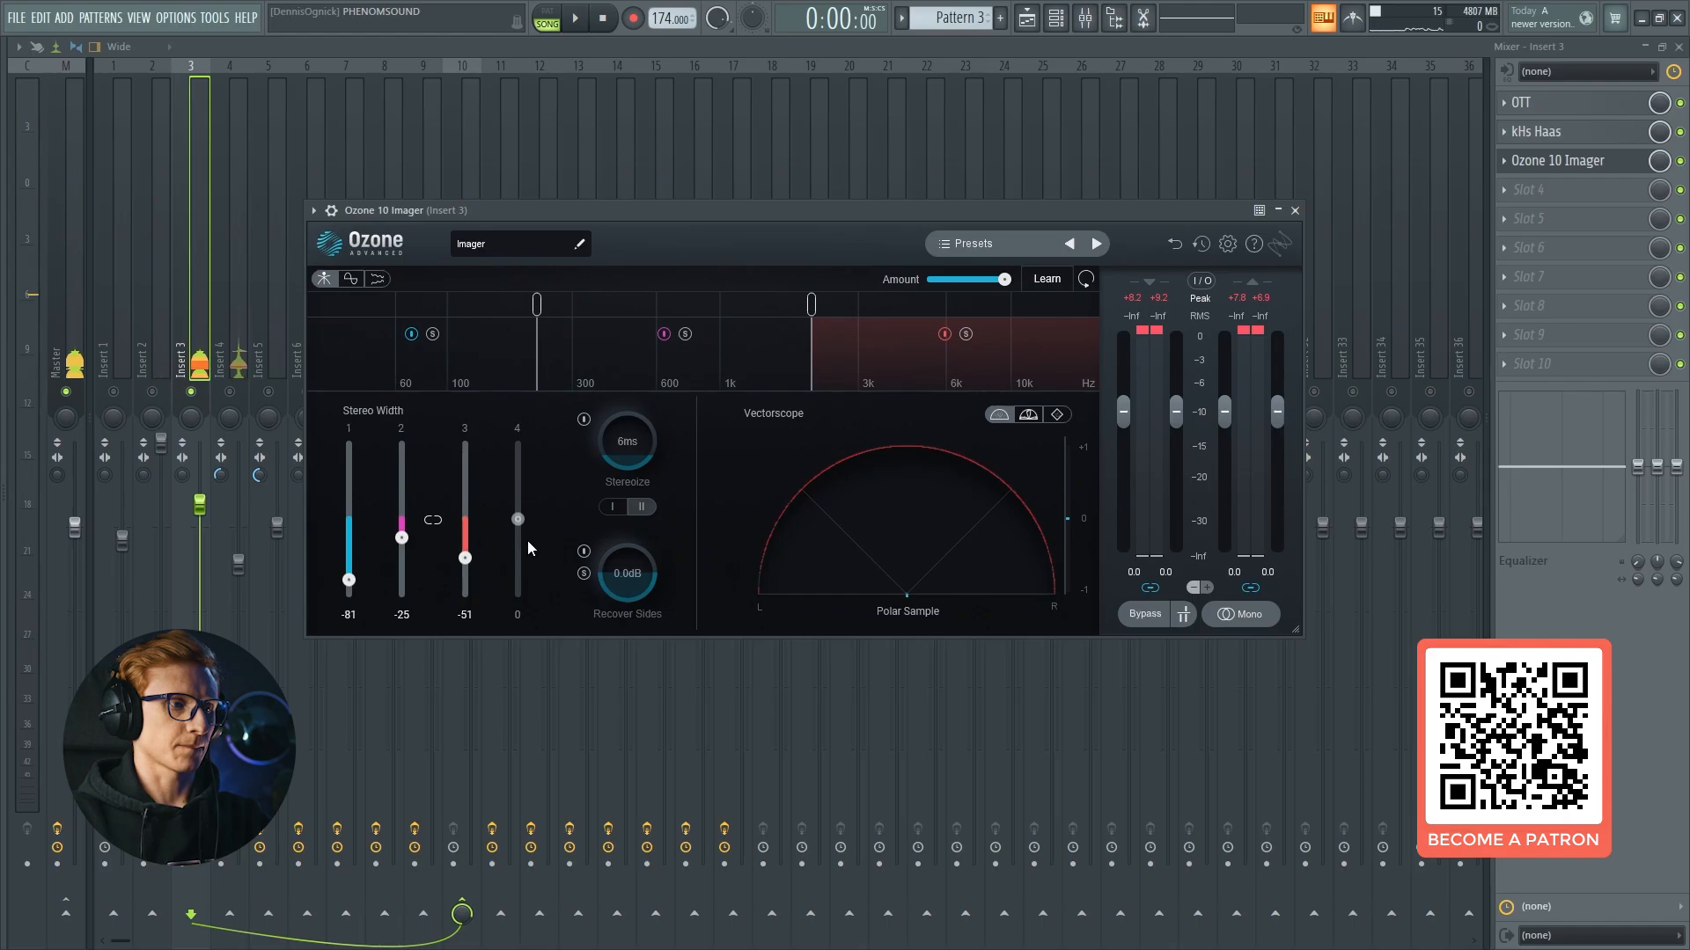
pyautogui.press('space')
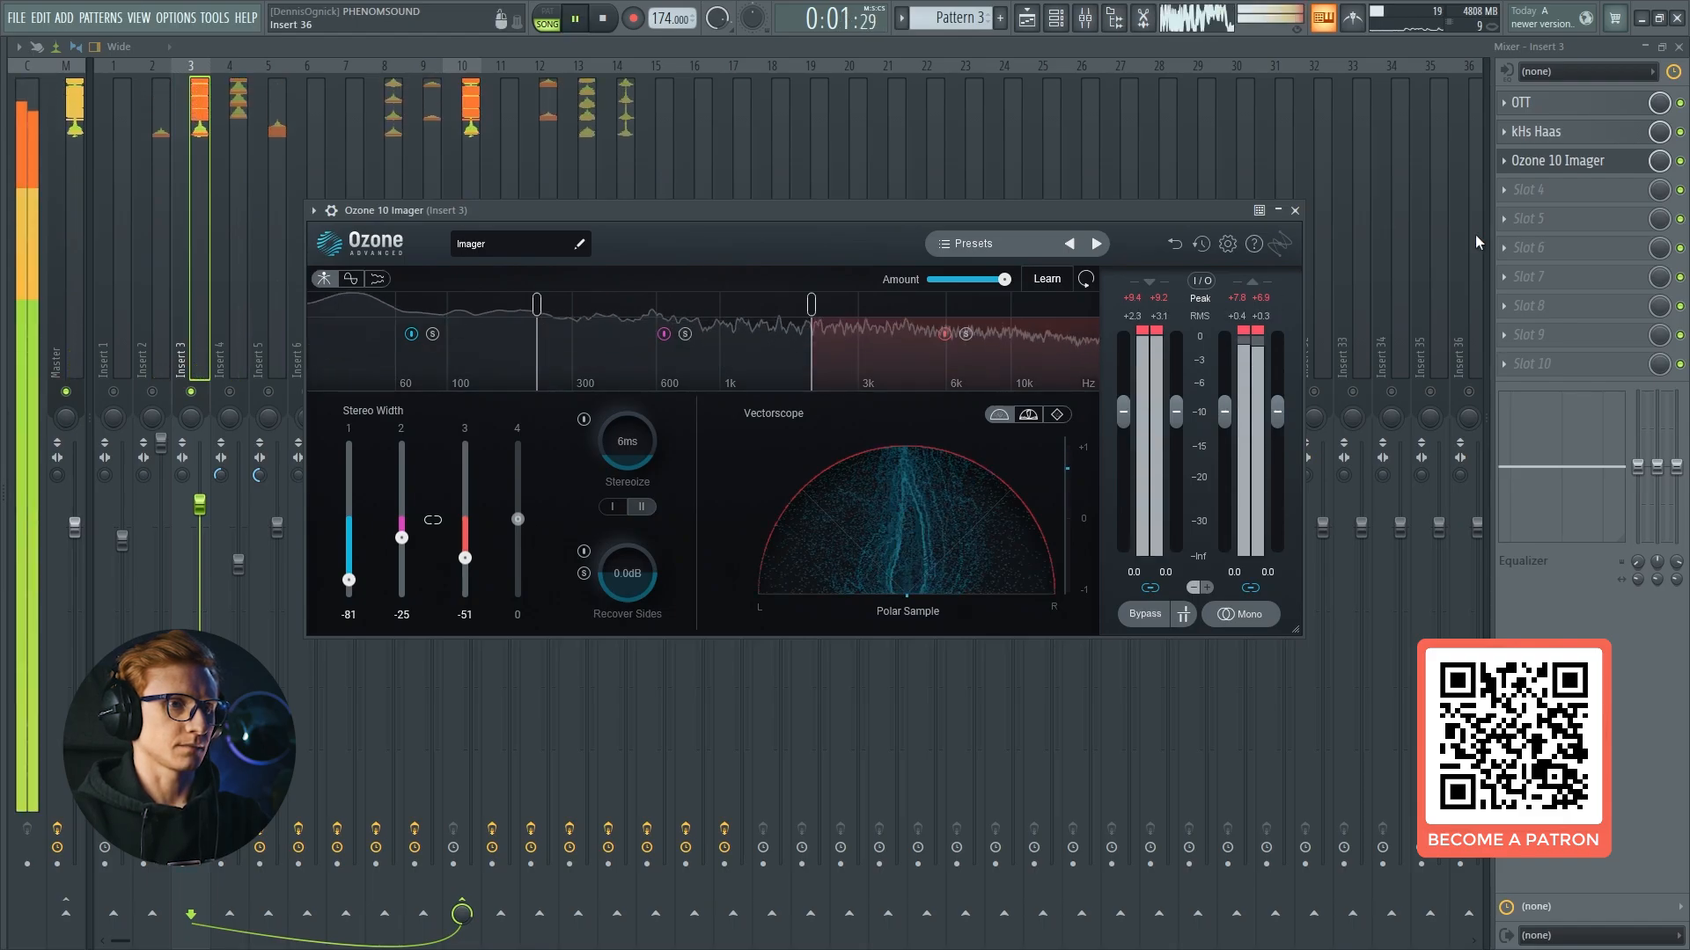
# Compare the bass on Insert 3 with Ozone 10 Imager bypassed and enabled by replaying the song.
pyautogui.click(1680, 162)
pyautogui.press('Escape')
pyautogui.press('space')
pyautogui.press('space')
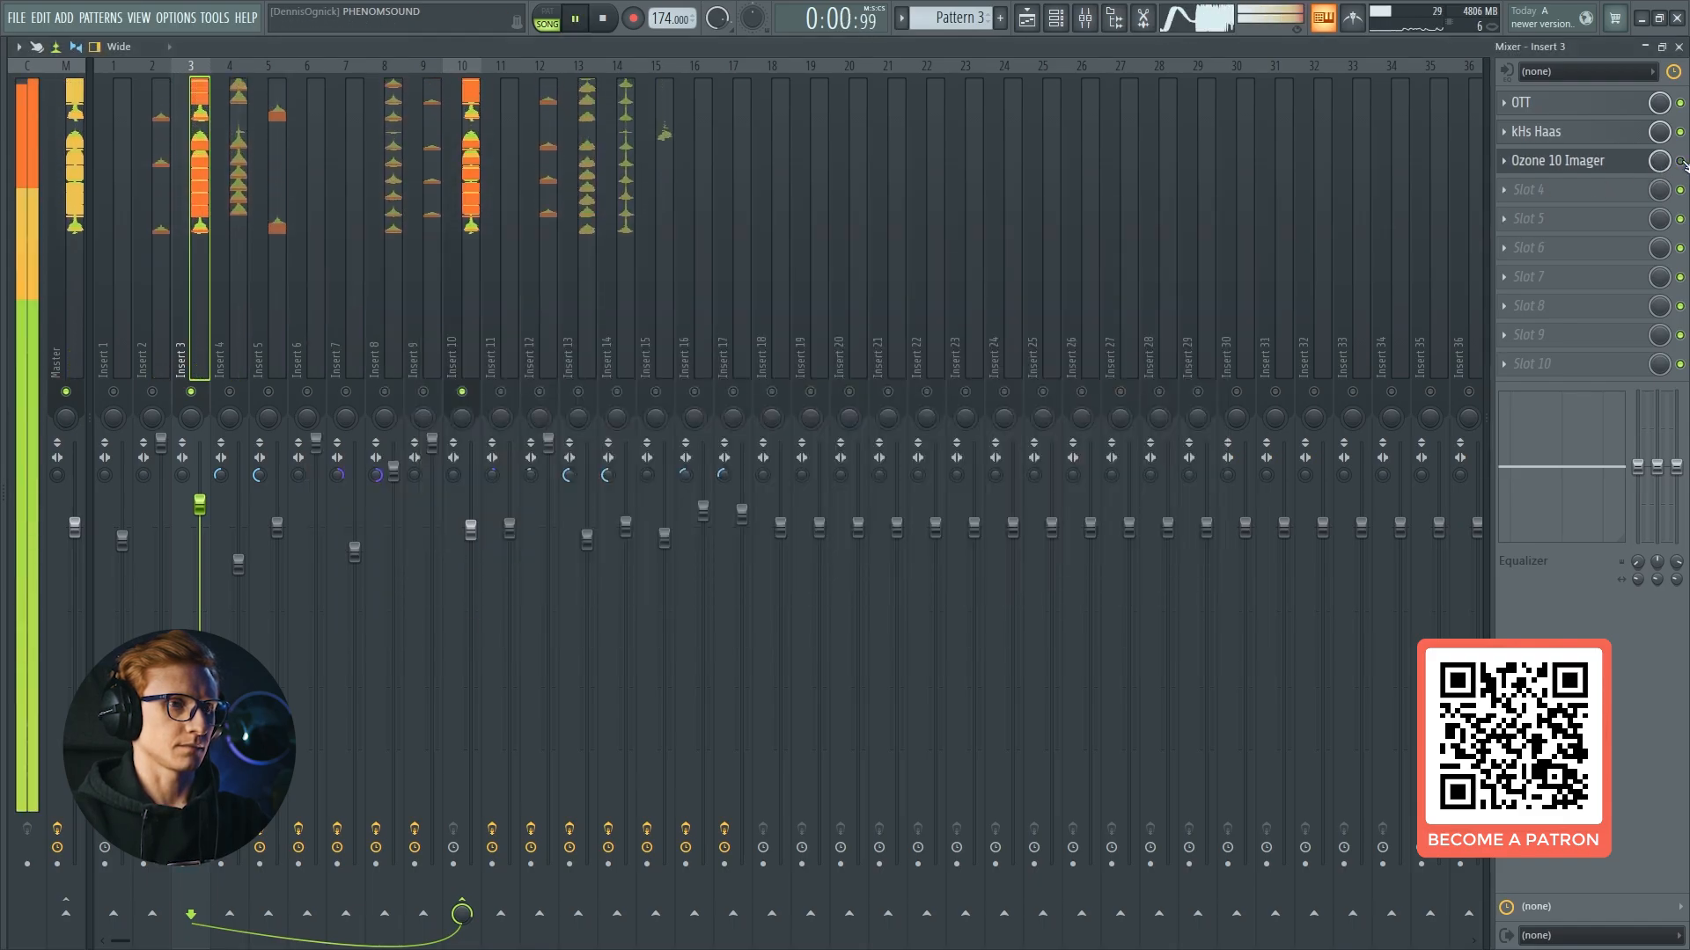
pyautogui.press('space')
# Review the OTT settings on Insert 3, unmute all other mixer tracks and play the full mix.
pyautogui.click(1523, 103)
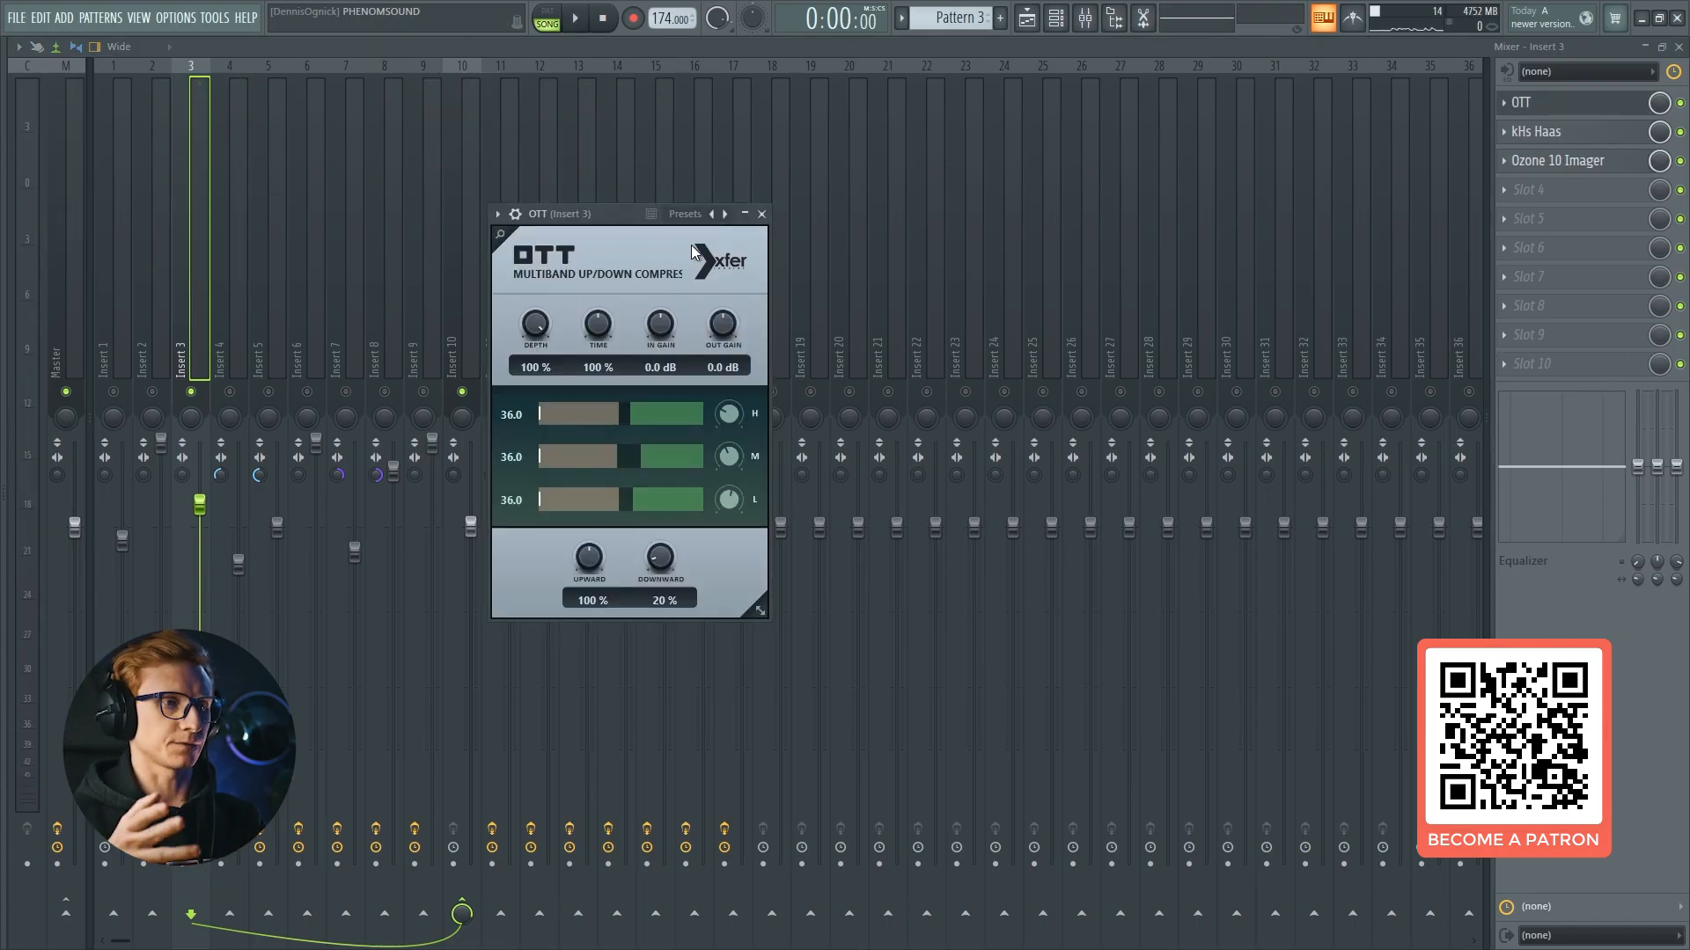
pyautogui.click(1558, 103)
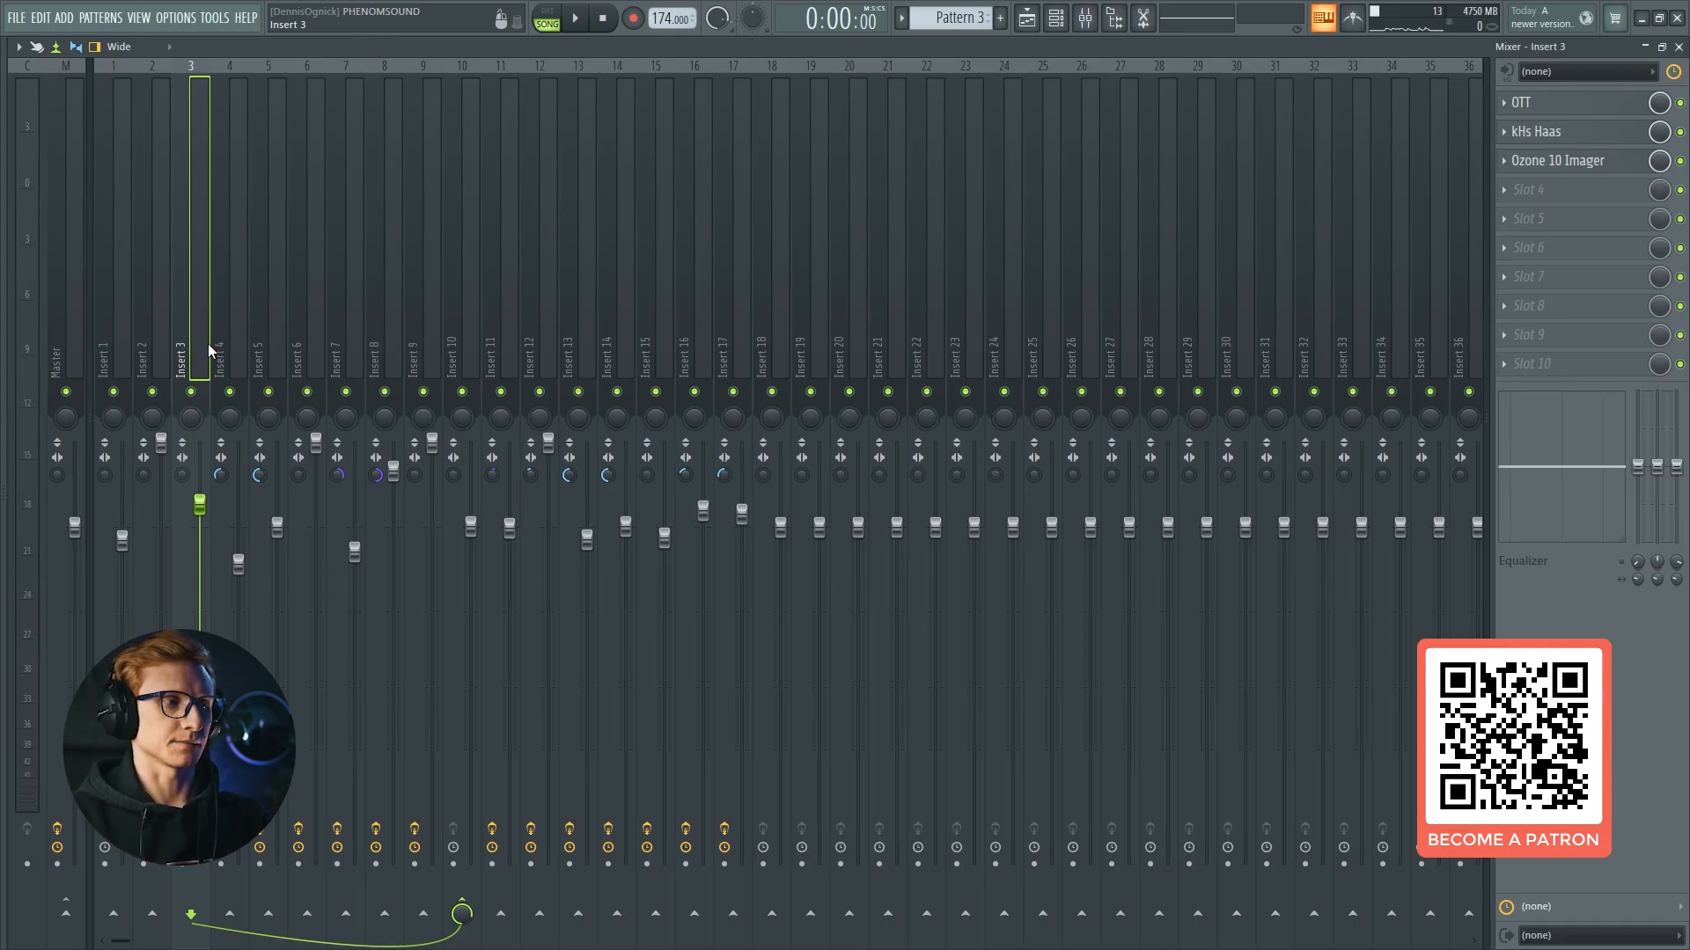
pyautogui.press('space')
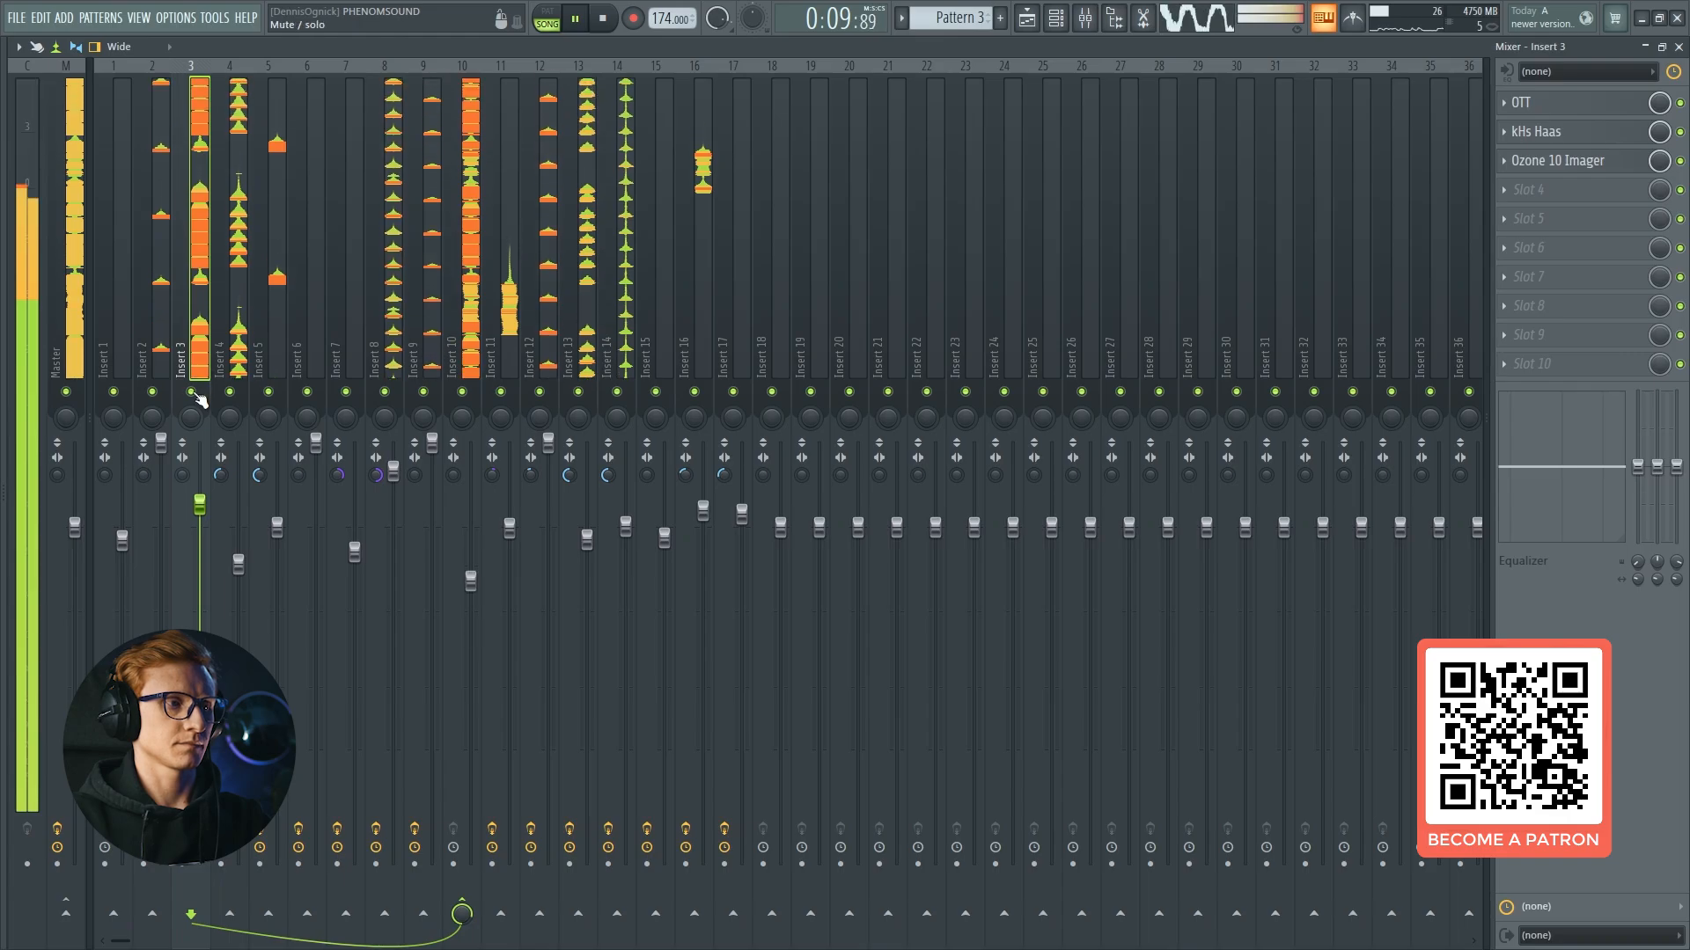
pyautogui.press('space')
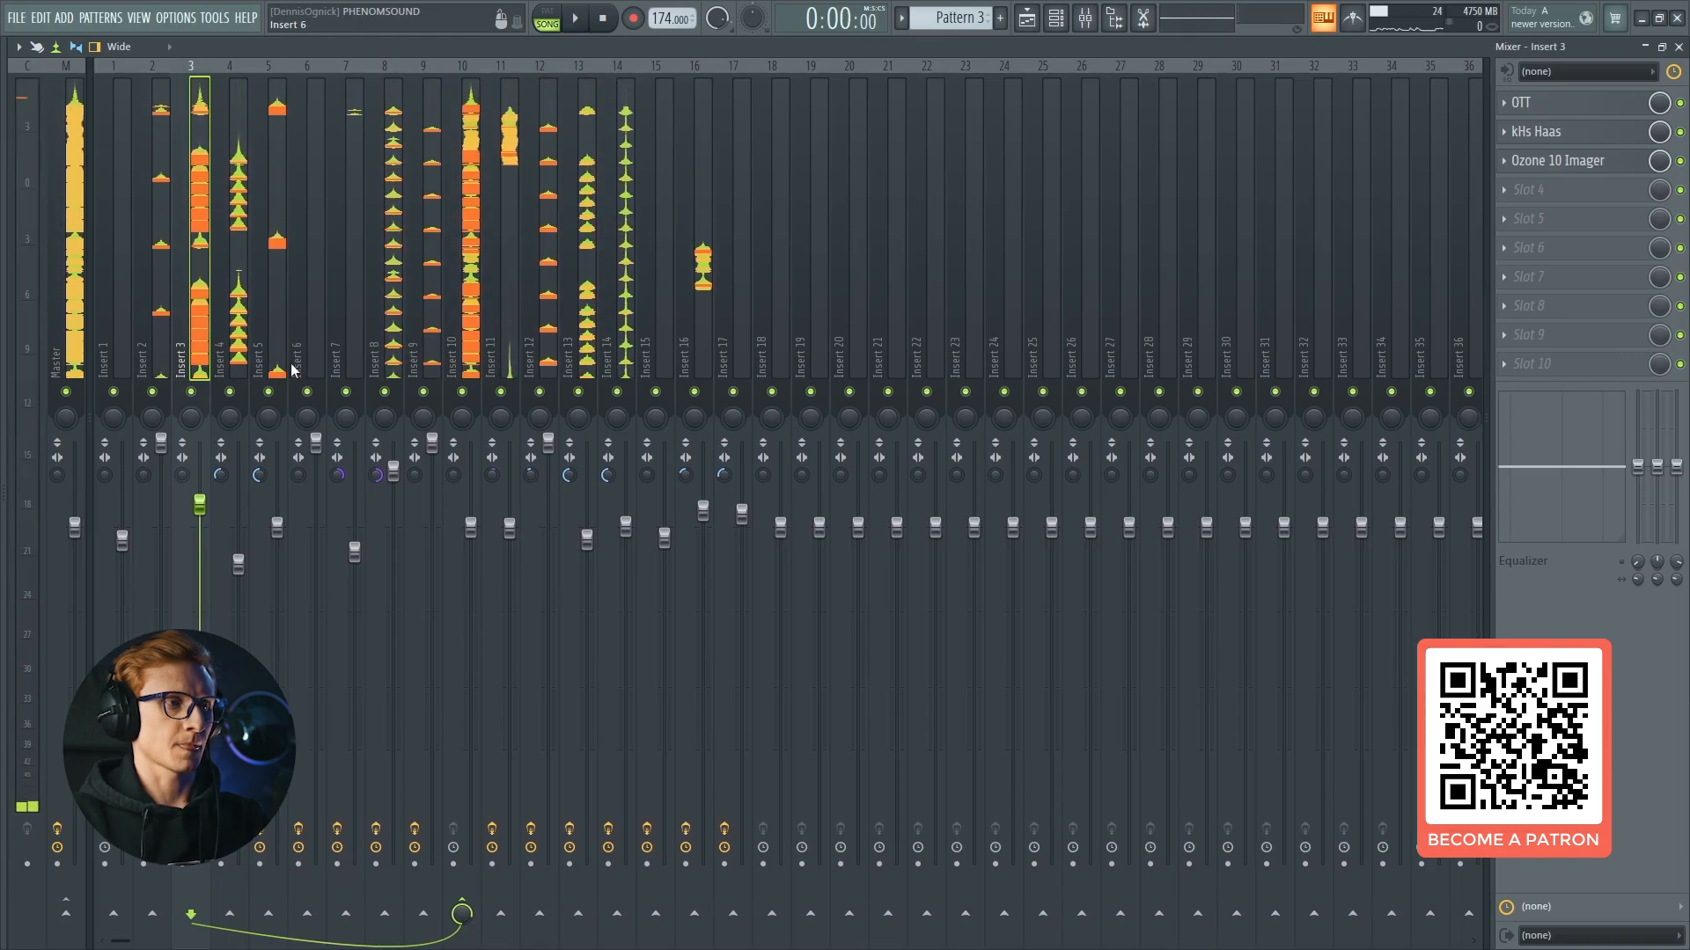
# Open the Serum #10 channel with the VOCODER NEURO 1 preset and turn off oscillators A and B, keeping Sub and Noise on.
pyautogui.press('F5')
pyautogui.press('F6')
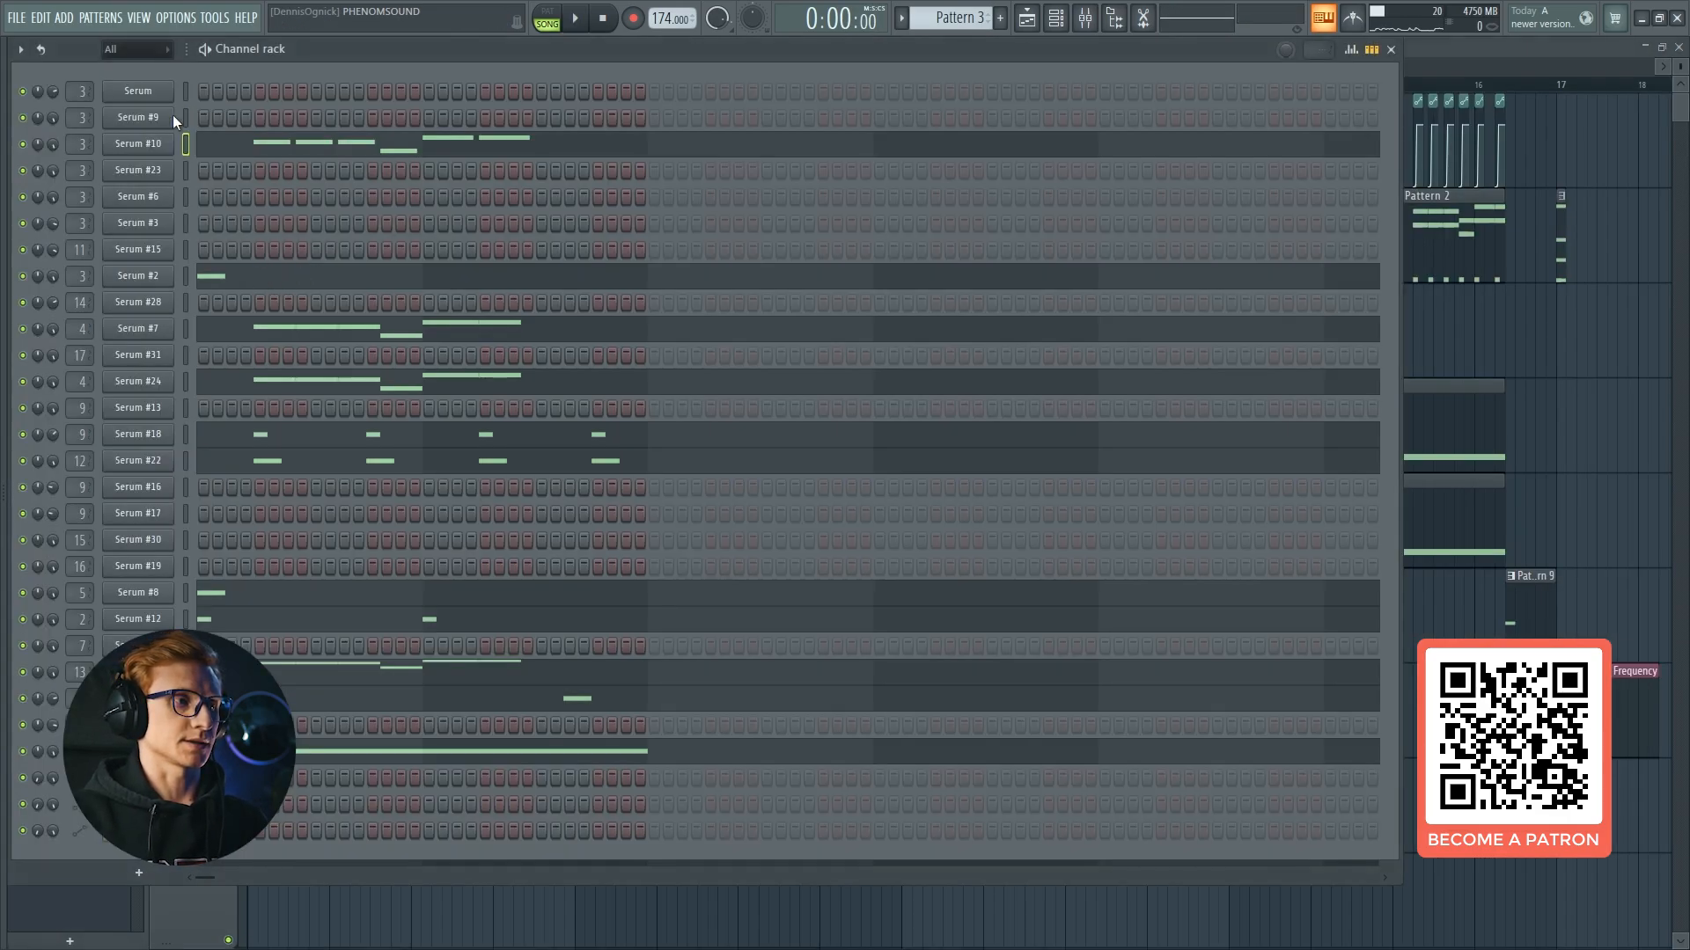
pyautogui.click(157, 143)
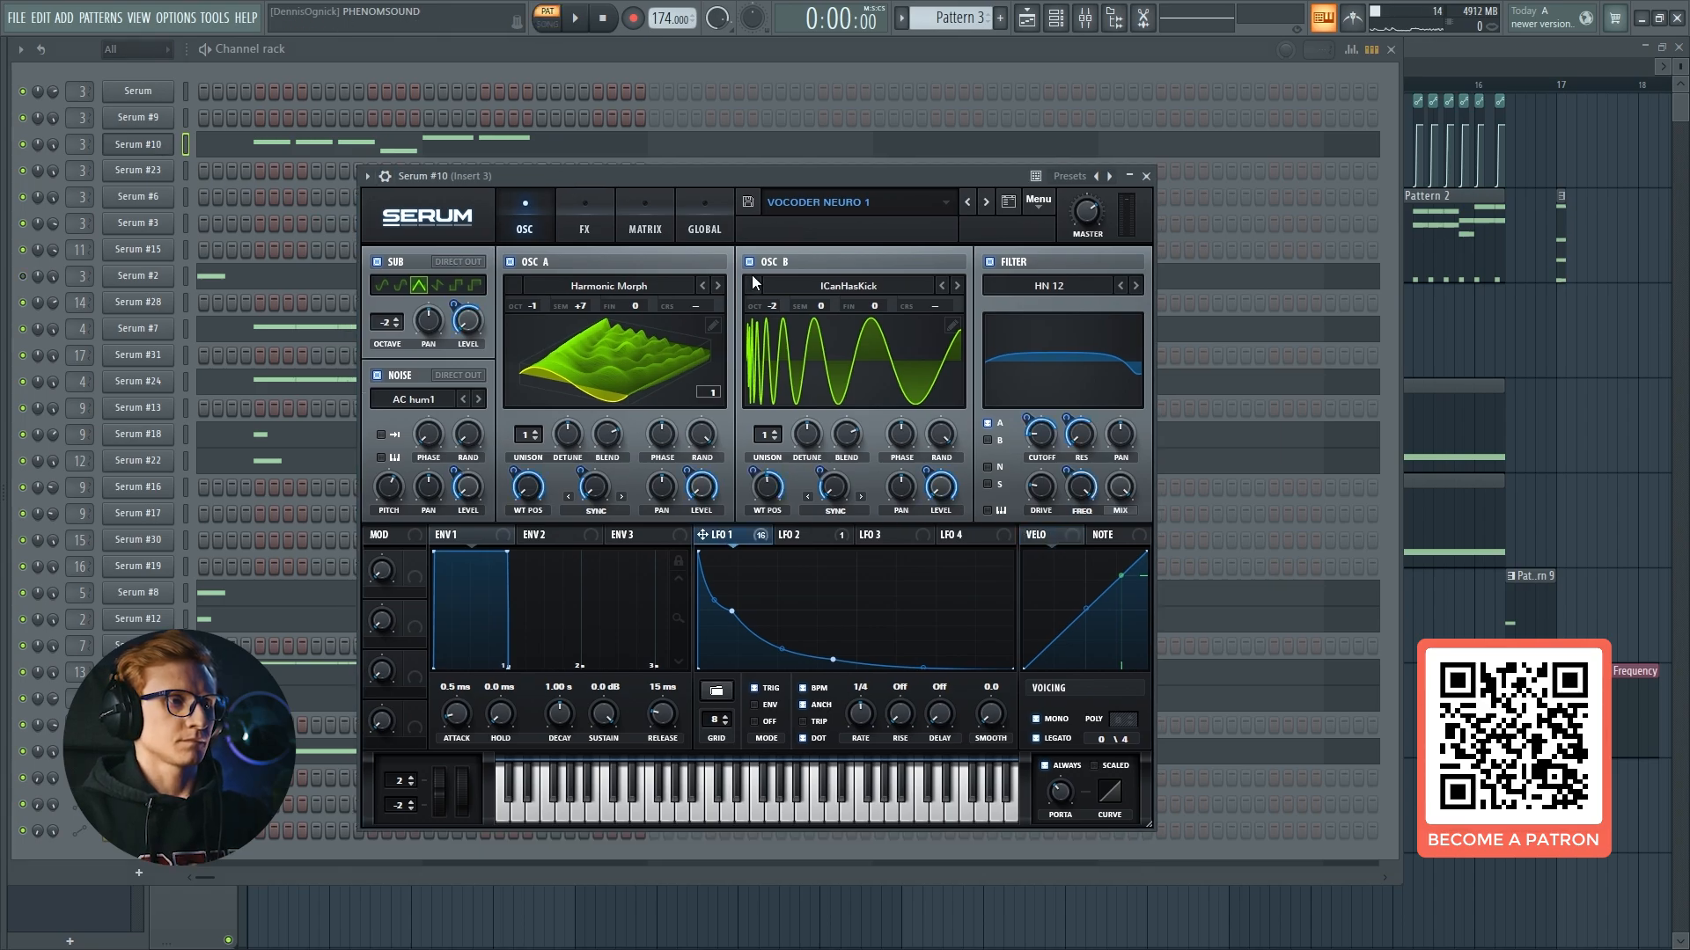
pyautogui.click(750, 262)
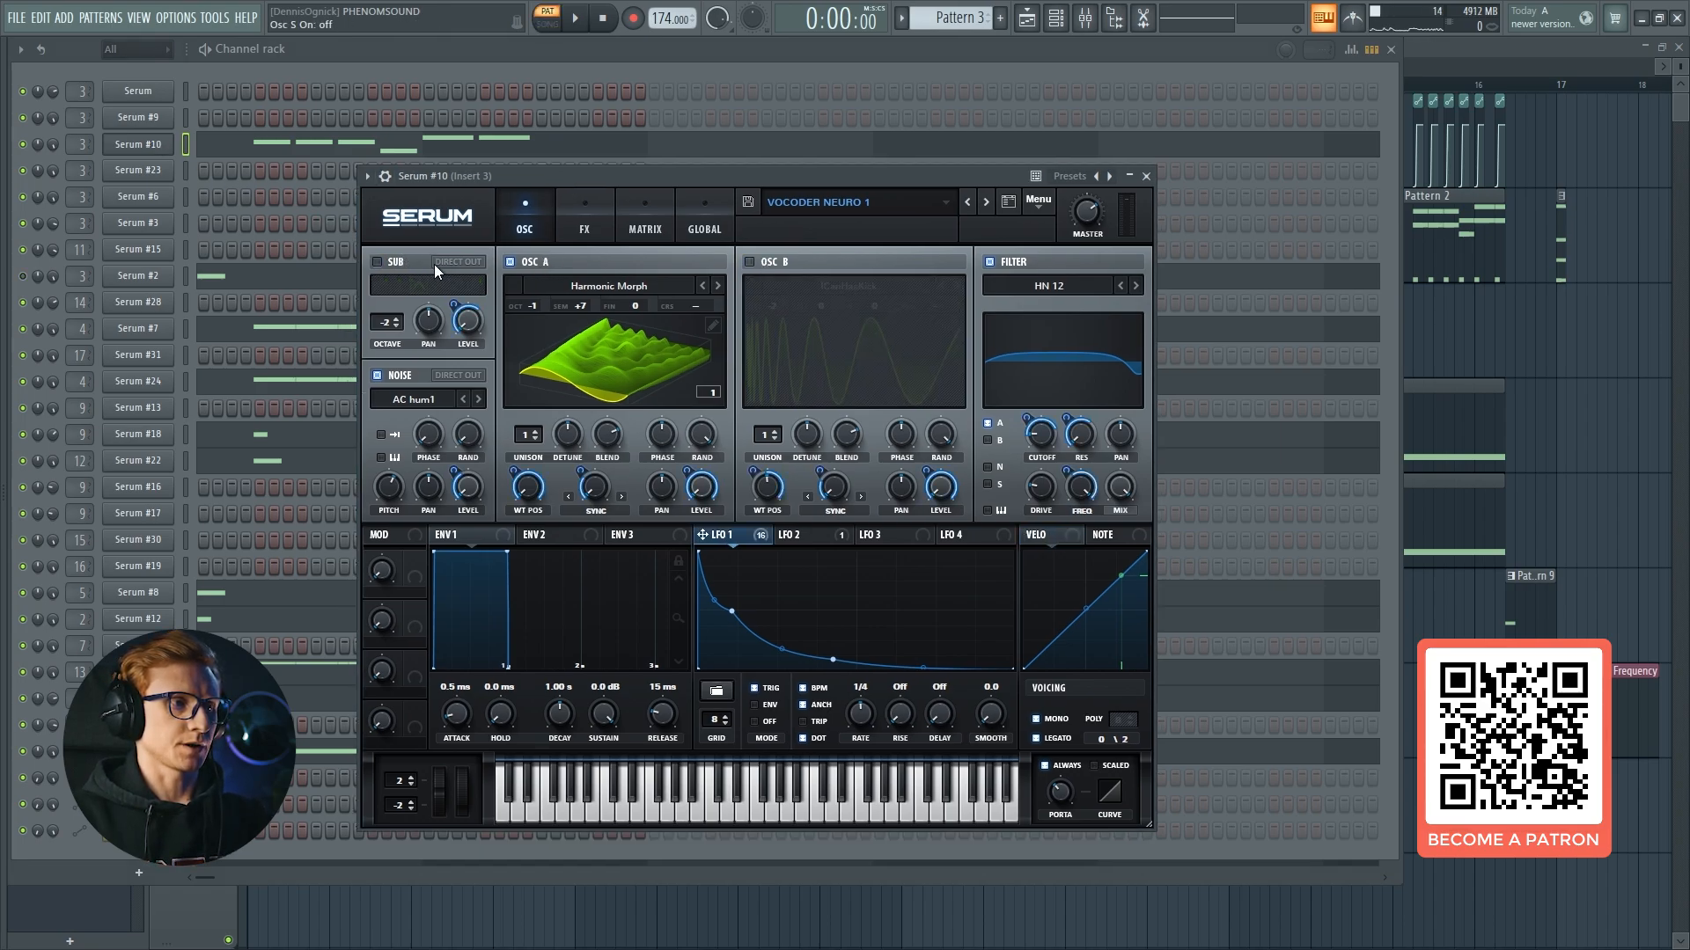
pyautogui.click(510, 261)
pyautogui.click(511, 262)
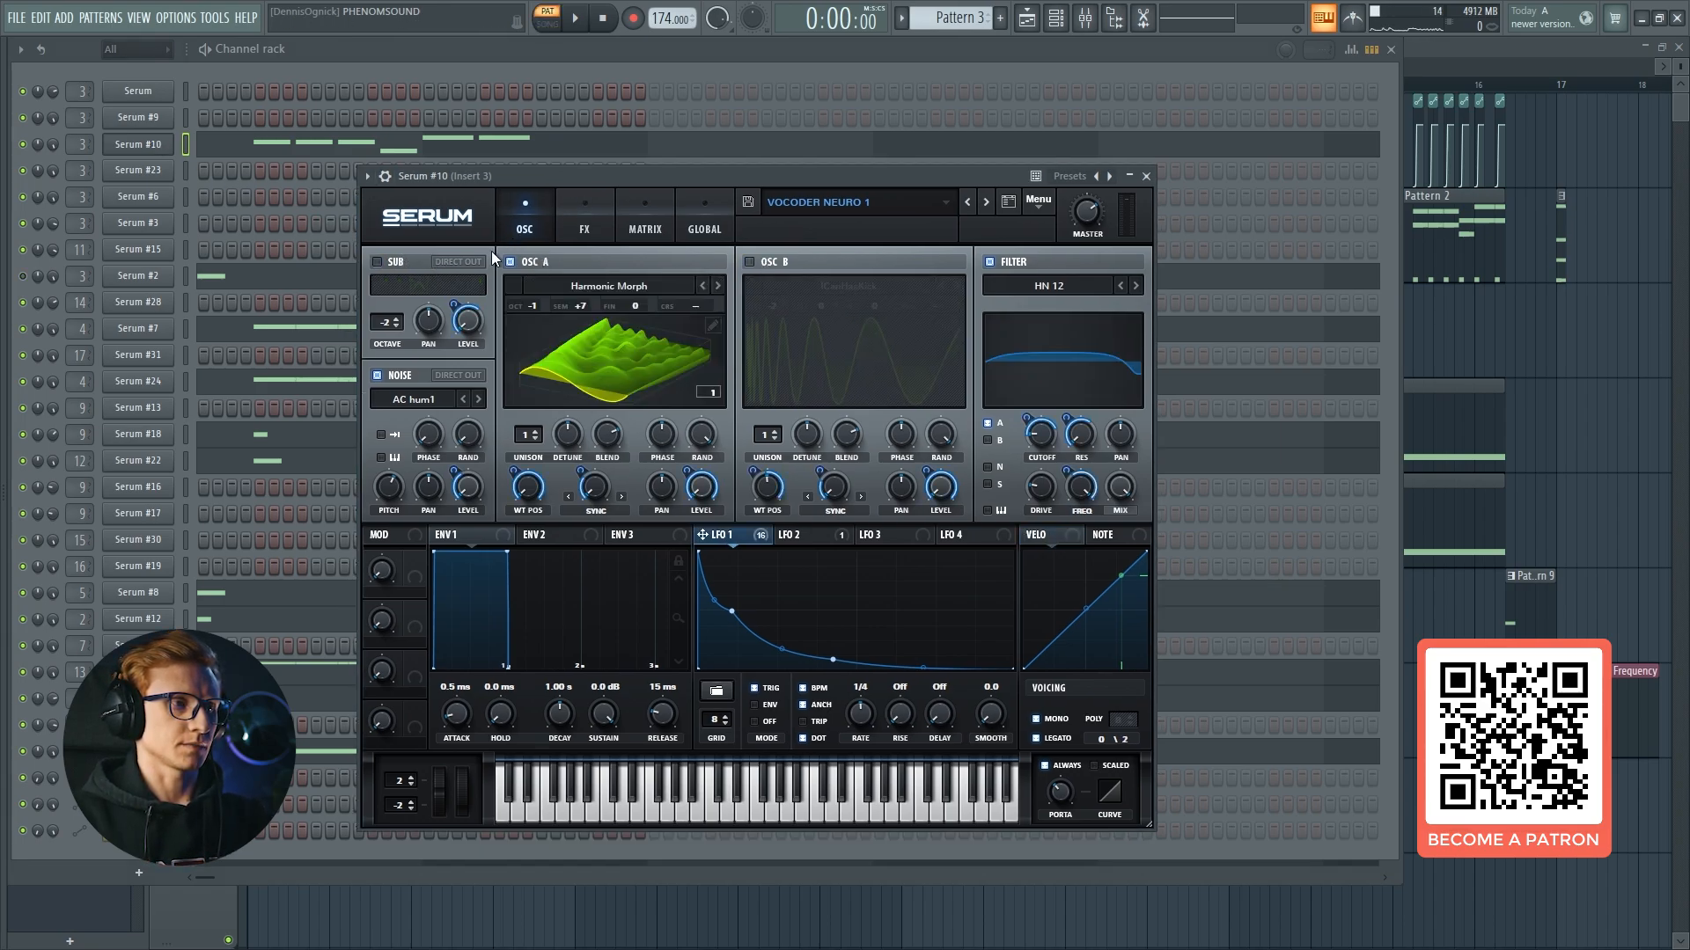
pyautogui.click(510, 262)
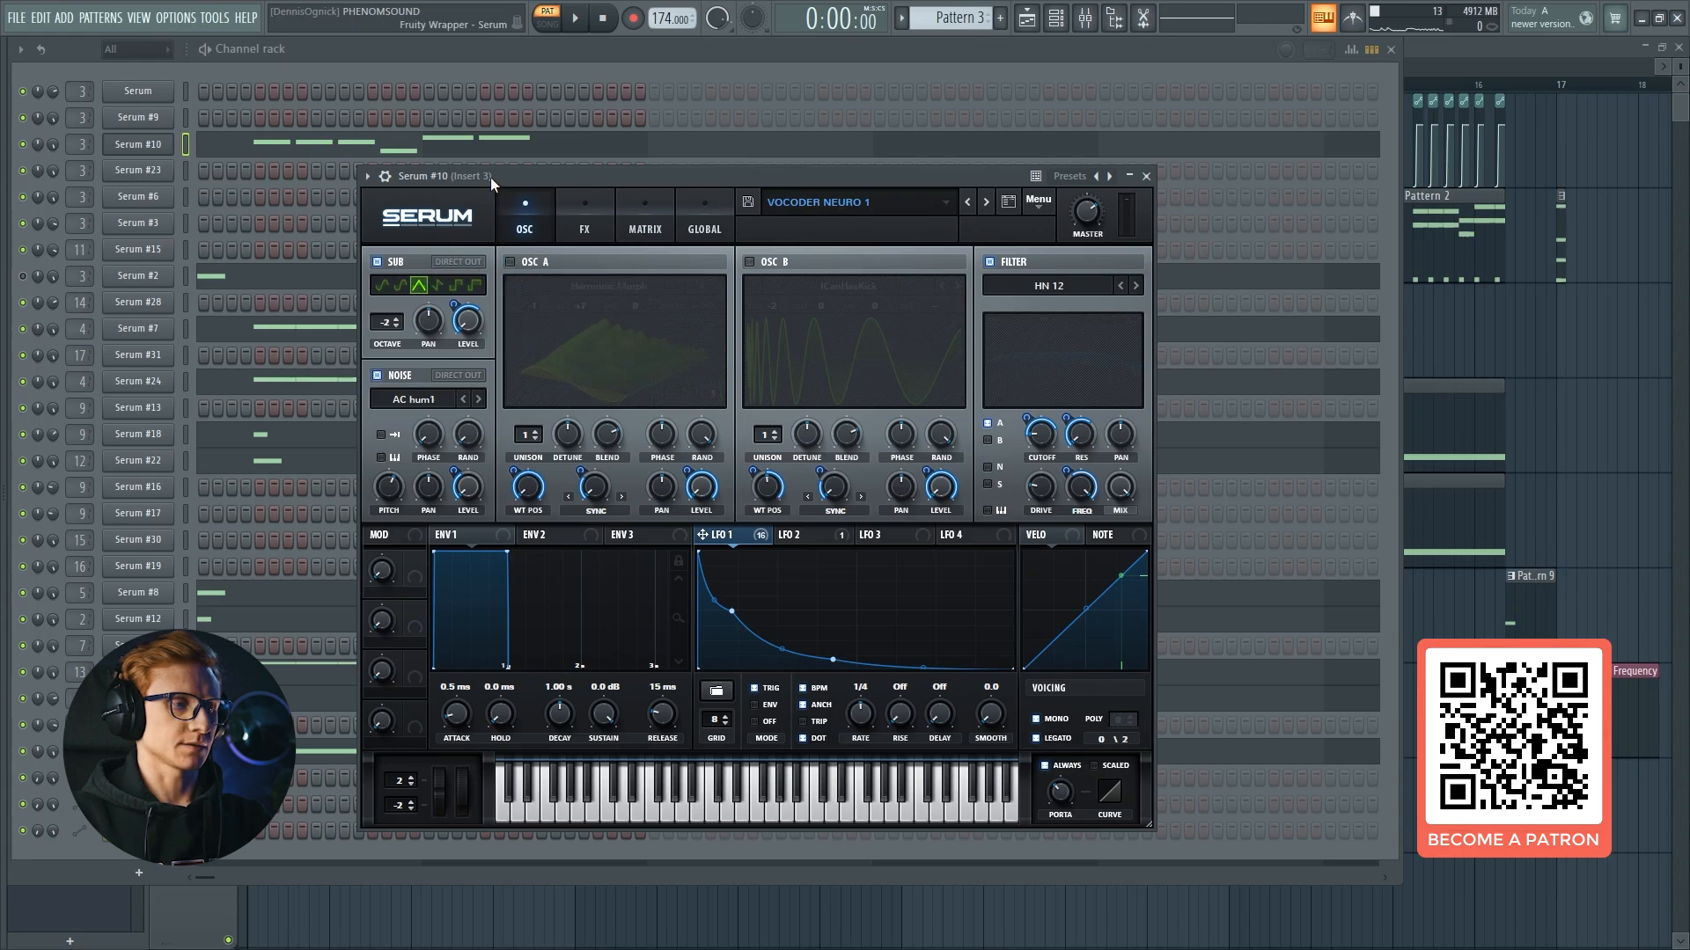
# Play Pattern 3 with Serum #10's sub oscillator, switching the AC hum1 noise off and on to compare.
pyautogui.press('space')
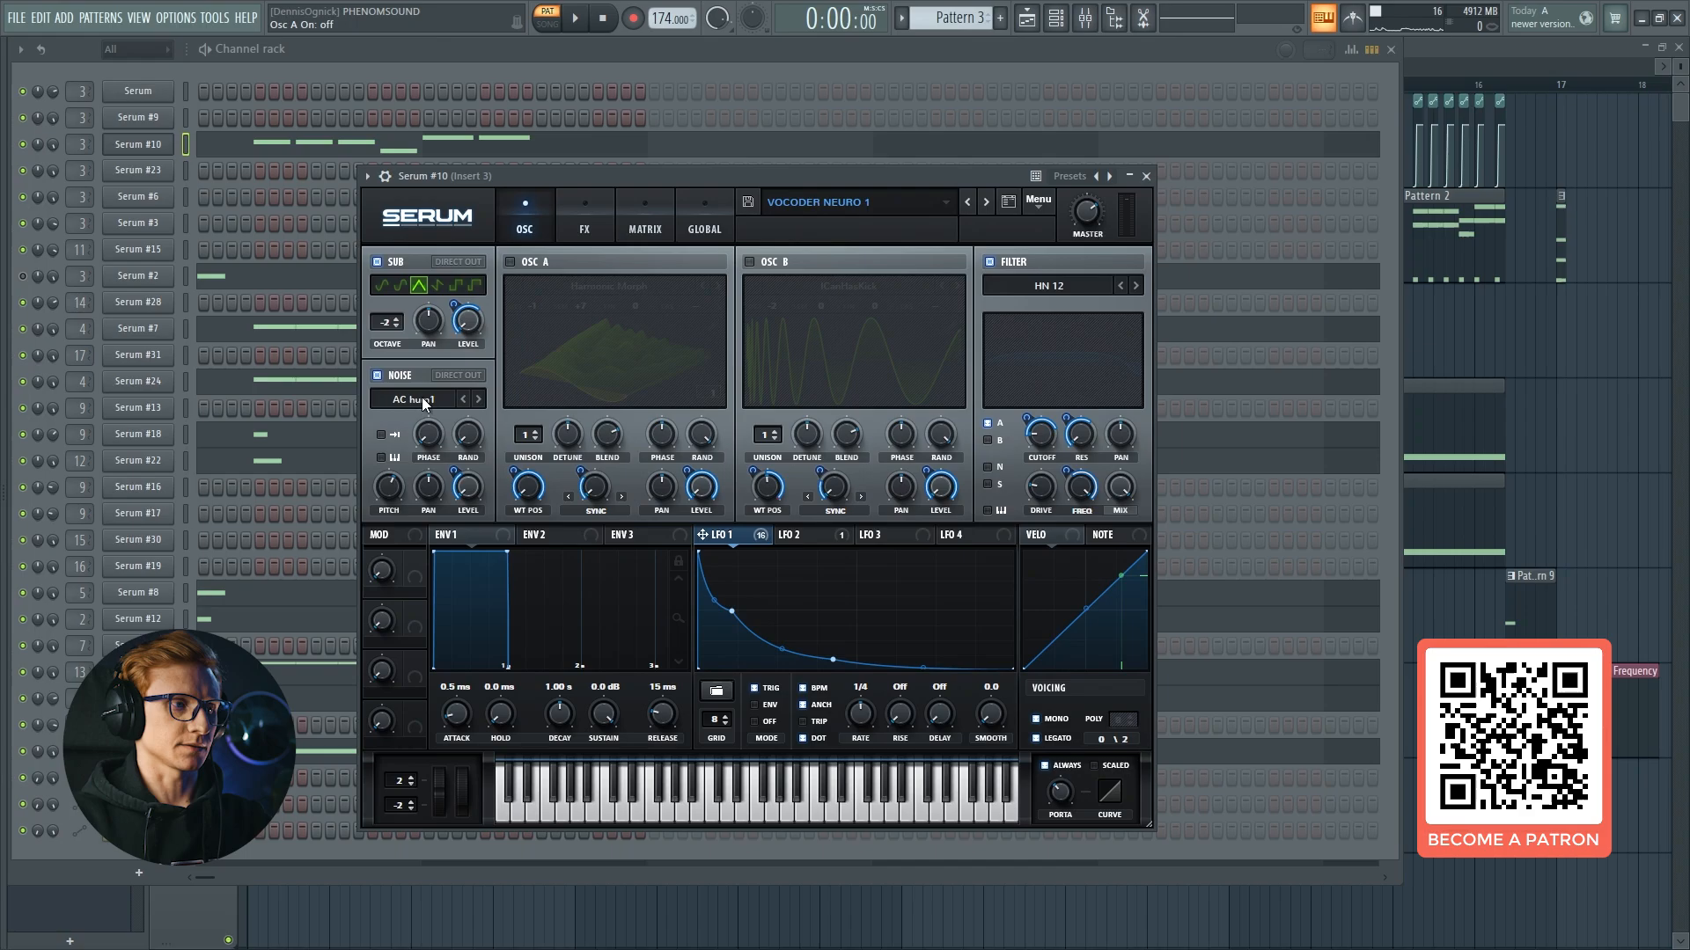
pyautogui.click(403, 381)
pyautogui.press('space')
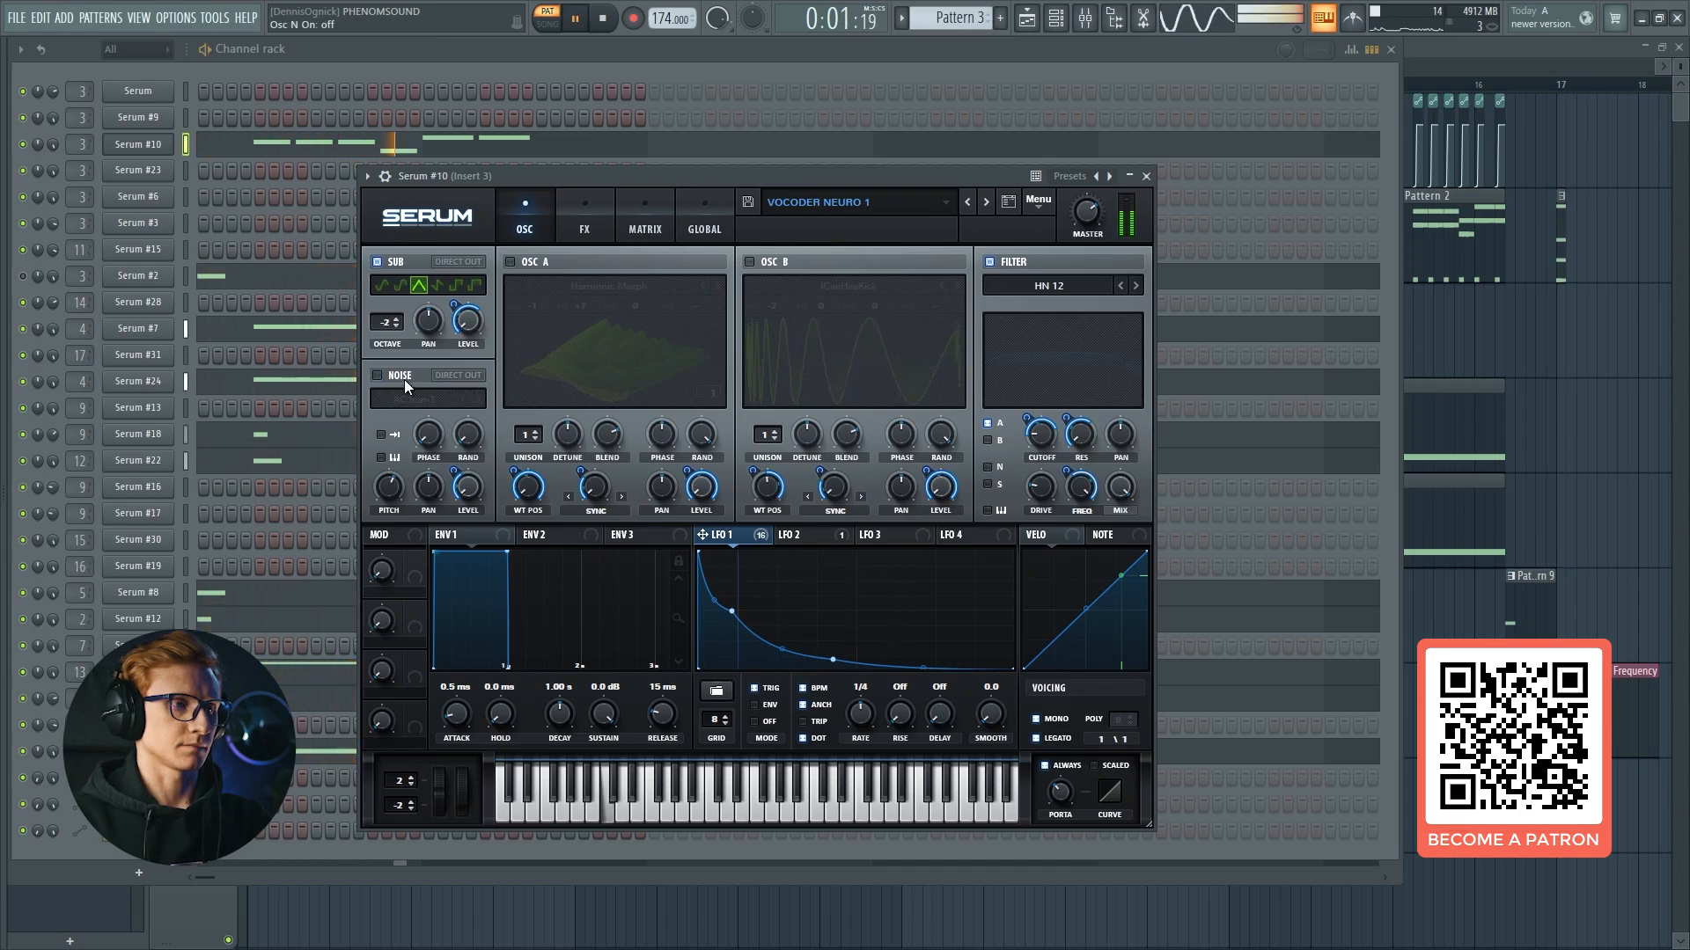
pyautogui.click(404, 378)
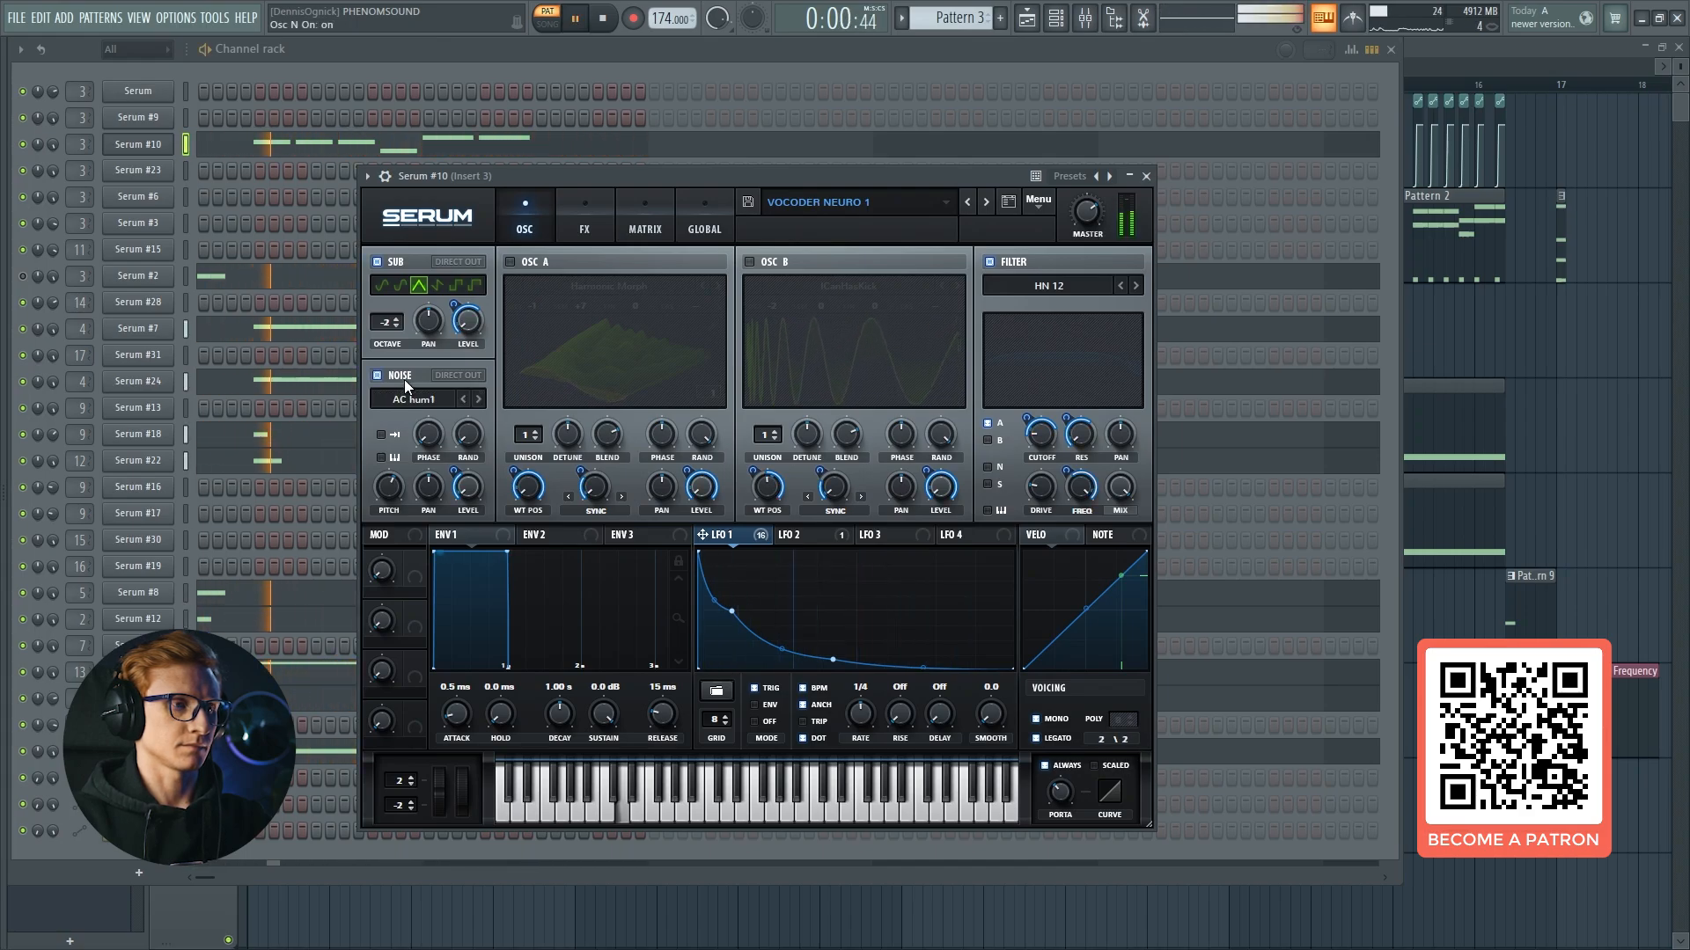
pyautogui.press('space')
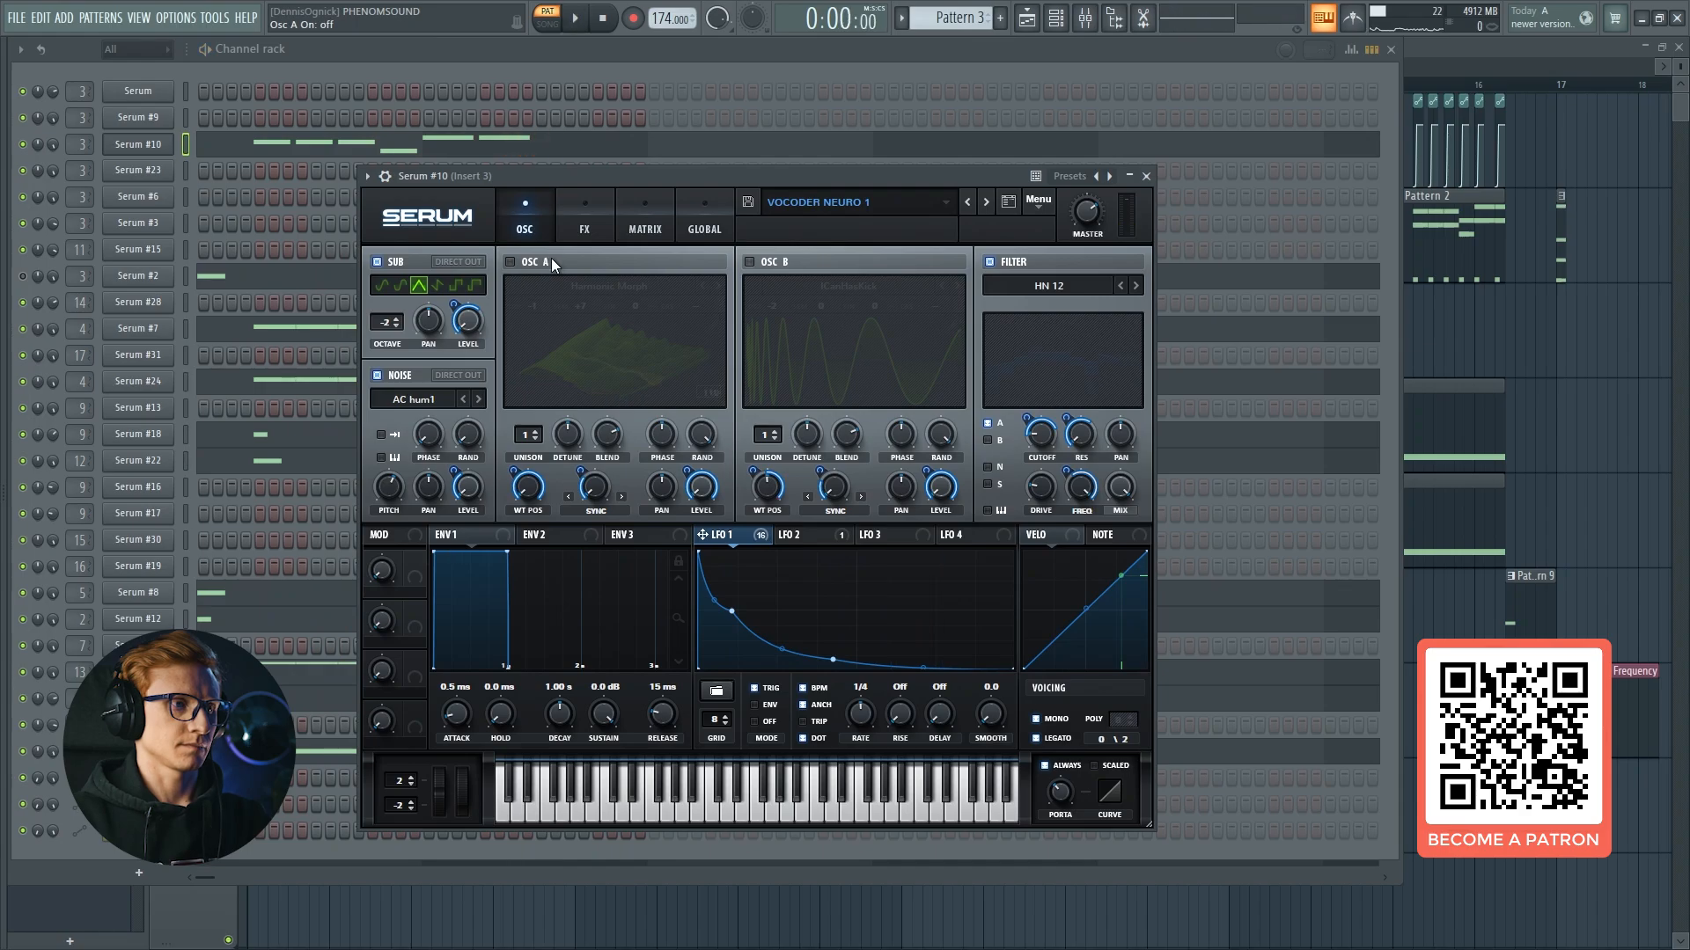
# Turn on oscillator B in Serum #10 and show its ICanHasKick wavetable in the Digital category.
pyautogui.click(749, 261)
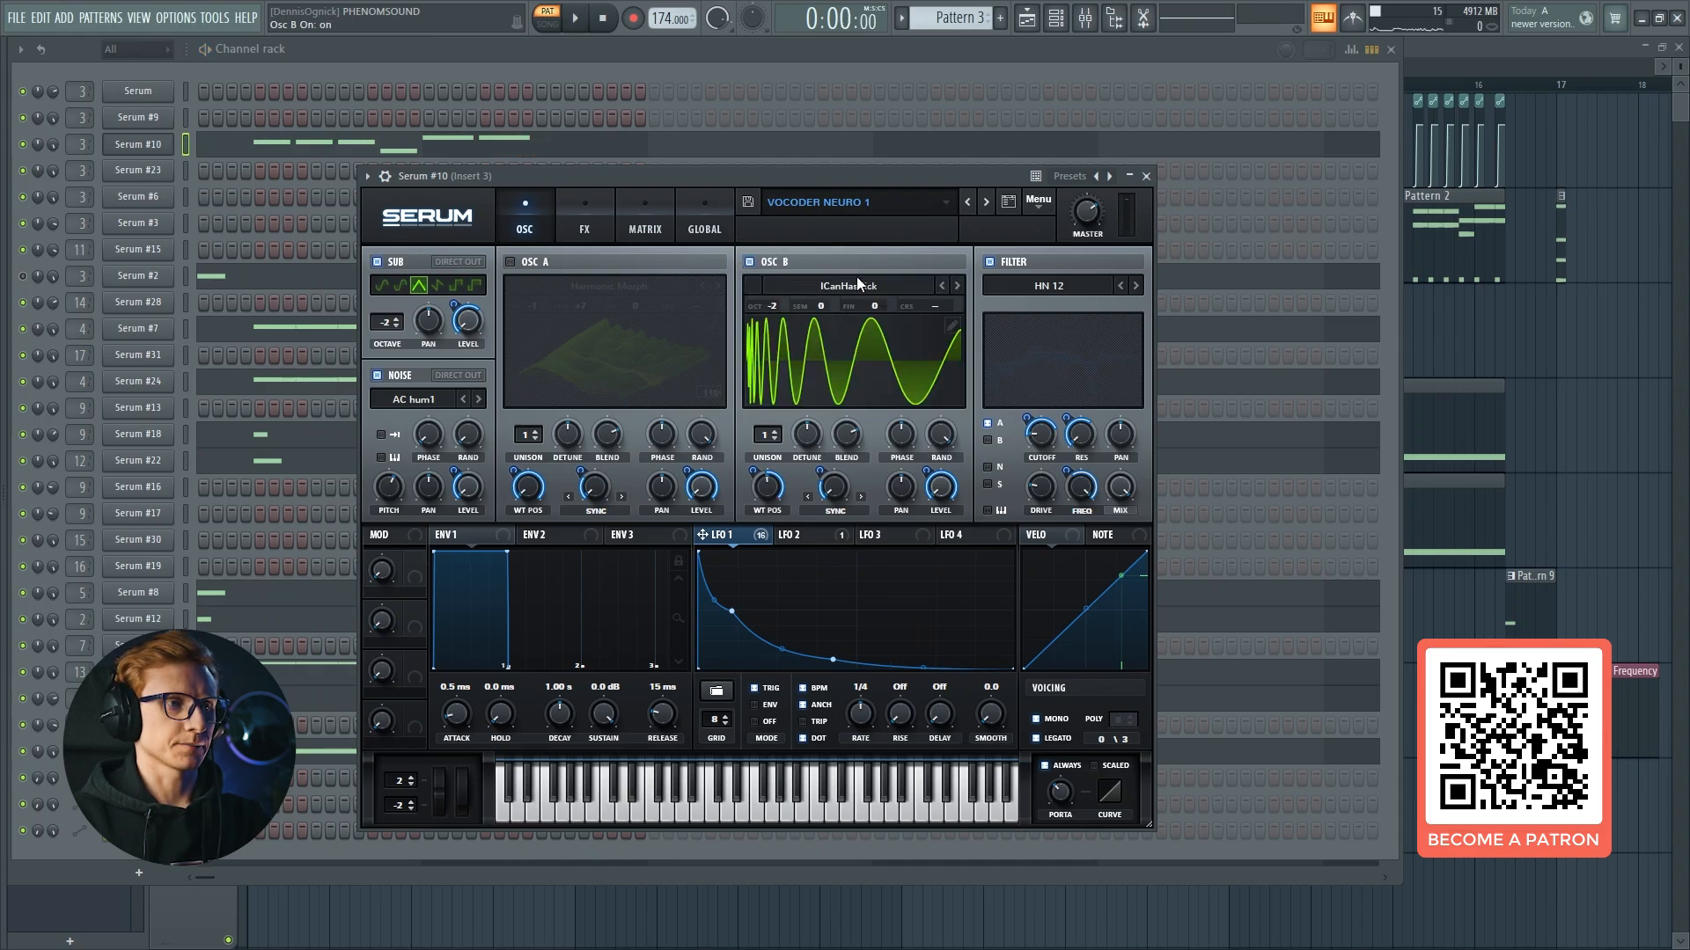
pyautogui.click(837, 279)
pyautogui.moveTo(862, 335)
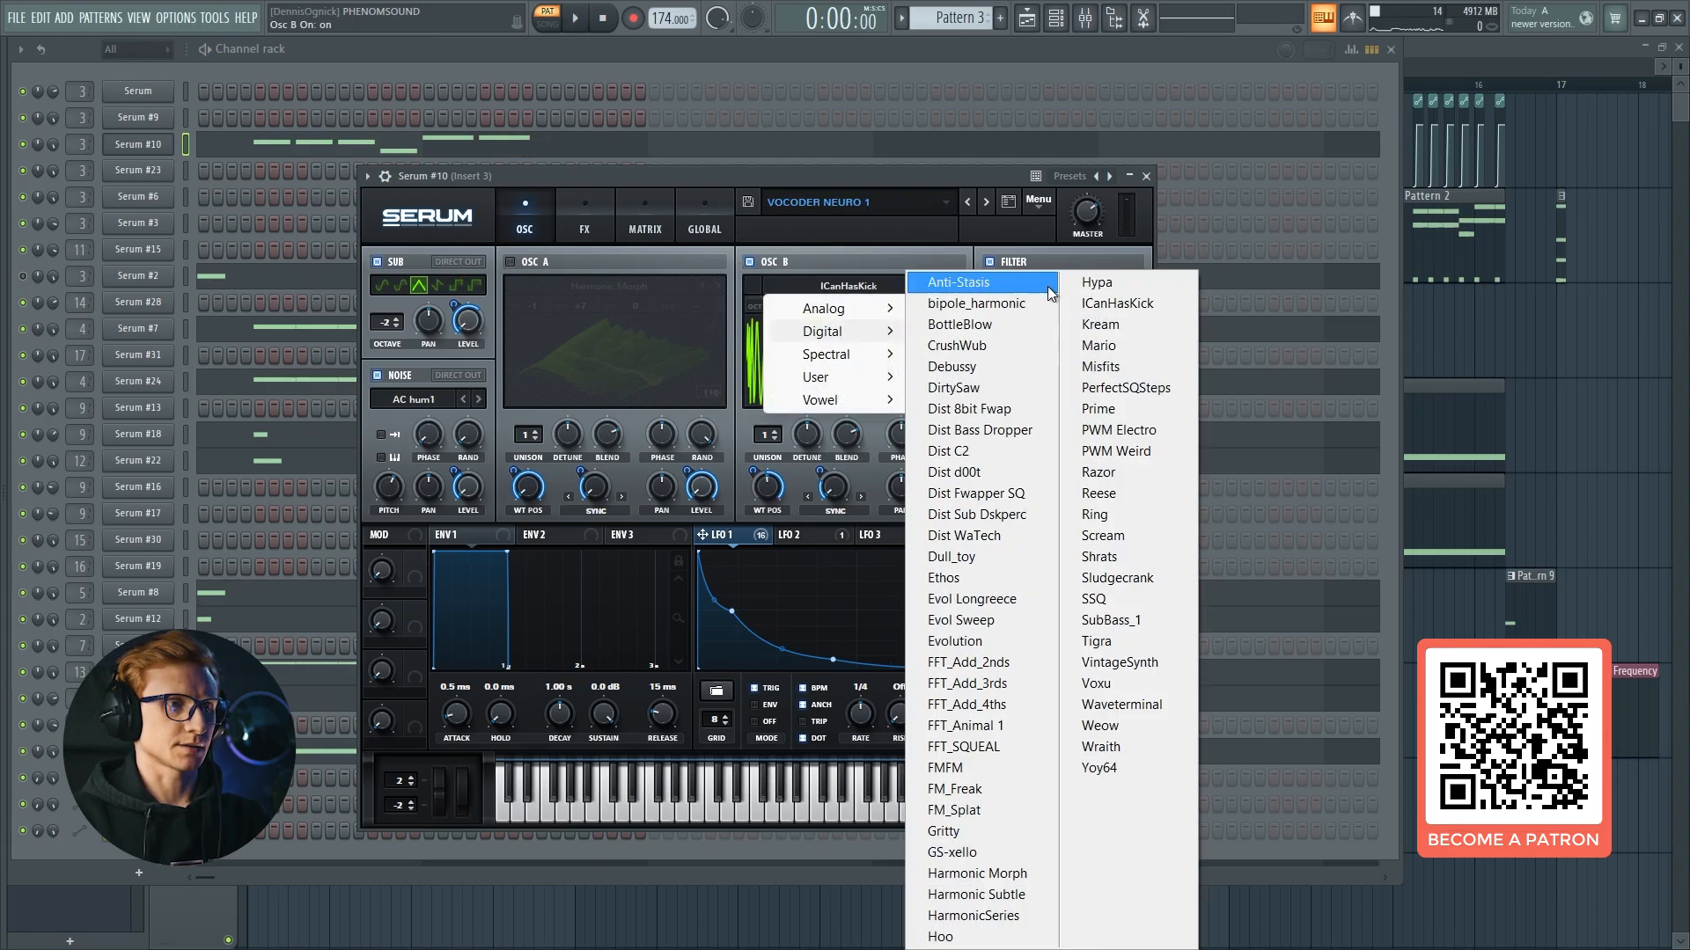
pyautogui.click(863, 175)
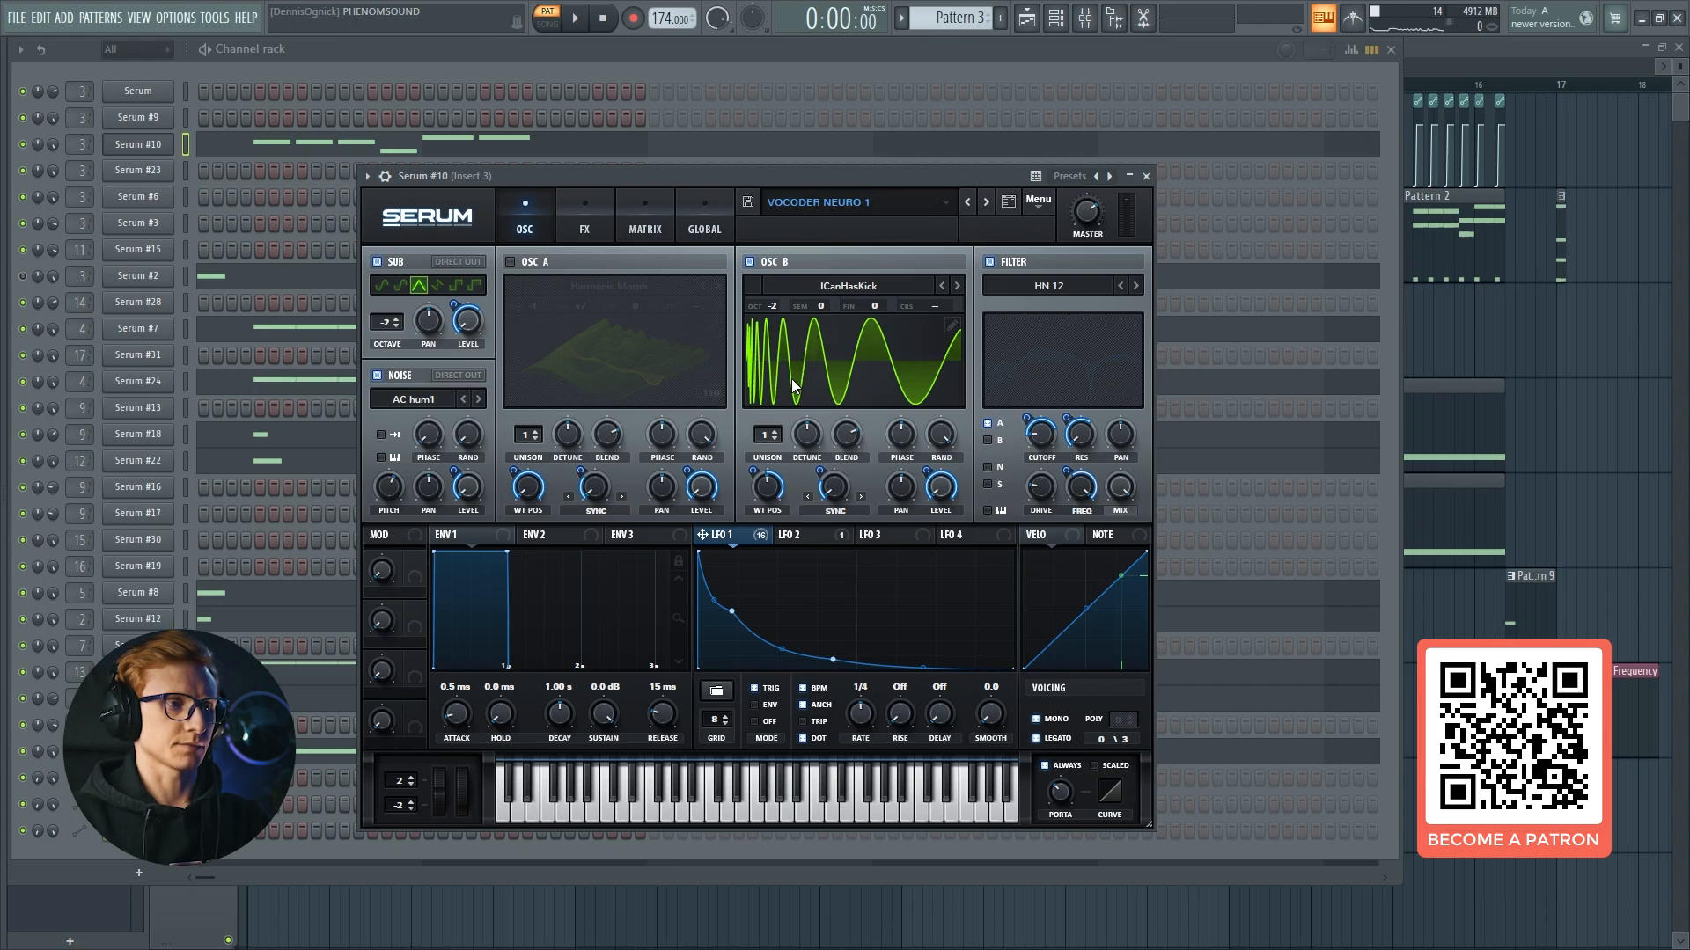
# Play Pattern 3 while switching Serum #10's oscillator B off and on to compare the sound.
pyautogui.press('space')
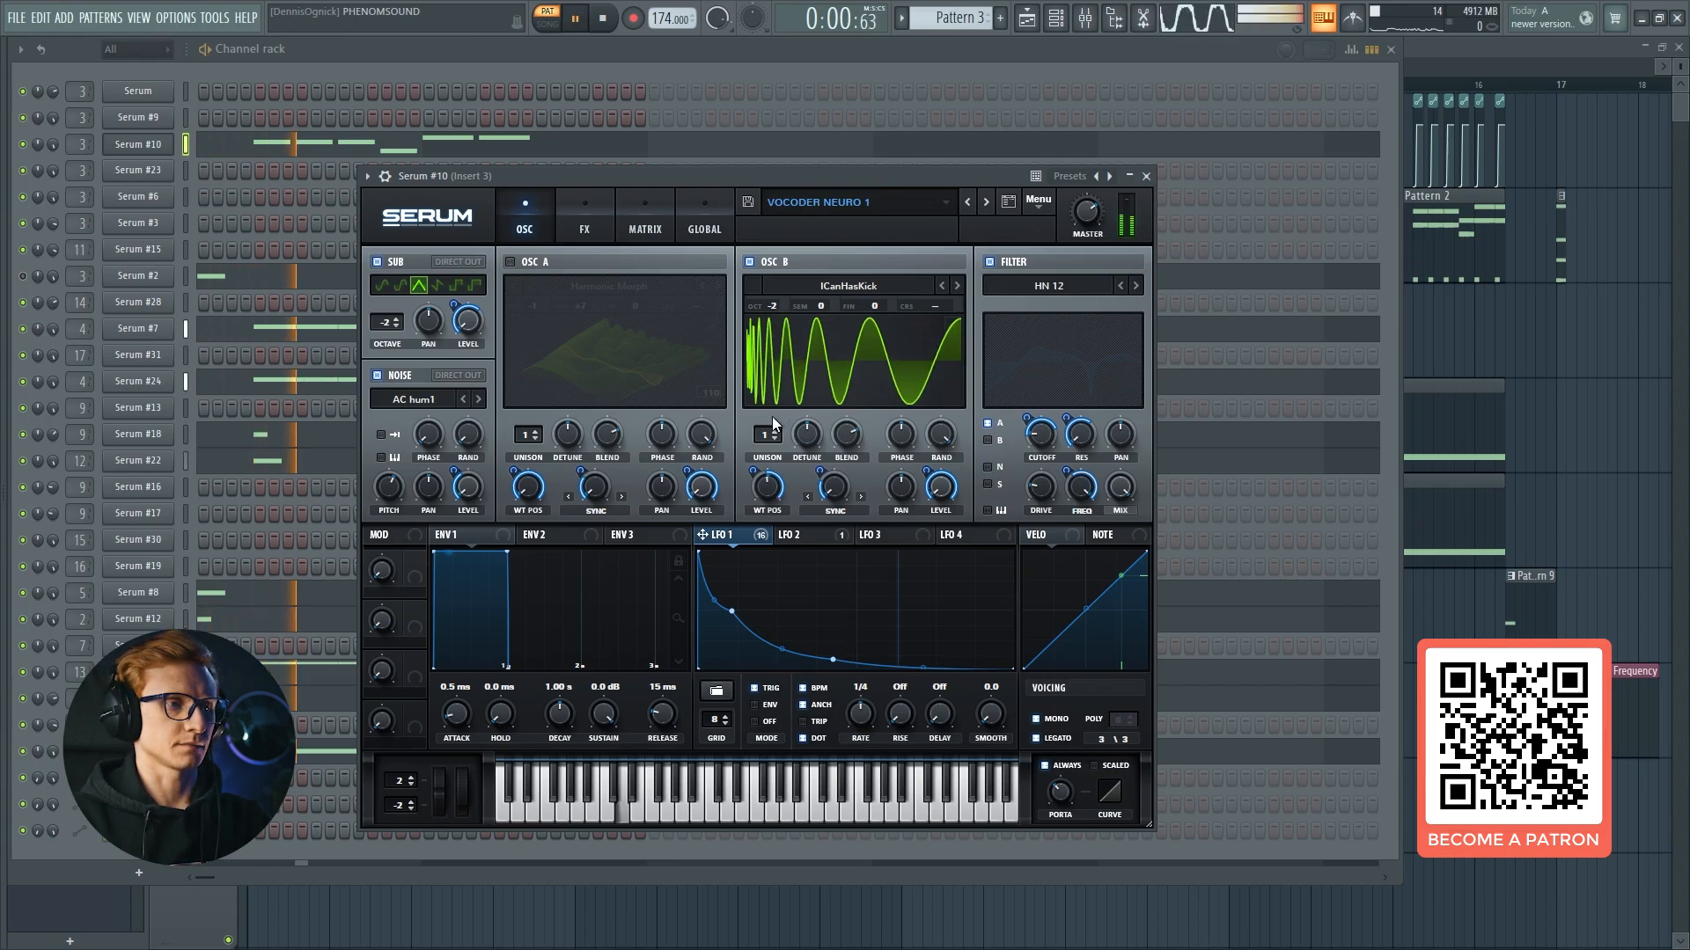
pyautogui.click(757, 262)
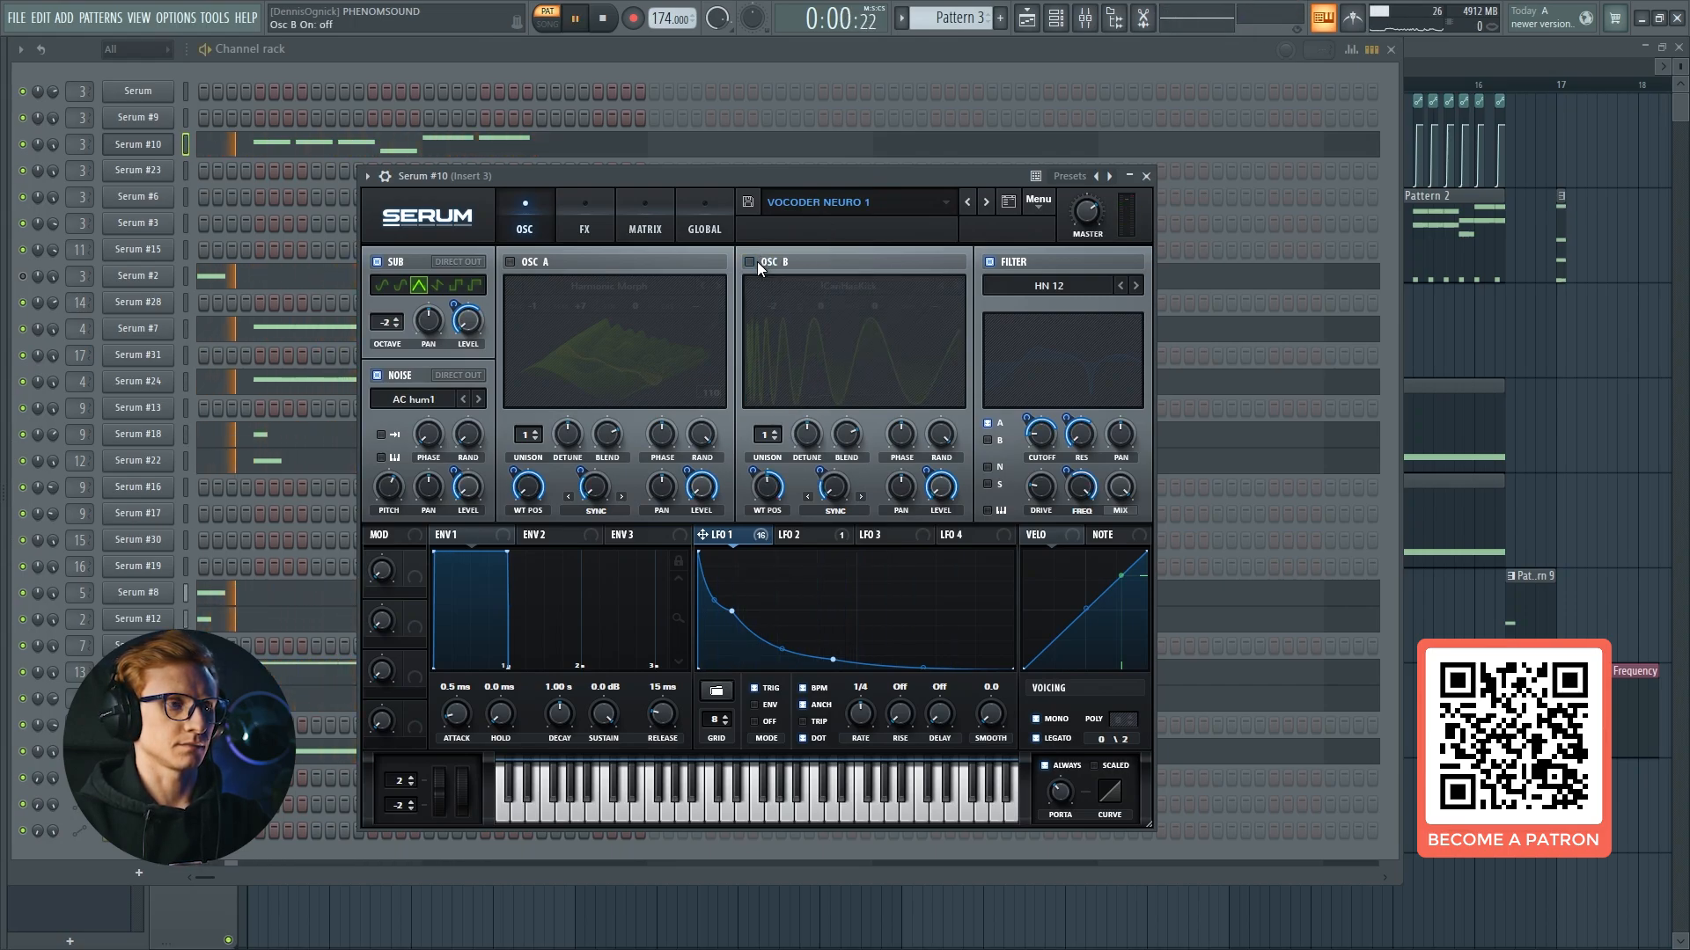
pyautogui.click(757, 261)
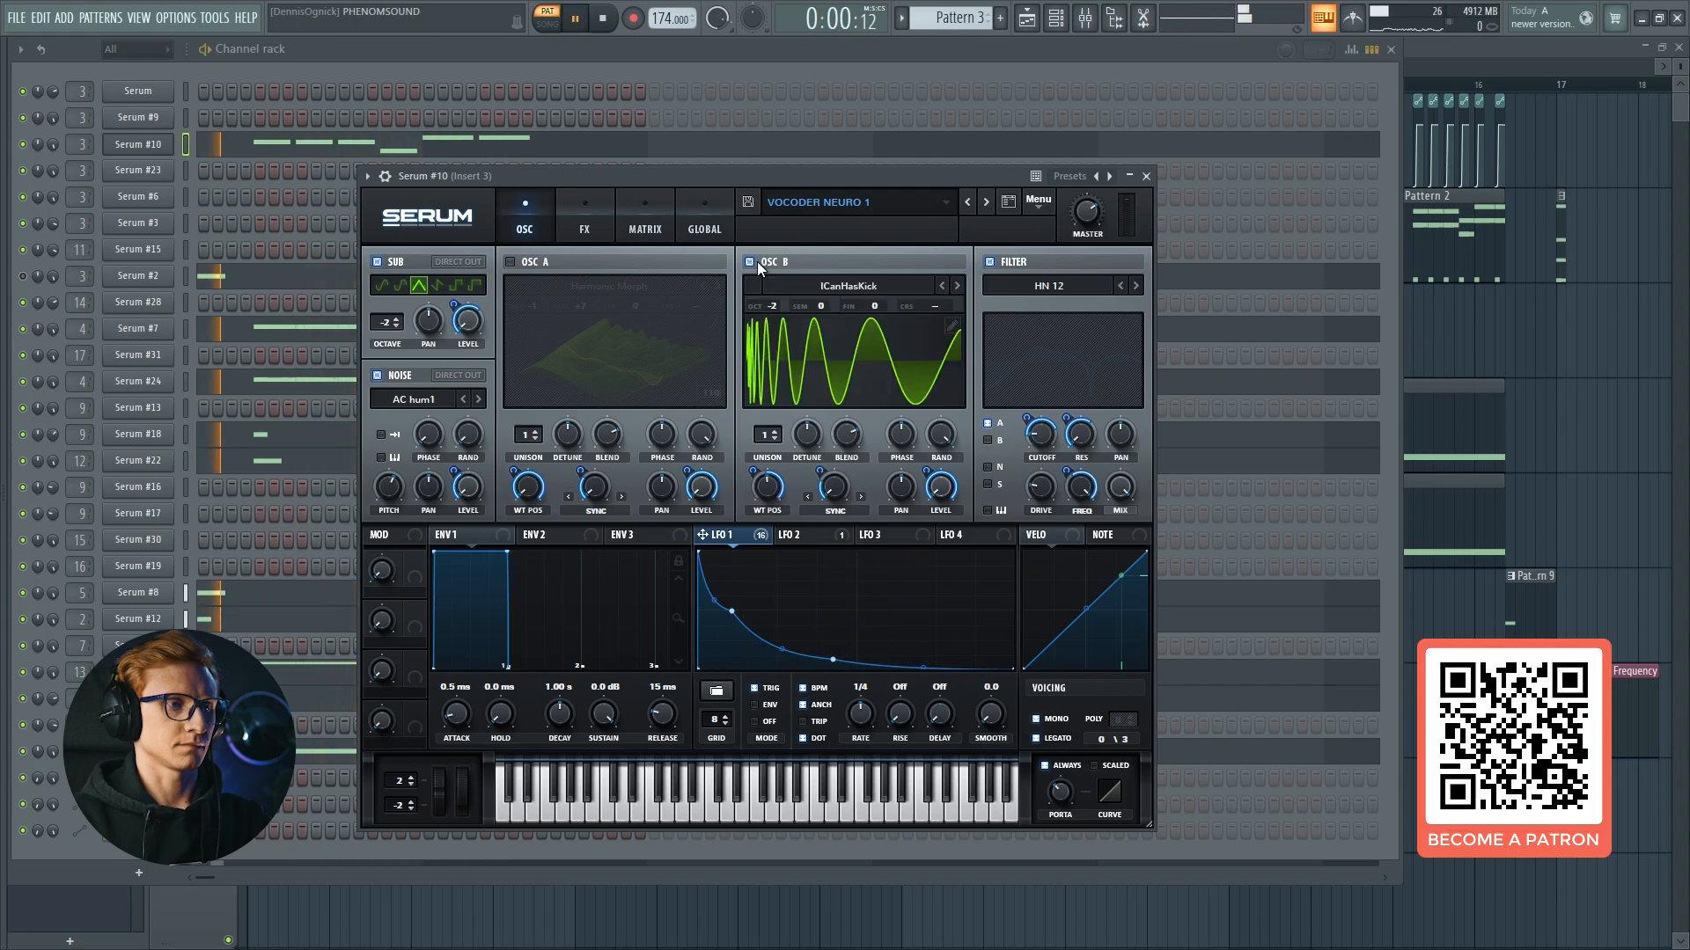
pyautogui.press('space')
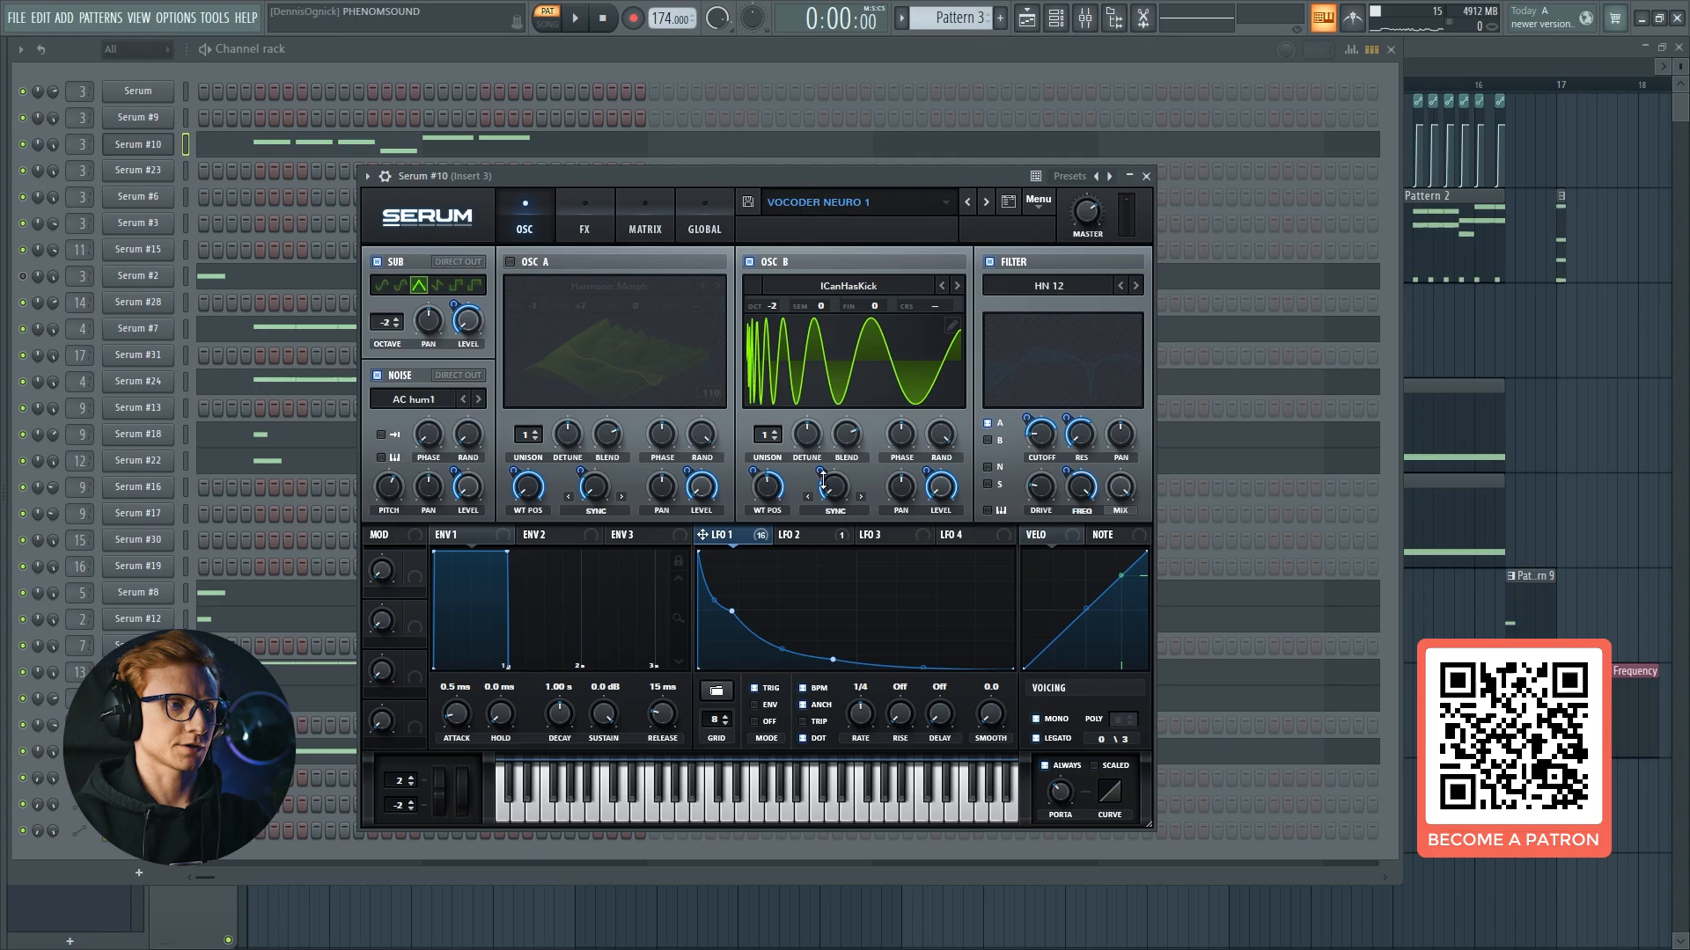
# Turn on oscillator A with the Harmonic Morph wavetable and play Pattern 3 while adjusting its level.
pyautogui.press('space')
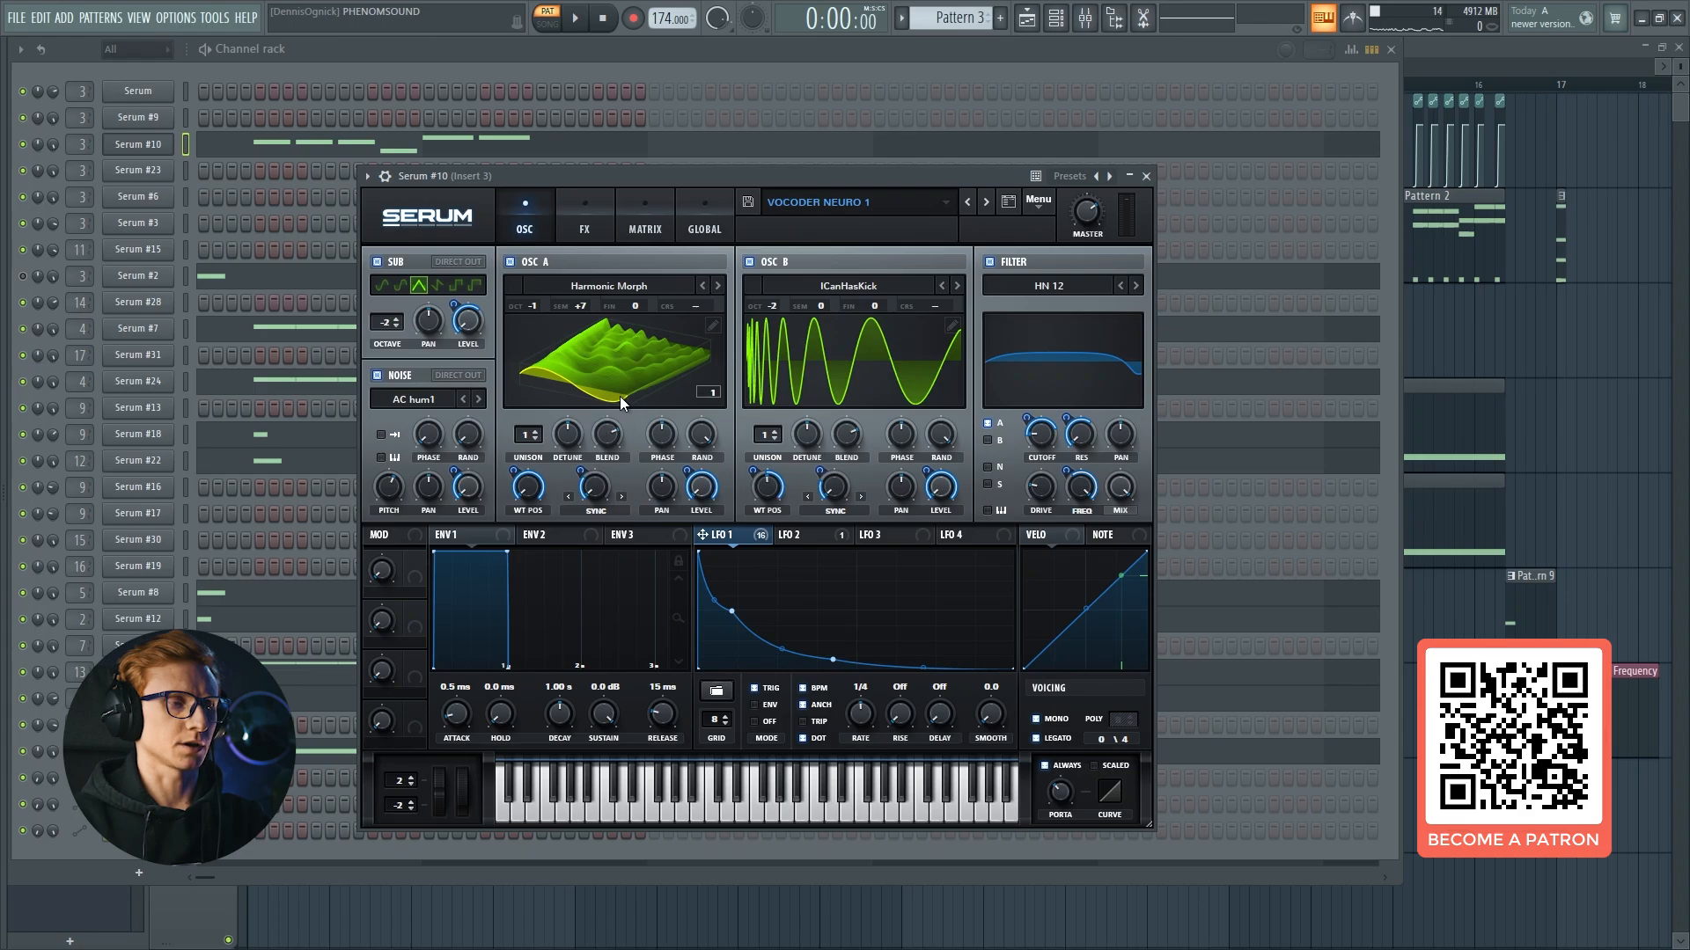
pyautogui.press('space')
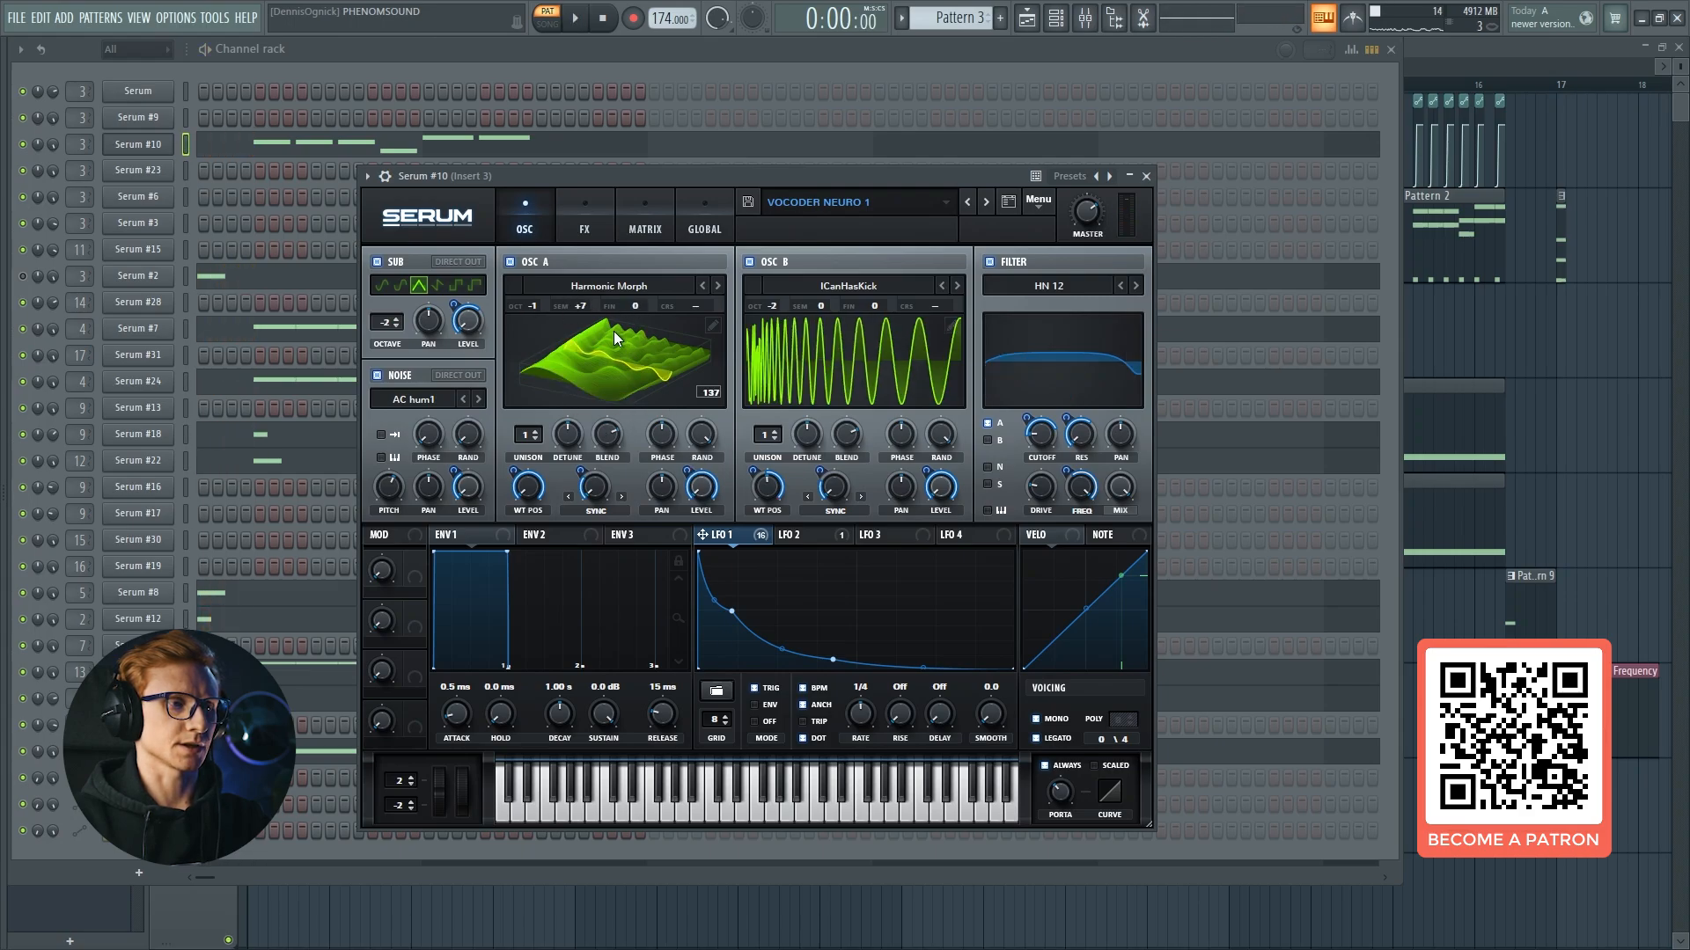
pyautogui.press('space')
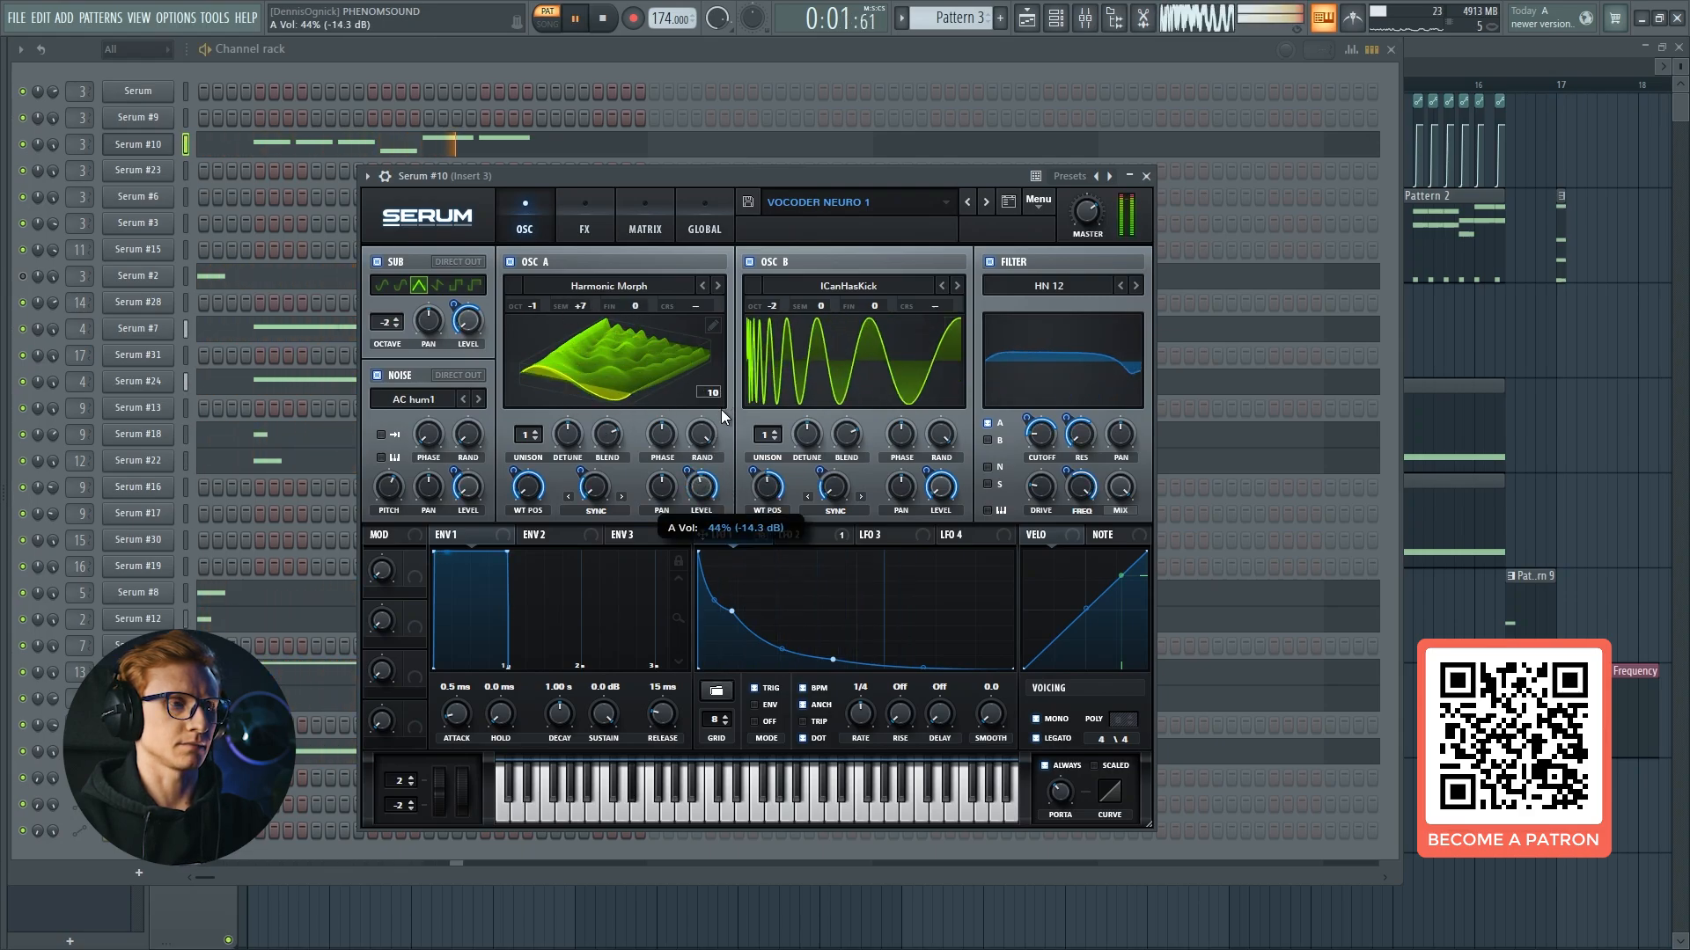
pyautogui.moveTo(702, 487); pyautogui.dragTo(702, 485)
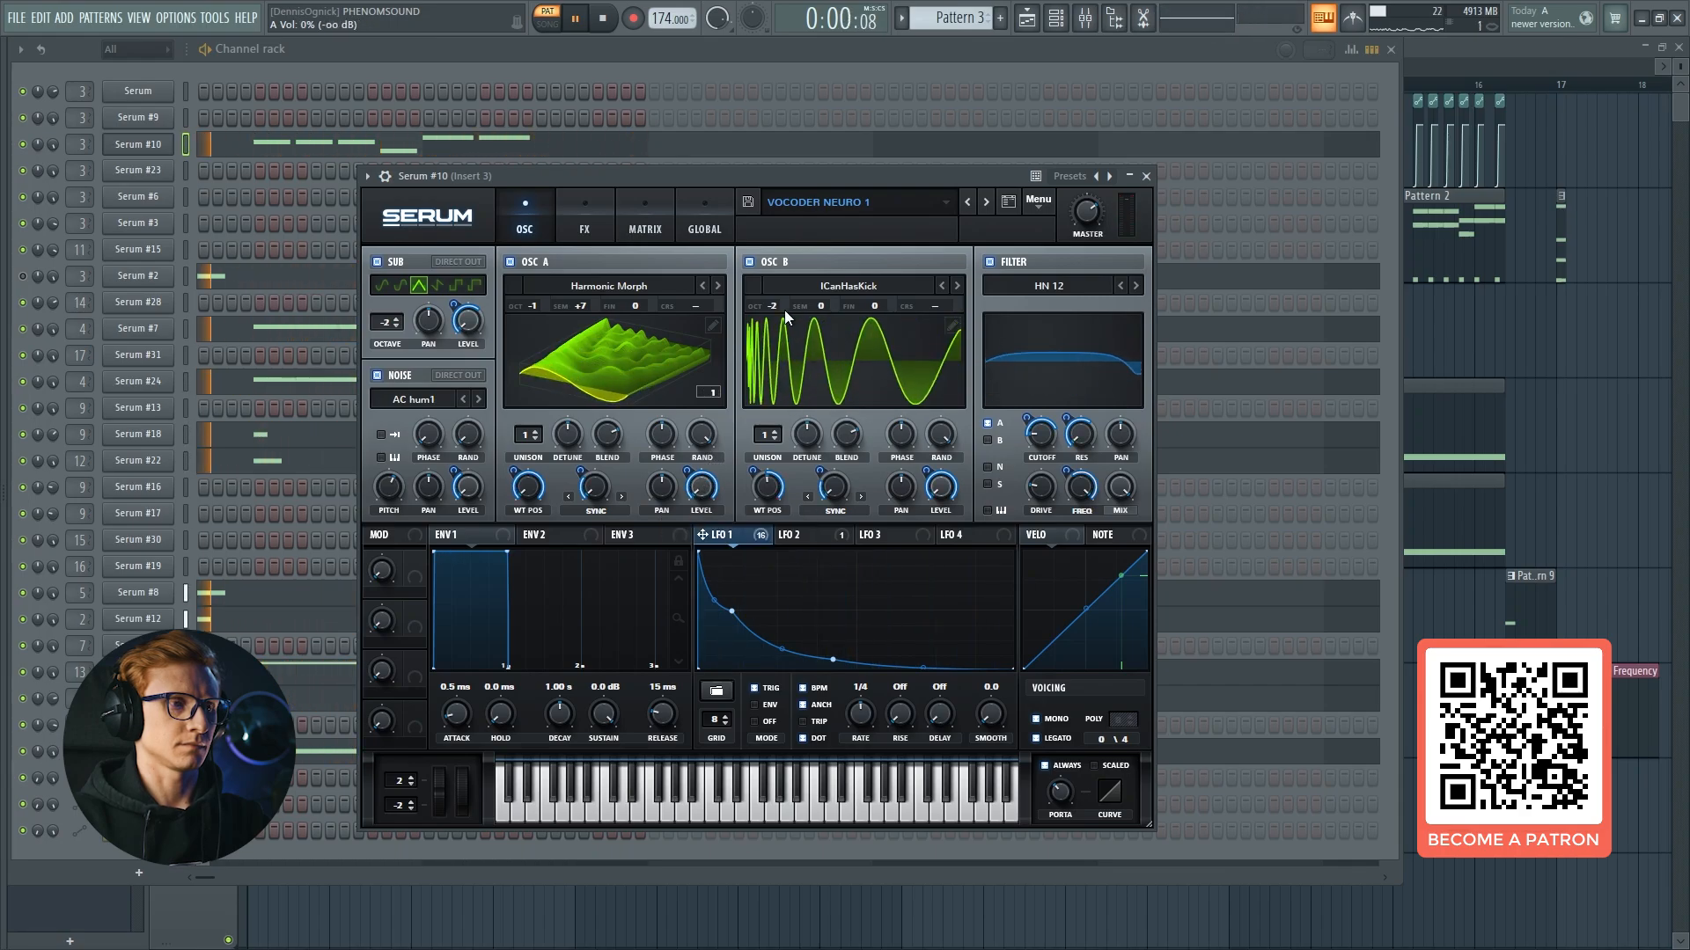
# Play Pattern 3 while switching the HN 12 filter off and on, and check its cutoff and drive settings.
pyautogui.click(1014, 264)
pyautogui.click(1012, 262)
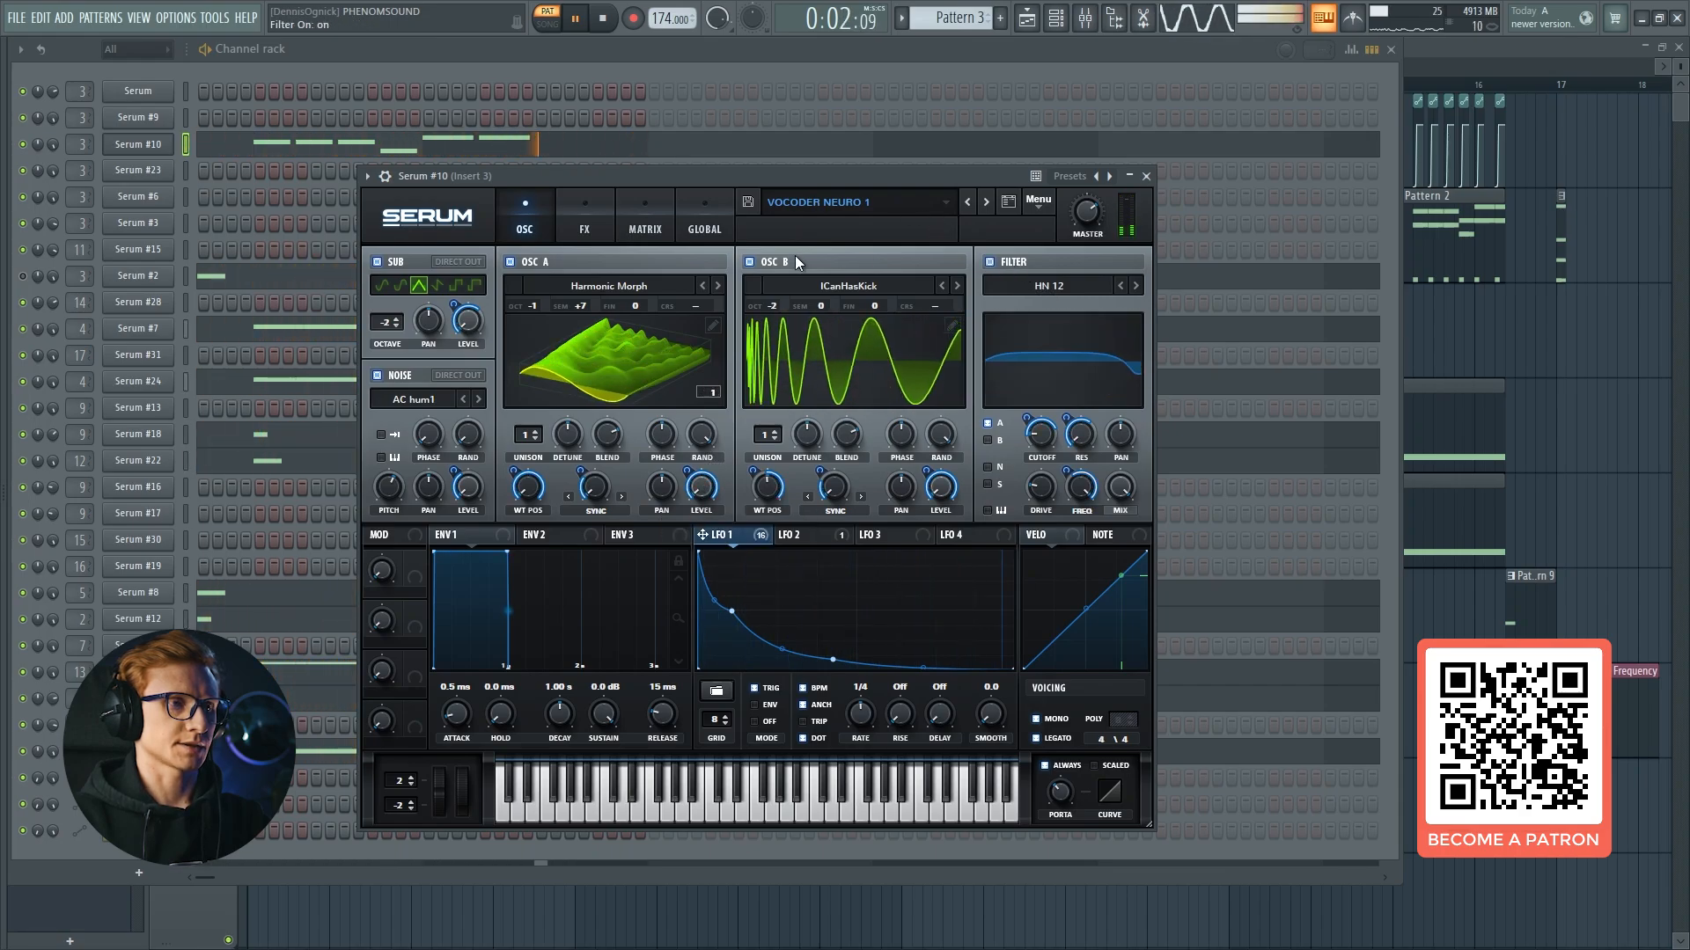
pyautogui.press('space')
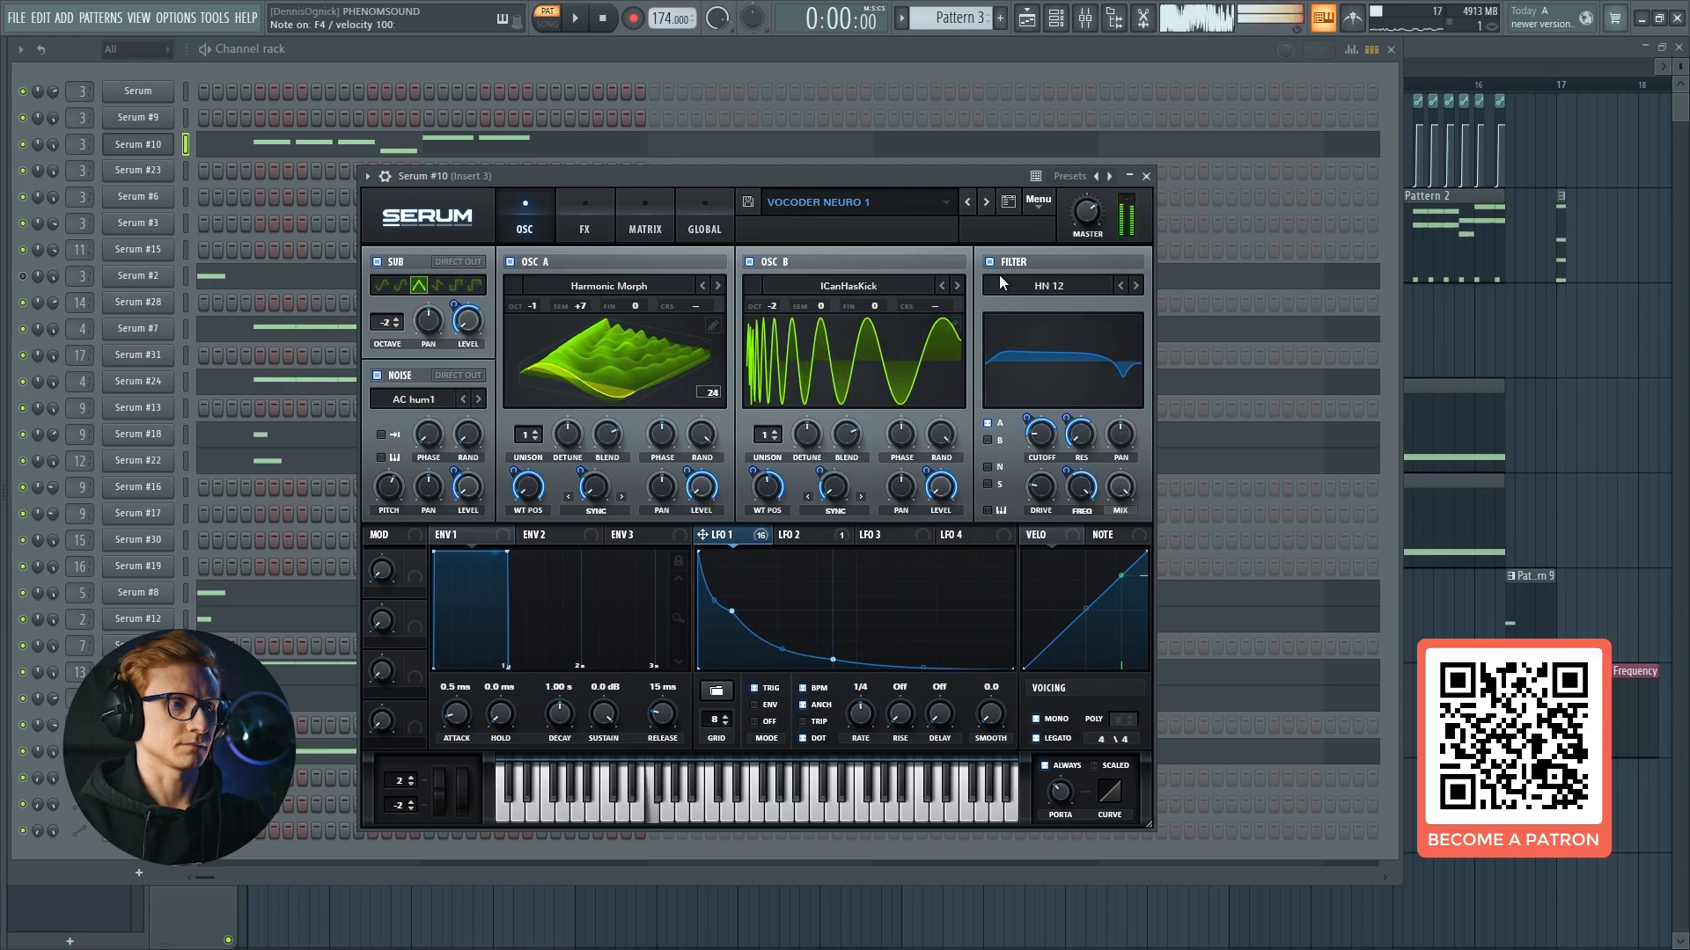
pyautogui.moveTo(1052, 435); pyautogui.dragTo(1041, 485)
pyautogui.press('space')
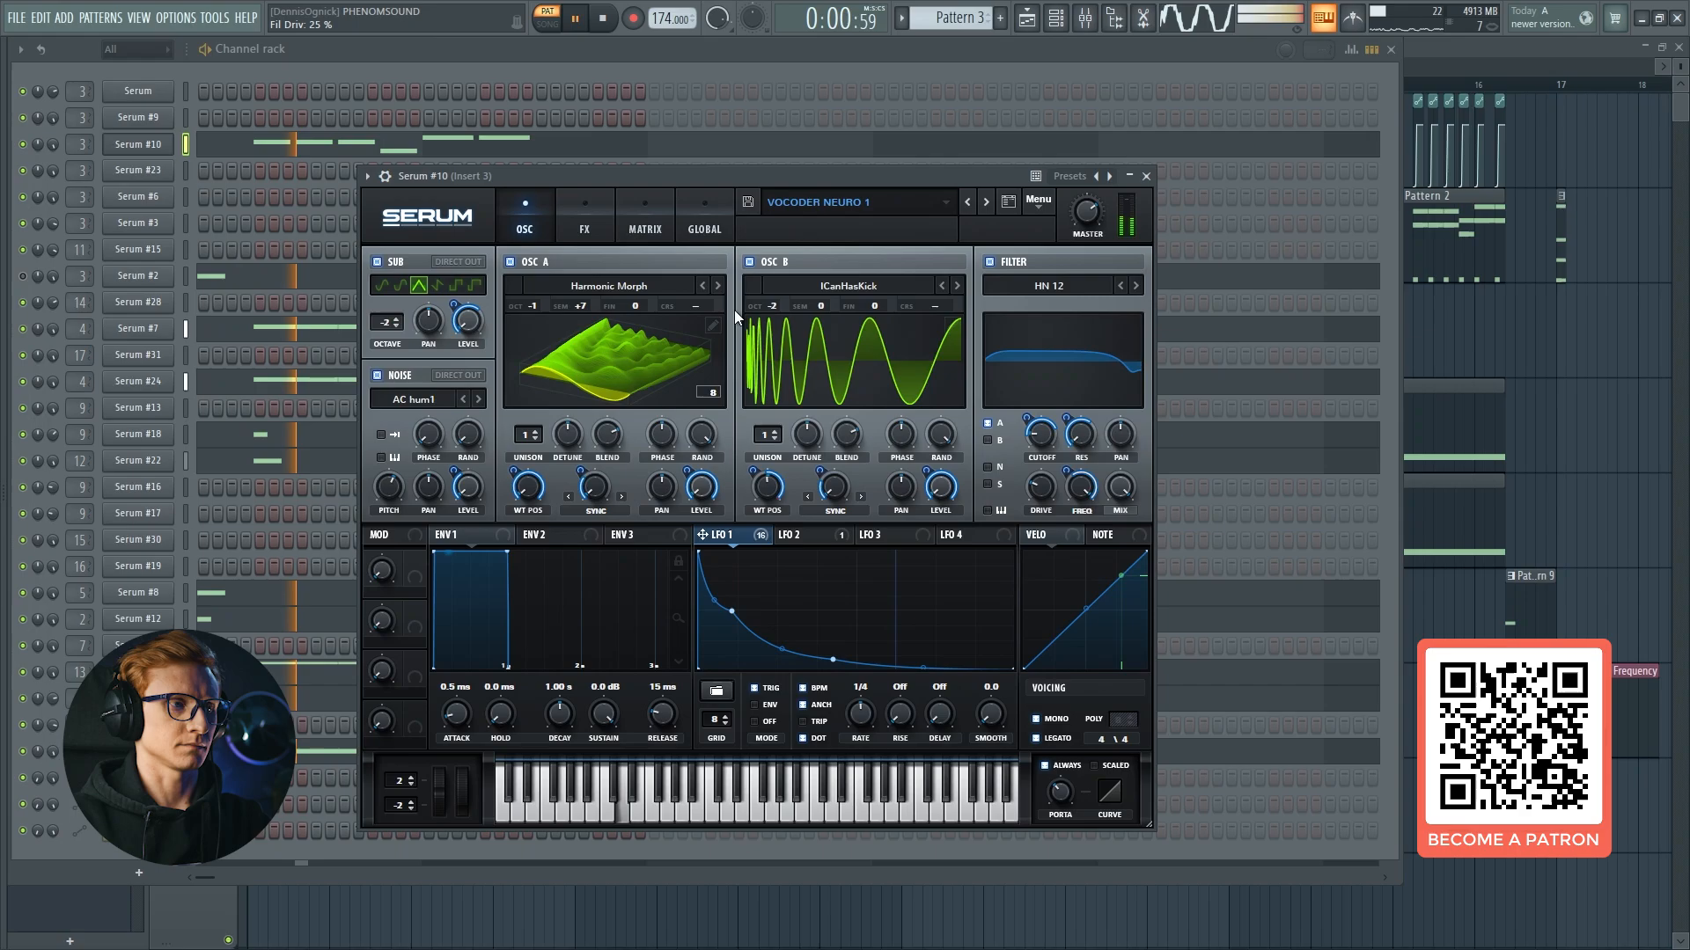
pyautogui.press('space')
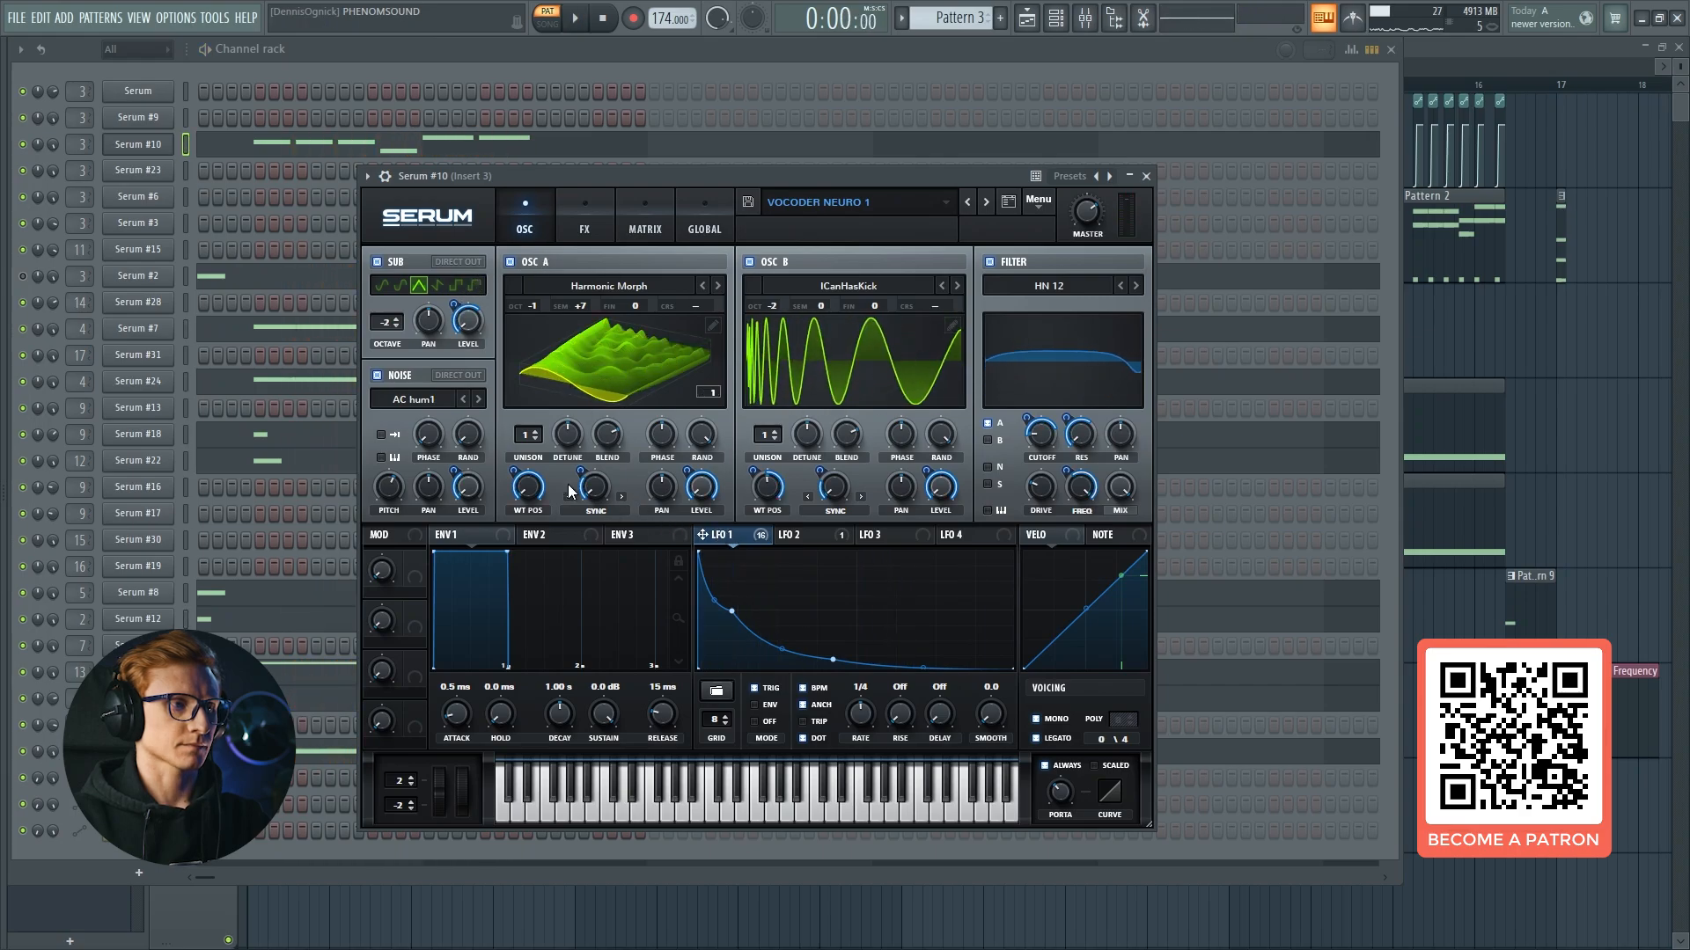
# Show Serum #10's FX rack and compare it with the effect chain on mixer Insert 3.
pyautogui.click(591, 205)
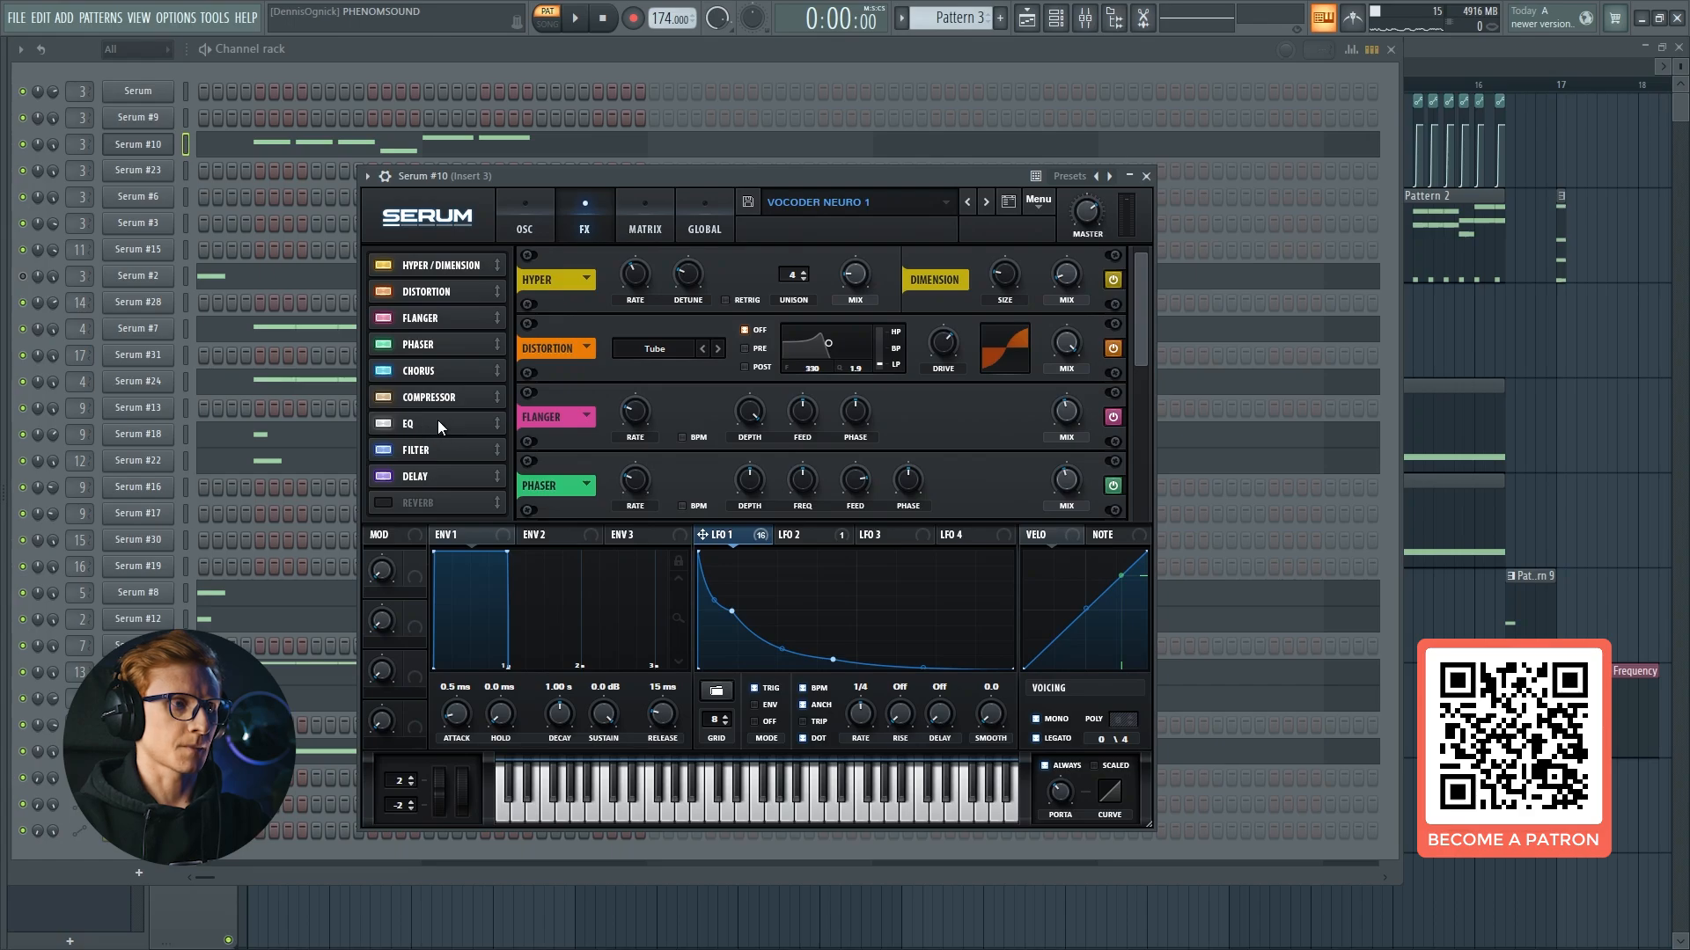
pyautogui.click(540, 215)
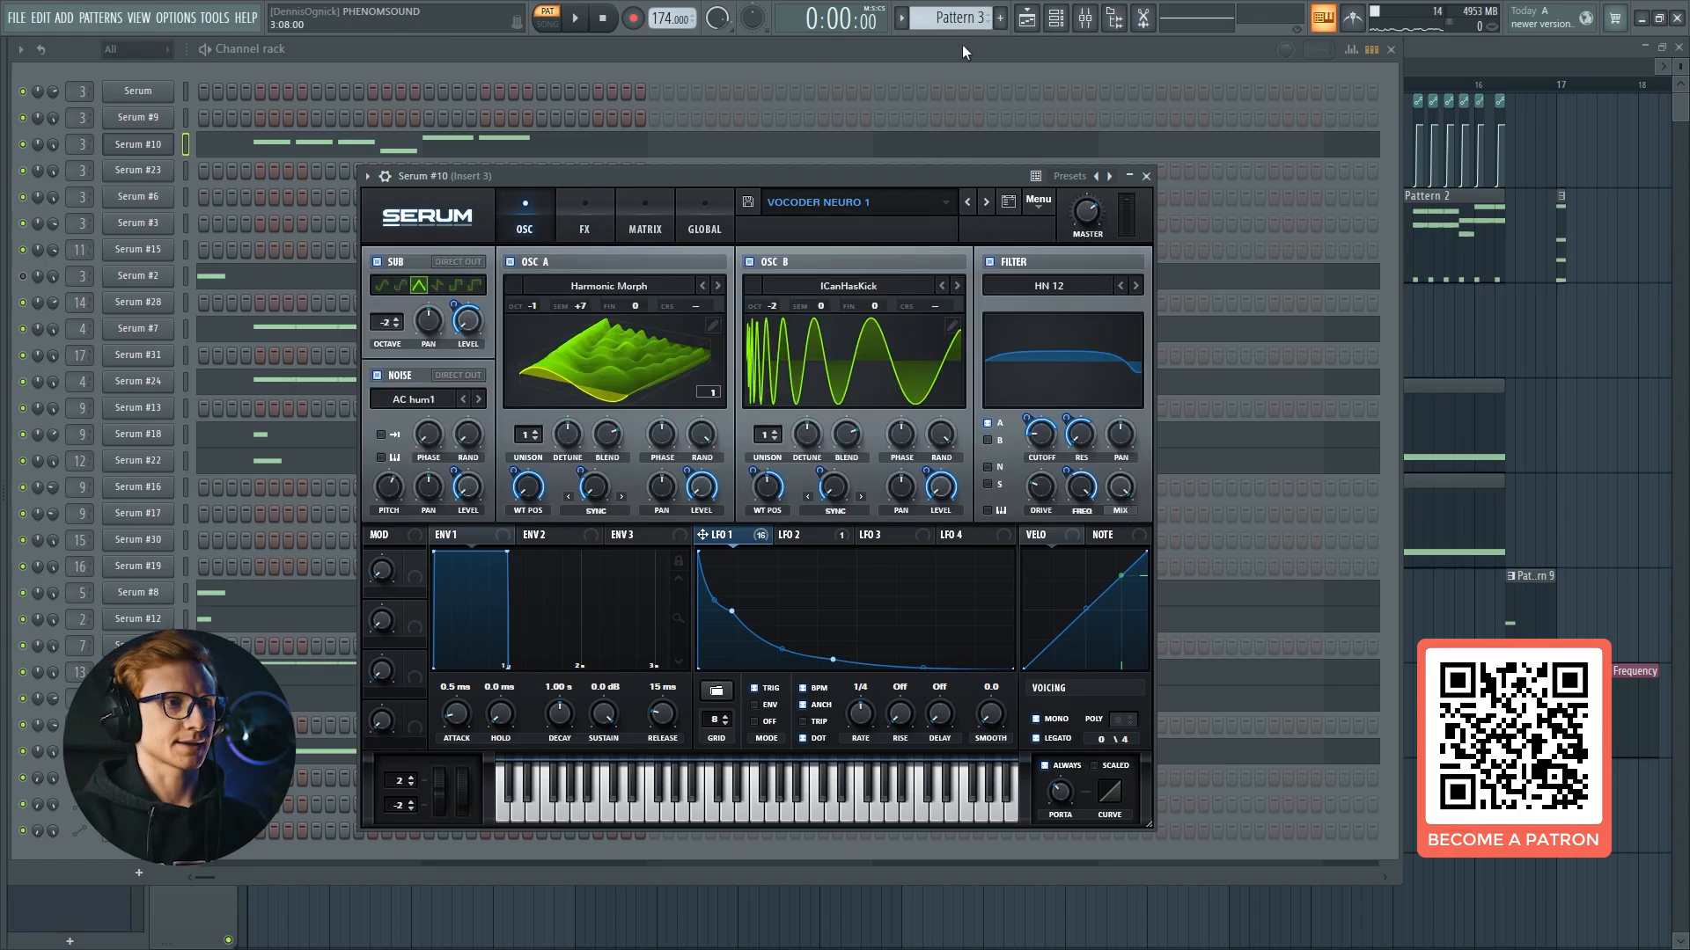
pyautogui.click(1081, 21)
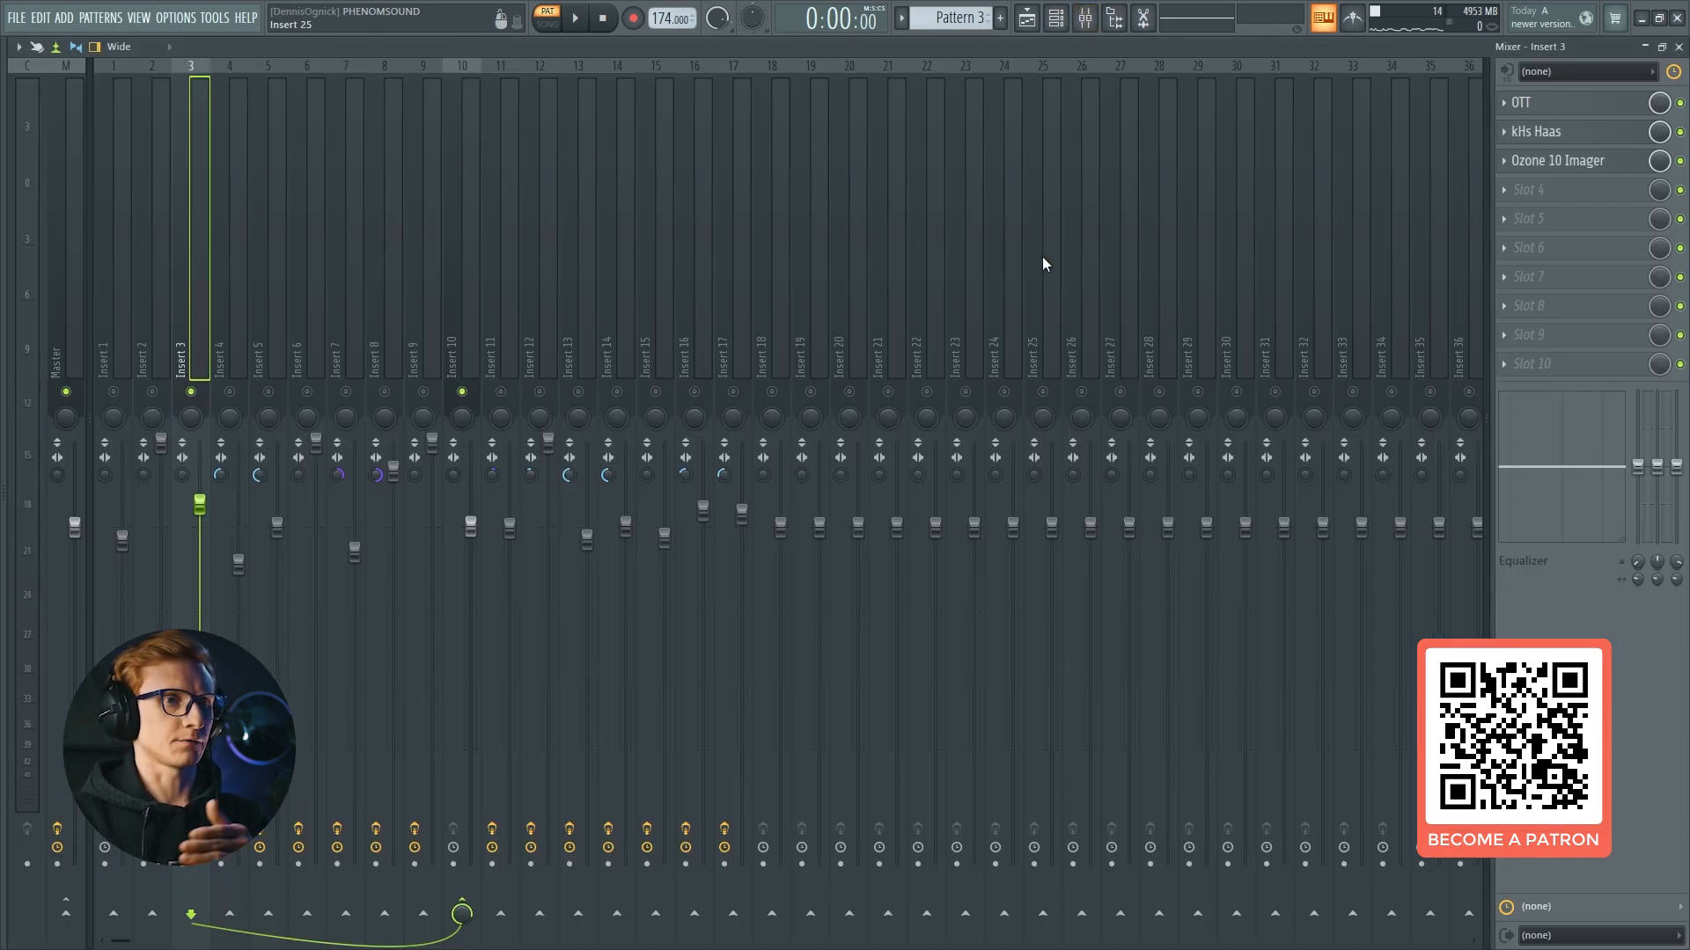
pyautogui.click(1678, 48)
pyautogui.click(584, 219)
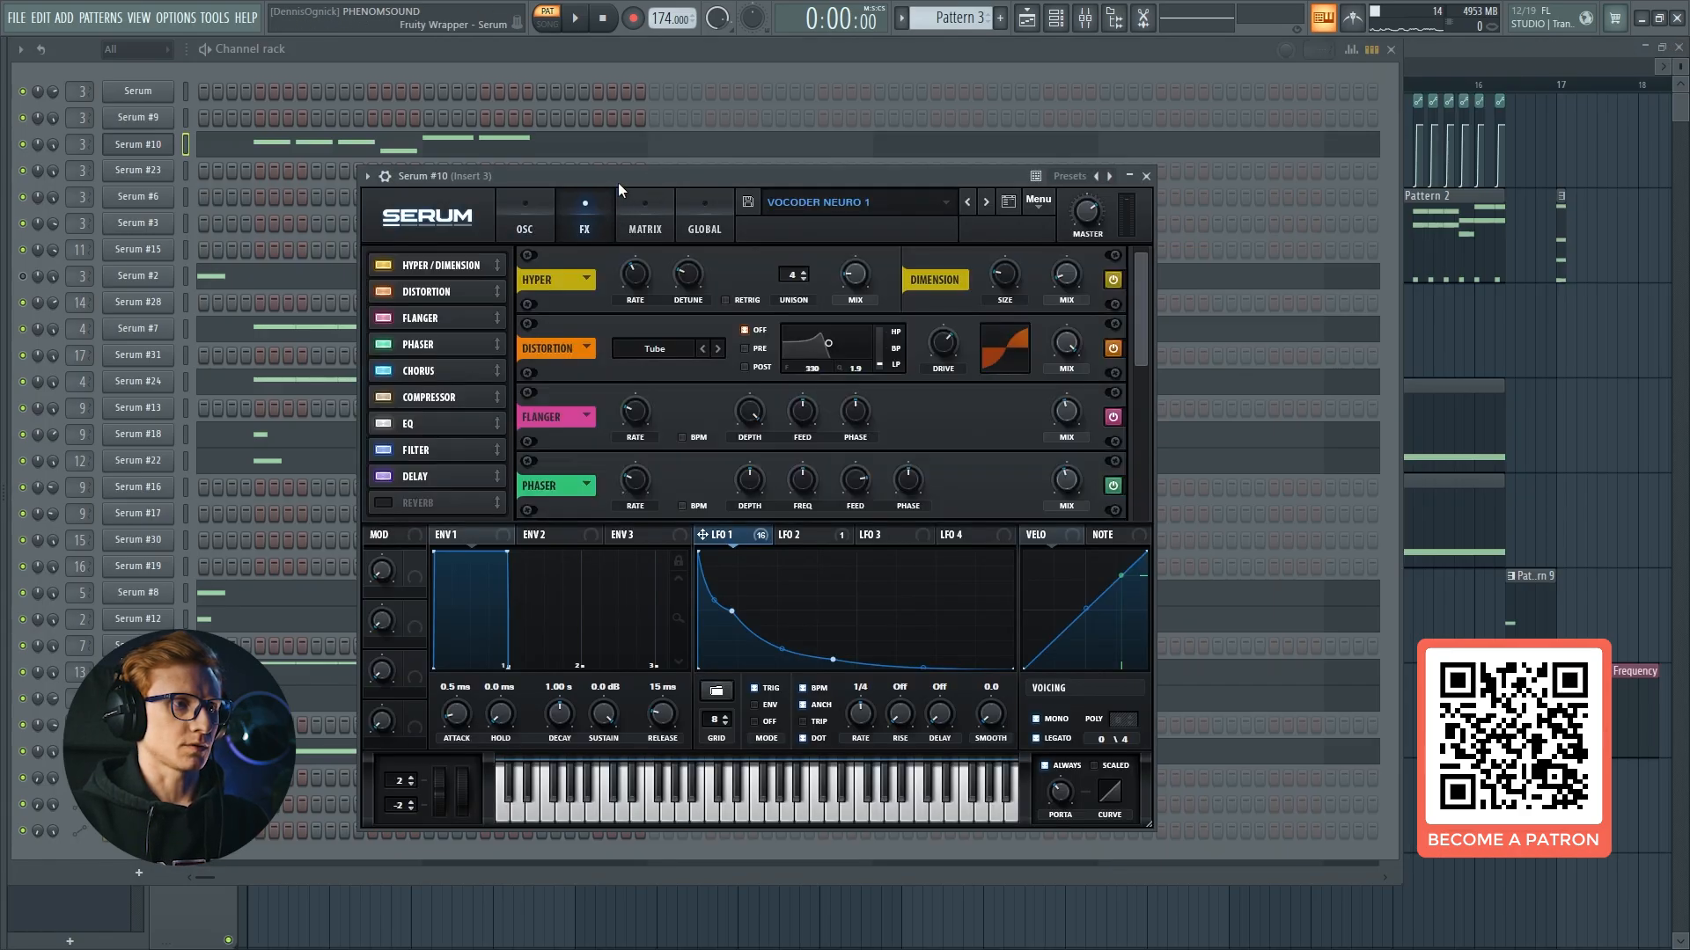
# Review Serum #10's effect modules from Distortion to Delay and recheck the Insert 3 mixer effects.
pyautogui.click(428, 290)
pyautogui.click(430, 315)
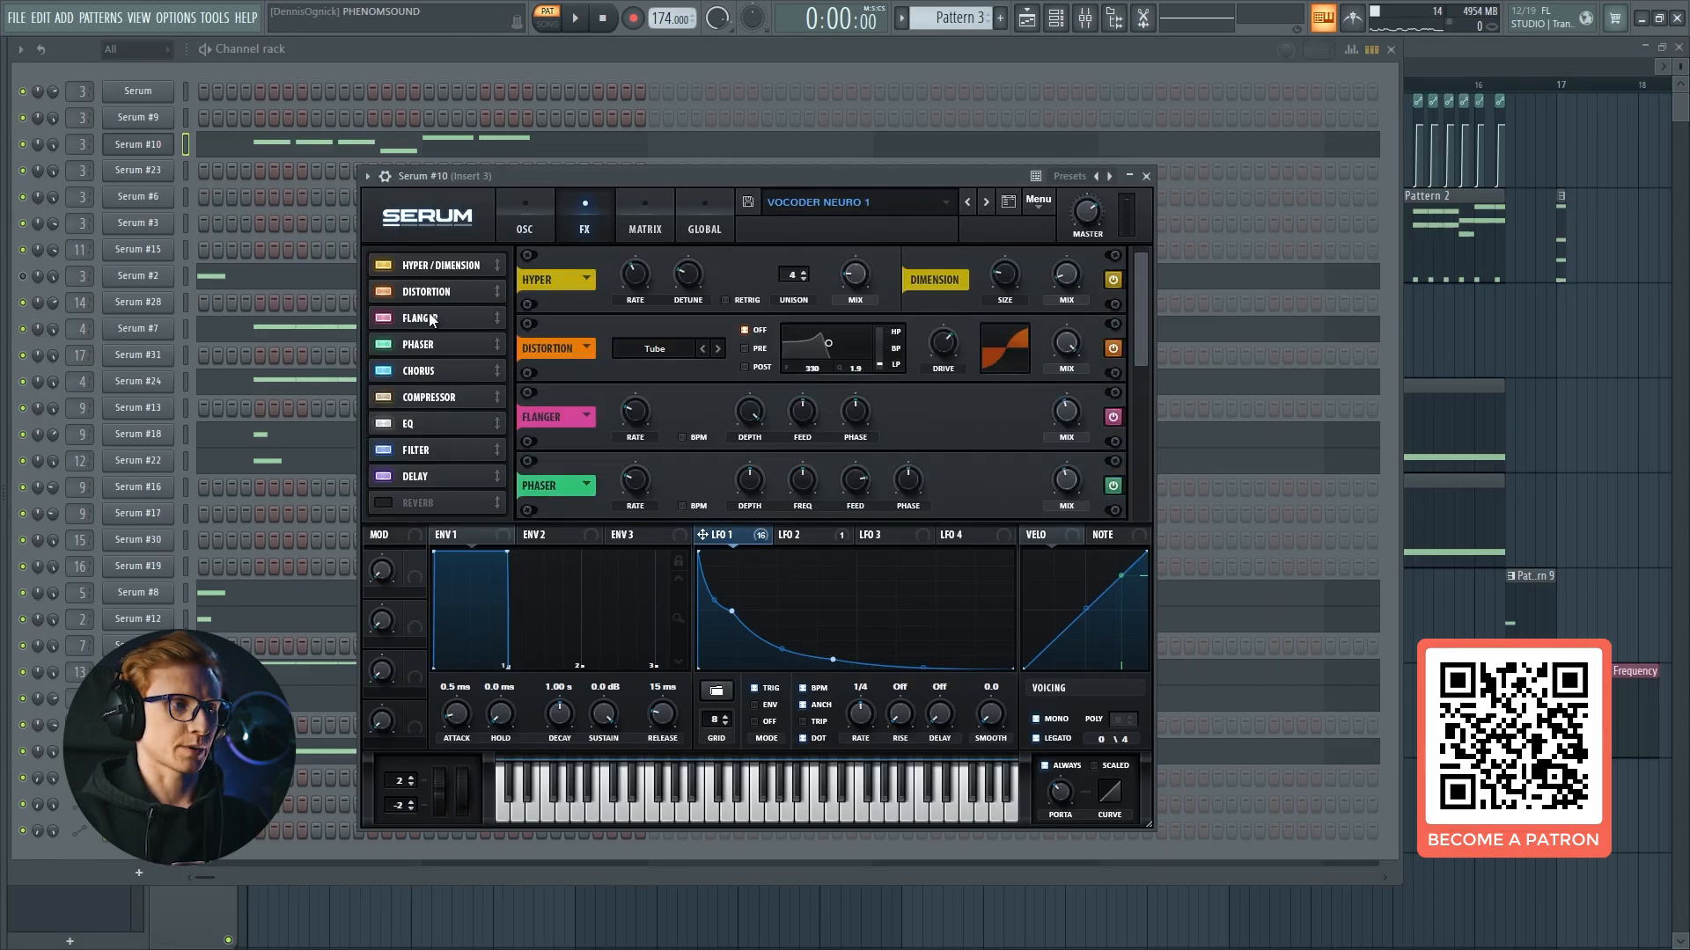
pyautogui.click(428, 372)
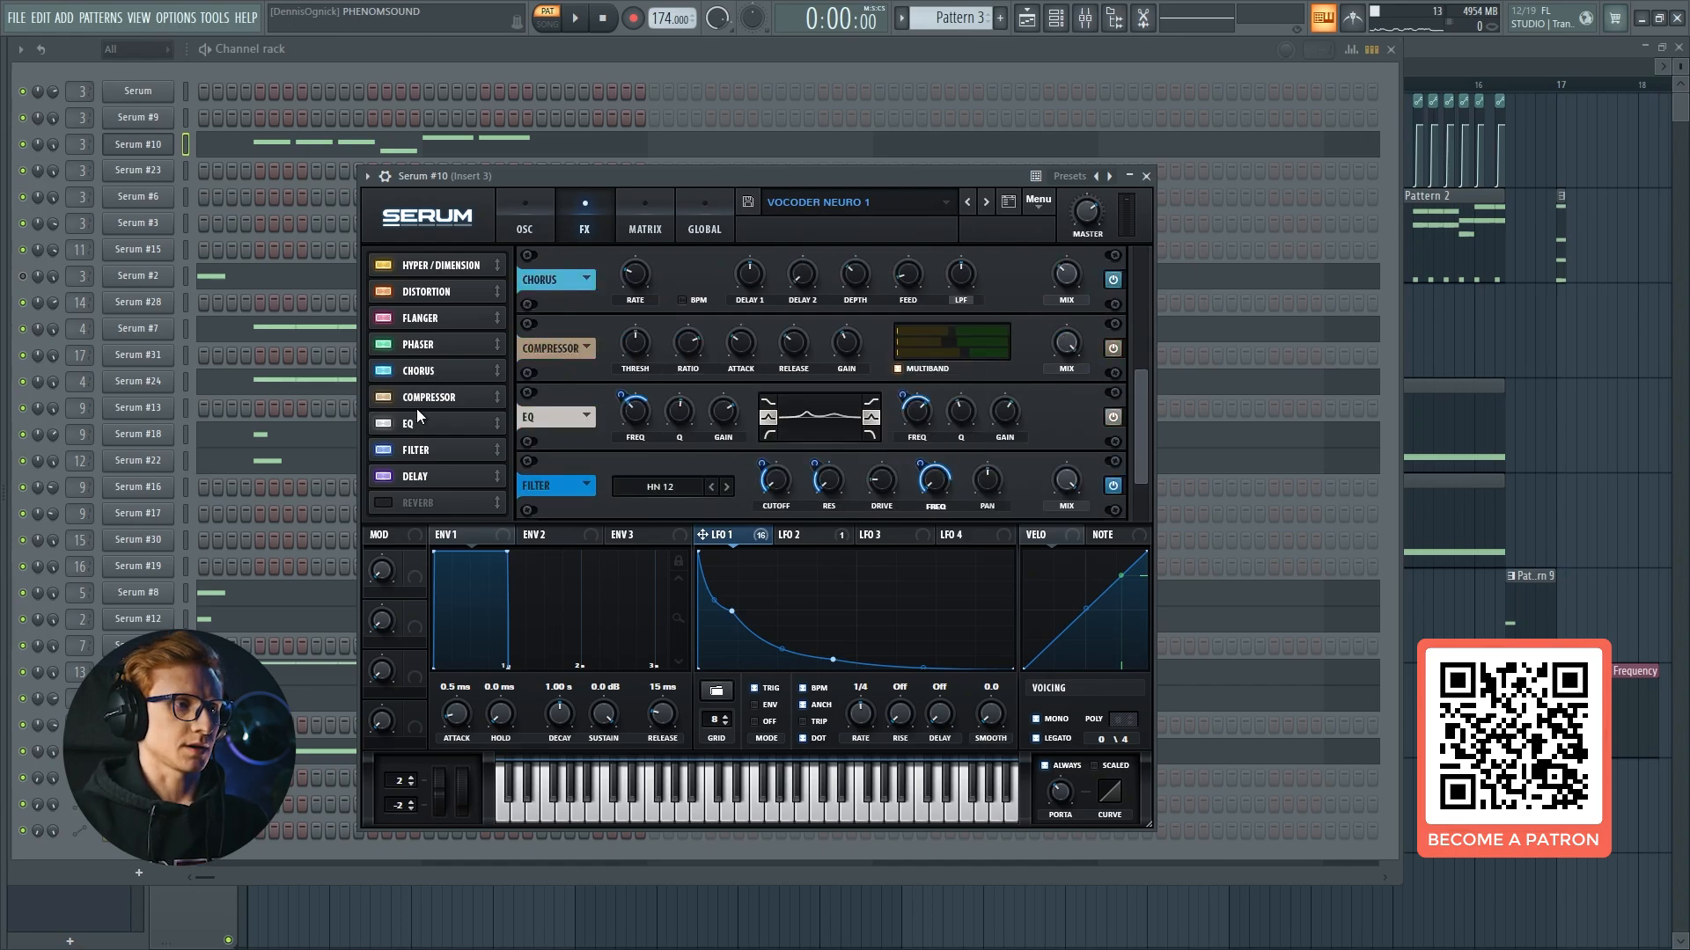
pyautogui.click(425, 401)
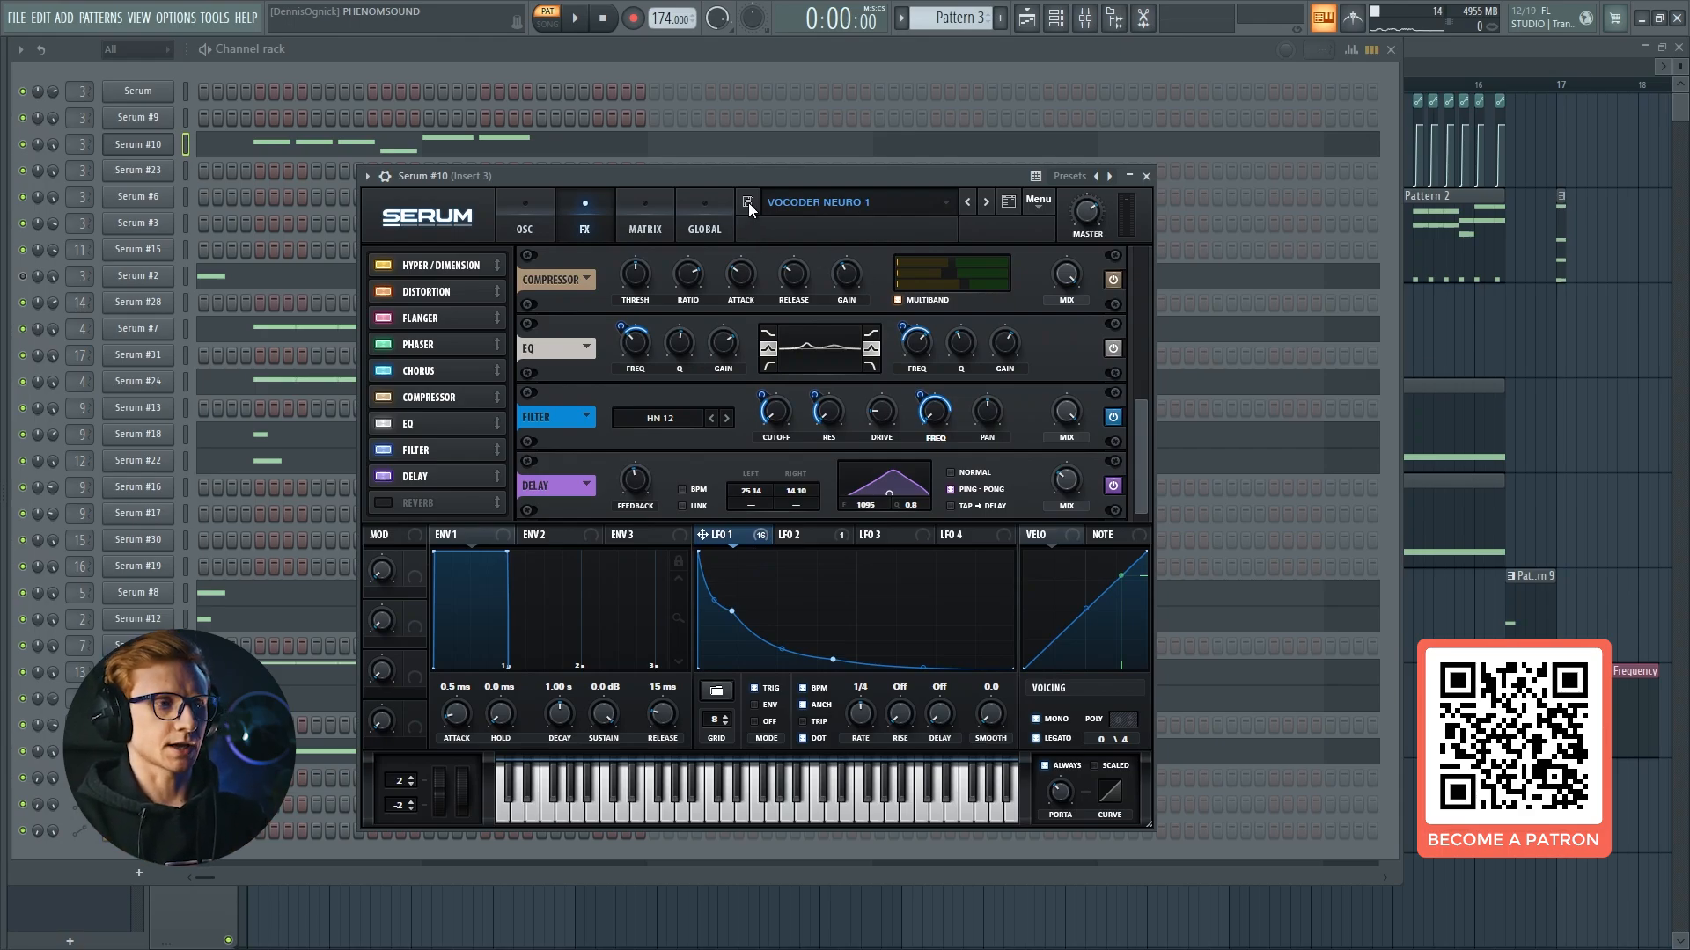
pyautogui.click(1088, 19)
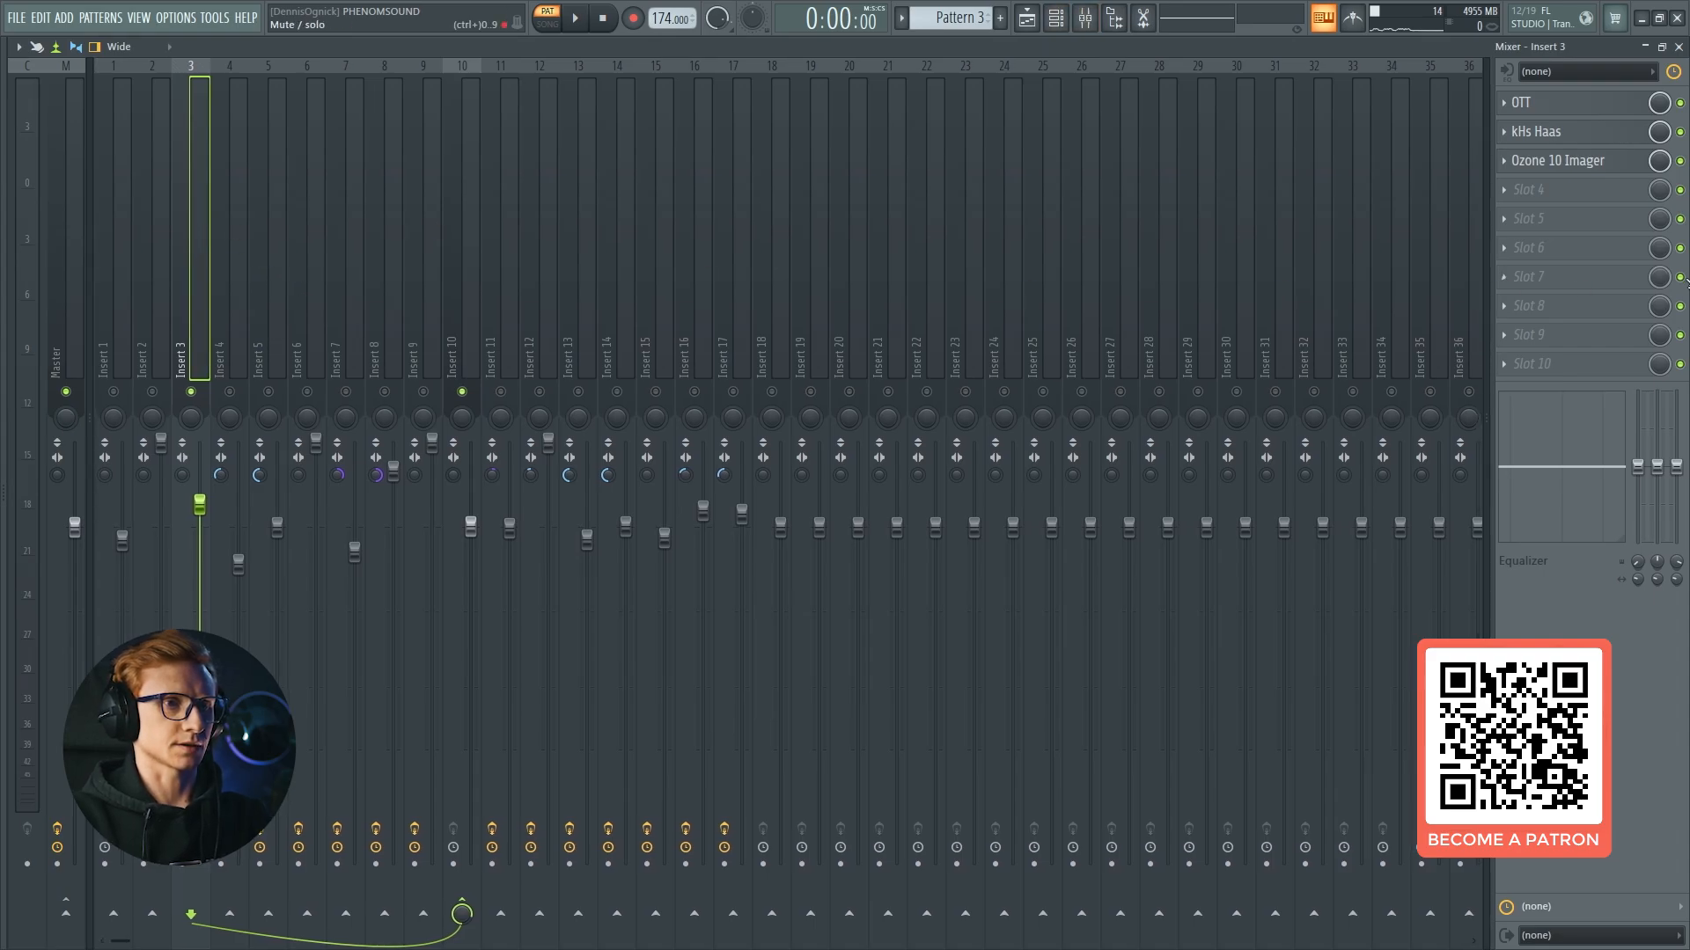
pyautogui.press('Escape')
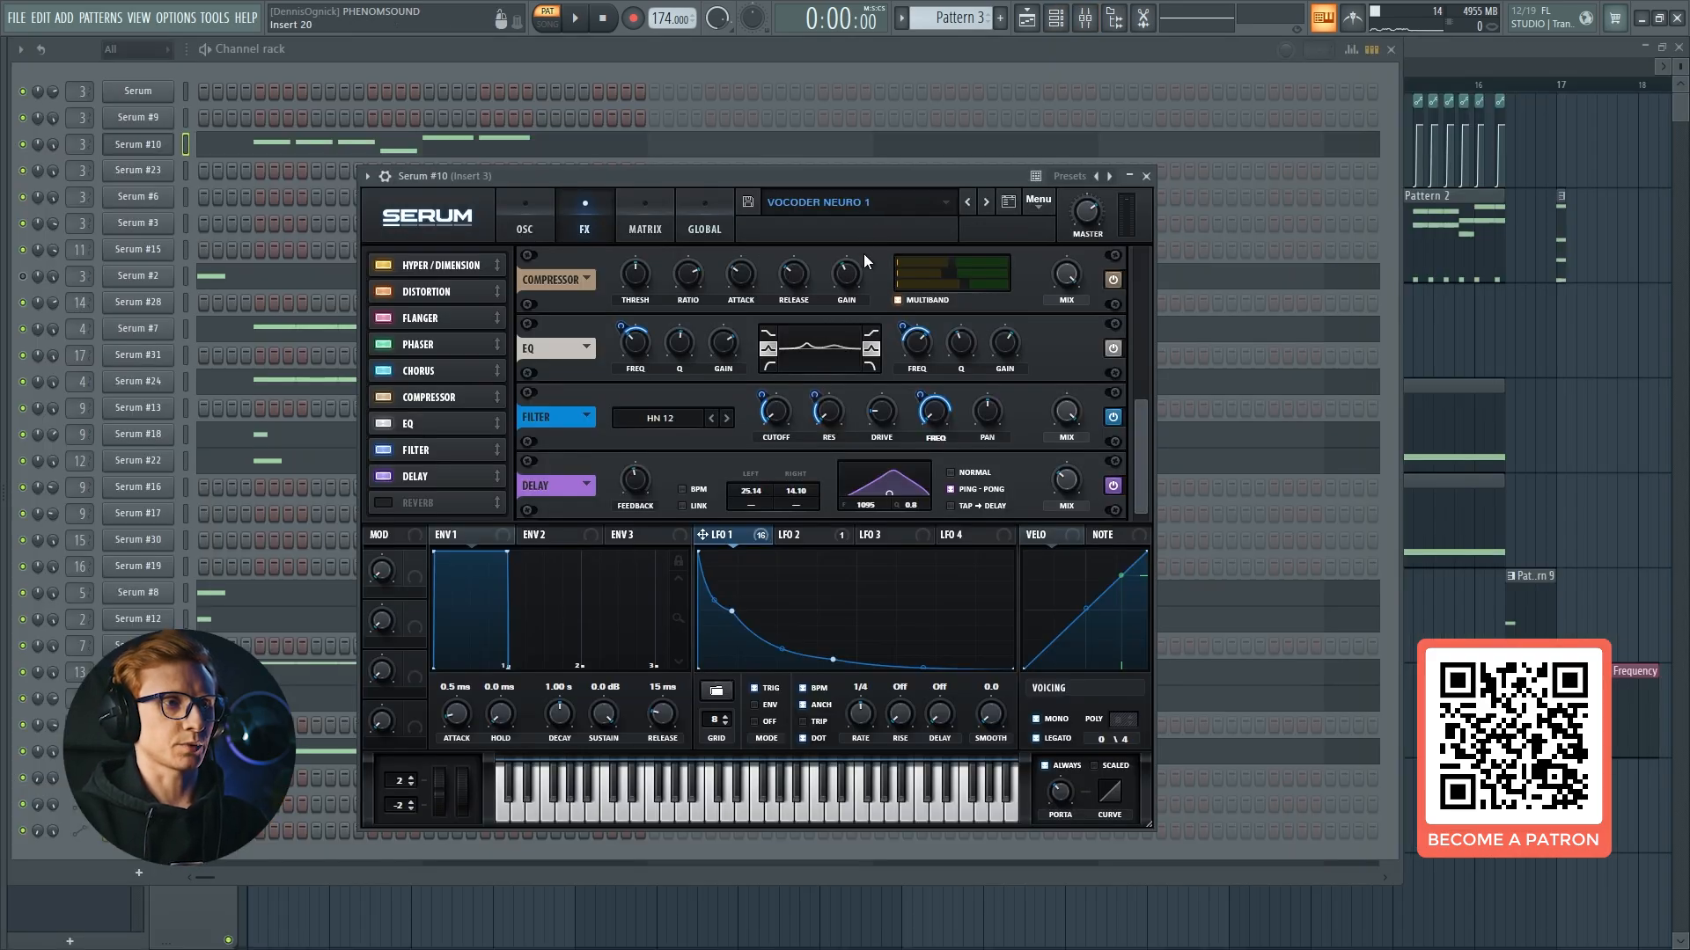
# Switch off all of Serum #10's effects, then re-enable Hyper/Dimension, Distortion, Flanger, Phaser and Chorus one by one while playing notes.
pyautogui.moveTo(851, 172); pyautogui.dragTo(887, 167)
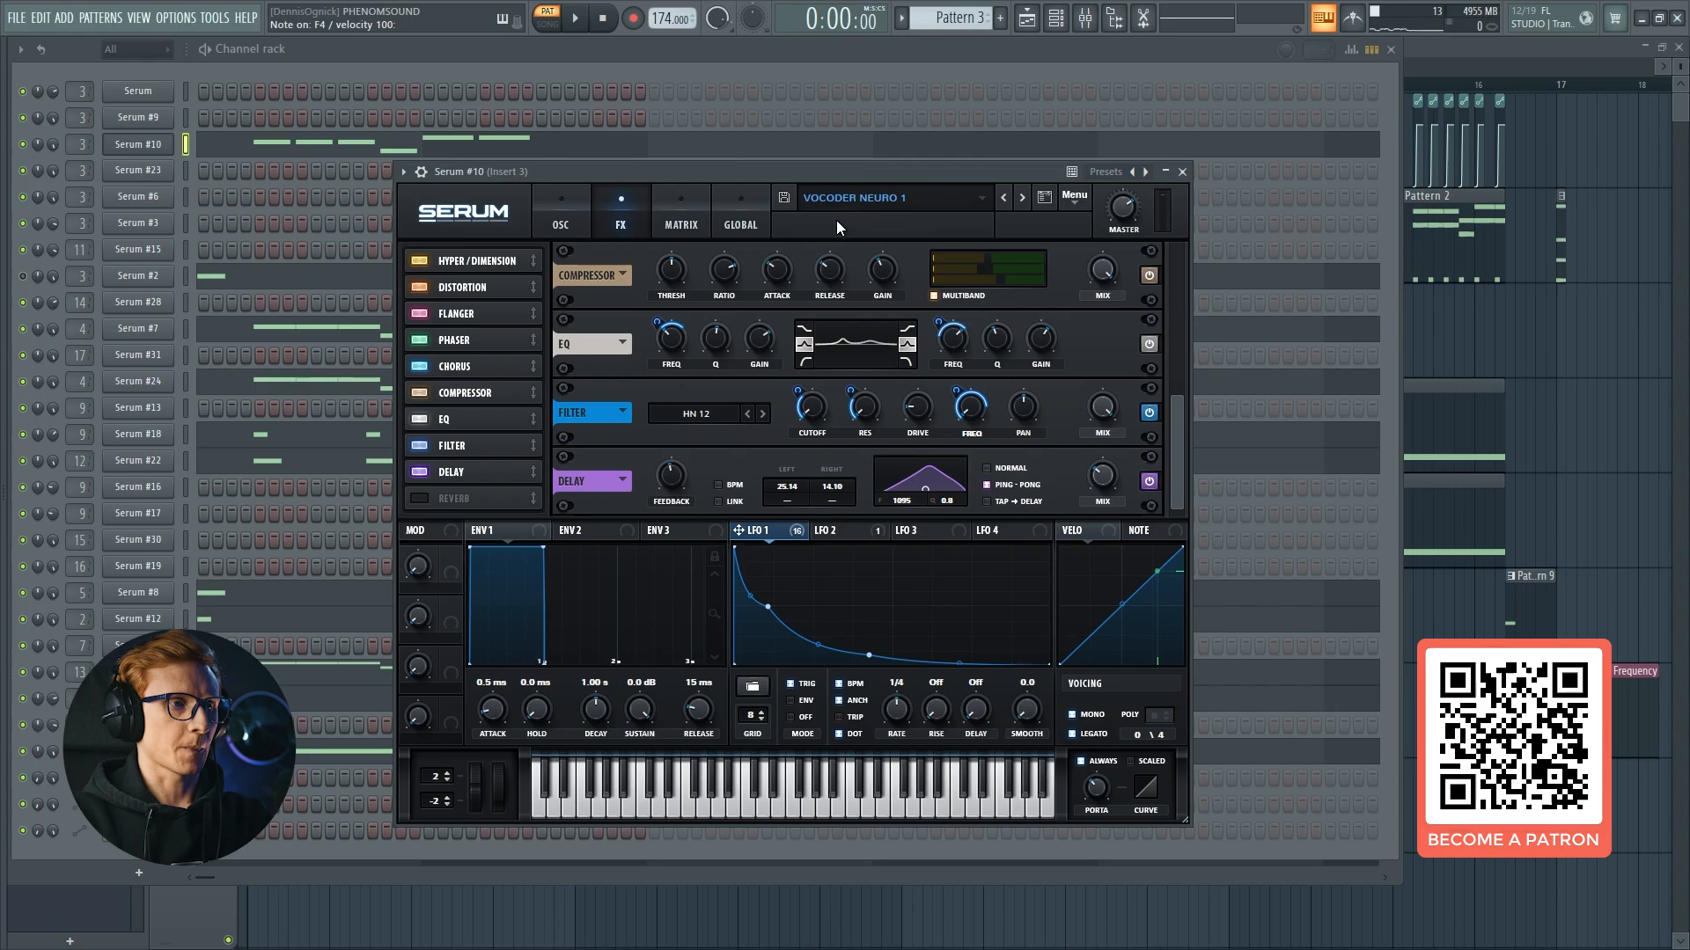
pyautogui.moveTo(421, 474); pyautogui.dragTo(424, 262)
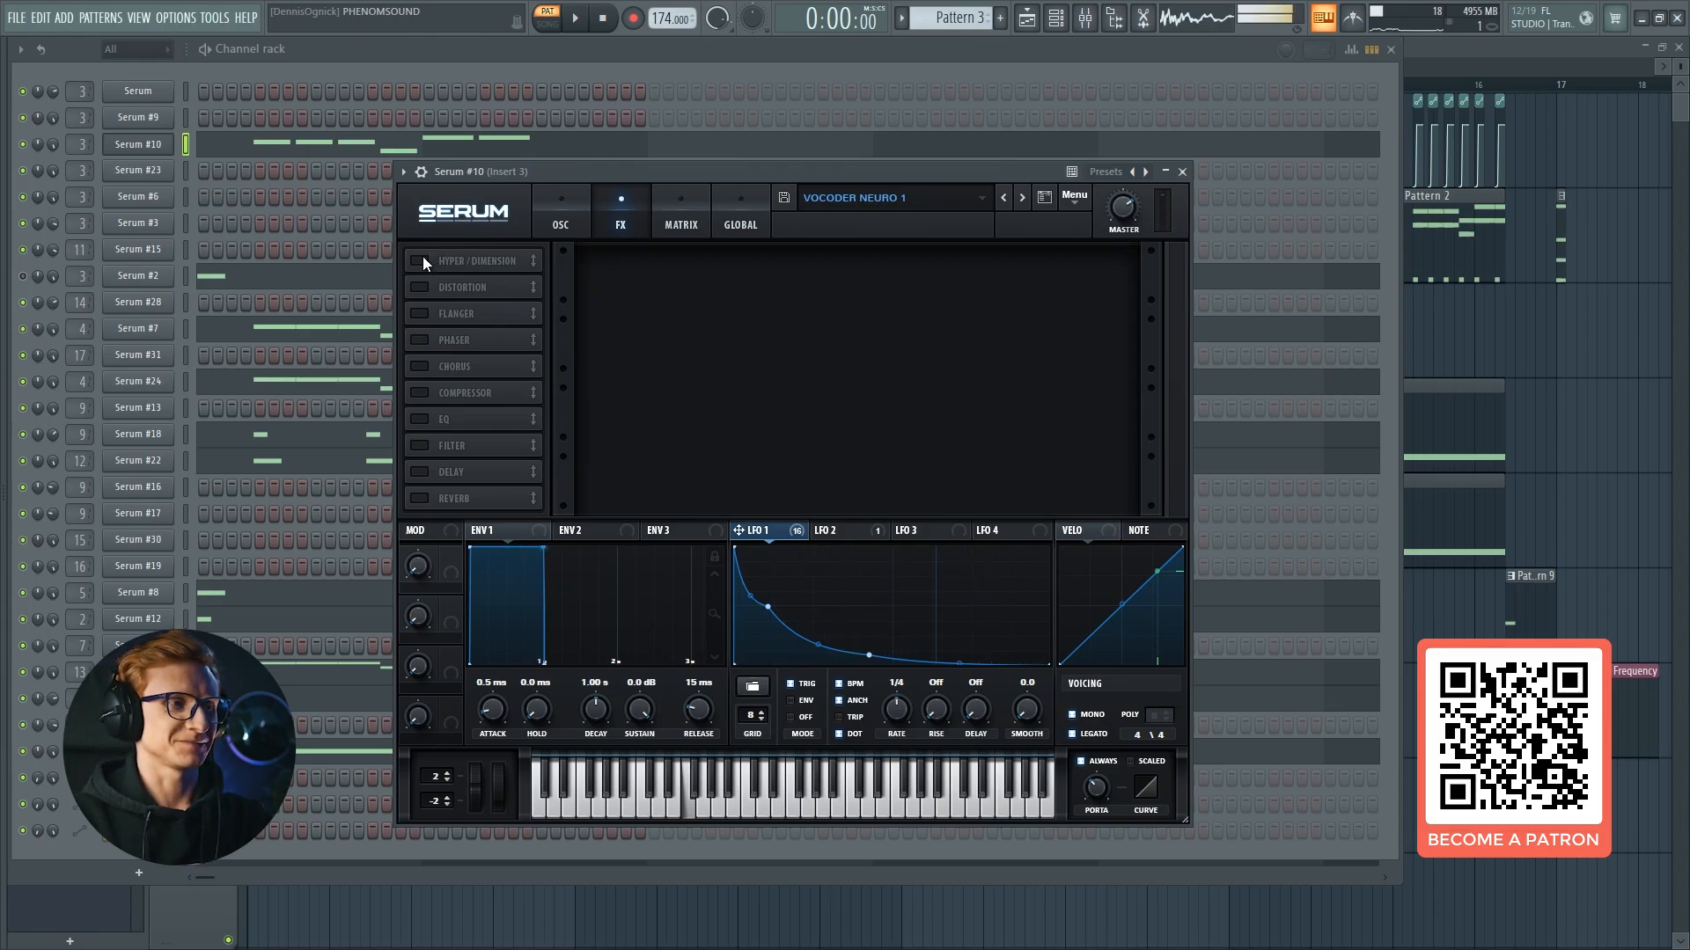
pyautogui.click(420, 262)
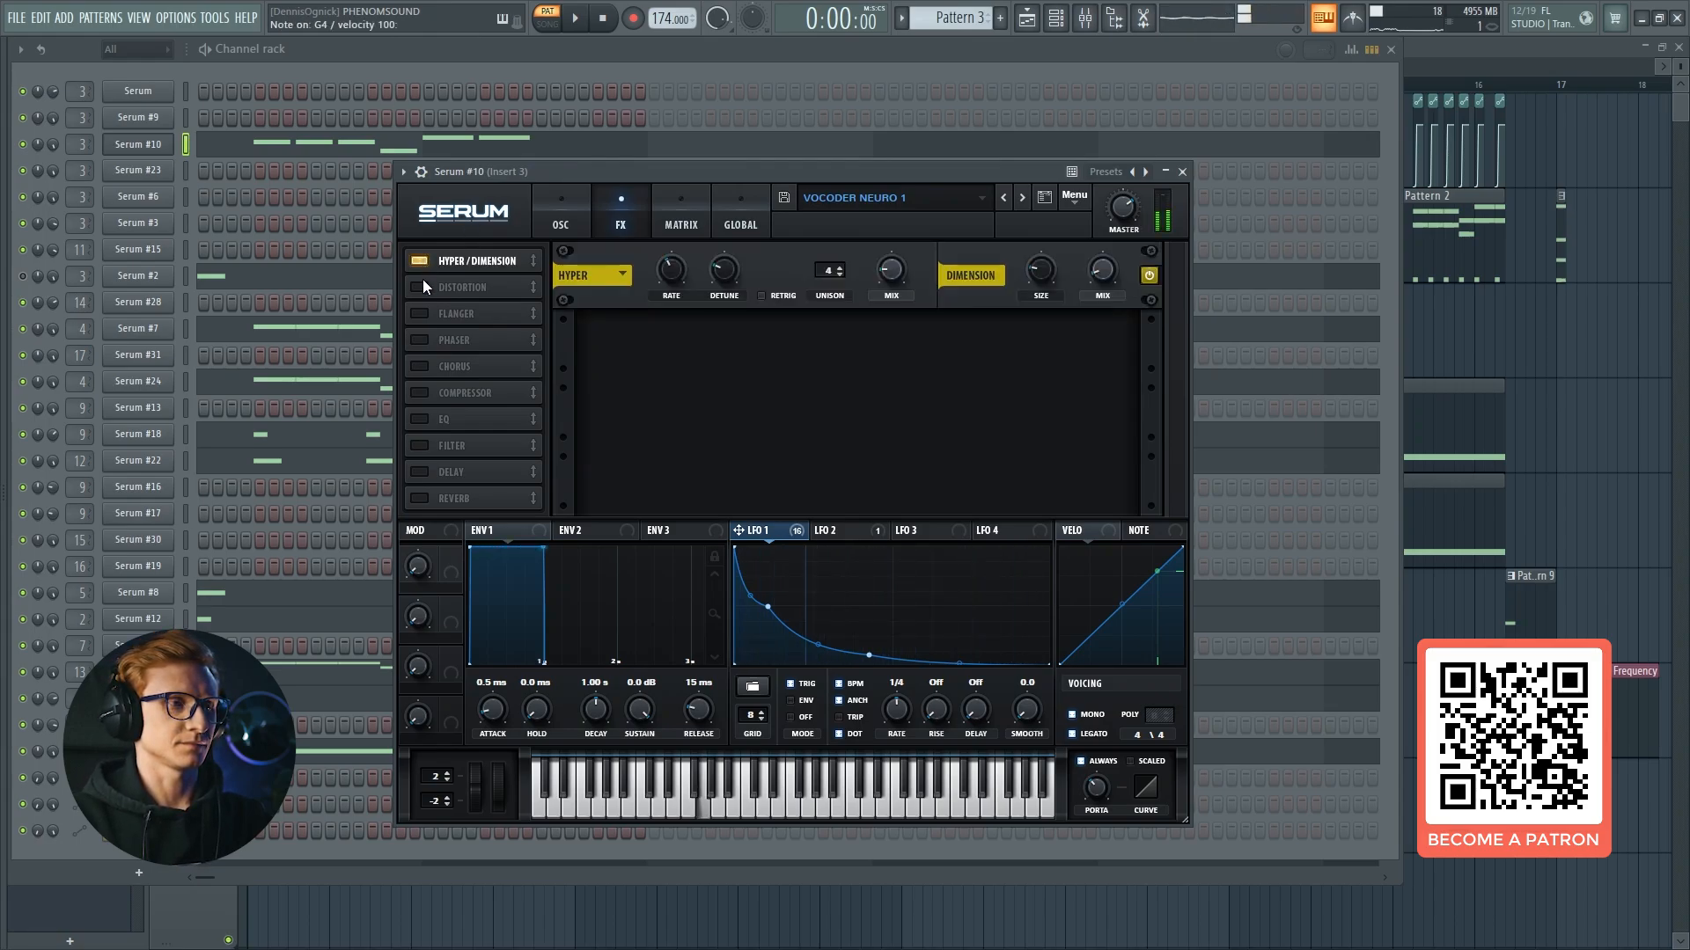
pyautogui.click(420, 287)
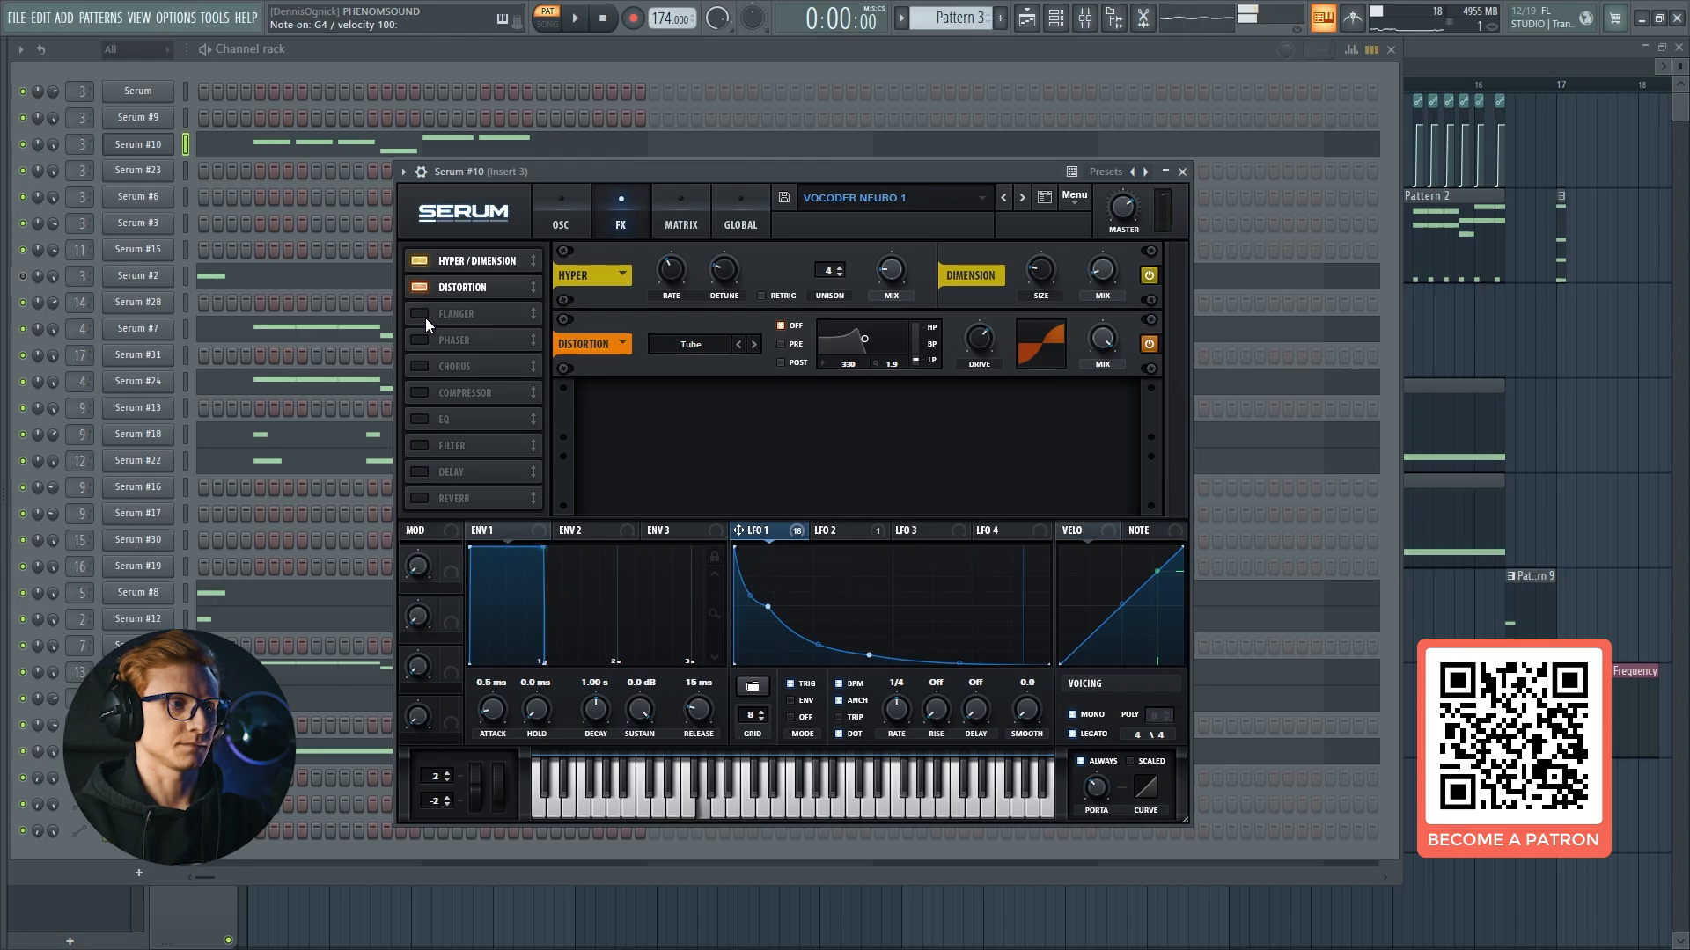
pyautogui.click(425, 319)
pyautogui.click(420, 341)
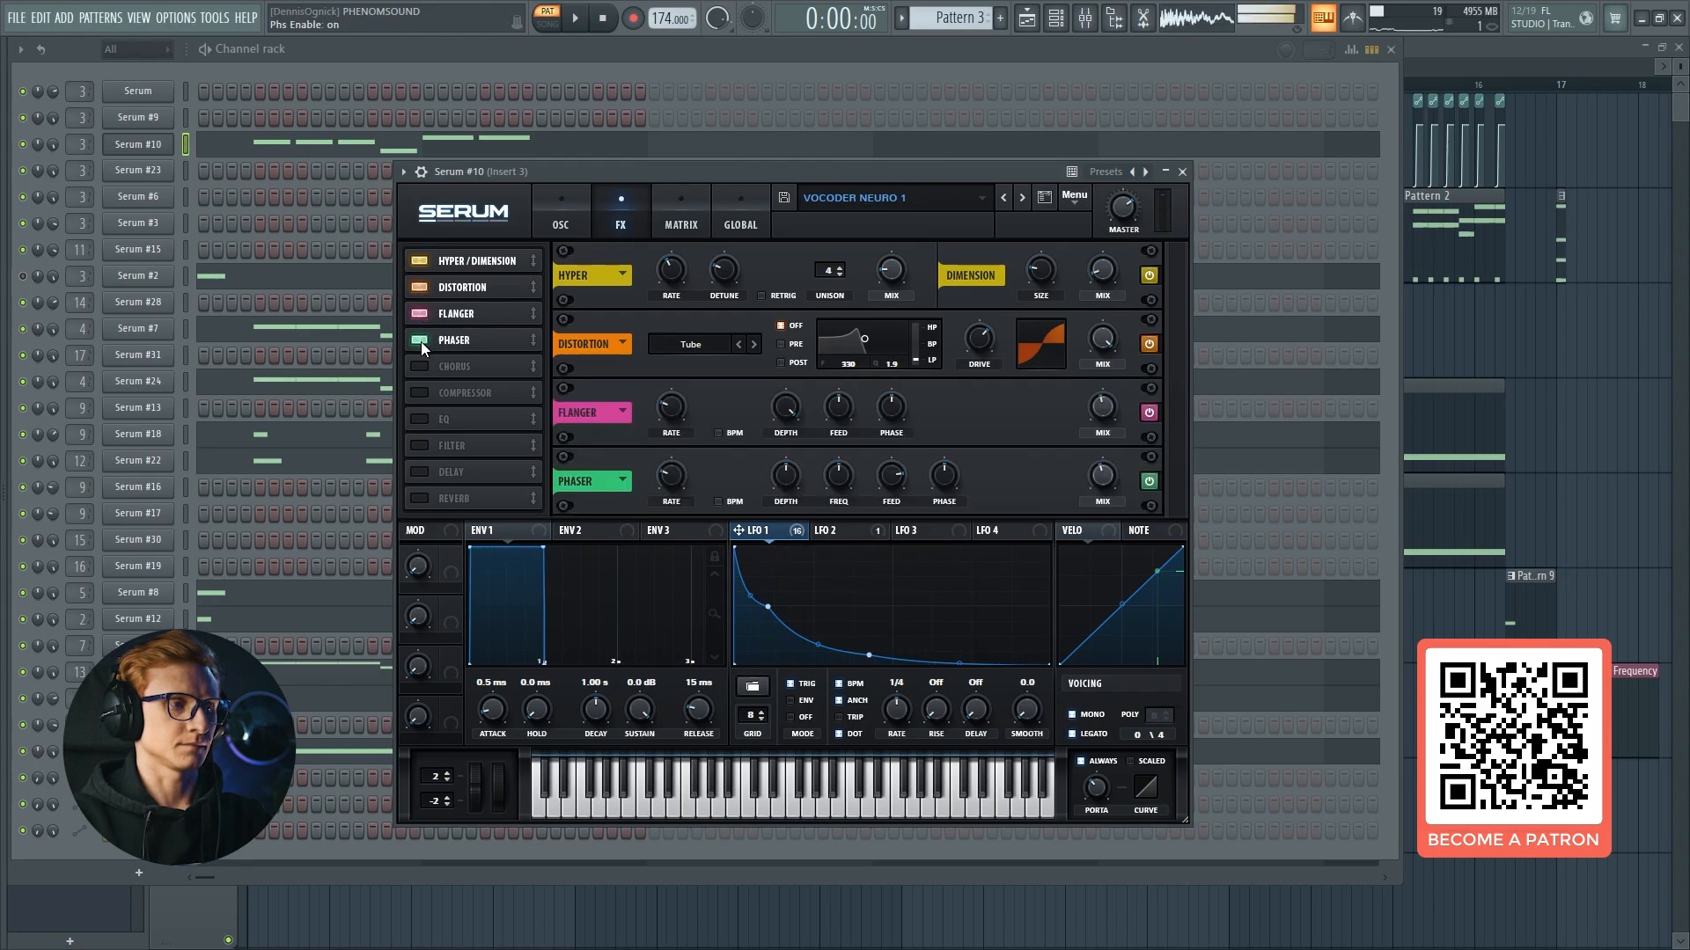
pyautogui.click(422, 366)
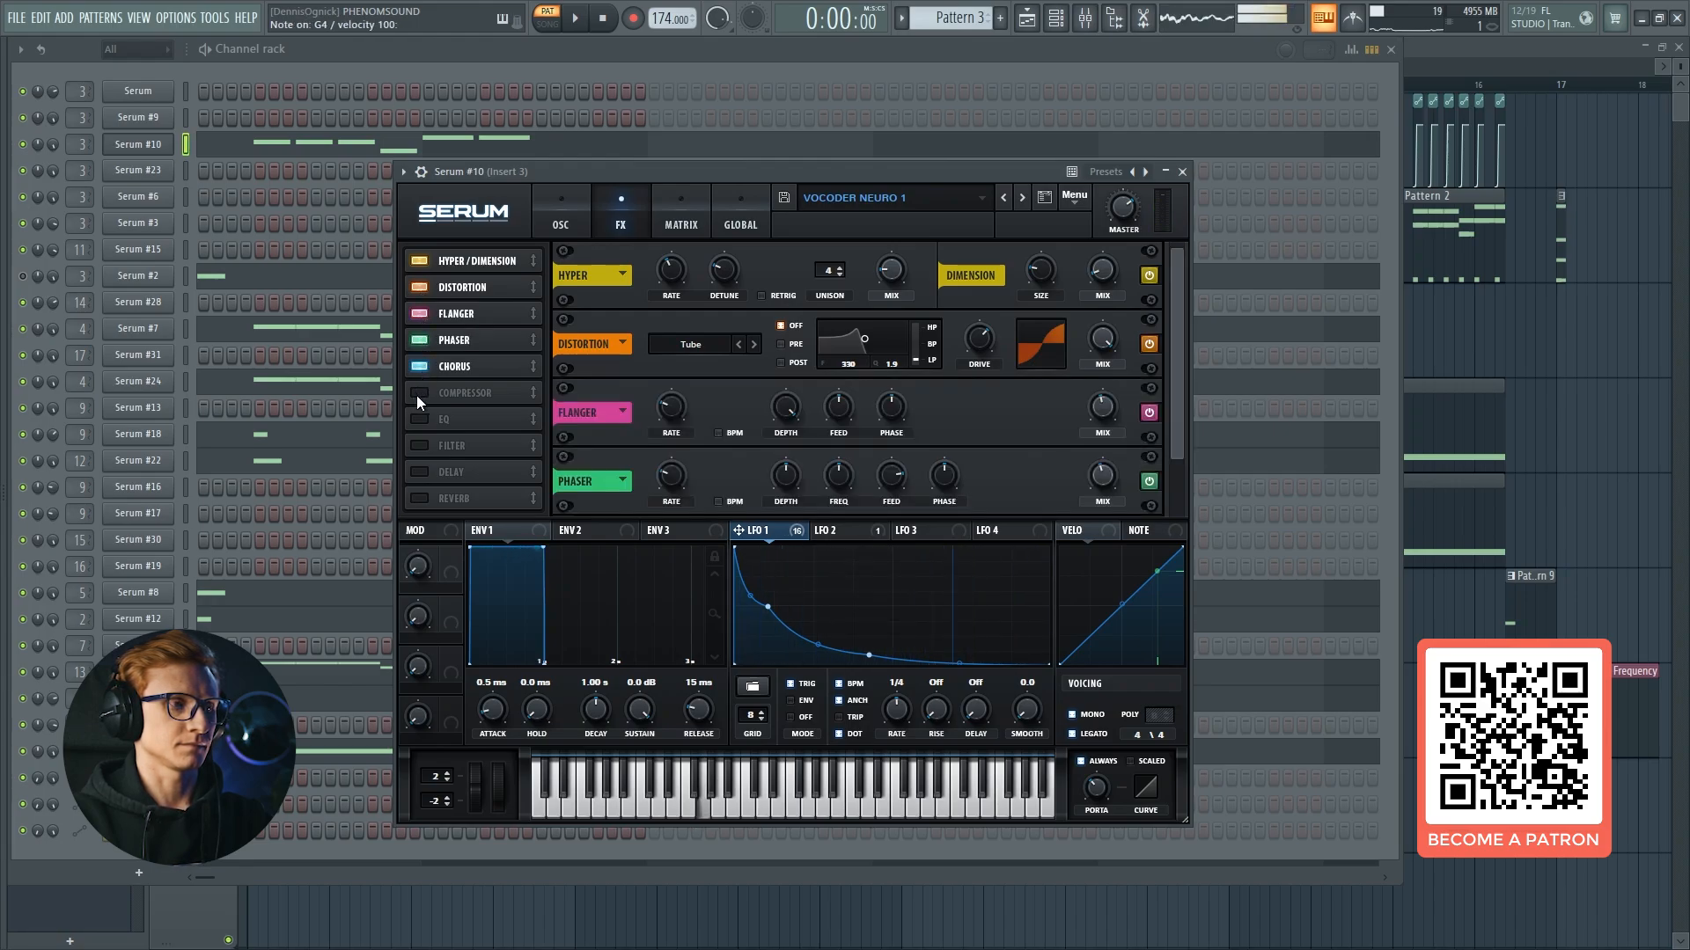
pyautogui.click(462, 366)
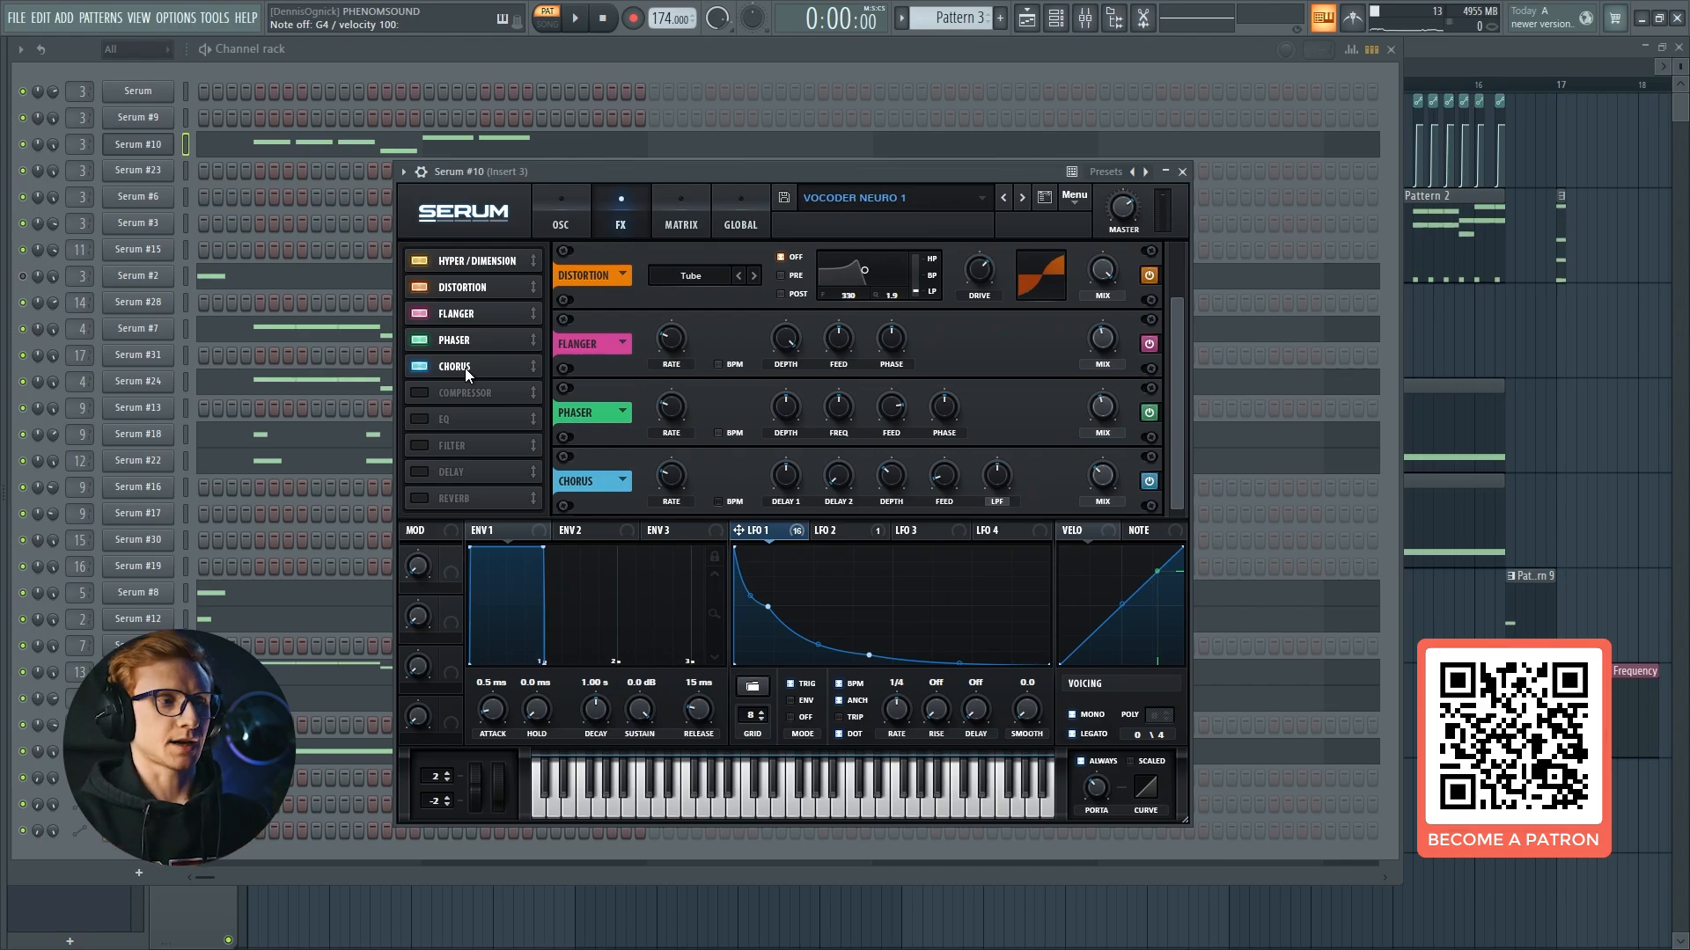
# Turn on the Compressor and switch off Chorus, Phaser, Flanger, Distortion and Hyper/Dimension to hear it alone.
pyautogui.click(415, 392)
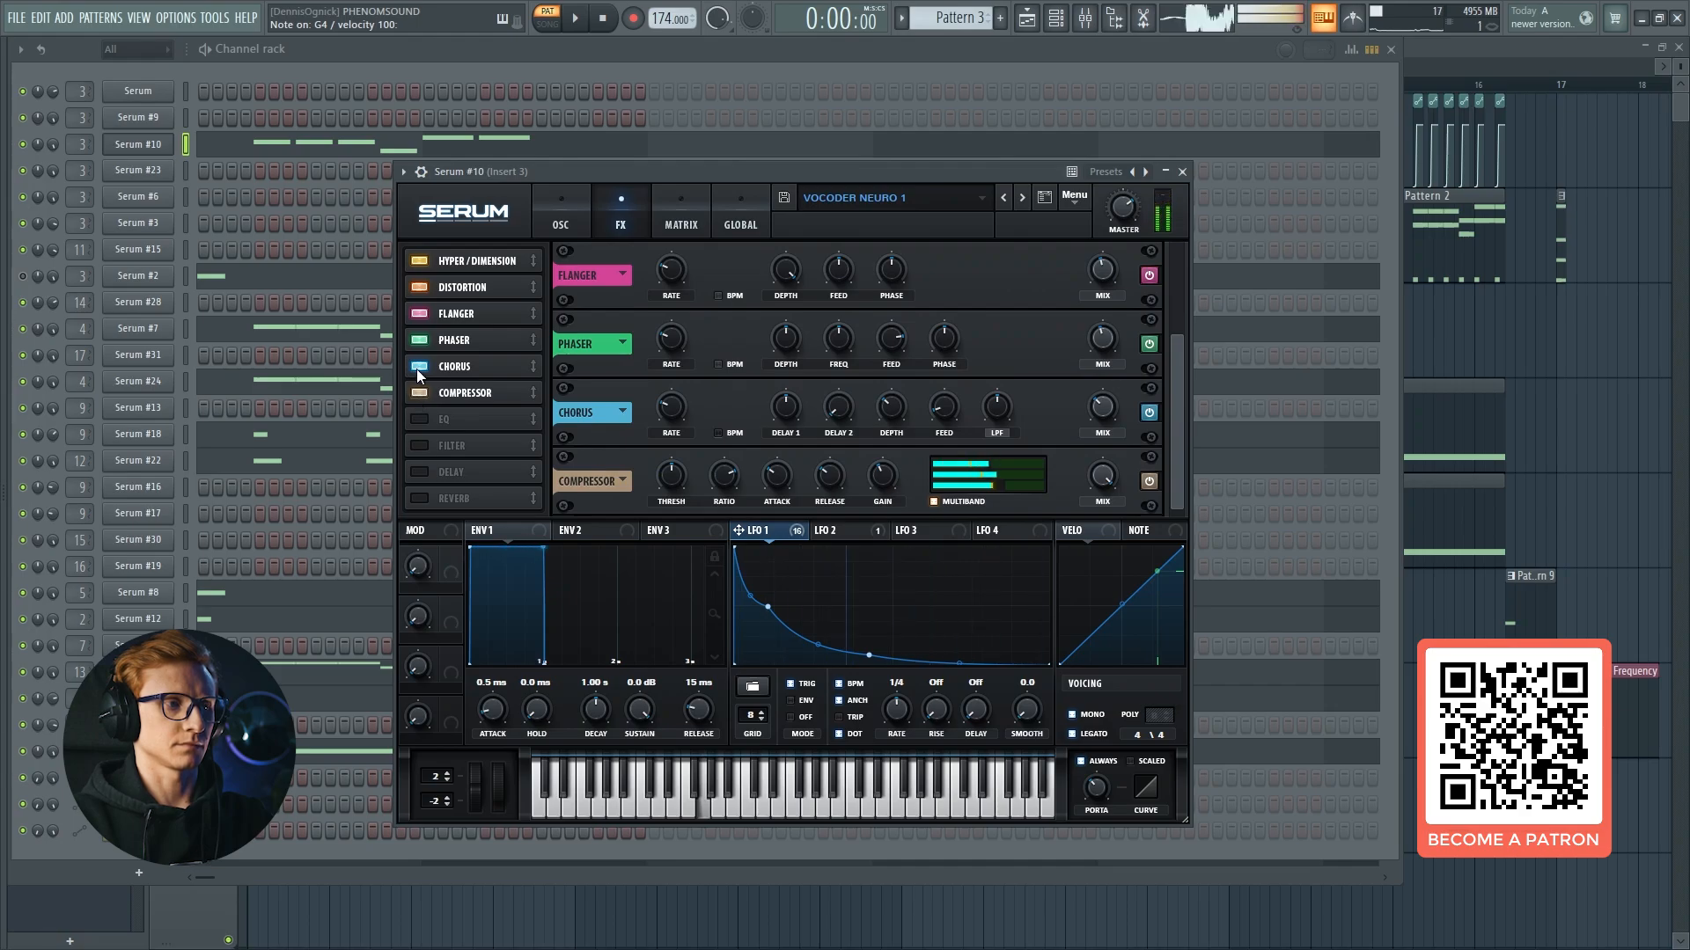
pyautogui.click(419, 366)
pyautogui.click(419, 339)
pyautogui.click(420, 313)
pyautogui.click(419, 286)
pyautogui.click(418, 261)
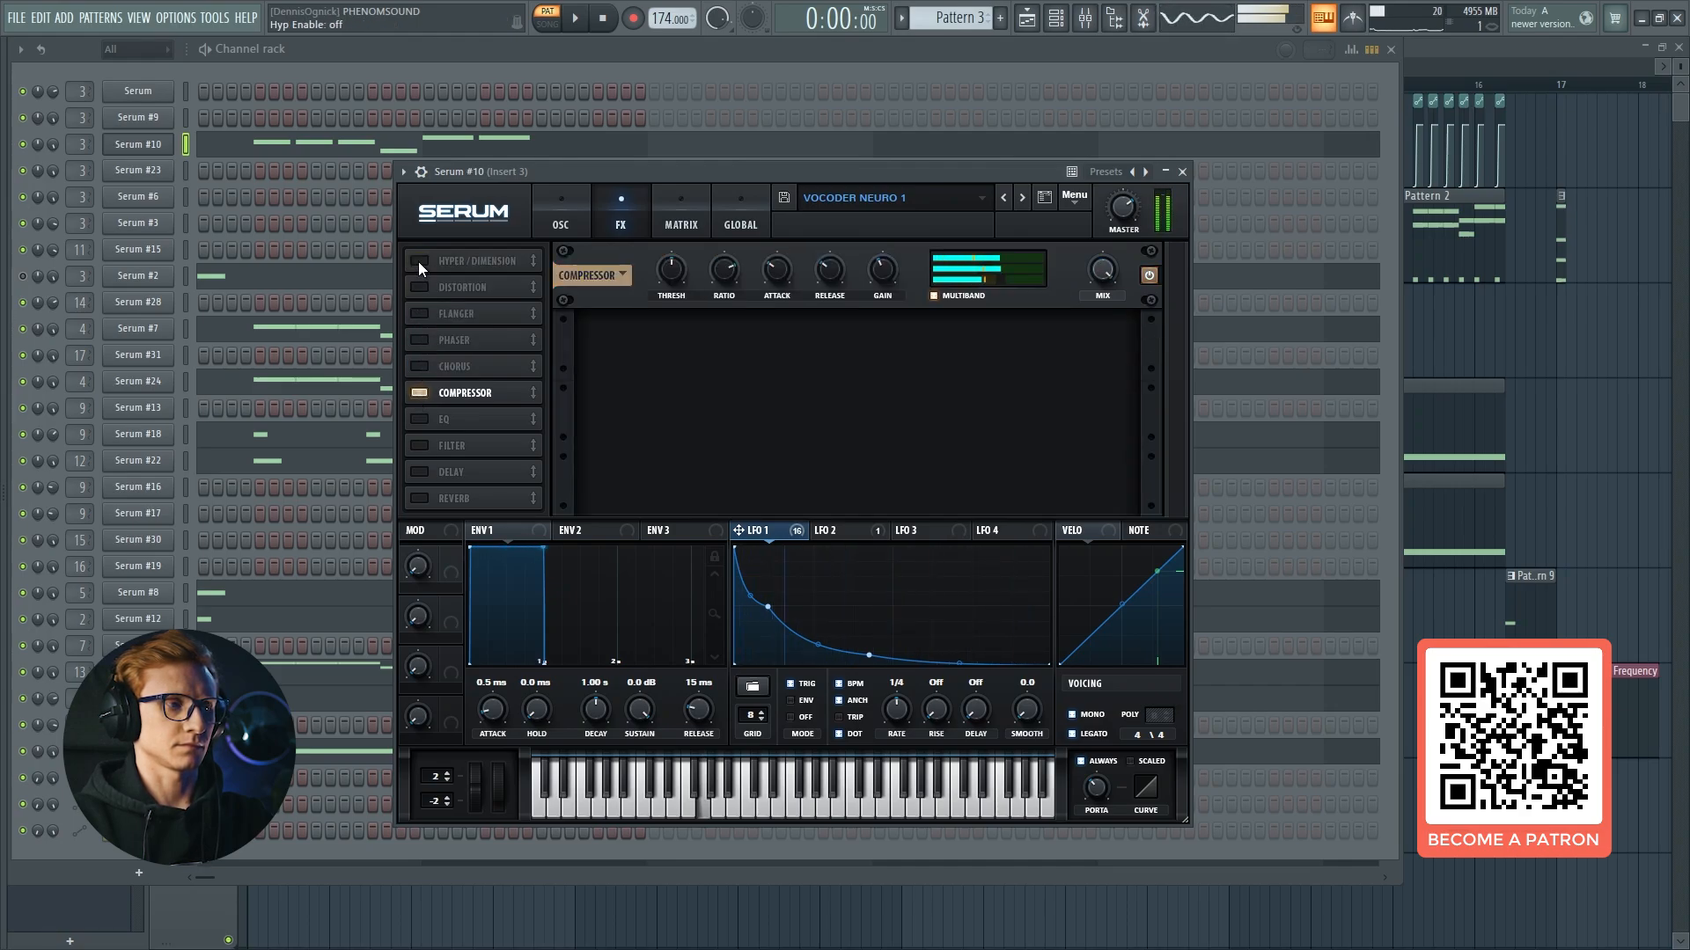
# Re-enable Hyper/Dimension, Distortion, Flanger, Chorus and Phaser alongside the Compressor.
pyautogui.click(418, 261)
pyautogui.click(417, 287)
pyautogui.click(415, 313)
pyautogui.click(413, 366)
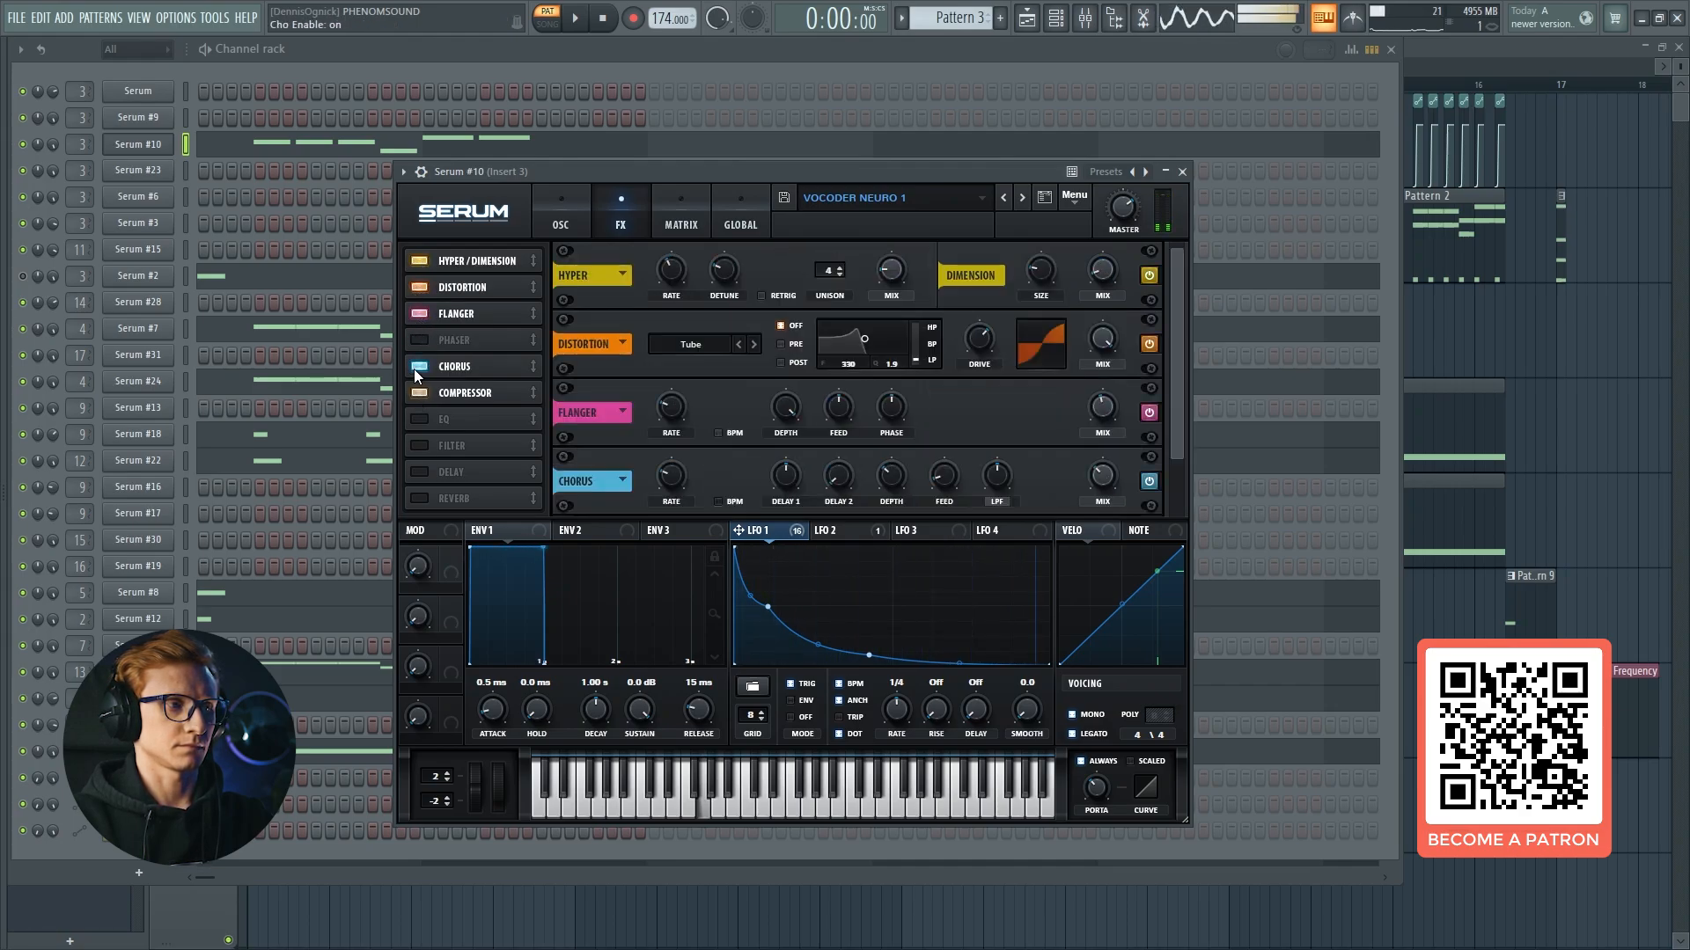
pyautogui.click(419, 340)
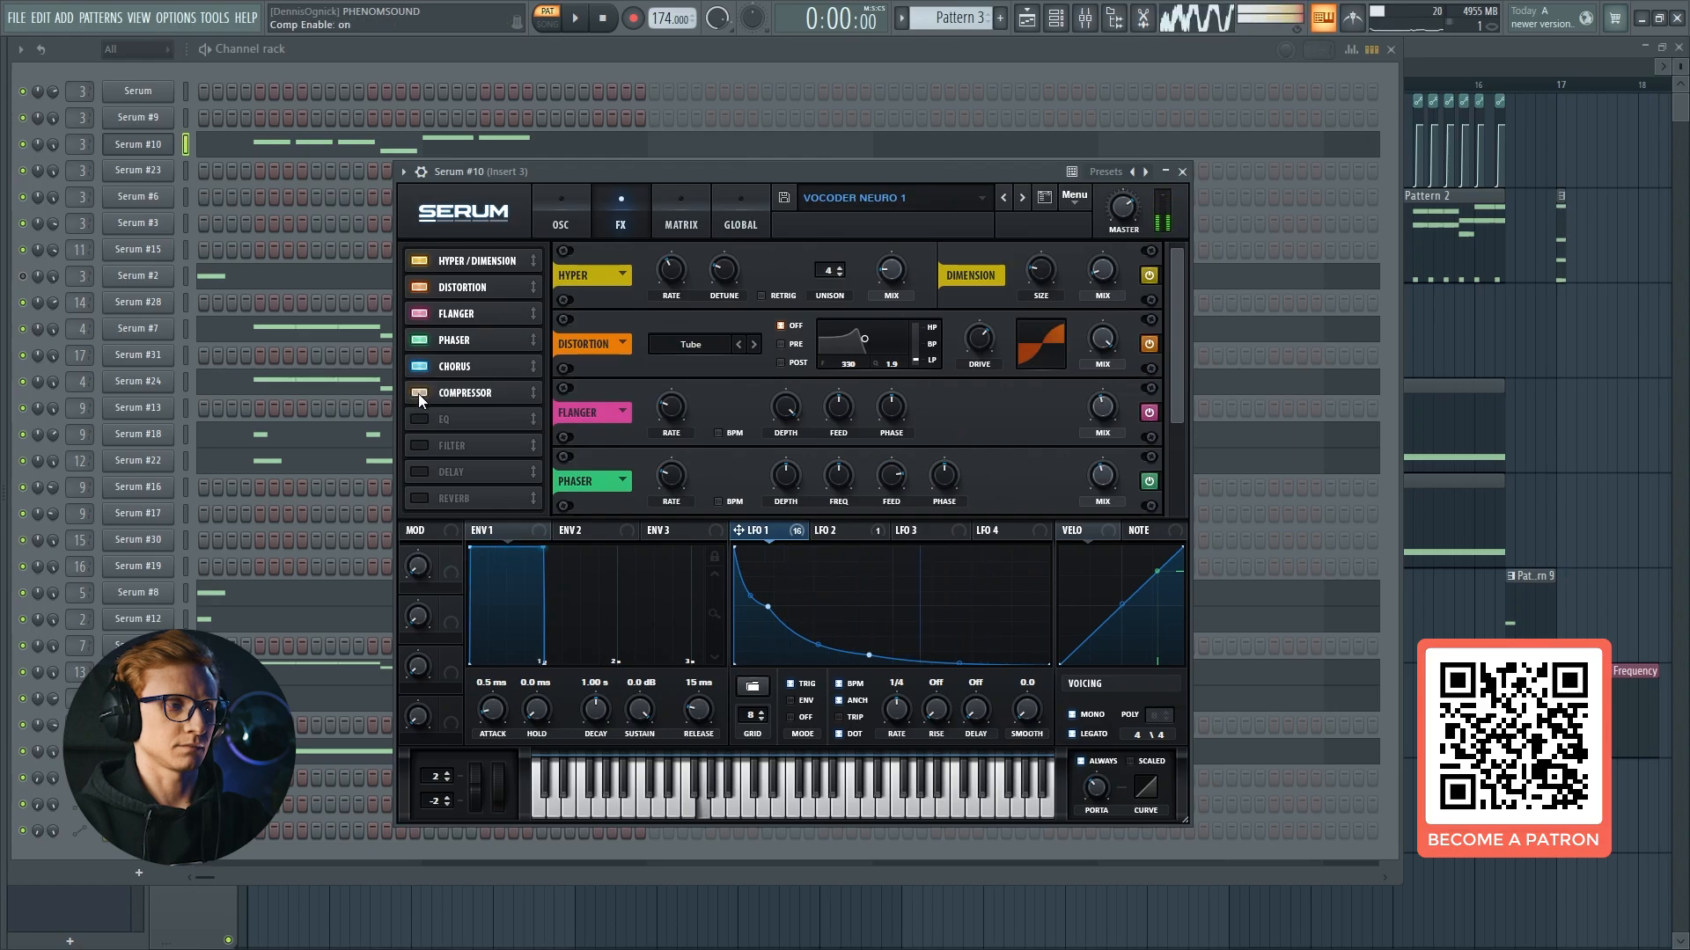
# Show the multiband Compressor's gain setting and turn on the EQ in the effects rack.
pyautogui.click(456, 396)
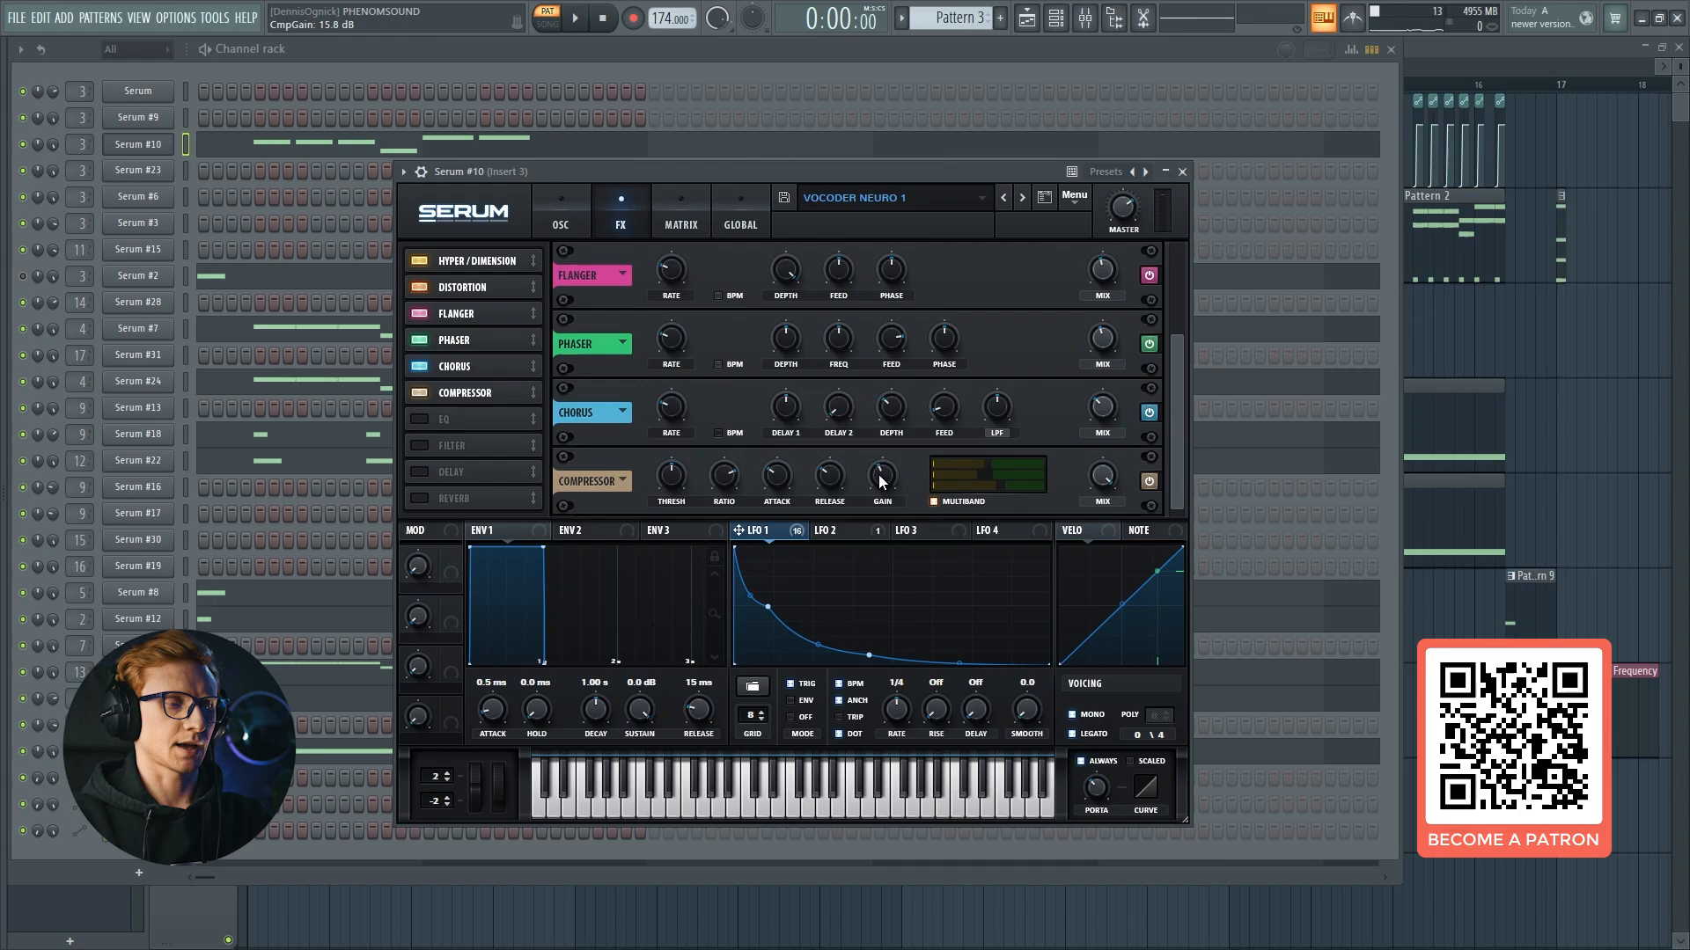
pyautogui.moveTo(883, 480)
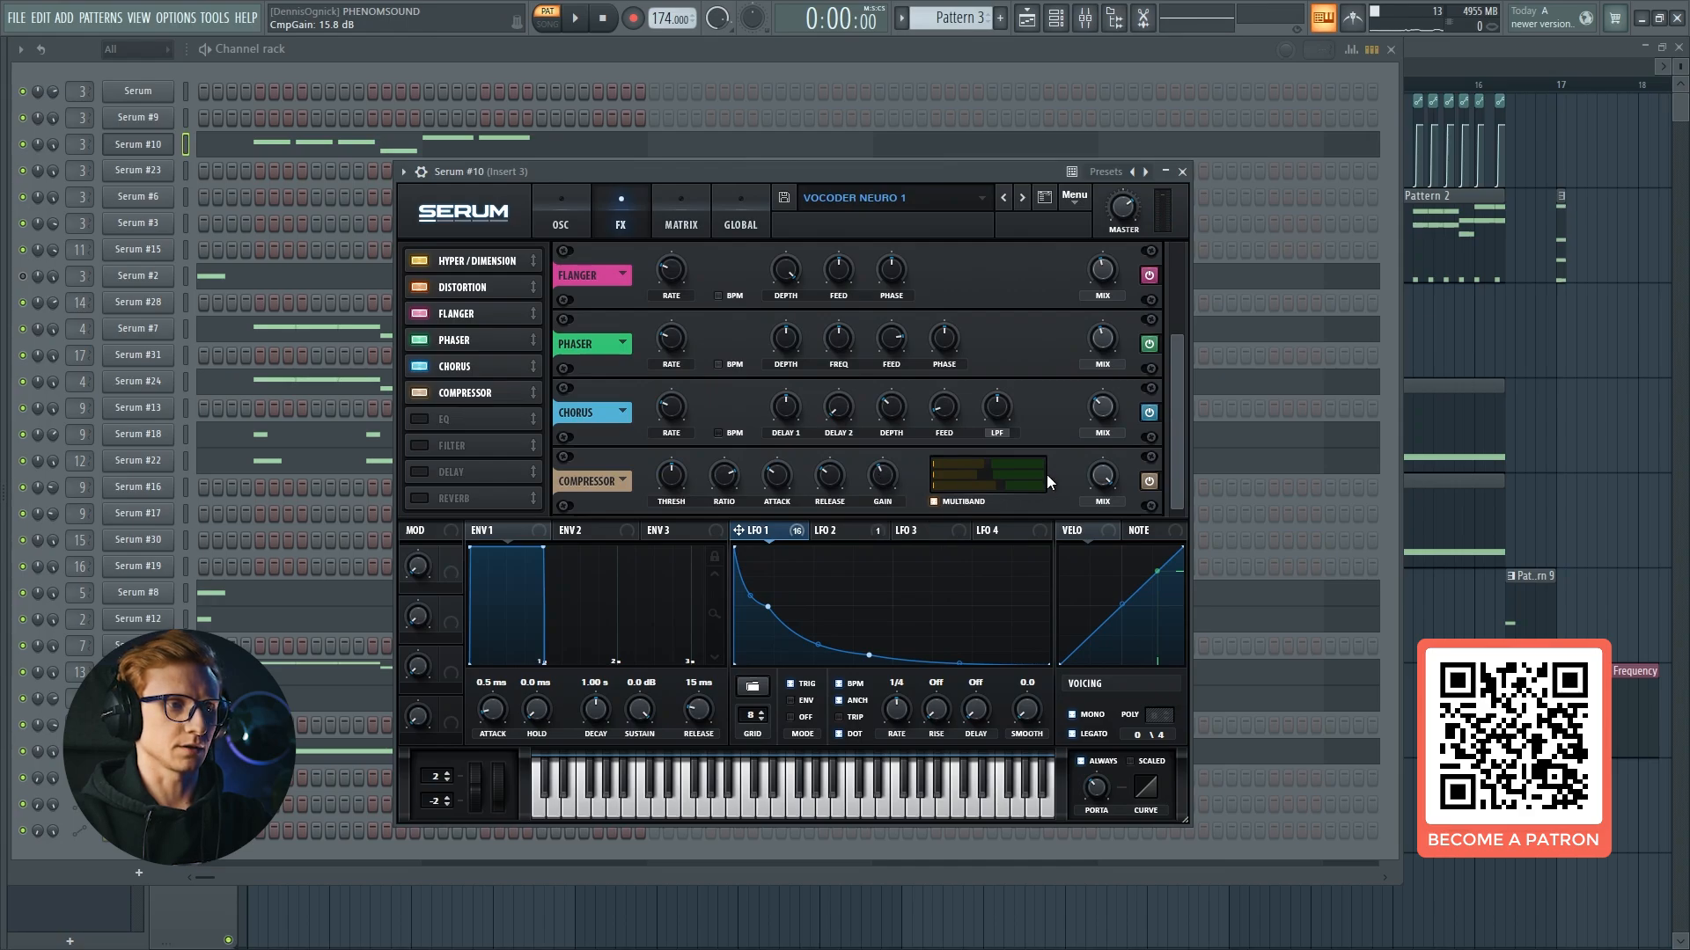
pyautogui.click(419, 419)
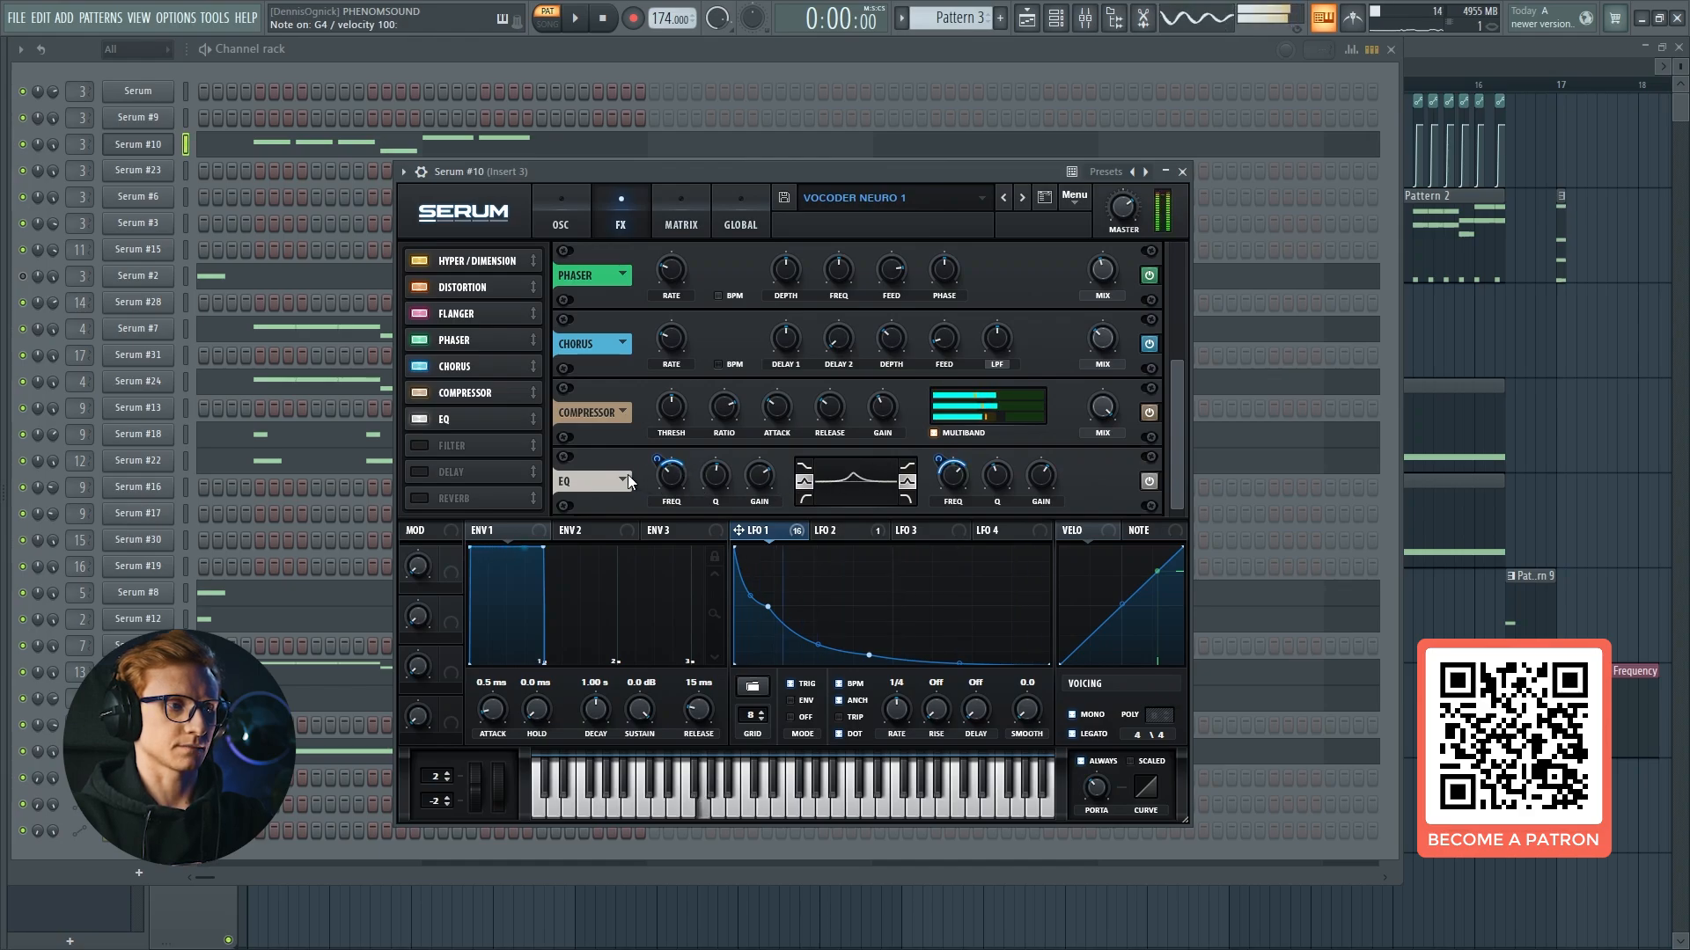
# Turn on the Filter and Delay effects in Serum #10 and lower the Delay's mix to about 27%.
pyautogui.click(451, 450)
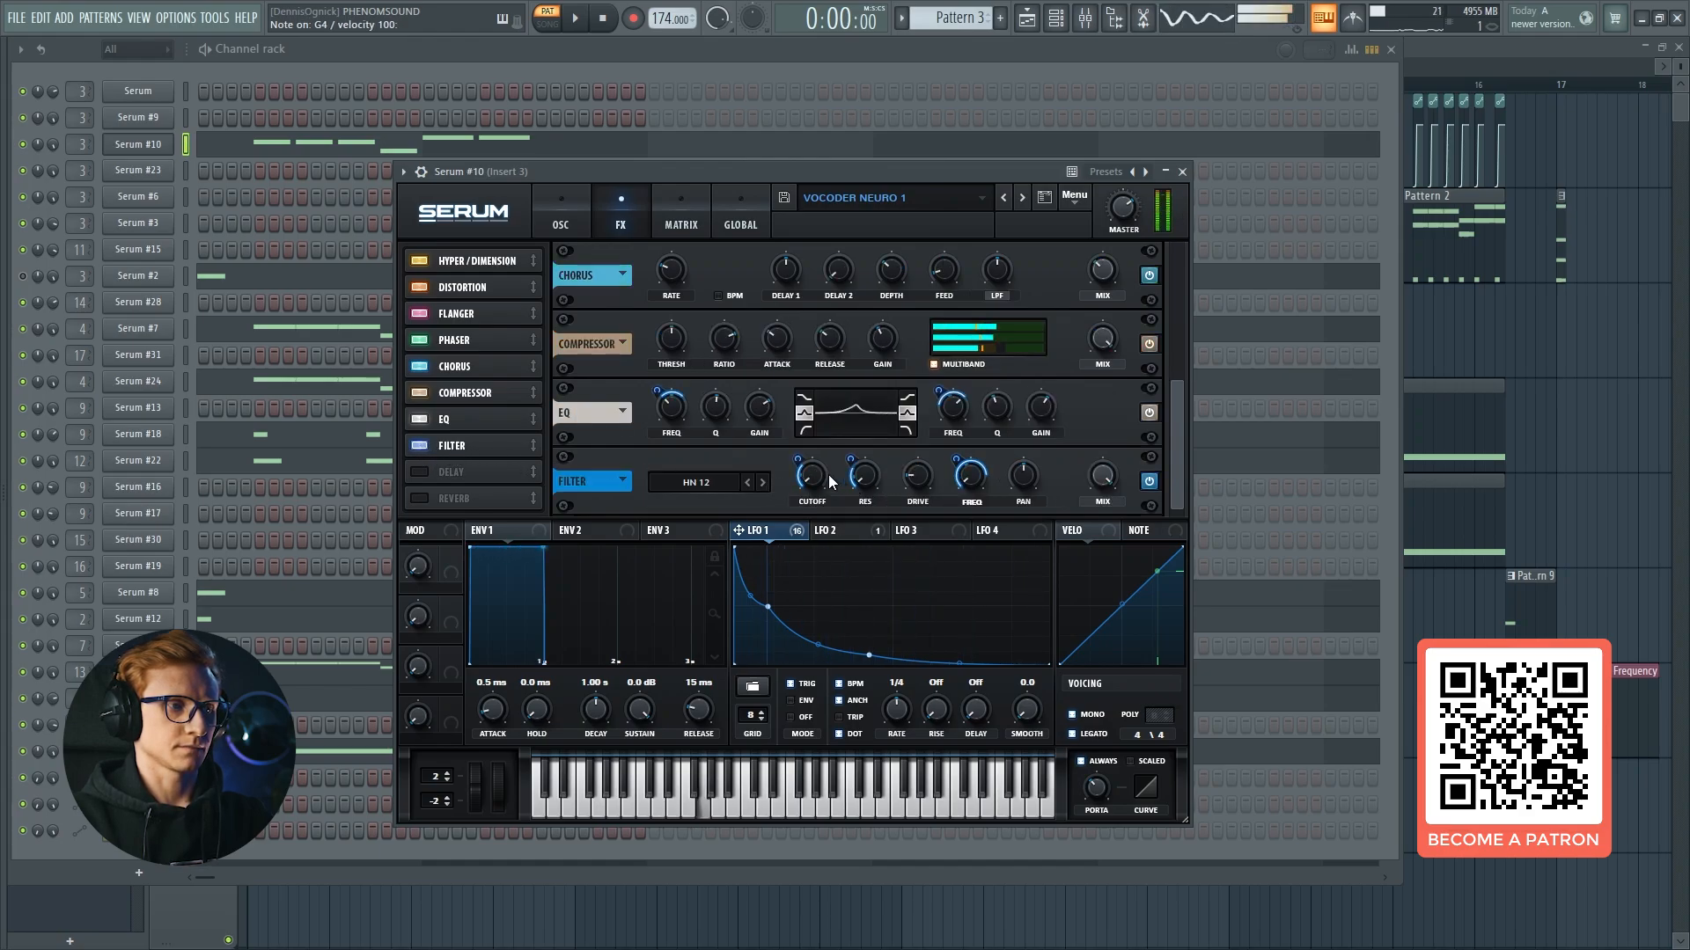
pyautogui.click(453, 475)
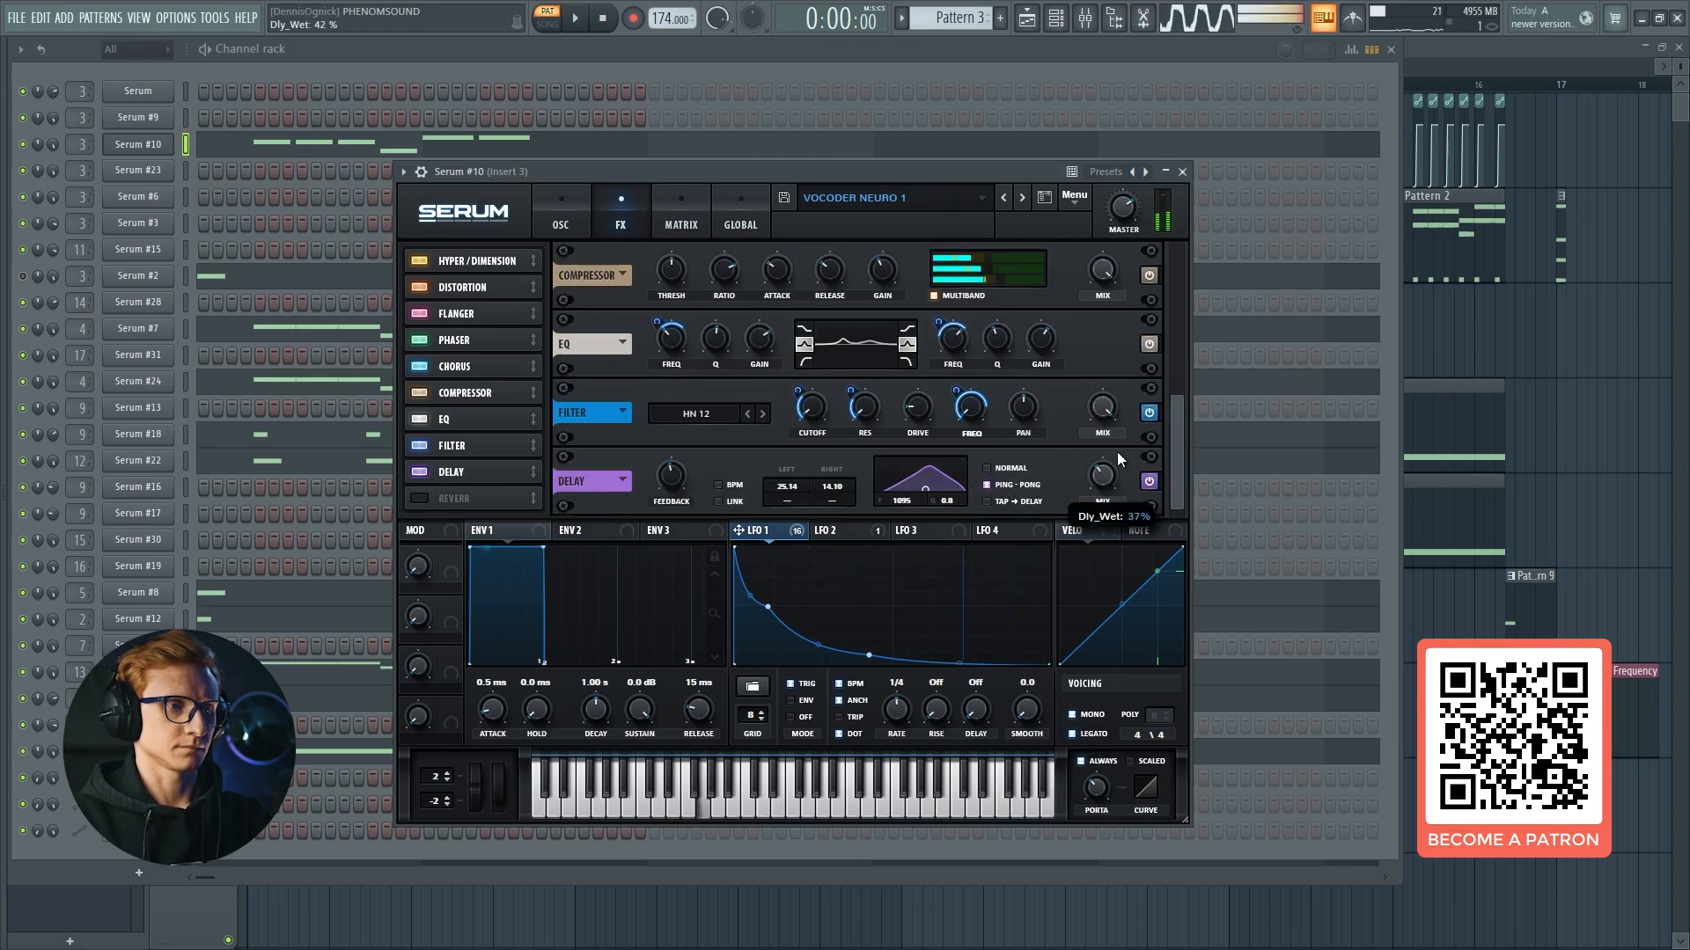
pyautogui.moveTo(1134, 402); pyautogui.dragTo(1109, 465)
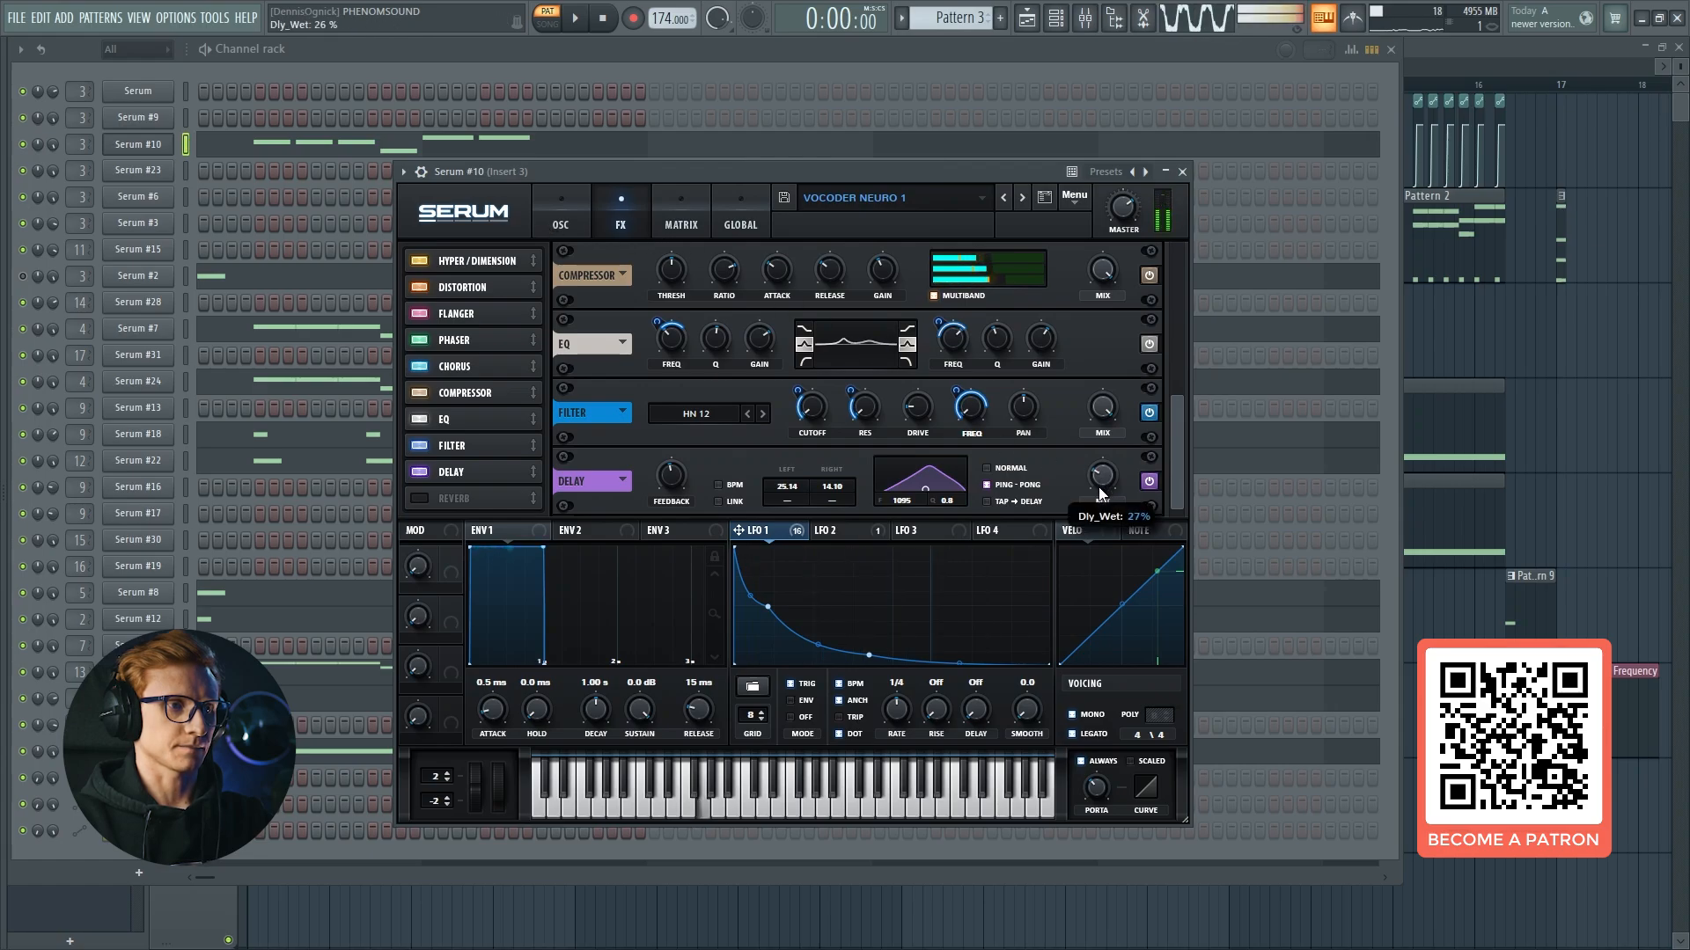
# Close Serum #10, show the kHs Haas effect on mixer insert 3, and play Pattern 3 briefly.
pyautogui.click(1171, 174)
pyautogui.click(1085, 18)
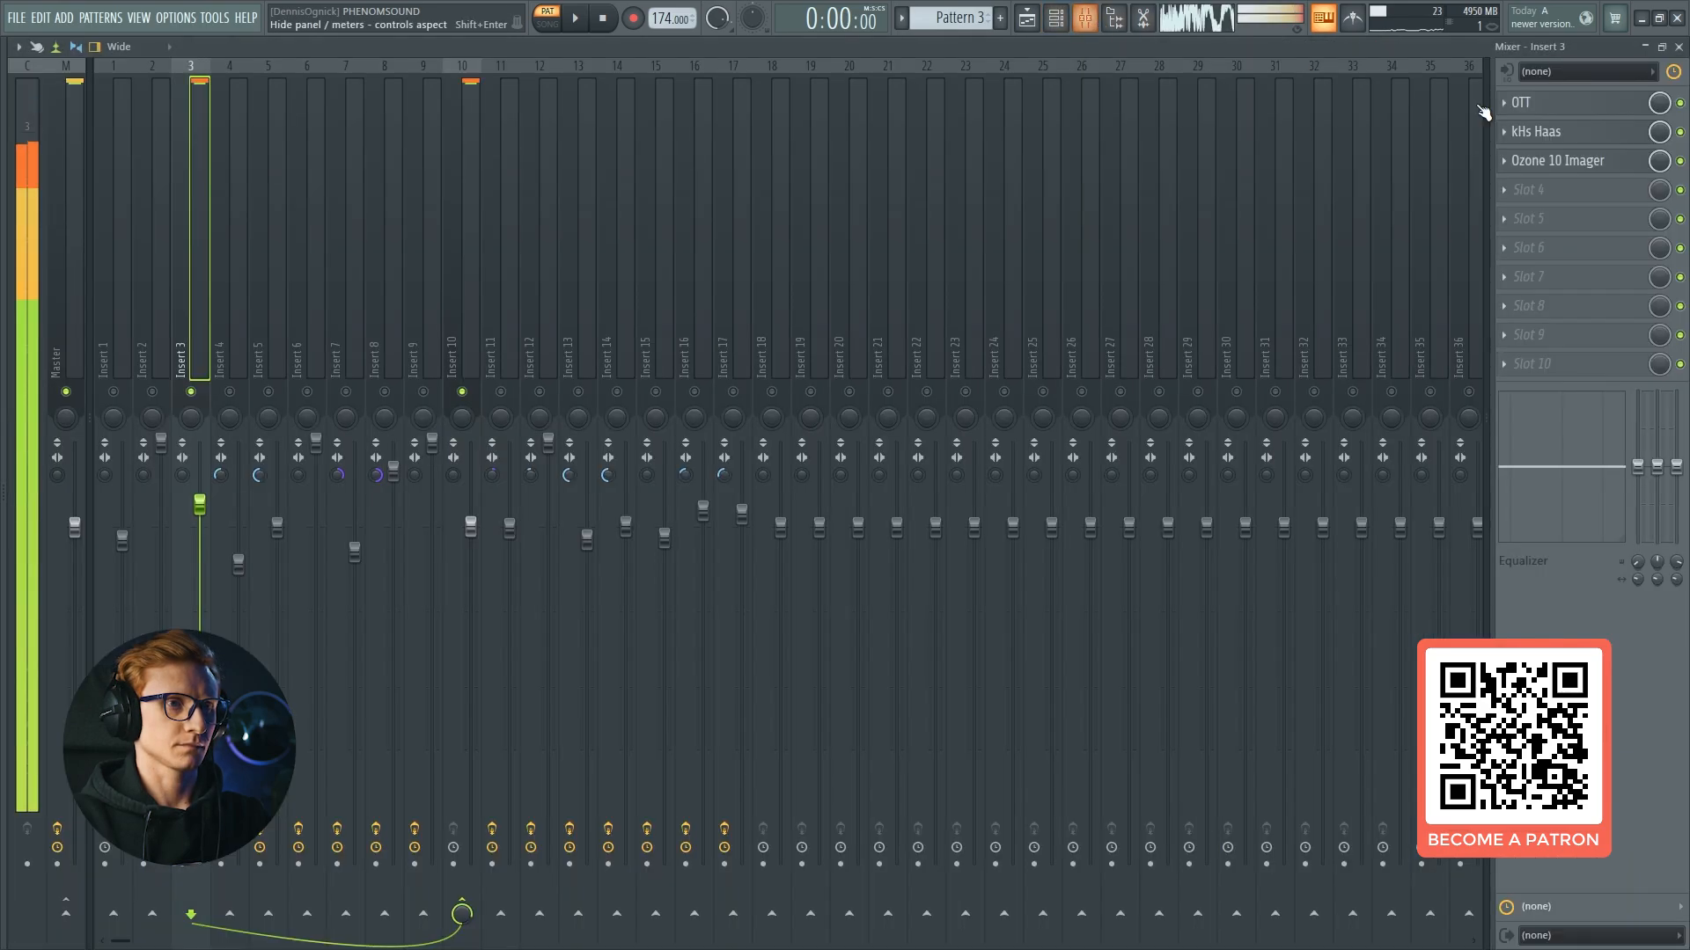
pyautogui.click(1679, 132)
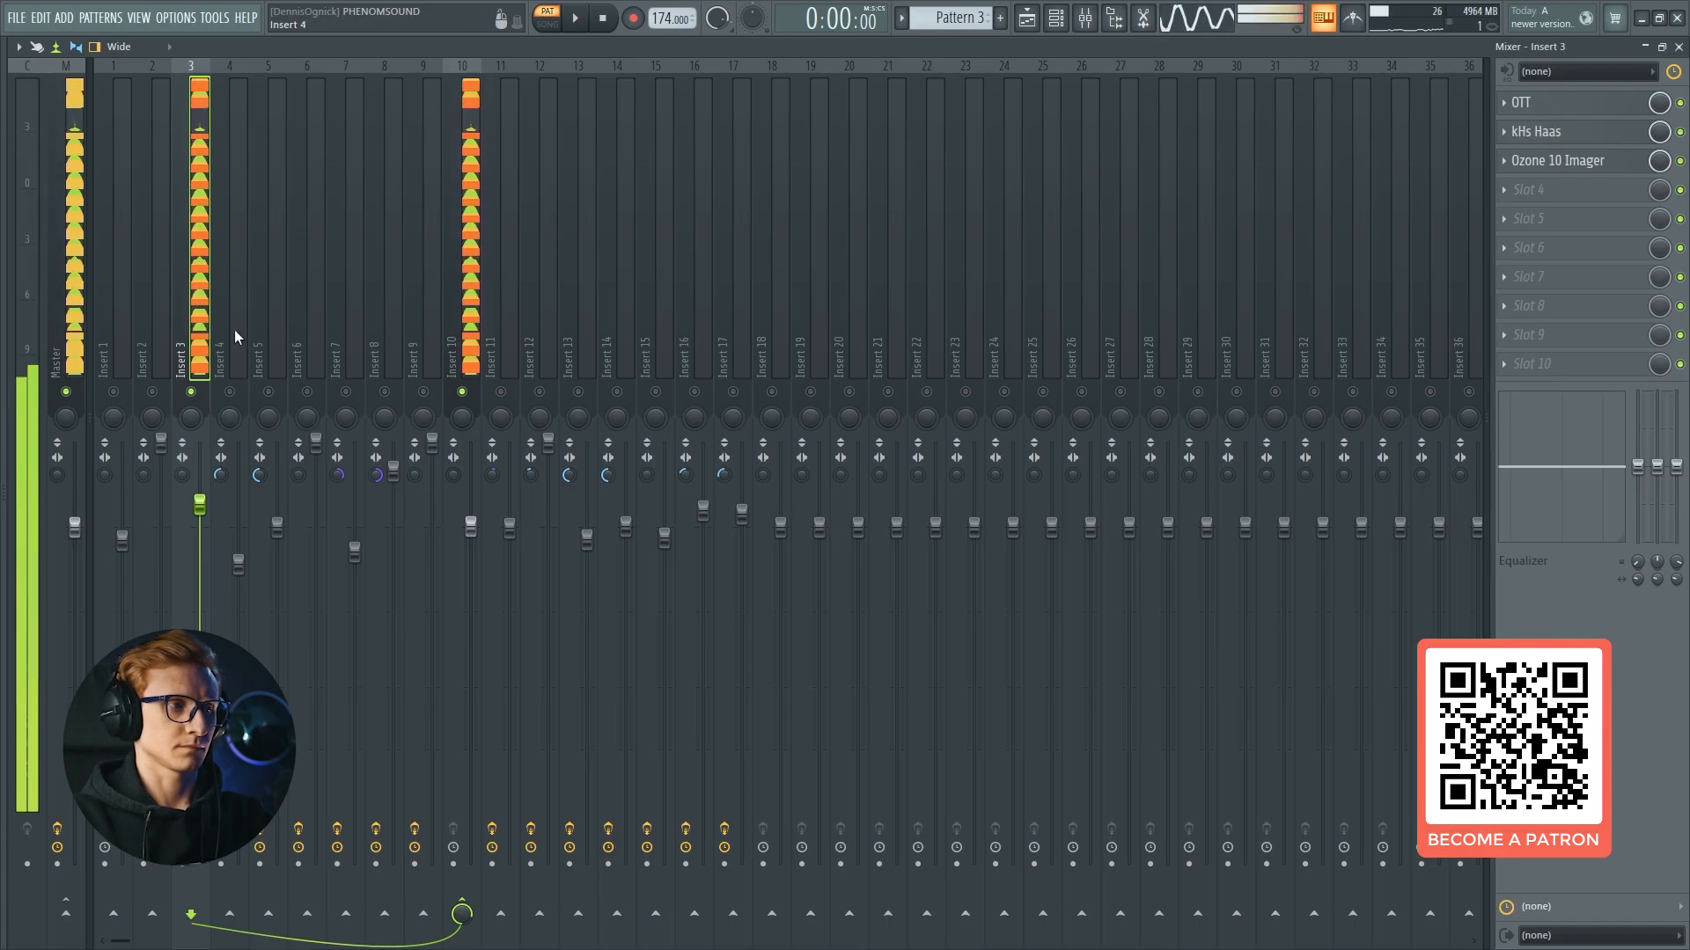
pyautogui.press('space')
pyautogui.press('F9')
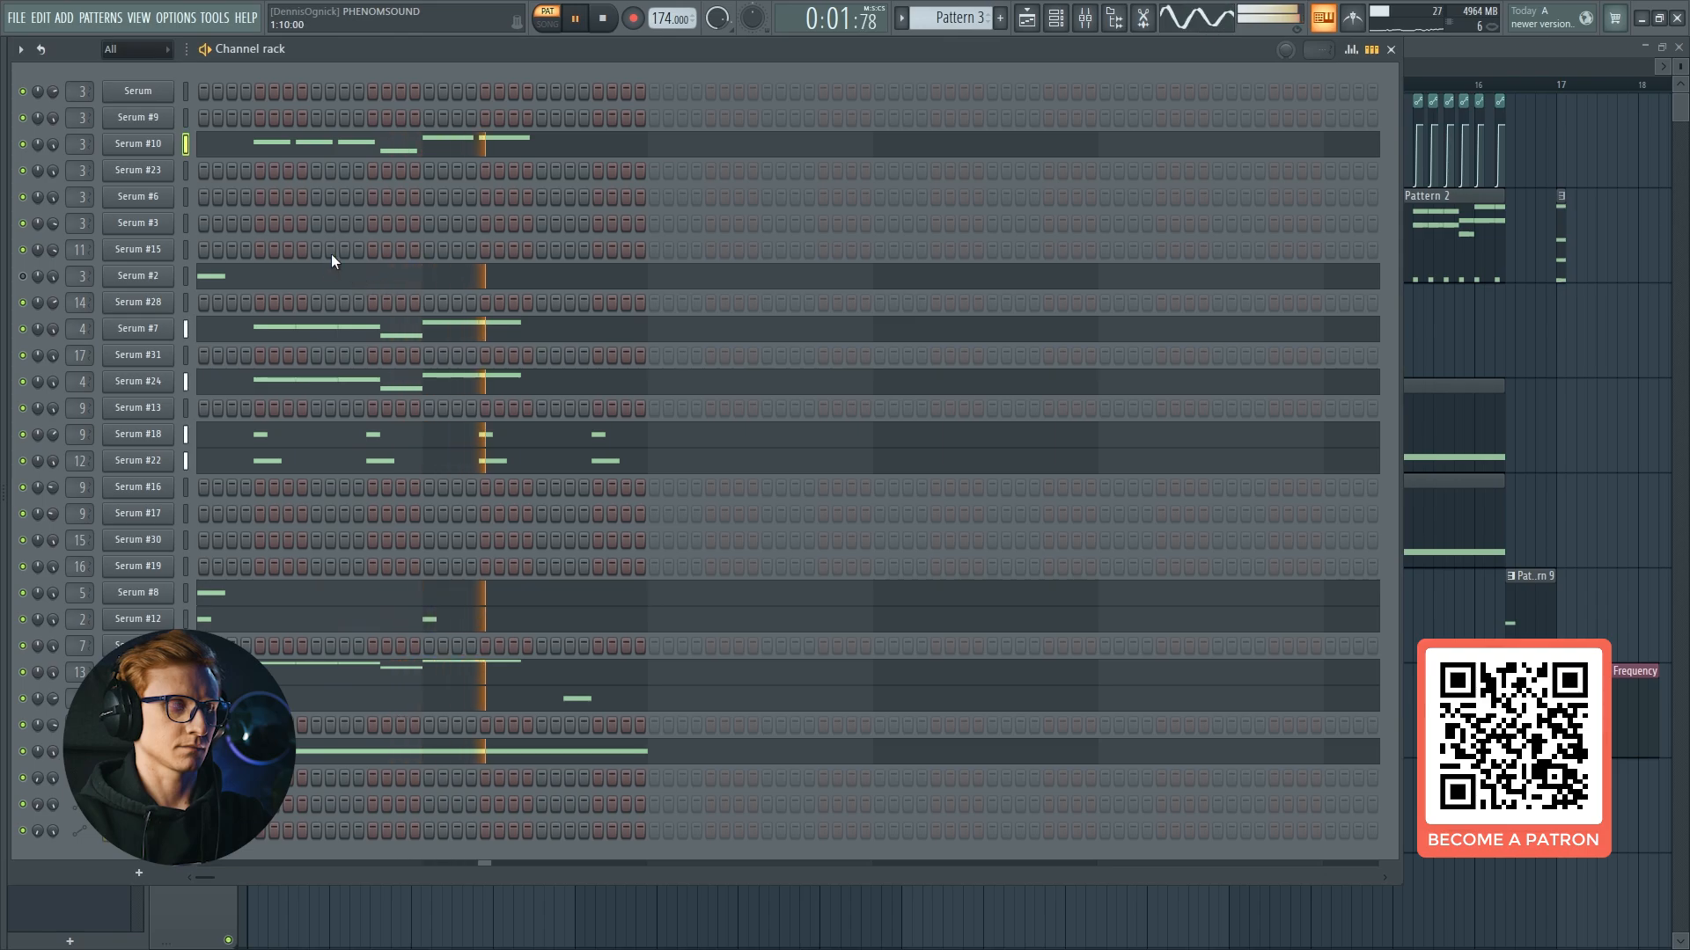
pyautogui.press('space')
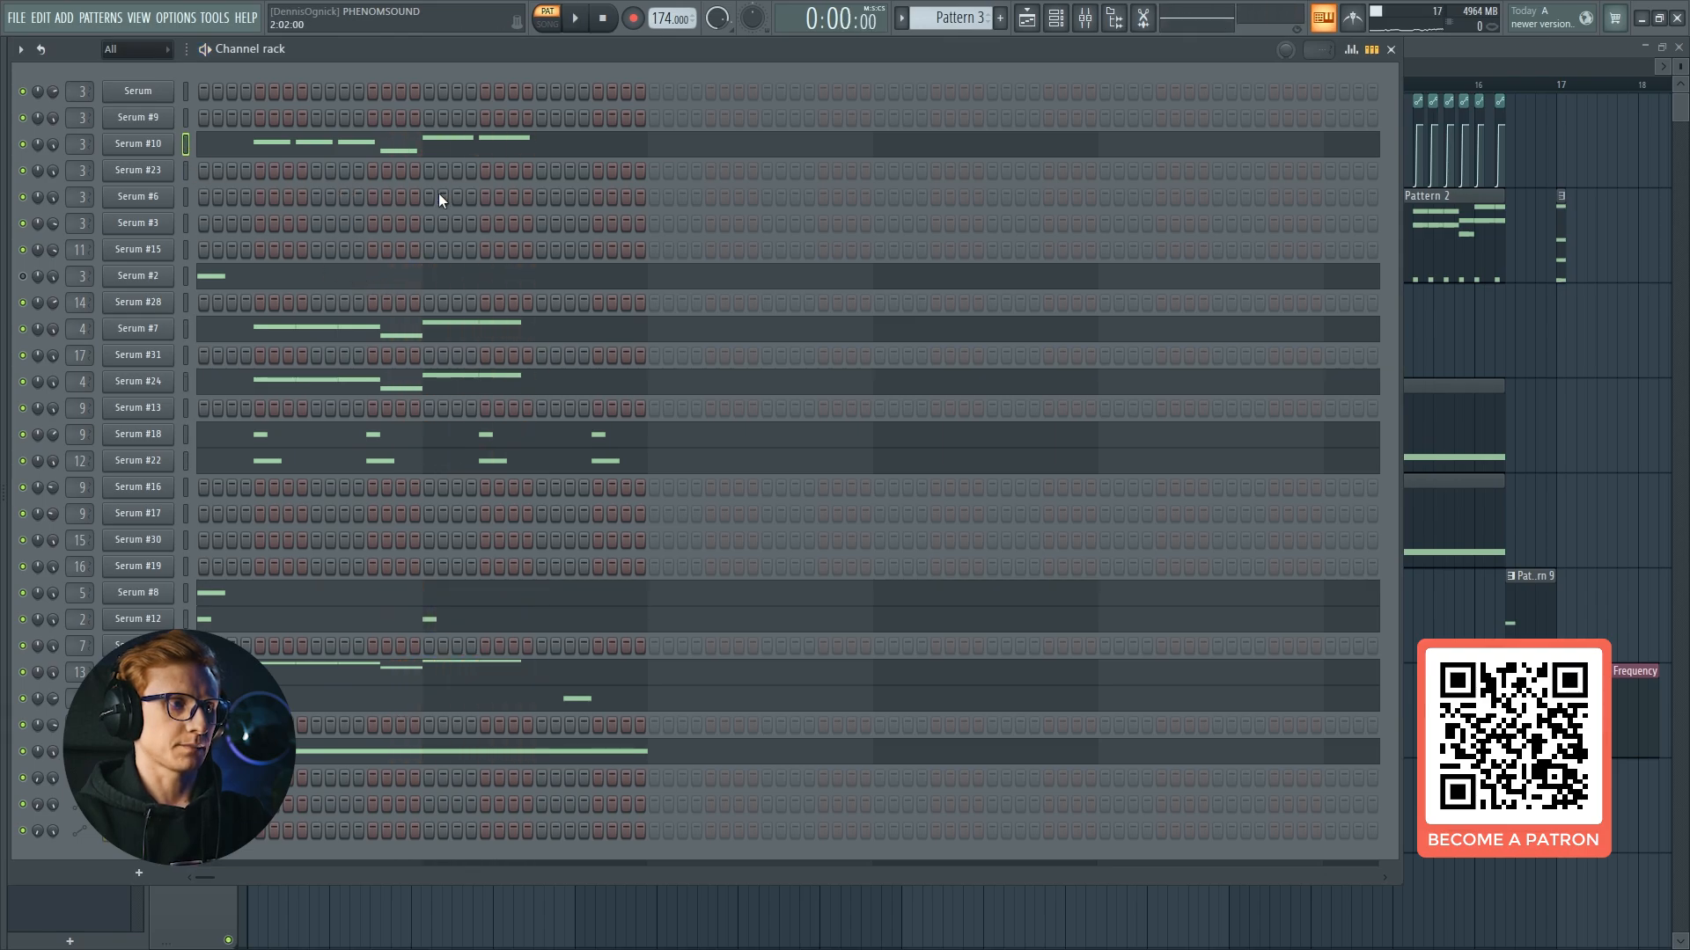
# Switch playback to song mode and play the arrangement from the playlist.
pyautogui.press('F6')
pyautogui.press('F6')
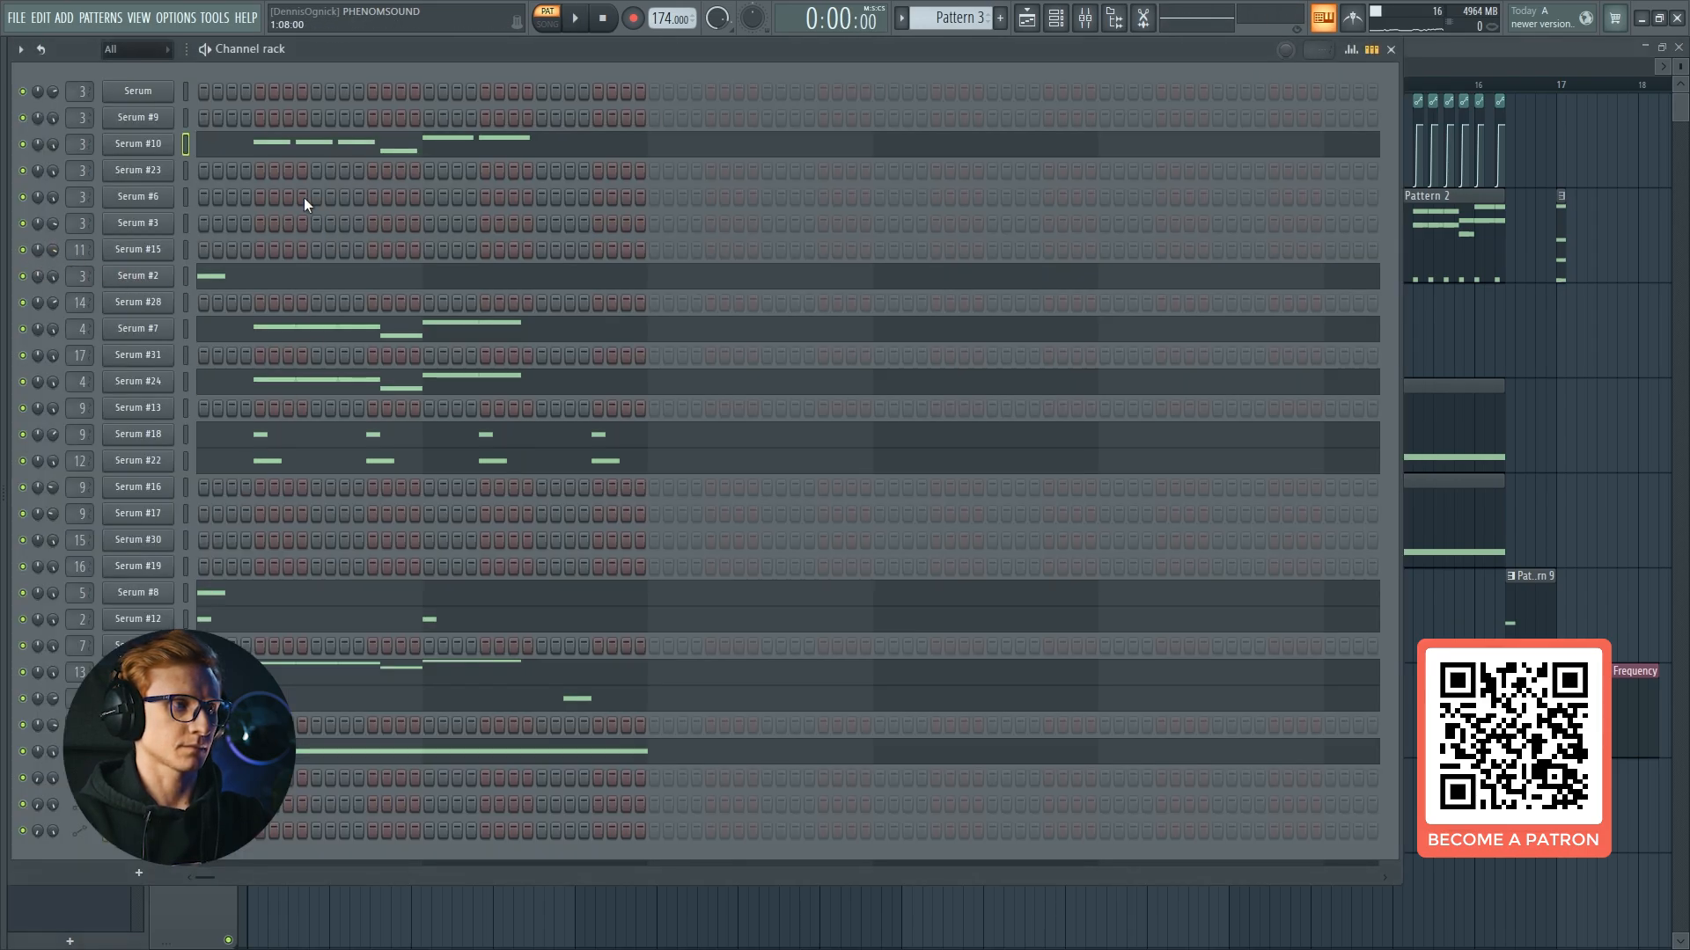
pyautogui.press('F6')
pyautogui.press('l')
pyautogui.press('space')
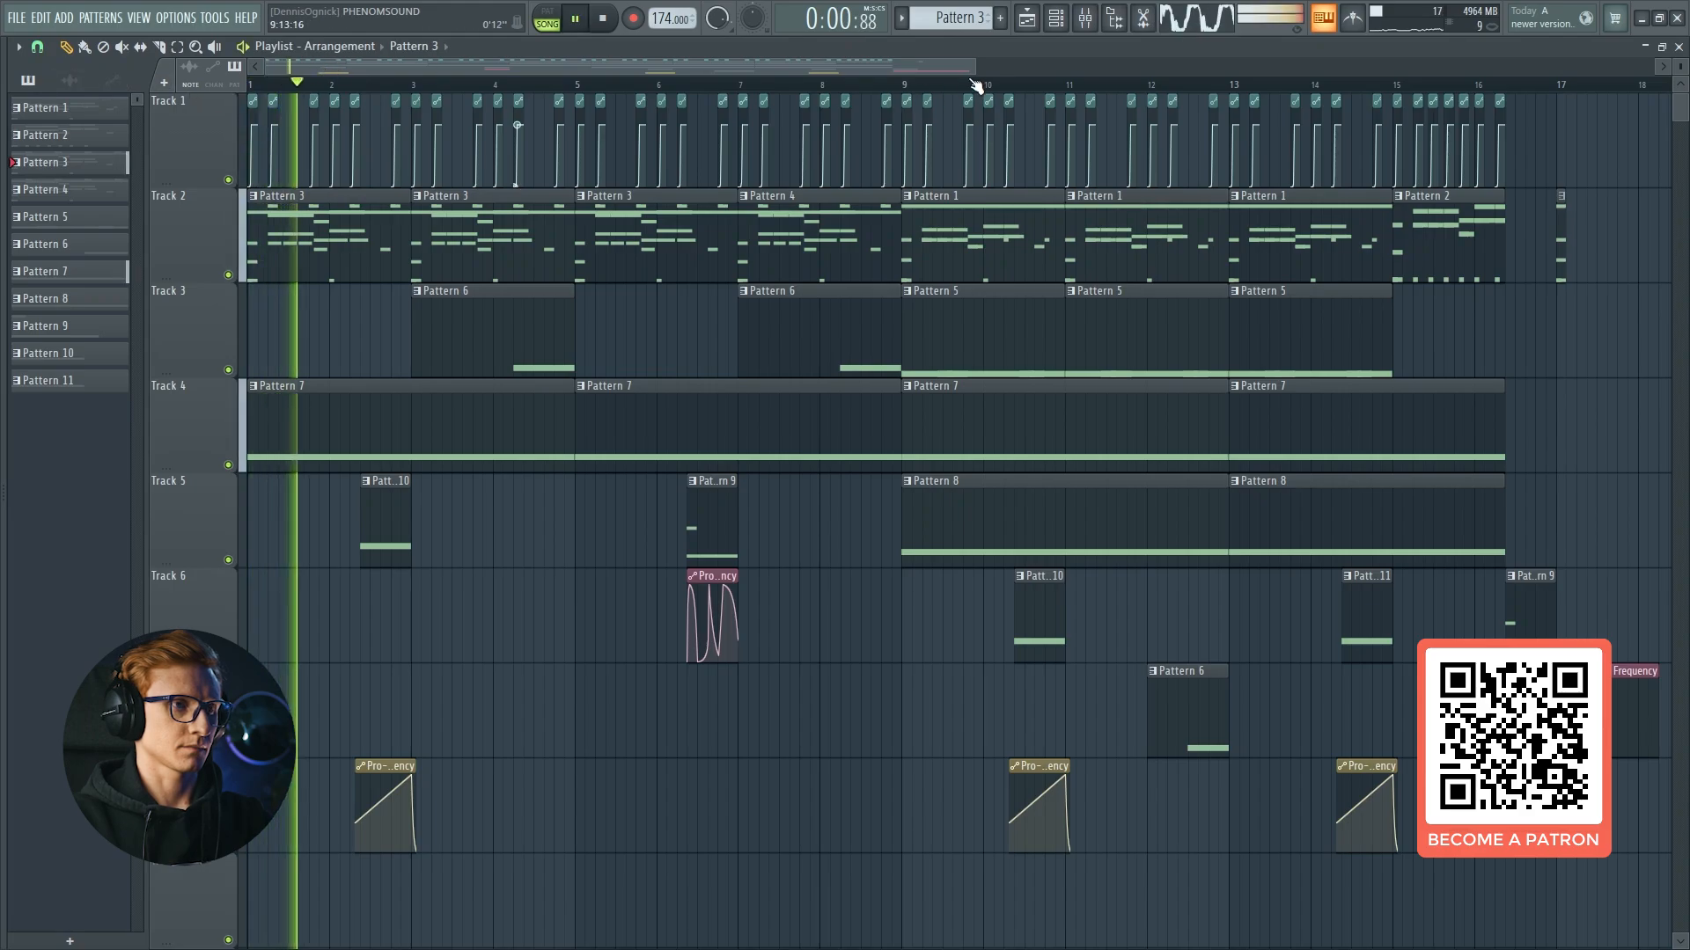
pyautogui.press('F9')
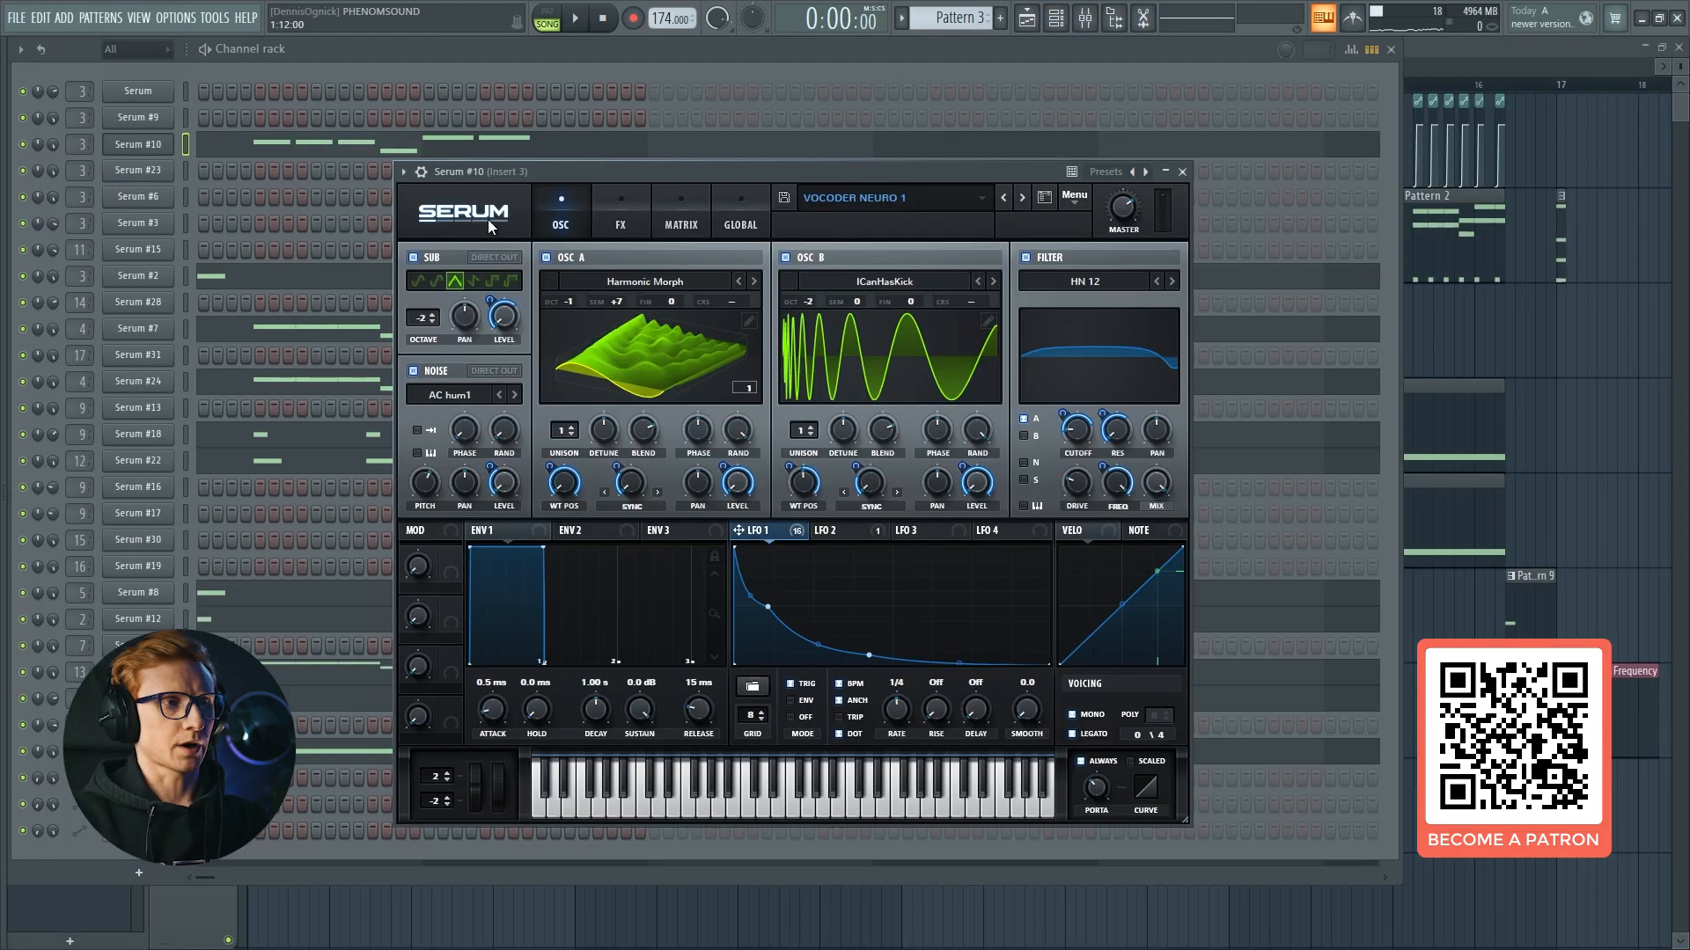
# Show the Distortion's list of types in Serum #10's effects rack and leave it set to Tube.
pyautogui.click(620, 209)
pyautogui.click(468, 447)
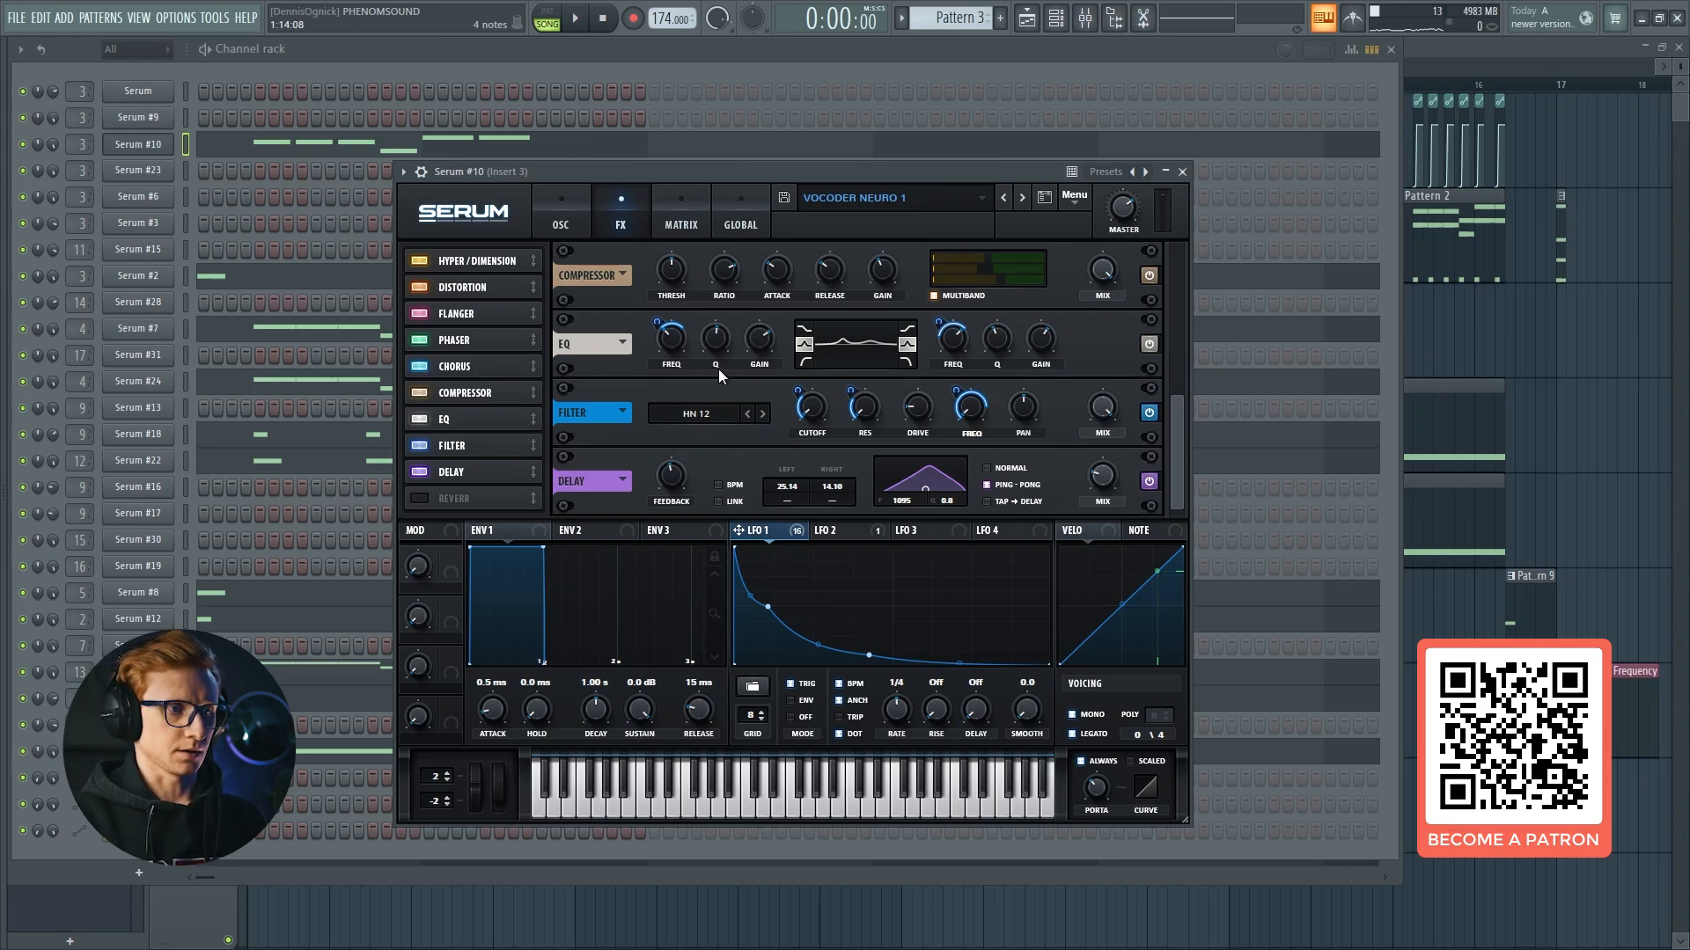
pyautogui.moveTo(1179, 440); pyautogui.dragTo(1190, 227)
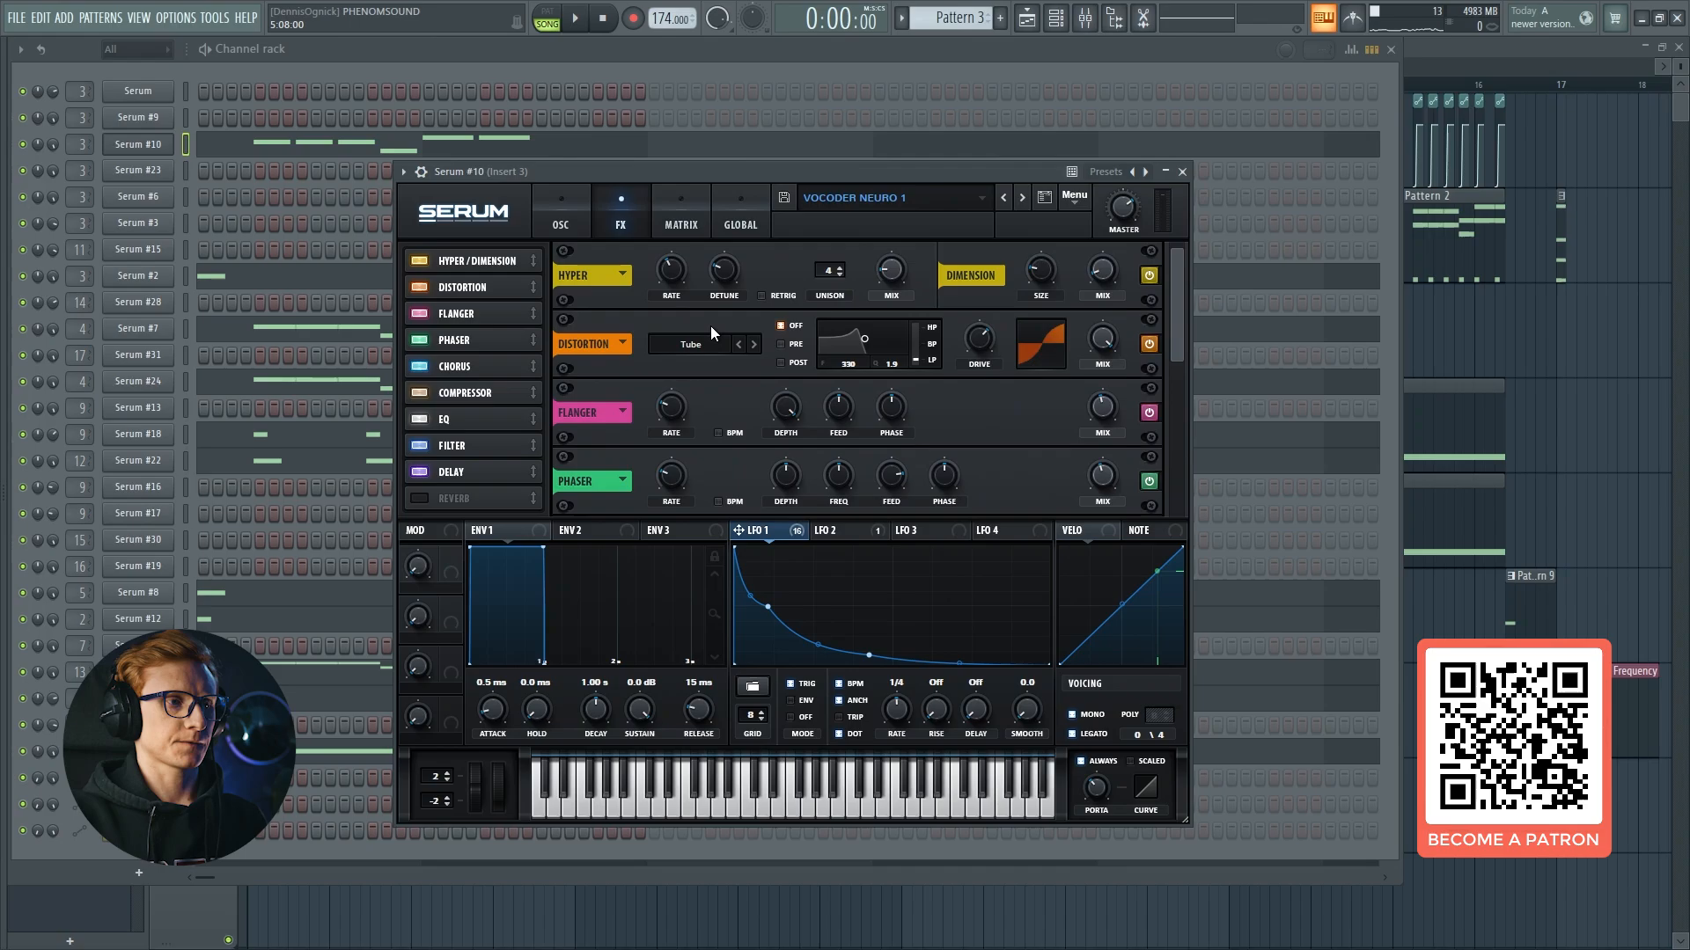
pyautogui.click(744, 344)
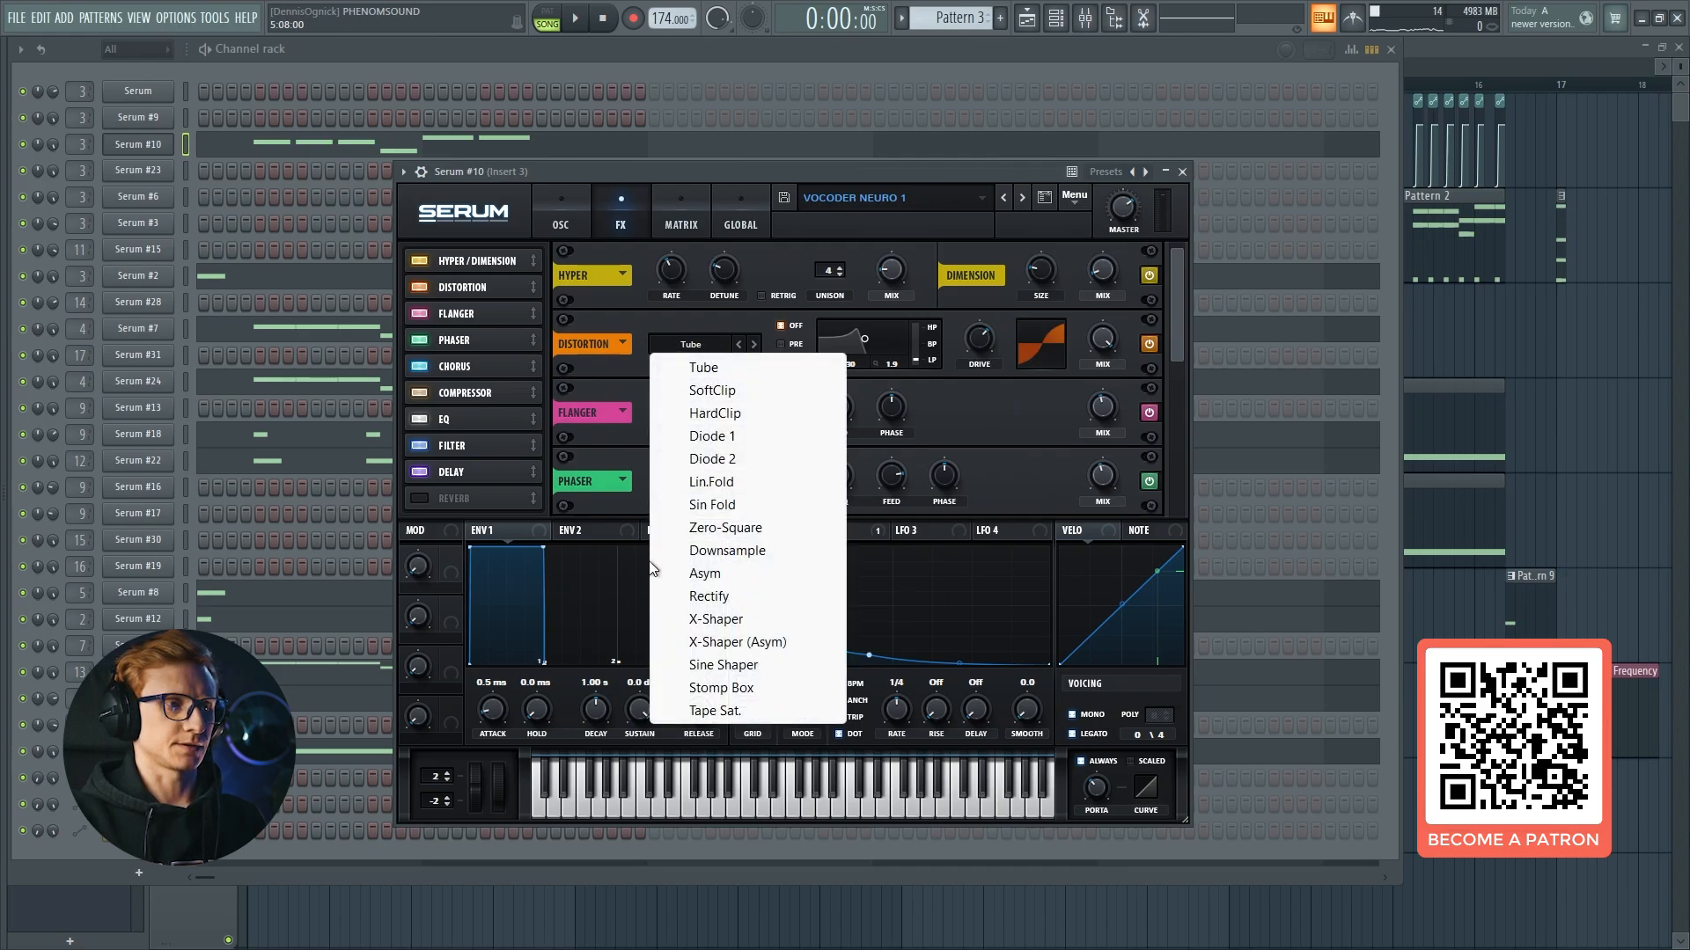
pyautogui.click(789, 162)
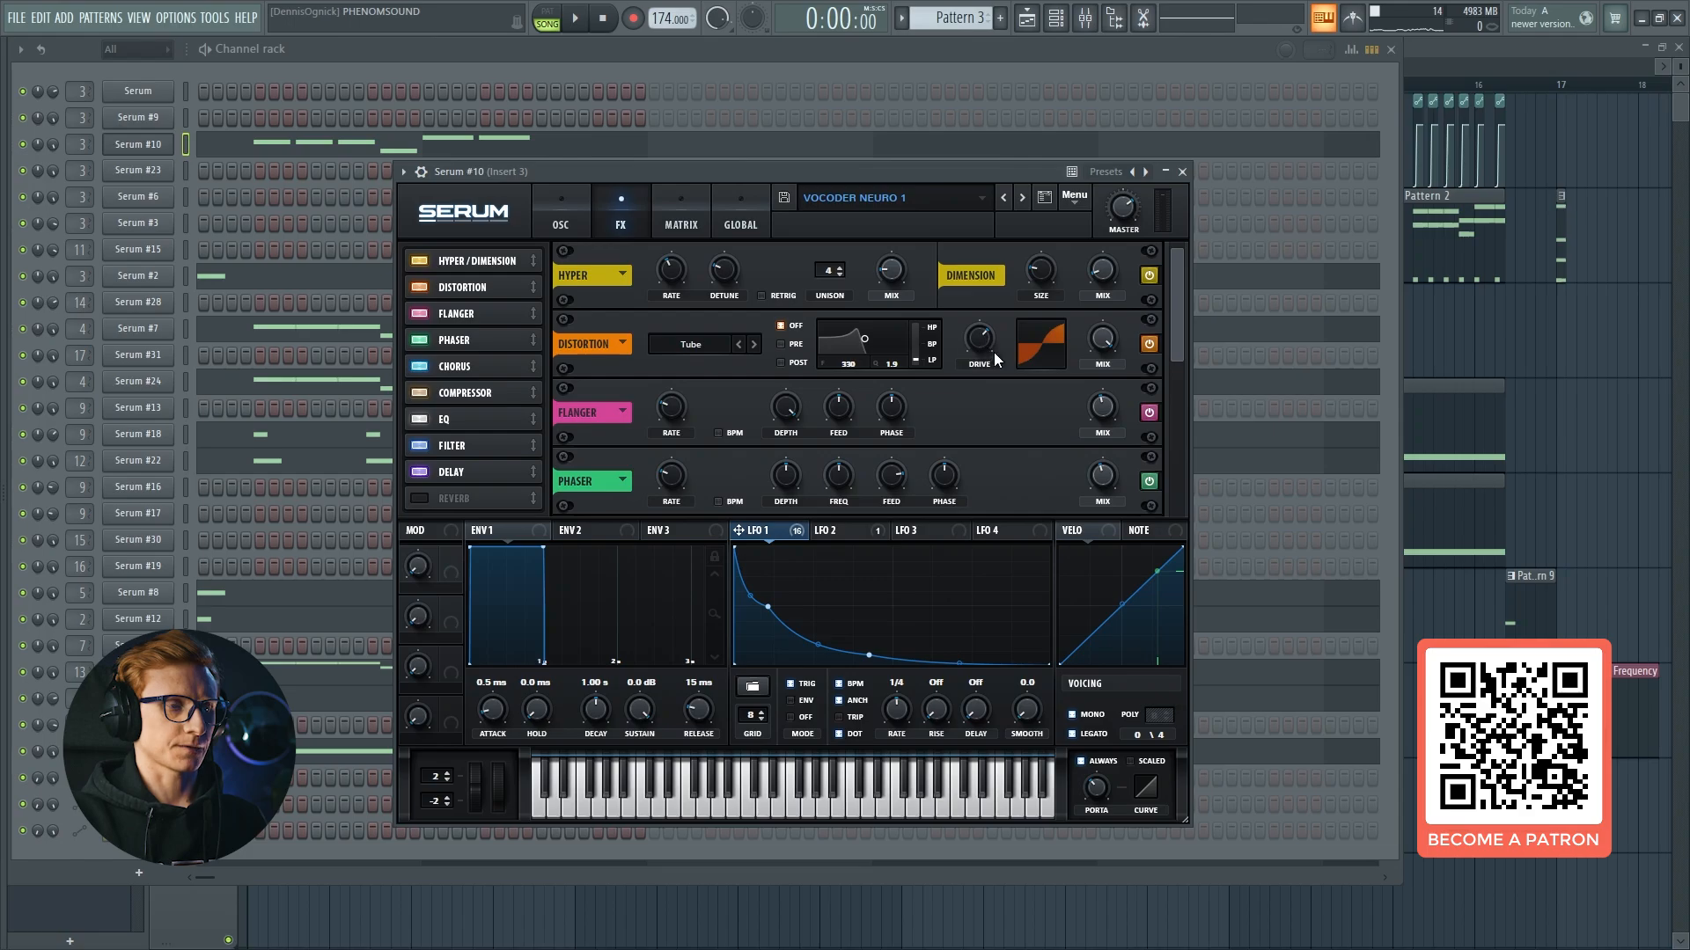
# Show the effects rack Filter's type list, including the Normal, Multi, Flanges and Misc groups, without changing the type.
pyautogui.click(467, 400)
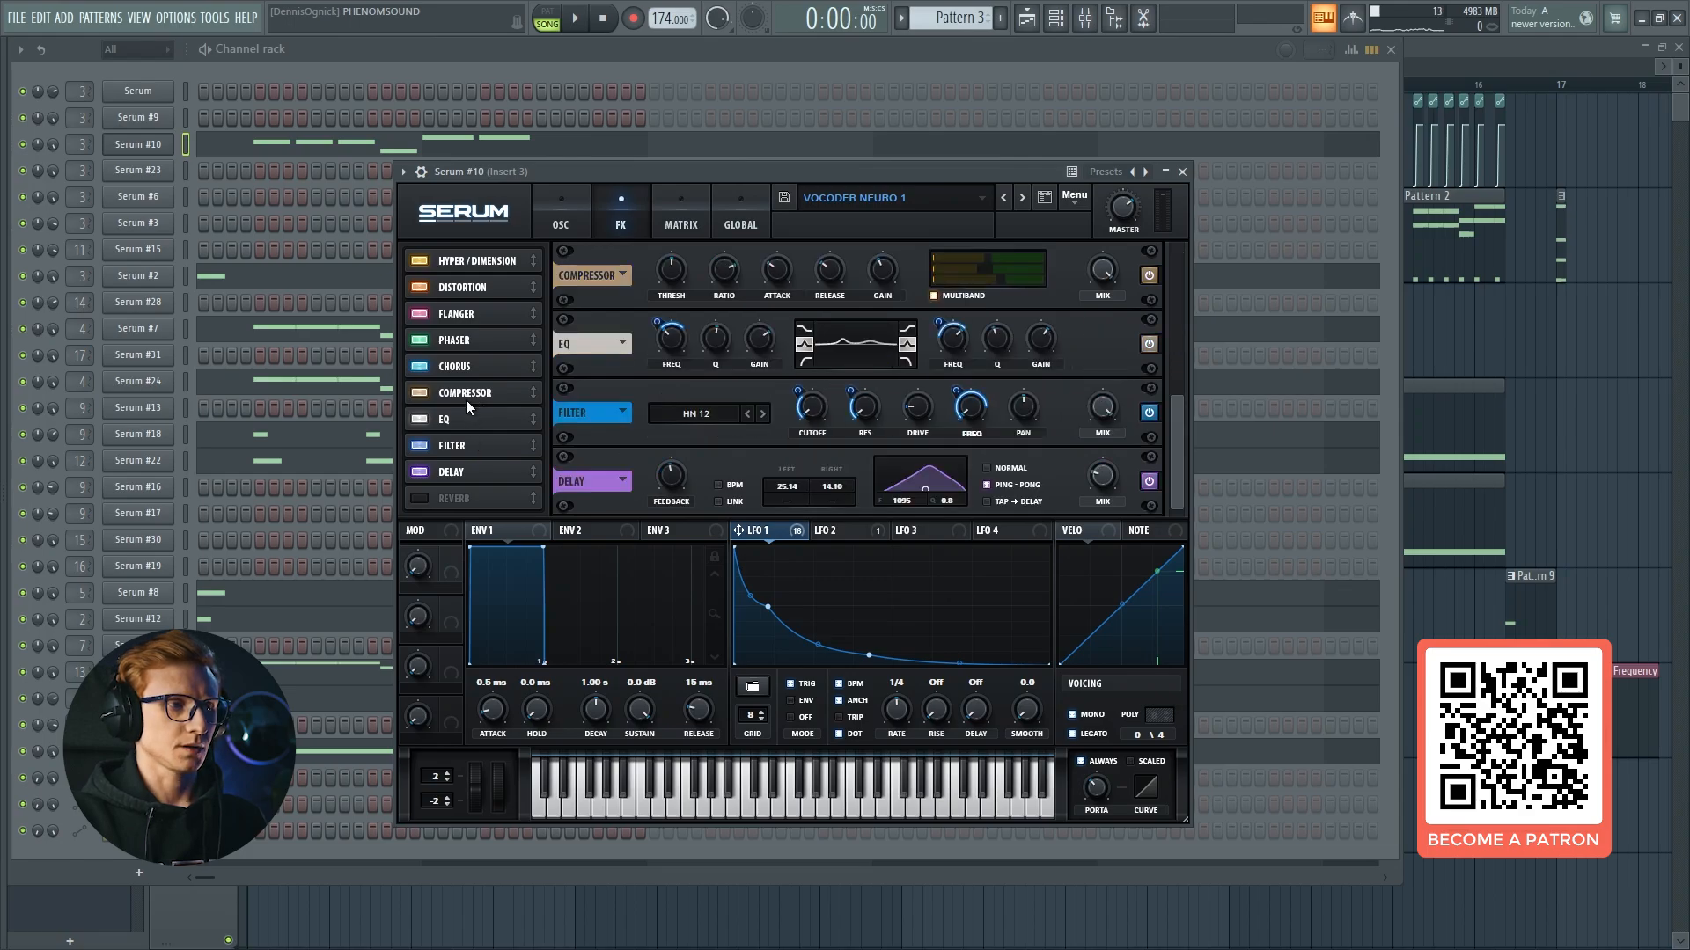
pyautogui.click(704, 420)
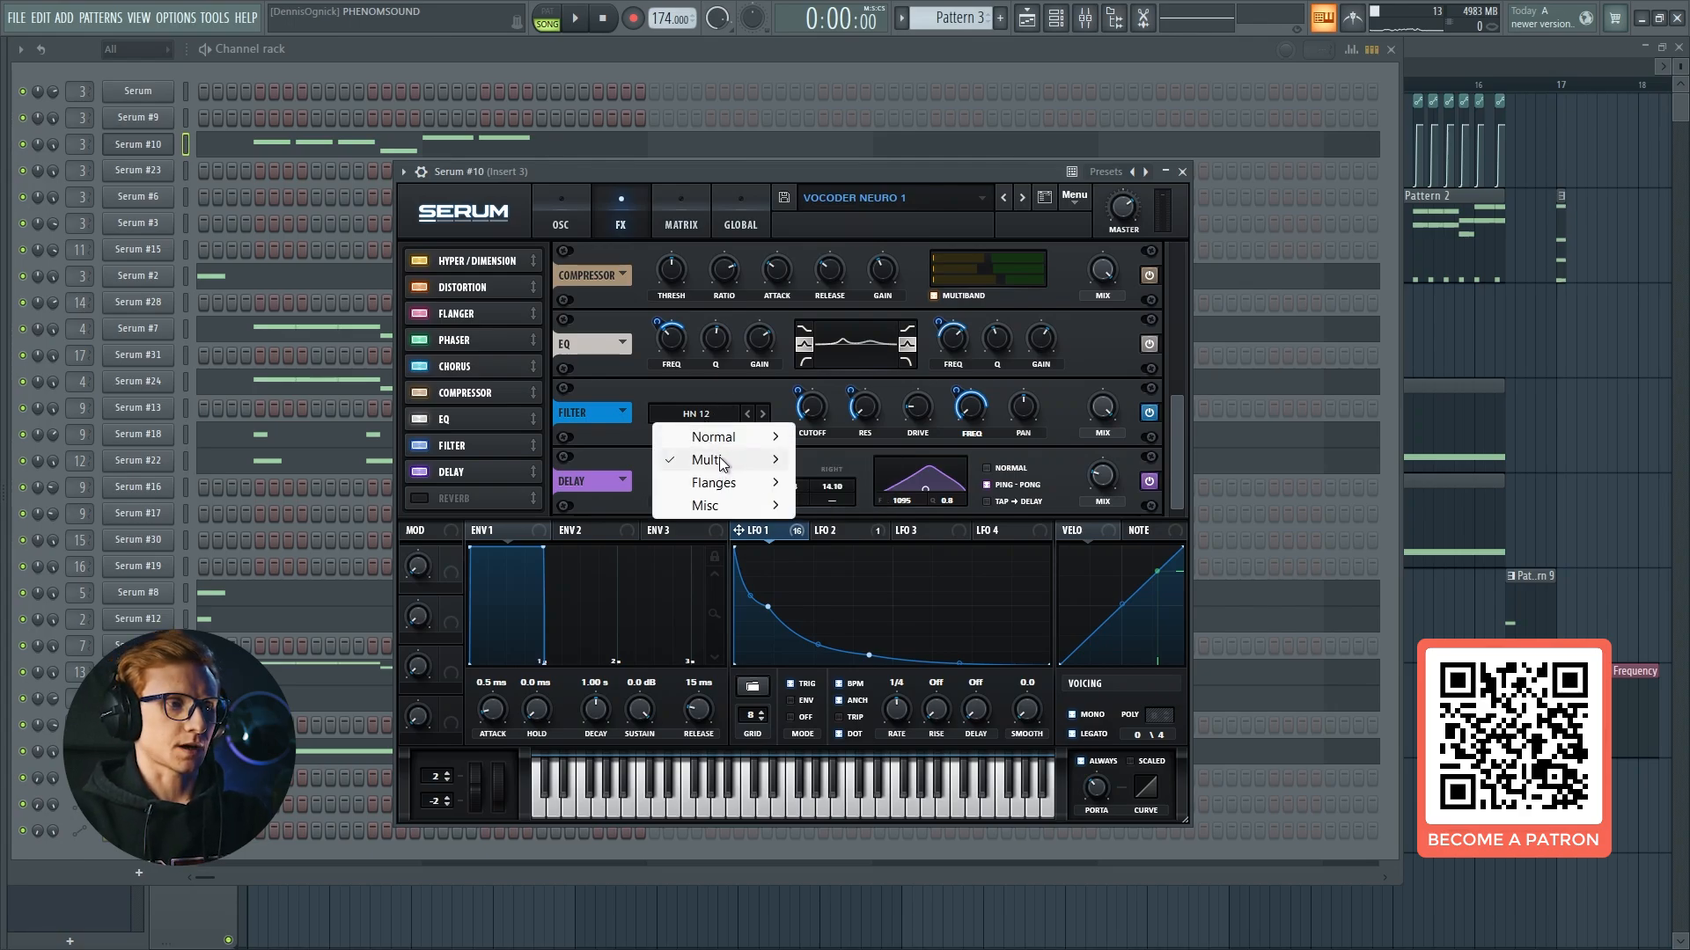
pyautogui.moveTo(717, 459)
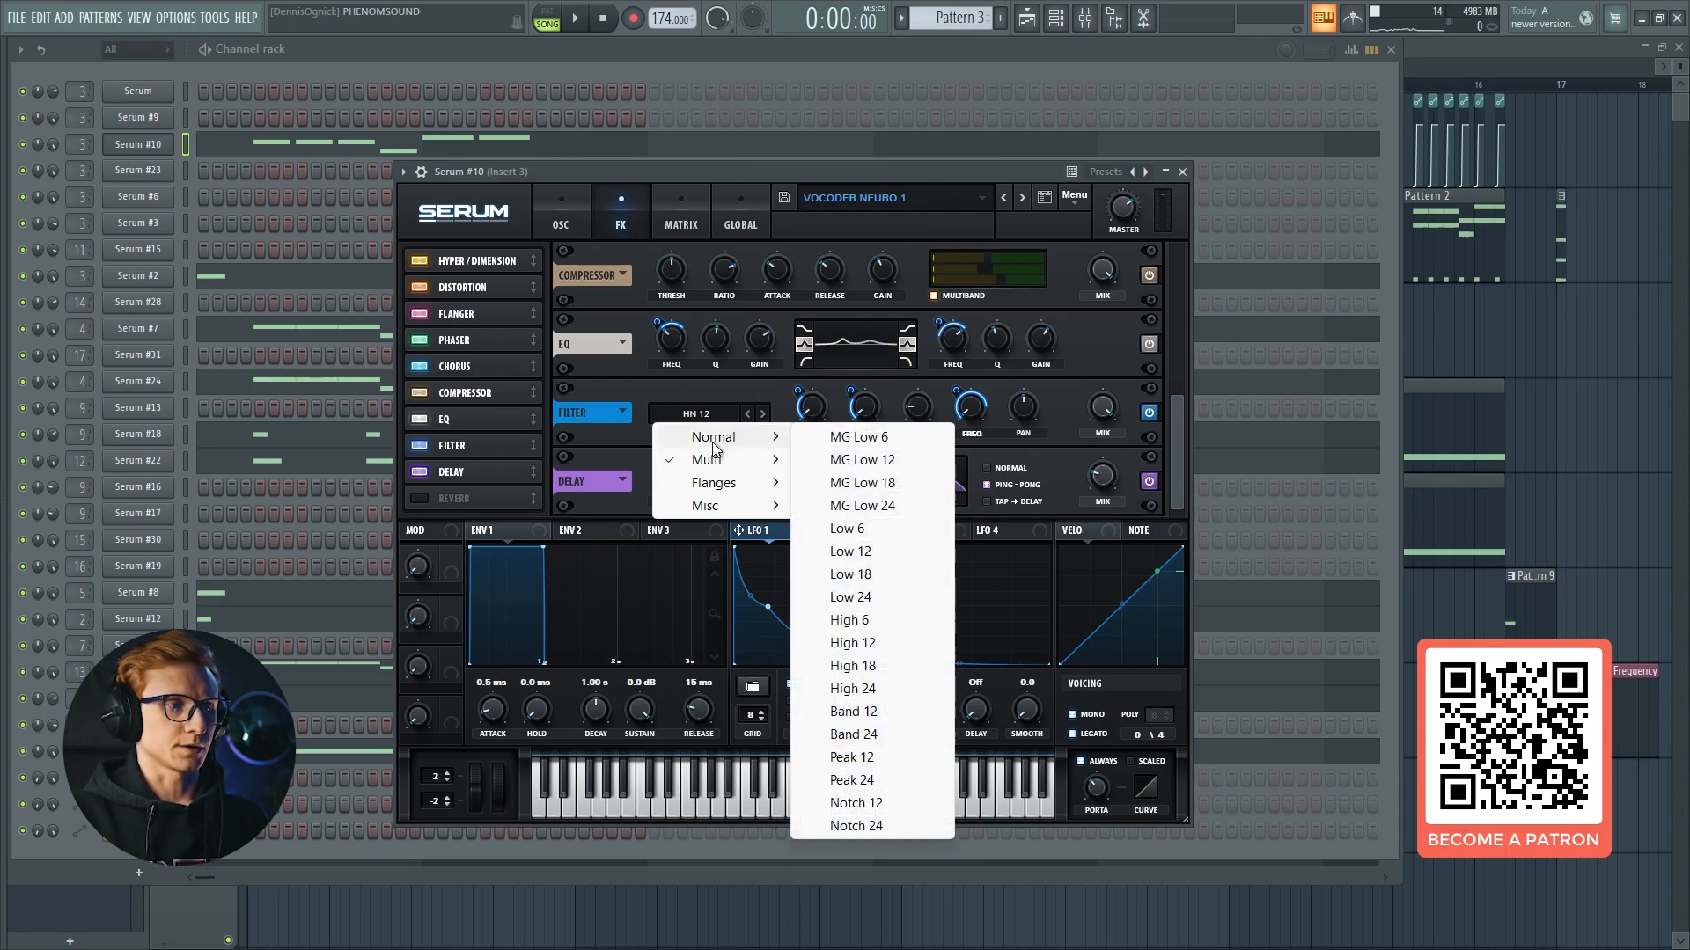
pyautogui.moveTo(762, 485)
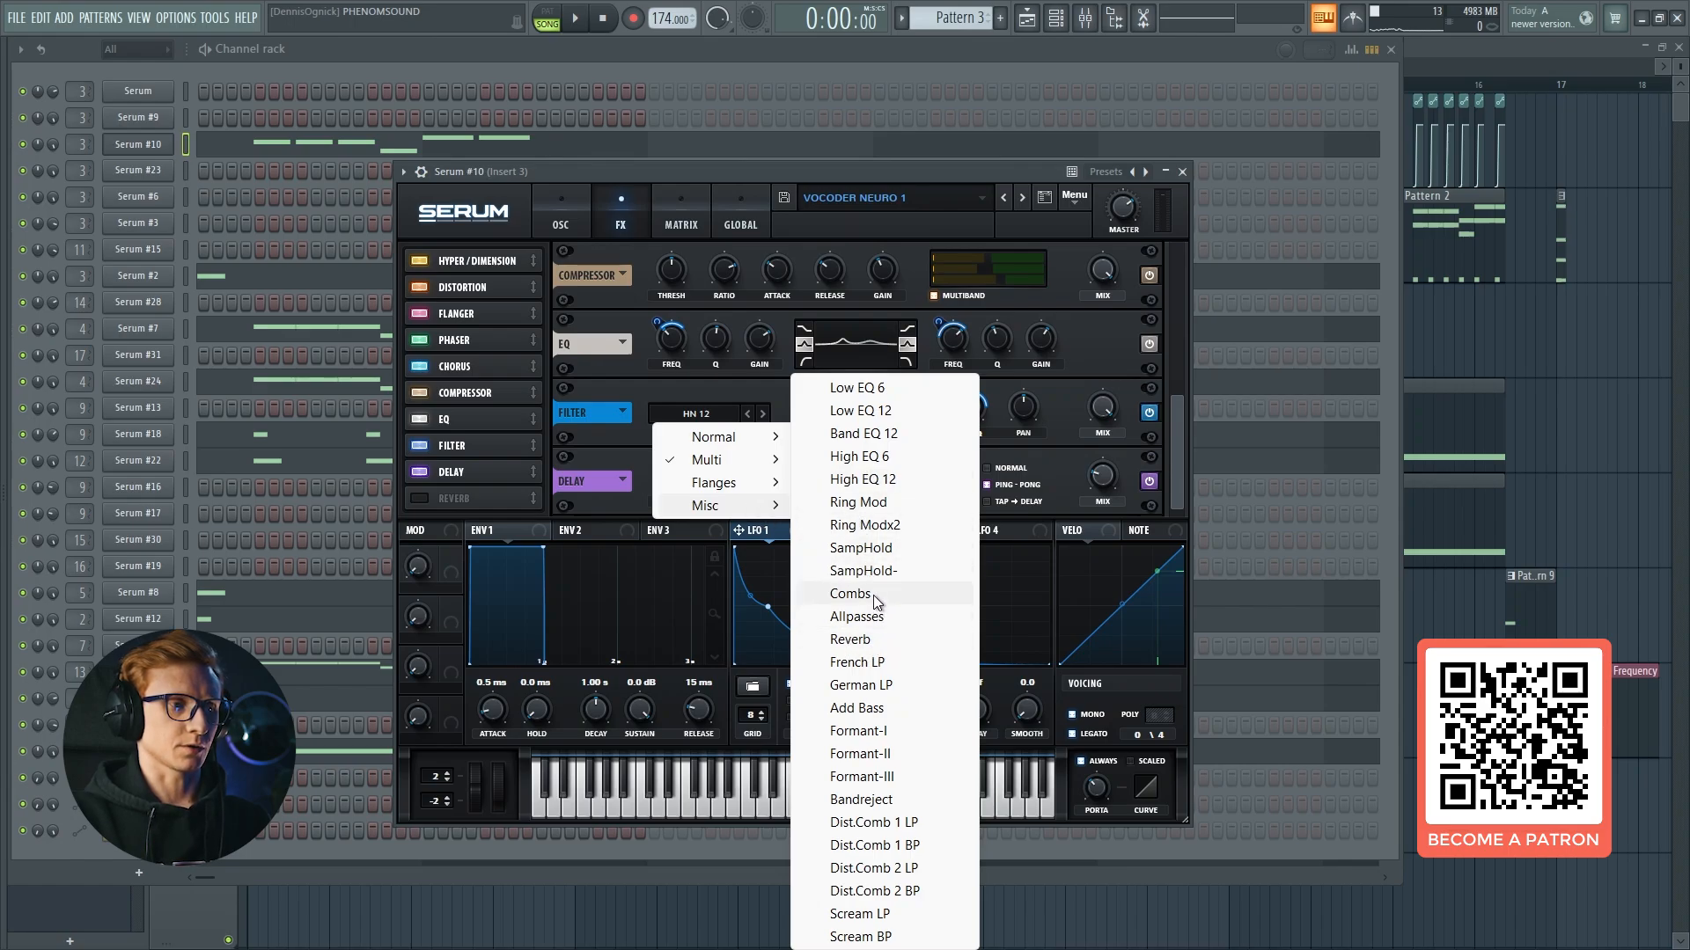
pyautogui.click(569, 430)
# Show Serum #10's modulation matrix with the LFO 2 curve, reopening the synth after it closes.
pyautogui.click(563, 226)
pyautogui.click(686, 231)
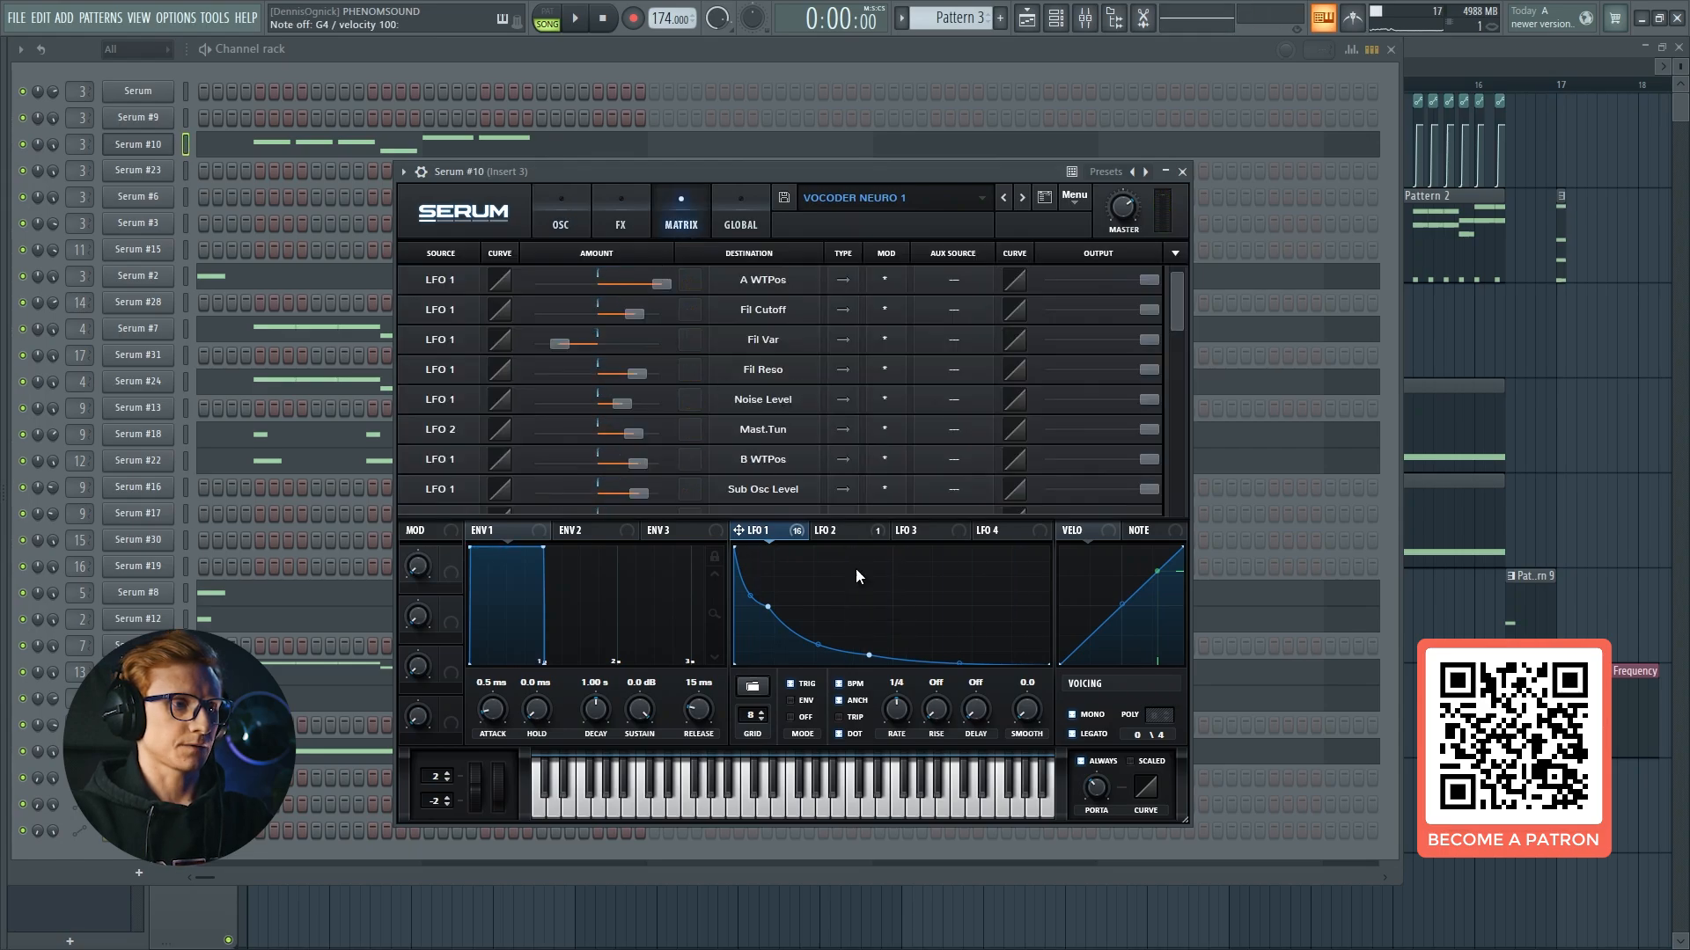
pyautogui.click(854, 538)
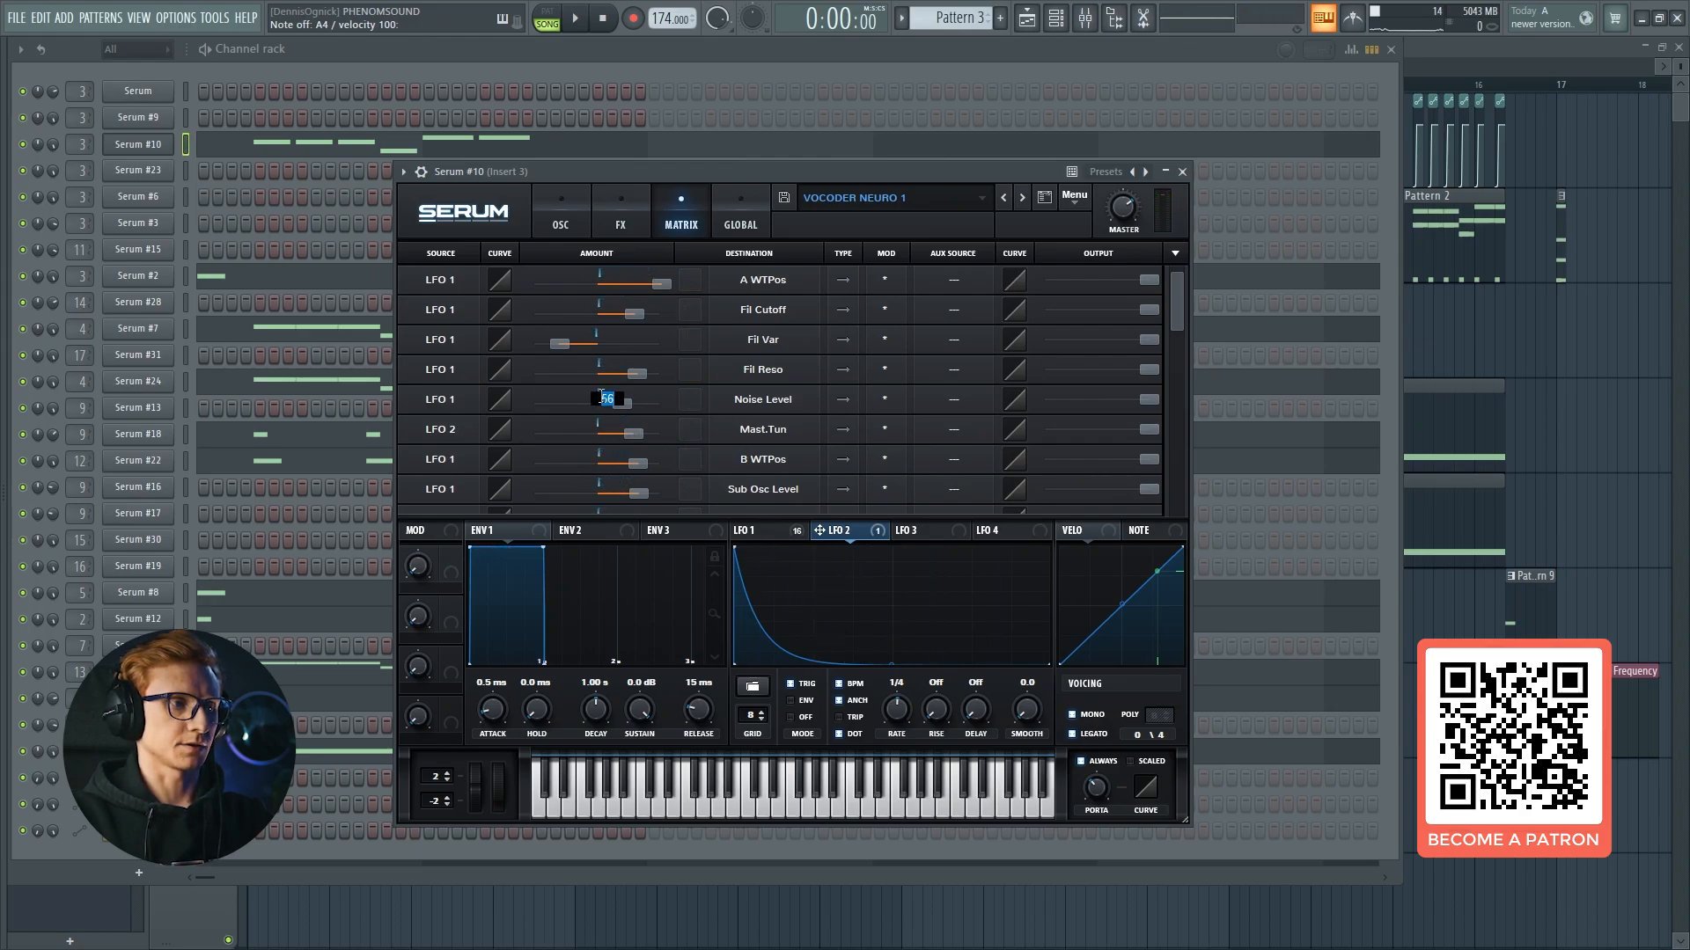
pyautogui.press('Escape')
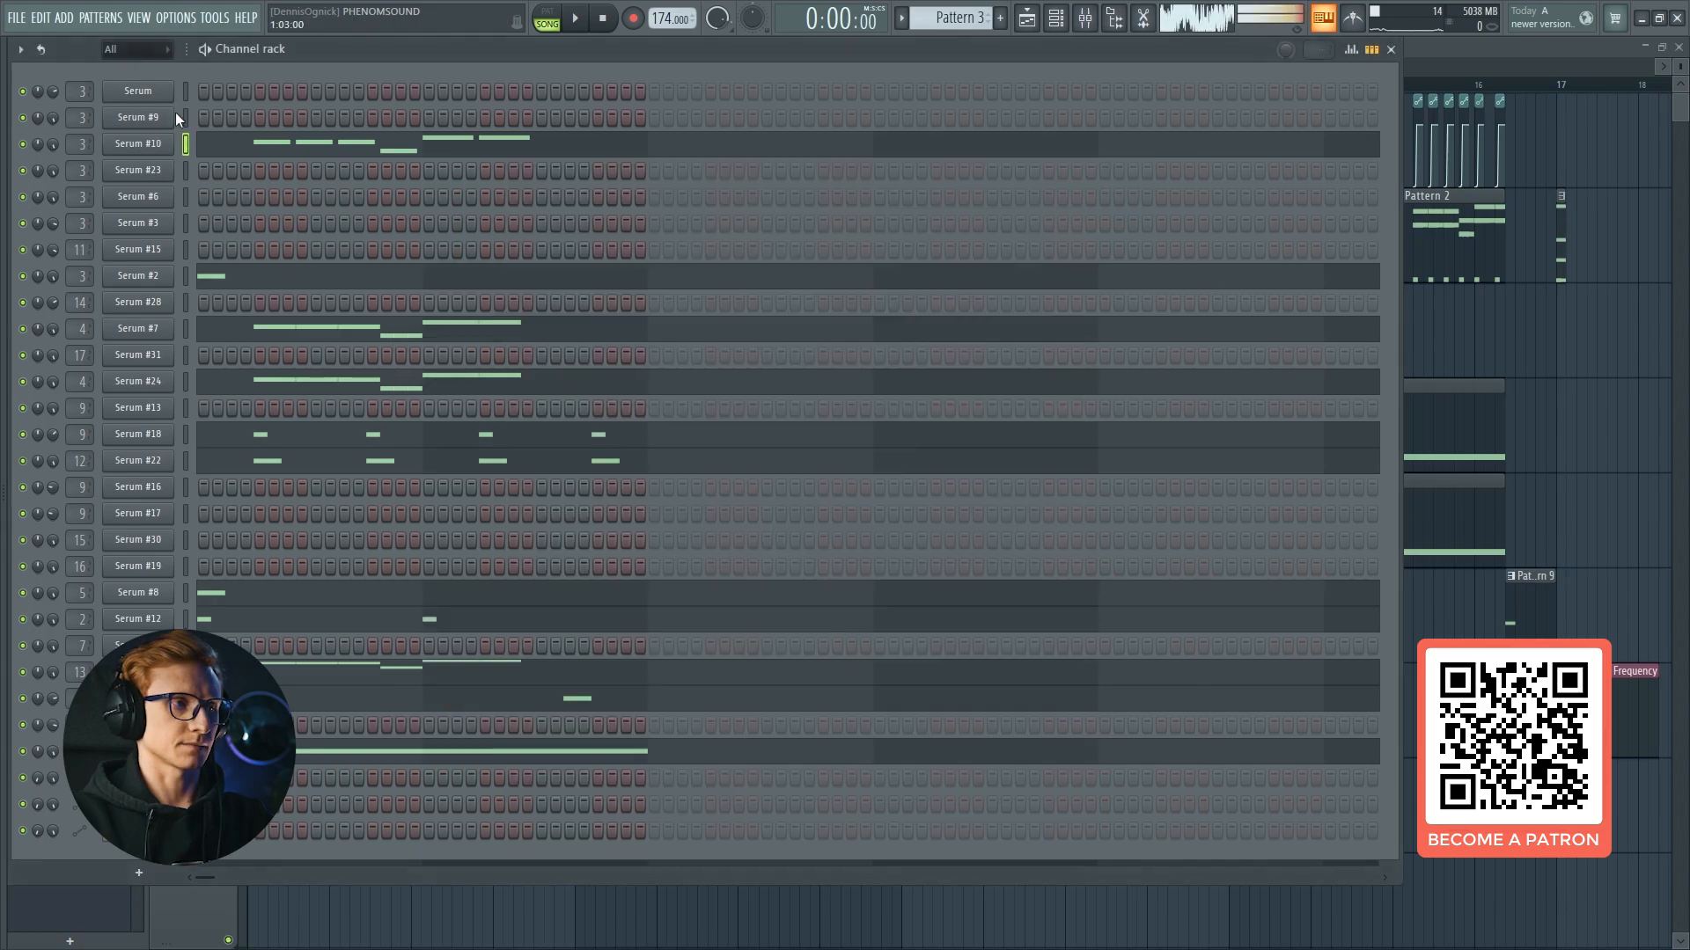
pyautogui.click(161, 143)
pyautogui.click(681, 220)
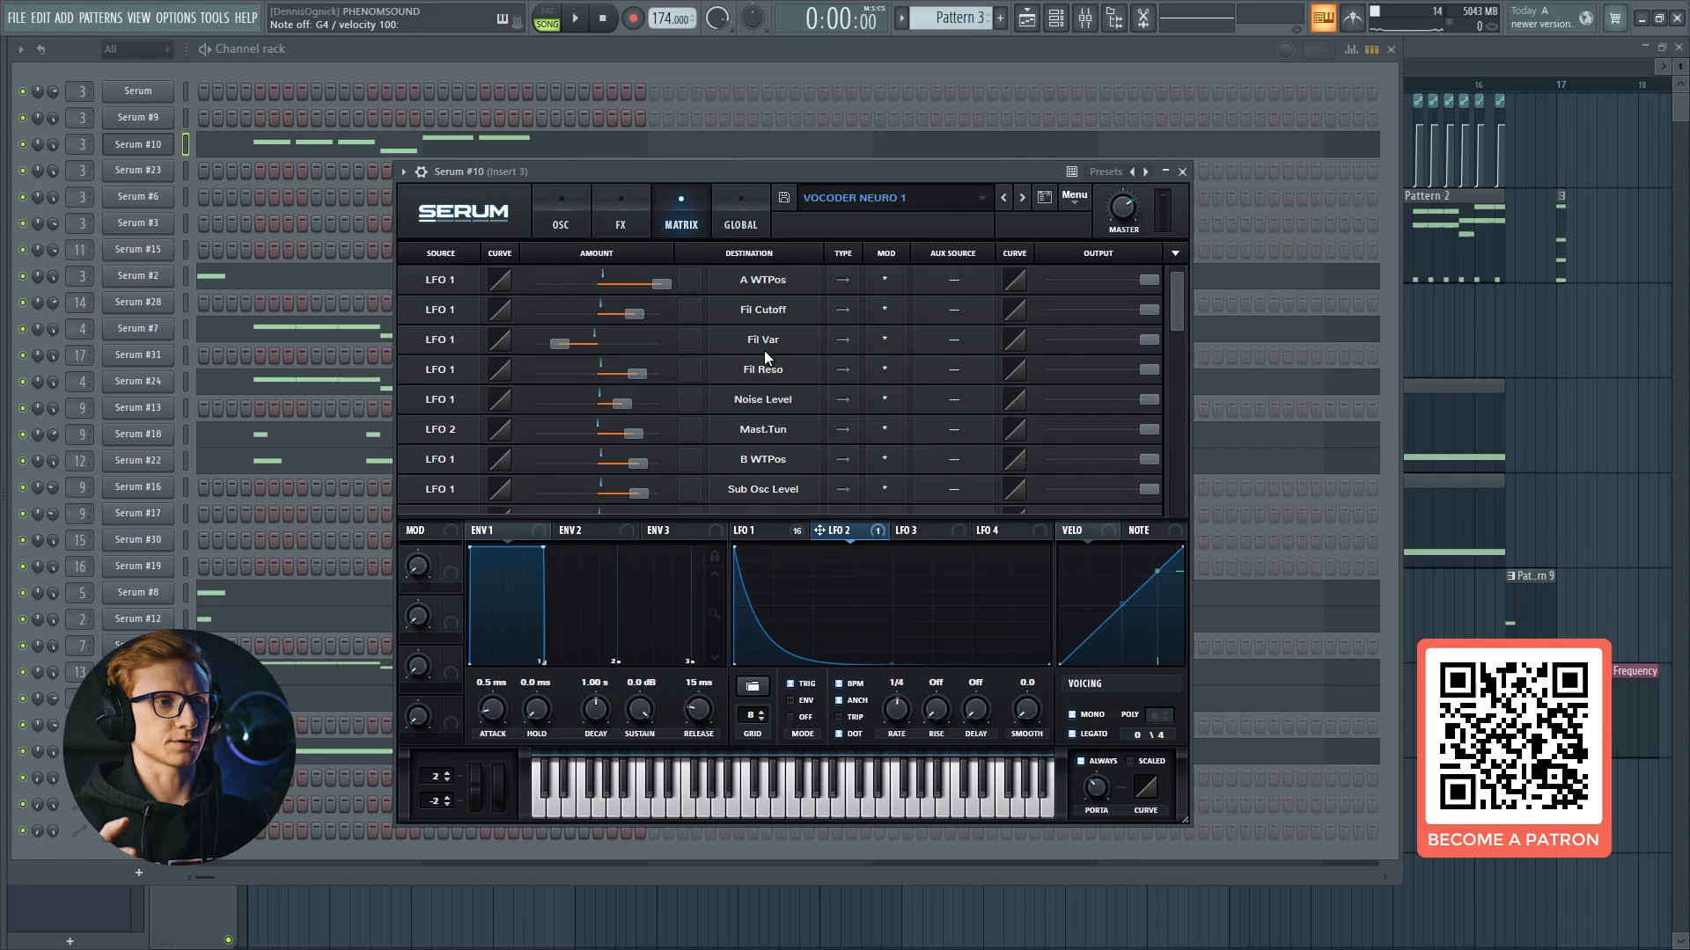
# Look through the LFO destinations in the modulation matrix and return to Serum #10's oscillators.
pyautogui.scroll(-2, 756, 414)
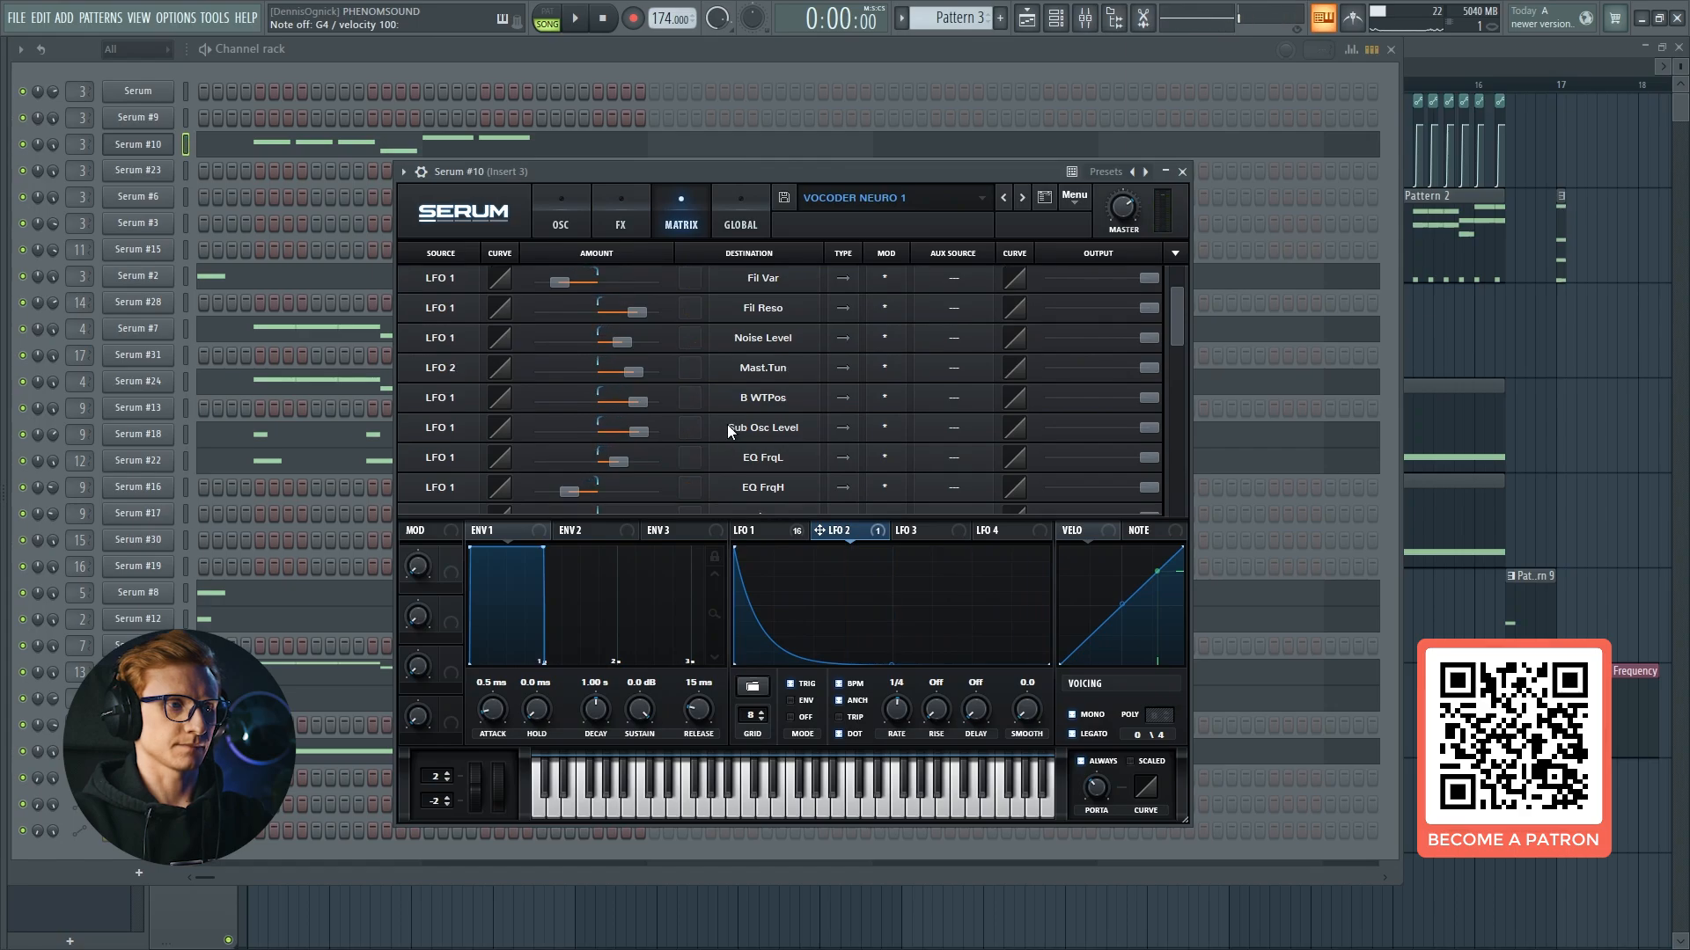
pyautogui.scroll(1, 727, 424)
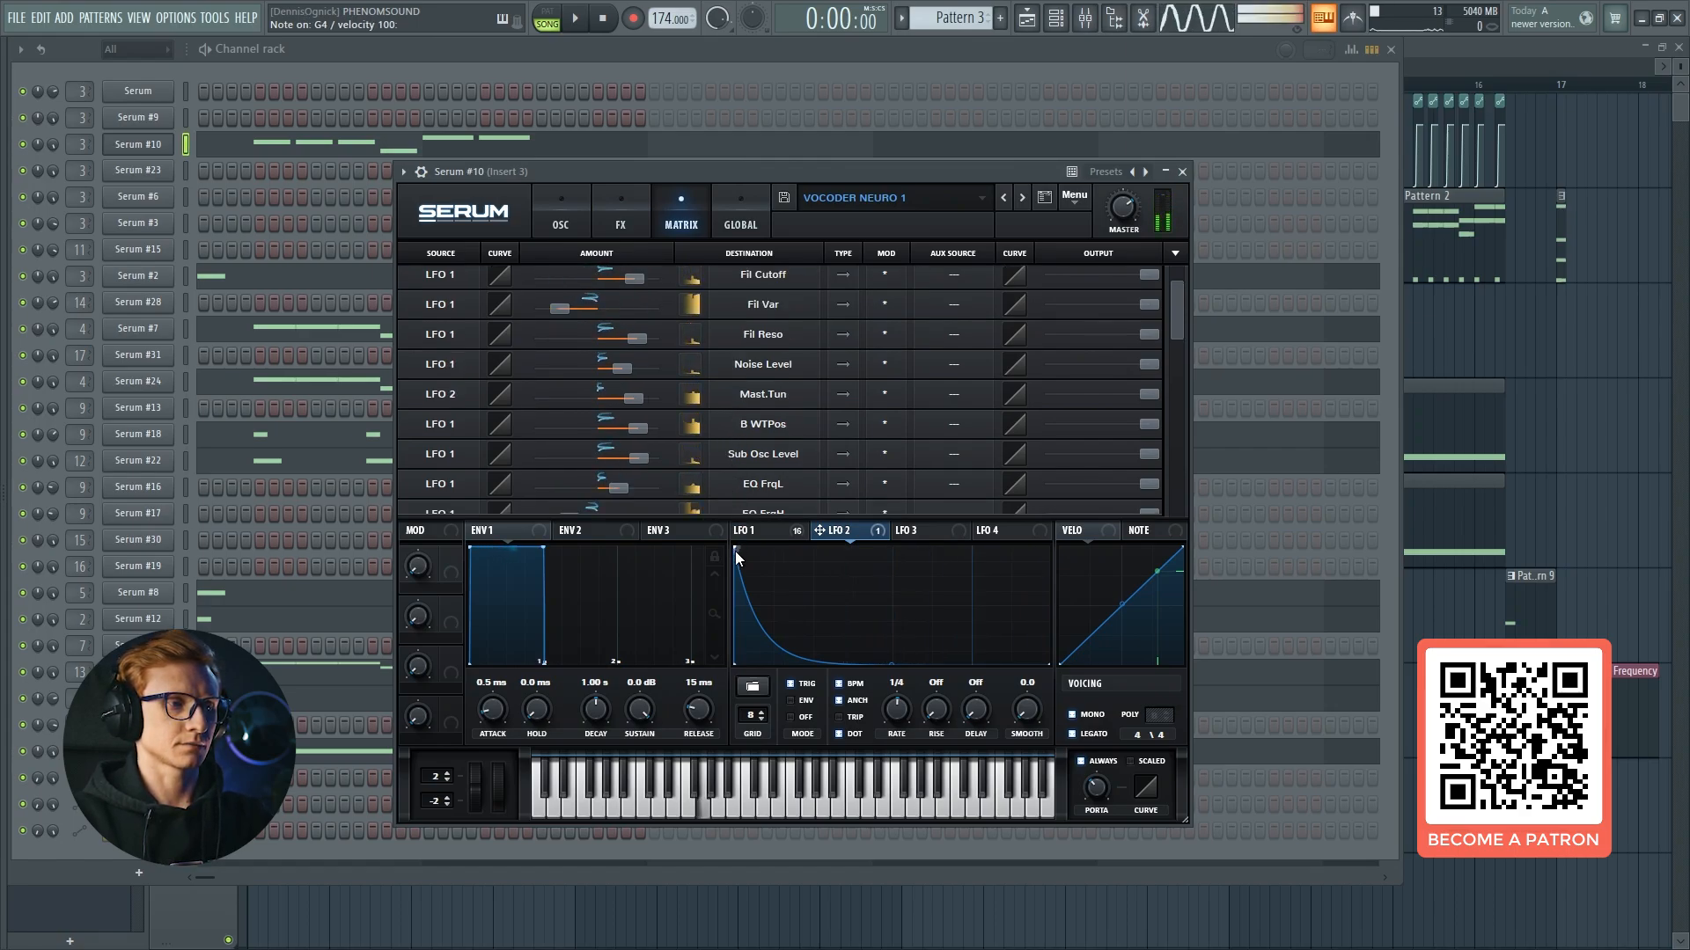
pyautogui.moveTo(736, 550); pyautogui.dragTo(679, 279)
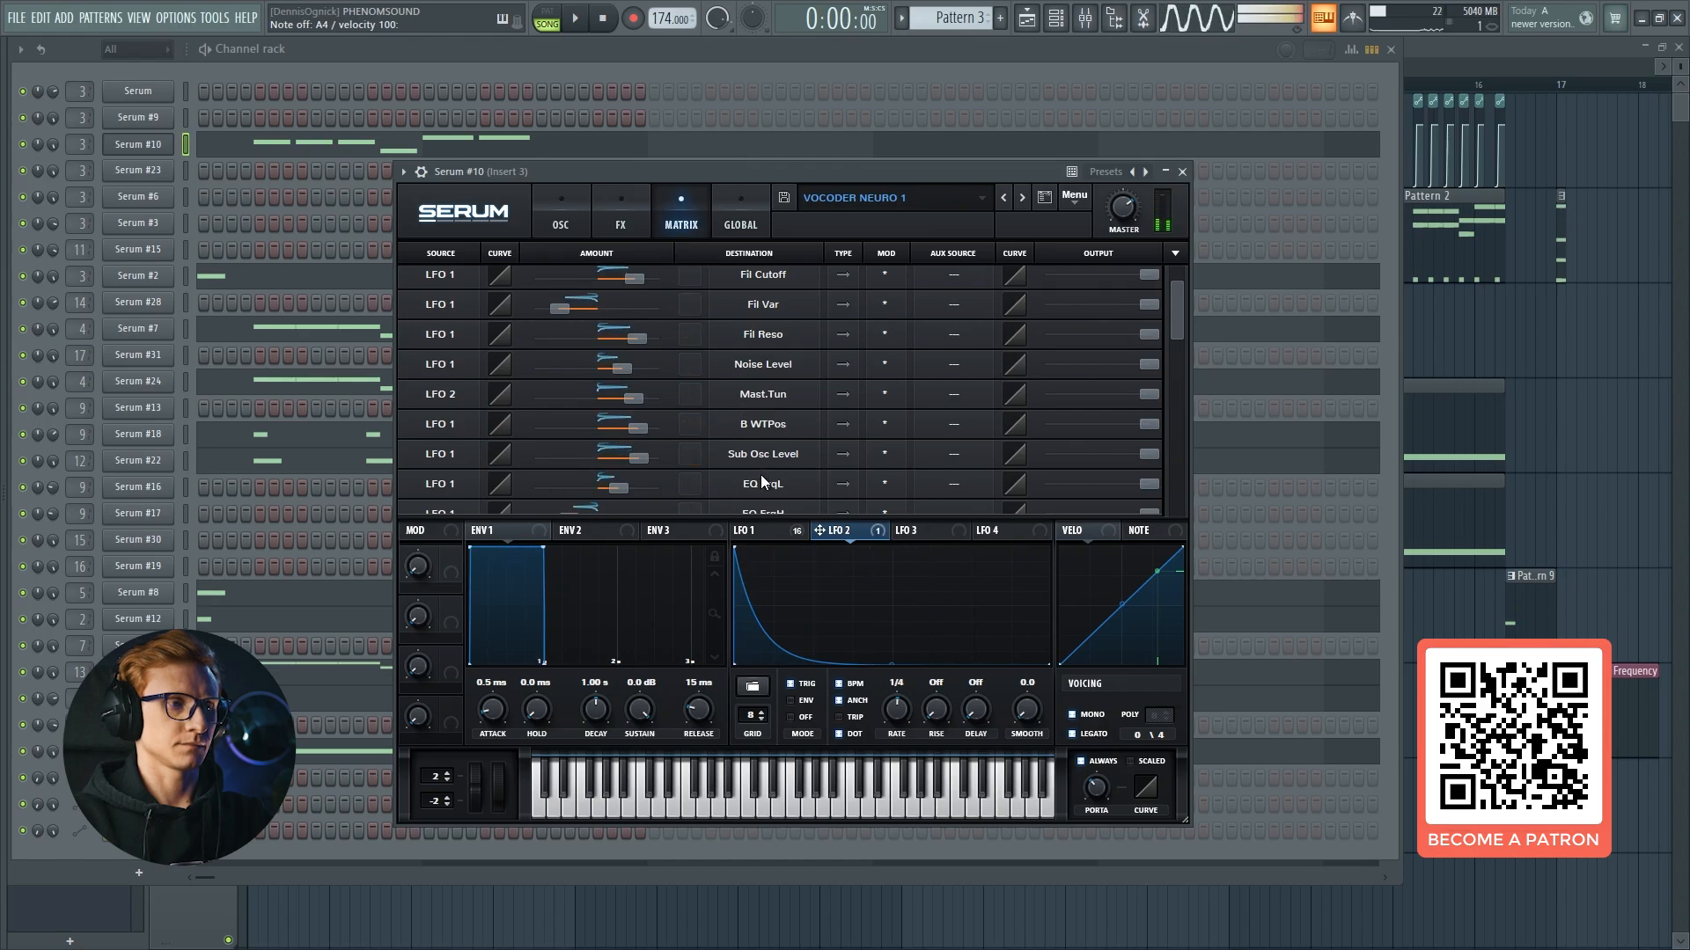
pyautogui.scroll(-4, 758, 470)
pyautogui.scroll(-2, 752, 462)
pyautogui.click(565, 211)
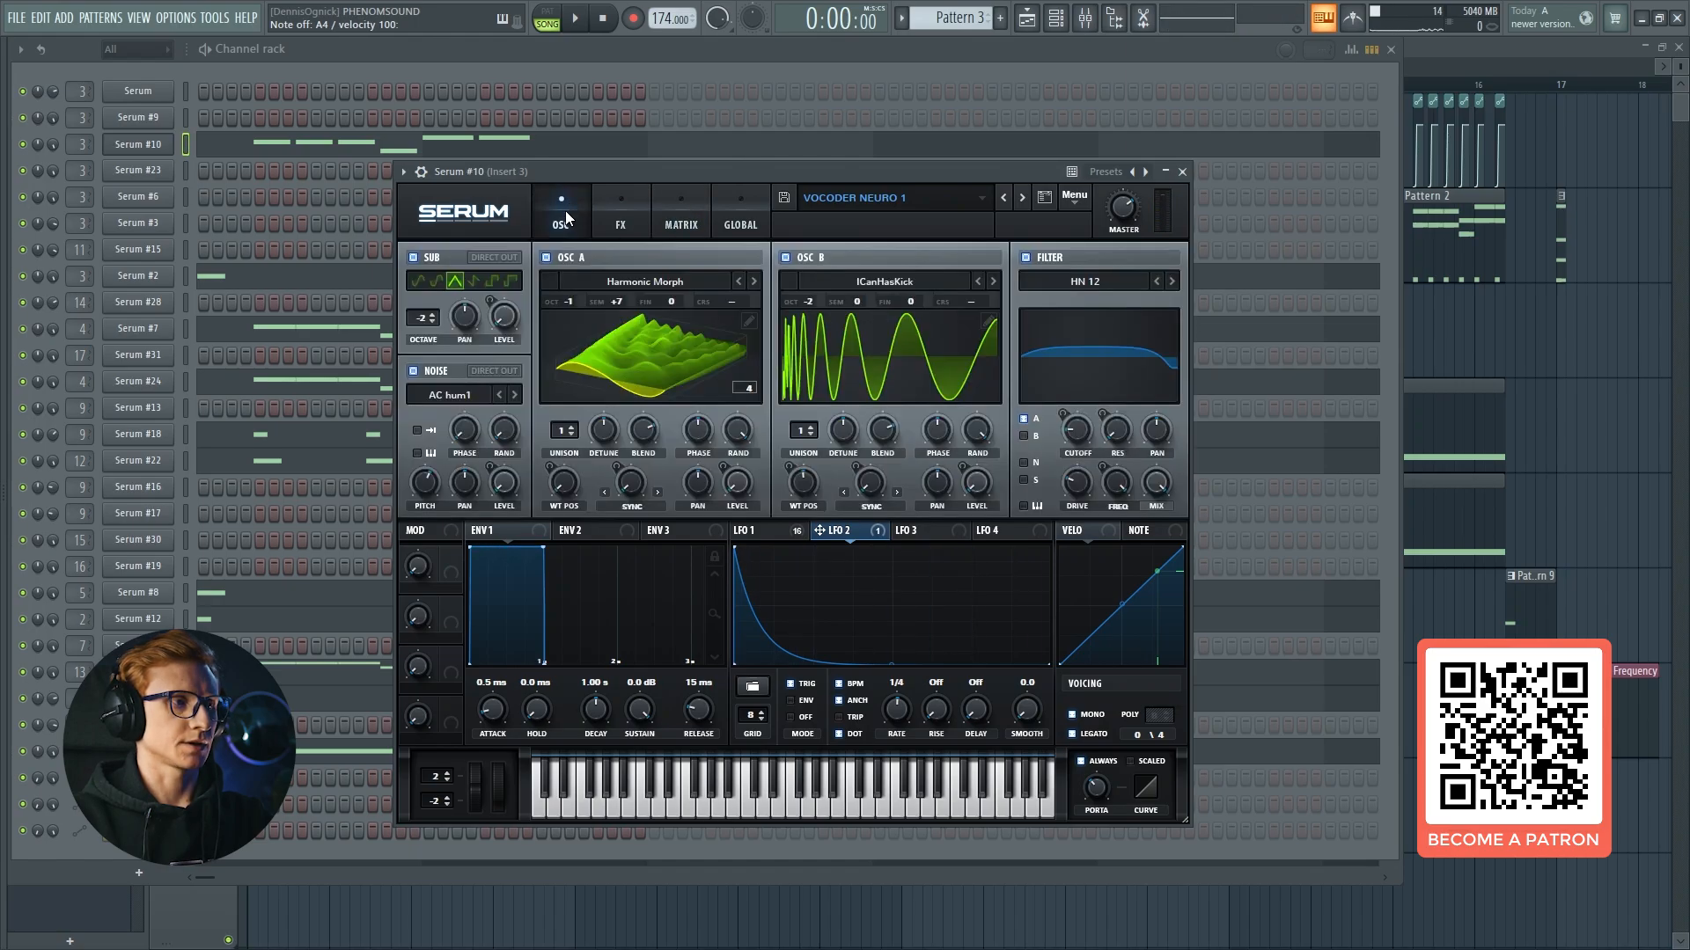
# Close Serum #10, solo insert 13 in the mixer, and play the arrangement to hear it alone.
pyautogui.press('Escape')
pyautogui.click(1086, 27)
pyautogui.click(582, 376)
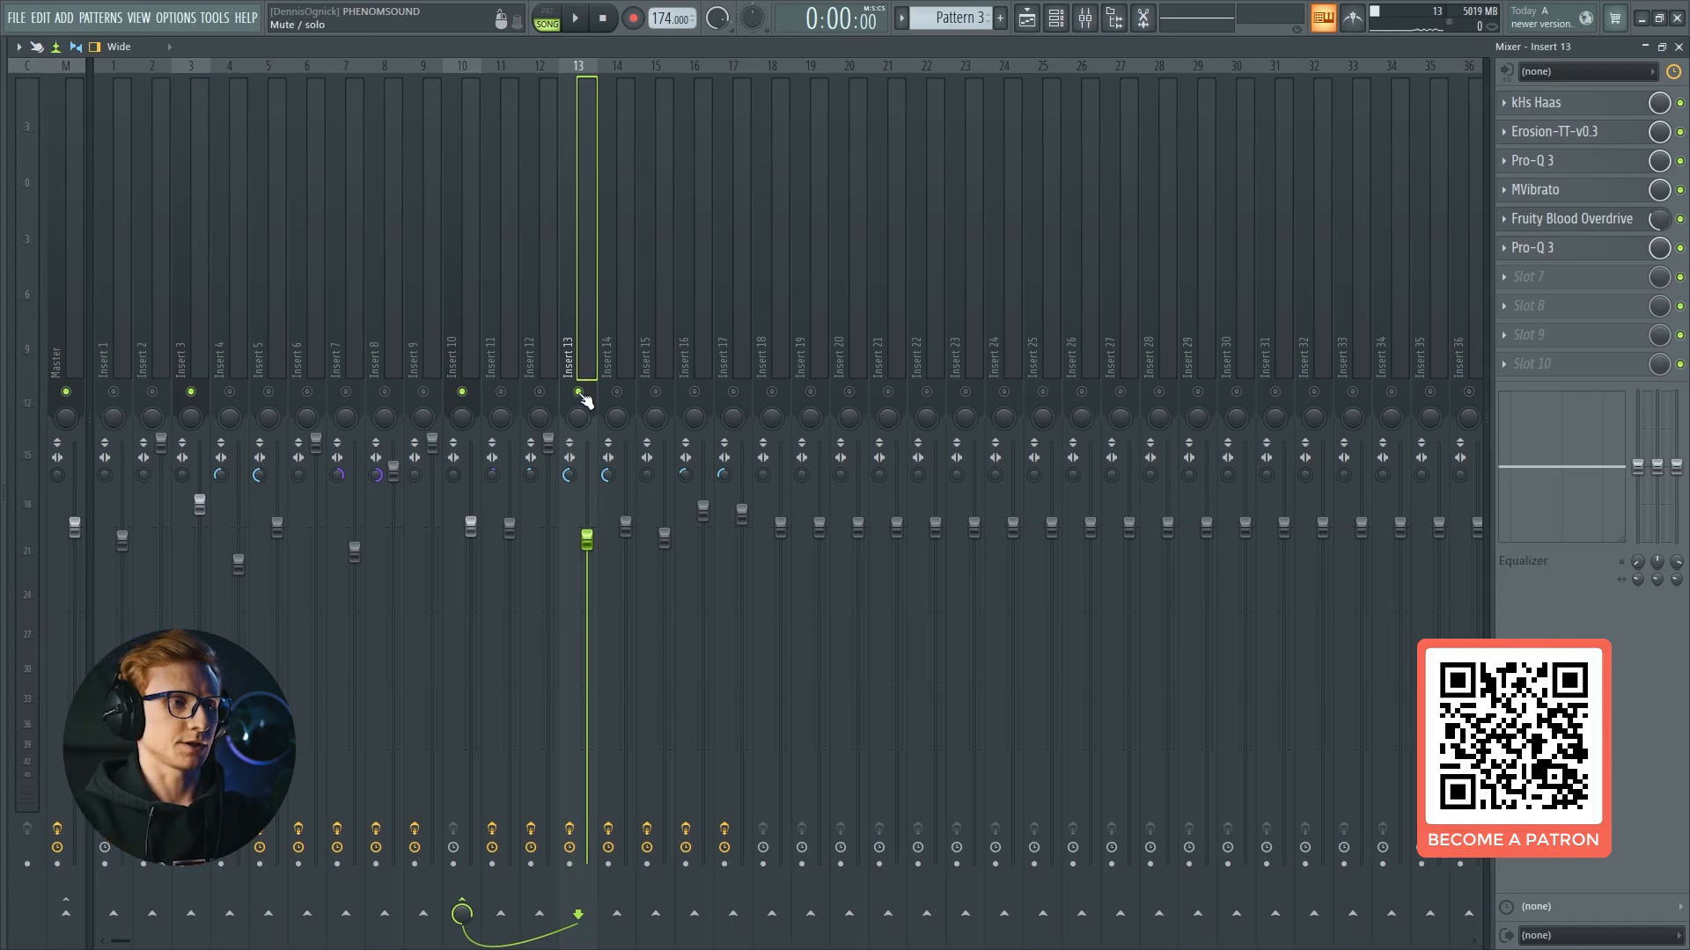
pyautogui.rightClick(579, 392)
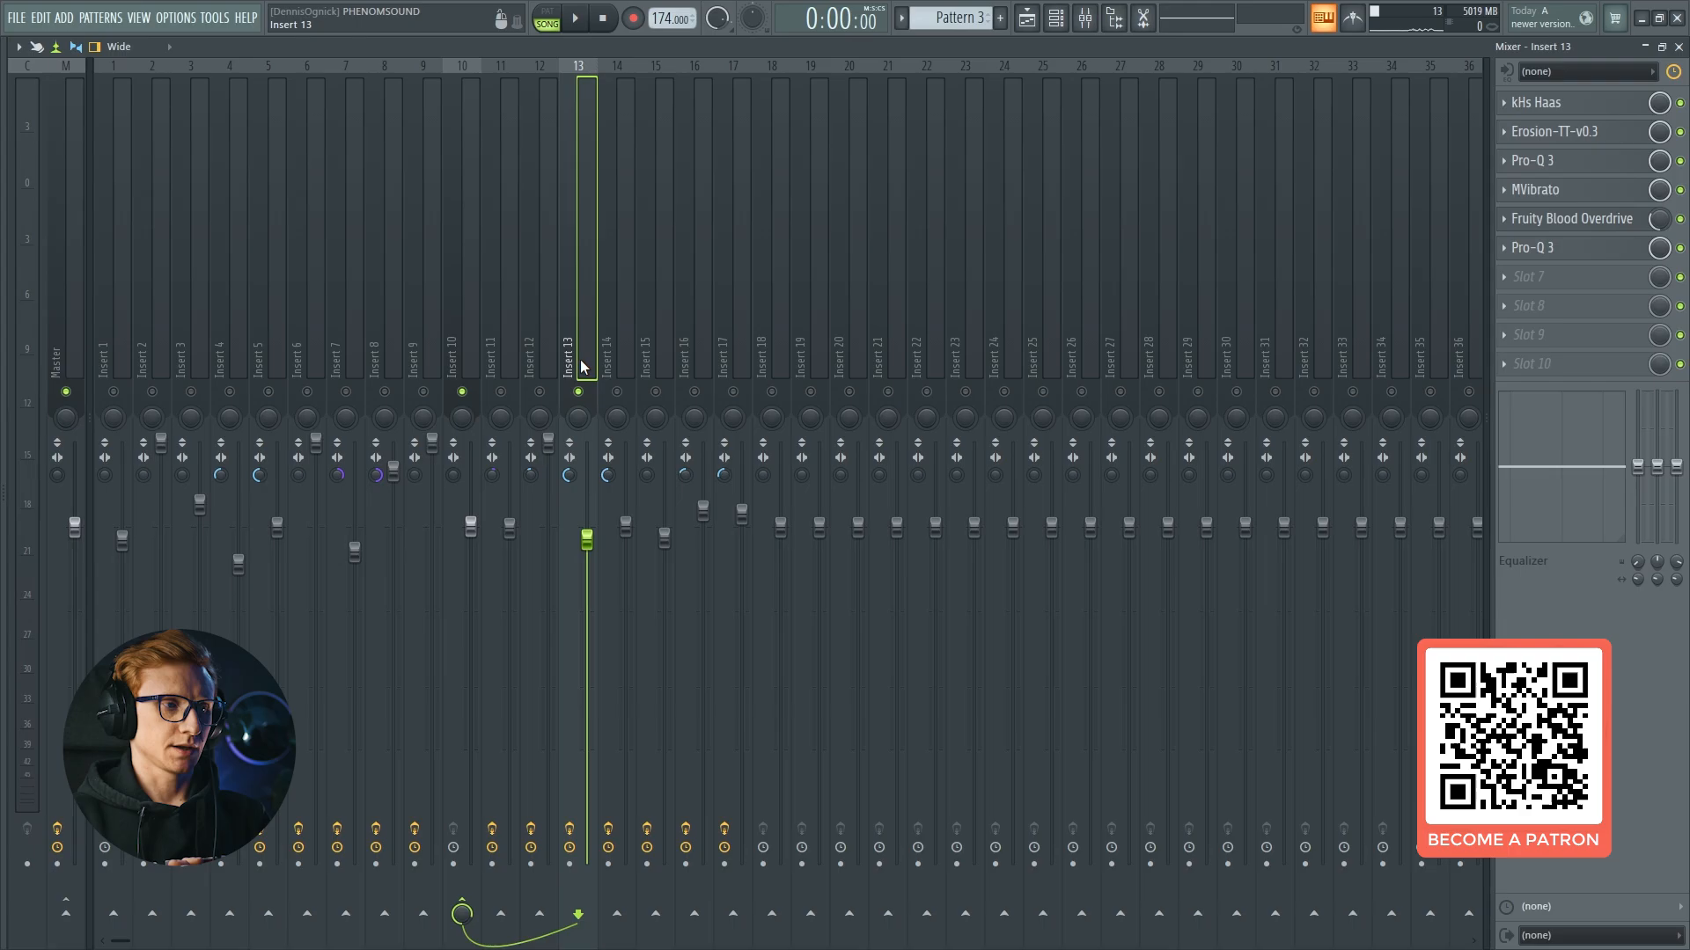
pyautogui.press('space')
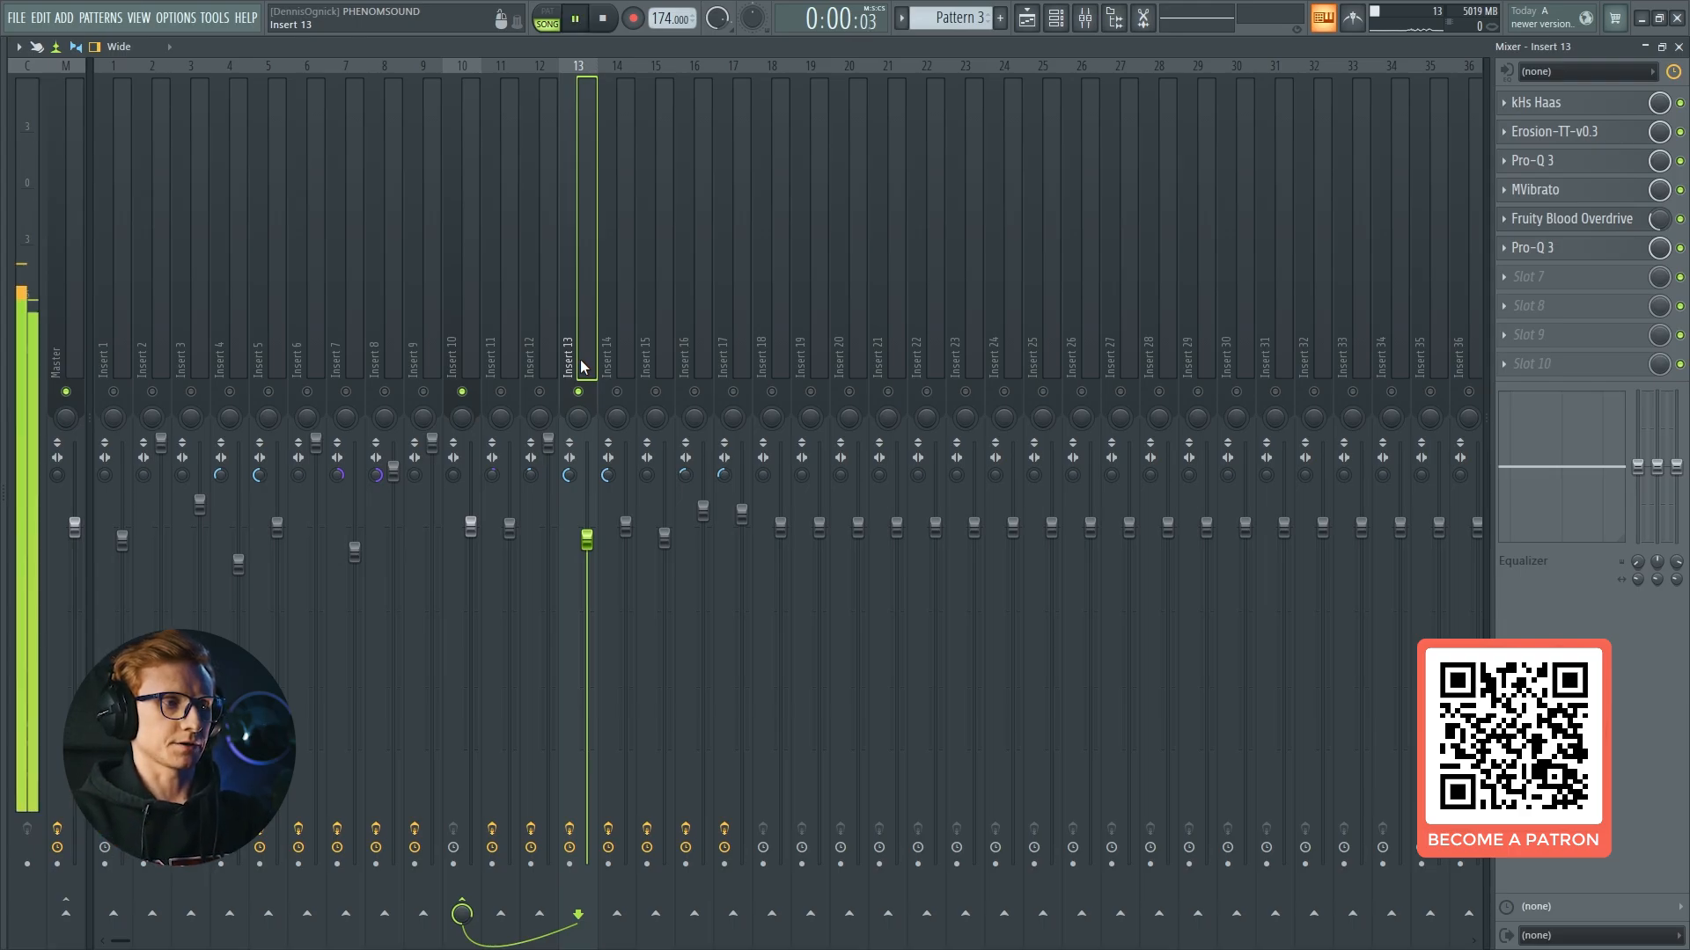
pyautogui.press('space')
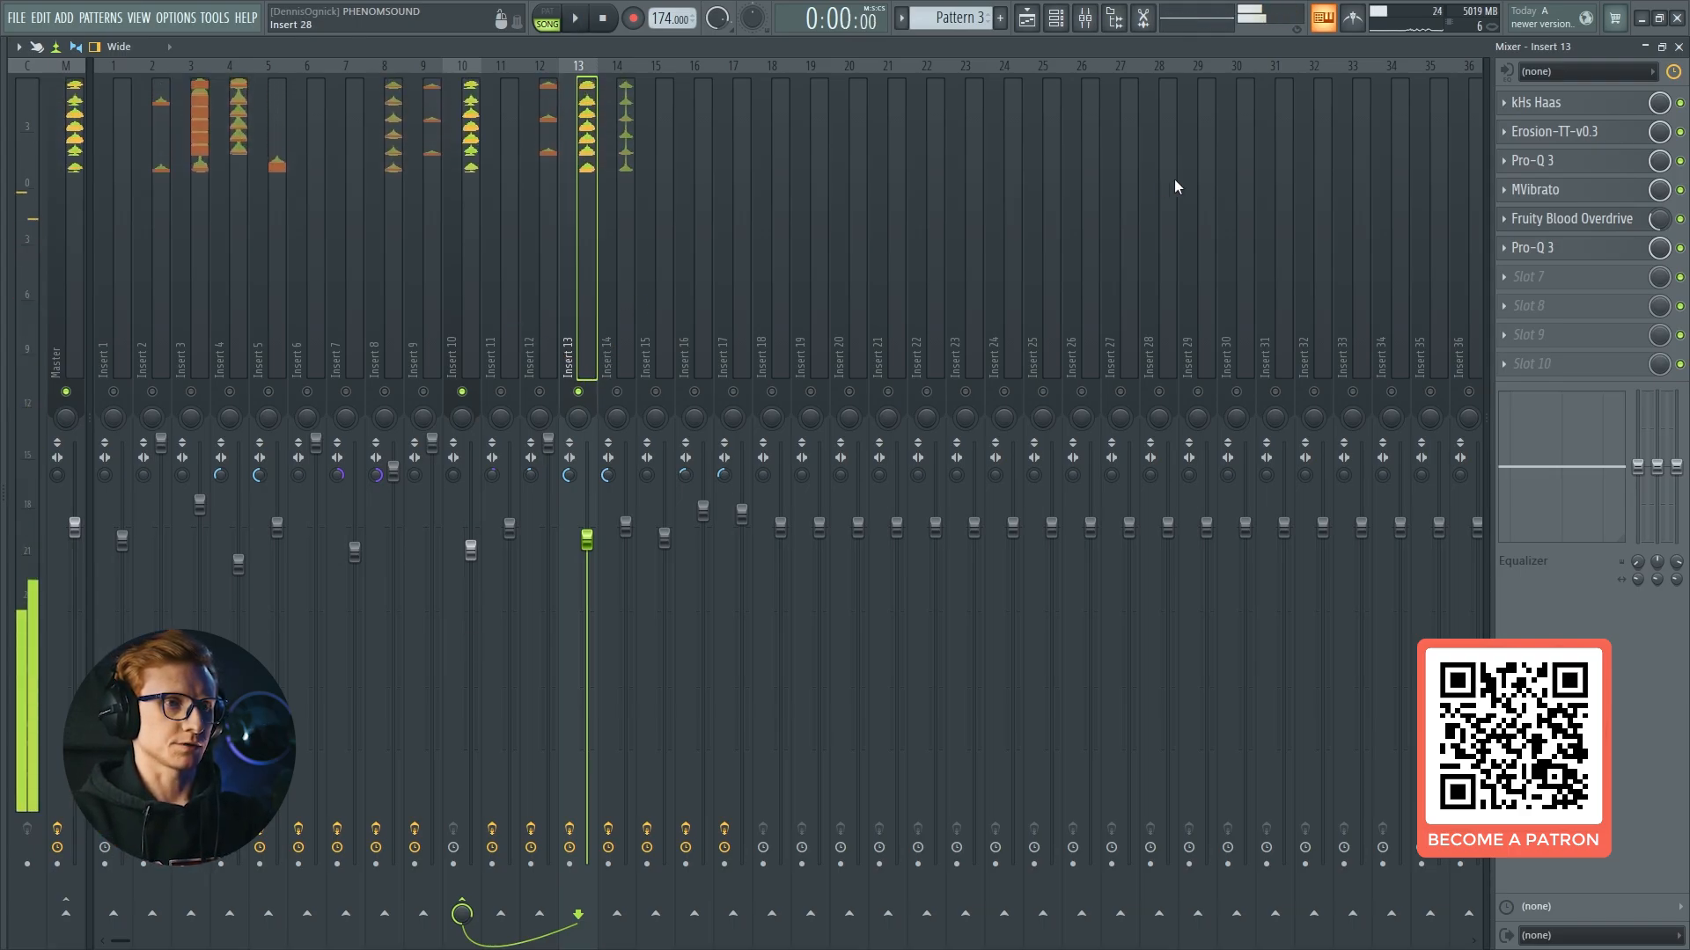
# Check kHs Haas on insert 13 and play insert 3 with insert 13 muted to compare the layers.
pyautogui.click(1584, 103)
pyautogui.click(1584, 103)
pyautogui.press('space')
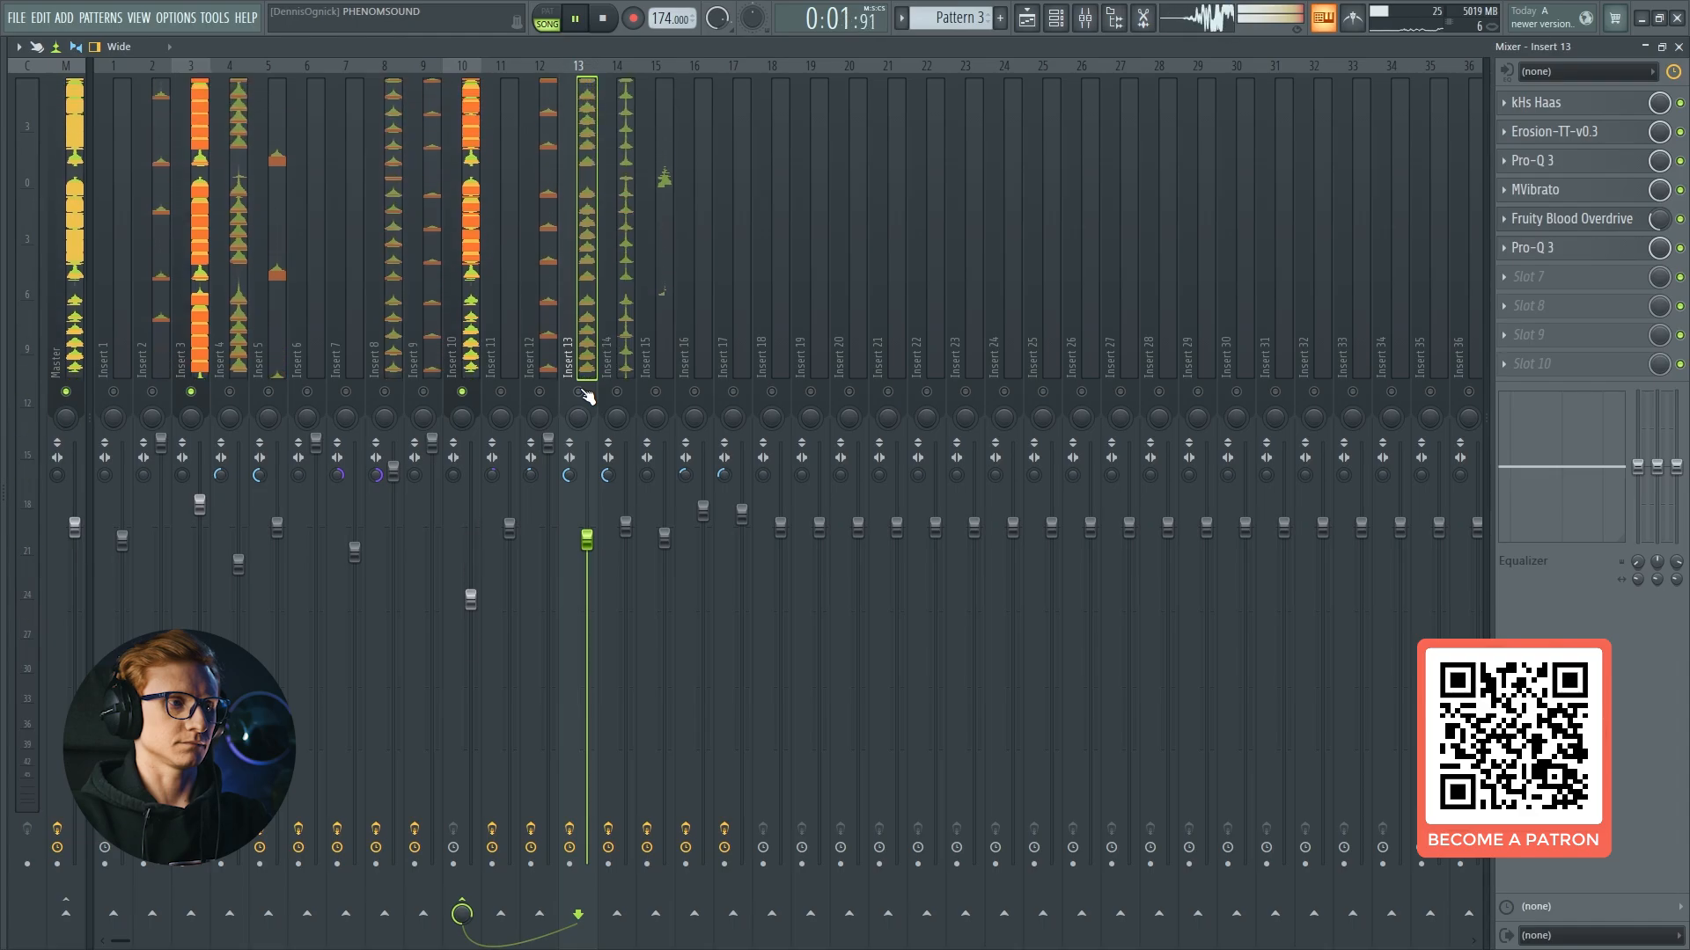
pyautogui.press('space')
# Clear the solo so all mixer tracks are active and select insert 3.
pyautogui.rightClick(230, 393)
pyautogui.rightClick(230, 393)
pyautogui.click(236, 366)
pyautogui.click(203, 365)
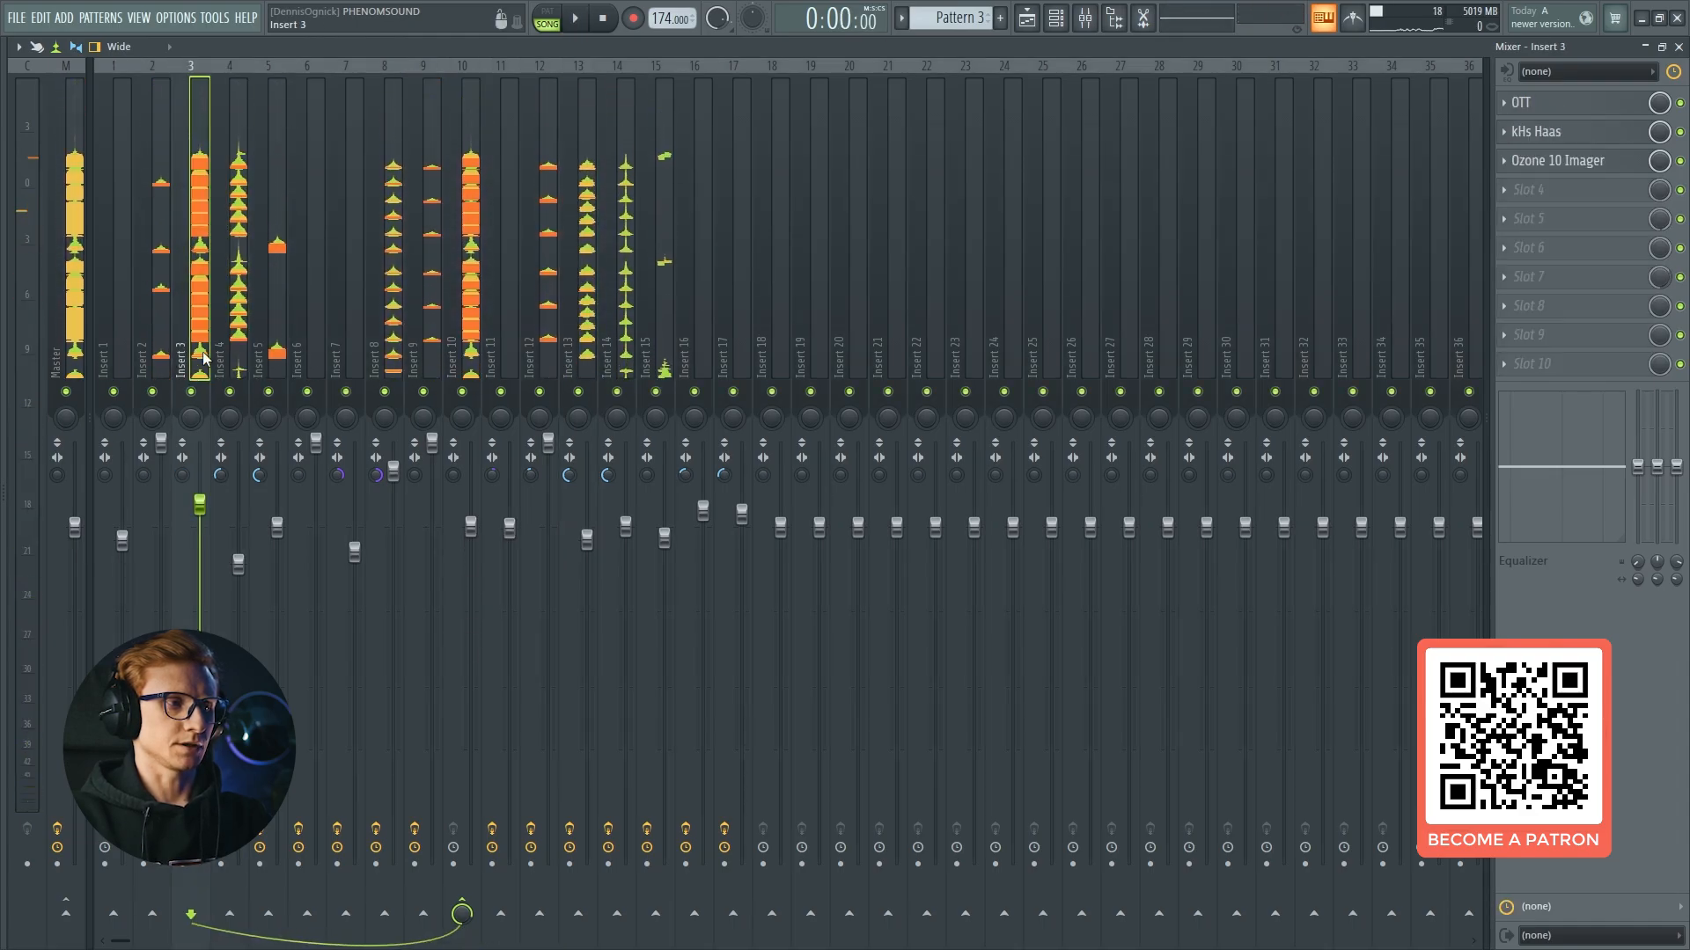
# Play the full mix while repeatedly muting and unmuting insert 13 to compare the bass with and without it.
pyautogui.click(588, 370)
pyautogui.press('space')
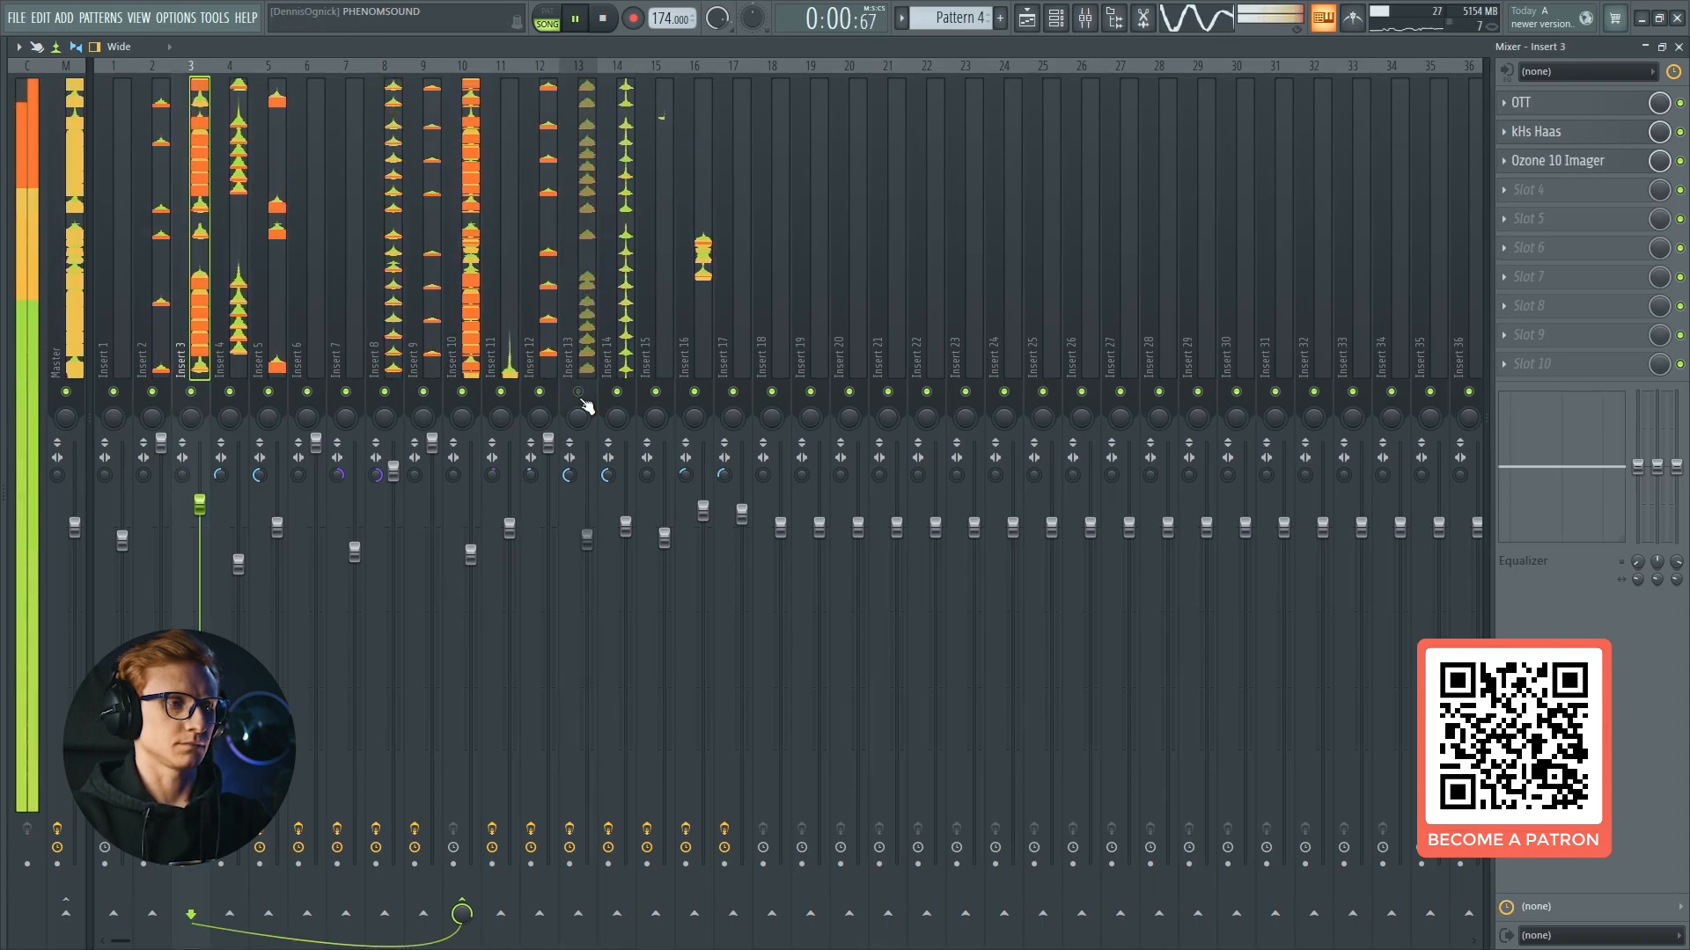
pyautogui.click(580, 393)
pyautogui.click(580, 393)
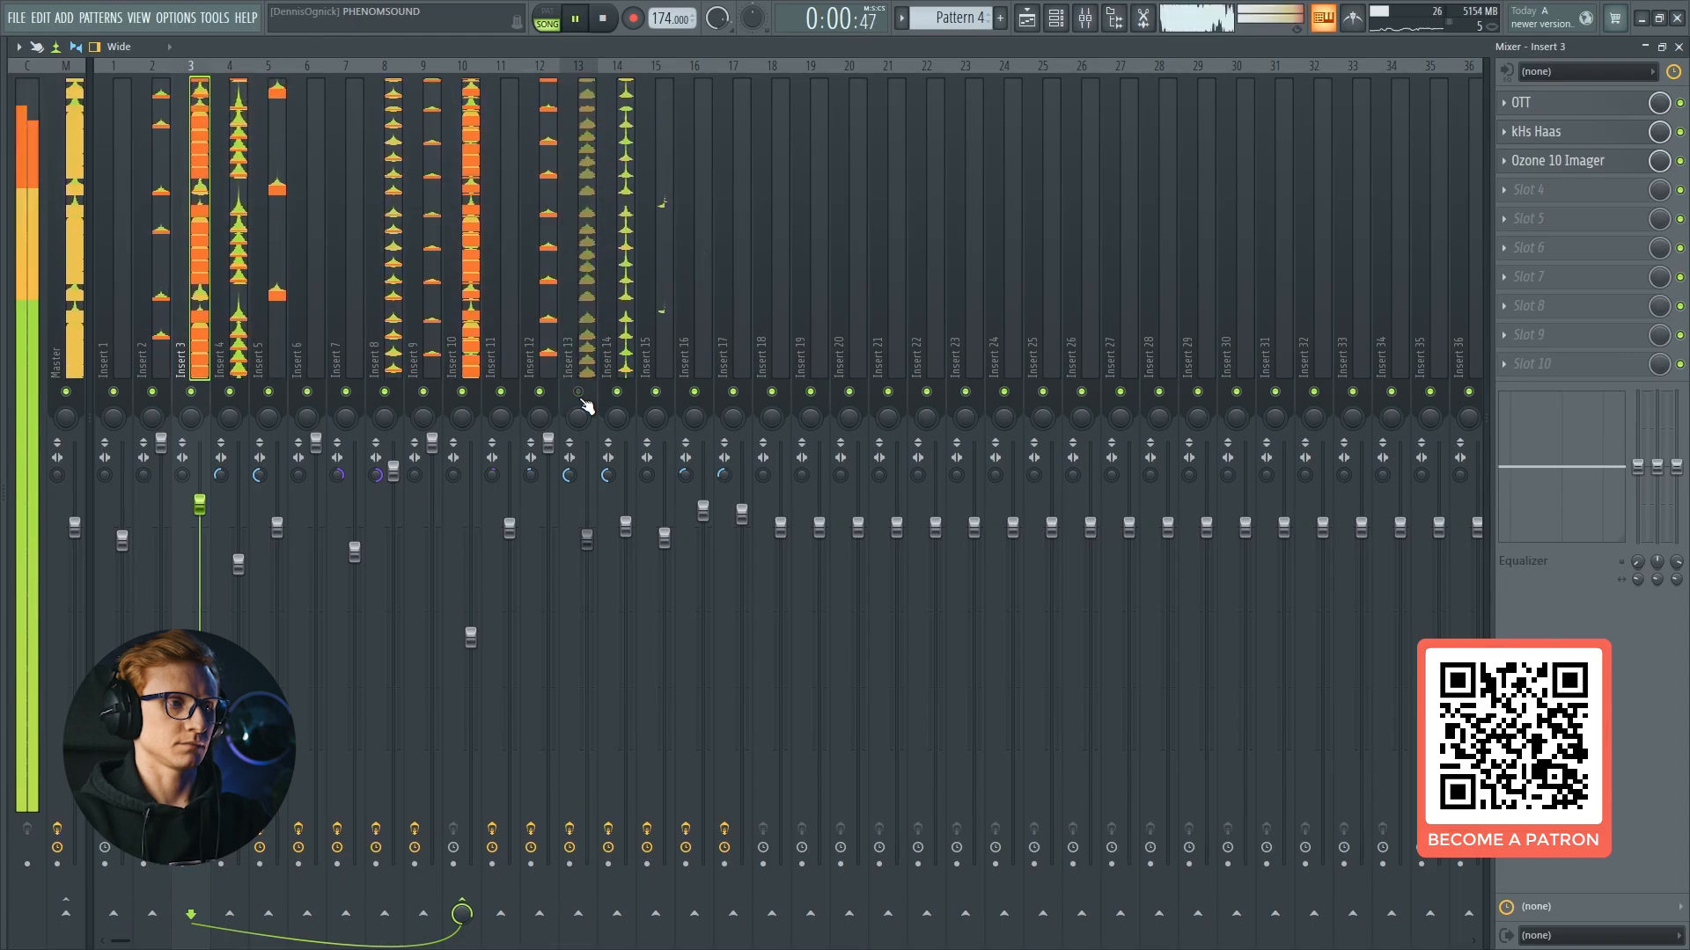
pyautogui.click(580, 392)
pyautogui.click(580, 392)
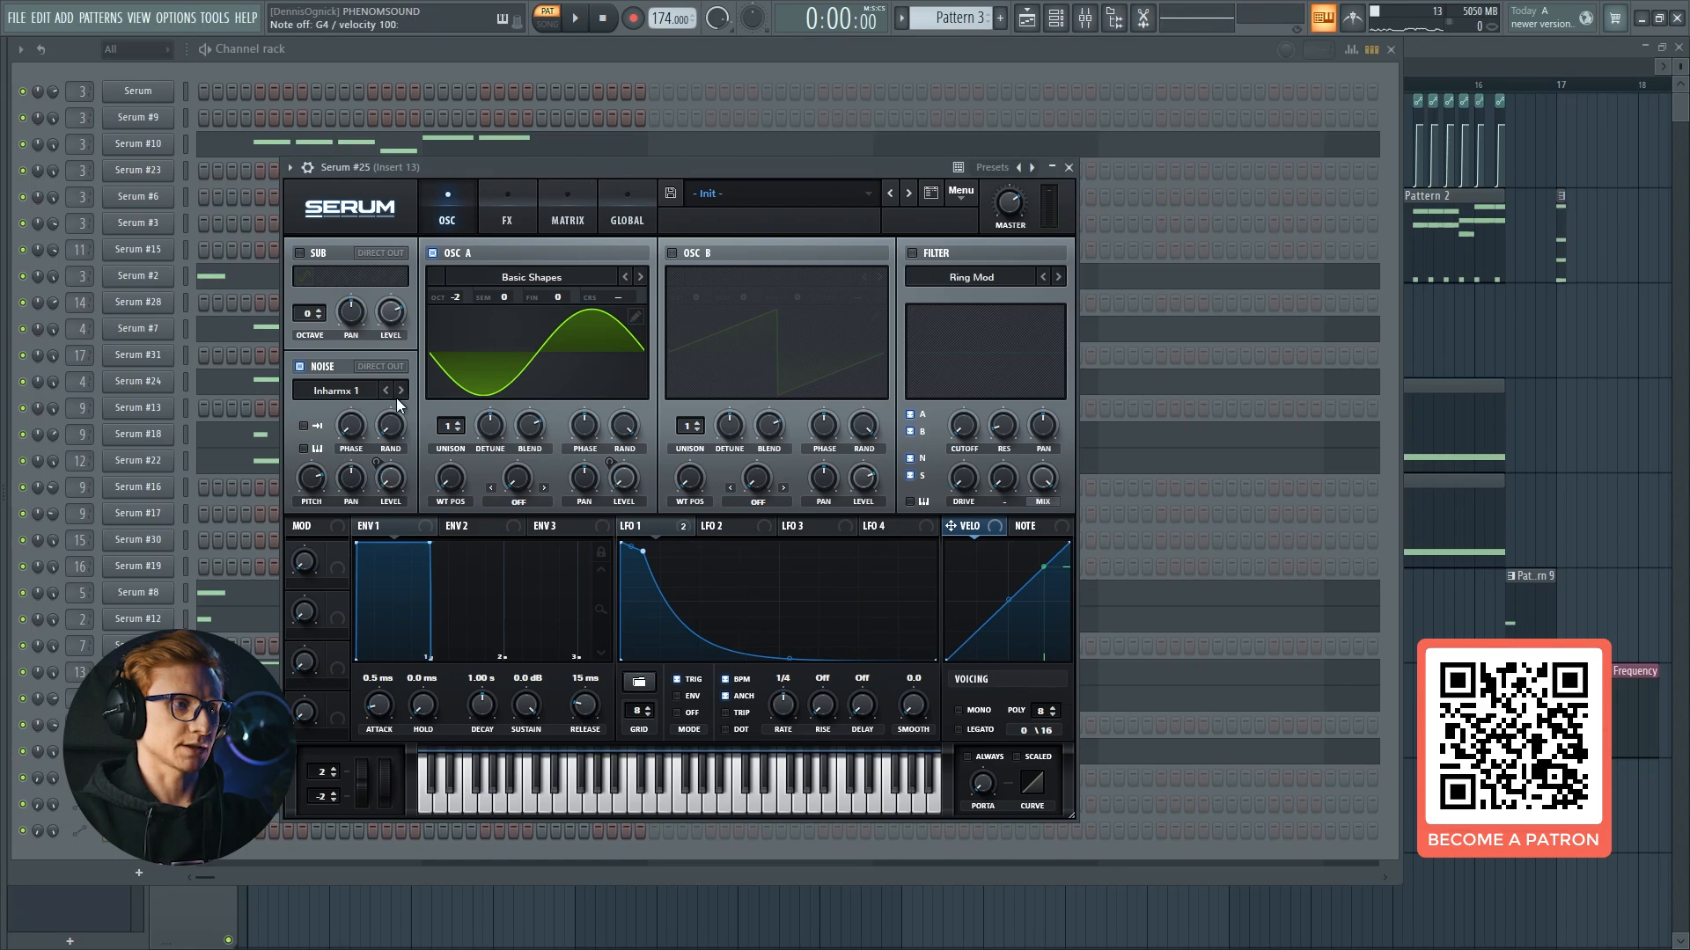
# Check Serum #25's effects, and on insert 13 re-enable and inspect kHs Haas and Erosion-TT-v0.3.
pyautogui.click(507, 212)
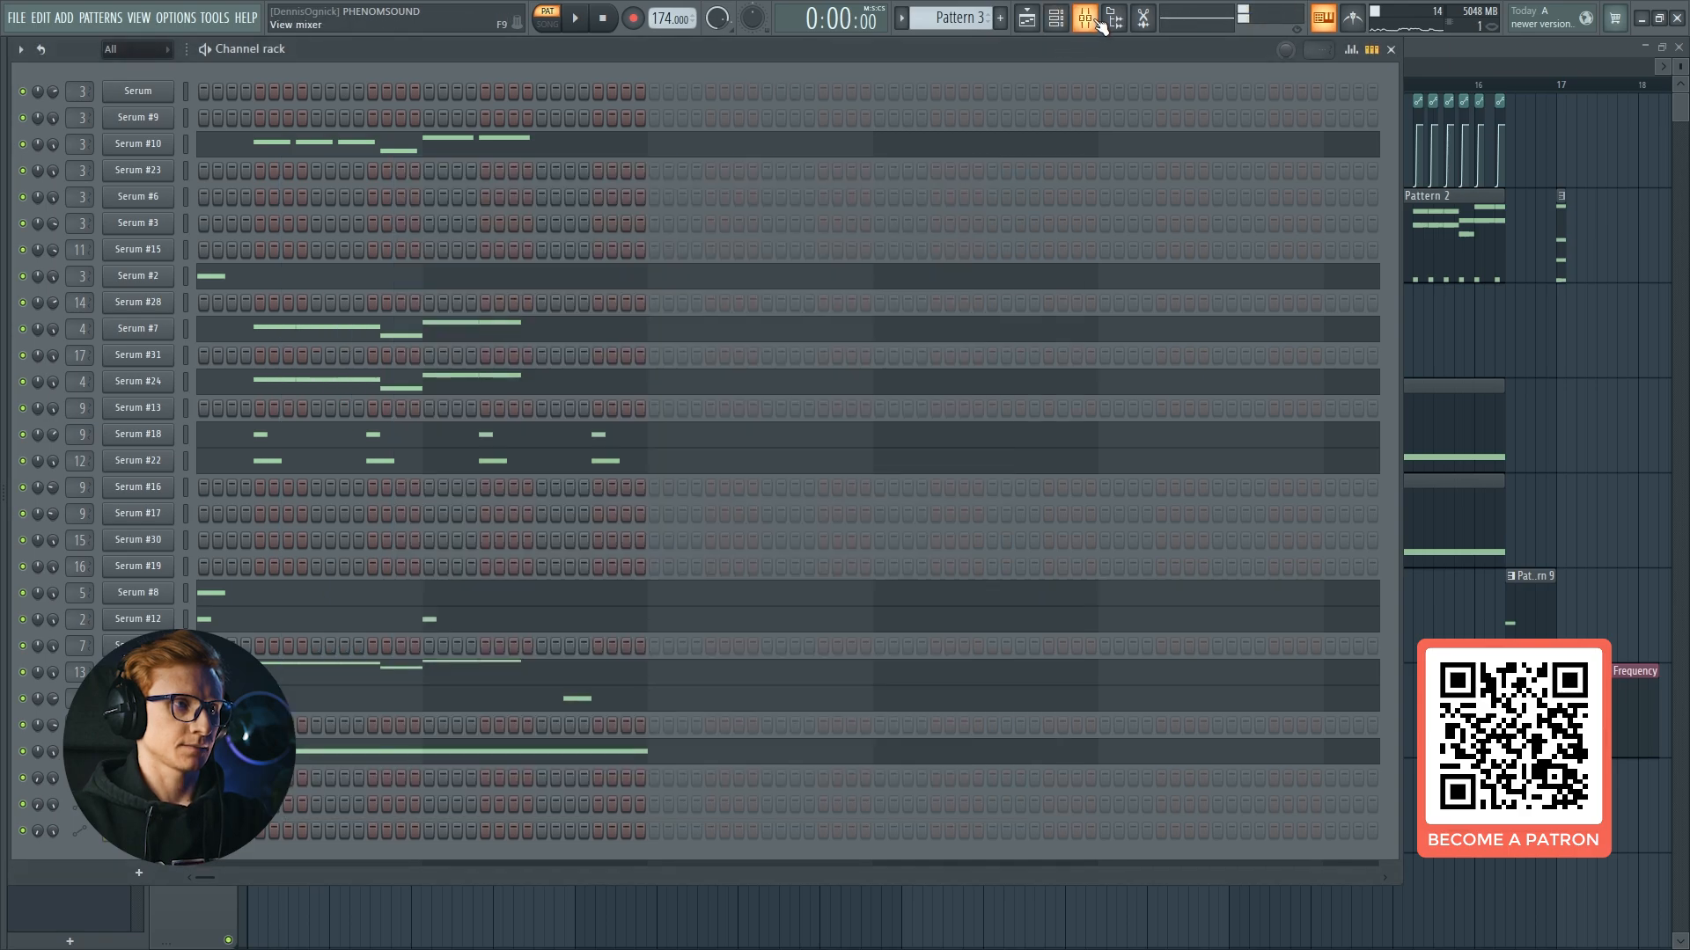
pyautogui.click(1095, 22)
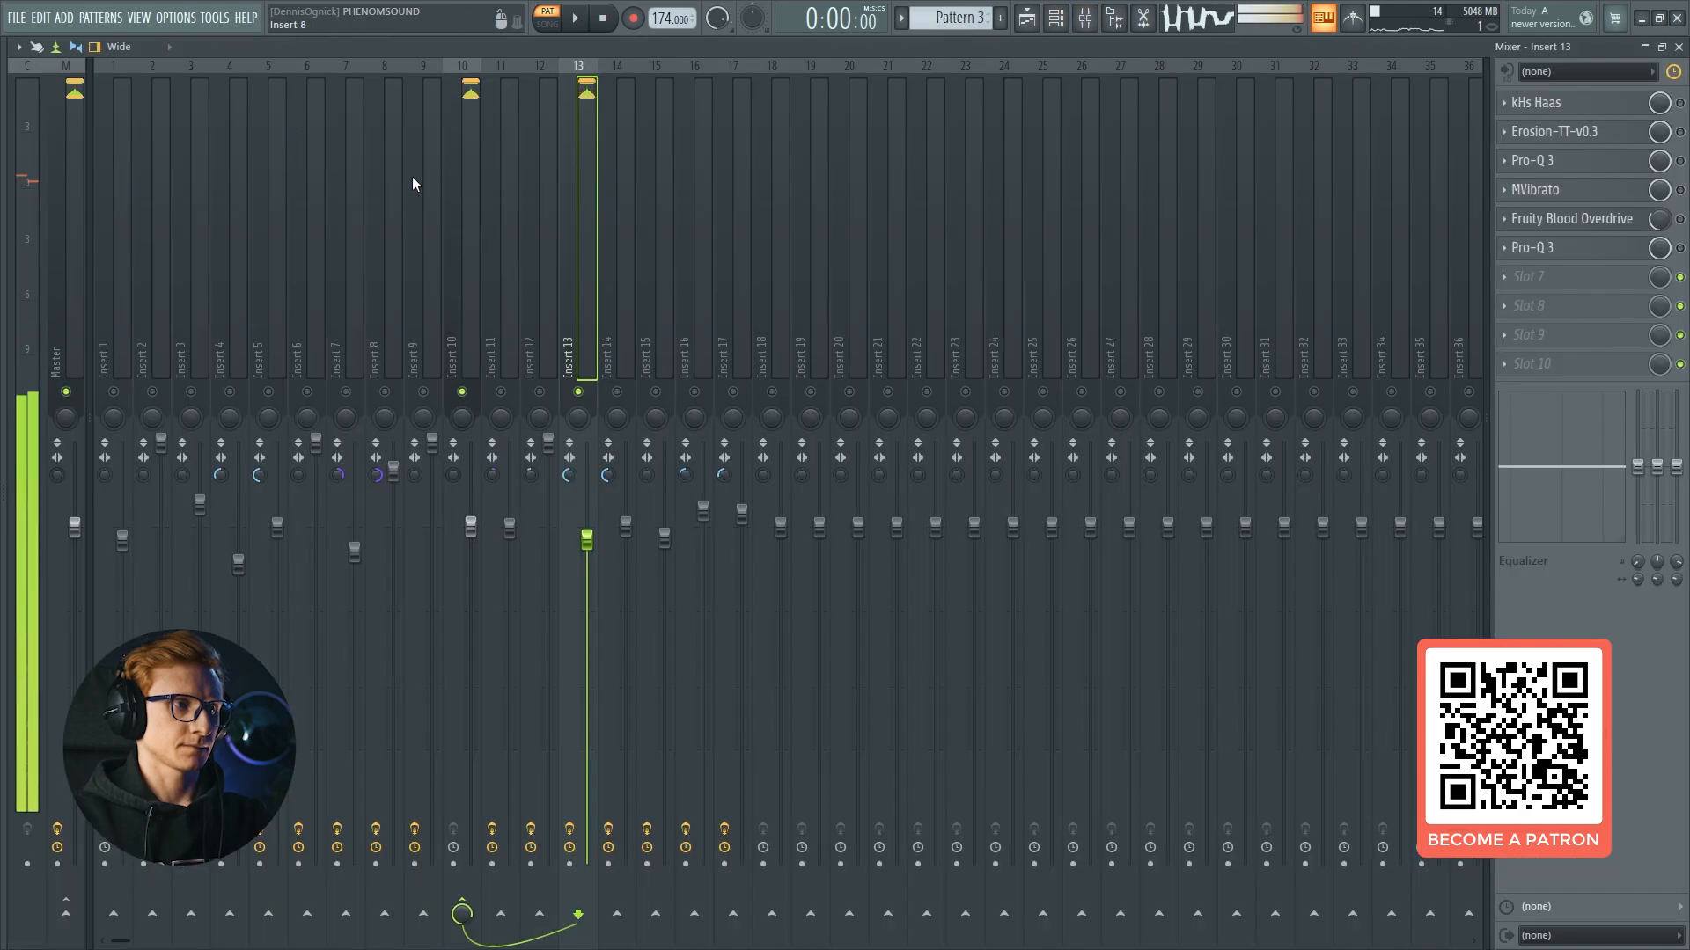
pyautogui.click(1618, 106)
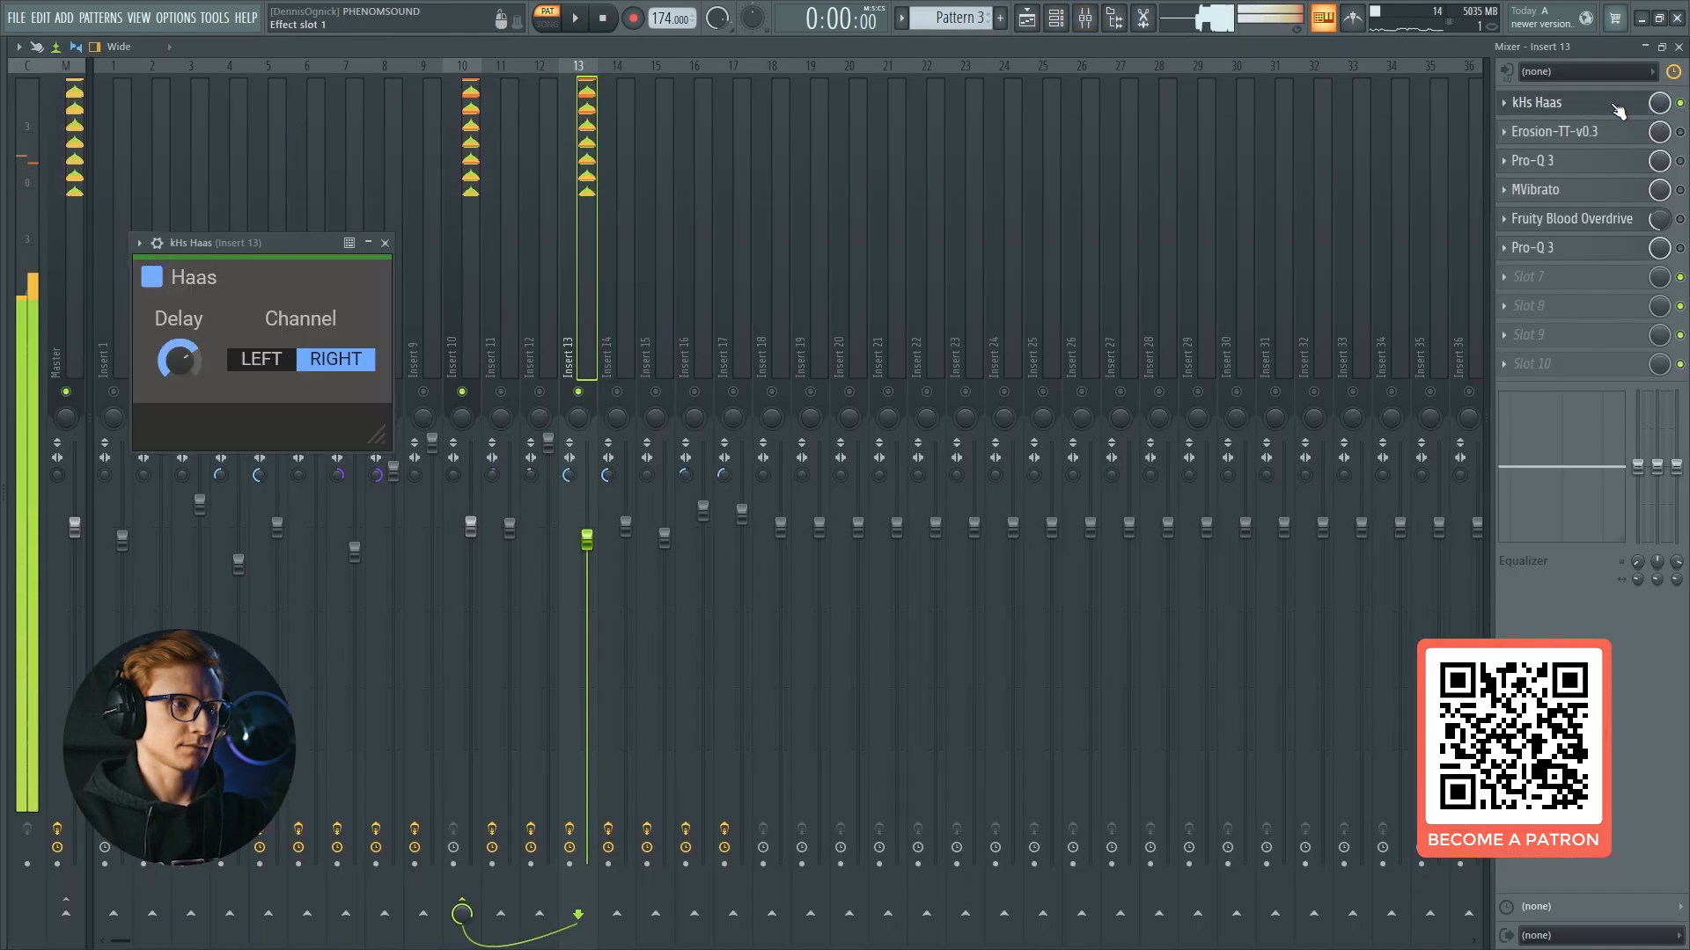
pyautogui.click(1618, 105)
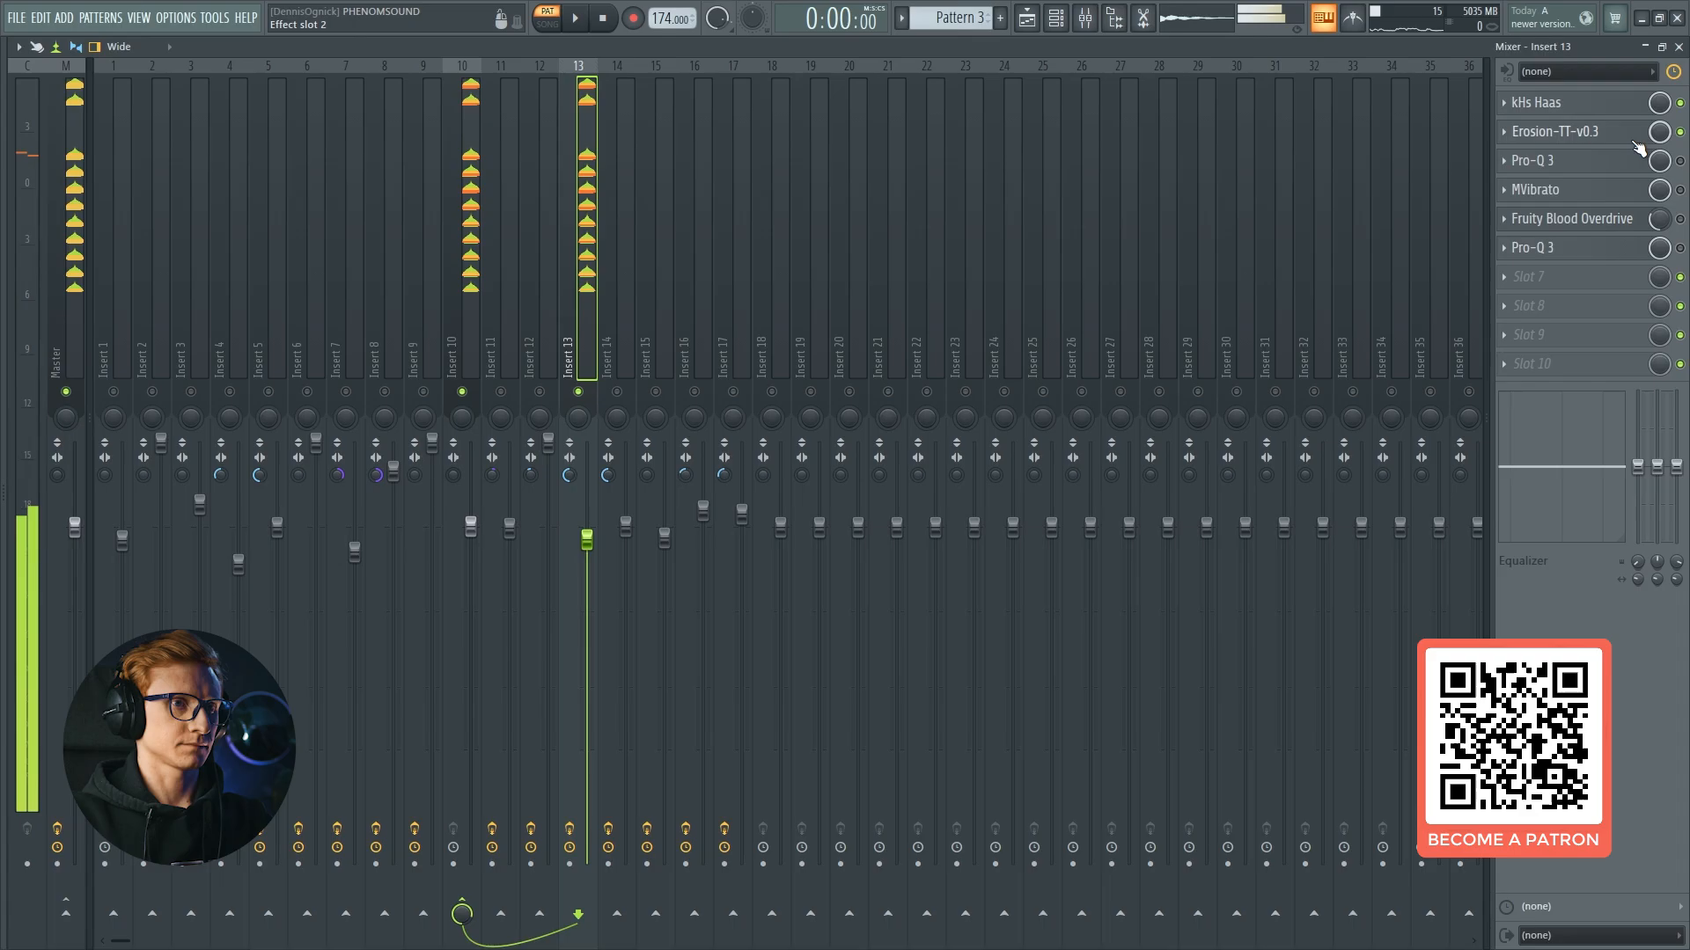
pyautogui.click(1619, 136)
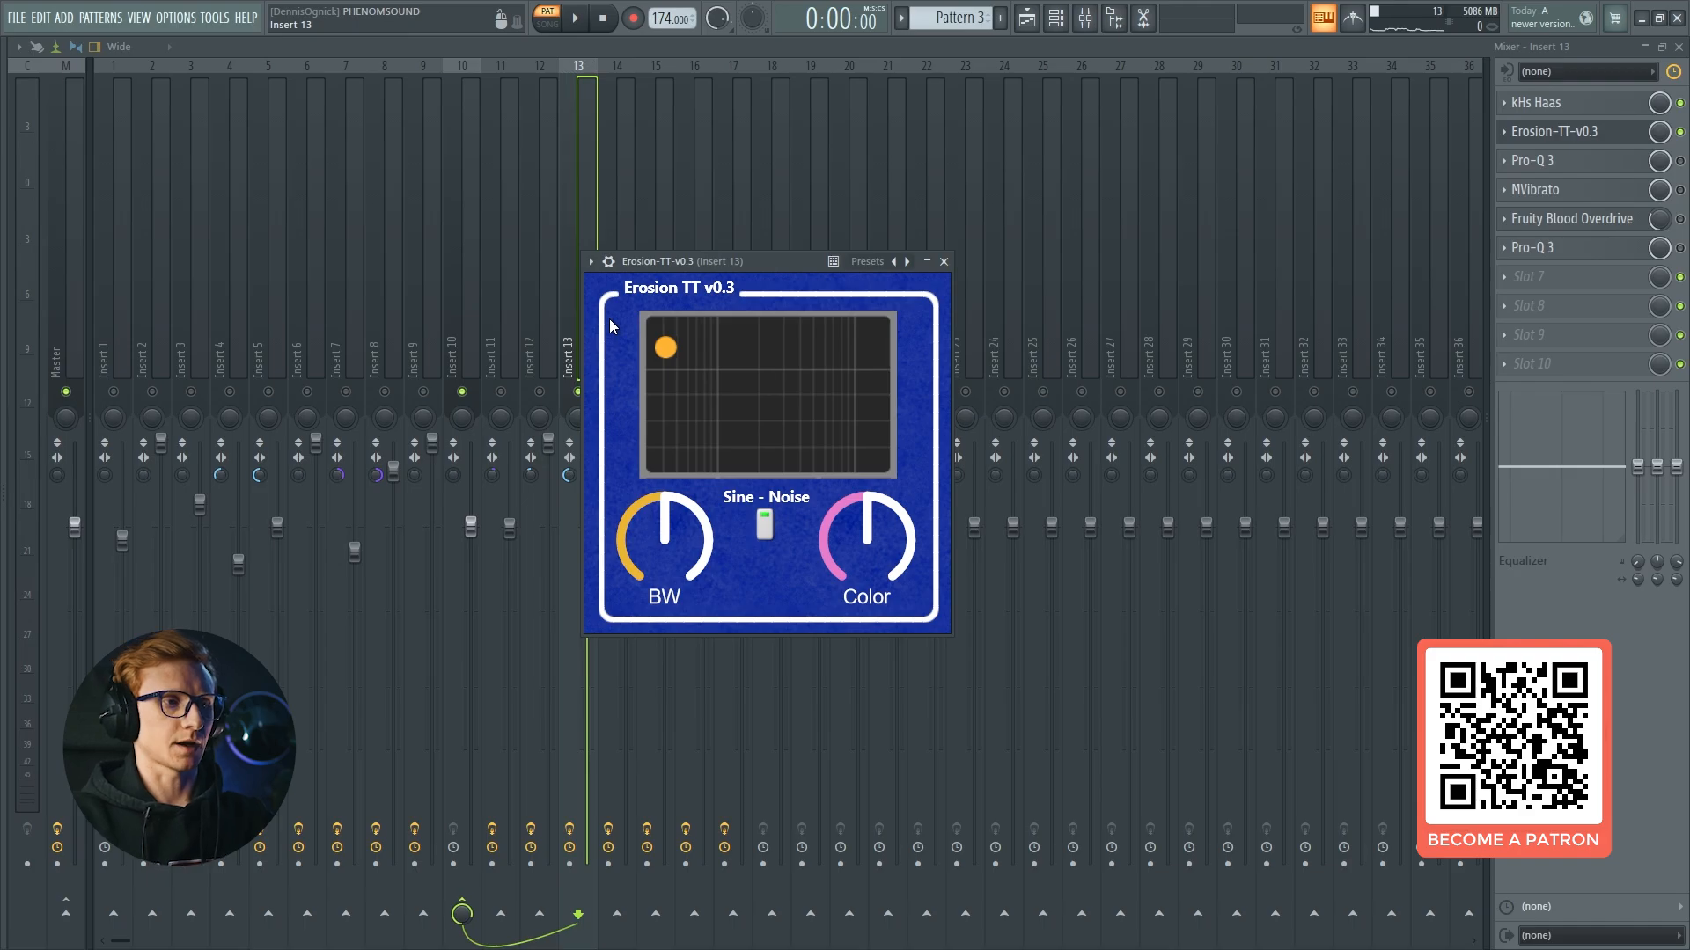
pyautogui.click(1601, 137)
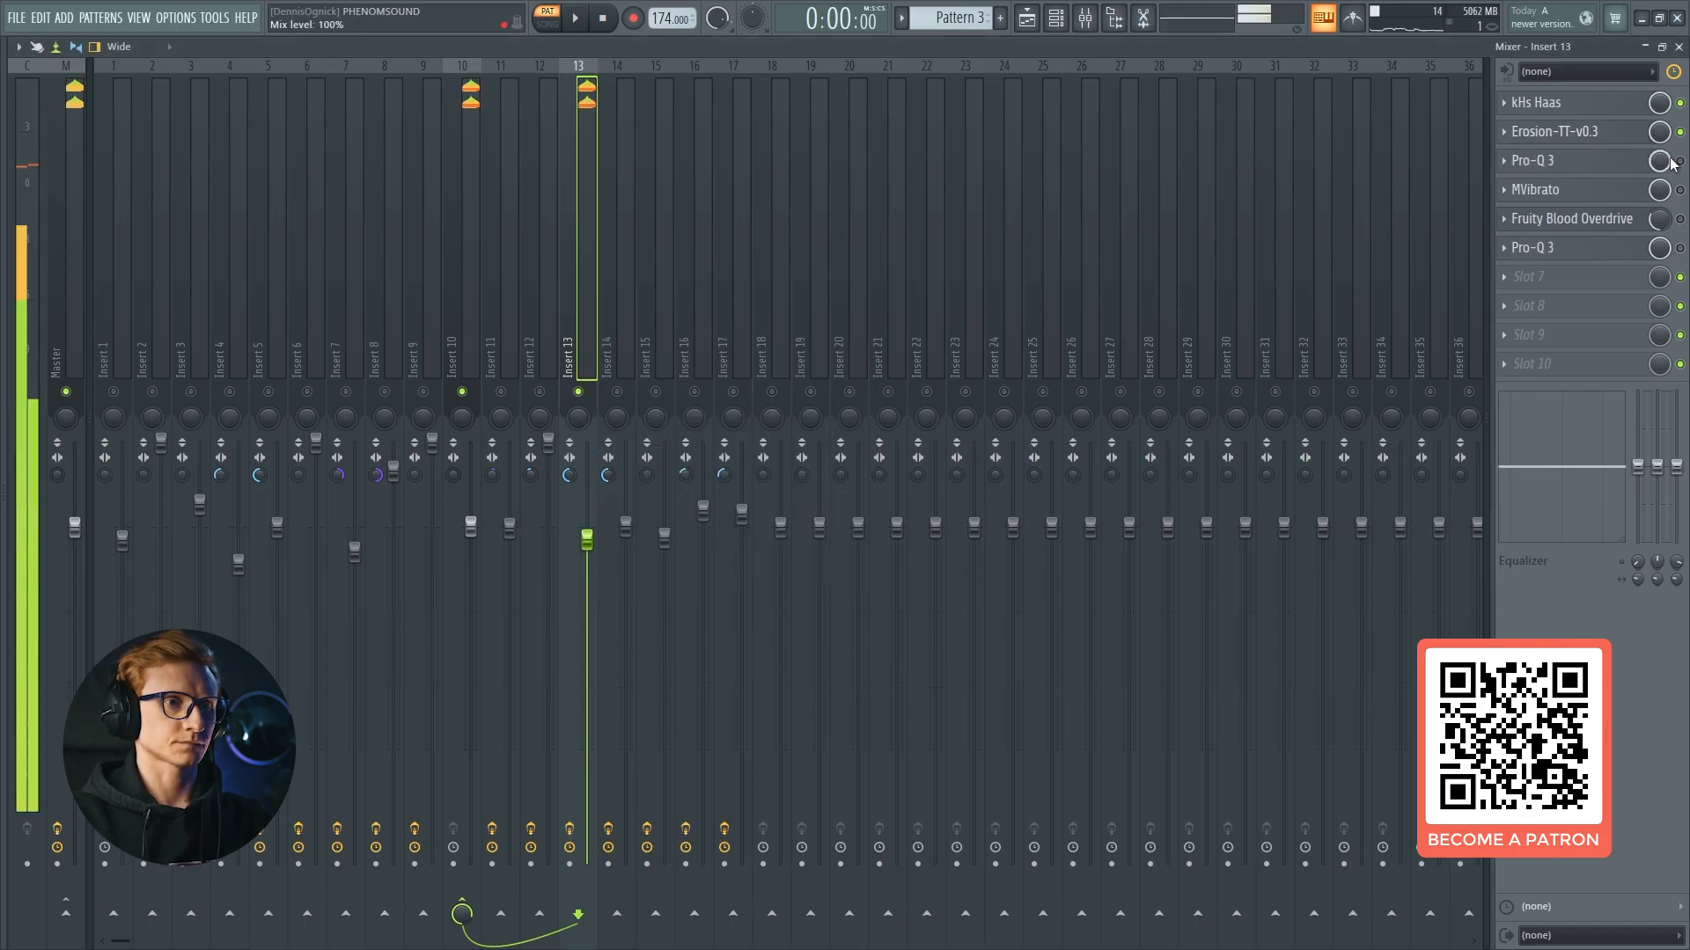
# Re-enable the first Pro-Q 3 and MVibrato on insert 13 and inspect their settings.
pyautogui.click(1645, 162)
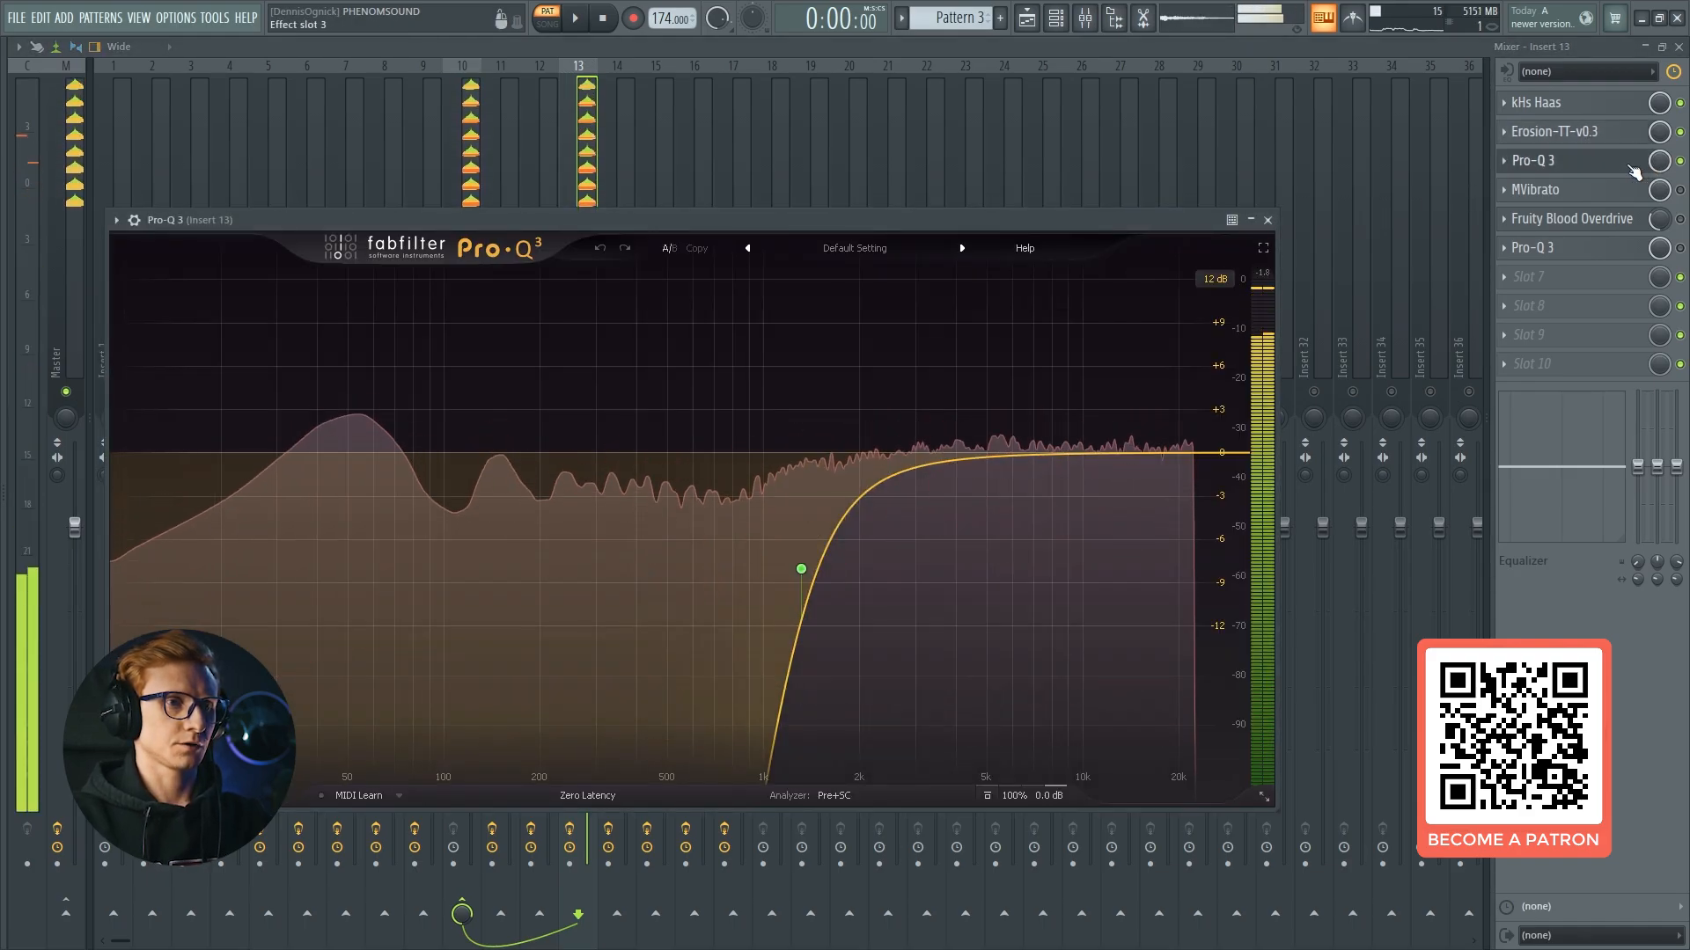
pyautogui.click(1646, 162)
pyautogui.click(1642, 190)
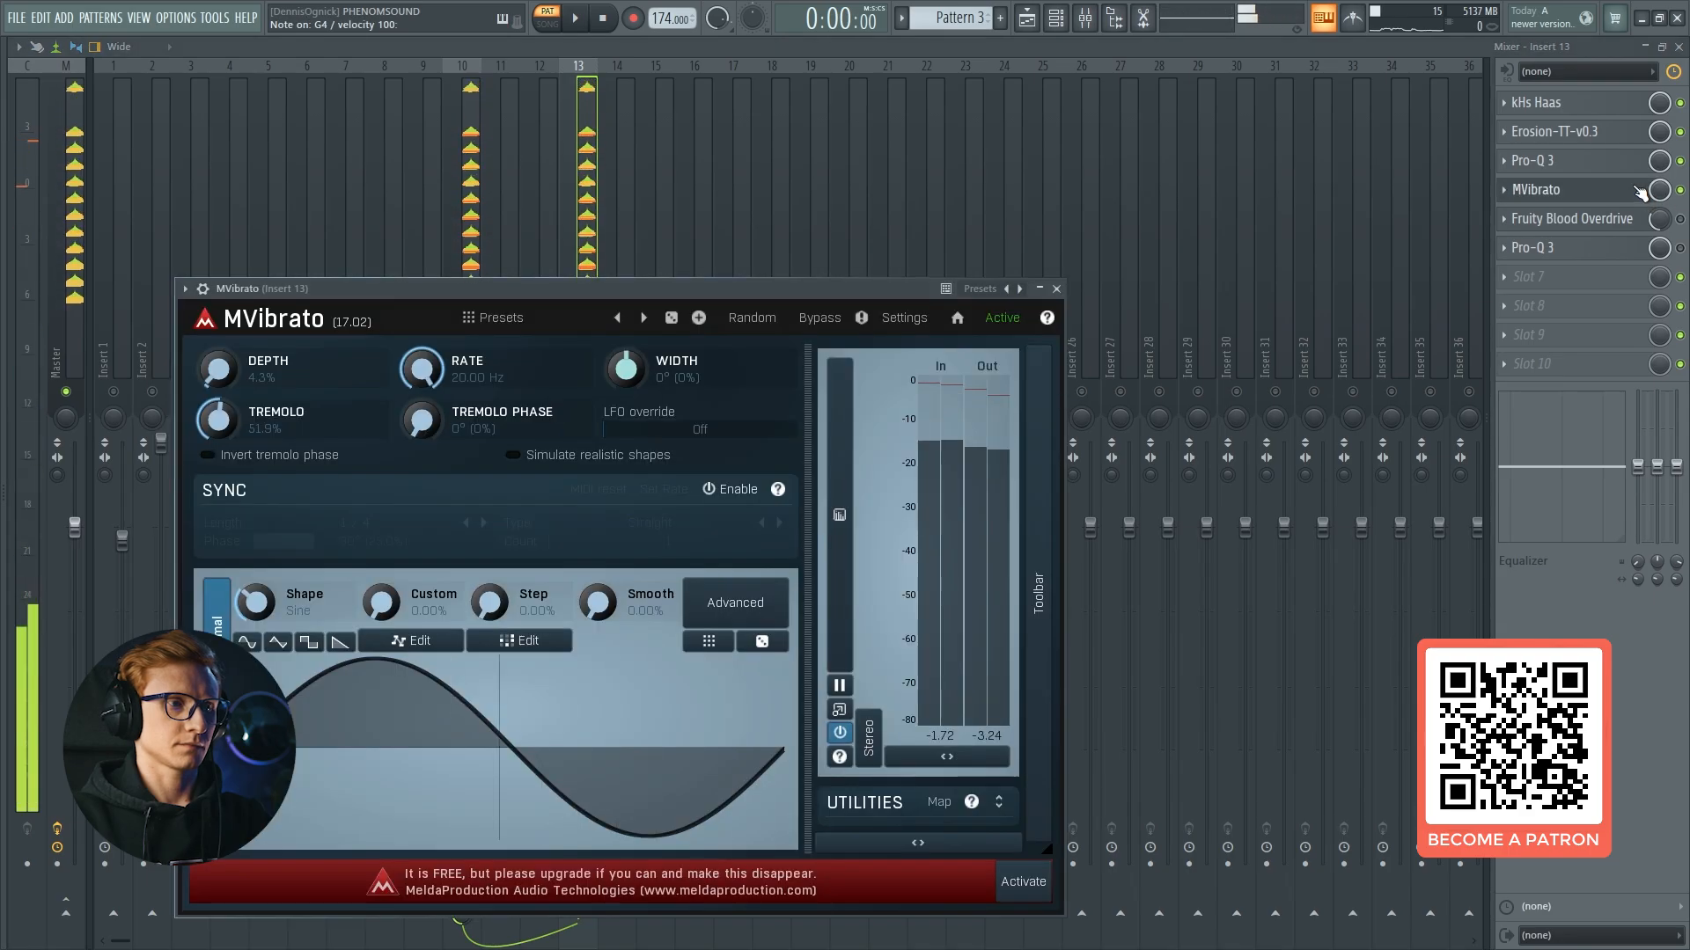
pyautogui.click(1642, 190)
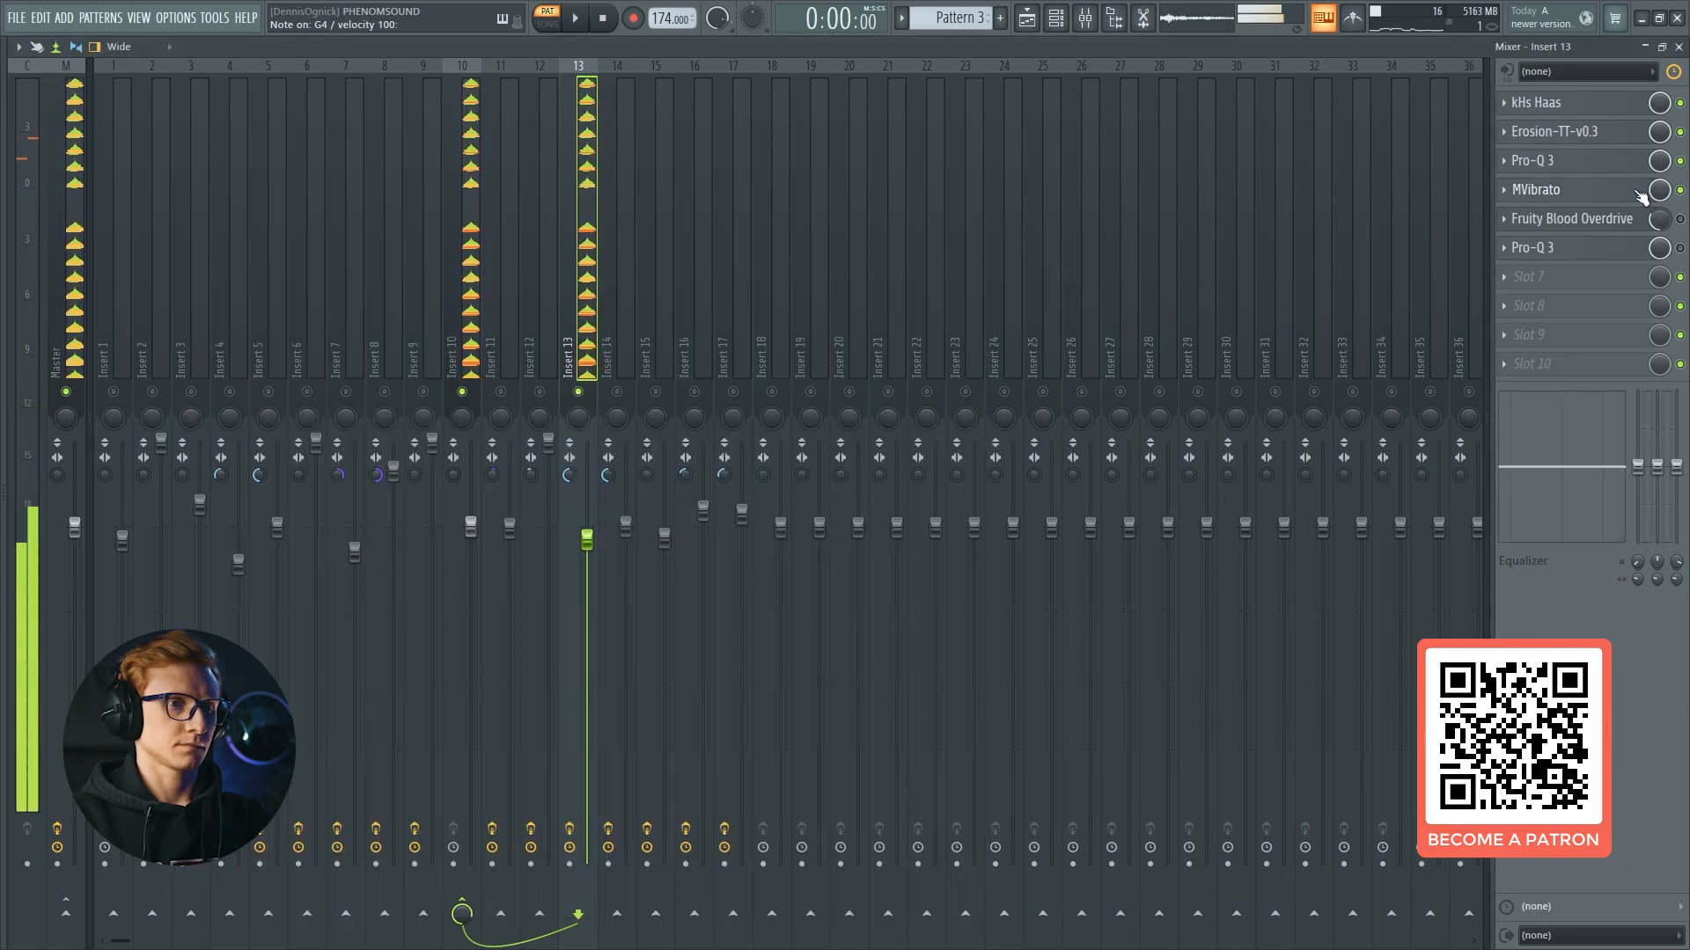
pyautogui.click(1644, 191)
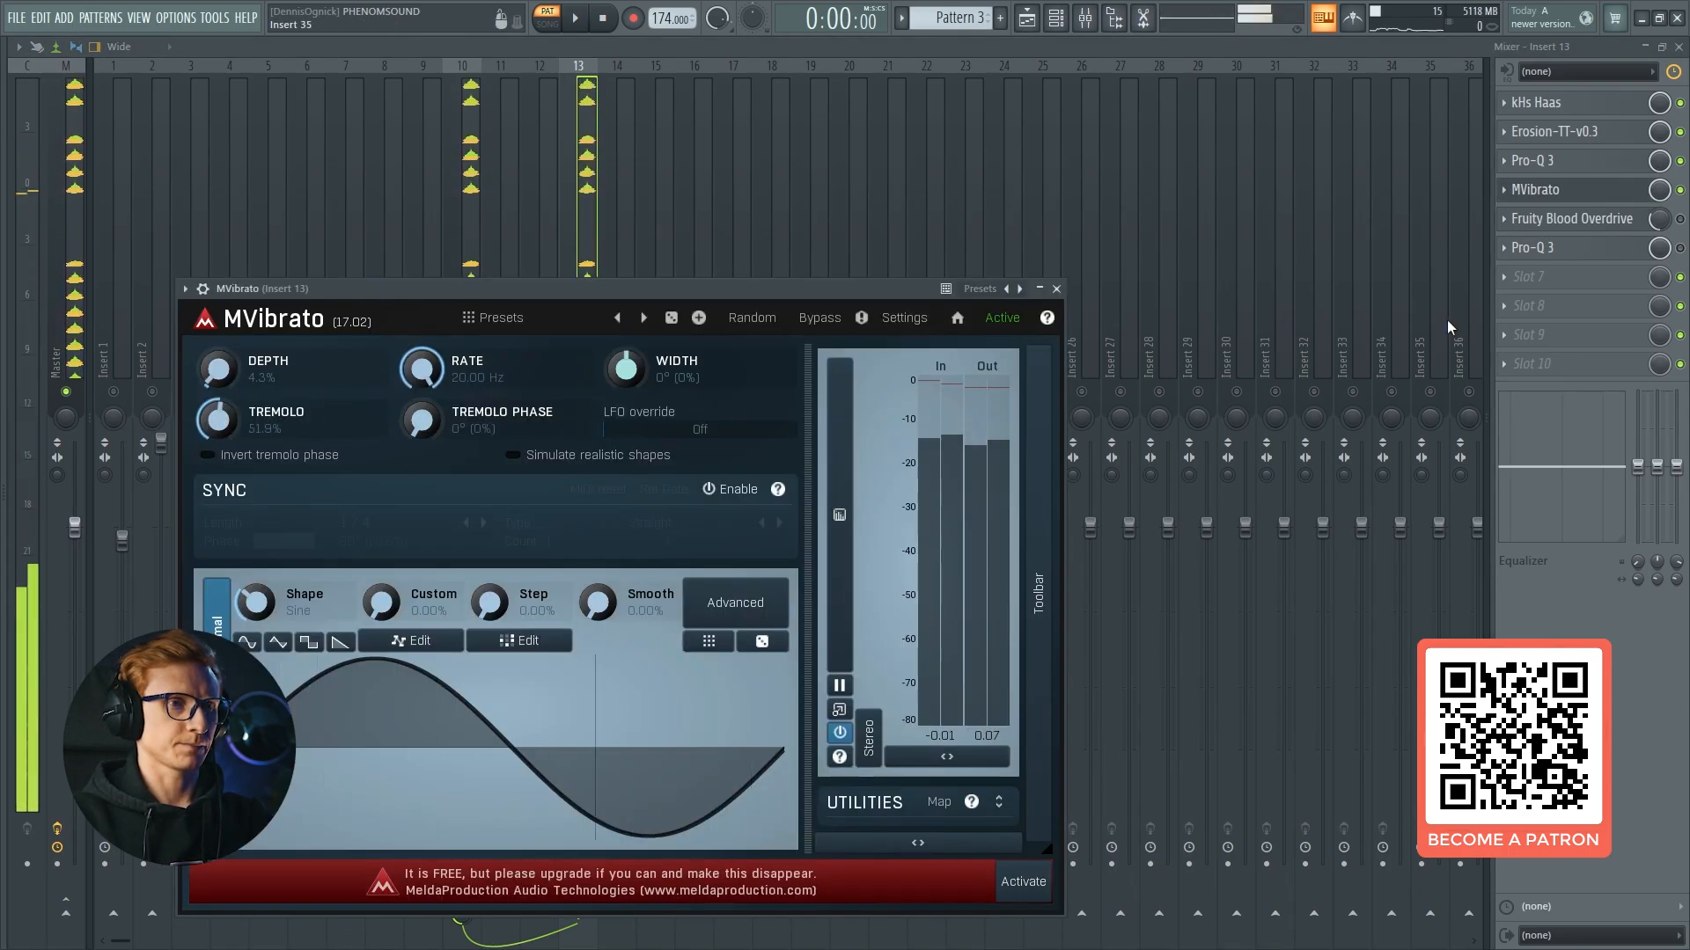
pyautogui.click(1599, 200)
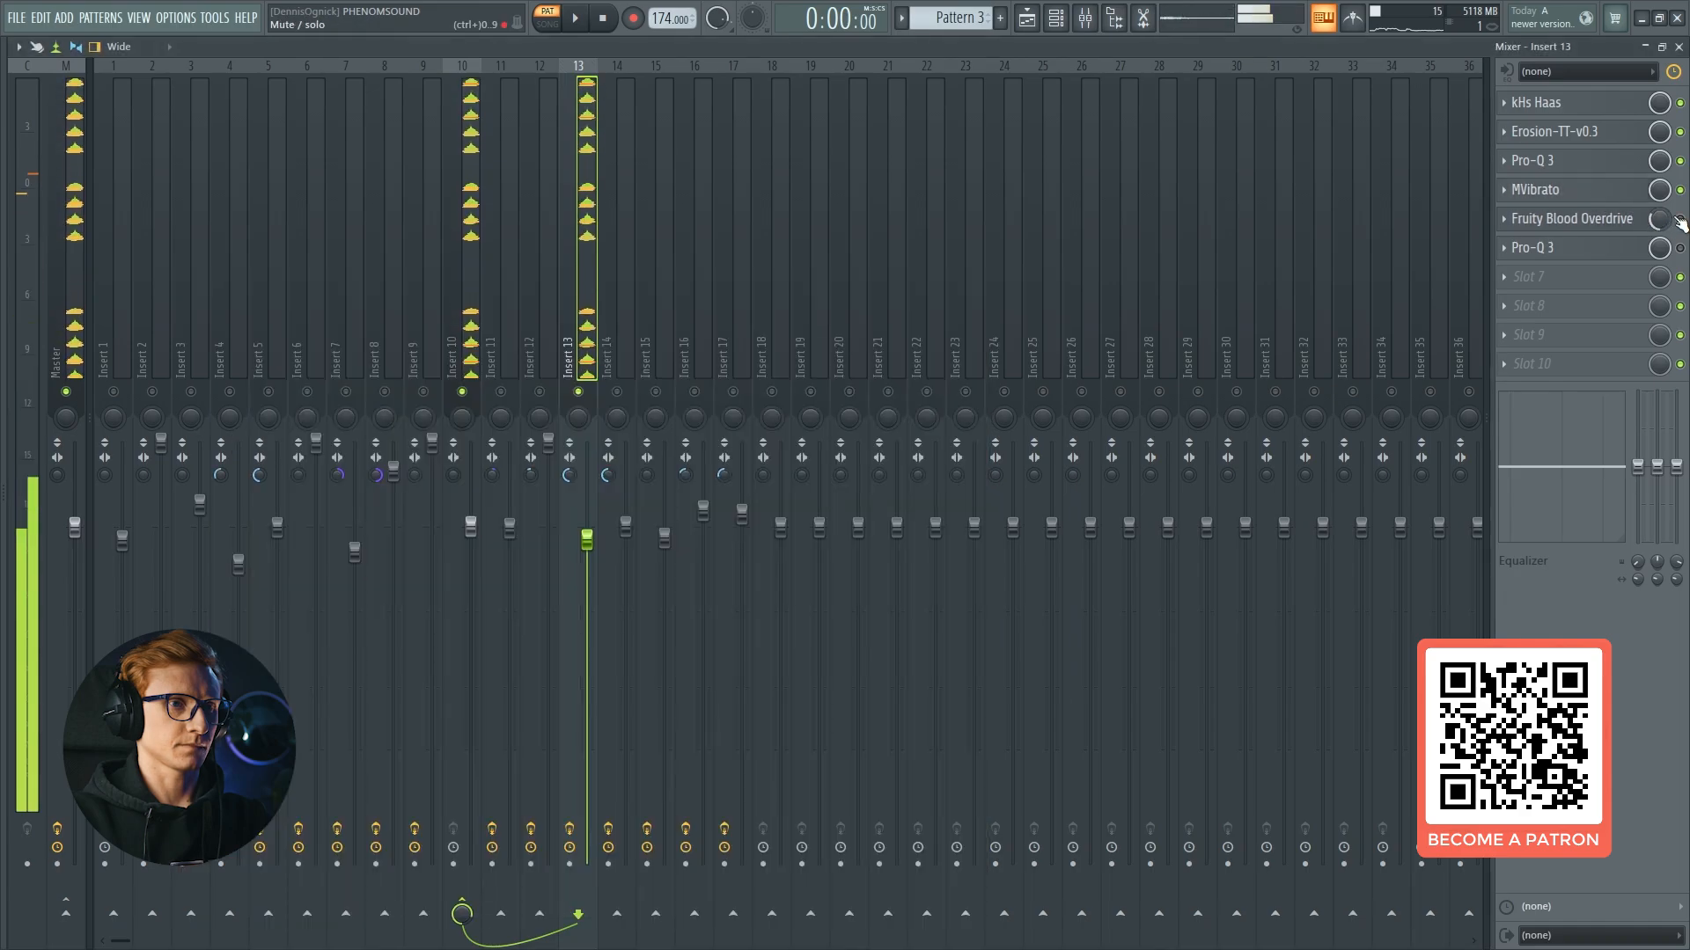
# Re-enable and inspect Fruity Blood Overdrive and the last Pro-Q 3 on insert 13, and play it together with insert 3.
pyautogui.click(1624, 220)
pyautogui.click(1621, 227)
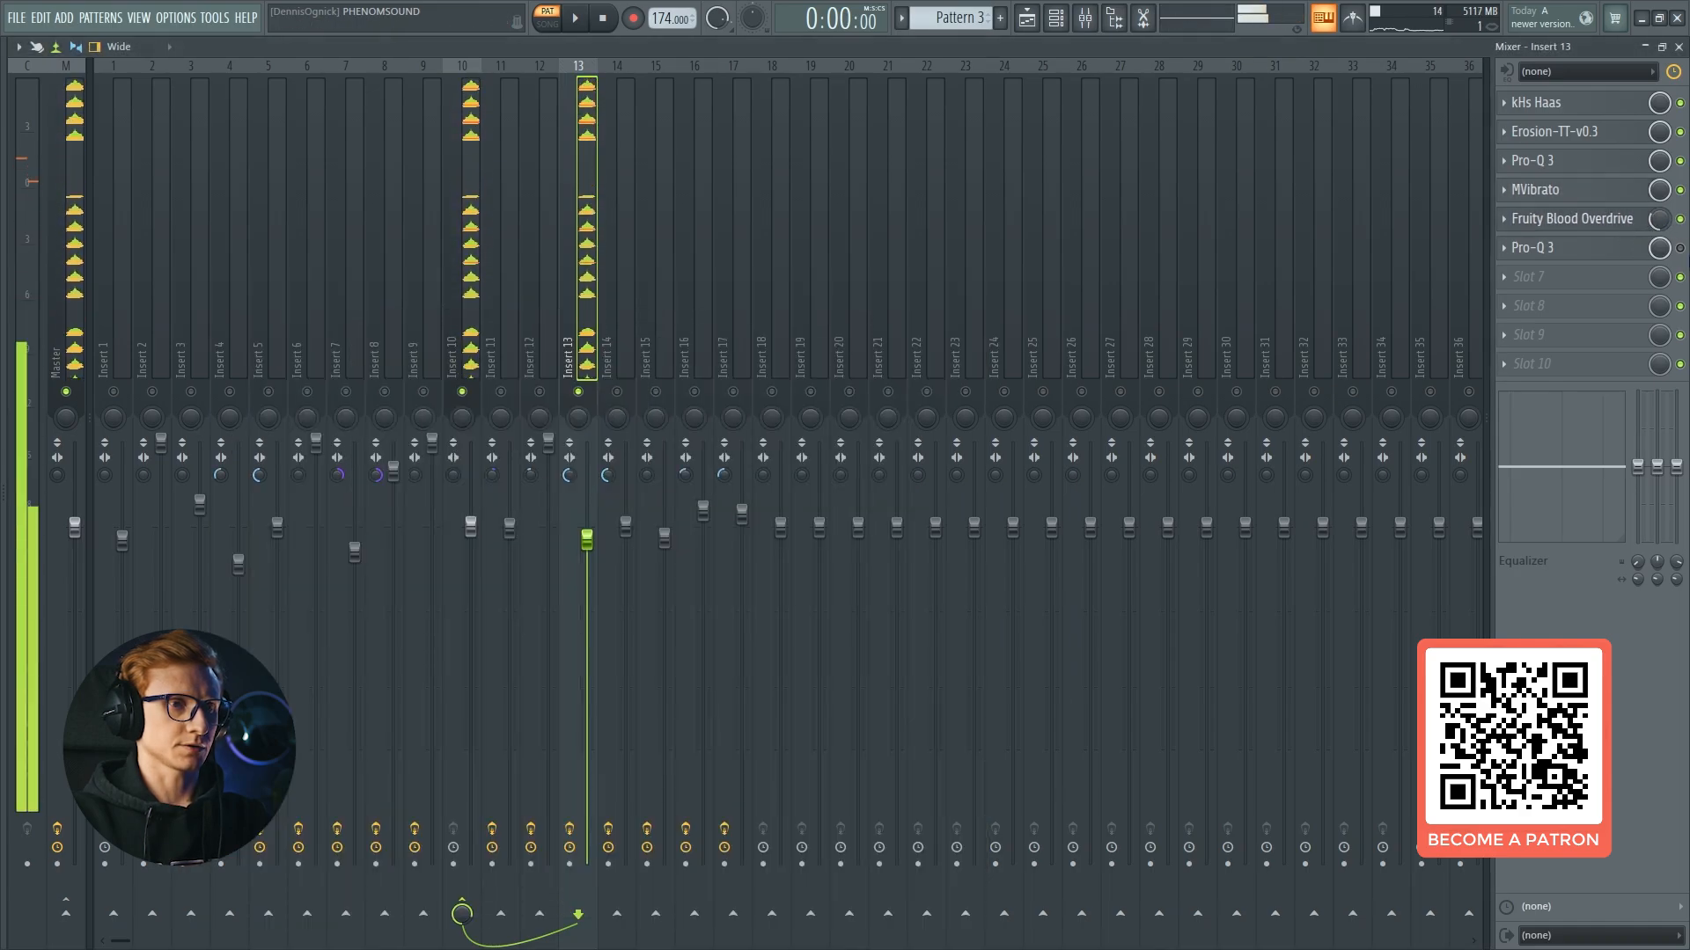
pyautogui.click(1622, 248)
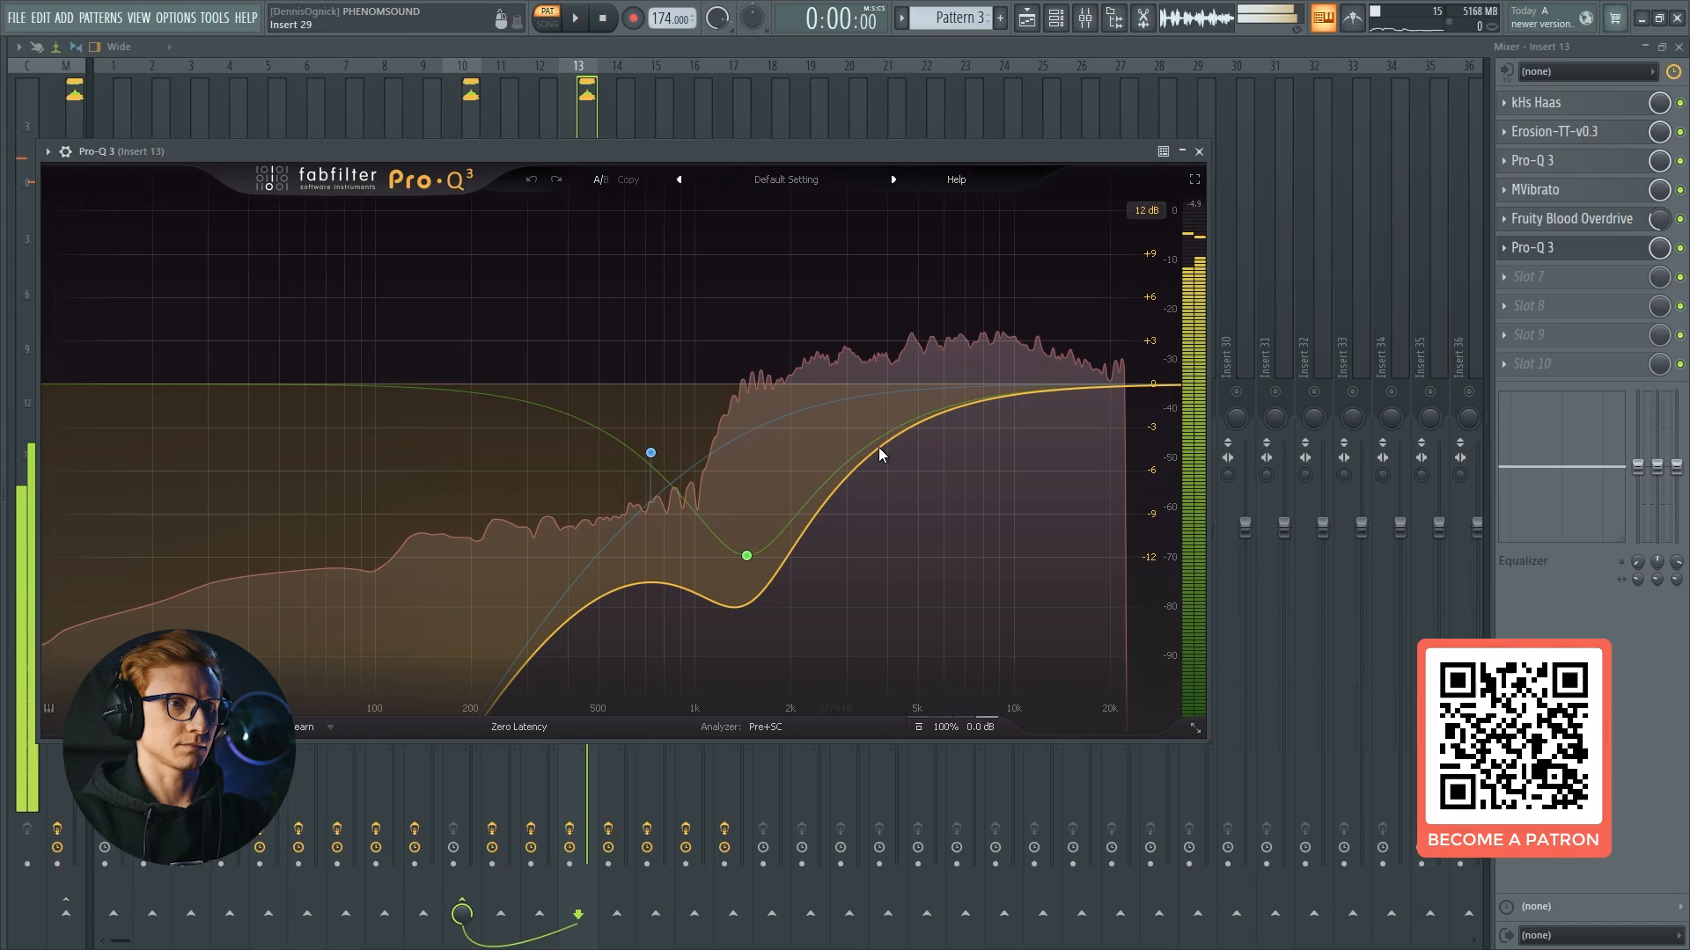
pyautogui.click(1612, 254)
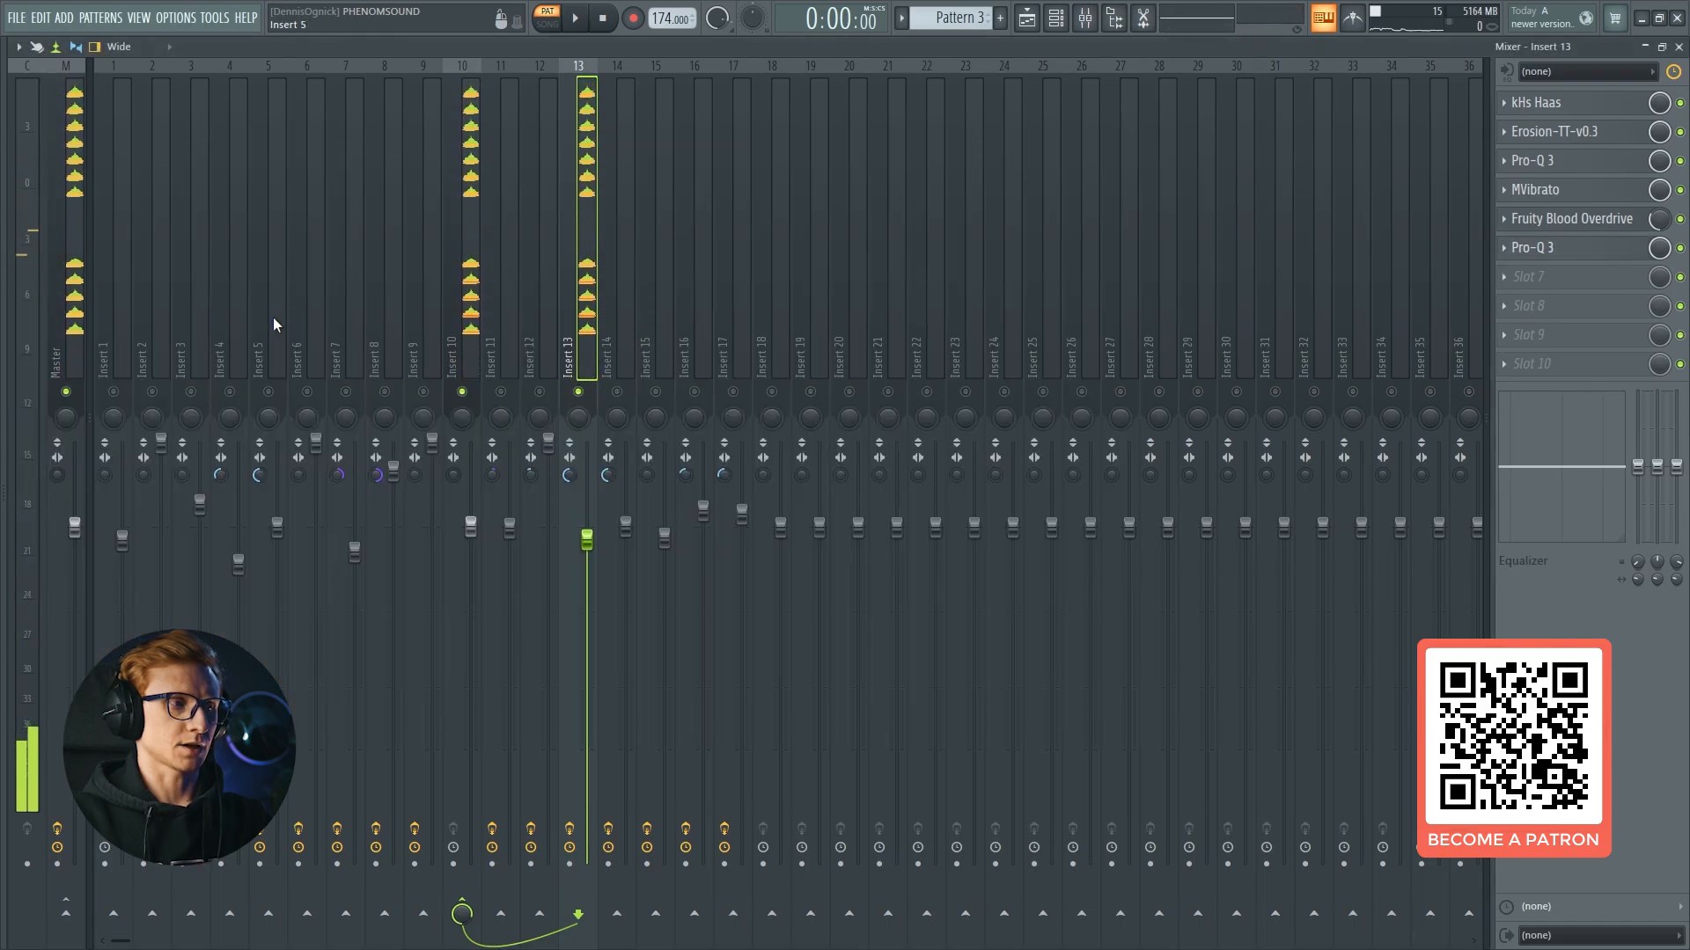
pyautogui.press('space')
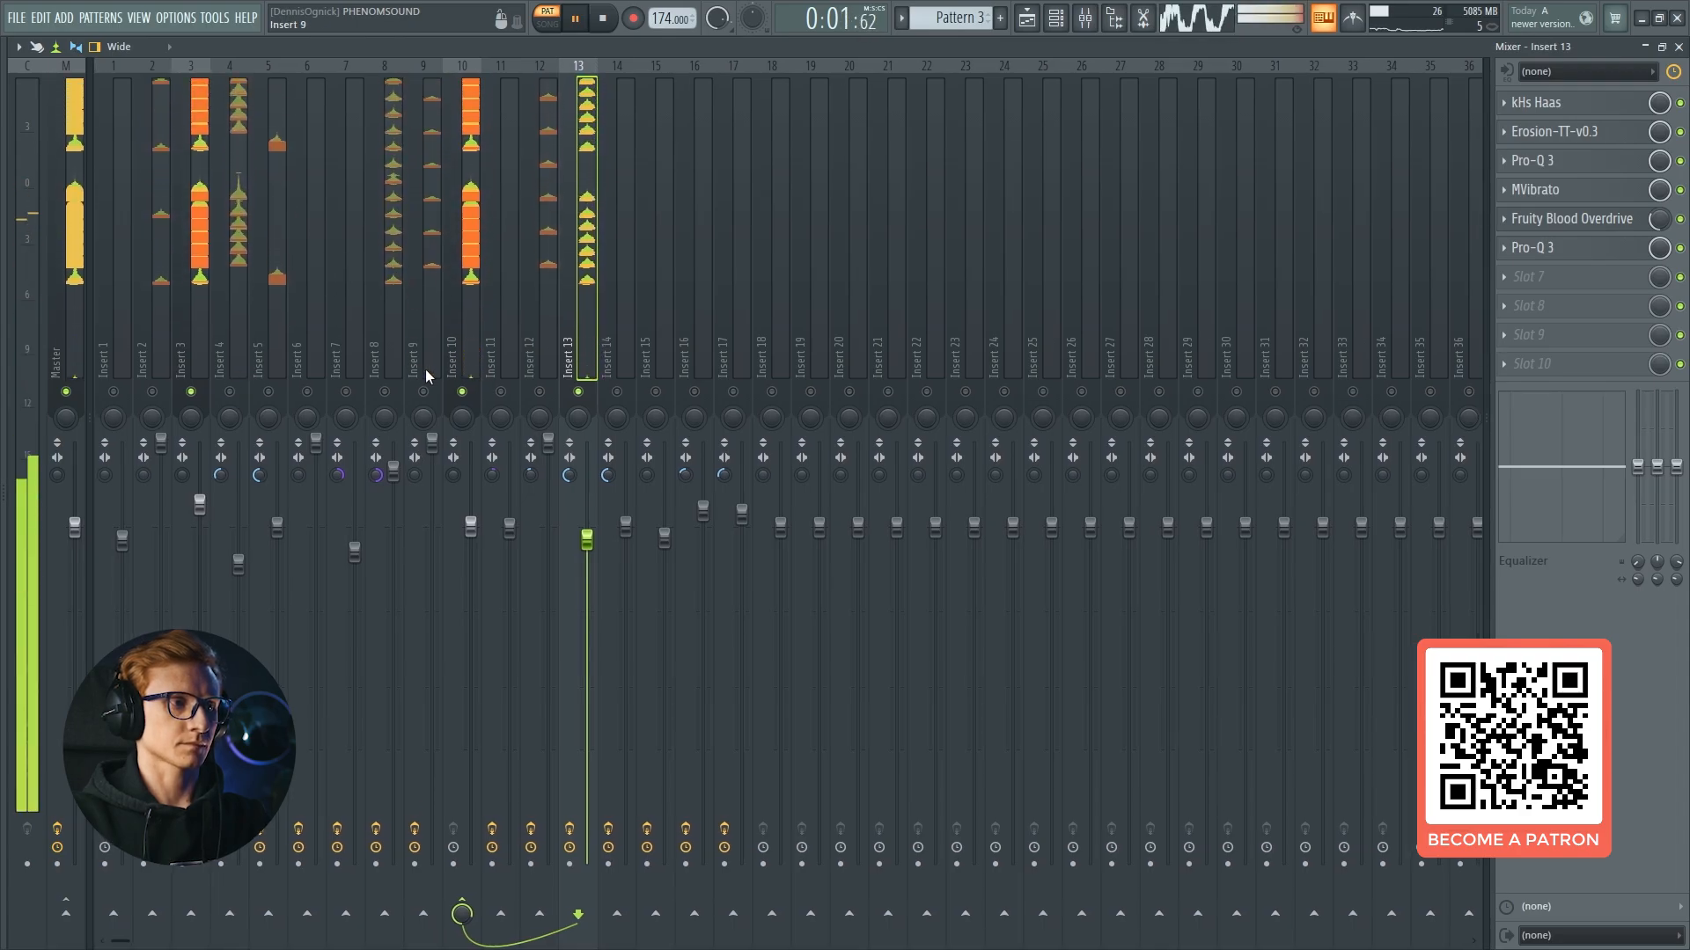
pyautogui.press('space')
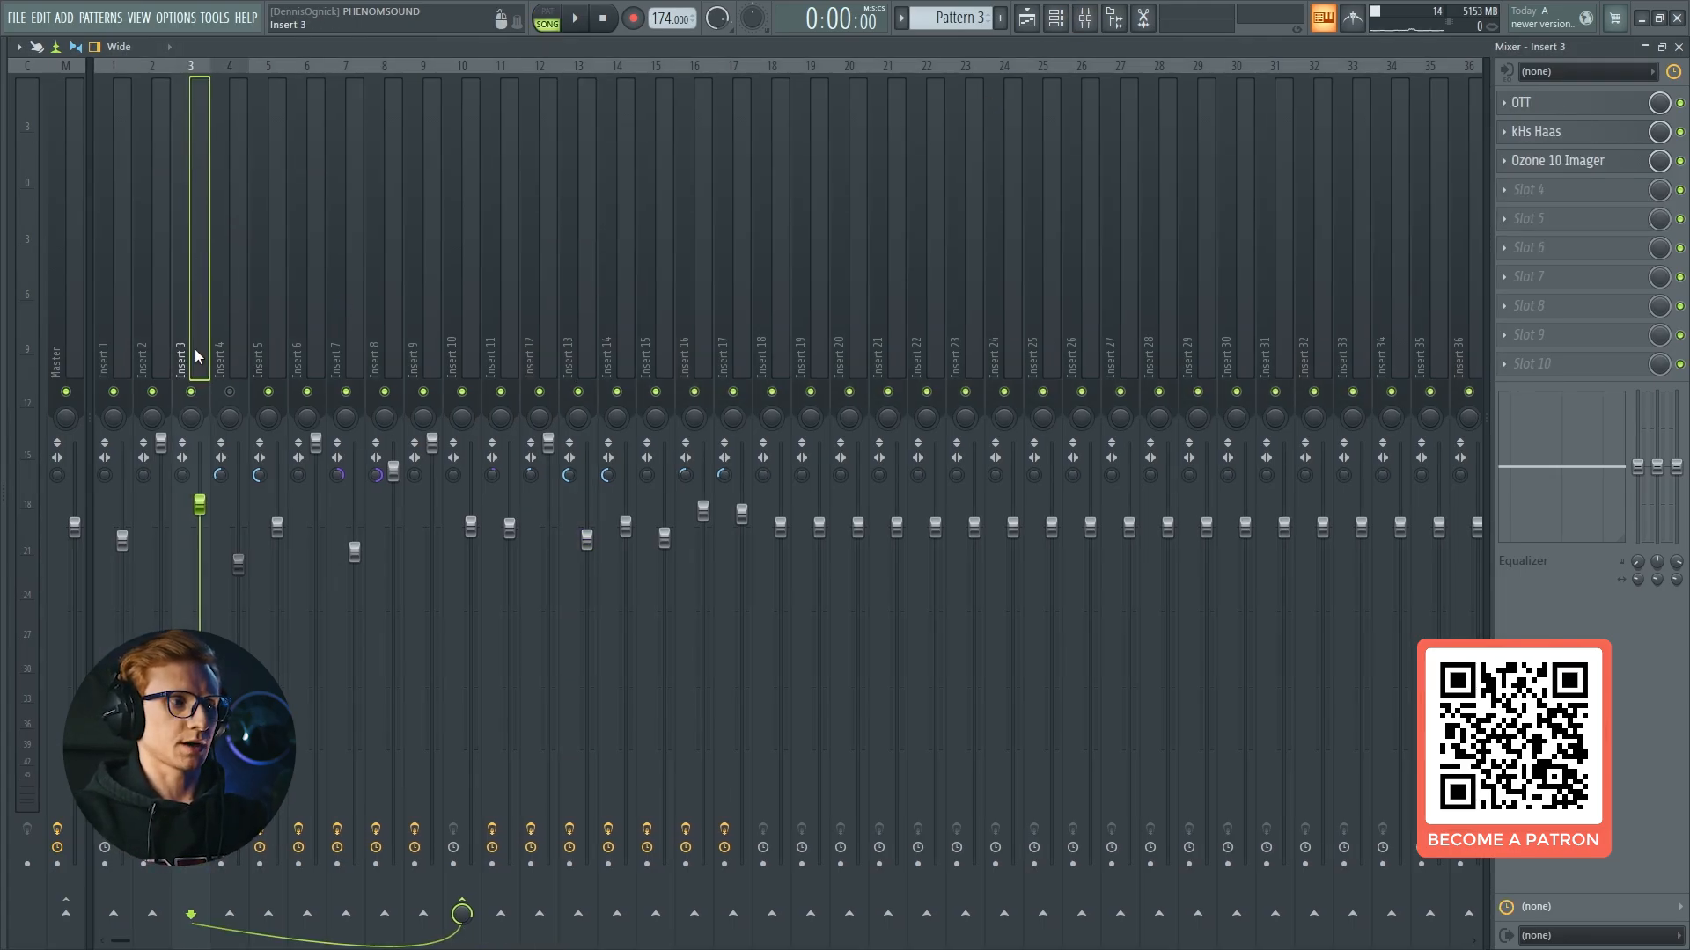
# Solo insert 3 and play the song, toggling insert 13 during playback to compare the layers.
pyautogui.rightClick(194, 378)
pyautogui.rightClick(194, 394)
pyautogui.press('space')
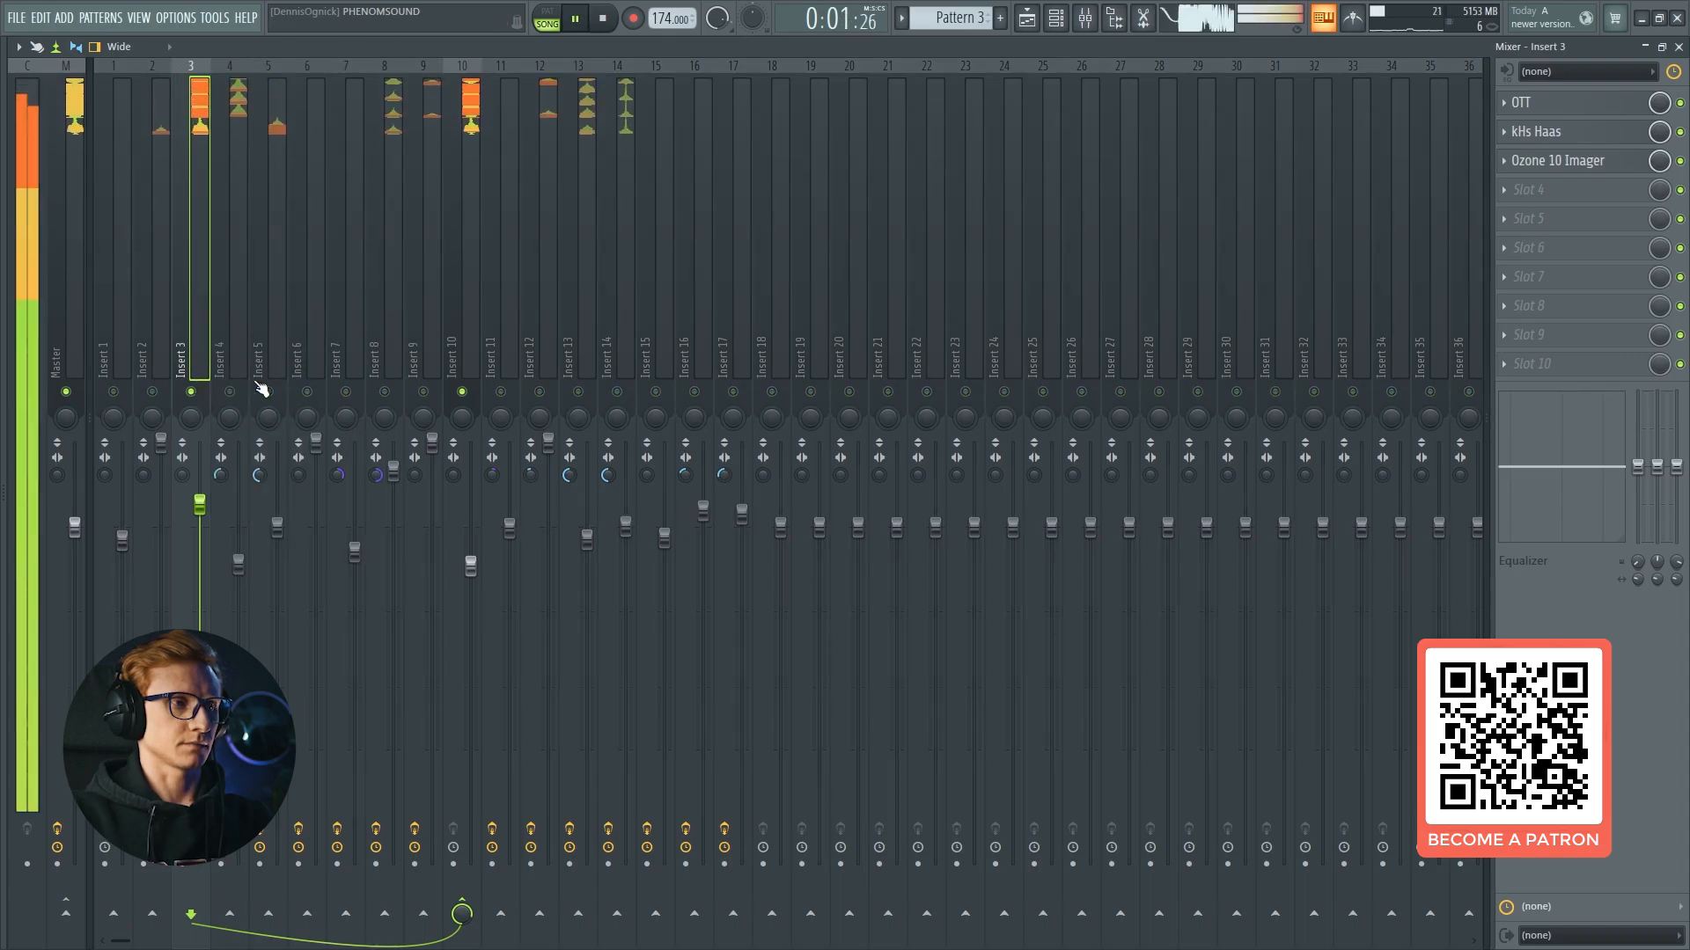
pyautogui.click(577, 393)
pyautogui.press('space')
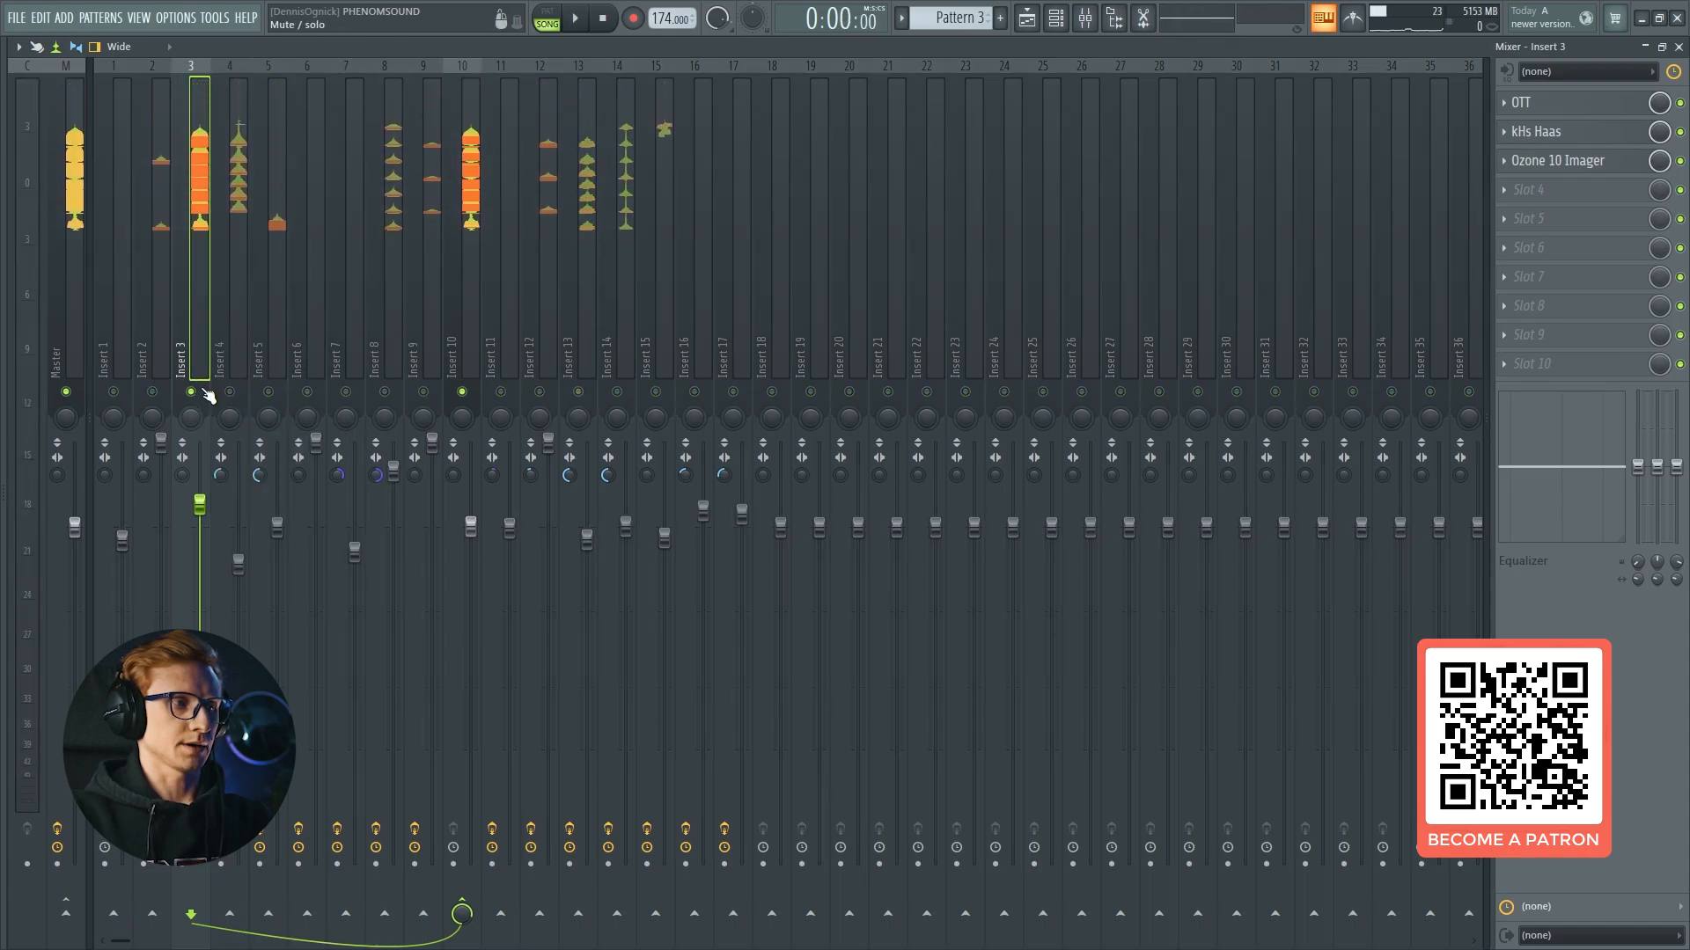
# Clear the solo and play the full mix, unmuting insert 4 during playback to hear its layer.
pyautogui.rightClick(204, 392)
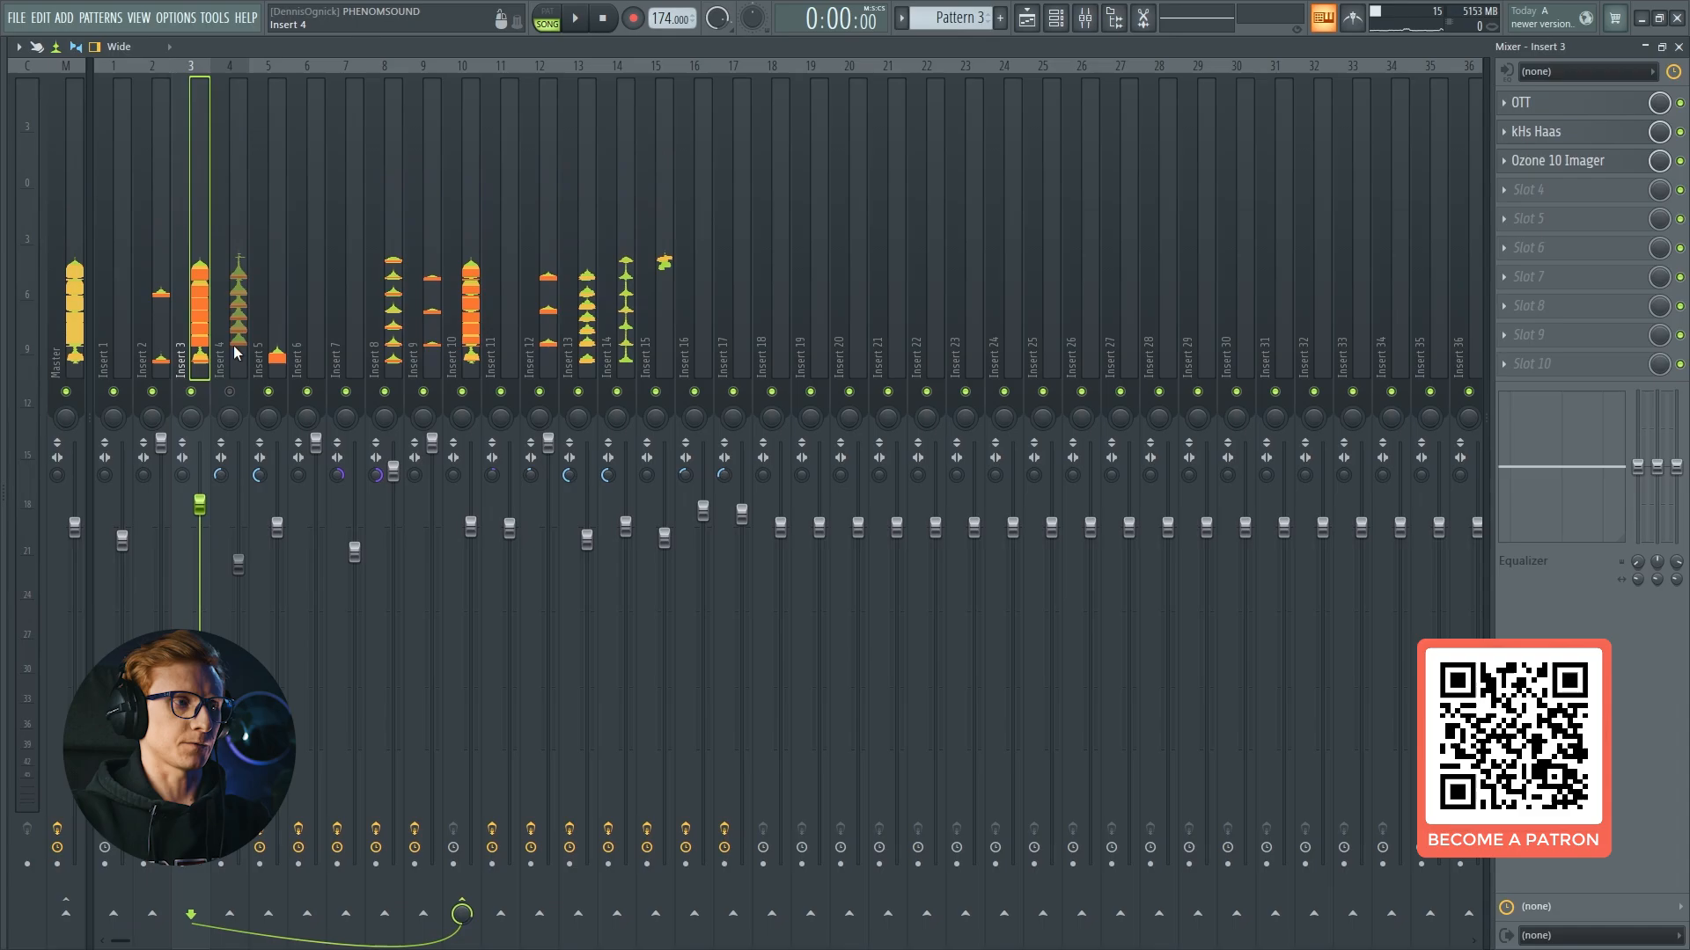
pyautogui.press('space')
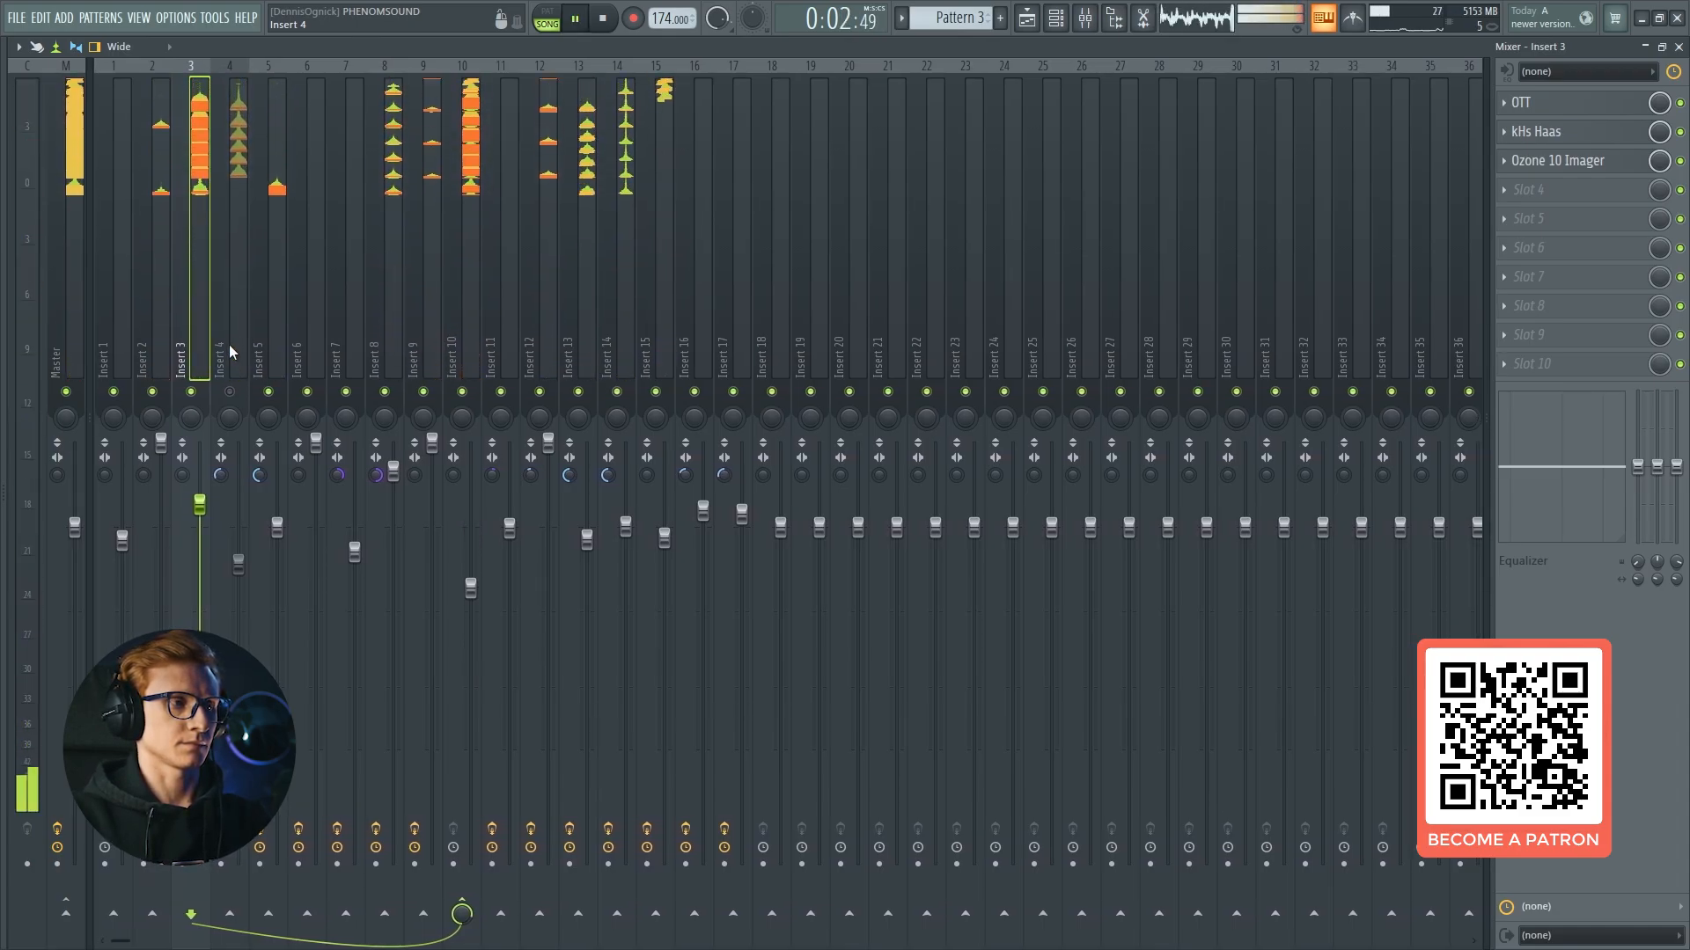
pyautogui.click(230, 392)
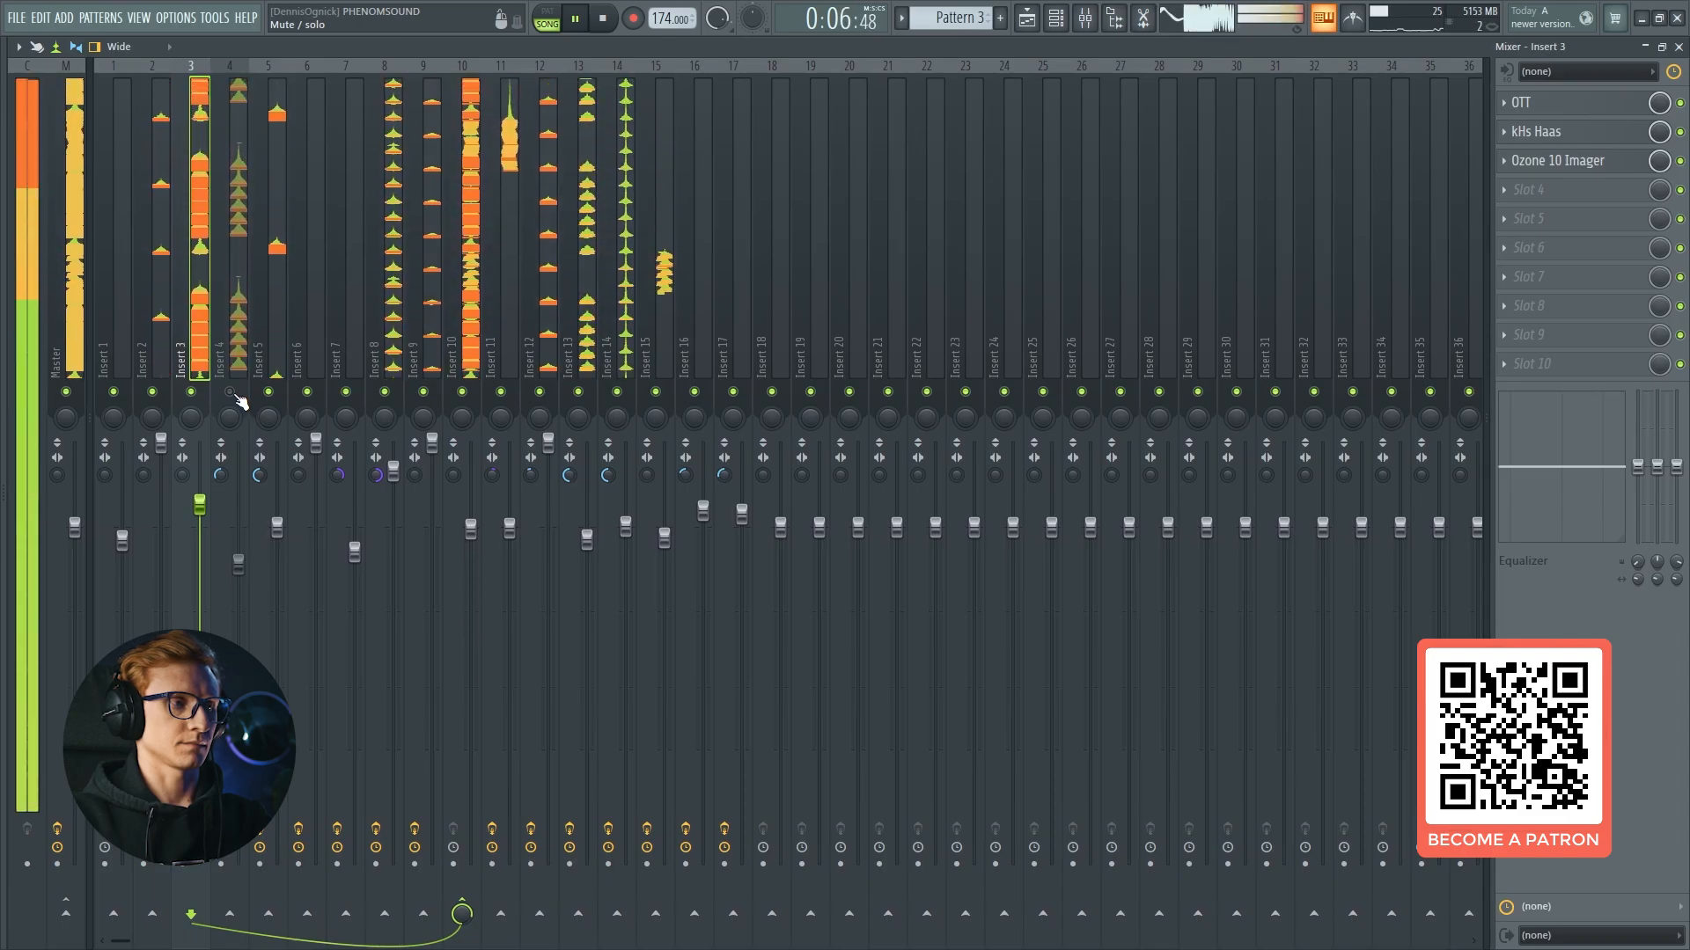
pyautogui.press('space')
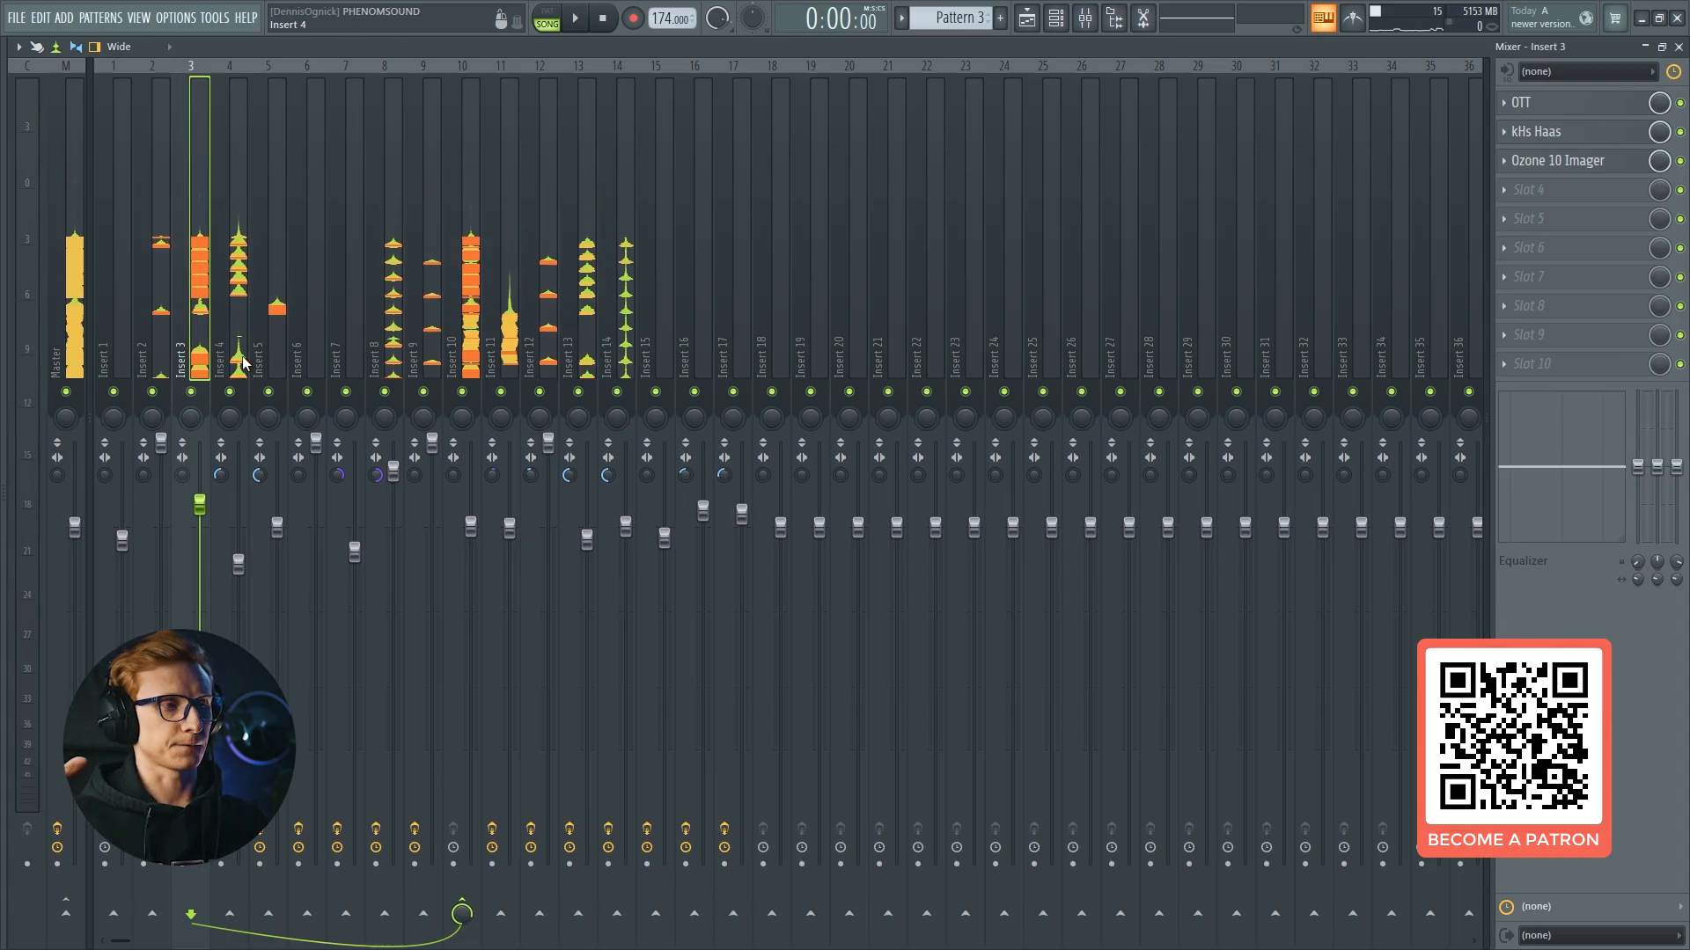
# Play the song, make Pattern 4 the active pattern, and solo insert 4 in the mixer.
pyautogui.press('space')
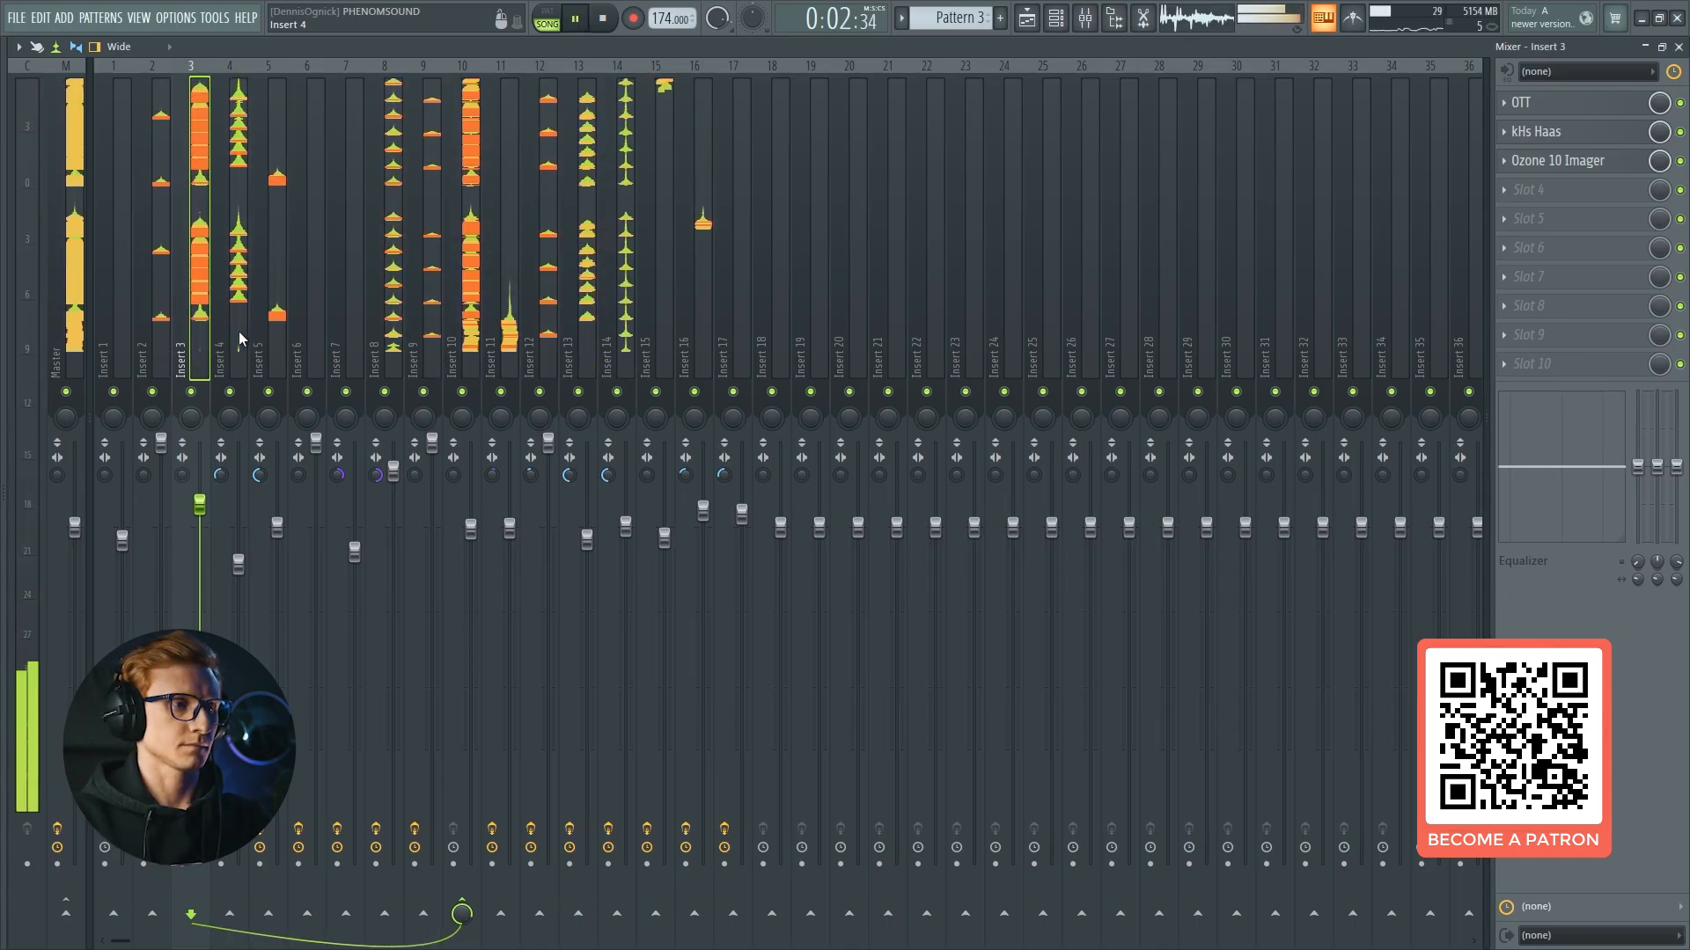
pyautogui.press('F9')
pyautogui.doubleClick(773, 276)
pyautogui.press('F6')
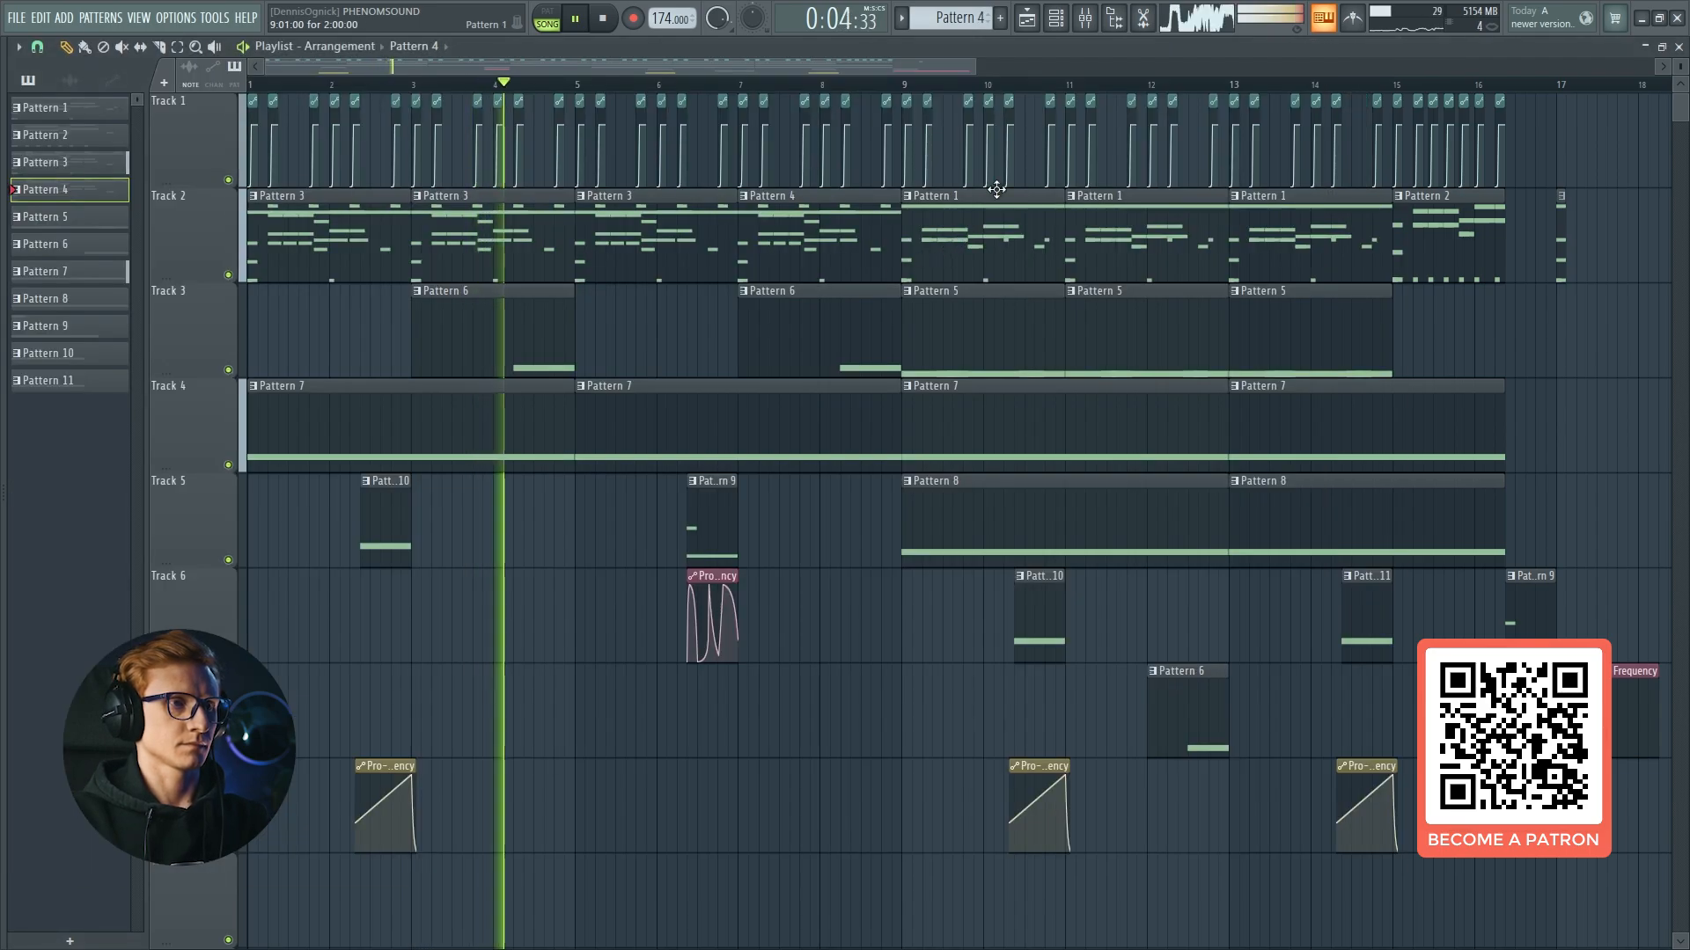
pyautogui.press('F9')
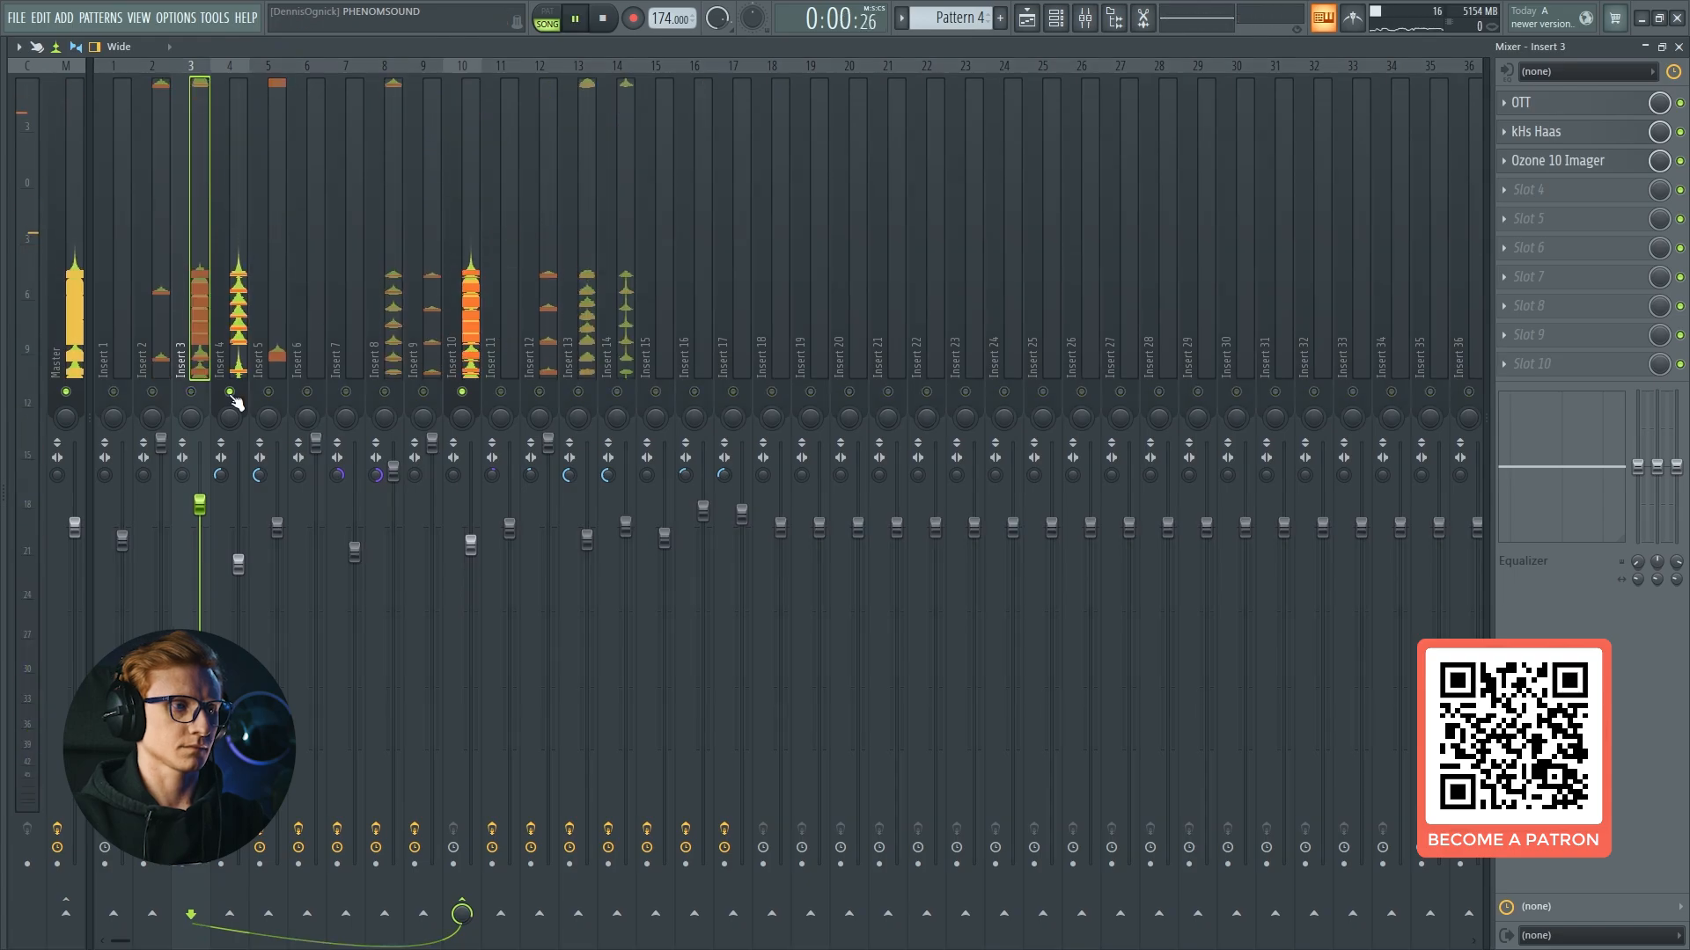
# Stop playback and open Serum #24 from the channel rack to look over its patch.
pyautogui.press('F9')
pyautogui.press('F6')
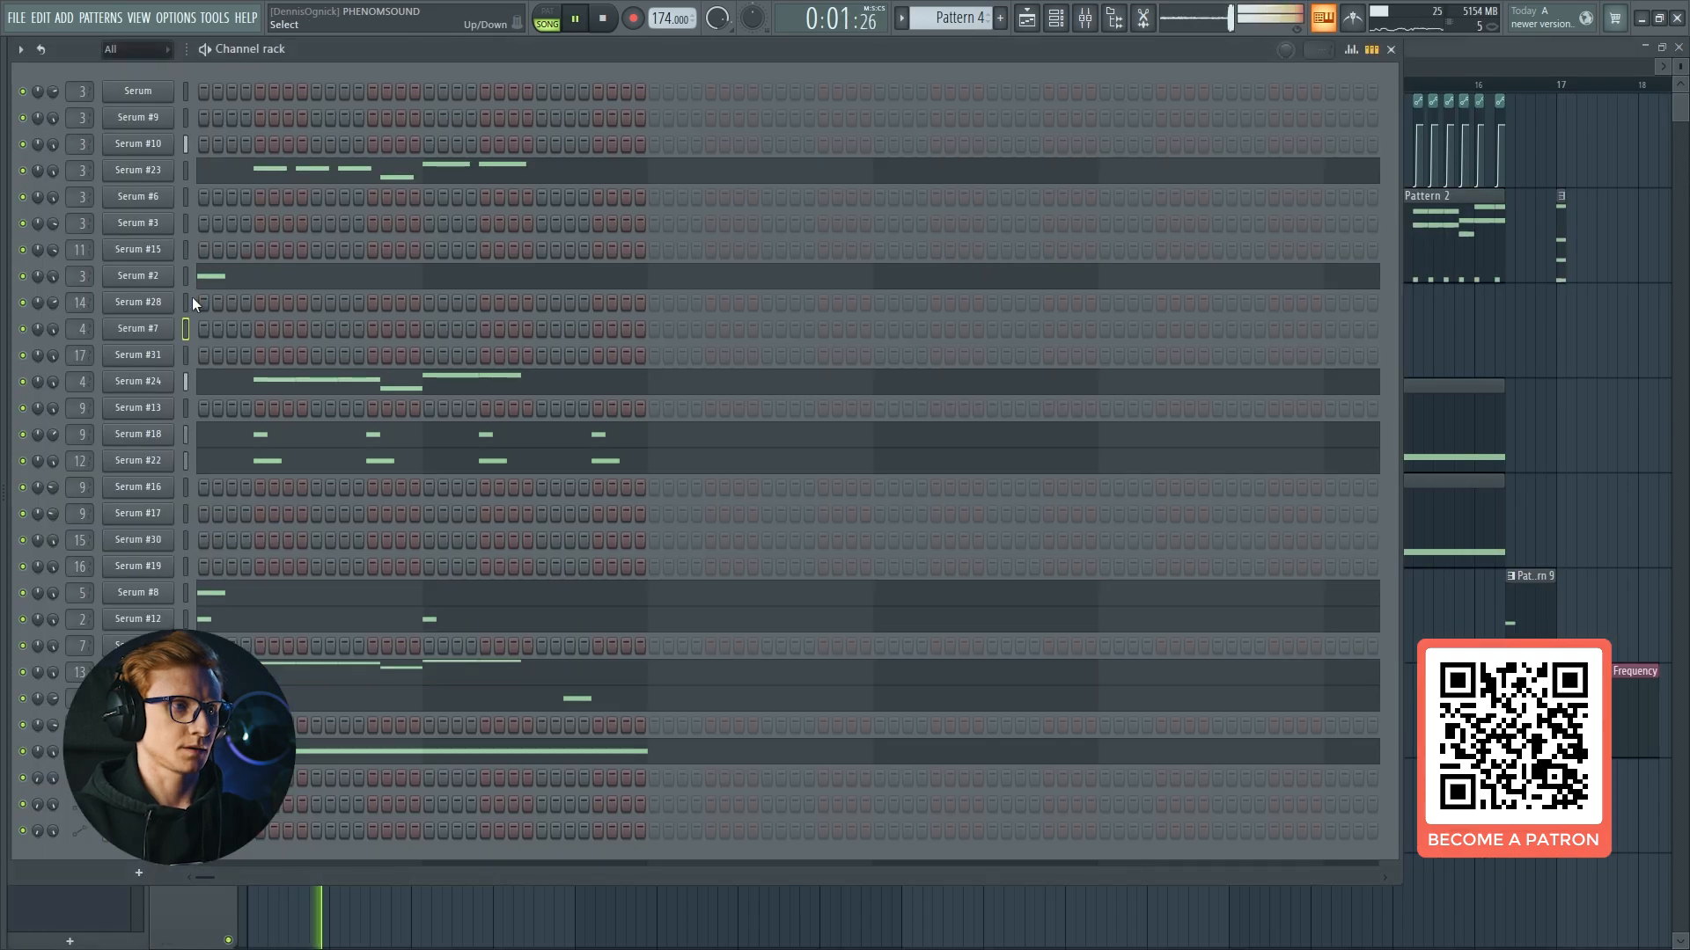
pyautogui.press('space')
pyautogui.click(138, 382)
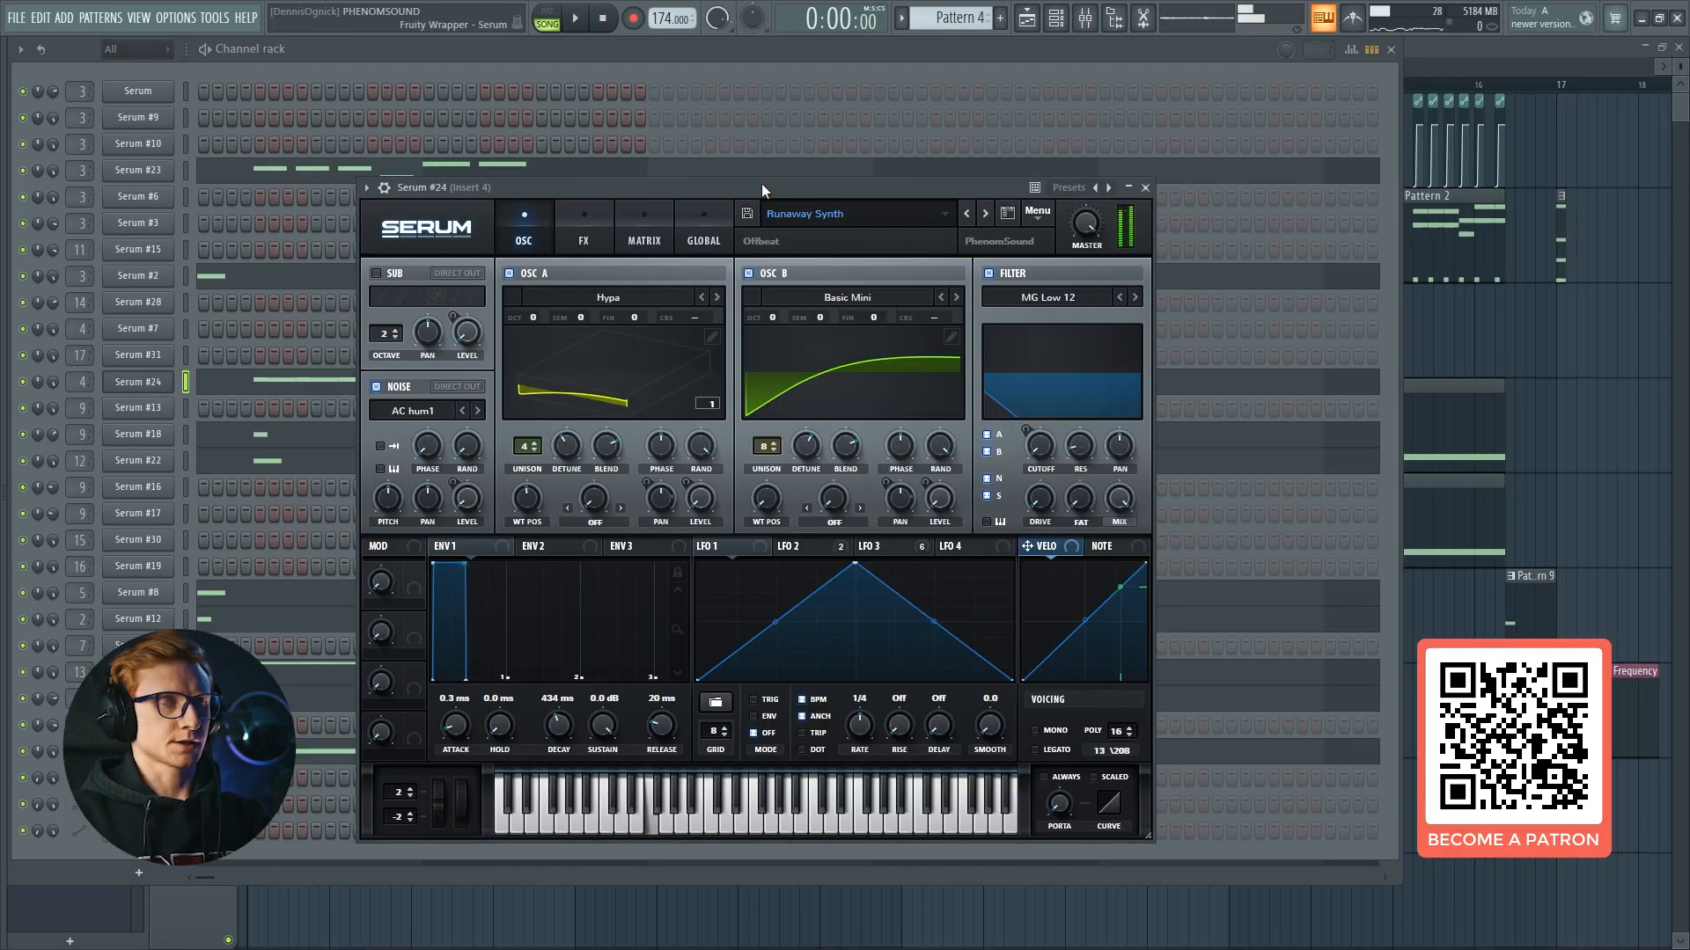
pyautogui.moveTo(762, 183); pyautogui.dragTo(726, 181)
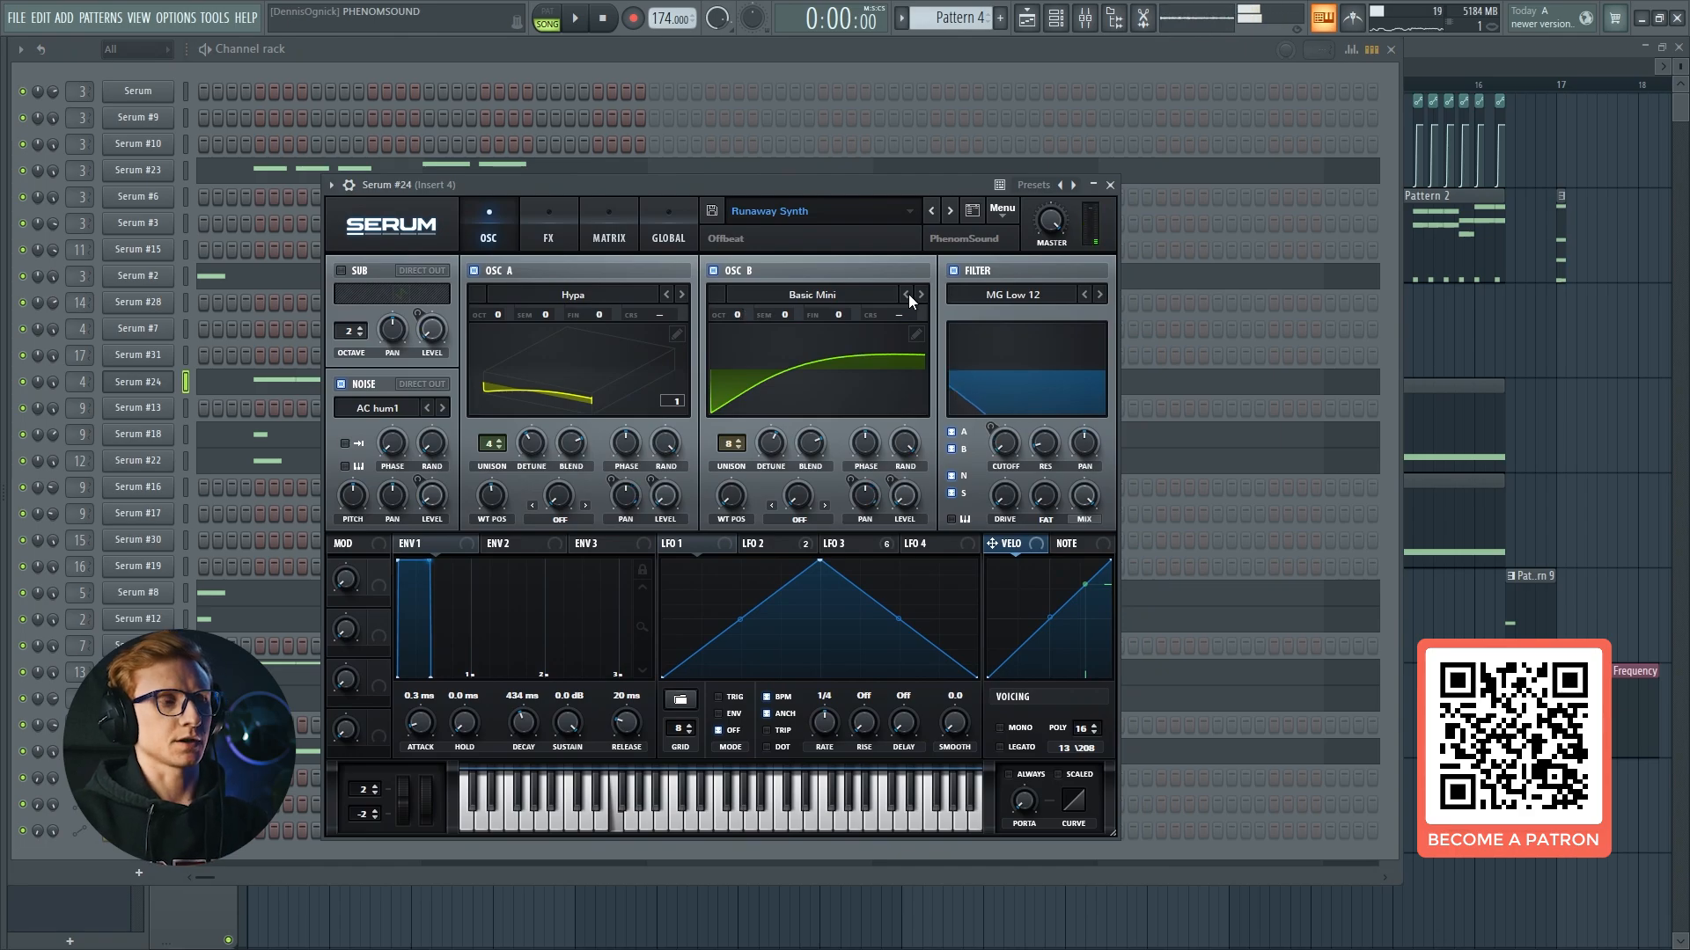
pyautogui.click(555, 231)
pyautogui.click(1085, 18)
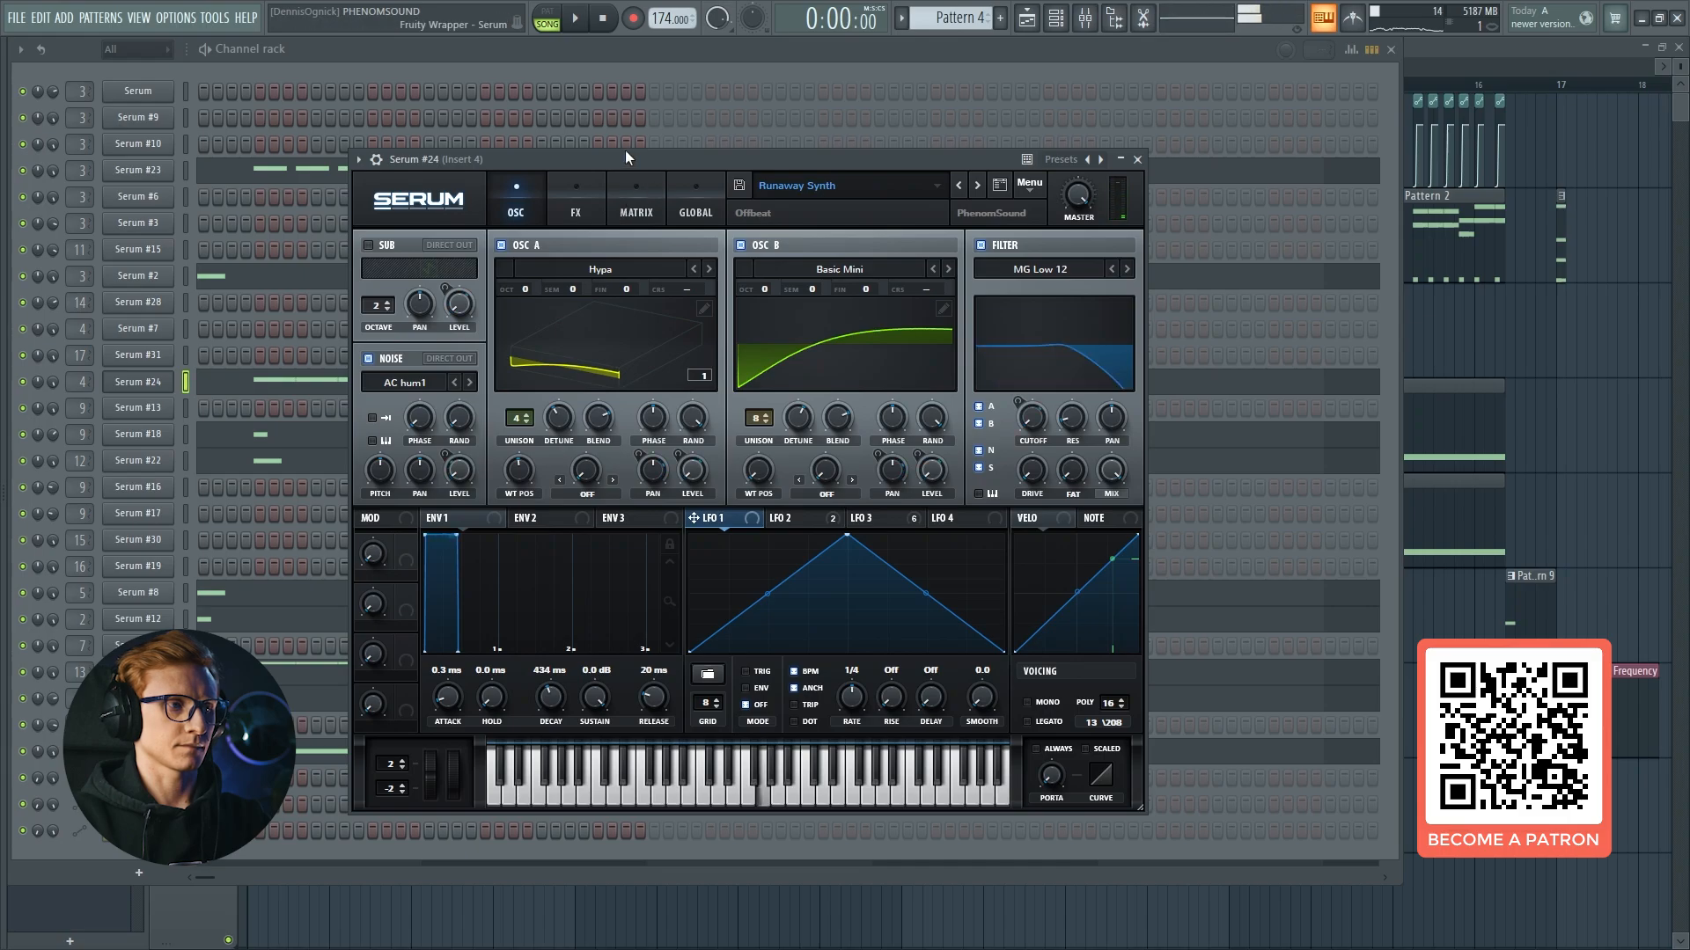
# Turn off the Filter, Distortion and Hyper/Dimension effects in Serum #24 and return to its oscillator view.
pyautogui.click(575, 201)
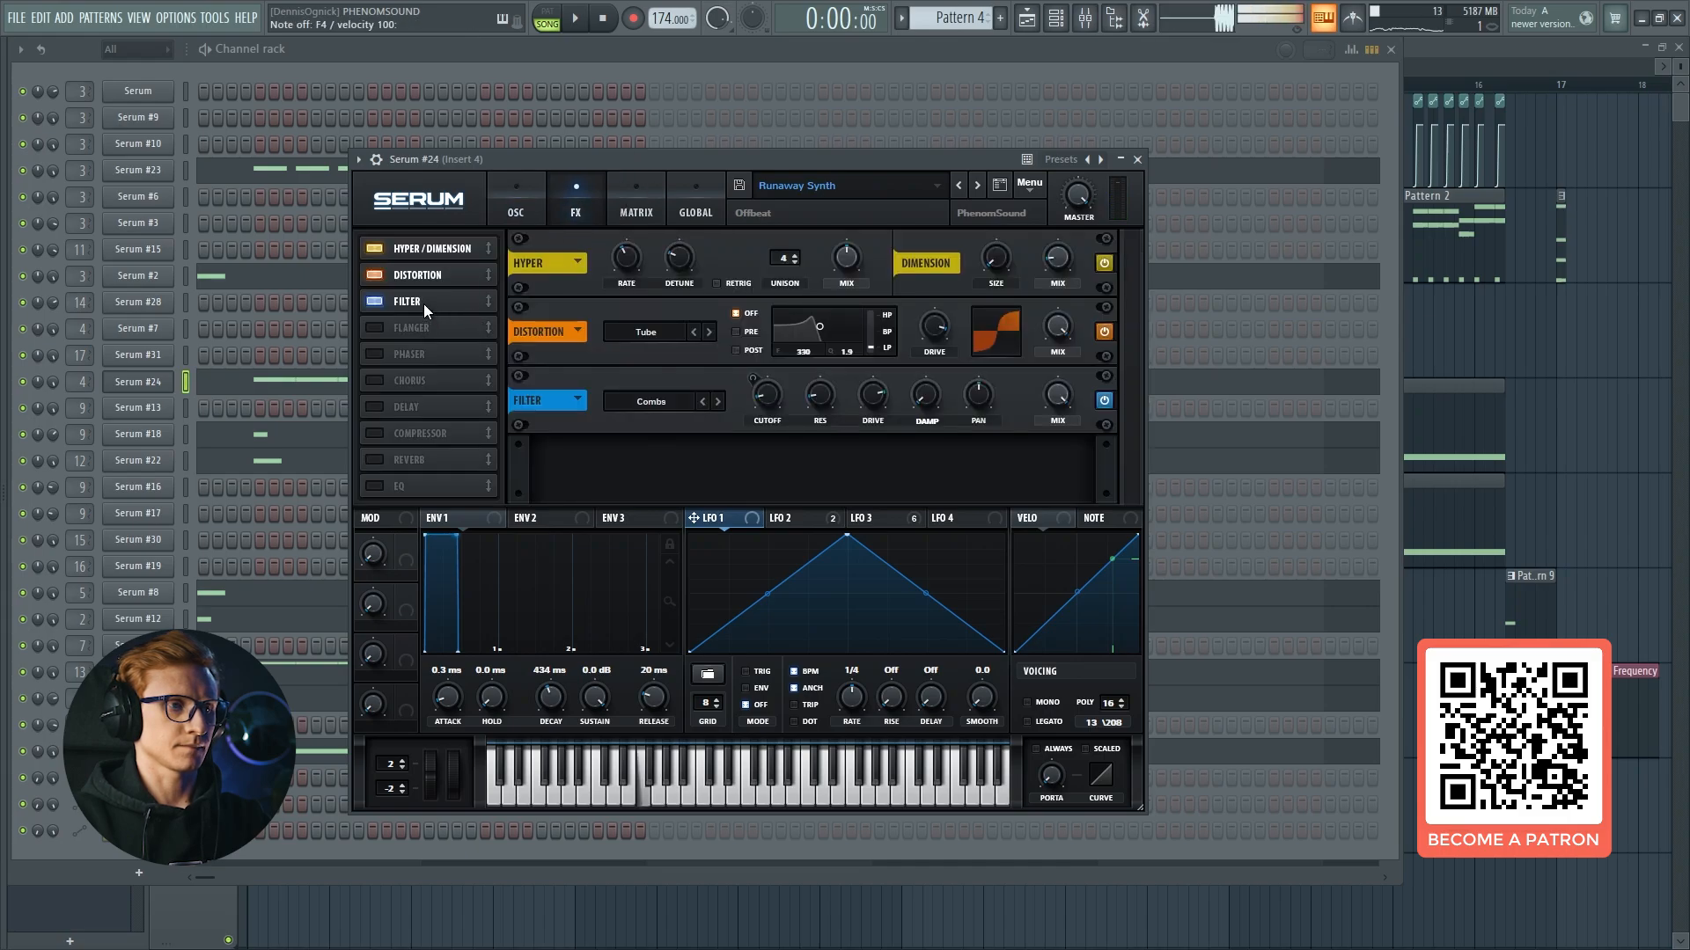
pyautogui.click(374, 301)
pyautogui.click(374, 275)
pyautogui.click(374, 248)
pyautogui.click(514, 201)
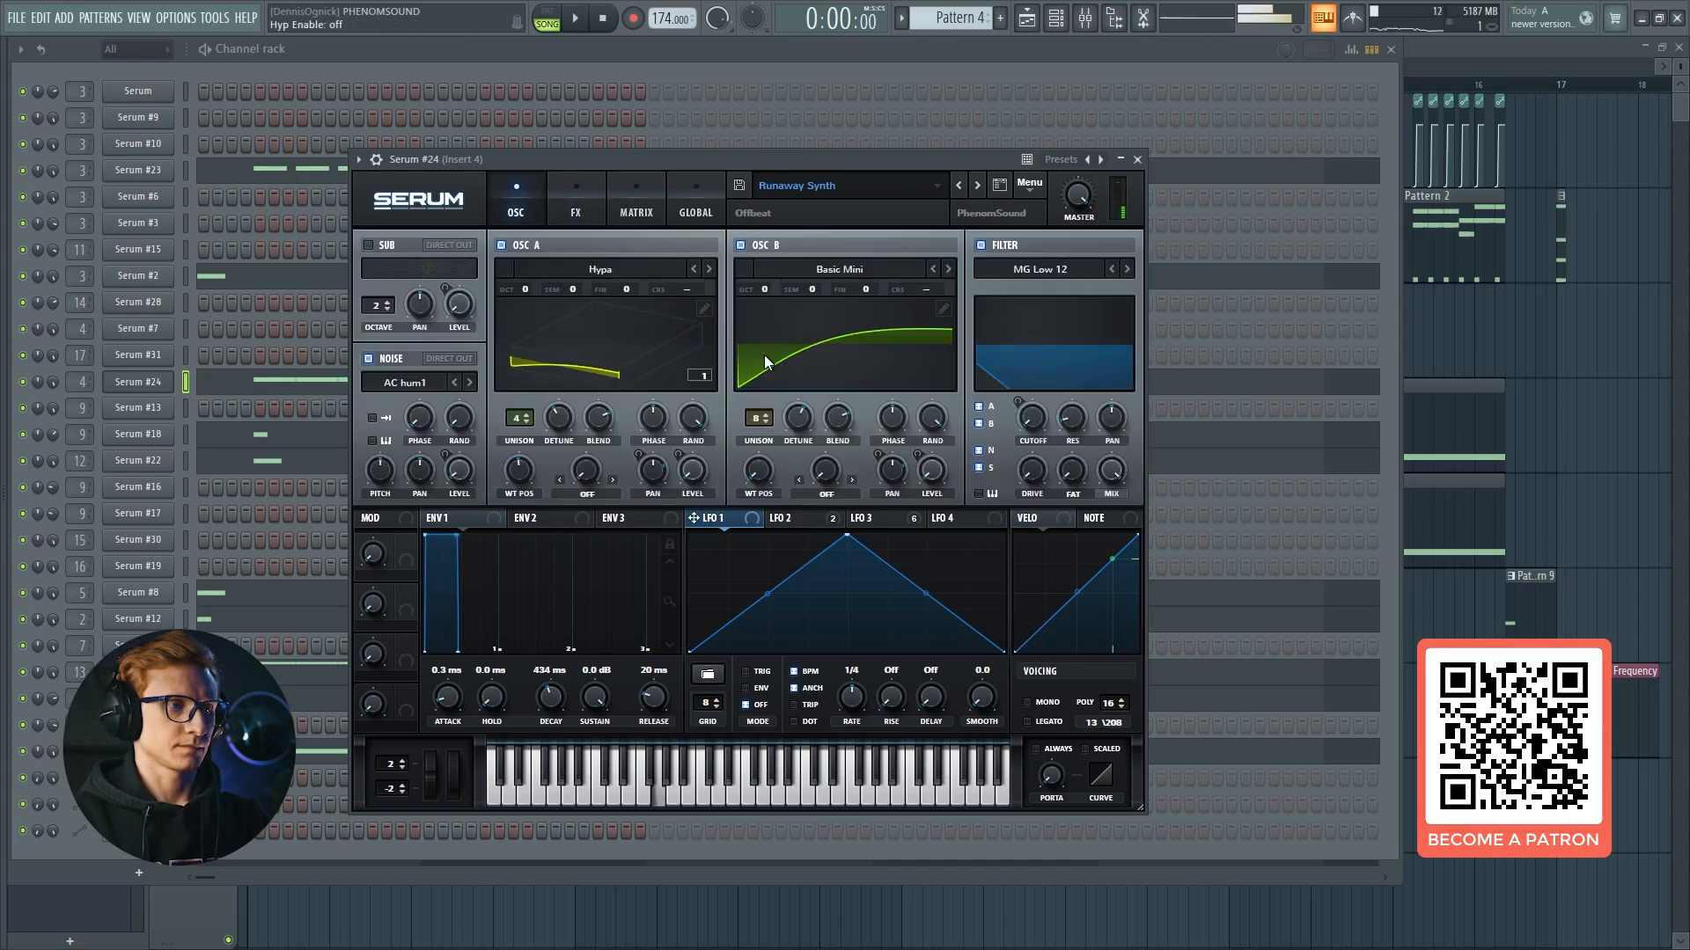
# Show LFO 2 in Serum #24 and look through the wavetable lists of oscillators A and B, keeping the current wavetables.
pyautogui.click(788, 517)
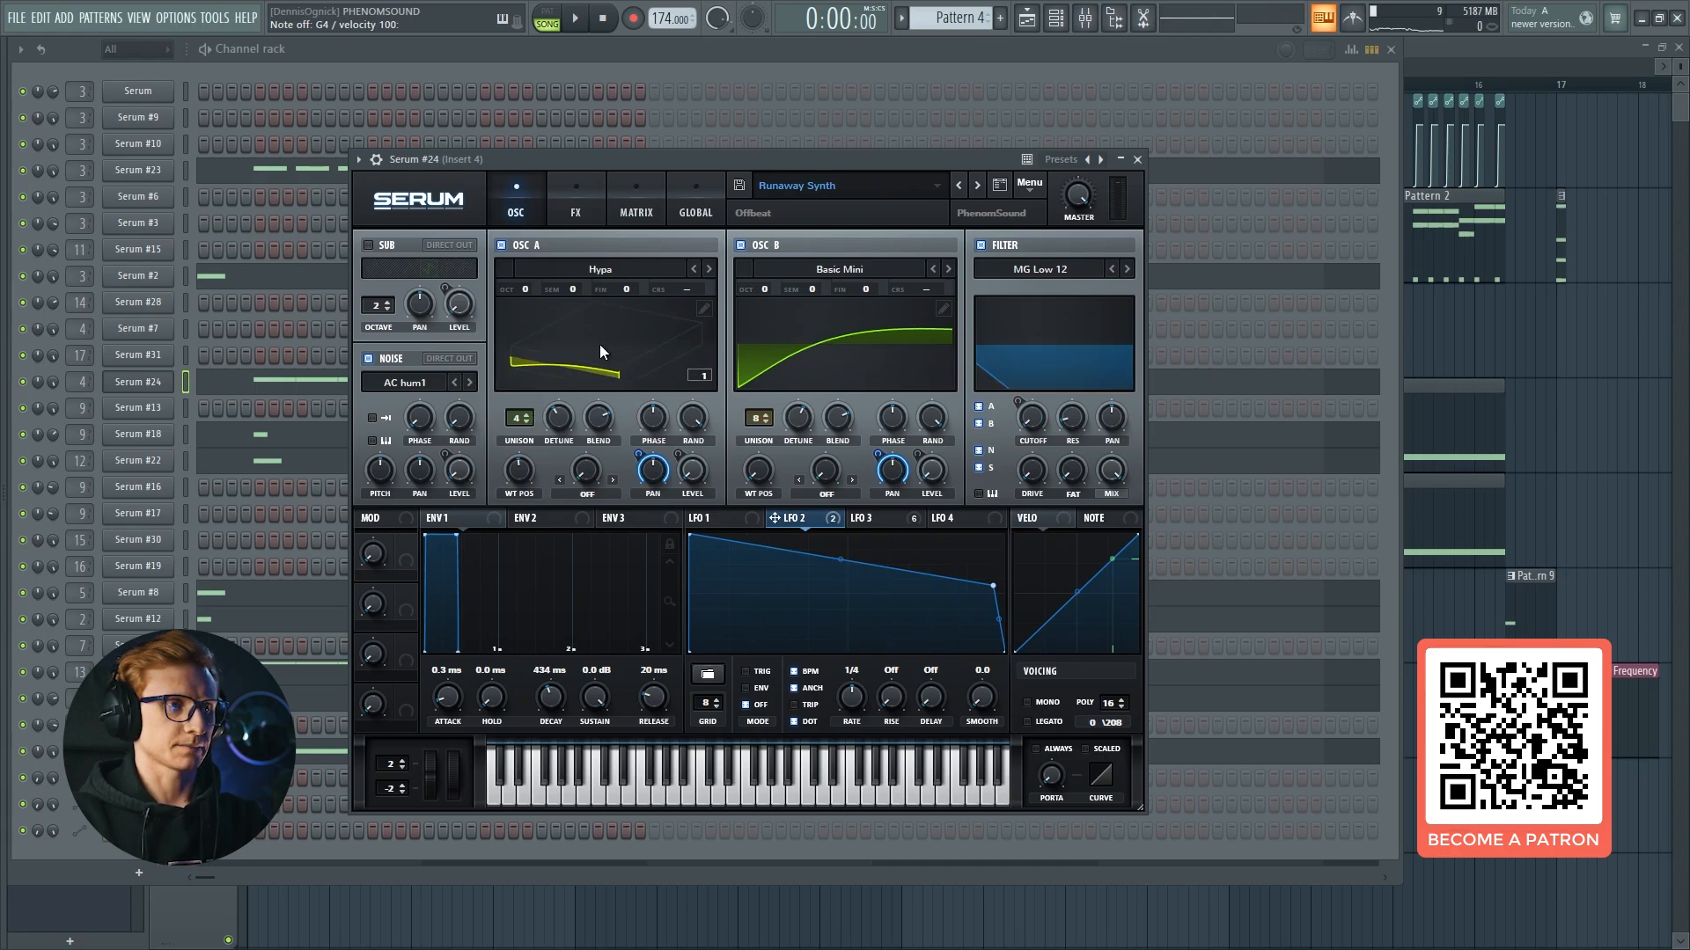
pyautogui.click(599, 271)
pyautogui.click(862, 171)
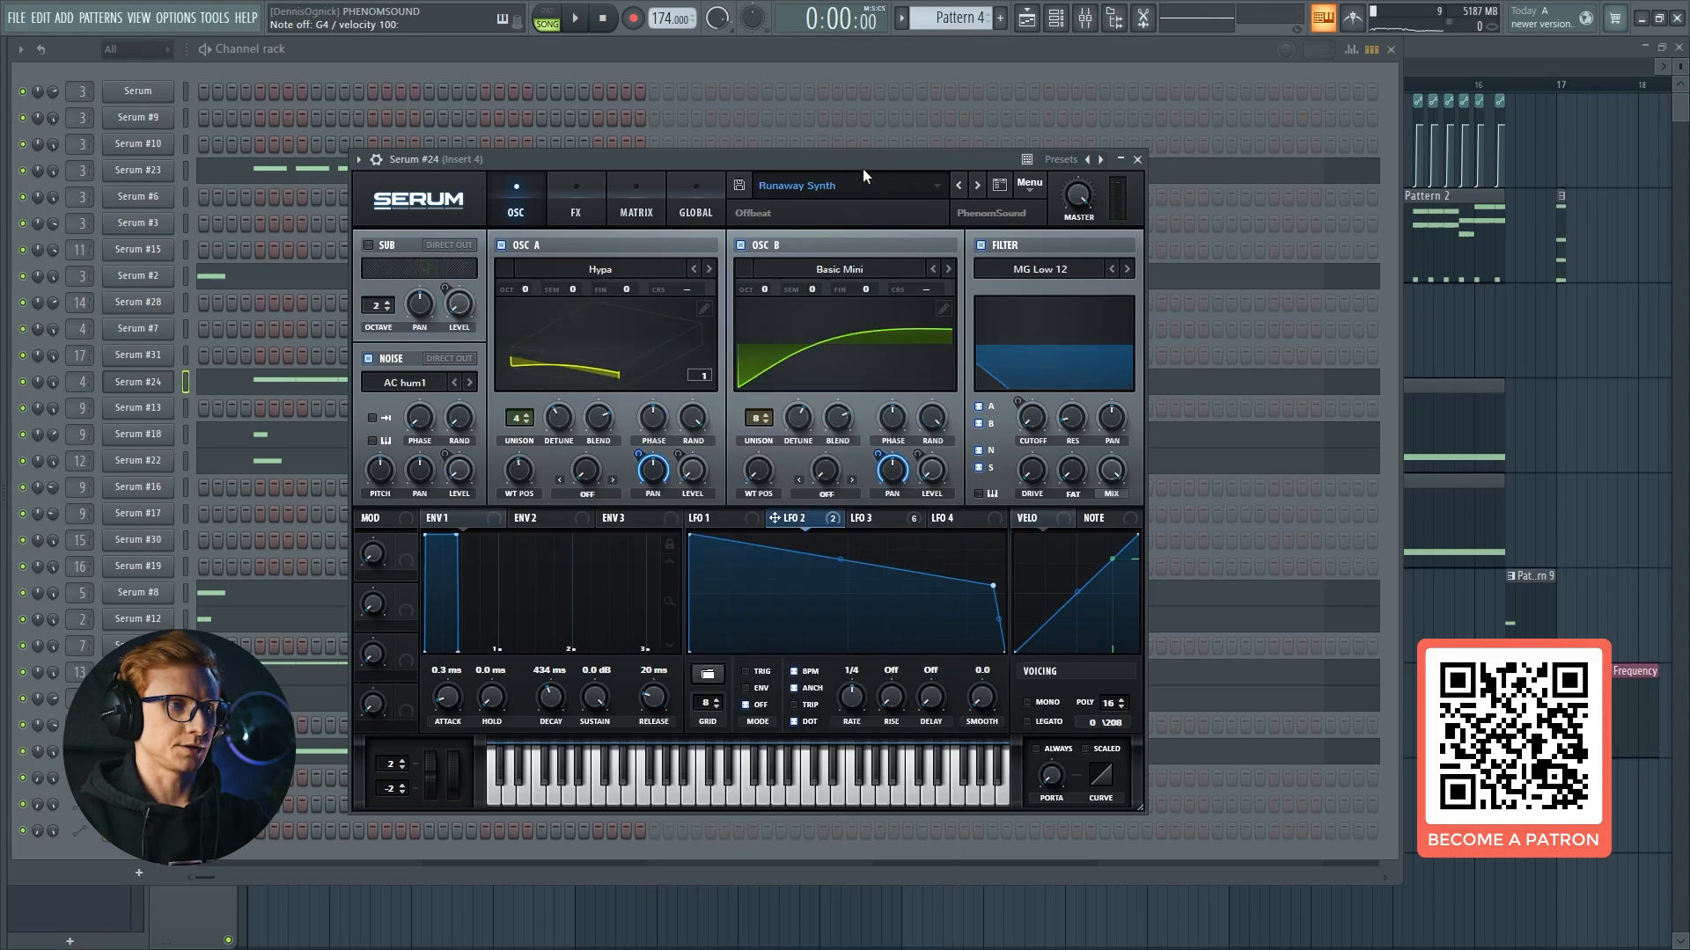
pyautogui.click(839, 269)
pyautogui.moveTo(848, 294)
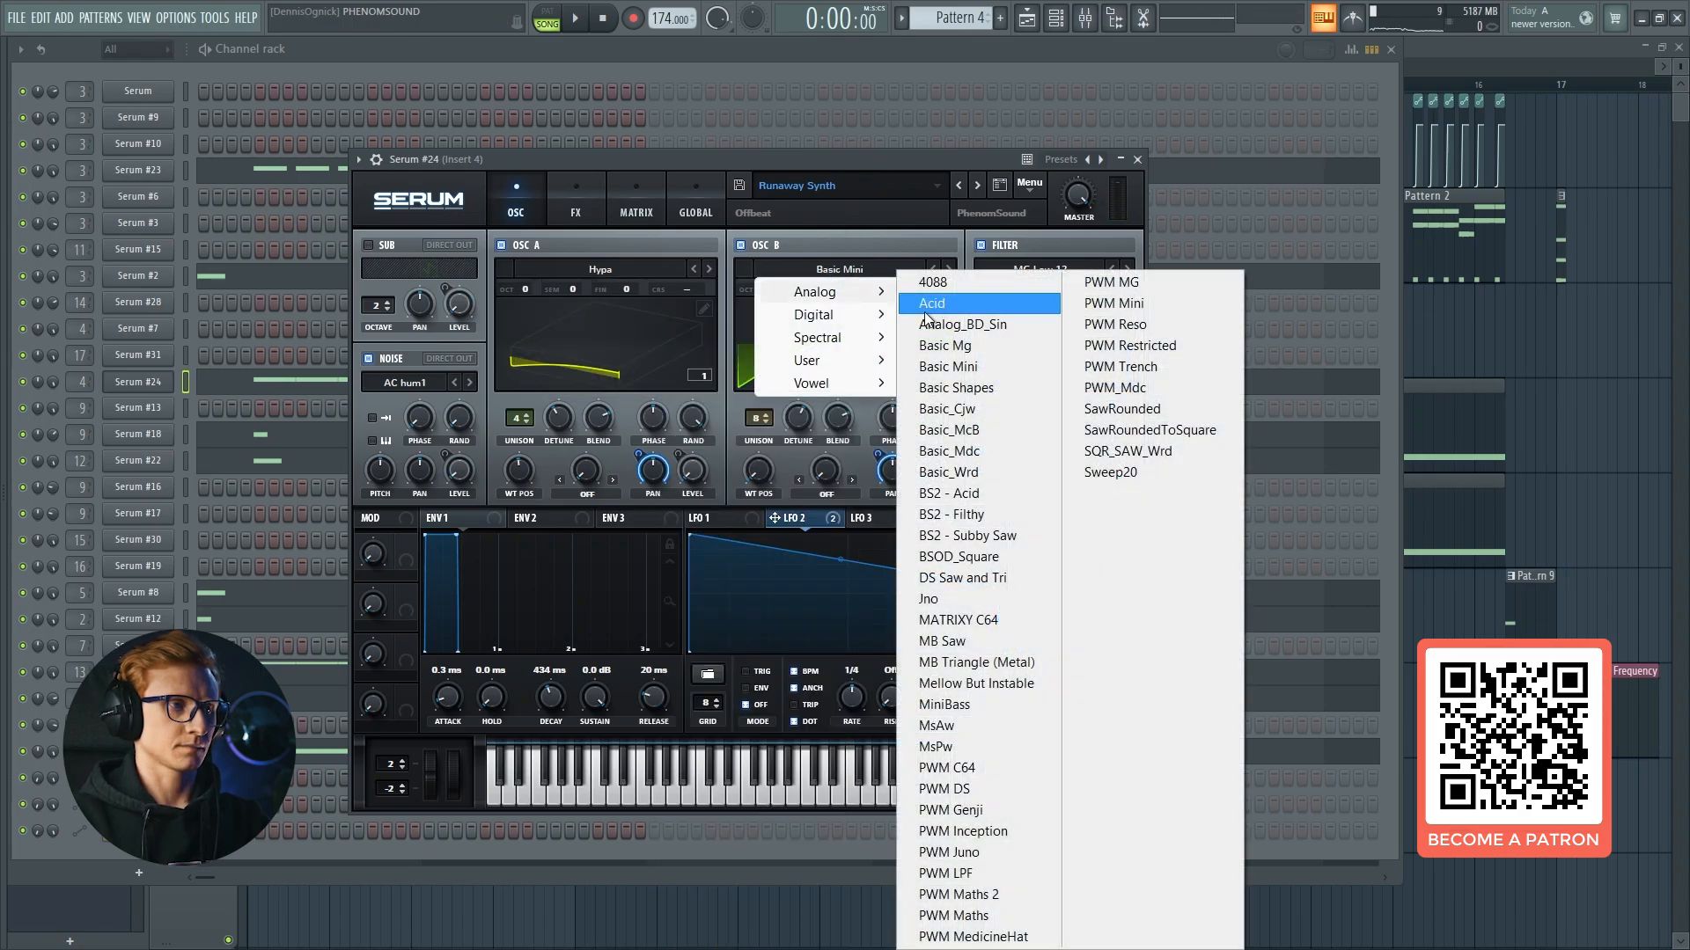
pyautogui.click(896, 181)
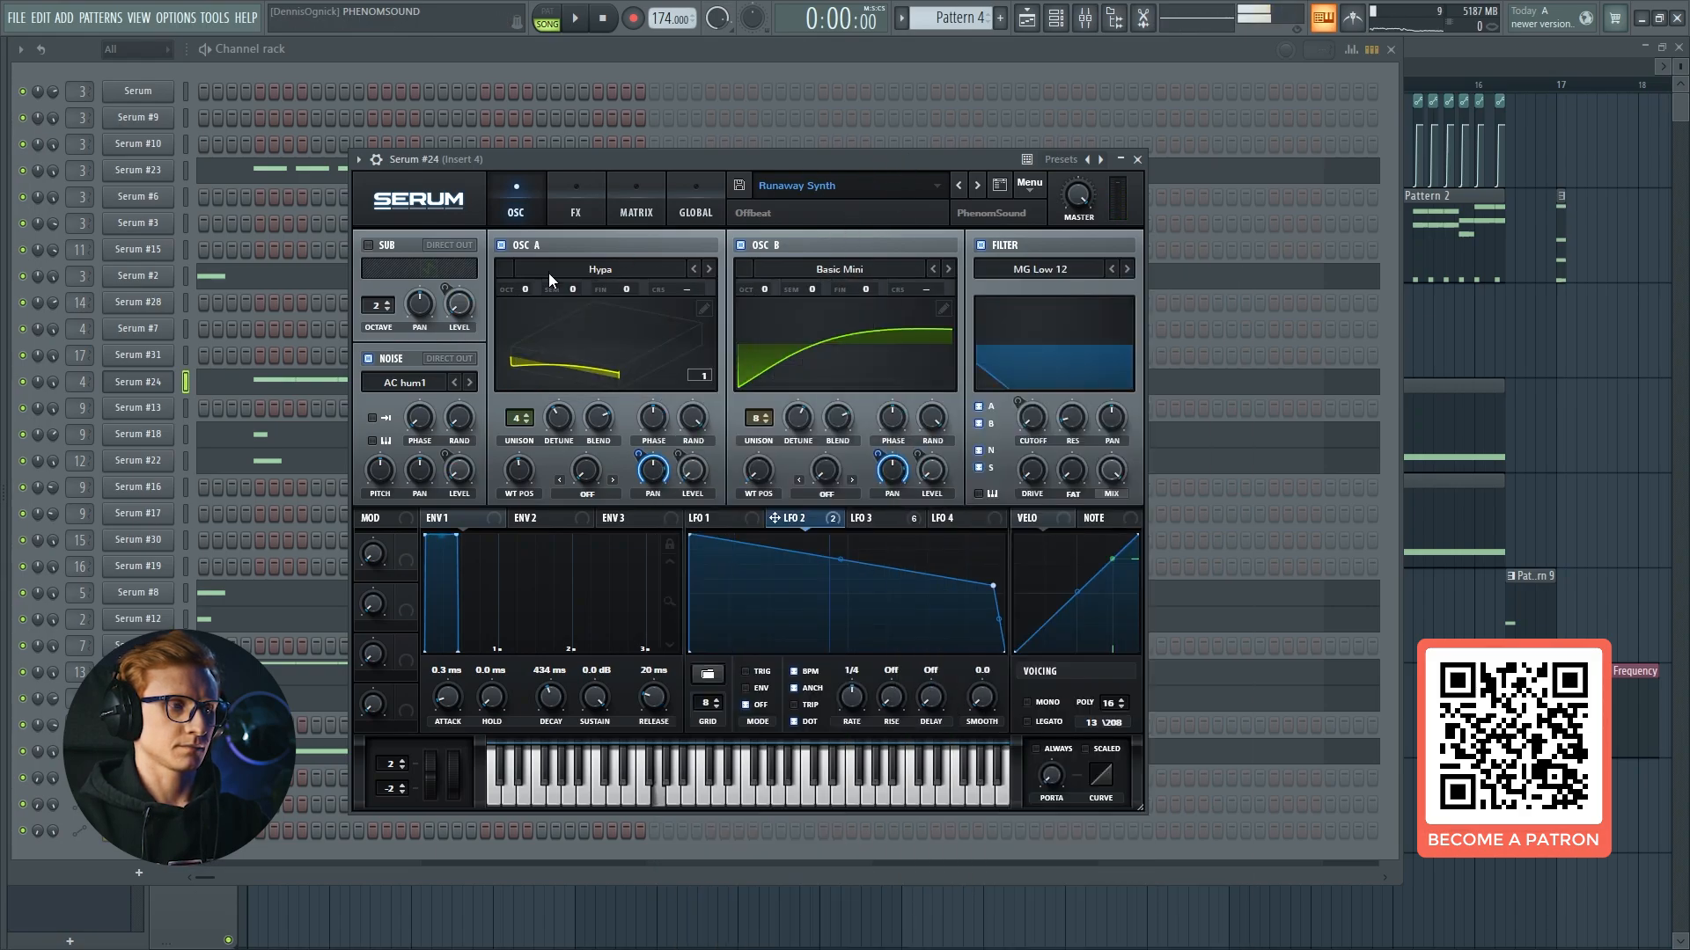
# Toggle Serum #24's Filter section off and on, and turn its Hyper/Dimension, Distortion and Filter effects back on.
pyautogui.click(376, 360)
pyautogui.click(1004, 246)
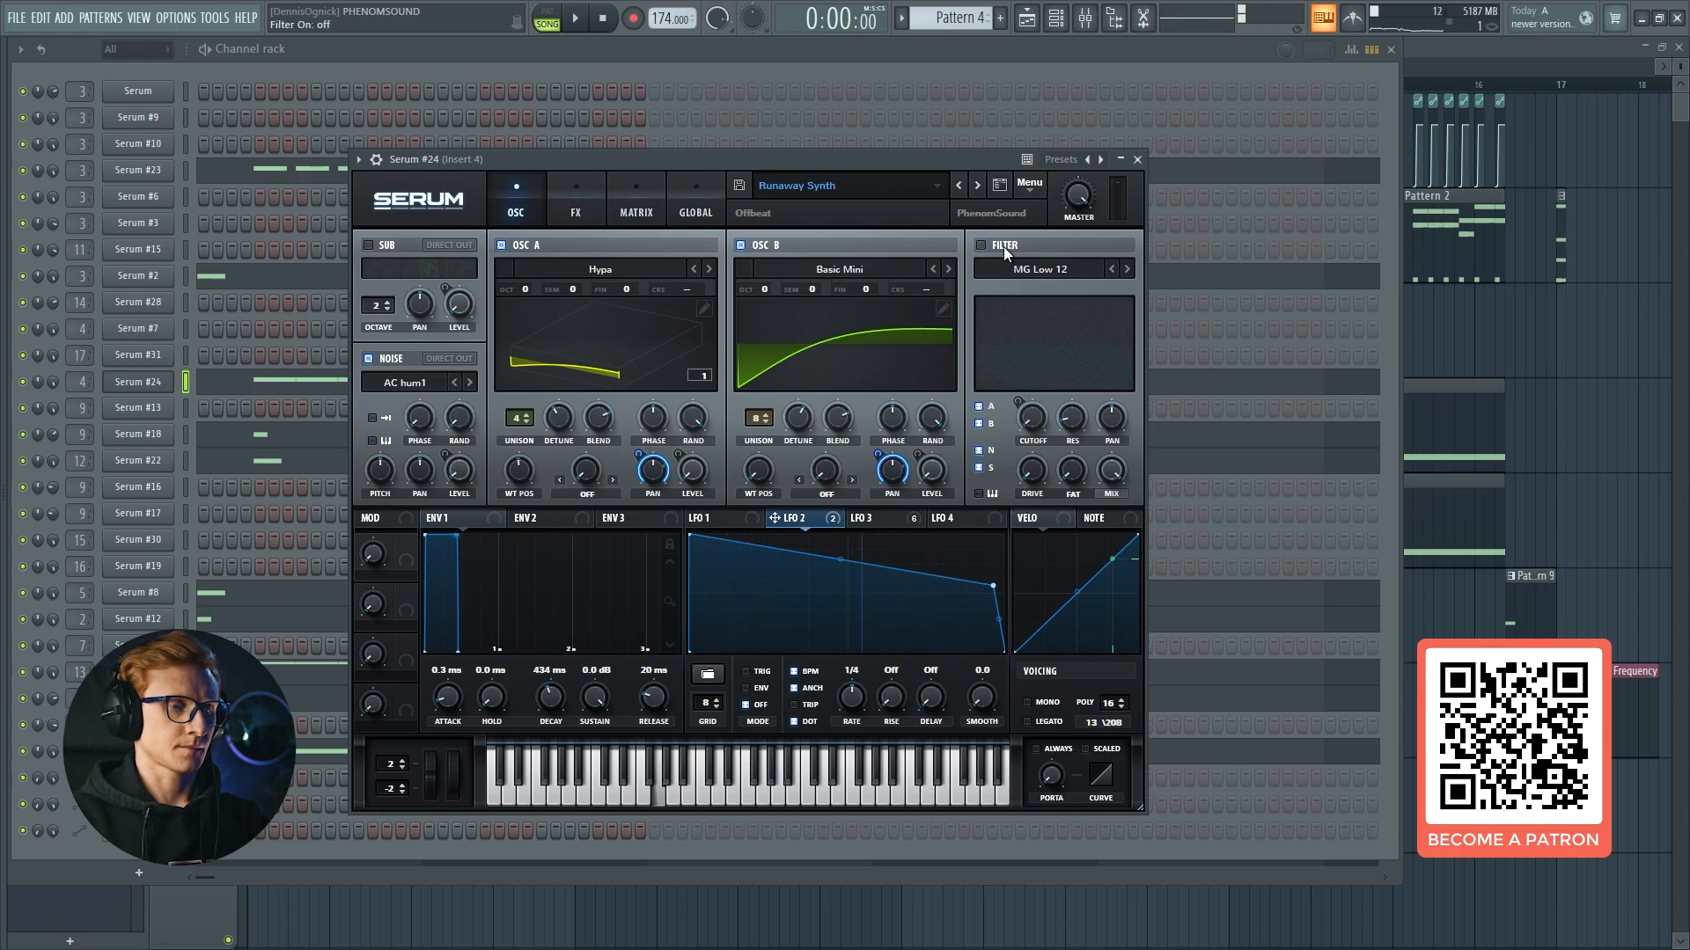
pyautogui.click(555, 204)
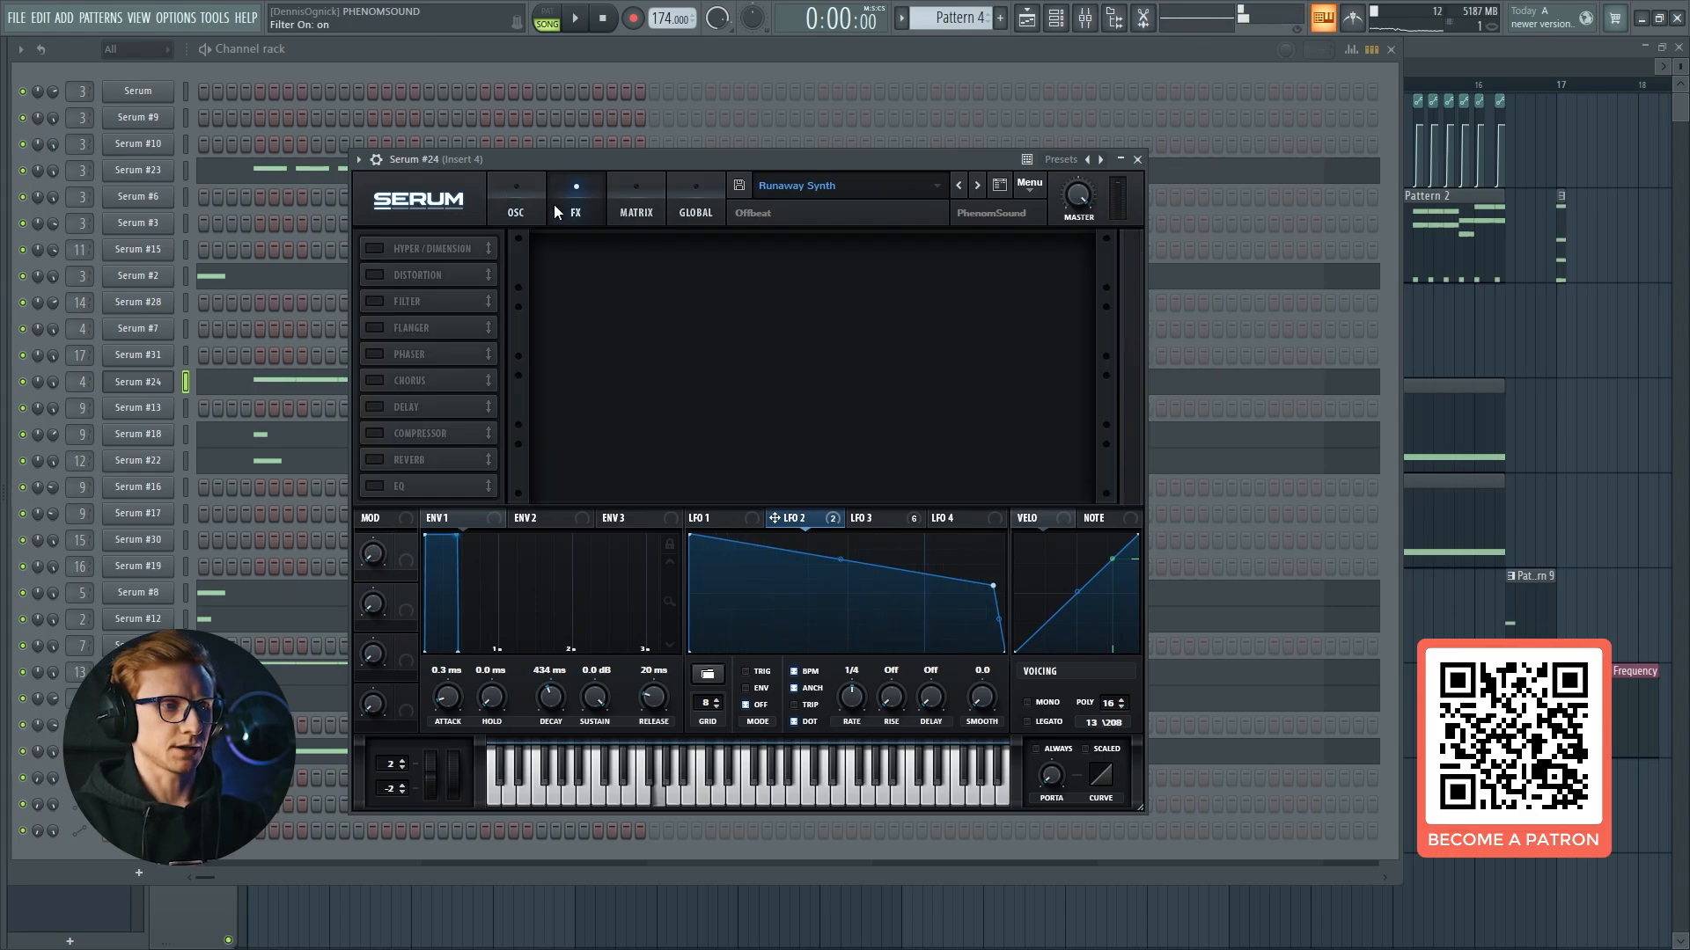
pyautogui.click(372, 250)
pyautogui.click(375, 275)
pyautogui.click(377, 301)
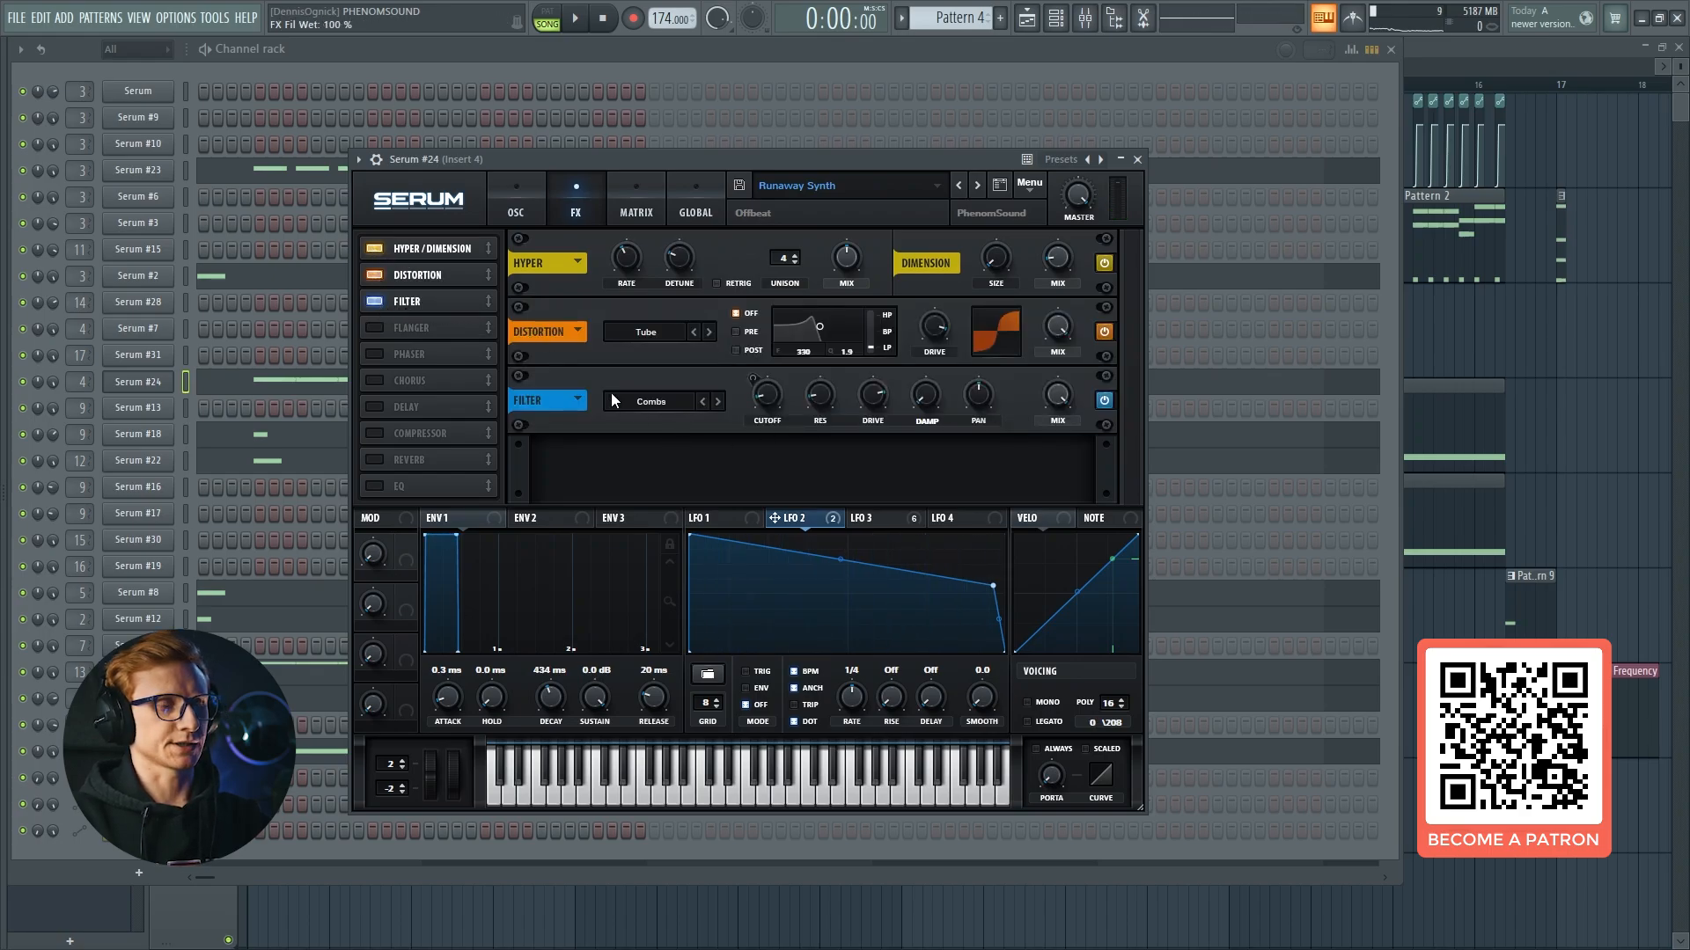
# Look through the Misc types of Serum #24's FX filter, keeping Combs, and show LFO 3.
pyautogui.click(658, 403)
pyautogui.moveTo(691, 495)
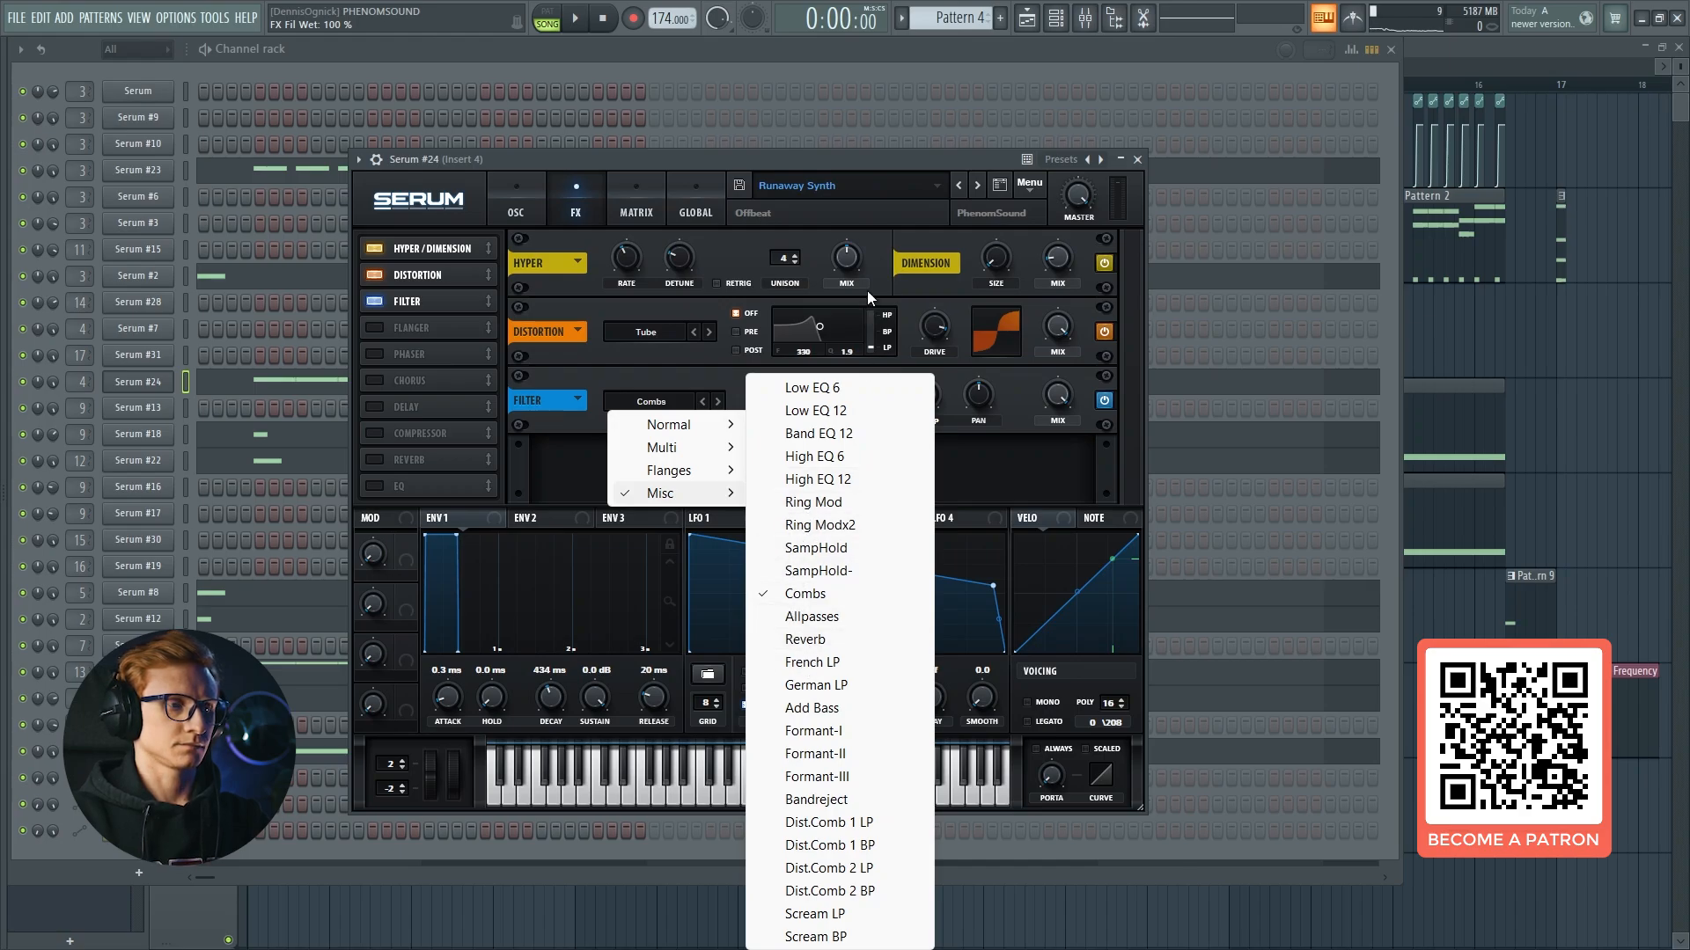
pyautogui.click(887, 162)
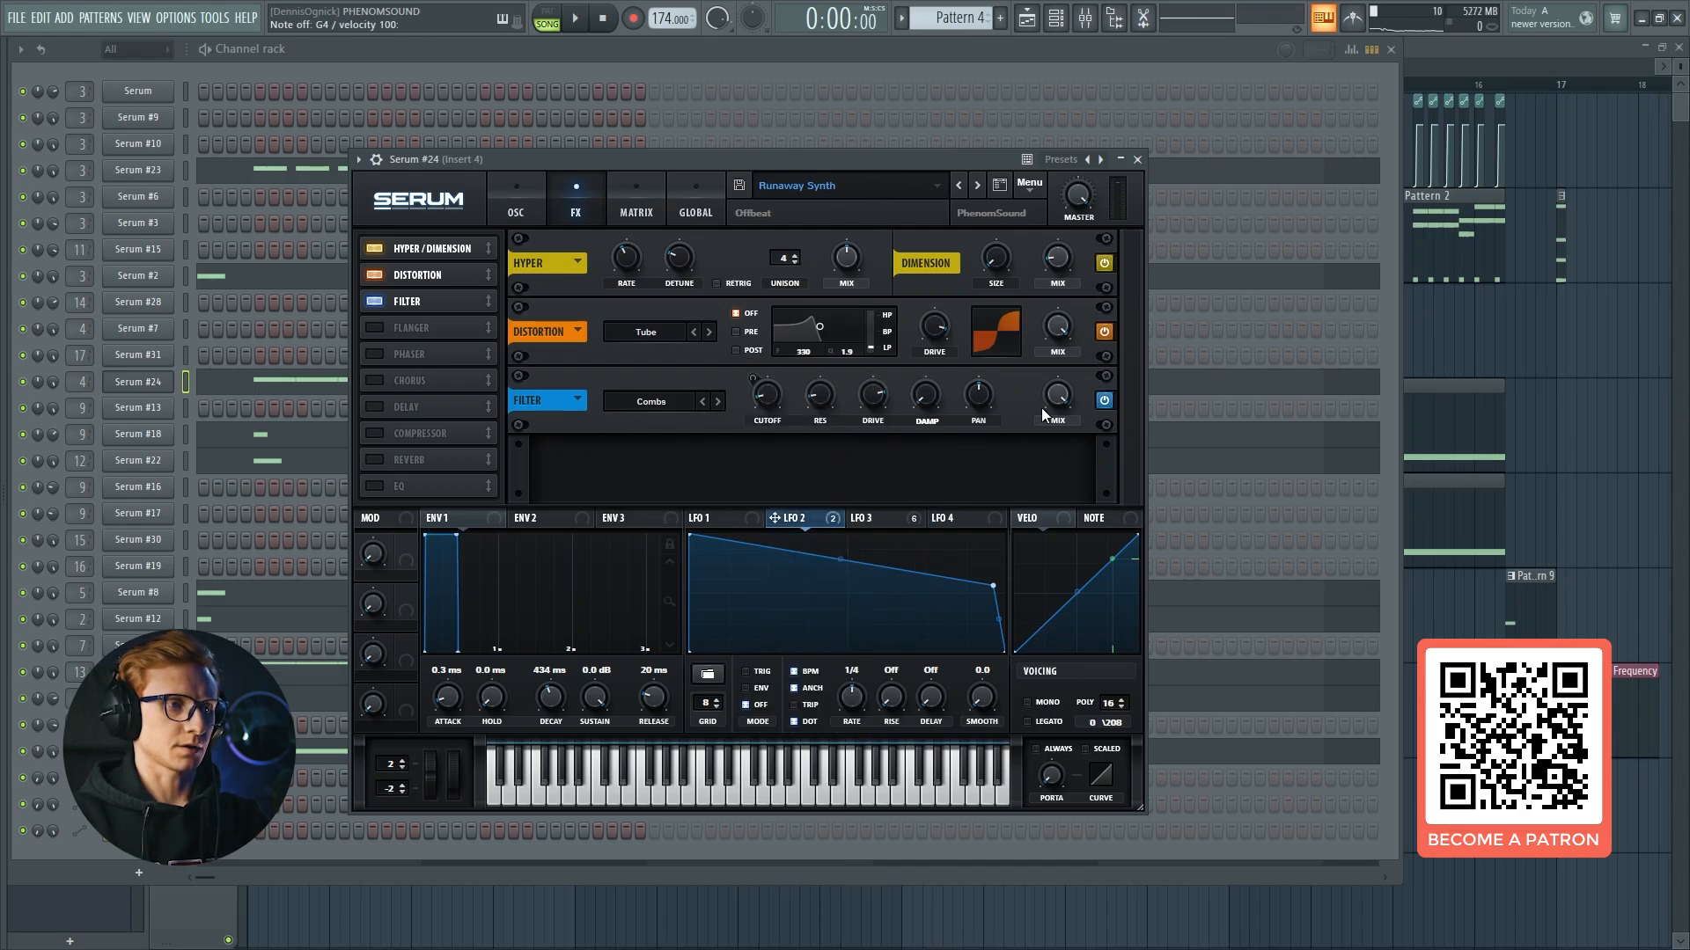
pyautogui.click(864, 518)
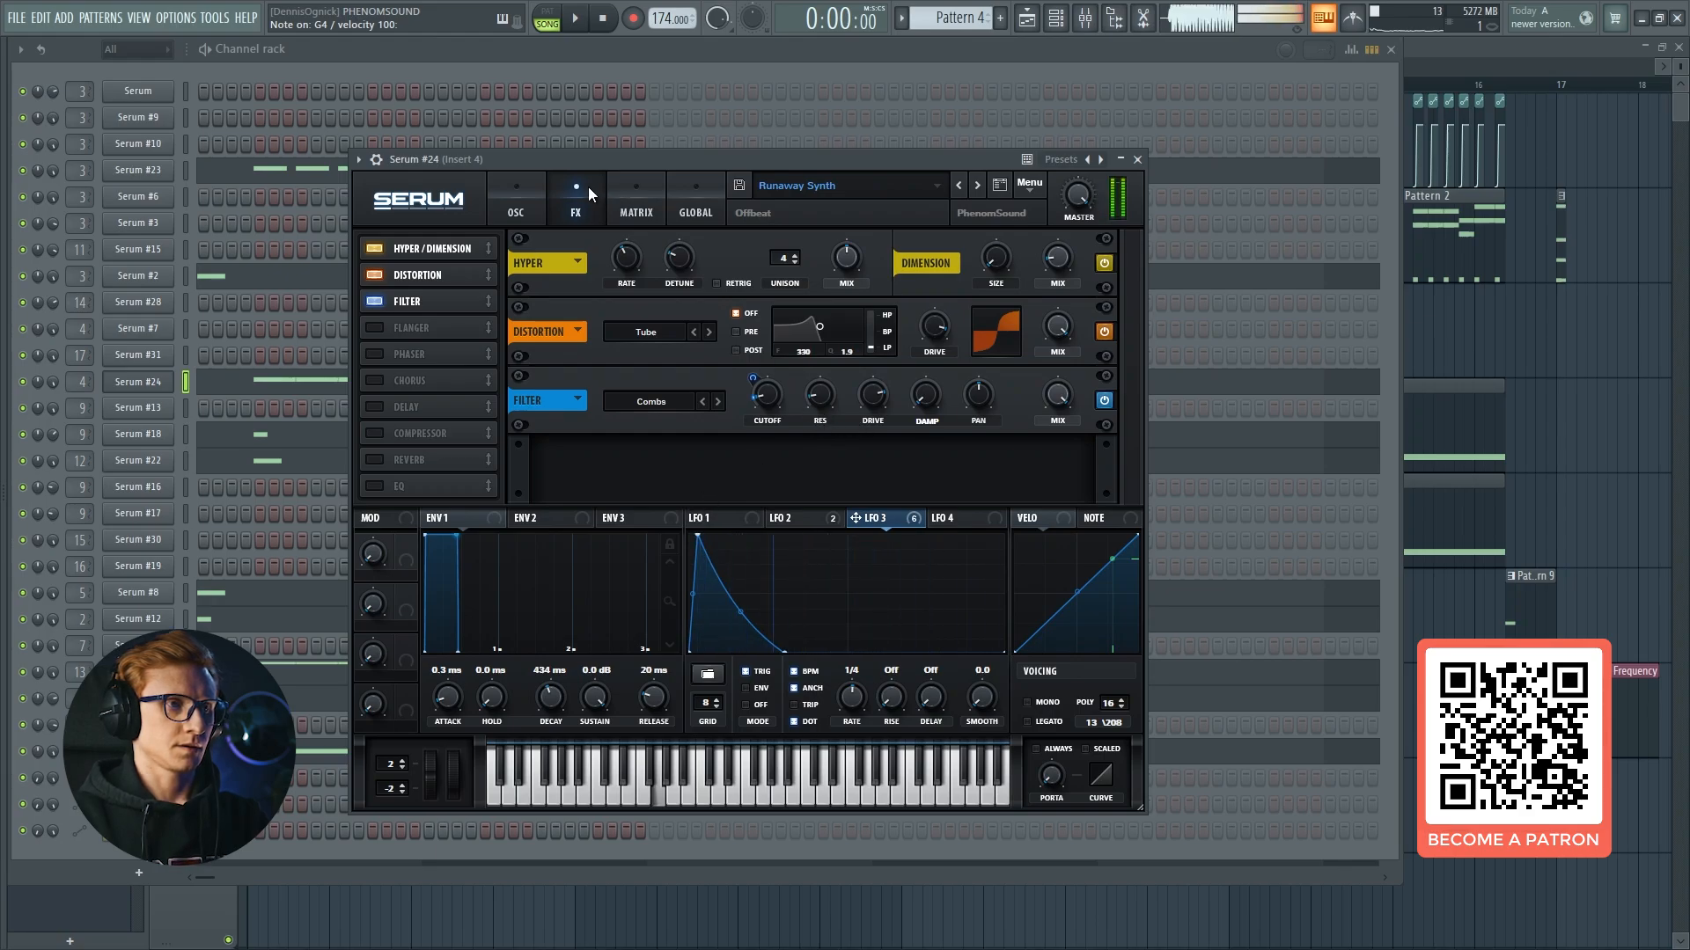
pyautogui.click(494, 209)
# Show the mixer, play the song briefly, and solo insert 4.
pyautogui.press('F9')
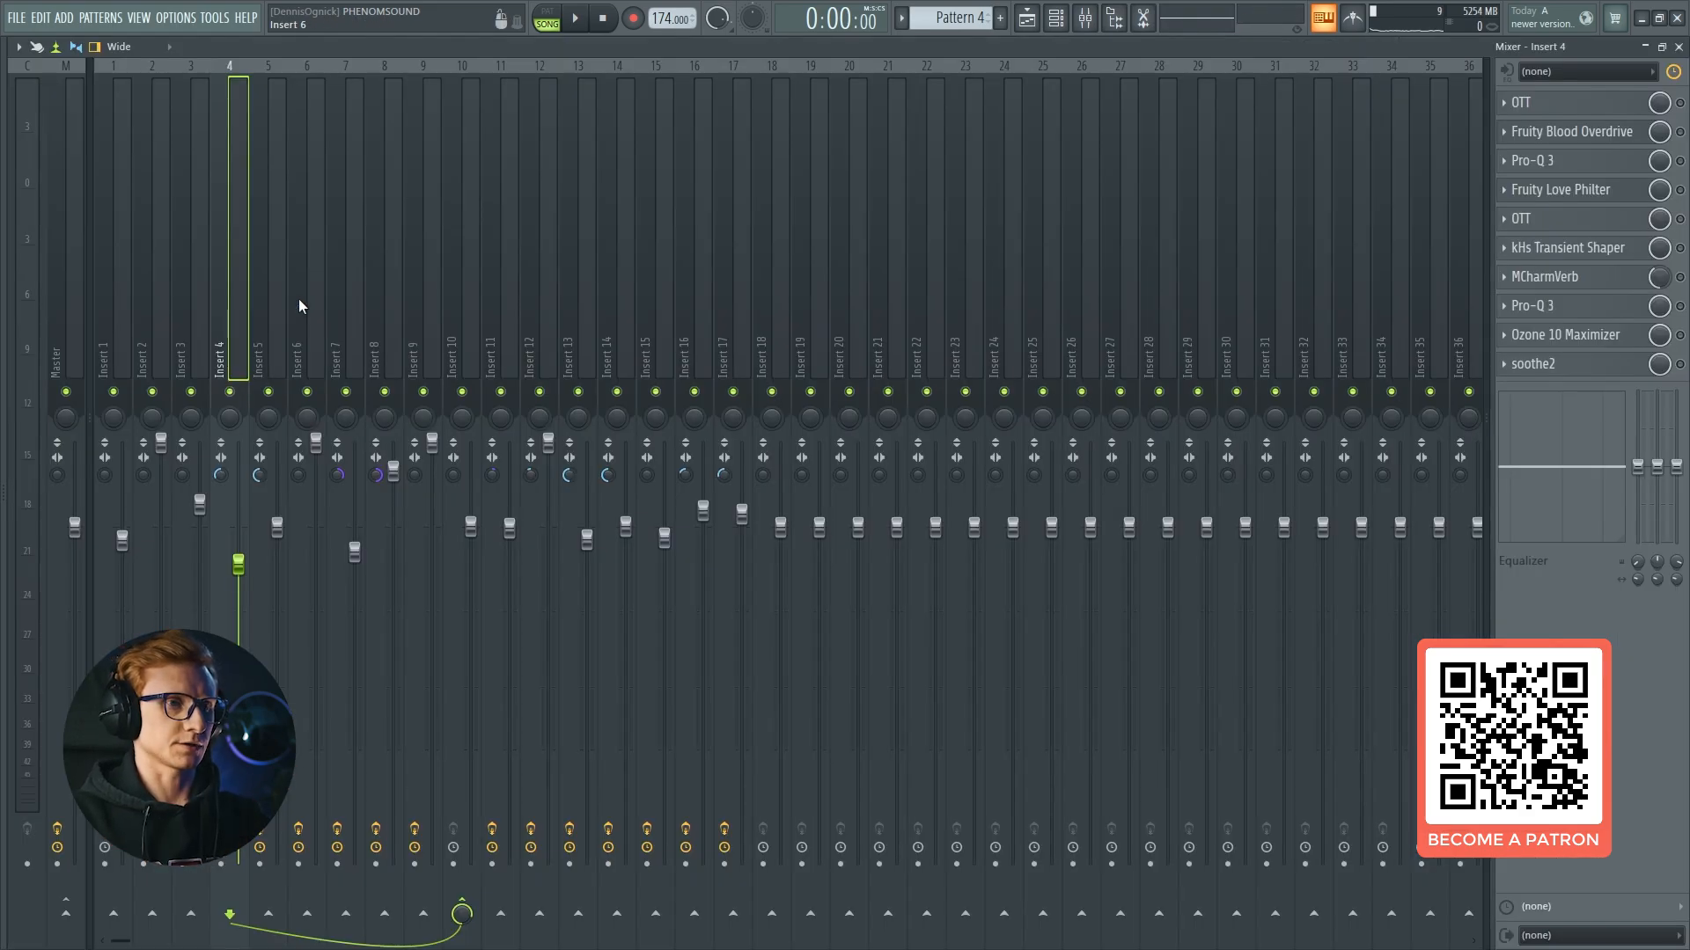
pyautogui.press('space')
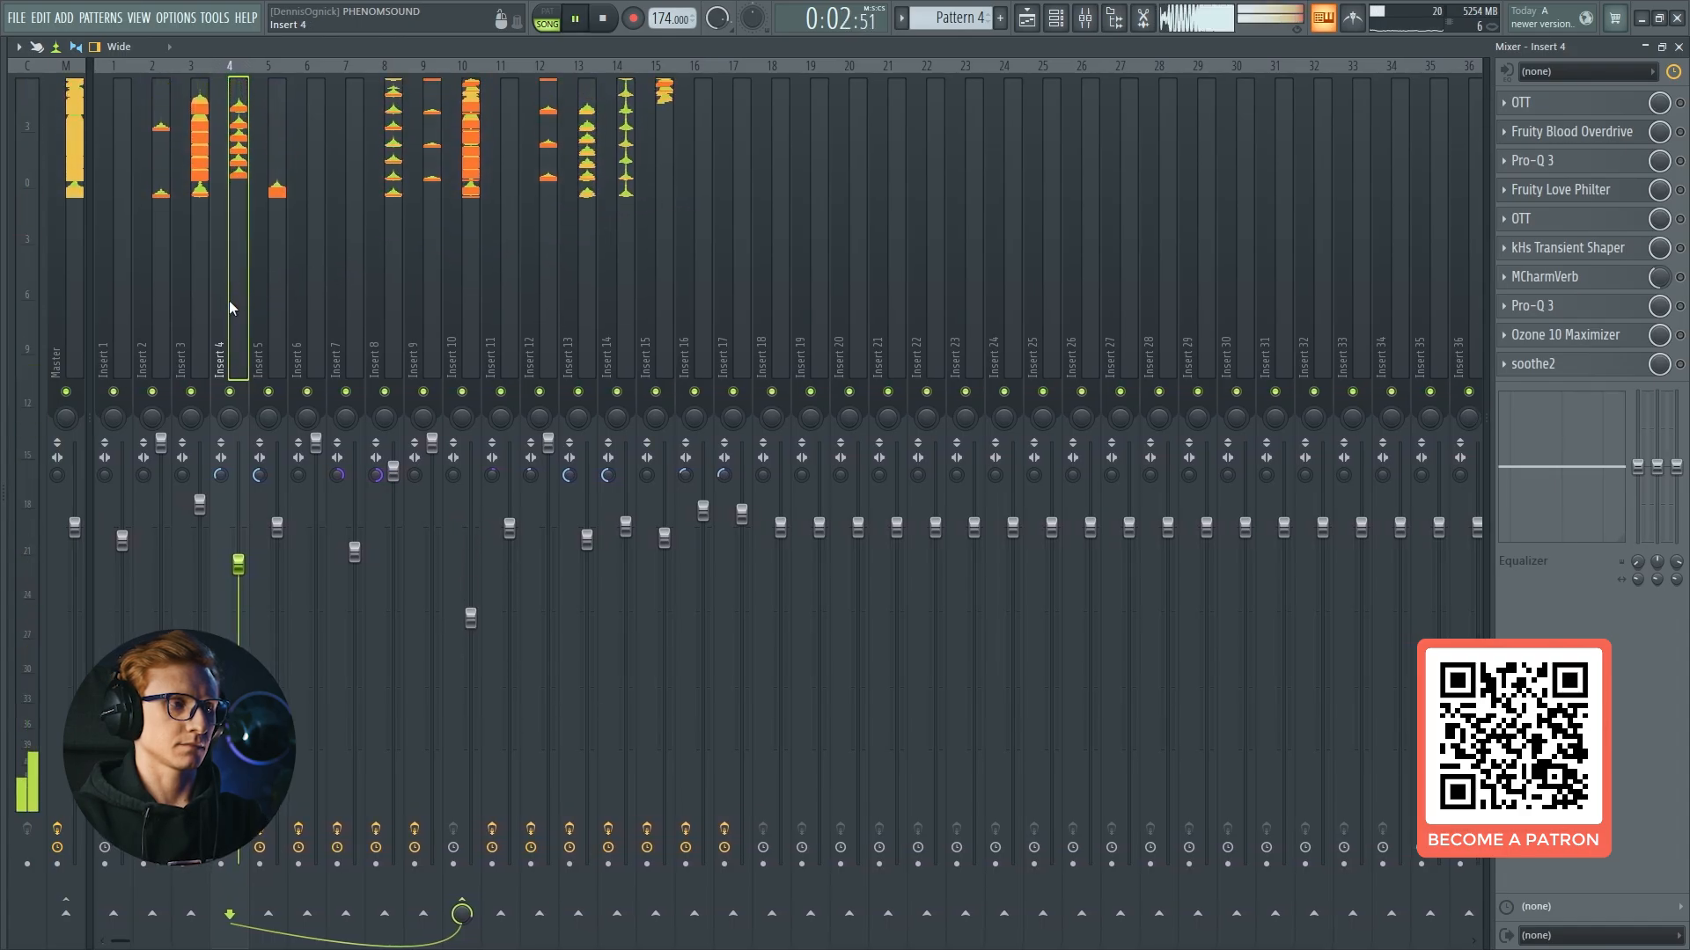
pyautogui.press('space')
pyautogui.rightClick(231, 392)
# Audition the song with the first OTT on insert 4 enabled and its settings shown, and close them.
pyautogui.moveTo(682, 199); pyautogui.dragTo(751, 205)
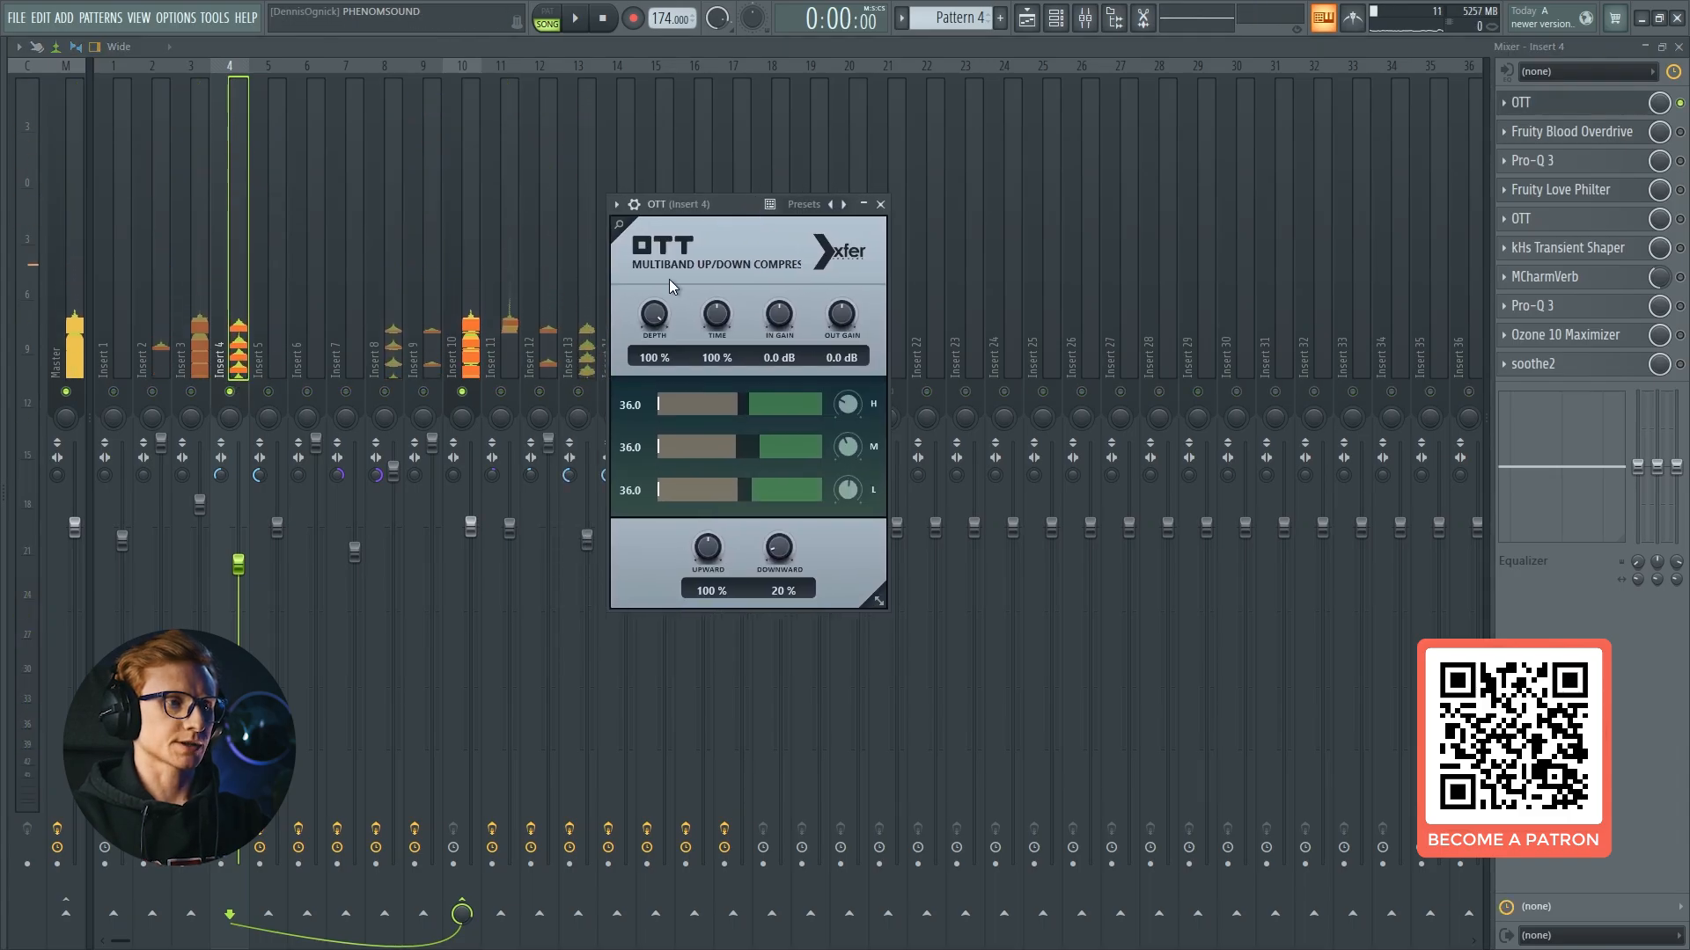
pyautogui.press('space')
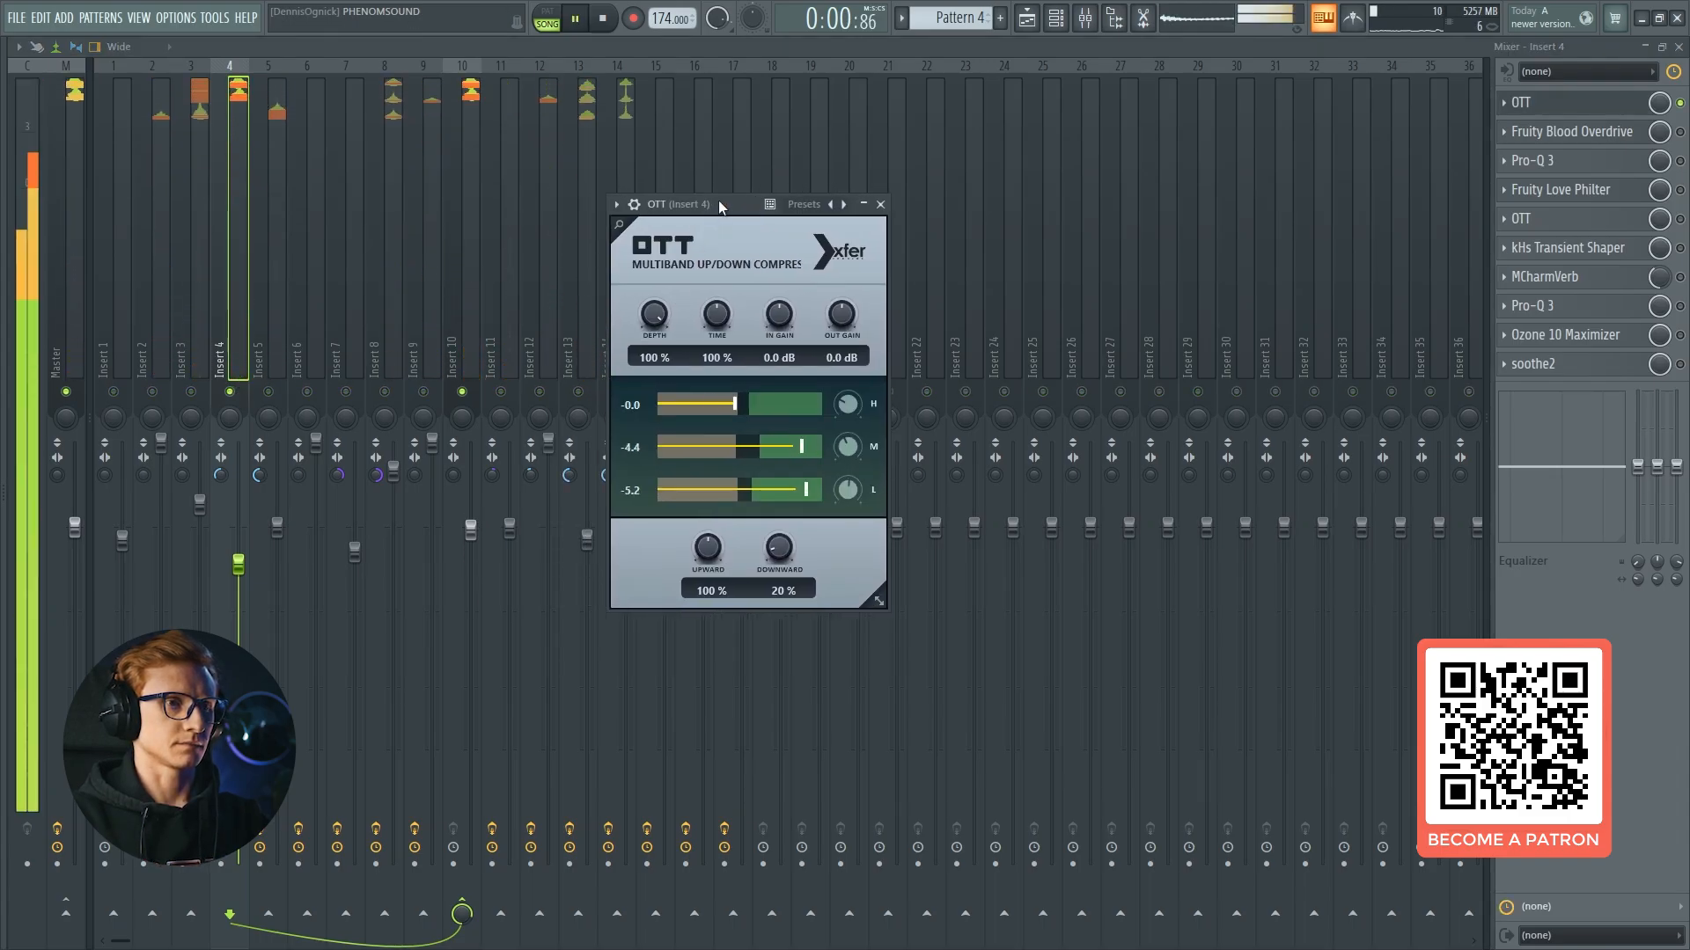
pyautogui.click(1624, 116)
pyautogui.press('space')
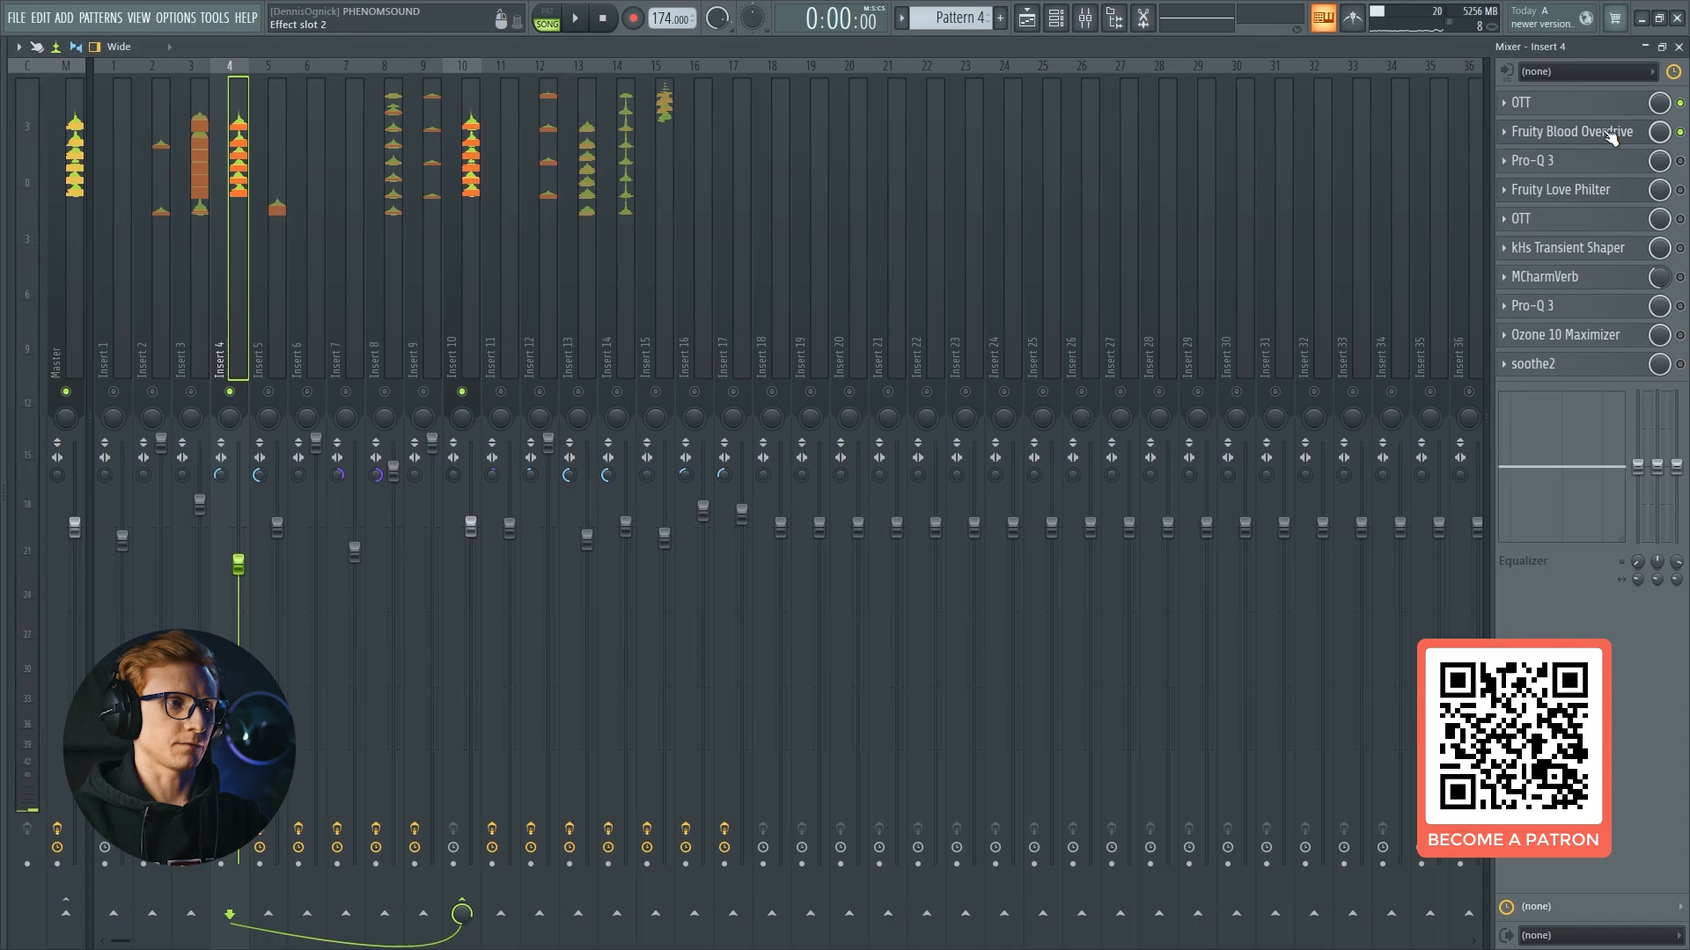
# Play the song with Fruity Blood Overdrive enabled on insert 4 while viewing its settings, and close them.
pyautogui.click(1531, 131)
pyautogui.press('space')
pyautogui.moveTo(531, 289); pyautogui.dragTo(658, 313)
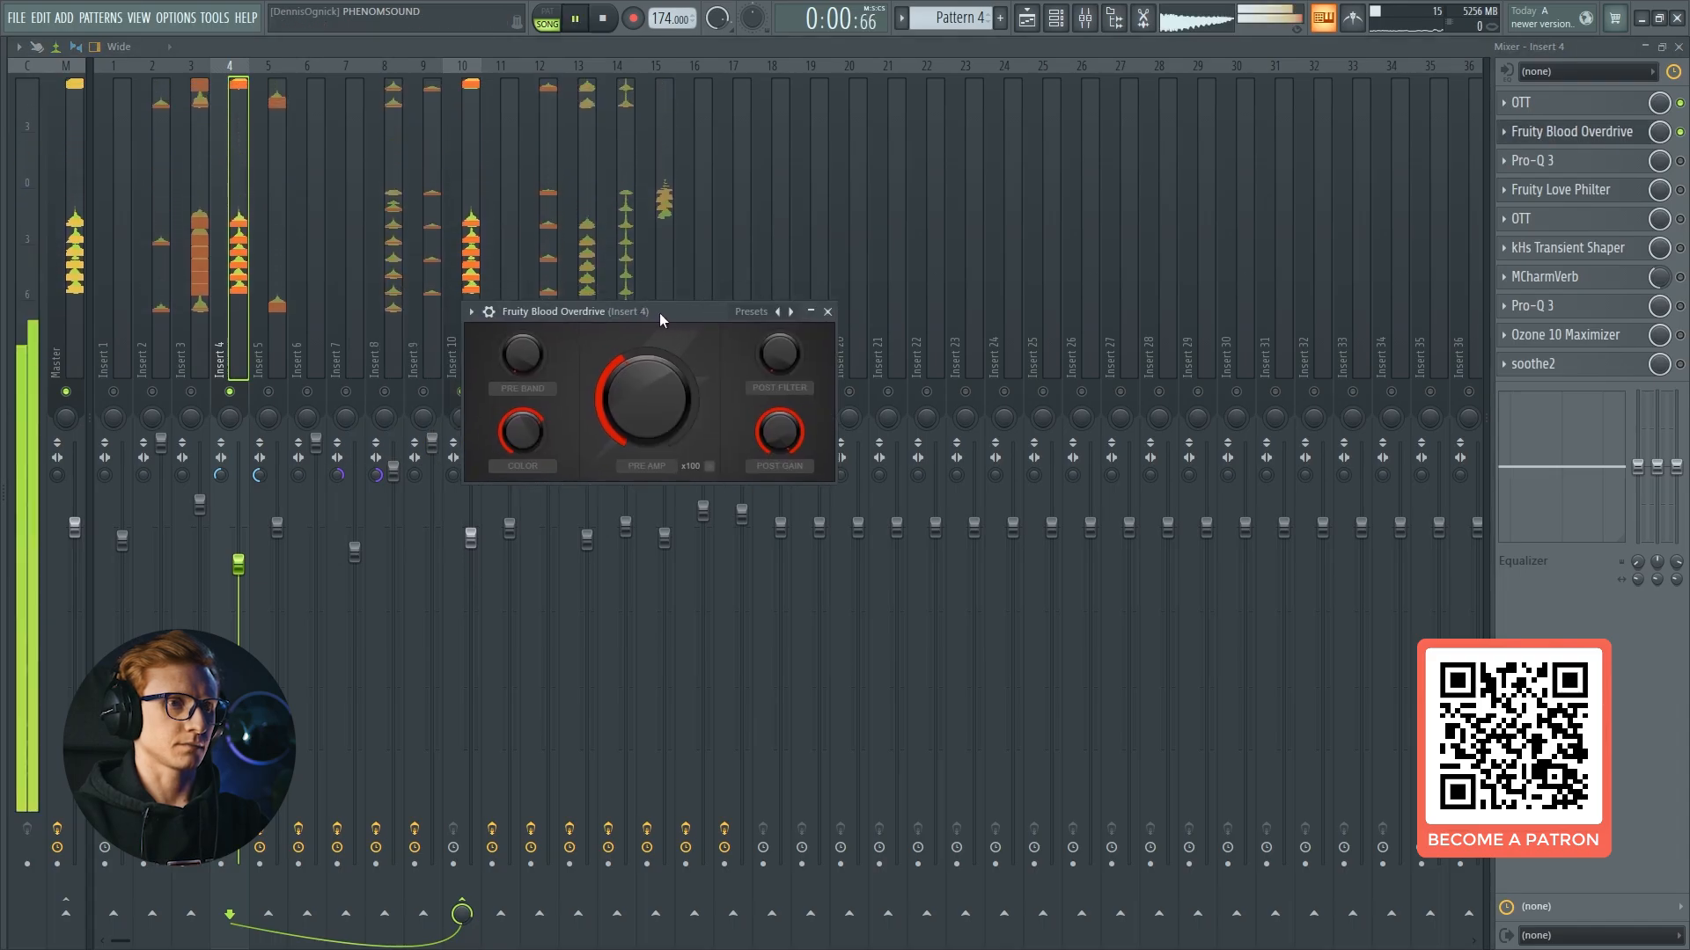
pyautogui.click(832, 315)
# Enable the first Pro-Q 3 on insert 4 and audition the song while viewing its EQ curve.
pyautogui.click(1680, 161)
pyautogui.press('space')
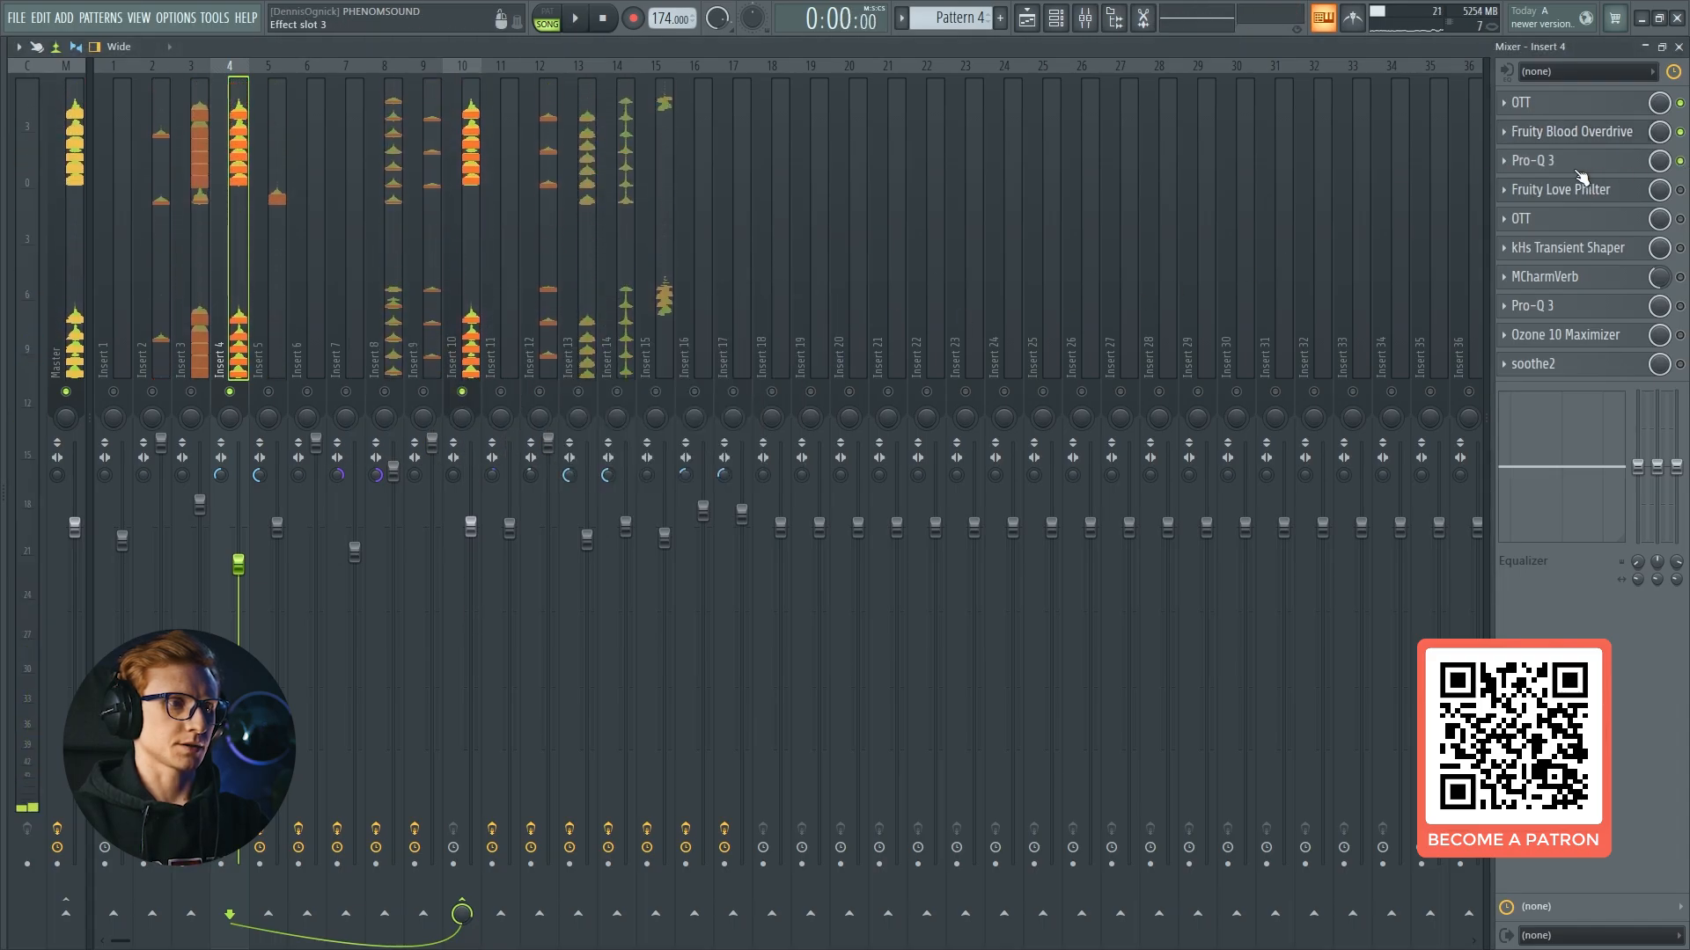
pyautogui.click(1578, 167)
pyautogui.press('space')
pyautogui.moveTo(737, 259); pyautogui.dragTo(739, 198)
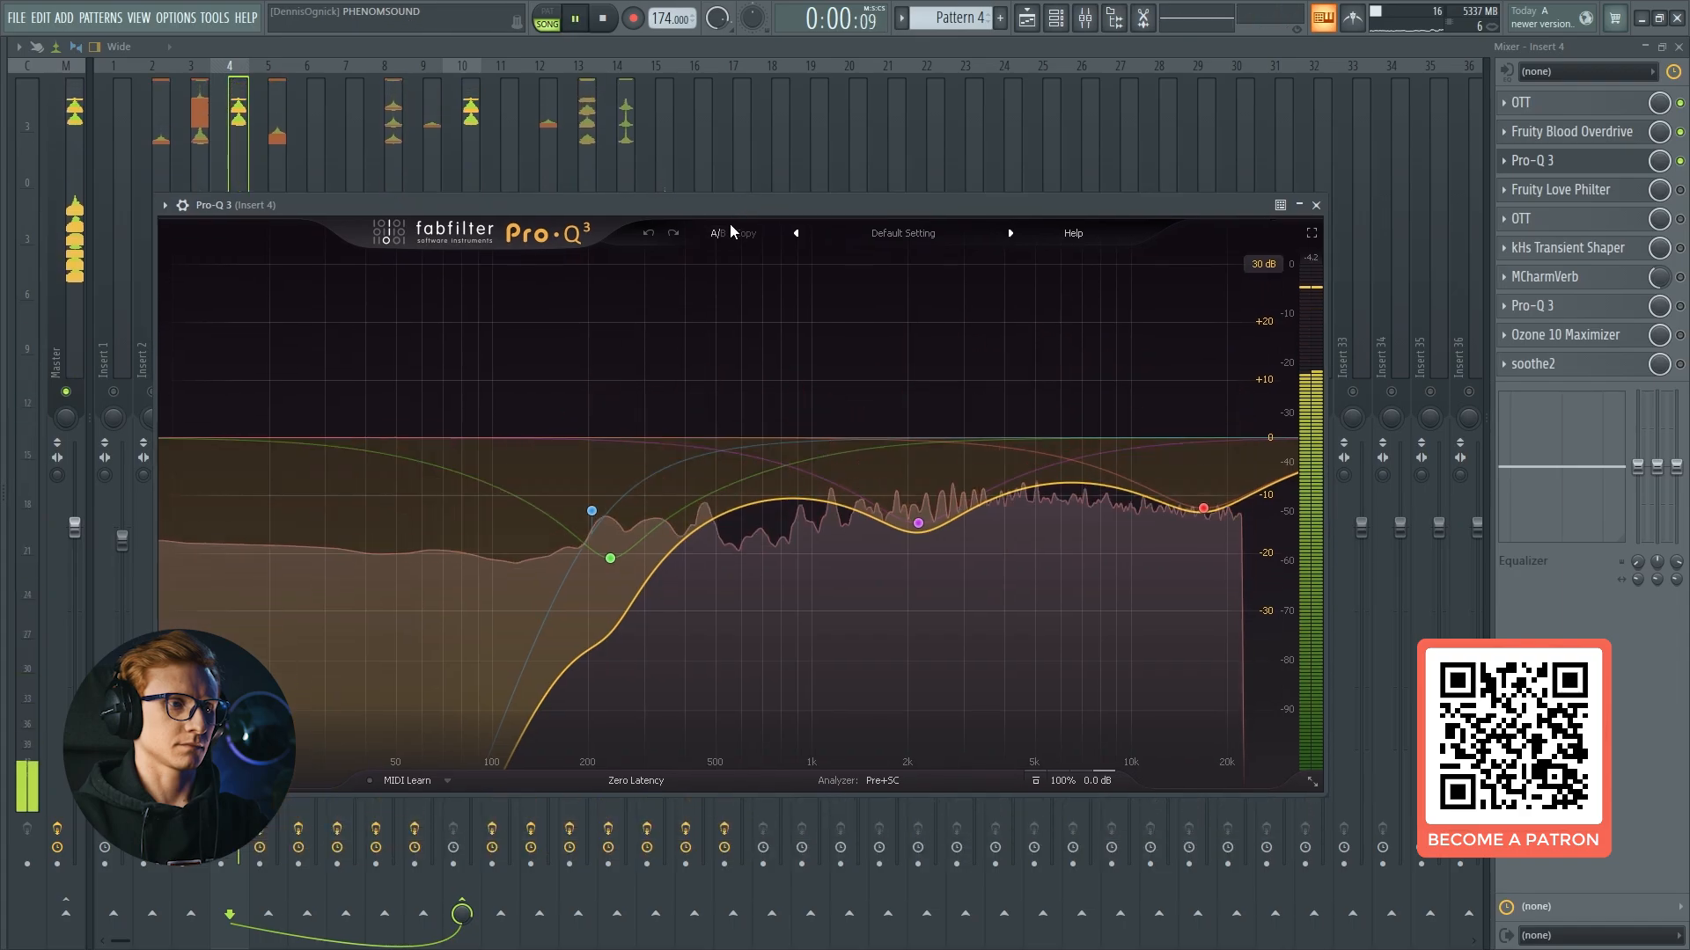
pyautogui.click(1315, 205)
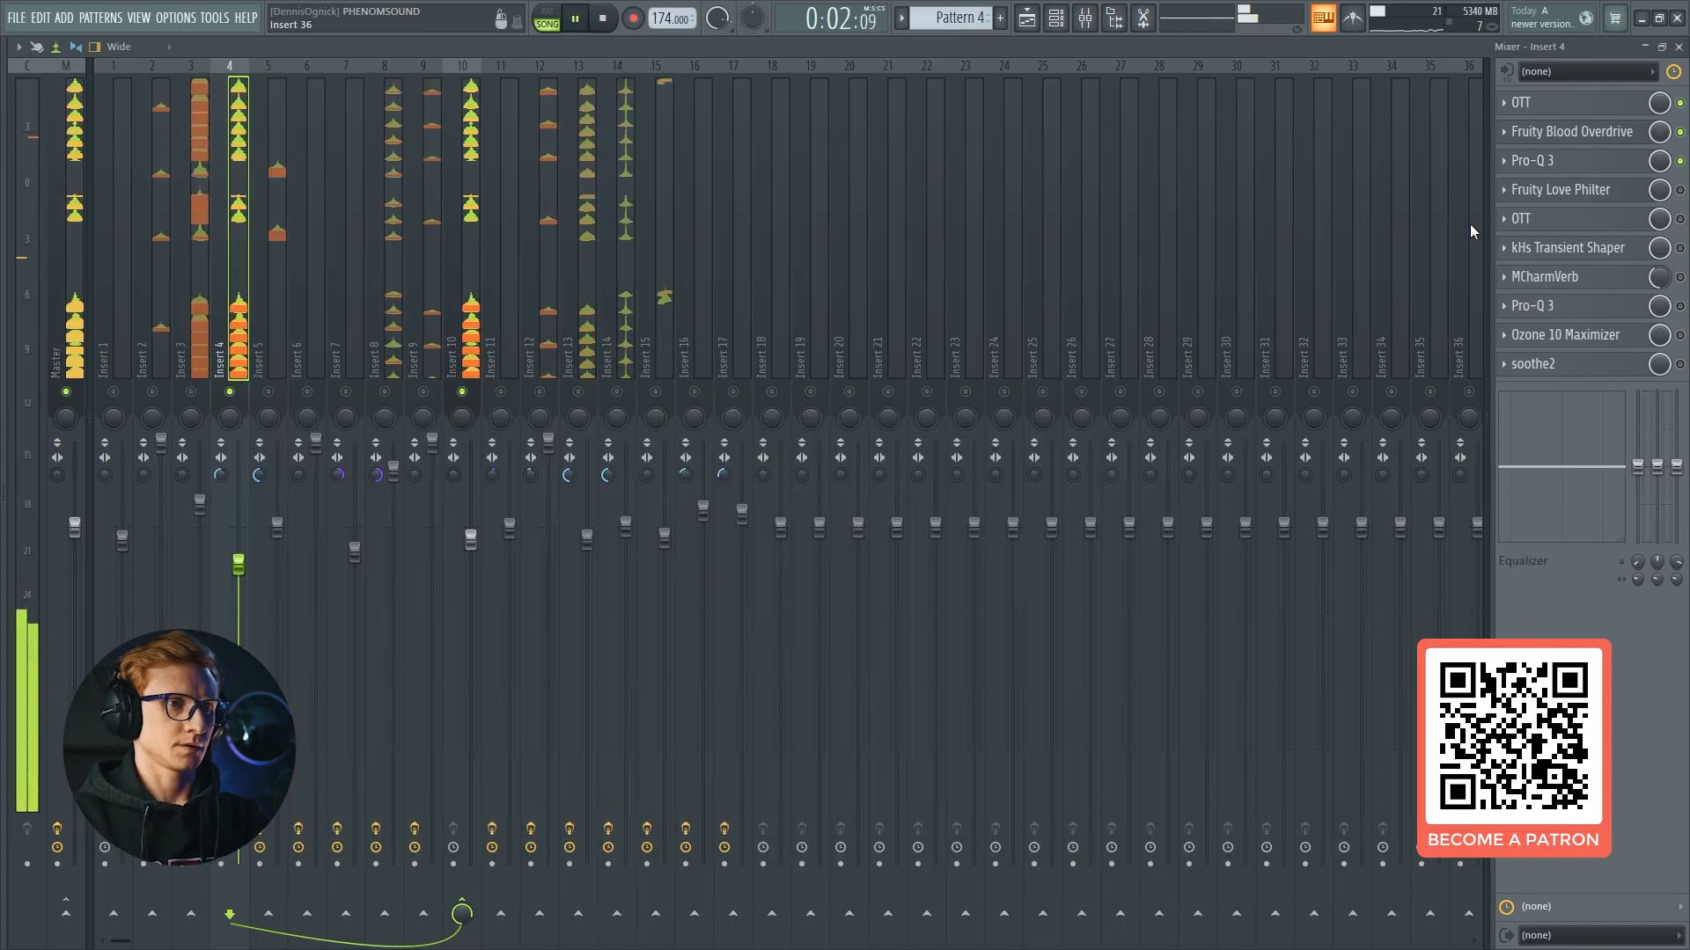
pyautogui.press('space')
# Enable Fruity Love Philter on insert 4, look through its presets while keeping Stereoizer, and audition the song.
pyautogui.click(1680, 190)
pyautogui.click(1637, 197)
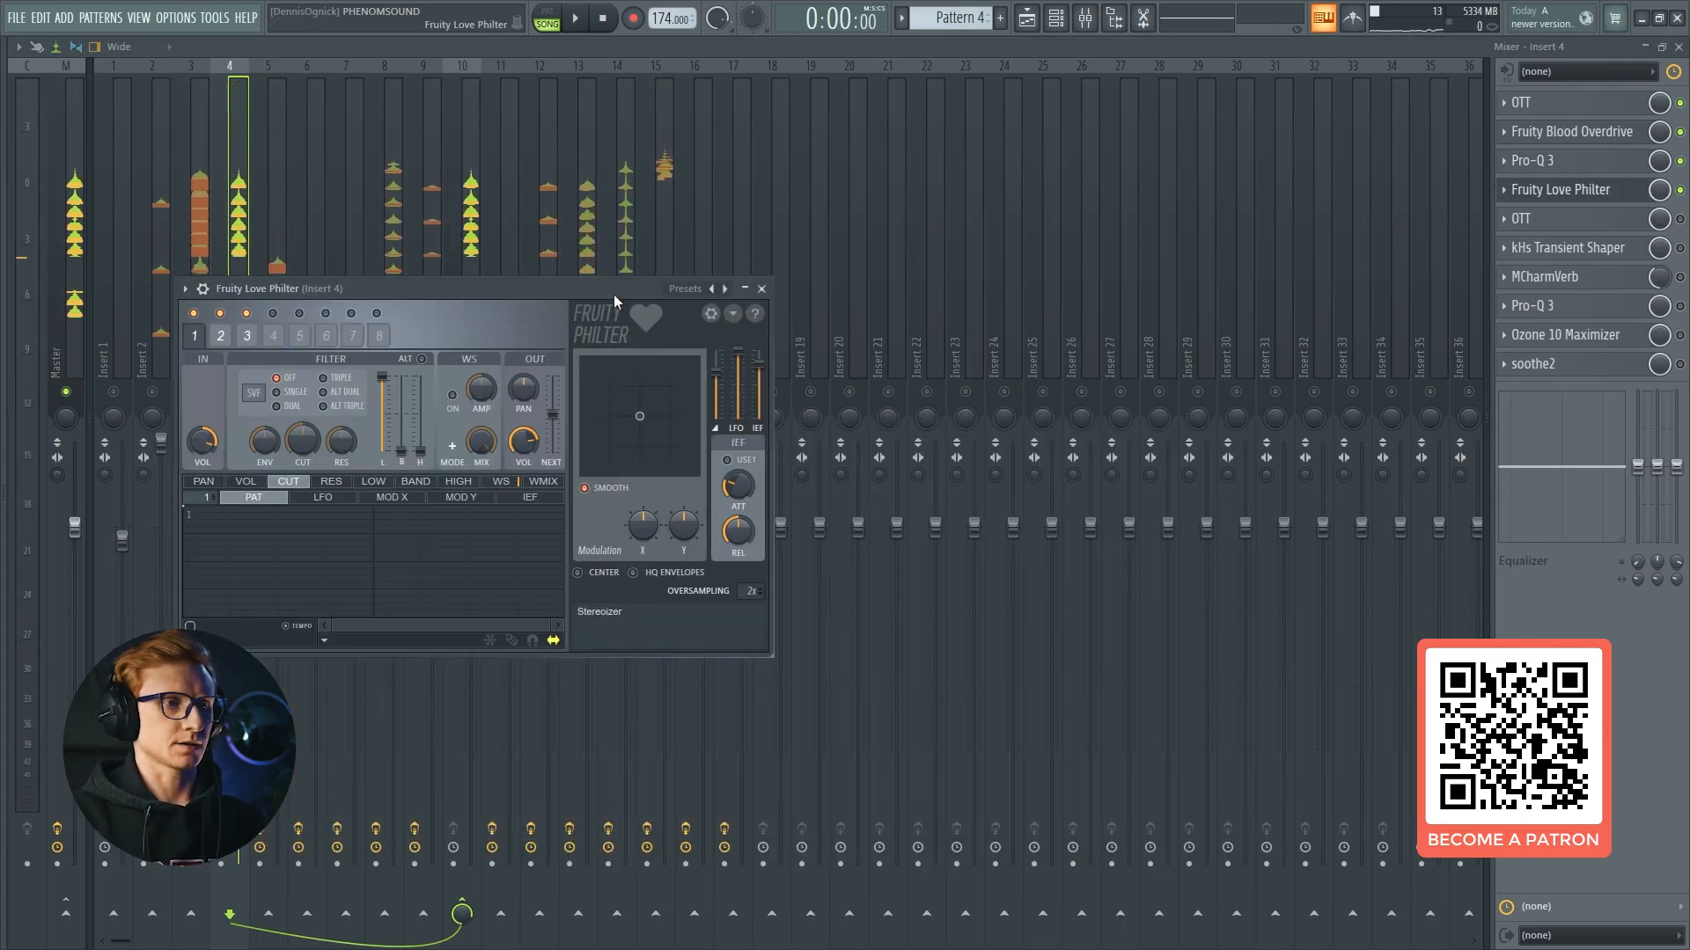
pyautogui.moveTo(614, 282); pyautogui.dragTo(1002, 290)
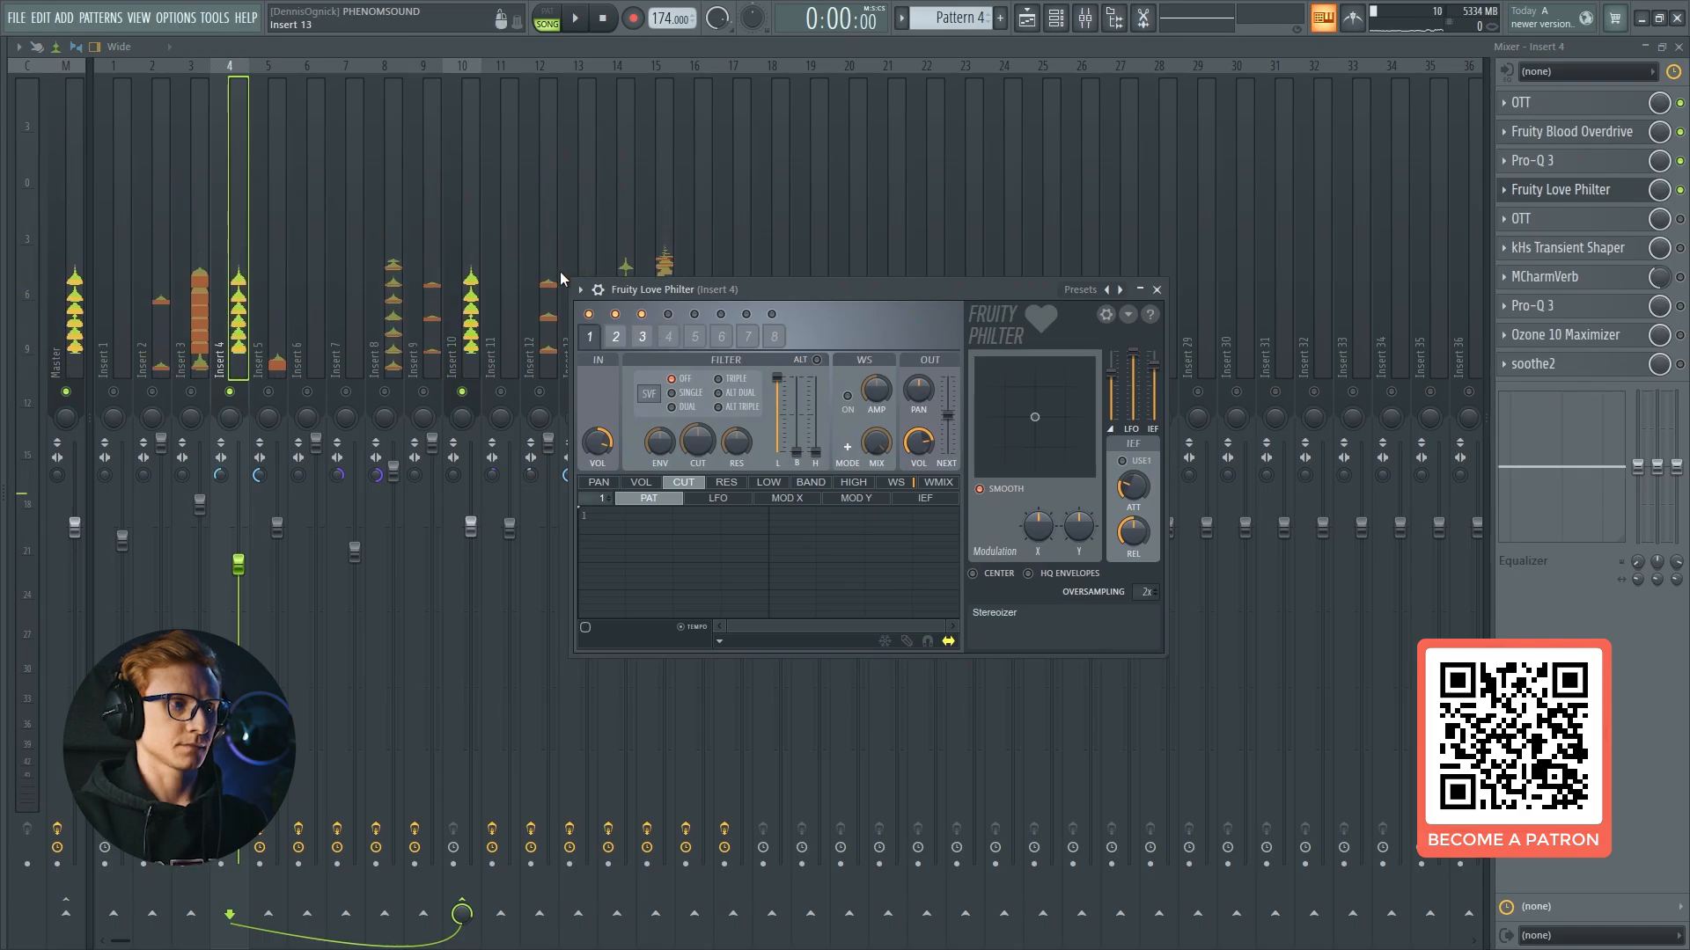
pyautogui.click(580, 289)
pyautogui.moveTo(613, 358)
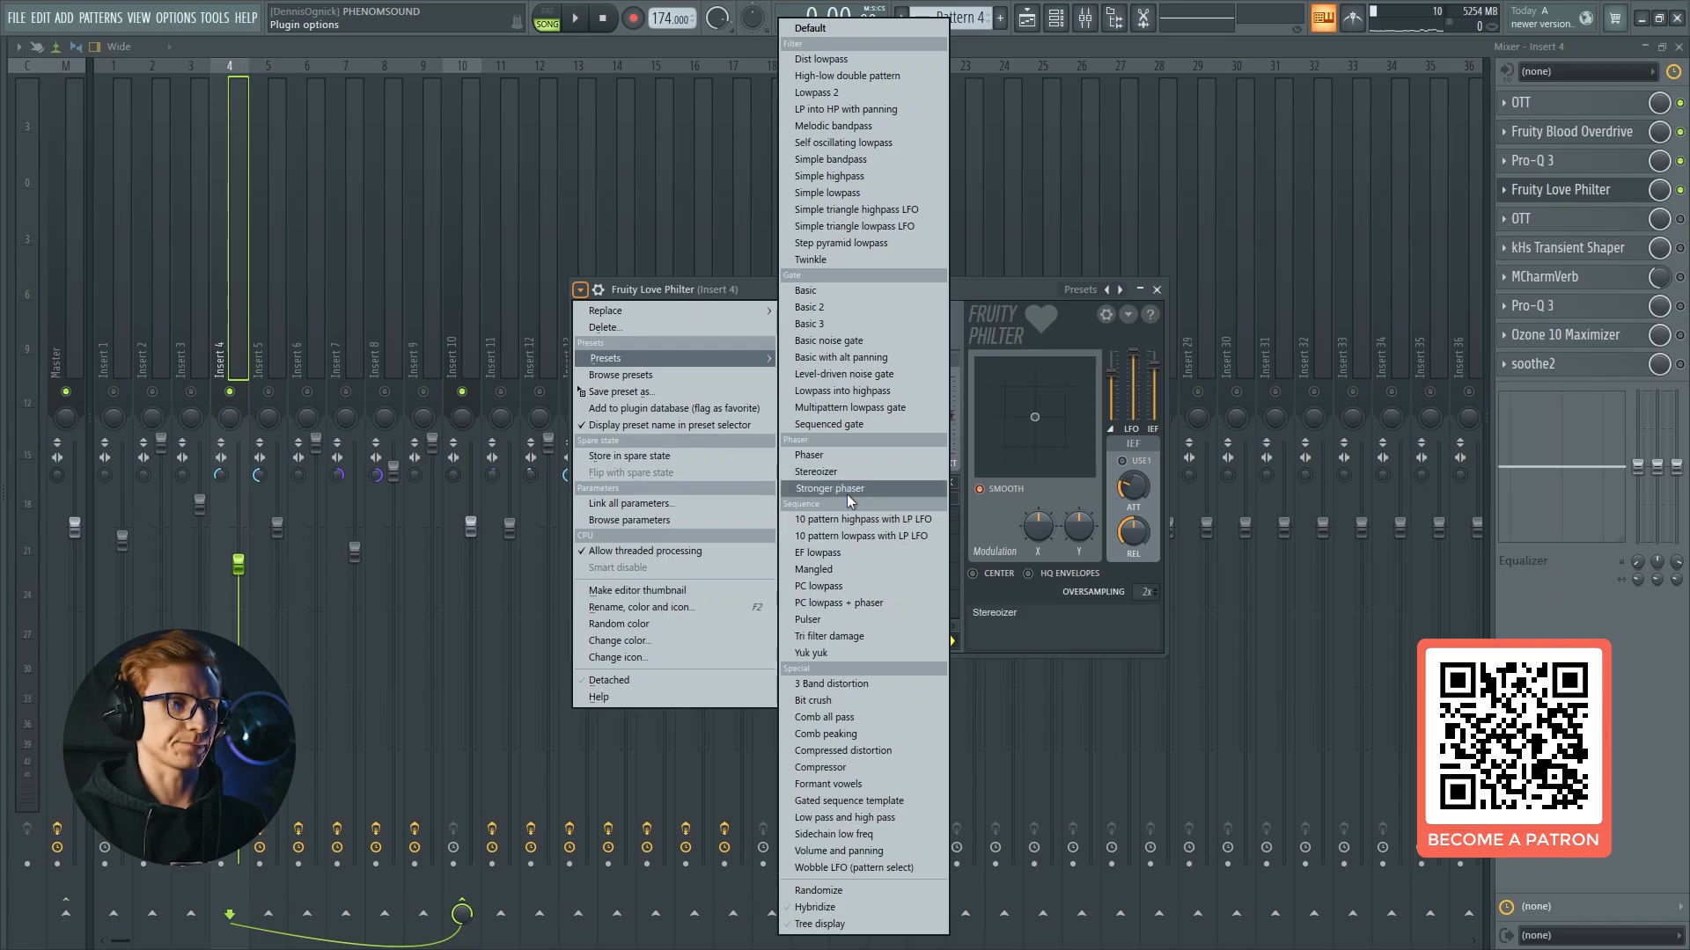
pyautogui.moveTo(957, 290); pyautogui.dragTo(912, 285)
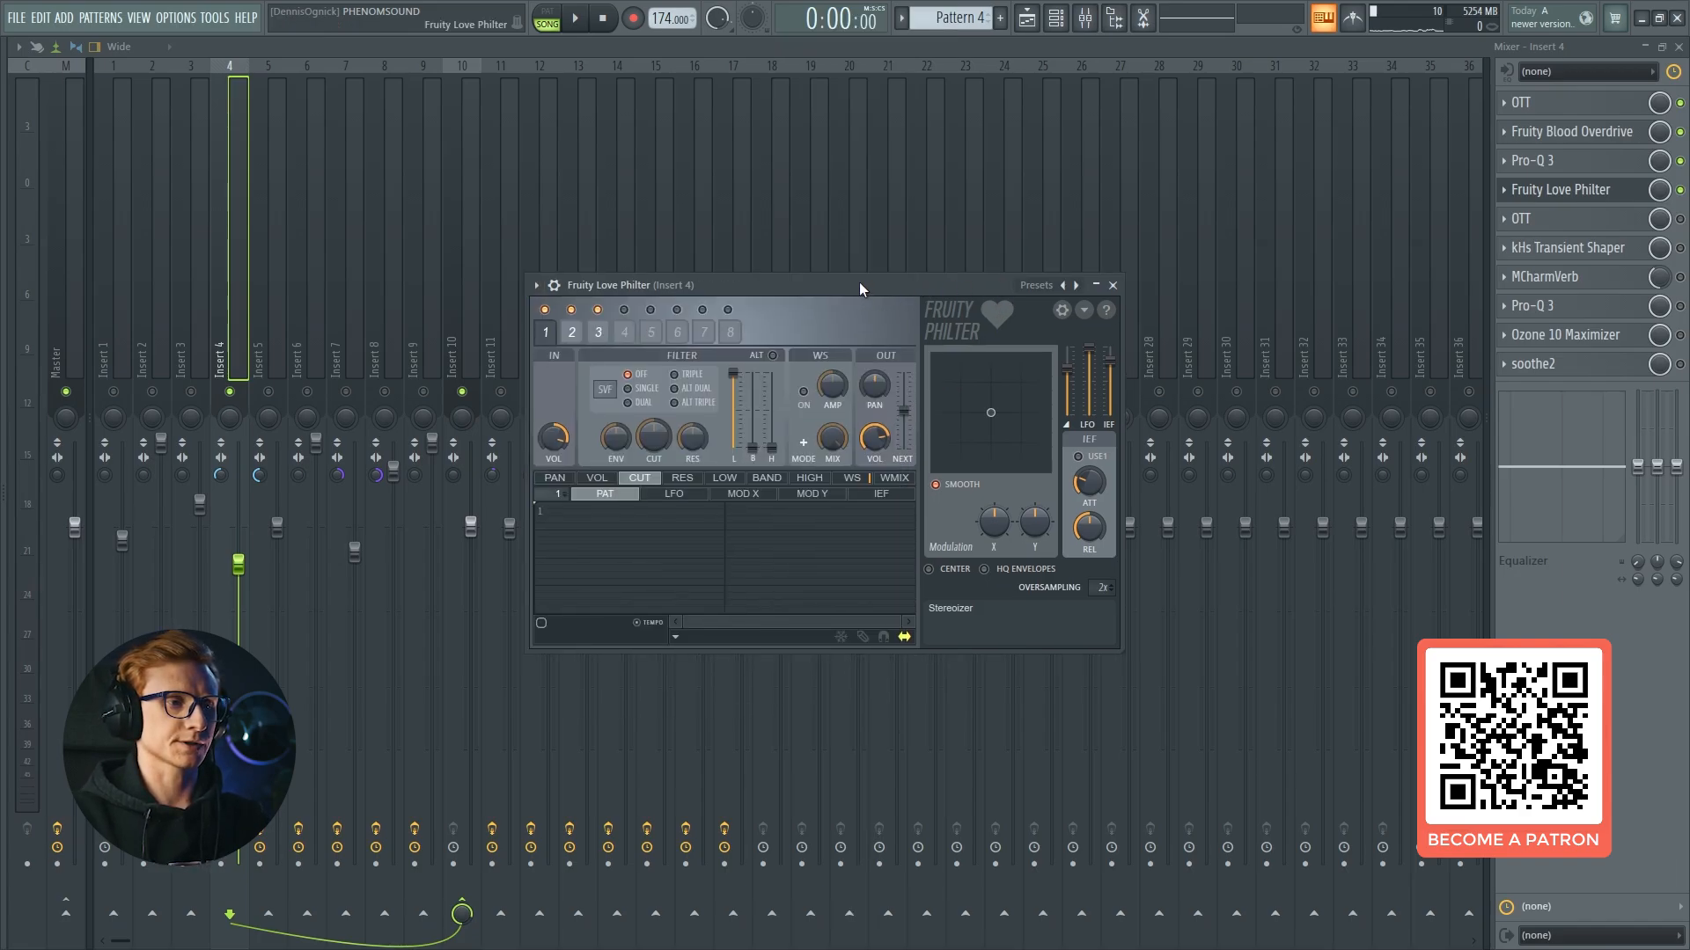
pyautogui.press('Escape')
pyautogui.press('space')
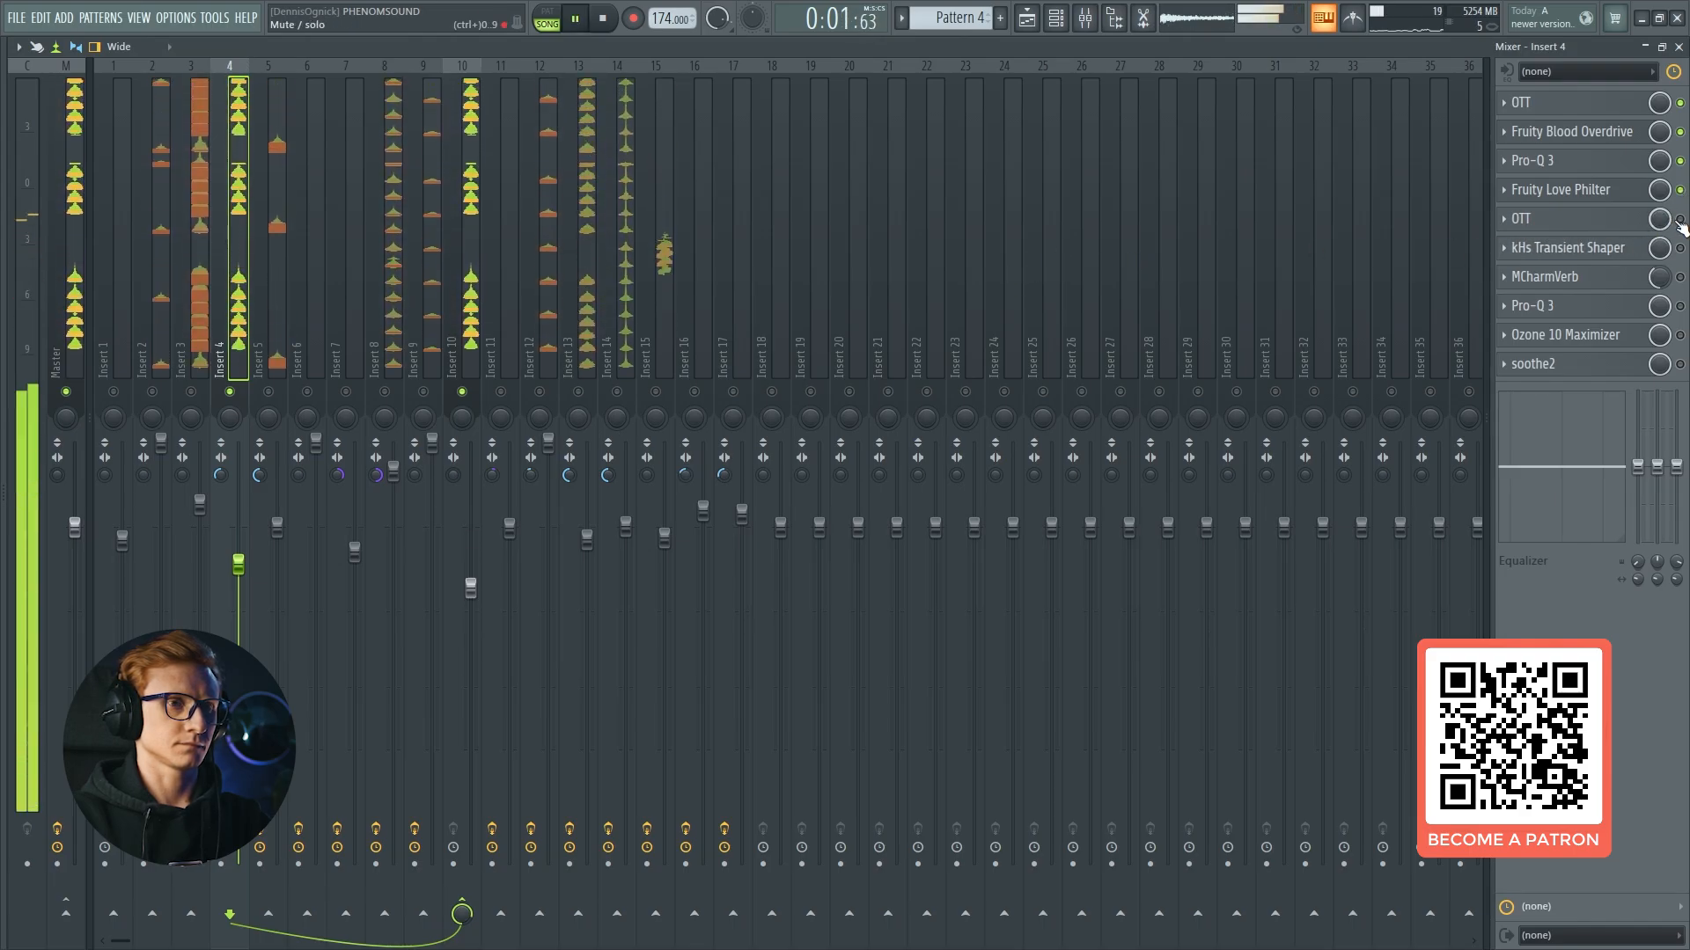
pyautogui.press('space')
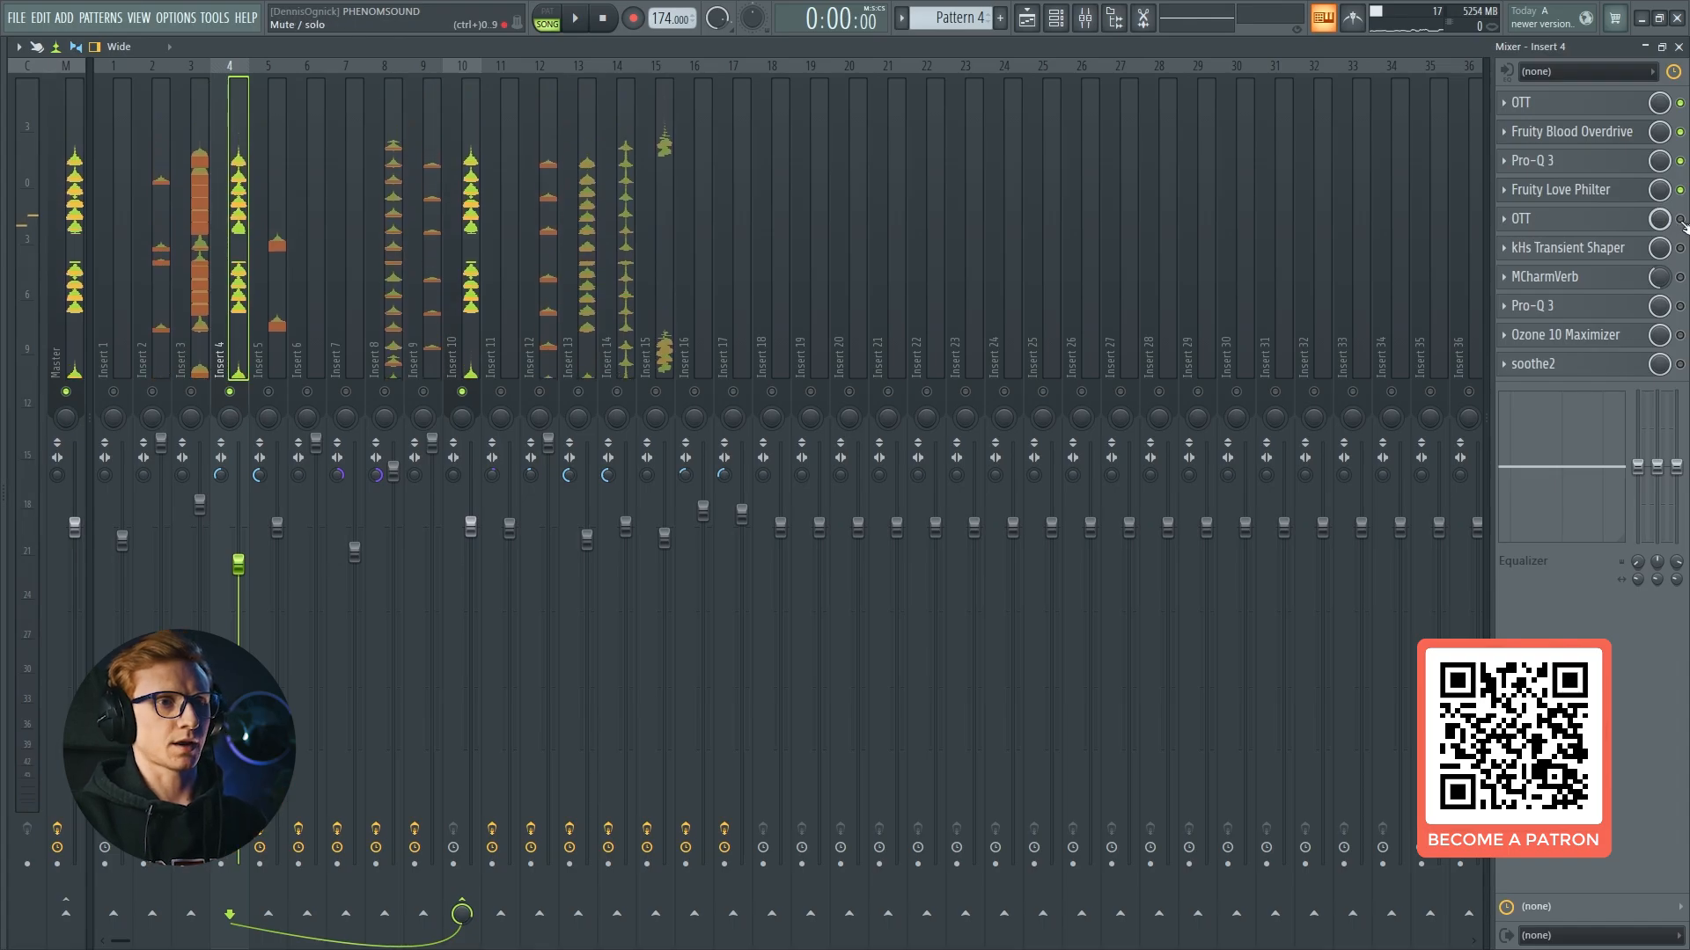
# Audition the song with the second OTT on insert 4 enabled, showing and closing its settings.
pyautogui.press('space')
pyautogui.click(1639, 221)
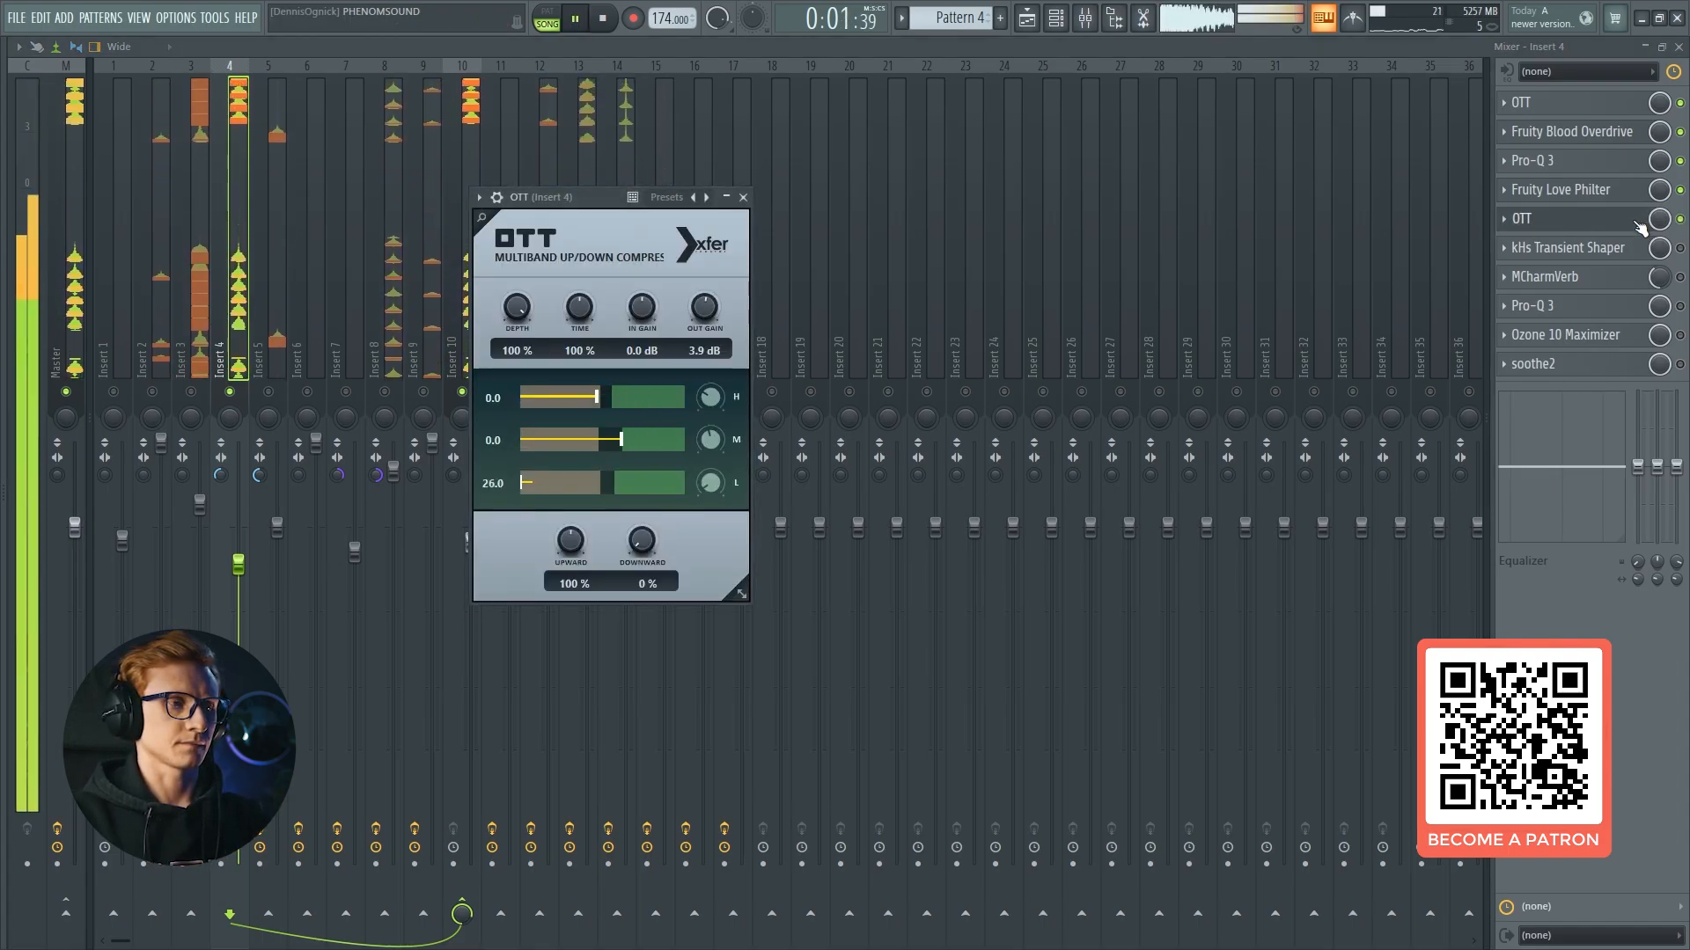
pyautogui.press('space')
pyautogui.click(1622, 225)
# View the kHs Transient Shaper settings on insert 4 and play the song twice with the effect enabled.
pyautogui.click(1579, 249)
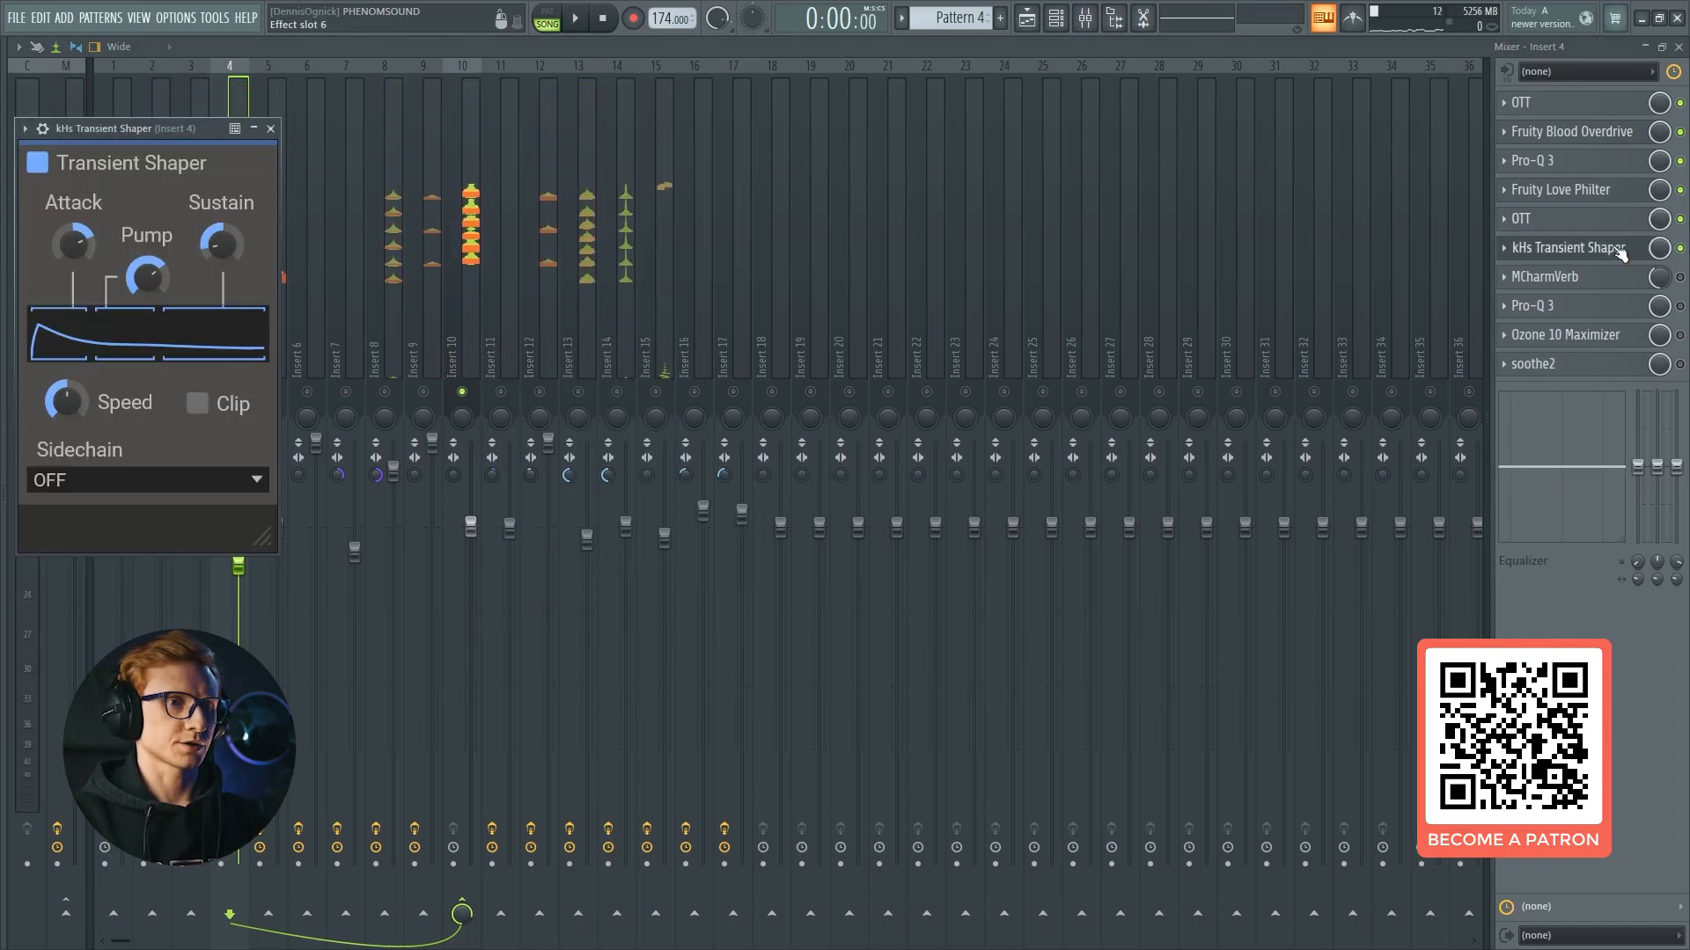
pyautogui.moveTo(163, 128); pyautogui.dragTo(804, 267)
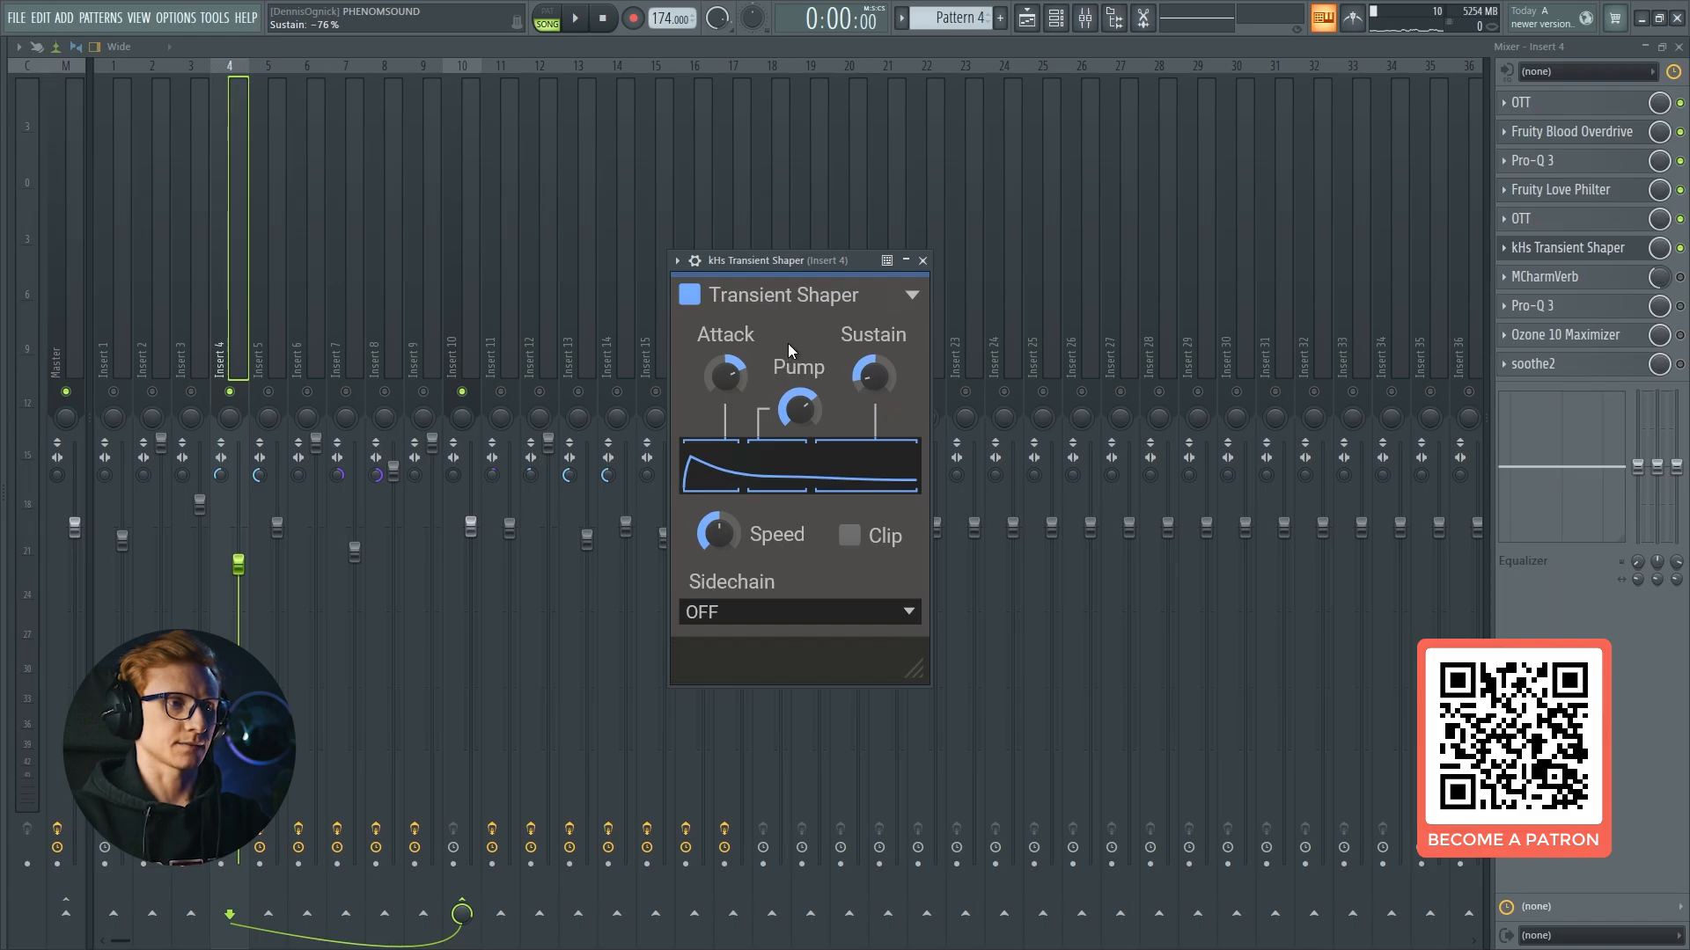
pyautogui.press('space')
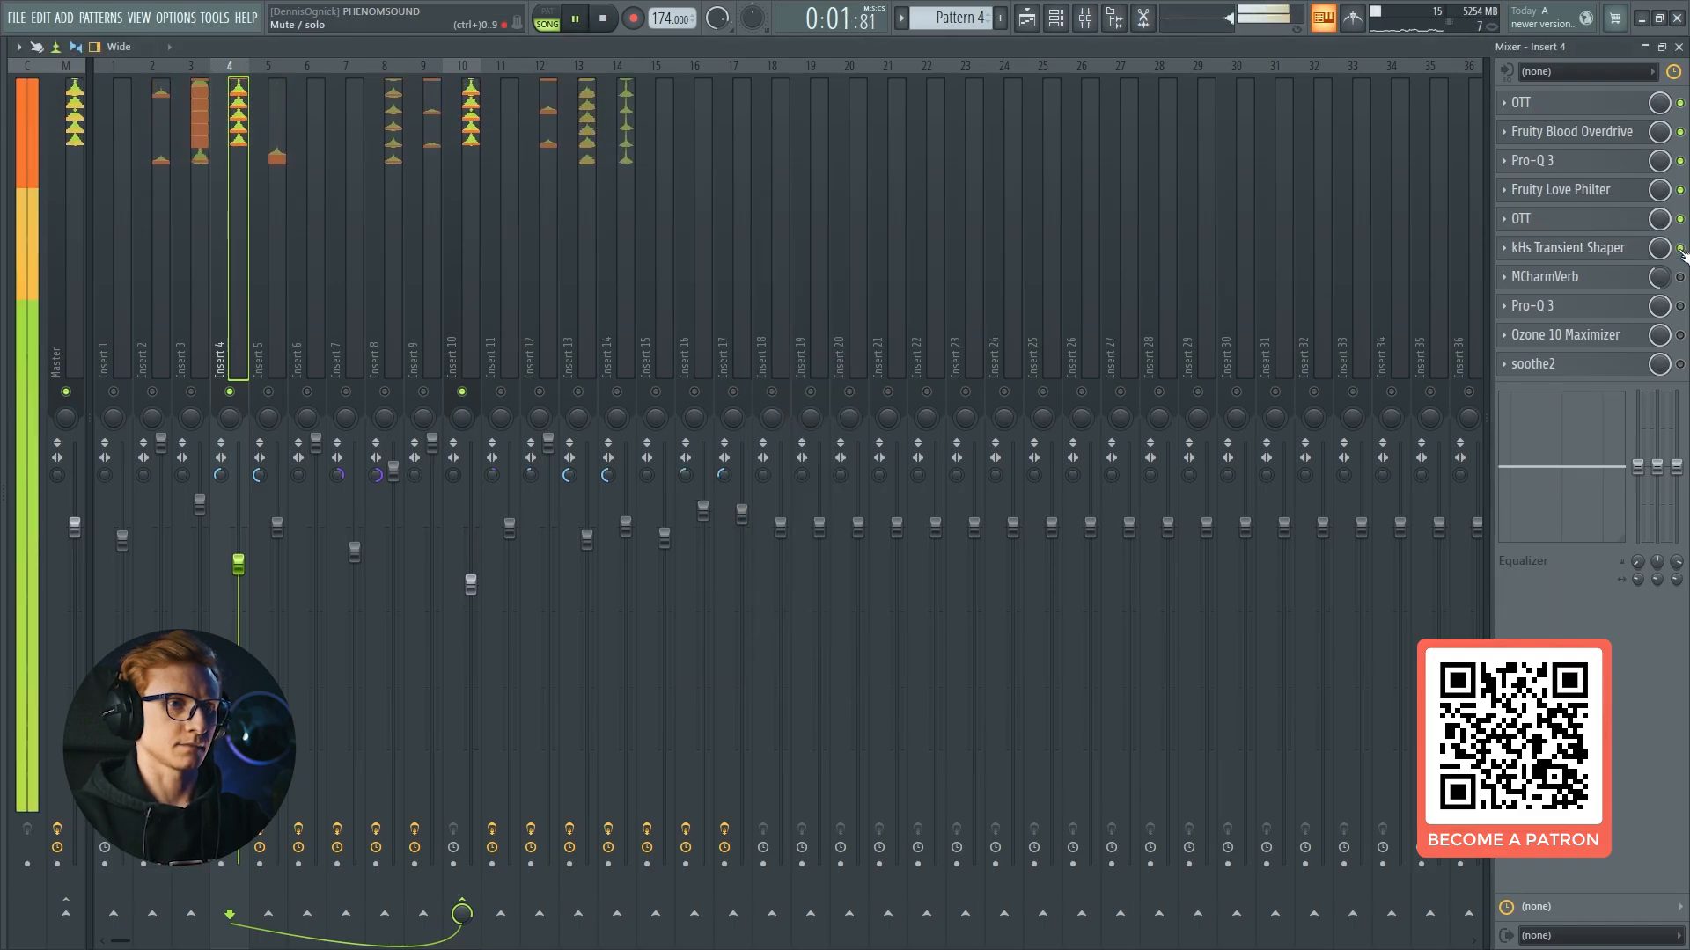
pyautogui.press('space')
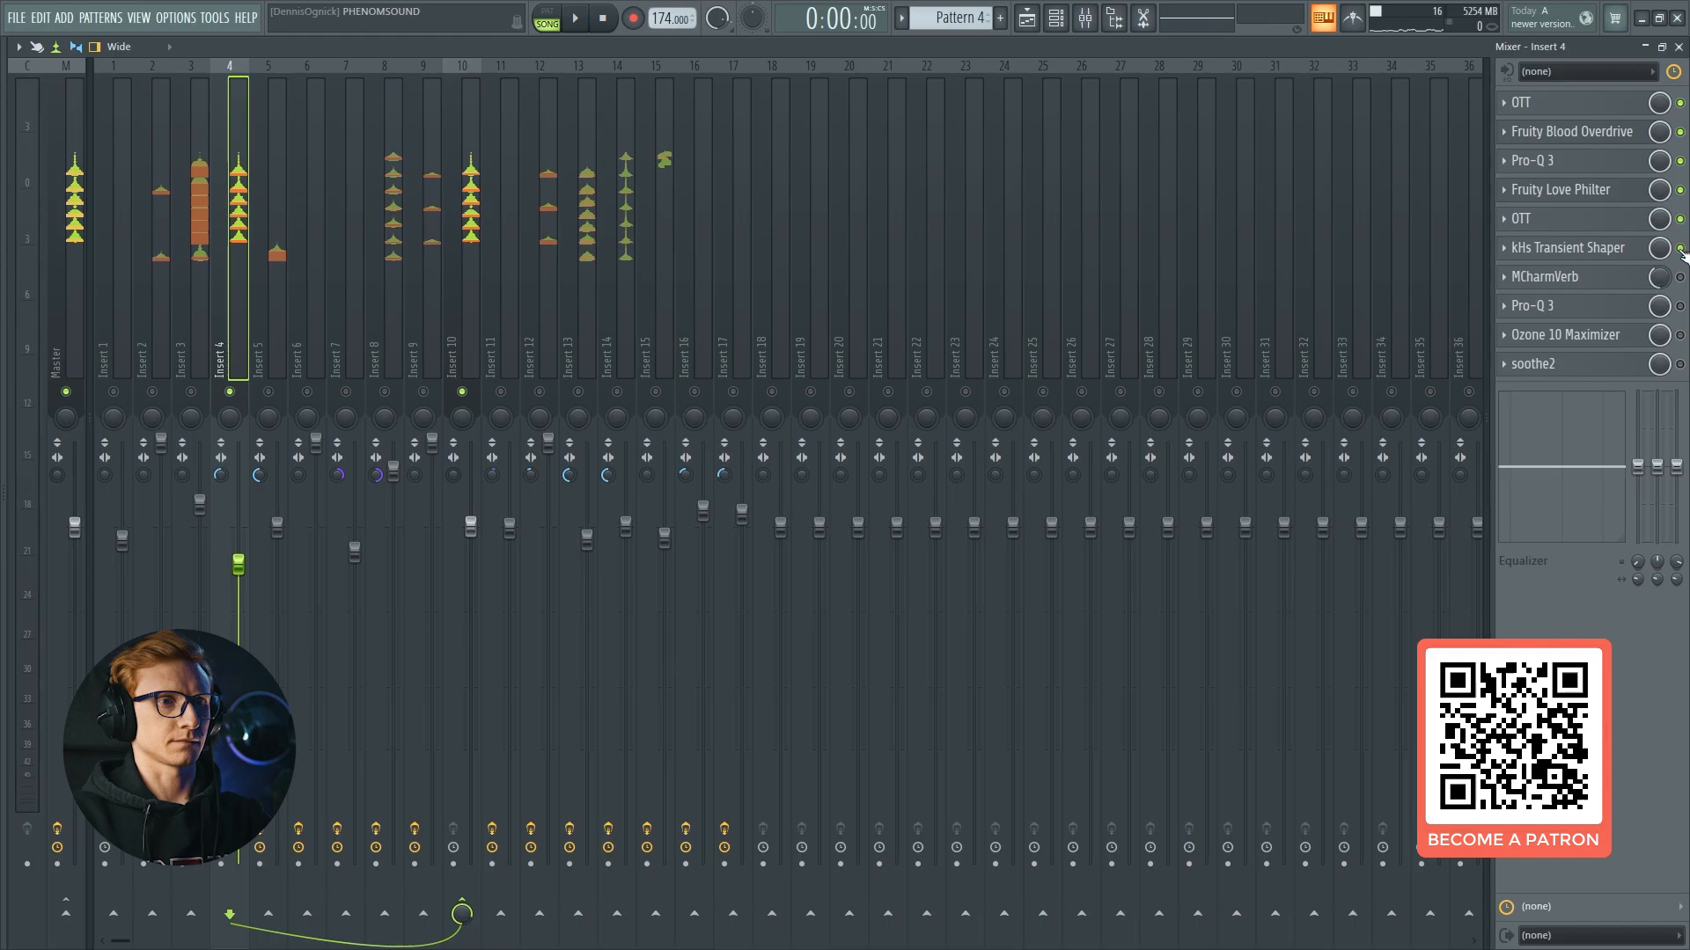
pyautogui.press('space')
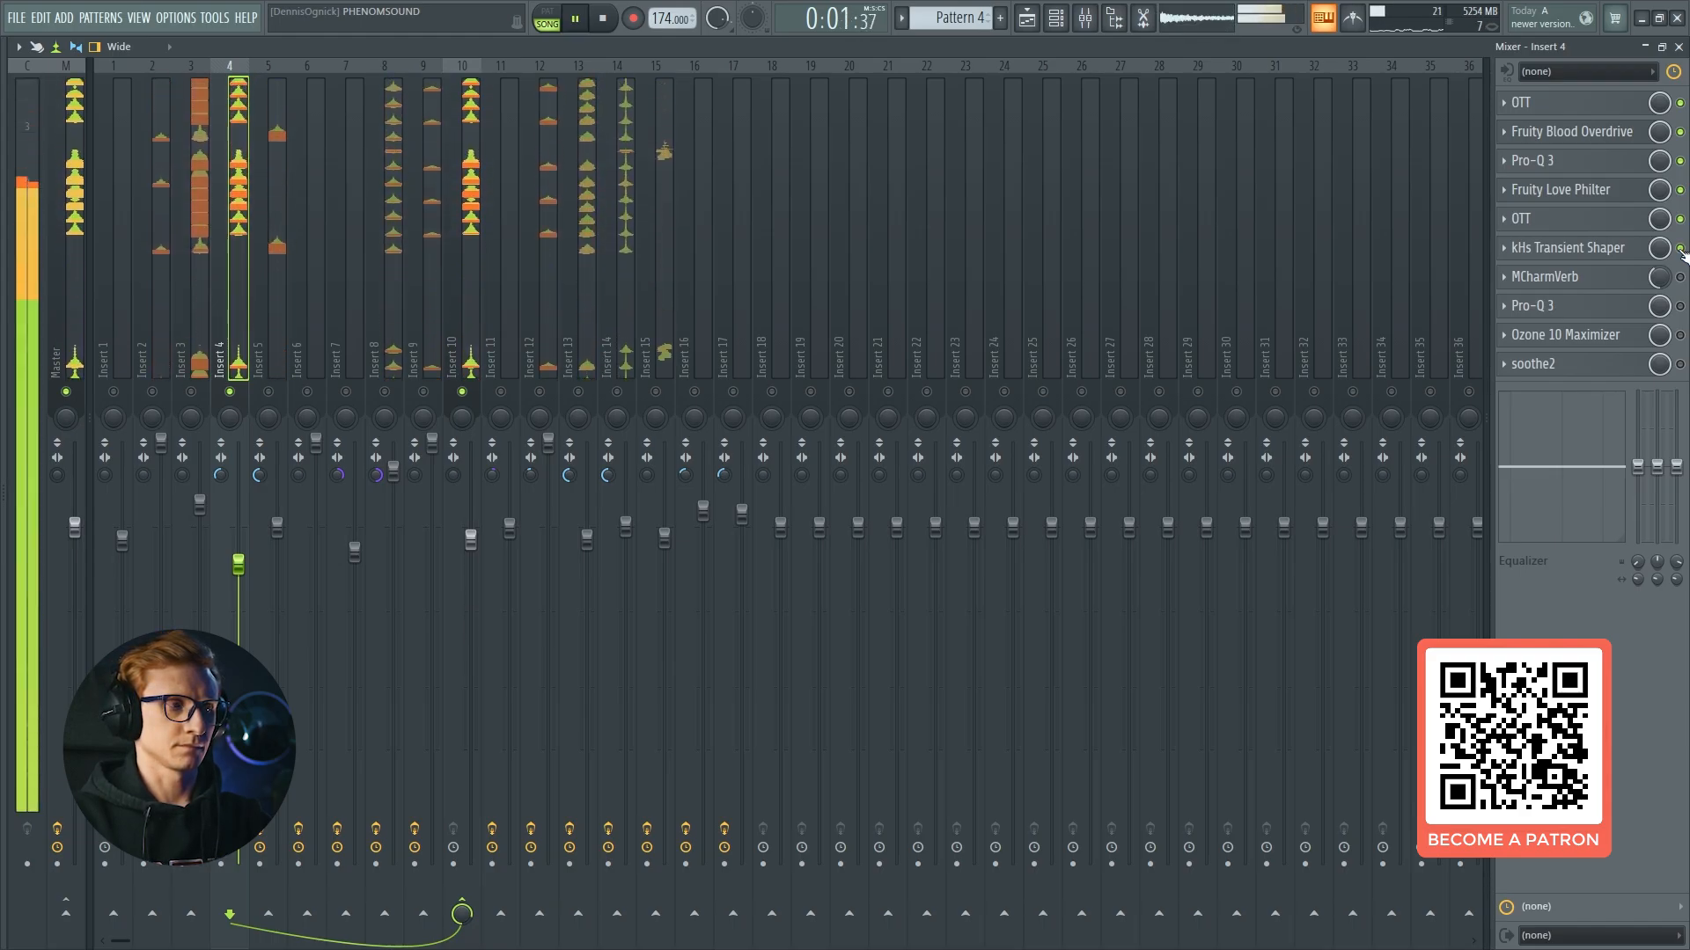
pyautogui.press('space')
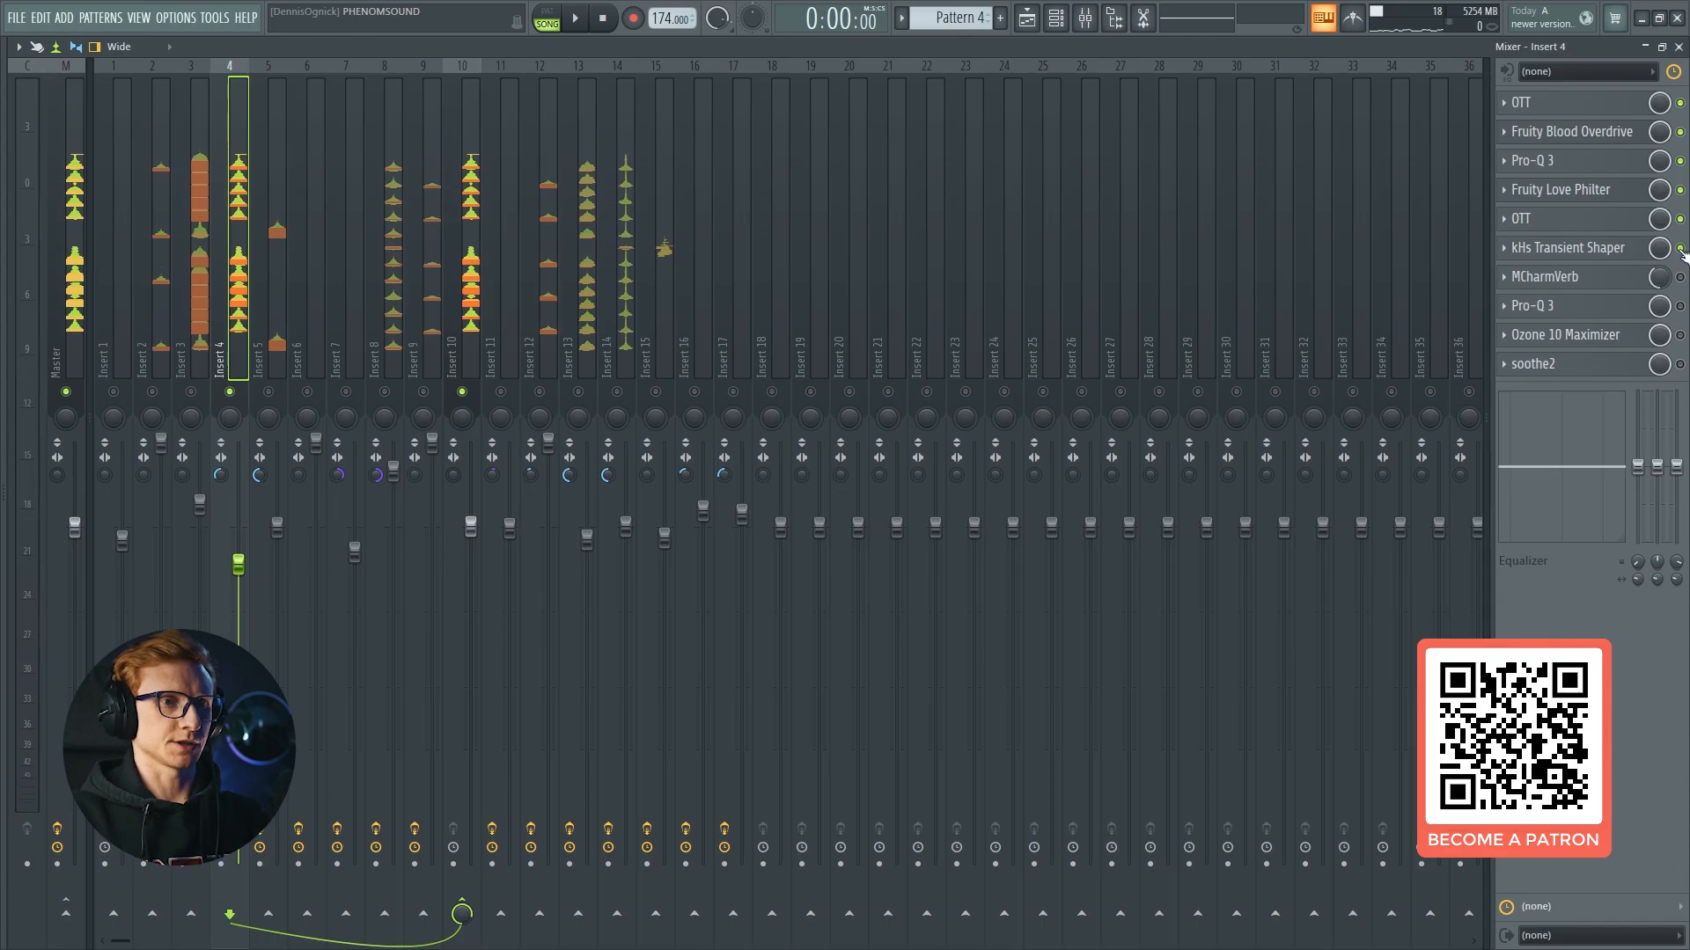
# Play the song with MCharmVerb enabled on insert 4, and show and close its settings.
pyautogui.press('space')
pyautogui.click(1615, 279)
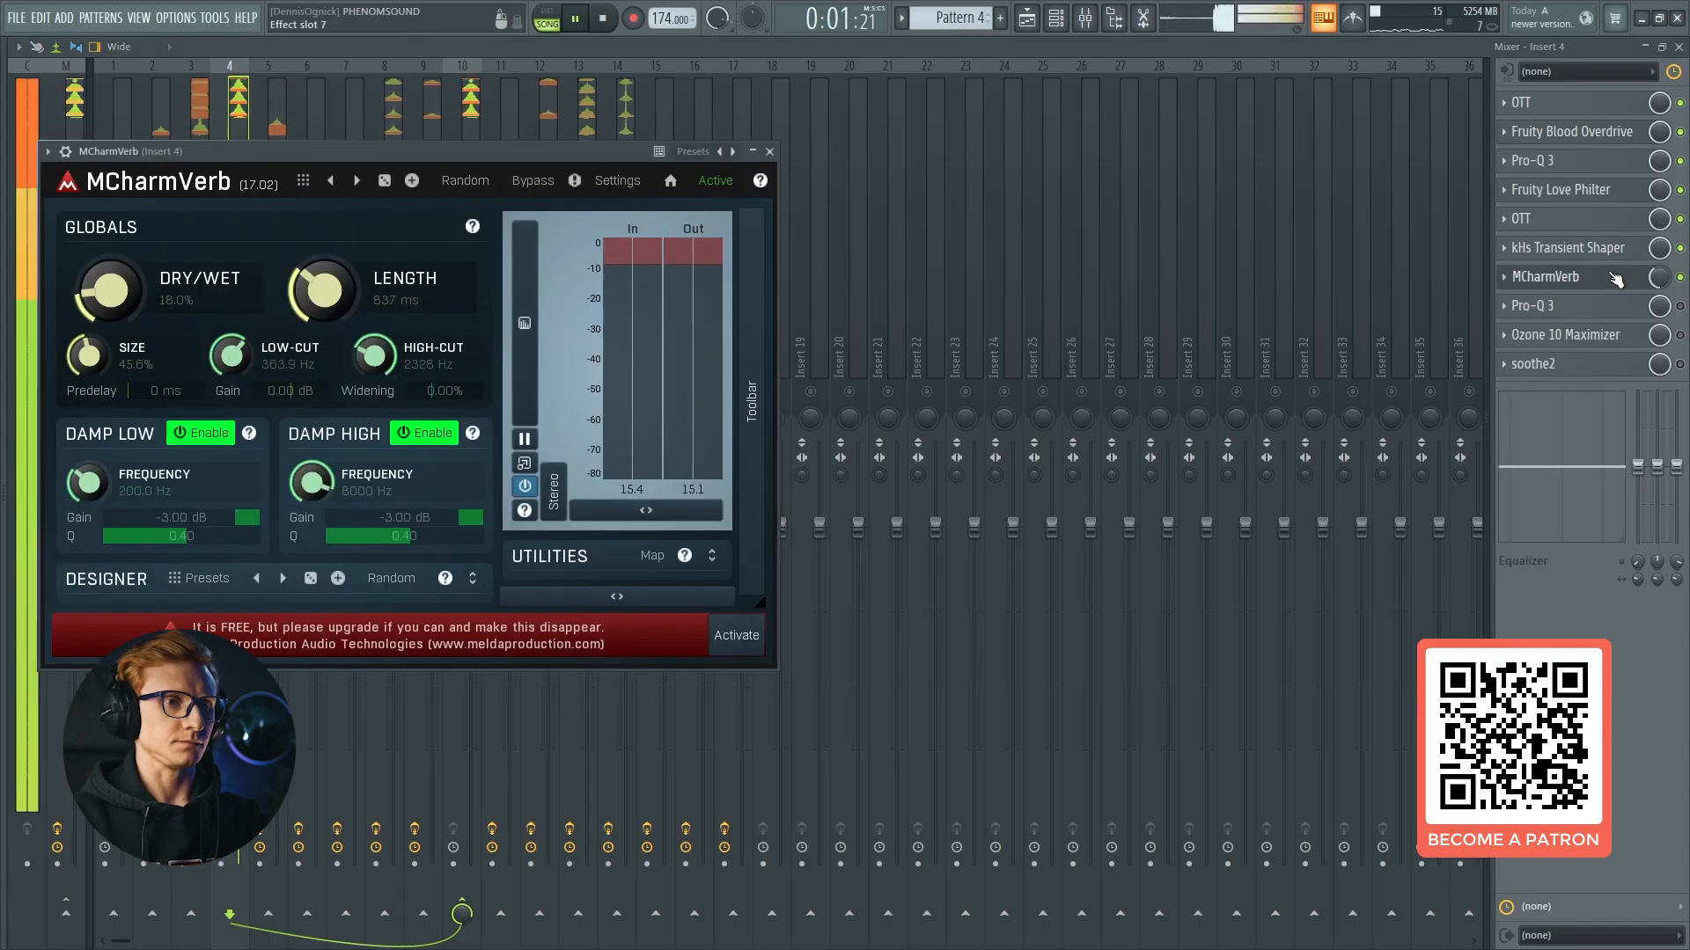
pyautogui.click(1616, 279)
pyautogui.press('space')
# Audition the song with the second Pro-Q 3 on insert 4 enabled while inspecting its EQ curve.
pyautogui.click(1612, 308)
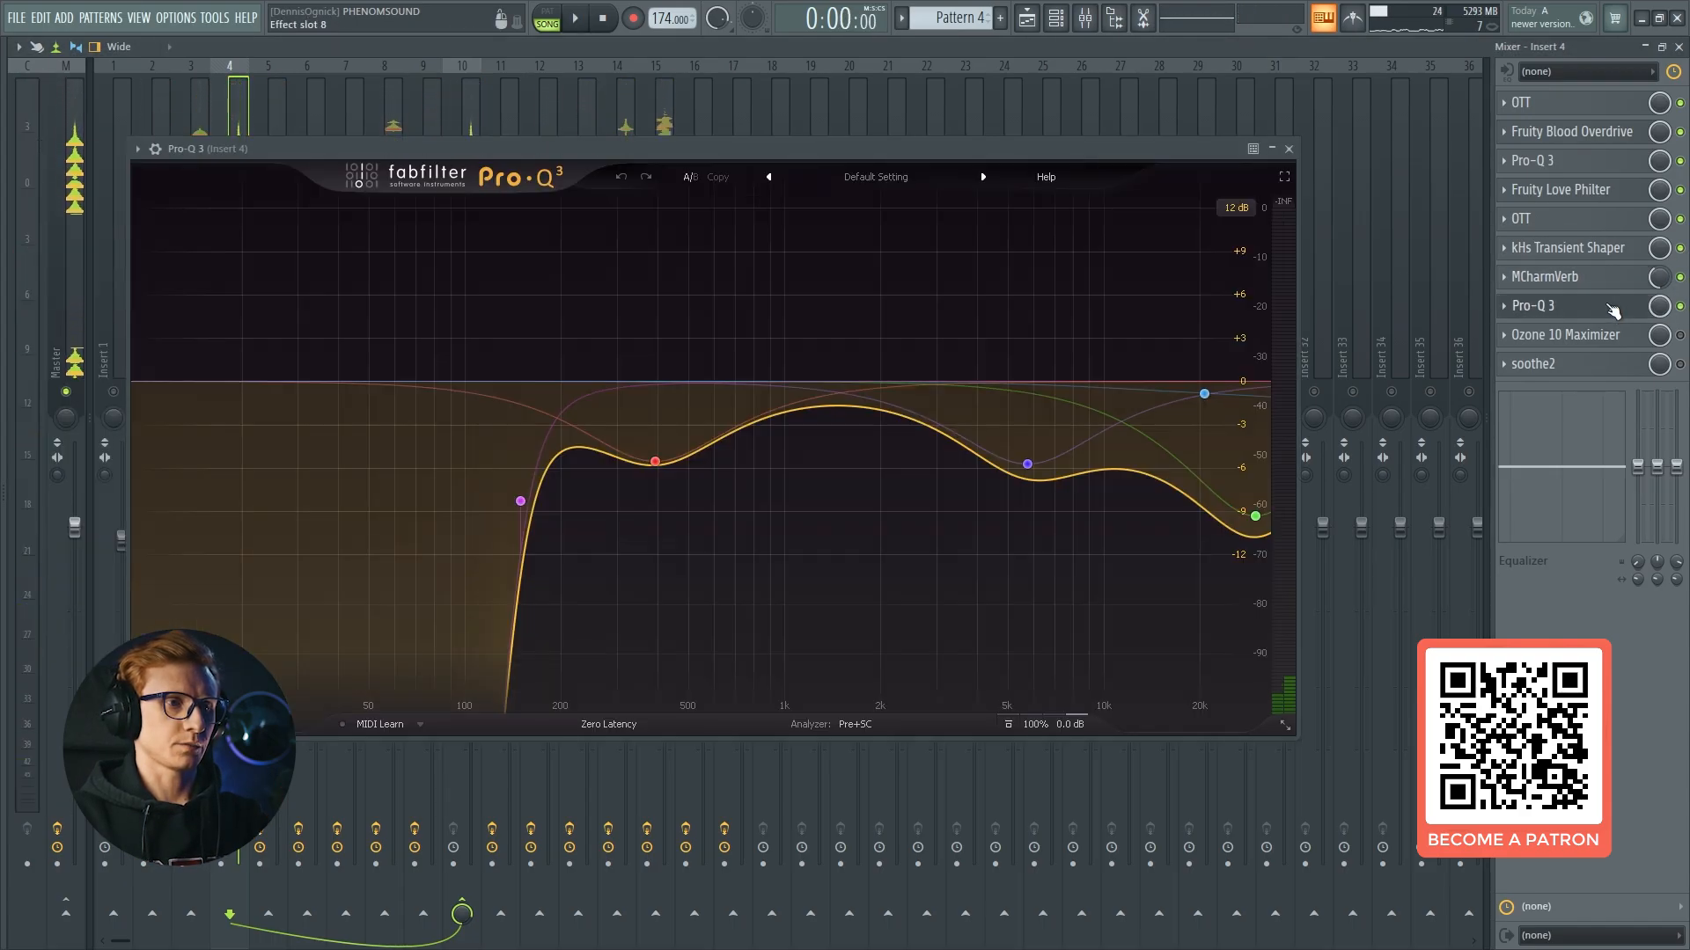
pyautogui.moveTo(1045, 424)
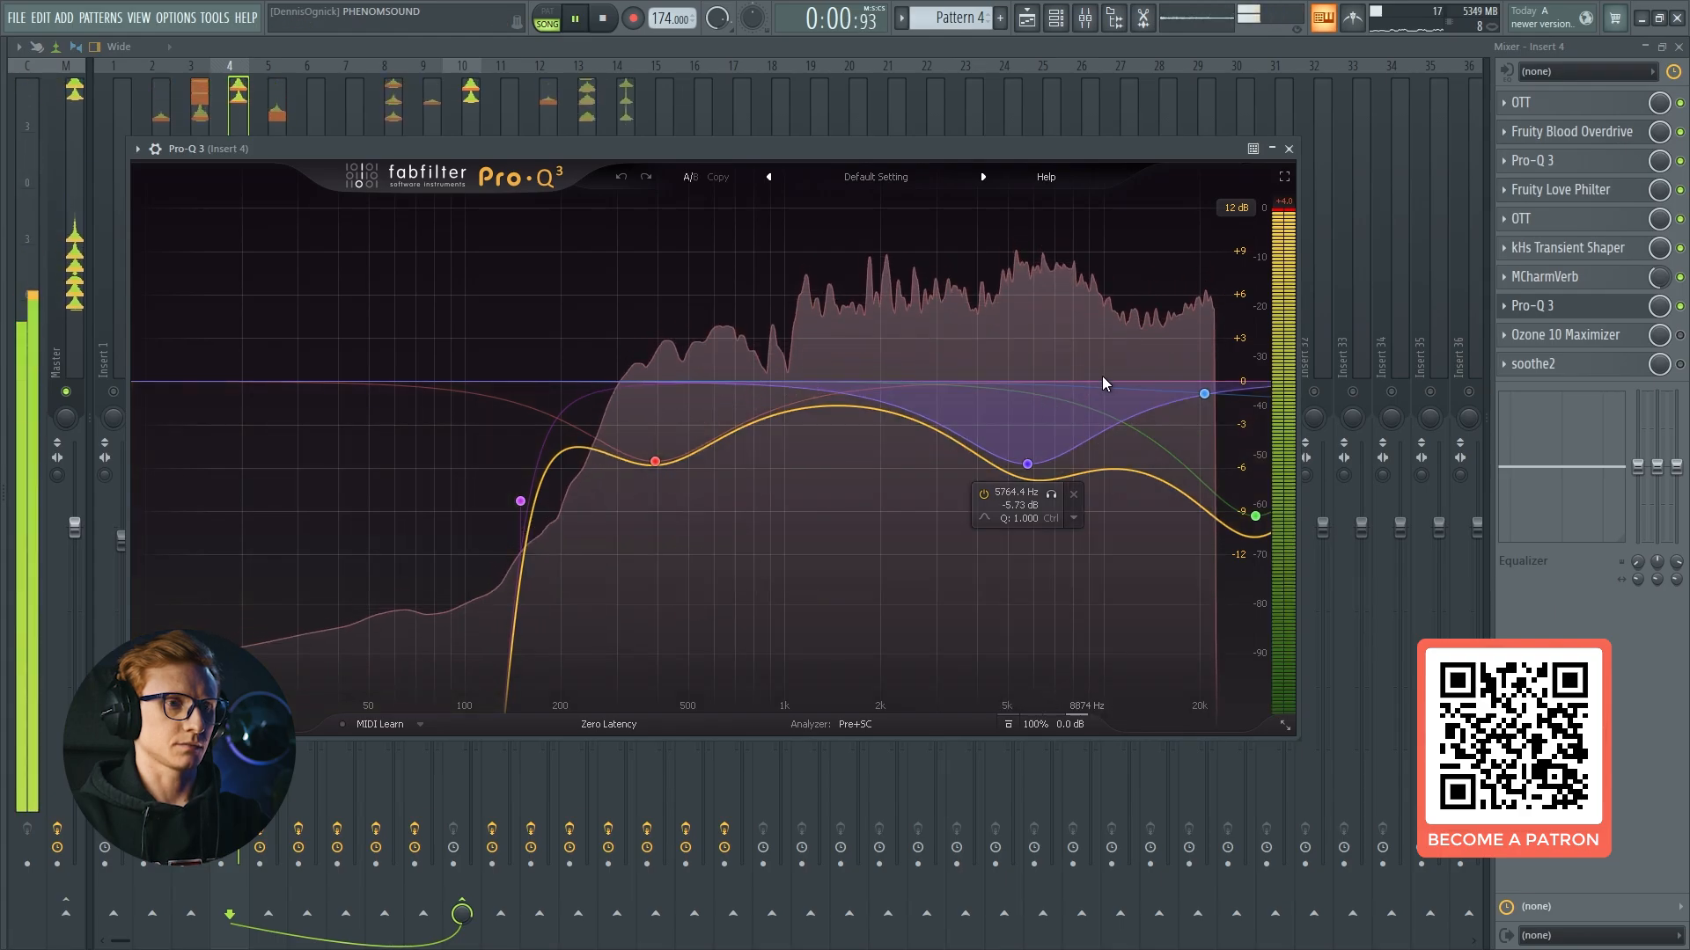
pyautogui.click(1586, 311)
pyautogui.press('space')
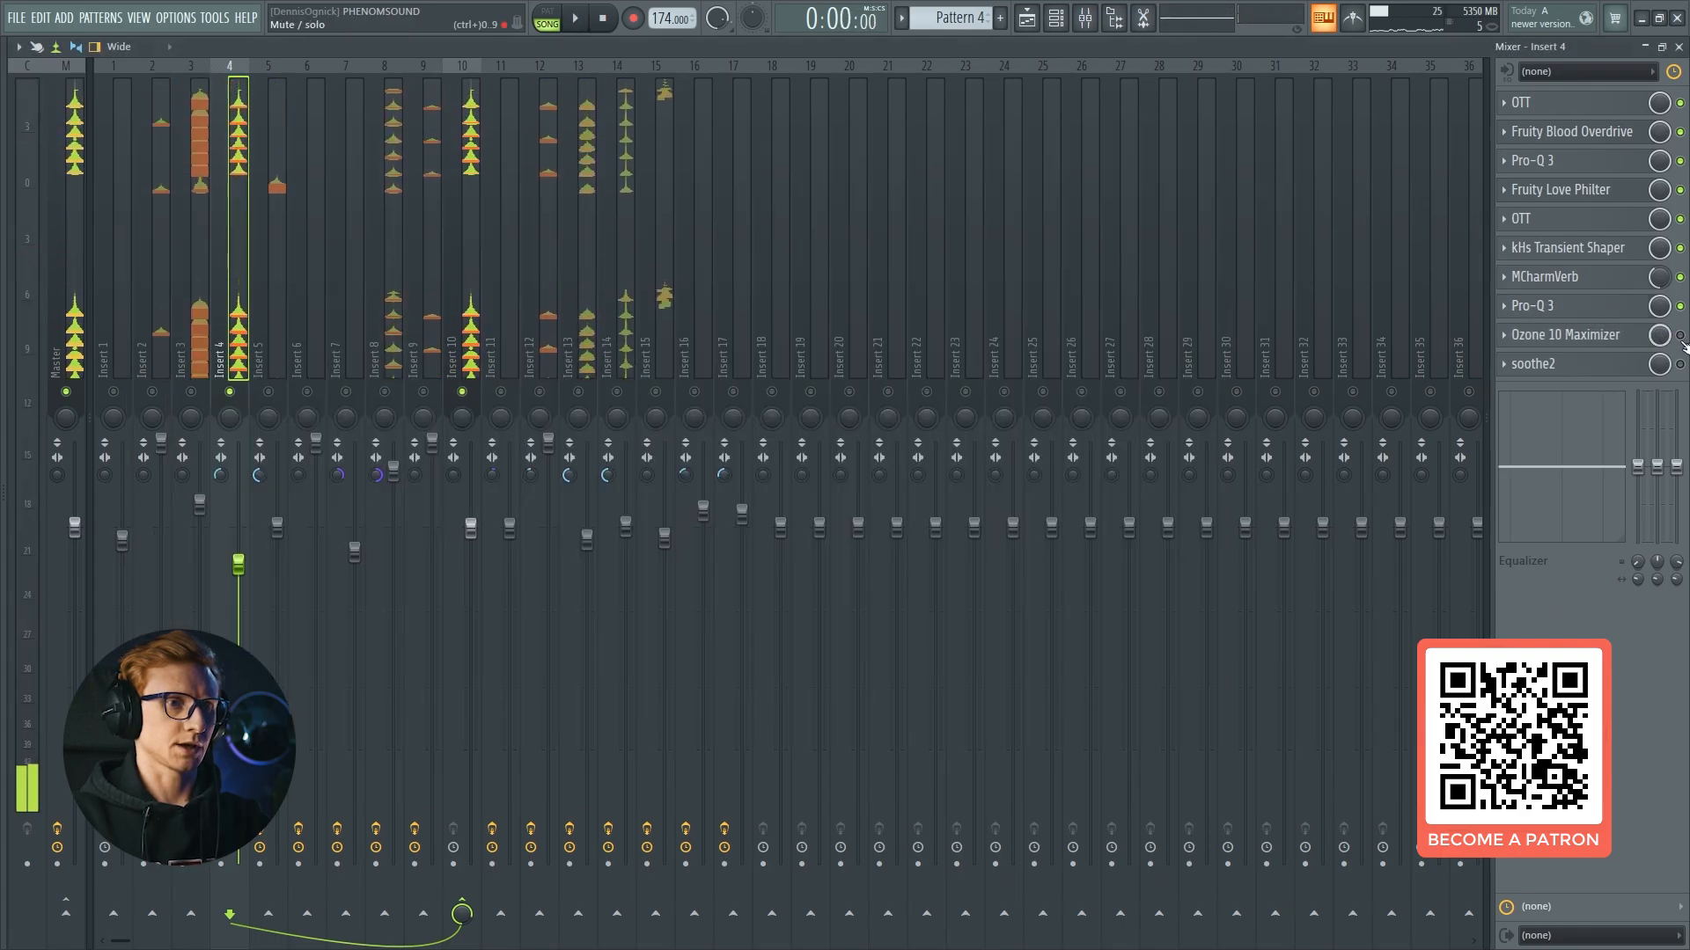
# Audition the song with Ozone 10 Maximizer enabled on insert 4 while viewing its settings, and close them.
pyautogui.click(1600, 339)
pyautogui.press('space')
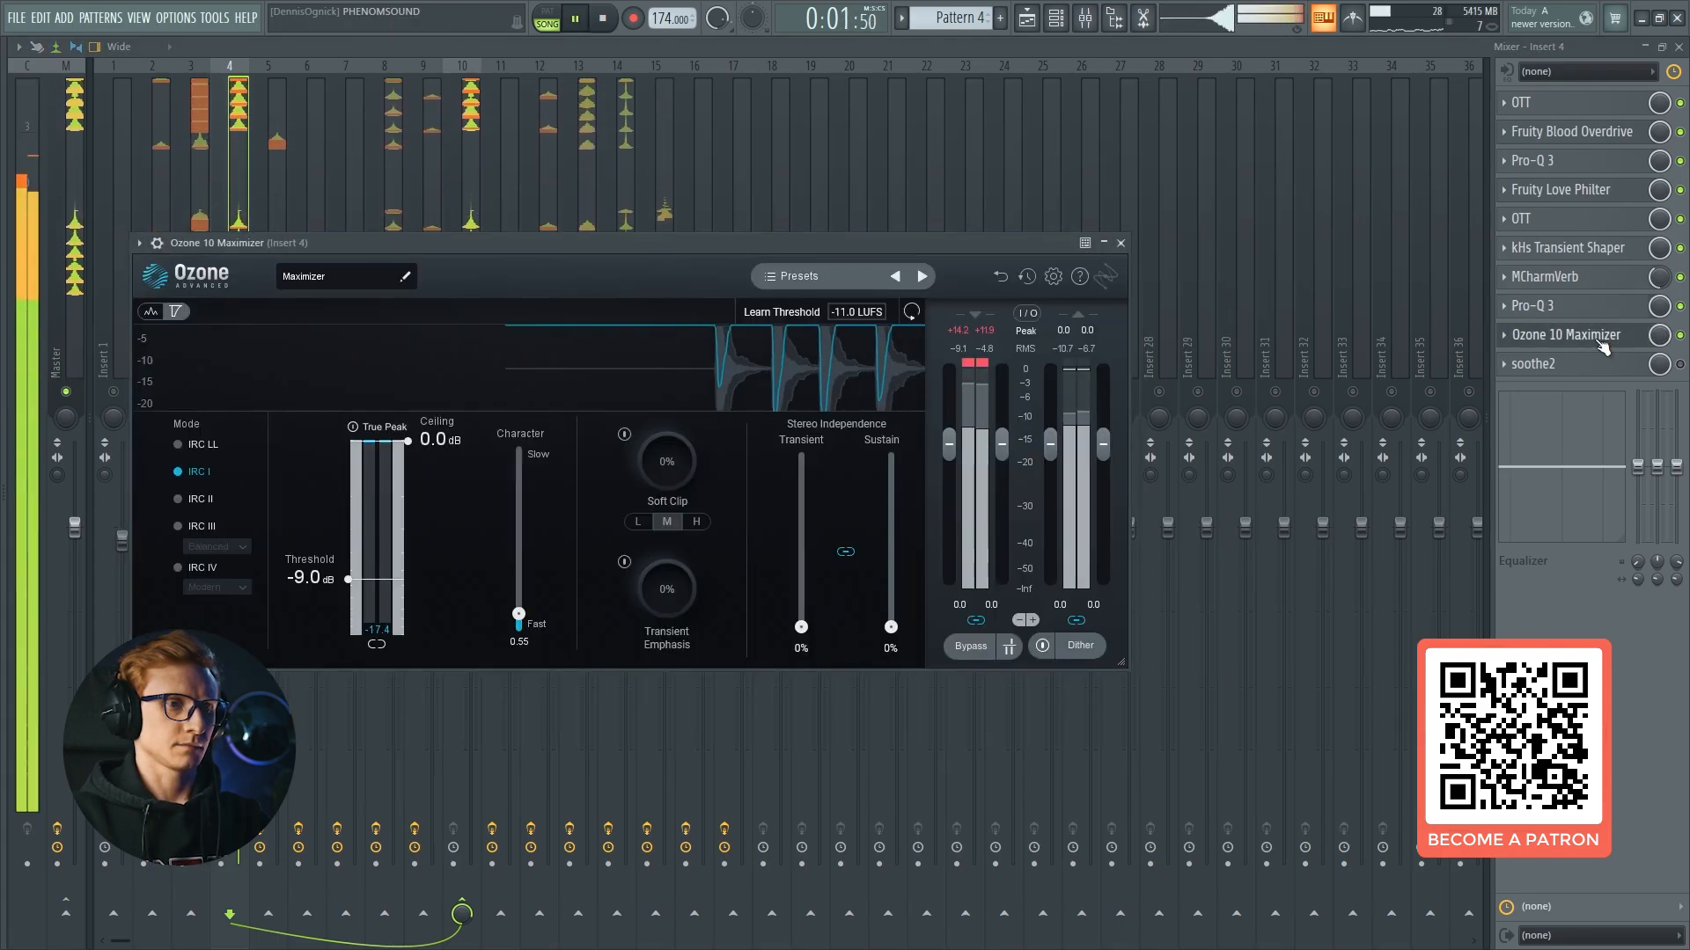
pyautogui.press('space')
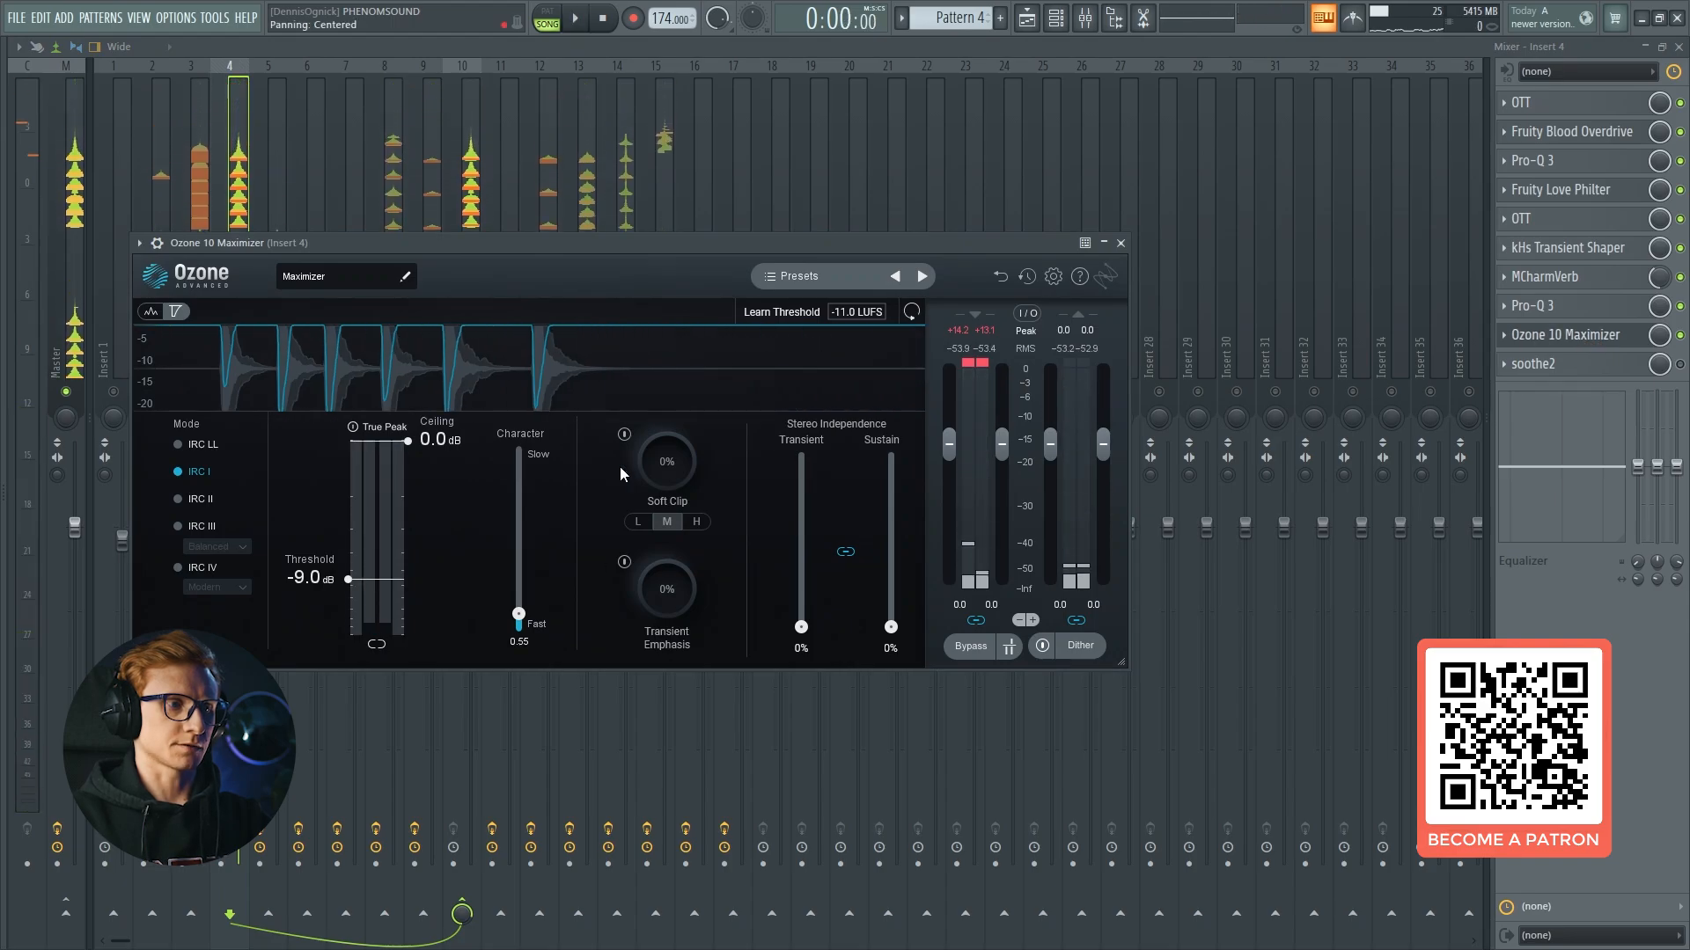
pyautogui.click(1566, 335)
pyautogui.press('space')
# Audition the song with soothe2 enabled on insert 4 while viewing its settings, and close them.
pyautogui.click(1549, 364)
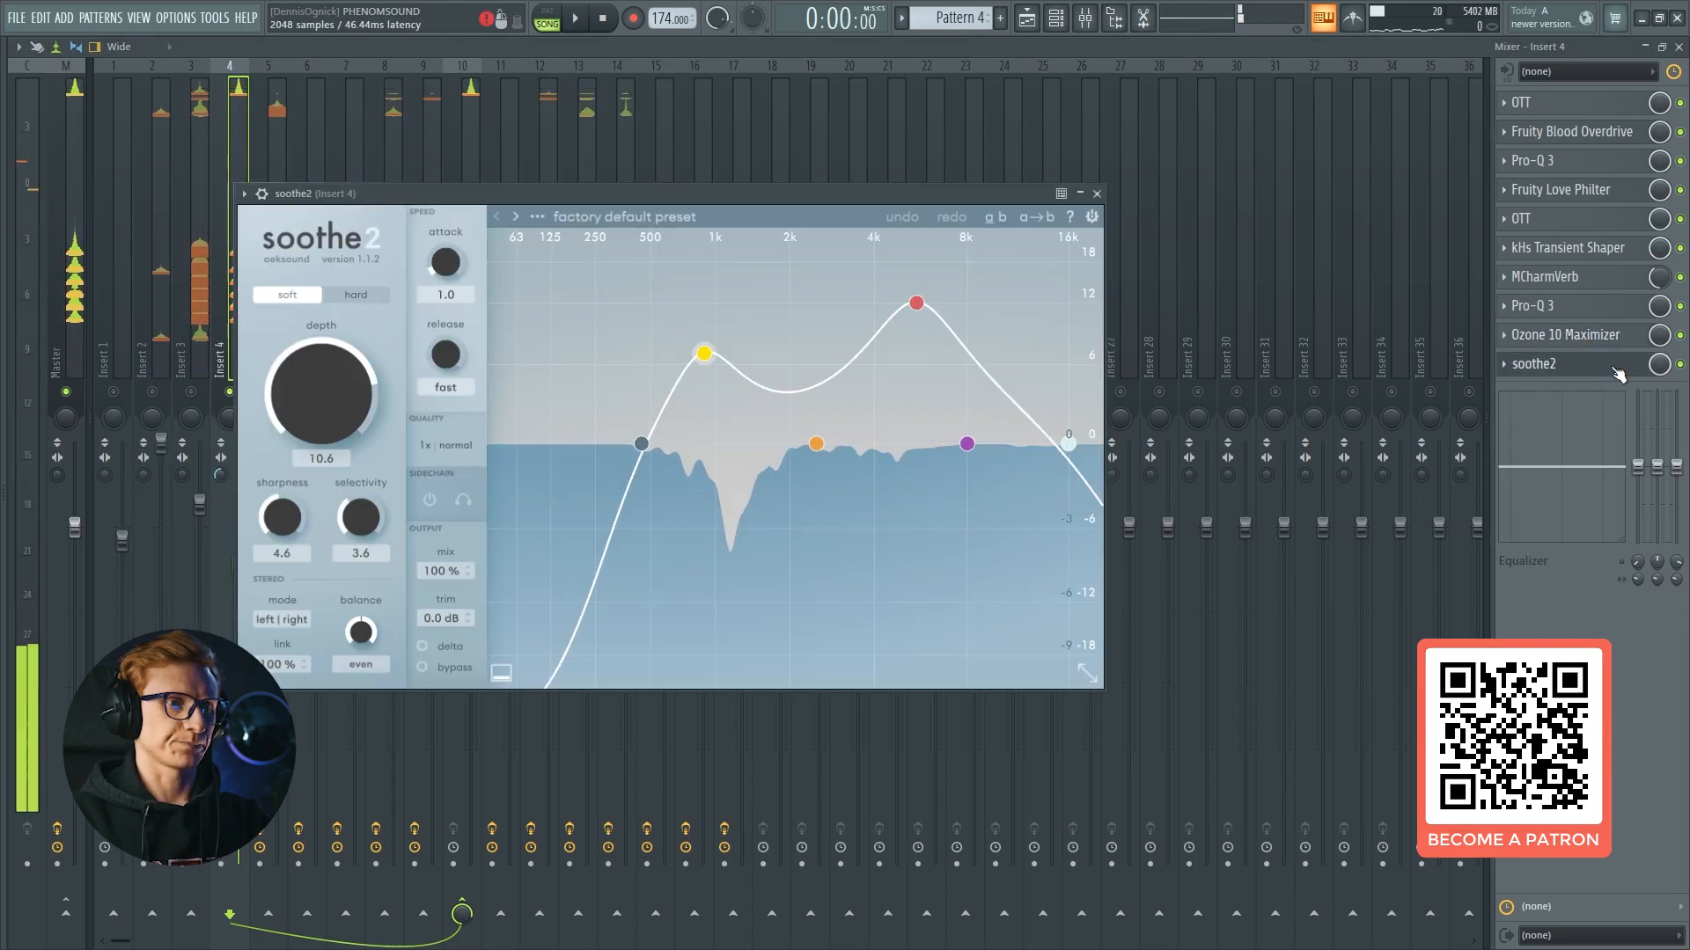
pyautogui.press('space')
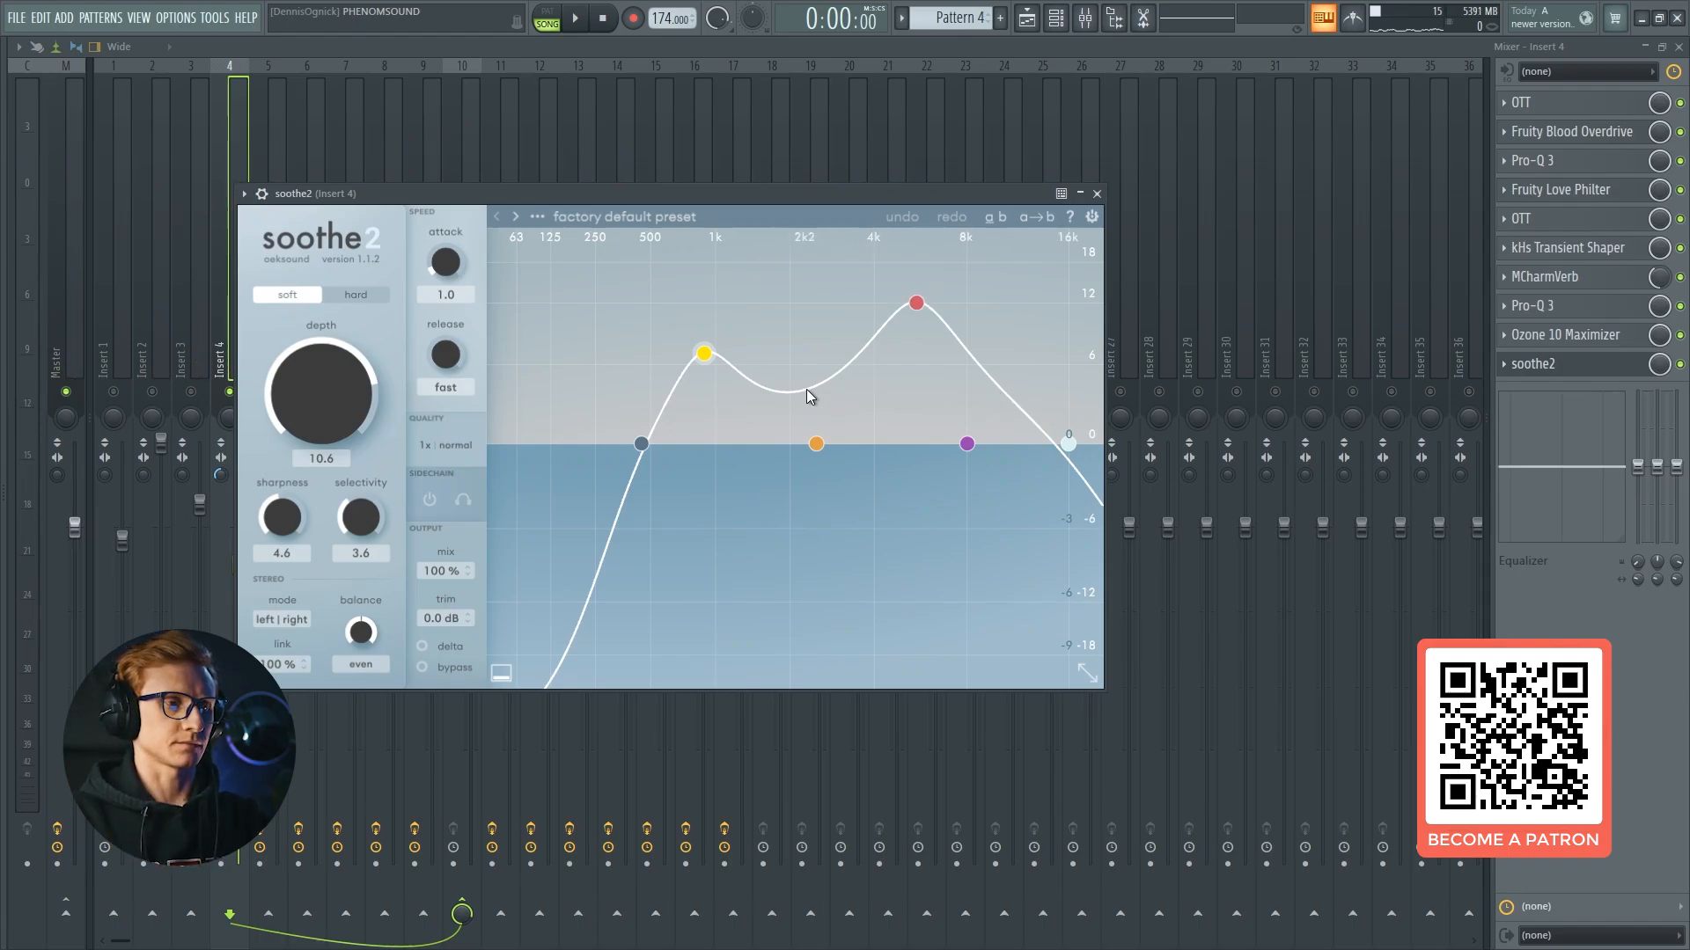
pyautogui.press('Escape')
pyautogui.press('space')
pyautogui.click(1557, 367)
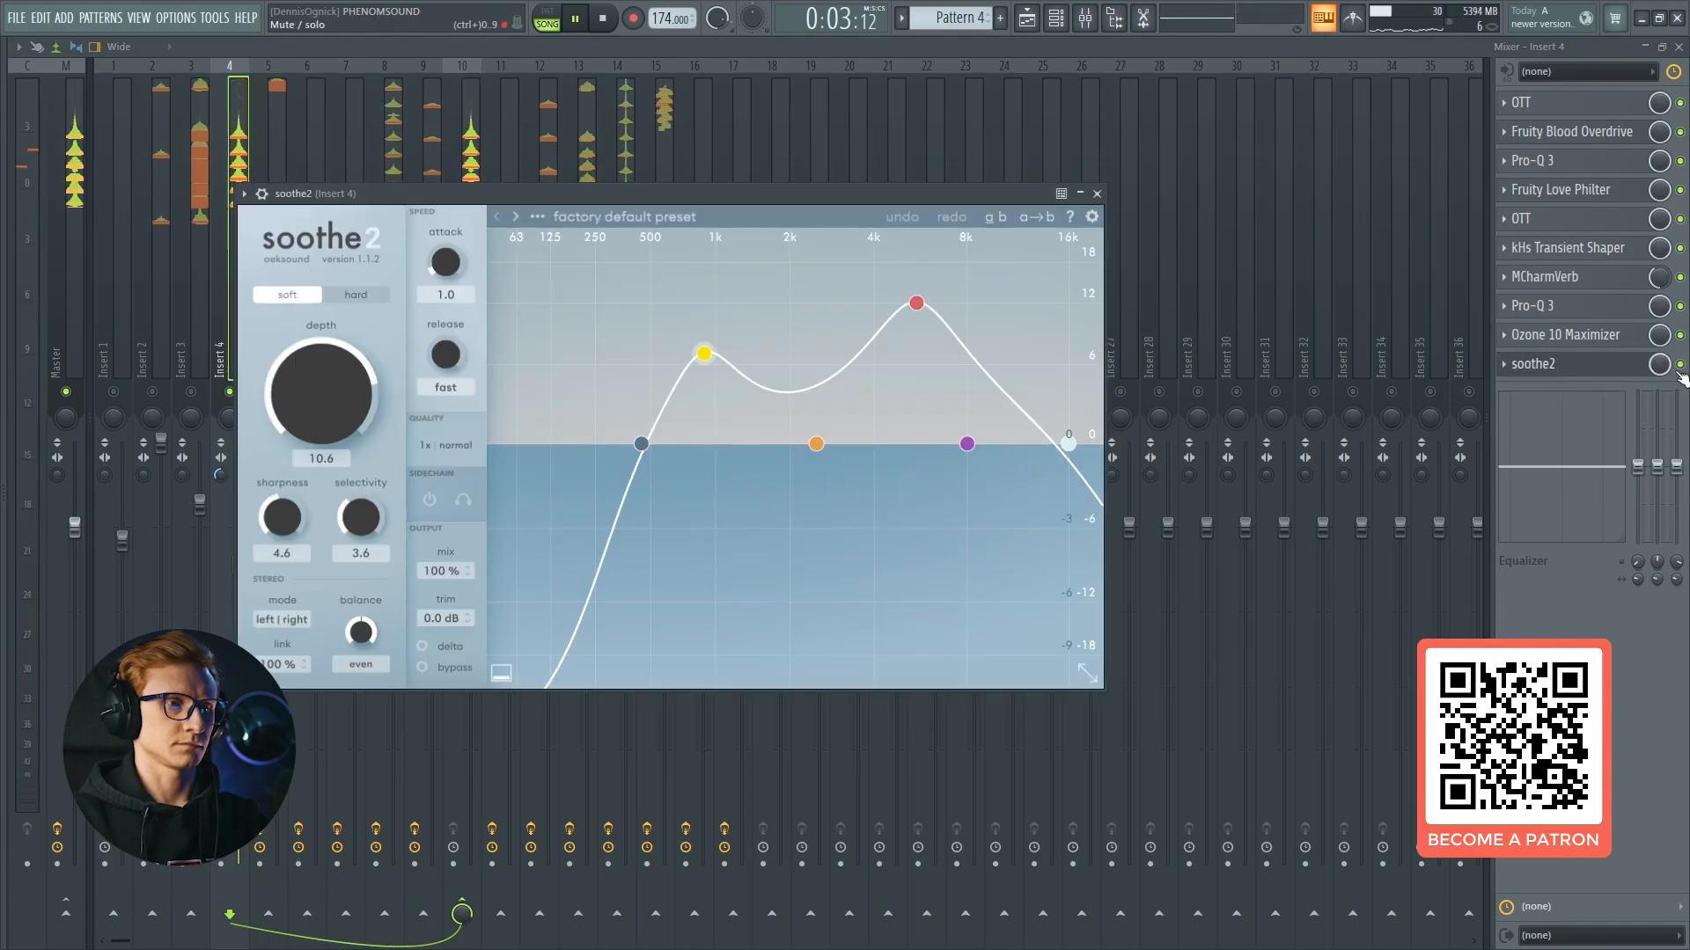
pyautogui.press('Escape')
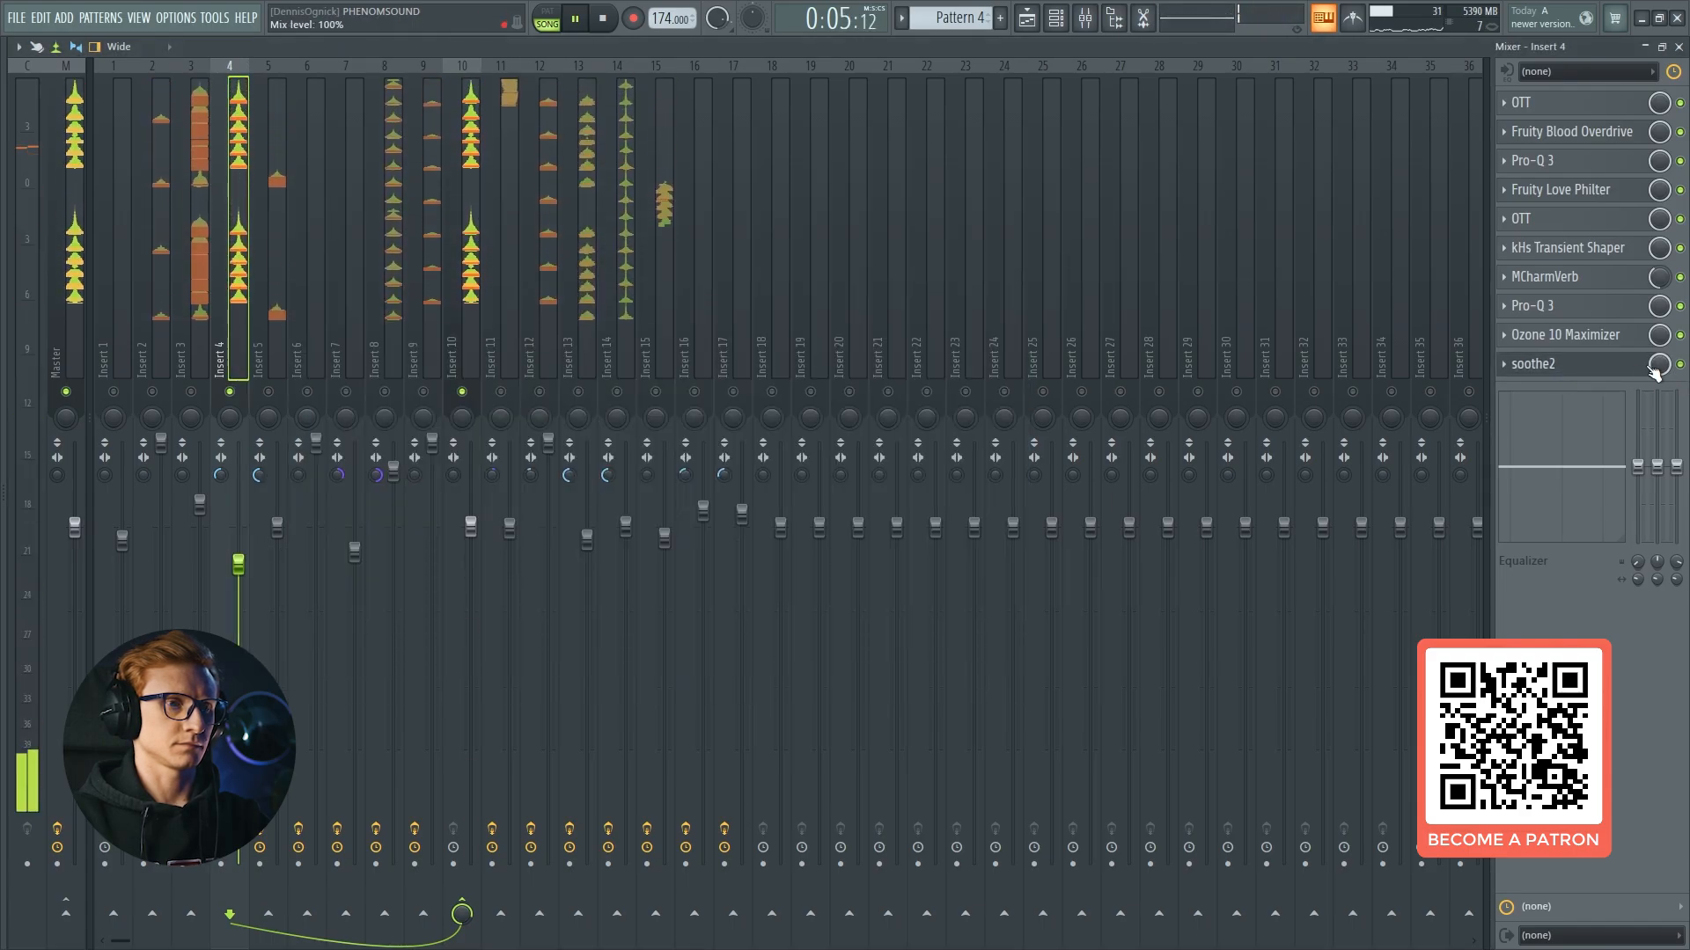
pyautogui.click(1576, 365)
pyautogui.press('Escape')
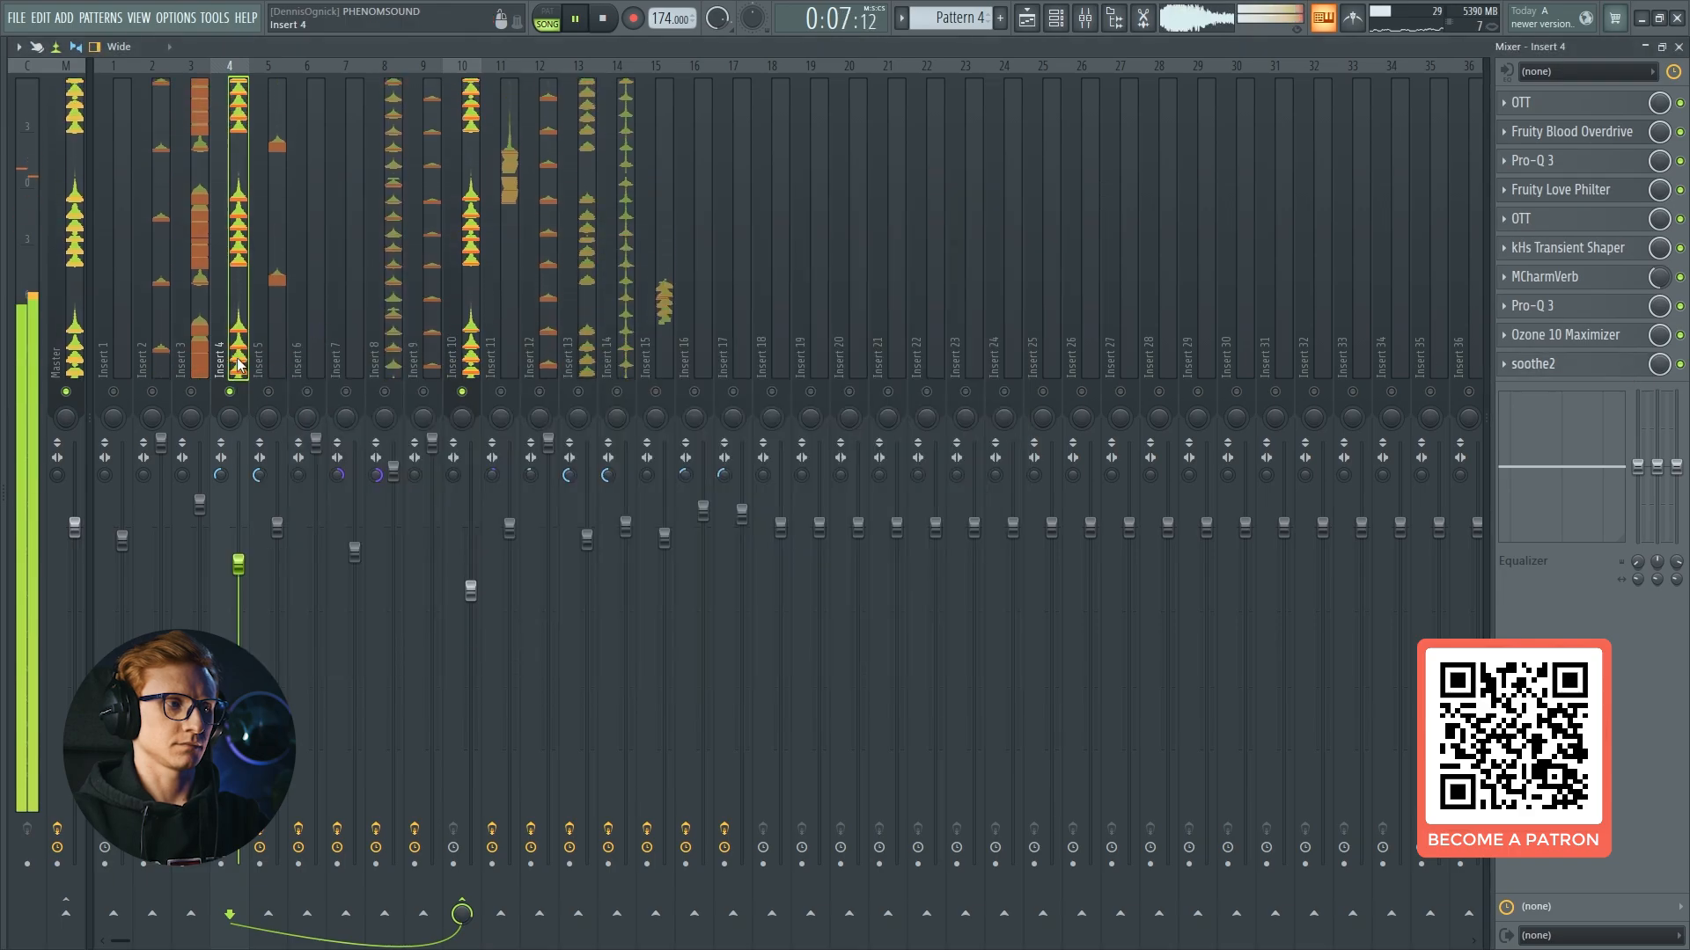
# Add inserts 13 and 3 to the soloed tracks while playing the song, and unsolo everything.
pyautogui.press('space')
pyautogui.click(578, 369)
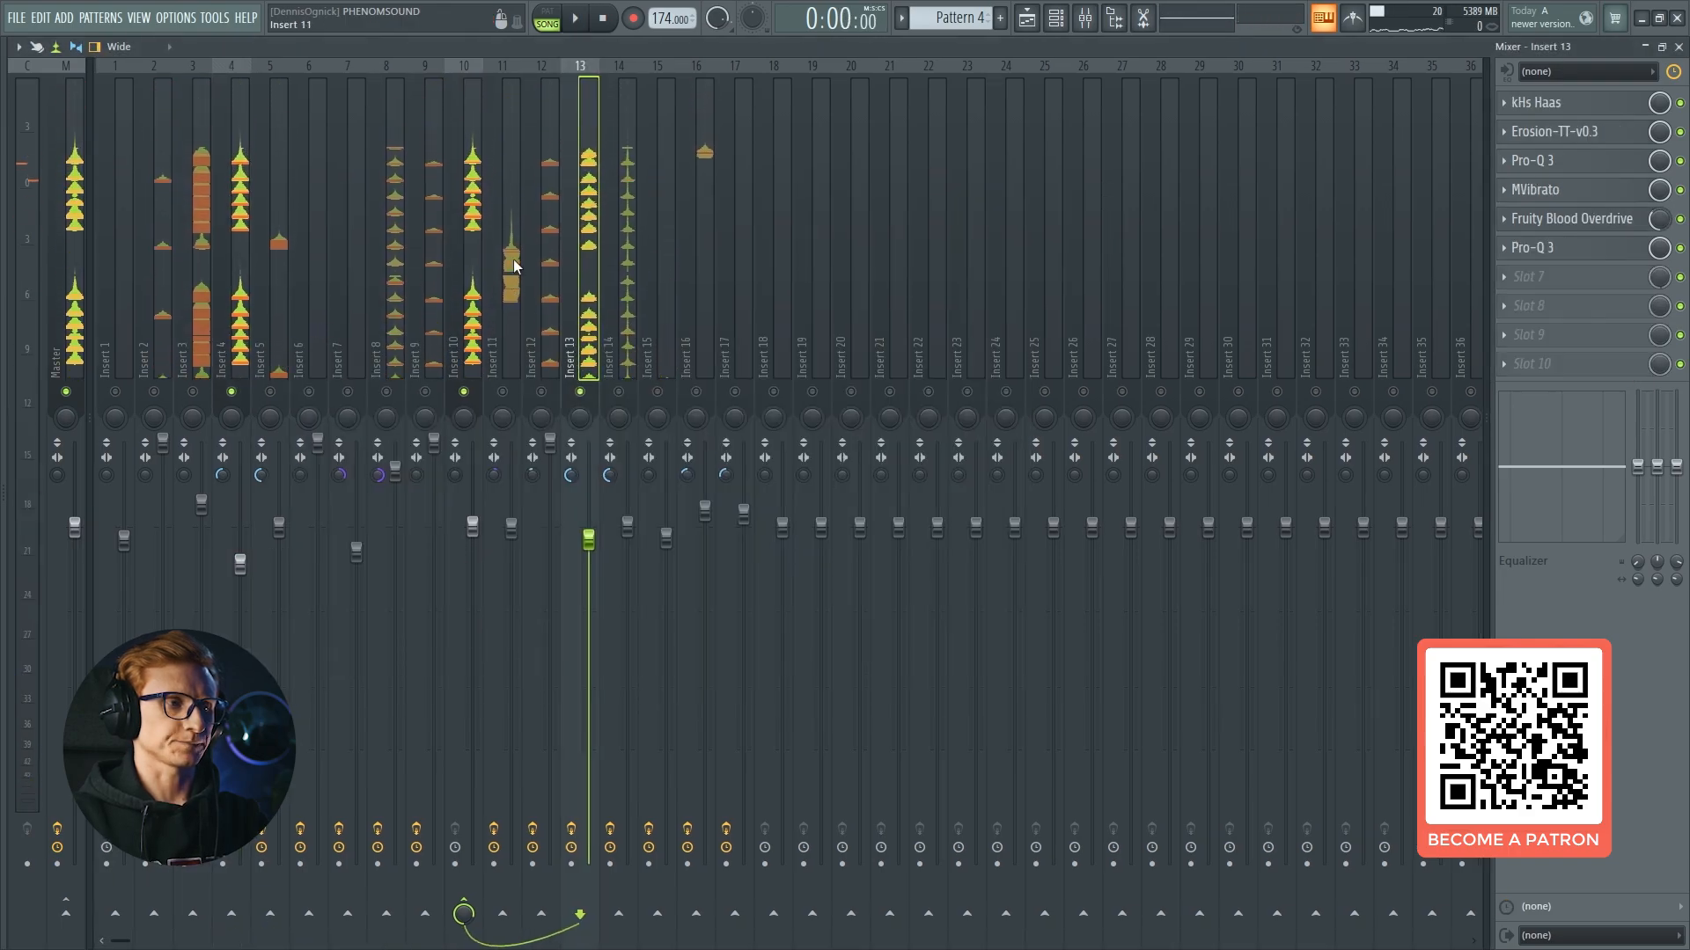
pyautogui.press('space')
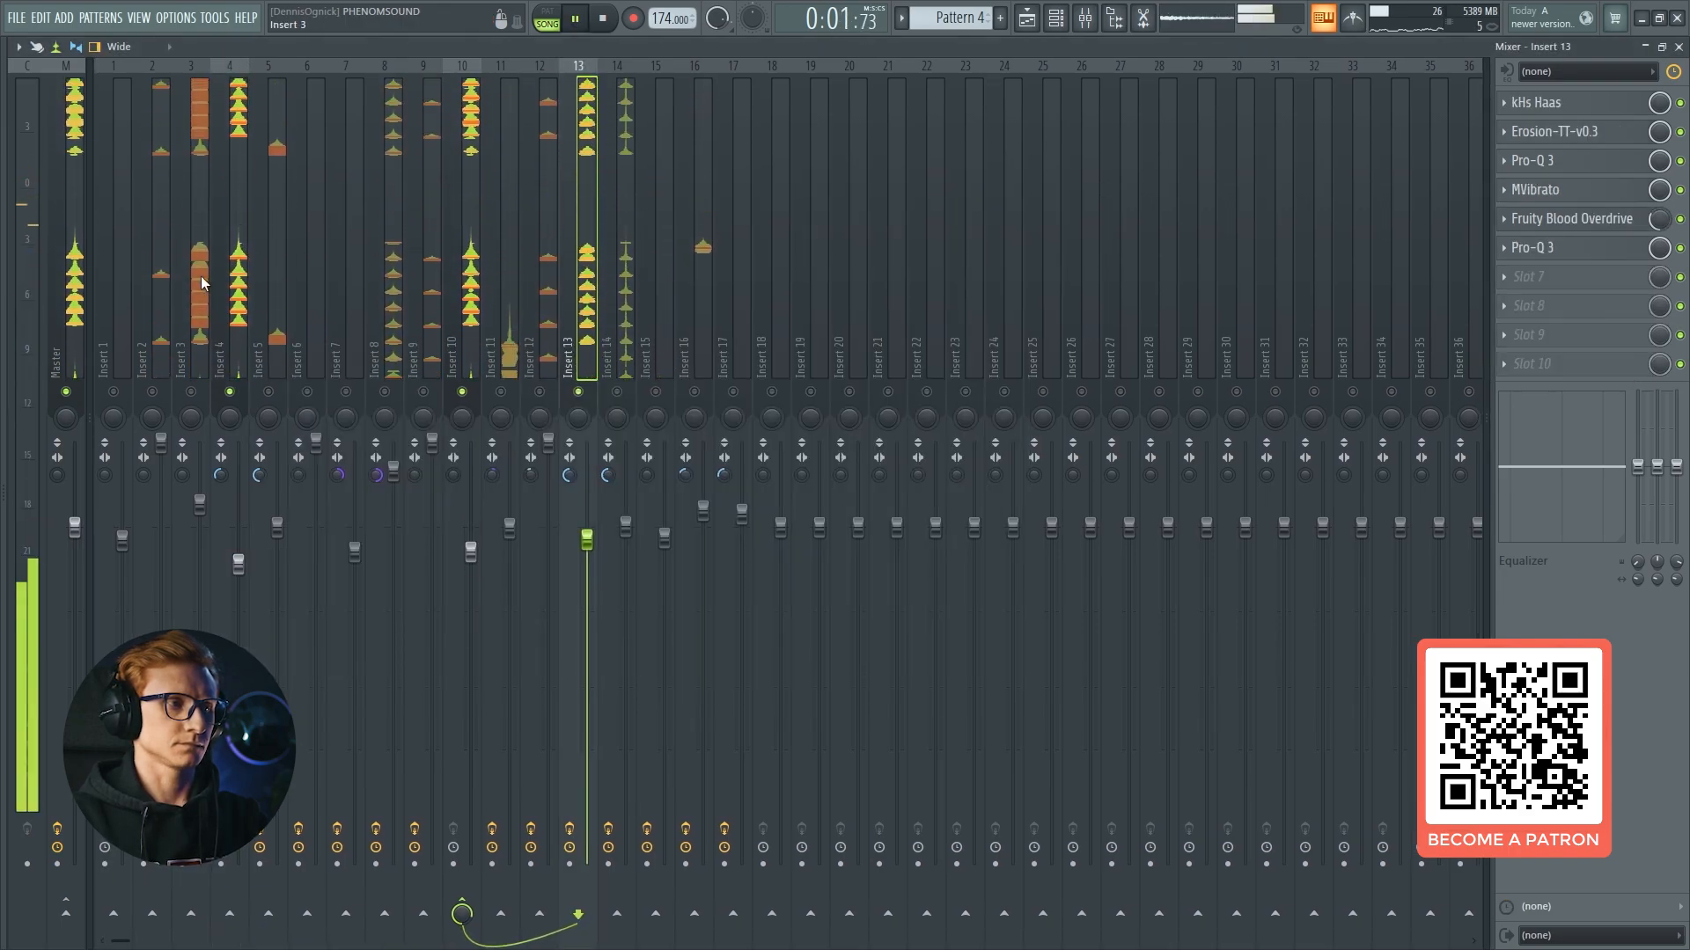
pyautogui.click(193, 356)
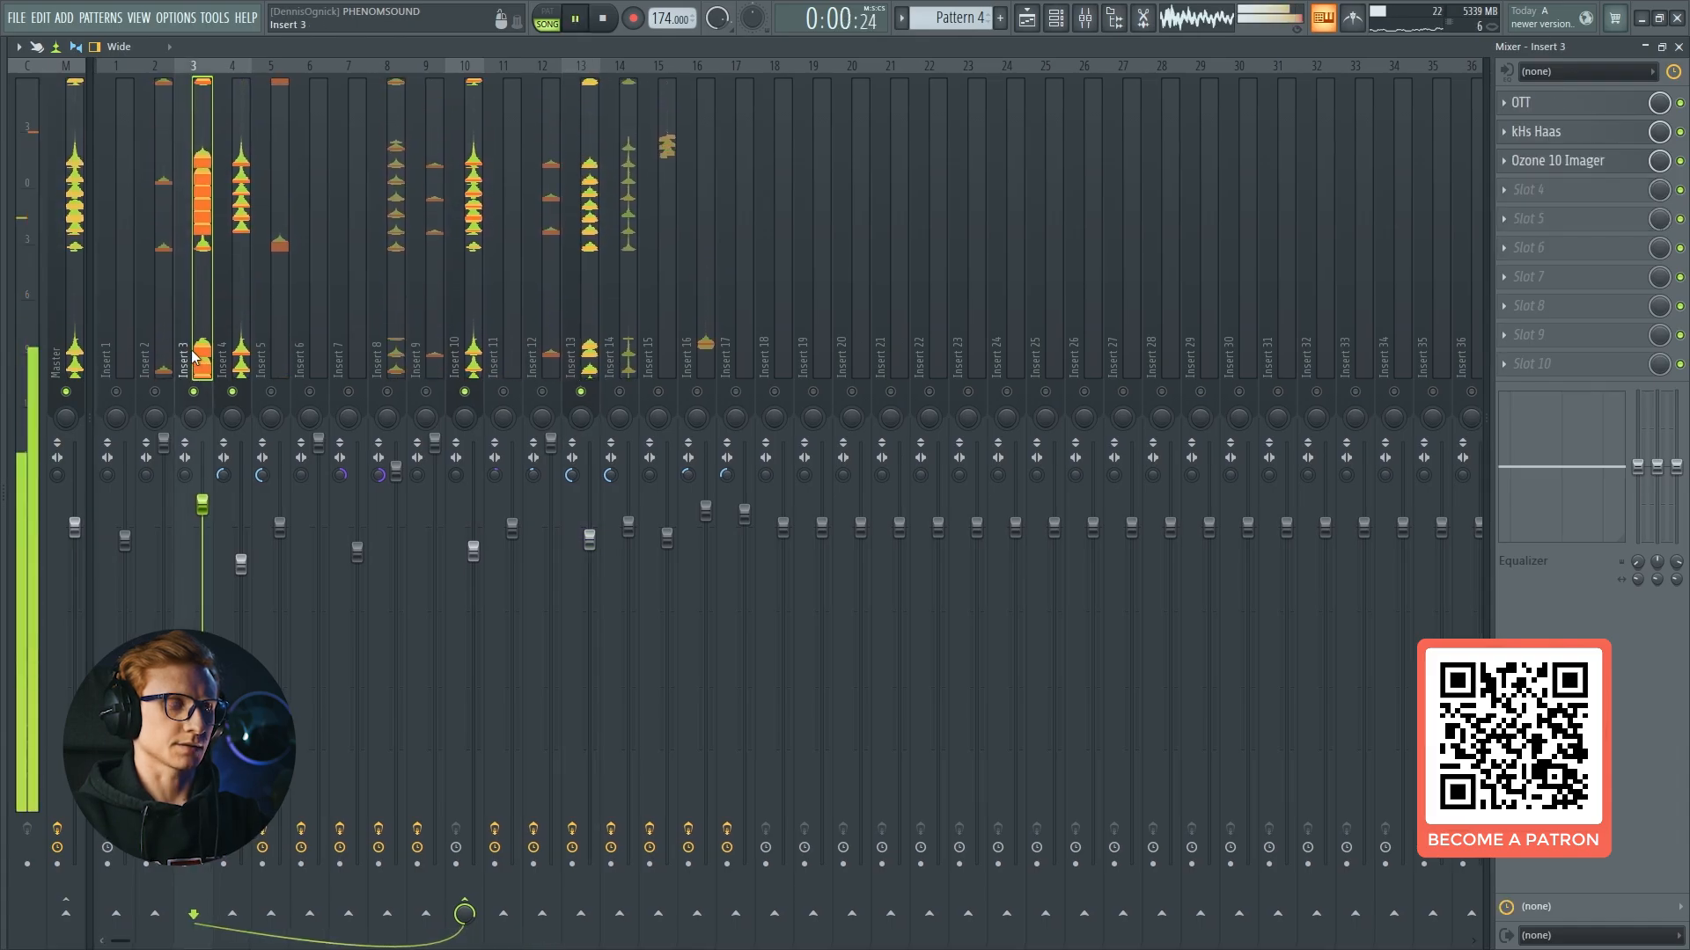
pyautogui.click(230, 393)
pyautogui.rightClick(231, 393)
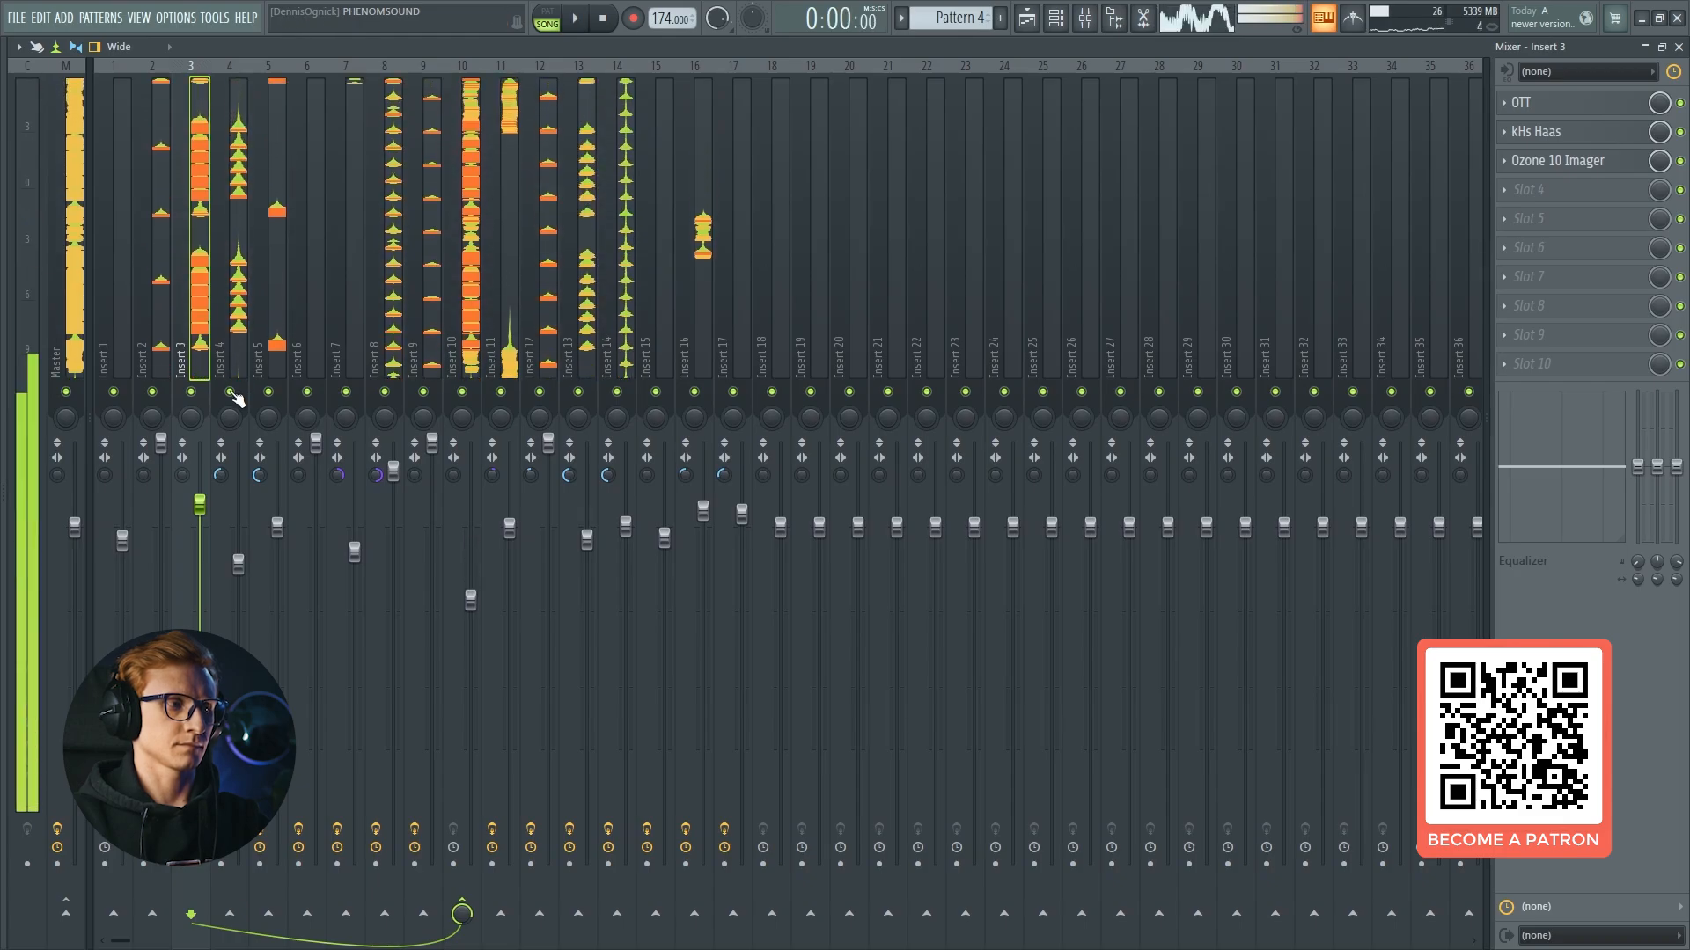
# Select mixer insert 2, open Pattern 3 from the playlist in the channel rack, and play the song.
pyautogui.click(159, 249)
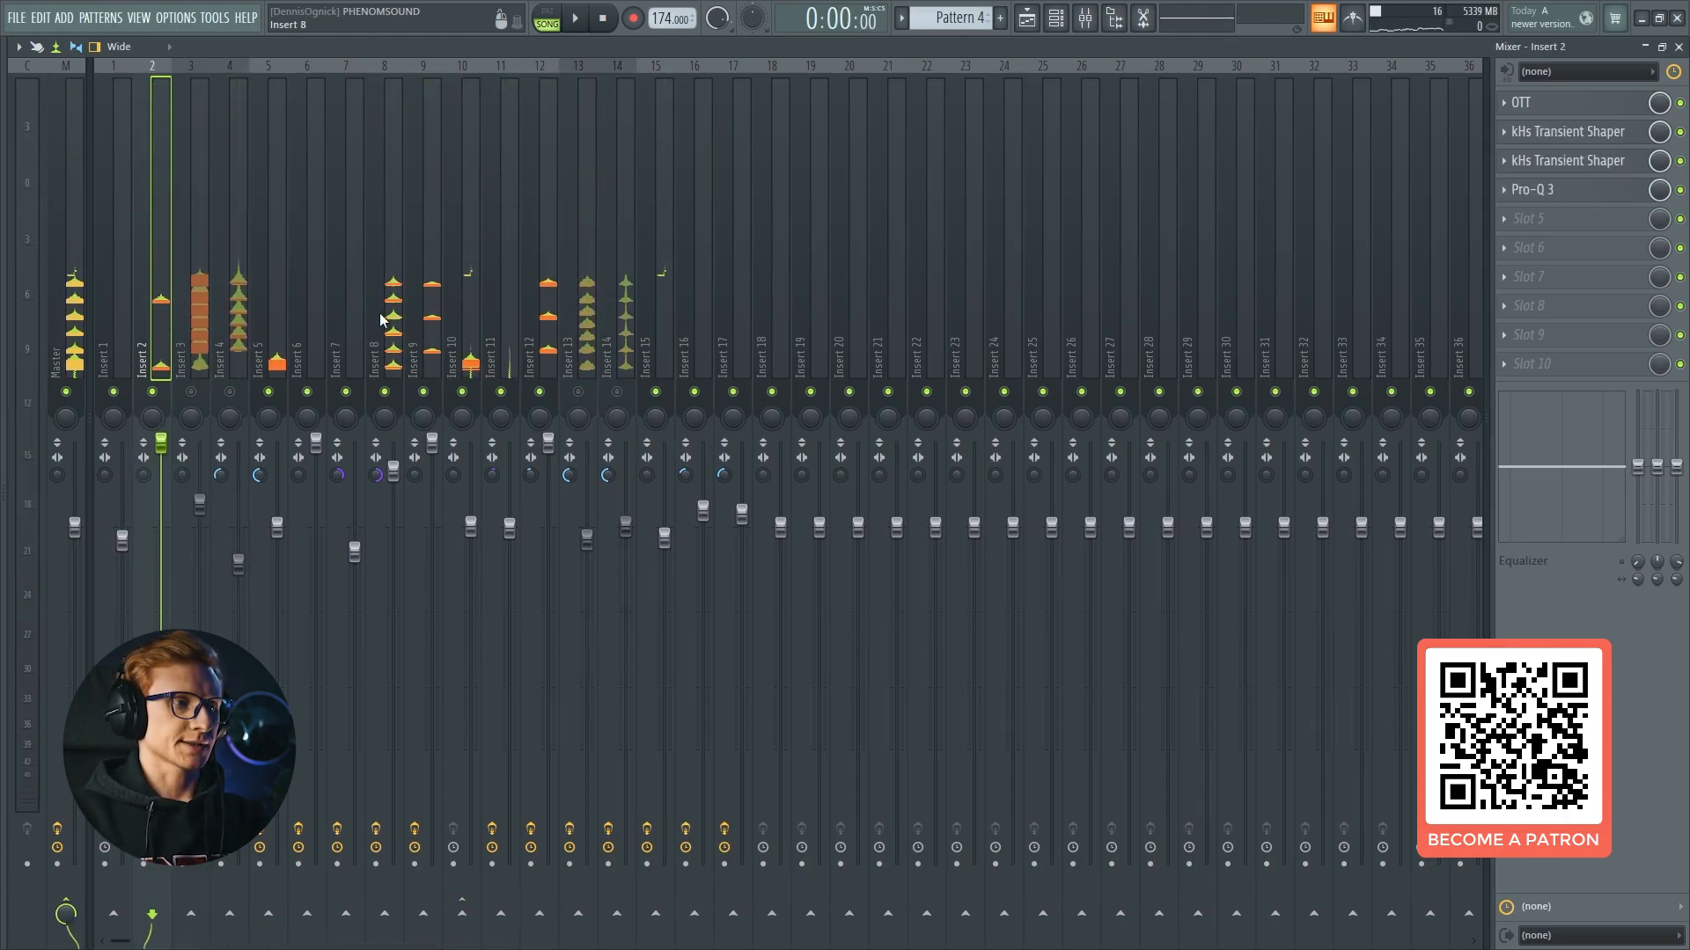
pyautogui.press('F9')
pyautogui.press('F6')
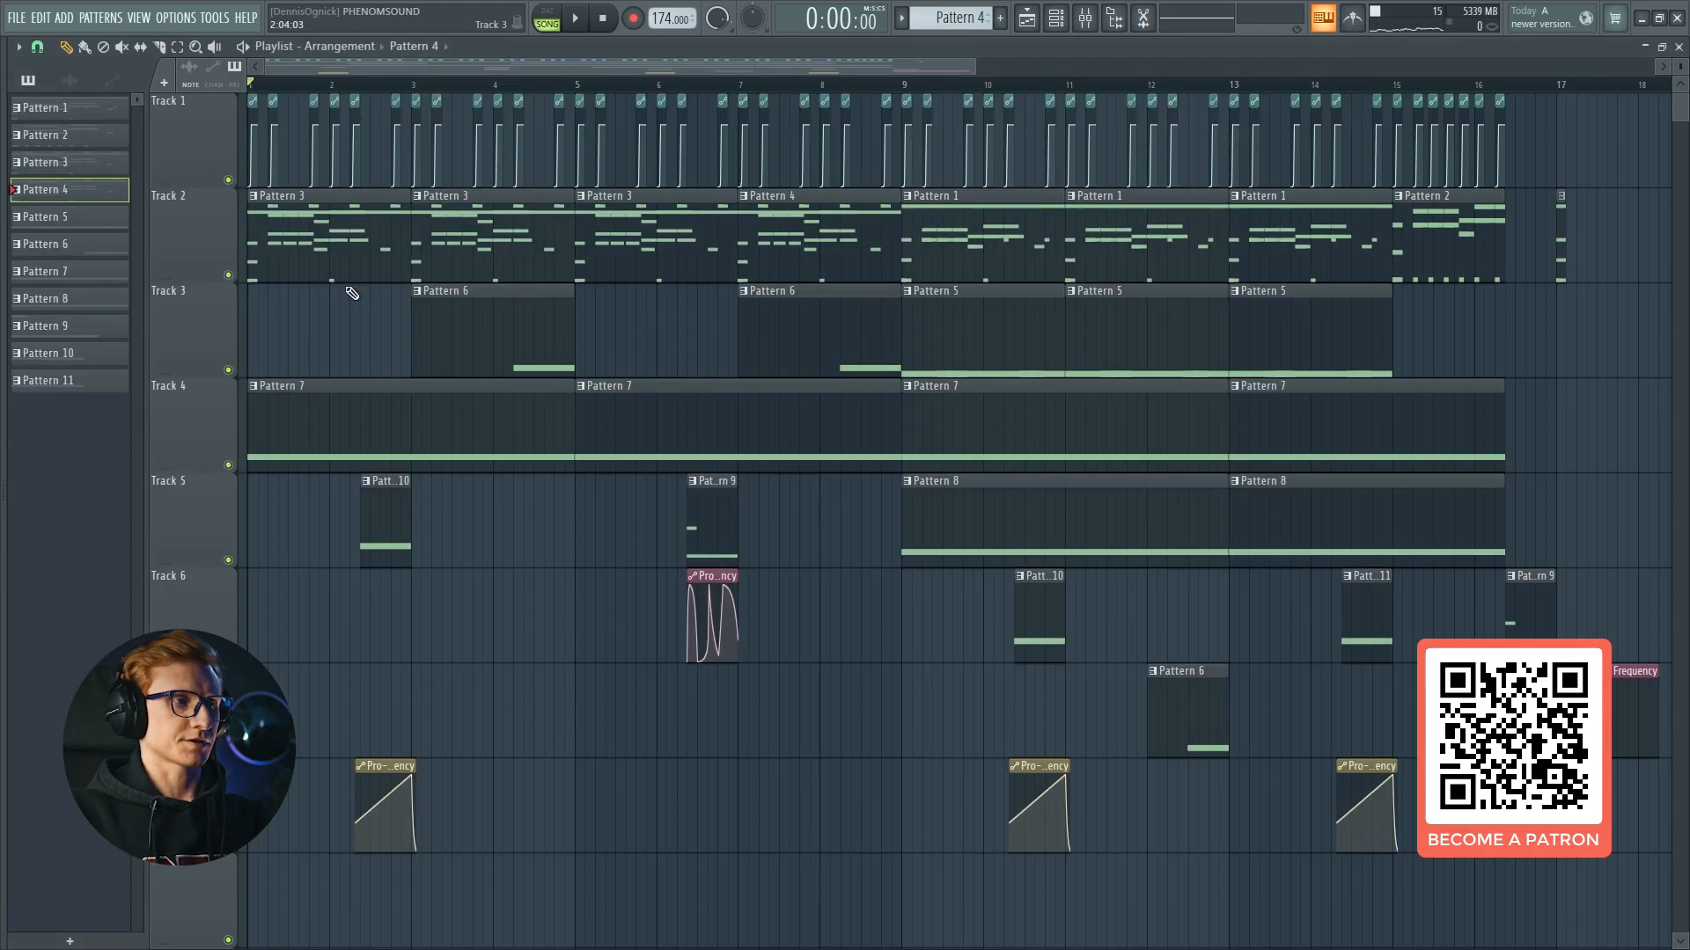
pyautogui.doubleClick(327, 233)
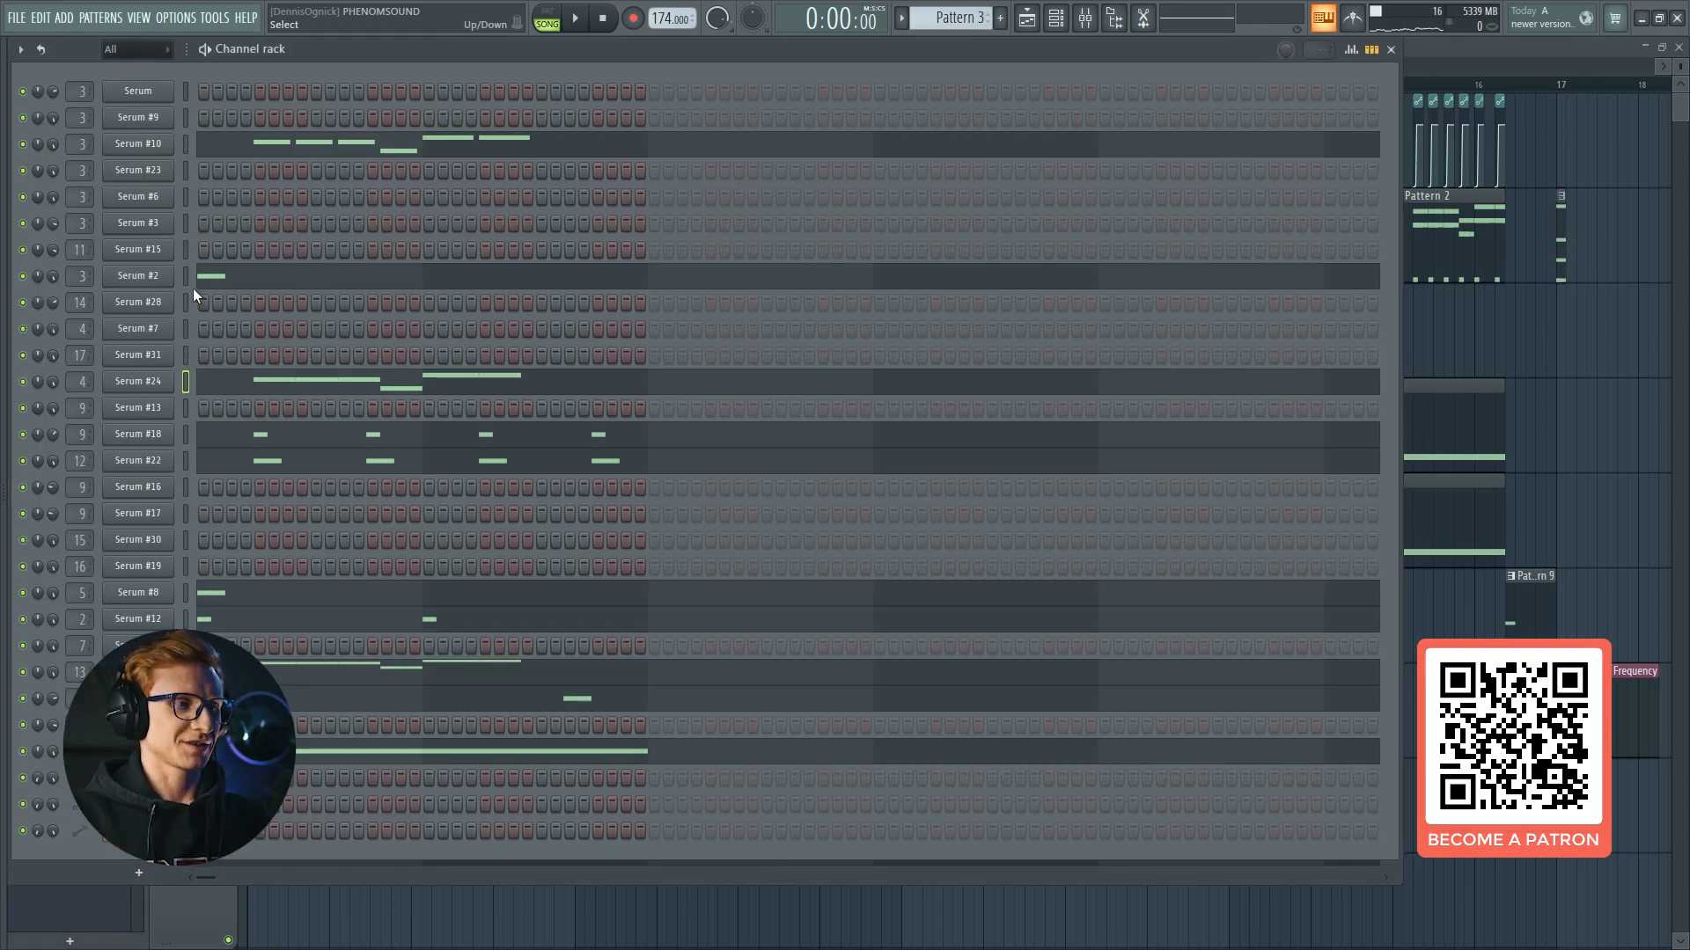
pyautogui.press('space')
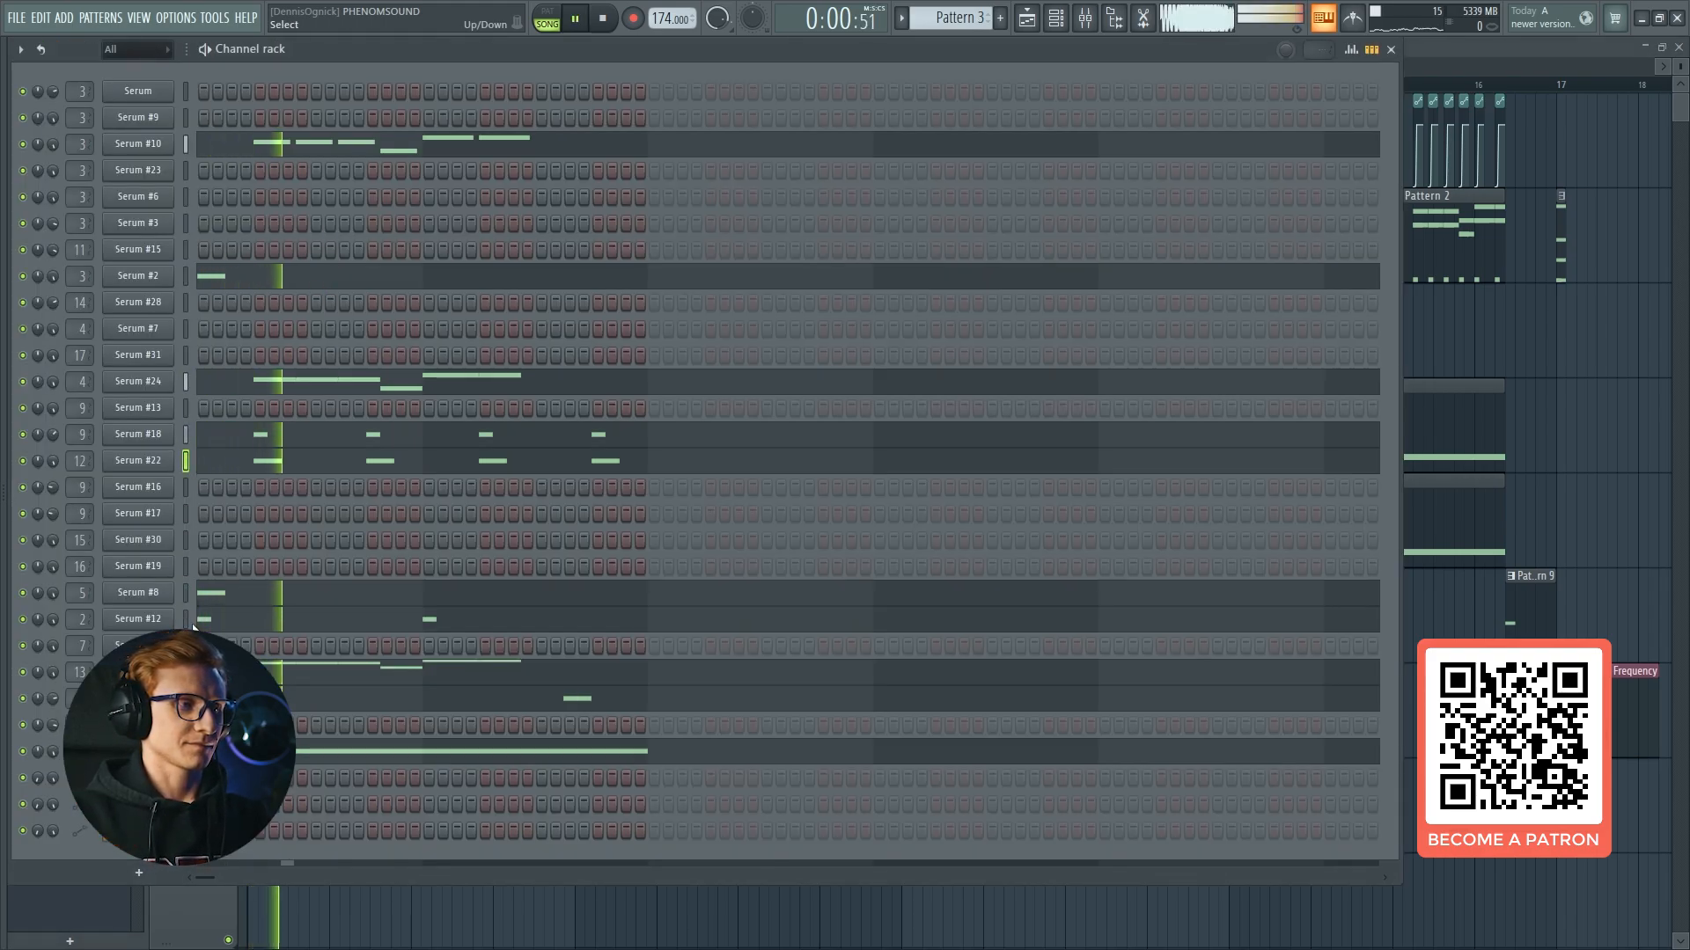
# Open the Serum #12 piano roll to examine its notes, and stop playback.
pyautogui.click(229, 618)
pyautogui.scroll(-3, 241, 501)
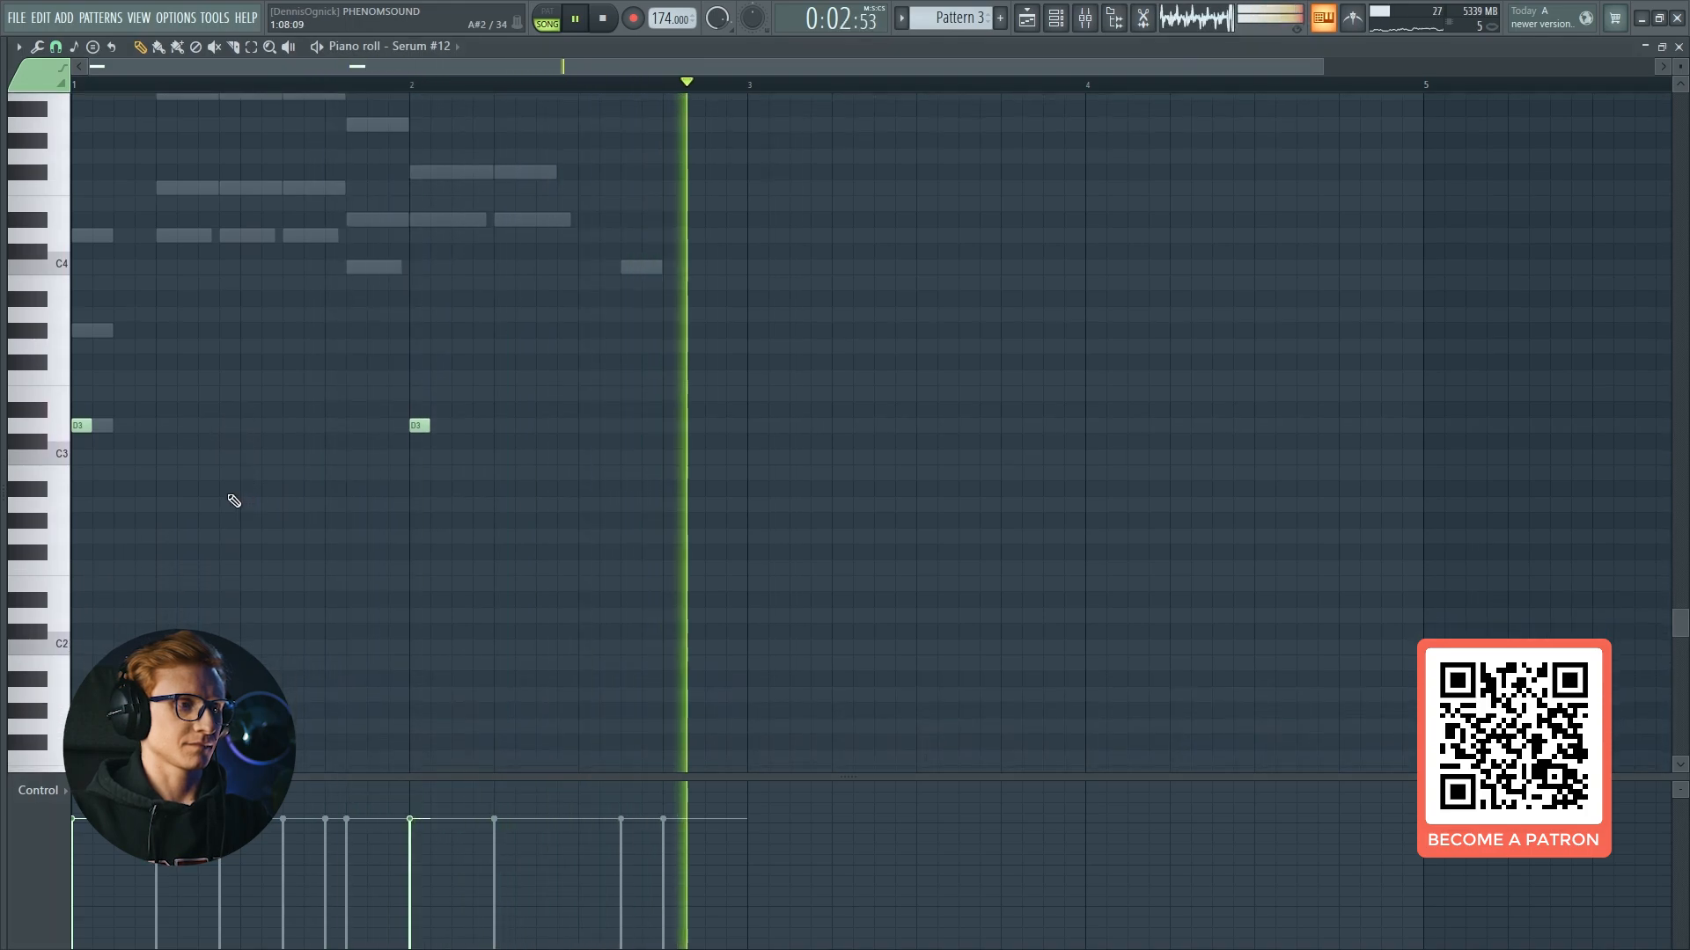
pyautogui.scroll(1, 219, 501)
pyautogui.press('space')
# Try two extra D3 notes in the Serum #12 piano roll, one in each bar, and audition them.
pyautogui.click(289, 453)
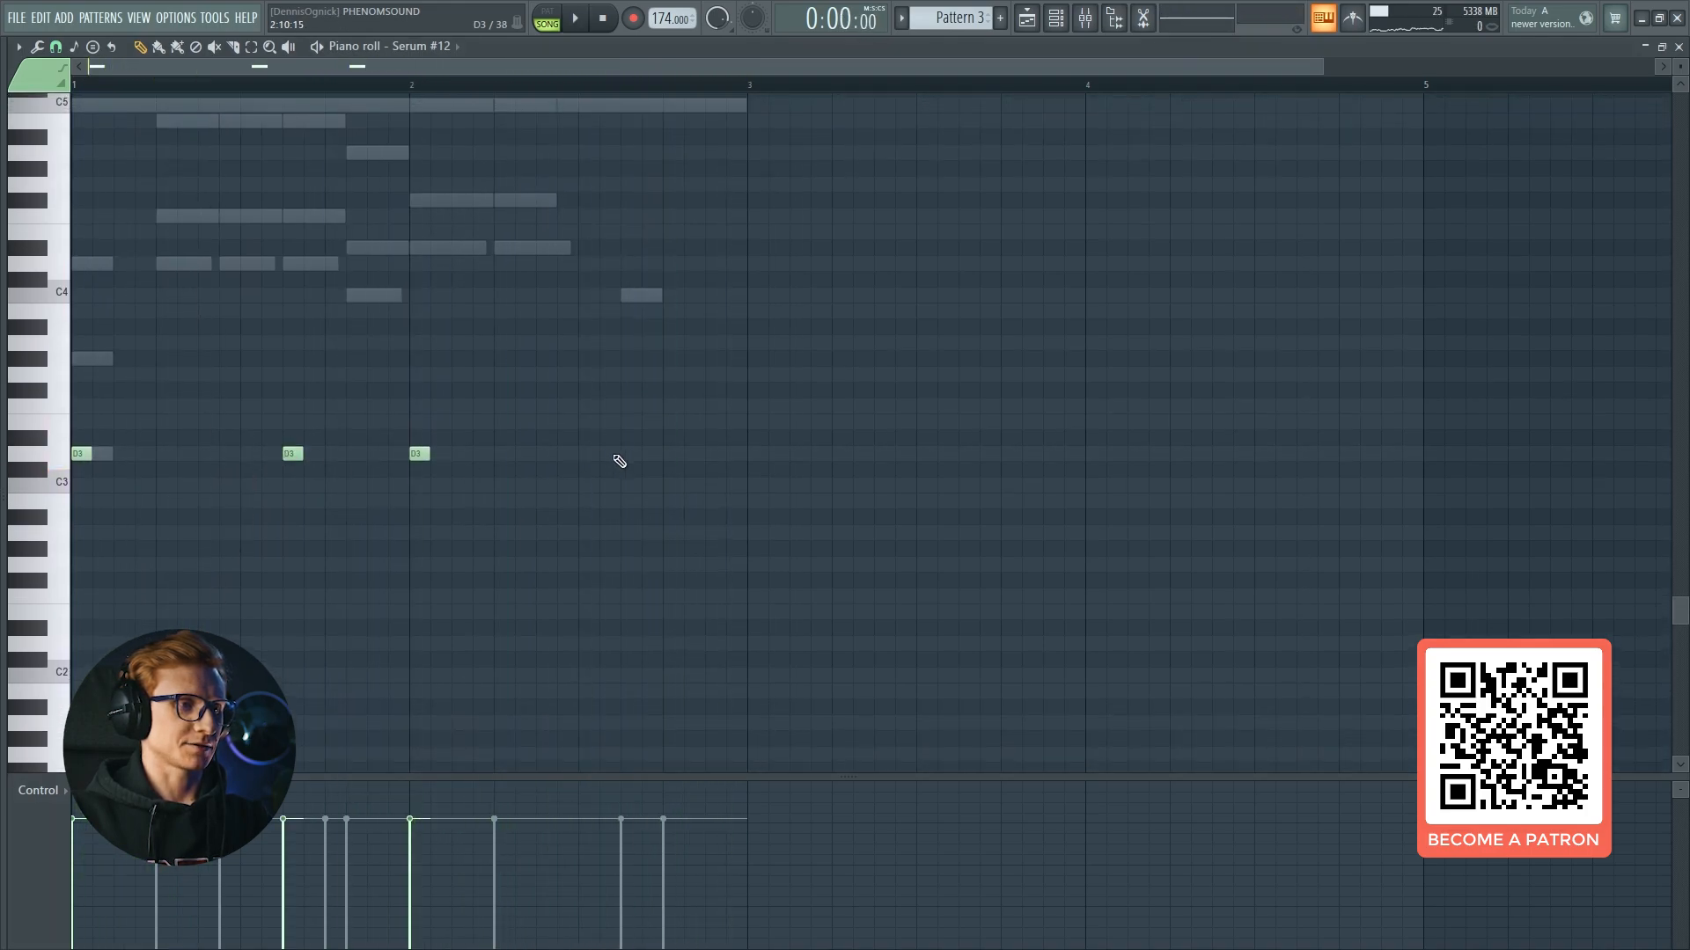
pyautogui.press('space')
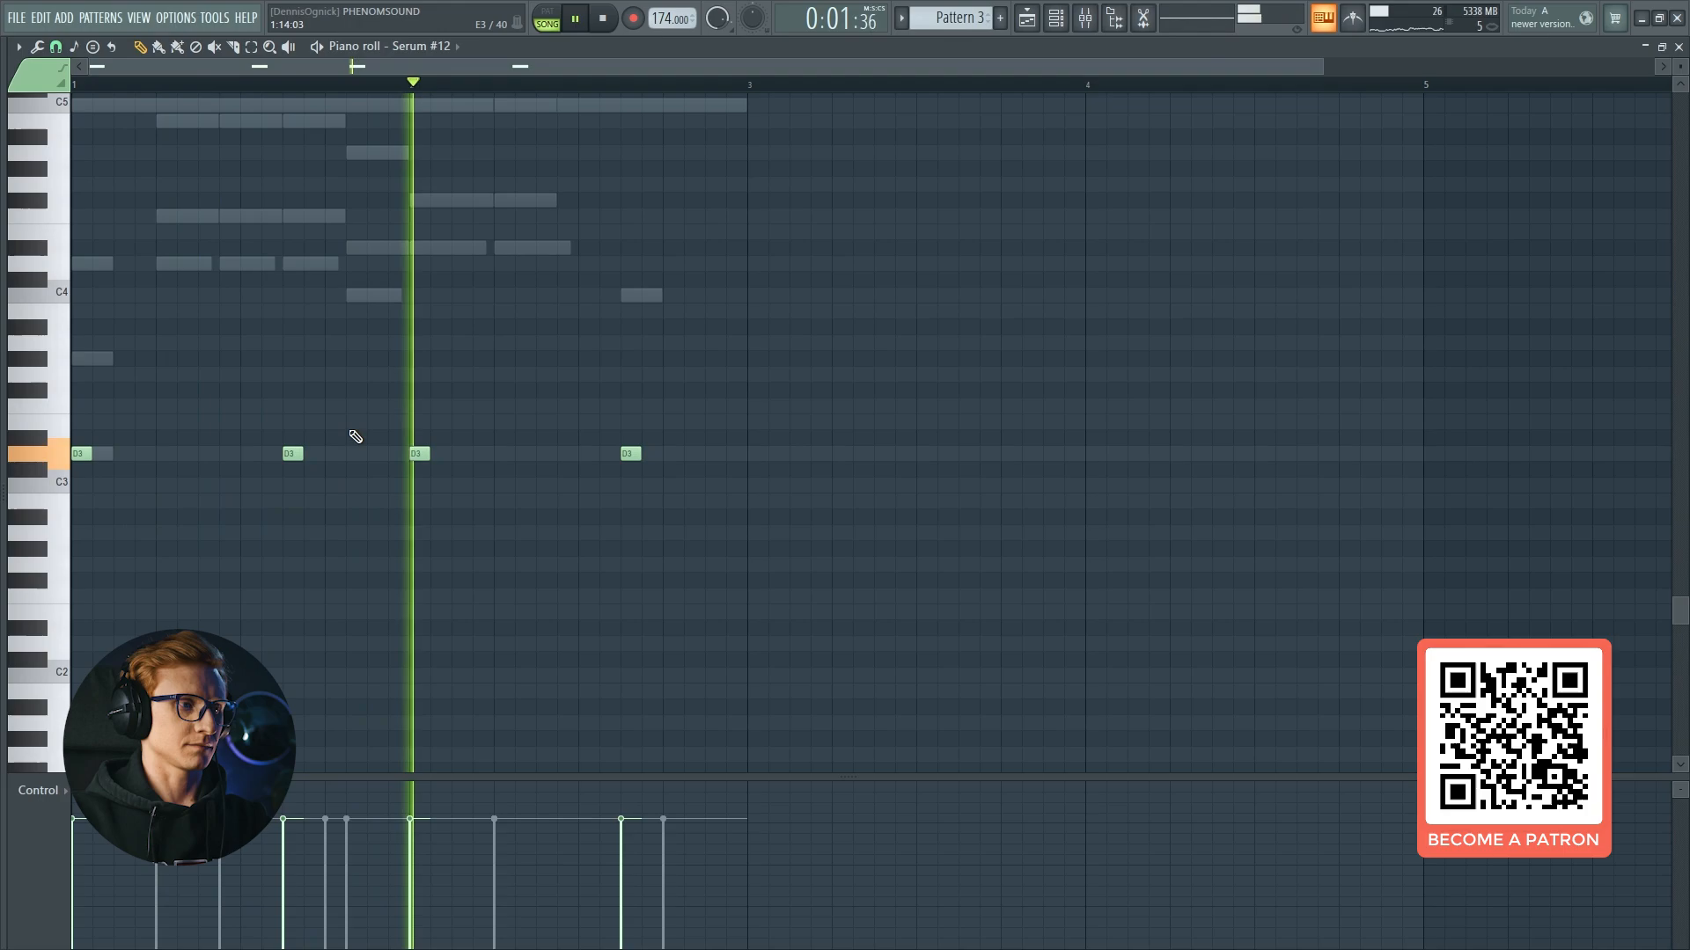
pyautogui.rightClick(294, 454)
pyautogui.rightClick(630, 453)
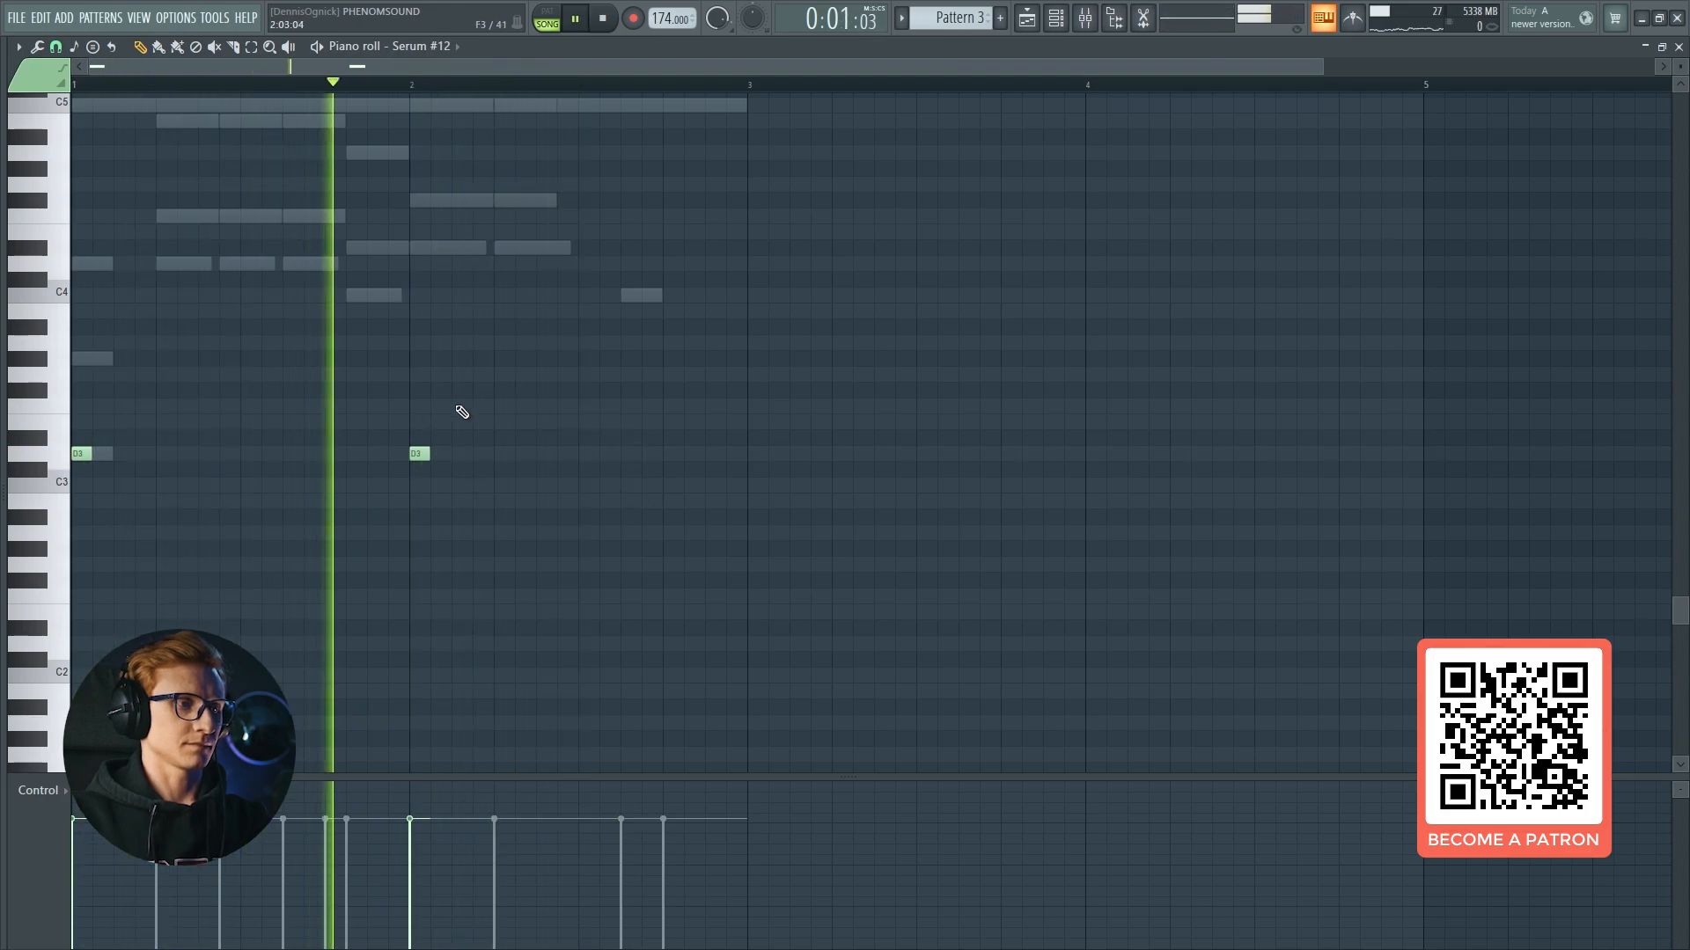
pyautogui.press('space')
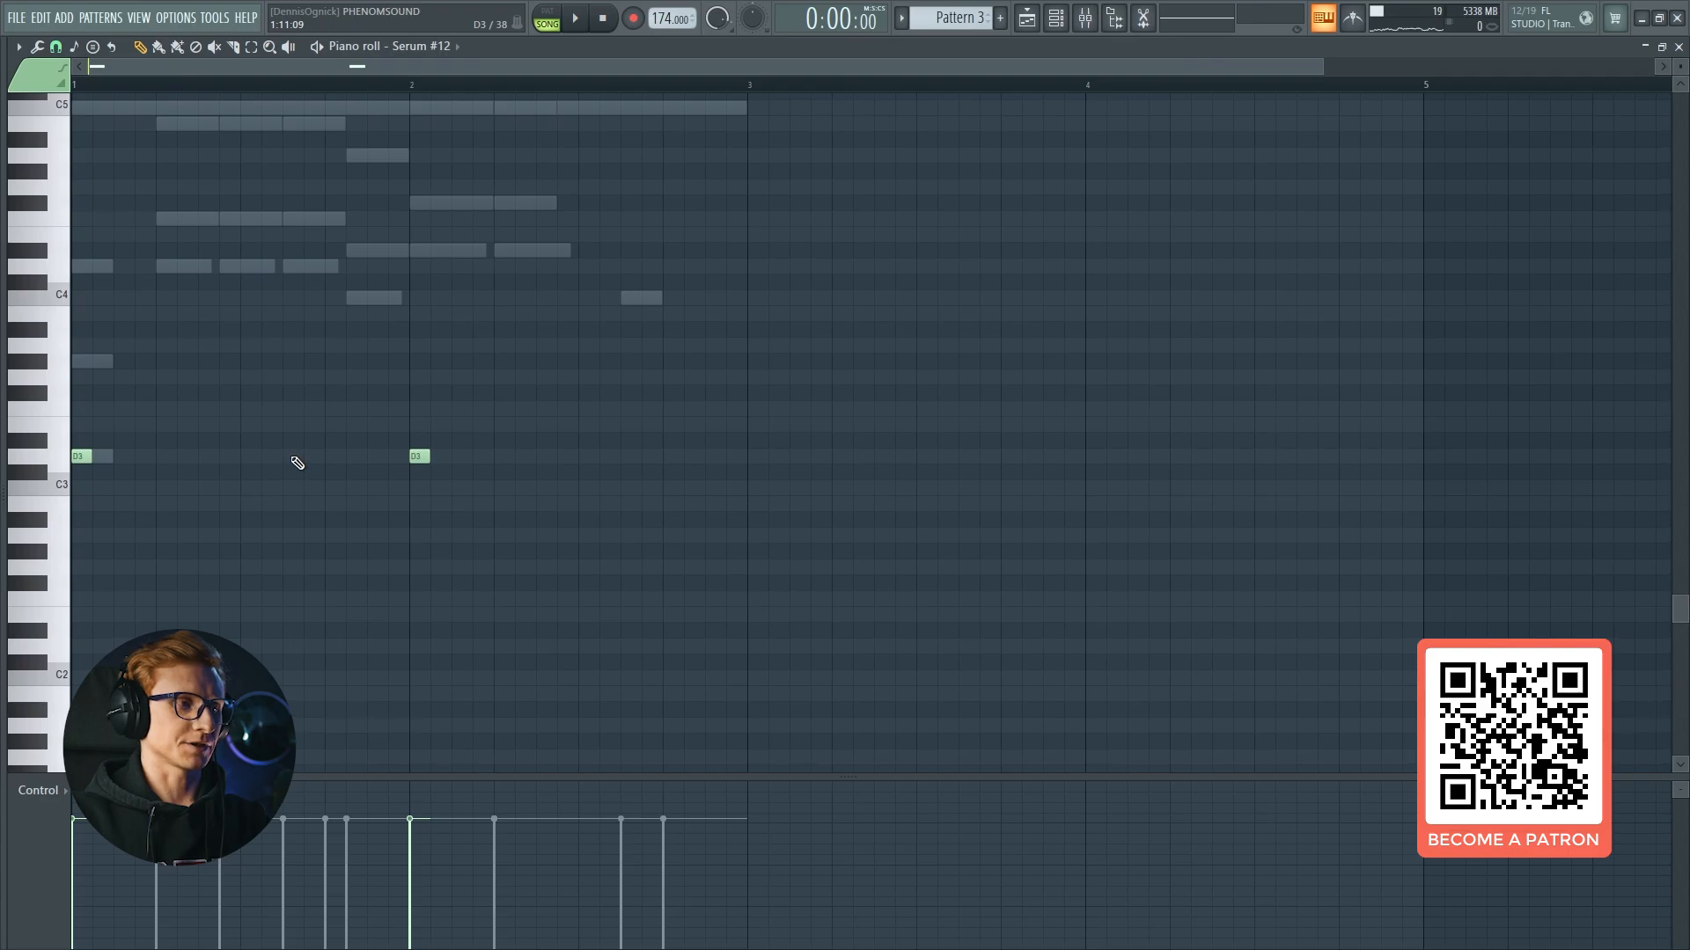
# Play the song while following the playlist arrangement and the Serum #18 and Serum #22 channels in the channel rack.
pyautogui.press('F6')
pyautogui.press('space')
pyautogui.press('F6')
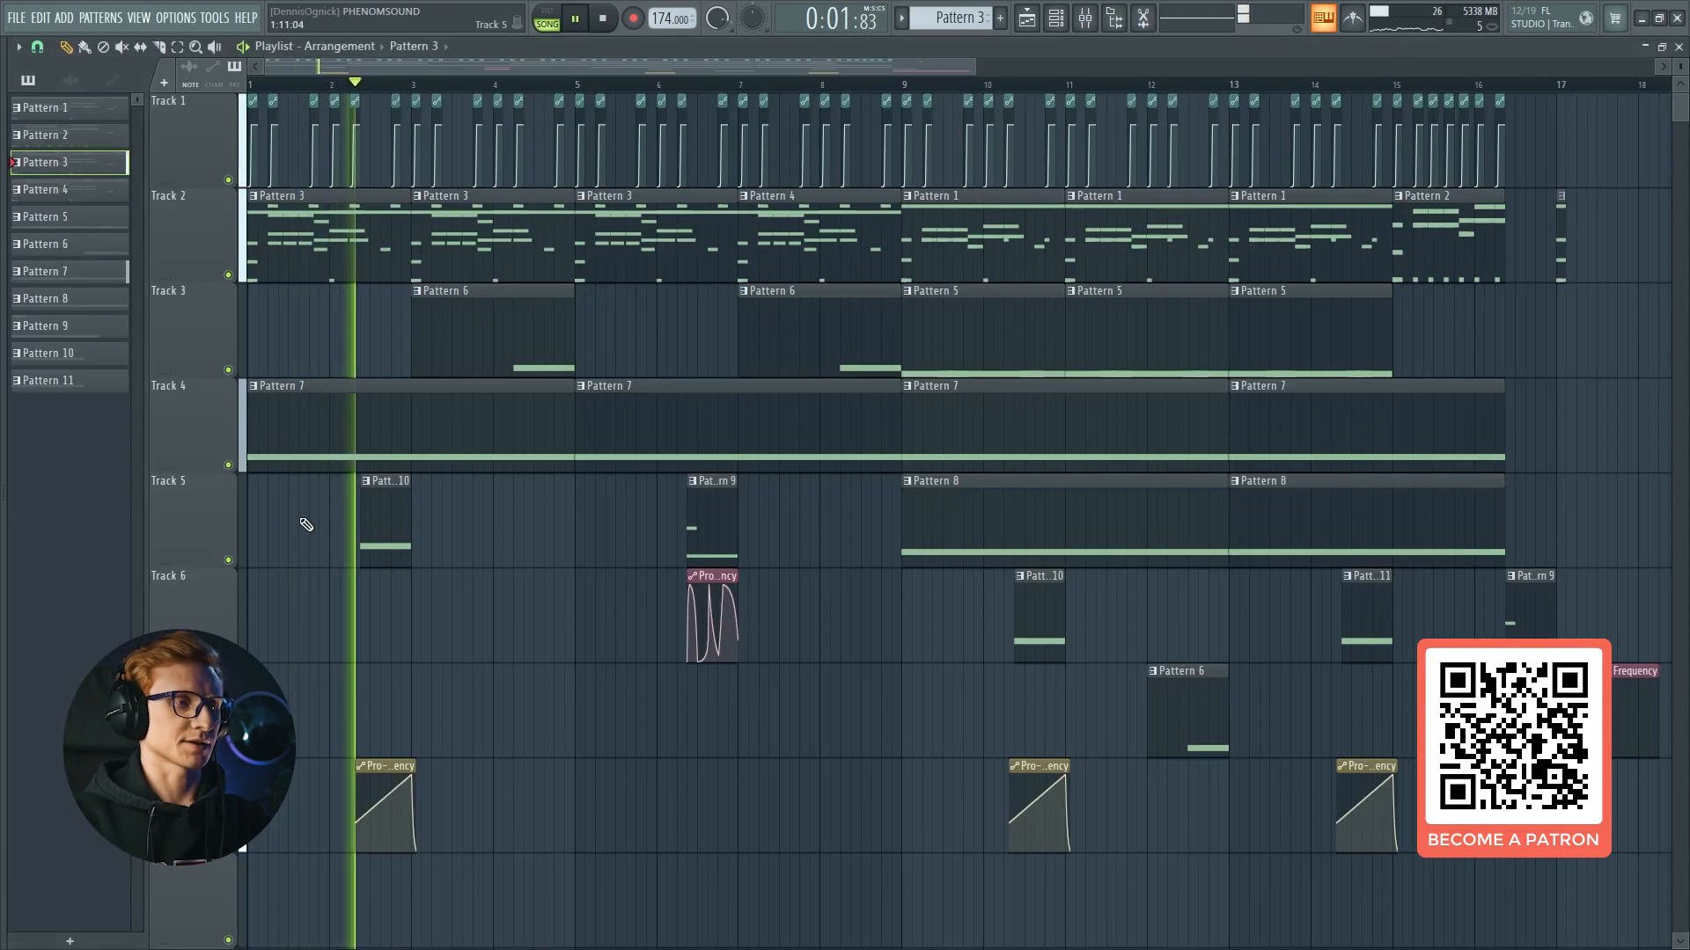
pyautogui.press('F6')
pyautogui.click(187, 460)
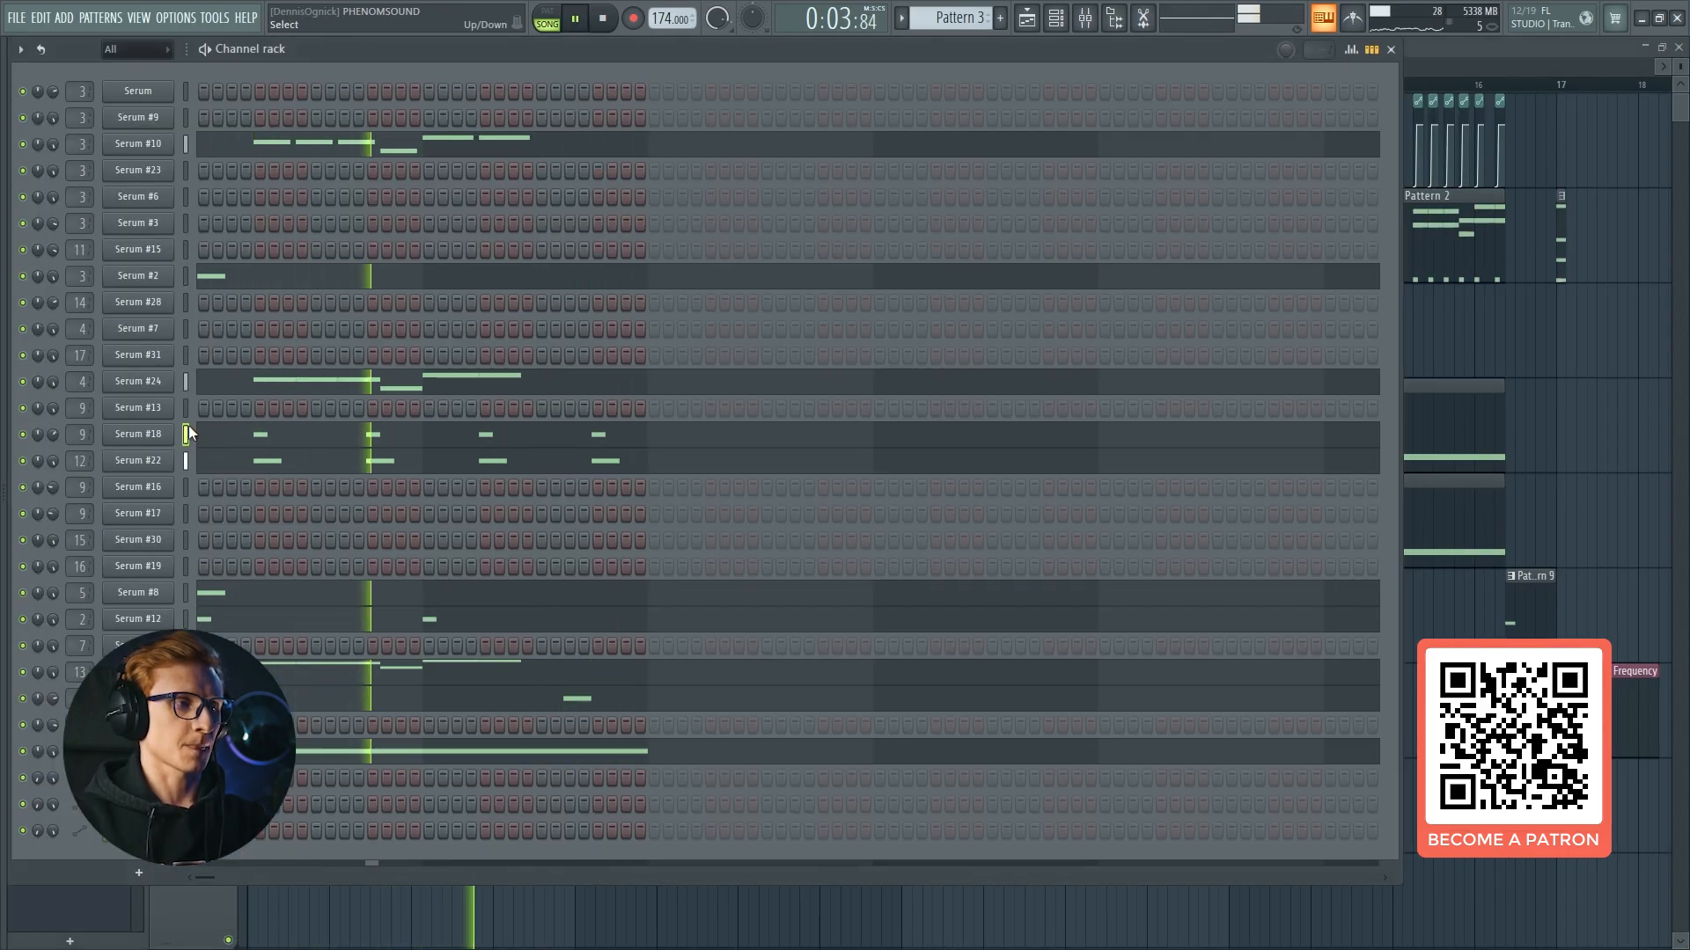
pyautogui.press('space')
# Show the Serum #12 plugin with its KICK preset and check the channel's notes in the piano roll.
pyautogui.click(160, 618)
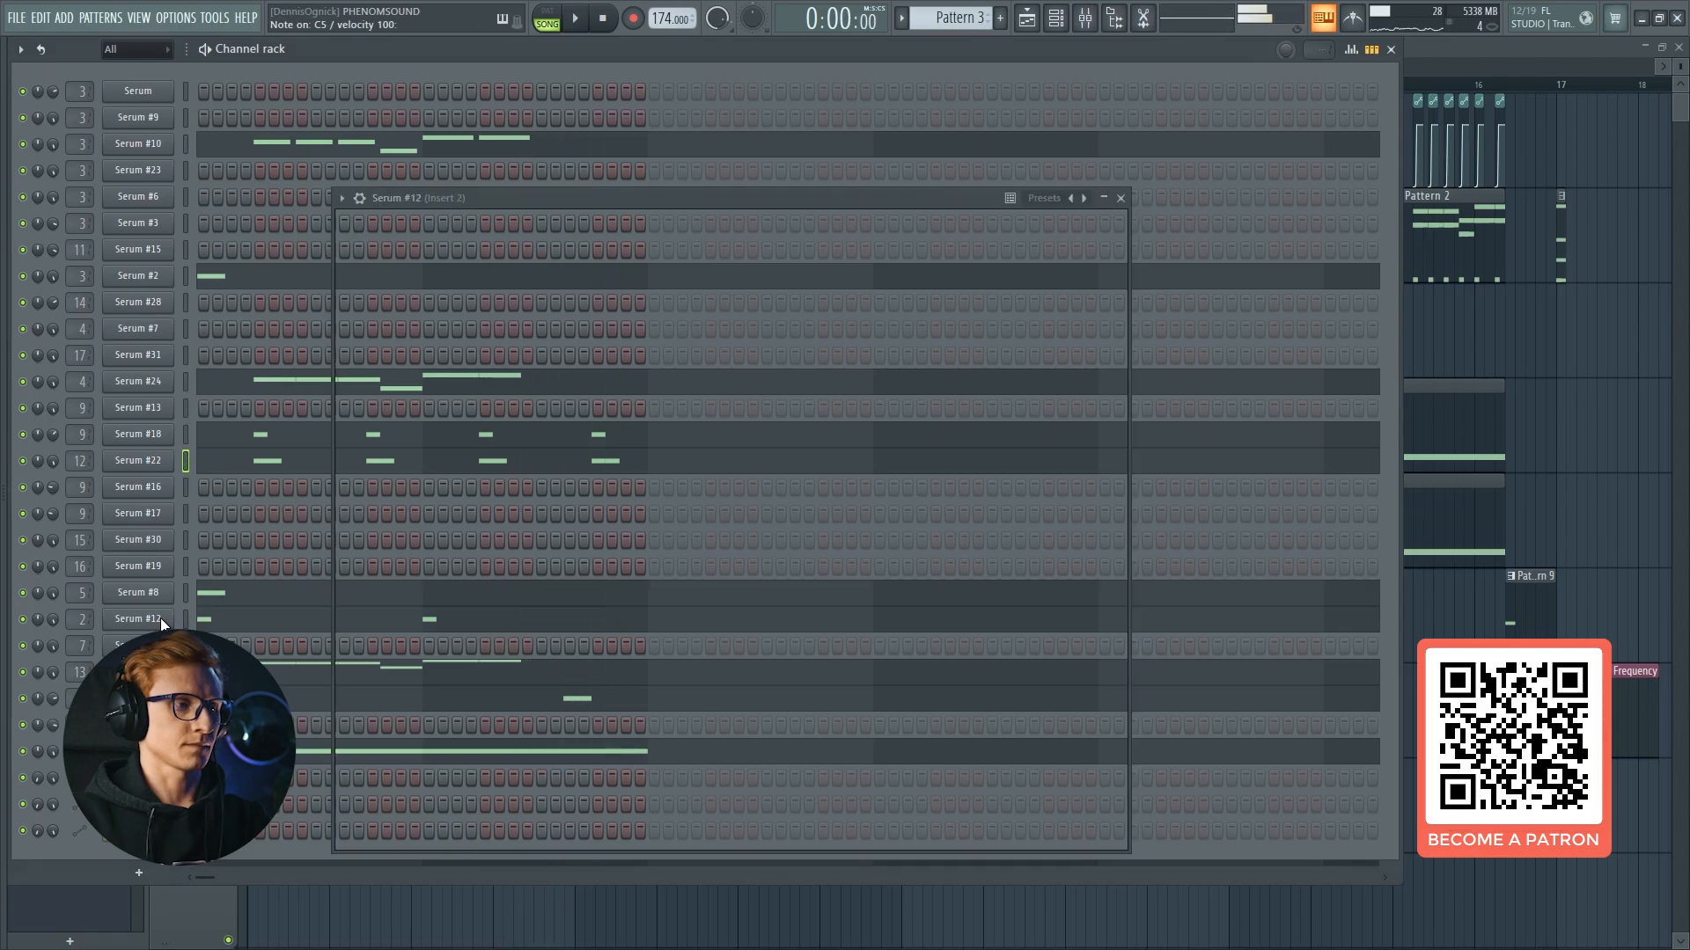
pyautogui.click(204, 621)
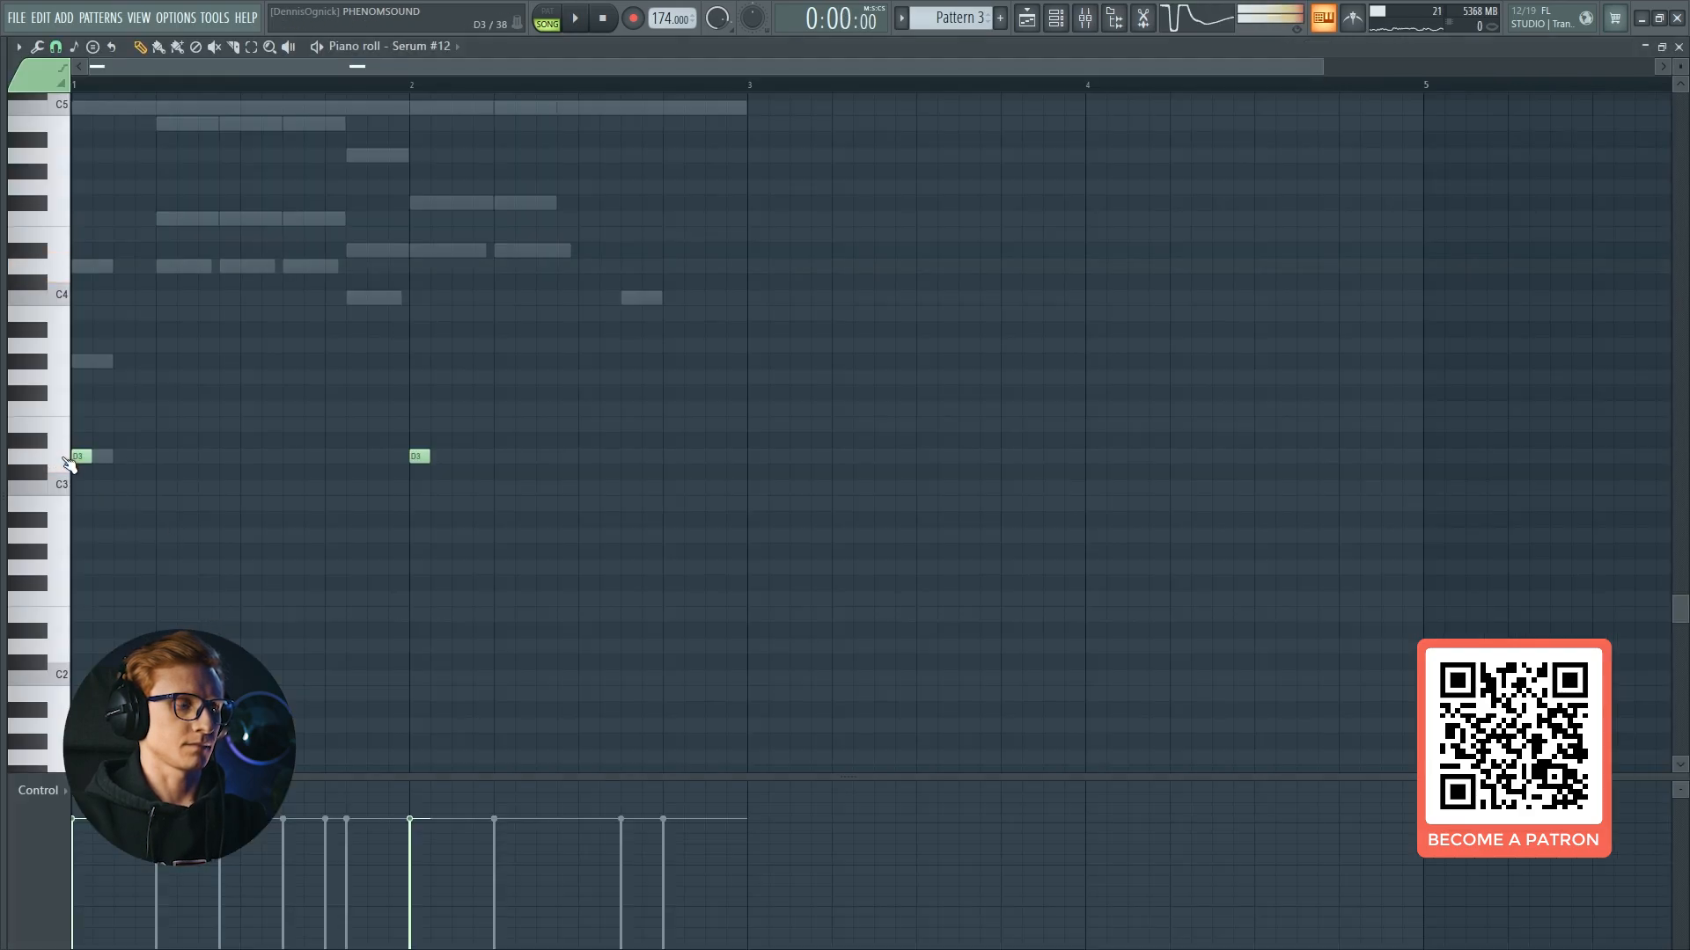
pyautogui.press('Escape')
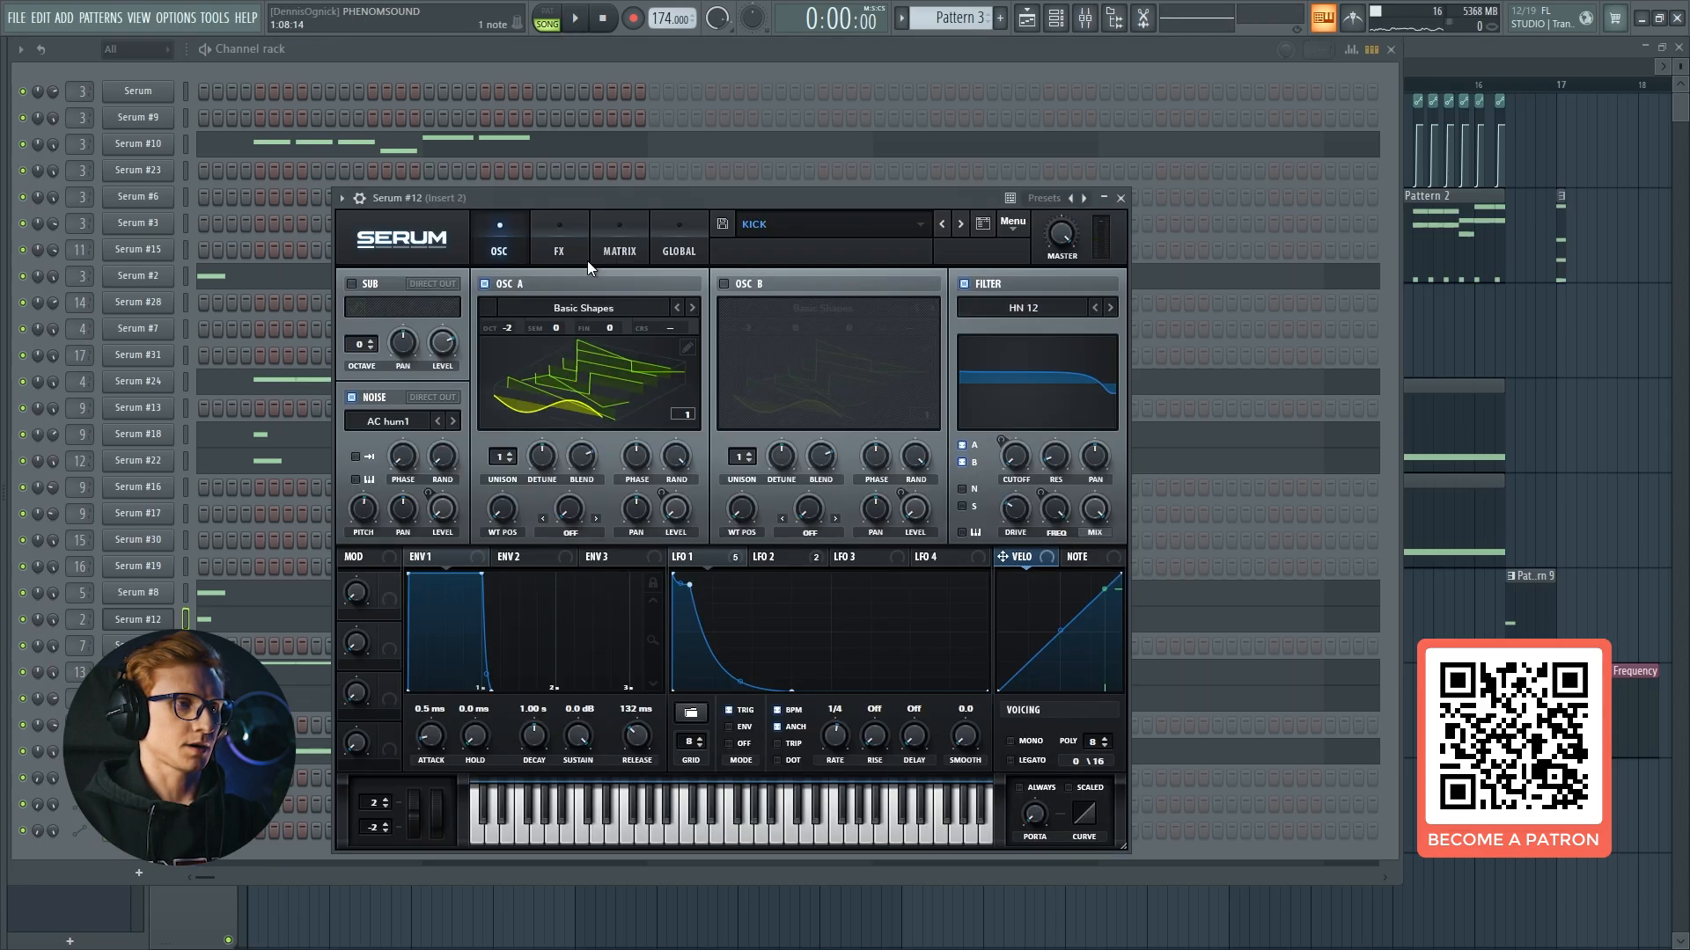
pyautogui.moveTo(624, 199); pyautogui.dragTo(613, 178)
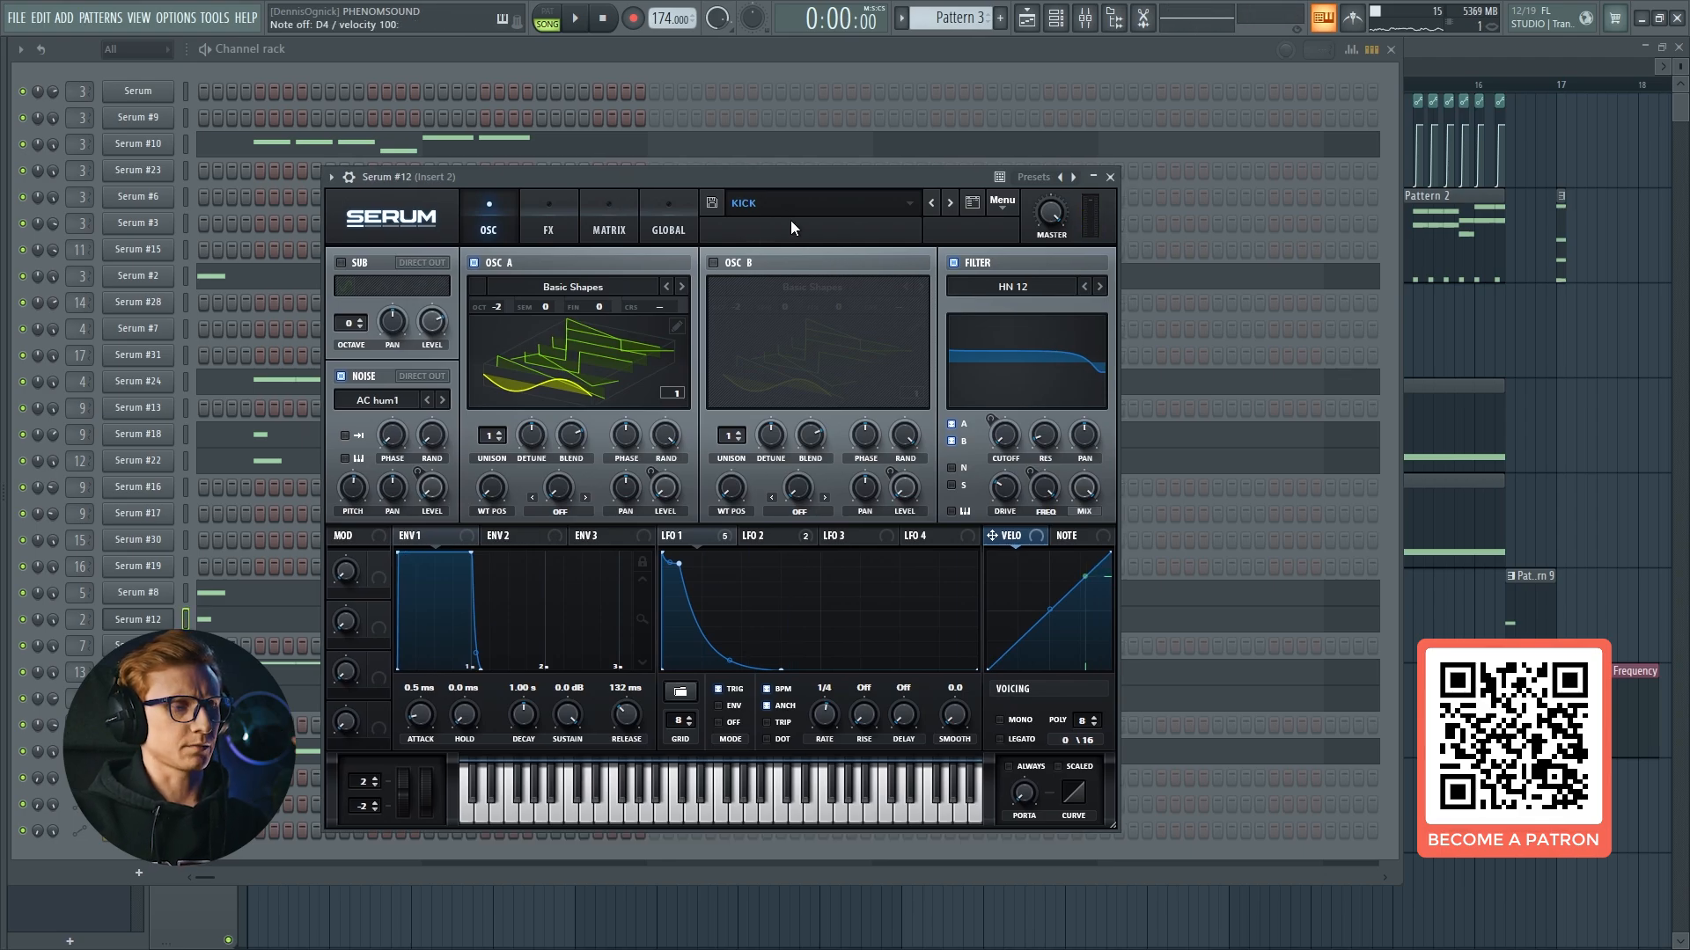
# Inspect the effects chain on mixer insert 2 and return to the Serum #12 plugin.
pyautogui.click(1084, 19)
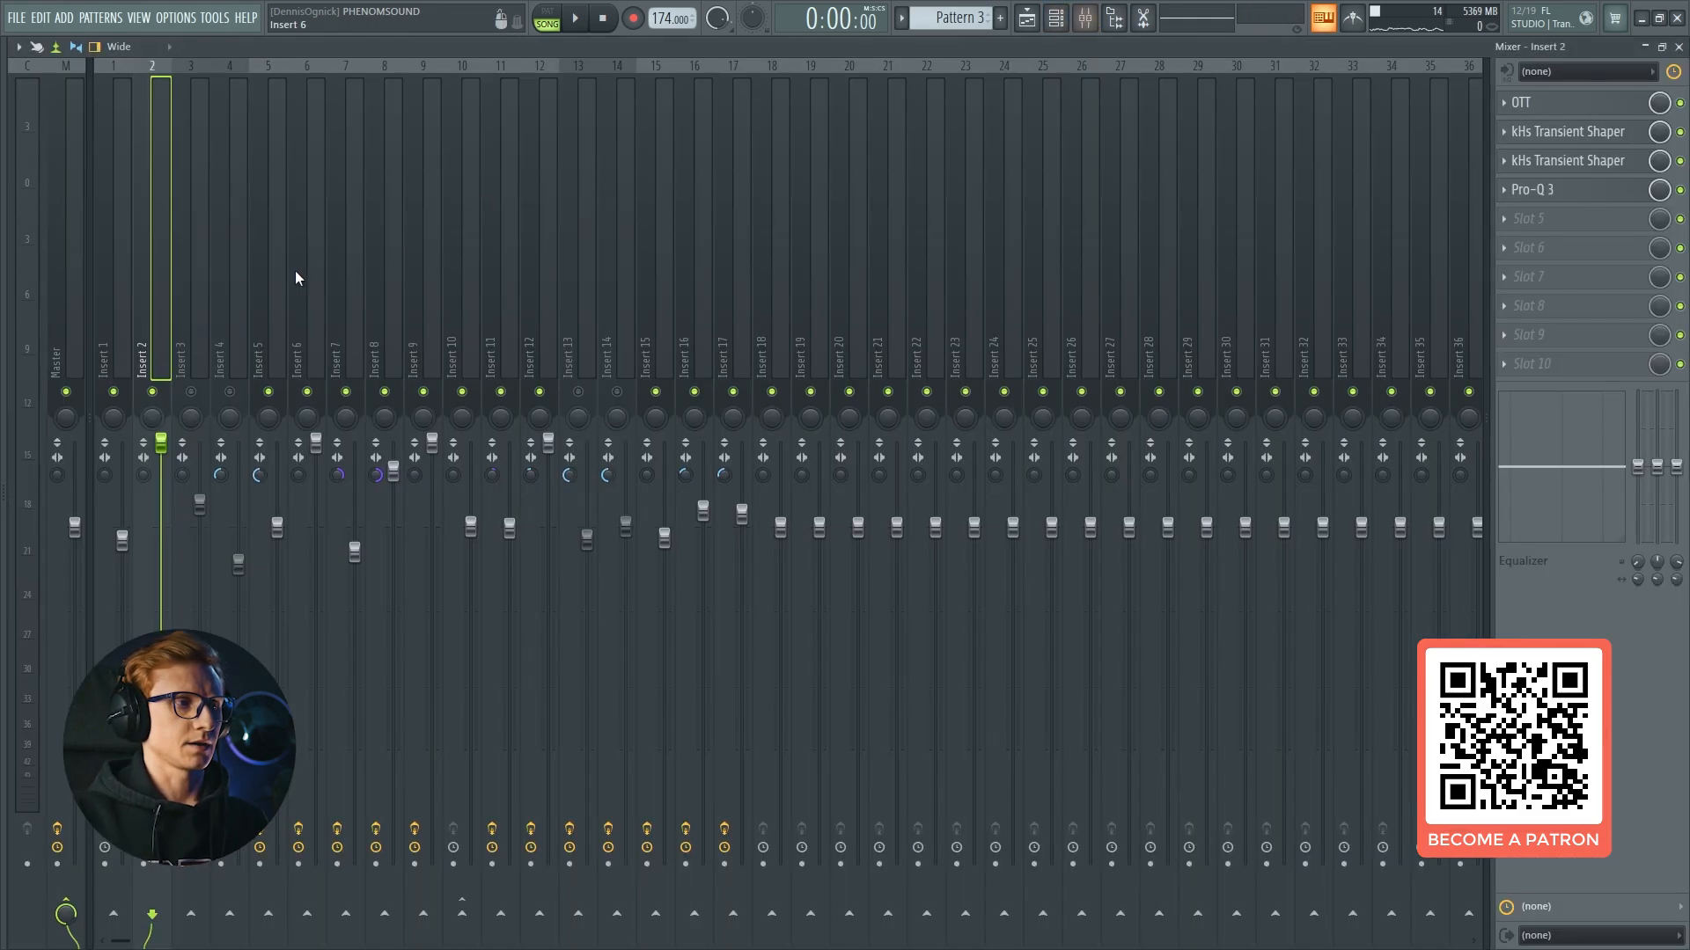
pyautogui.click(83, 207)
pyautogui.click(160, 205)
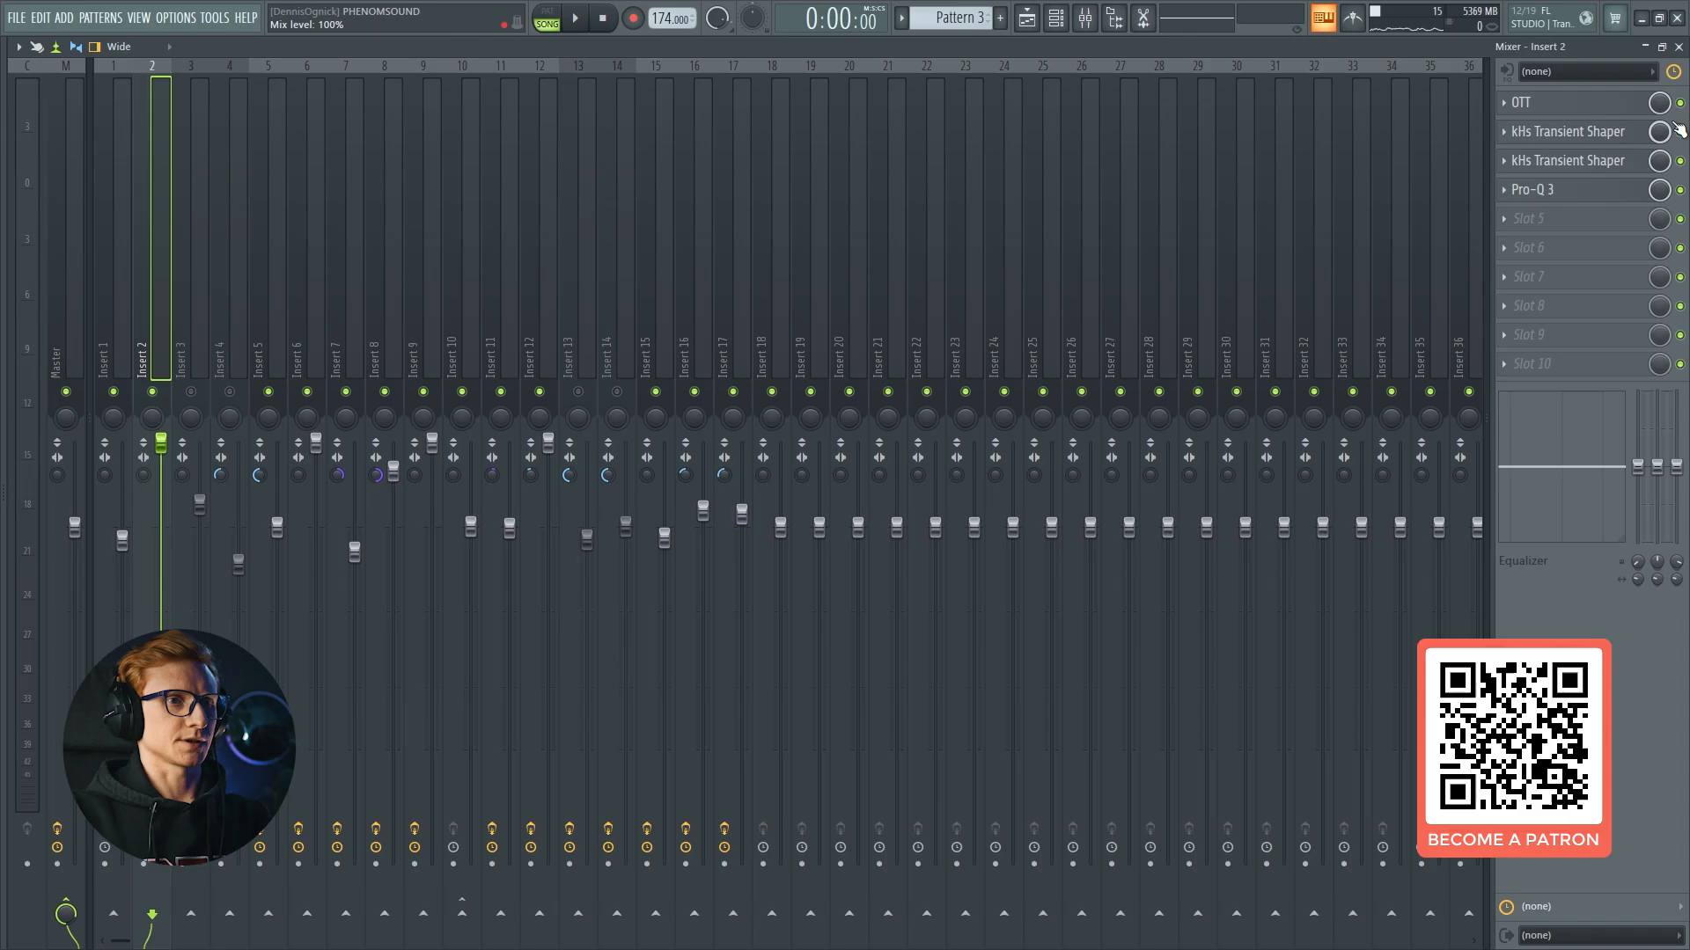
pyautogui.press('F9')
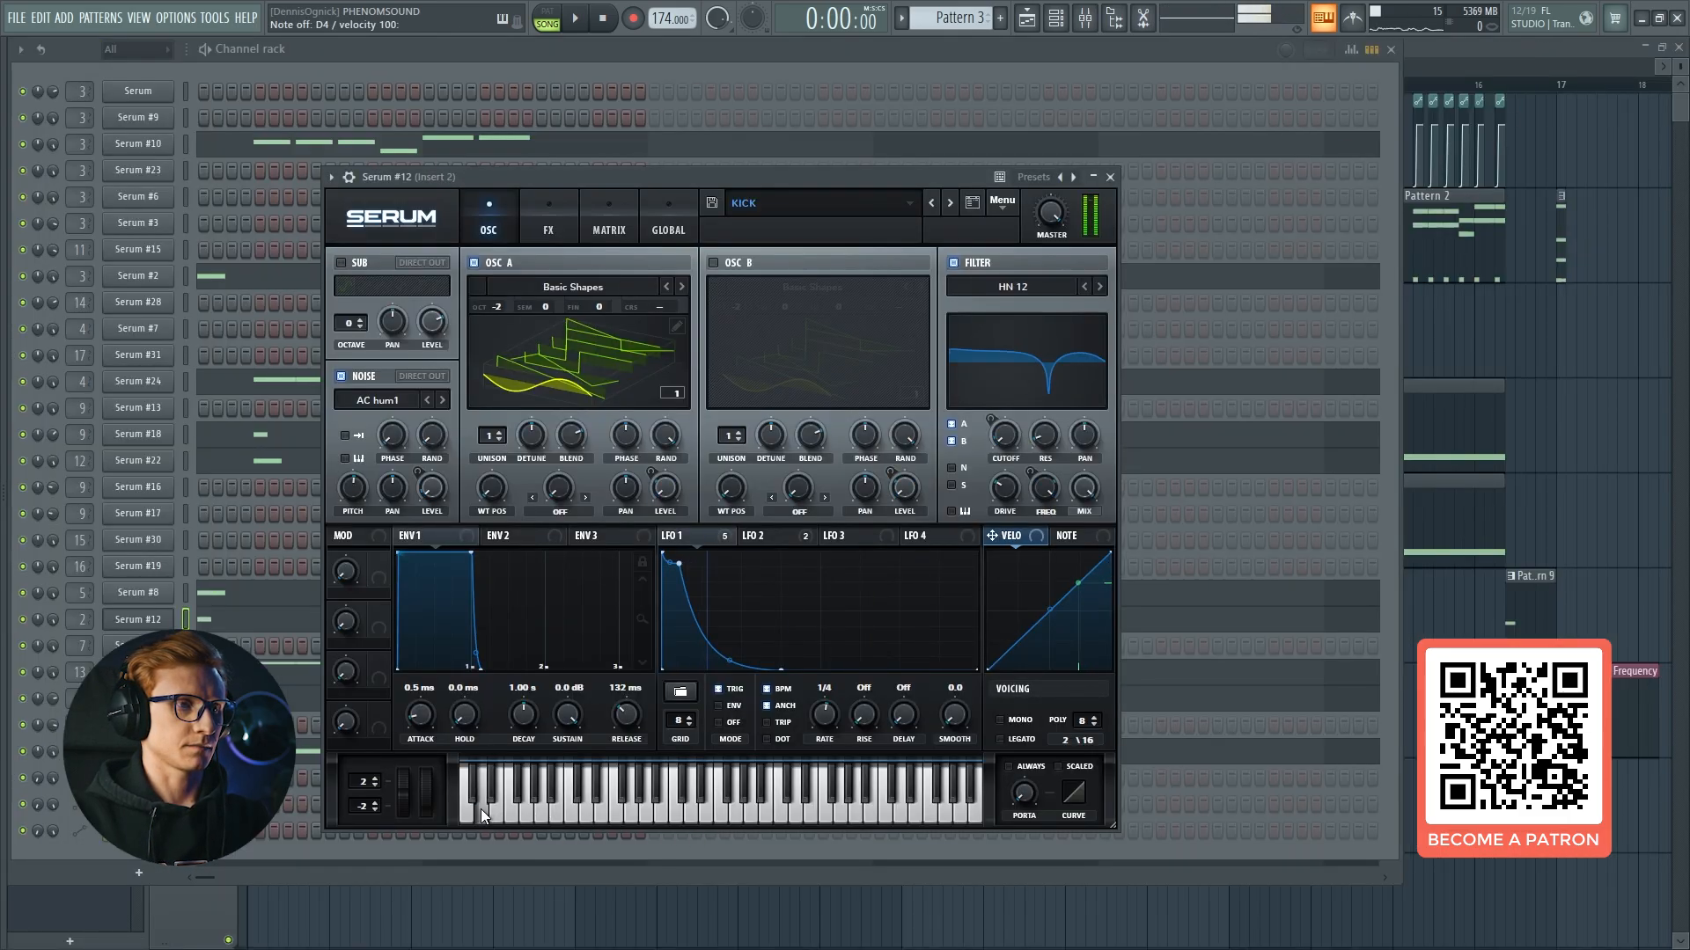
# Switch off the filter and noise oscillator in Serum #12, and toggle oscillator A off and on to compare the sound.
pyautogui.click(970, 261)
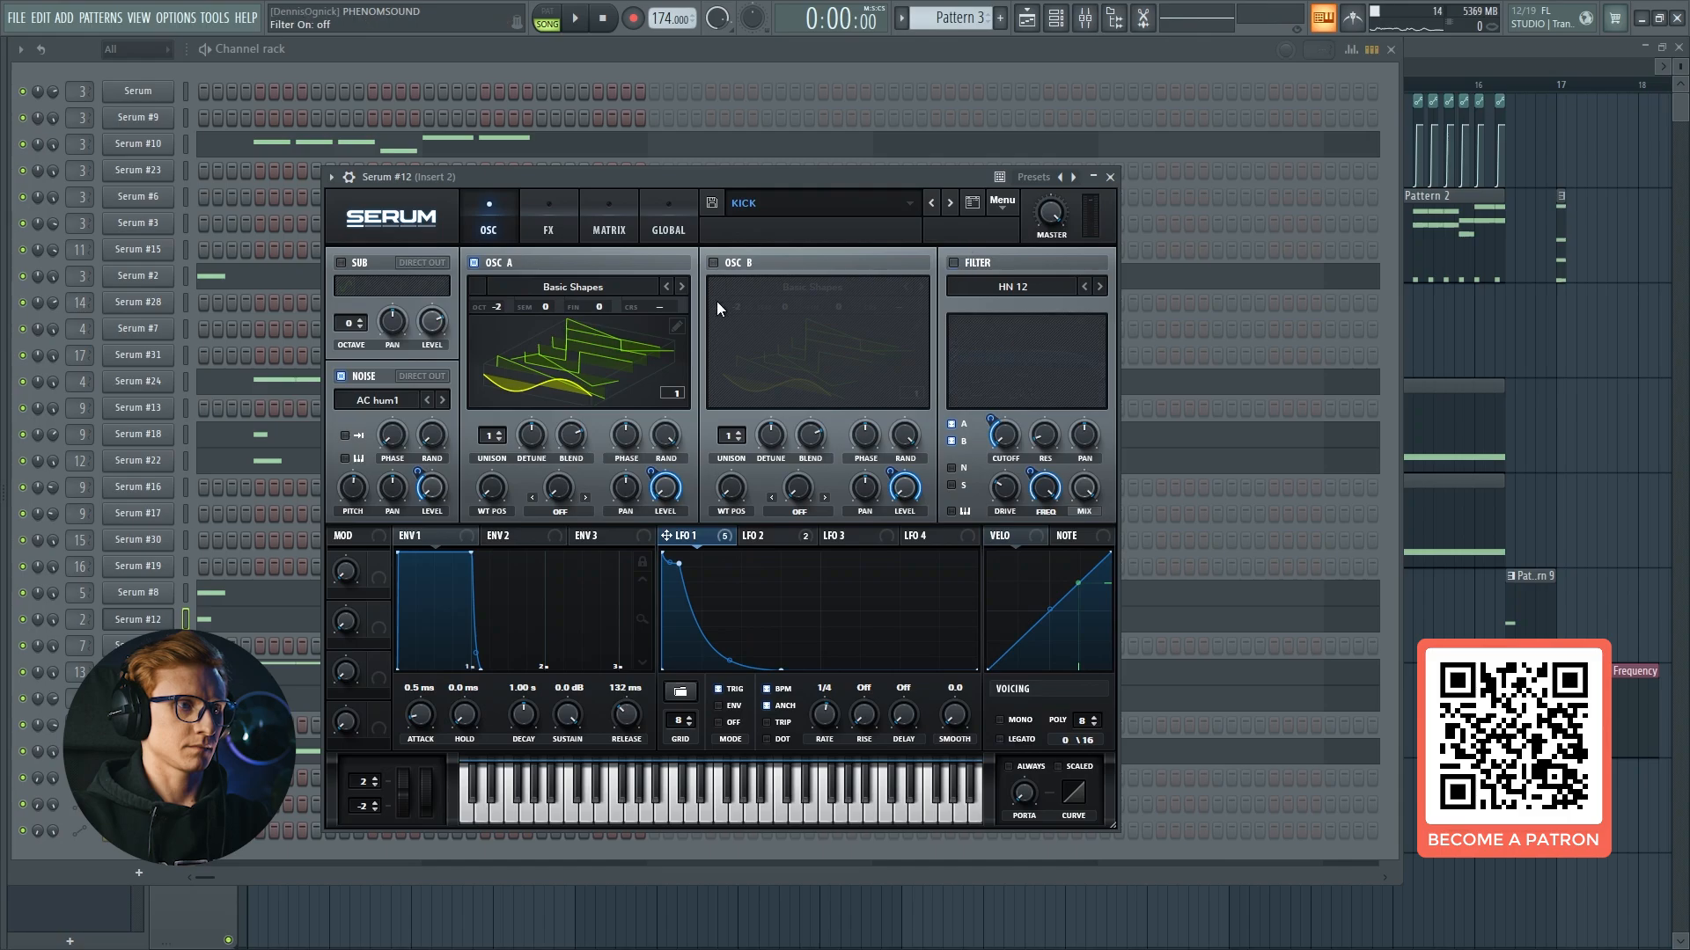
pyautogui.click(508, 266)
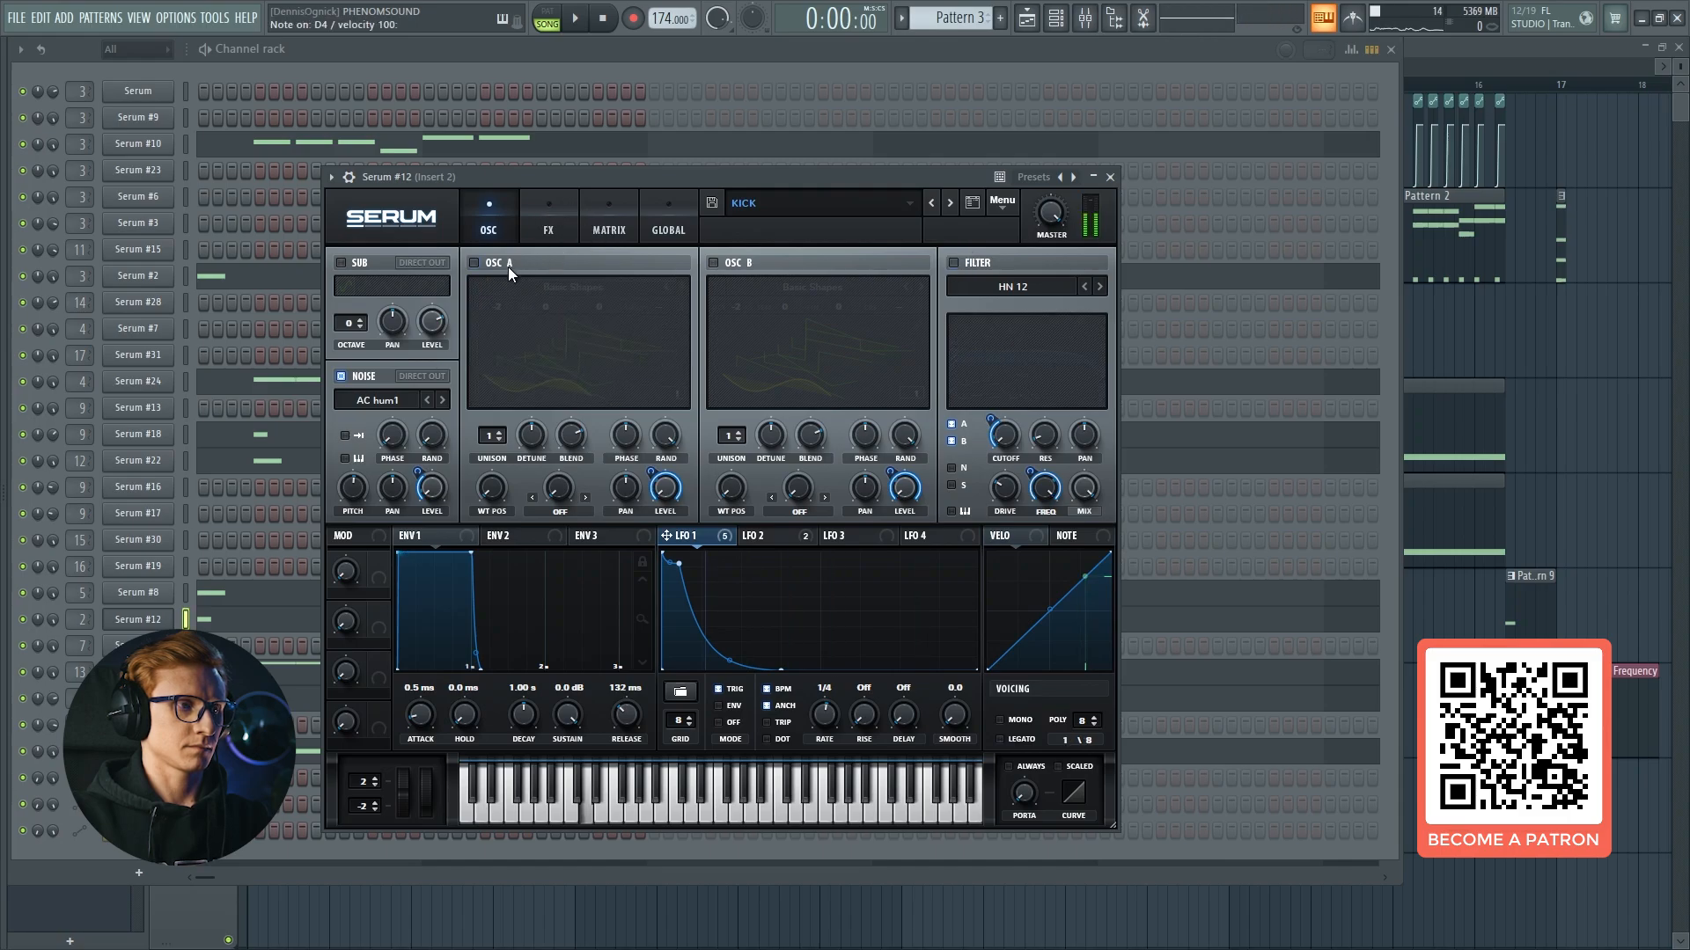
pyautogui.click(502, 263)
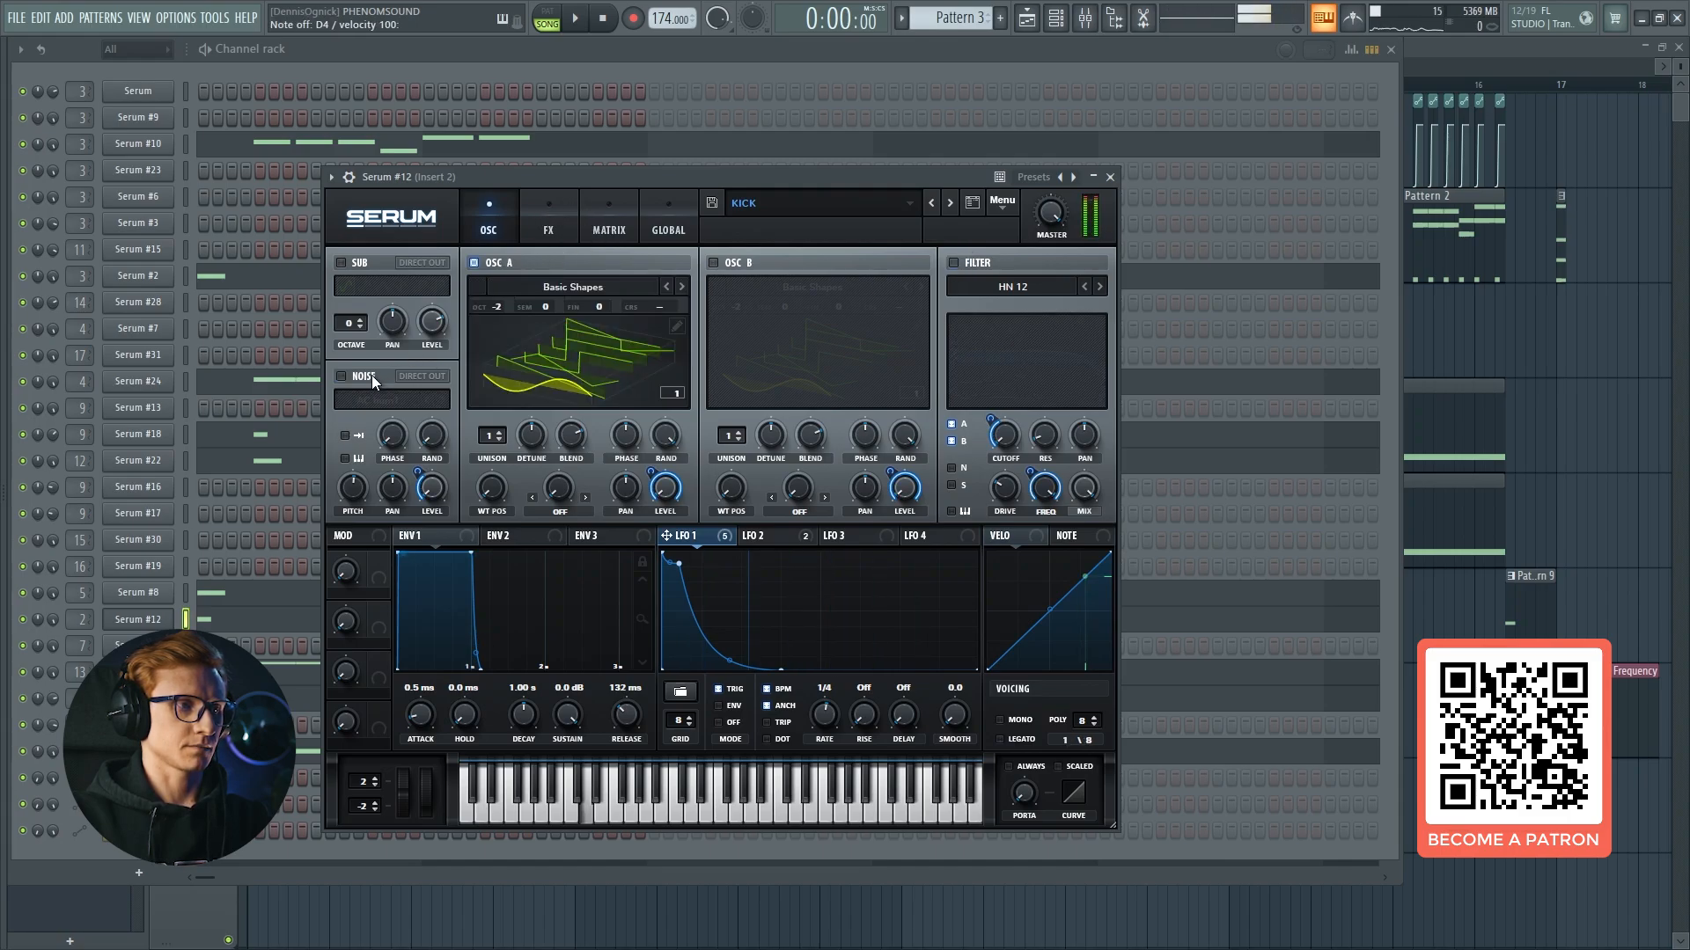
# Disable the Distortion, Compressor, EQ and Filter effects in Serum #12 and audition low notes with and without them.
pyautogui.click(547, 224)
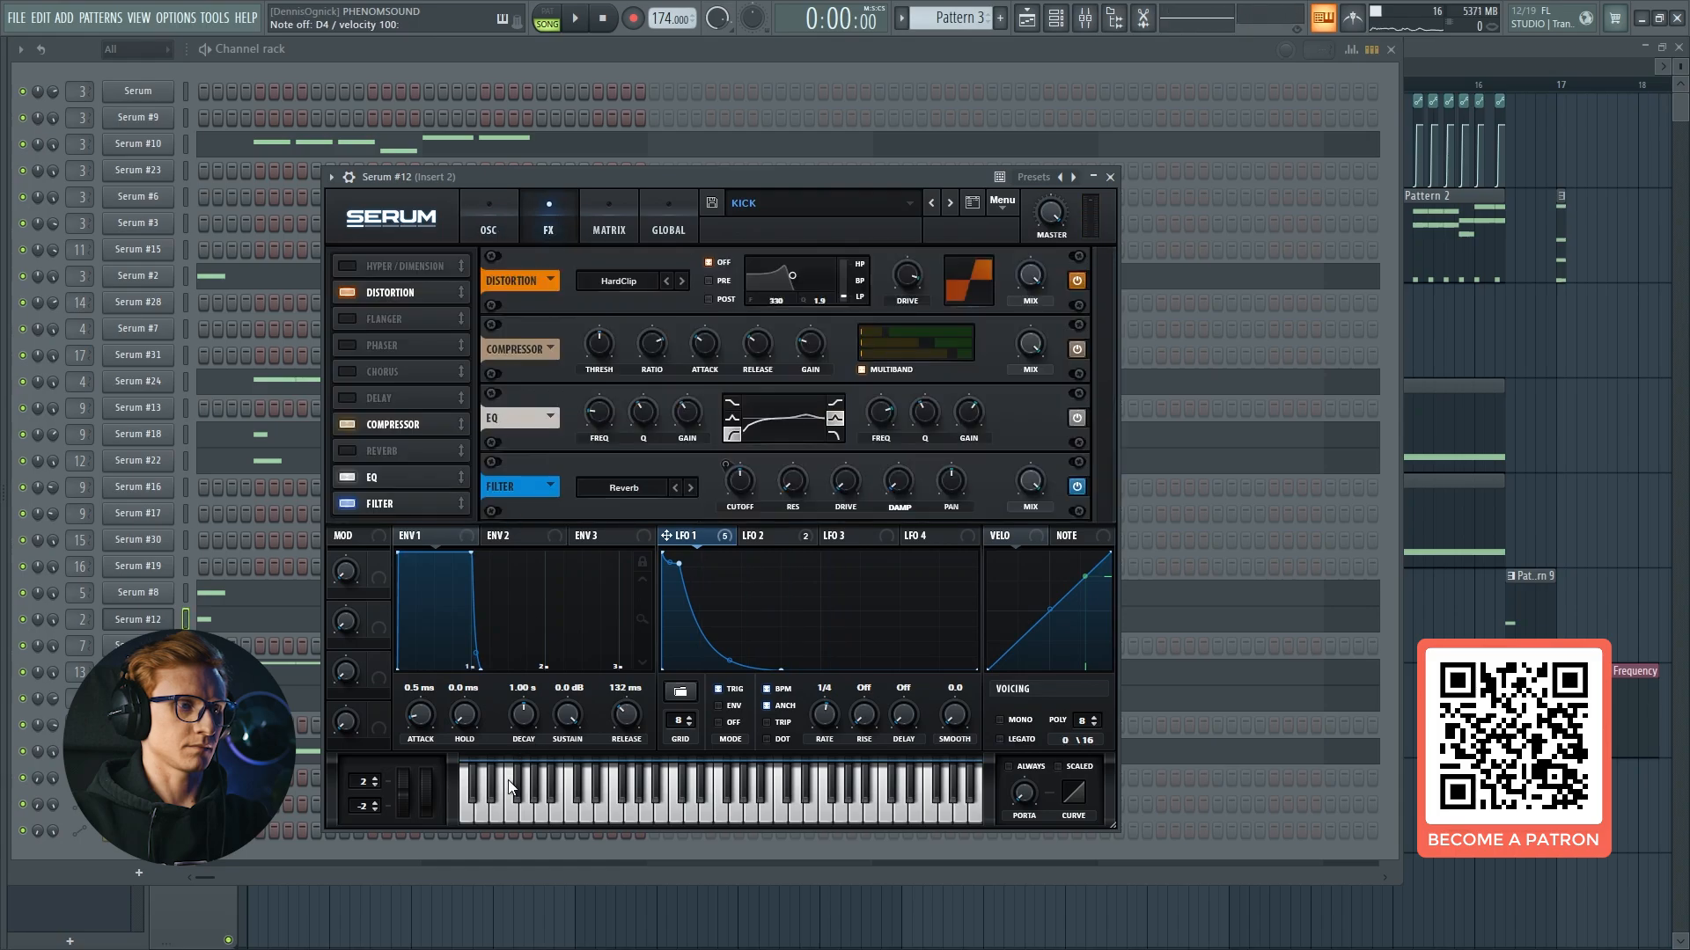
pyautogui.click(479, 814)
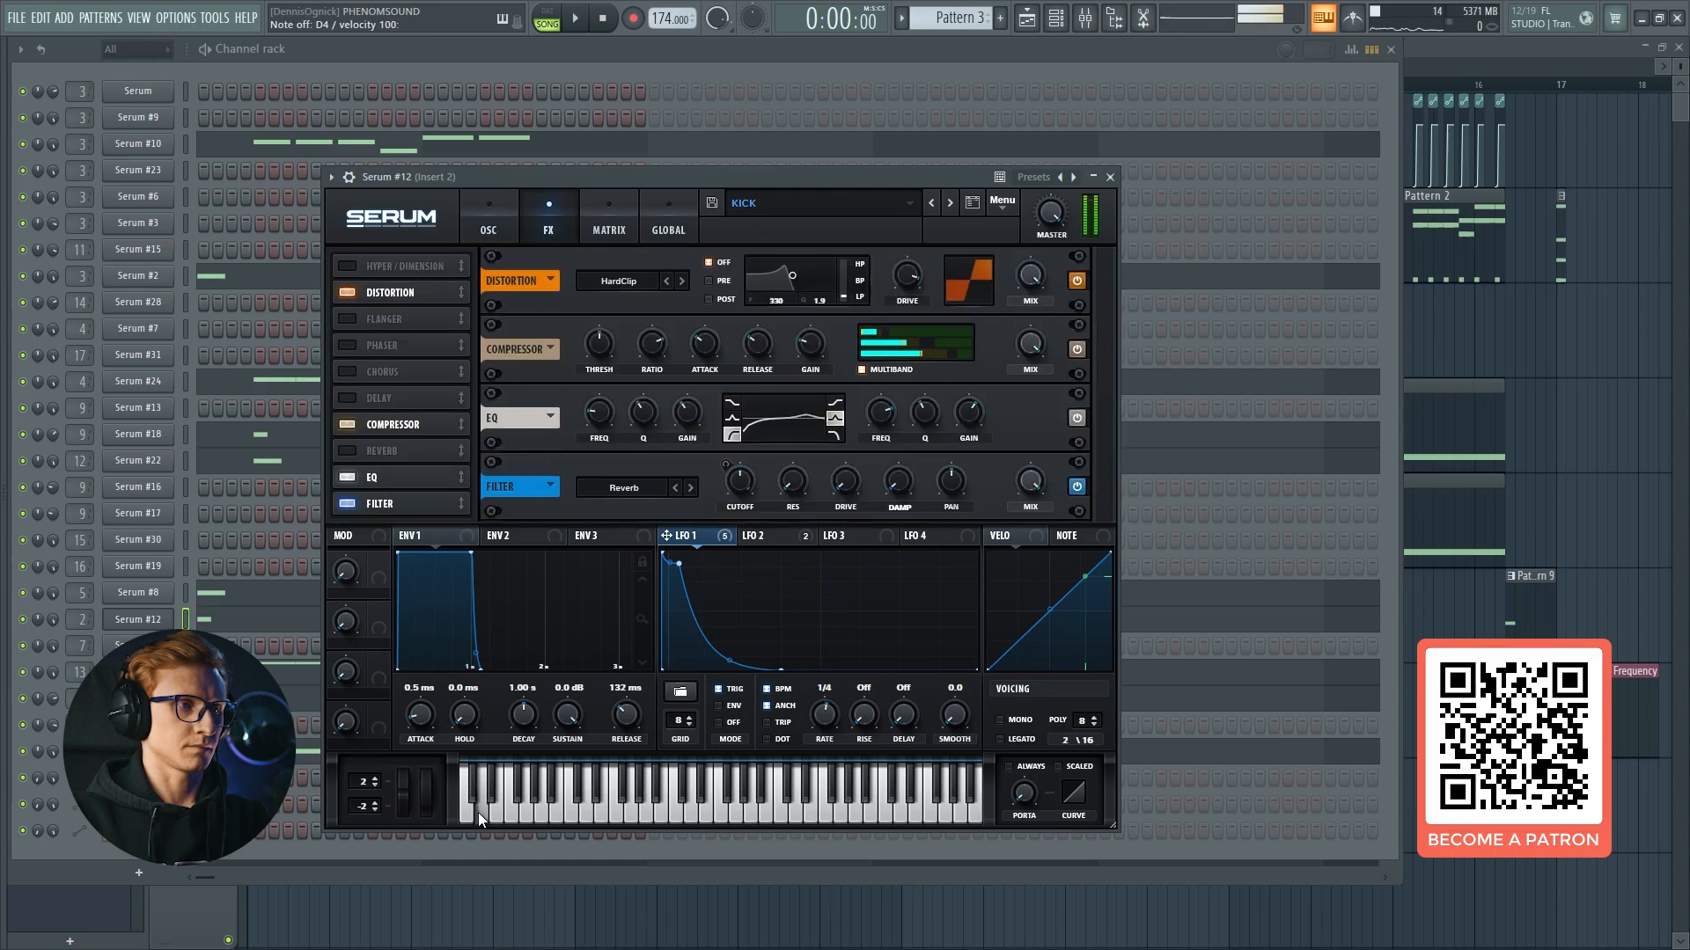
pyautogui.click(346, 292)
pyautogui.click(348, 426)
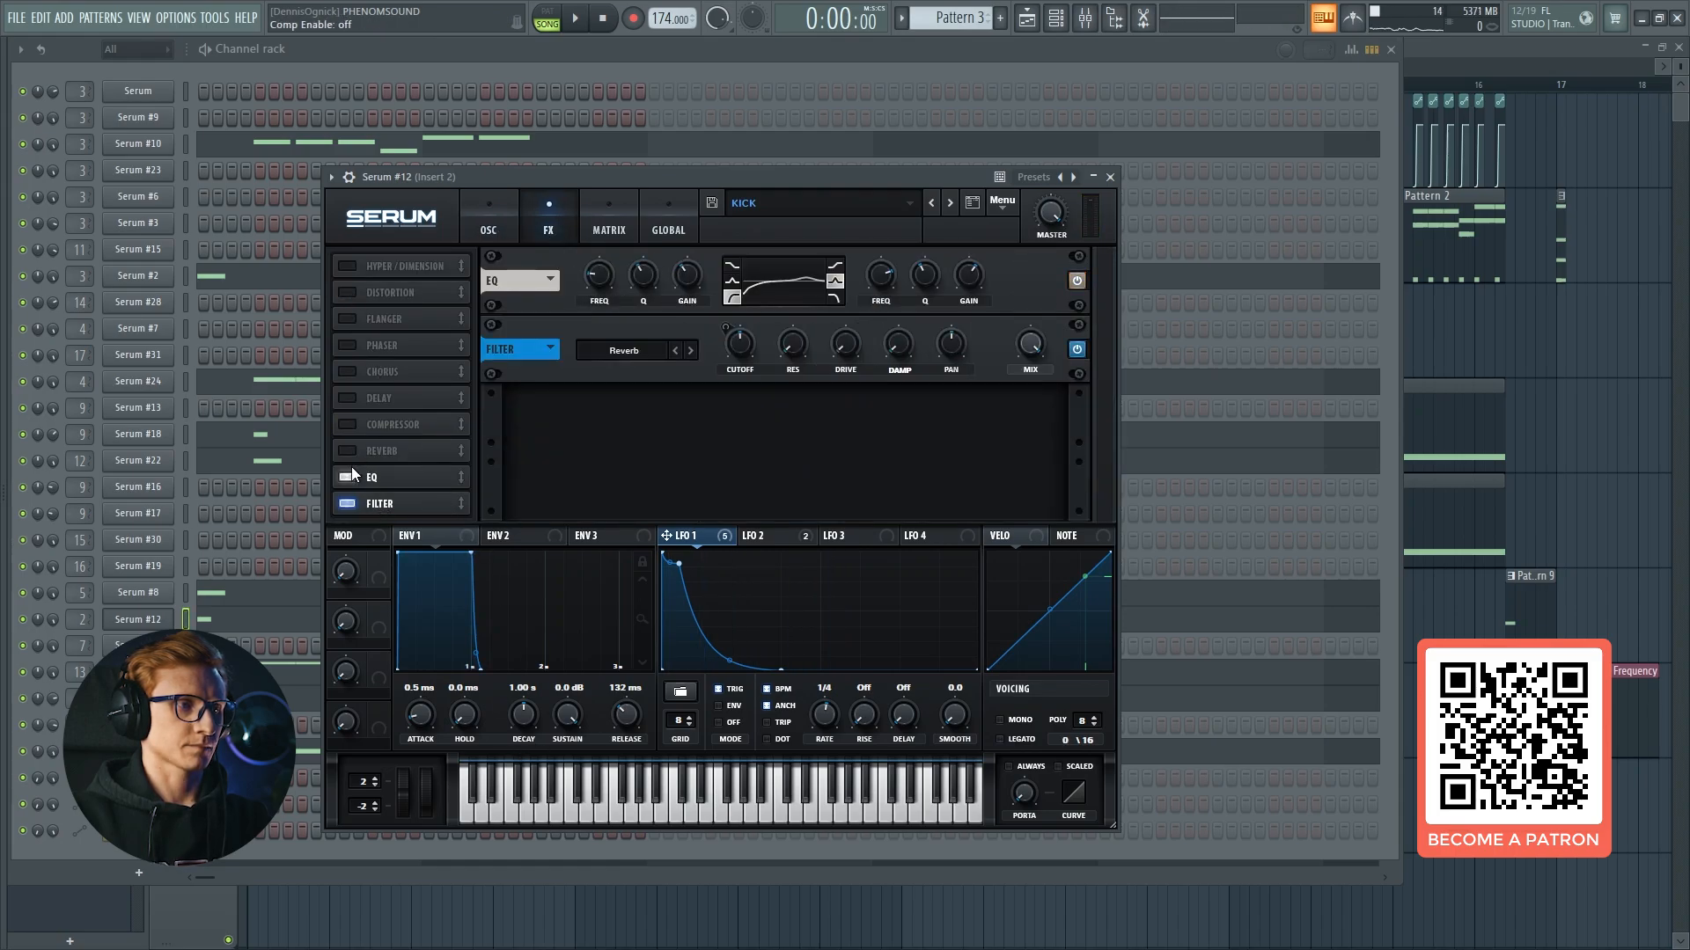
pyautogui.click(348, 477)
pyautogui.click(348, 504)
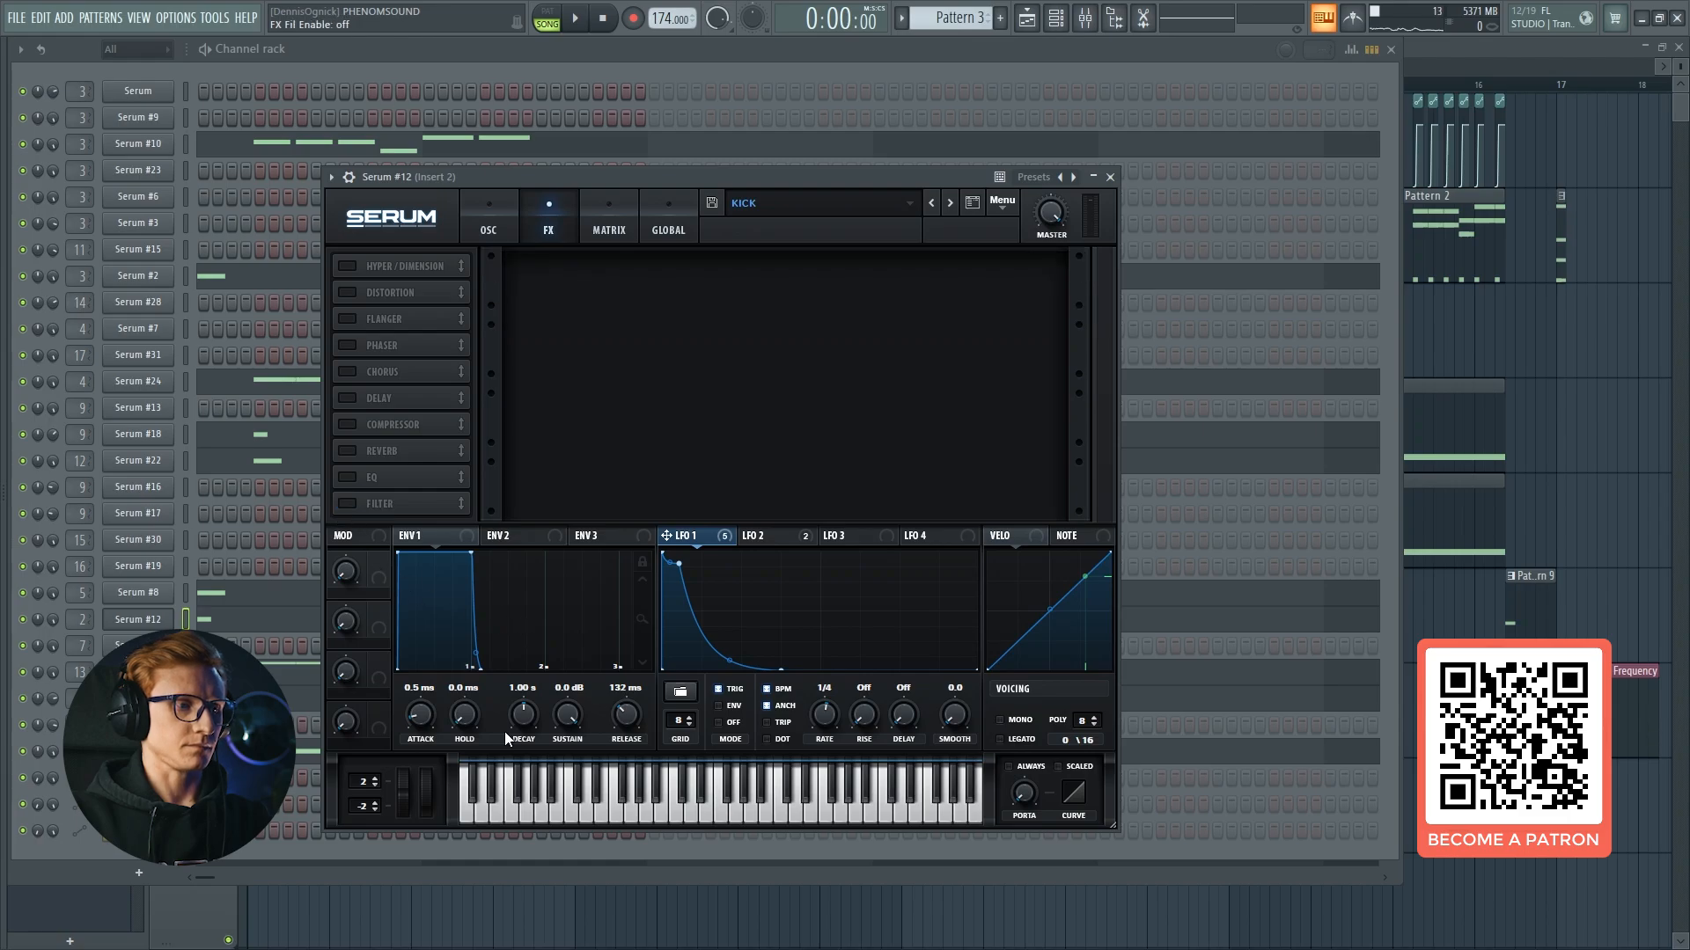
pyautogui.click(483, 203)
pyautogui.click(481, 805)
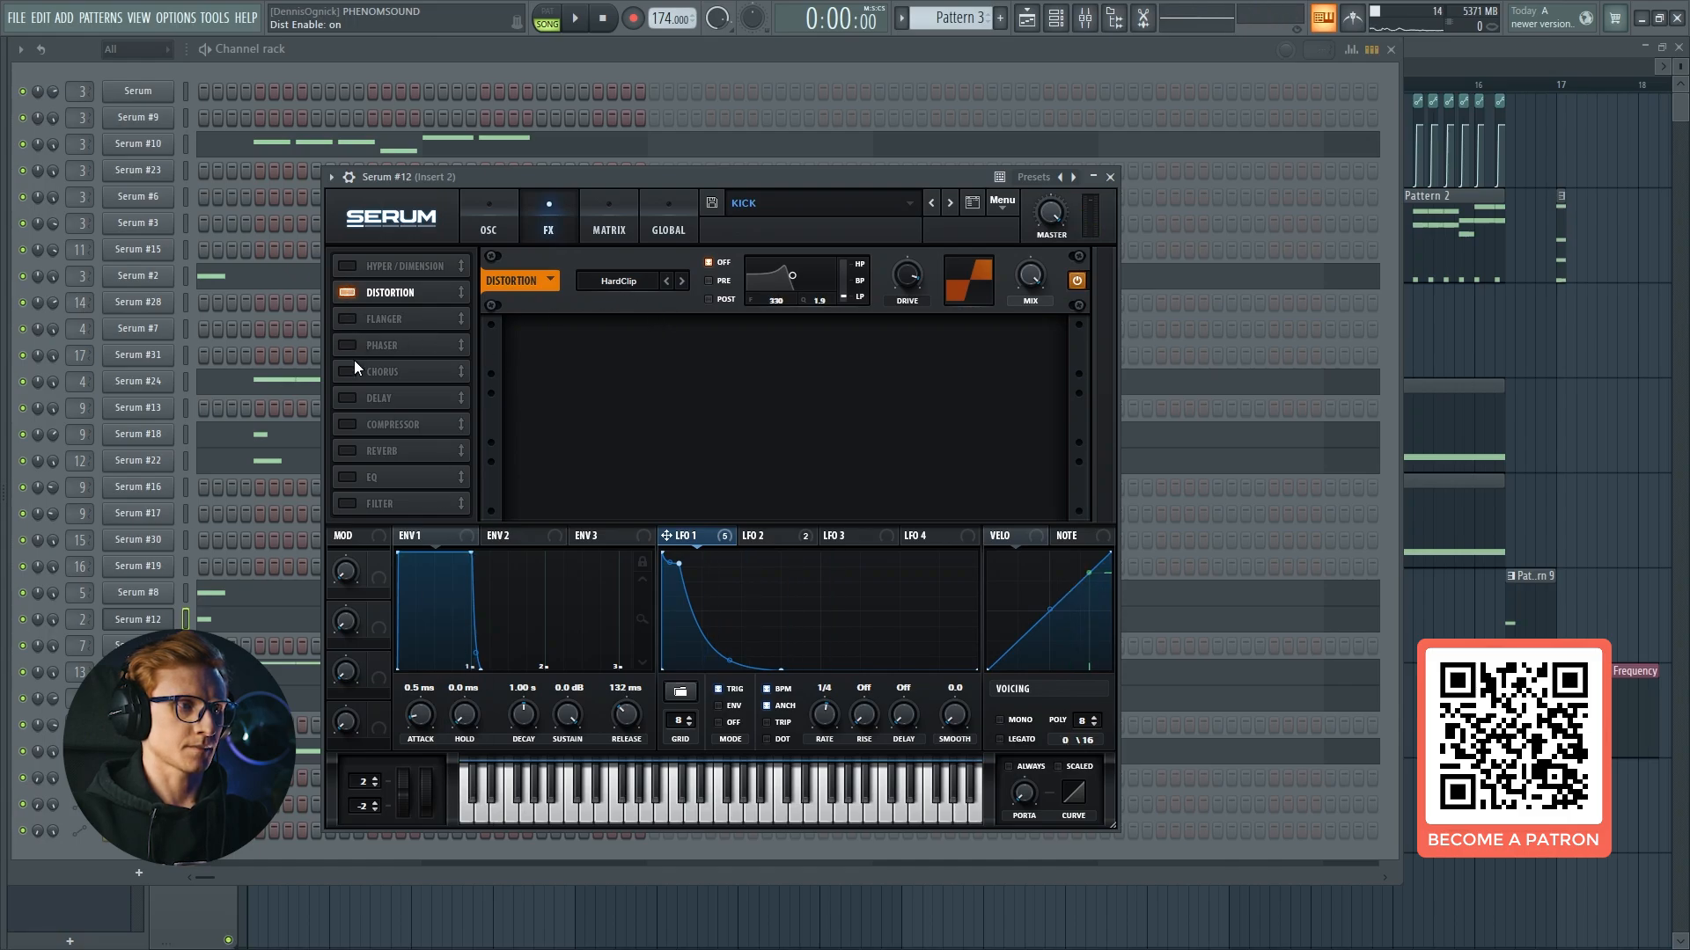
# Re-enable the Compressor, EQ and Filter effects in Serum #12 and compare the sound with the Filter switched off and on.
pyautogui.click(347, 424)
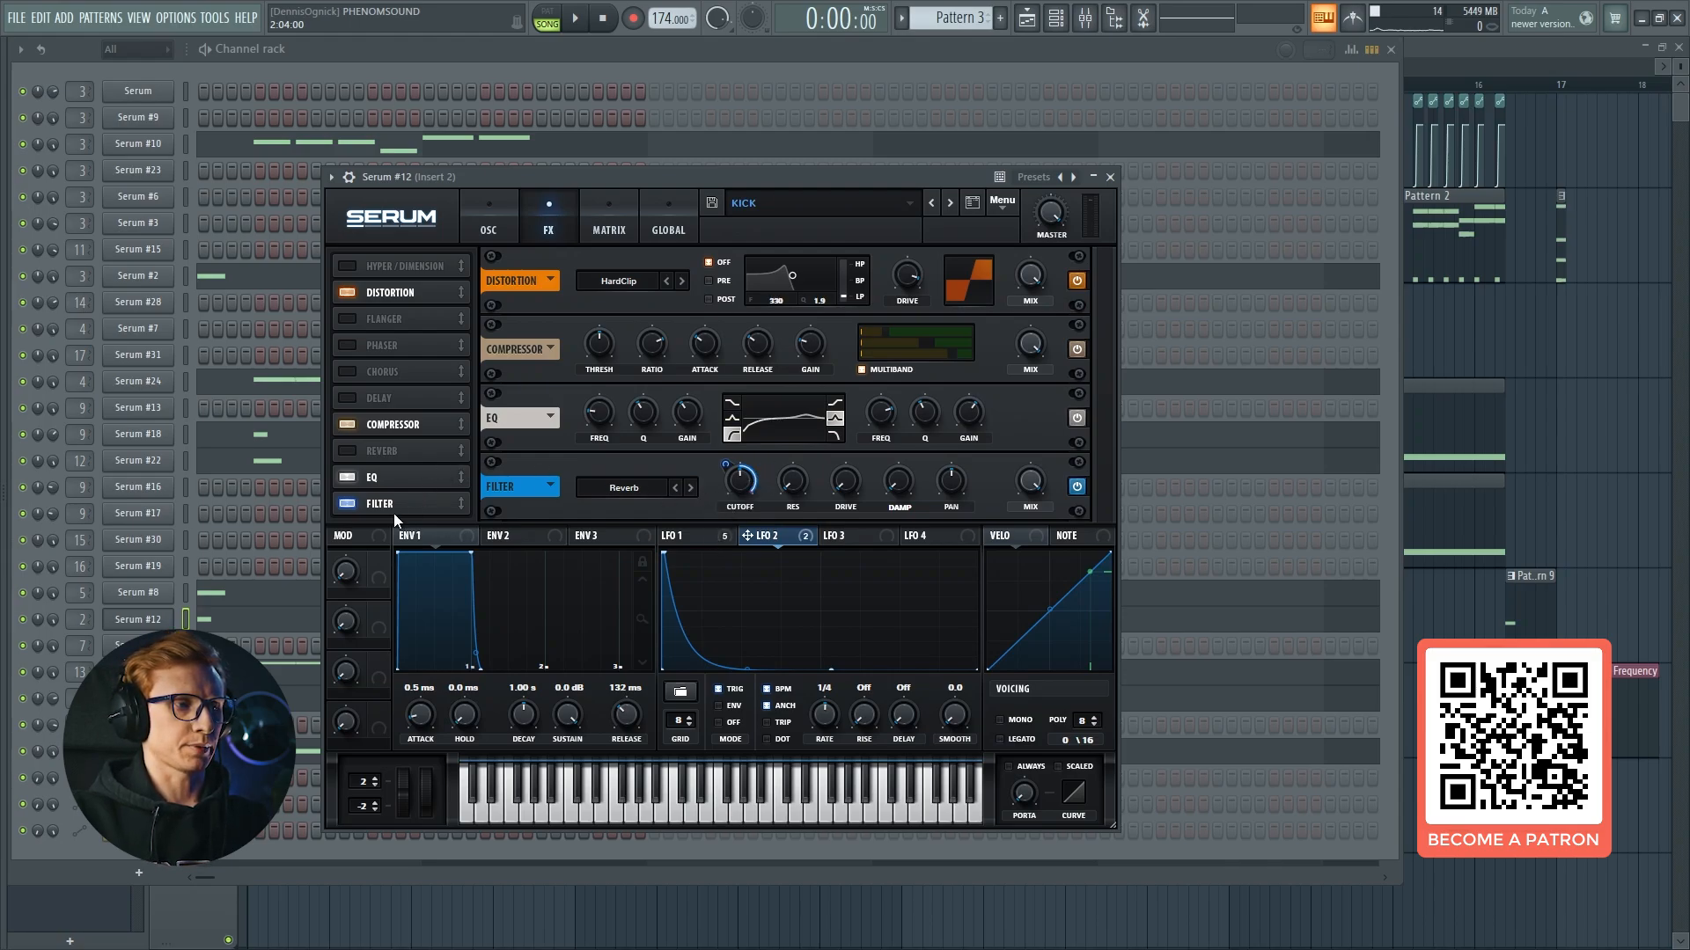
pyautogui.click(348, 505)
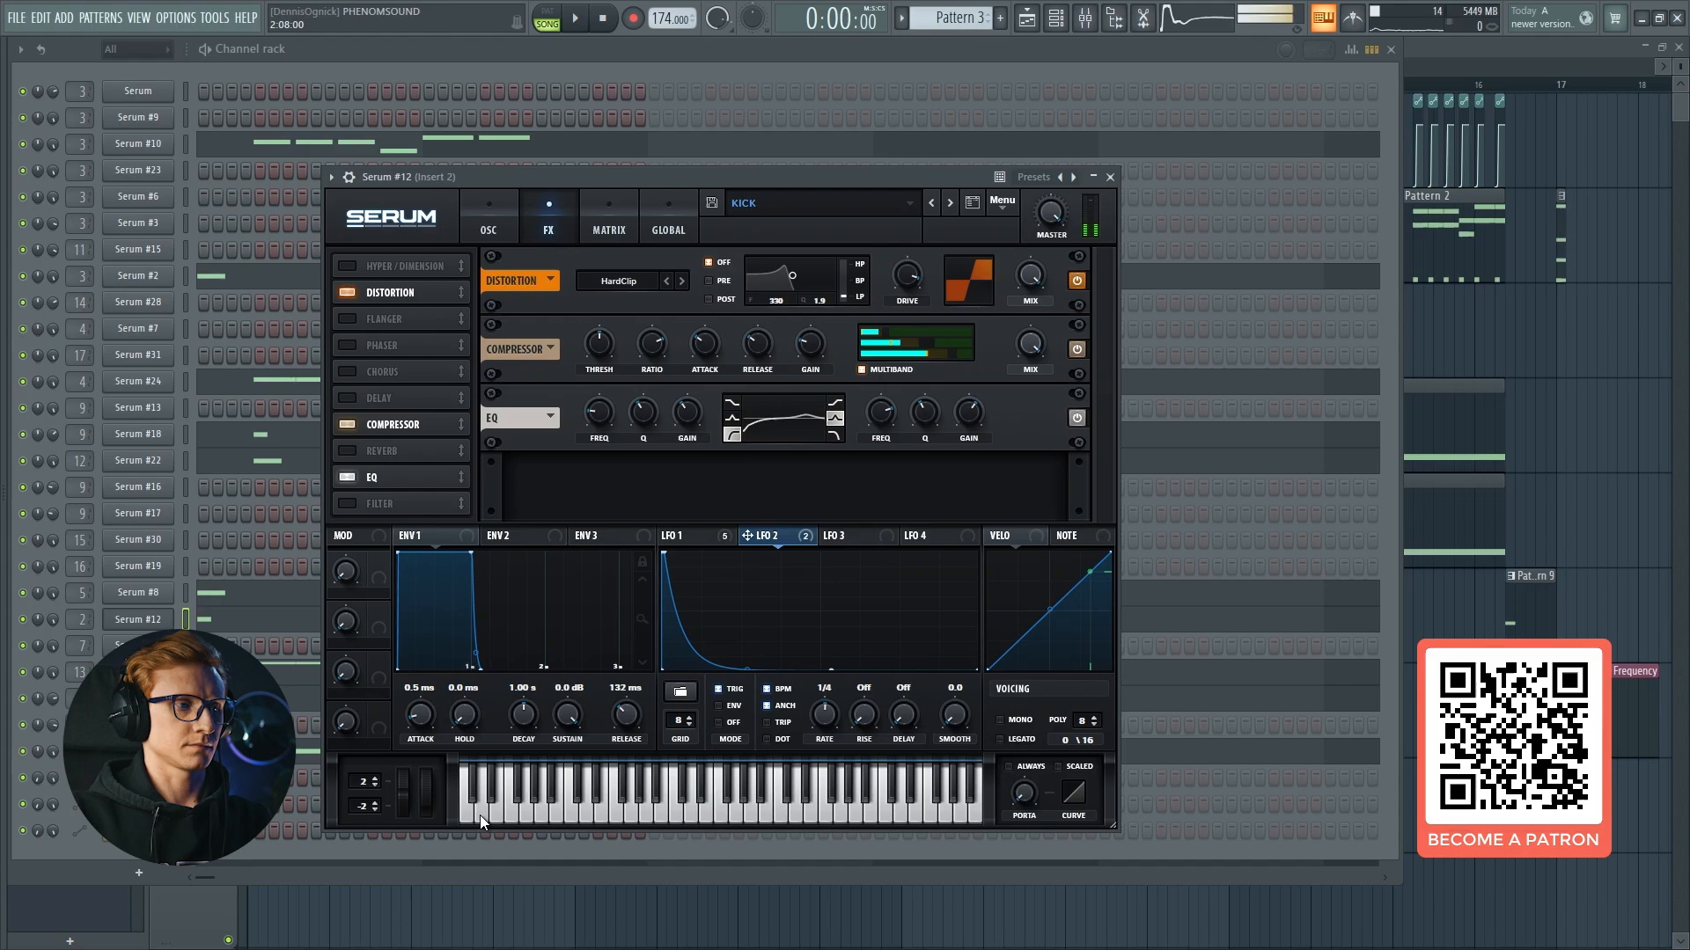
pyautogui.click(409, 509)
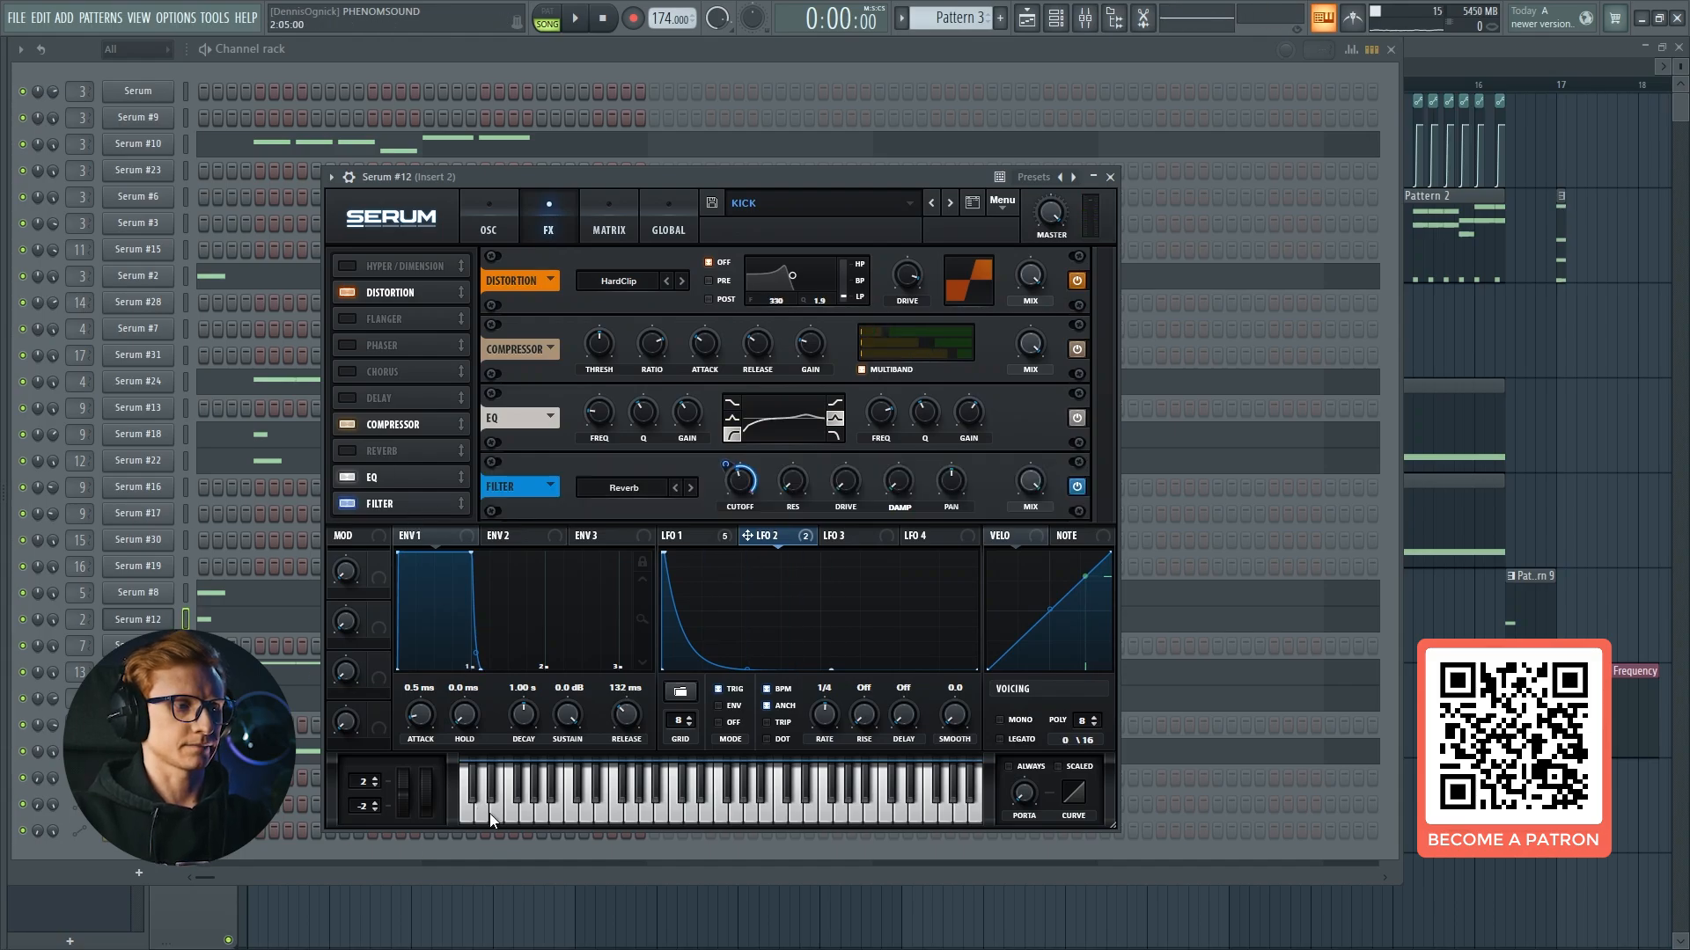
# Play the song briefly with the mixer in view, stop playback and return to the Serum #12 plugin.
pyautogui.press('space')
pyautogui.press('F9')
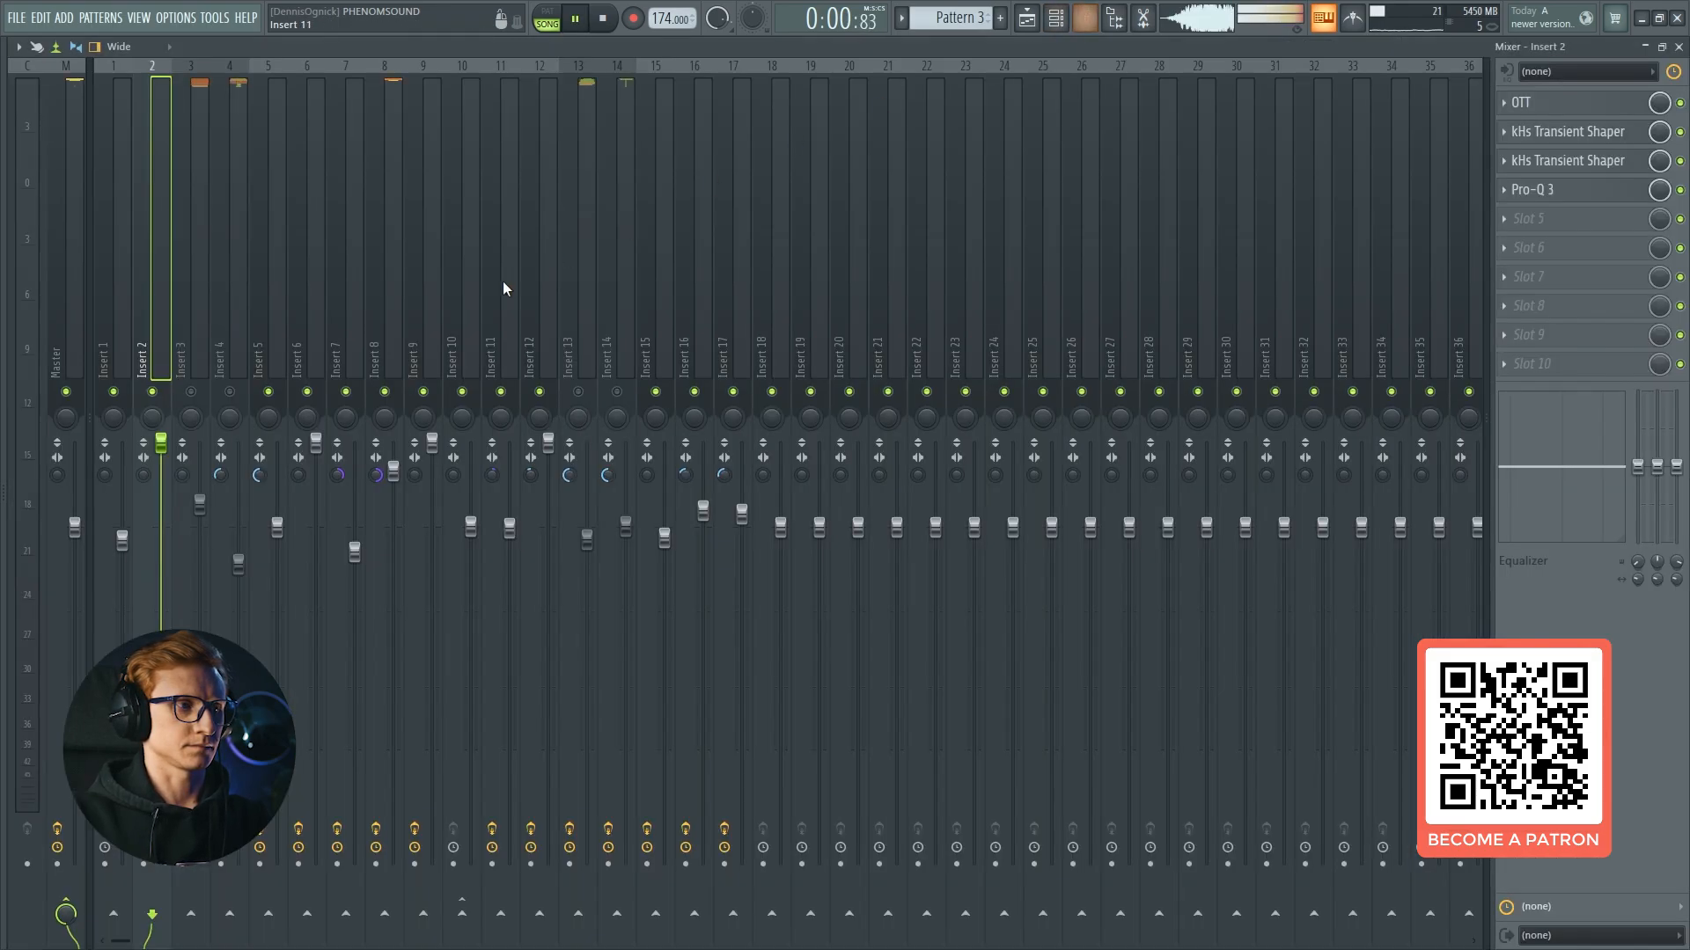
pyautogui.press('space')
pyautogui.press('F9')
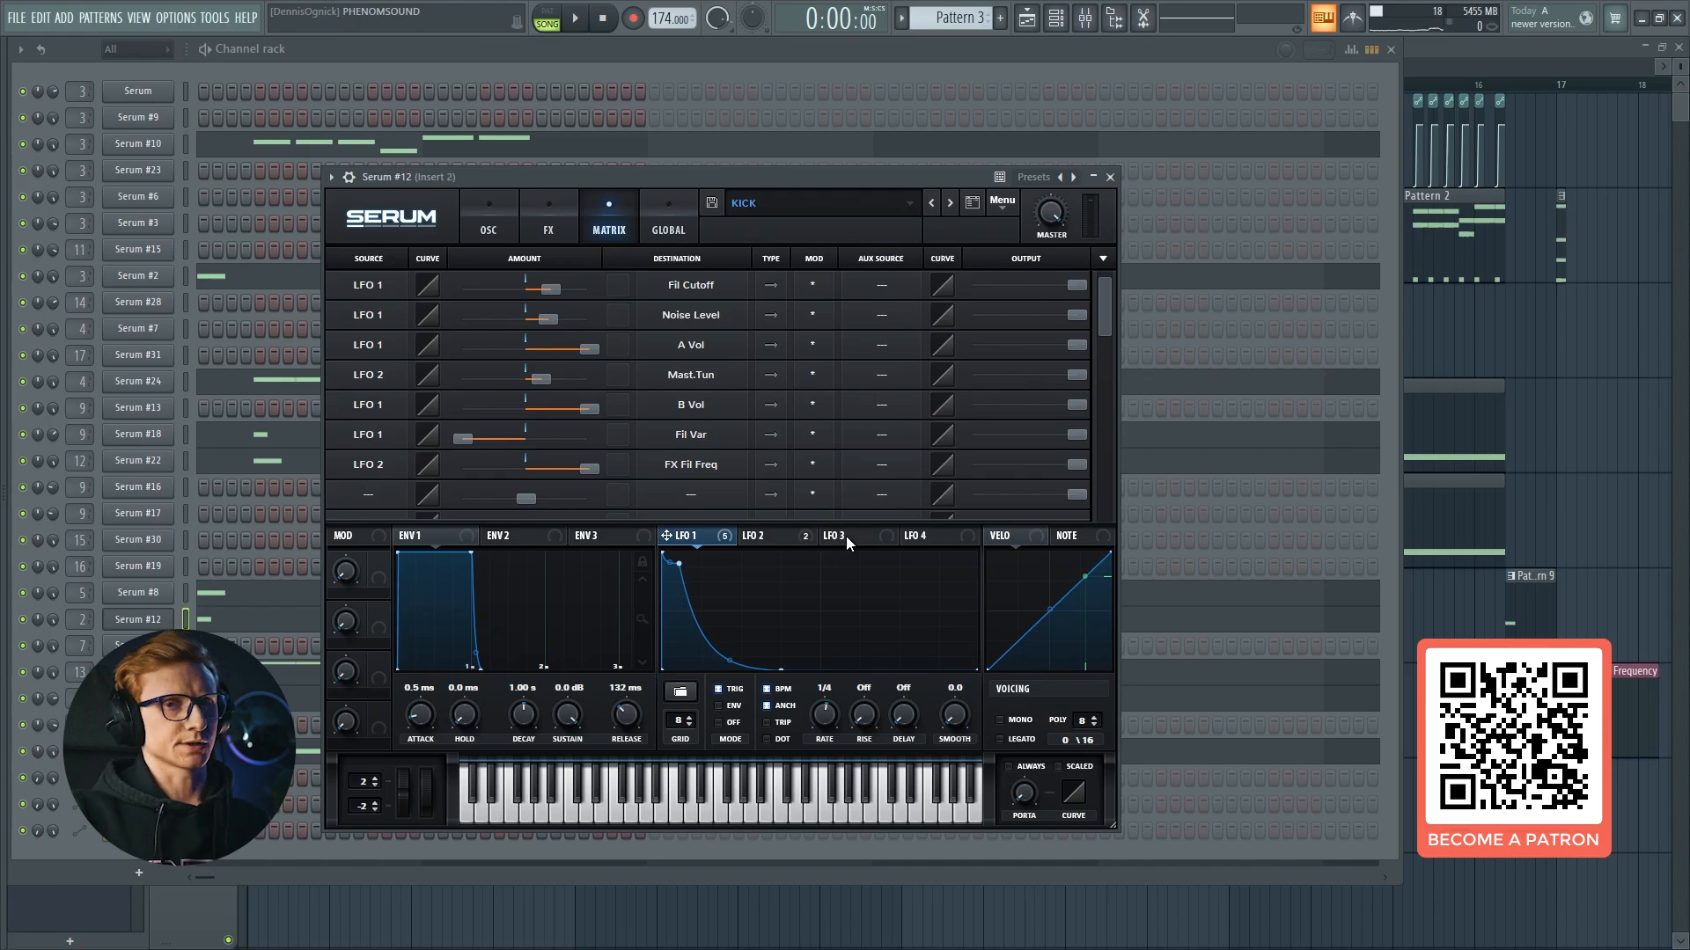
# Examine the LFO 2 curve and its master tune and FX filter frequency assignments in Serum #12 while auditioning notes.
pyautogui.click(847, 536)
pyautogui.click(743, 539)
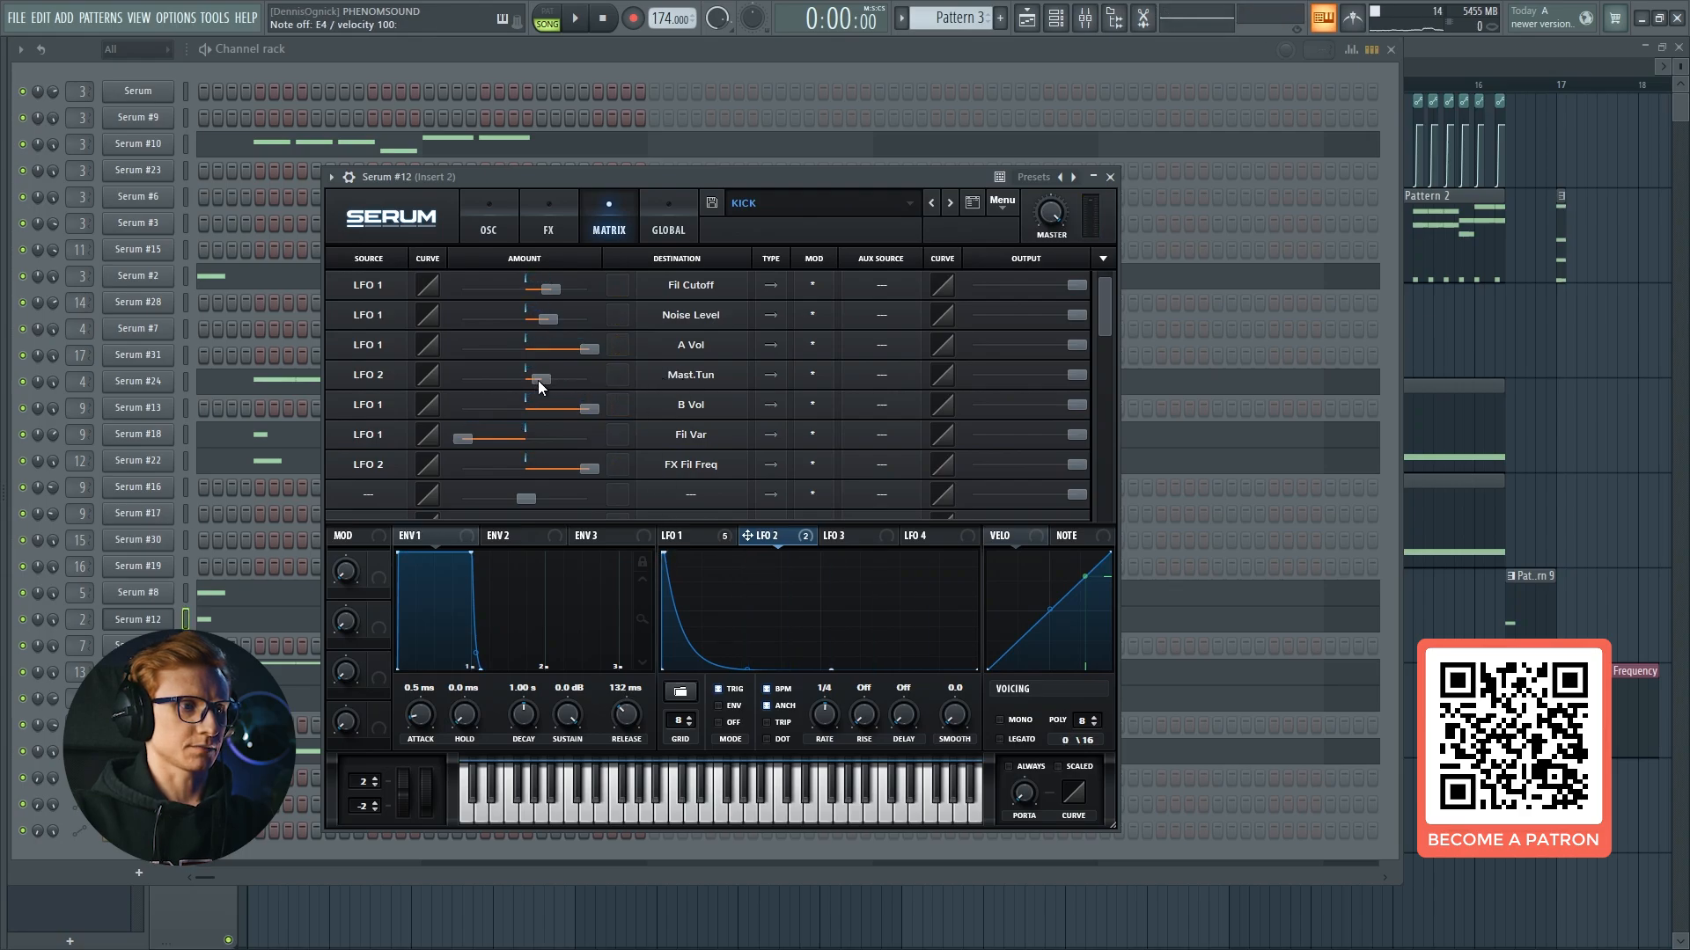
pyautogui.press('c')
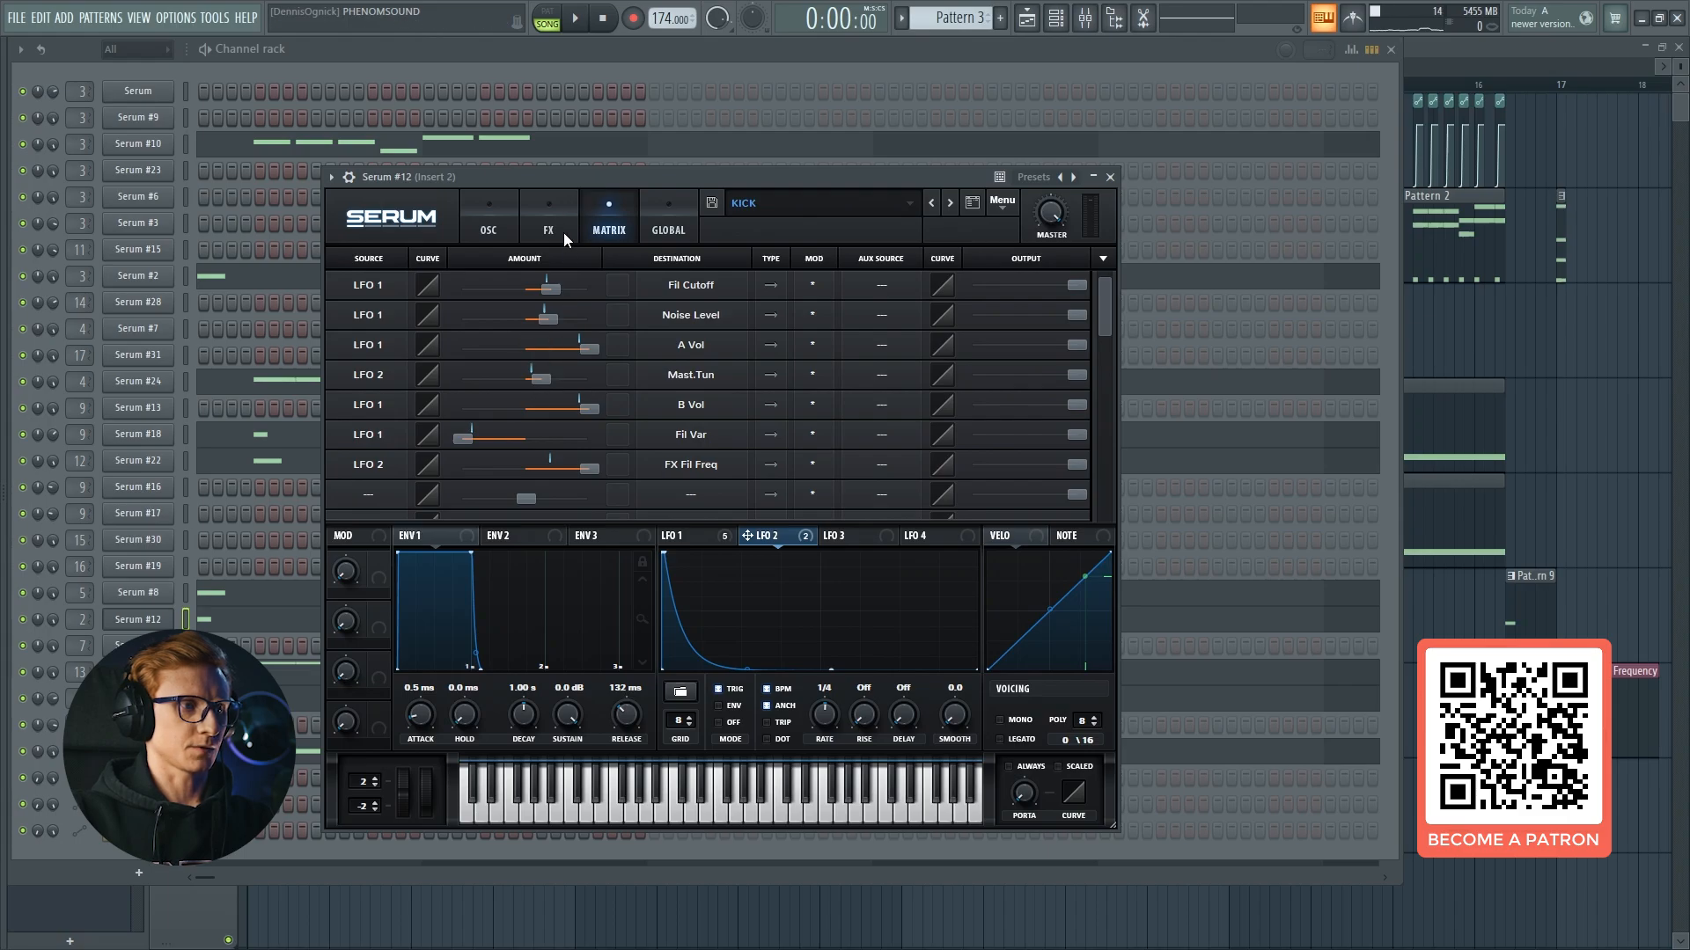
pyautogui.press('c')
# Solo mixer insert 2 and start playback to hear the kick alone.
pyautogui.click(1086, 18)
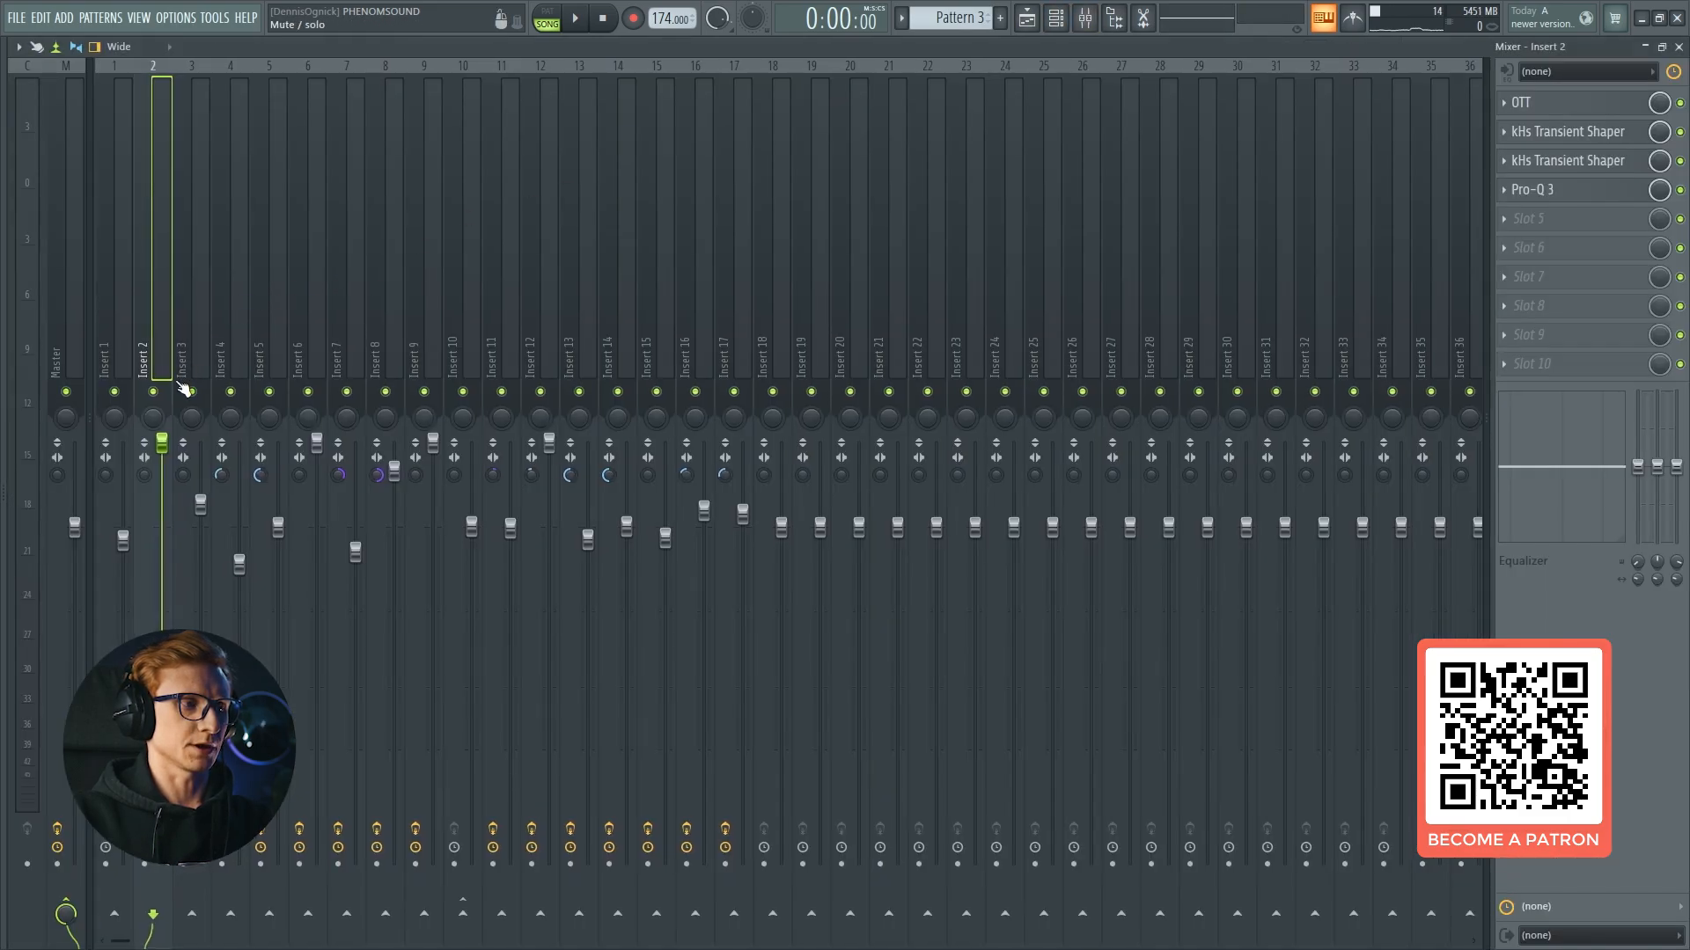
pyautogui.rightClick(152, 391)
pyautogui.press('space')
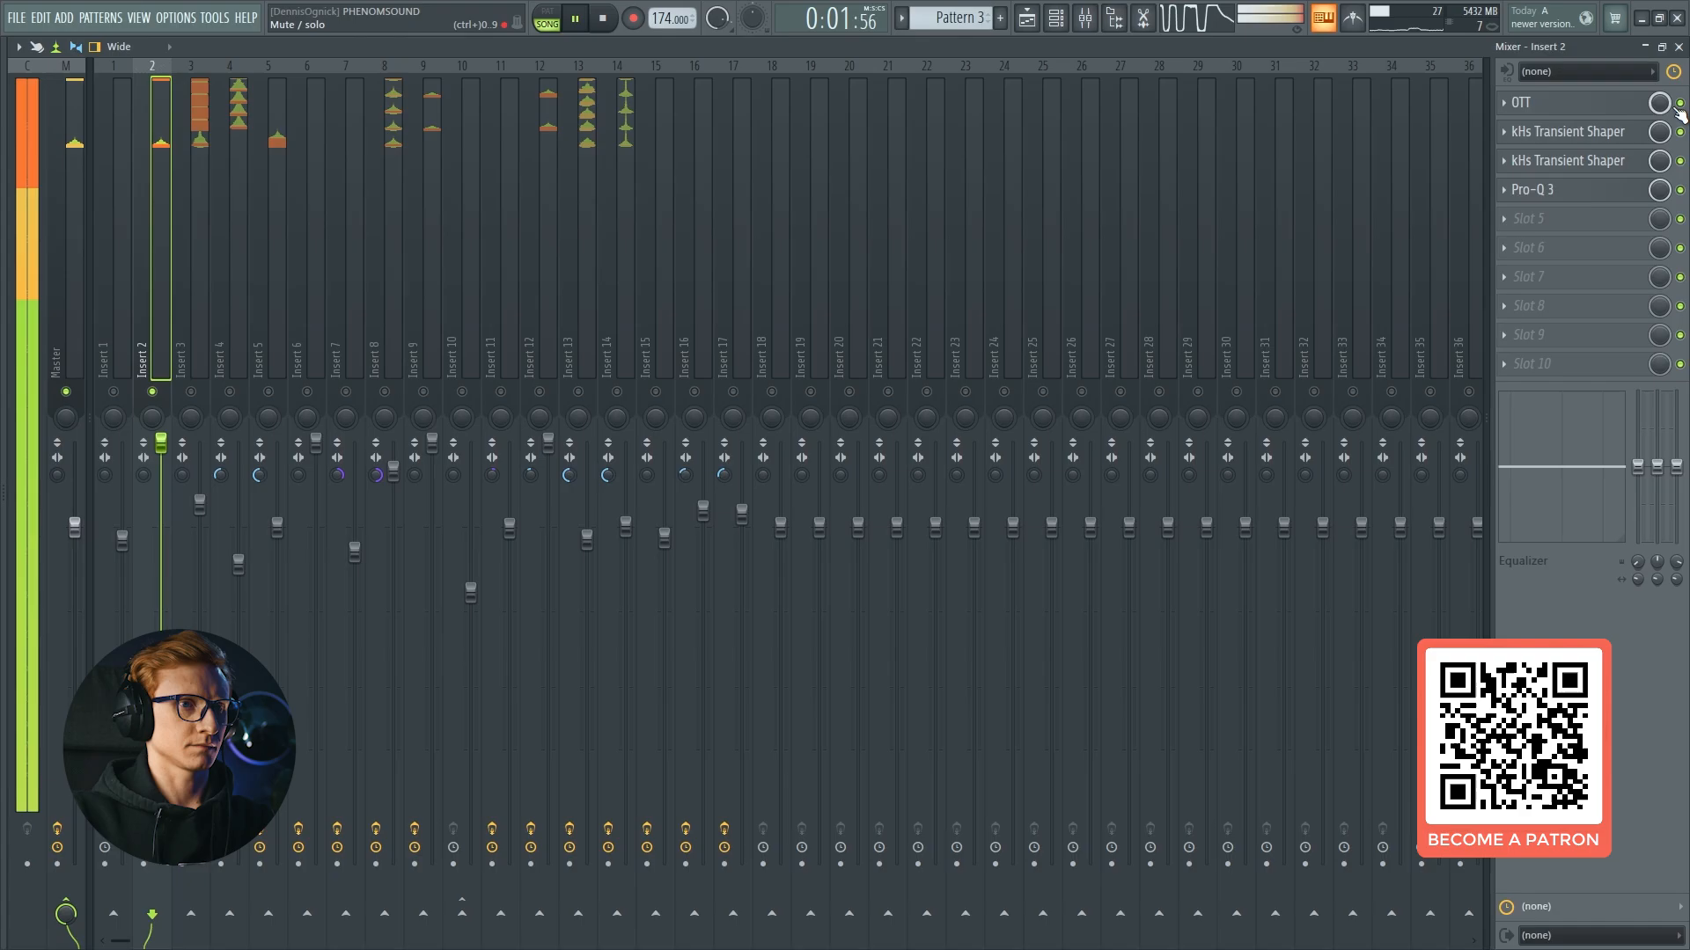
# Bypass OTT, both kHs Transient Shapers and Pro-Q 3 on insert 2, and switch them back on one by one to compare.
pyautogui.click(1680, 103)
pyautogui.click(1680, 132)
pyautogui.click(1680, 161)
pyautogui.click(1680, 190)
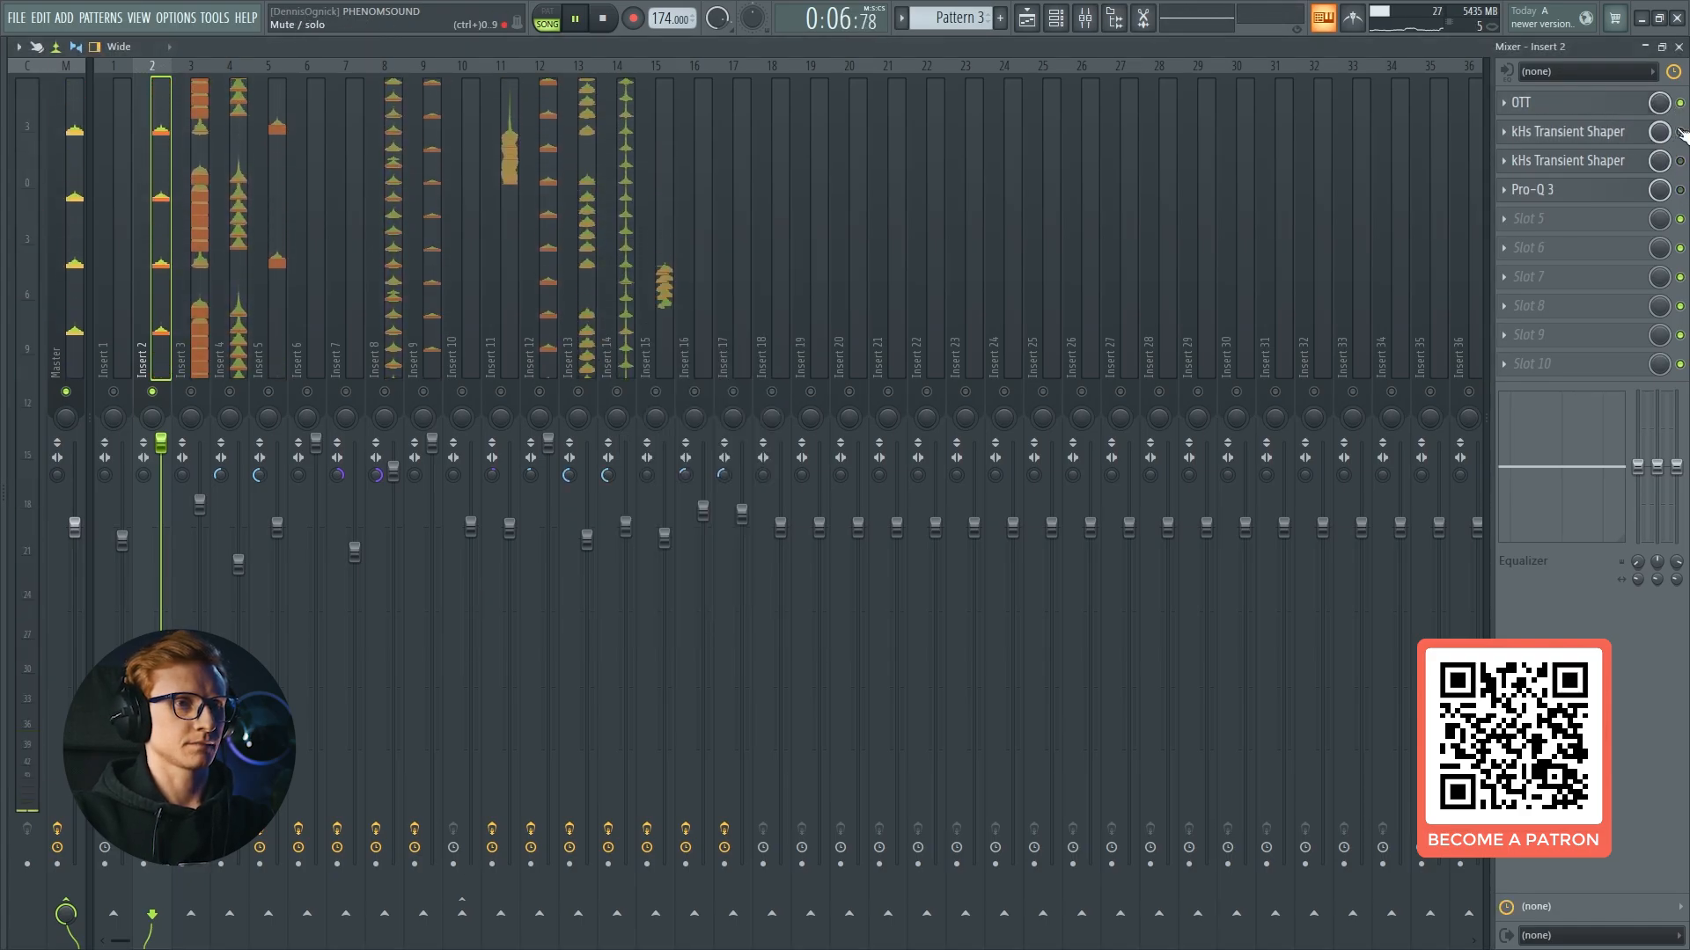
pyautogui.click(1680, 132)
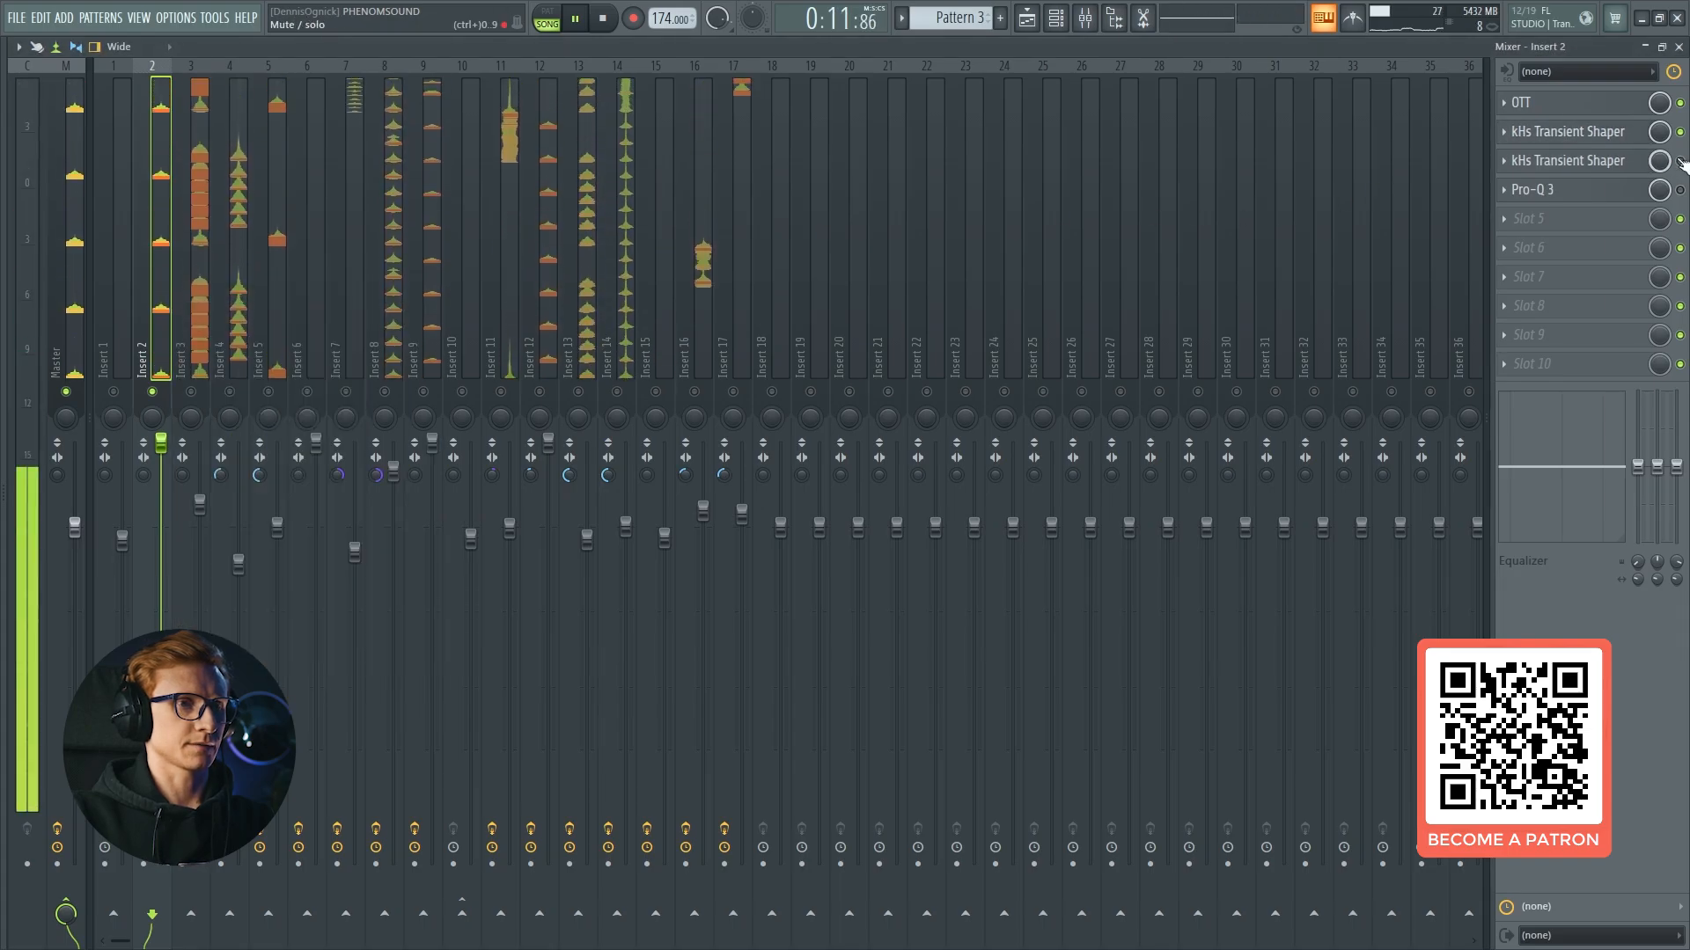
pyautogui.click(1628, 161)
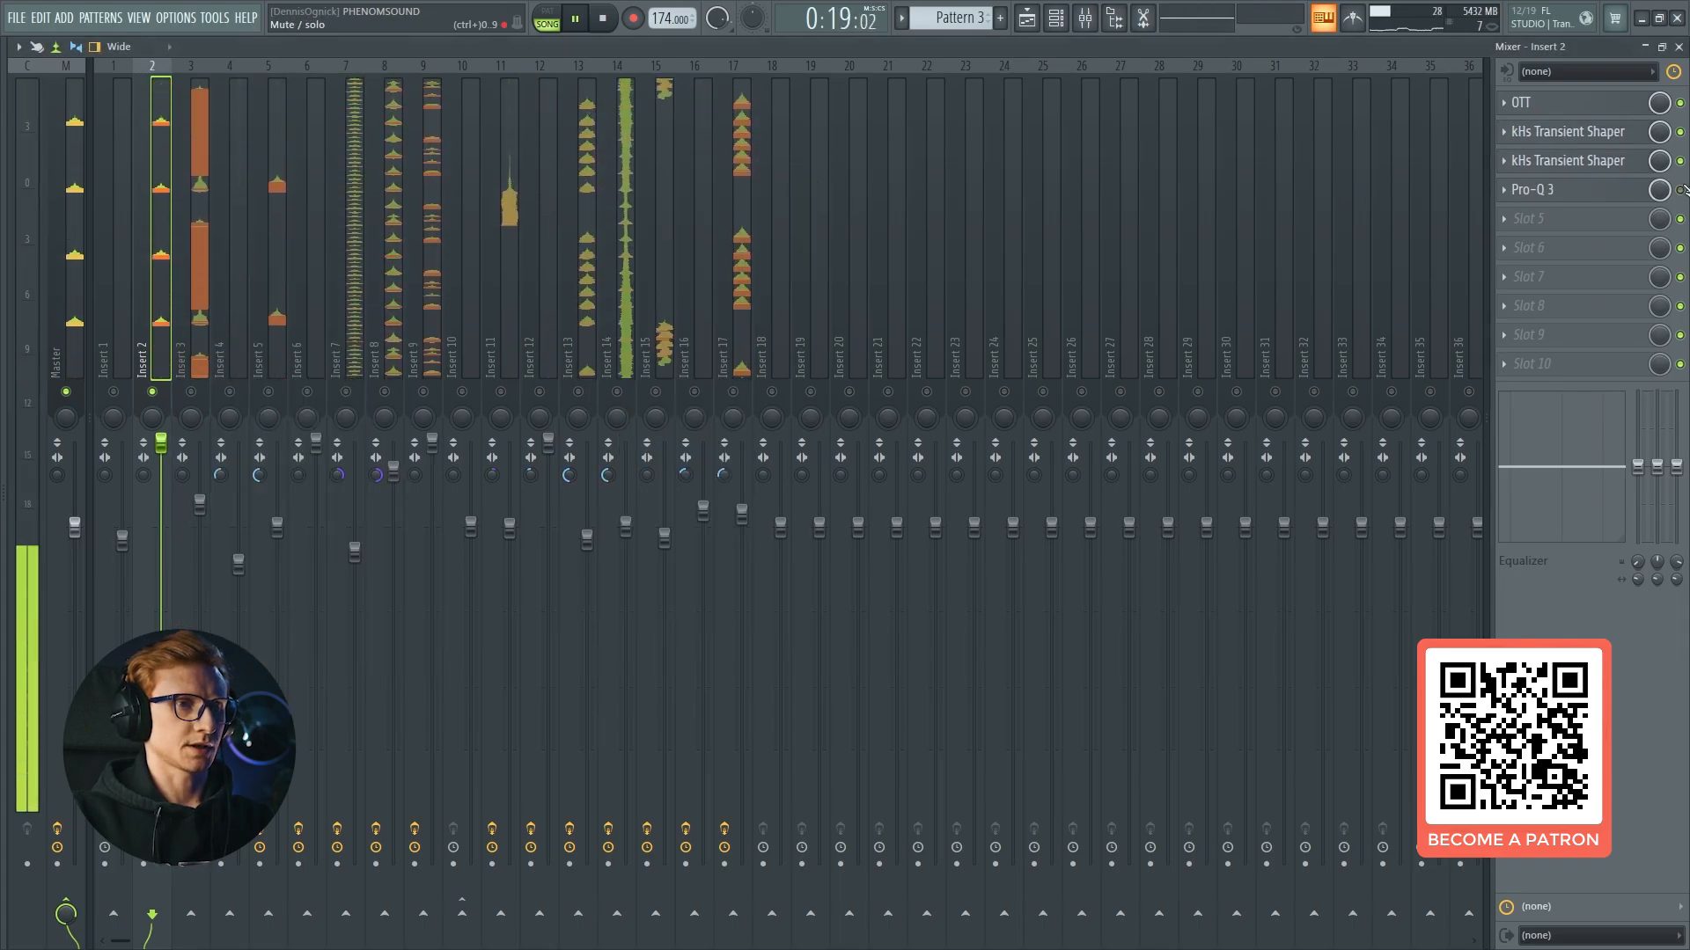
pyautogui.click(1680, 189)
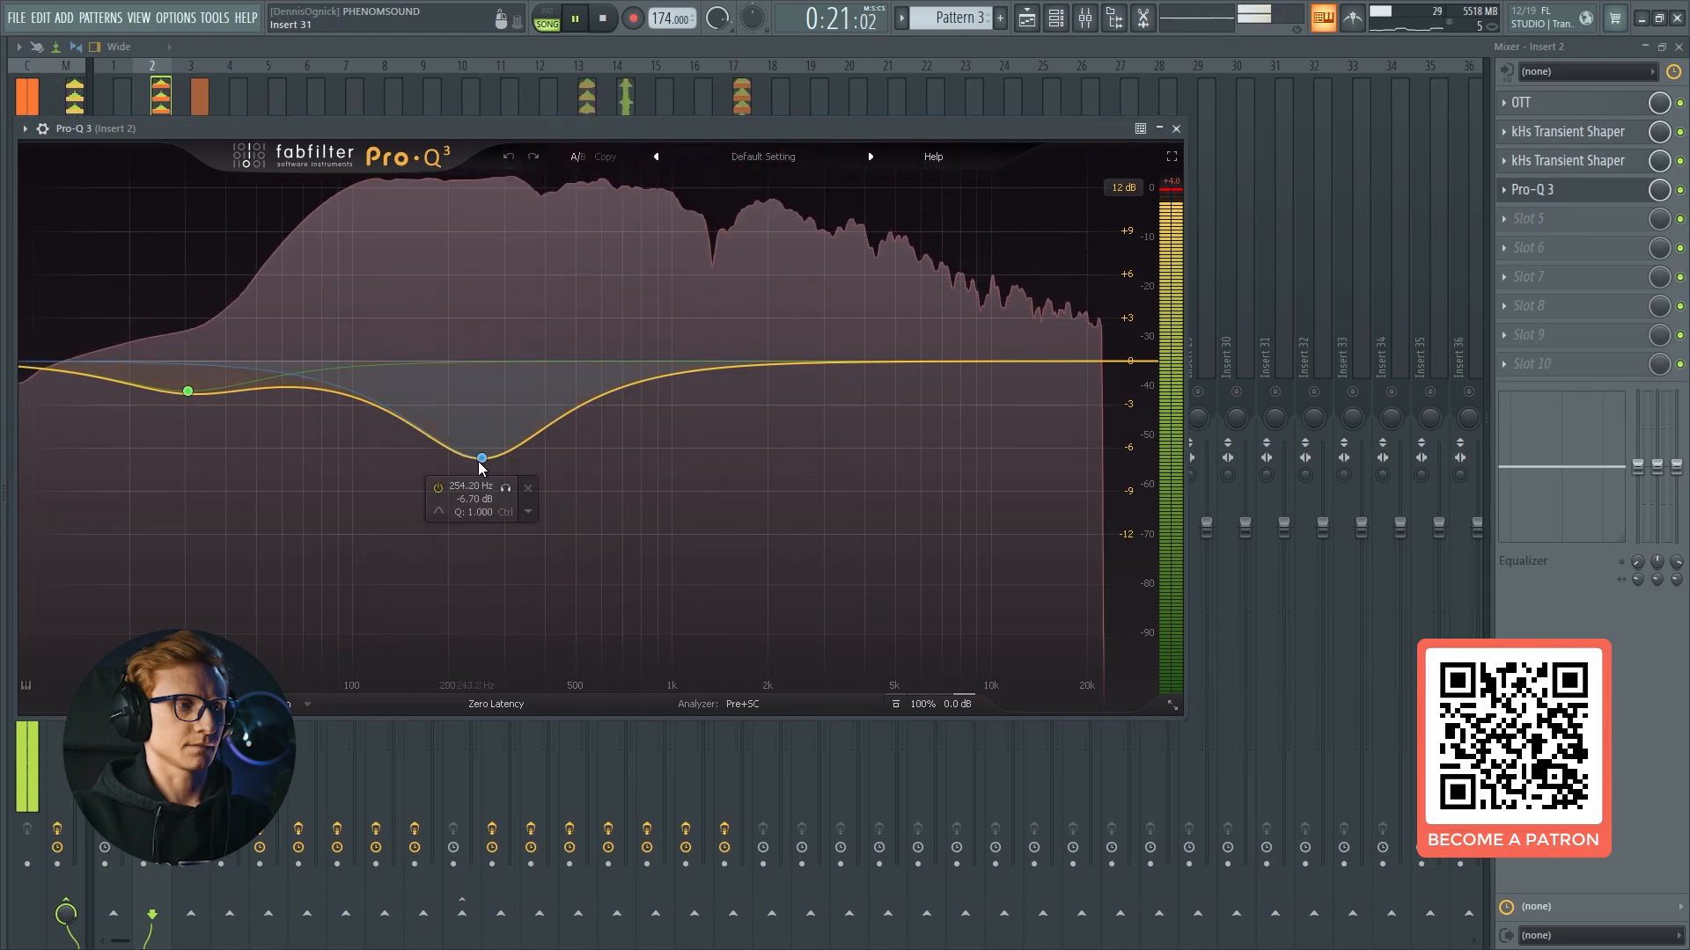
# Inspect the Pro-Q 3 equalizer curve on insert 2, including the dip at 254 Hz.
pyautogui.click(480, 461)
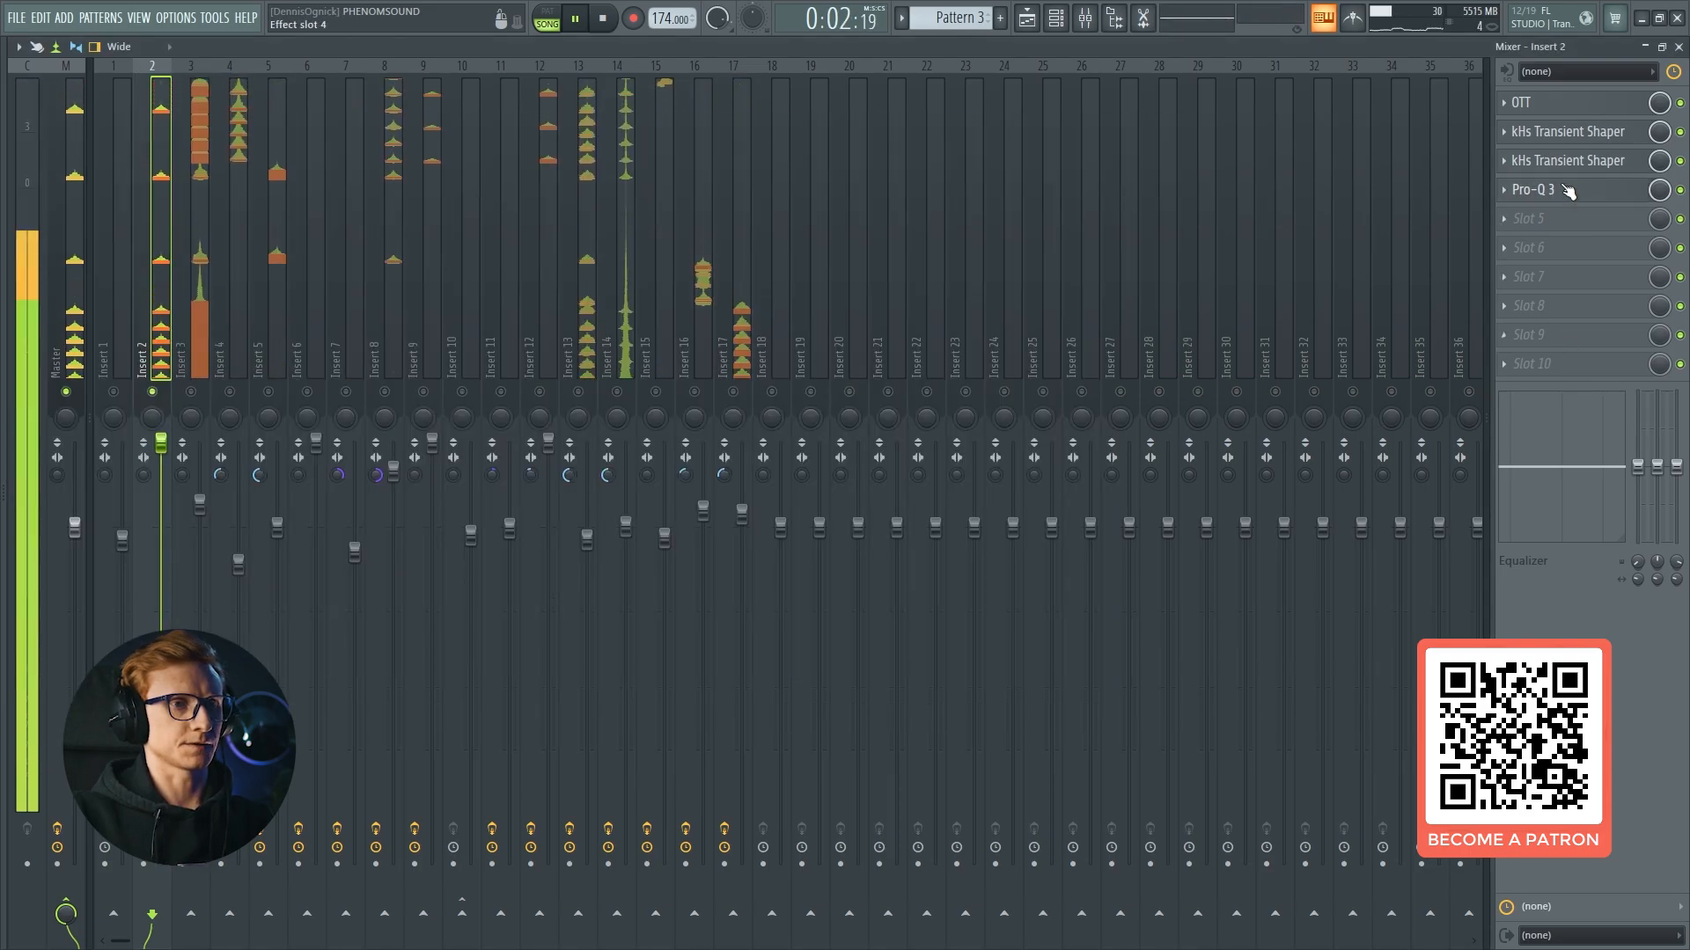
pyautogui.click(1532, 190)
pyautogui.click(1532, 189)
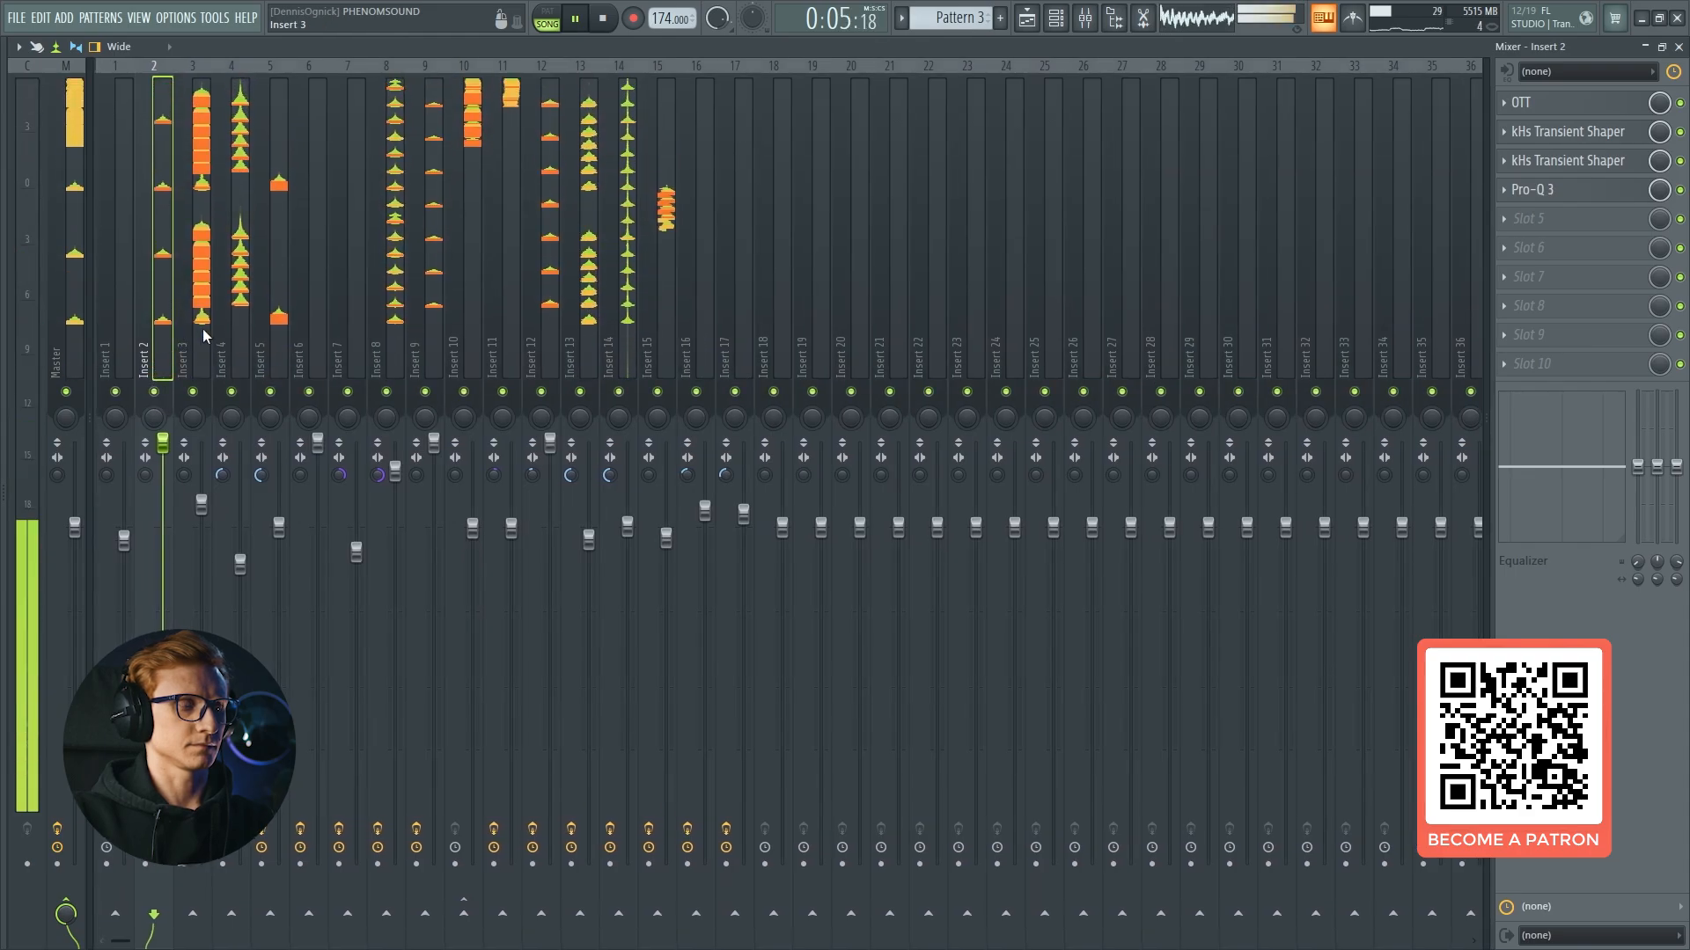
# Audition mixer insert 4 in solo with its insert 10 routing, and solo insert 9 and play it.
pyautogui.click(230, 369)
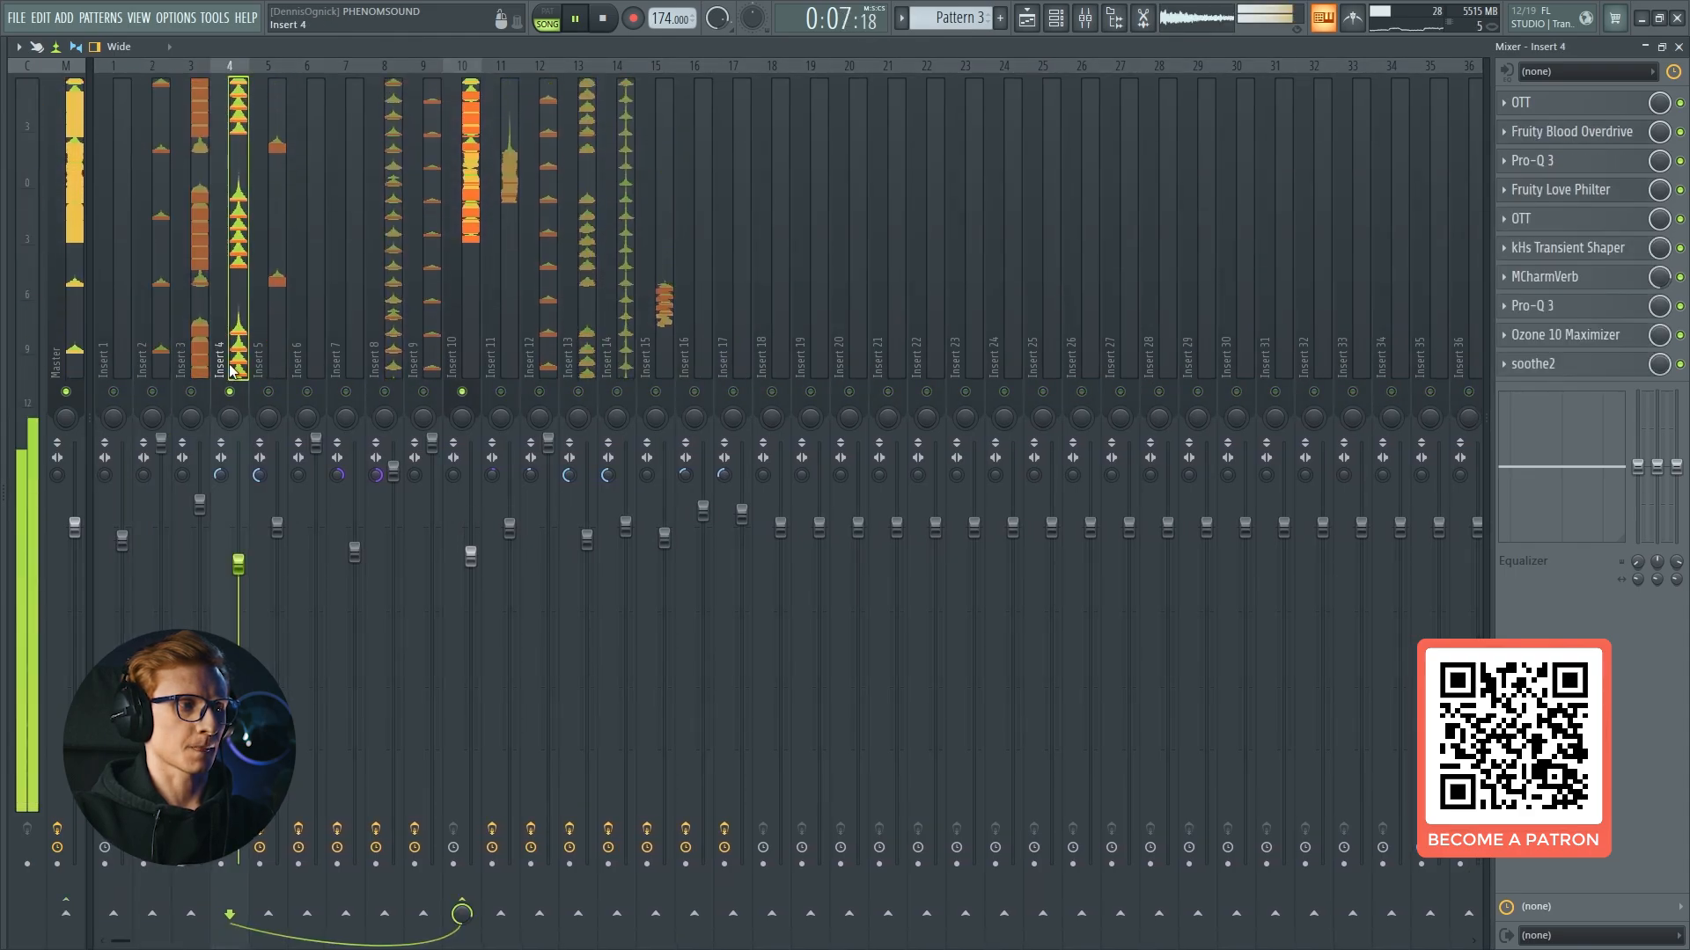
pyautogui.press('space')
pyautogui.click(423, 392)
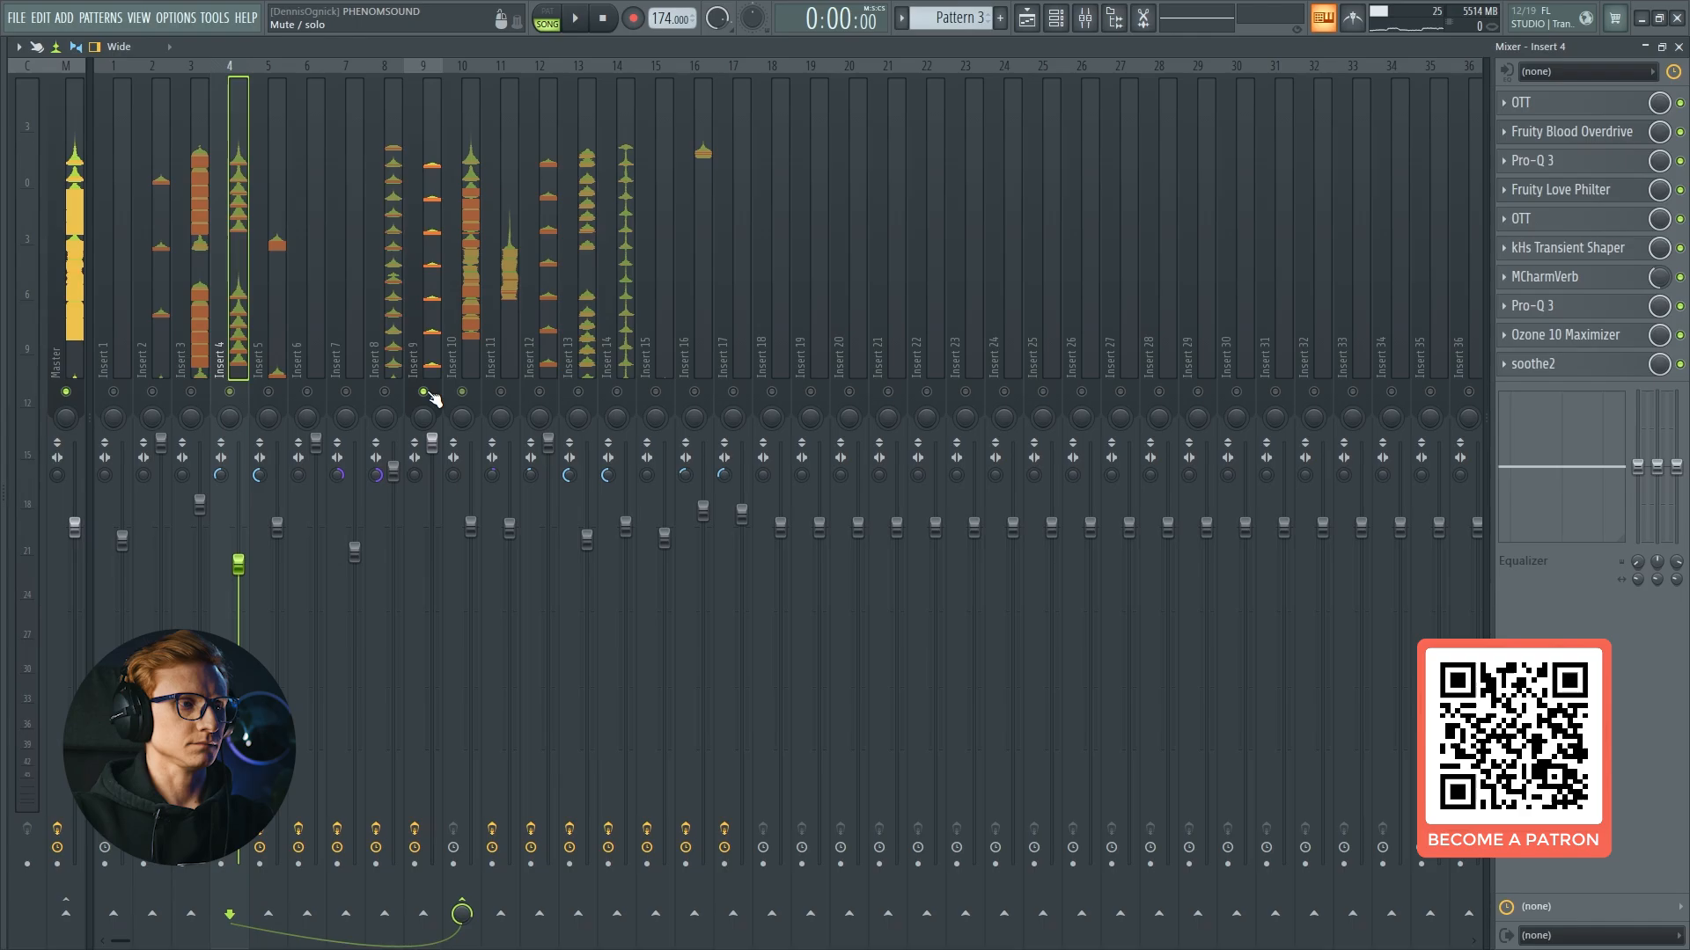
pyautogui.press('space')
# Toggle the Serum #18 and Serum #22 channels in the channel rack during playback to compare the snare layers.
pyautogui.press('F6')
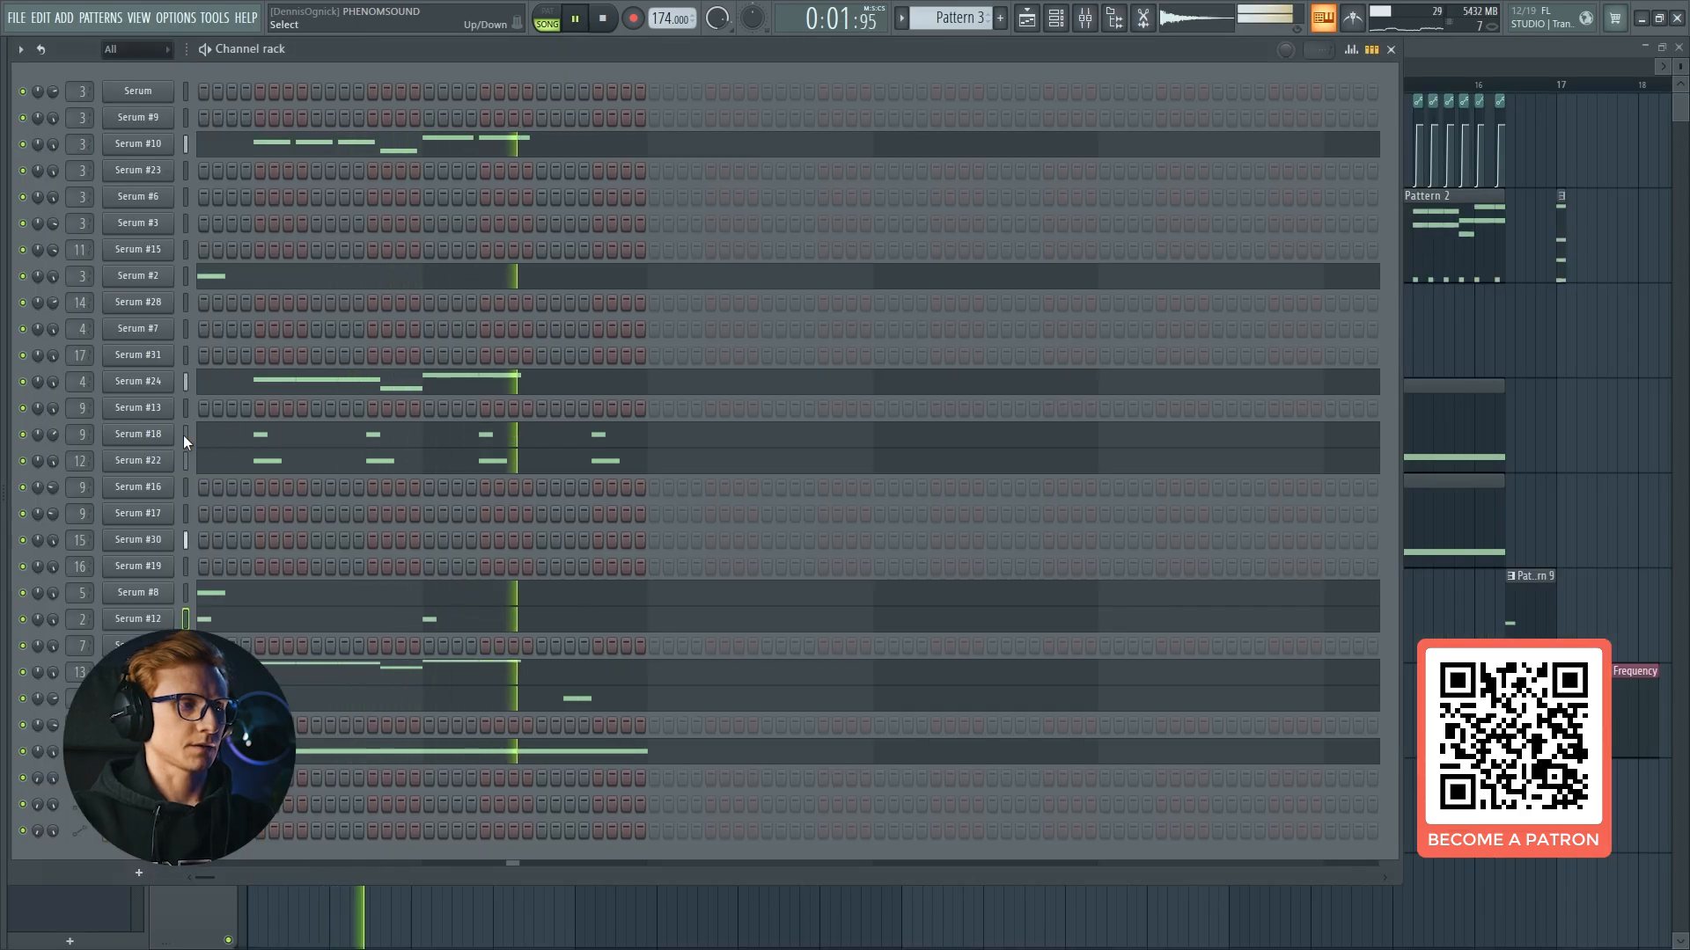
pyautogui.click(186, 460)
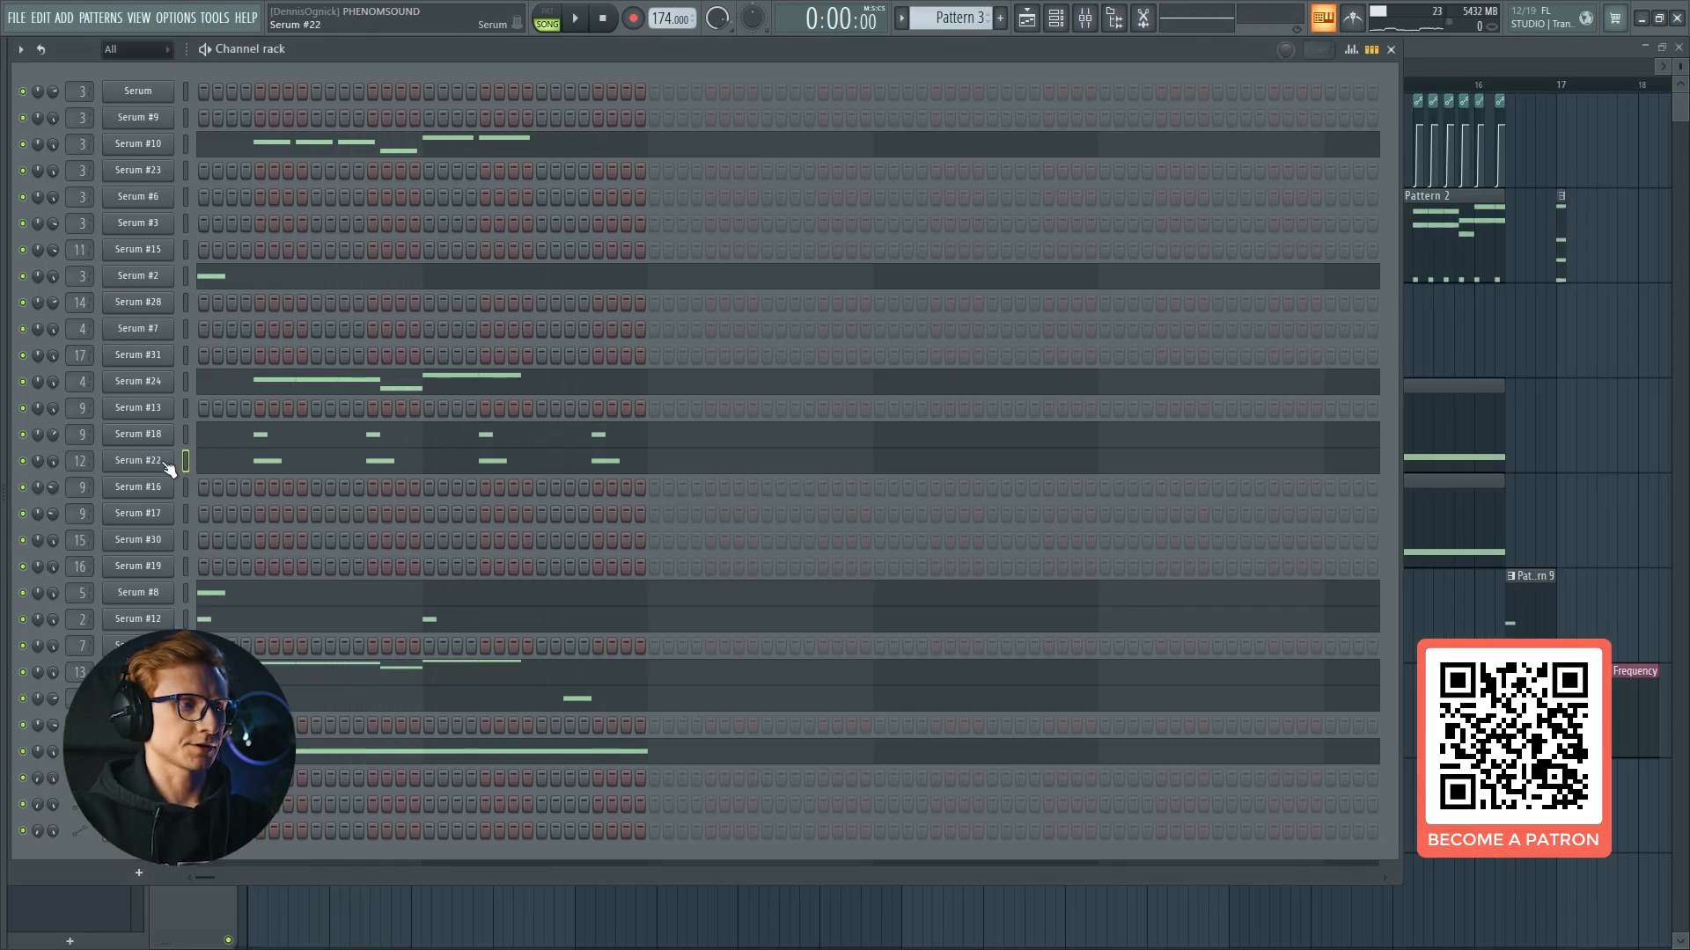
pyautogui.press('space')
pyautogui.click(23, 435)
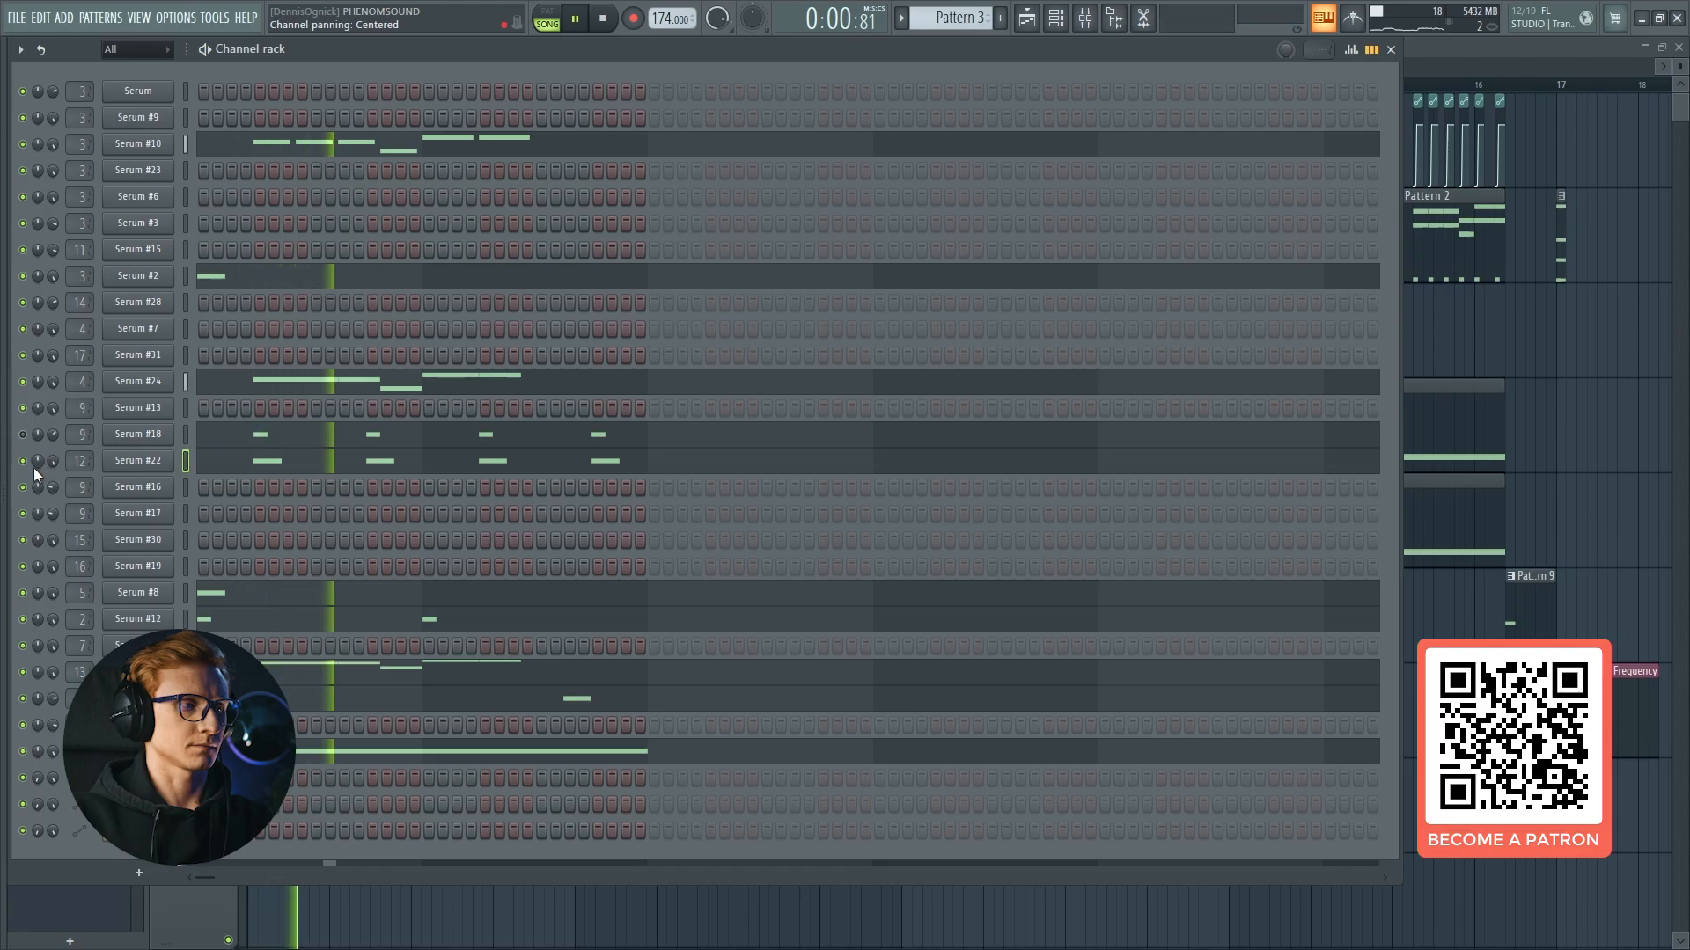
pyautogui.click(23, 461)
pyautogui.press('space')
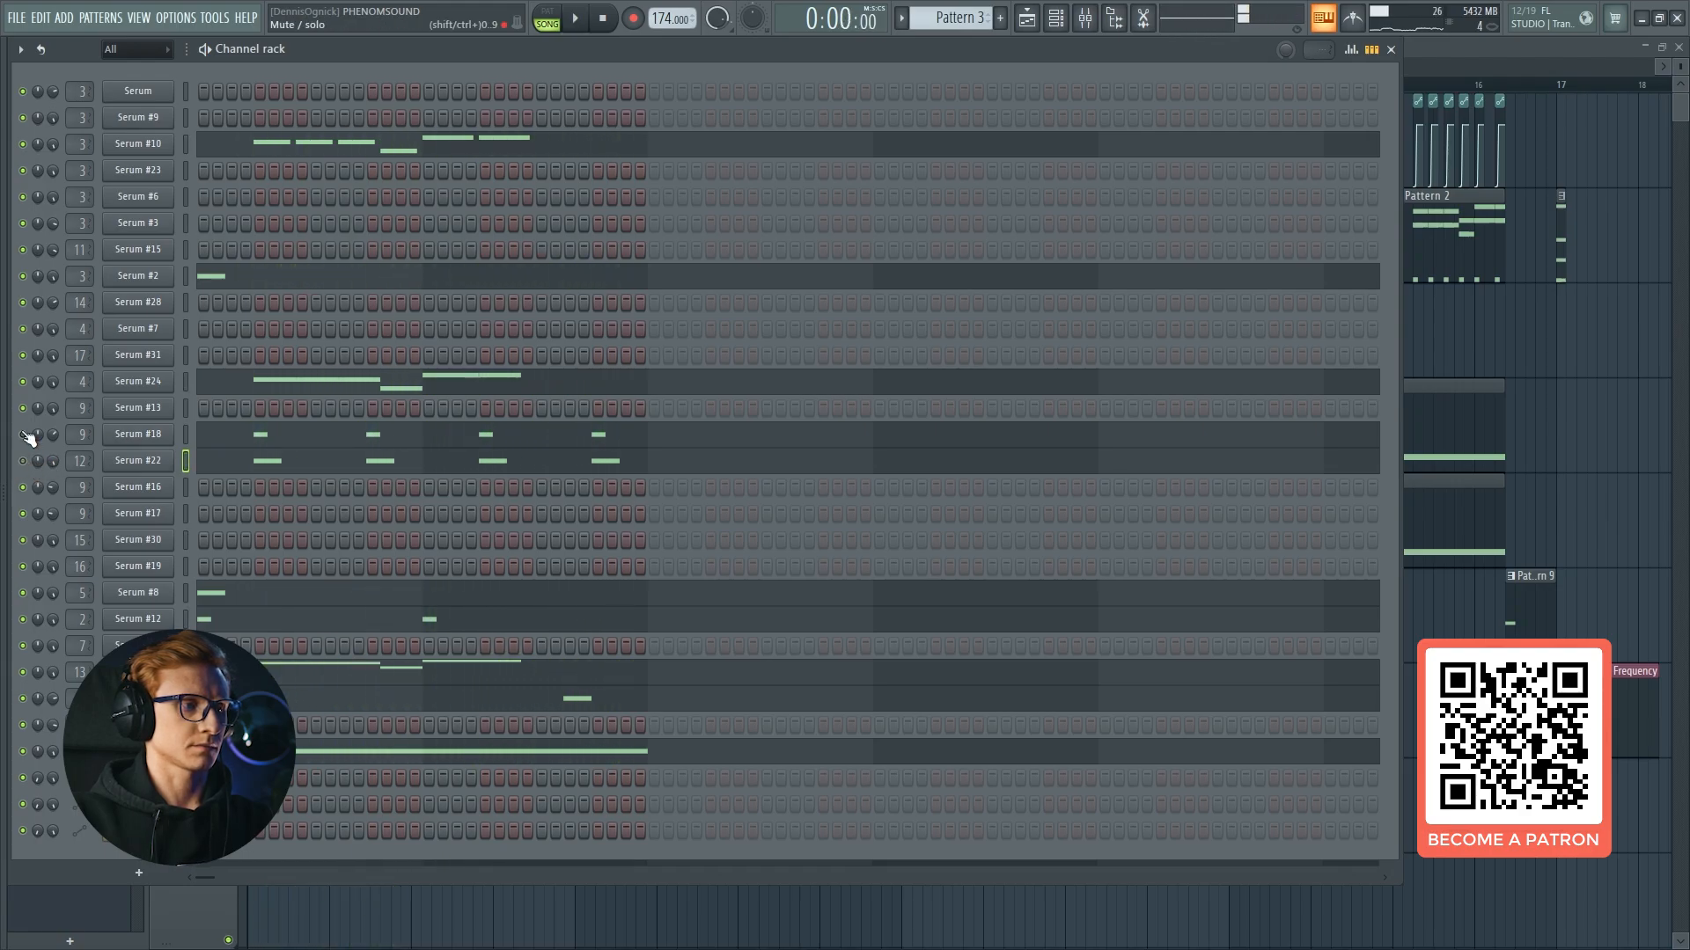
pyautogui.click(23, 435)
pyautogui.click(23, 461)
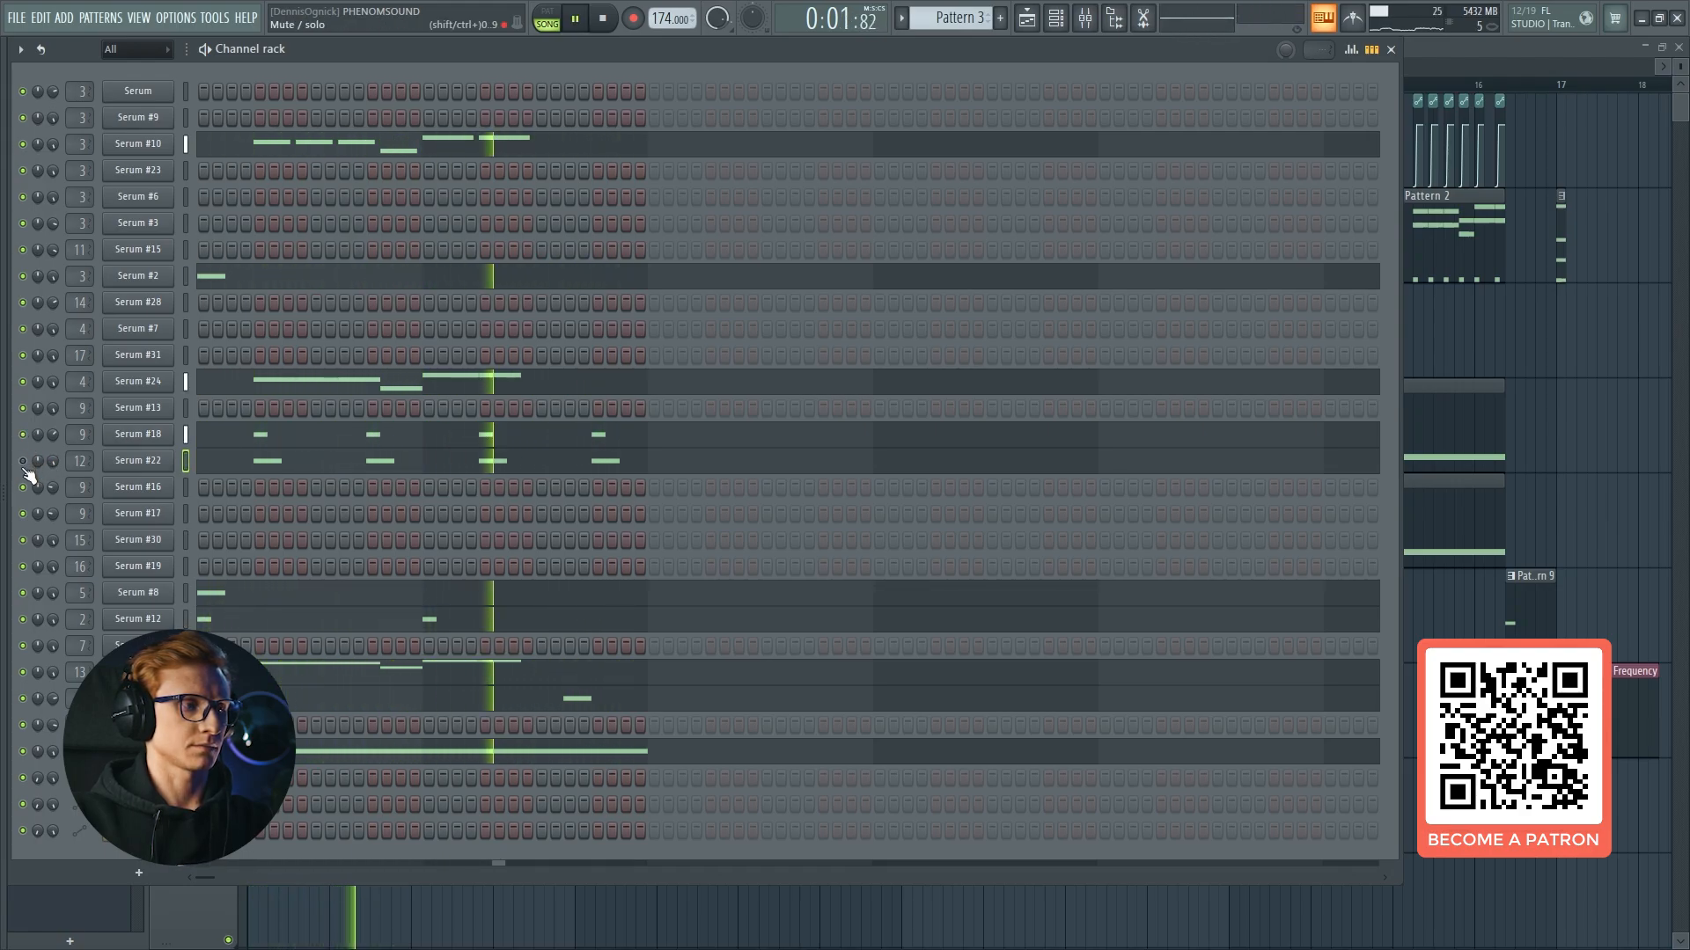
# Play mixer inserts 9 and 12 soloed together, stop playback and show the Serum #18 plugin with its DR_SNARE preset.
pyautogui.press('F9')
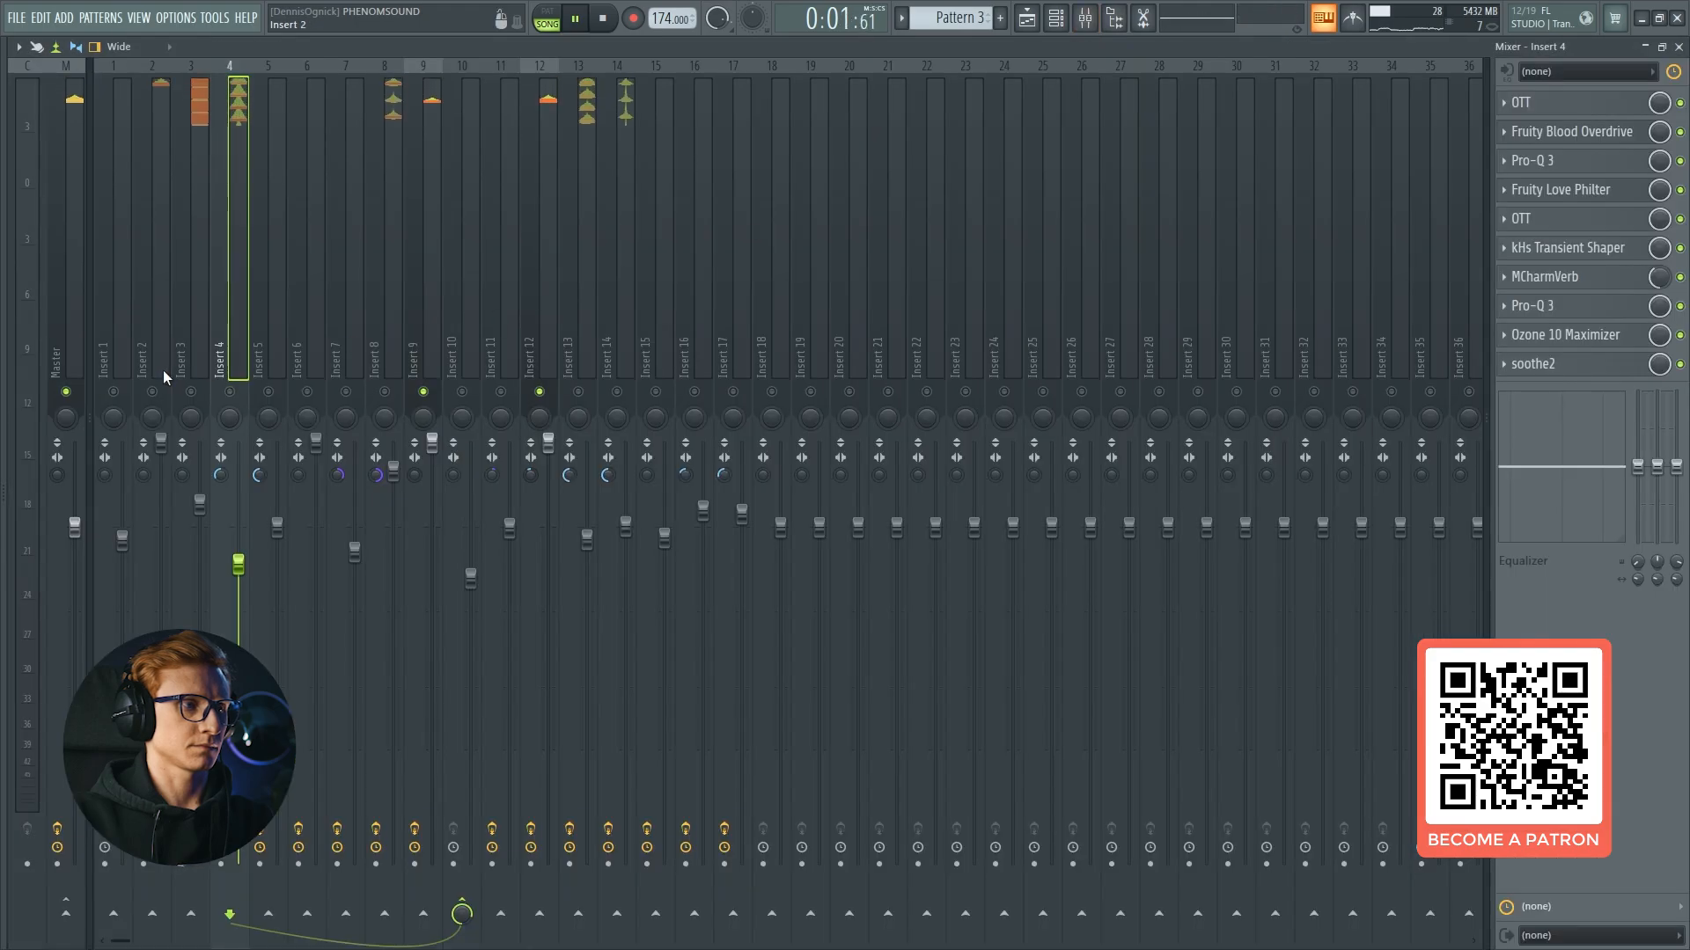
pyautogui.press('F9')
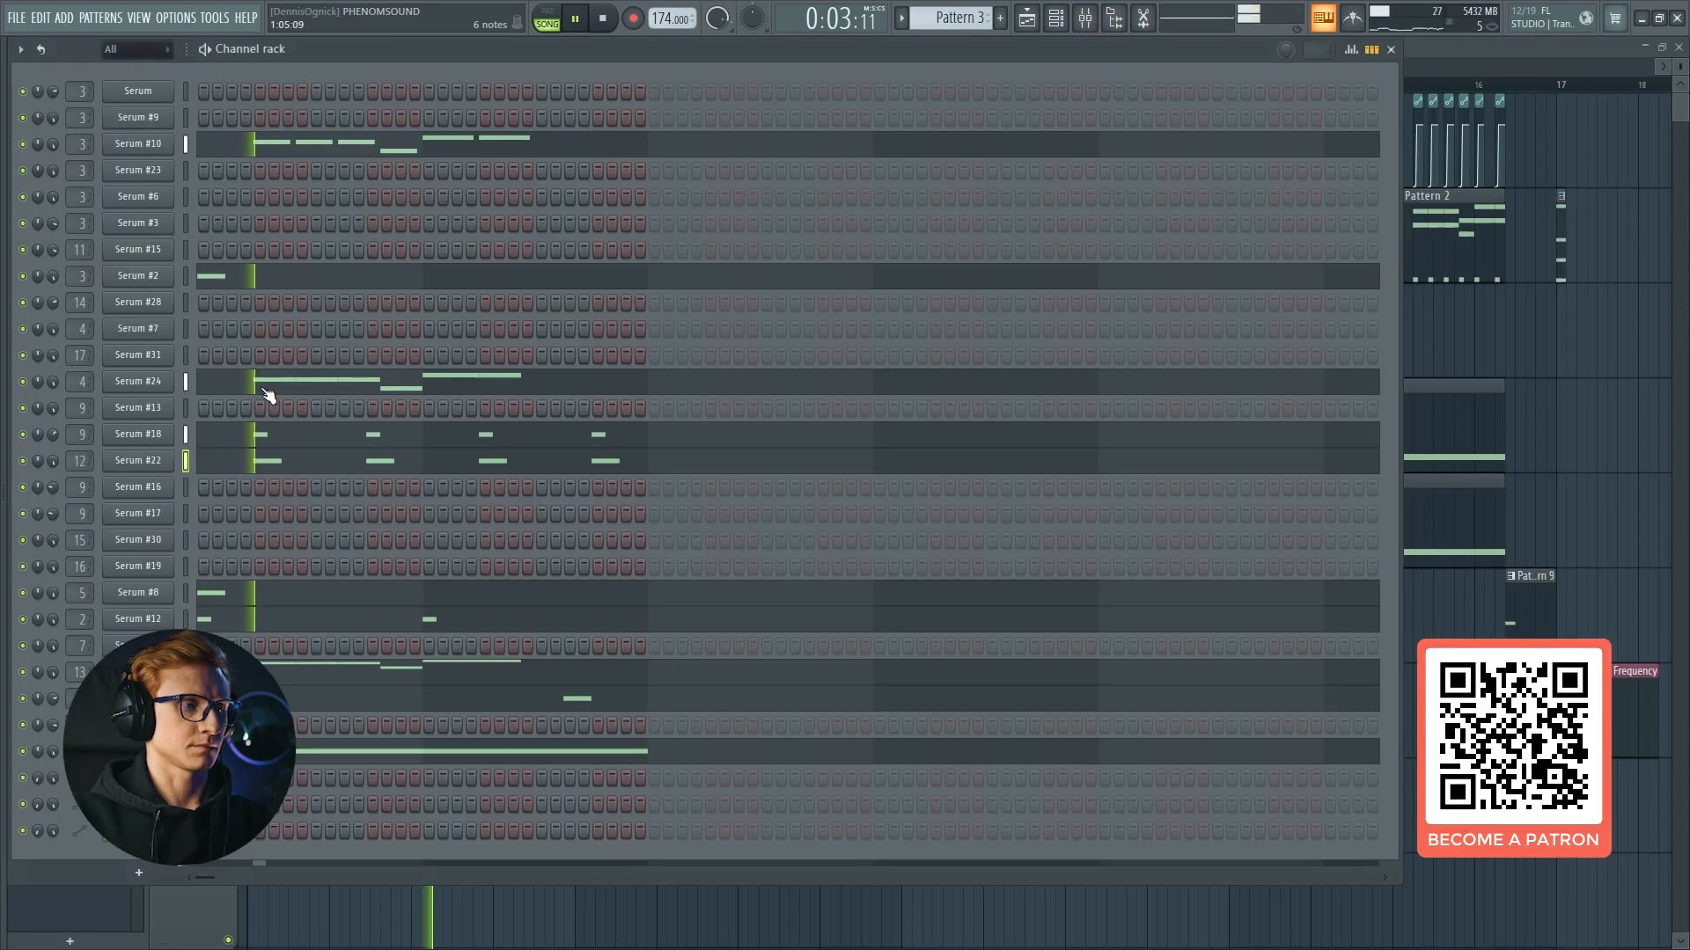
pyautogui.press('space')
pyautogui.click(166, 440)
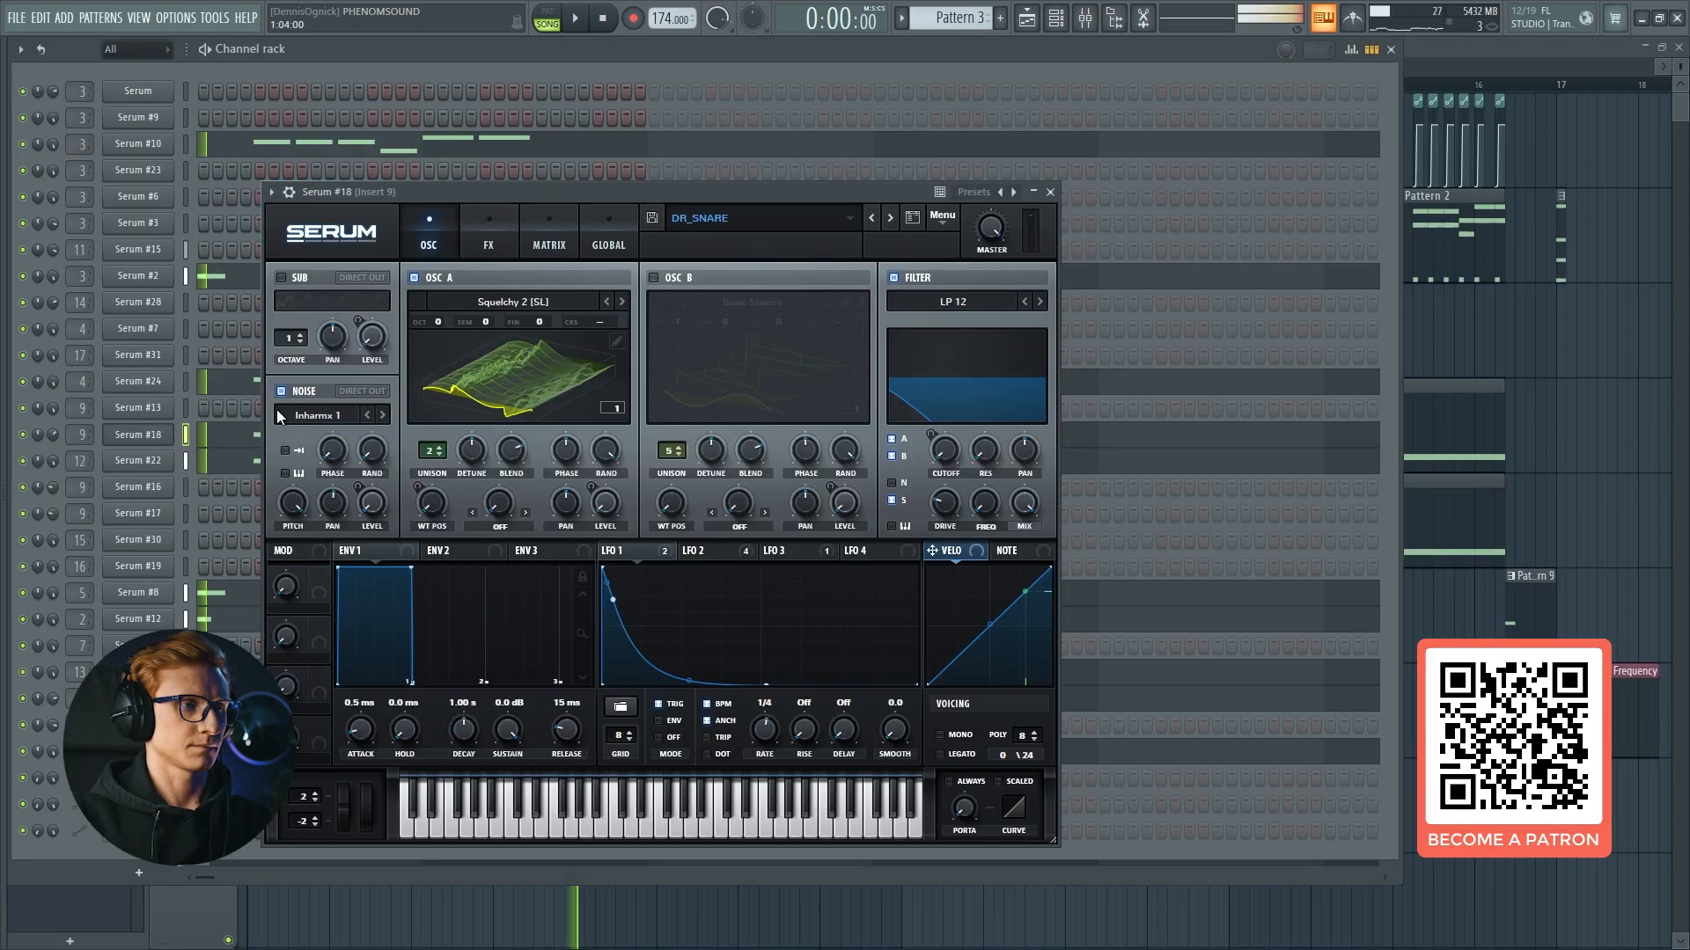
# Switch off the noise oscillator in Serum #18, toggle oscillator A off and on, and show the LFO 2 curve.
pyautogui.click(281, 391)
pyautogui.click(421, 279)
pyautogui.click(421, 280)
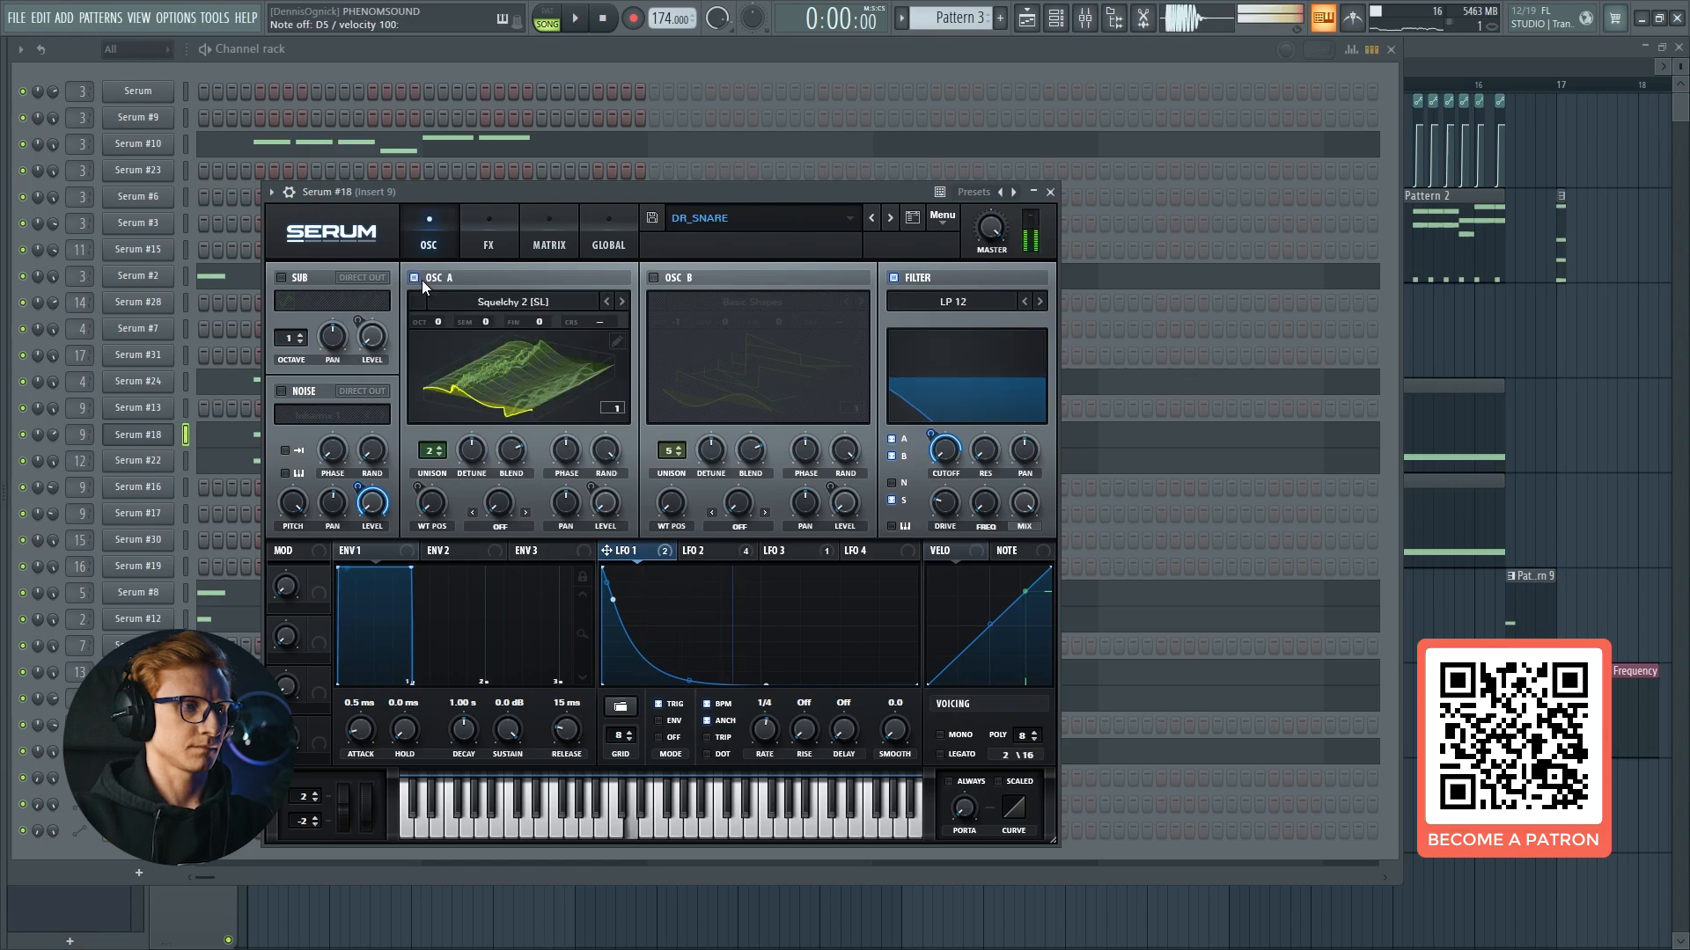
pyautogui.click(704, 551)
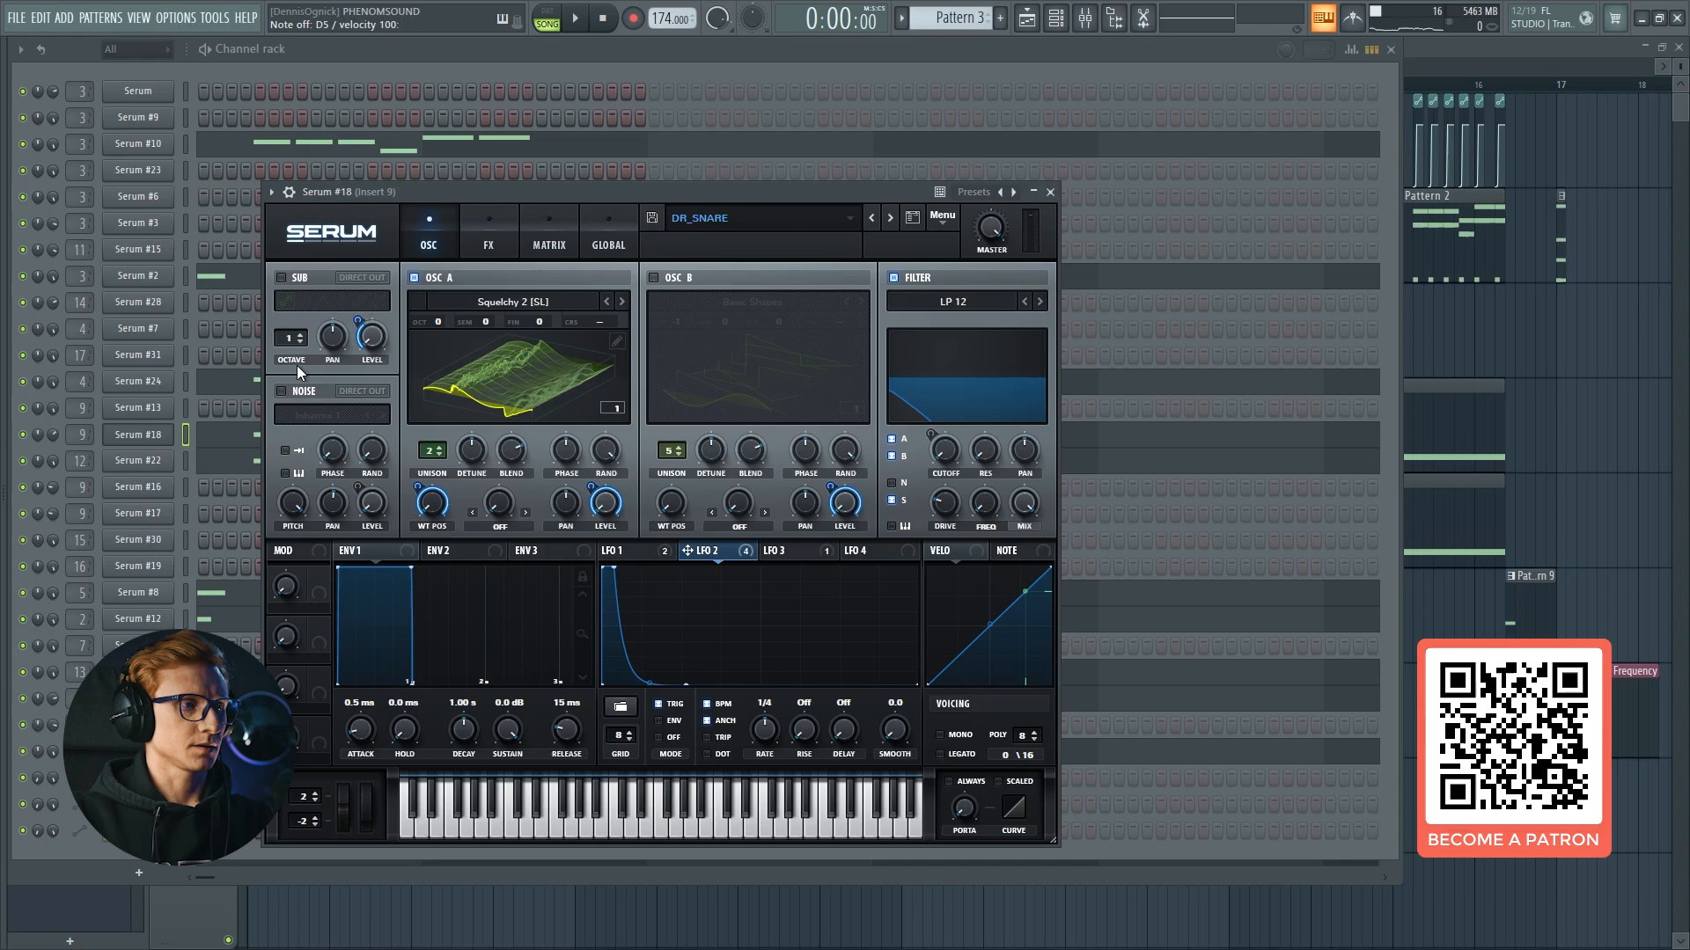
# Audition Serum #18's noise oscillator and oscillator A separately, and check the wavetable choices for oscillator A.
pyautogui.press('x')
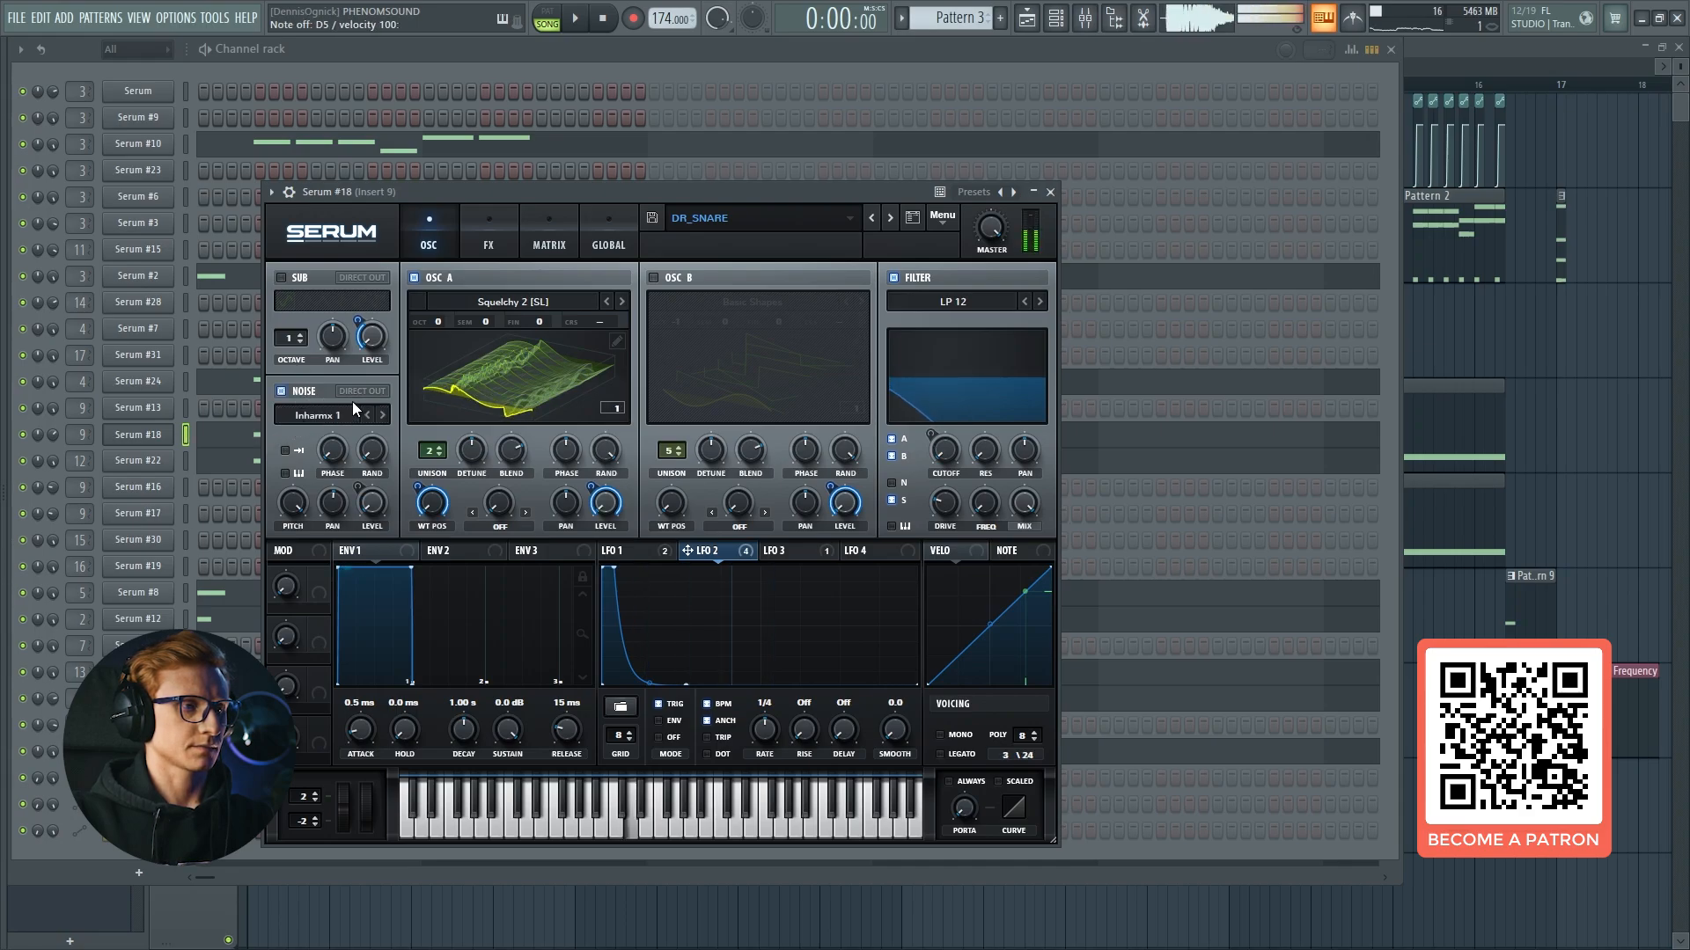
pyautogui.click(446, 279)
pyautogui.press('x')
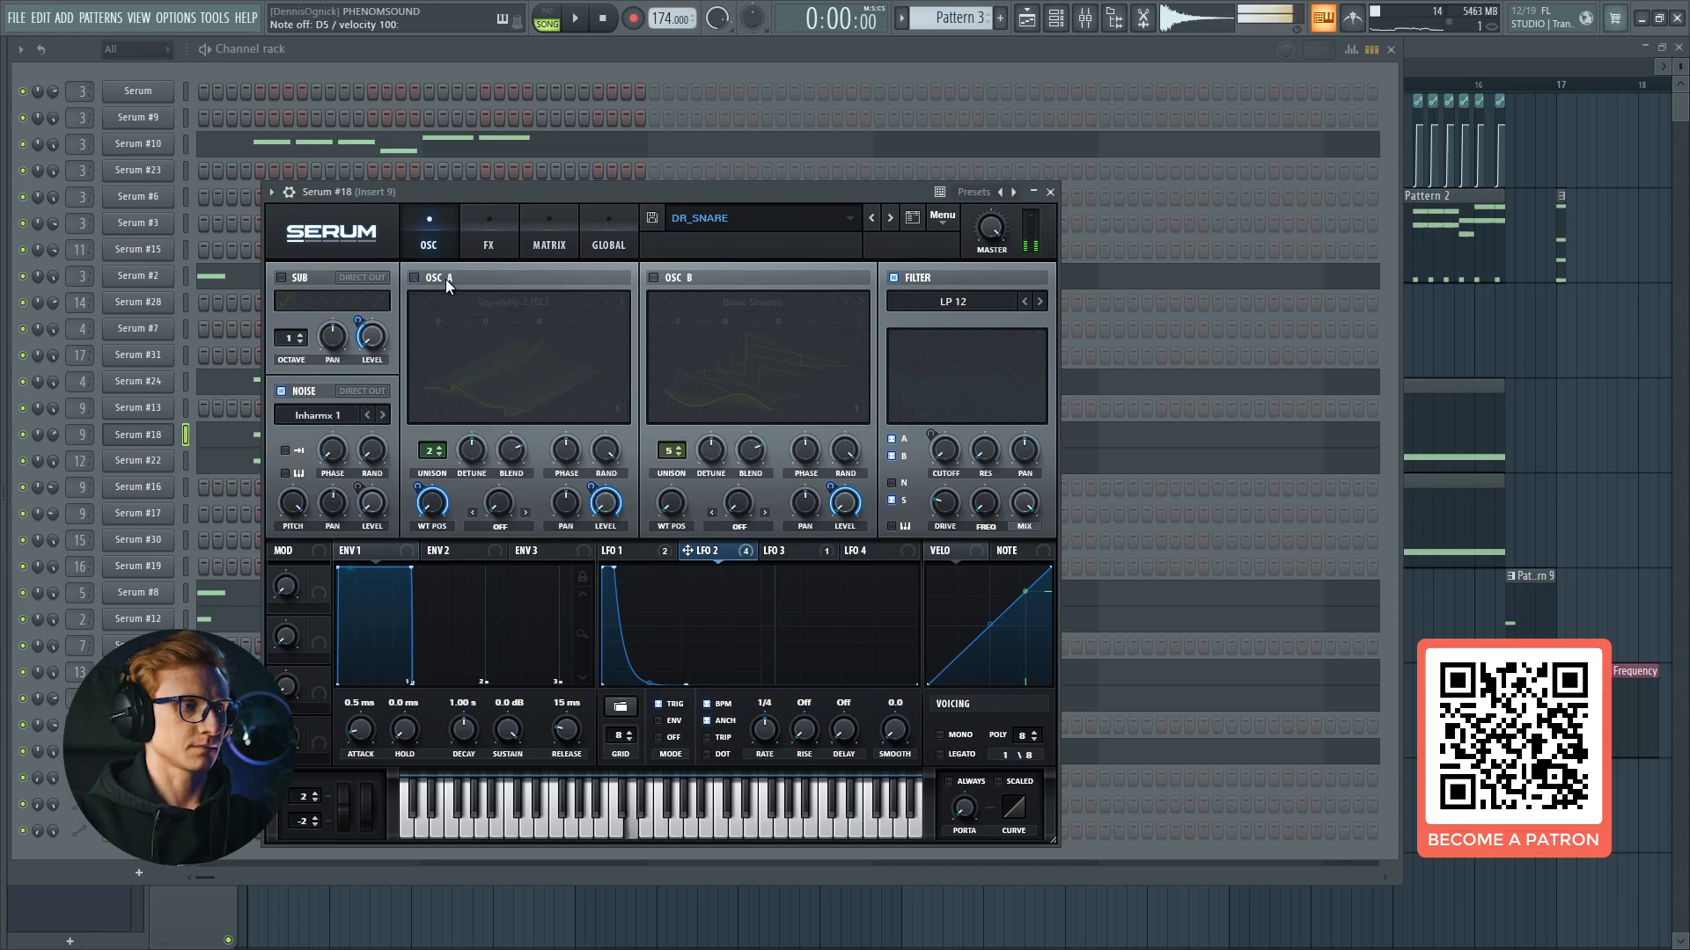
pyautogui.click(445, 278)
pyautogui.click(309, 388)
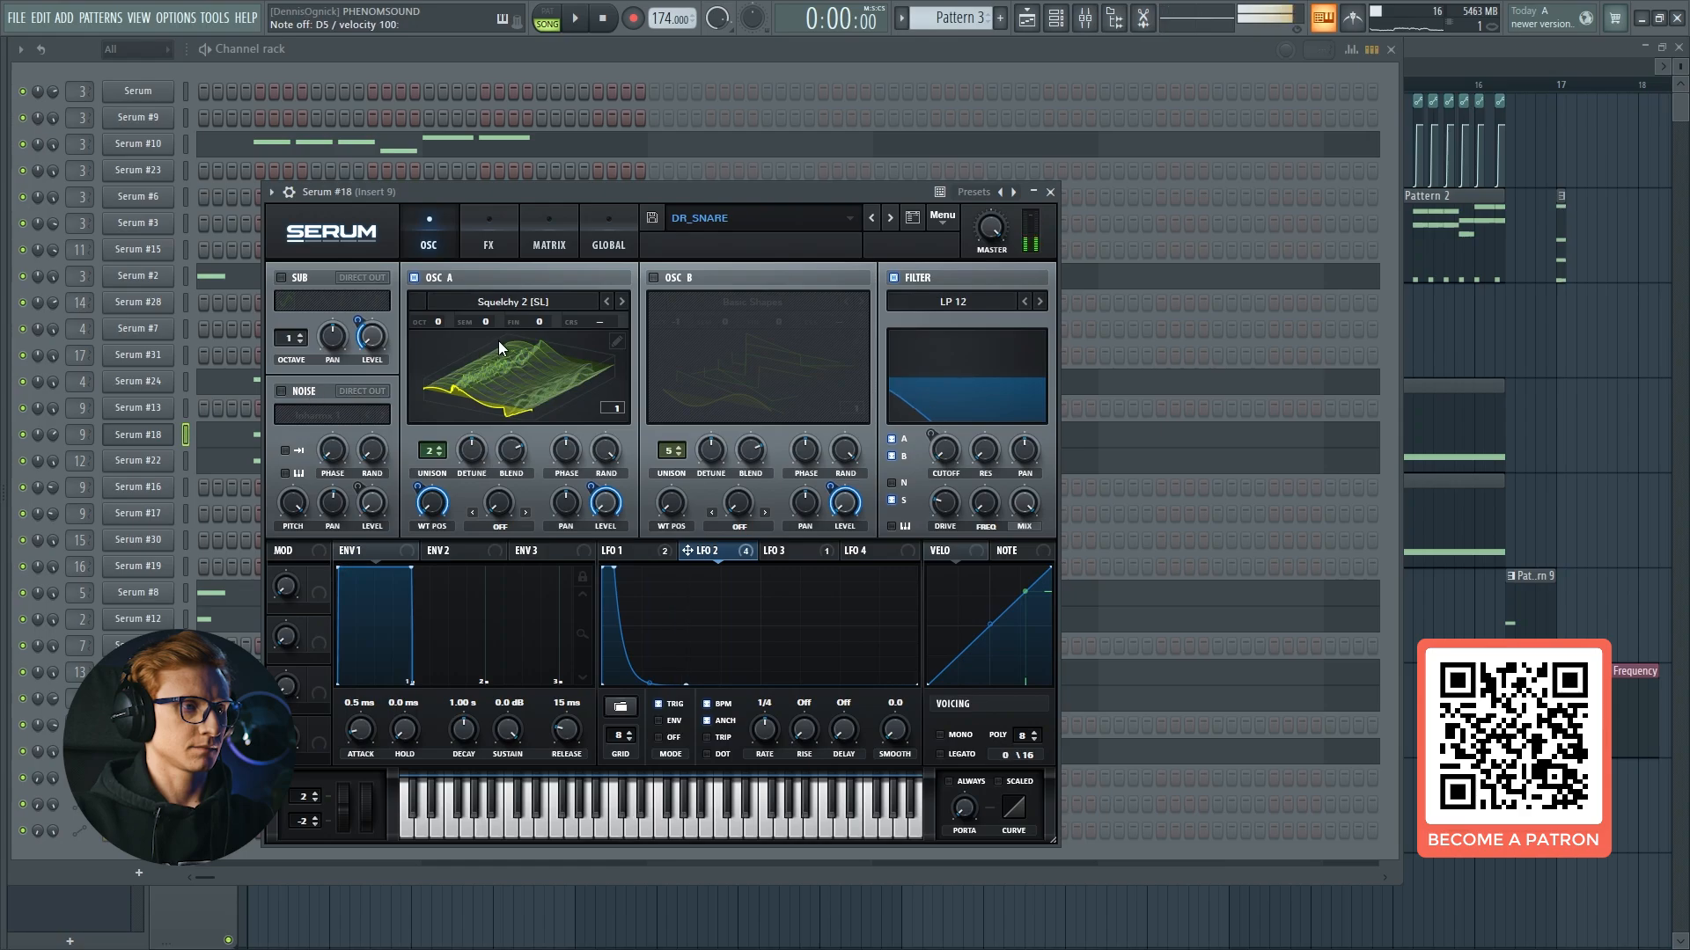
pyautogui.click(502, 304)
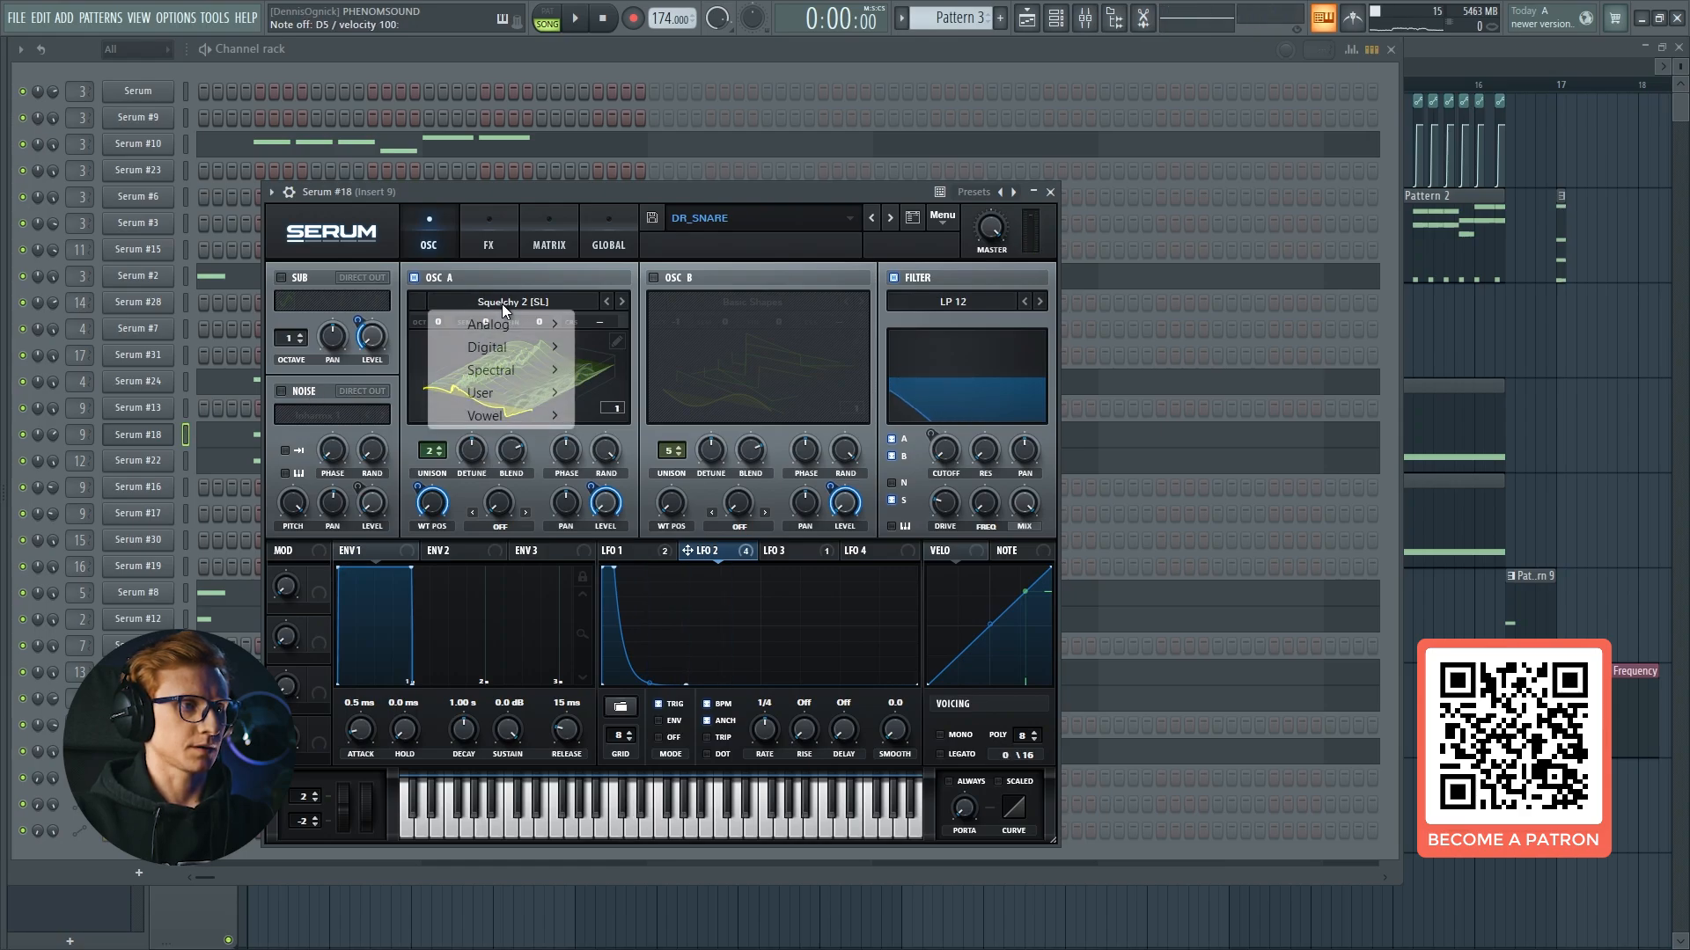
pyautogui.click(530, 193)
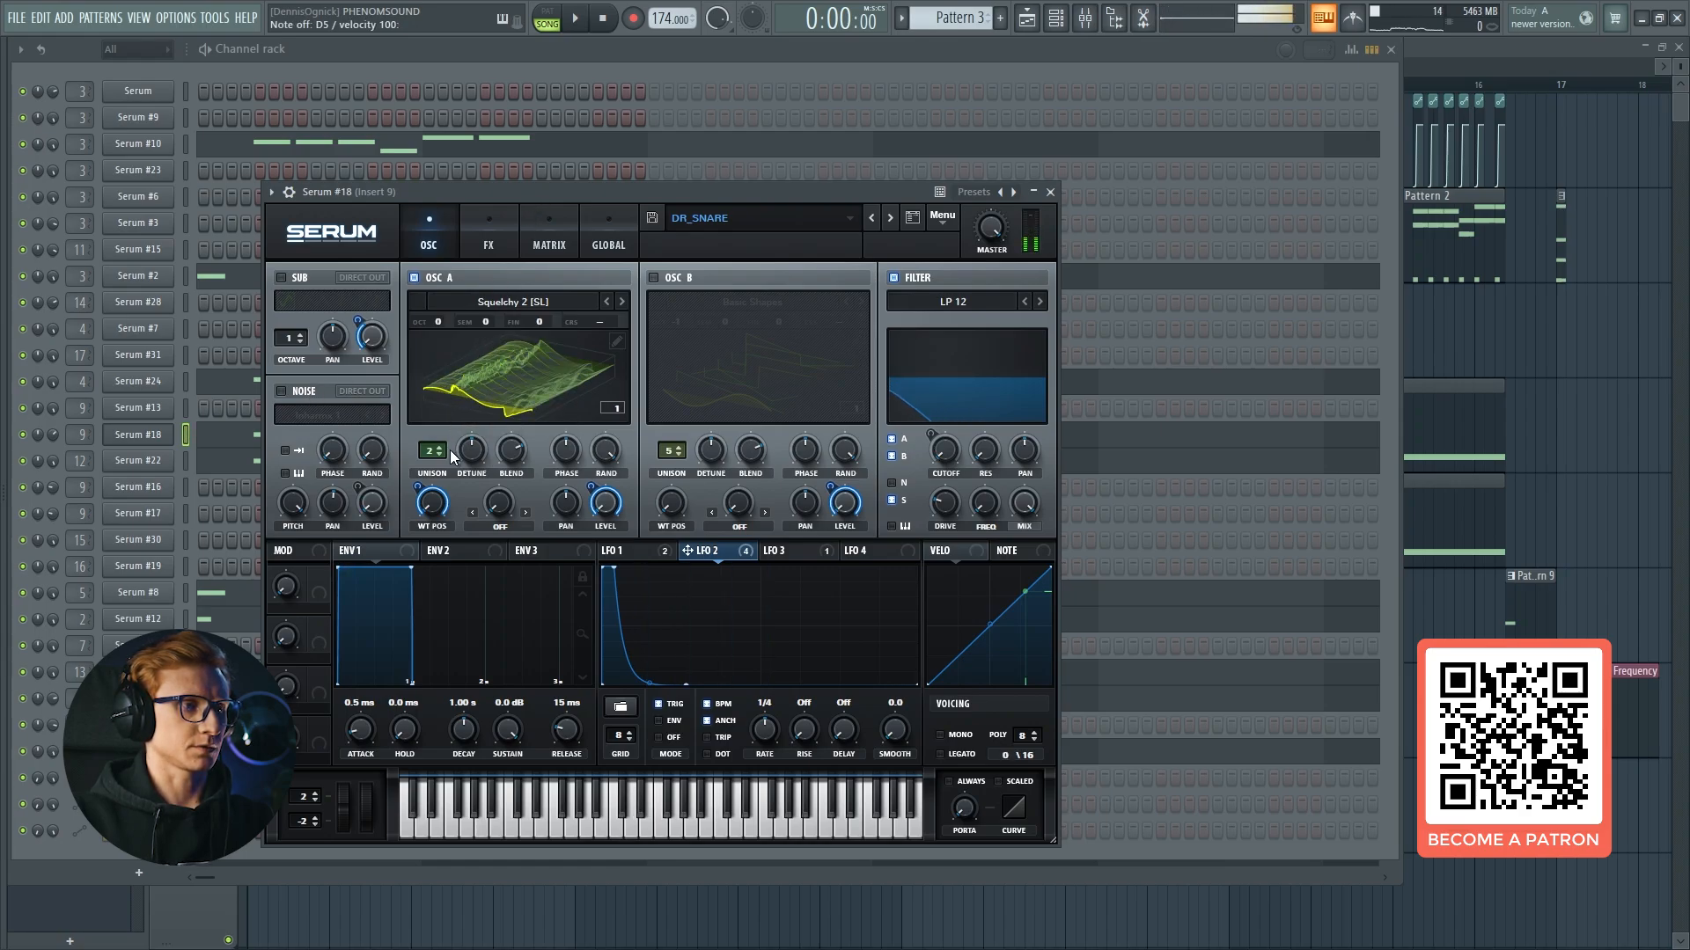
# Display LFO 2, enable the DR_SNARE noise oscillator and browse its FP_Inharms noise samples.
pyautogui.press('x')
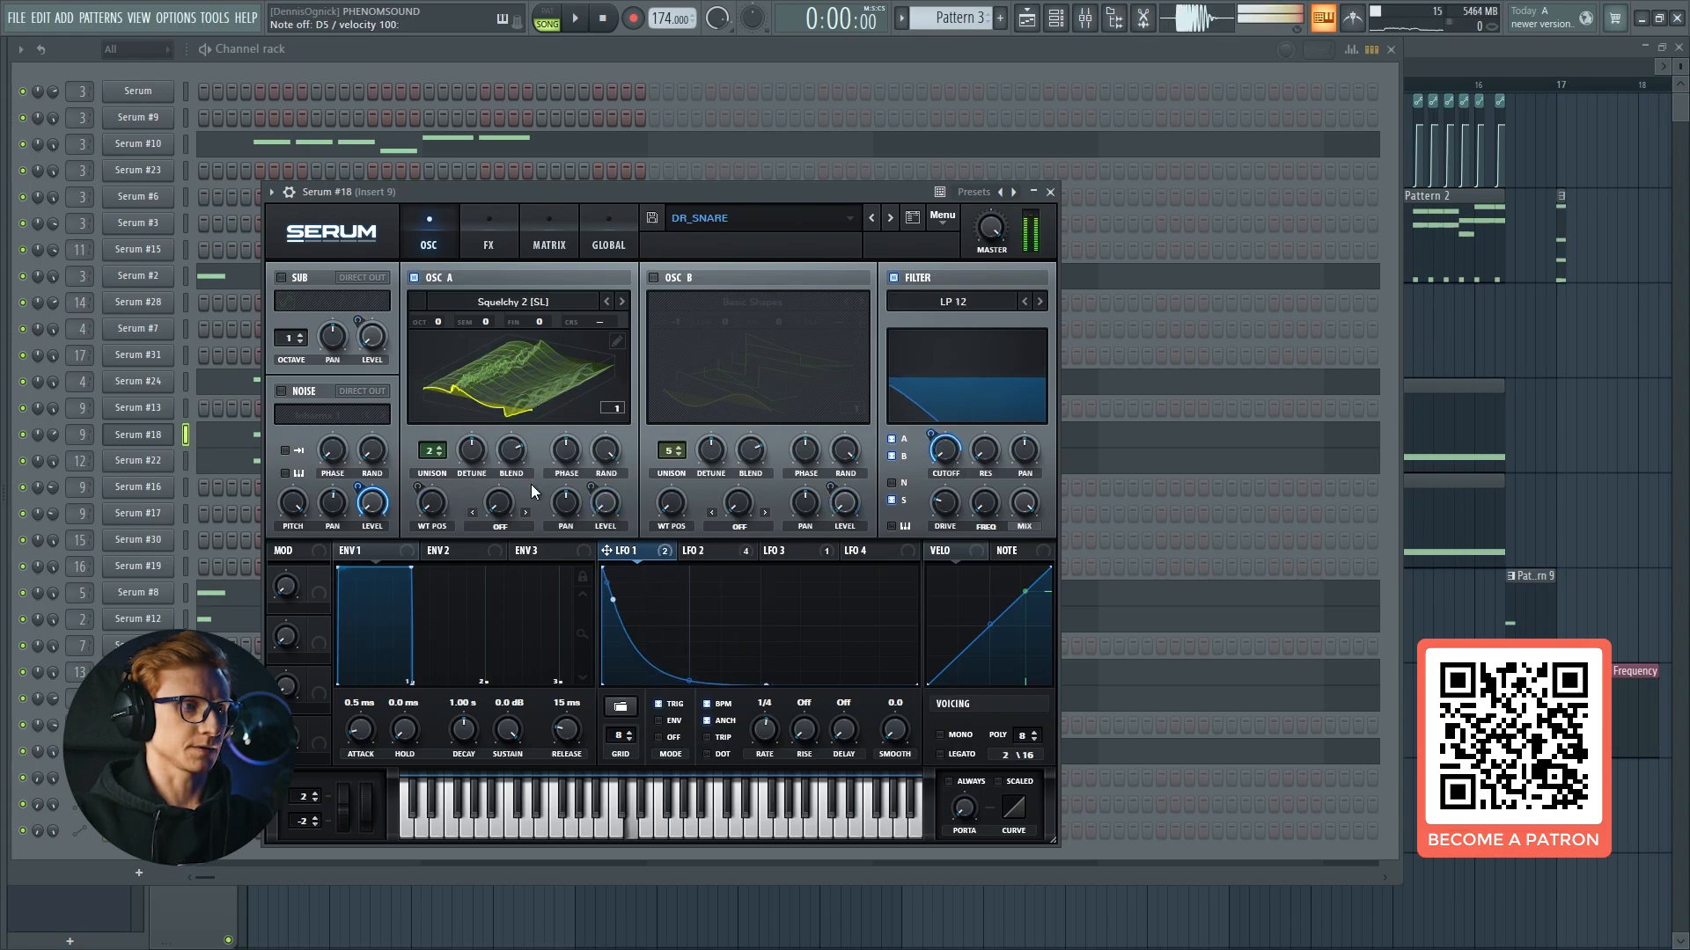
pyautogui.click(693, 550)
pyautogui.click(305, 394)
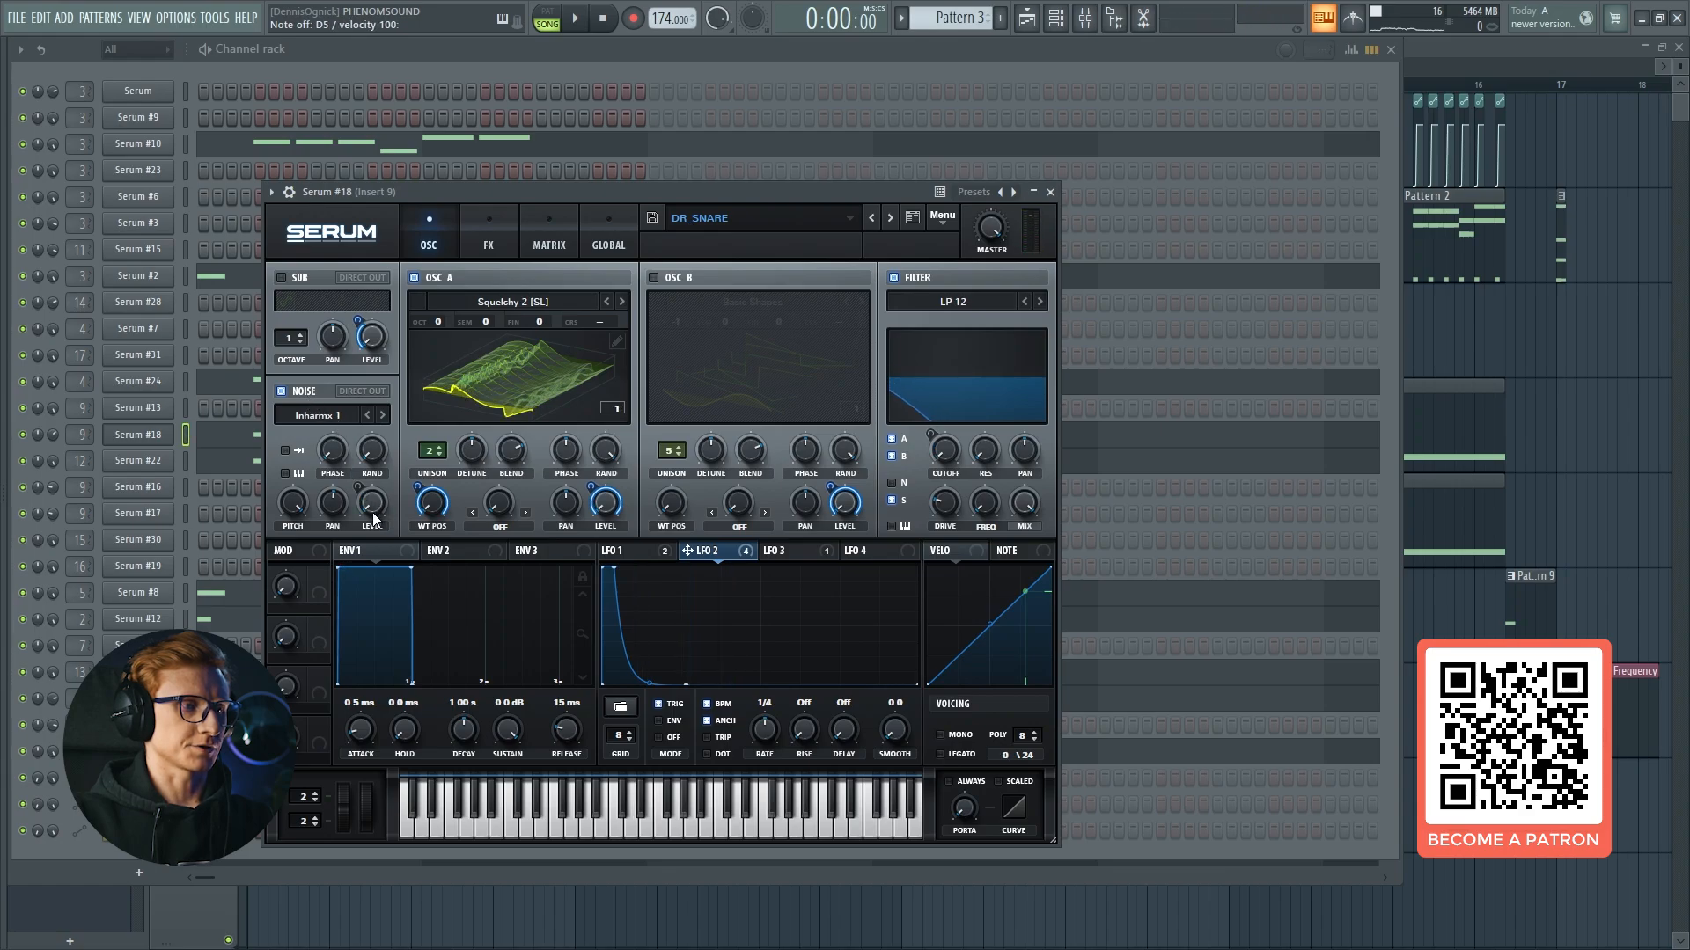
pyautogui.click(309, 416)
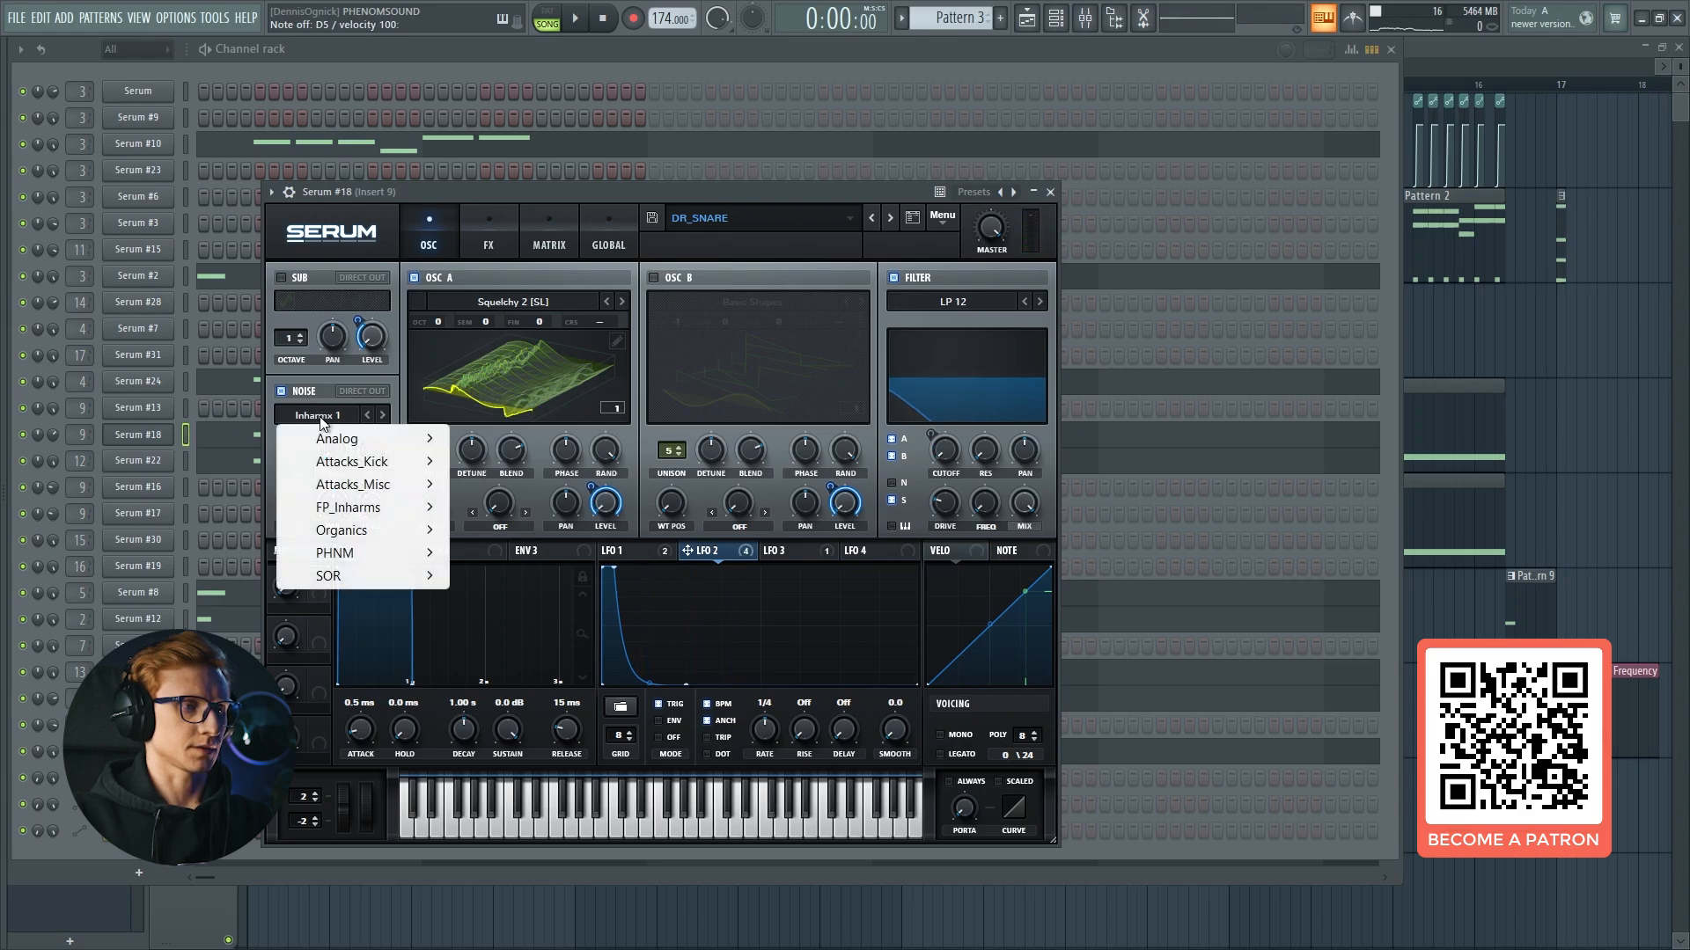
pyautogui.moveTo(379, 510)
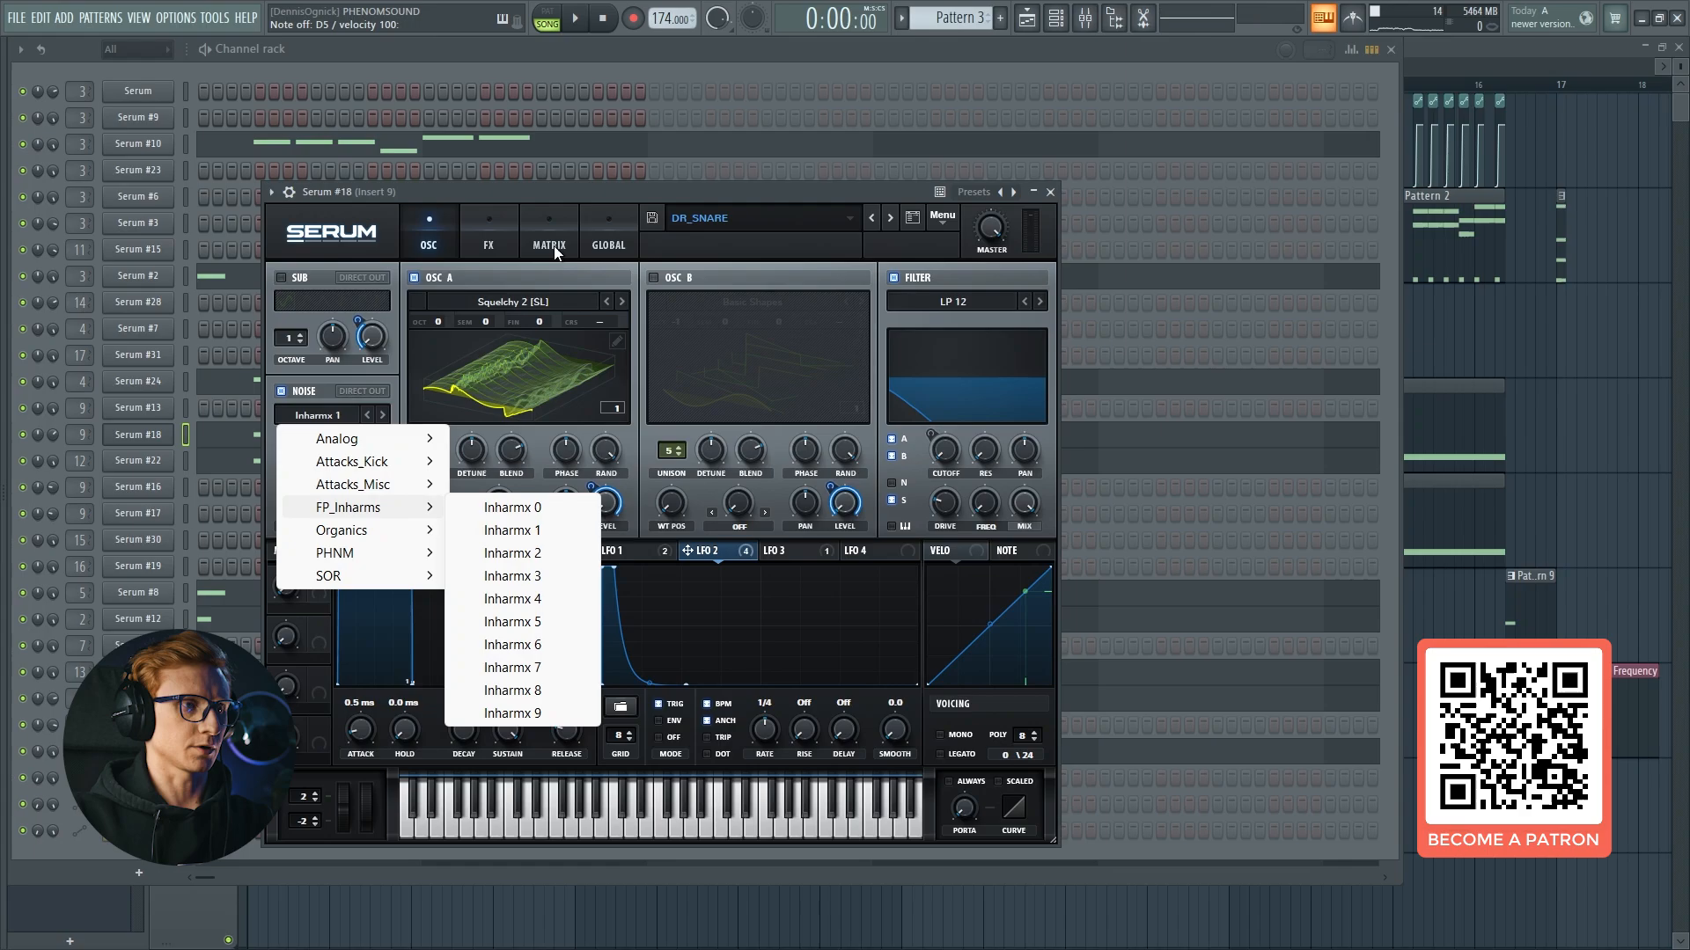
# Show the snare's effects and compare its sound with Distortion switched off and back on.
pyautogui.click(505, 230)
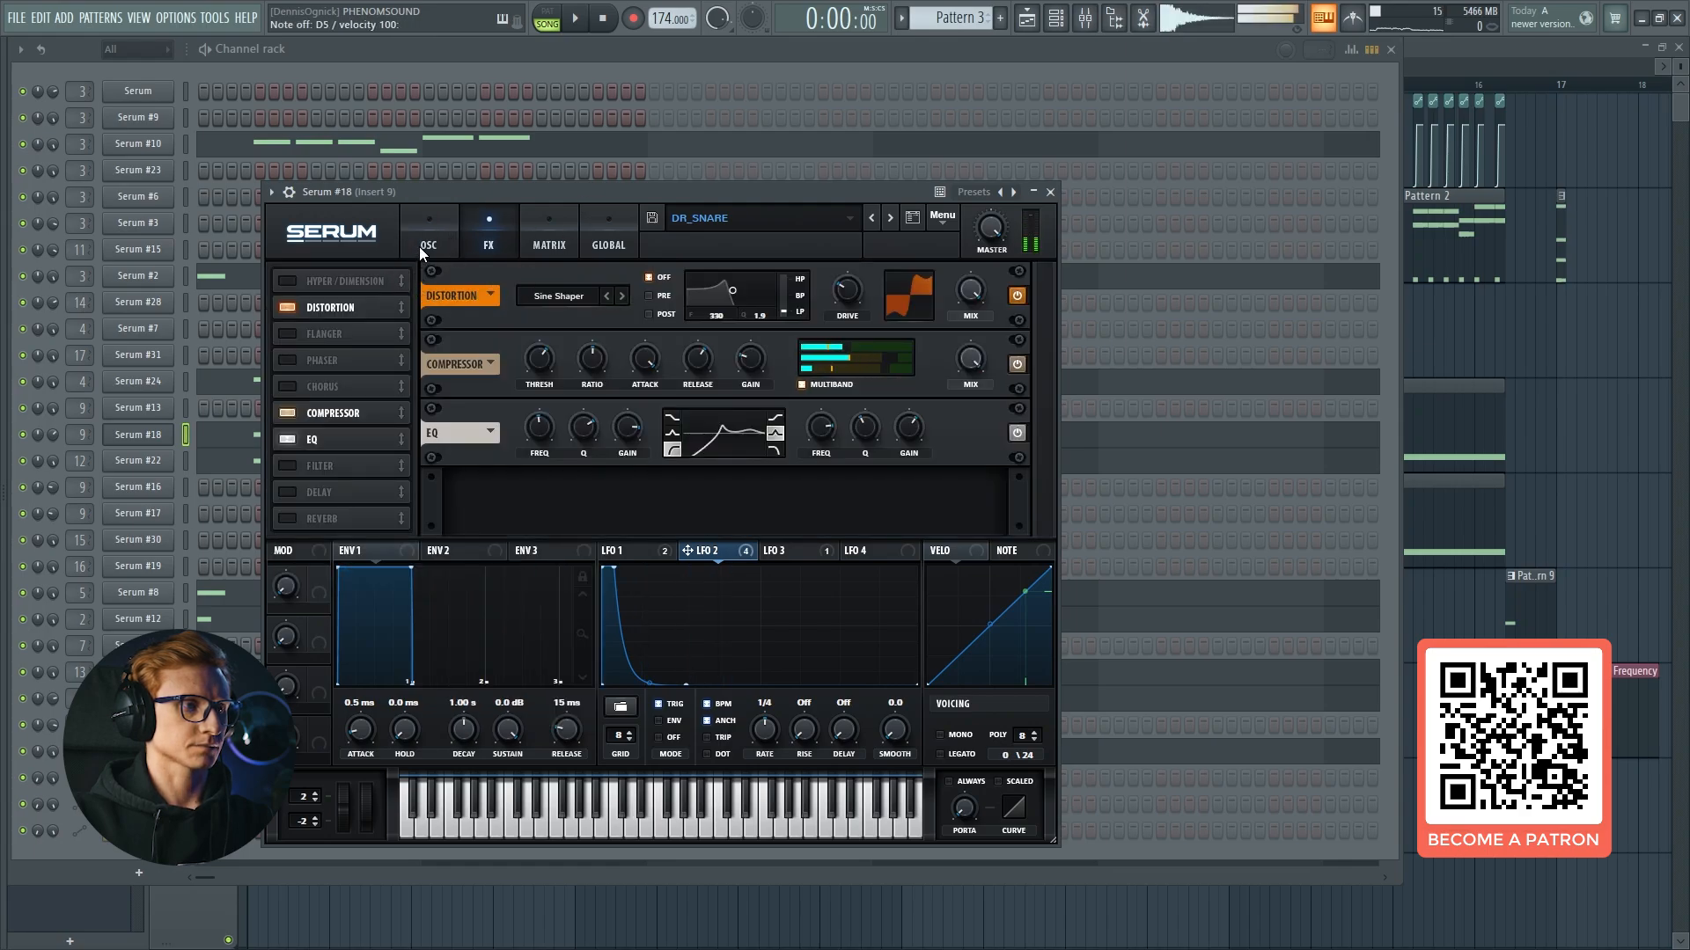
pyautogui.click(422, 245)
pyautogui.click(503, 255)
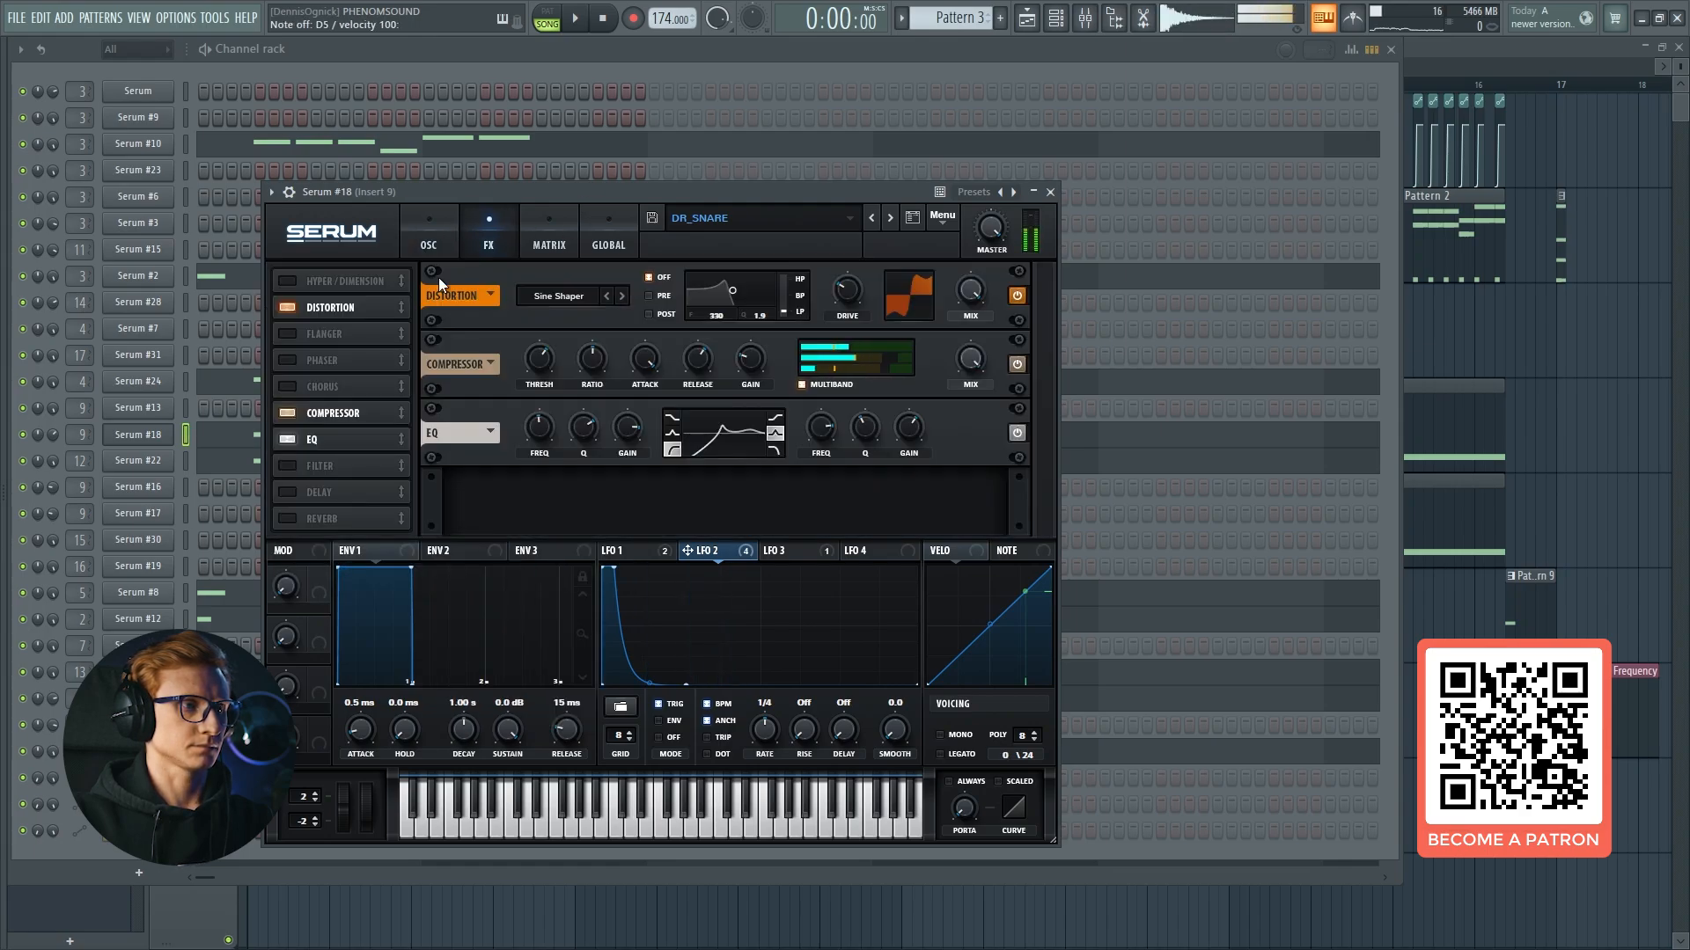
pyautogui.click(287, 304)
pyautogui.click(287, 304)
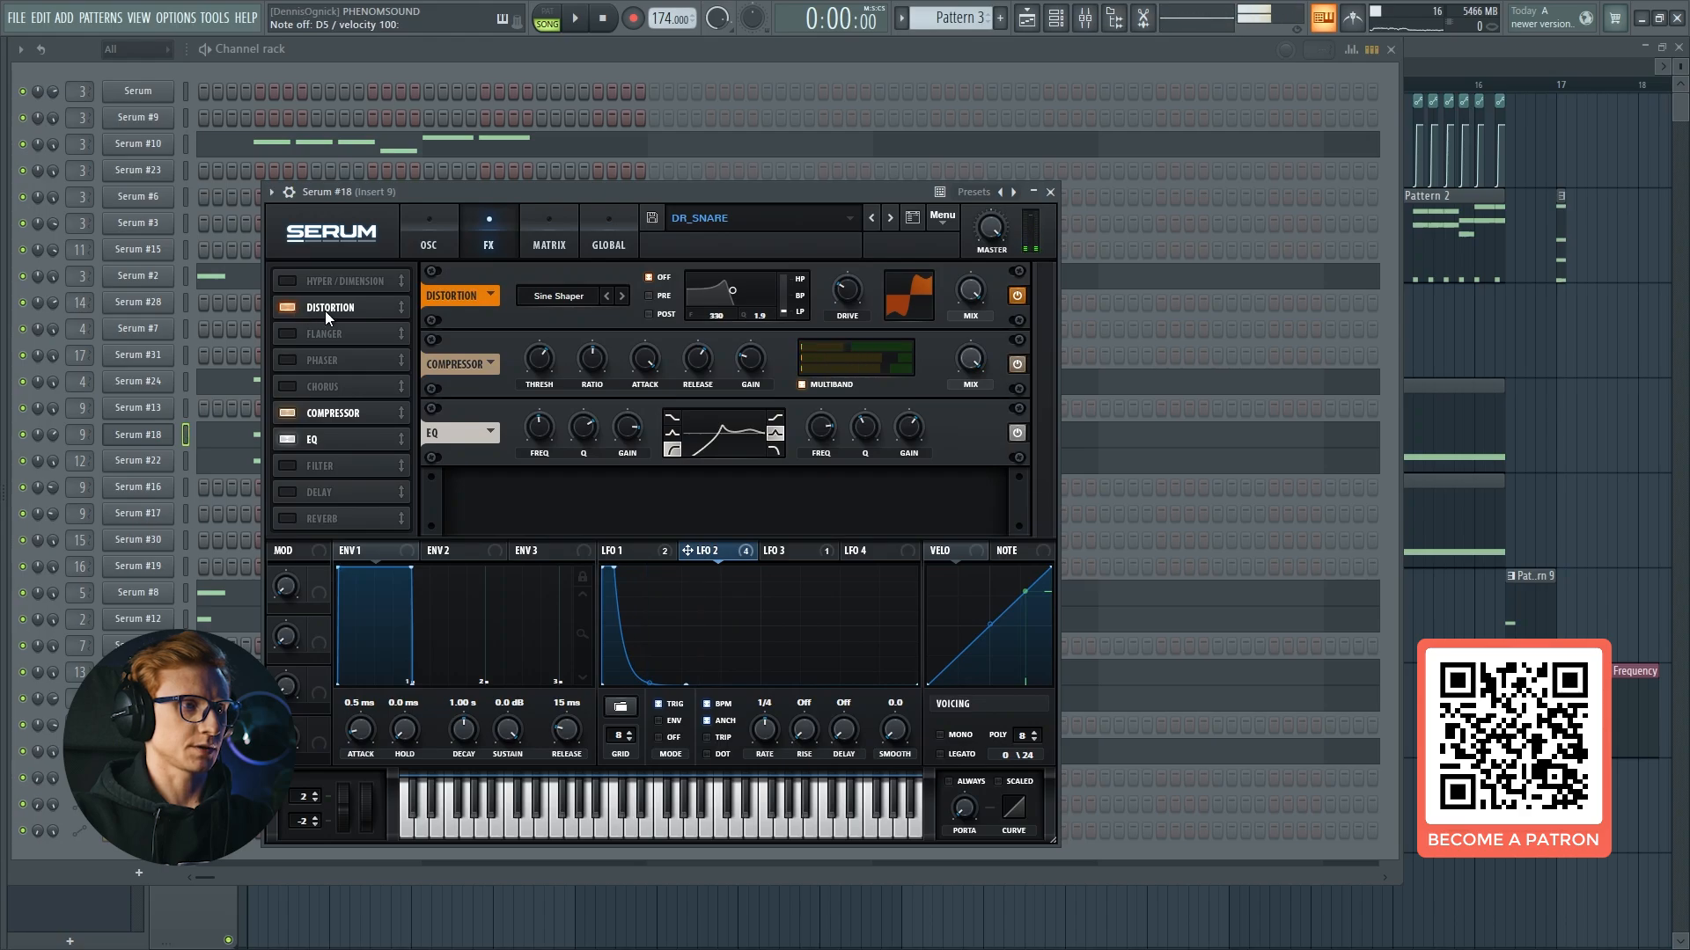
# Compare the snare with the Compressor and EQ bypassed, repeat for the EQ alone, and re-enable both.
pyautogui.click(293, 414)
pyautogui.click(287, 438)
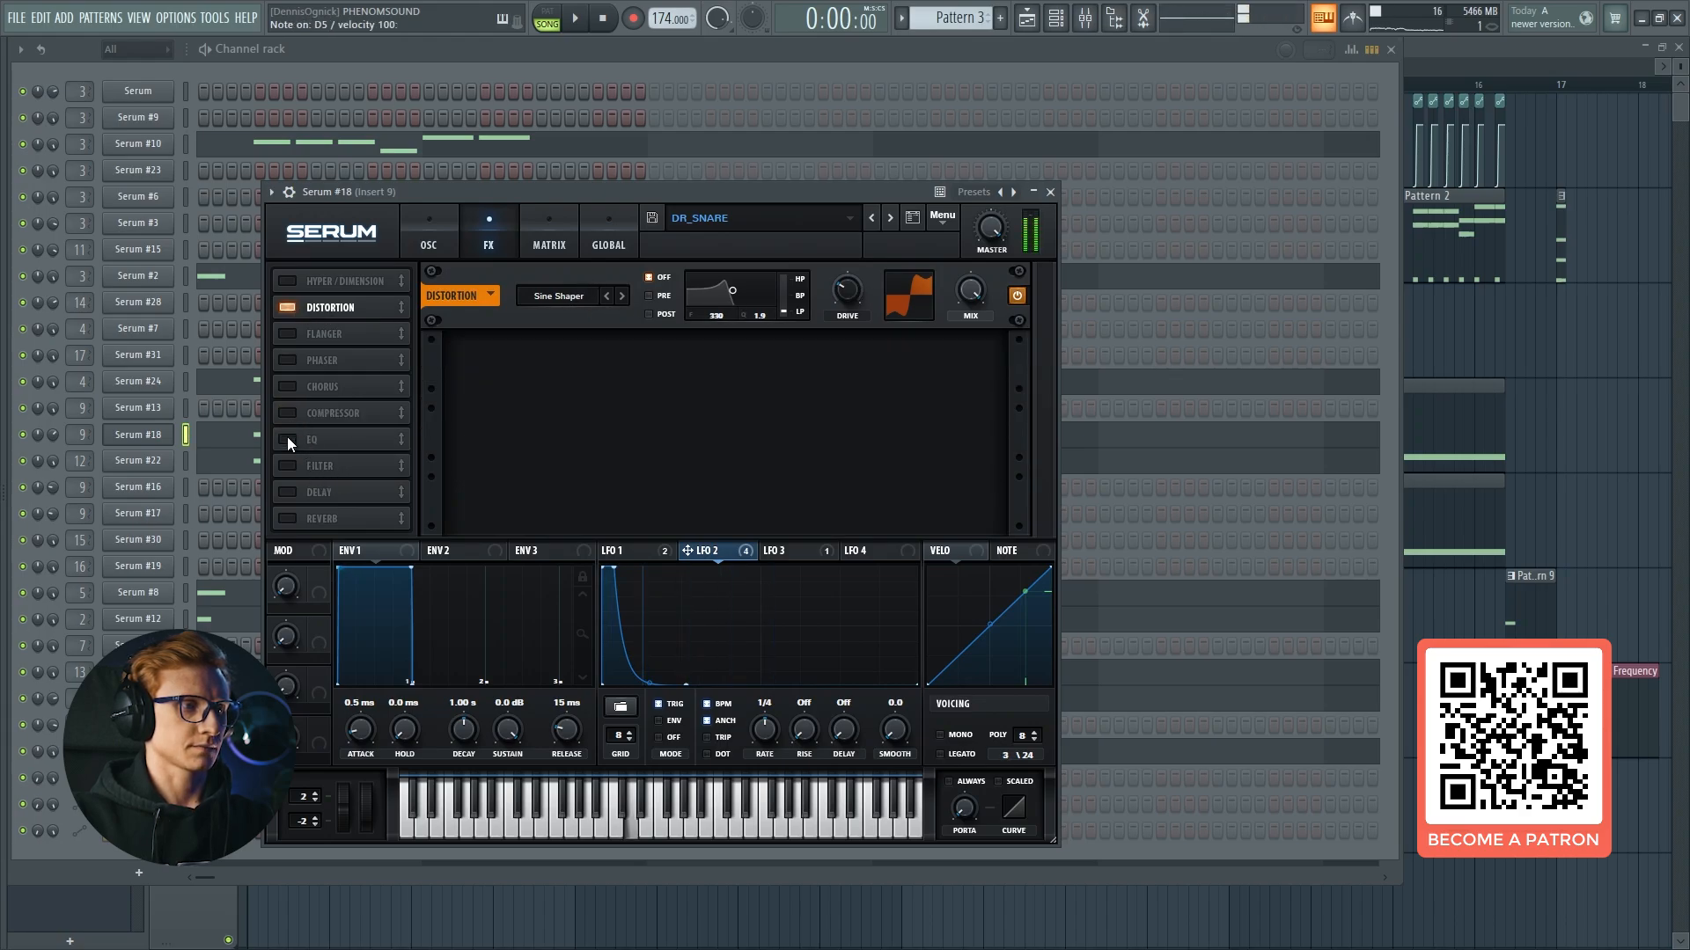
pyautogui.click(286, 438)
pyautogui.click(290, 414)
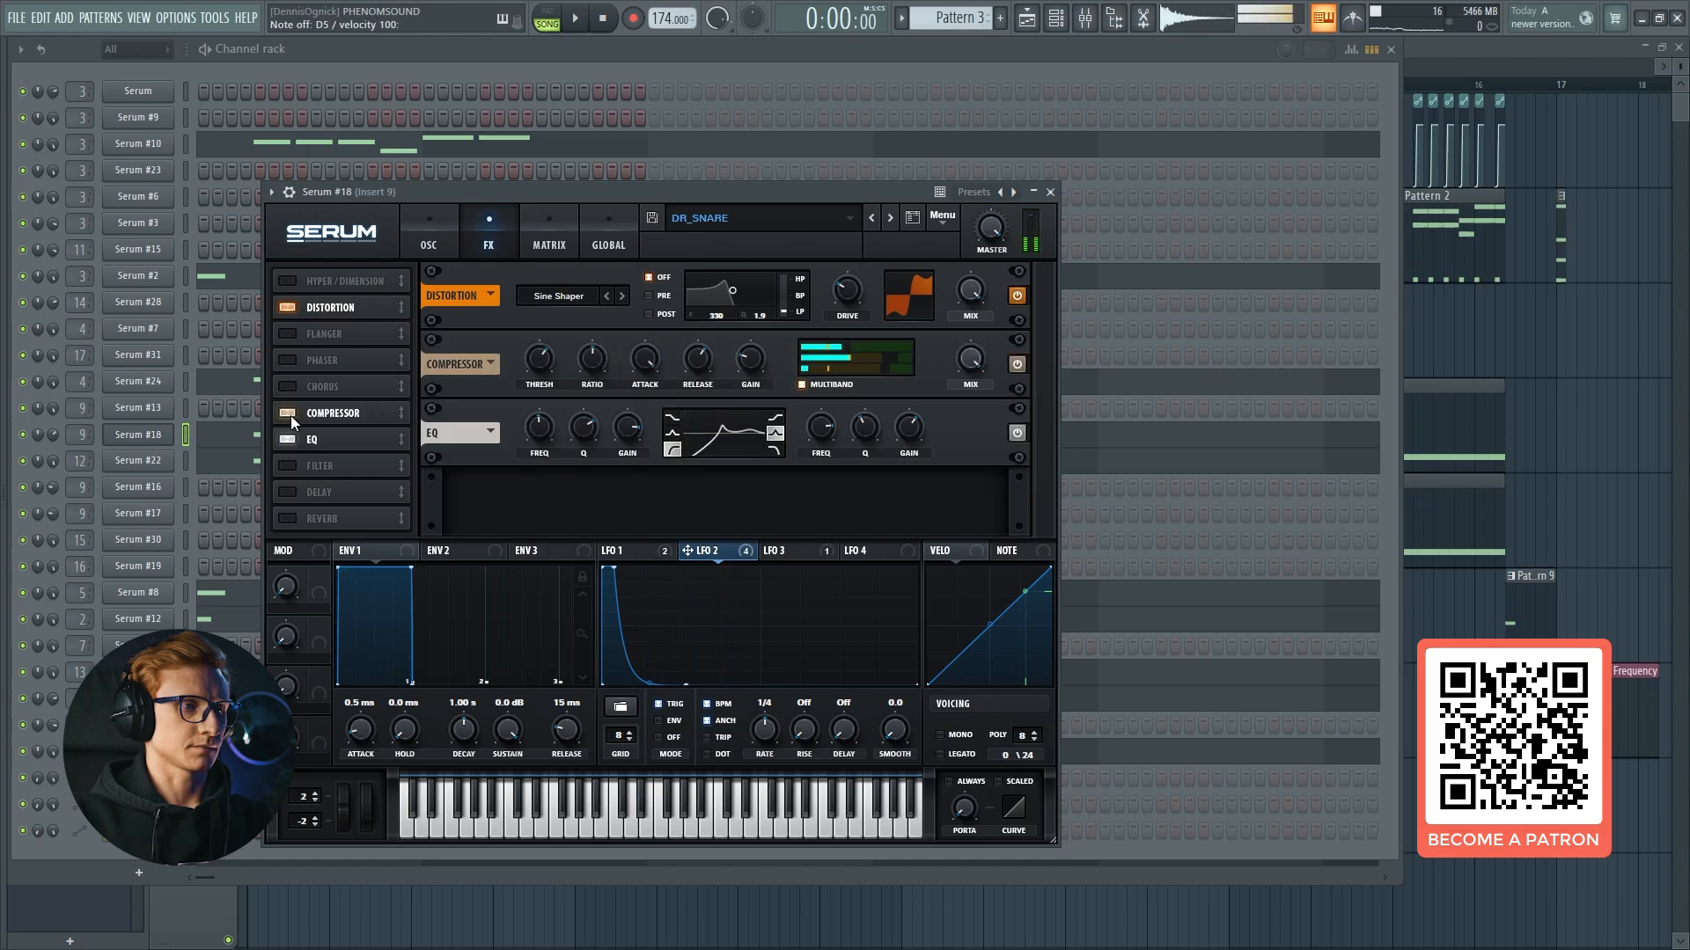
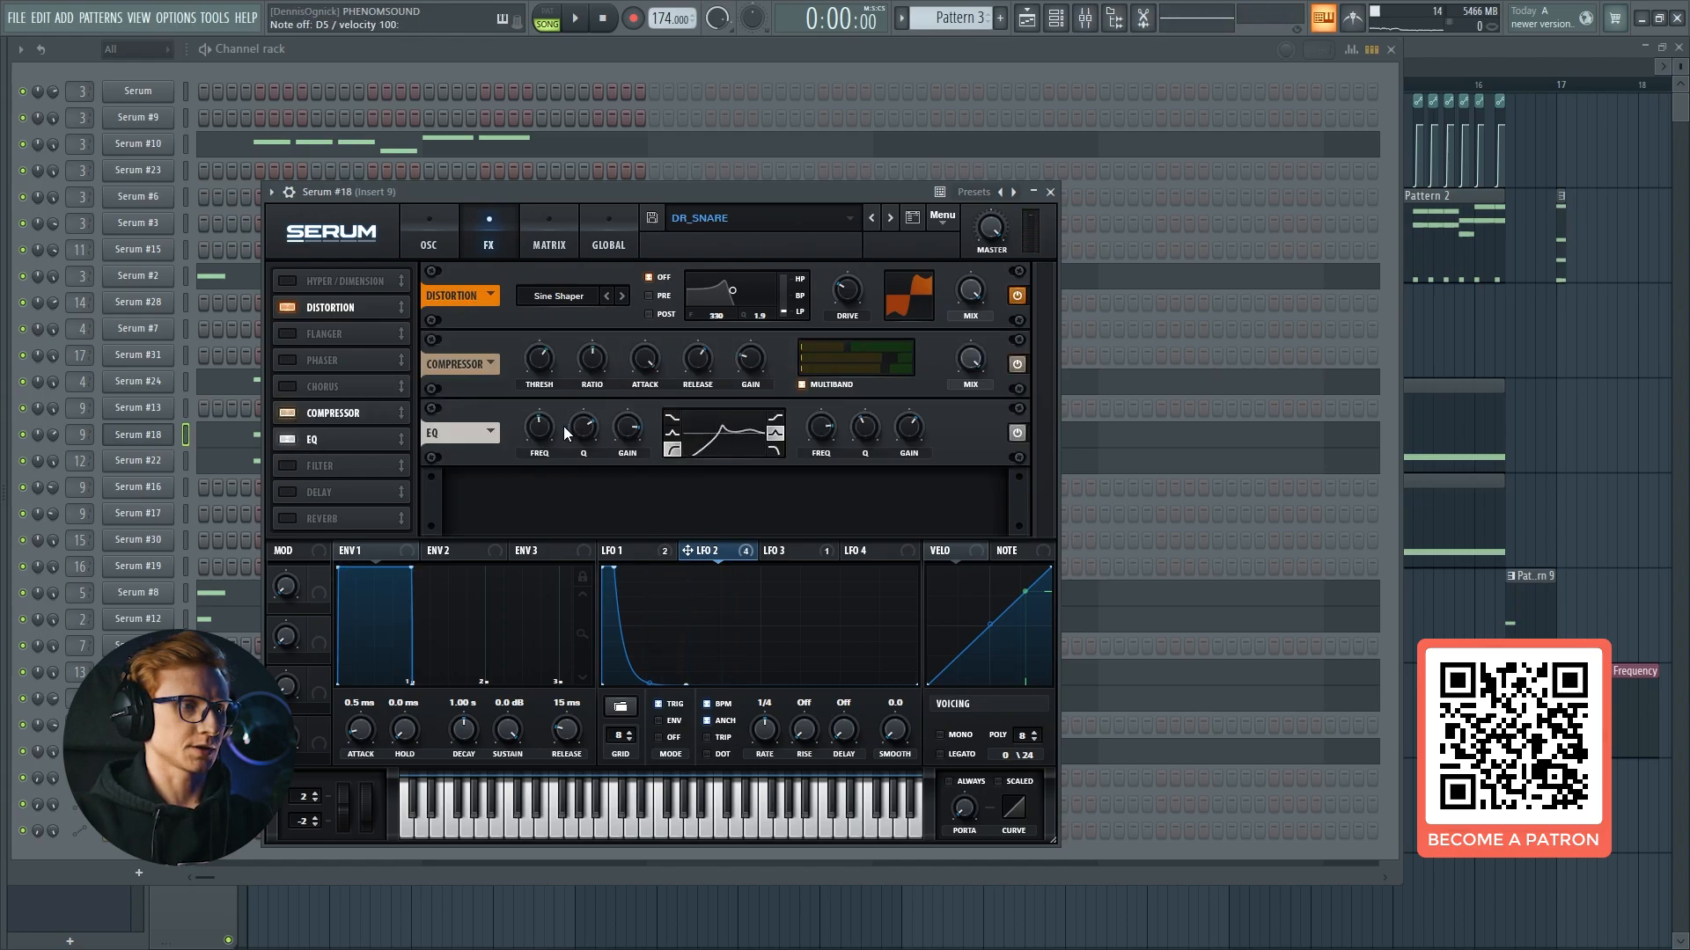
pyautogui.moveTo(538, 439)
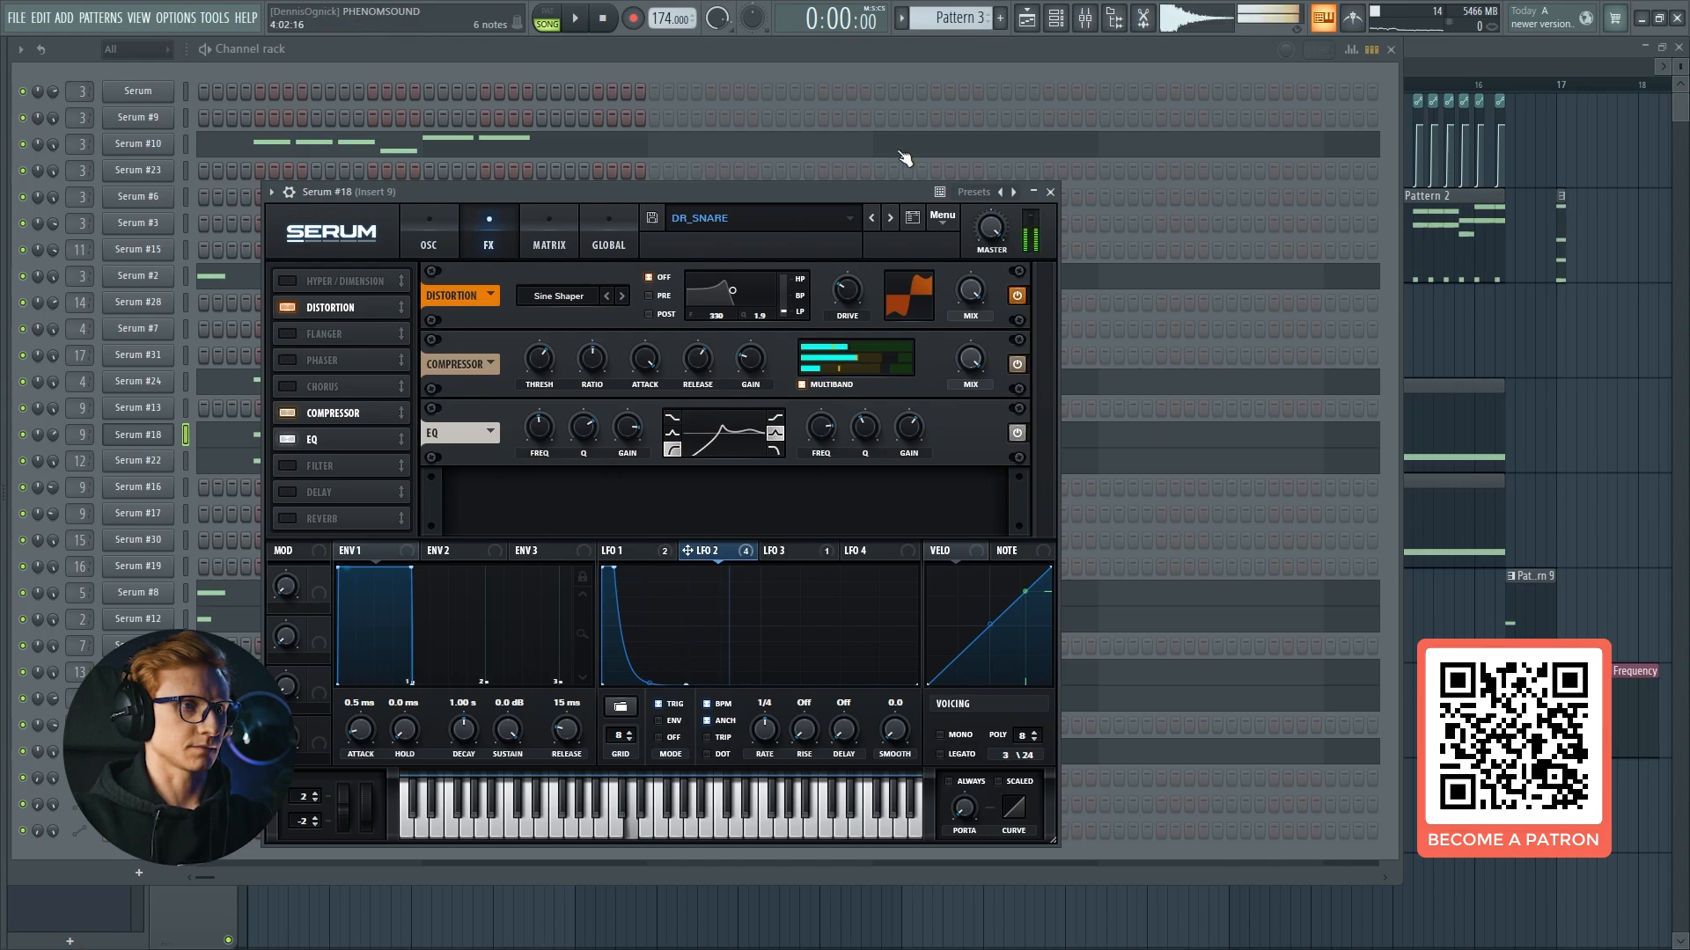
pyautogui.click(282, 445)
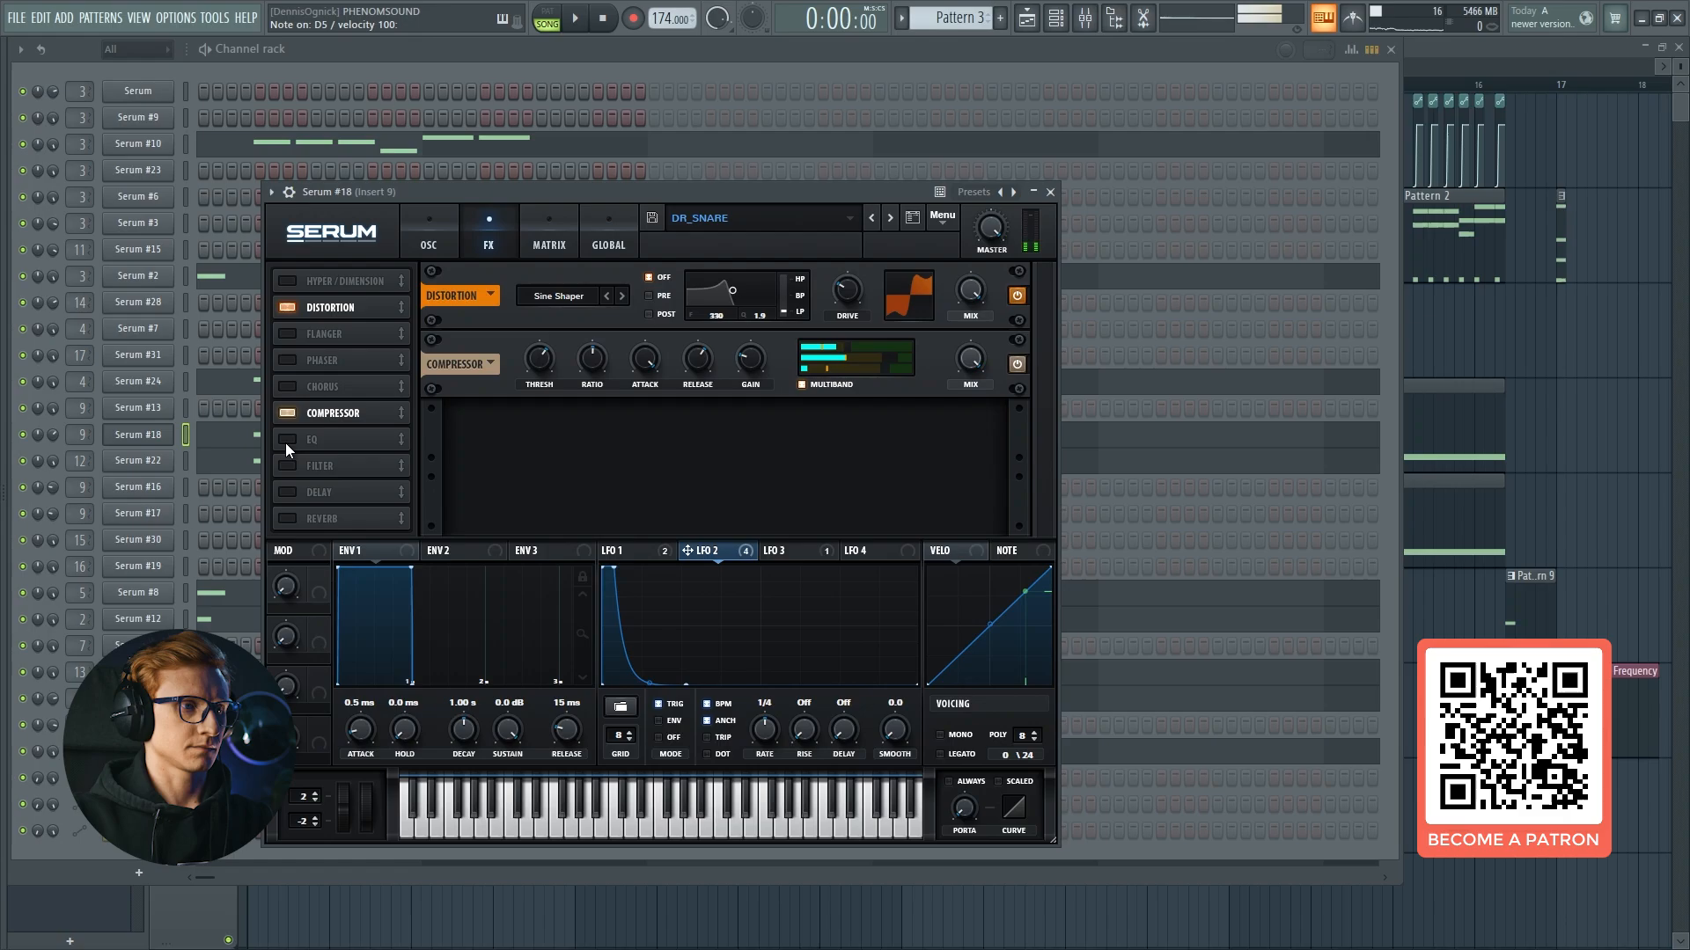
pyautogui.click(285, 442)
# Close the Serum #18 synth and examine the kHs Transient Shaper's Attack setting on mixer Insert 9.
pyautogui.click(1050, 191)
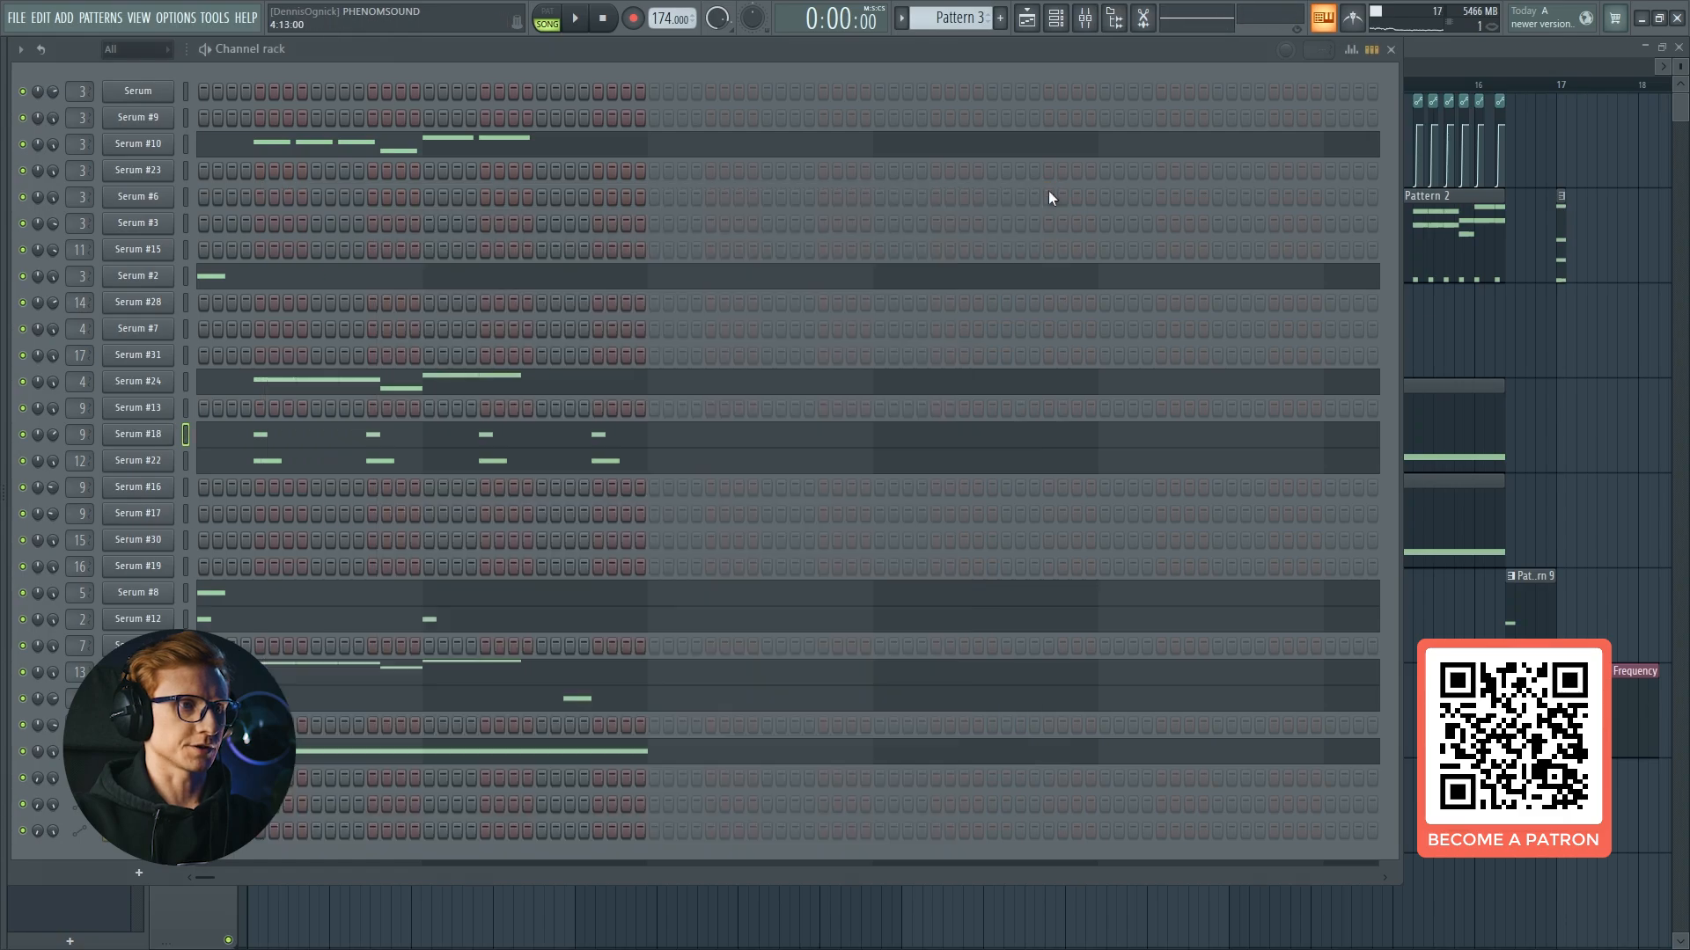
pyautogui.click(1085, 18)
pyautogui.click(1617, 105)
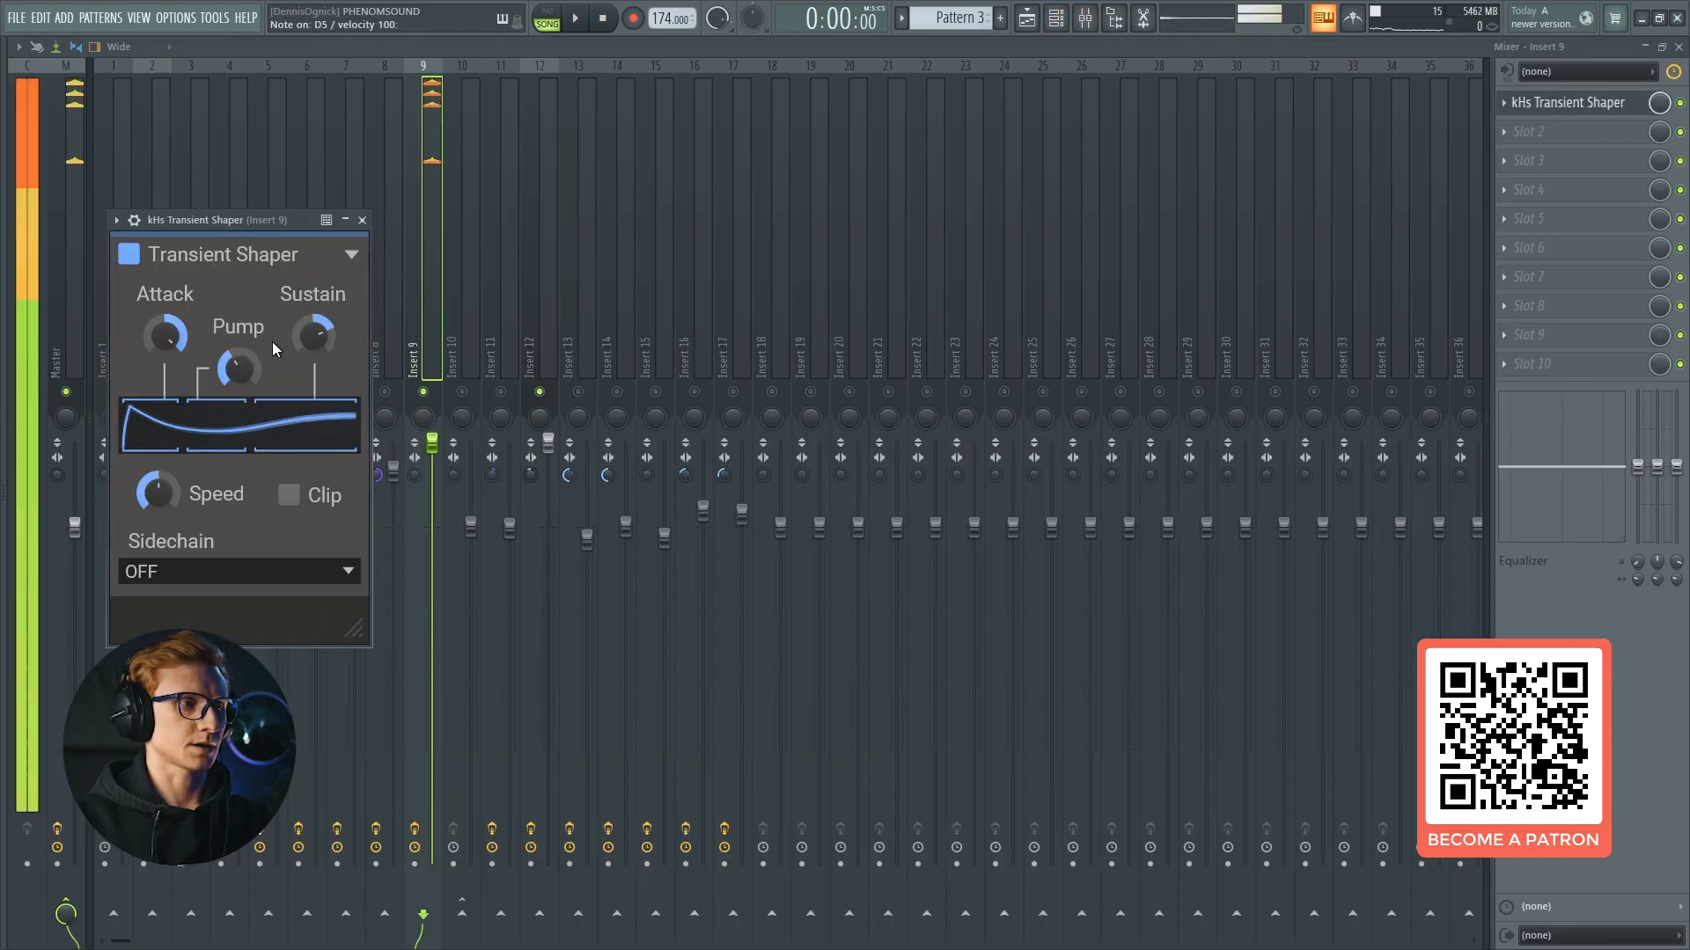
pyautogui.moveTo(170, 336); pyautogui.dragTo(171, 260)
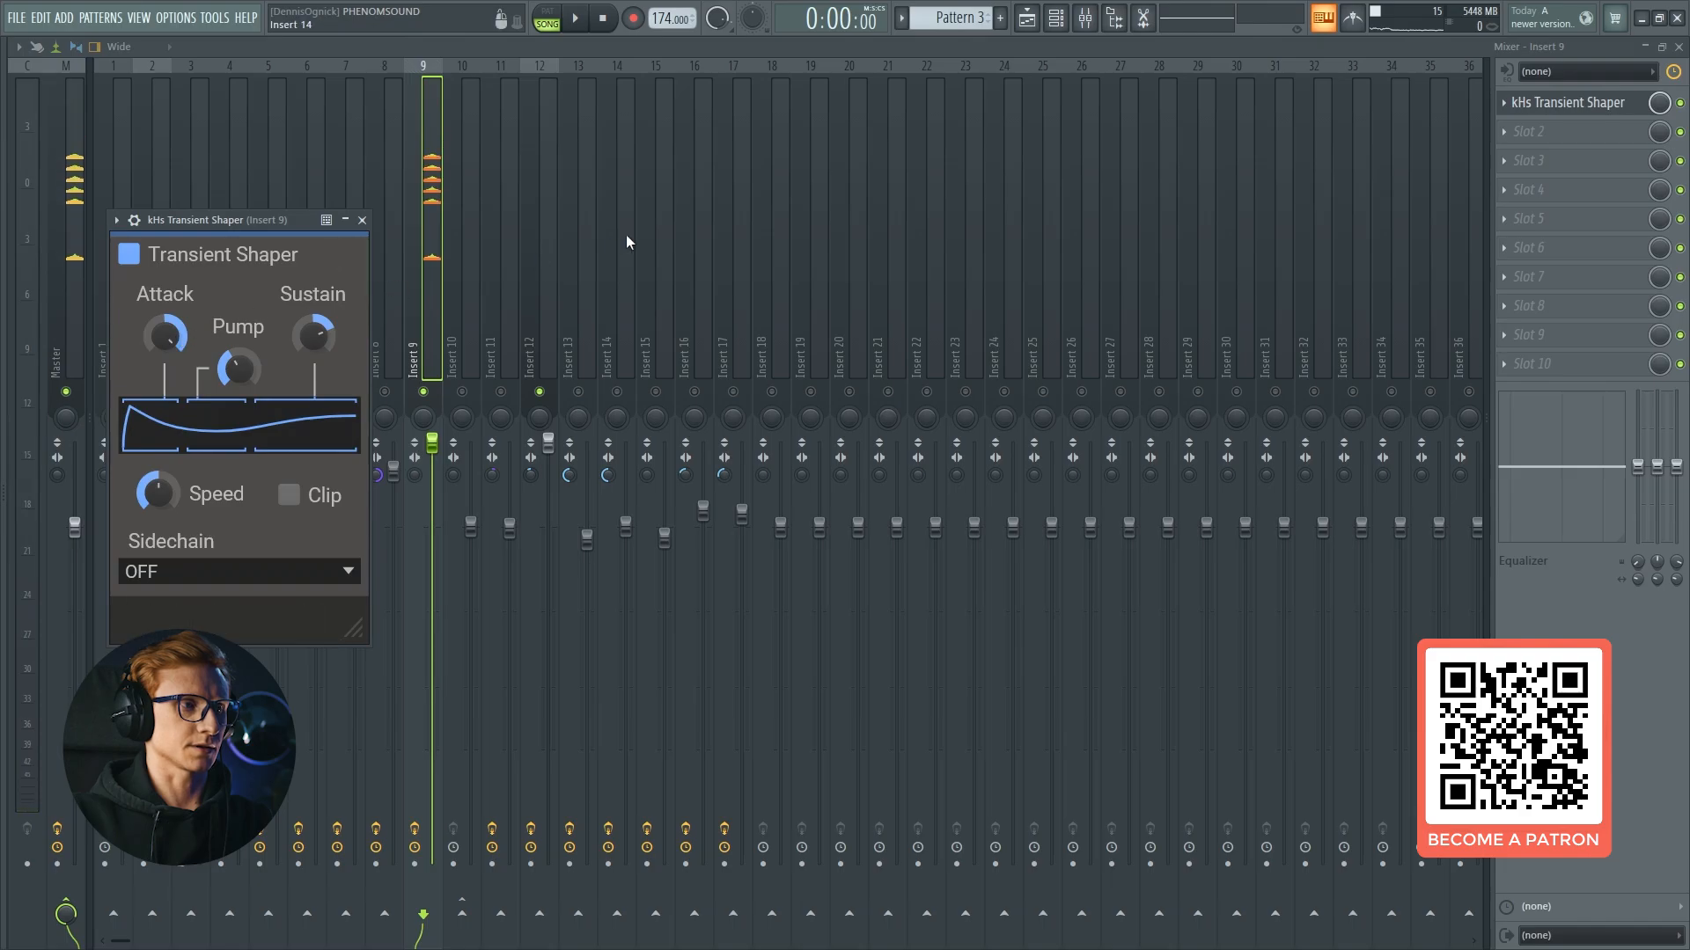
# Close the Transient Shaper and play the song to audition the Insert 9 snare while comparing the effect's bypass.
pyautogui.press('Escape')
pyautogui.click(1679, 103)
pyautogui.press('space')
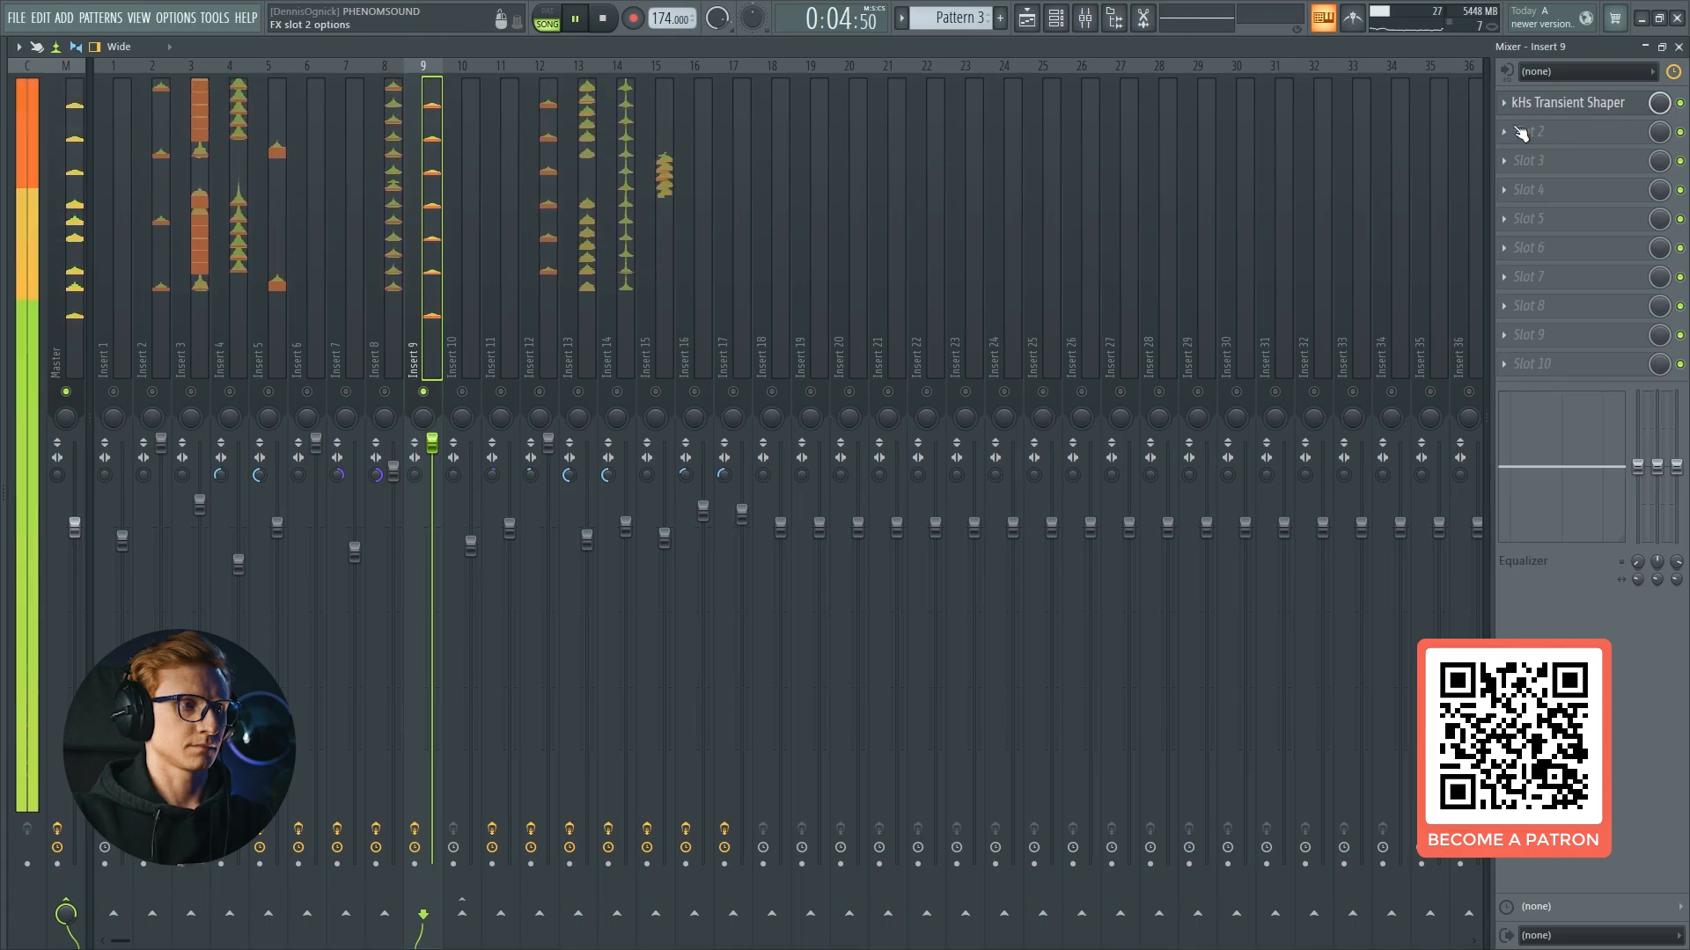
pyautogui.press('space')
pyautogui.click(462, 289)
pyautogui.click(435, 287)
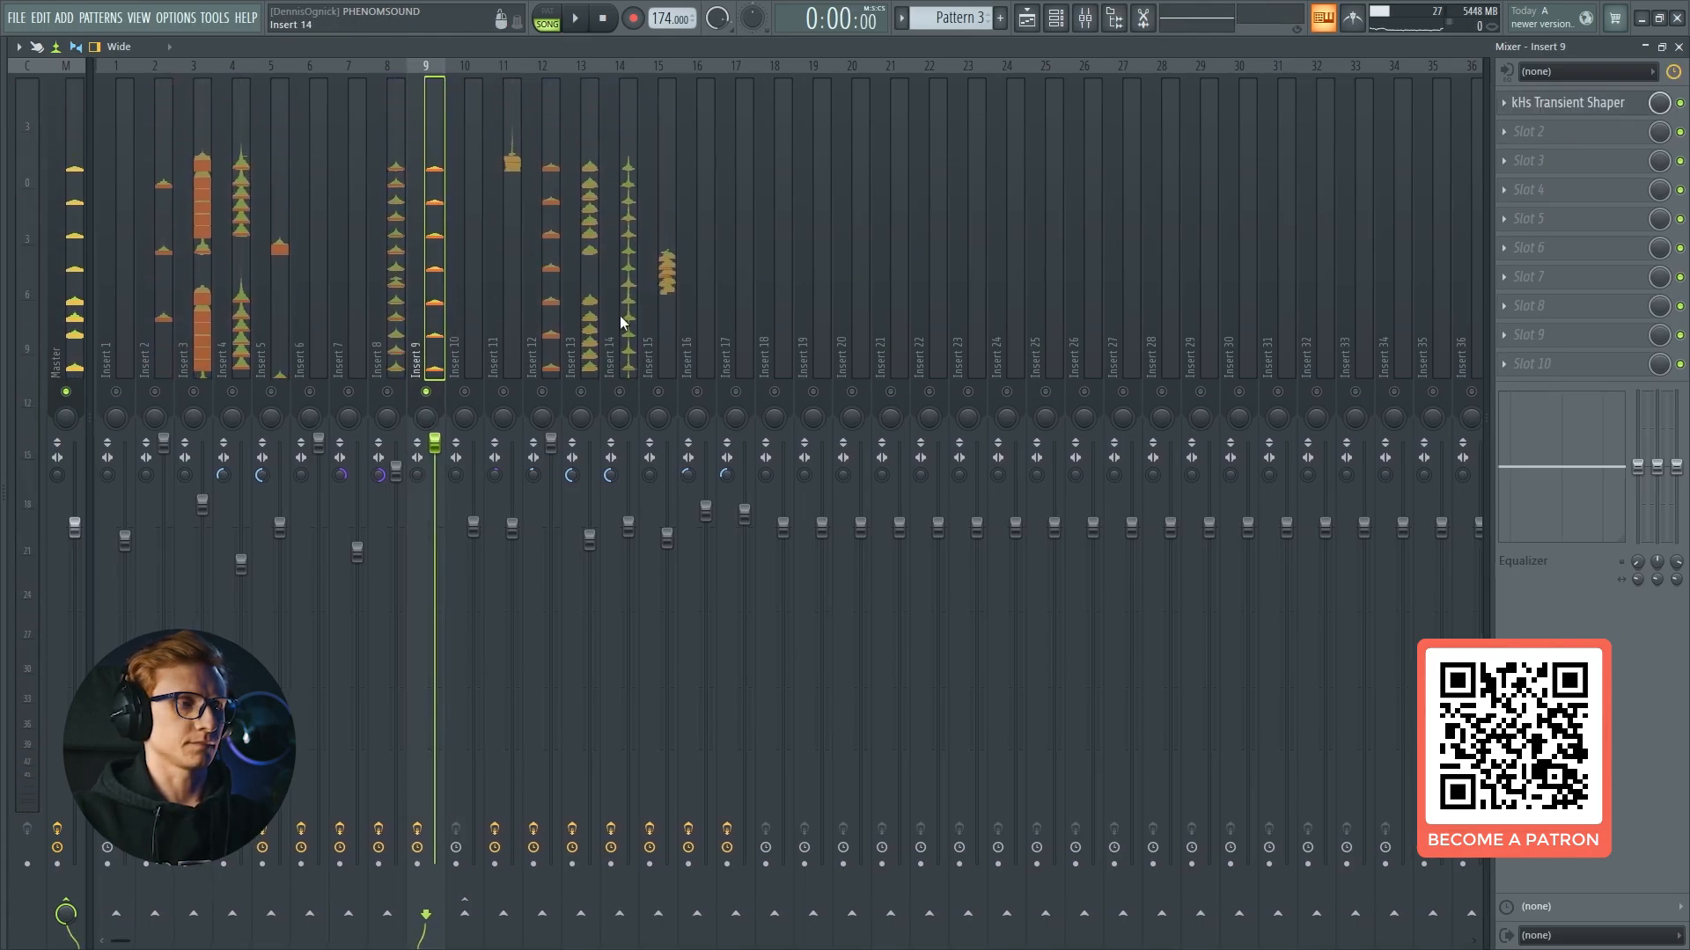
# Audition mixer Insert 12 in playback and open its Serum #22 synth with the DR_SNARE2 preset from the channel rack.
pyautogui.click(546, 374)
pyautogui.press('space')
pyautogui.press('F6')
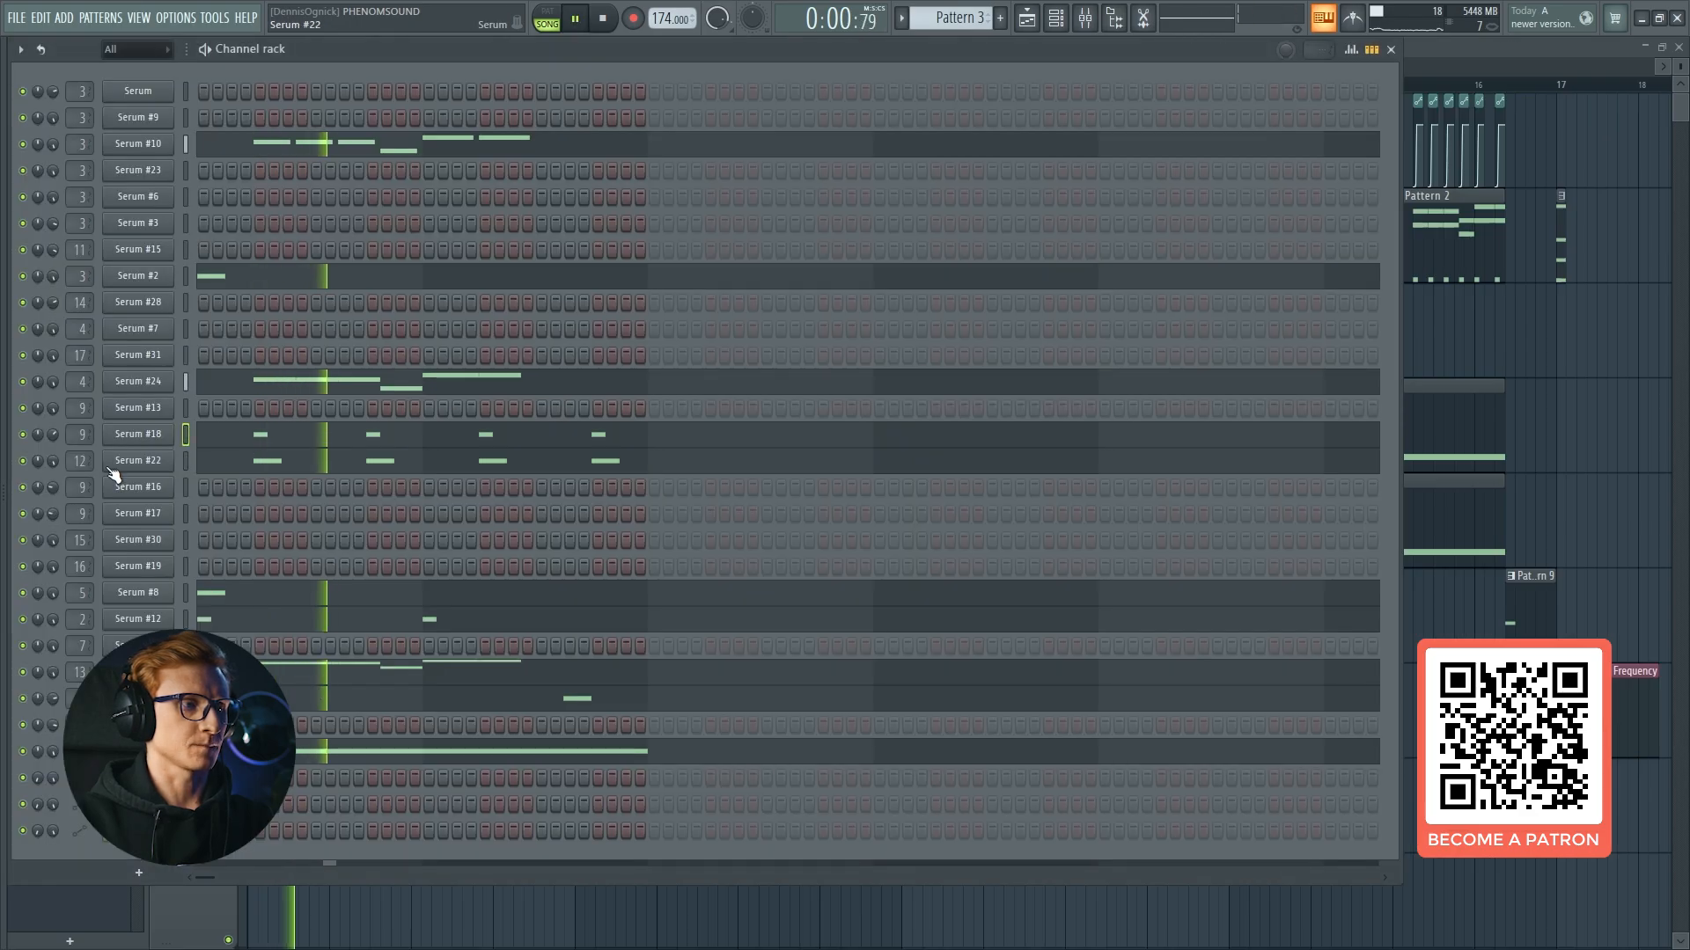
pyautogui.click(162, 464)
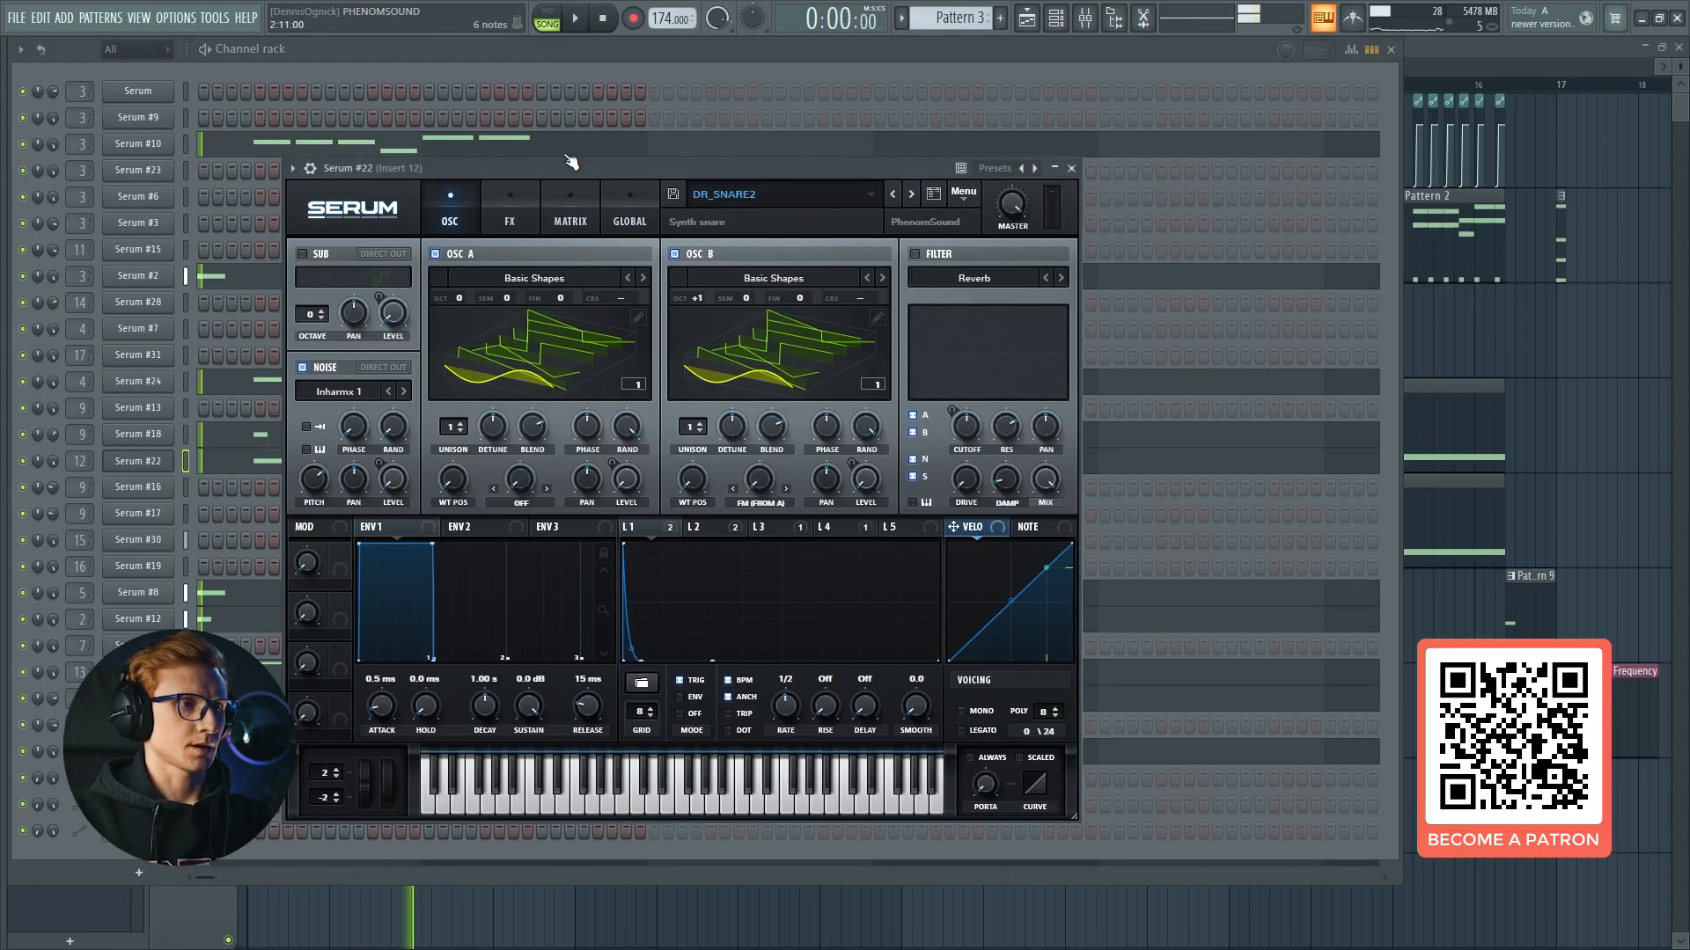
pyautogui.moveTo(572, 143); pyautogui.dragTo(609, 156)
pyautogui.press('space')
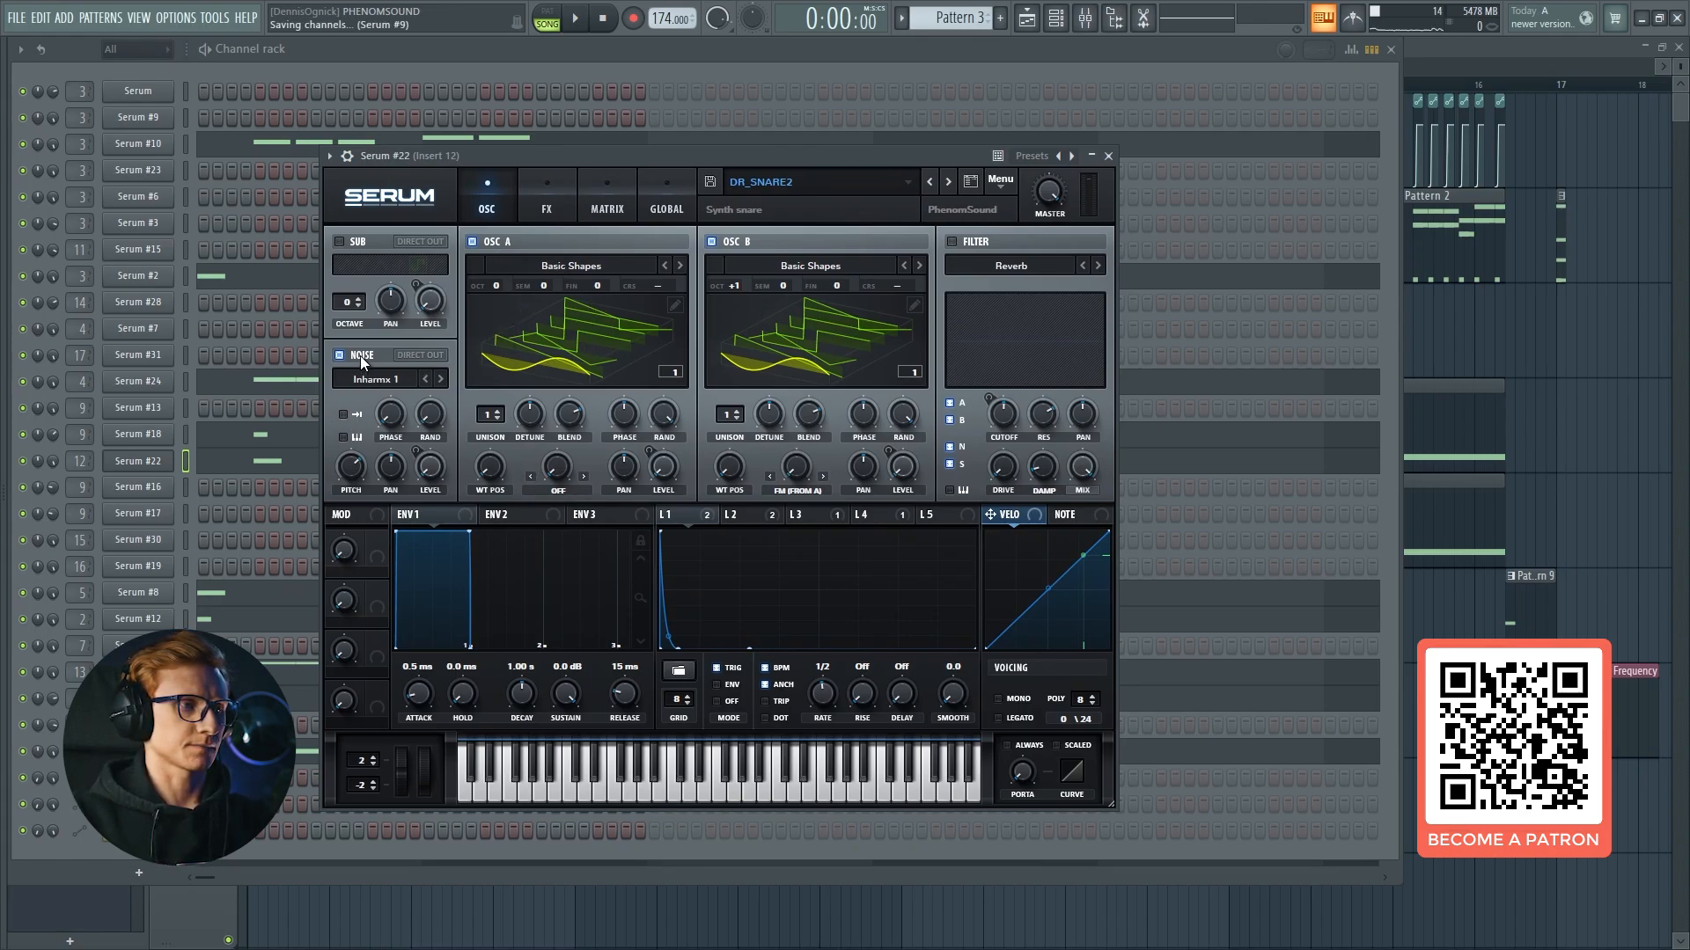
# Play the song with oscillators A and B off to audition the snare's noise layer, and switch both oscillators back on.
pyautogui.press('space')
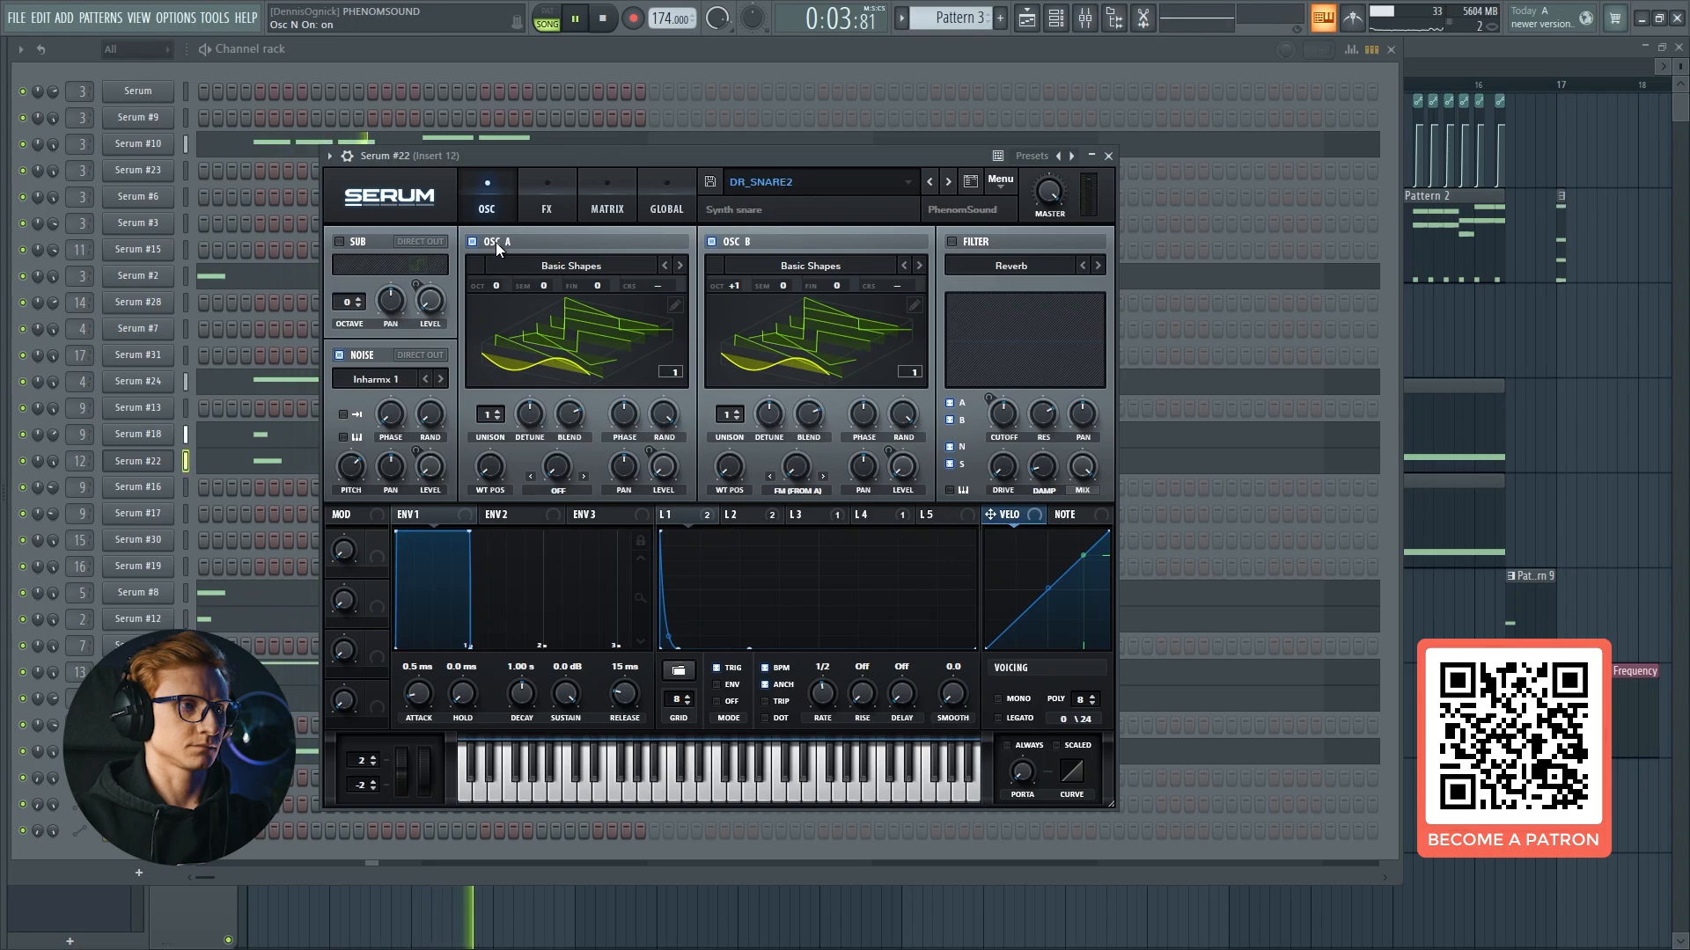
pyautogui.click(494, 241)
pyautogui.click(748, 242)
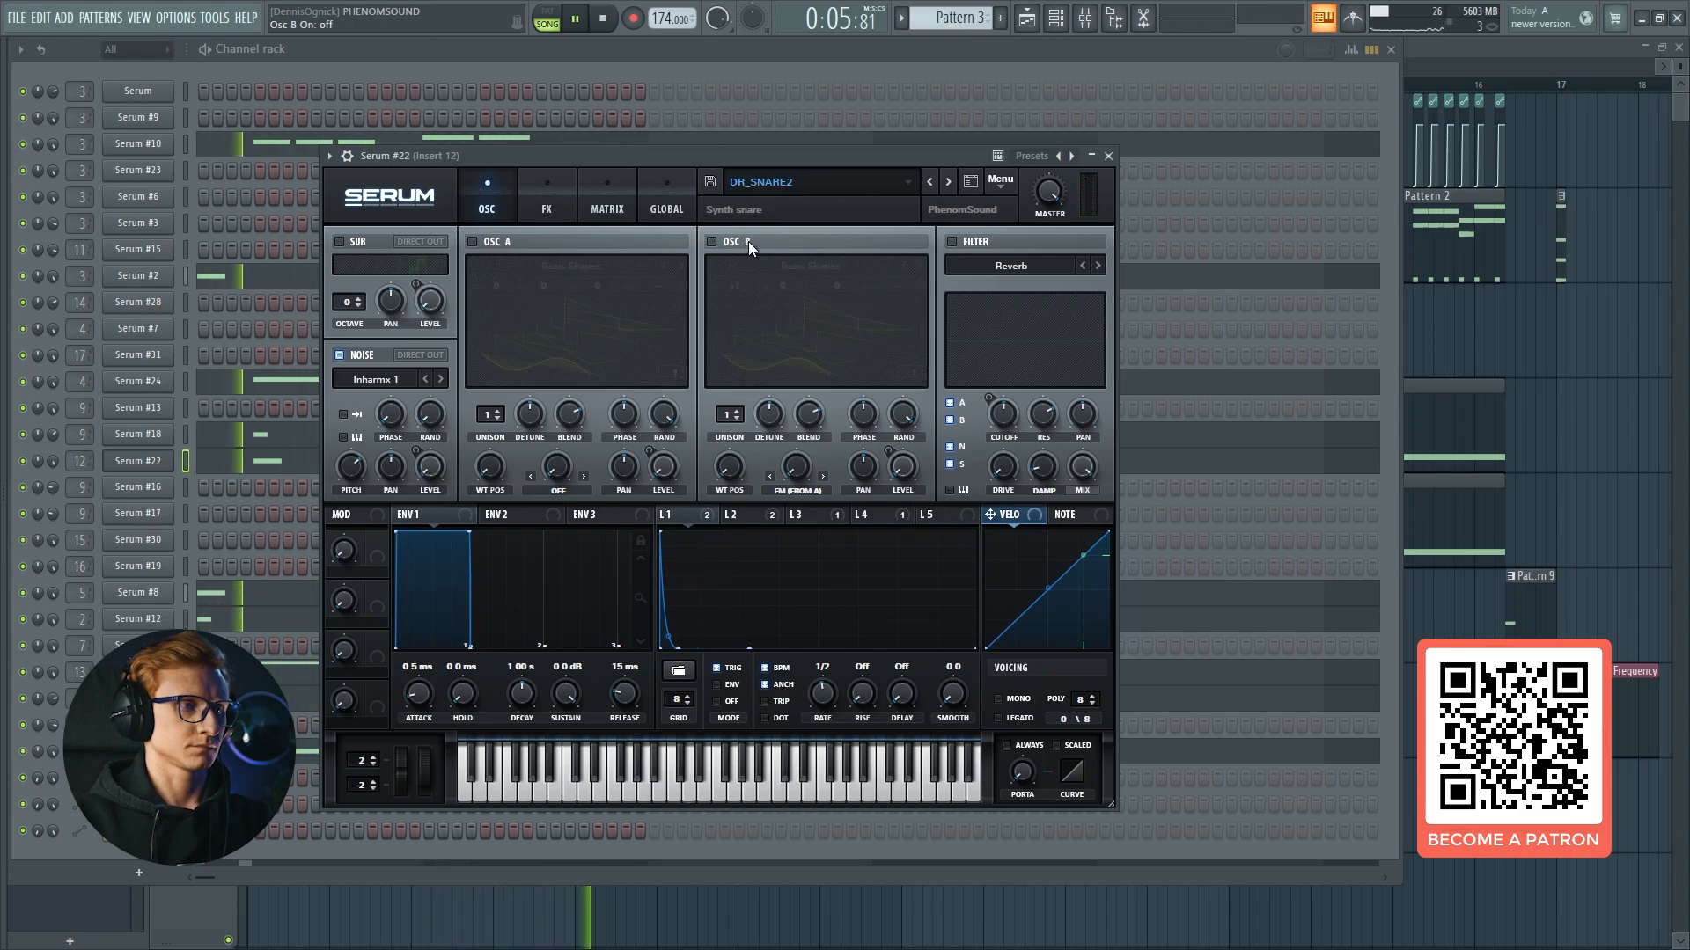
pyautogui.click(748, 241)
pyautogui.click(508, 238)
pyautogui.press('space')
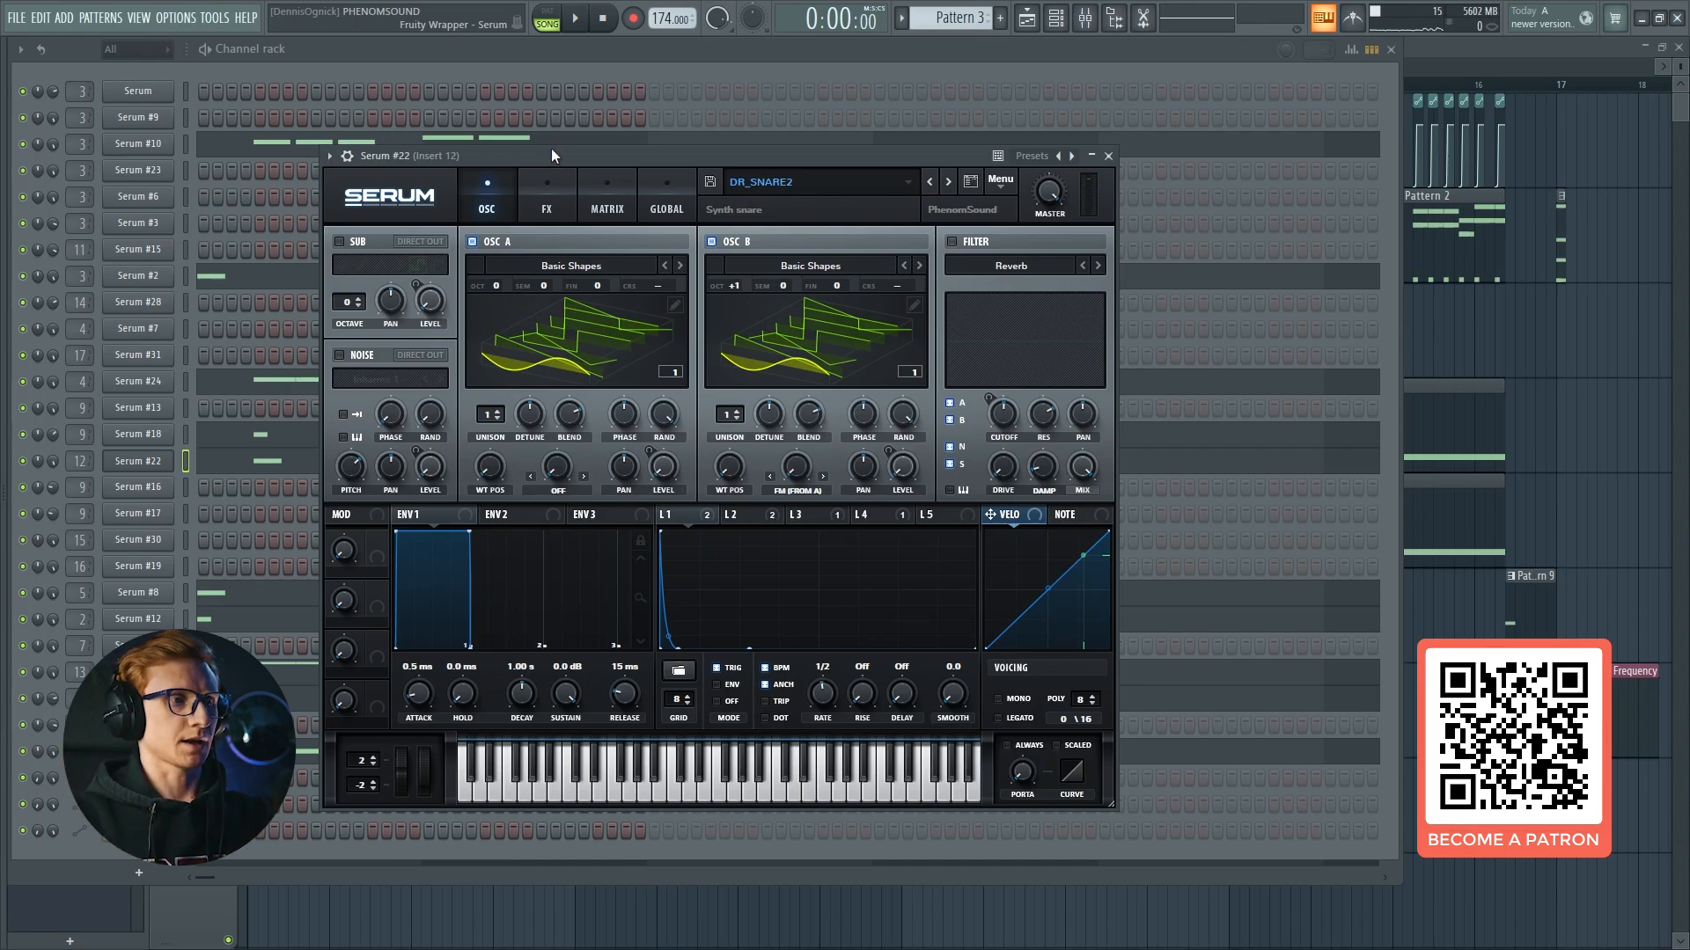
# Re-enable the noise oscillator during playback and compare the snare with oscillators A and B toggled off and on.
pyautogui.press('space')
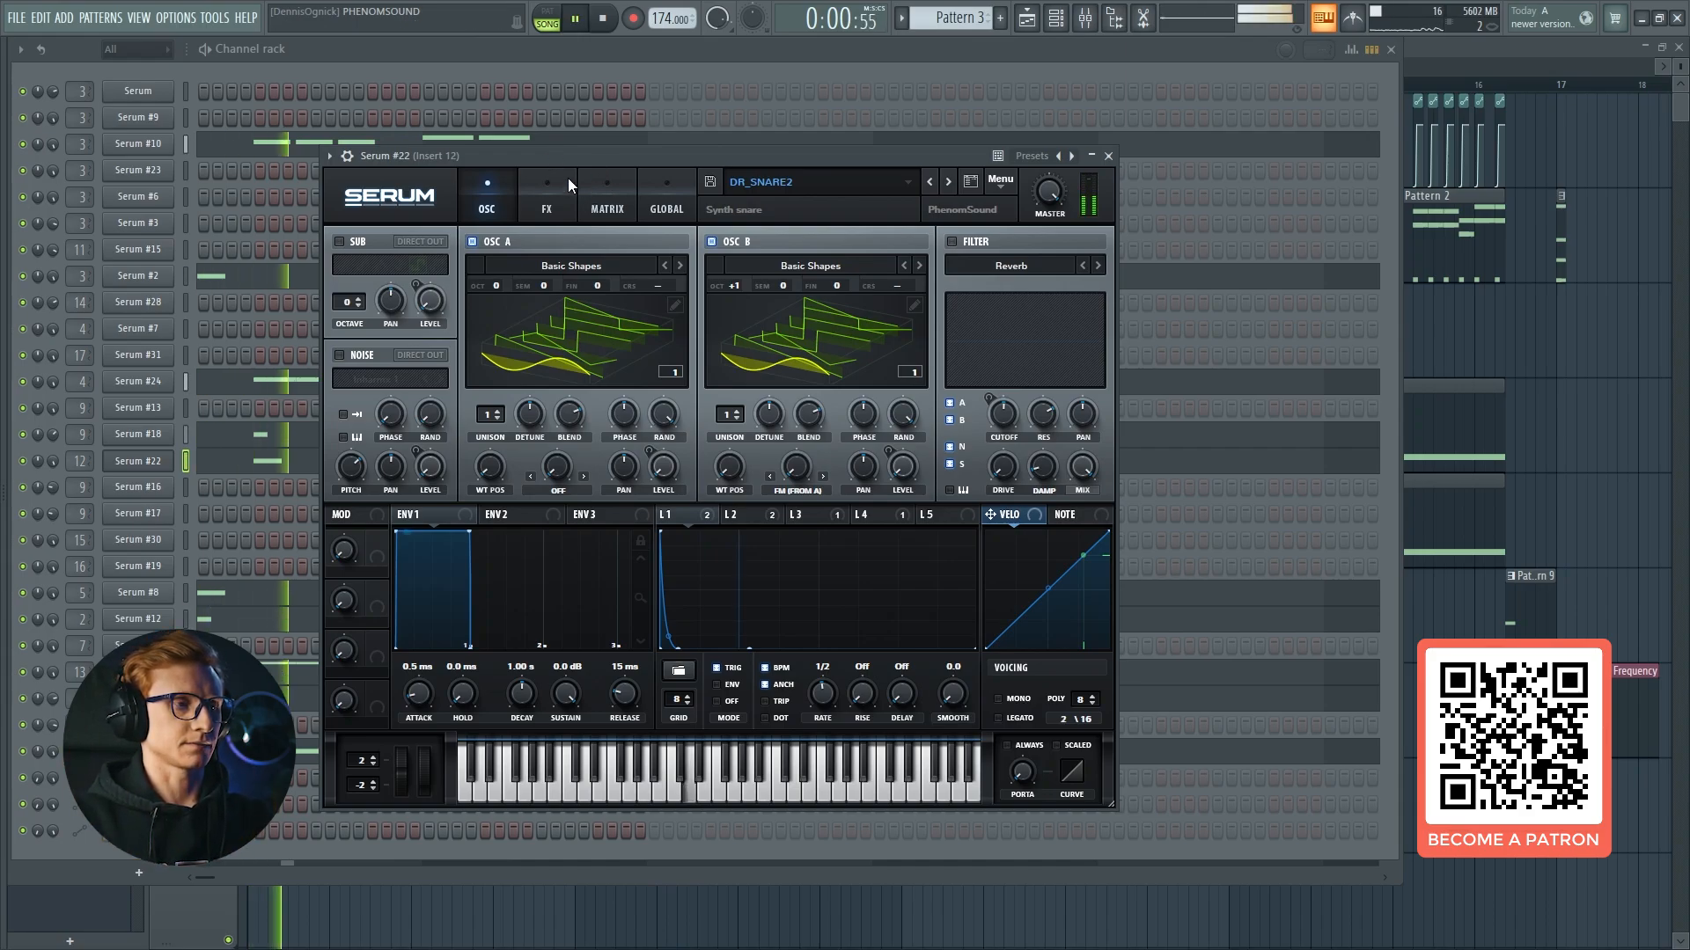
pyautogui.click(364, 359)
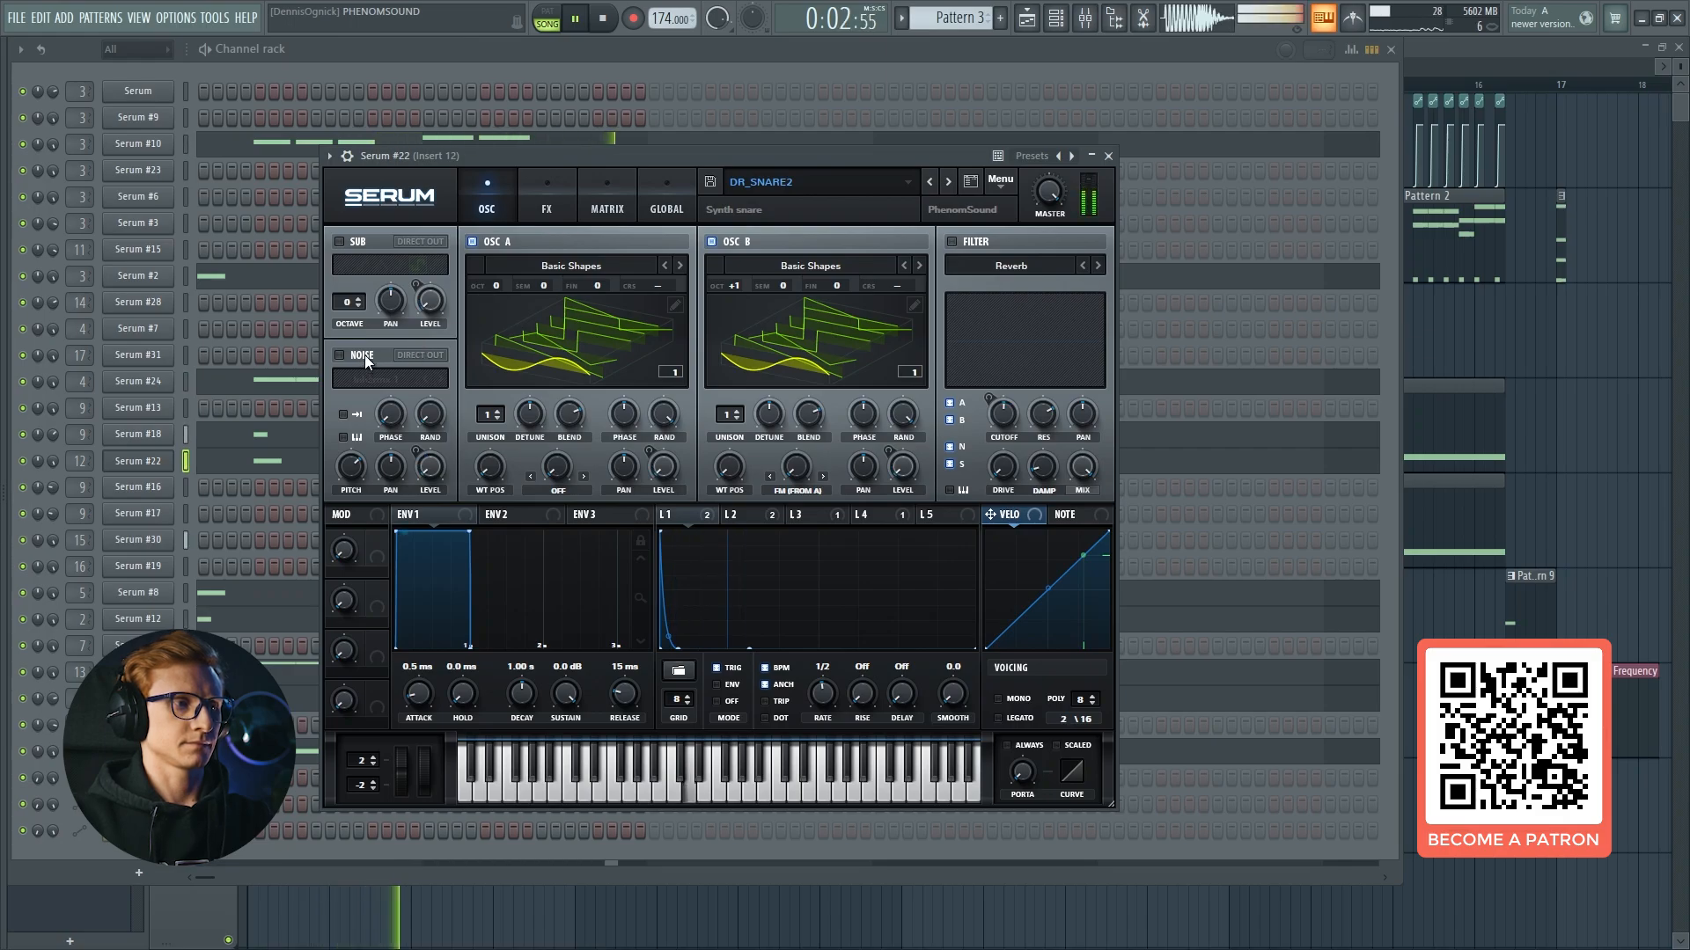
pyautogui.click(476, 241)
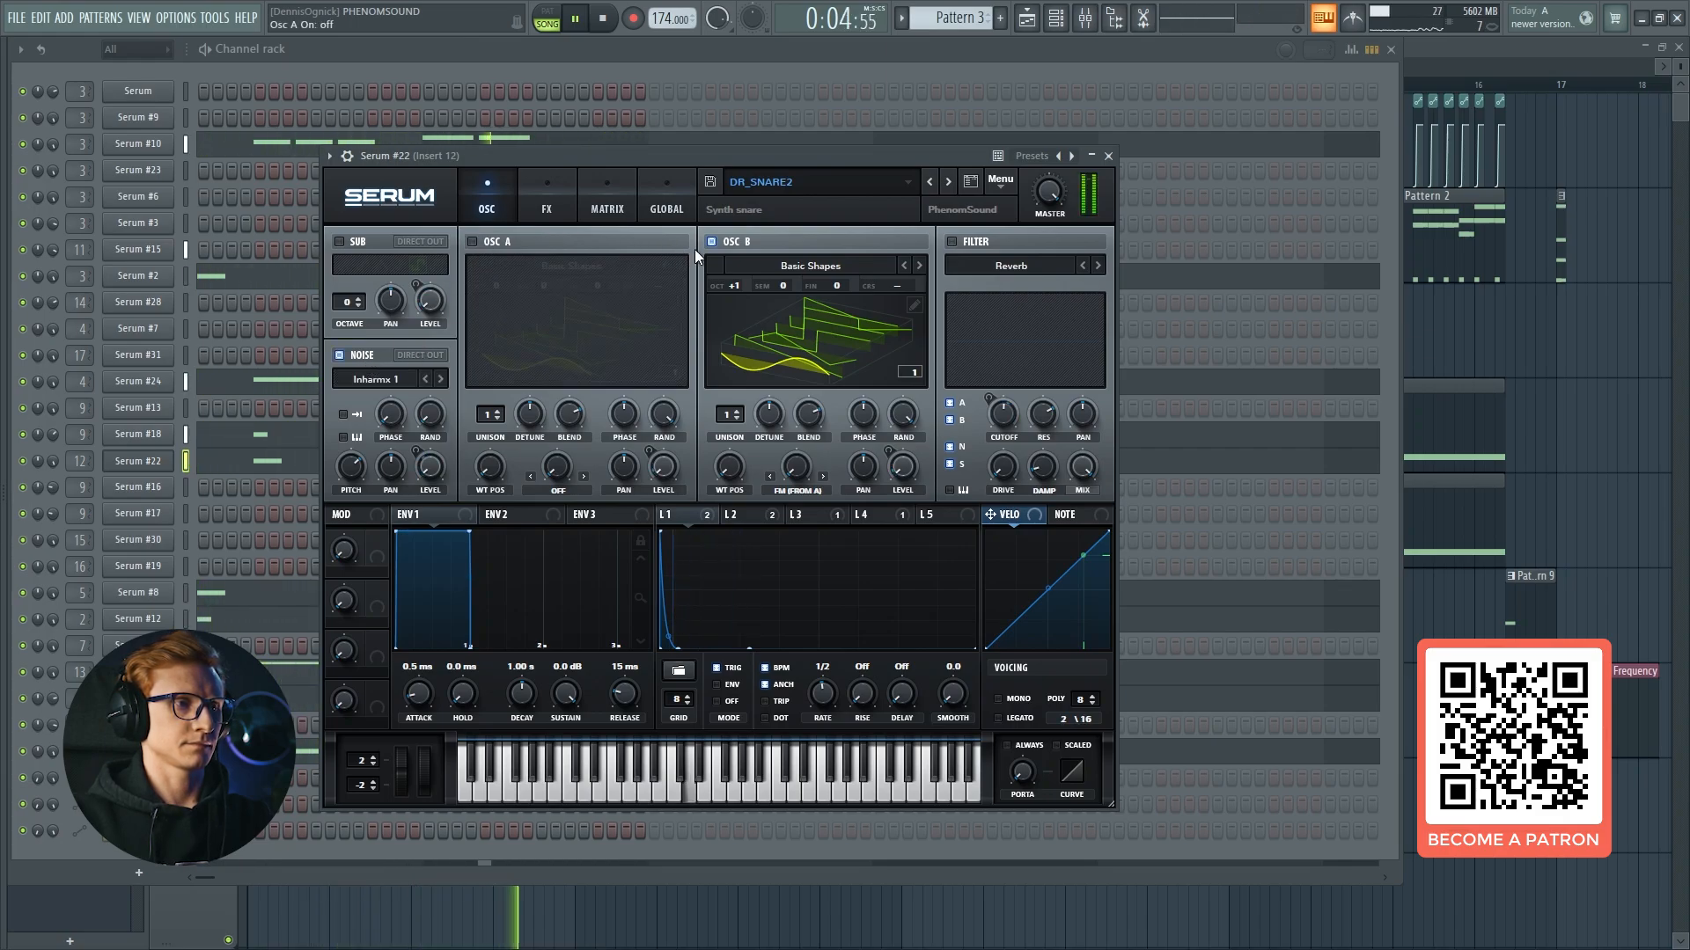
pyautogui.click(714, 244)
pyautogui.click(717, 245)
pyautogui.click(476, 241)
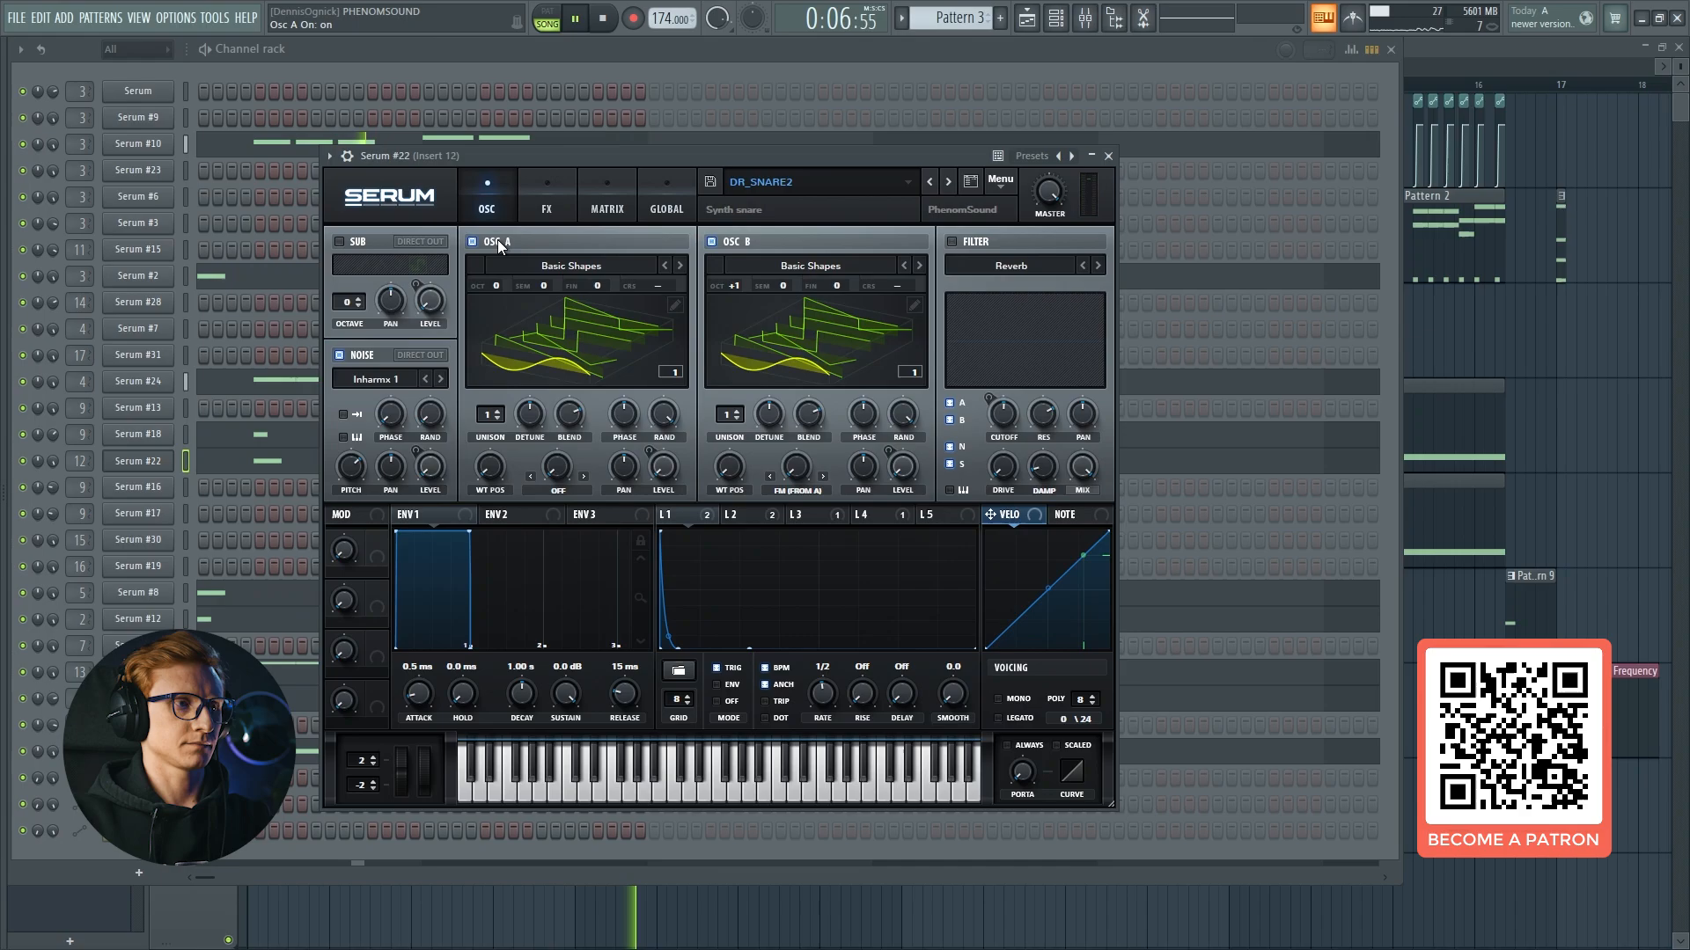
# Show the DR_SNARE2 effects and compare the snare in playback with Distortion off and on.
pyautogui.click(553, 209)
pyautogui.press('space')
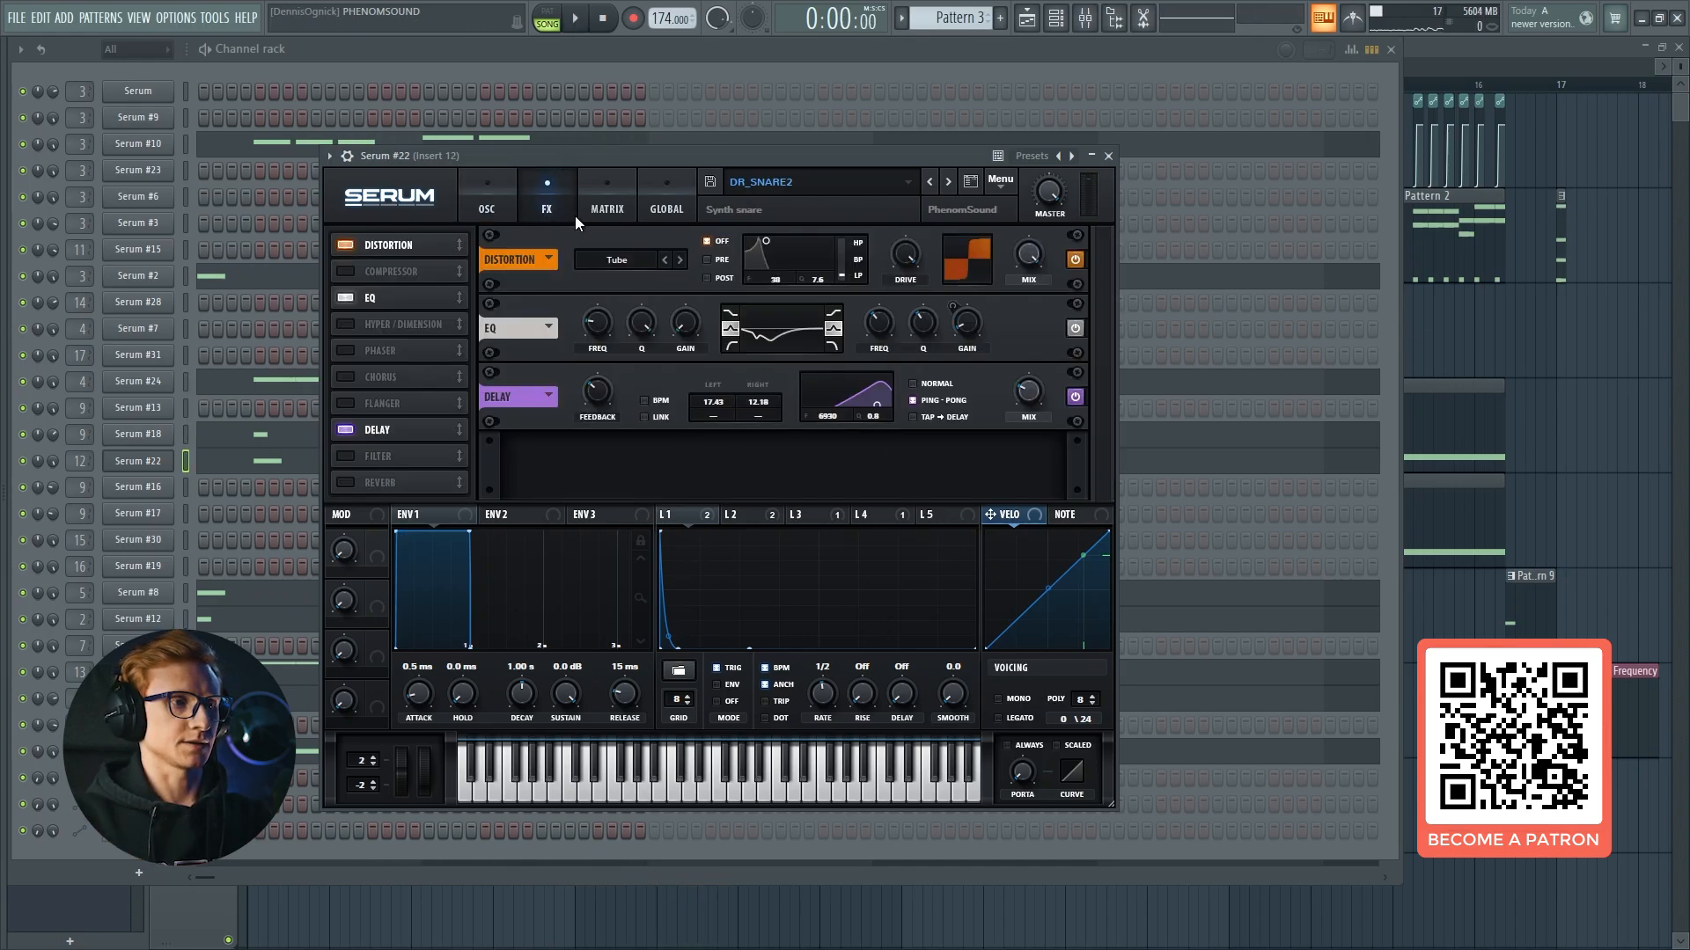
pyautogui.press('space')
pyautogui.click(348, 241)
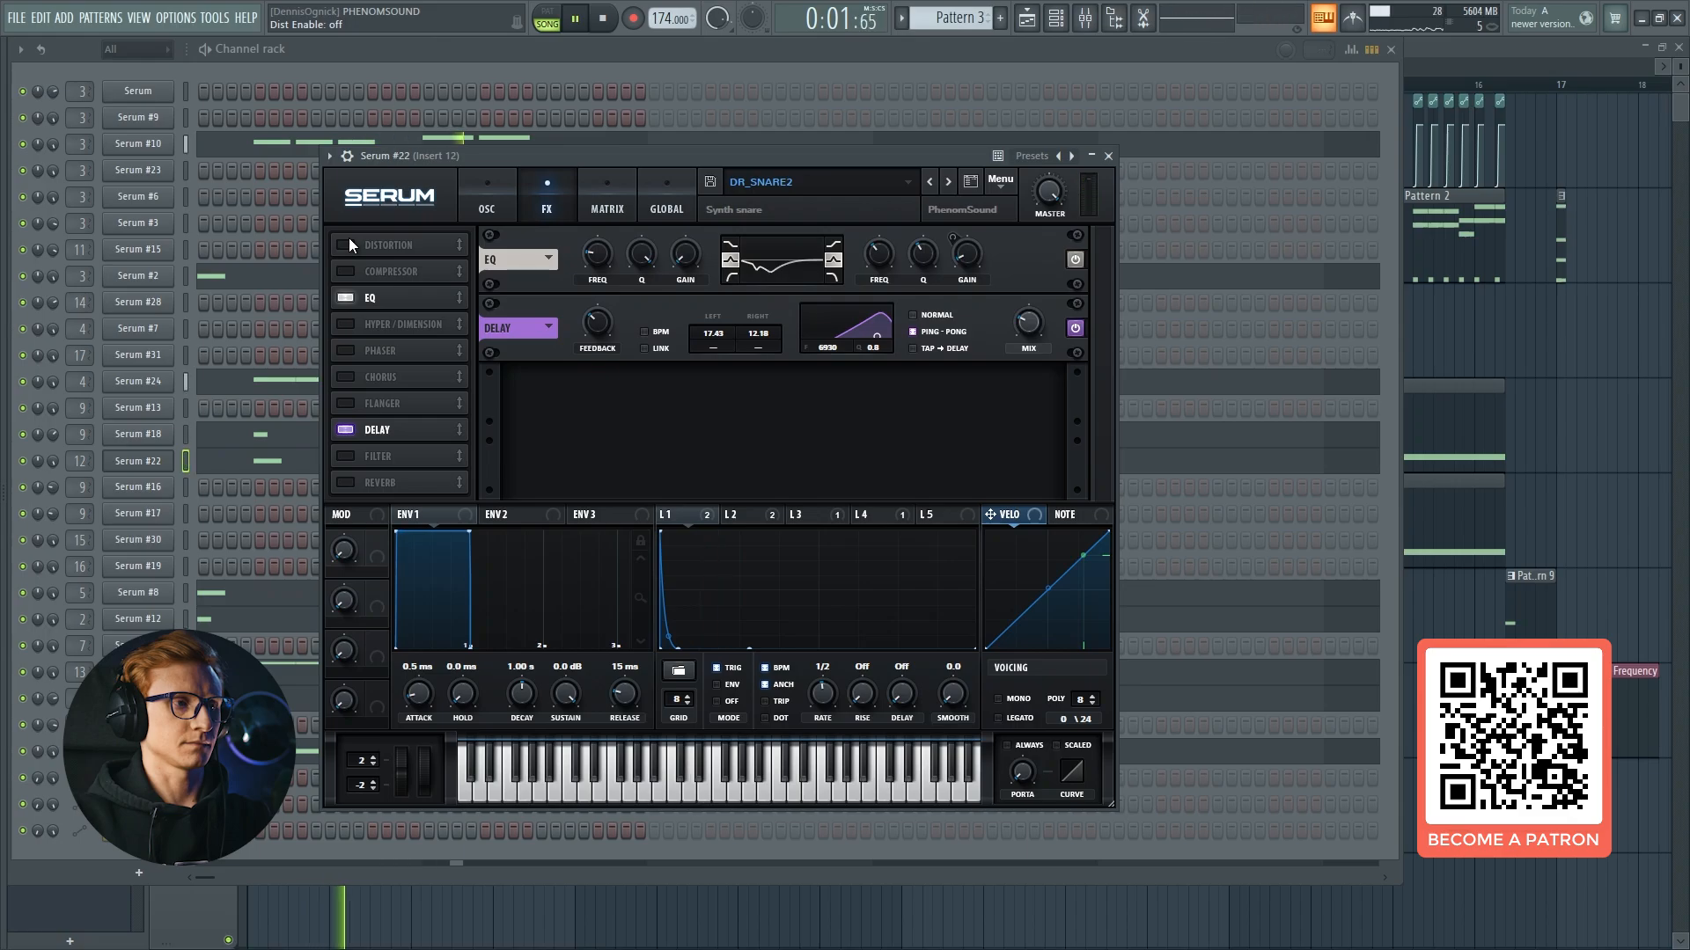
pyautogui.click(345, 246)
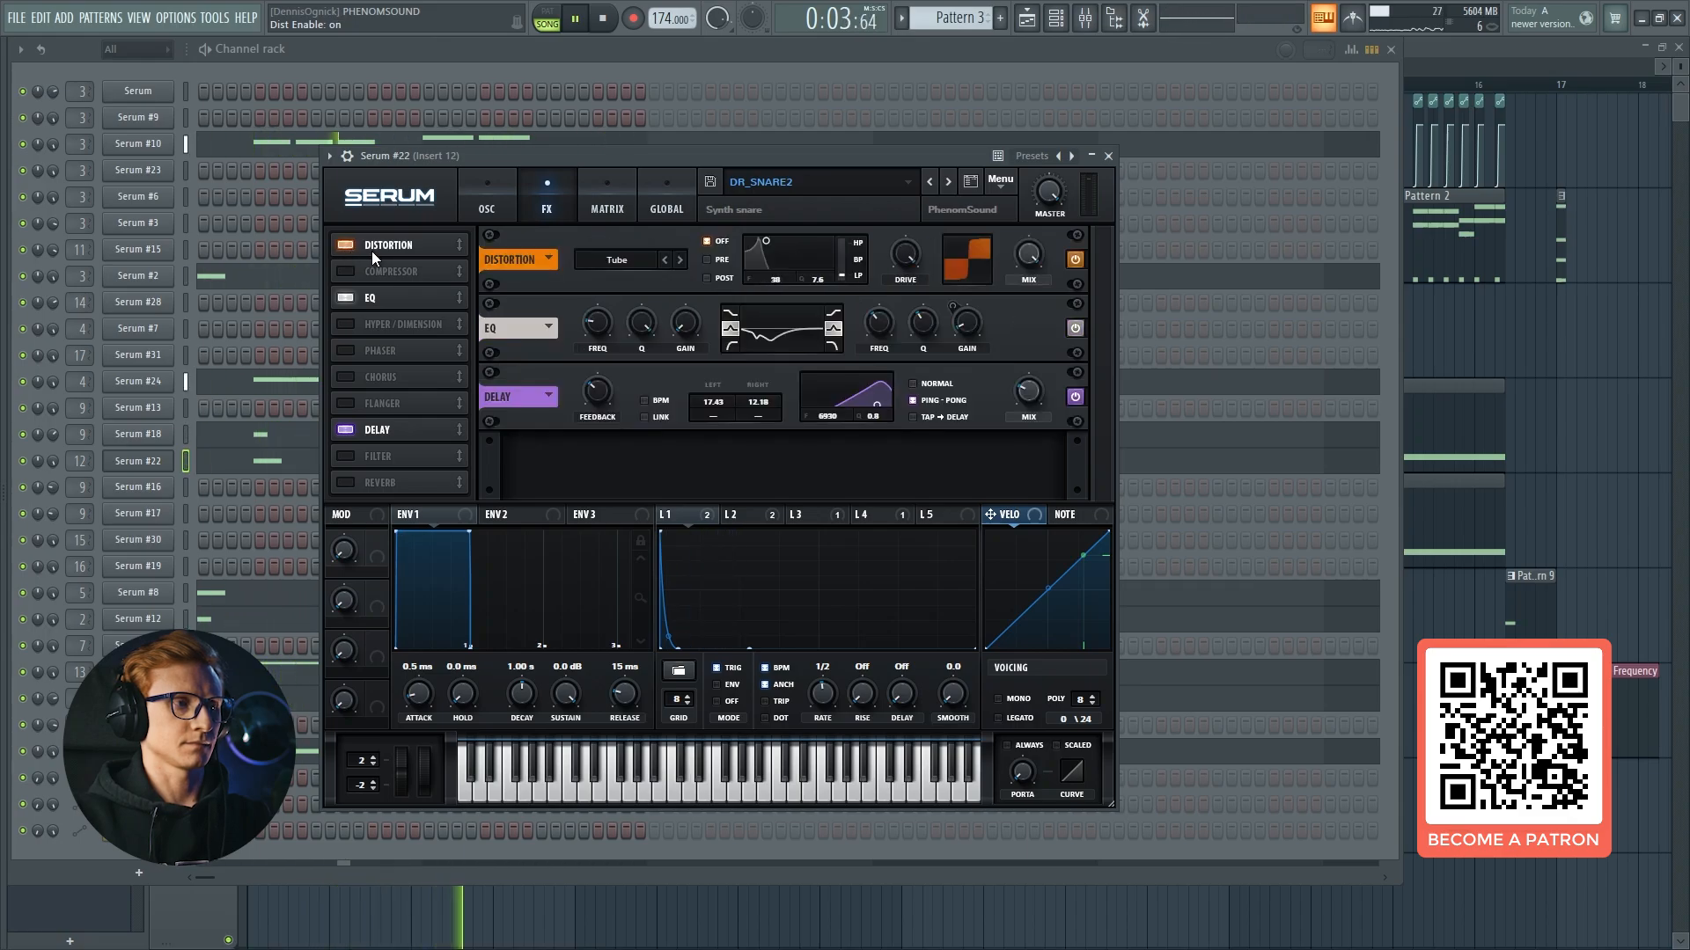
pyautogui.press('space')
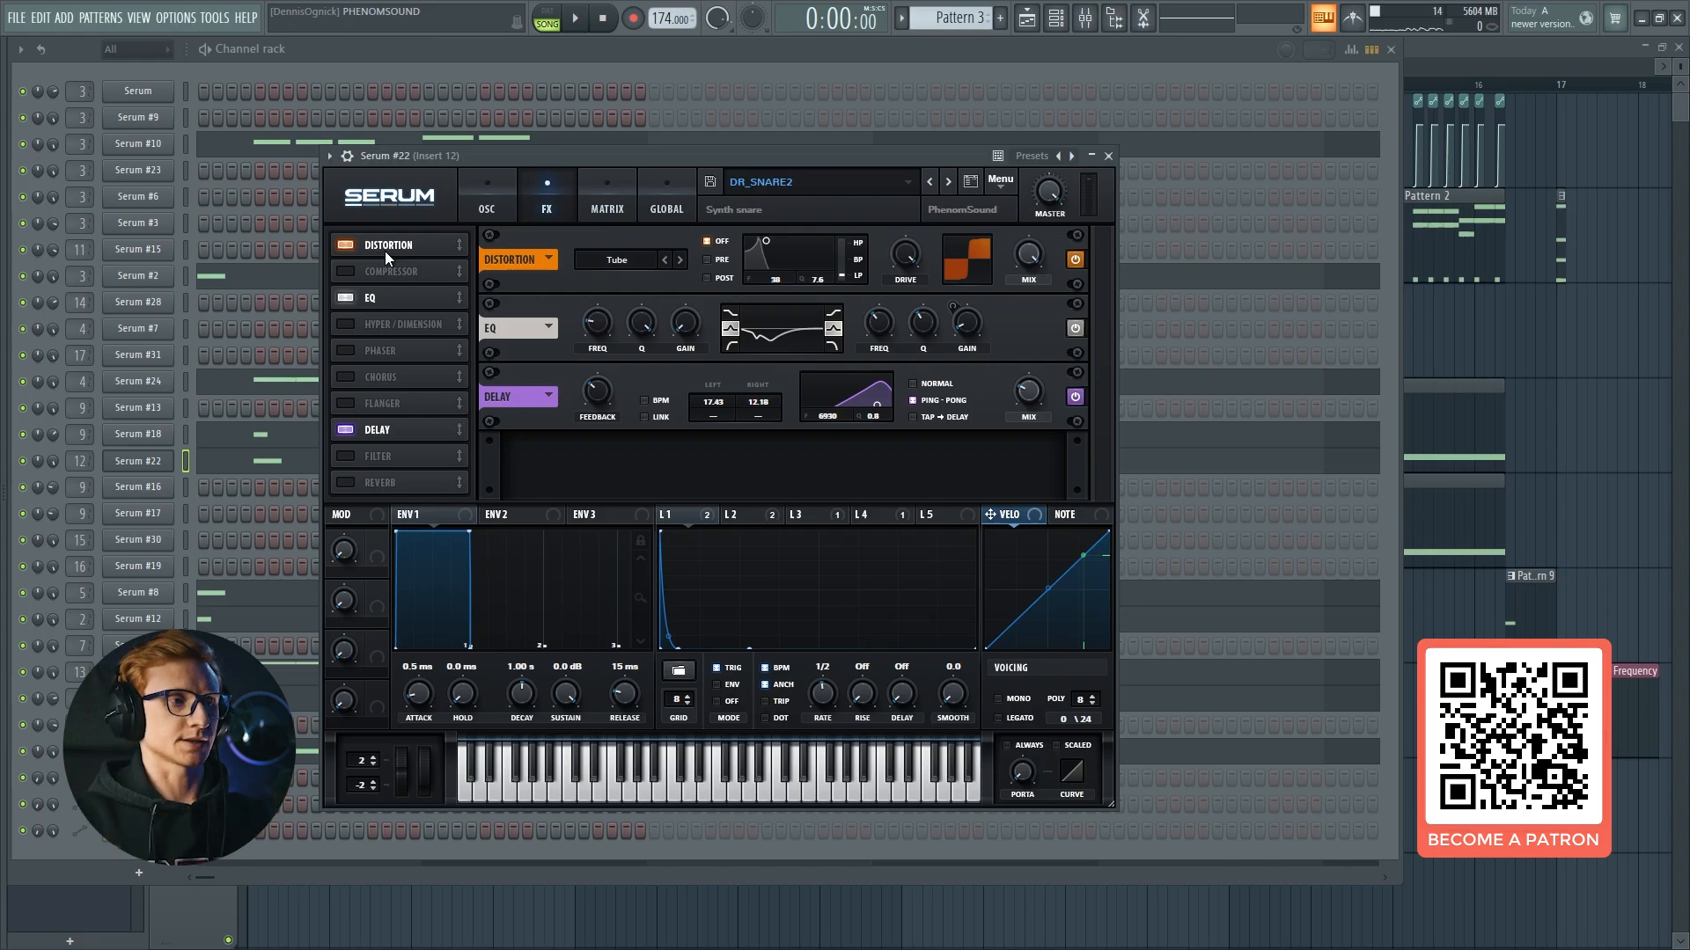
# Play the song and compare the DR_SNARE2 sound with the EQ bypassed and re-enabled.
pyautogui.press('space')
pyautogui.click(342, 295)
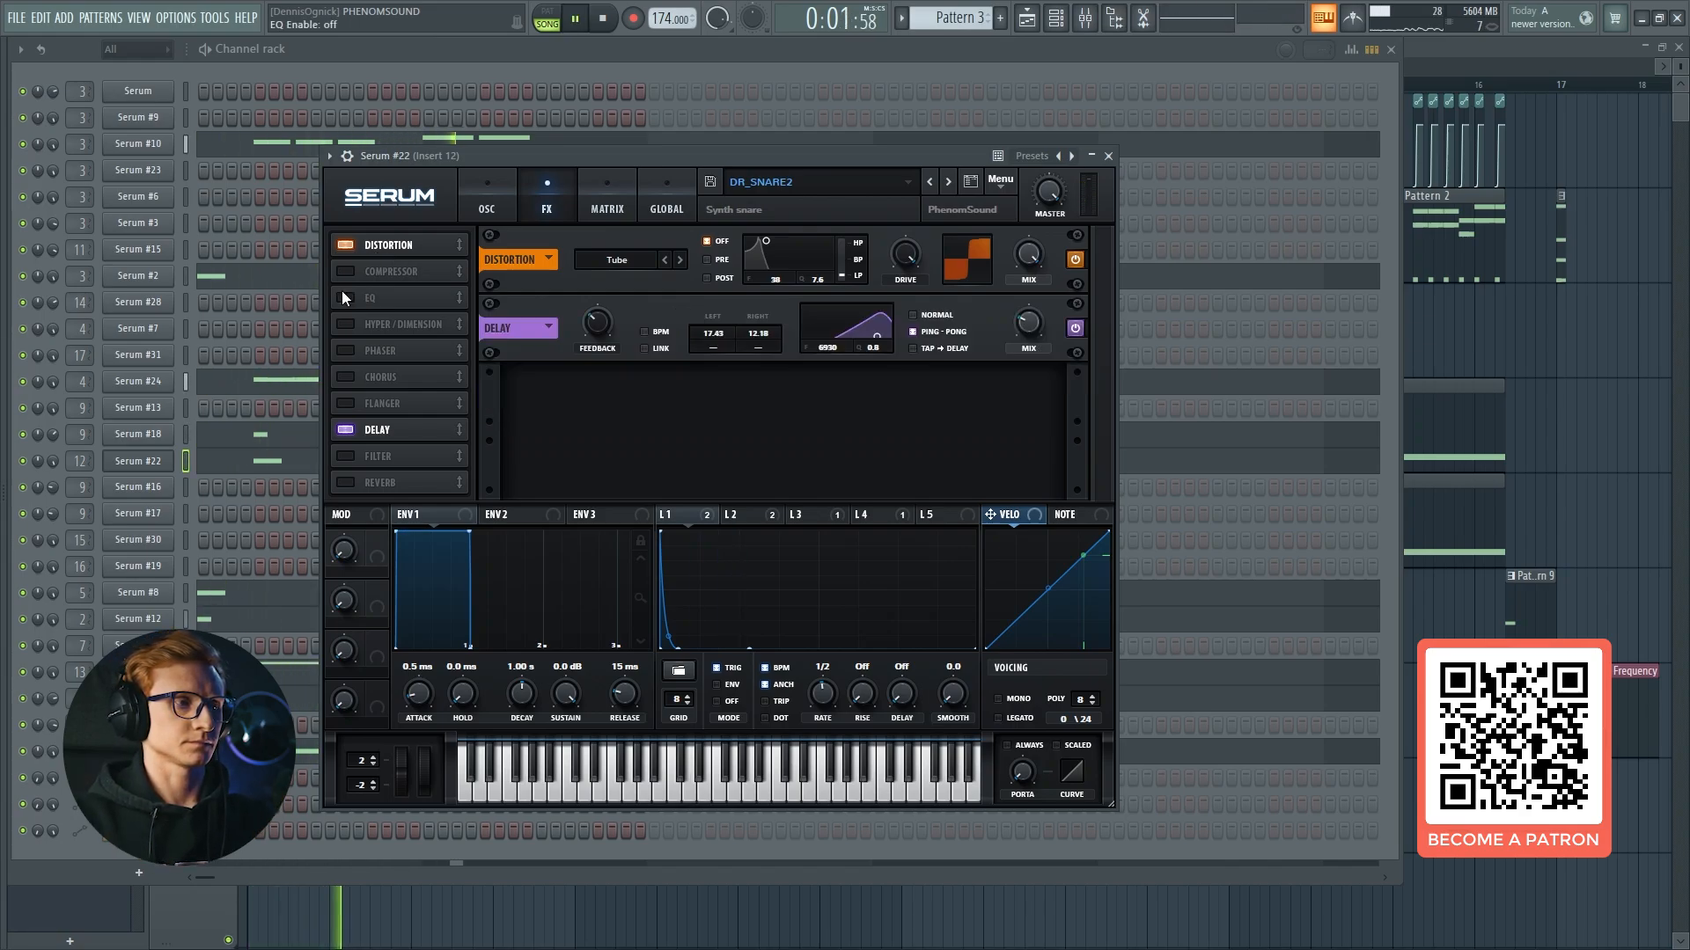
pyautogui.click(341, 295)
pyautogui.press('space')
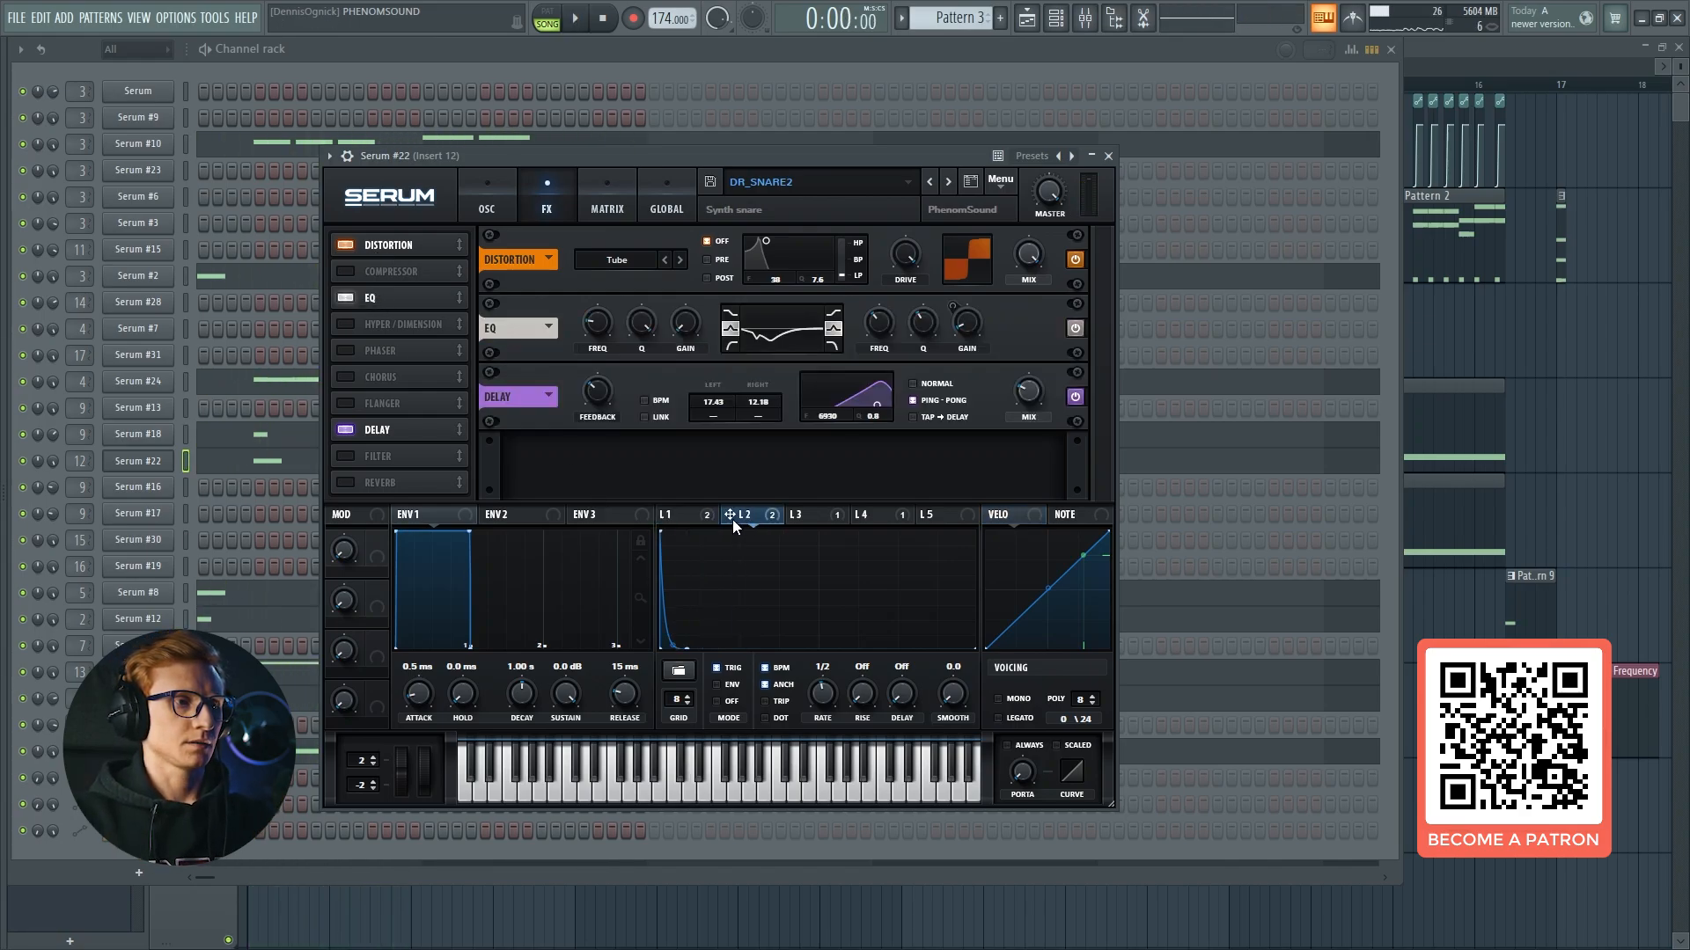
# Examine the modulation curves of LFO 3, LFO 4 and LFO 1 in the DR_SNARE2 preset.
pyautogui.click(817, 512)
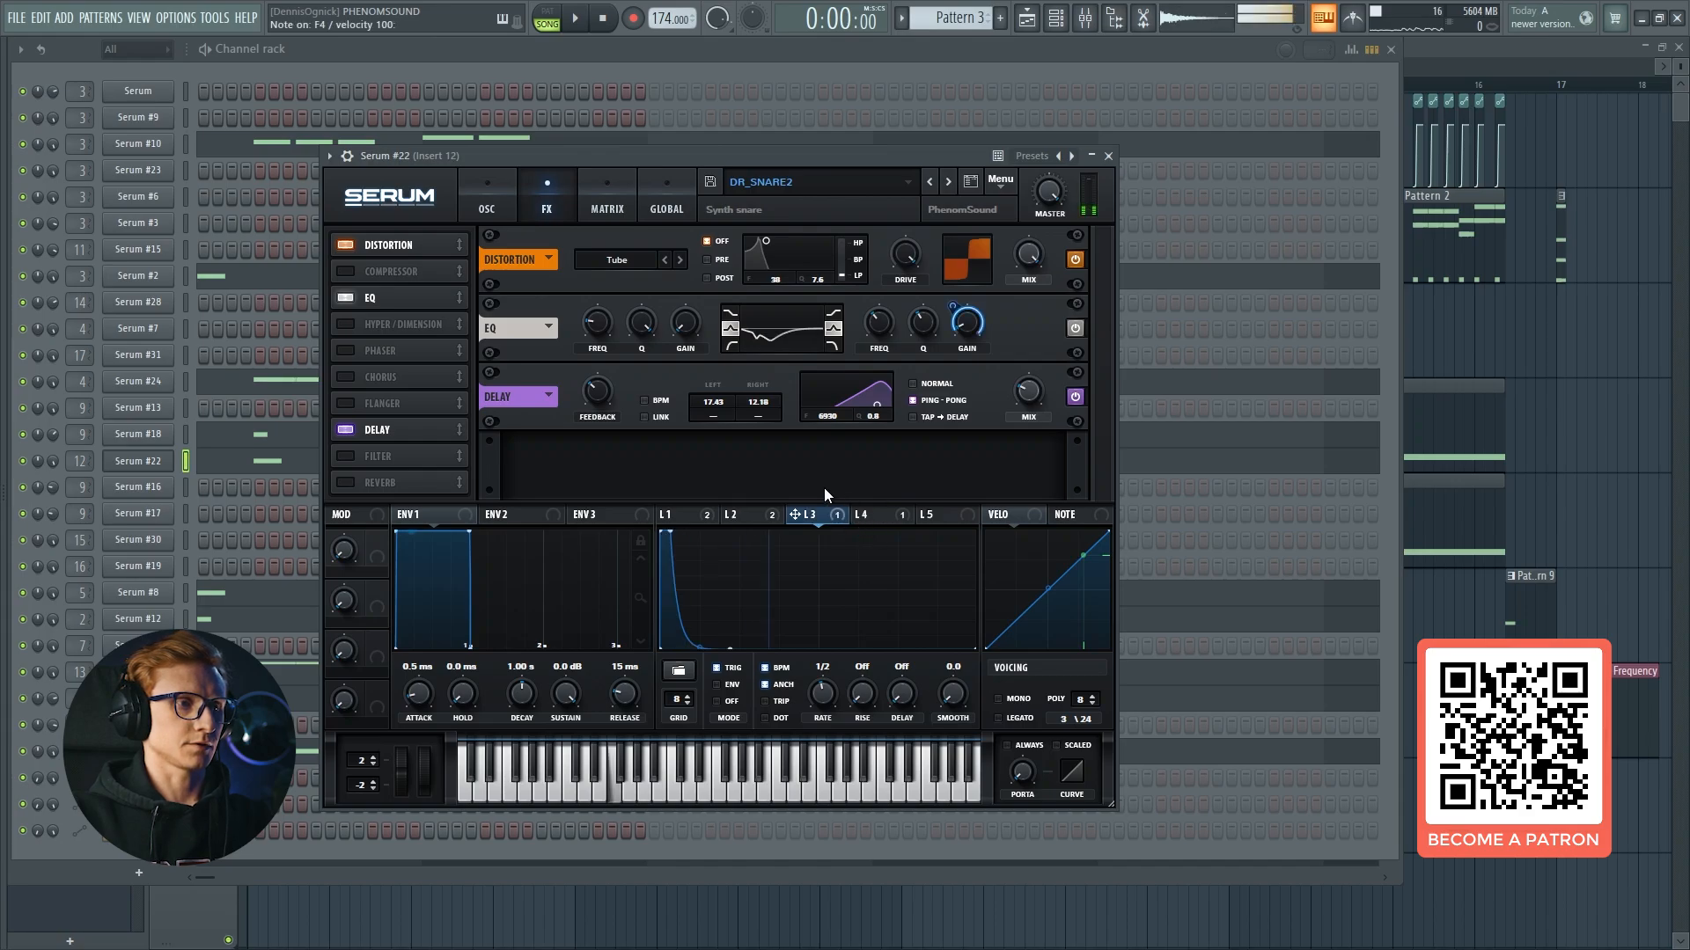
pyautogui.click(856, 514)
pyautogui.click(704, 517)
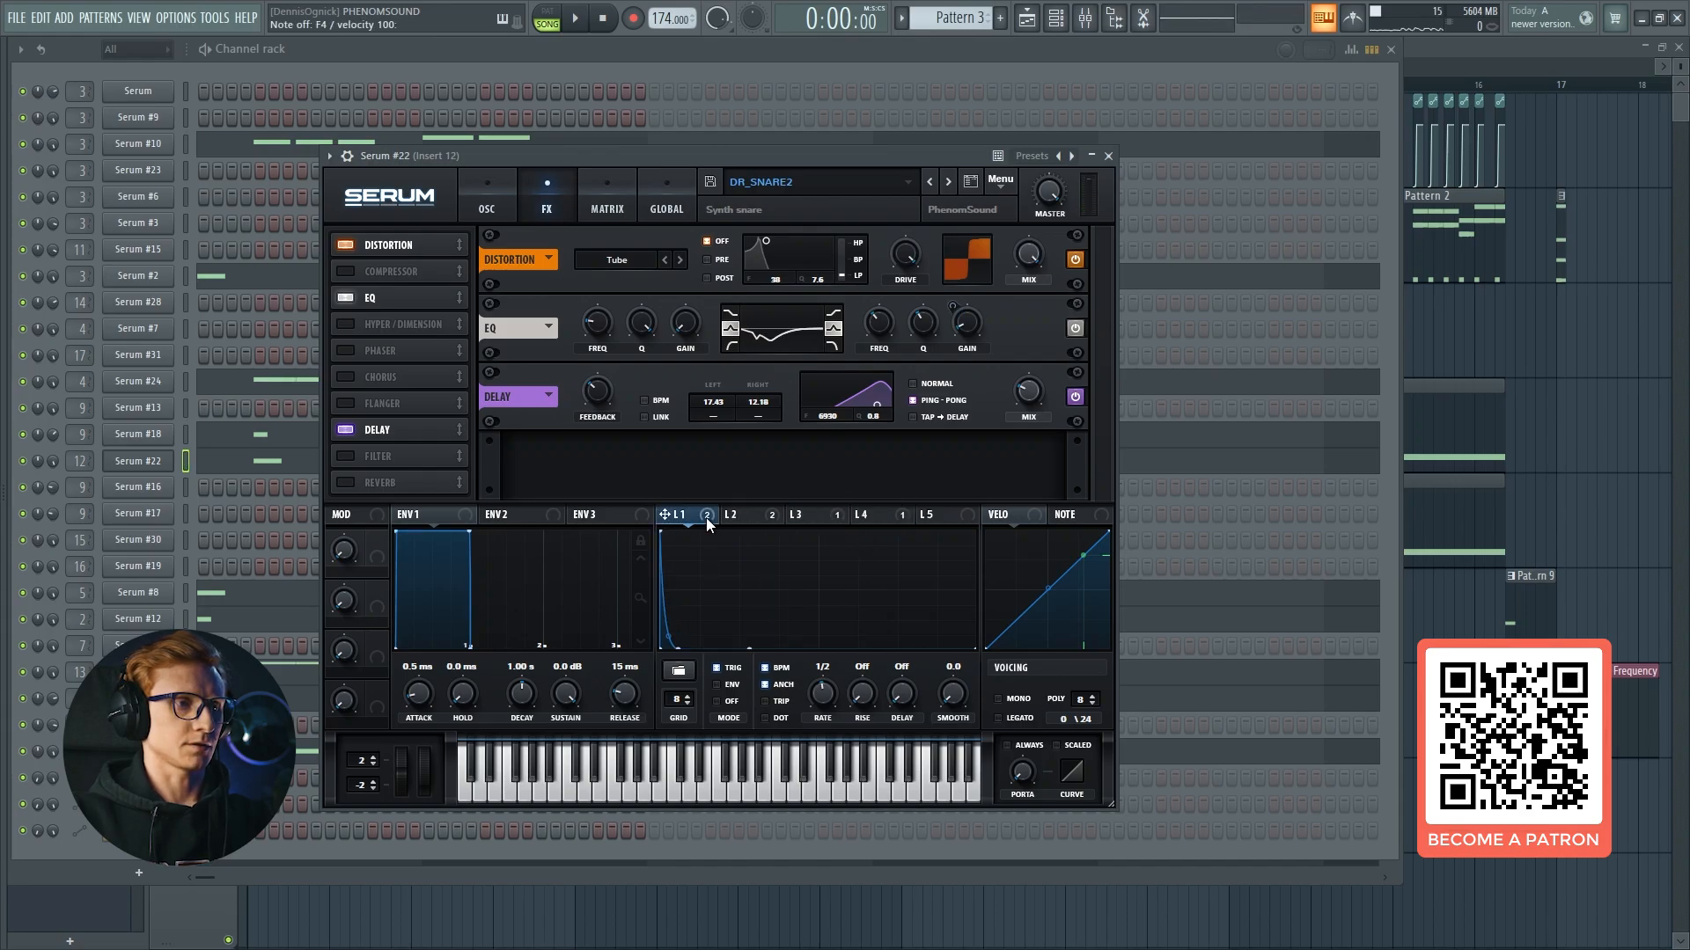
# Examine the LFO 3 curve and its EQ gain modulation, and compare the snare in playback with the EQ bypassed and re-enabled.
pyautogui.click(751, 511)
pyautogui.click(805, 514)
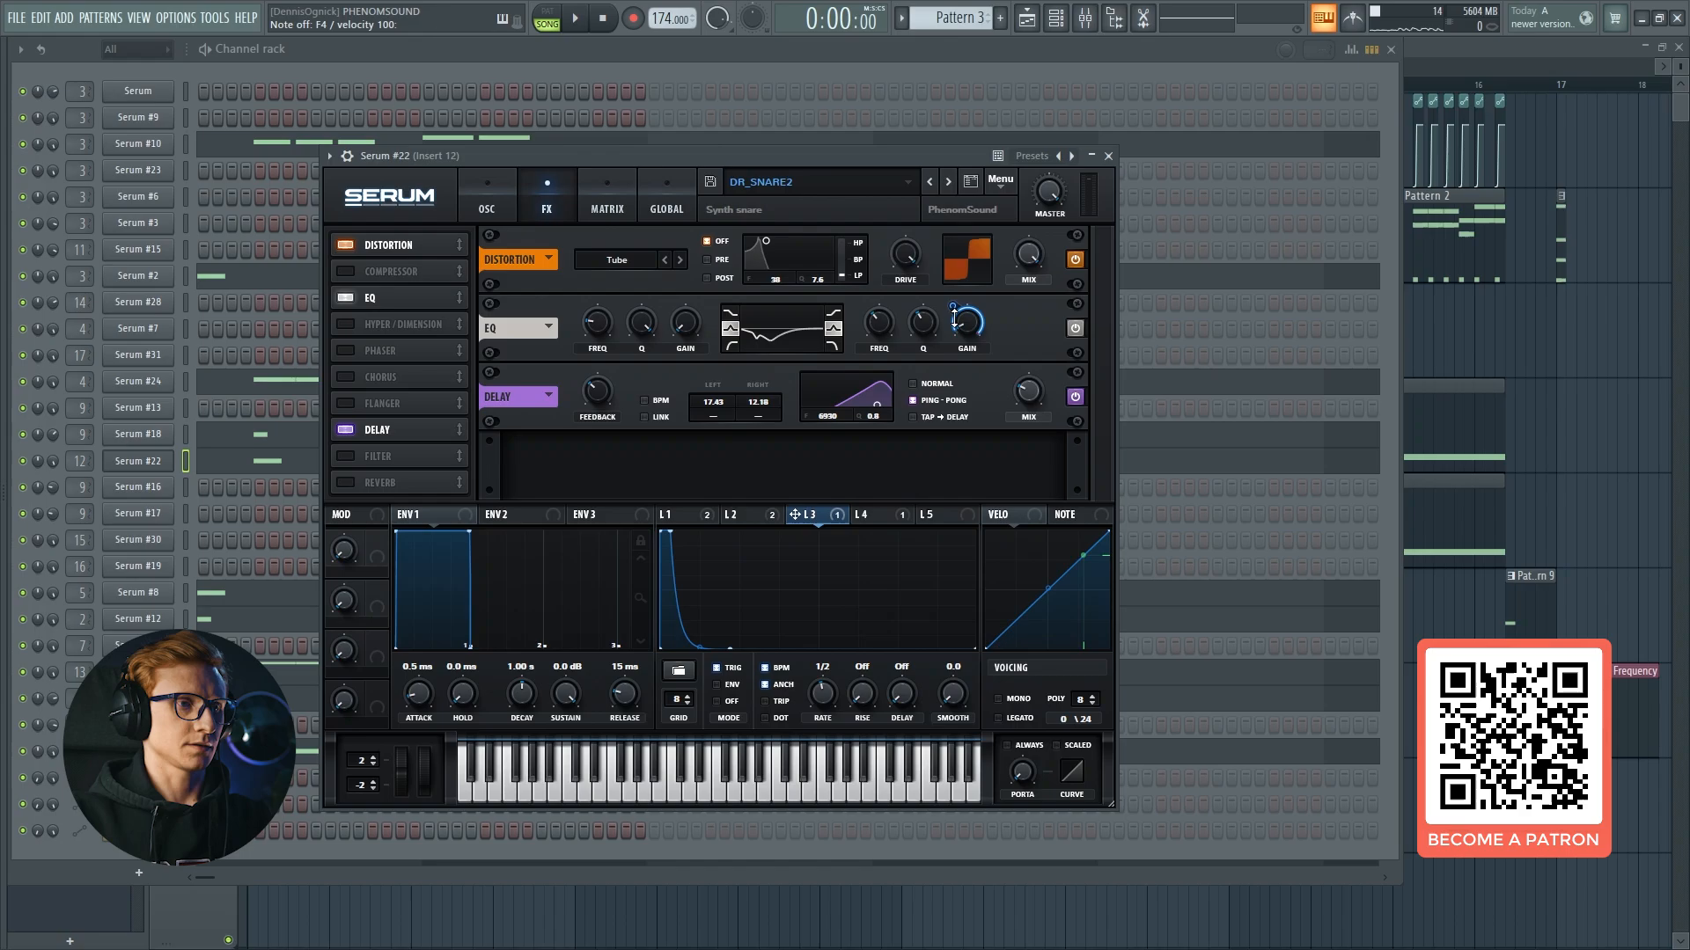
pyautogui.press('space')
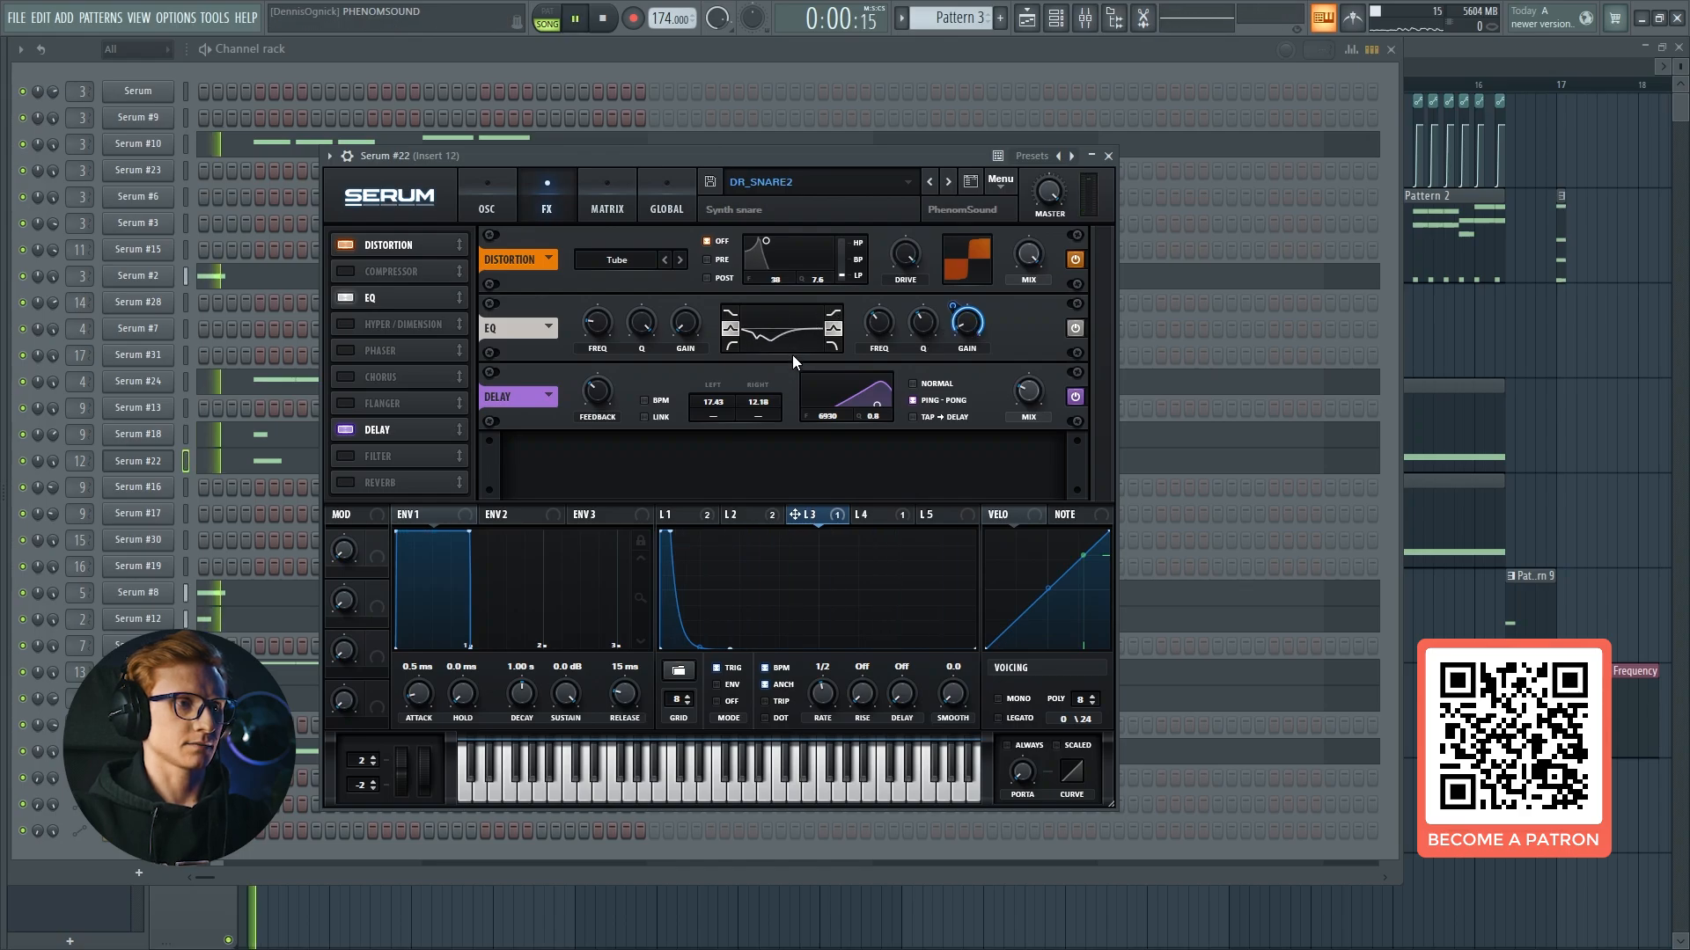
pyautogui.click(356, 296)
pyautogui.click(353, 295)
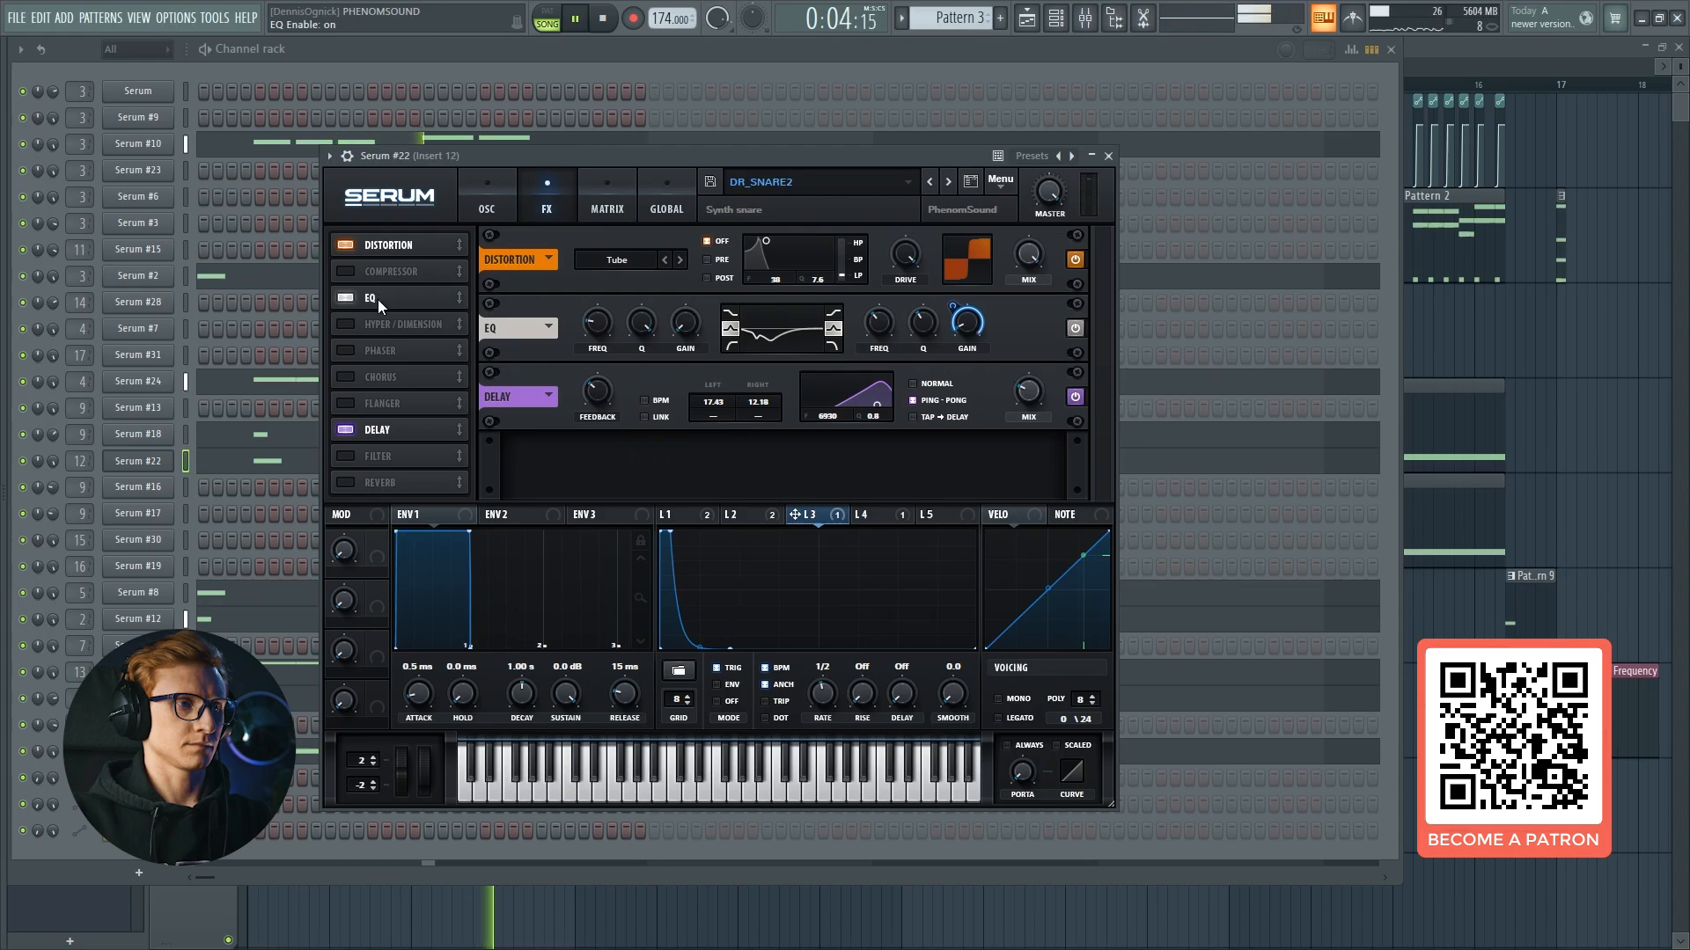
pyautogui.press('space')
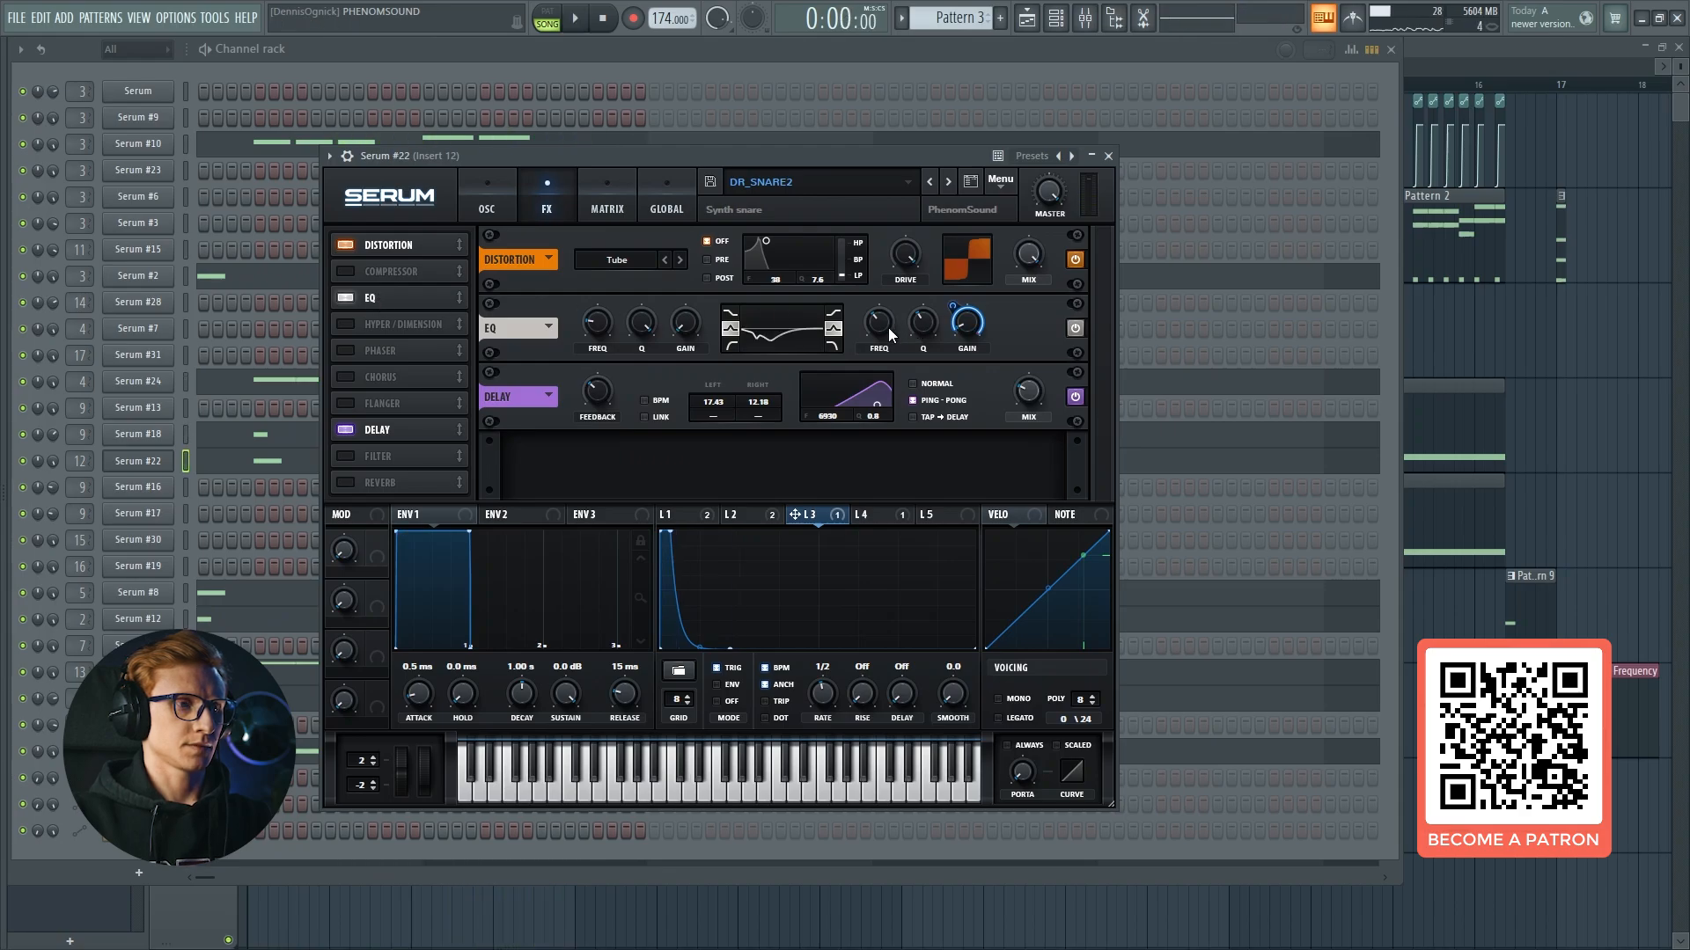
pyautogui.moveTo(884, 337)
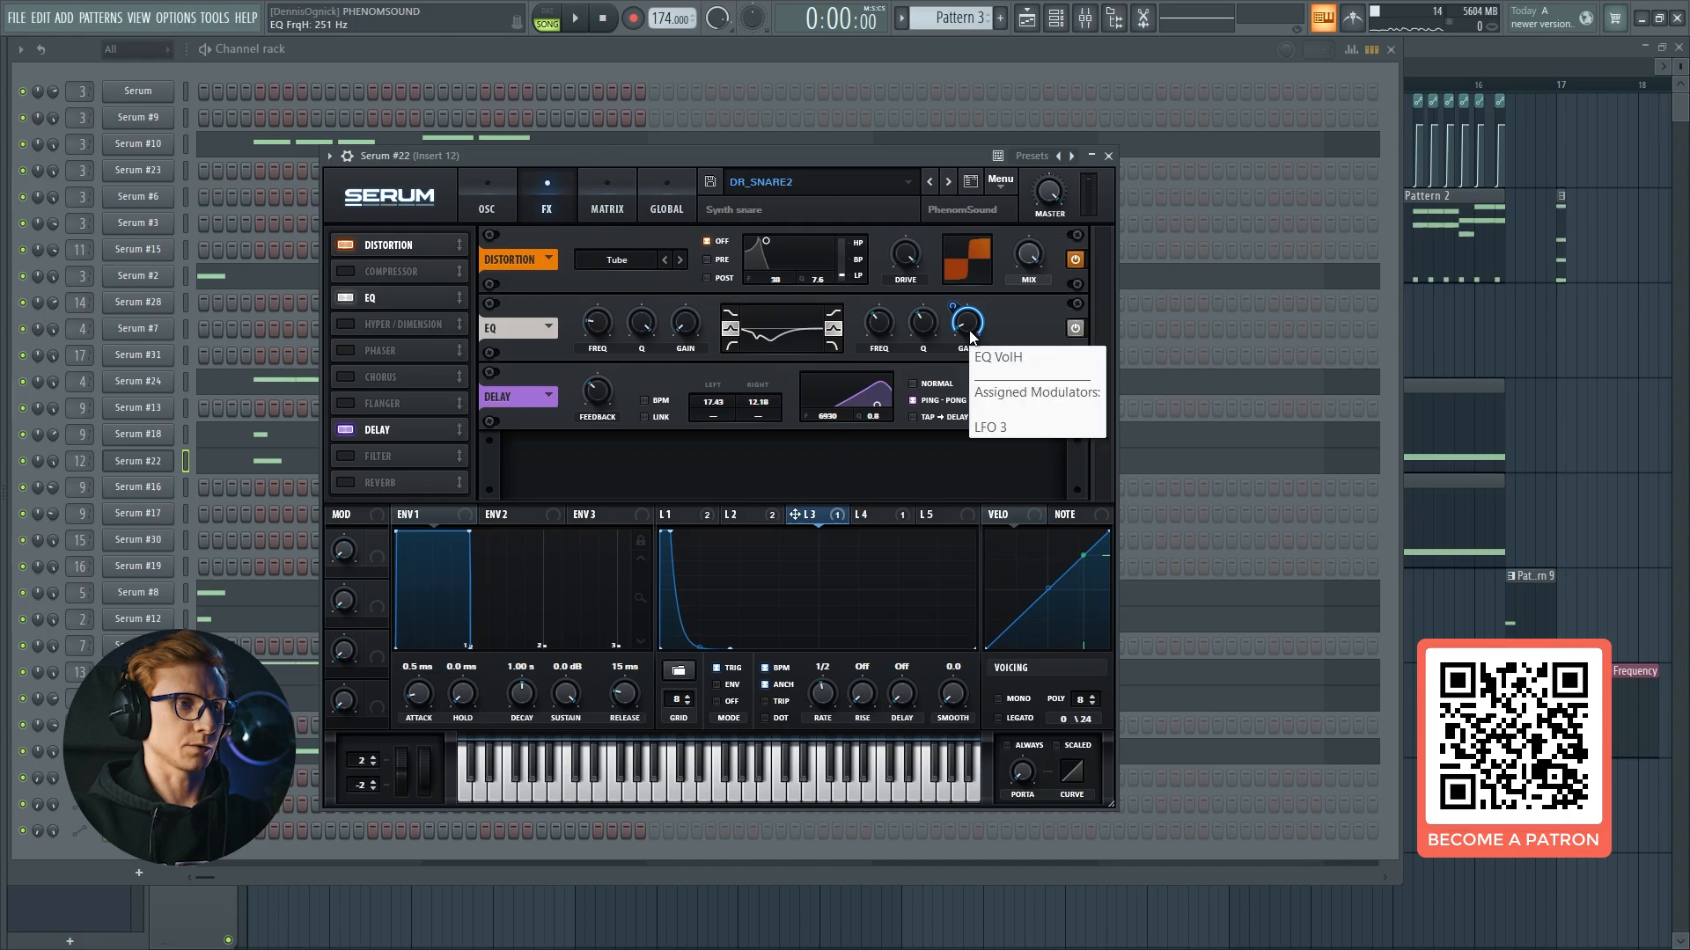
# Compare the snare in playback with the Delay off and on, and try a changed delay mix before undoing it.
pyautogui.press('space')
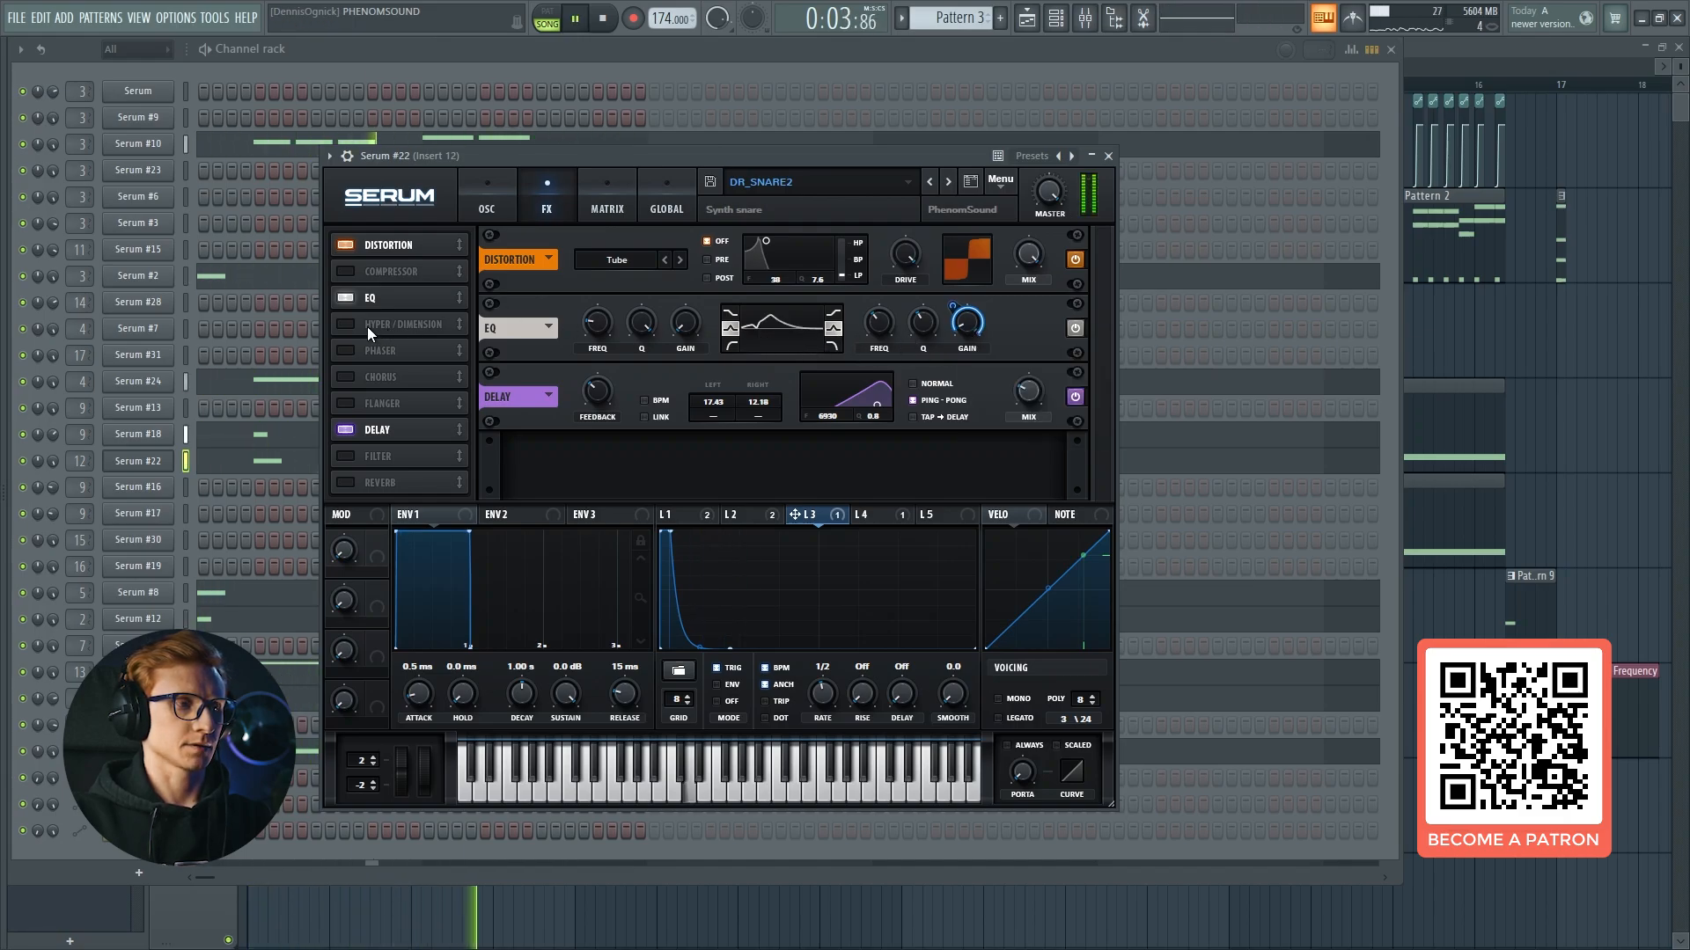
pyautogui.click(351, 426)
pyautogui.click(351, 429)
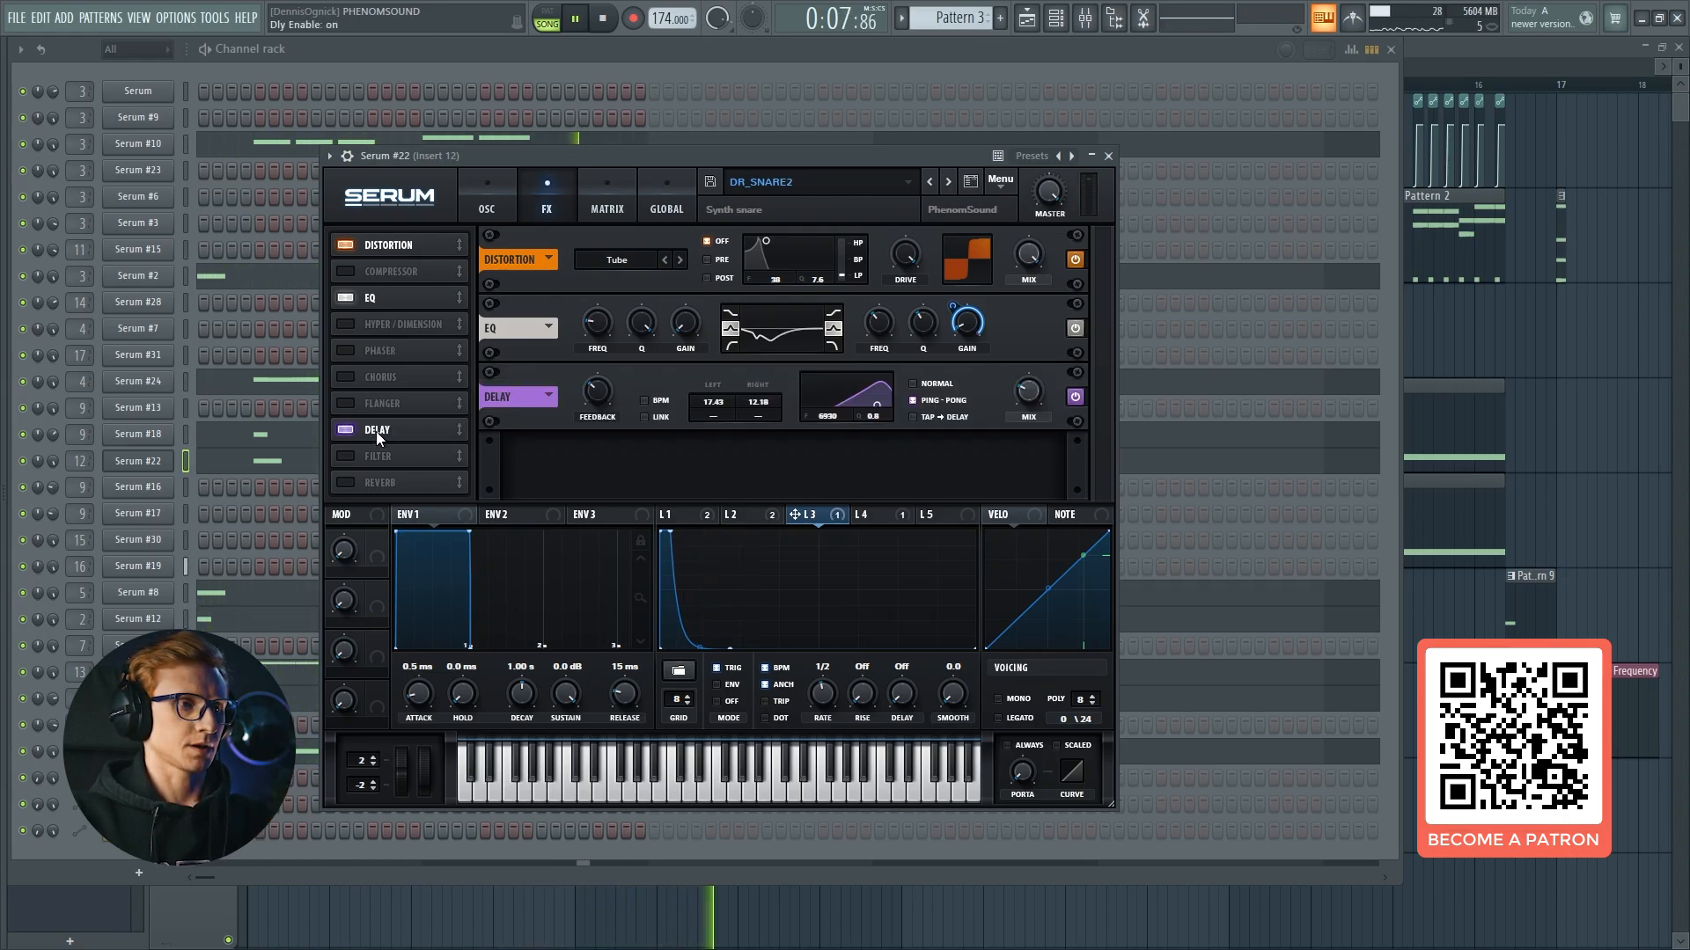
pyautogui.moveTo(1037, 398); pyautogui.dragTo(1048, 366)
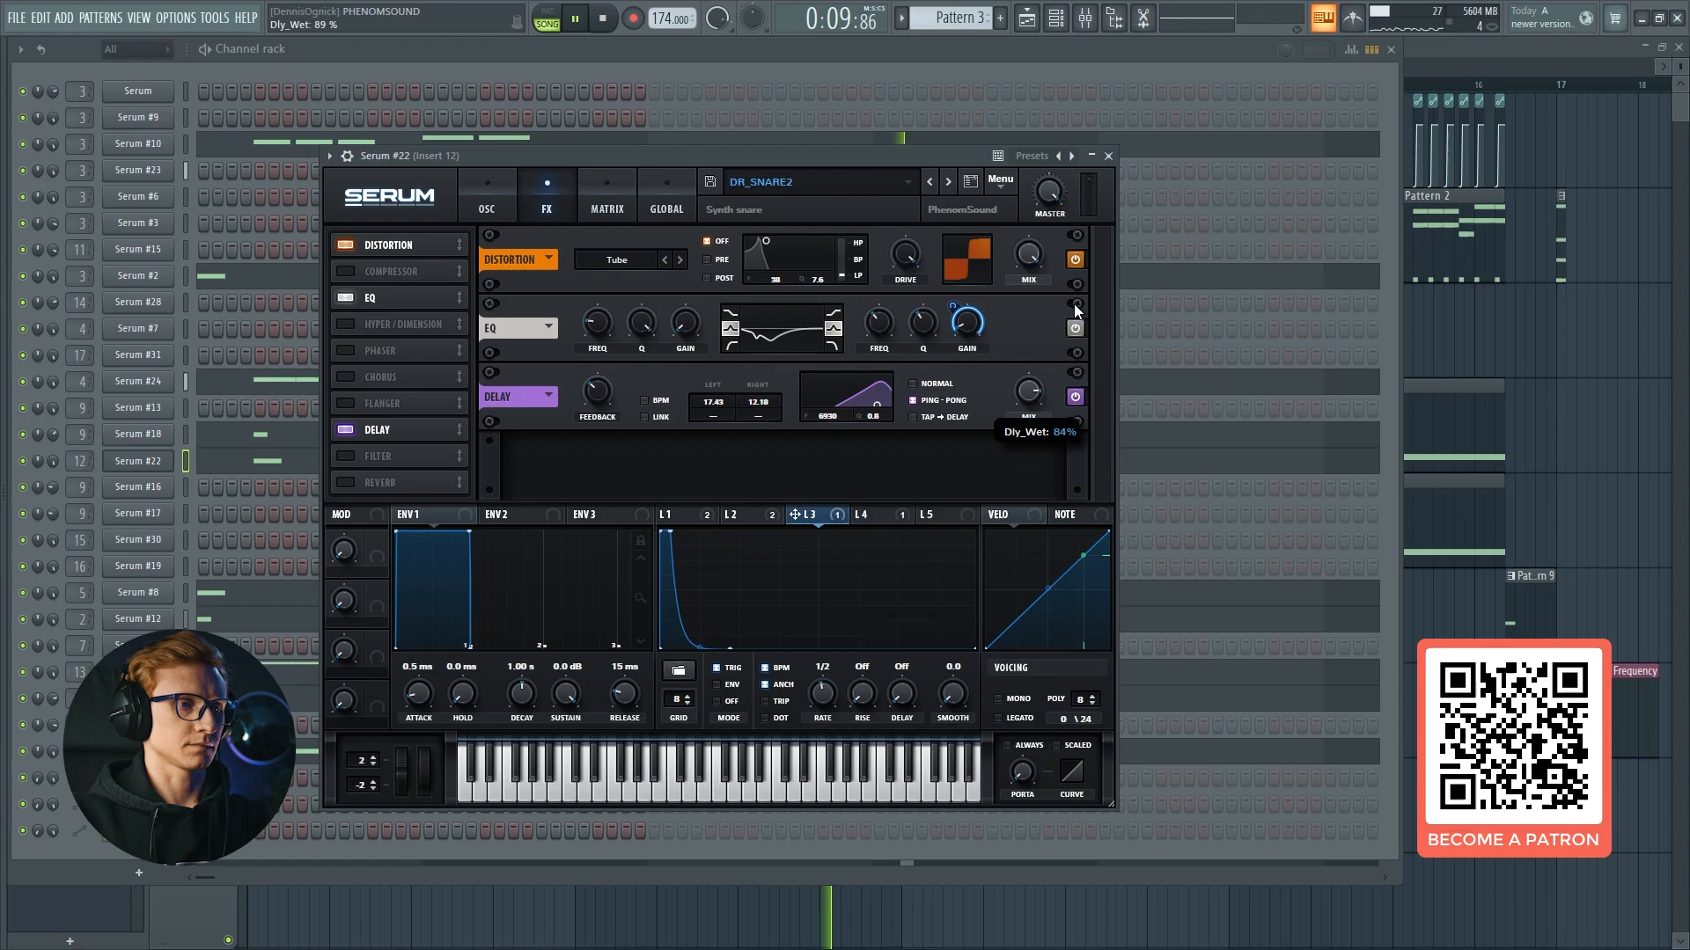
pyautogui.hotkey('ctrl', 'z')
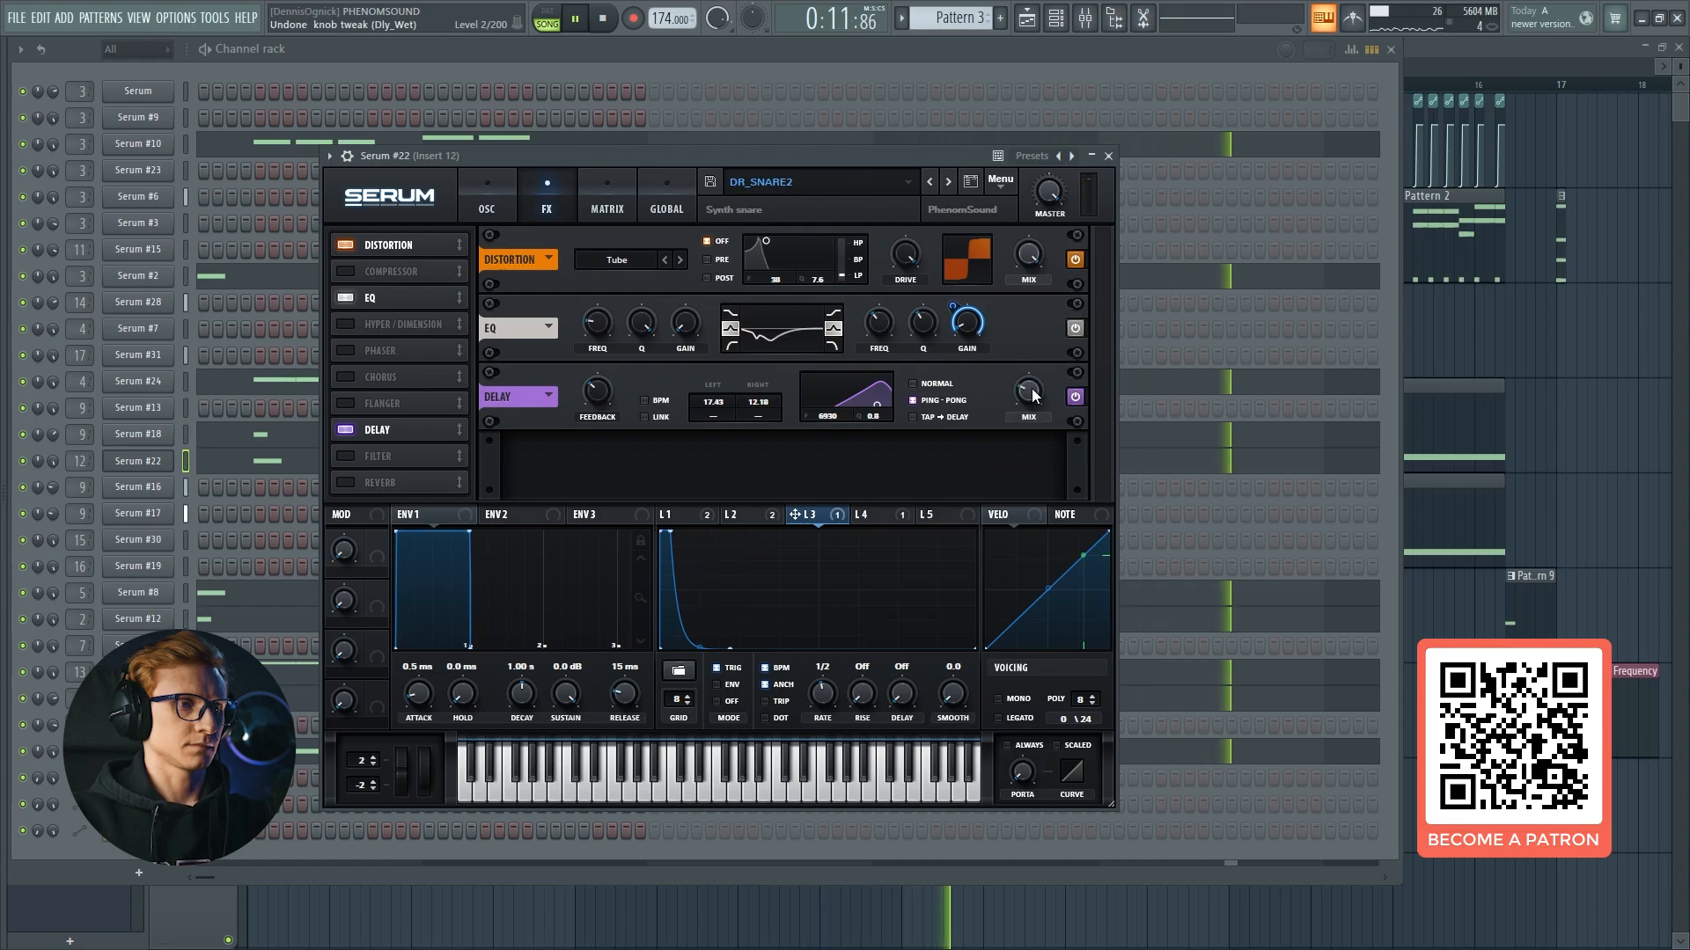
# Close the DR_SNARE2 synth, bypass the Insert 12 mixer effects, and re-enable and show its first kHs Transient Shaper during playback.
pyautogui.click(1108, 156)
pyautogui.press('space')
pyautogui.press('space')
pyautogui.click(1089, 26)
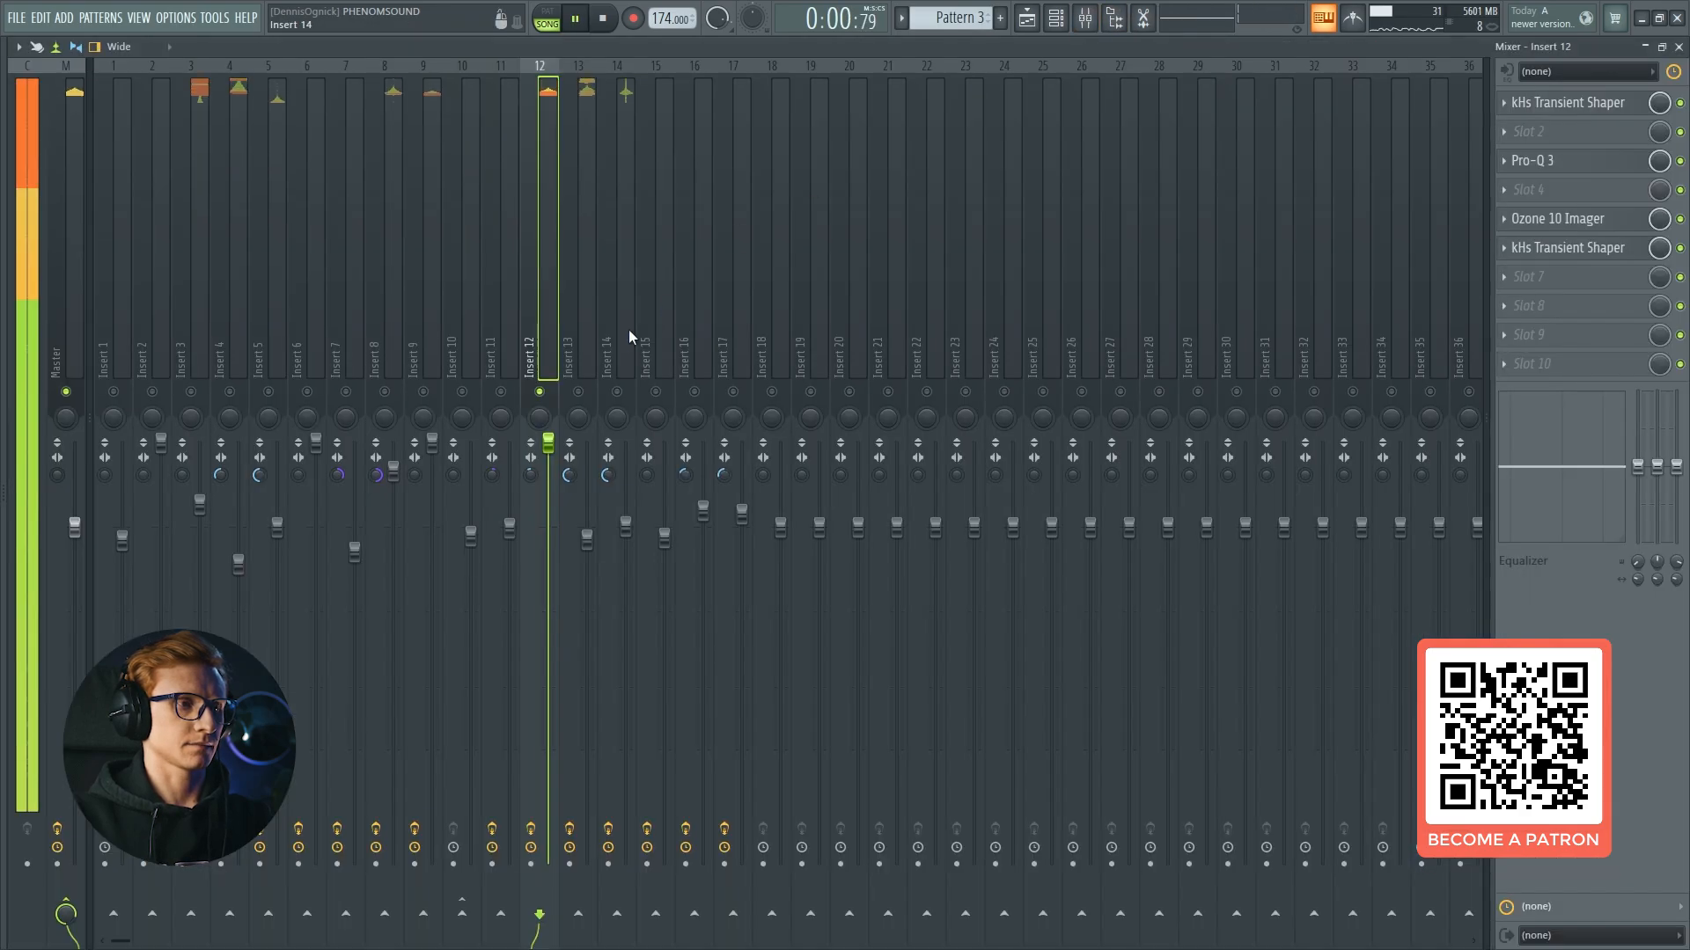
pyautogui.press('space')
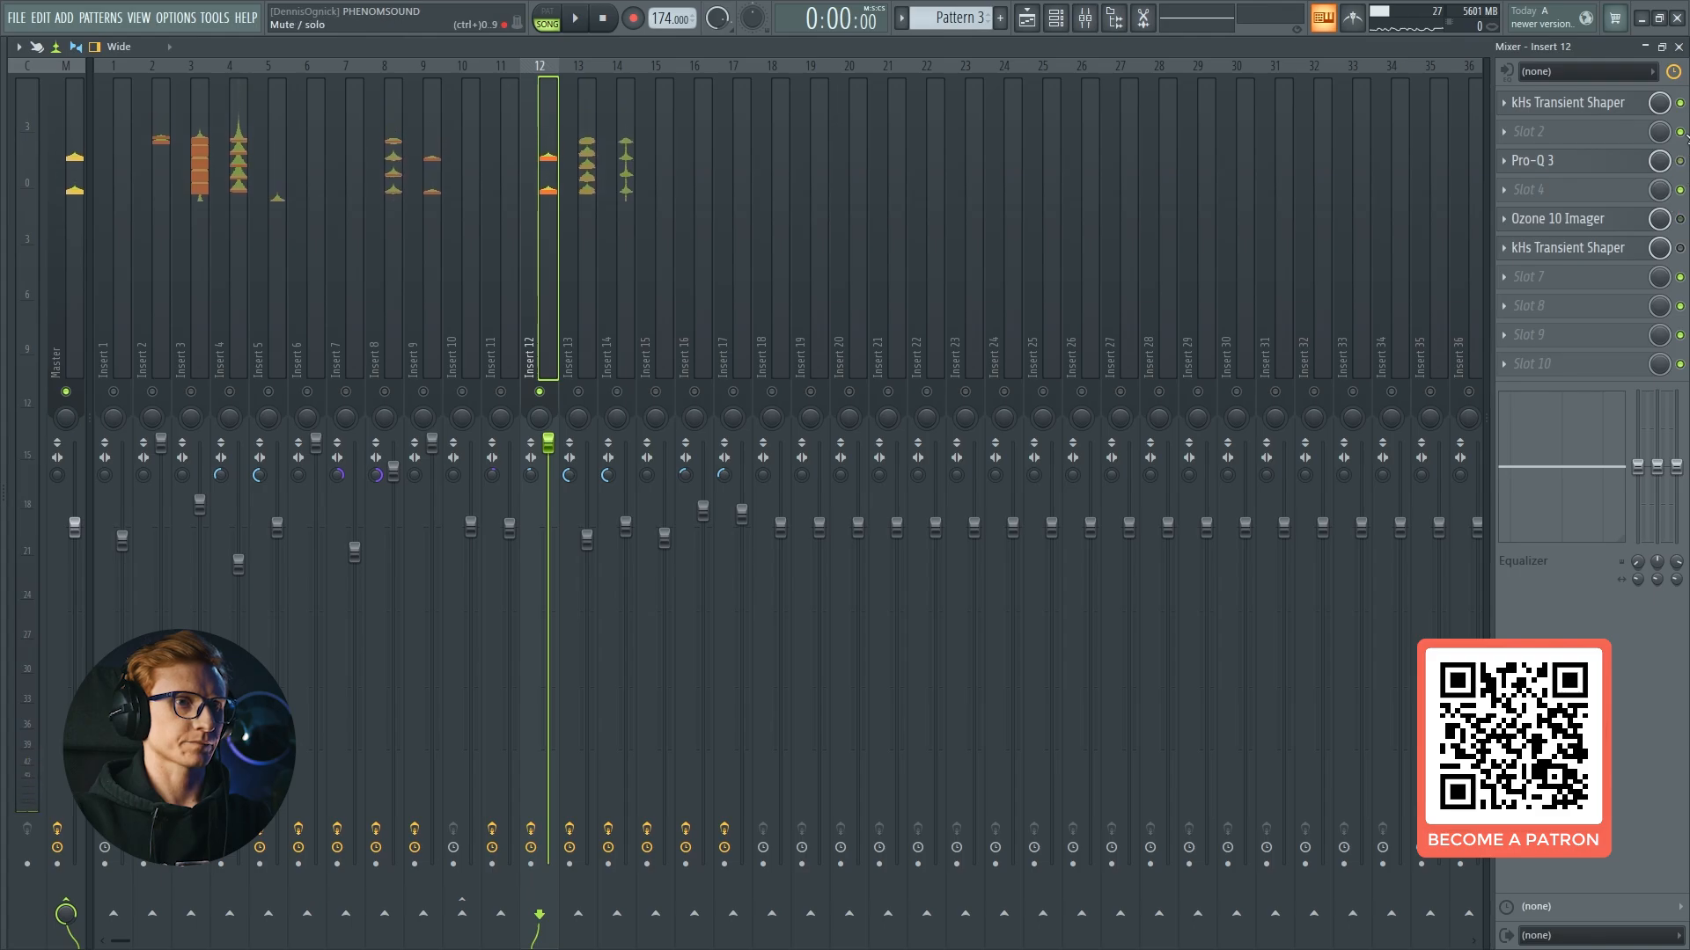
pyautogui.press('space')
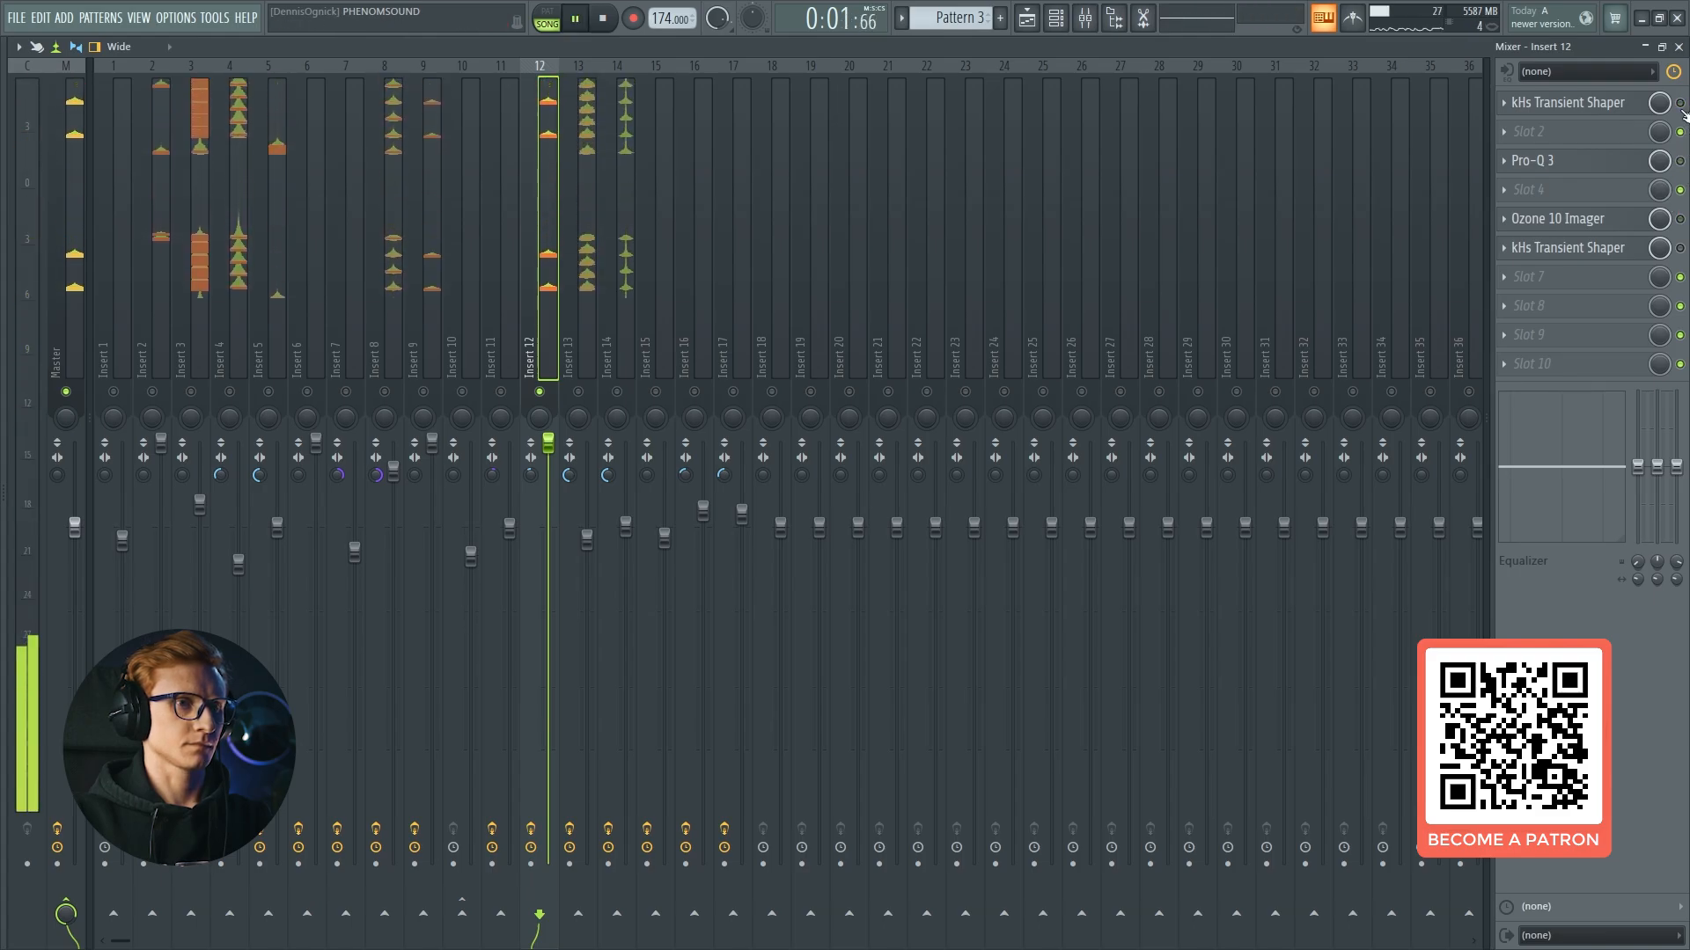
pyautogui.click(1619, 102)
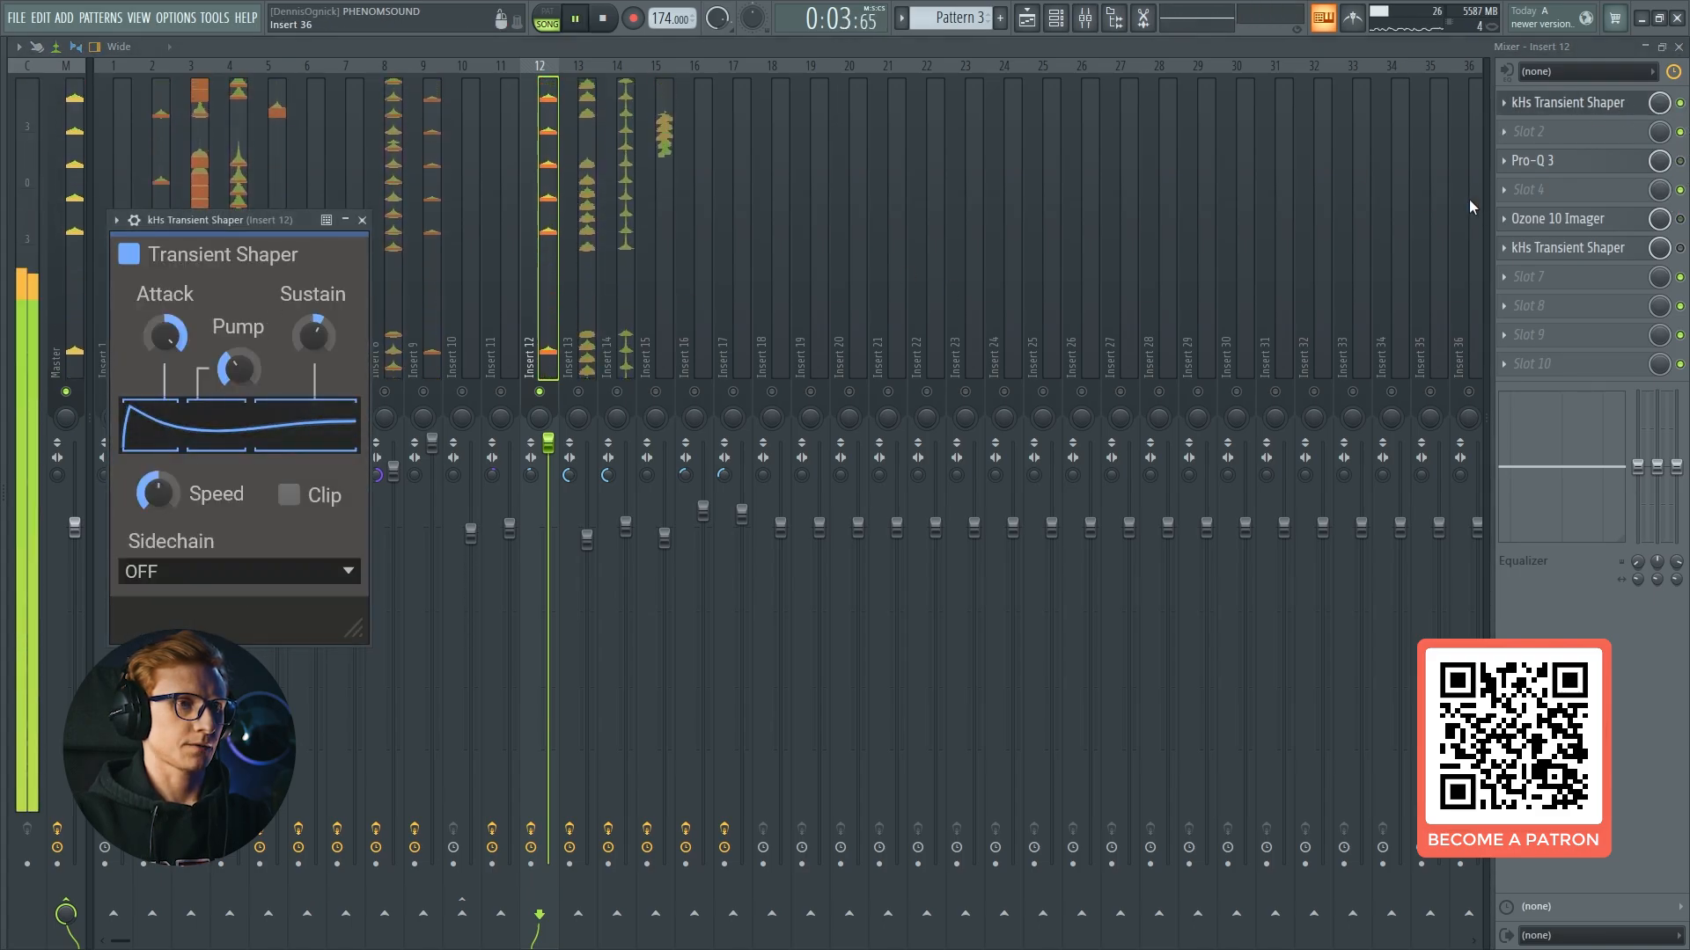
# Show the Pro-Q 3 curve on Insert 12 and re-enable the EQ while the snare plays.
pyautogui.click(1625, 164)
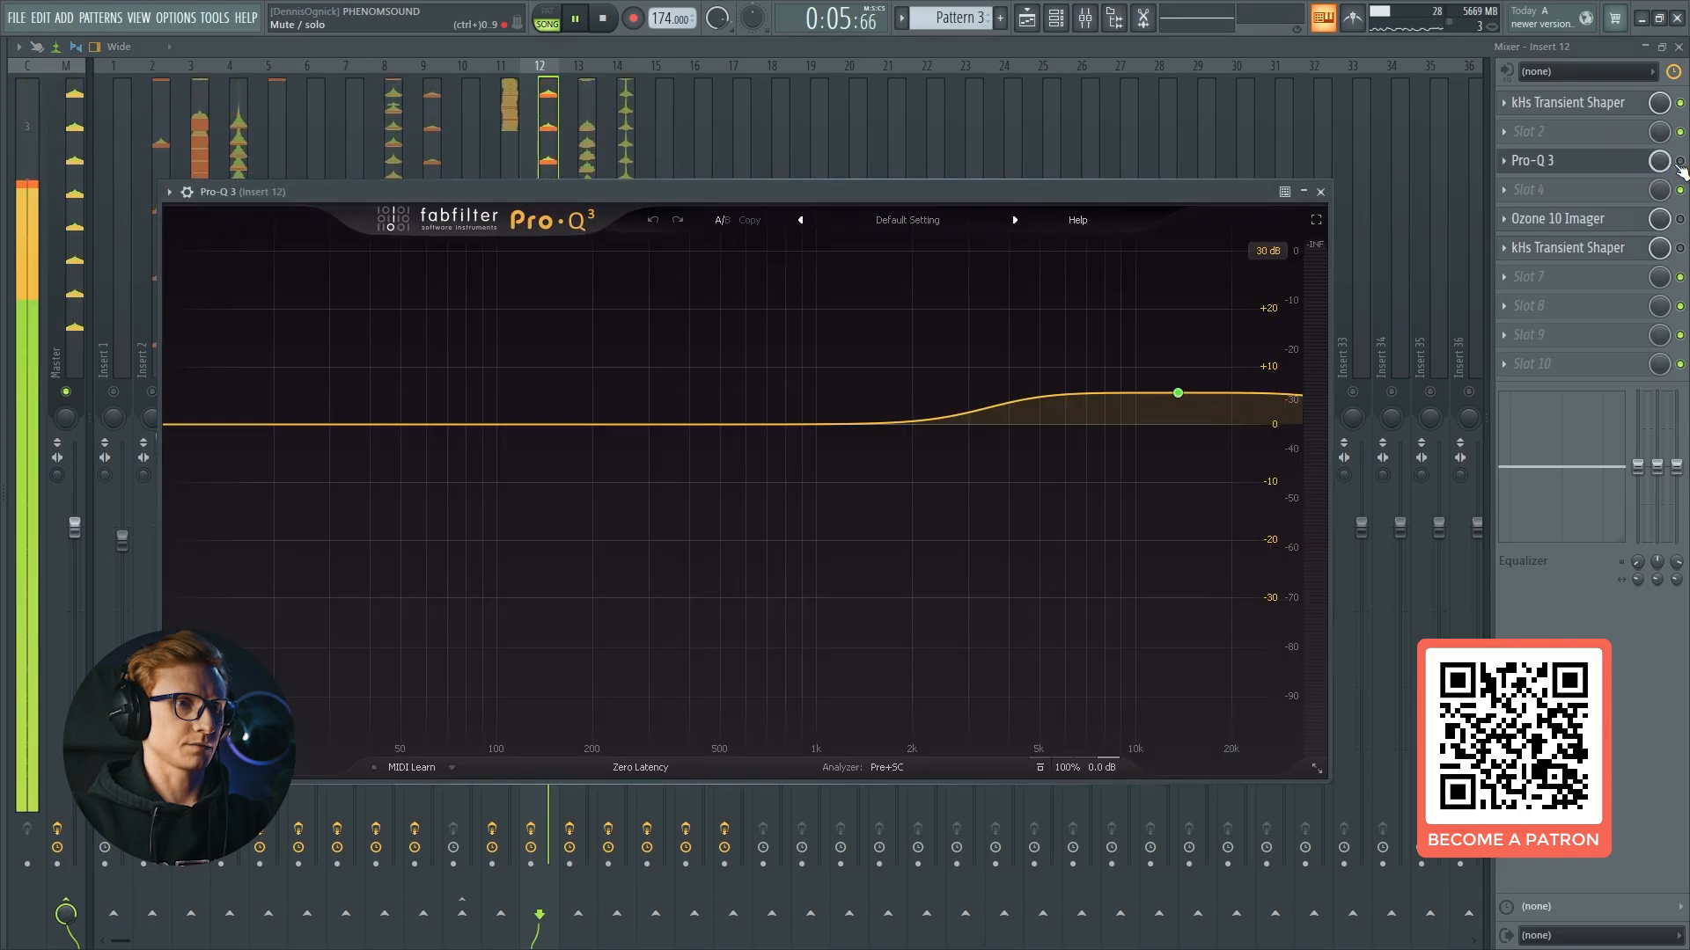
pyautogui.click(1626, 165)
pyautogui.click(1628, 167)
pyautogui.click(1631, 169)
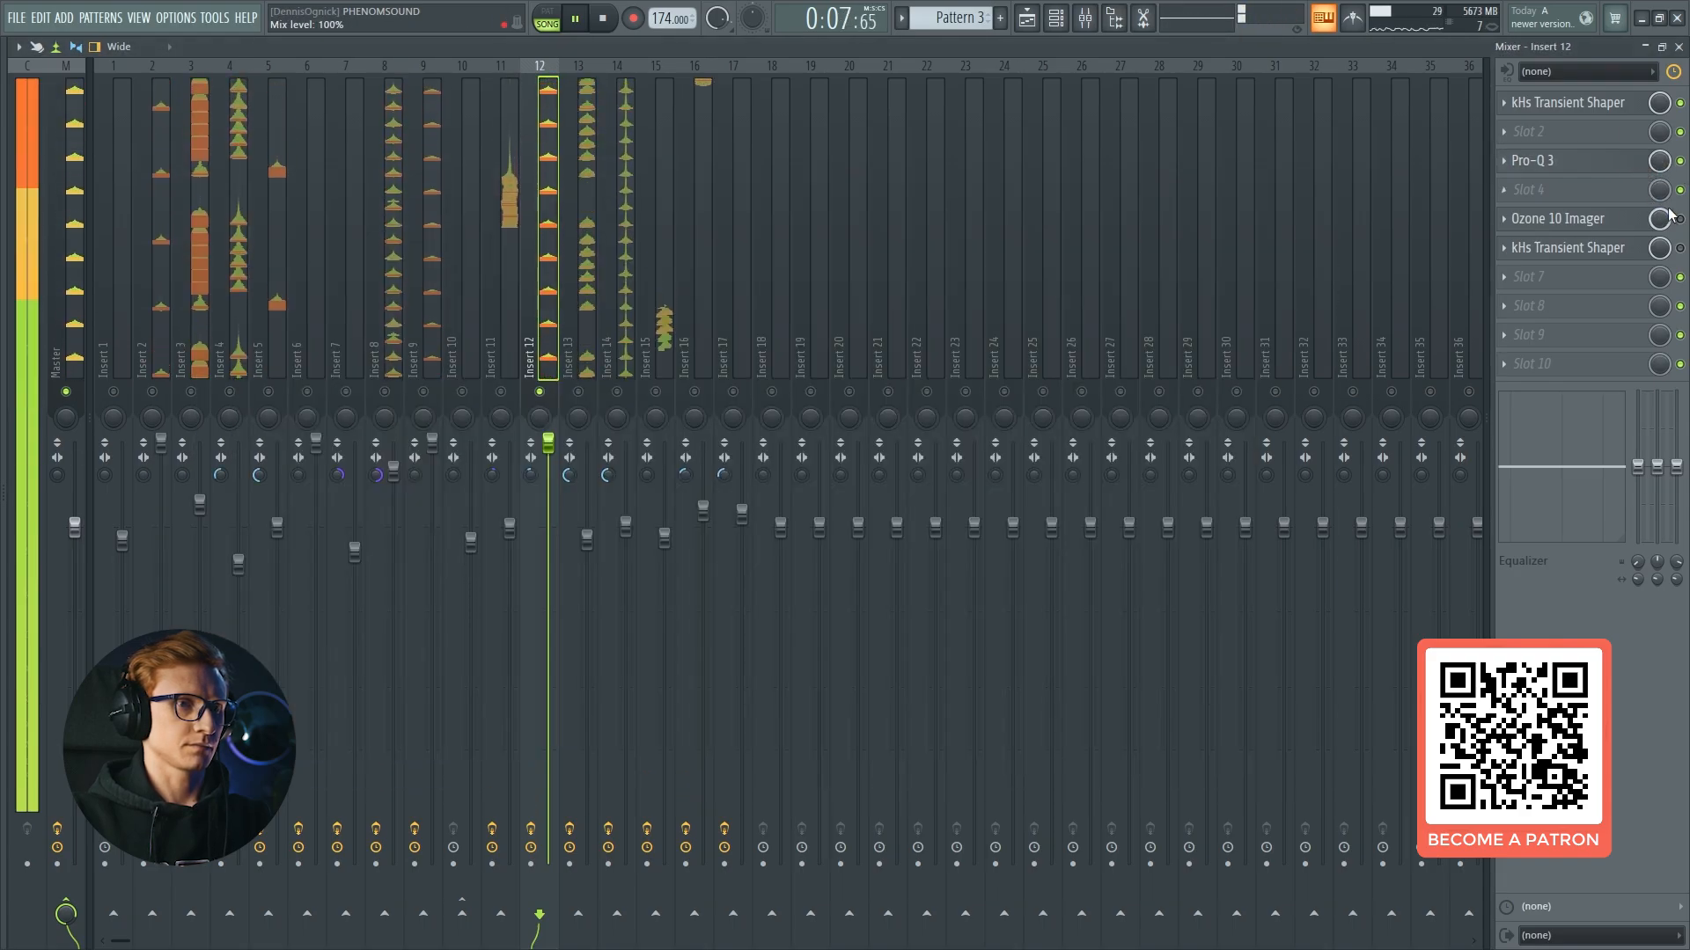
# Re-enable Ozone 10 Imager and the second kHs Transient Shaper on Insert 12 and examine both effects in playback.
pyautogui.click(1632, 222)
pyautogui.press('space')
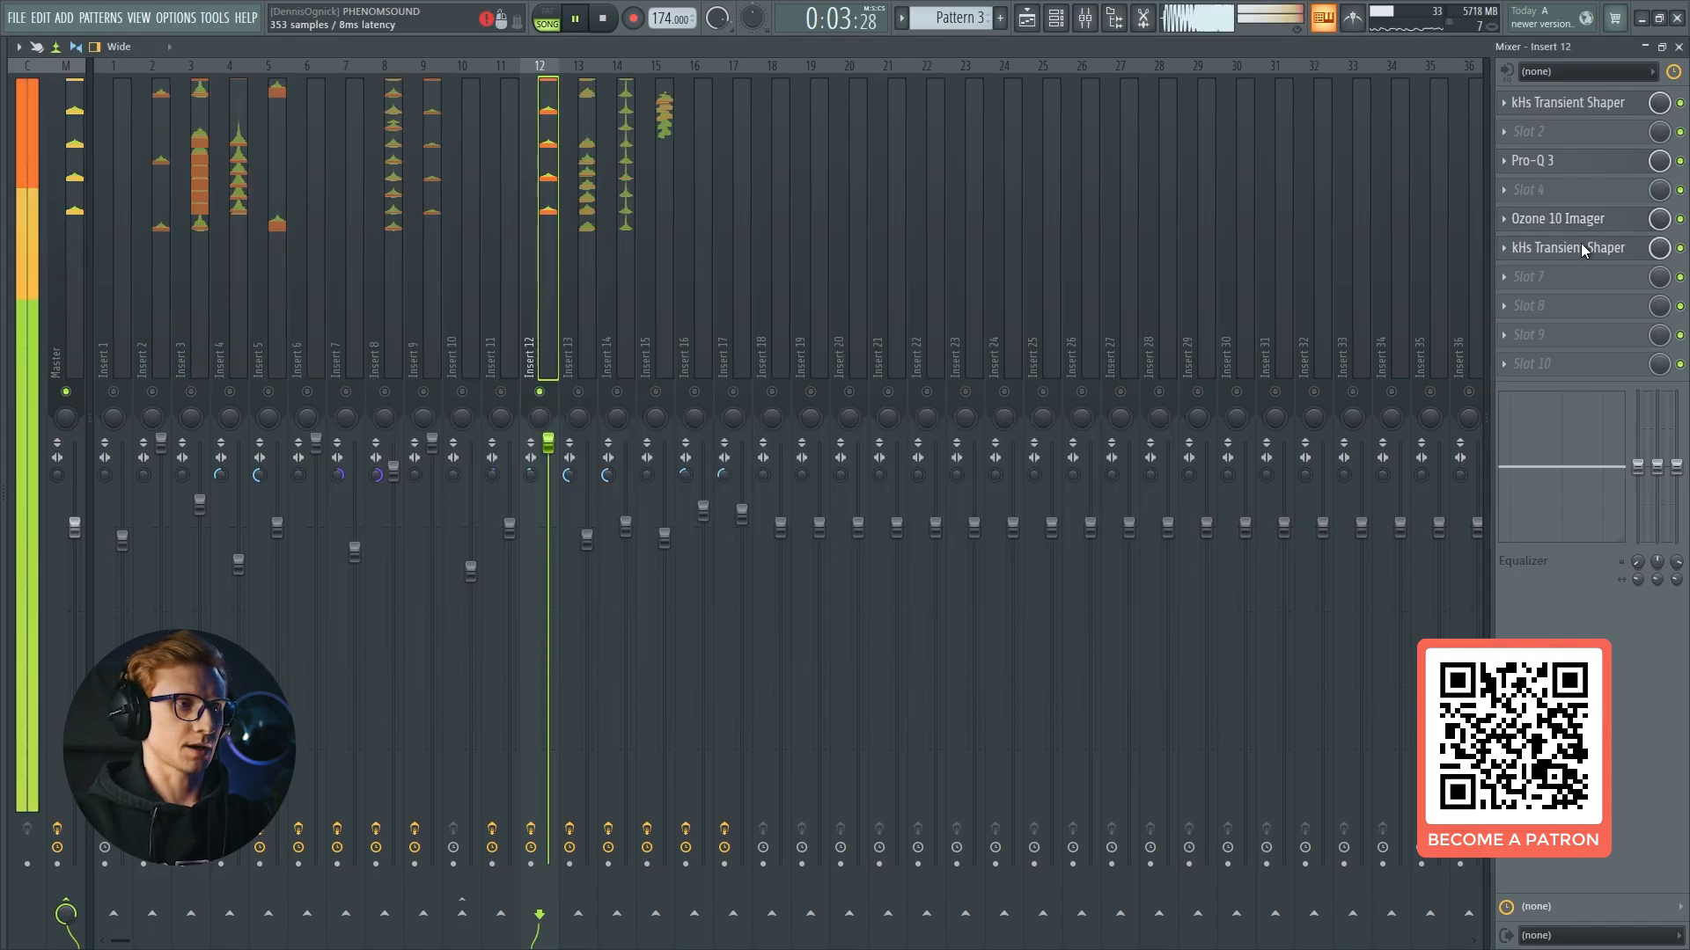
pyautogui.click(1589, 227)
pyautogui.click(1592, 230)
pyautogui.click(1594, 242)
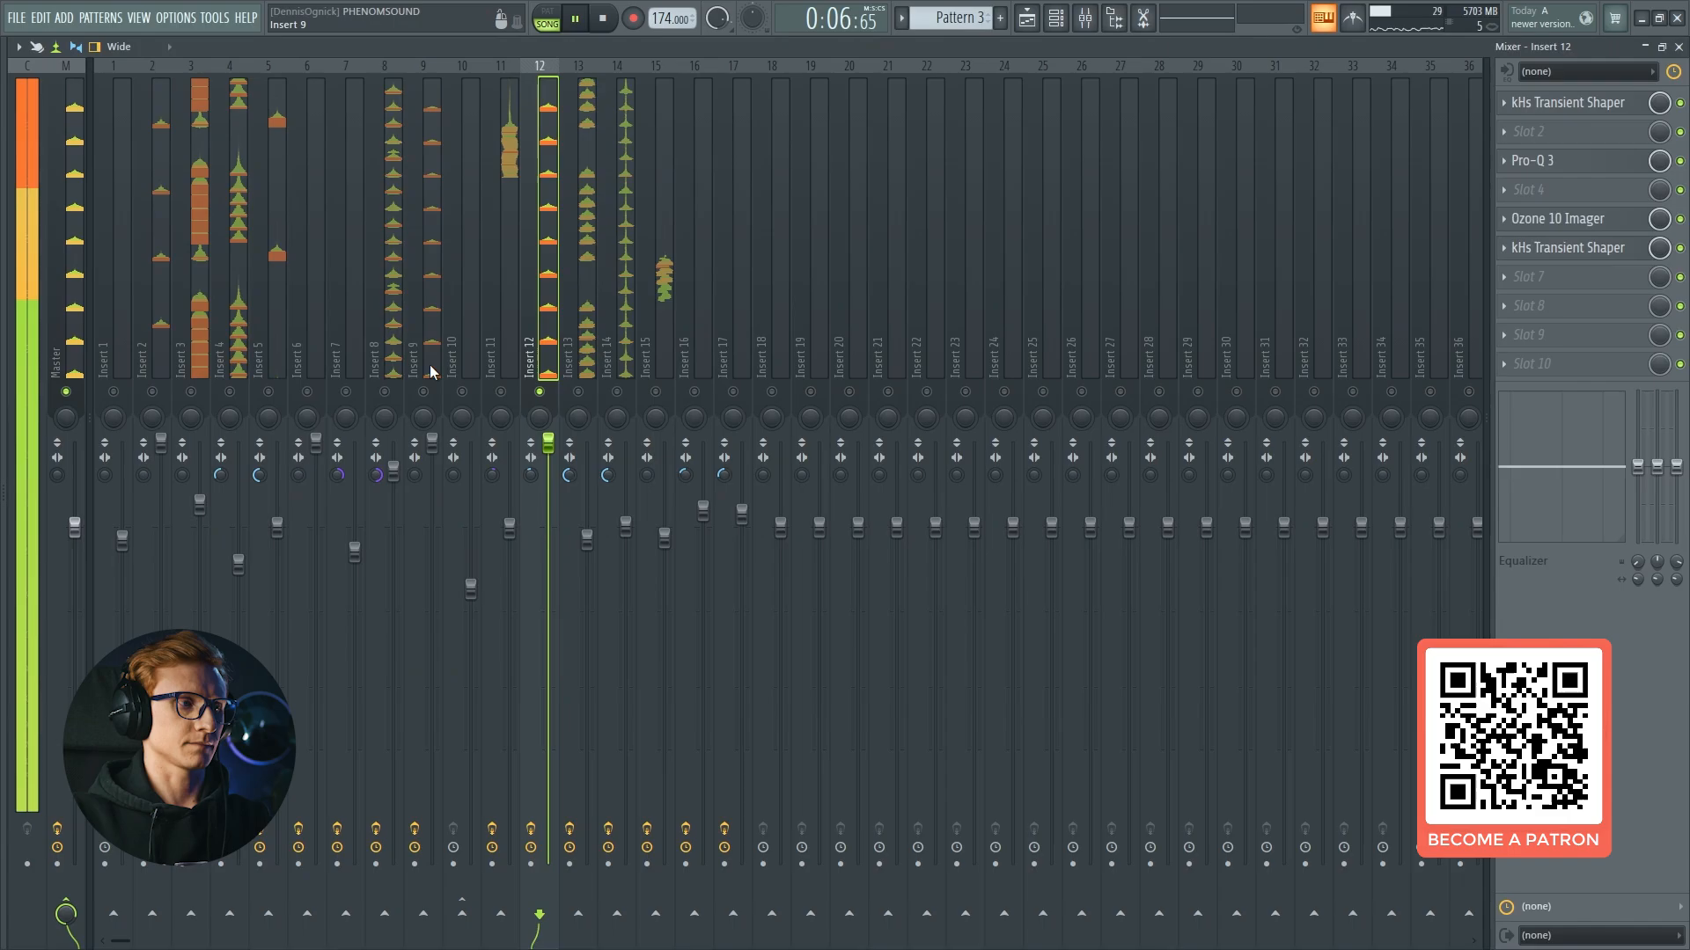
# Unmute Inserts 9, 2 and 8 alongside Insert 12 and play the layers together.
pyautogui.click(423, 392)
pyautogui.press('F9')
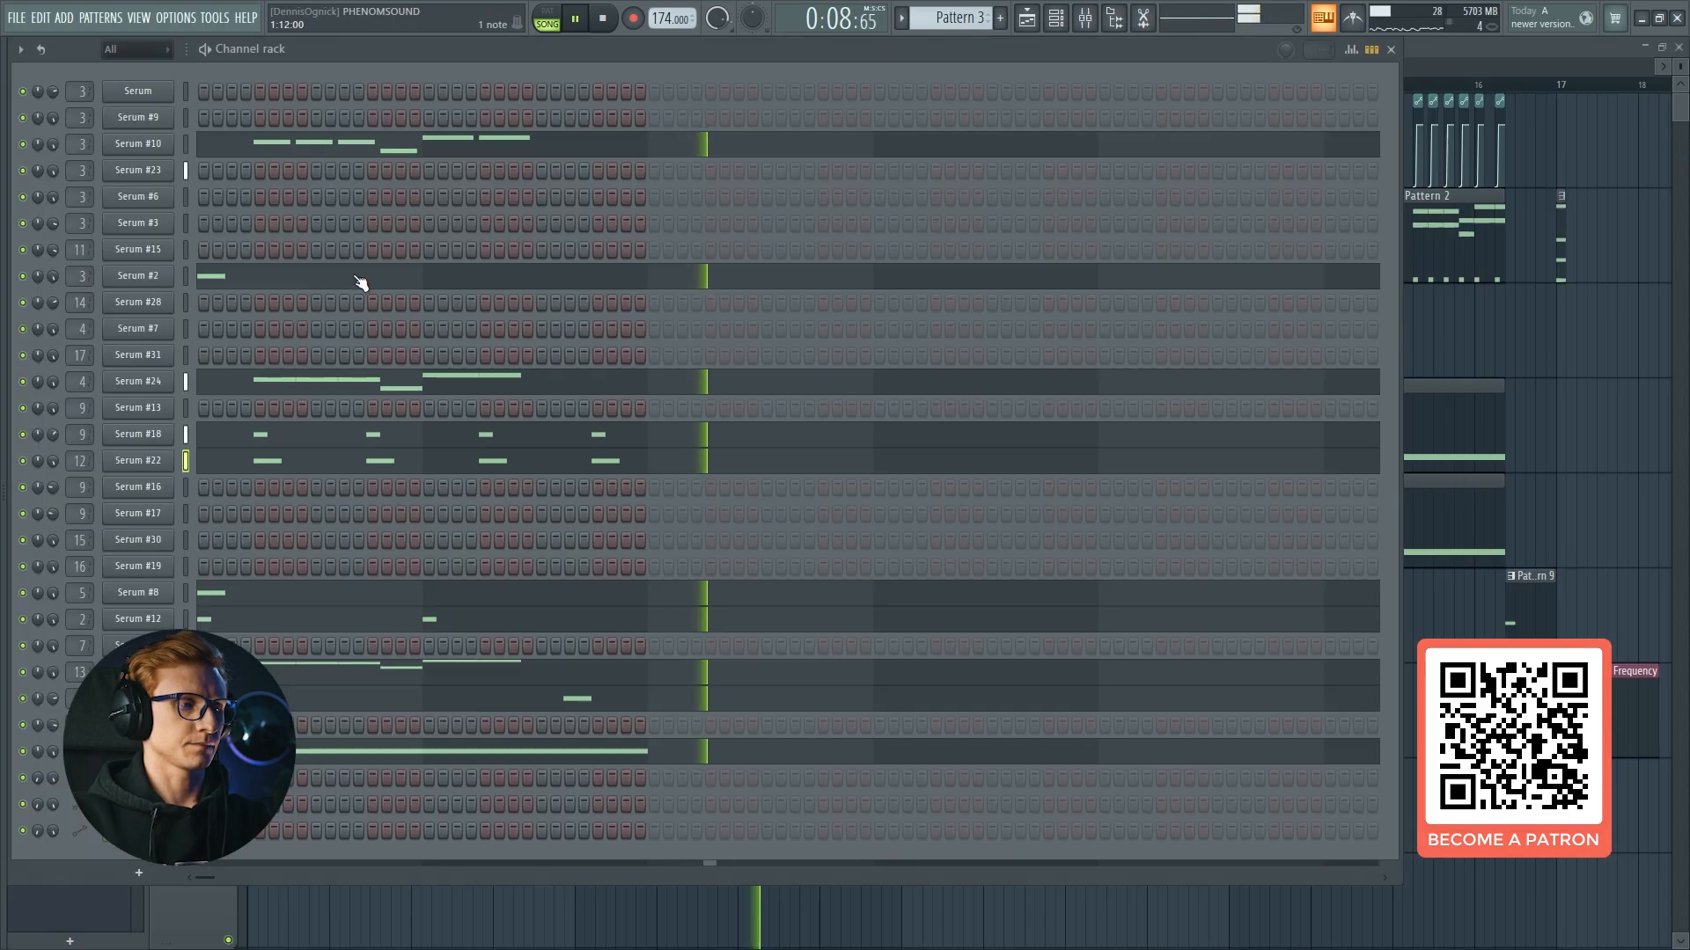
pyautogui.press('F9')
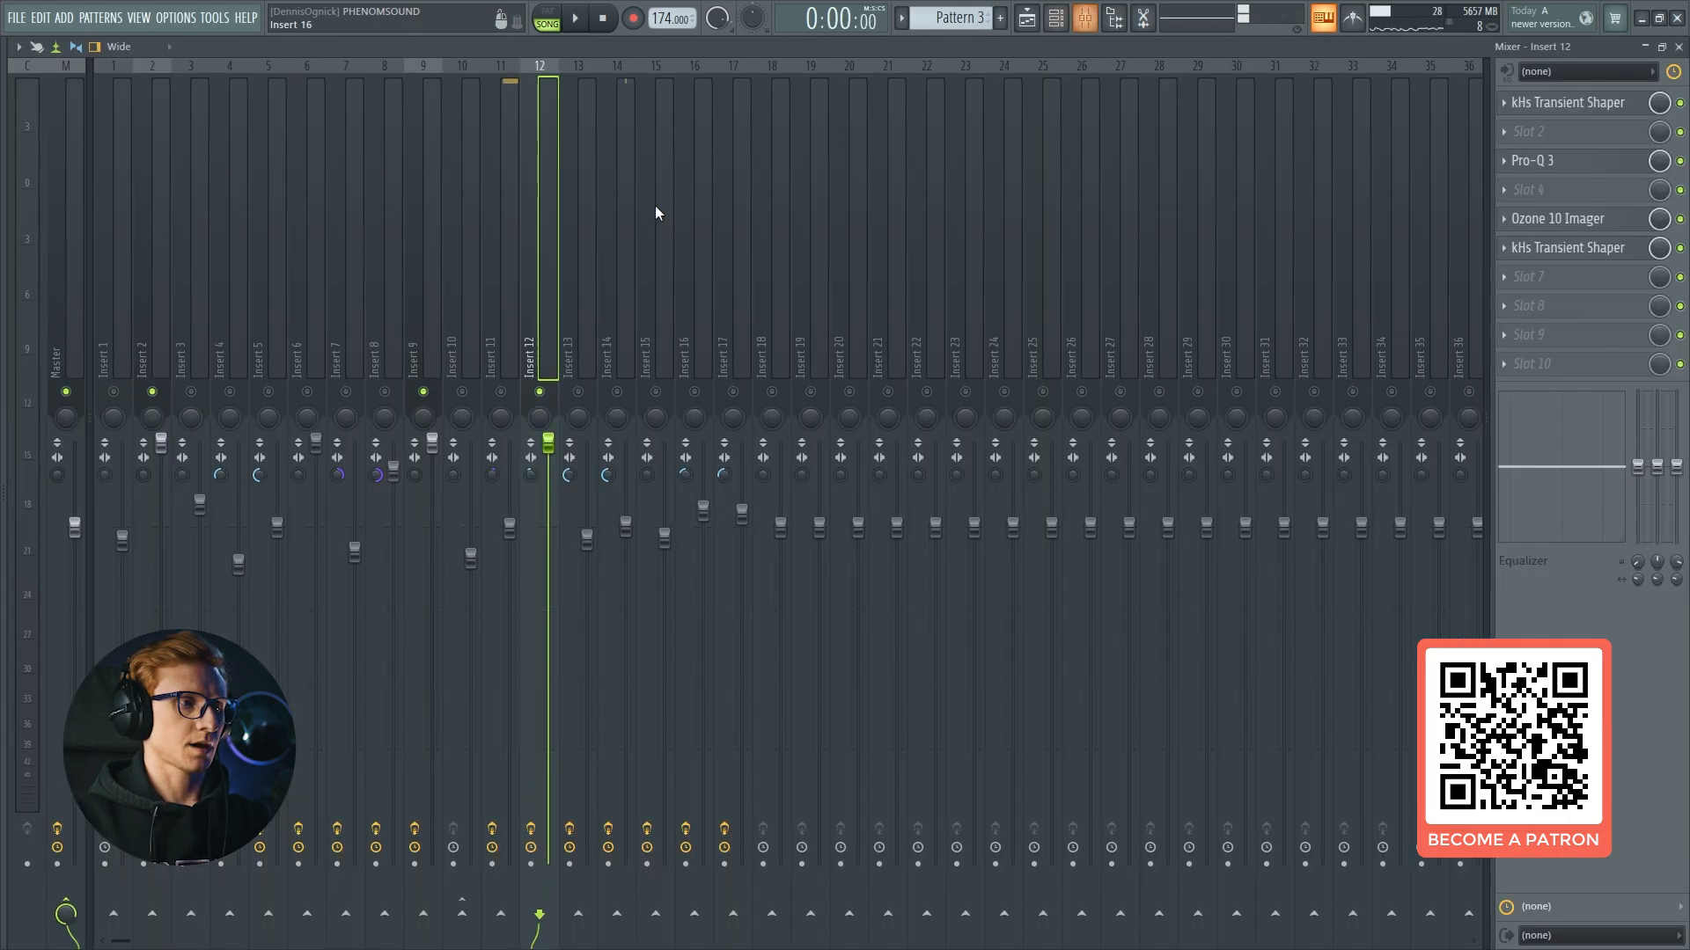
pyautogui.press('space')
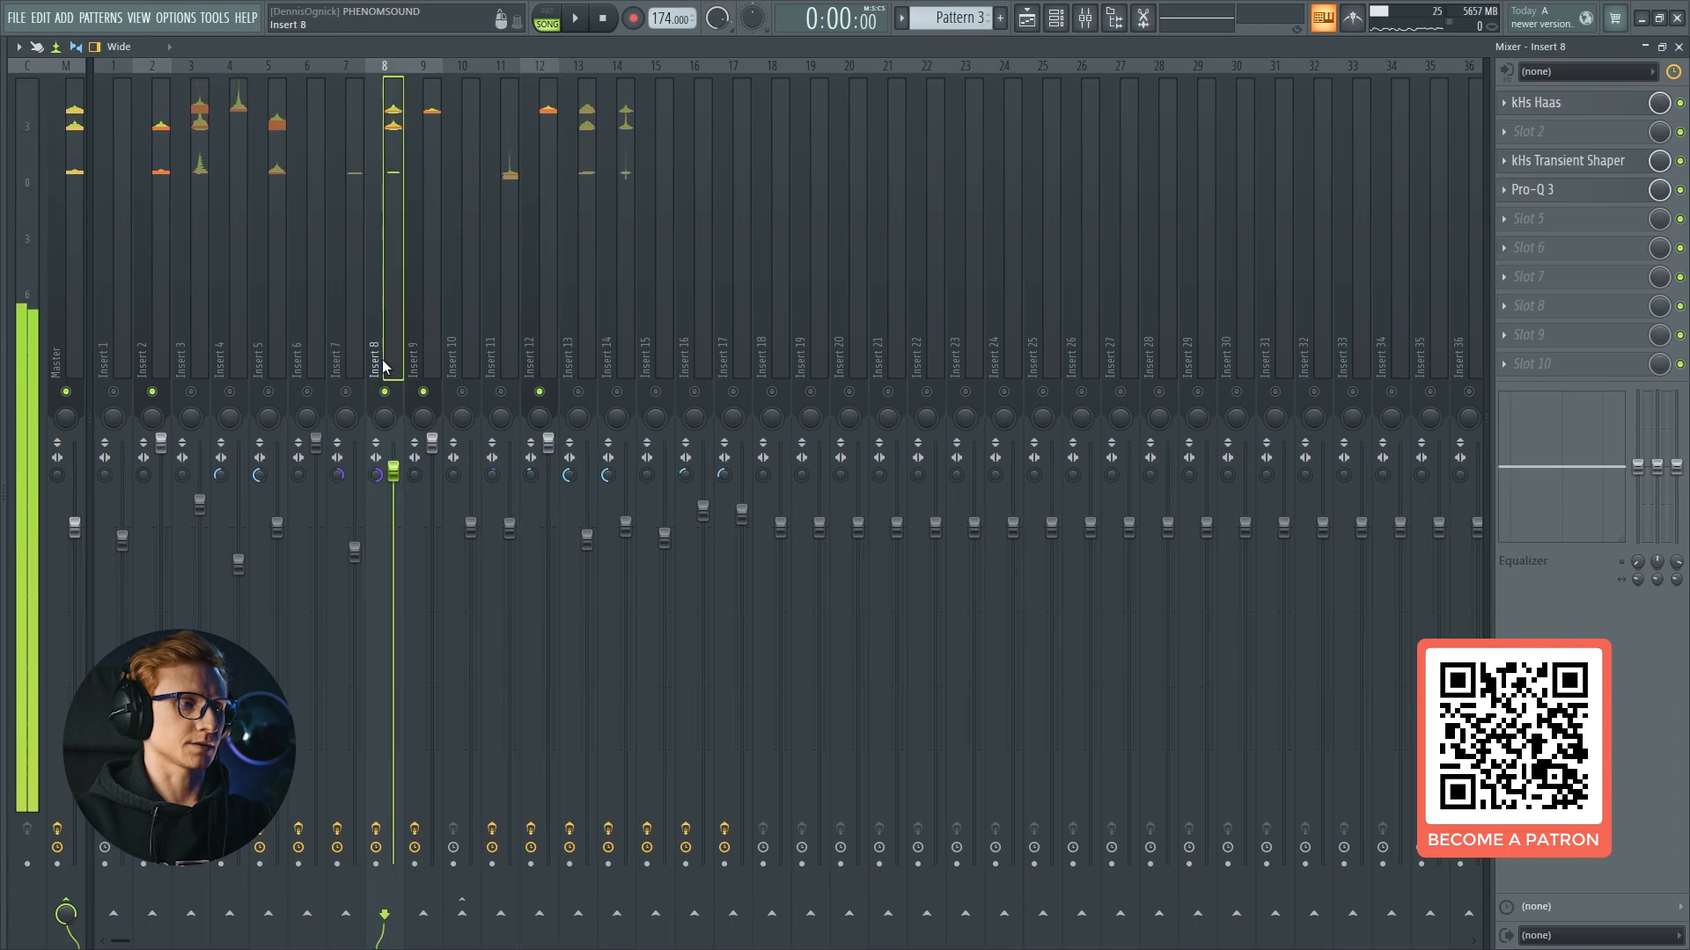
# Play the song and show the Serum #26 synth, moving its window clear for viewing.
pyautogui.press('F9')
pyautogui.press('space')
pyautogui.click(138, 751)
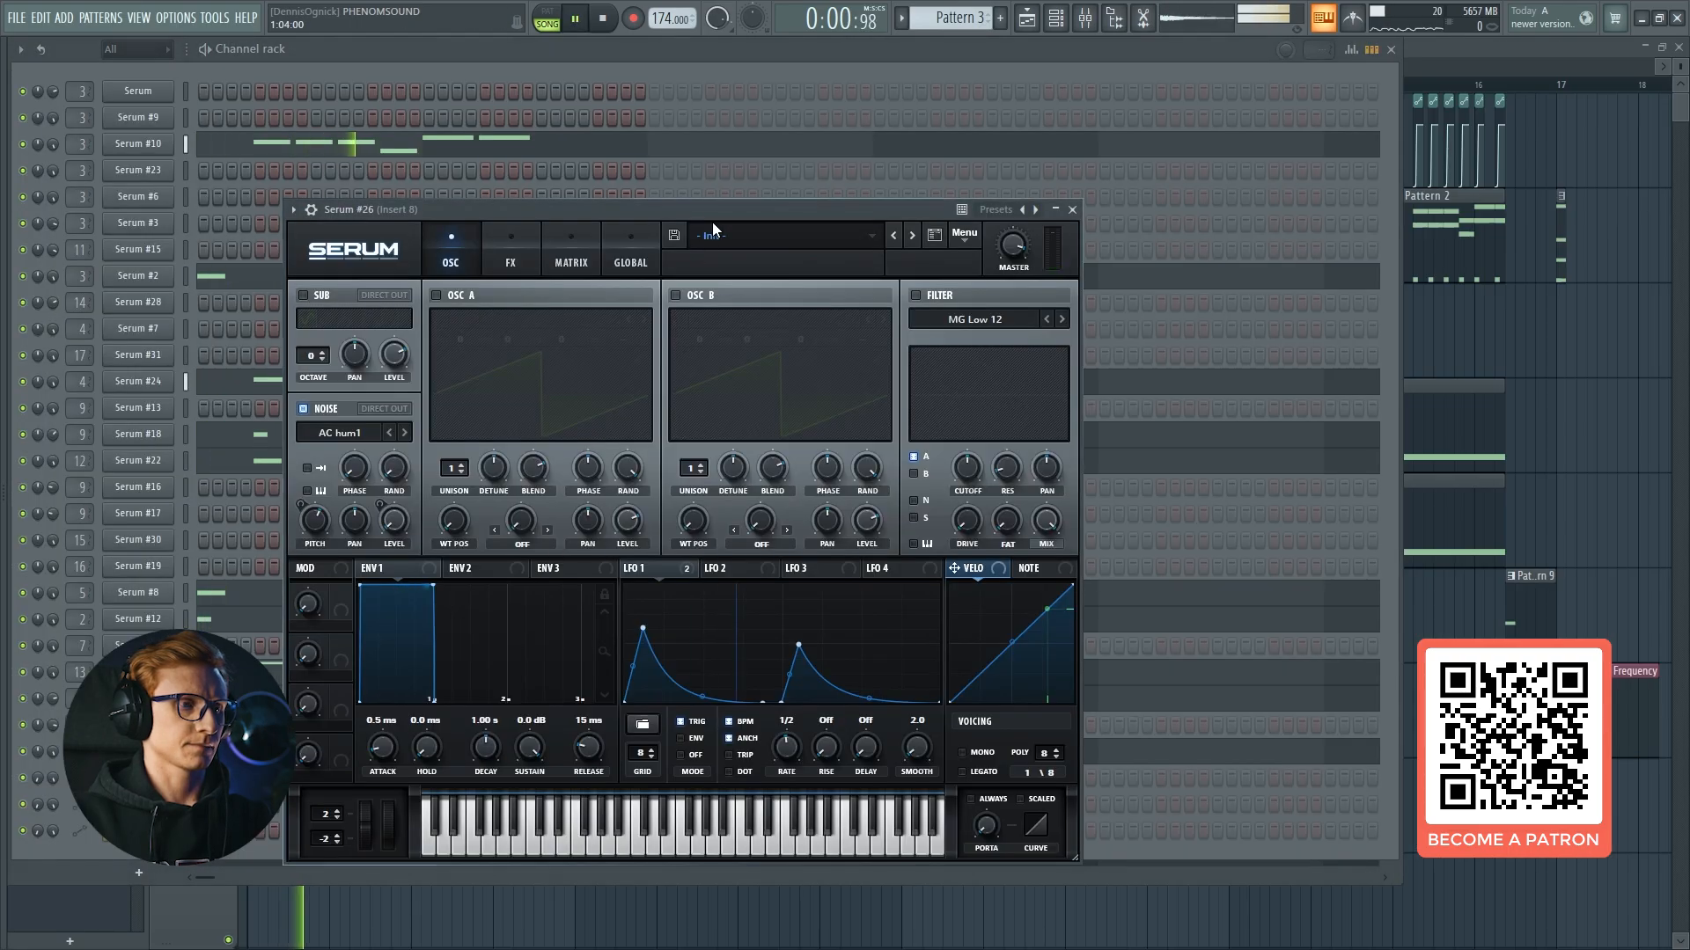
pyautogui.moveTo(711, 204); pyautogui.dragTo(764, 152)
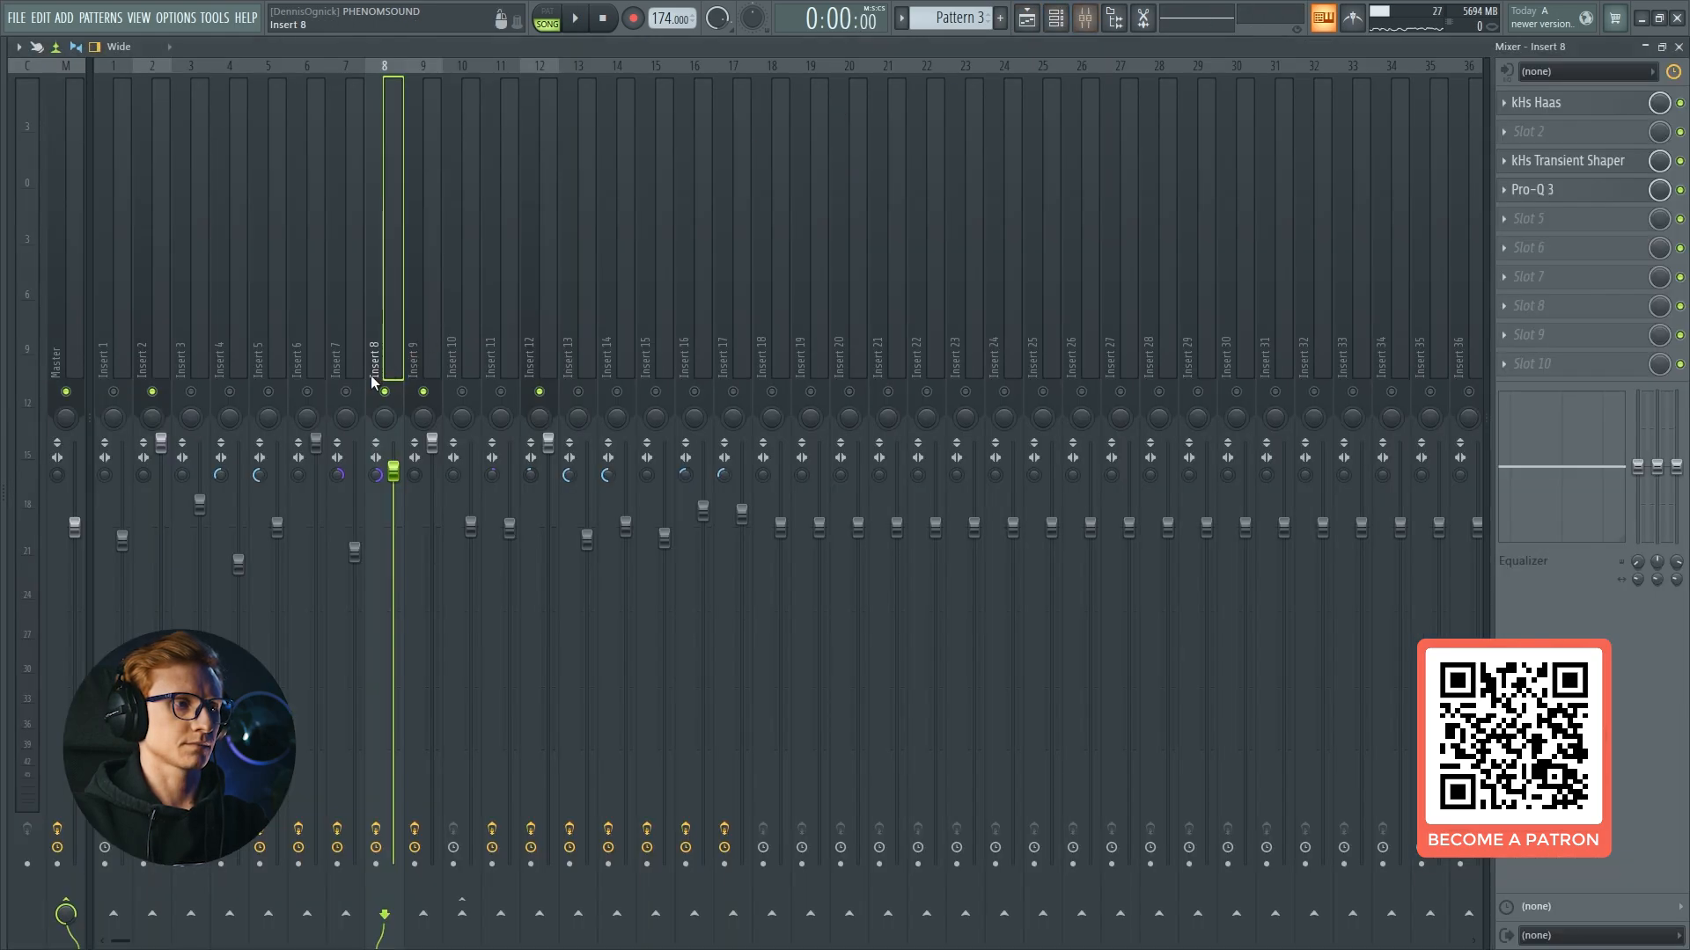
# Solo Insert 8 and compare the Serum #26 layer in playback with the AC hum1 noise oscillator off and on.
pyautogui.rightClick(384, 392)
pyautogui.press('F9')
pyautogui.press('space')
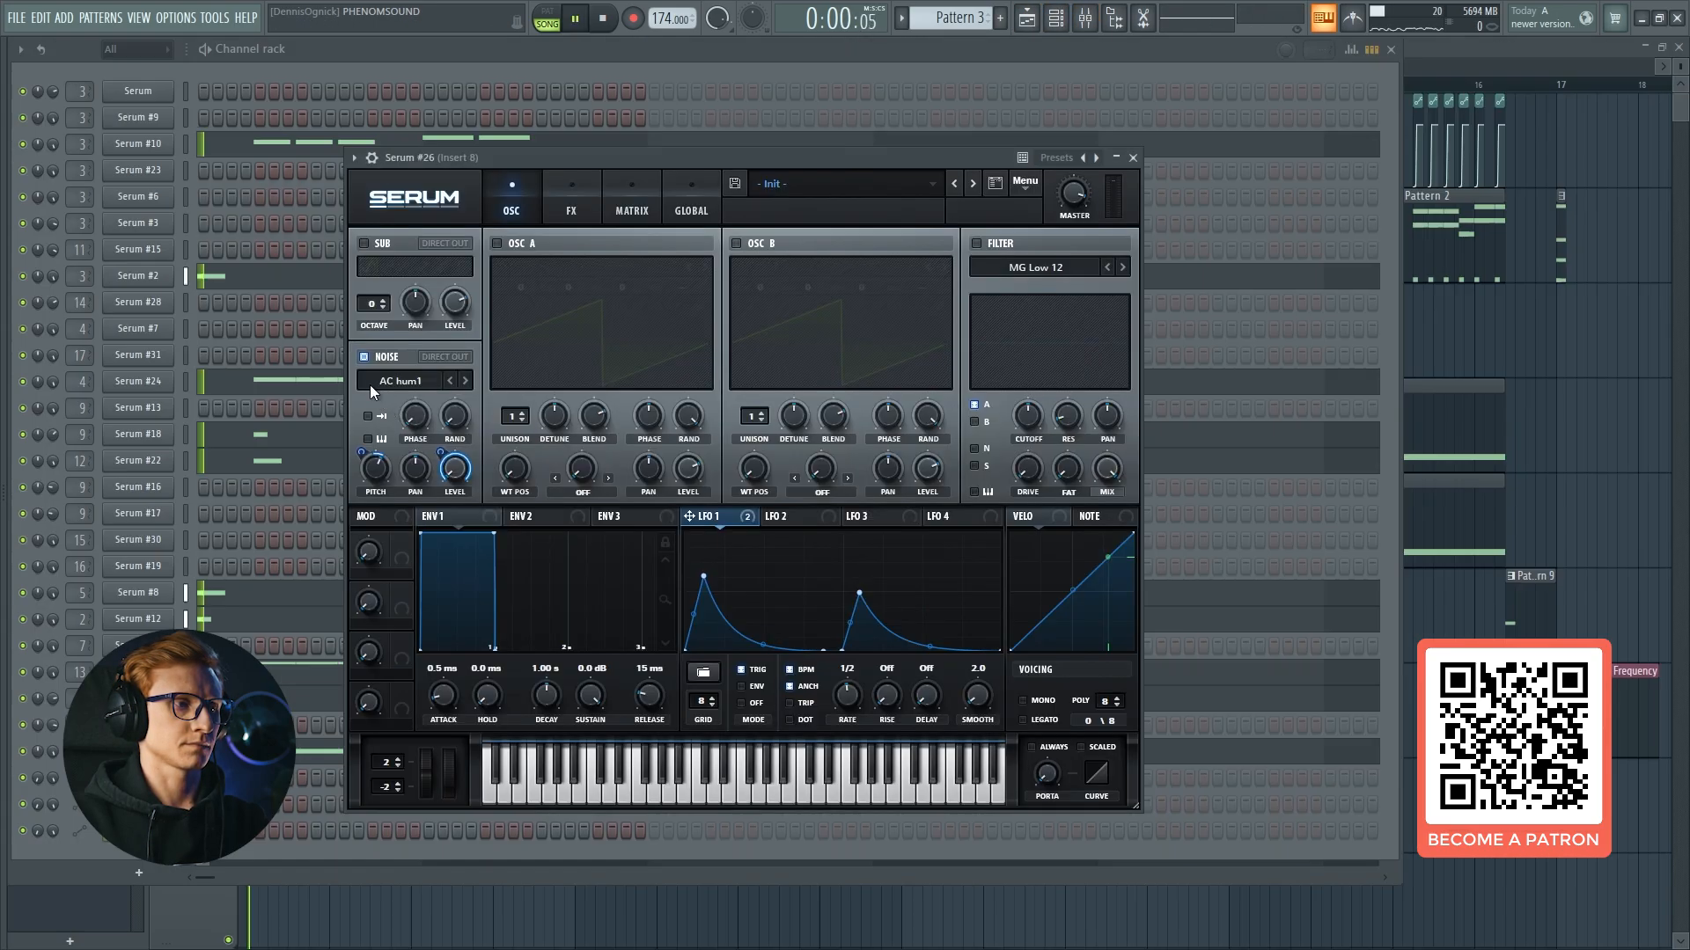
pyautogui.click(373, 362)
pyautogui.click(373, 361)
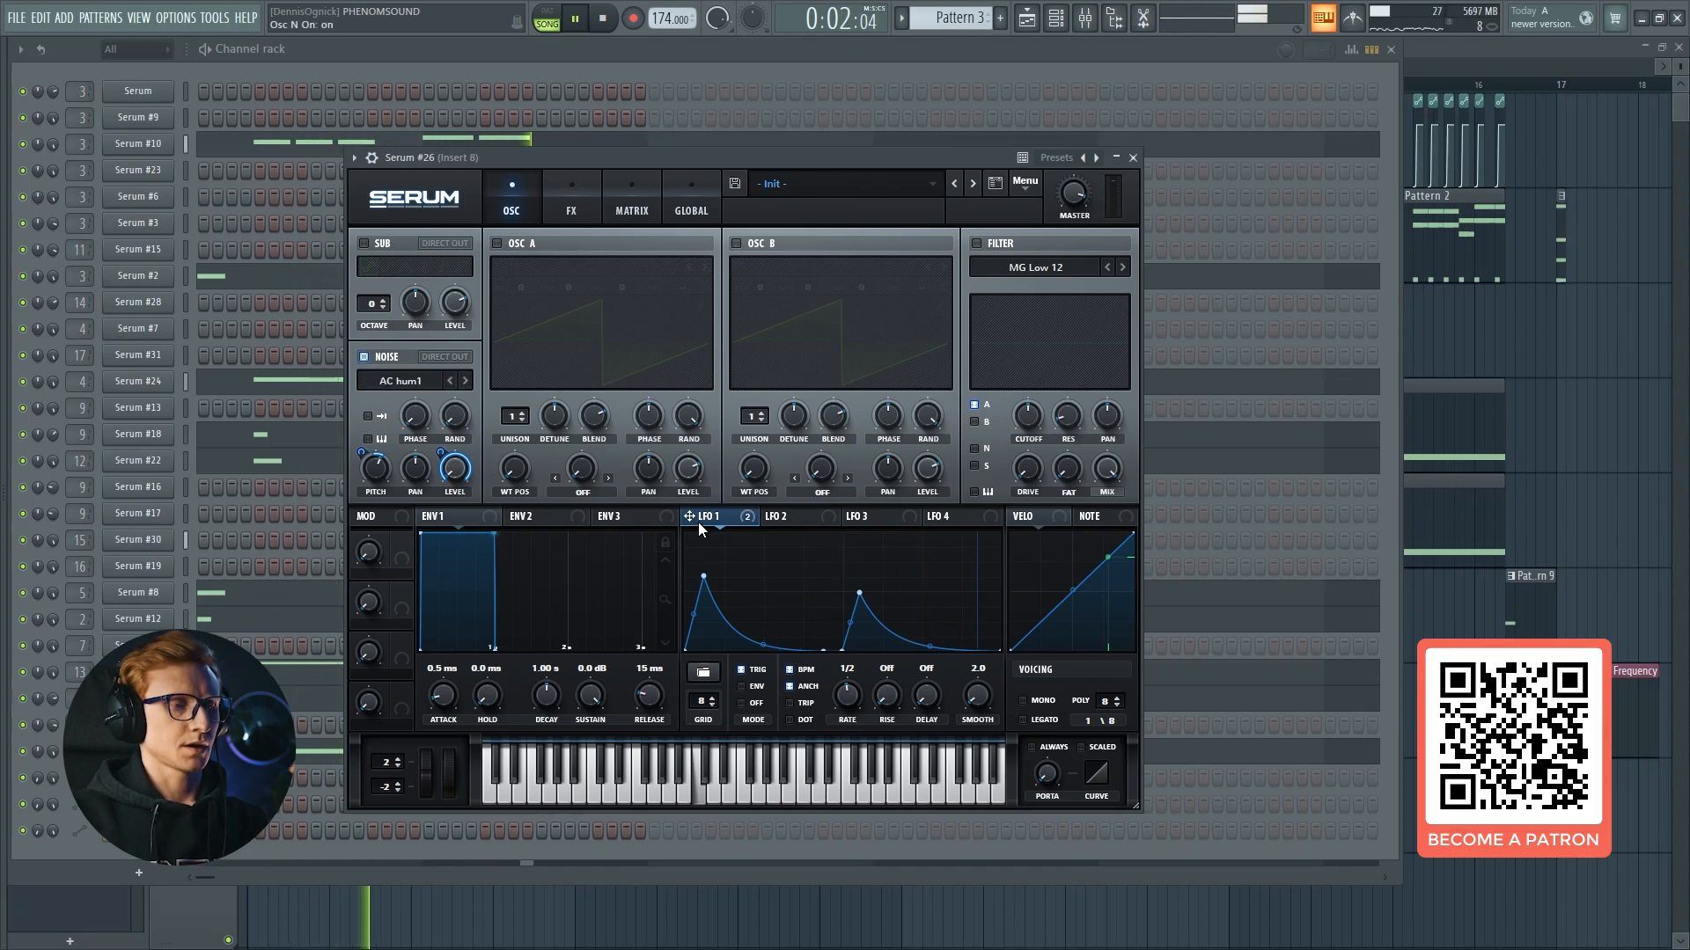
pyautogui.press('space')
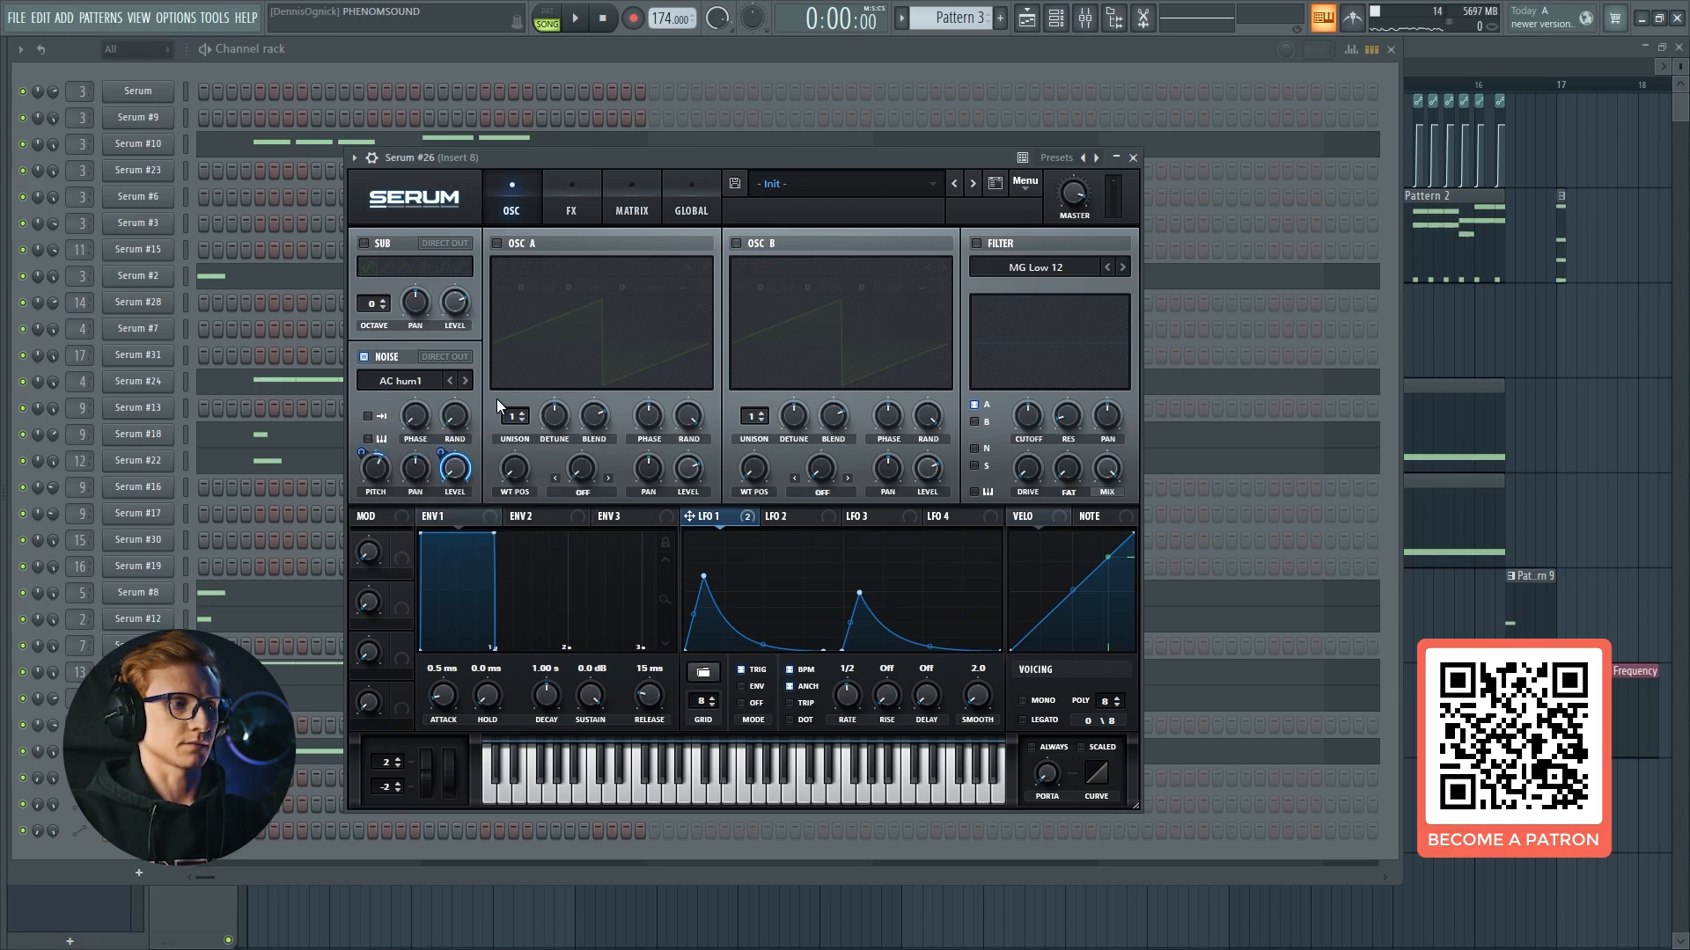
# Remove the LFO 1 modulation from the noise pitch and listen to the layer without it.
pyautogui.press('space')
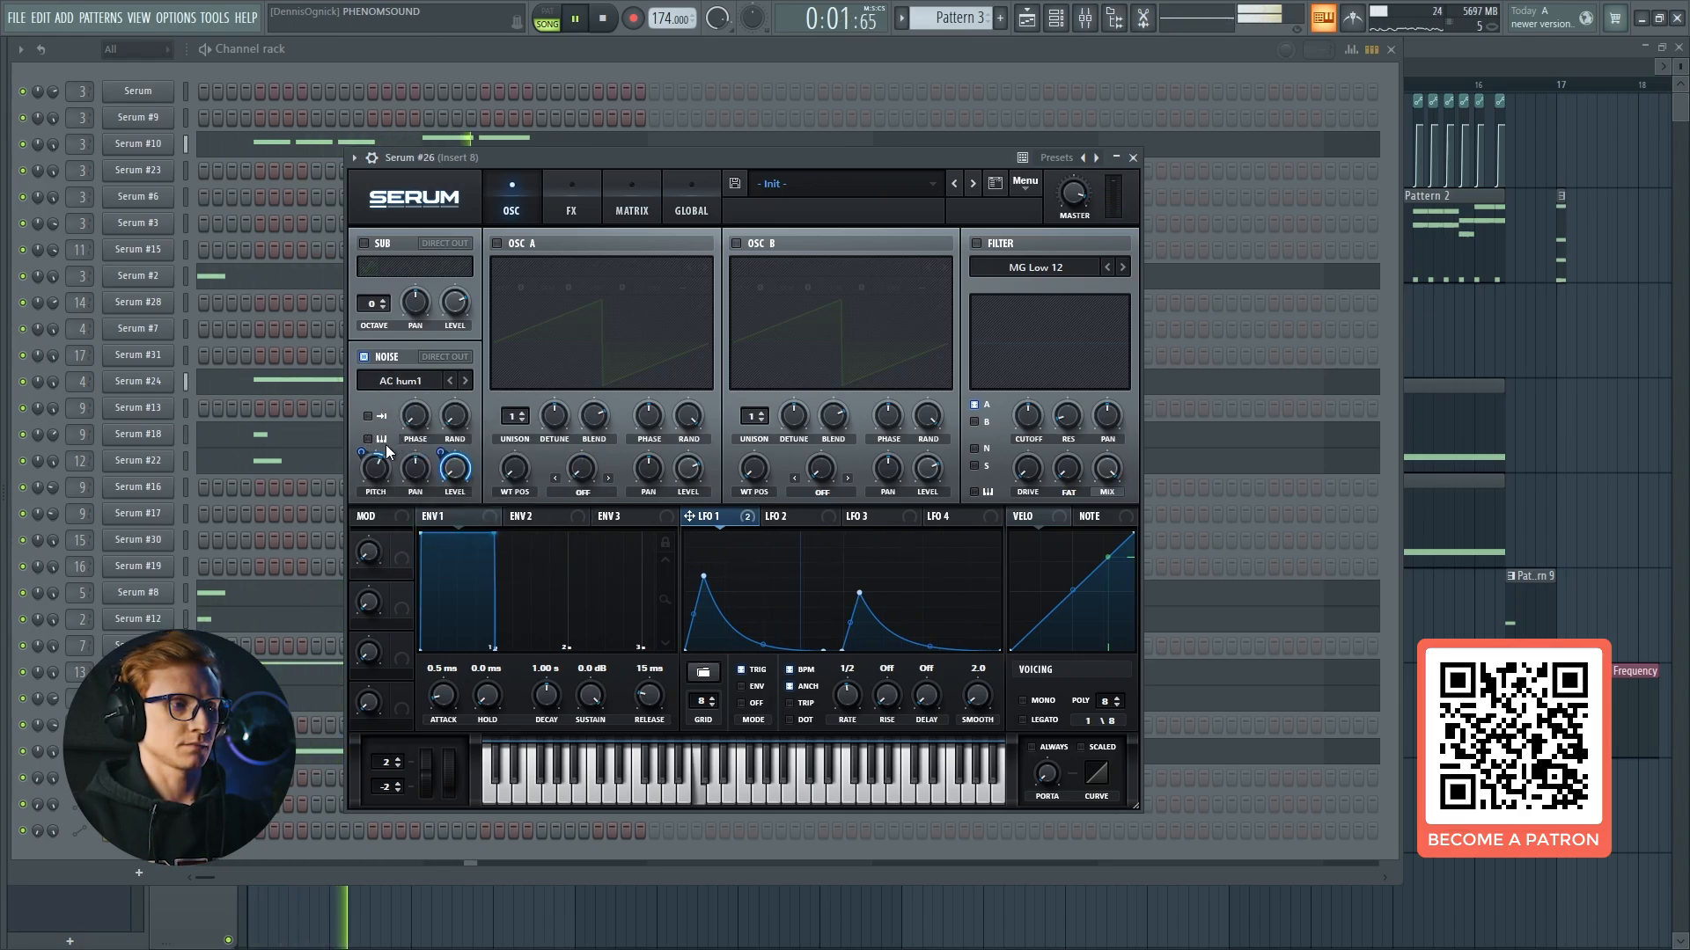
pyautogui.rightClick(382, 466)
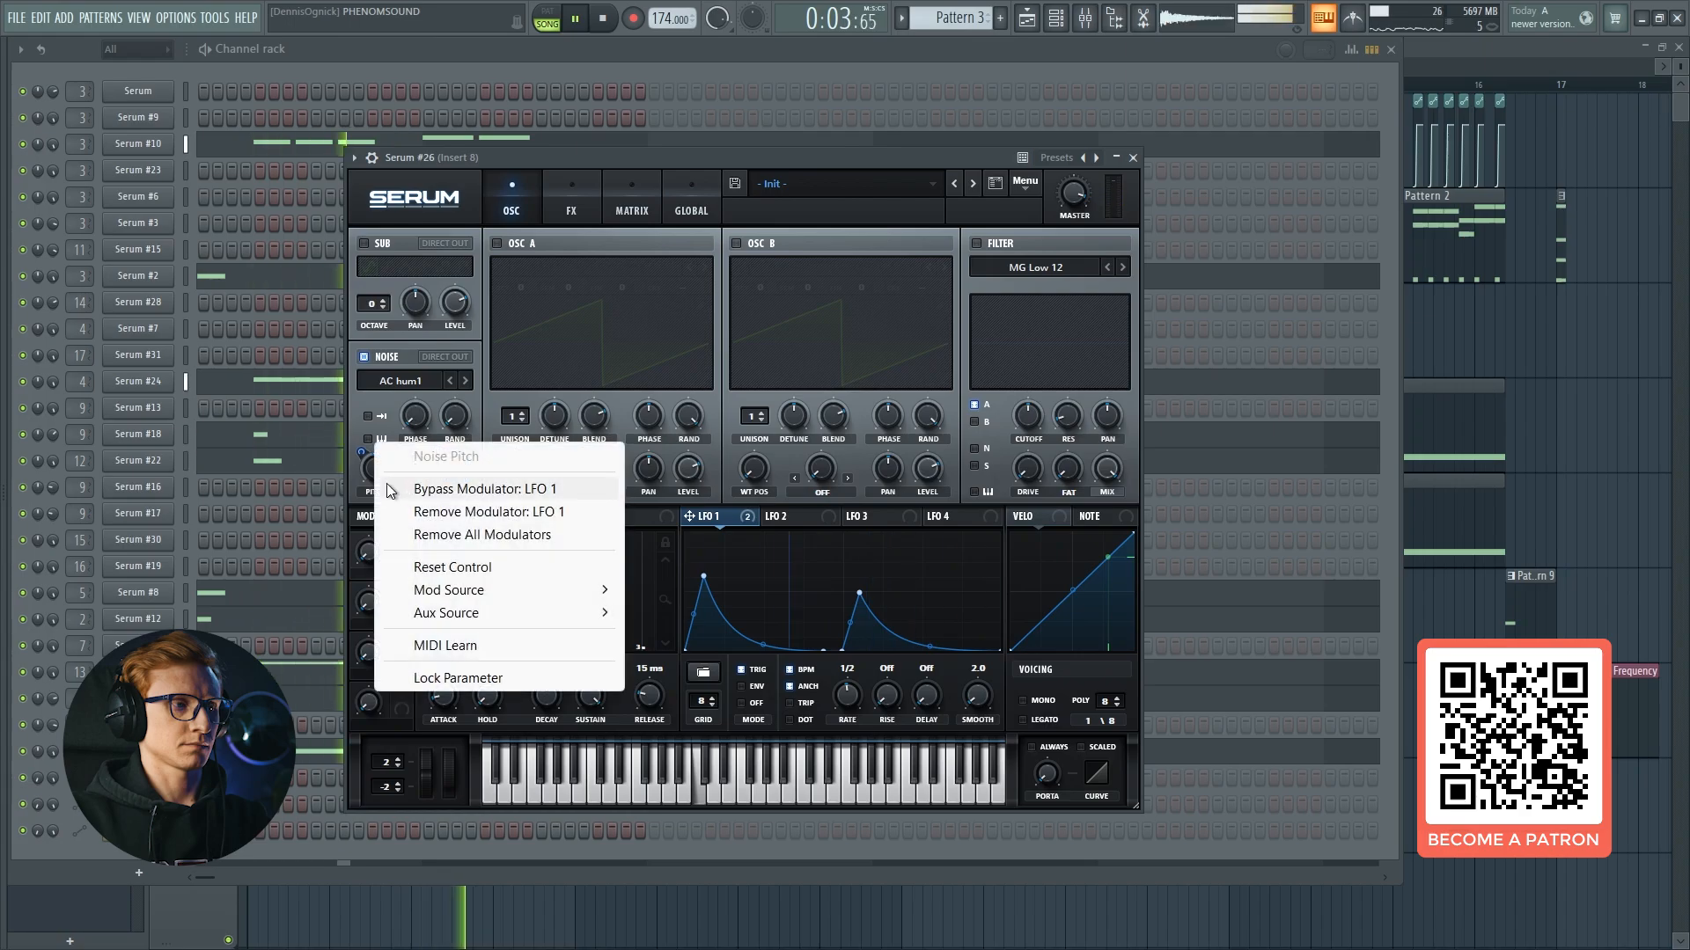
pyautogui.click(413, 531)
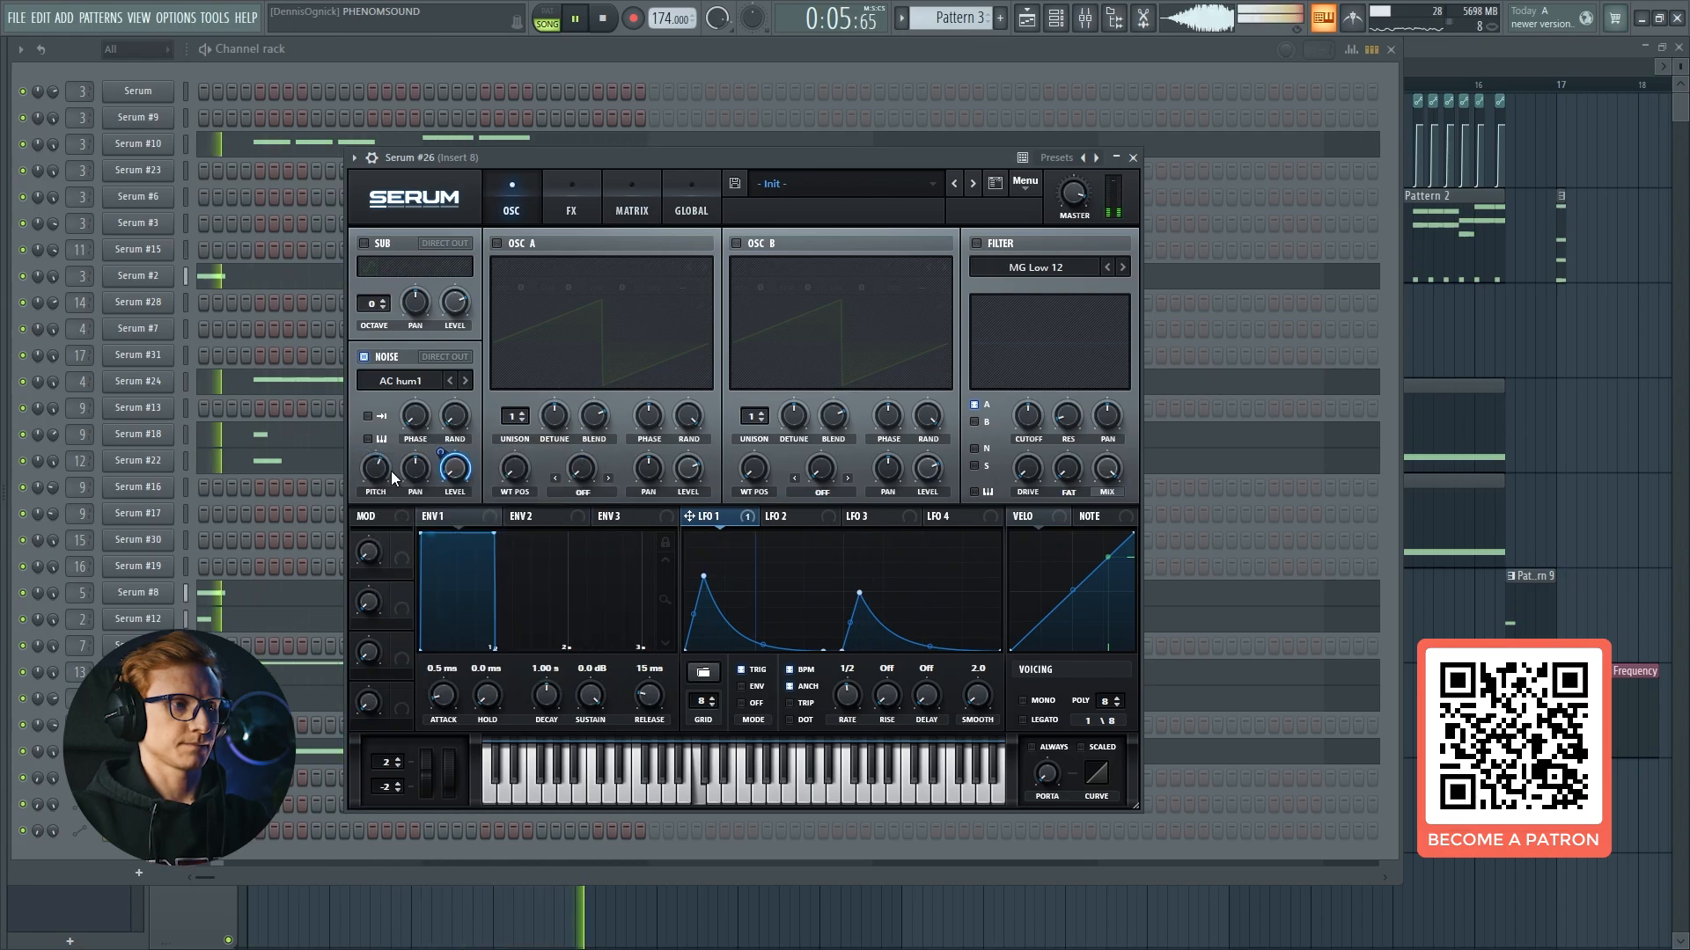
pyautogui.press('space')
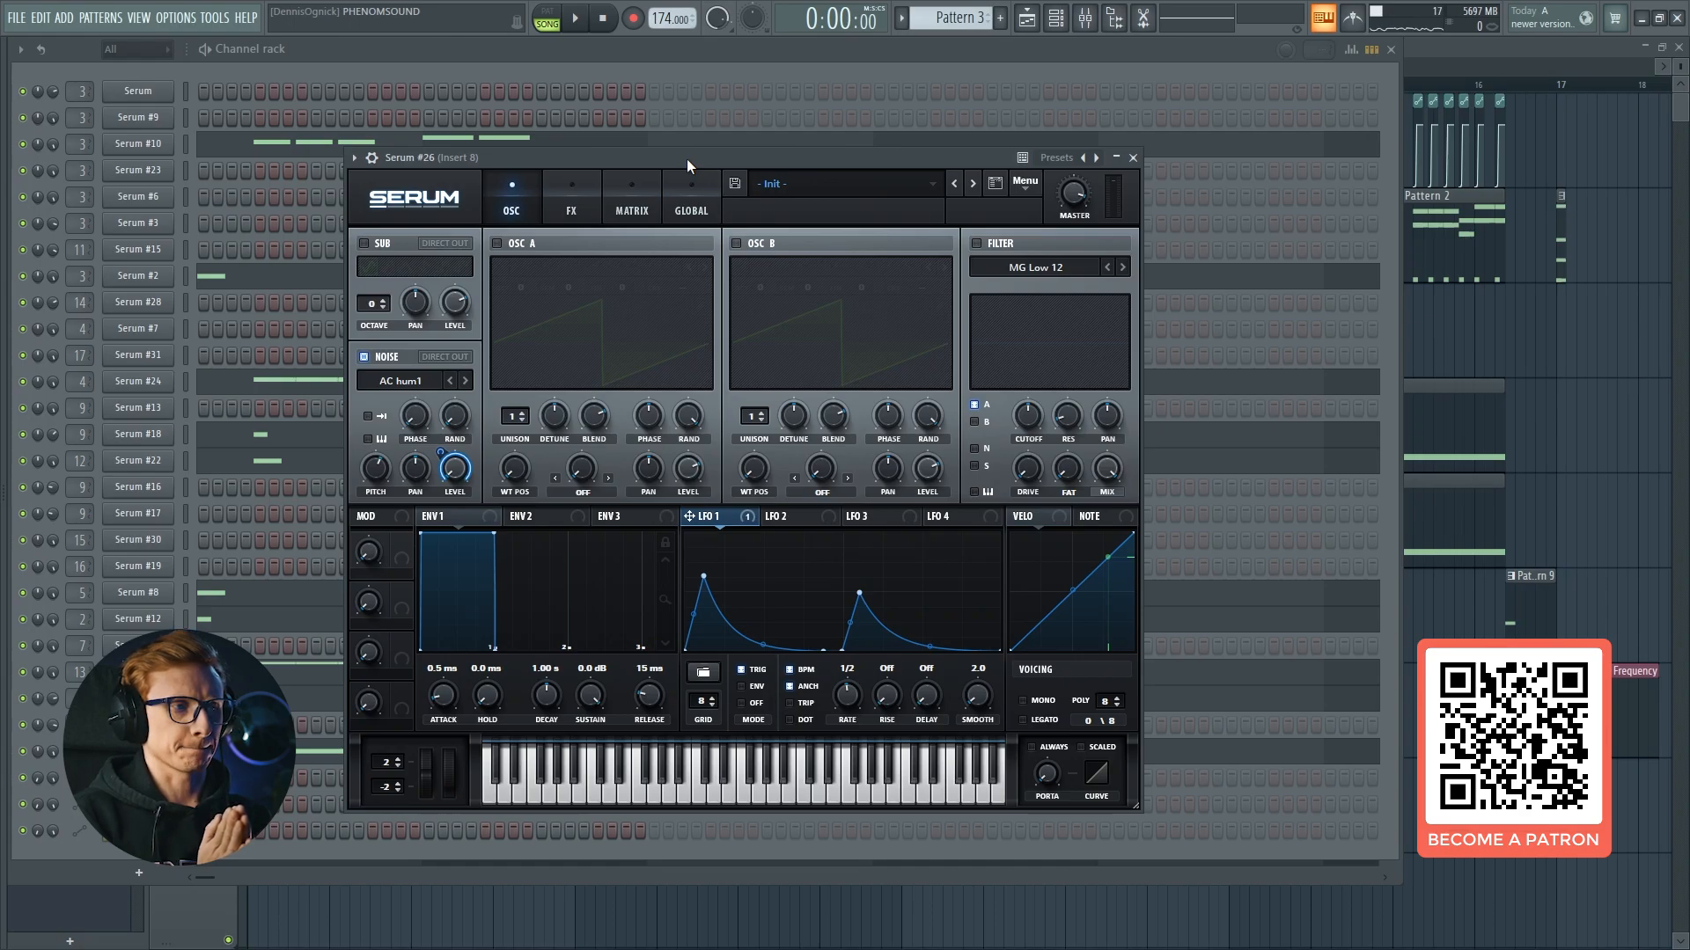
# Assign LFO 1 to the noise pitch with a modulation amount of -12.
pyautogui.moveTo(689, 517); pyautogui.dragTo(351, 492)
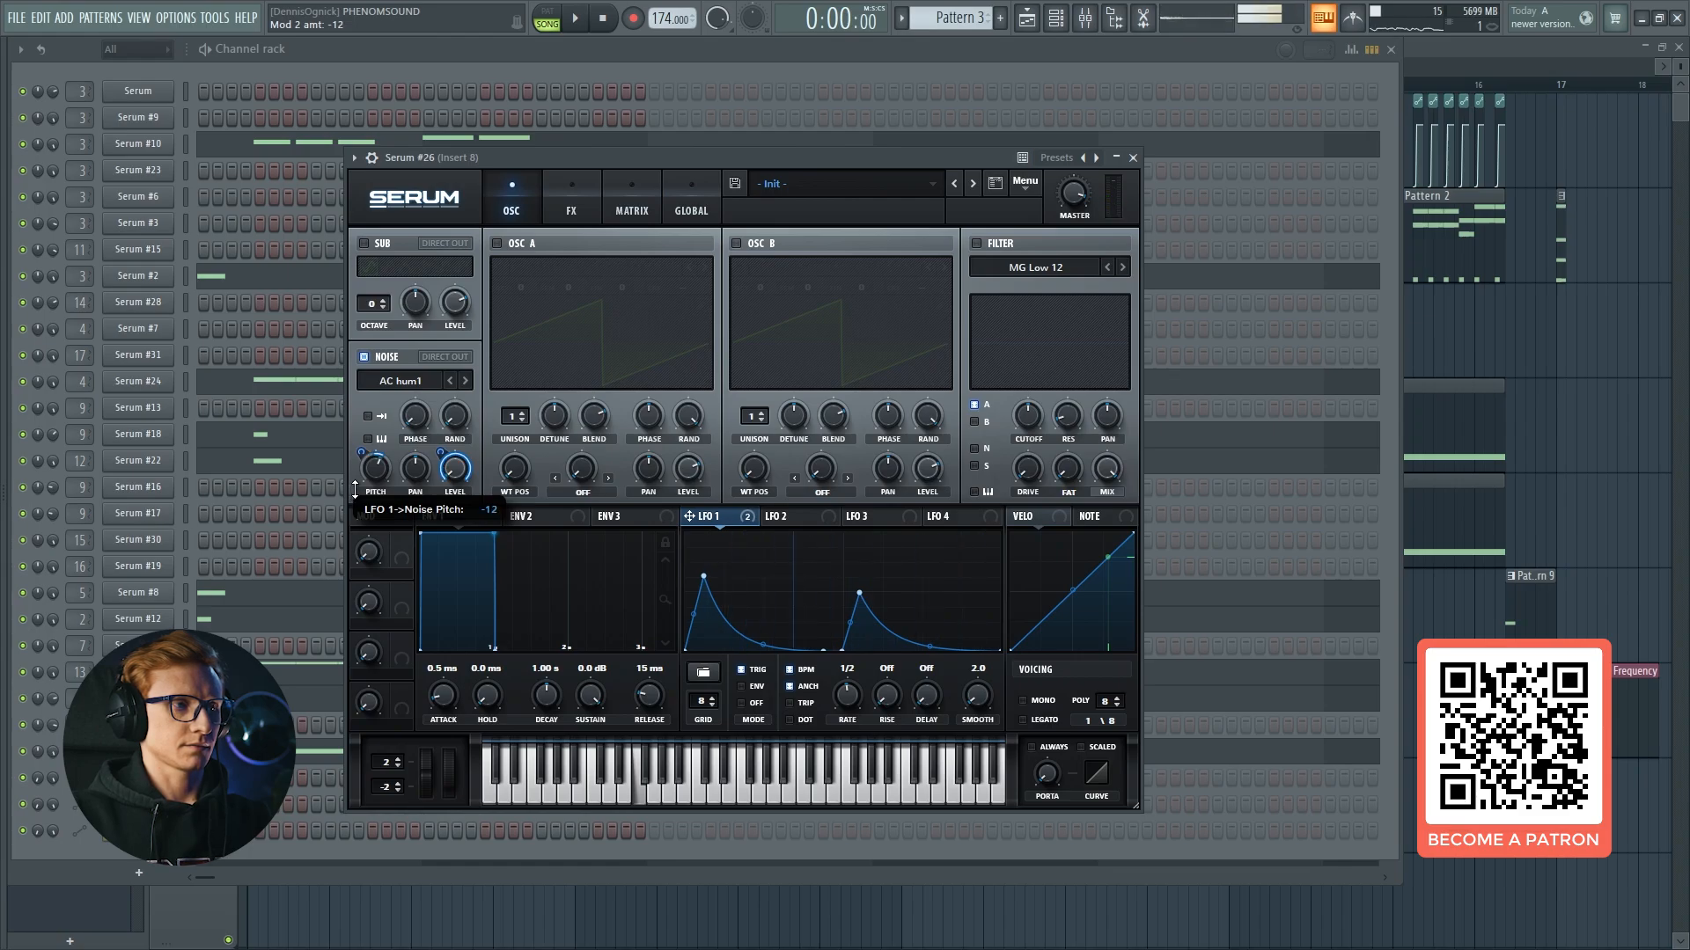
pyautogui.moveTo(563, 160); pyautogui.dragTo(567, 158)
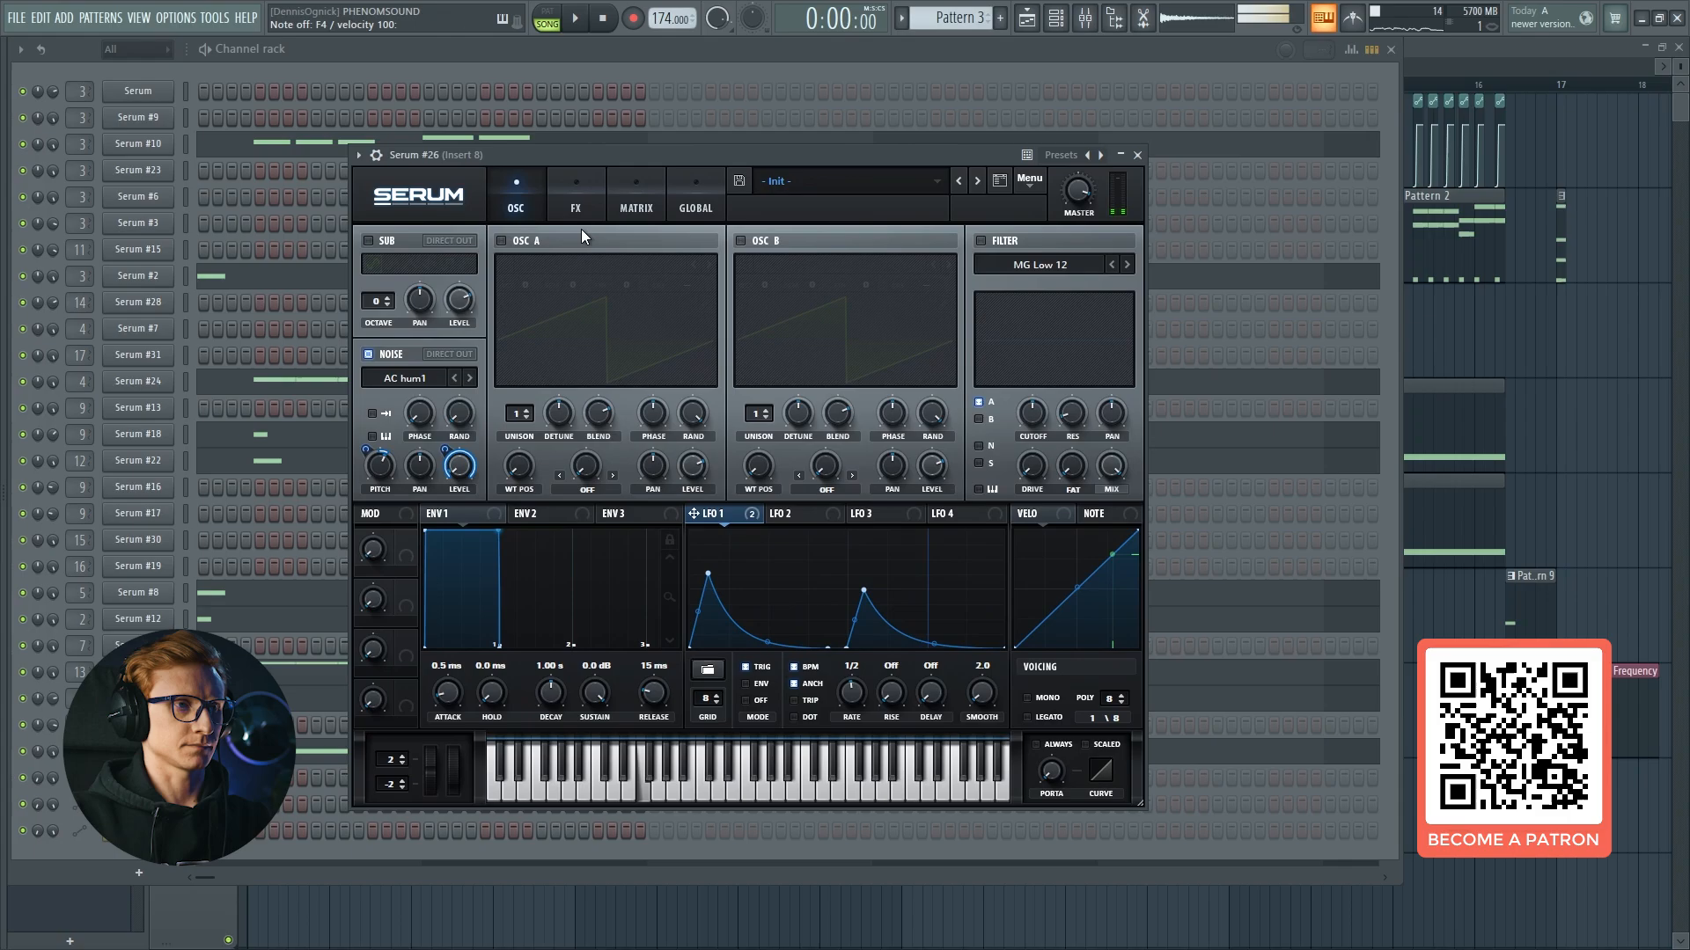
# Show the Serum #26 effects and compare the layer in playback with Distortion off and on.
pyautogui.press('space')
pyautogui.click(576, 203)
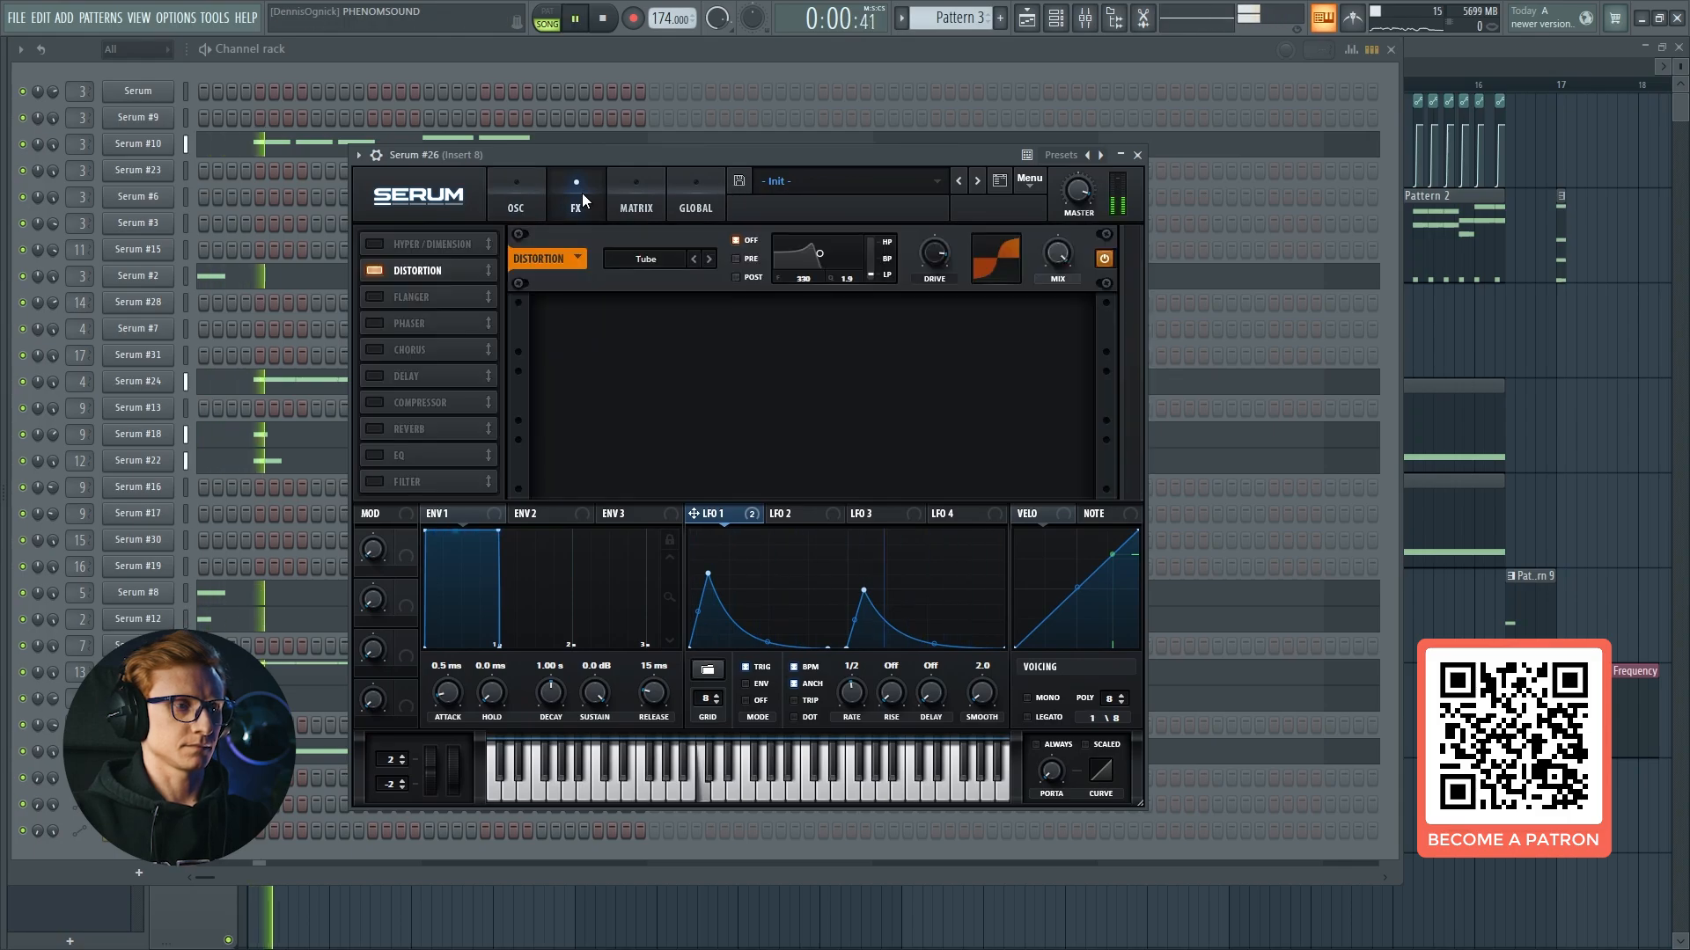
pyautogui.click(380, 272)
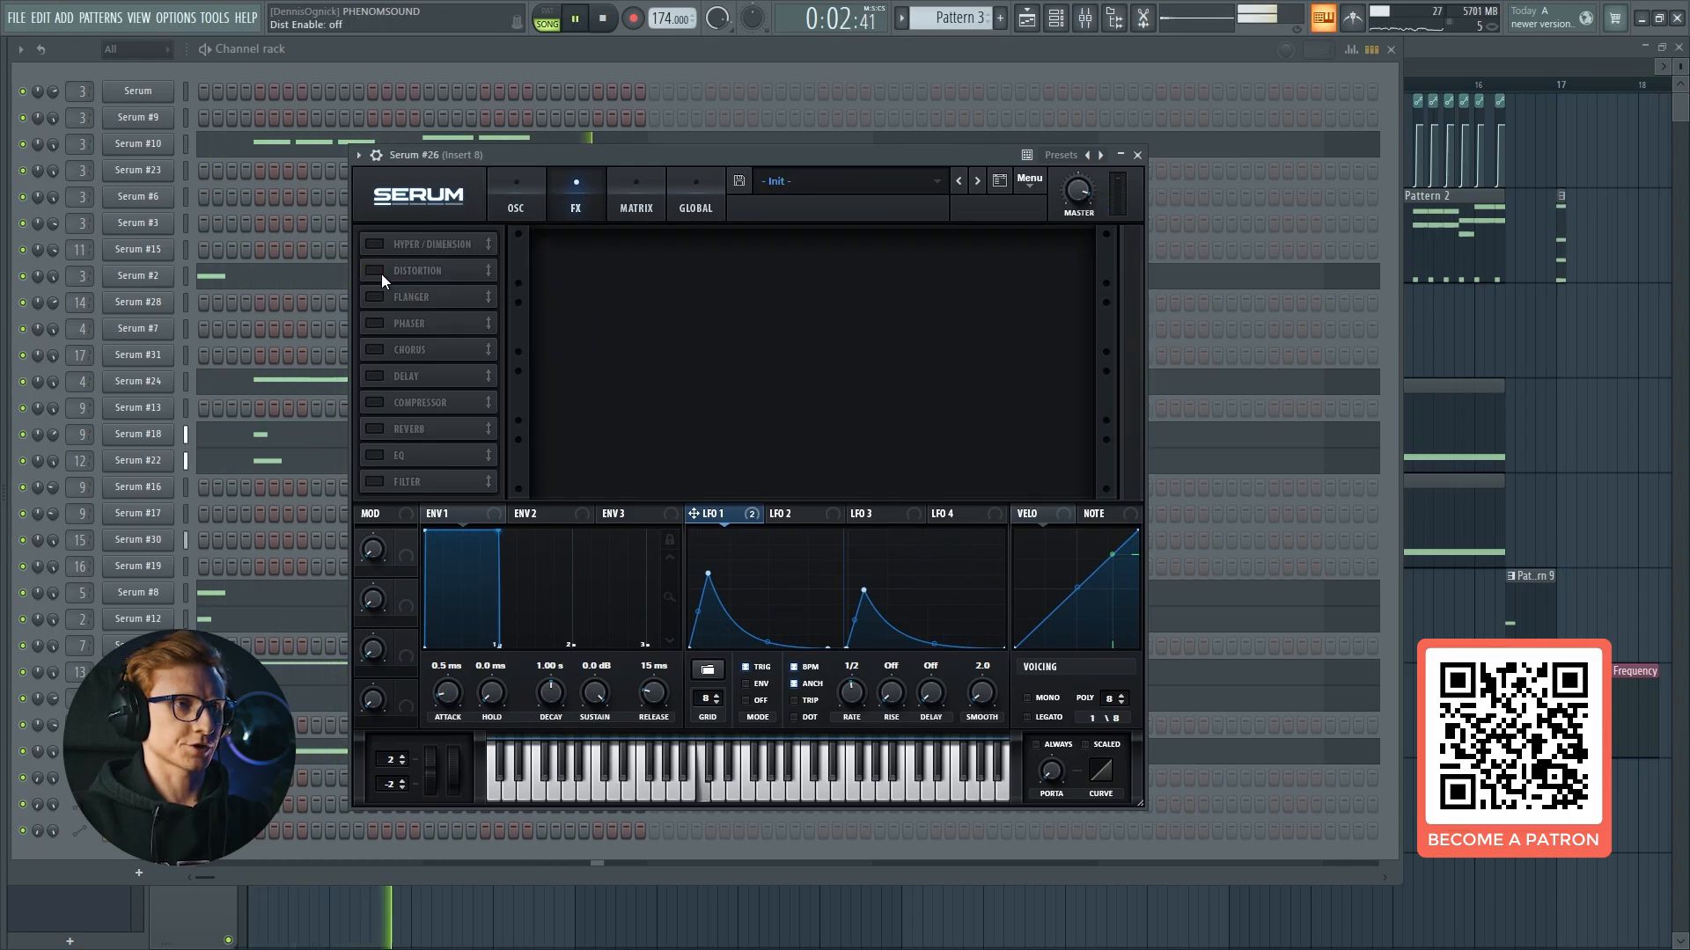
pyautogui.click(368, 271)
# Show the Insert 8 mixer effects and compare playback with kHs Transient Shaper bypassed and re-enabled.
pyautogui.click(1085, 17)
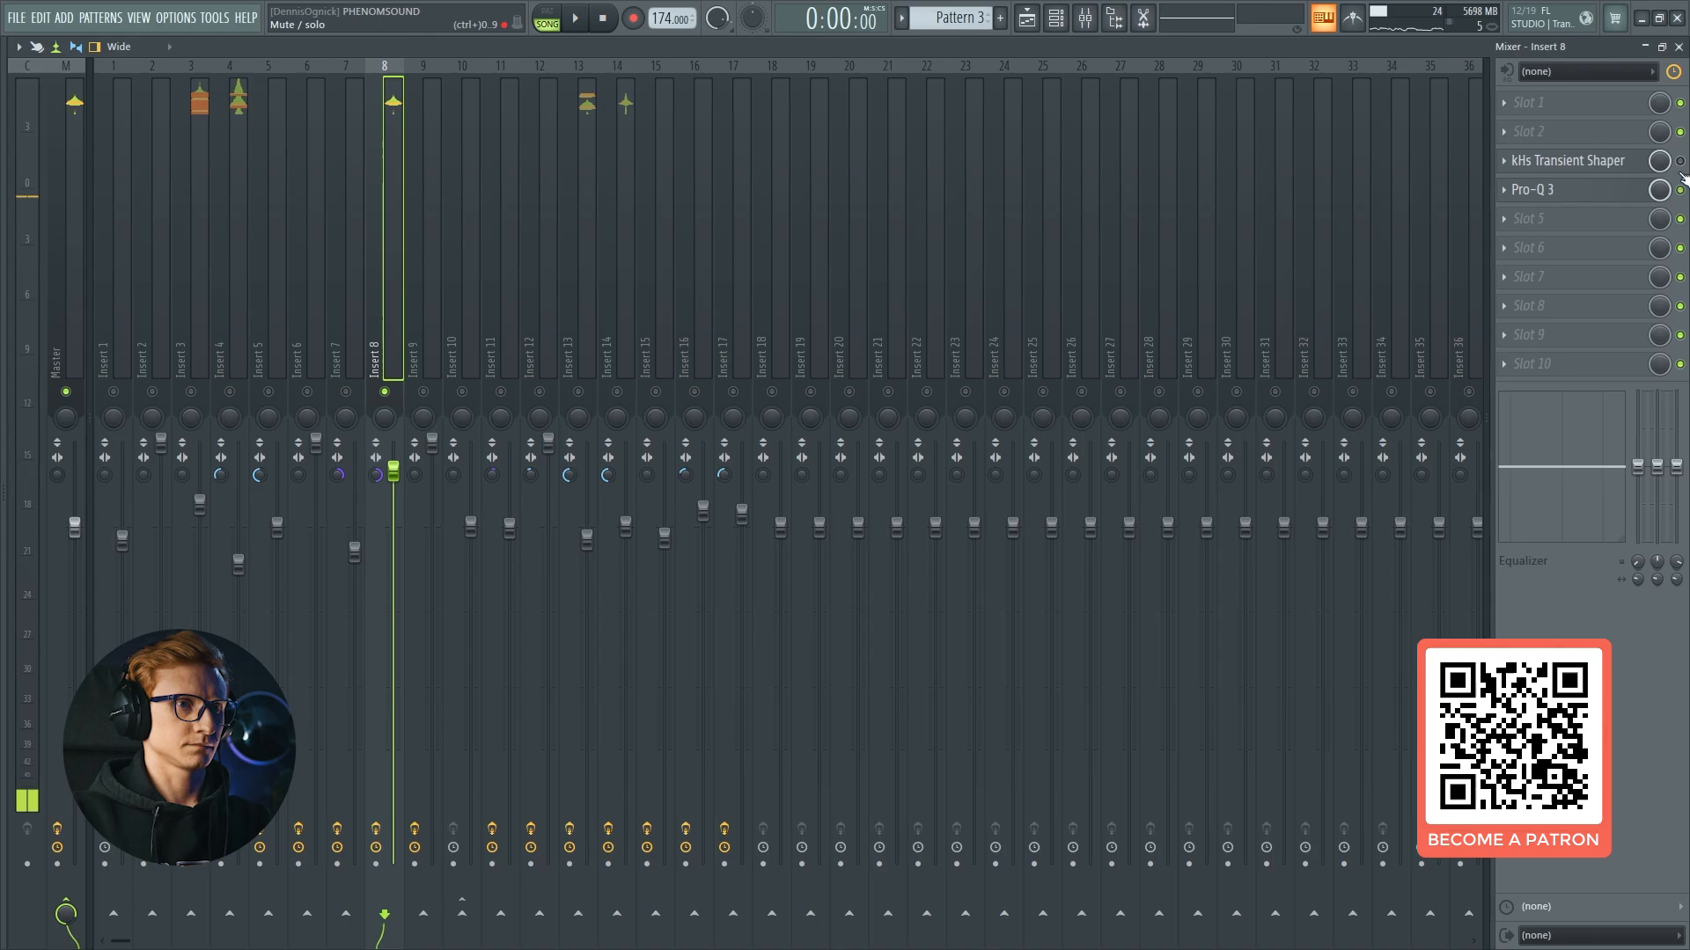
pyautogui.press('space')
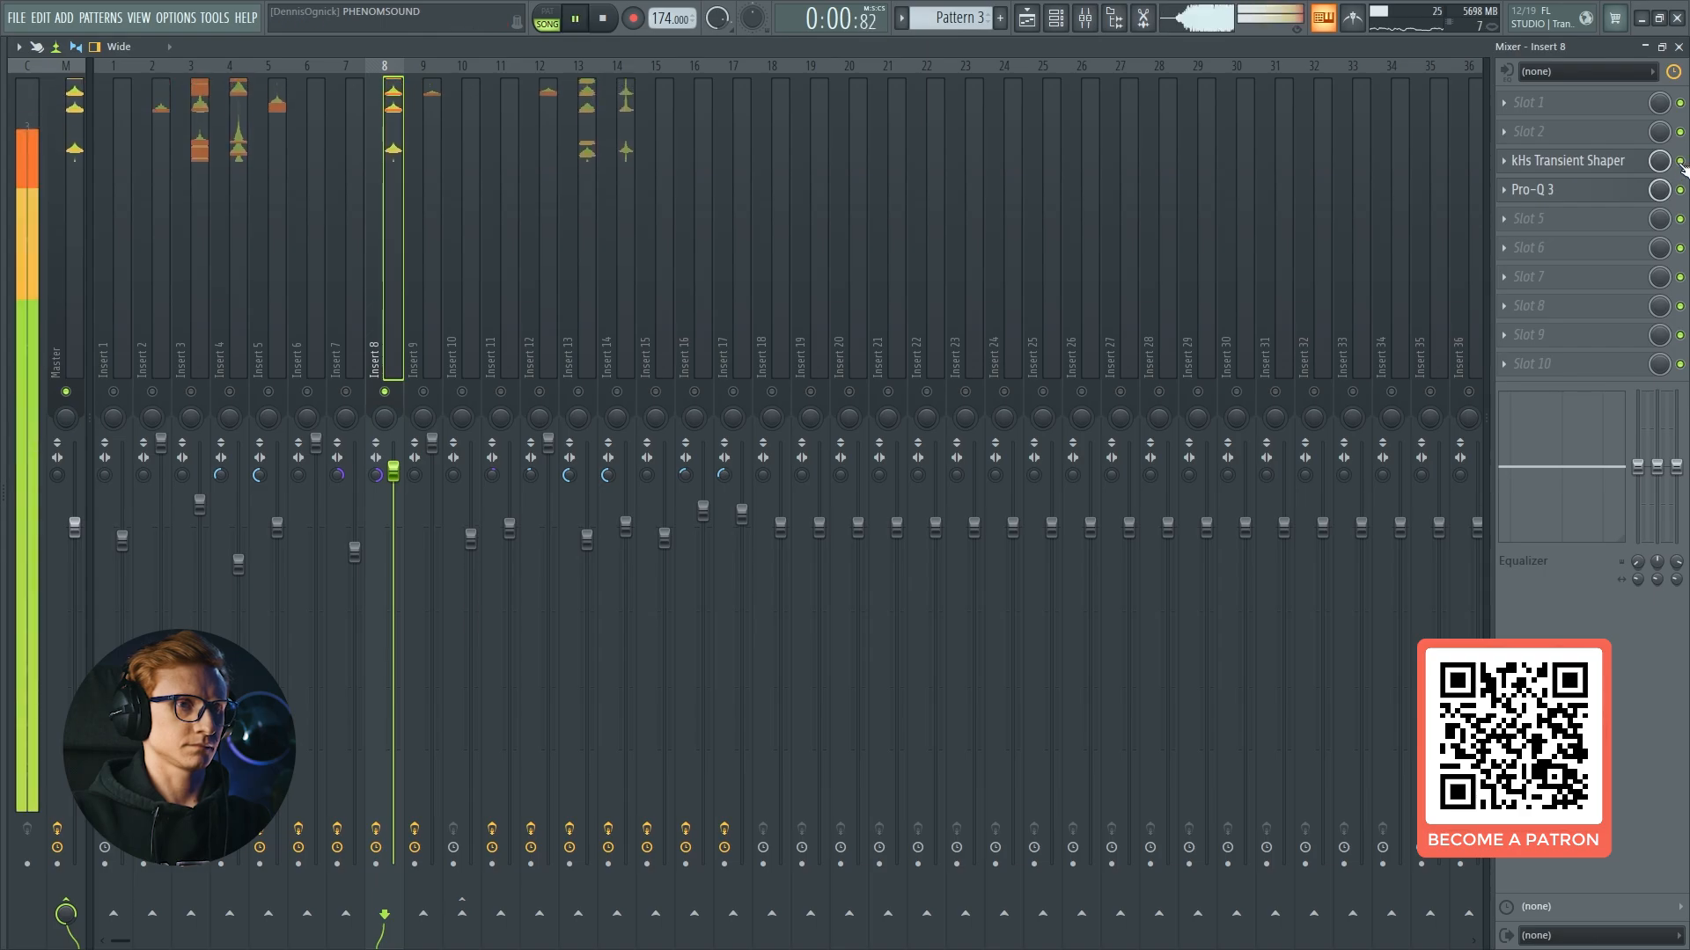
# Compare Insert 8 in playback with kHs Transient Shaper and Pro-Q 3 bypassed and enabled, and show the settings of both effects.
pyautogui.click(1680, 162)
pyautogui.click(1680, 190)
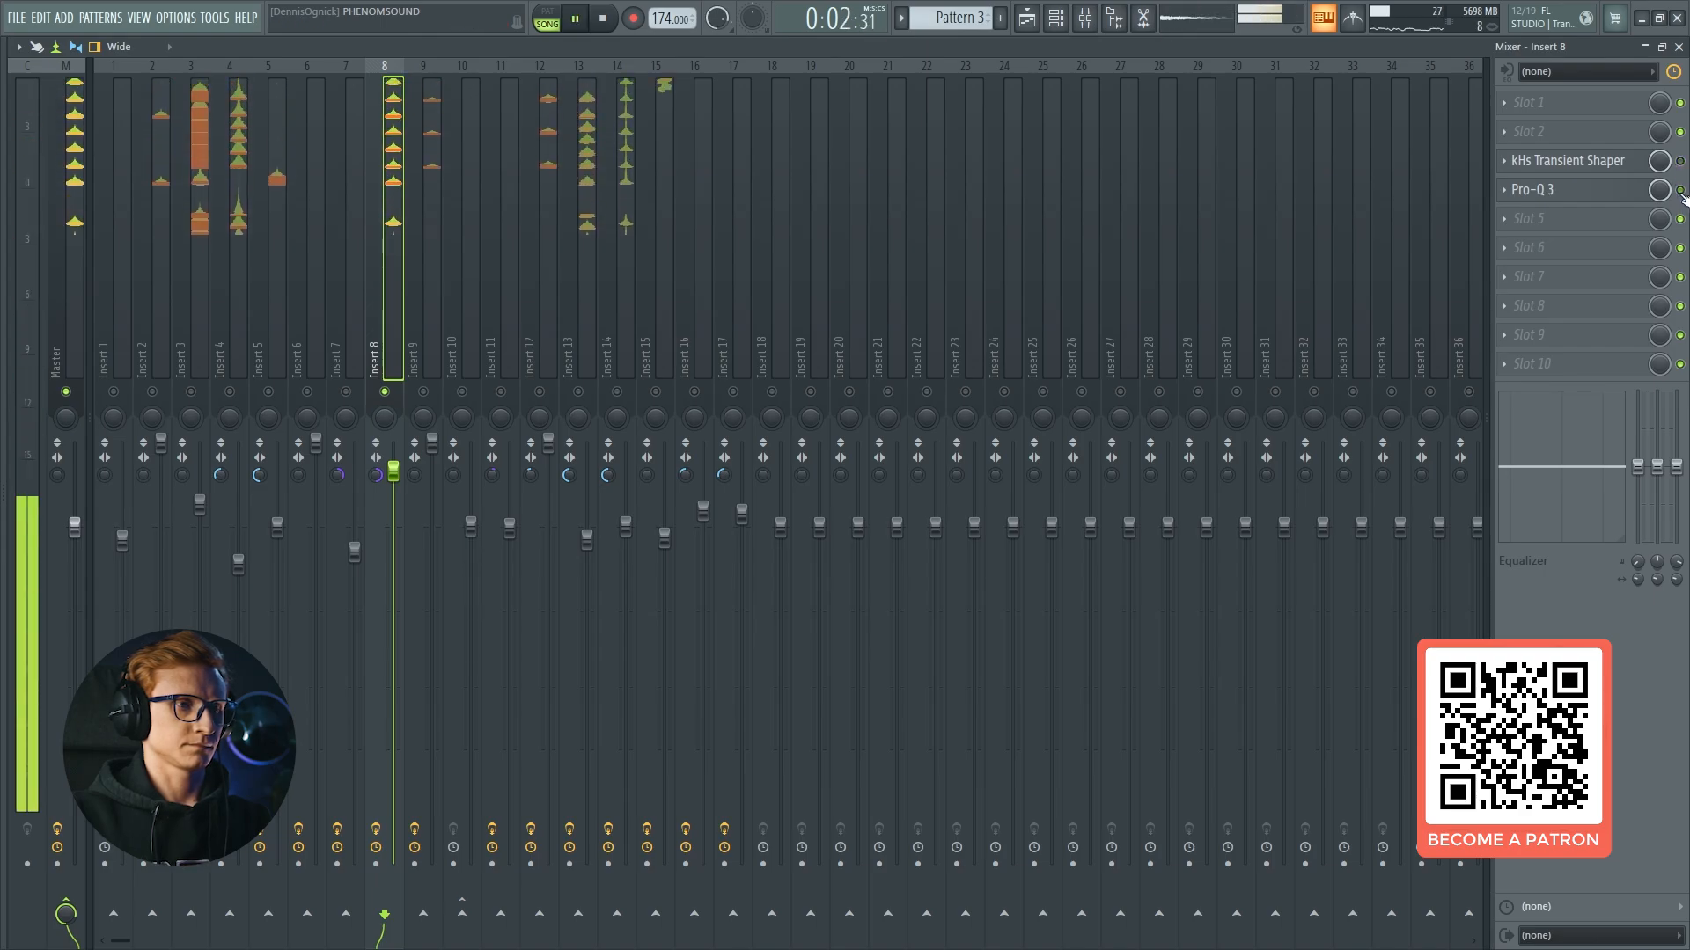
pyautogui.click(1625, 168)
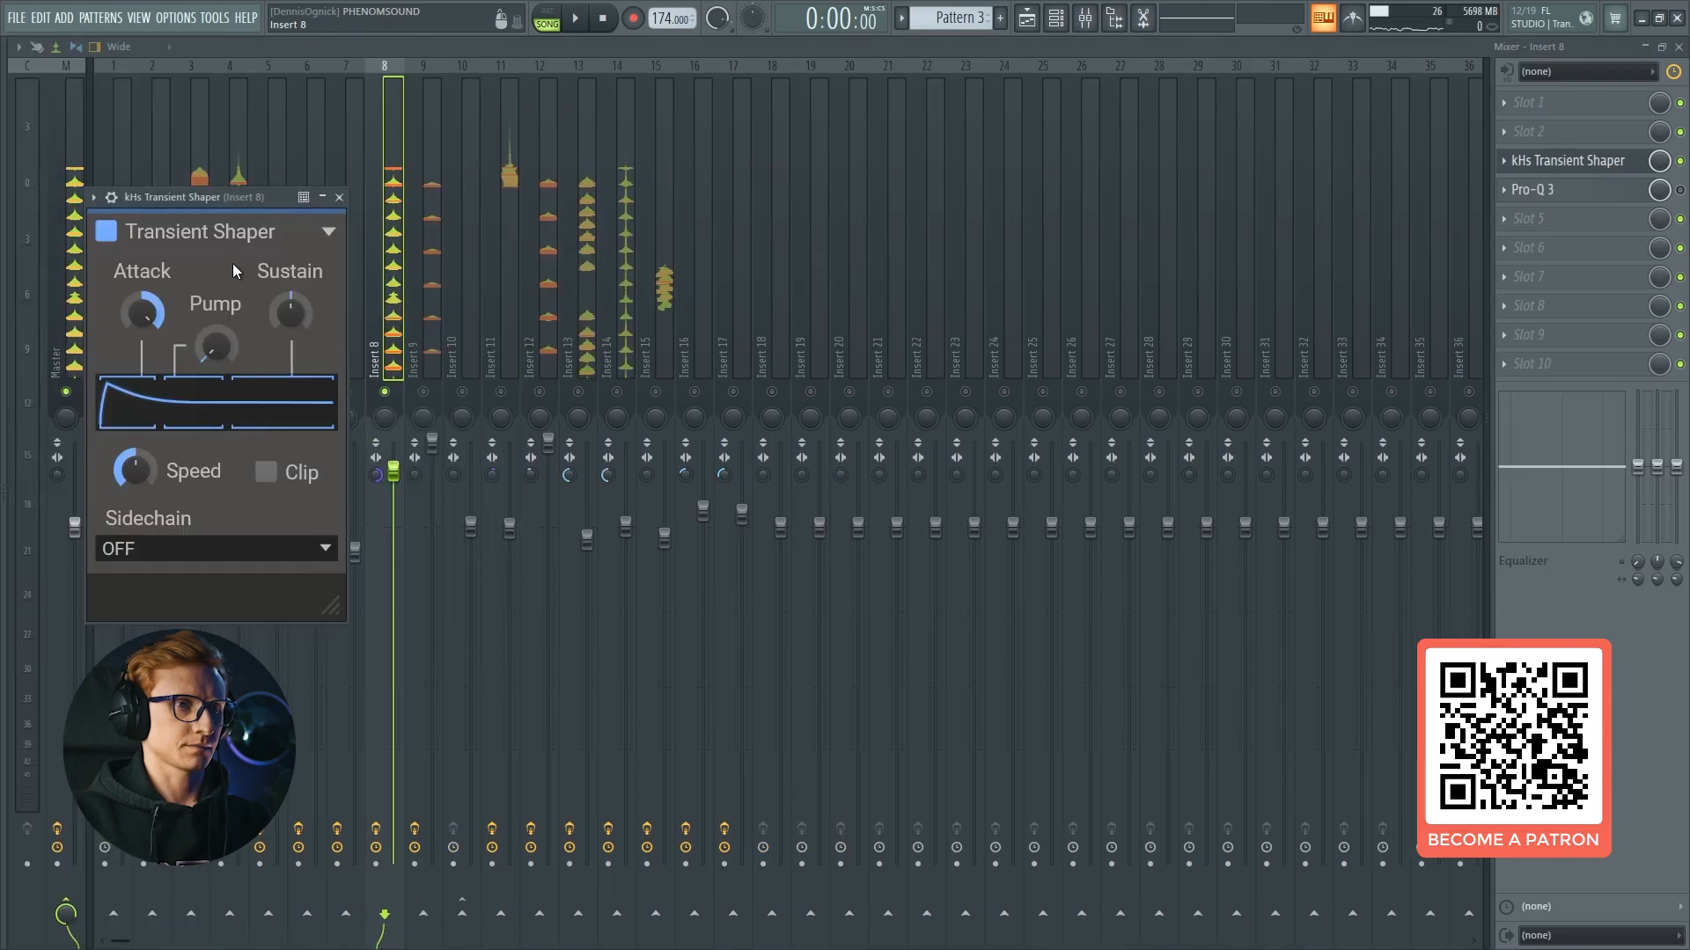
pyautogui.press('Escape')
pyautogui.press('space')
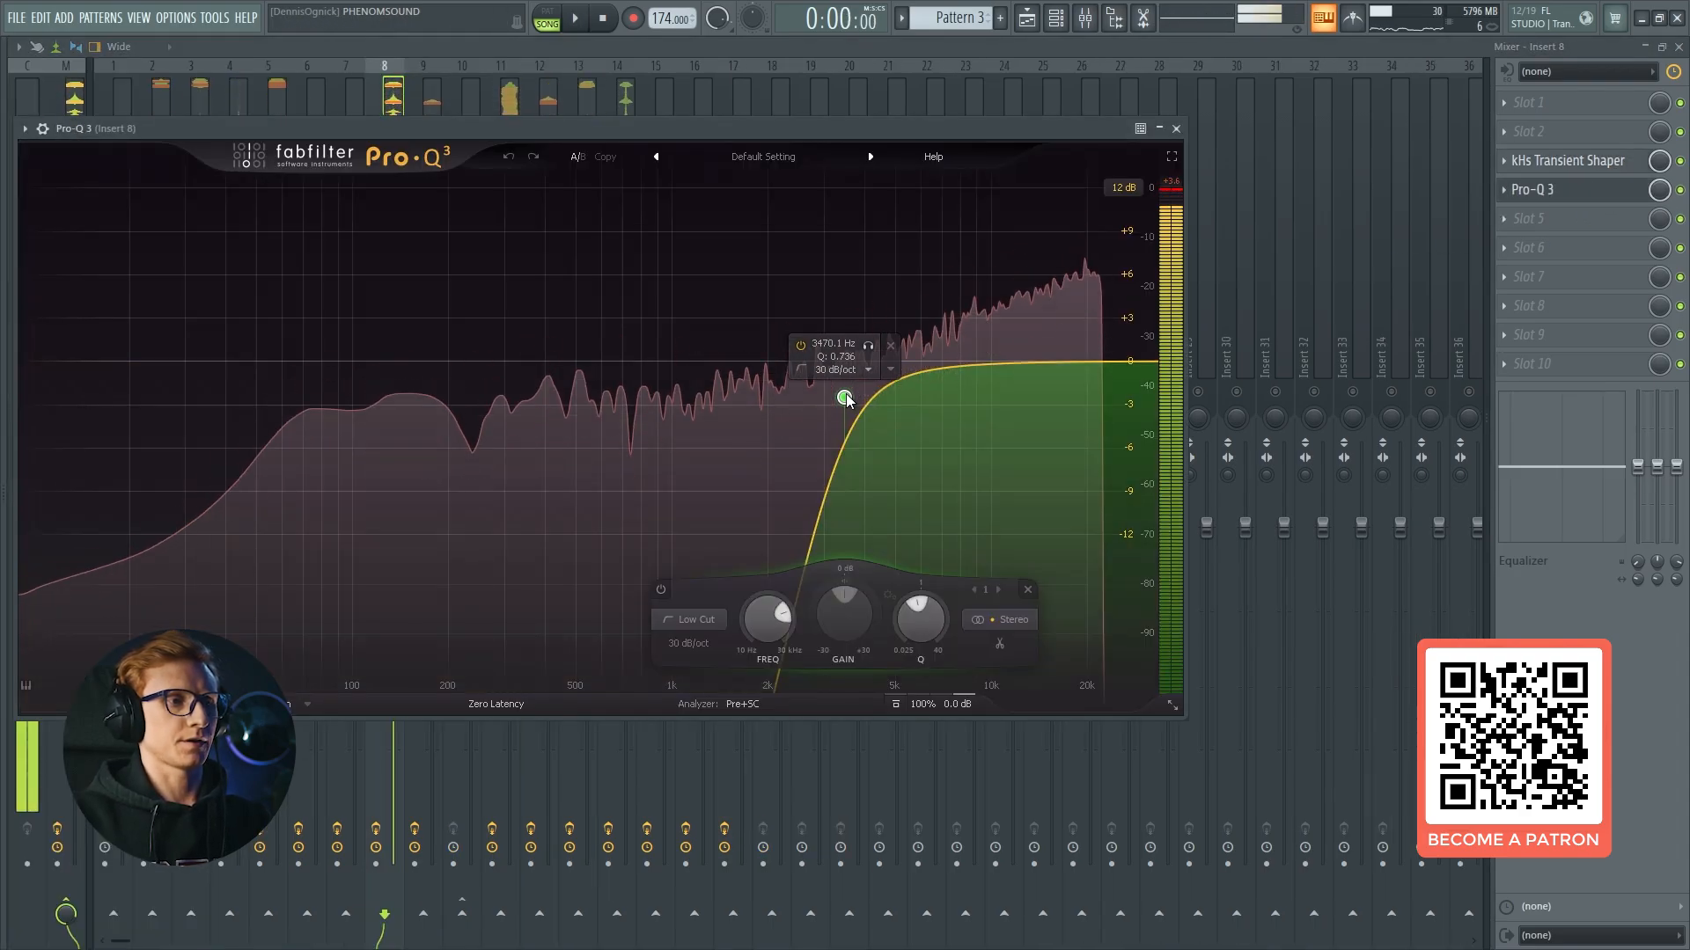
pyautogui.press('space')
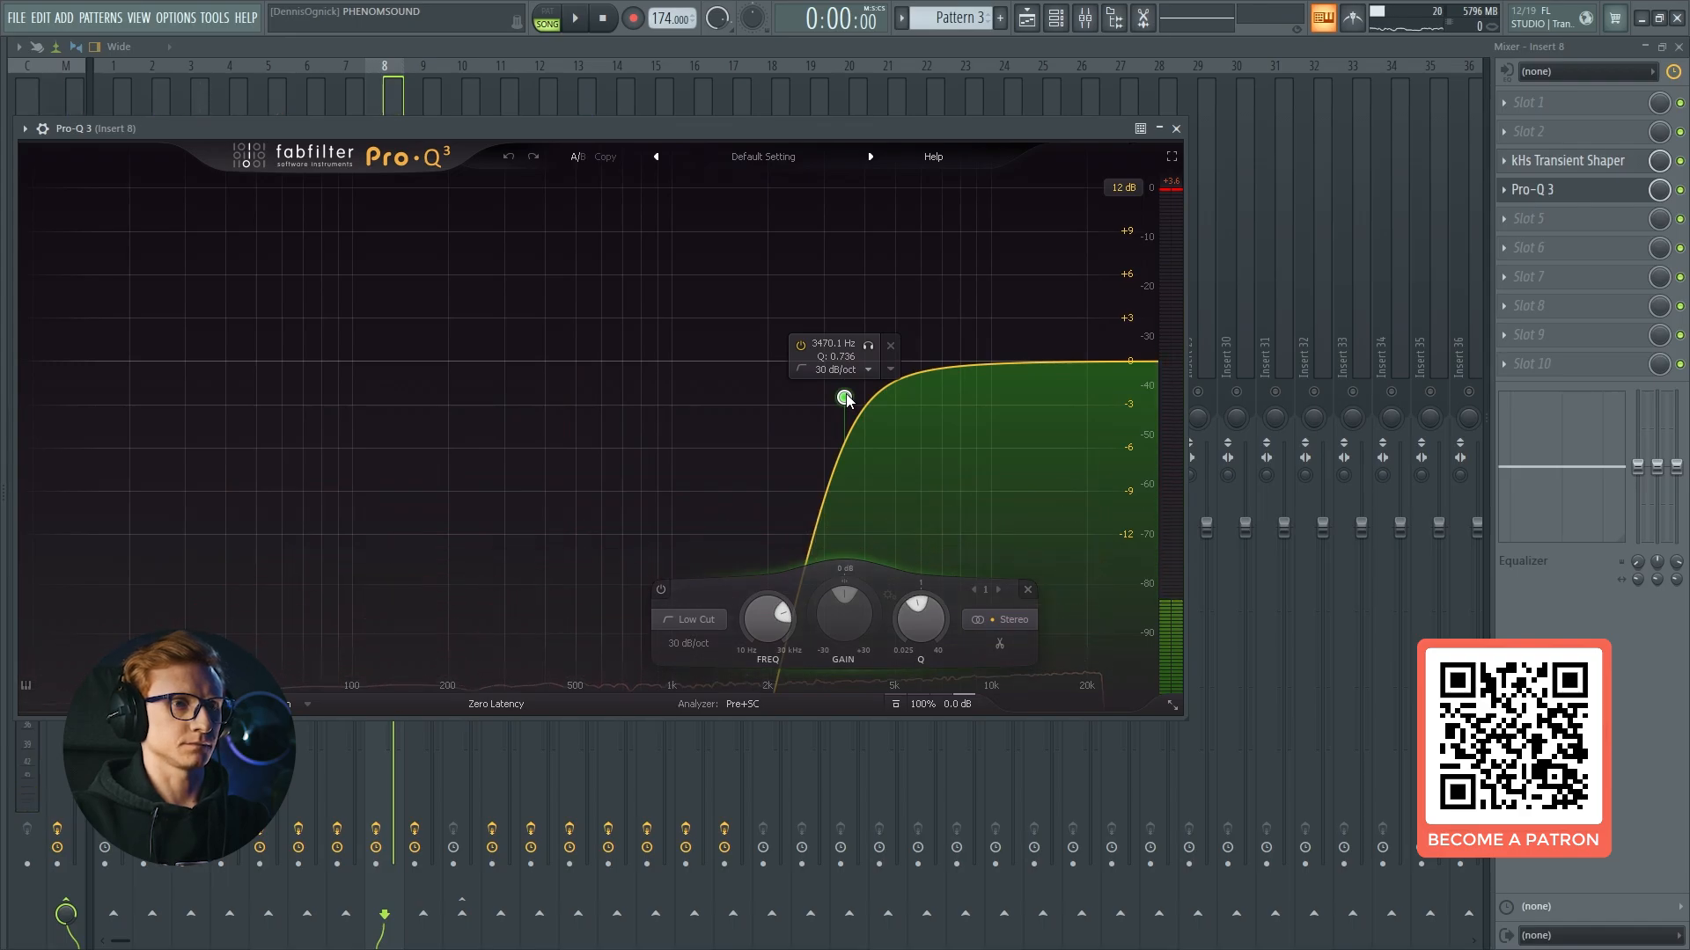
# Examine the Serum #27 layer's piano roll notes, noise oscillator and LFO 1 curve.
pyautogui.press('Escape')
pyautogui.press('space')
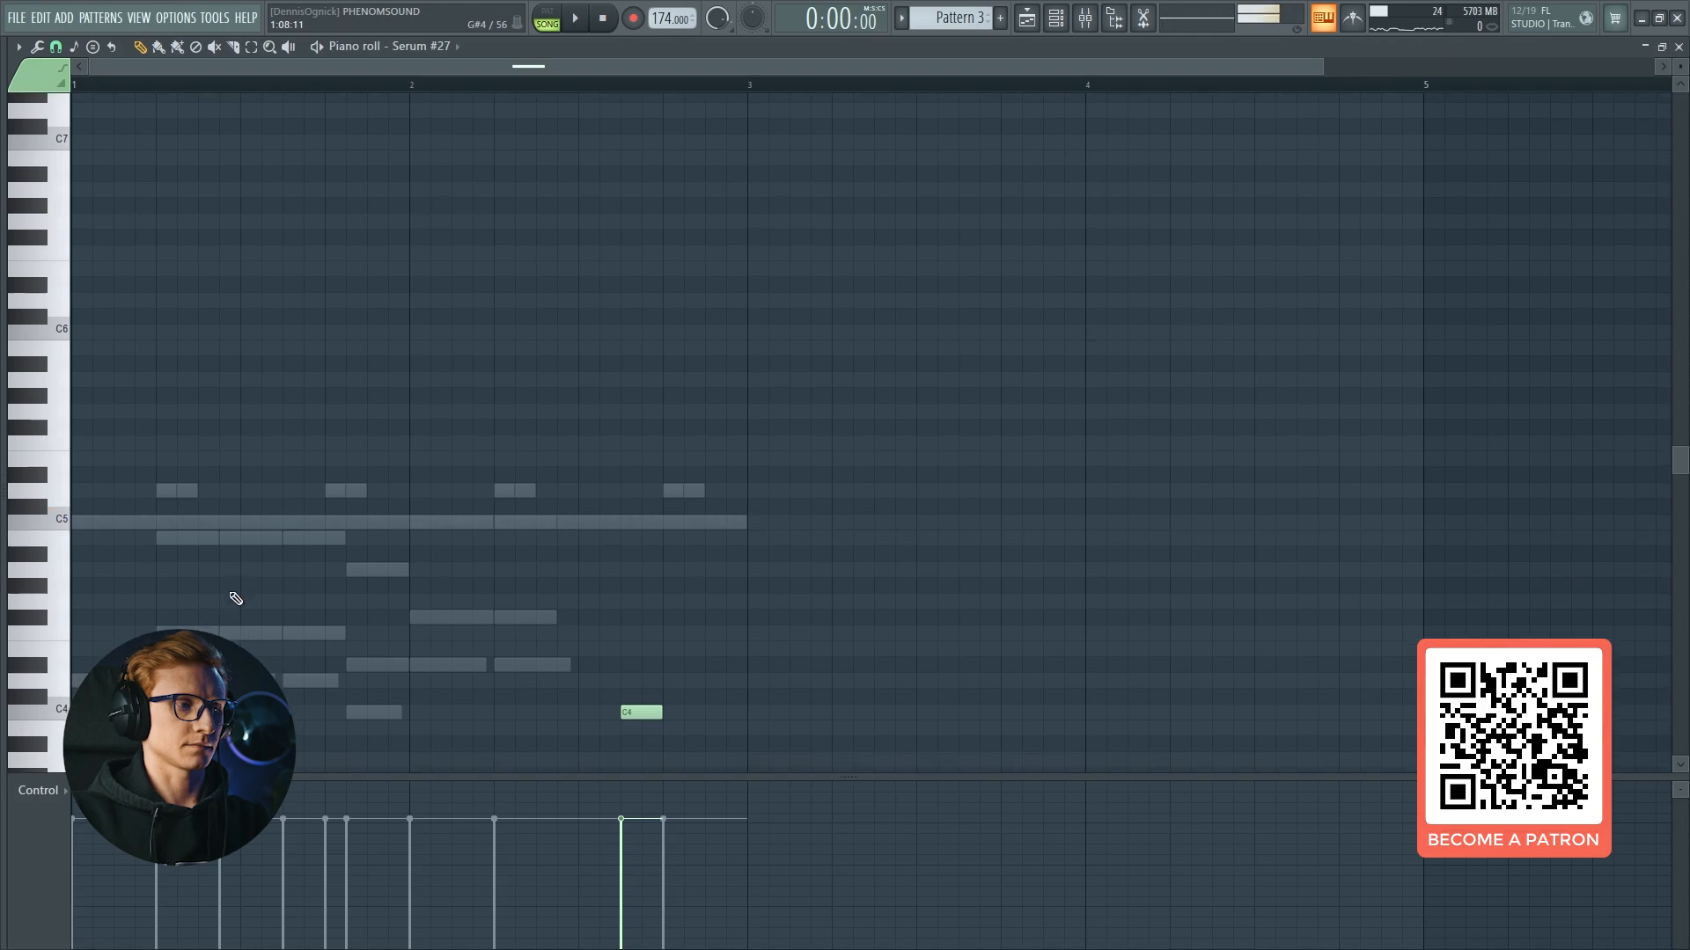
pyautogui.scroll(-2, 64, 615)
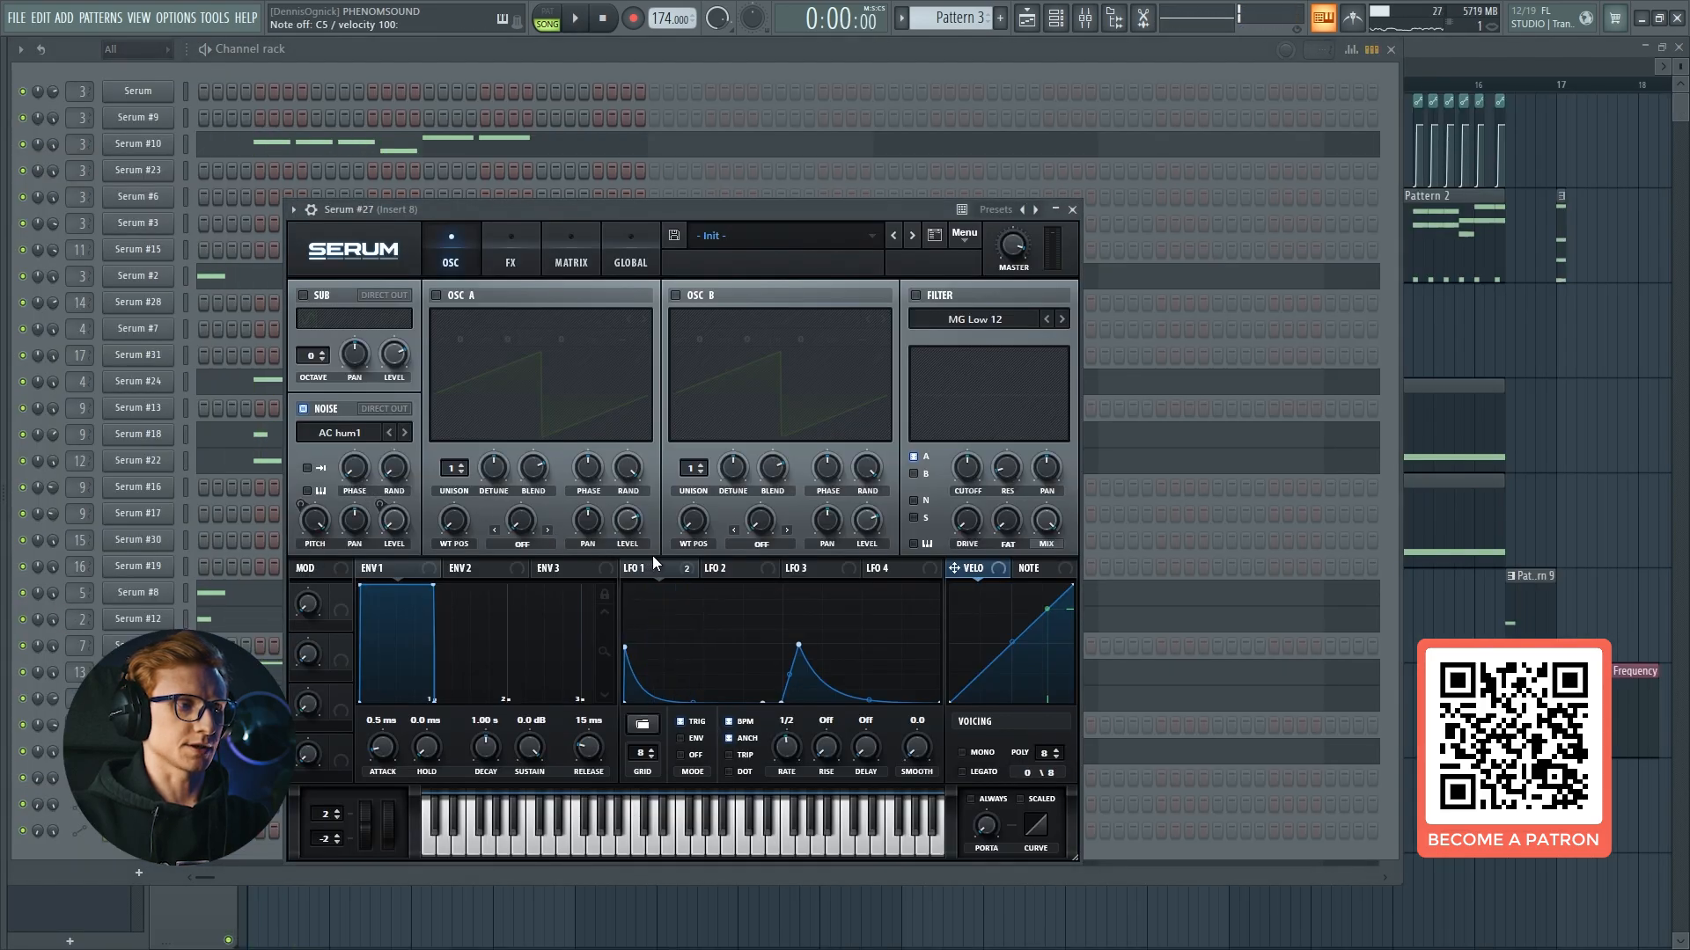
pyautogui.click(138, 751)
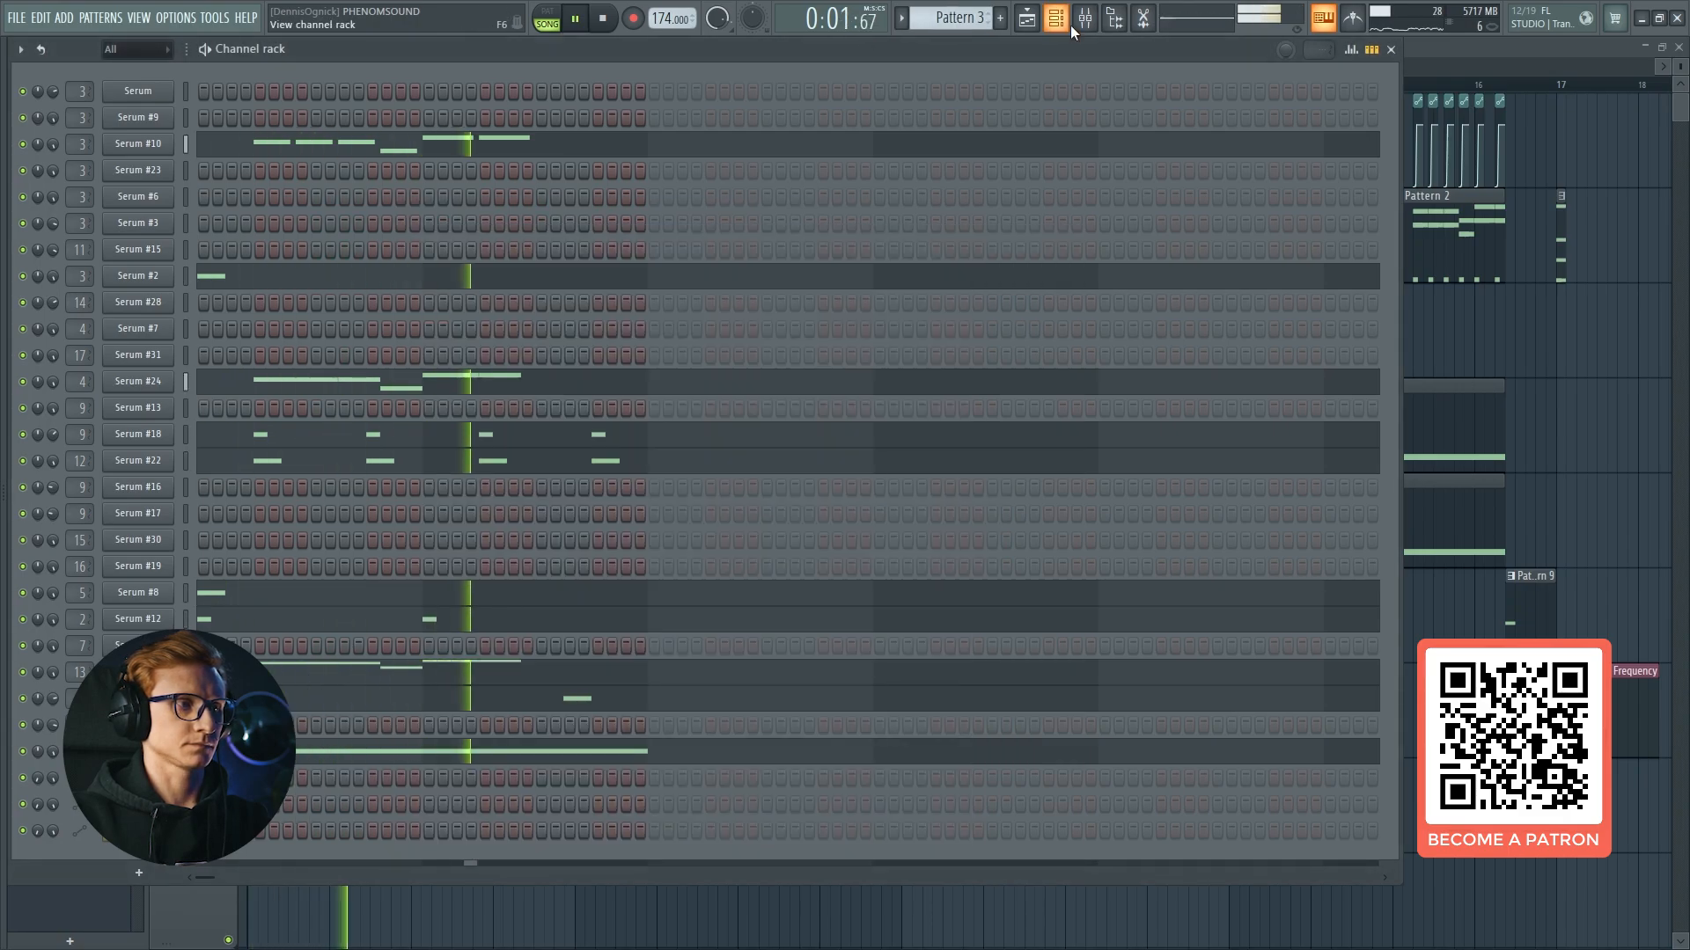
# Play the full mix with the Insert 14 layer muted, and solo and select Insert 14 in the mixer.
pyautogui.click(1084, 19)
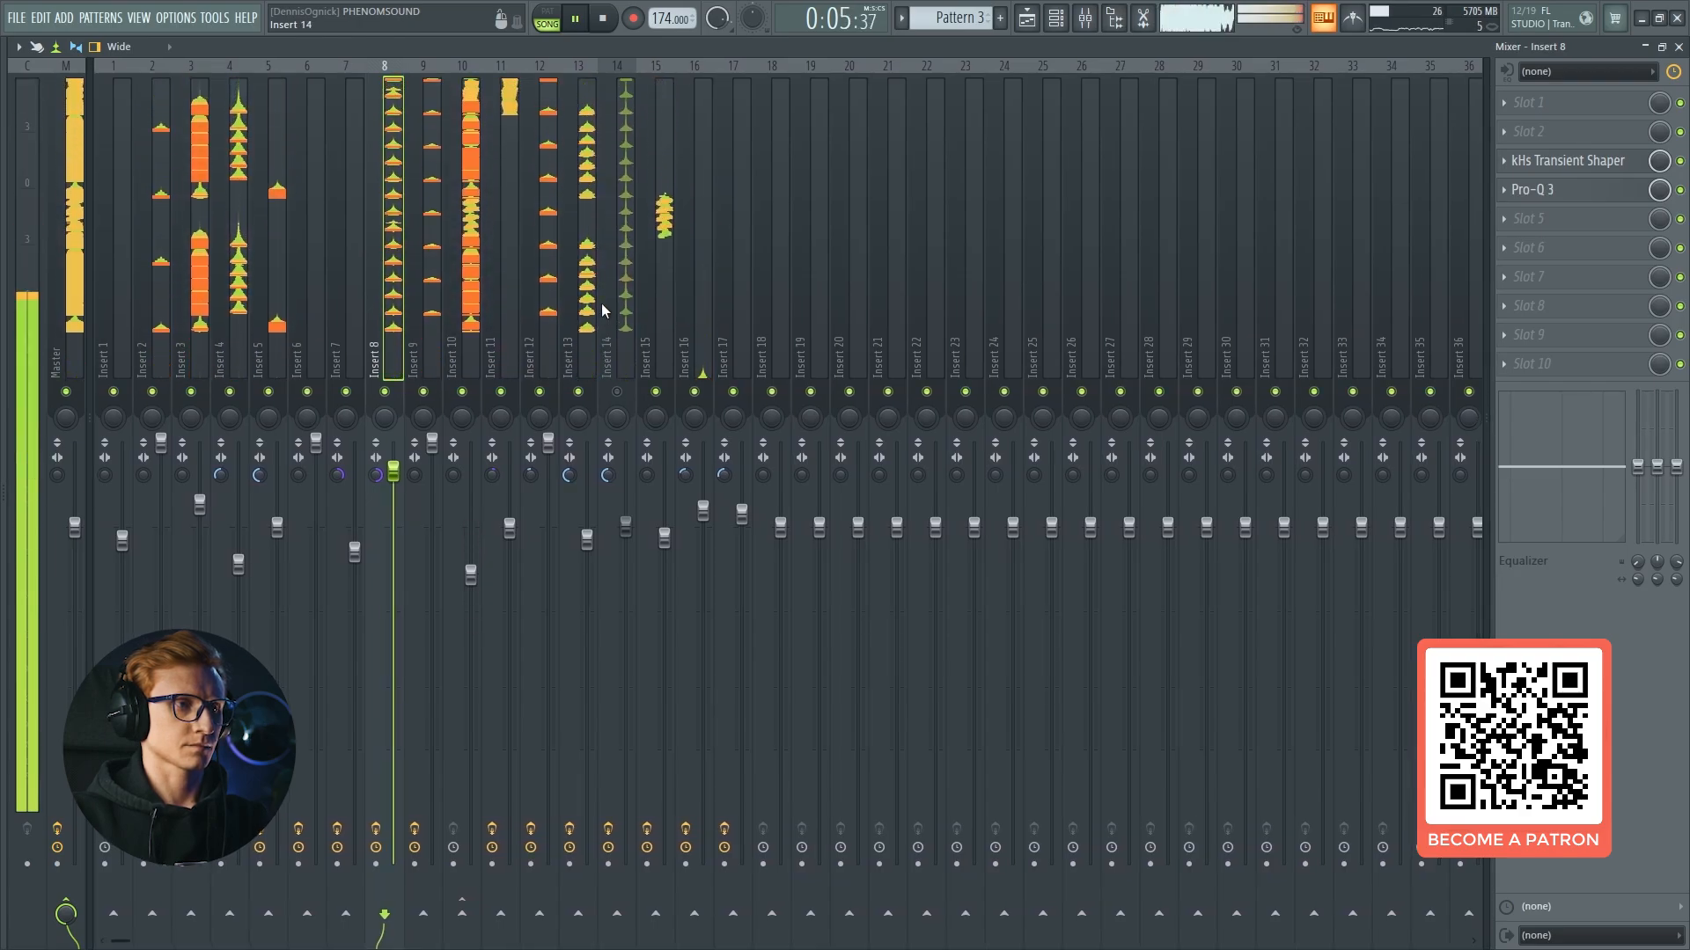
pyautogui.press('space')
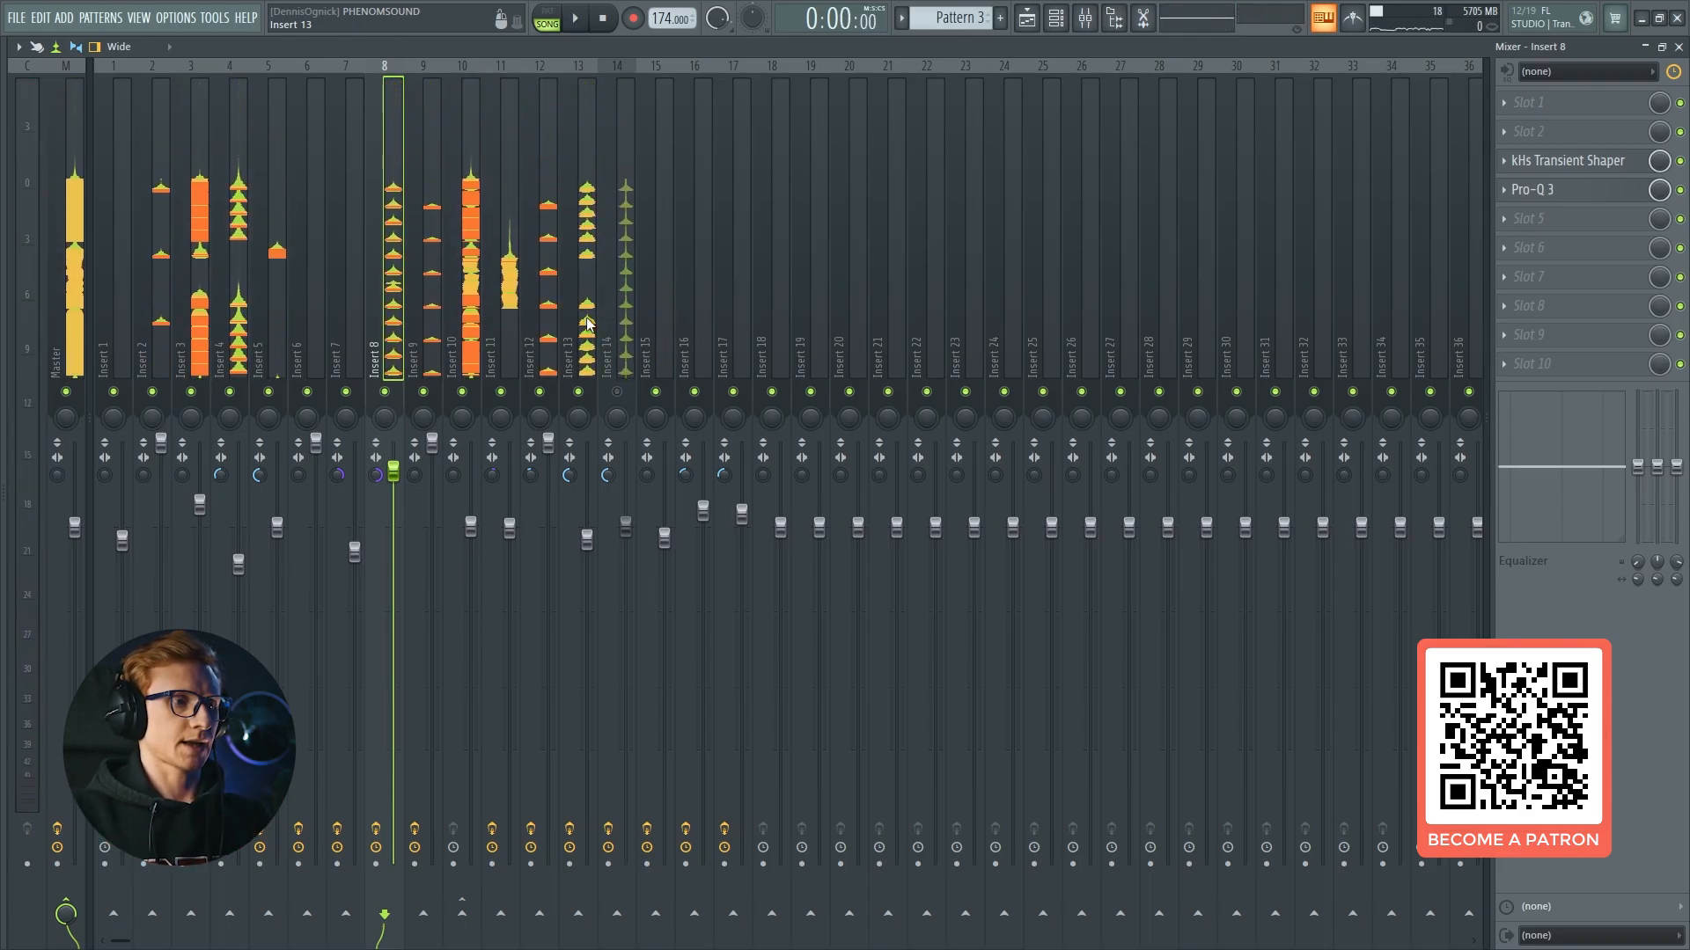
pyautogui.rightClick(618, 393)
pyautogui.click(624, 363)
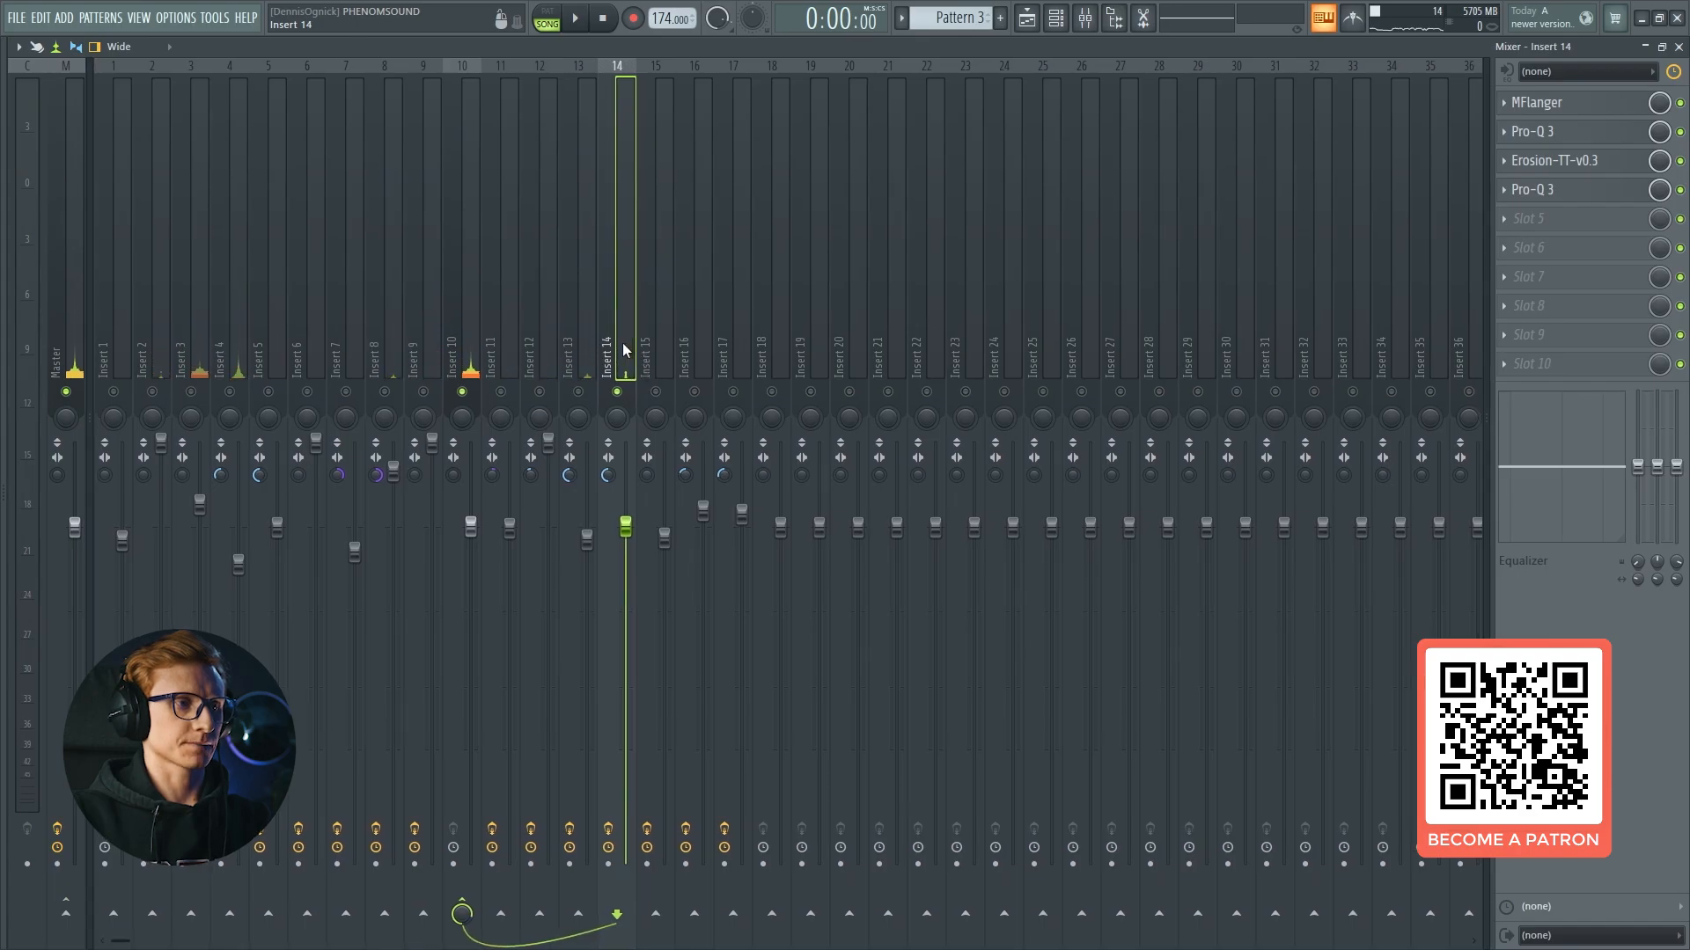
# Listen to the soloed Insert 14 layer and open its Serum #29 synth to show the oscillator settings.
pyautogui.press('F9')
pyautogui.press('space')
pyautogui.press('F6')
pyautogui.click(1086, 20)
pyautogui.press('space')
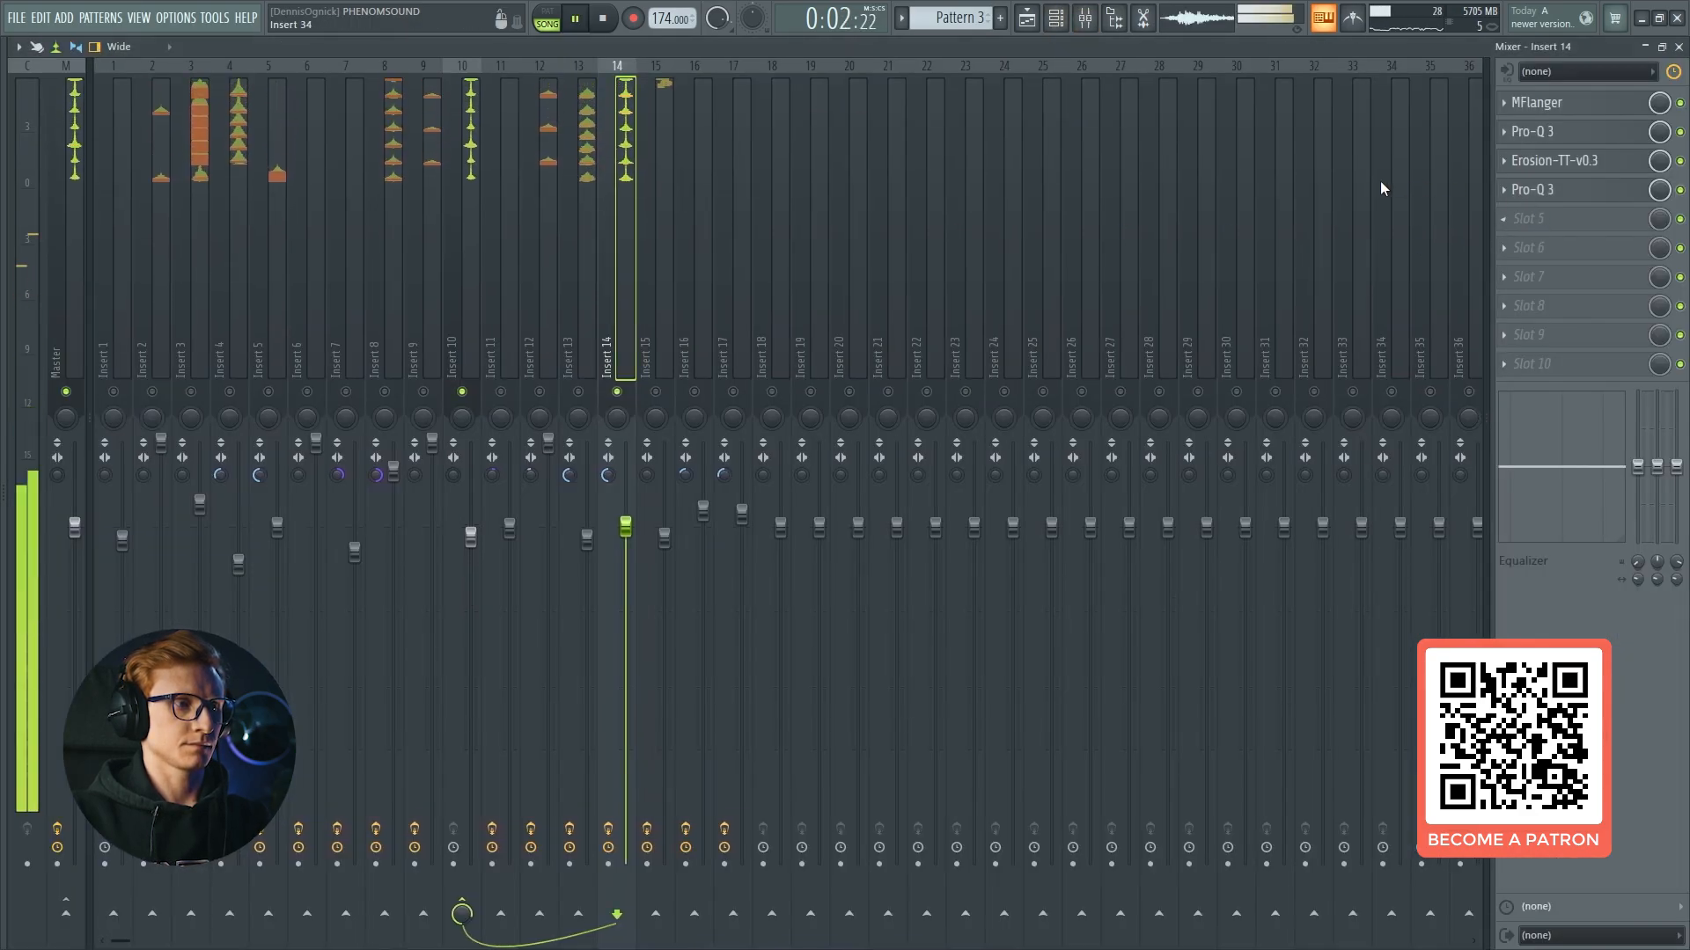
pyautogui.press('F9')
pyautogui.press('F6')
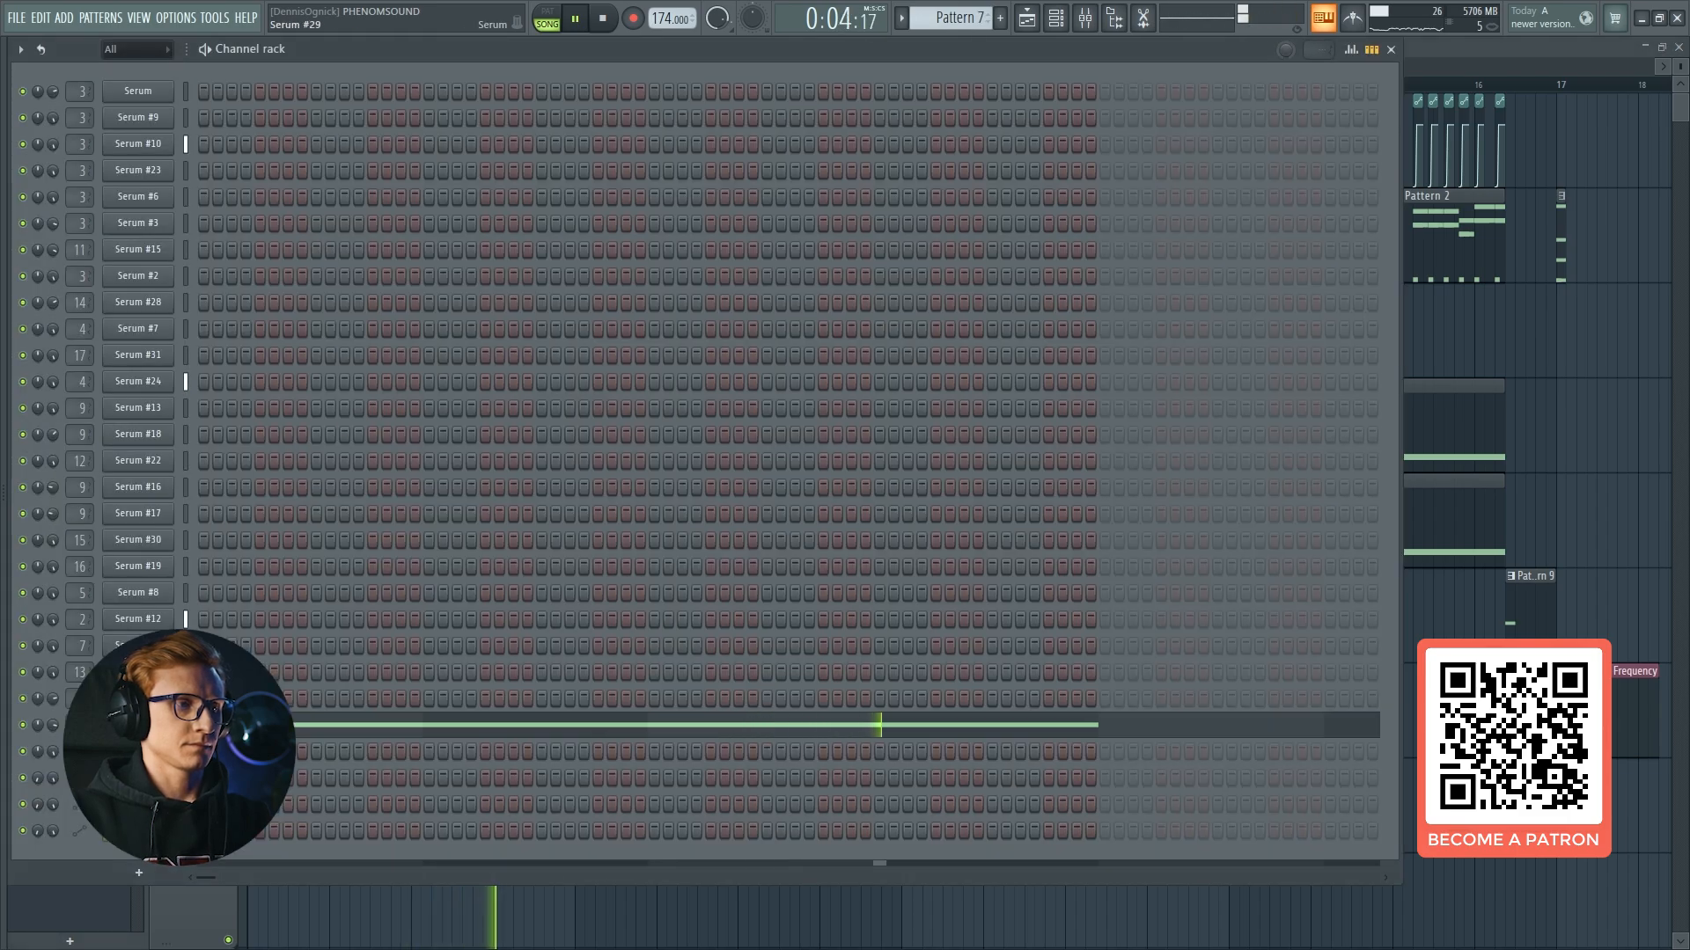
pyautogui.click(138, 726)
pyautogui.moveTo(726, 204); pyautogui.dragTo(747, 169)
pyautogui.press('space')
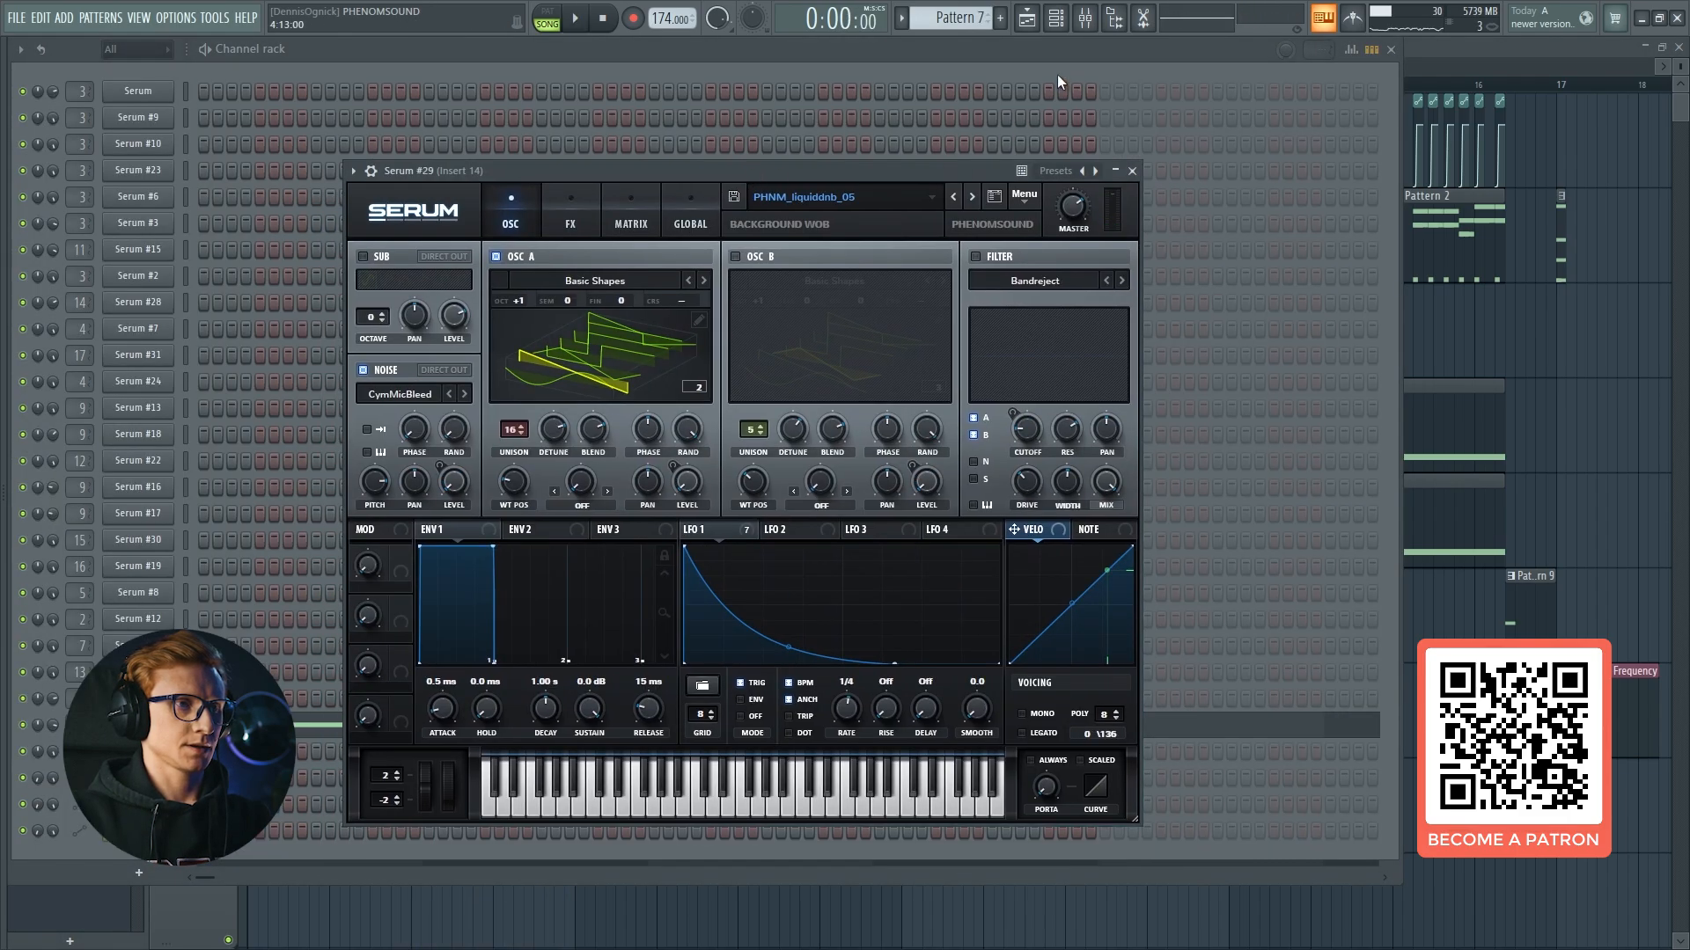
# Bypass MFlanger, both Pro-Q 3 instances and Erosion-TT-v0.3 on Insert 14, and close the mixer.
pyautogui.click(1086, 21)
pyautogui.click(1680, 102)
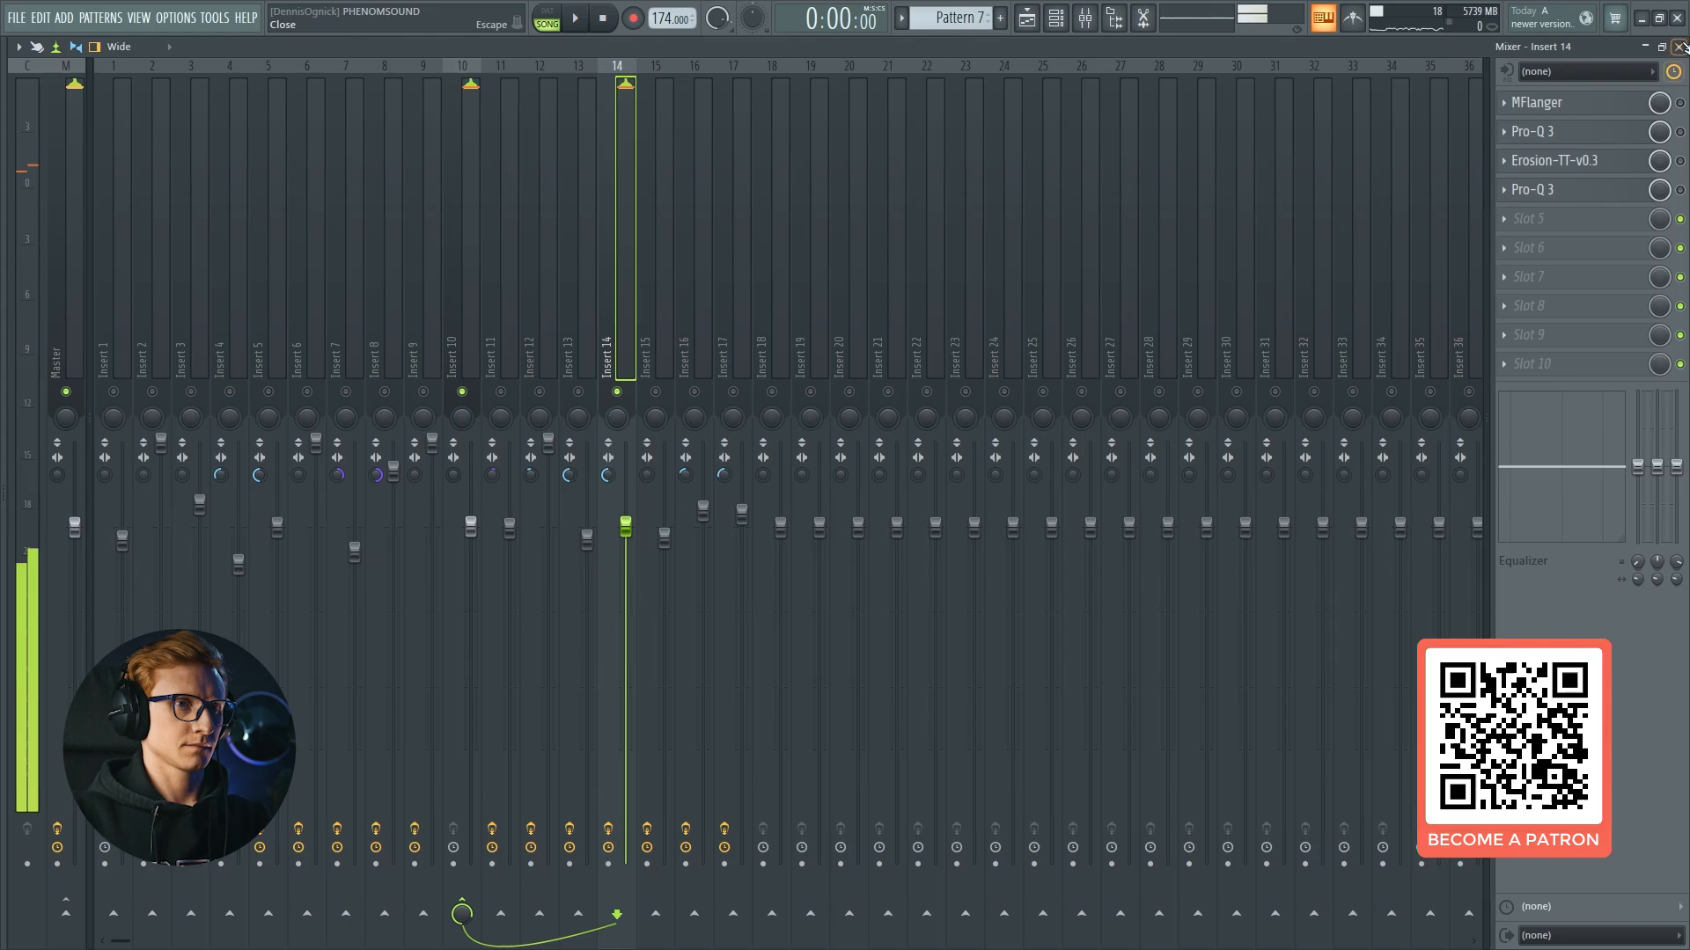
pyautogui.click(1678, 48)
# Show the Serum #29 effects and compare the sound with the Reverb-type Filter on and off.
pyautogui.click(576, 211)
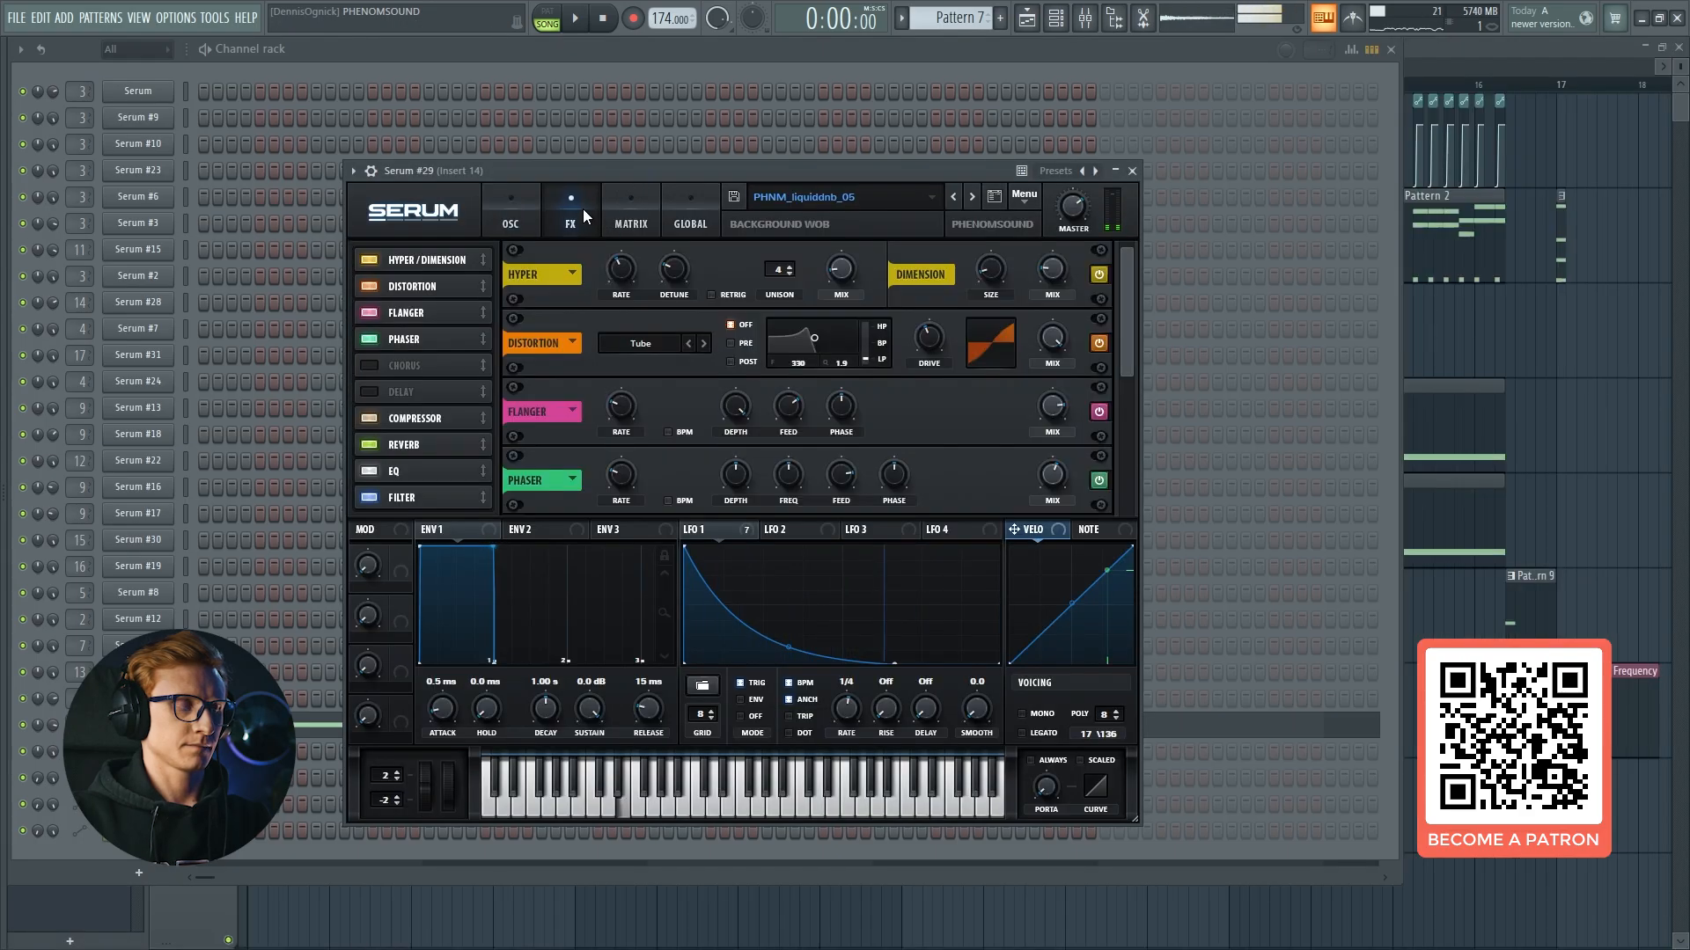
pyautogui.click(401, 498)
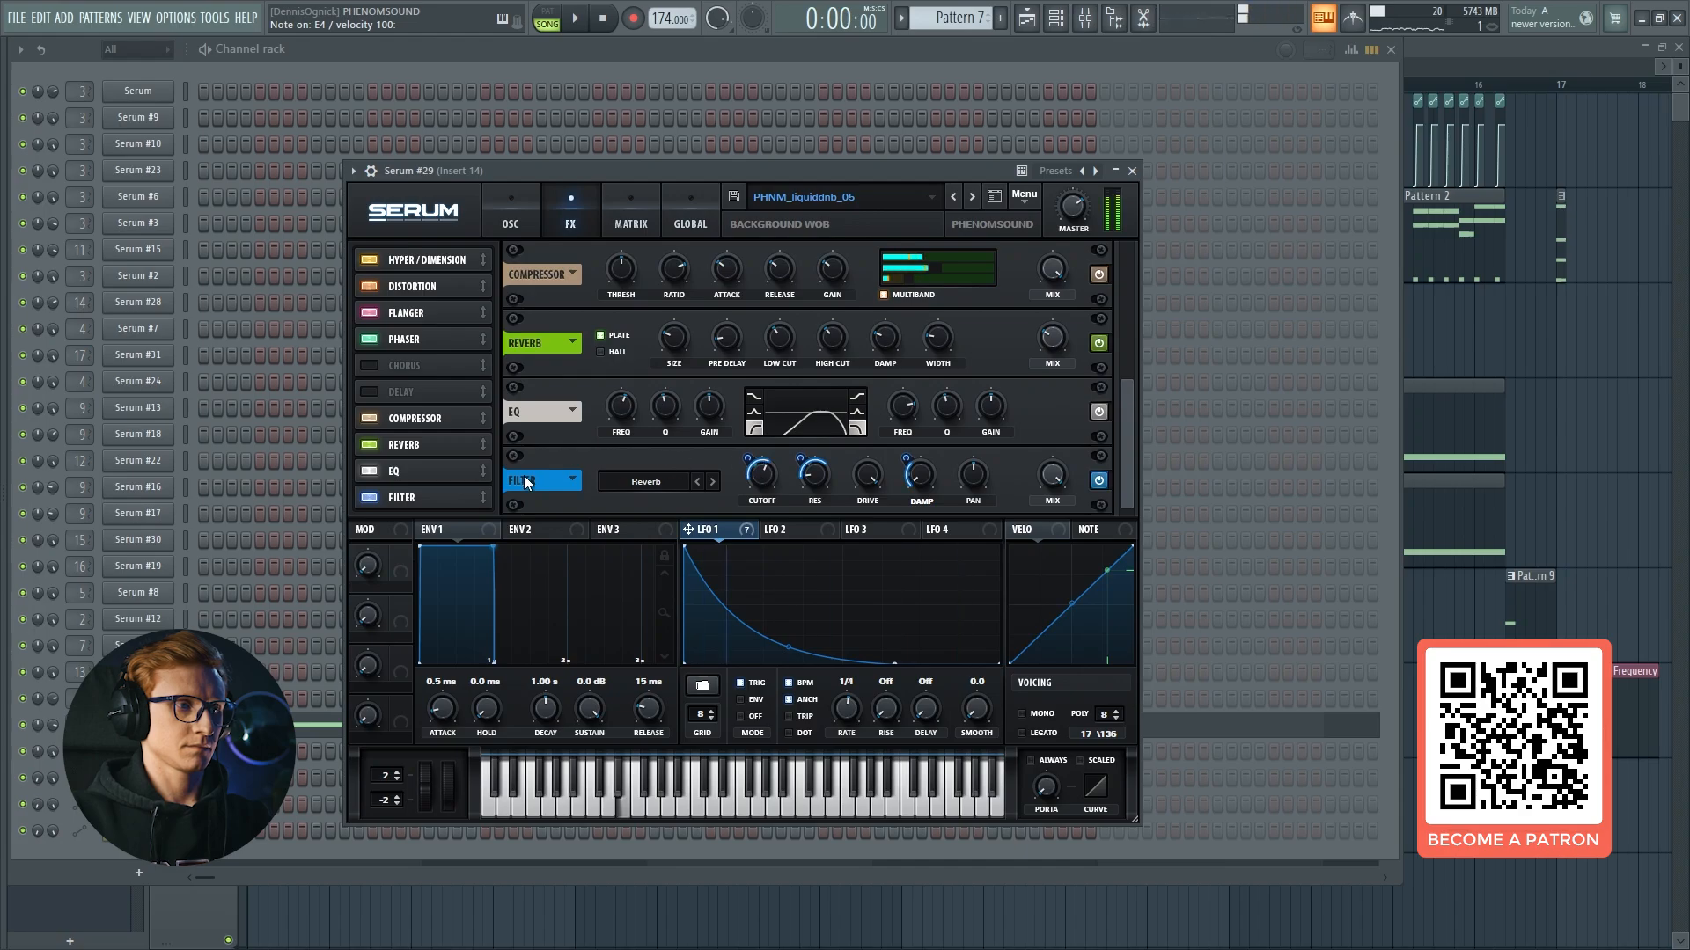
pyautogui.click(374, 498)
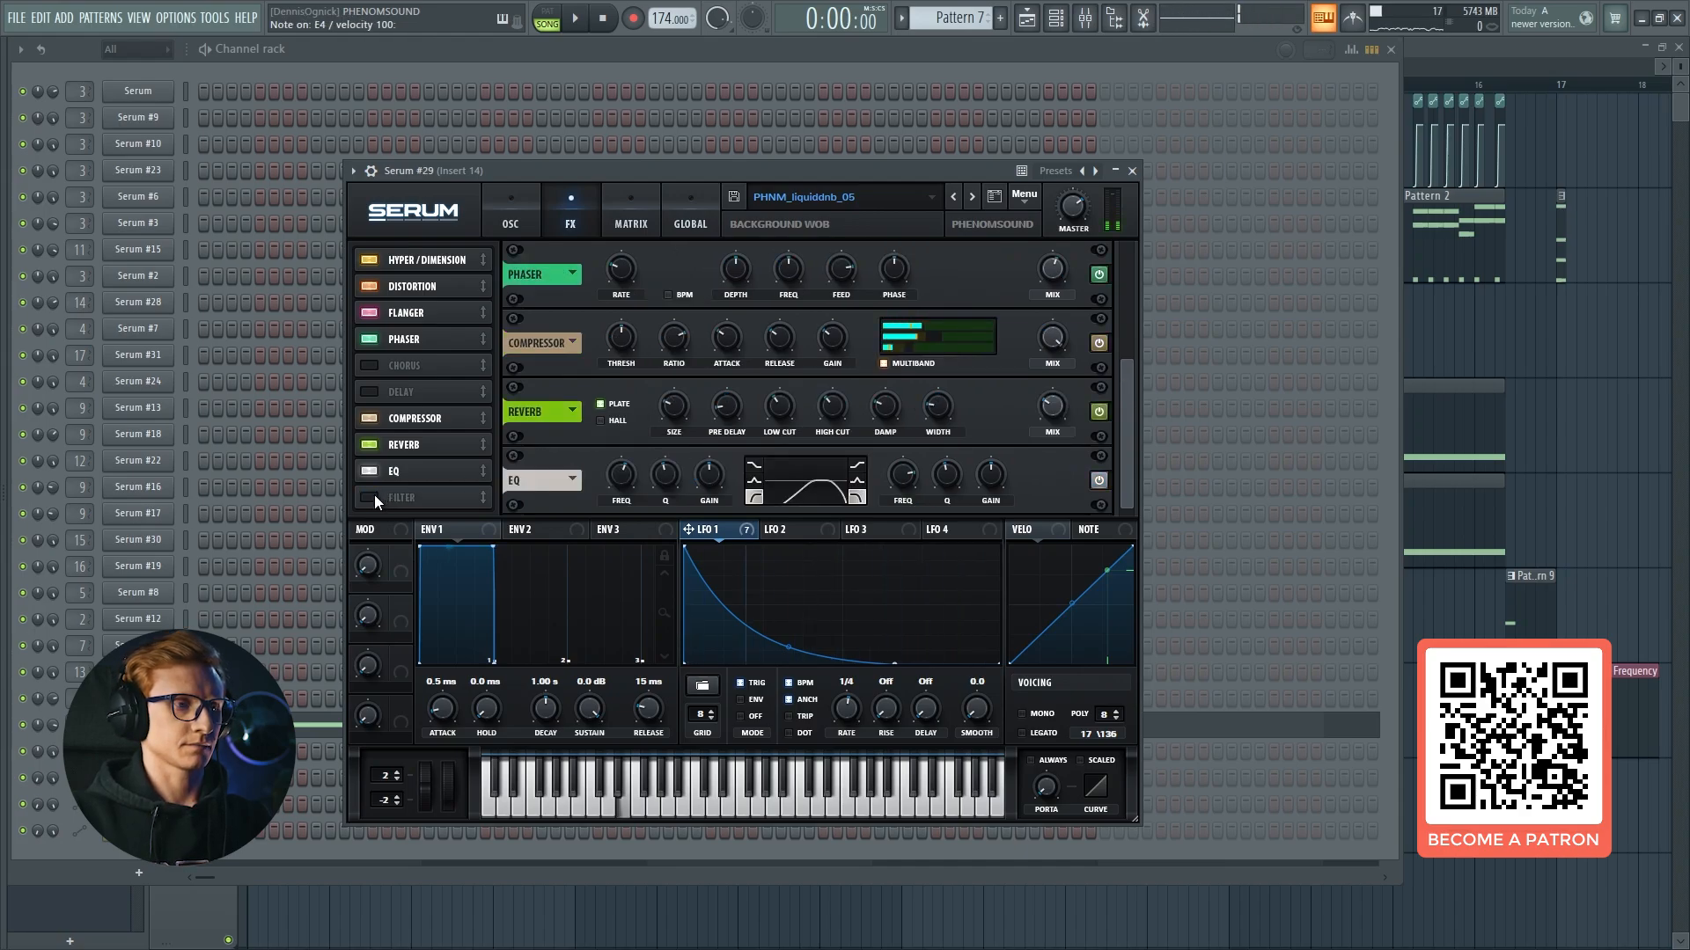
pyautogui.click(373, 497)
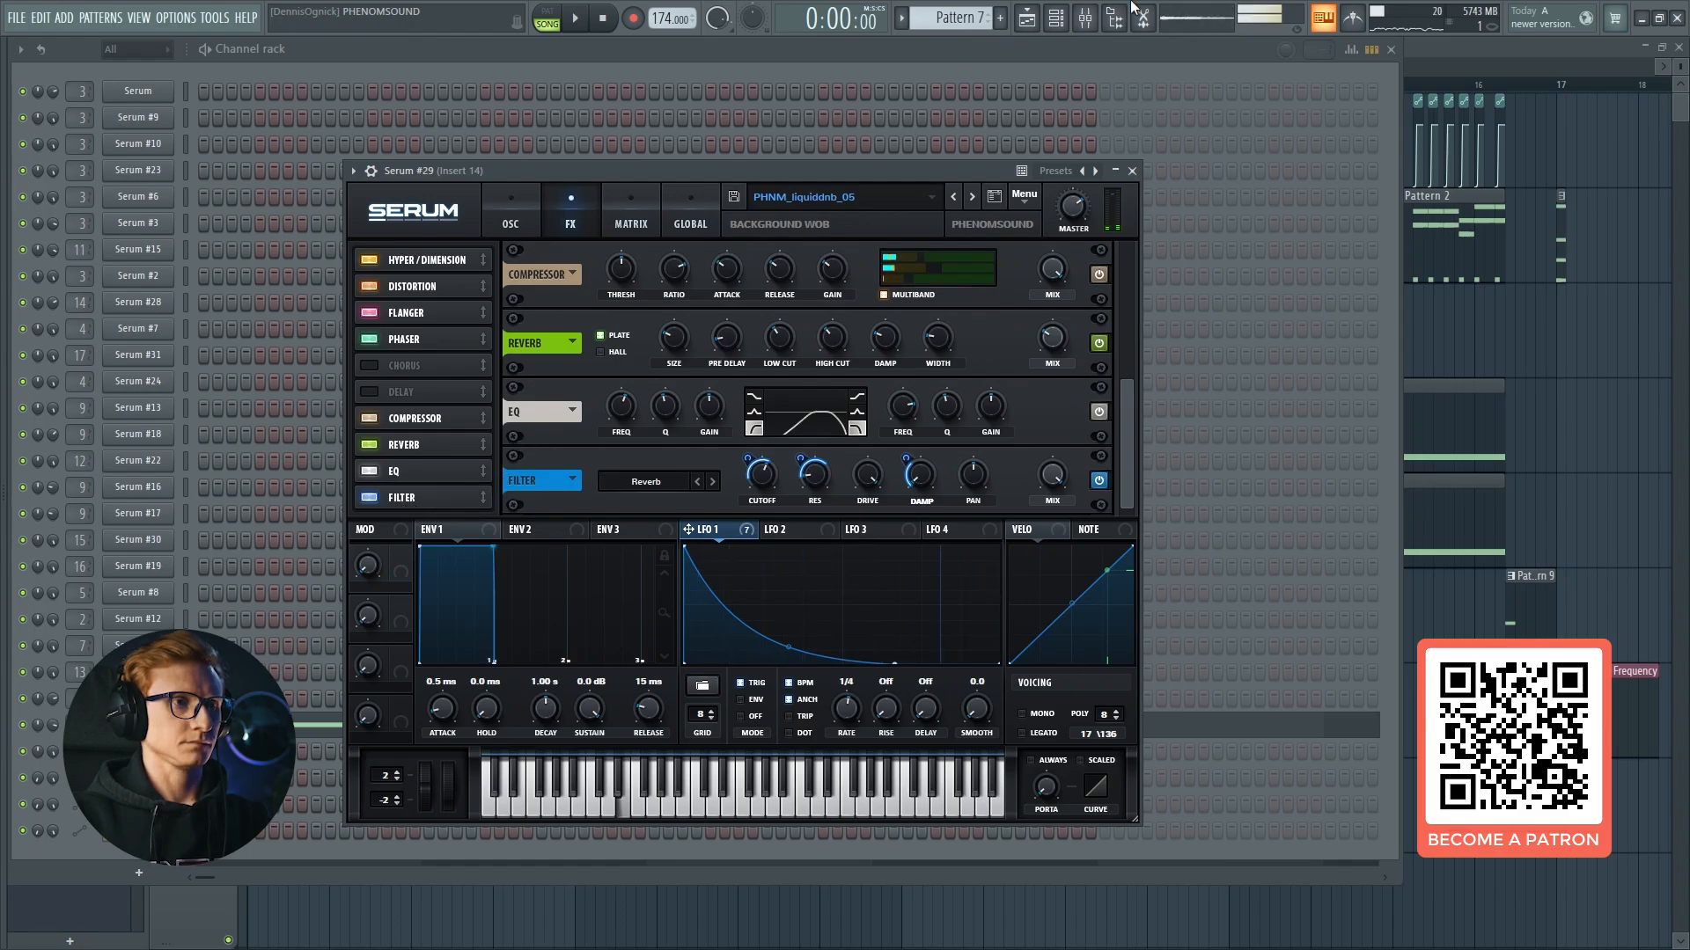
# Load a temporary Pro-Q 3 in slot 5 of Insert 14, inspect the layer's spectrum with a test band, and delete the plugin.
pyautogui.click(1099, 21)
pyautogui.click(1549, 189)
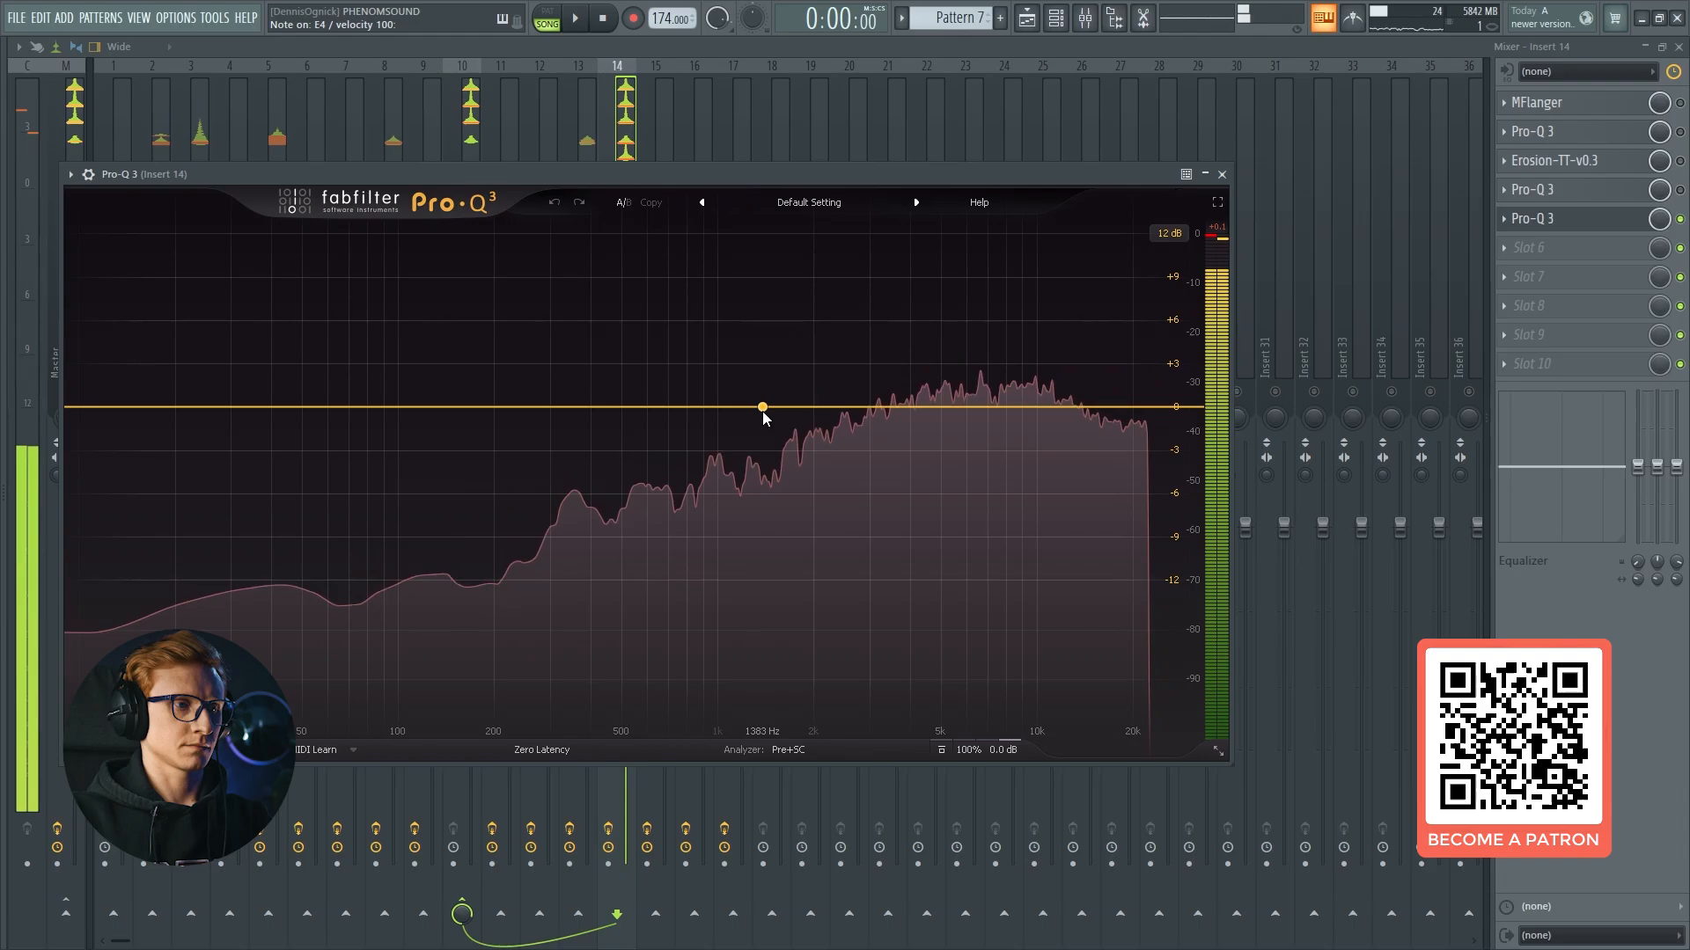
pyautogui.moveTo(762, 406)
pyautogui.mouseDown()
pyautogui.moveTo(672, 256)
pyautogui.moveTo(1124, 272)
pyautogui.moveTo(615, 287)
pyautogui.moveTo(578, 294)
pyautogui.moveTo(849, 345)
pyautogui.moveTo(1061, 342)
pyautogui.moveTo(916, 360)
pyautogui.moveTo(936, 353)
pyautogui.moveTo(553, 345)
pyautogui.moveTo(620, 387)
pyautogui.moveTo(494, 420)
pyautogui.moveTo(485, 387)
pyautogui.moveTo(547, 362)
pyautogui.moveTo(799, 373)
pyautogui.moveTo(732, 400)
pyautogui.mouseUp()
pyautogui.click(1533, 220)
pyautogui.click(1504, 222)
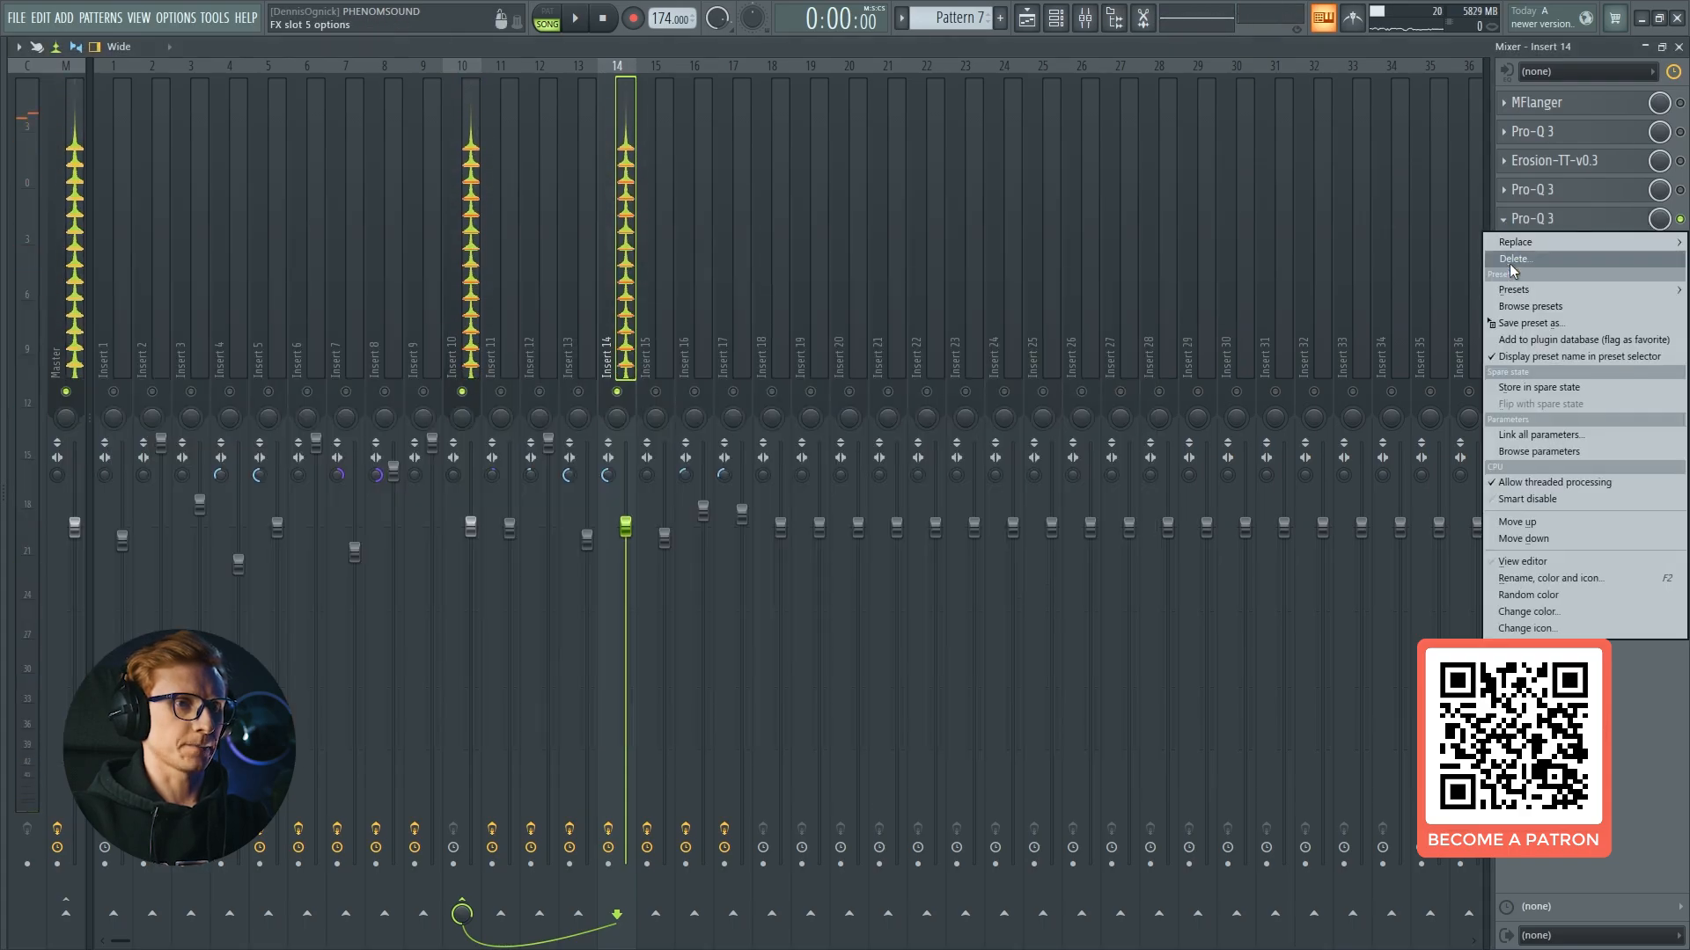
pyautogui.click(1513, 259)
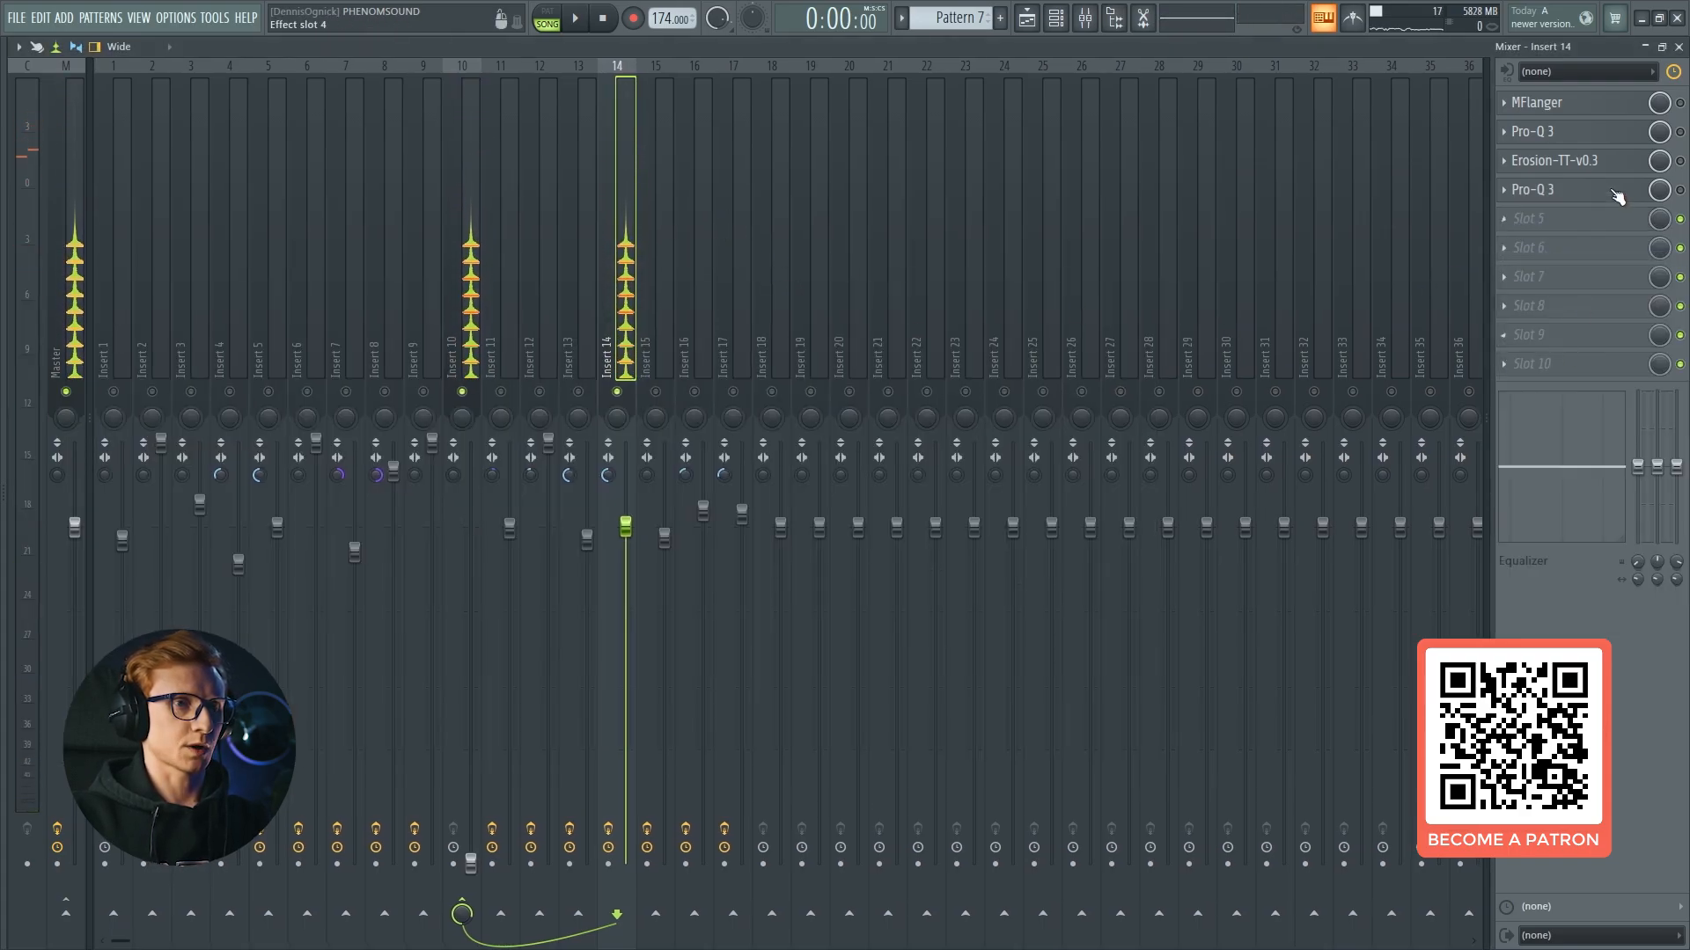
# Re-enable MFlanger on Insert 14 and show its settings while playing the layer.
pyautogui.click(1611, 105)
pyautogui.press('space')
pyautogui.moveTo(766, 279); pyautogui.dragTo(863, 188)
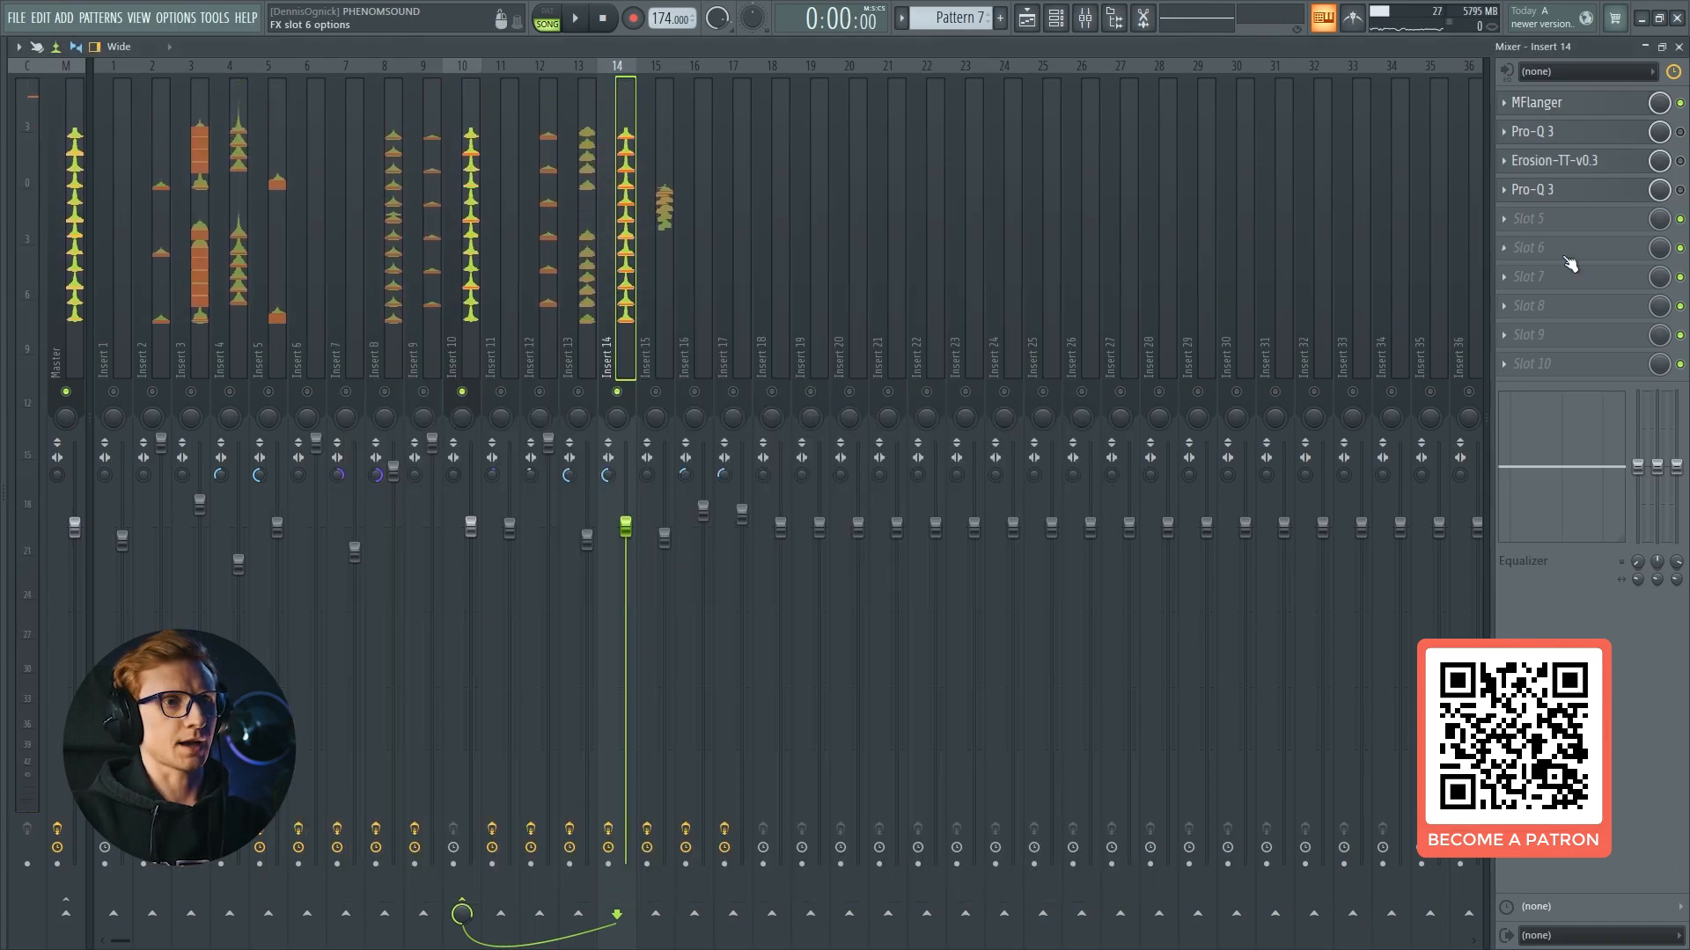
# Re-enable the Pro-Q 3 in slot 2 of Insert 14 and inspect its low-cut and high-cut bands during playback.
pyautogui.click(1540, 132)
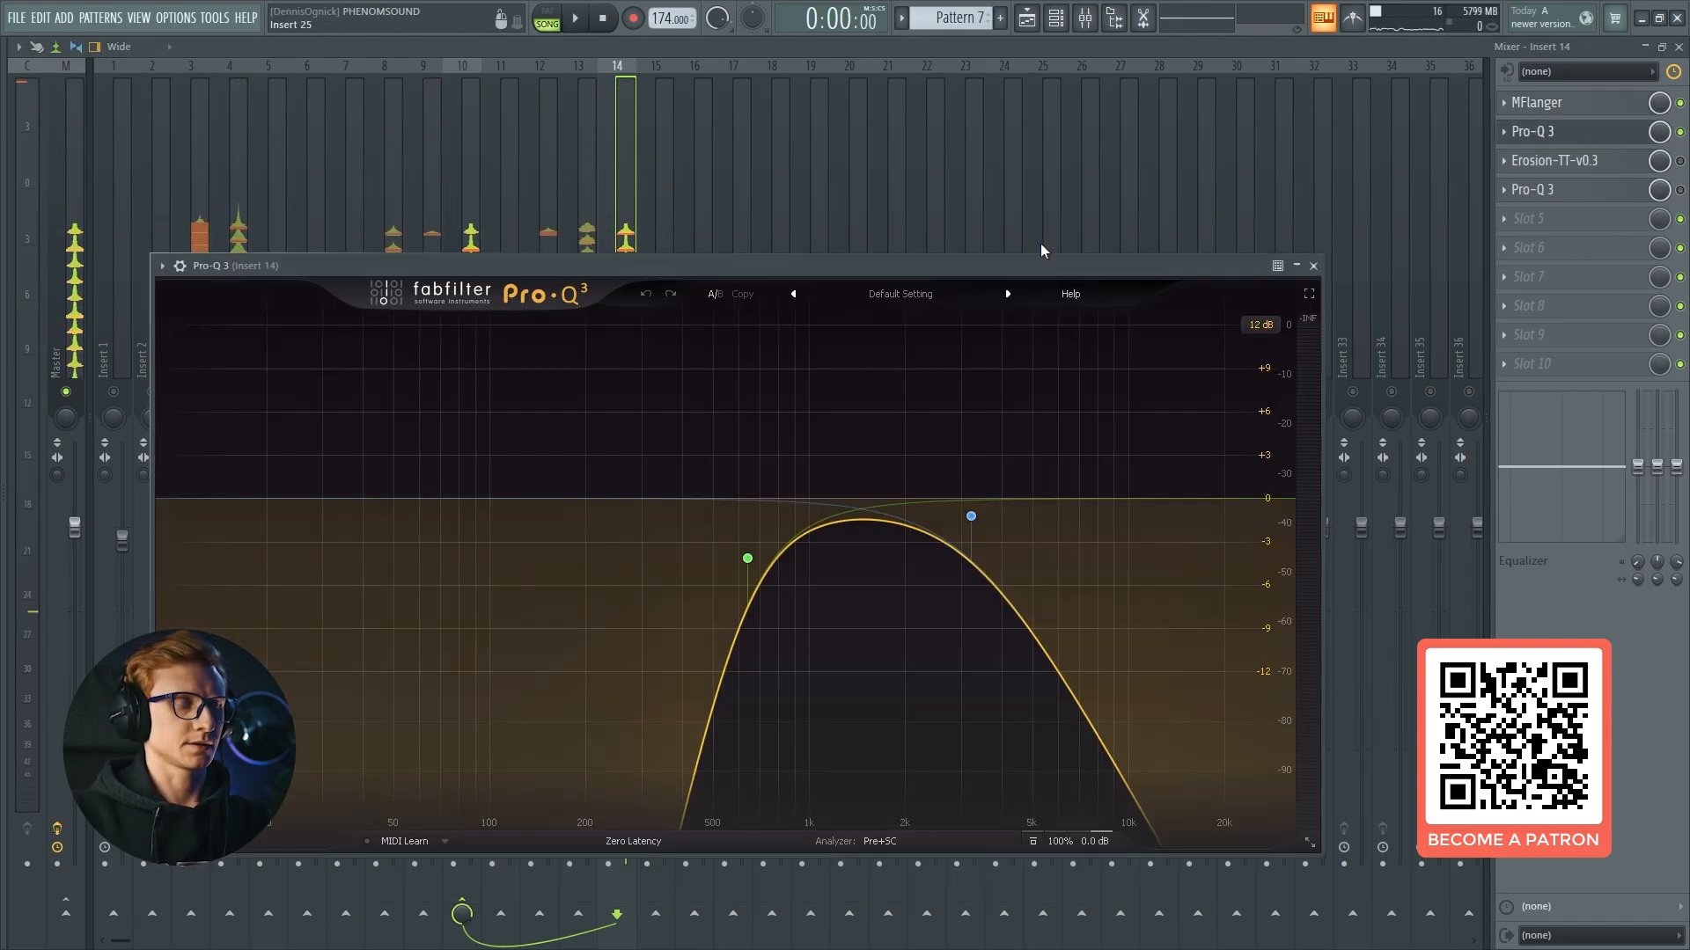
pyautogui.press('space')
pyautogui.moveTo(735, 568)
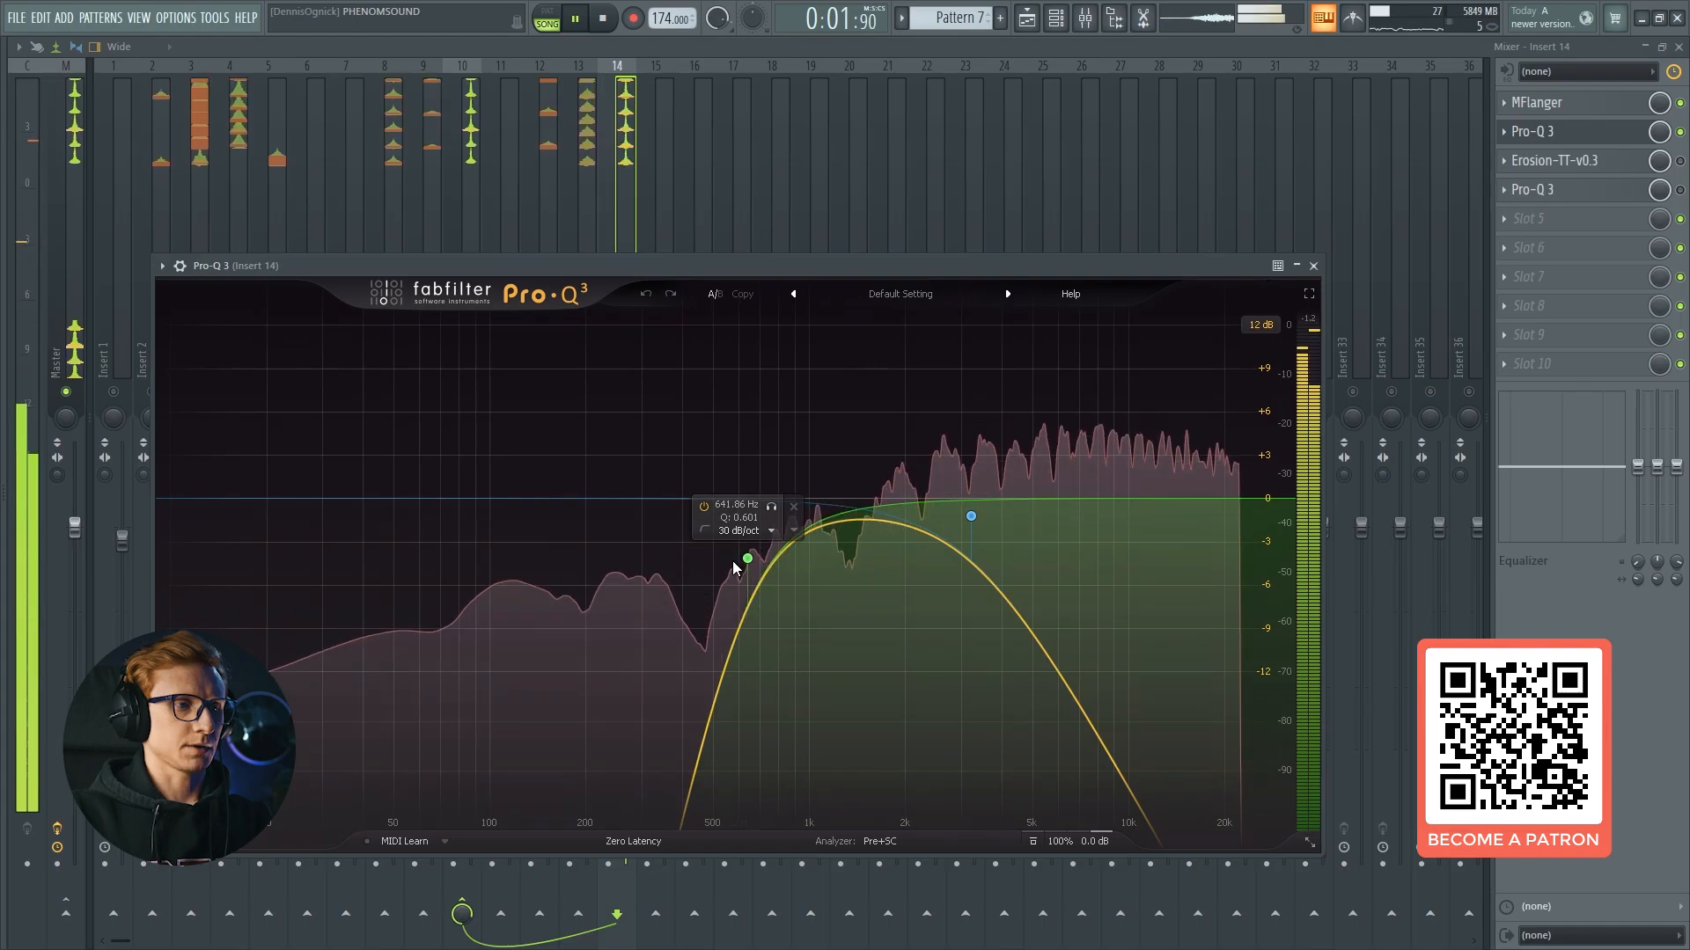
pyautogui.click(744, 562)
pyautogui.press('space')
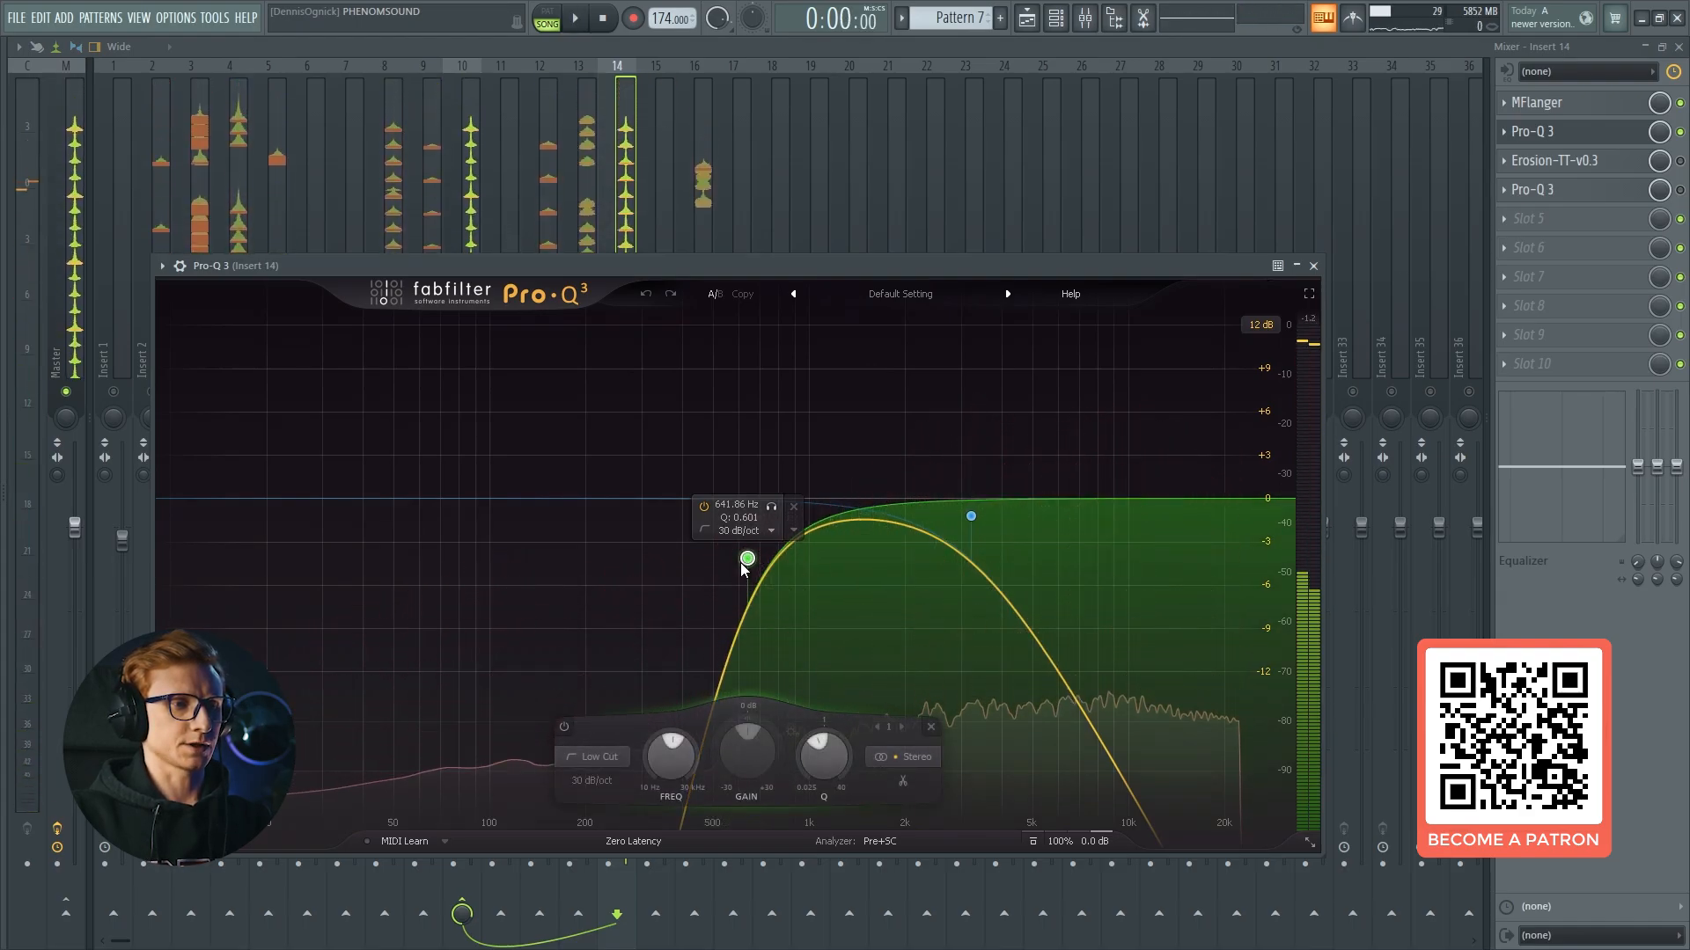
pyautogui.click(971, 517)
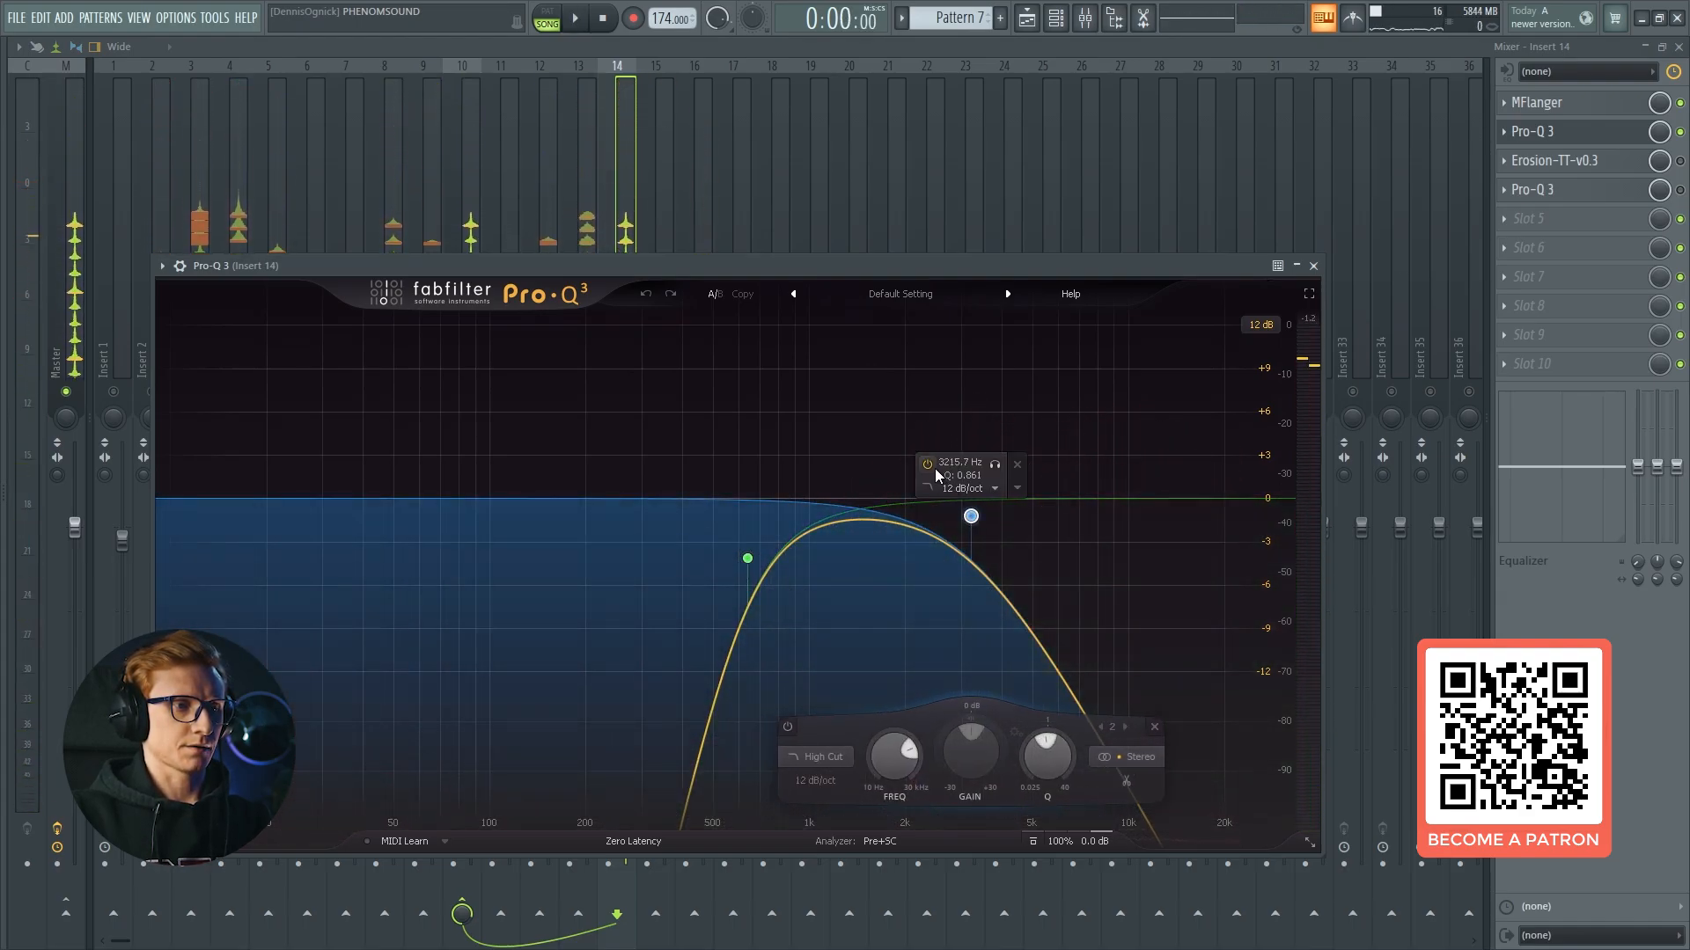
pyautogui.press('space')
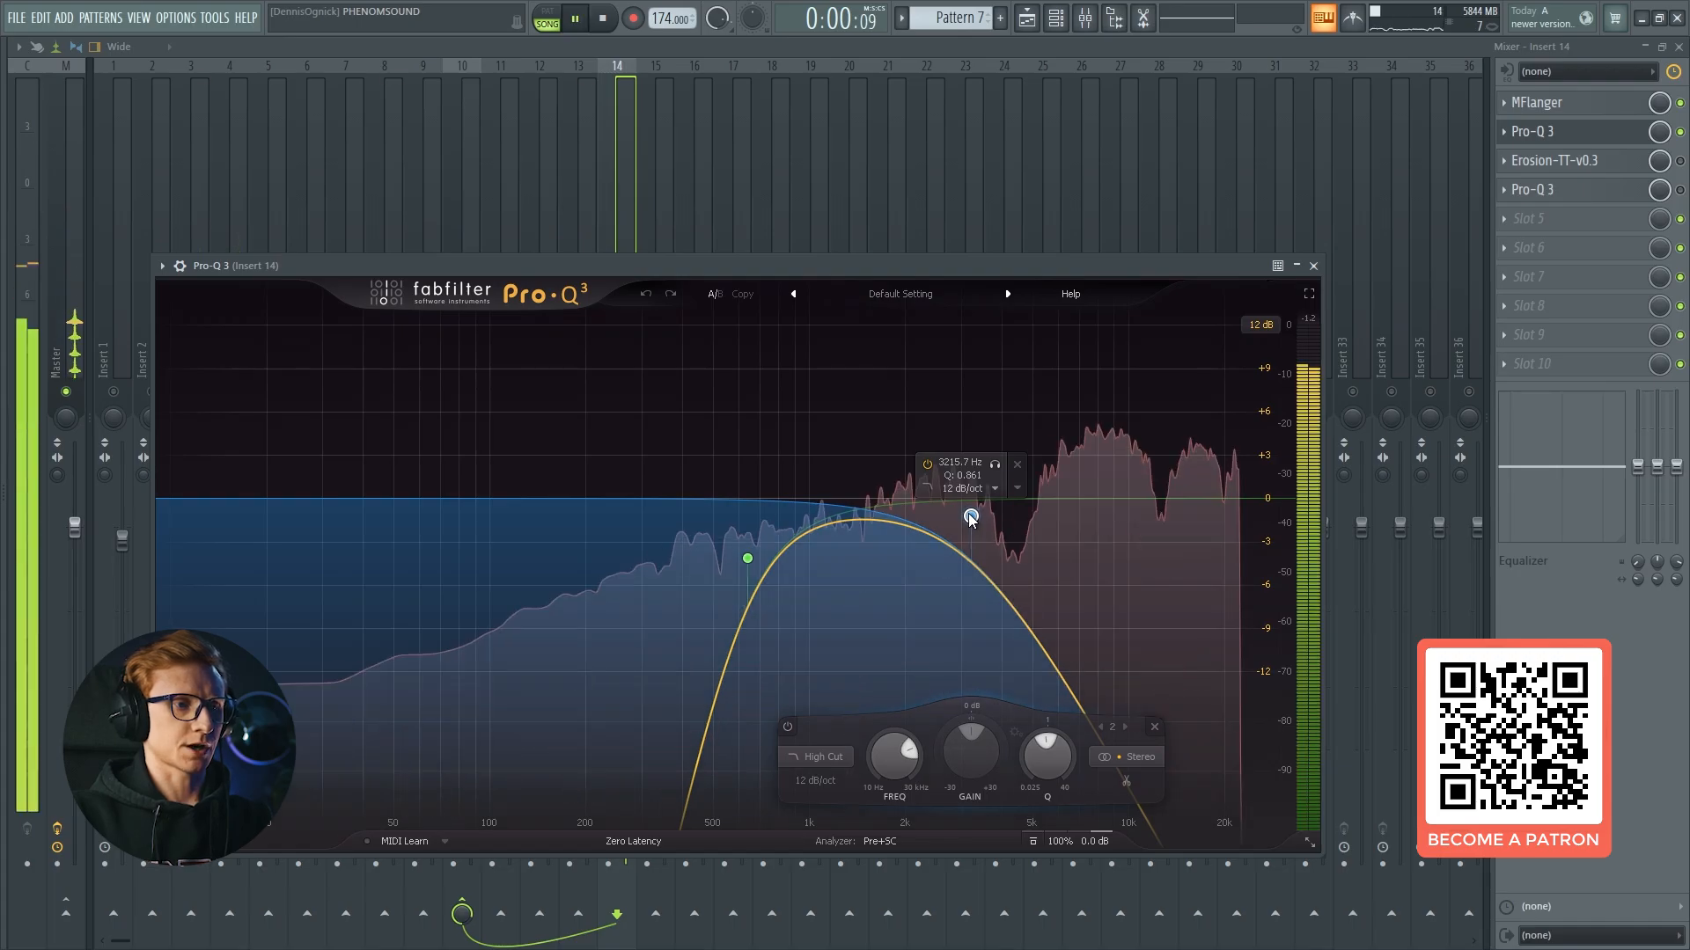
# Listen to Insert 14 with MFlanger and the slot 2 Pro-Q 3 active, and review the Pro-Q 3 filter curve again.
pyautogui.click(1312, 266)
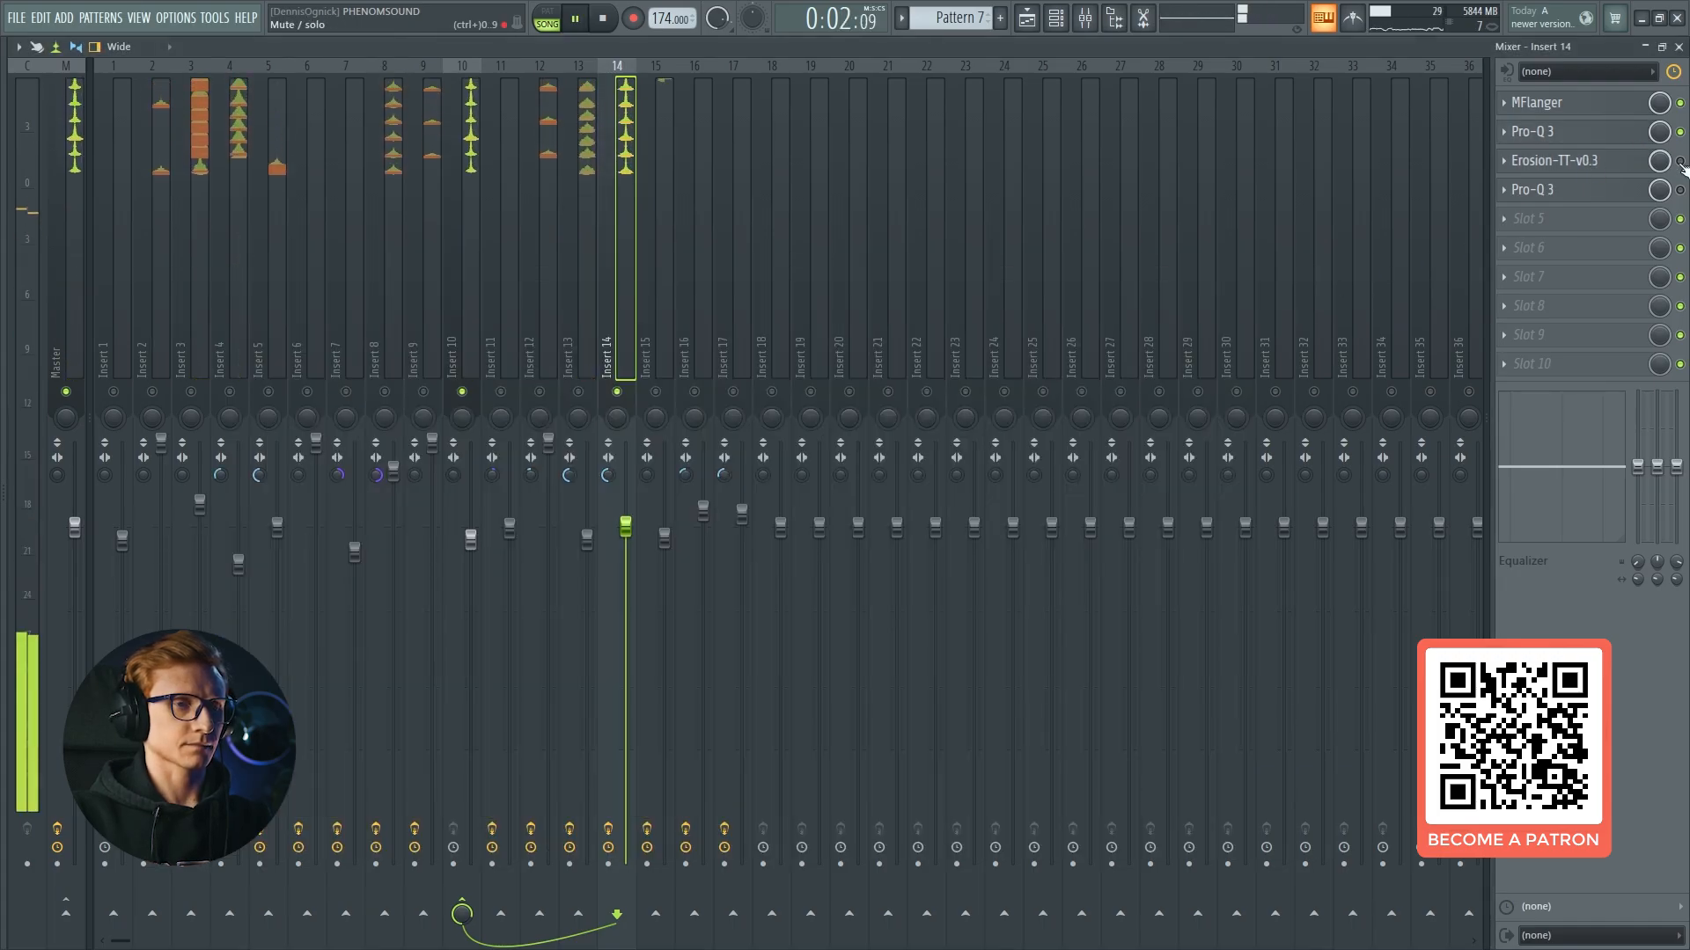
pyautogui.press('space')
pyautogui.click(1625, 143)
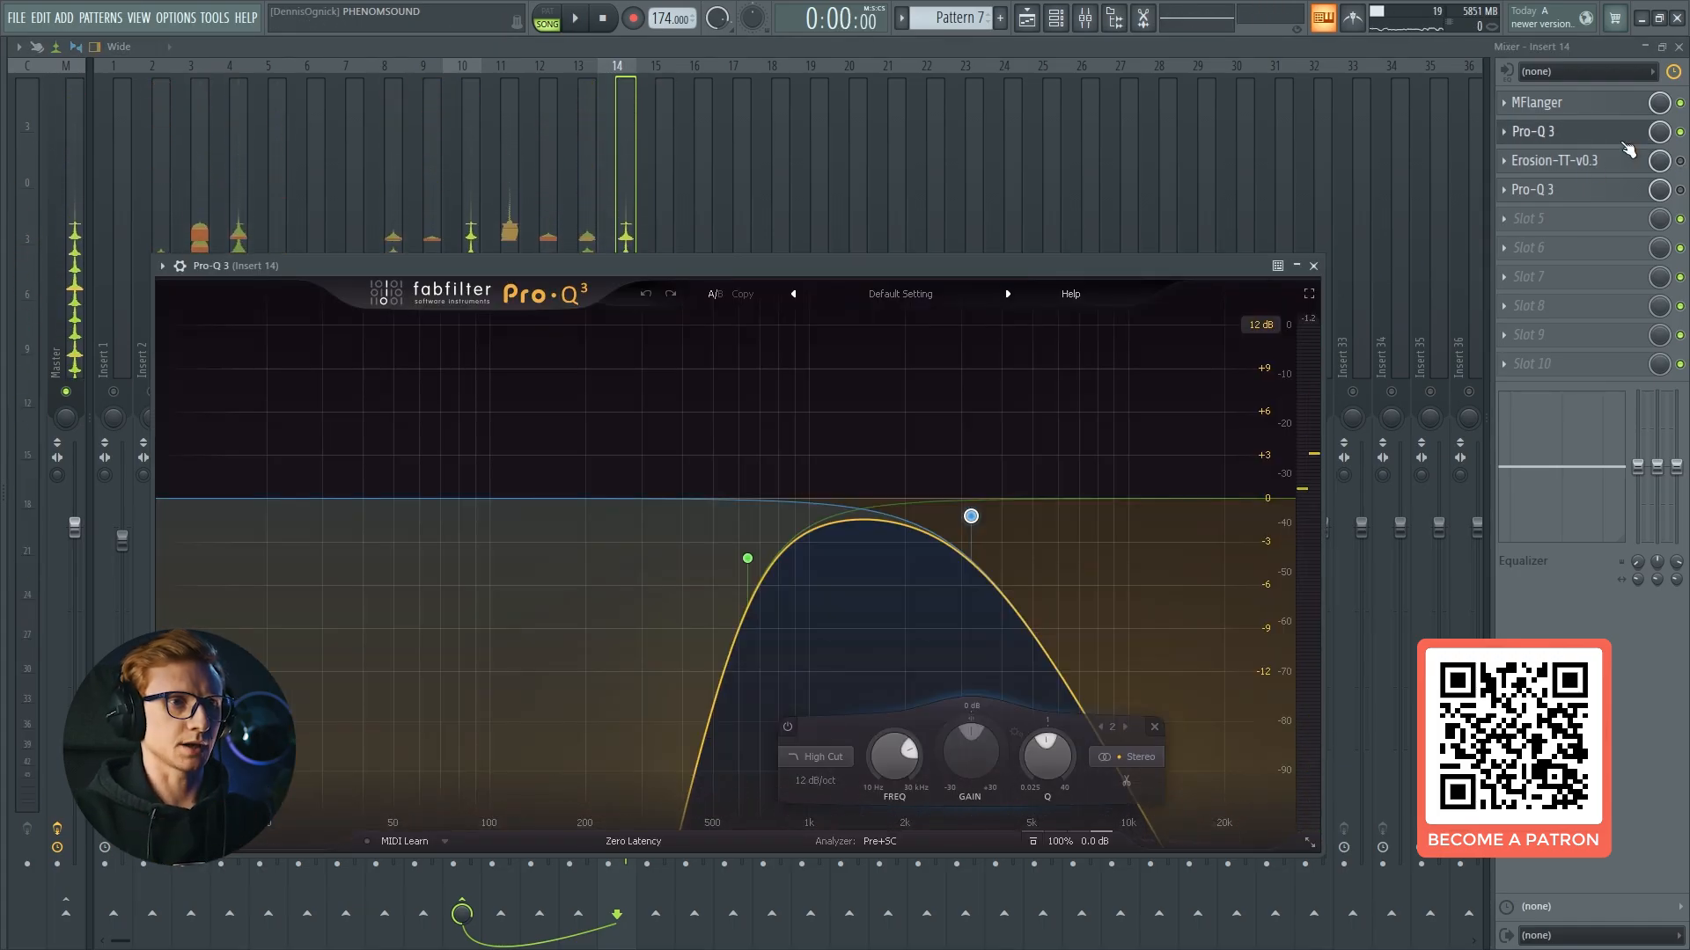
pyautogui.click(1635, 136)
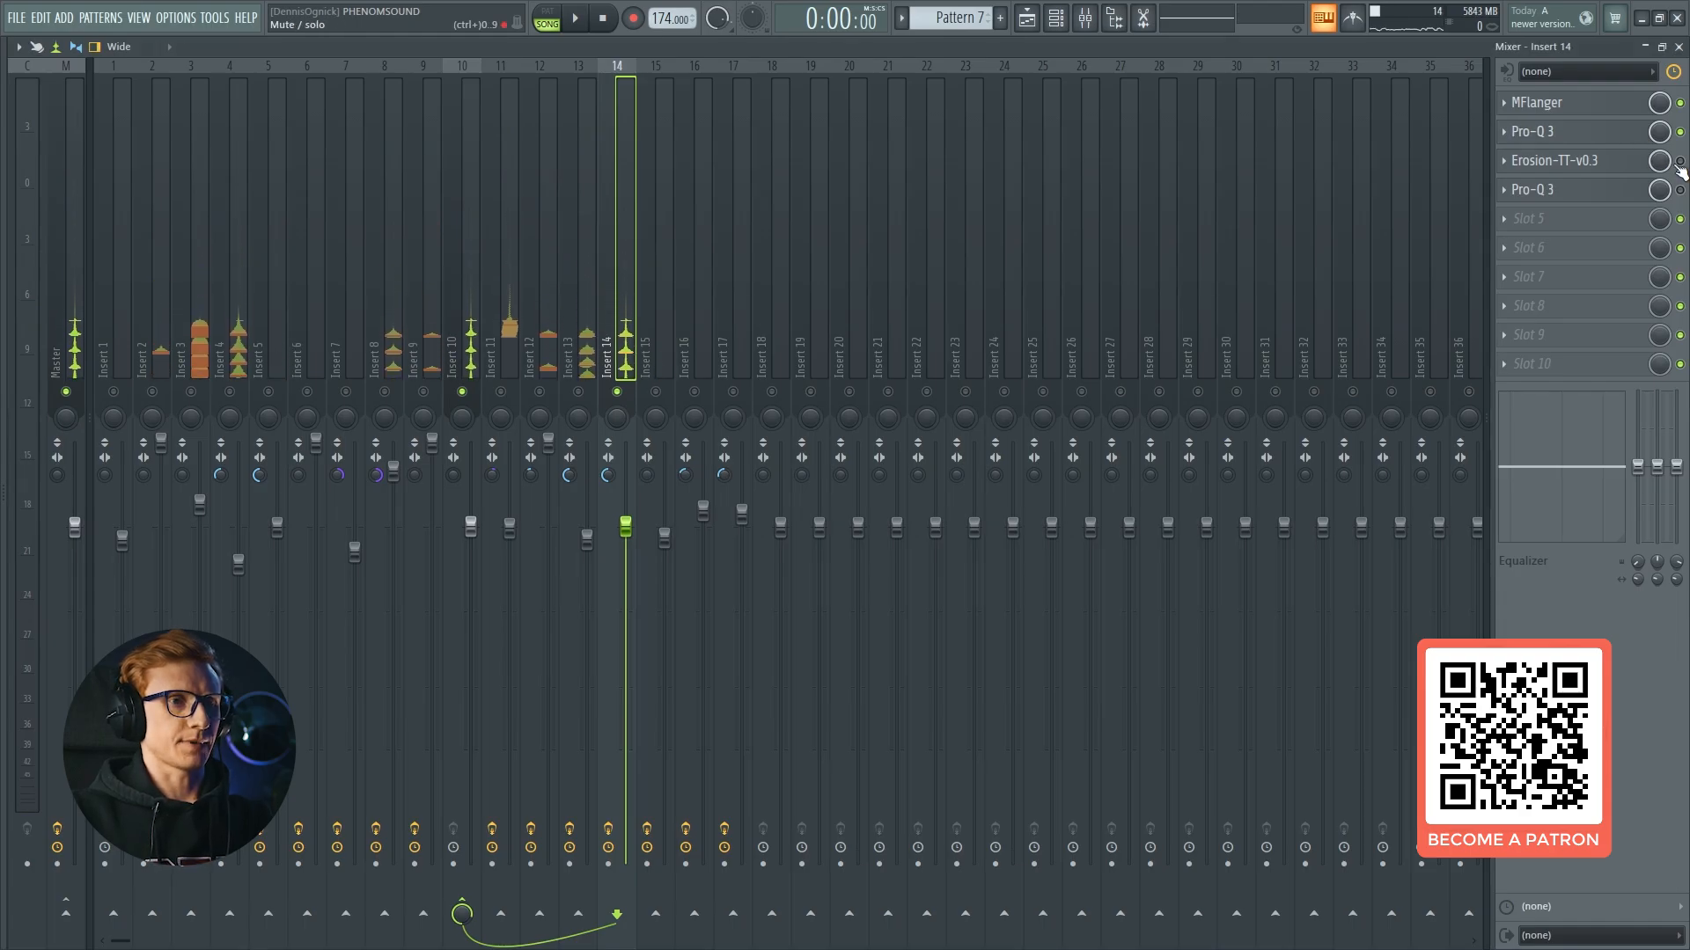
pyautogui.click(1620, 141)
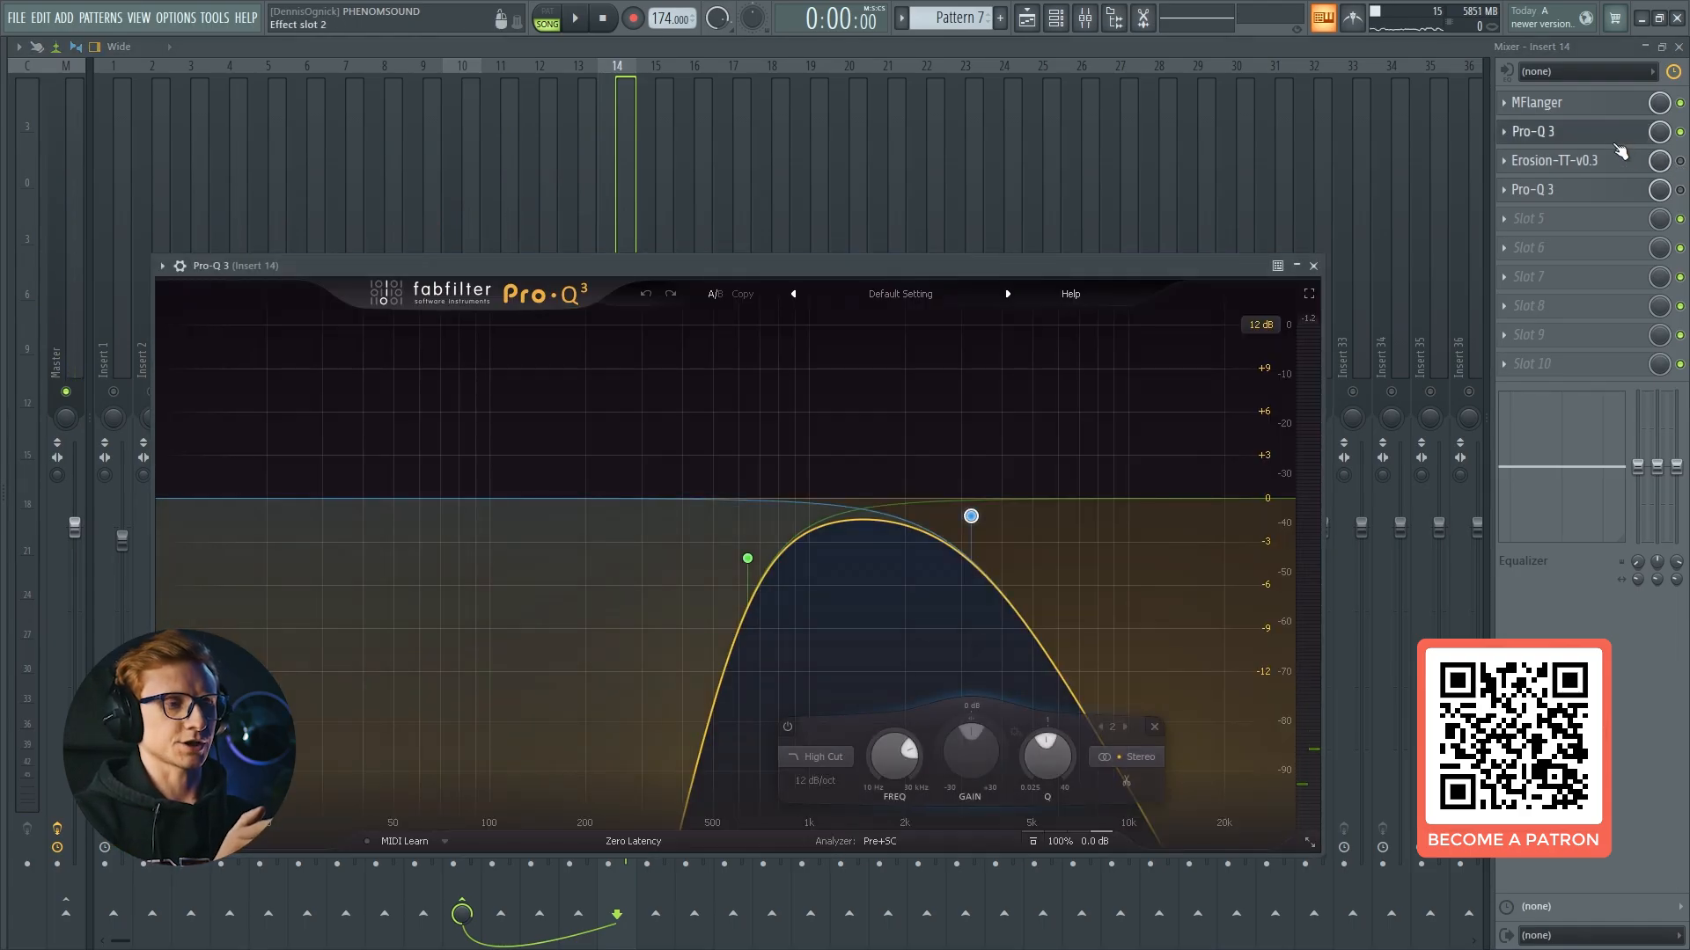
pyautogui.click(1620, 144)
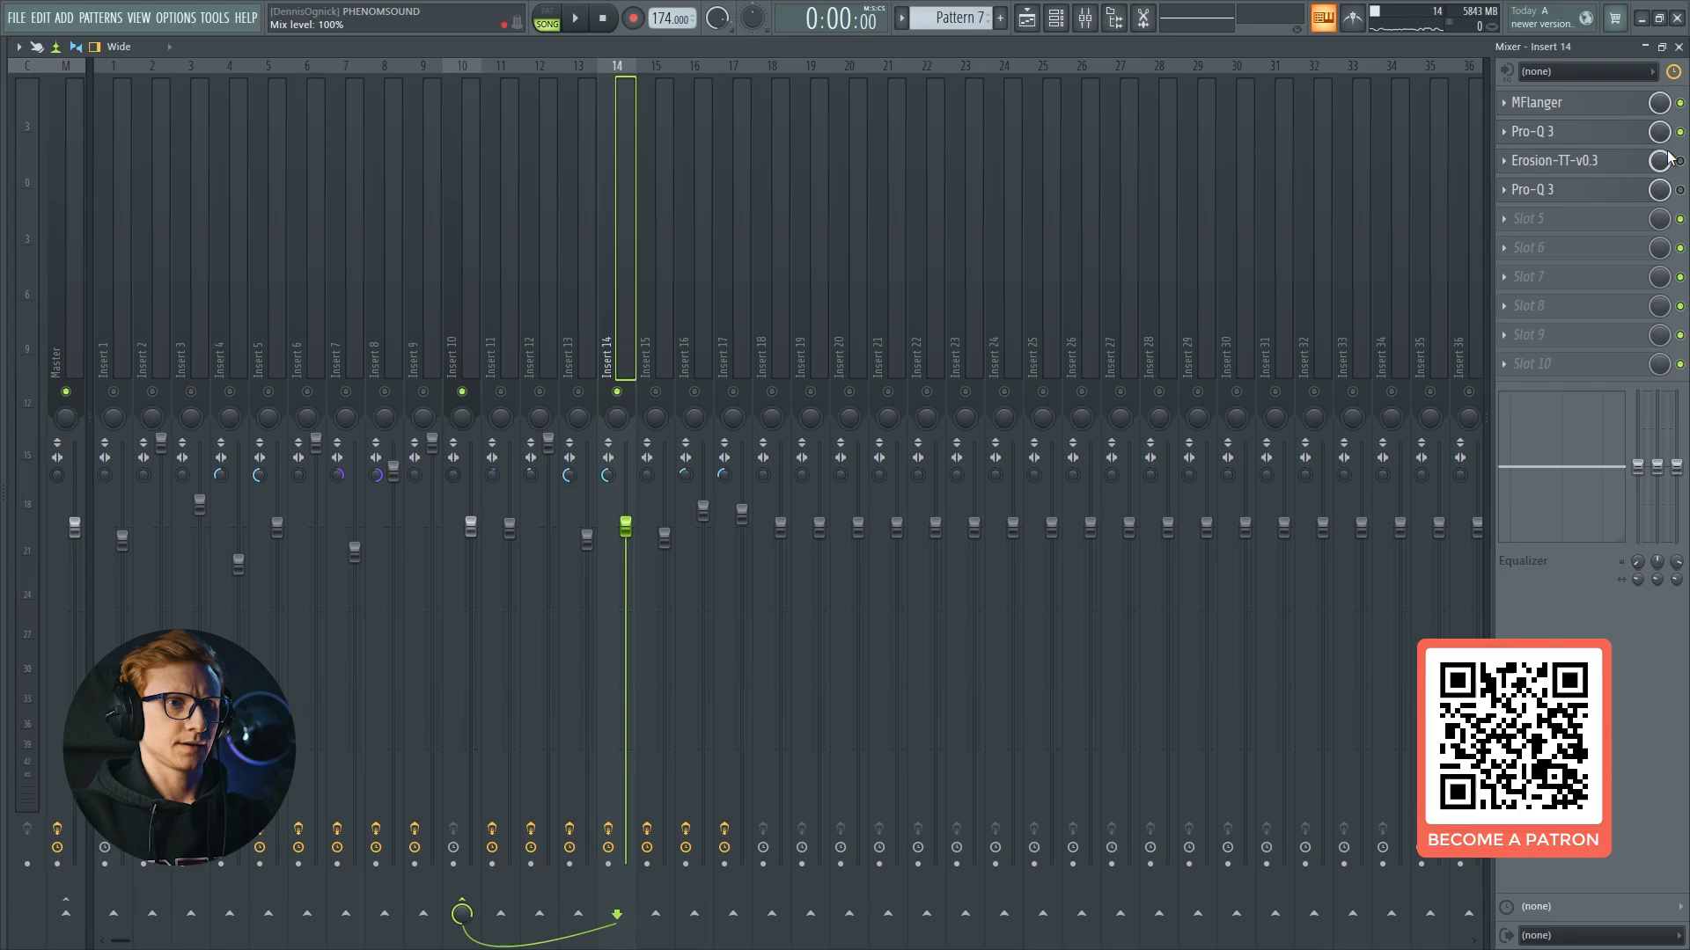
# Re-enable Erosion-TT-v0.3 on Insert 14 and show its settings while playing the layer.
pyautogui.click(1625, 161)
pyautogui.press('space')
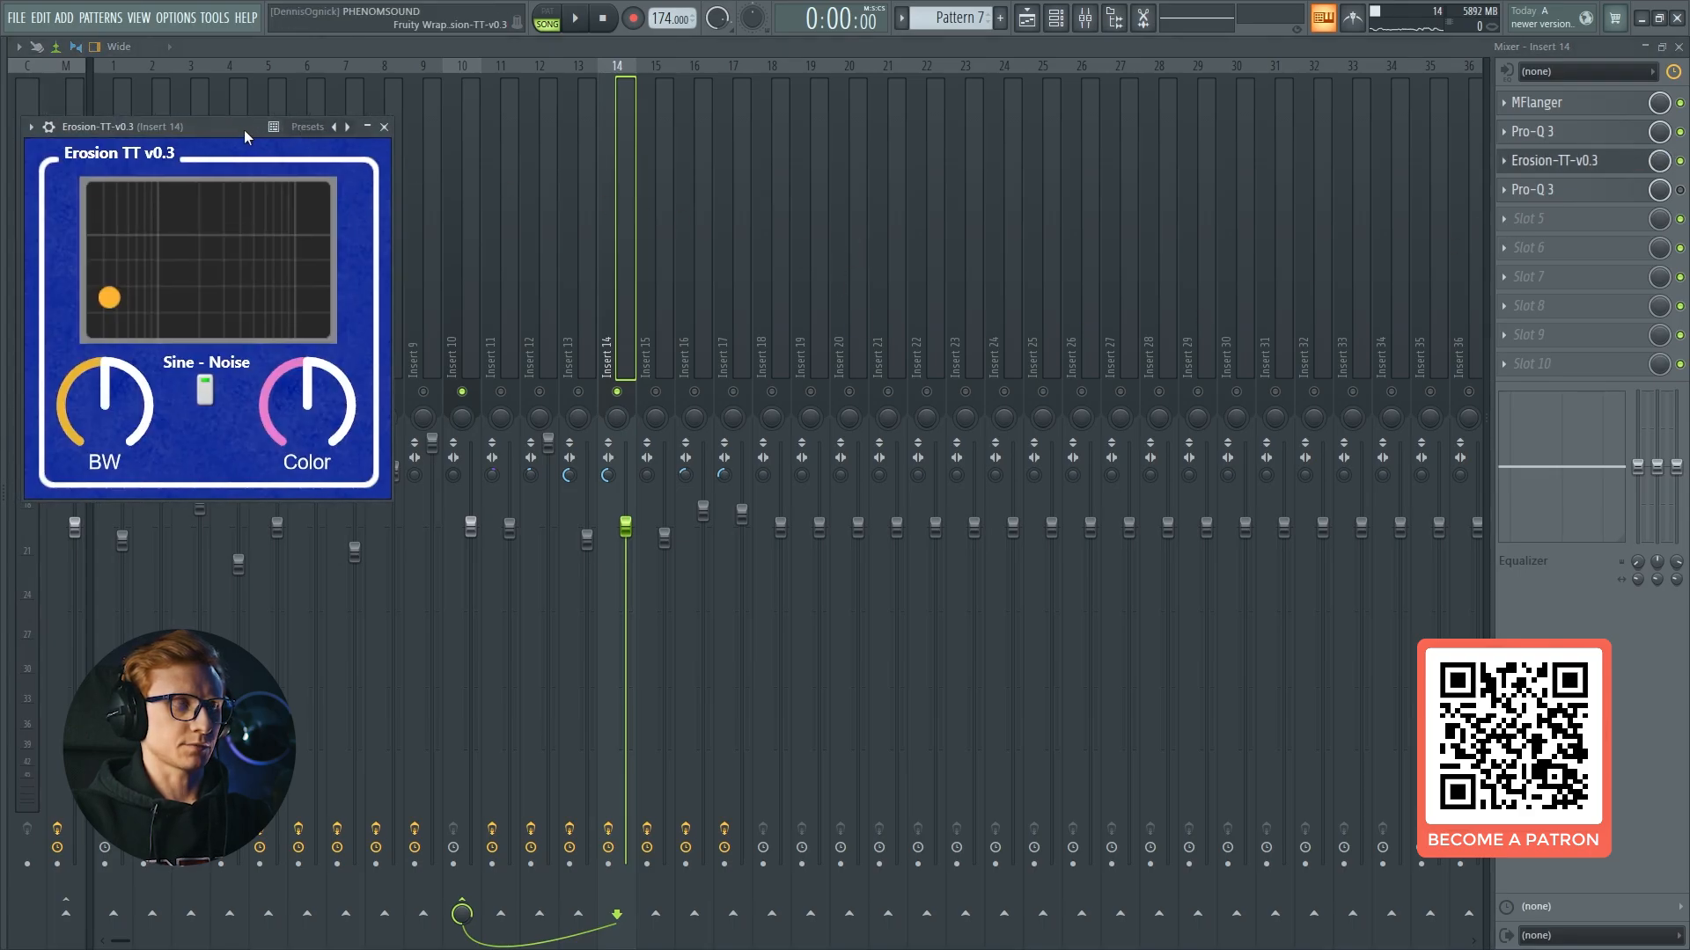
pyautogui.moveTo(238, 131); pyautogui.dragTo(762, 294)
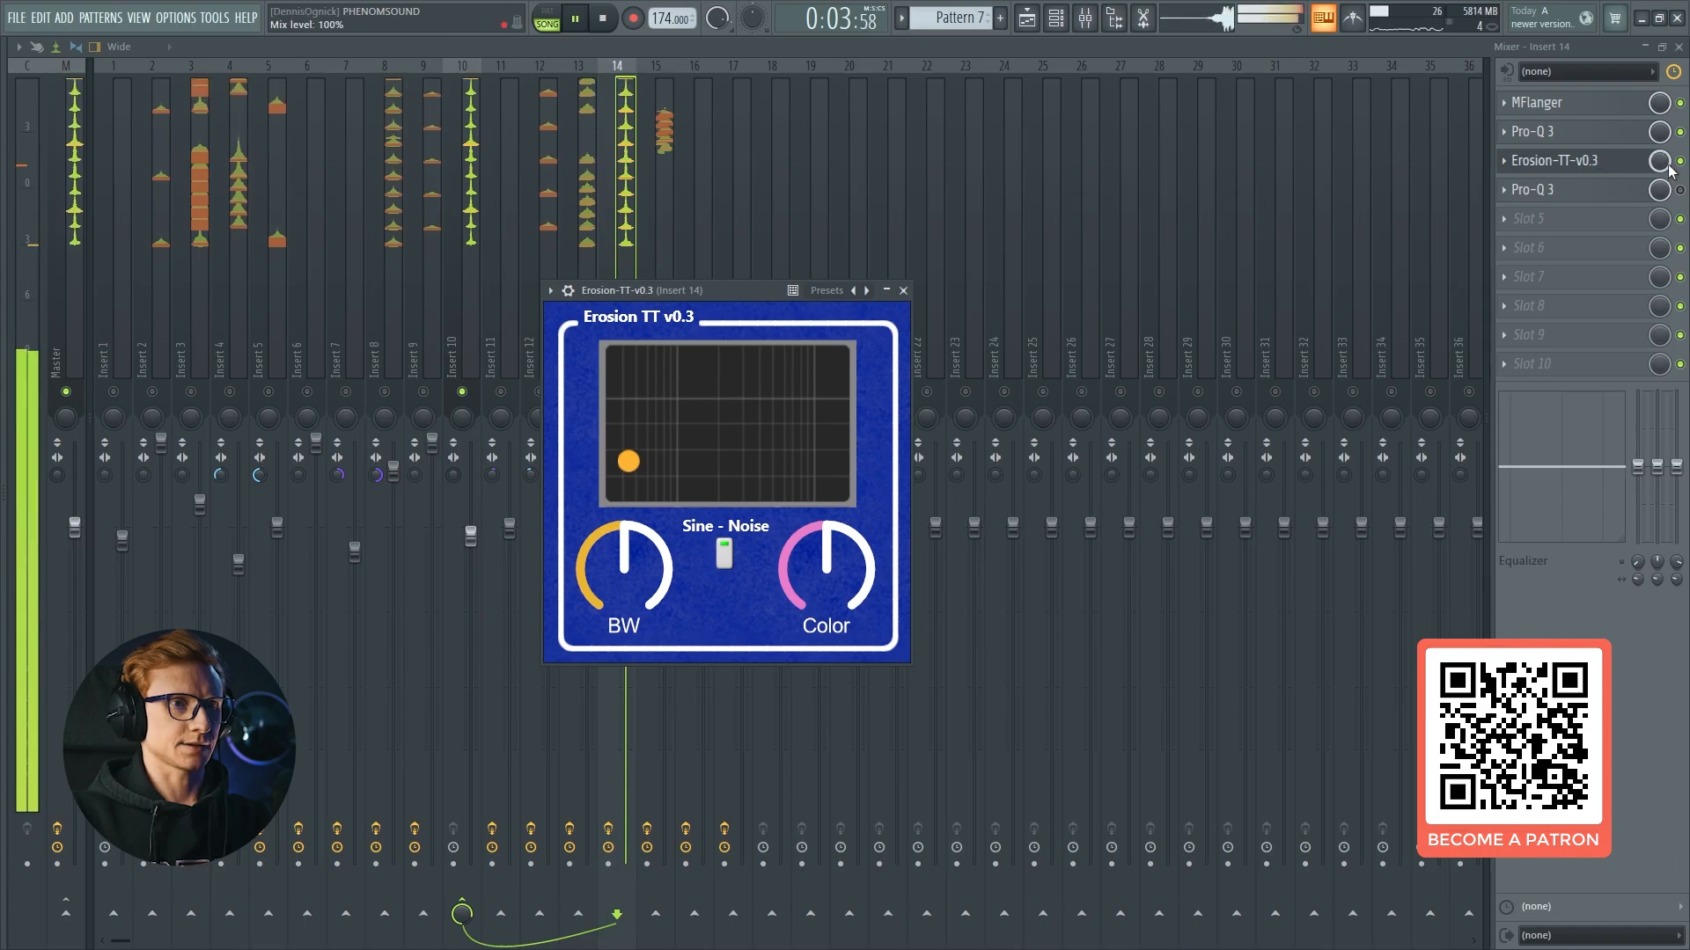
pyautogui.click(1622, 171)
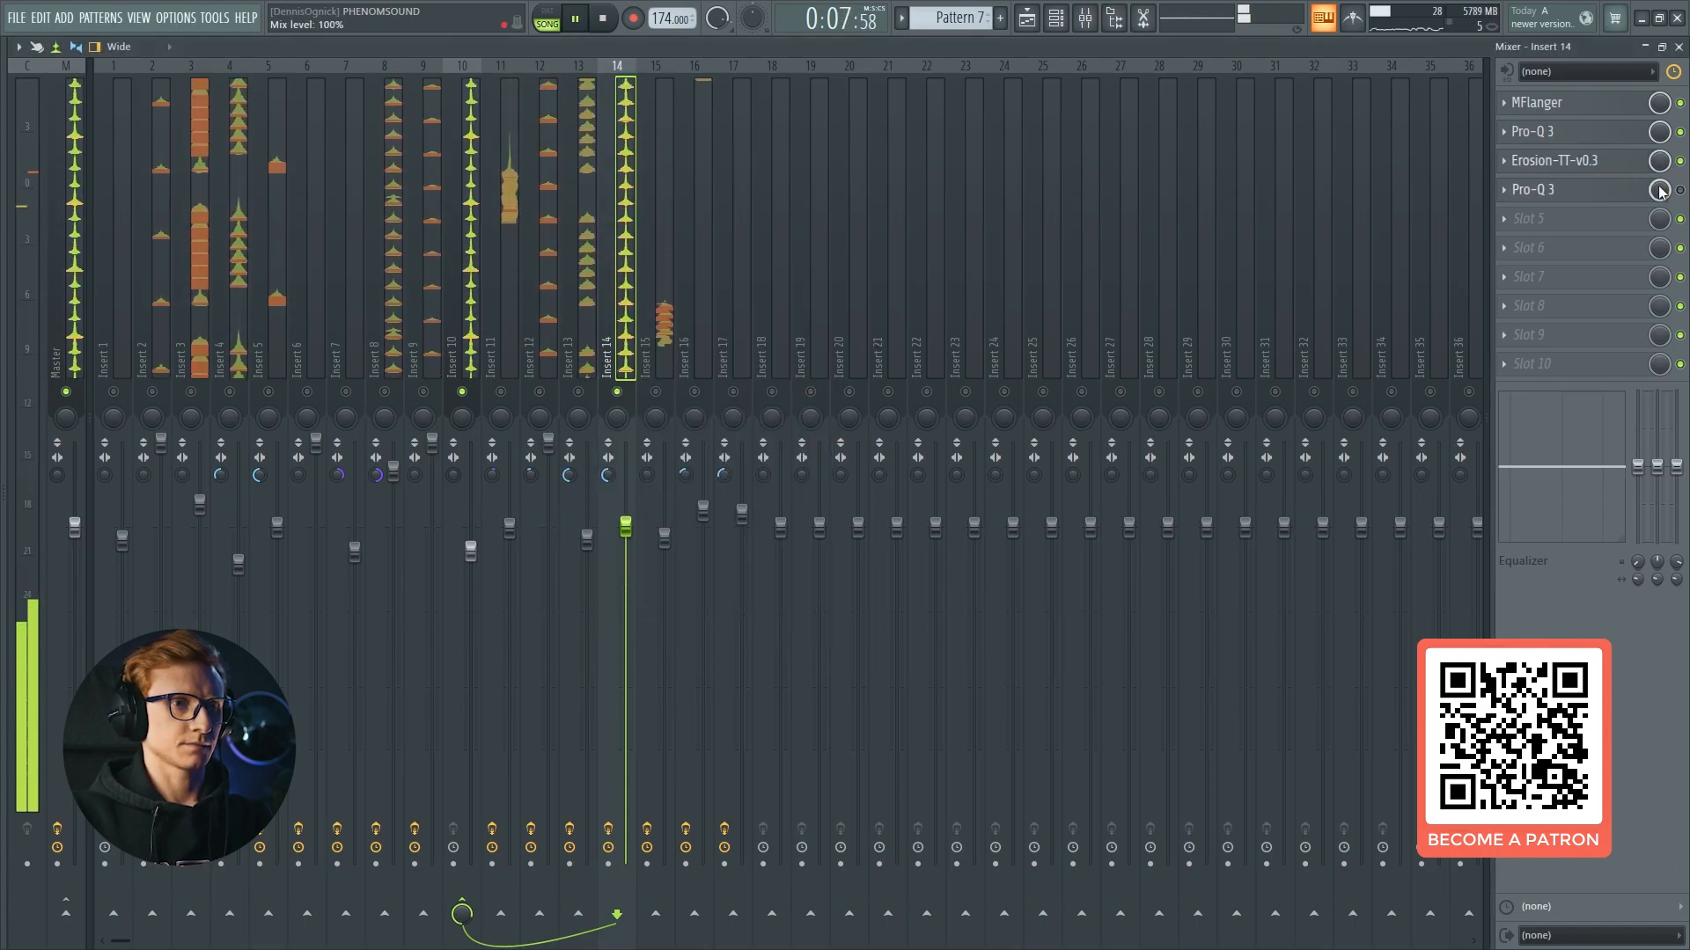
# Re-enable the Pro-Q 3 in slot 4 of Insert 14 and inspect its high-frequency bell cut during playback.
pyautogui.click(1584, 190)
pyautogui.press('space')
pyautogui.moveTo(968, 526)
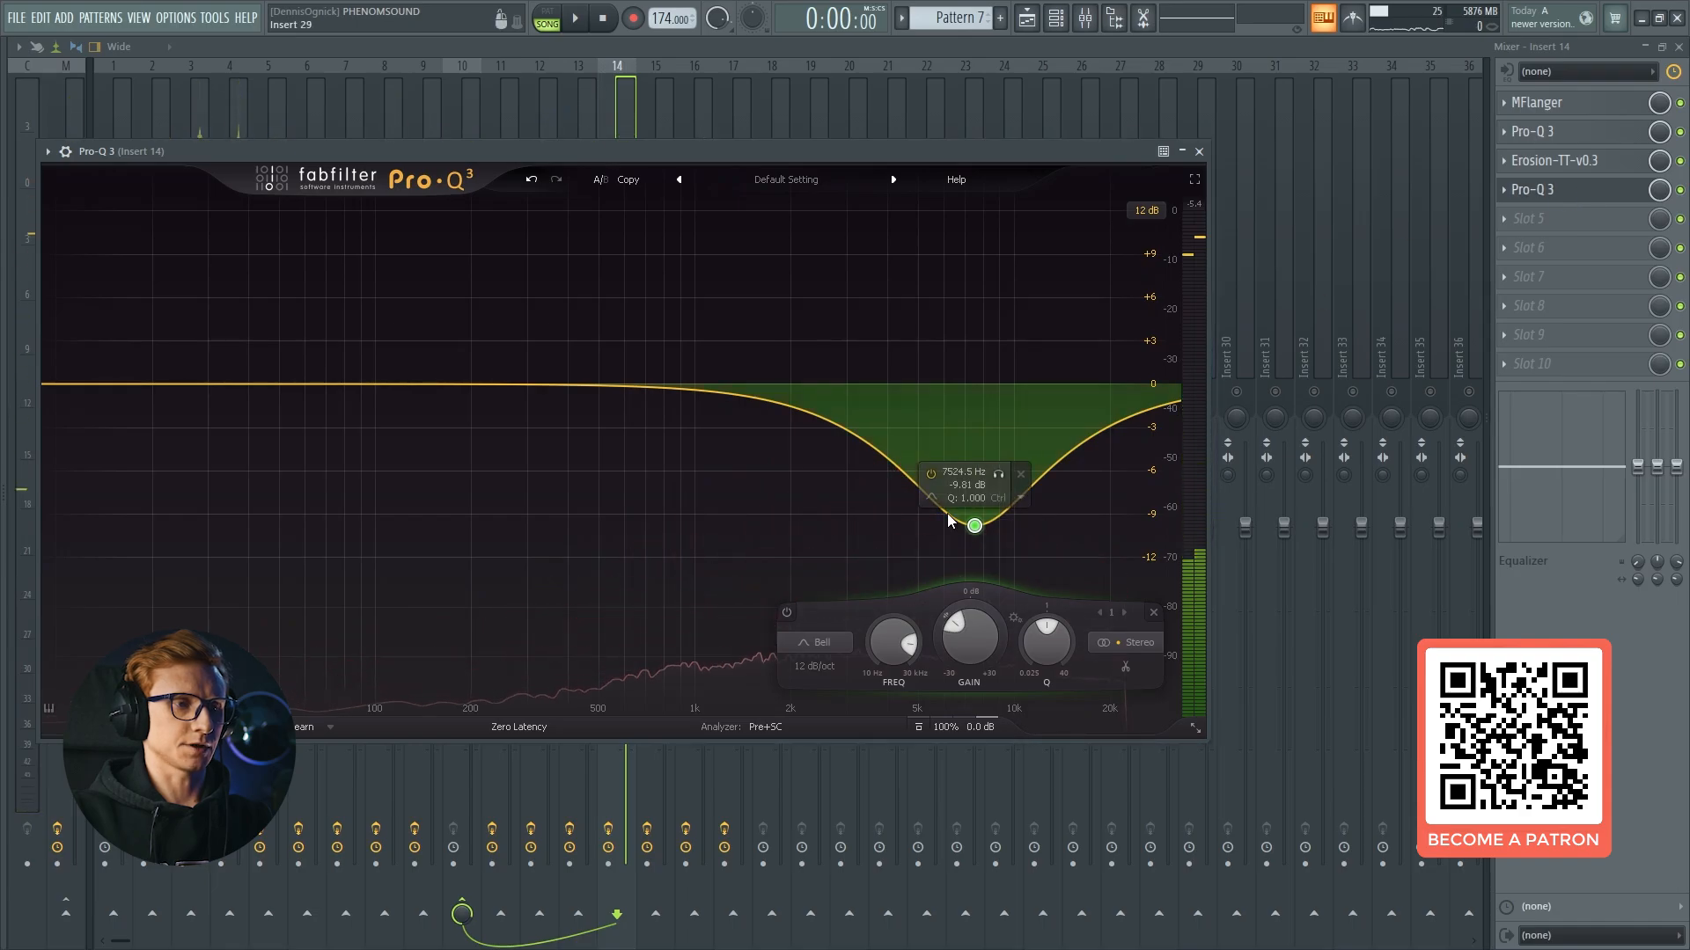
pyautogui.press('space')
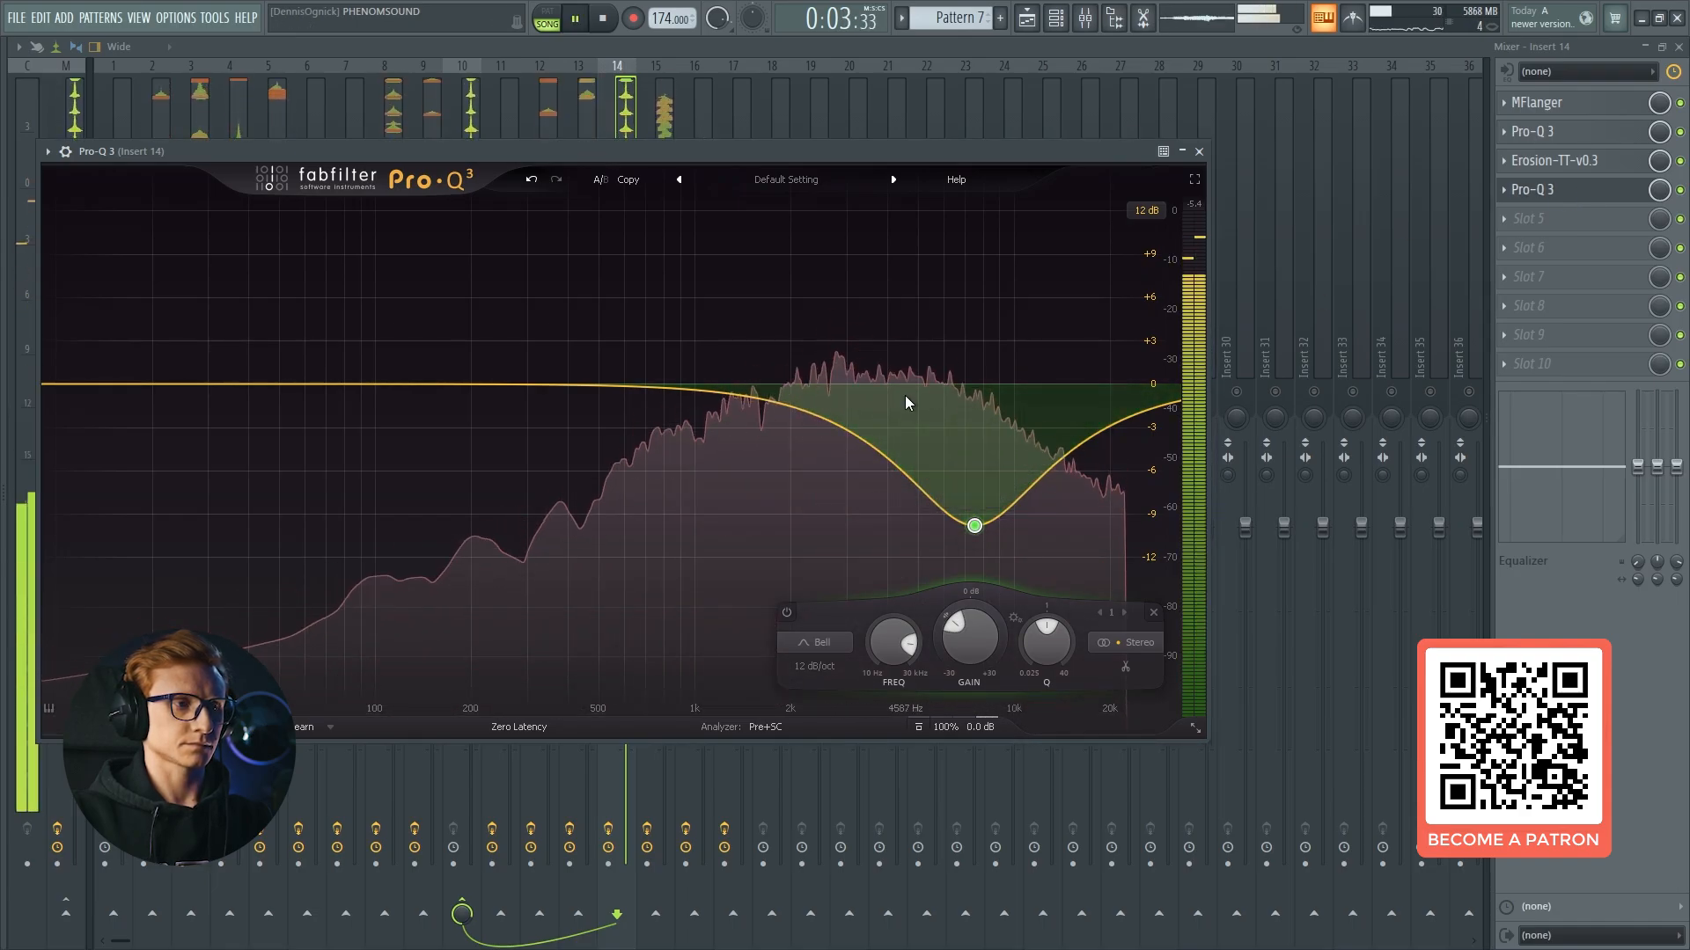
pyautogui.press('Escape')
# Unsolo Insert 14 so all mixer tracks play, and return to the channel rack.
pyautogui.rightClick(620, 392)
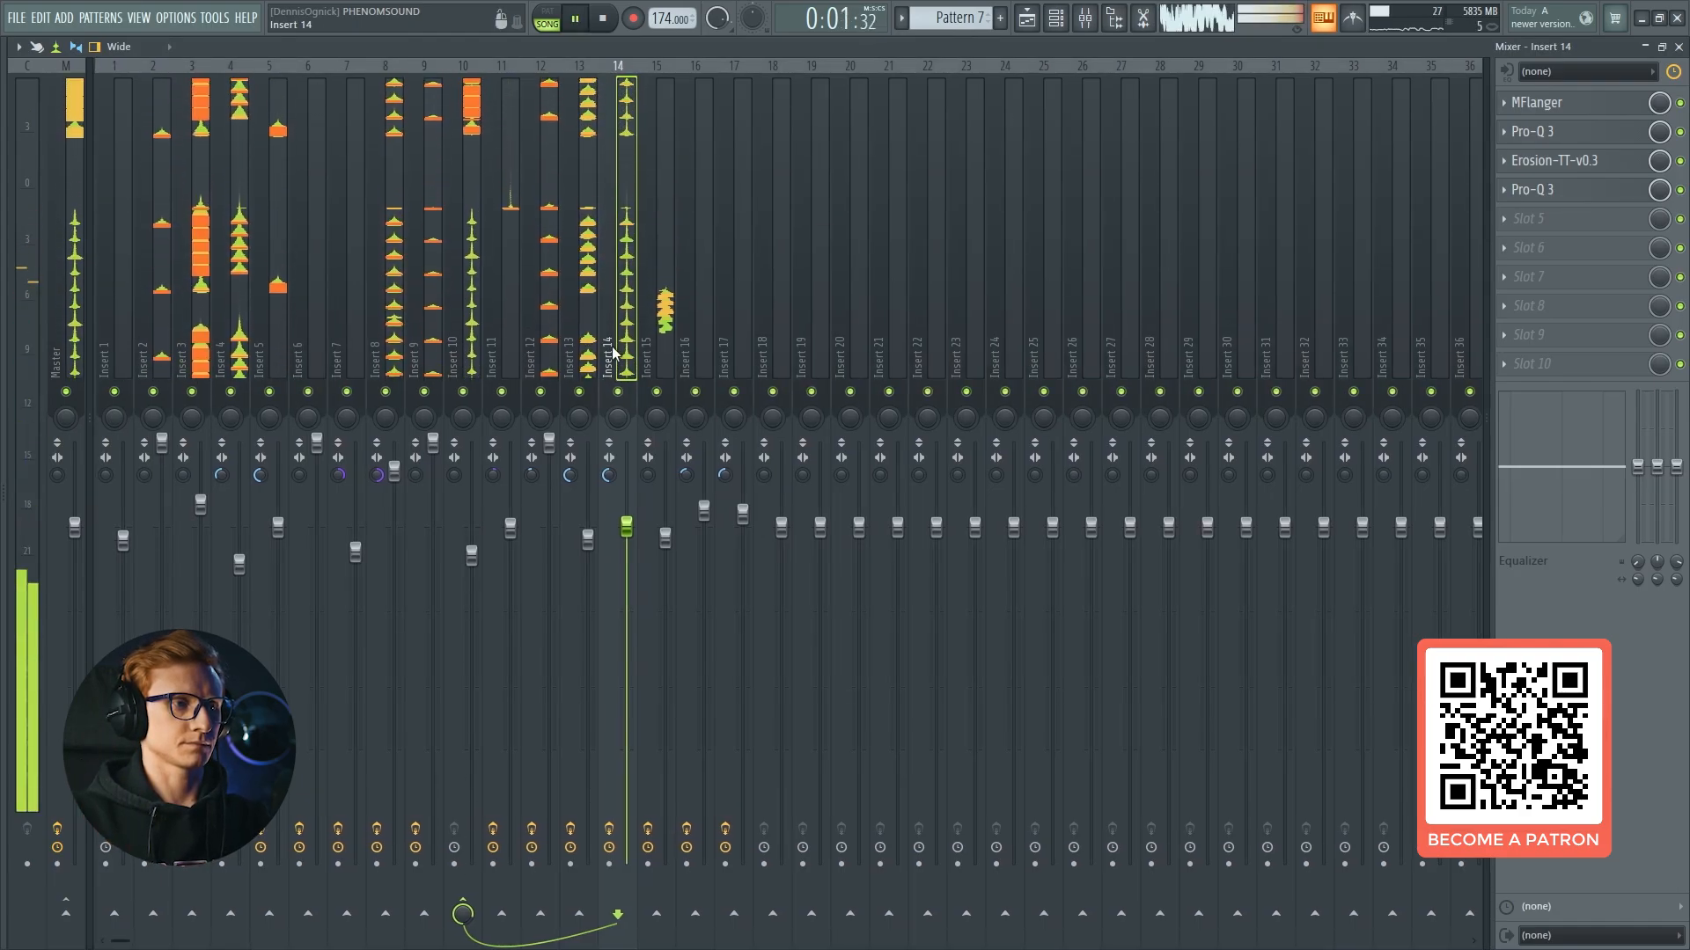
pyautogui.press('F9')
pyautogui.click(1134, 171)
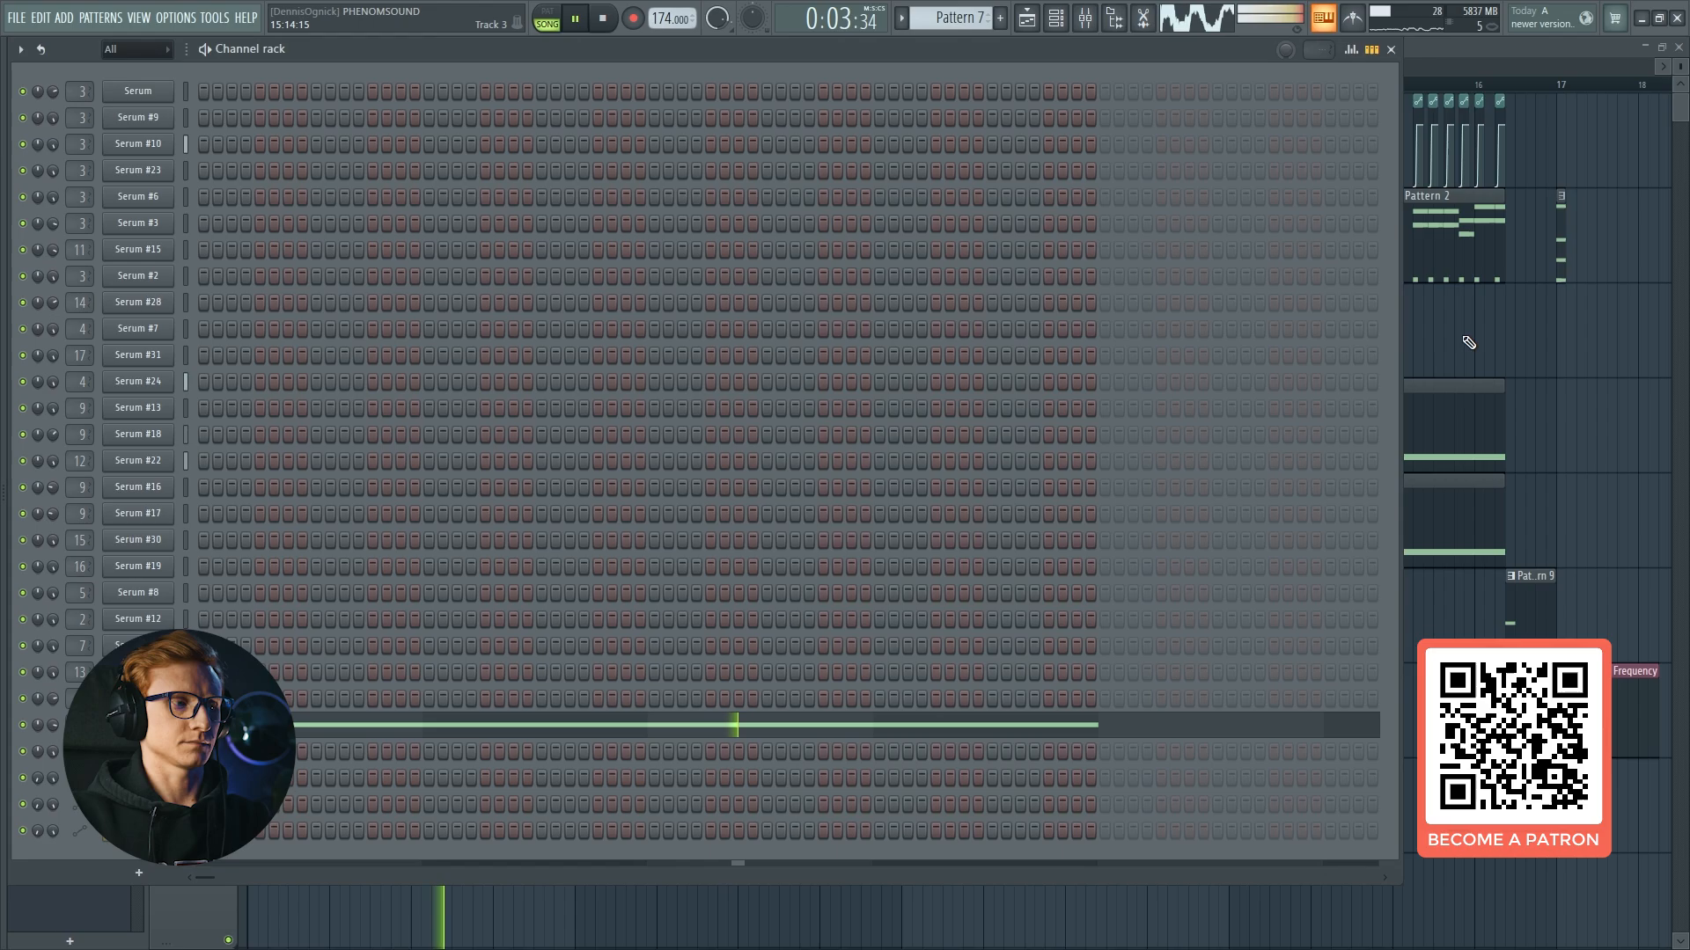
# Open Serum #29 and review its effects rack from Hyper/Dimension down to Filter during playback.
pyautogui.click(145, 724)
pyautogui.click(567, 226)
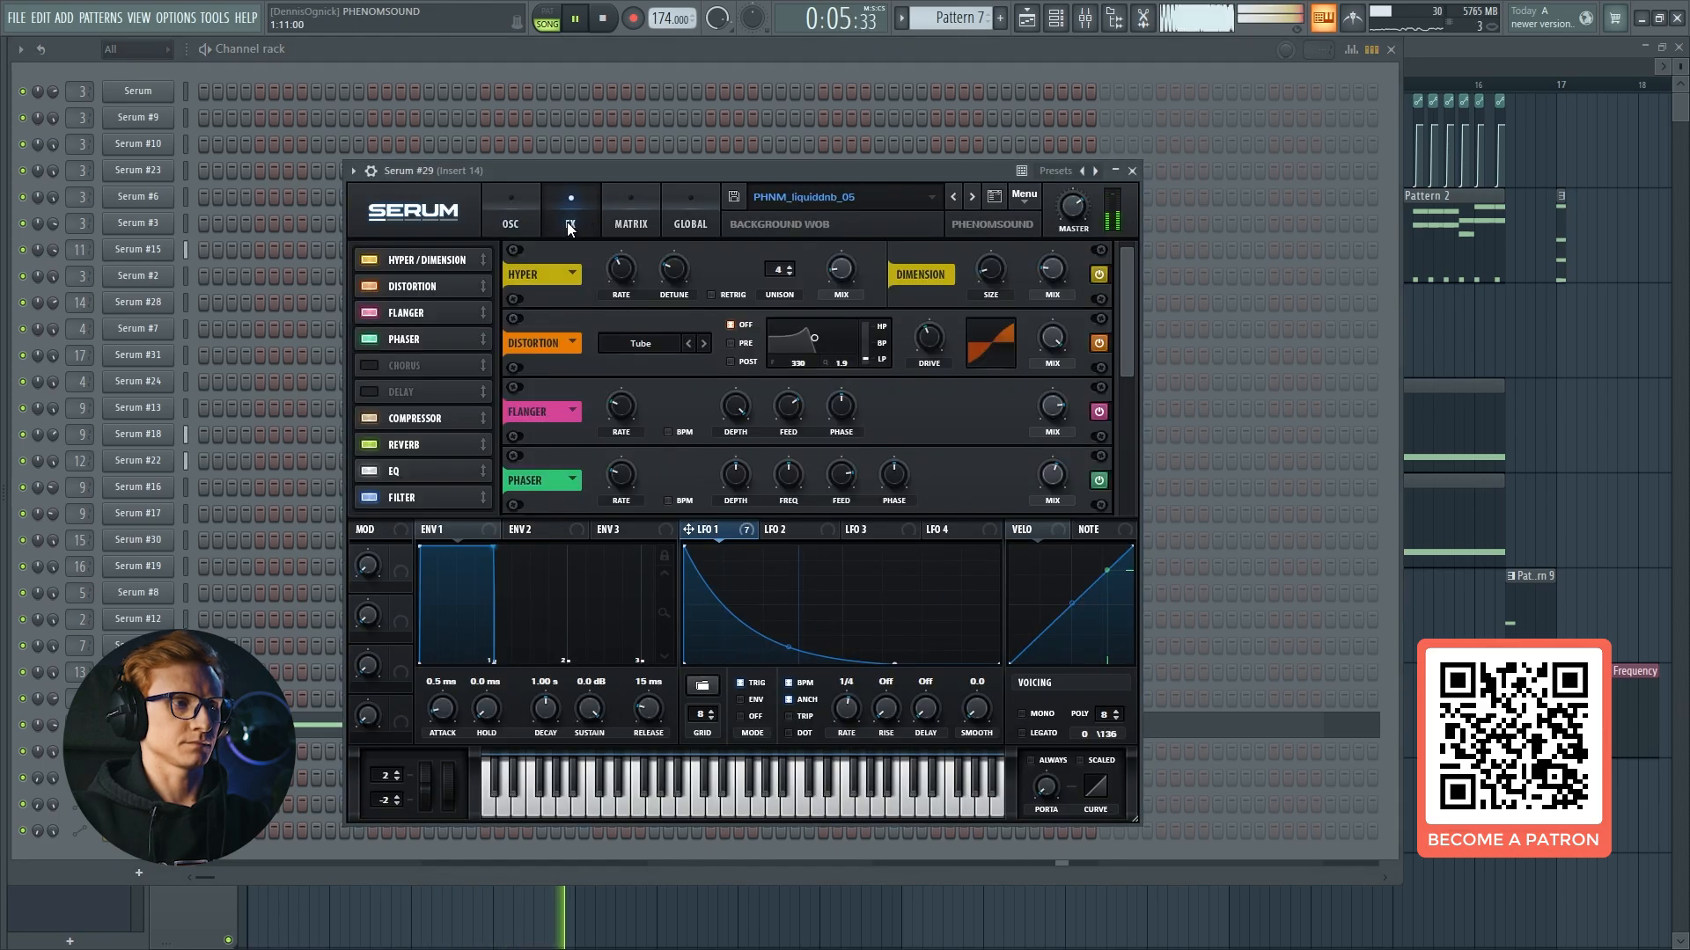
pyautogui.scroll(-4, 530, 329)
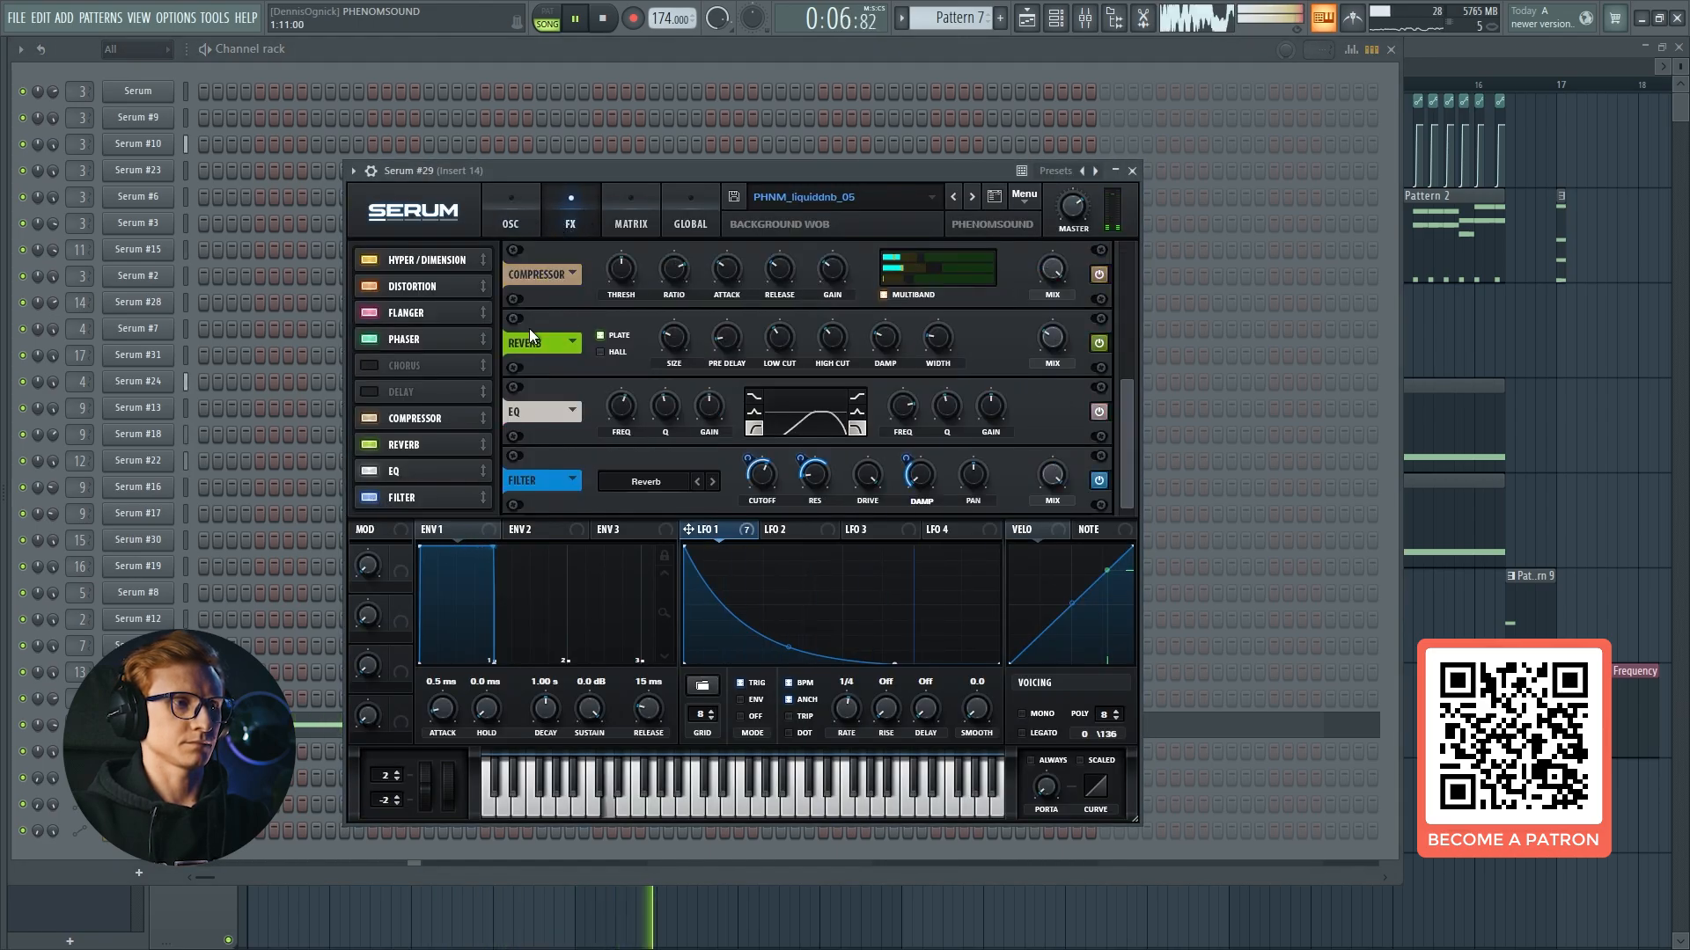
pyautogui.click(515, 213)
pyautogui.press('Escape')
pyautogui.press('Escape')
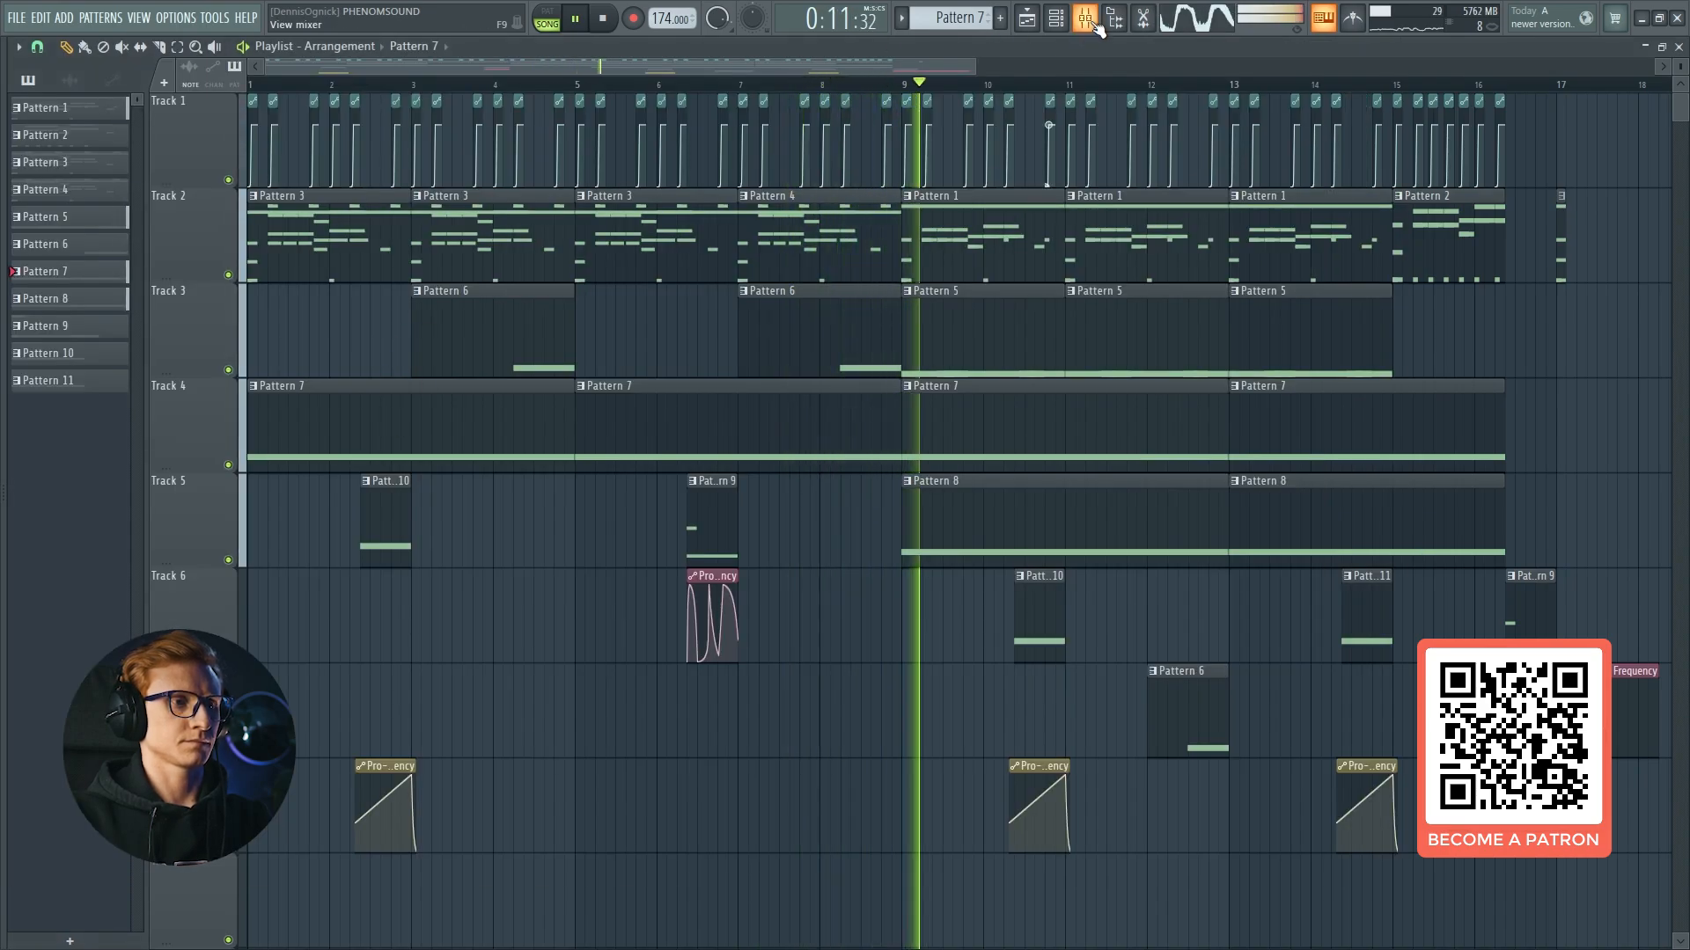
# Select Pattern 1 in the playlist and briefly solo Tracks 5 and 2 before restoring all tracks.
pyautogui.click(1022, 229)
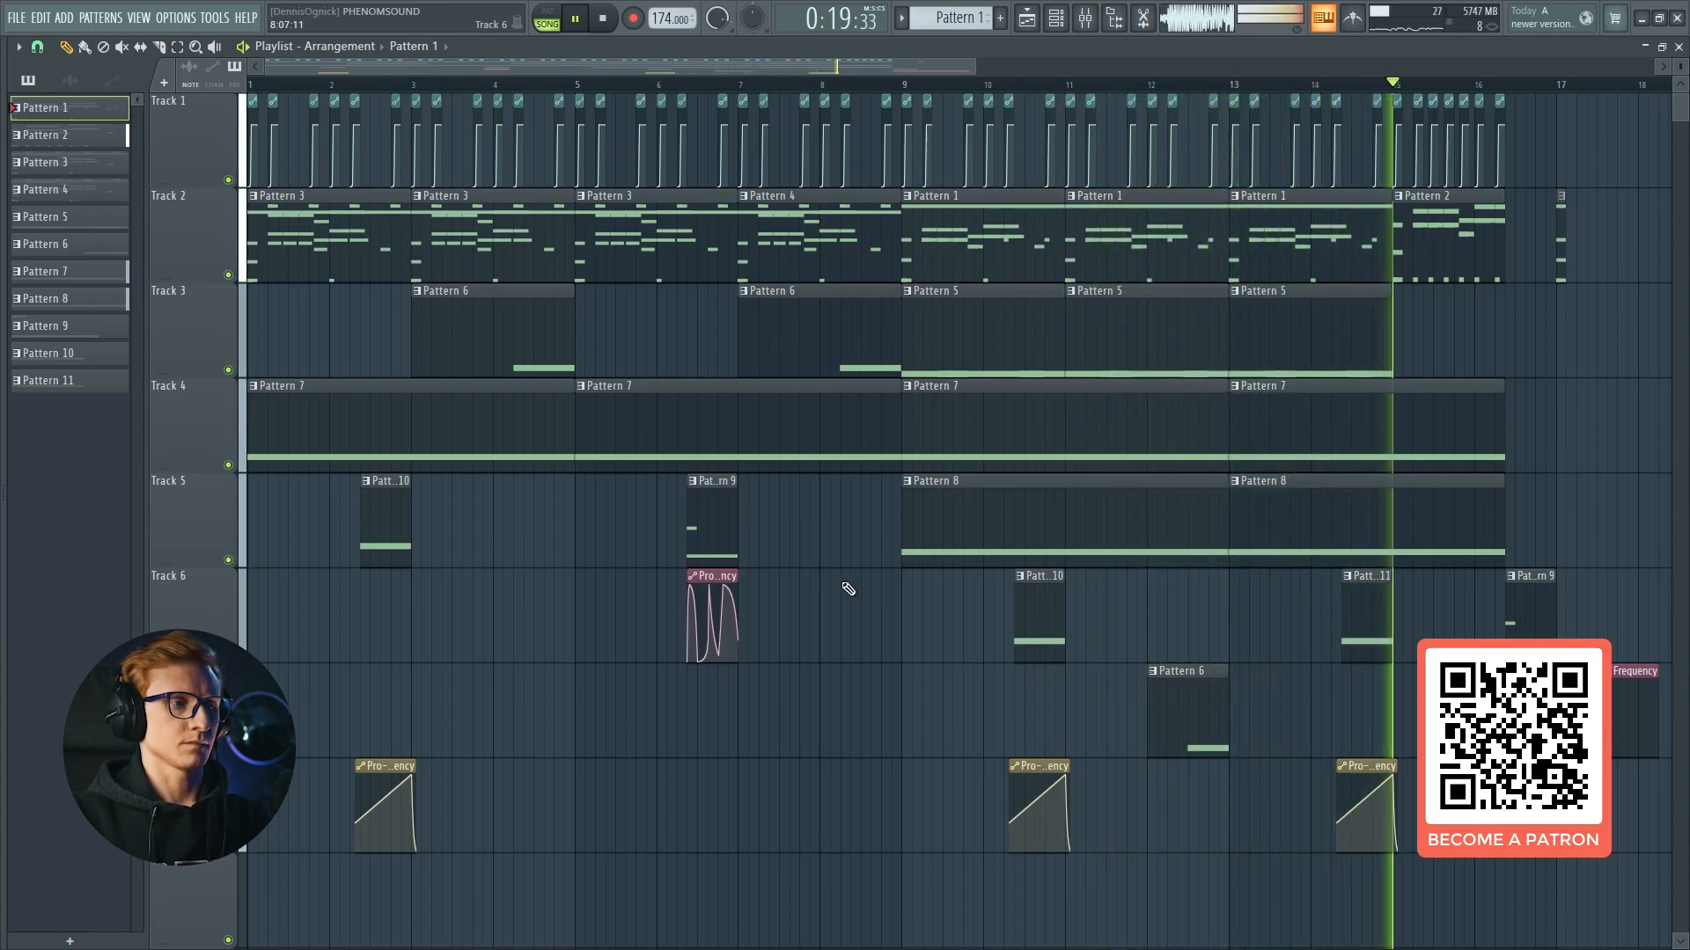
pyautogui.press('space')
pyautogui.rightClick(228, 561)
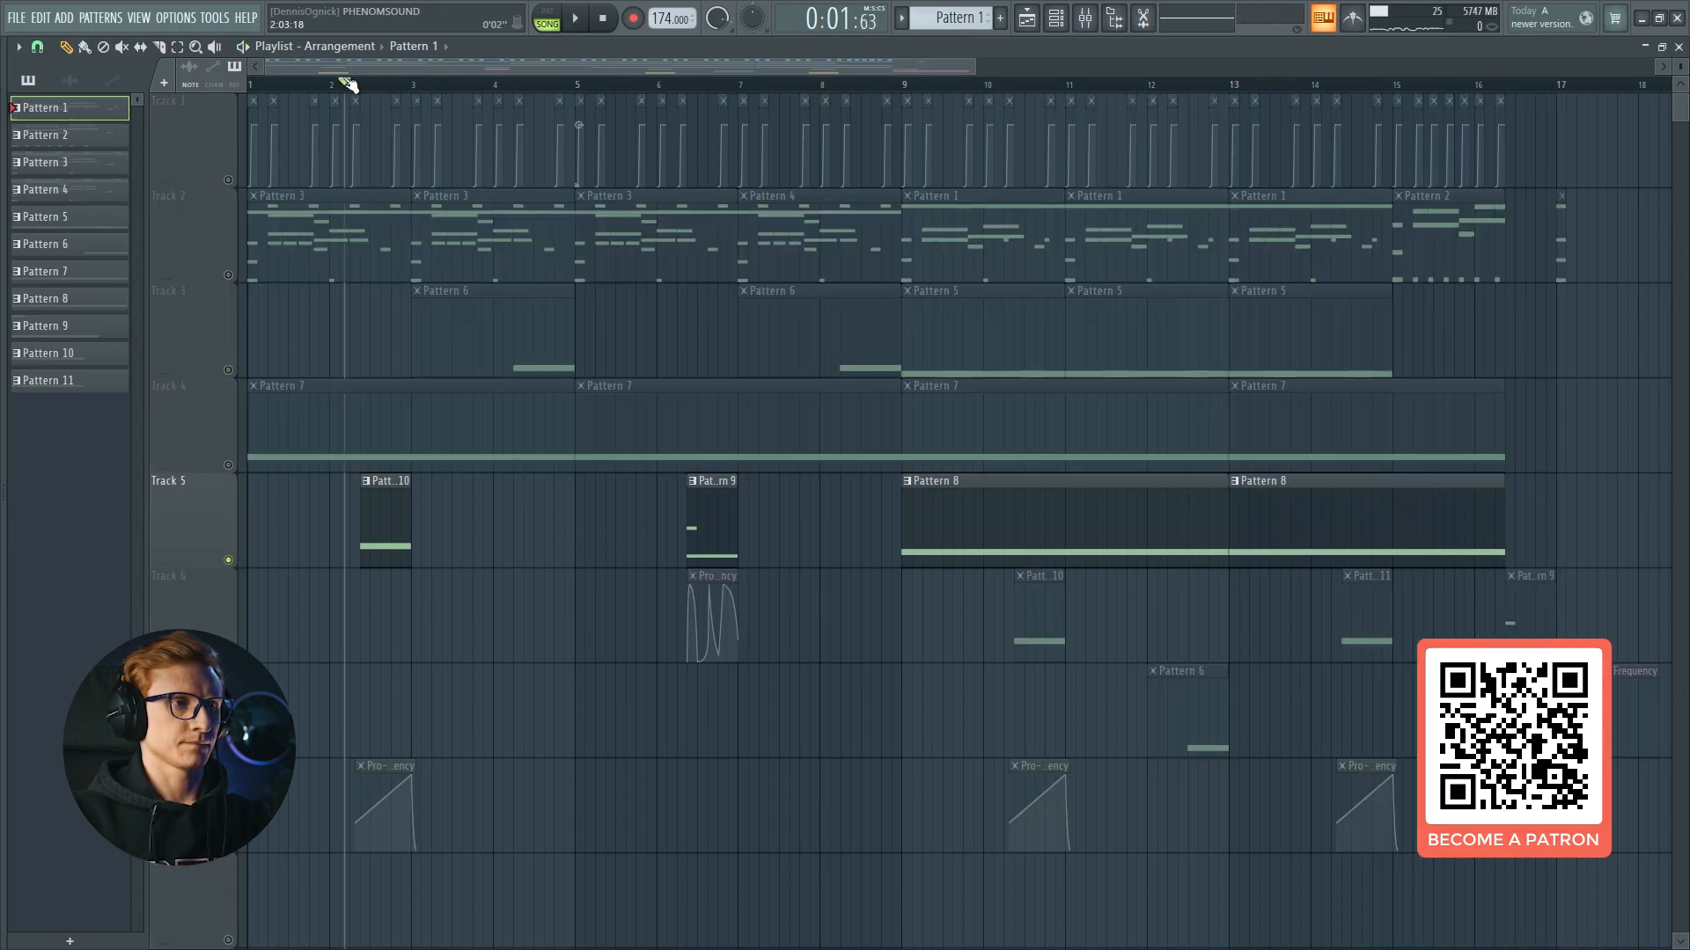
pyautogui.rightClick(228, 275)
pyautogui.rightClick(228, 274)
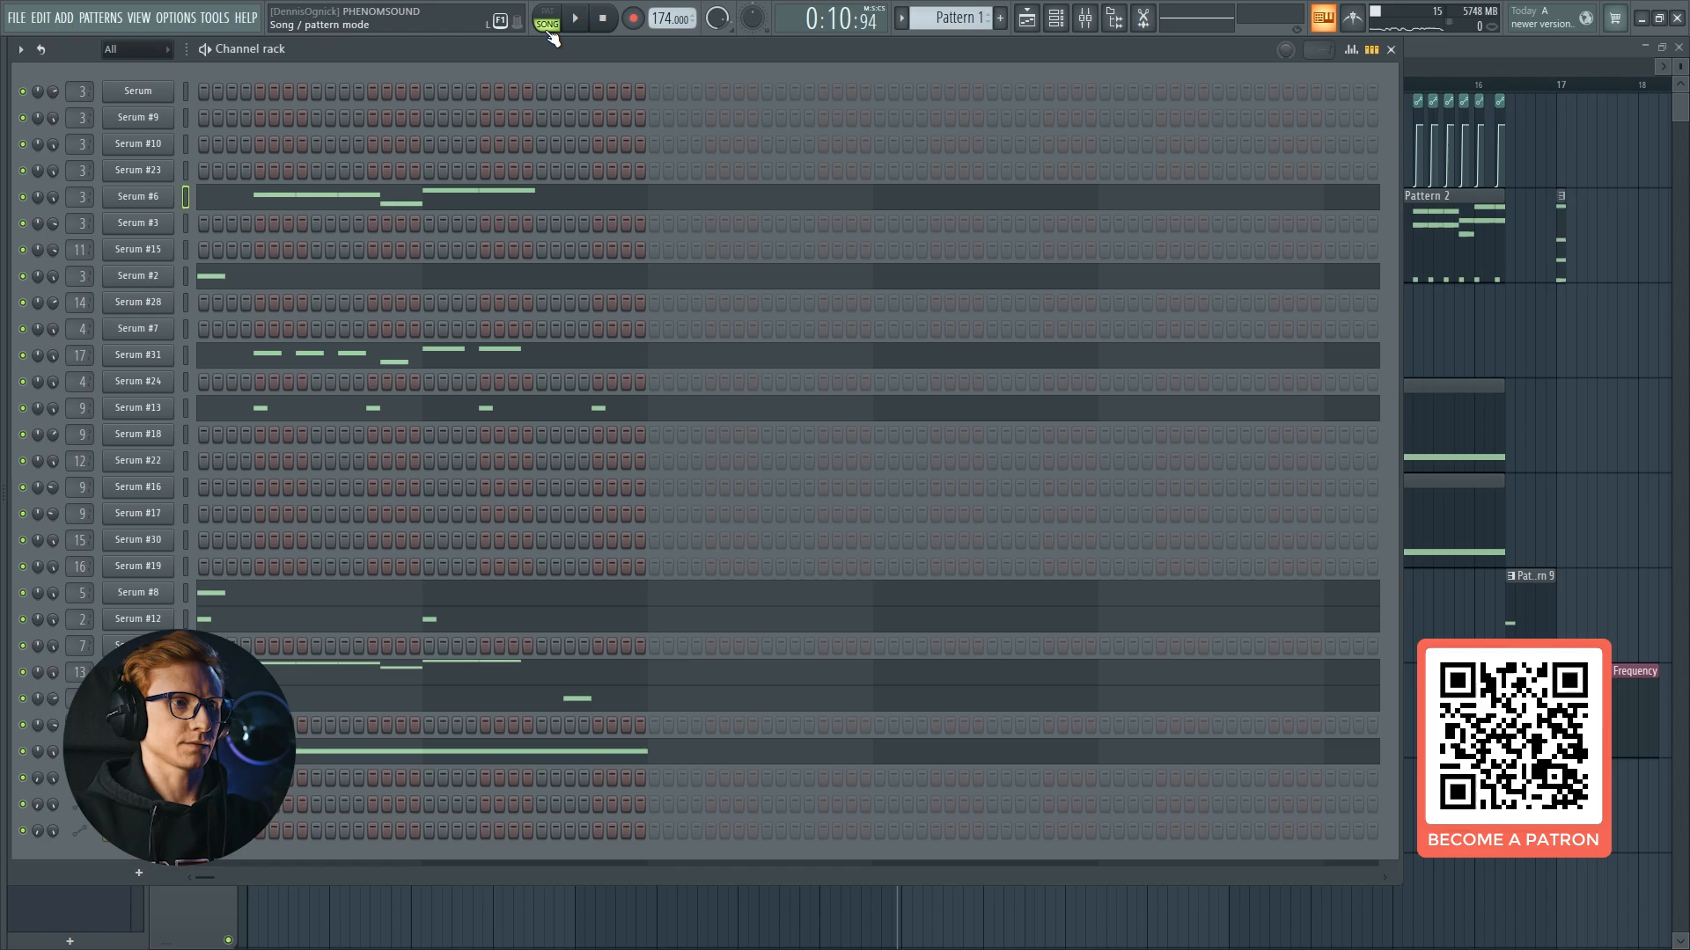
pyautogui.press('space')
# Solo Insert 3 in the mixer and select it.
pyautogui.click(1085, 18)
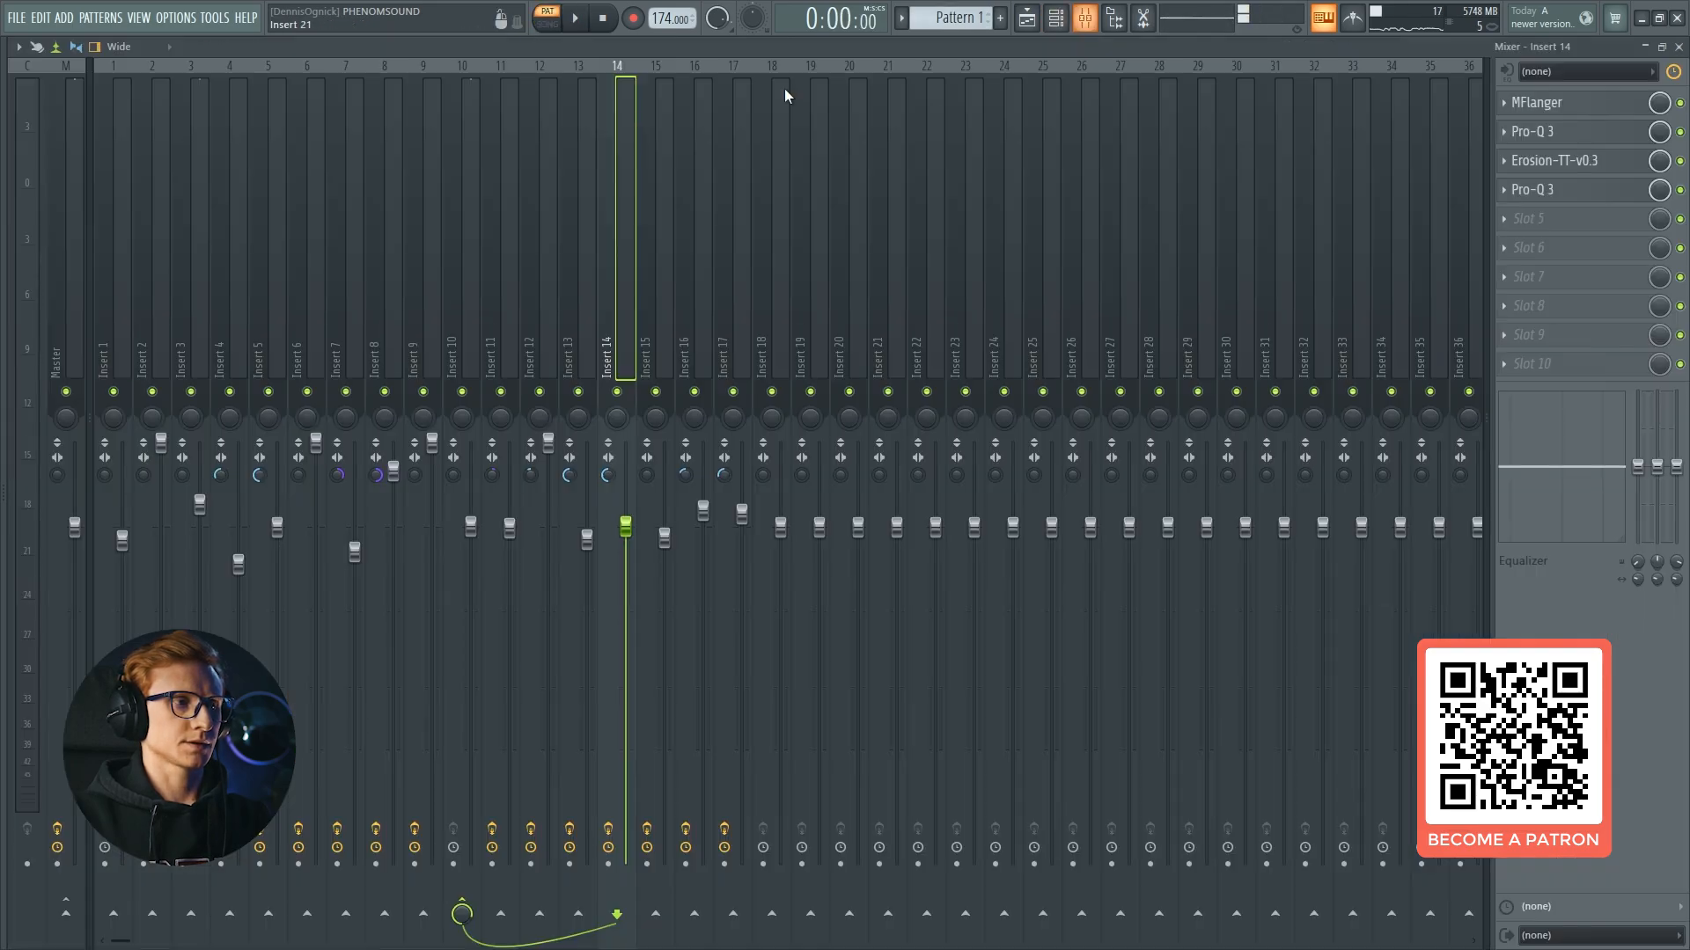
pyautogui.rightClick(191, 392)
pyautogui.click(198, 362)
pyautogui.press('F9')
# Show the oscillator, filter and LFO settings of Serum #6 and play Pattern 1 to hear the layer.
pyautogui.click(160, 202)
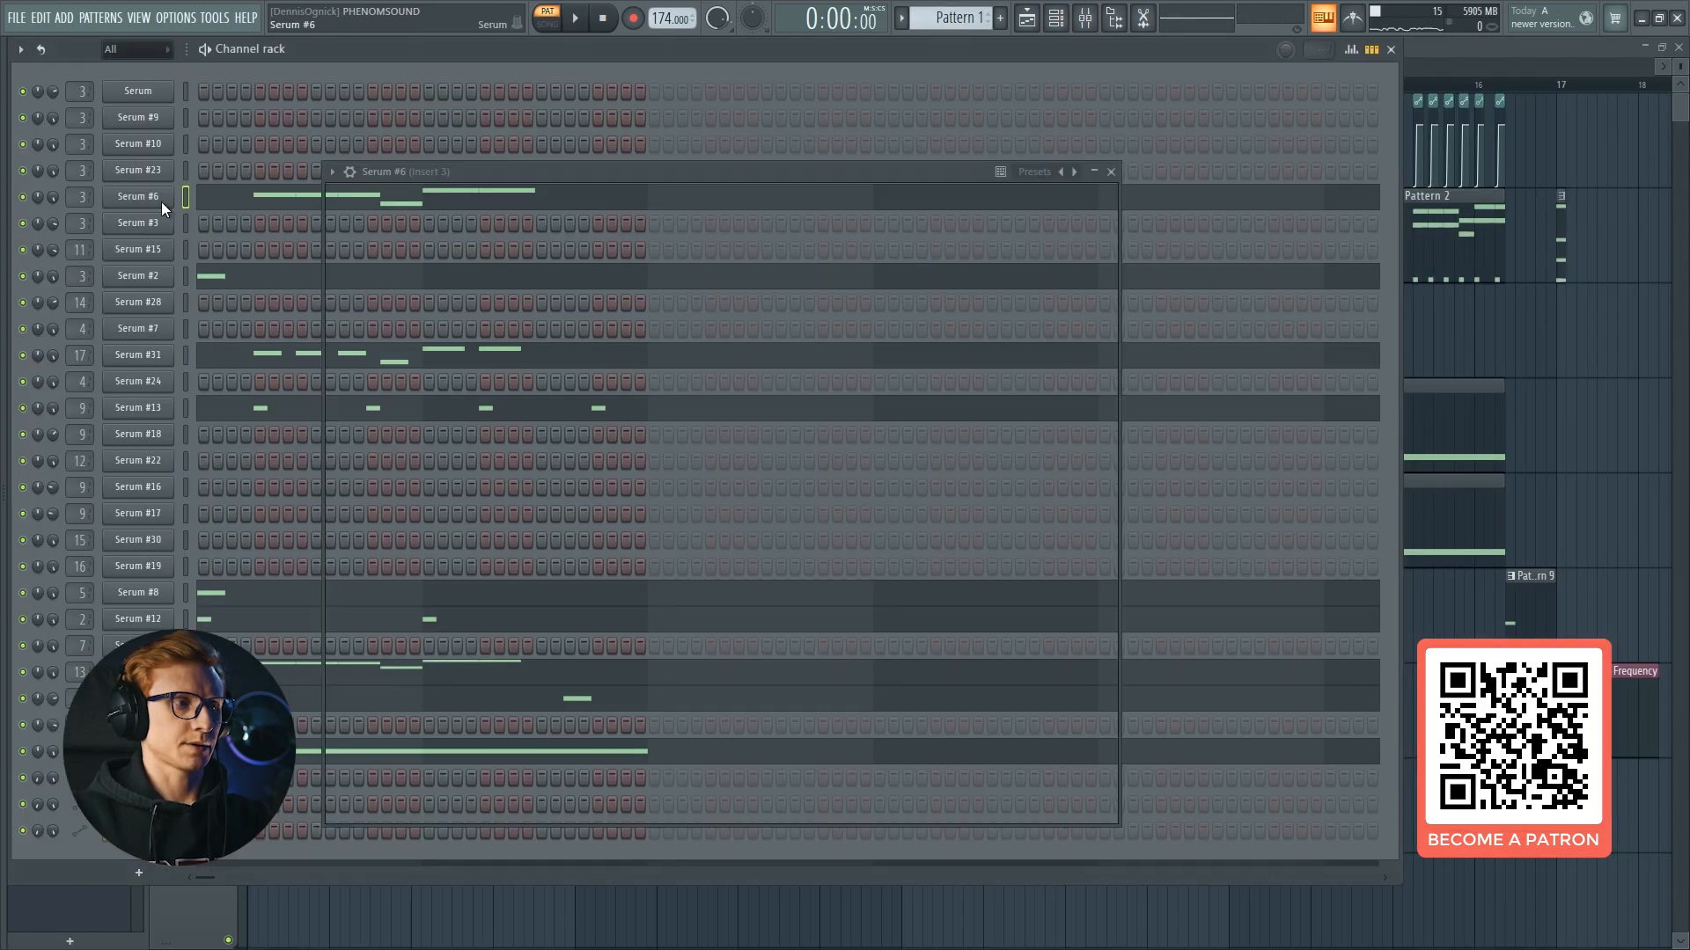
pyautogui.moveTo(581, 176); pyautogui.dragTo(621, 172)
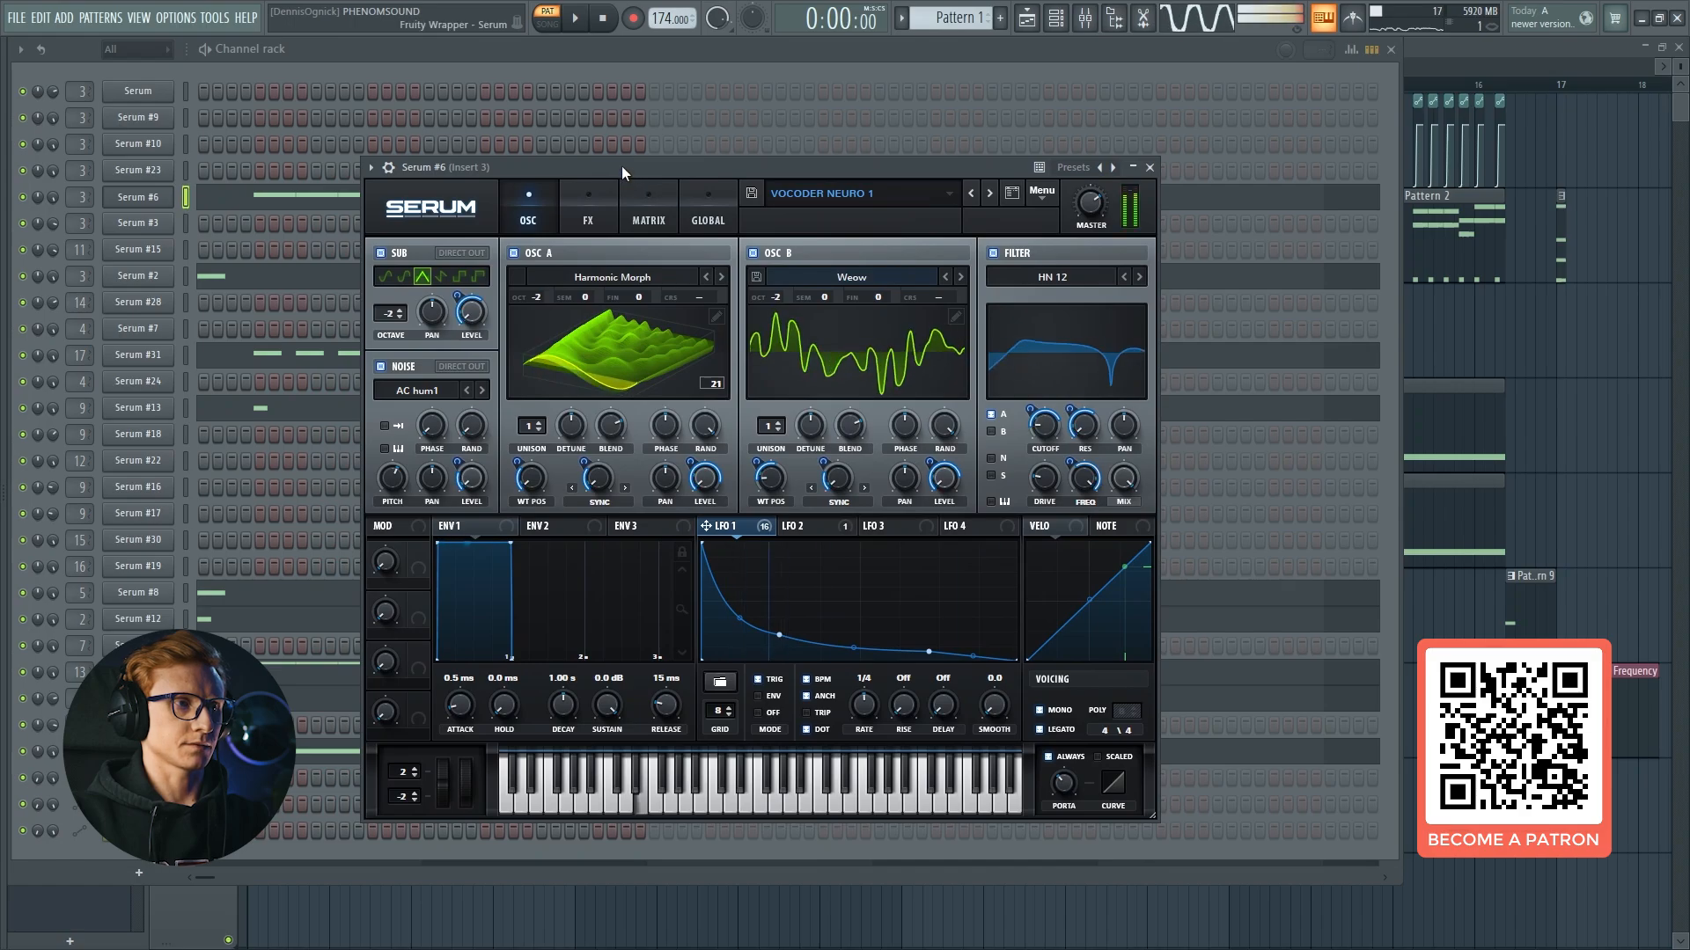
pyautogui.click(160, 197)
pyautogui.press('space')
pyautogui.press('F6')
pyautogui.press('F6')
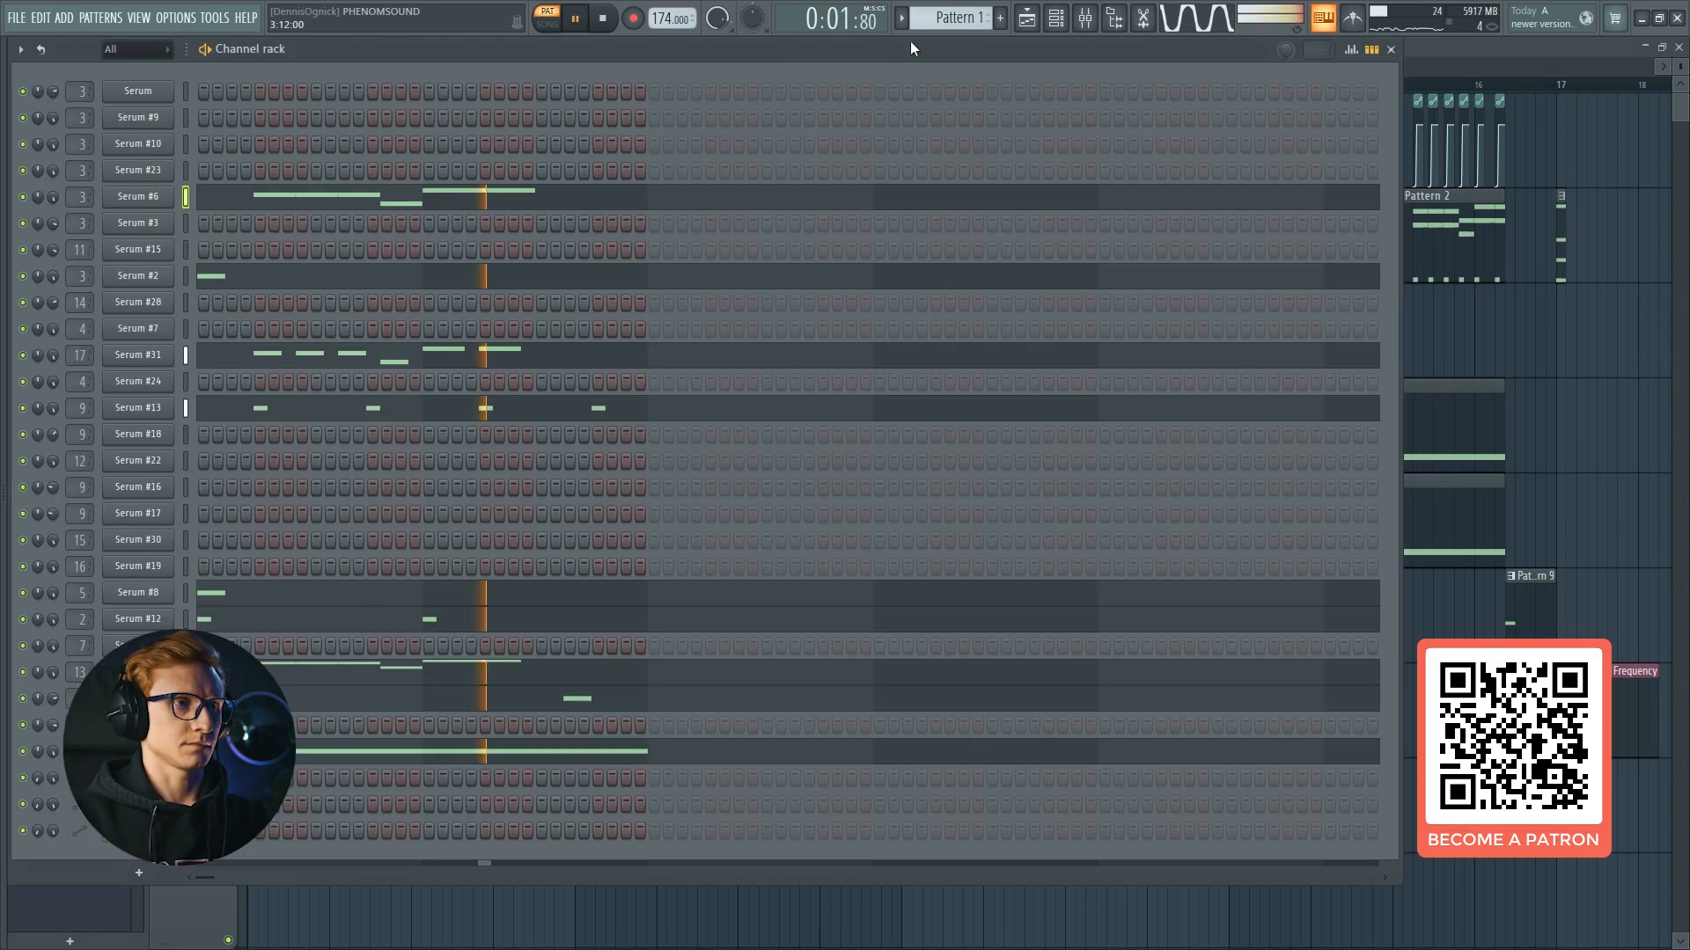
# Switch to Pattern 3 and compare the Serum #10 and Serum #6 patches, auditioning the notes F4 and E4.
pyautogui.scroll(-2, 940, 19)
pyautogui.click(160, 144)
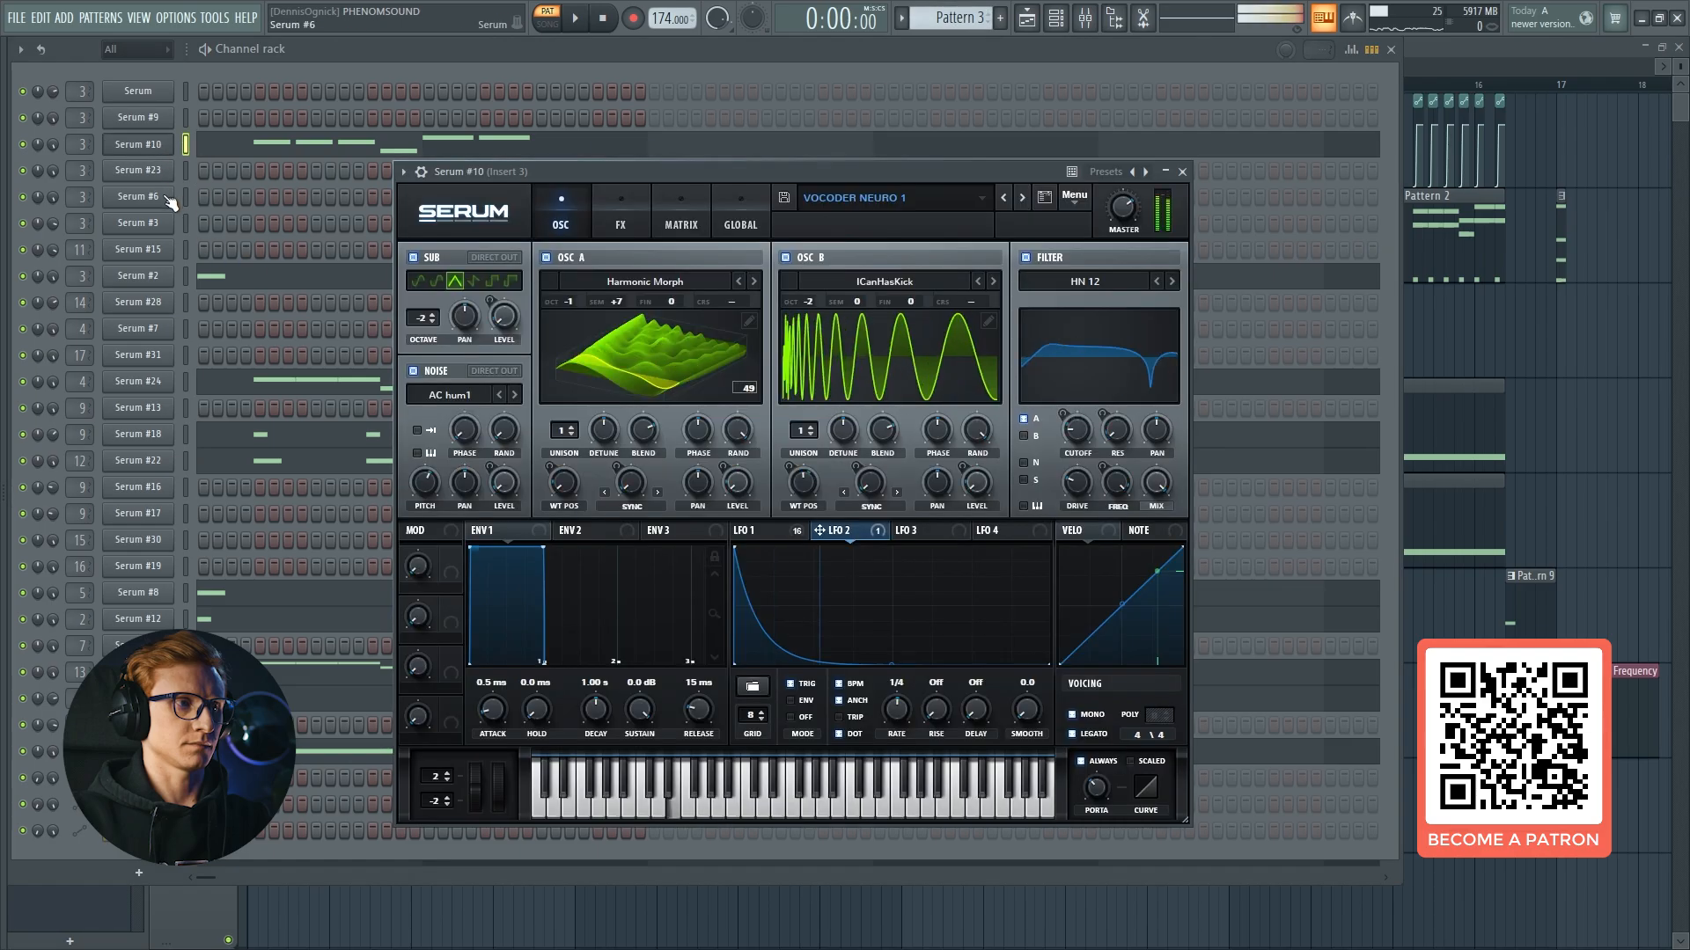
pyautogui.click(167, 199)
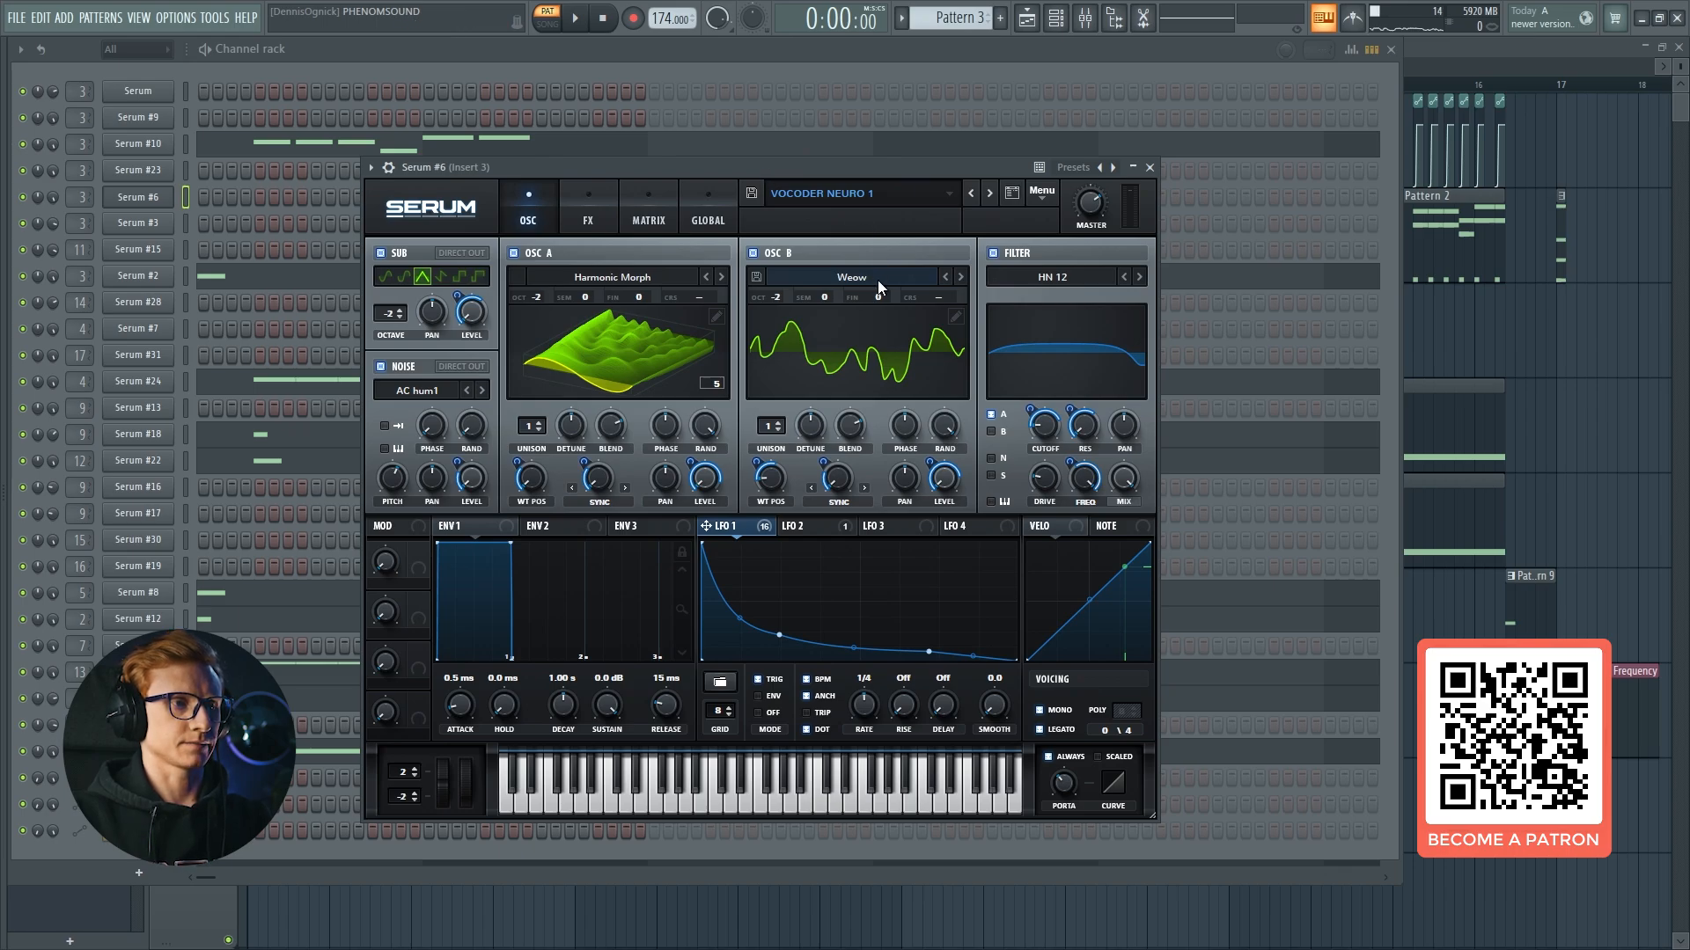
pyautogui.press('v')
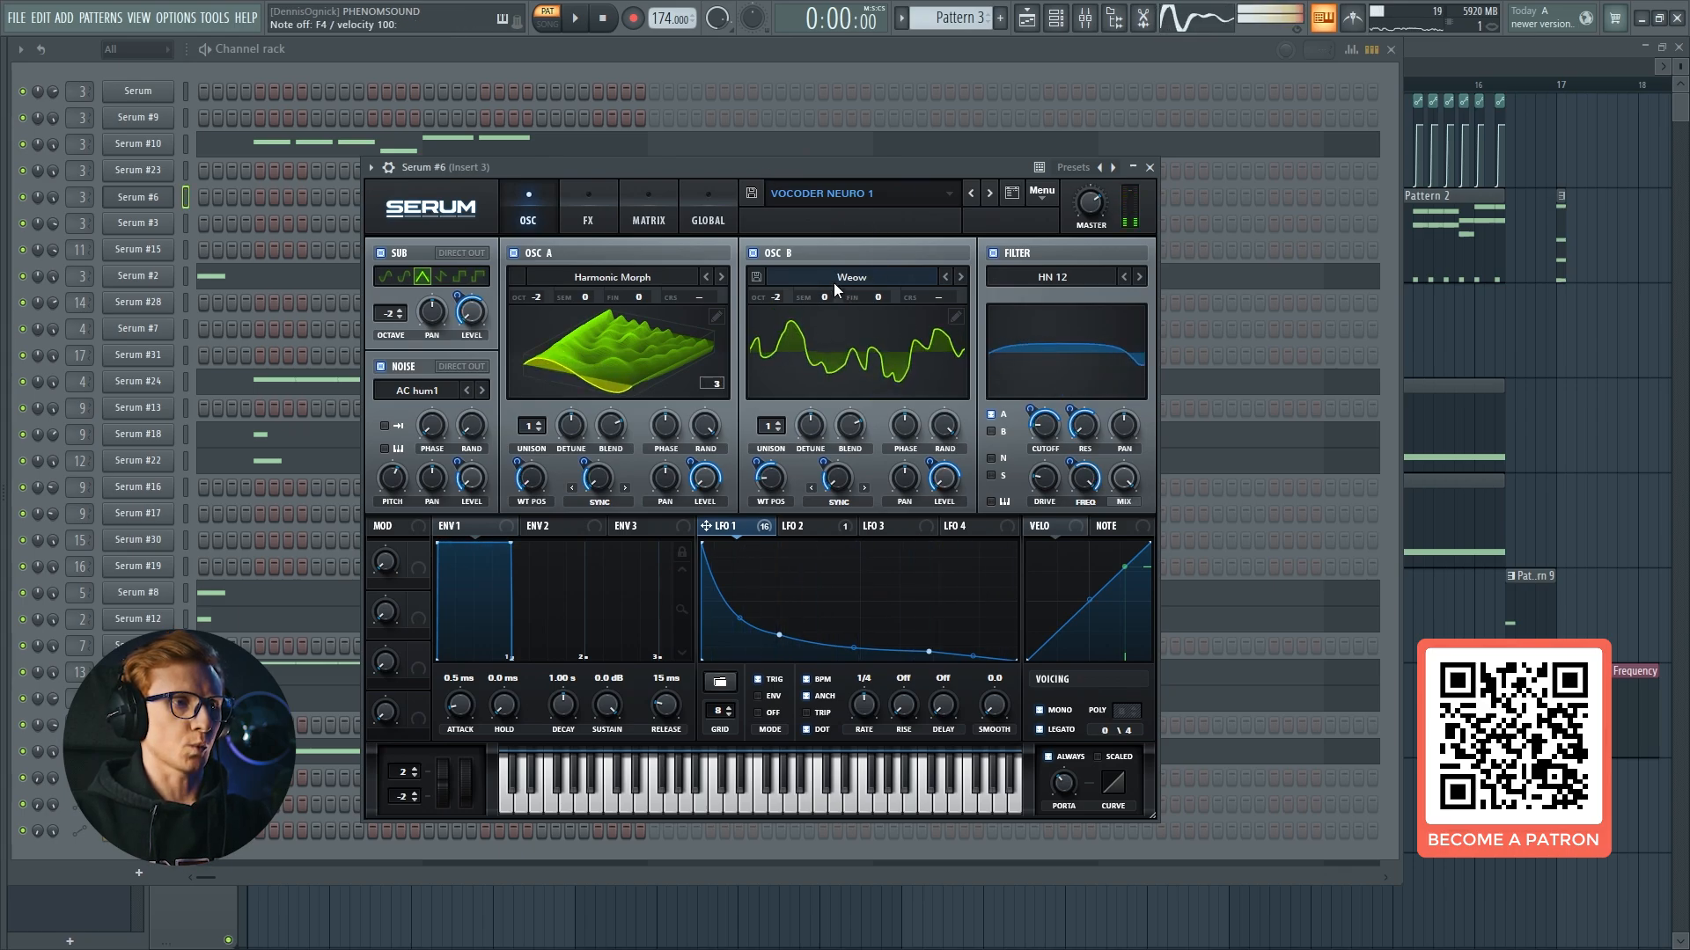
pyautogui.press('c')
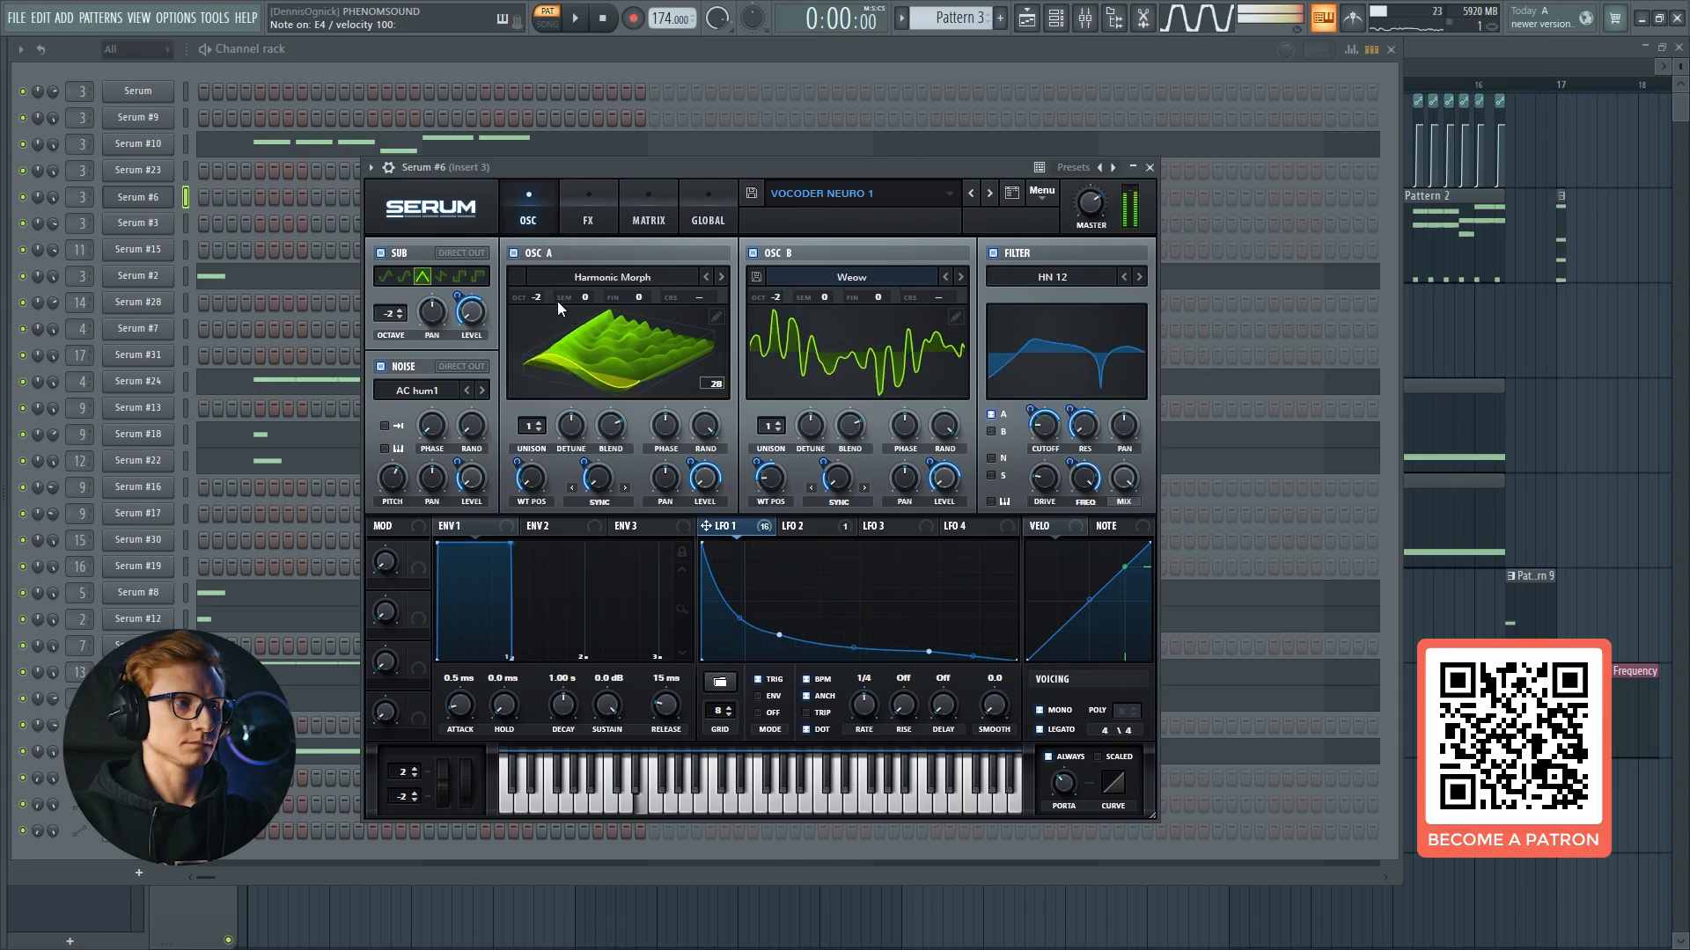
pyautogui.press('c')
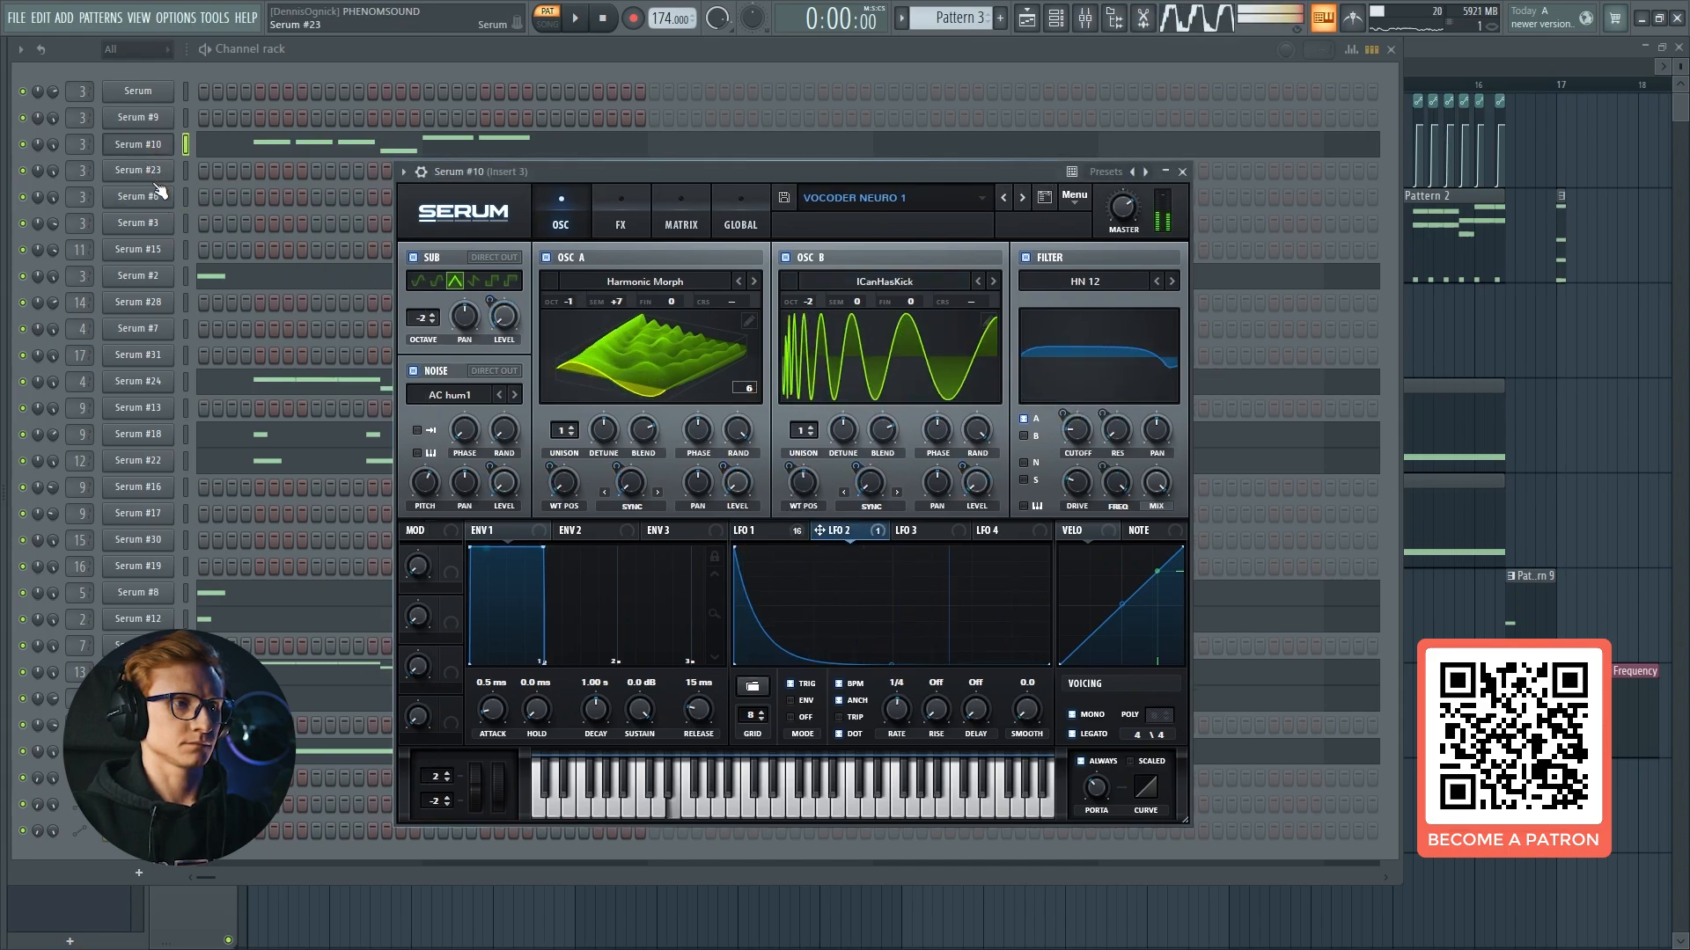
pyautogui.click(158, 204)
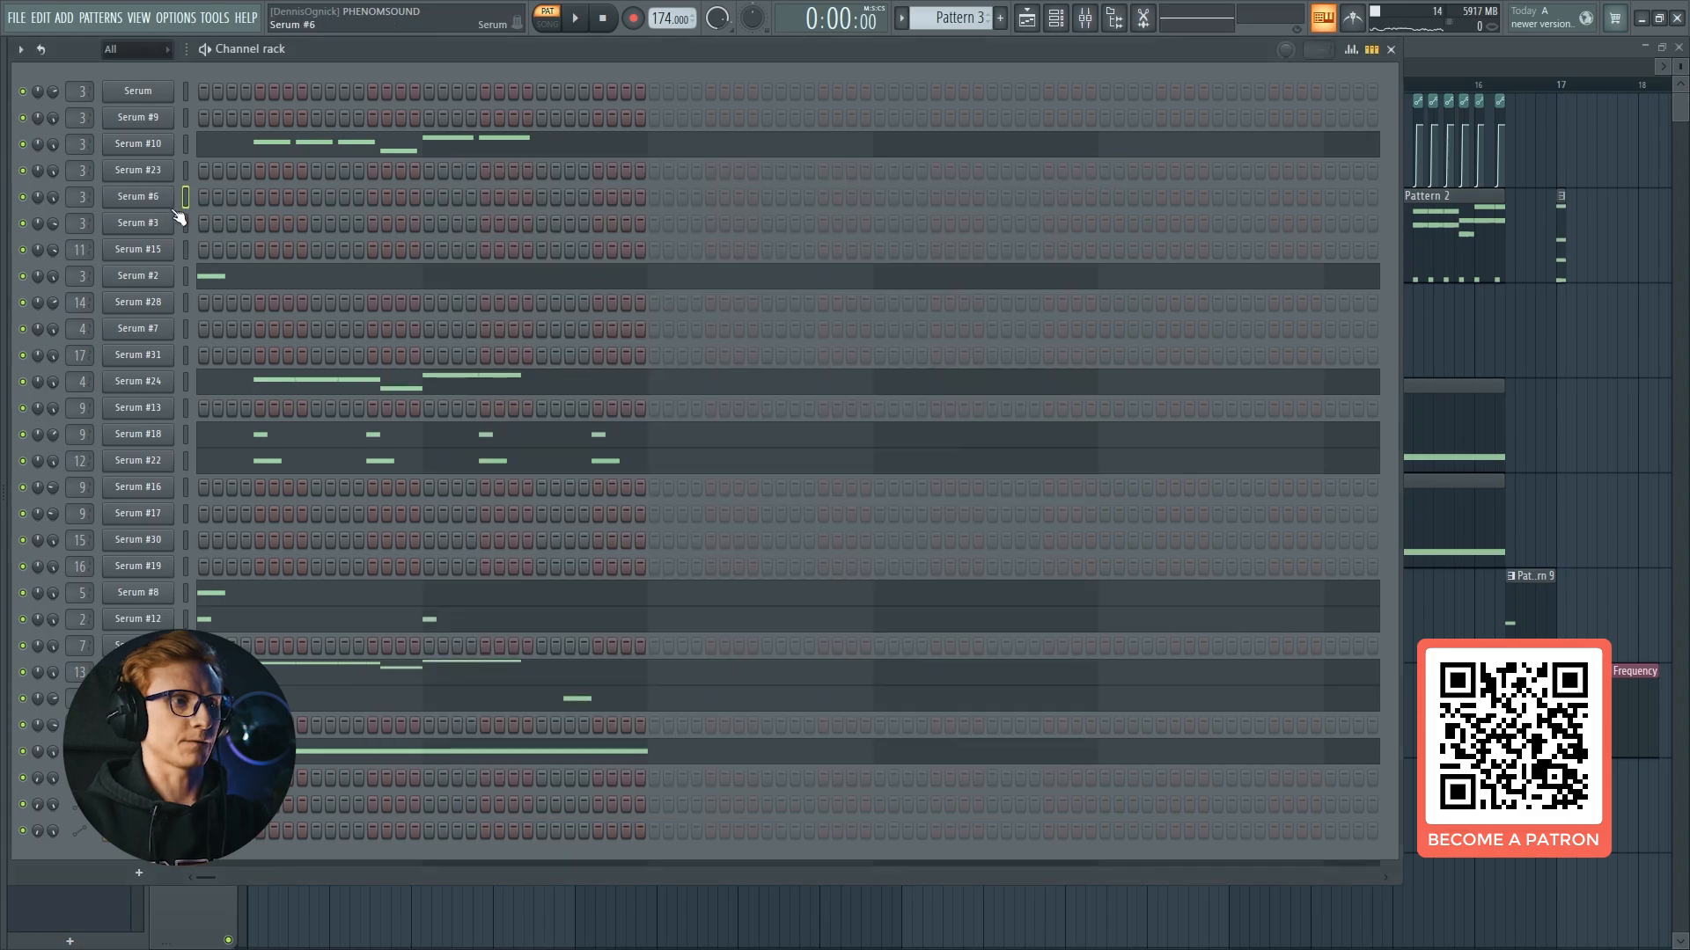
pyautogui.click(167, 204)
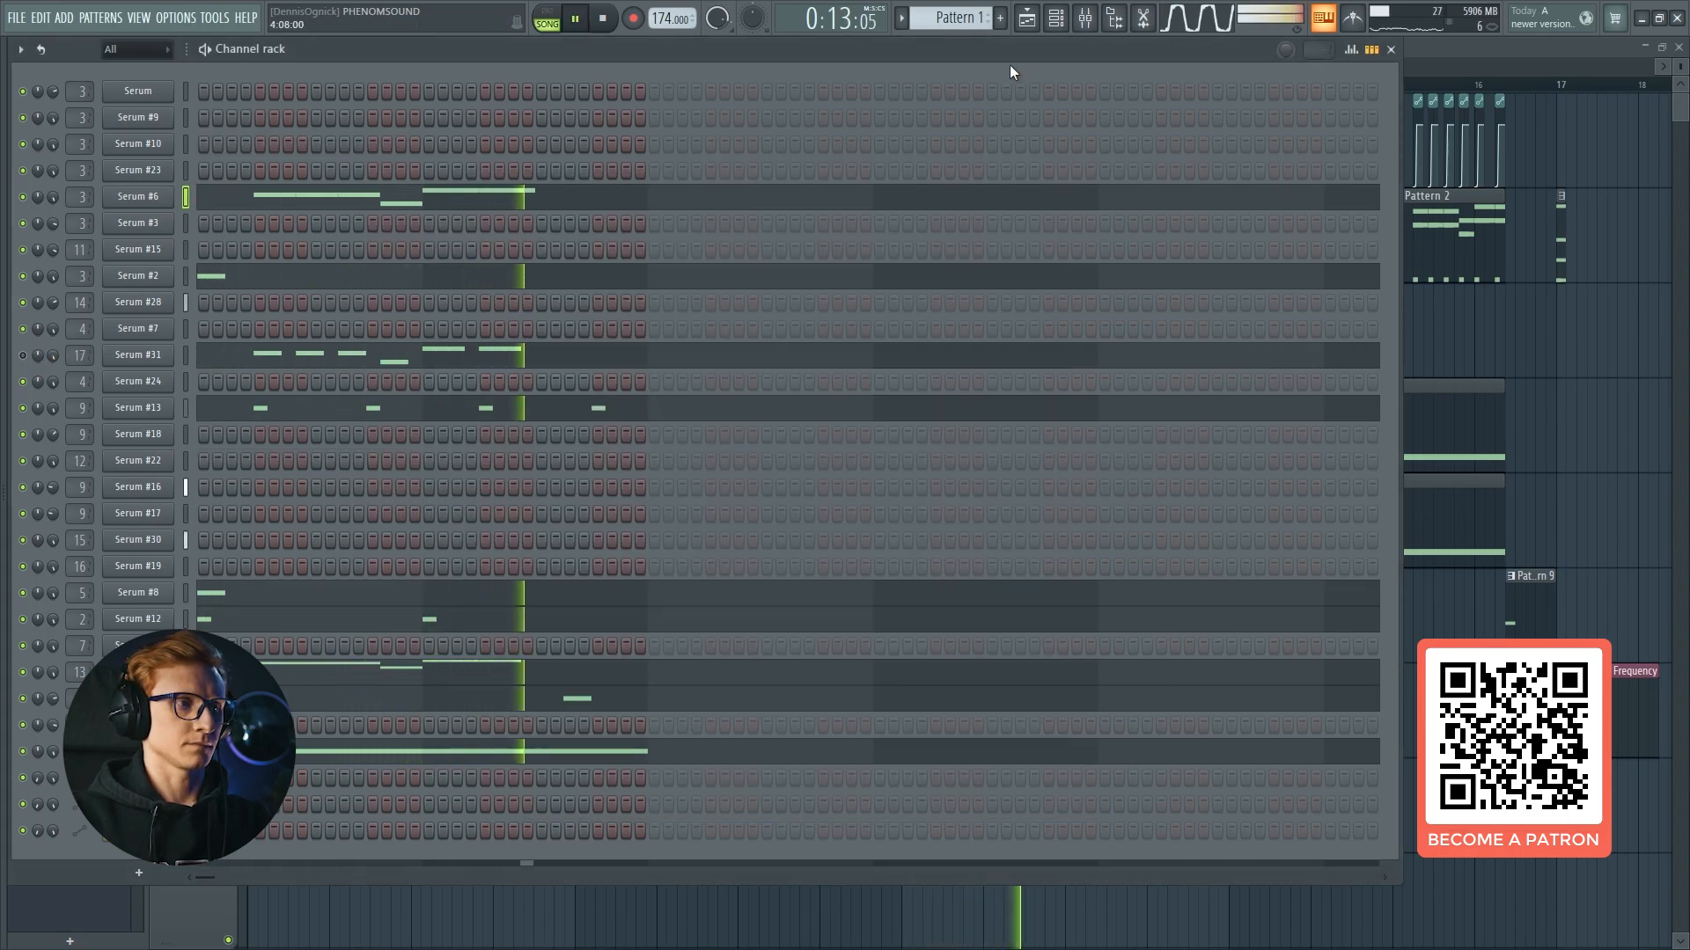
# Open Serum #31 from Pattern 1 and review its oscillators, Reverb filter and LFO 1 curve.
pyautogui.click(1086, 29)
pyautogui.press('F9')
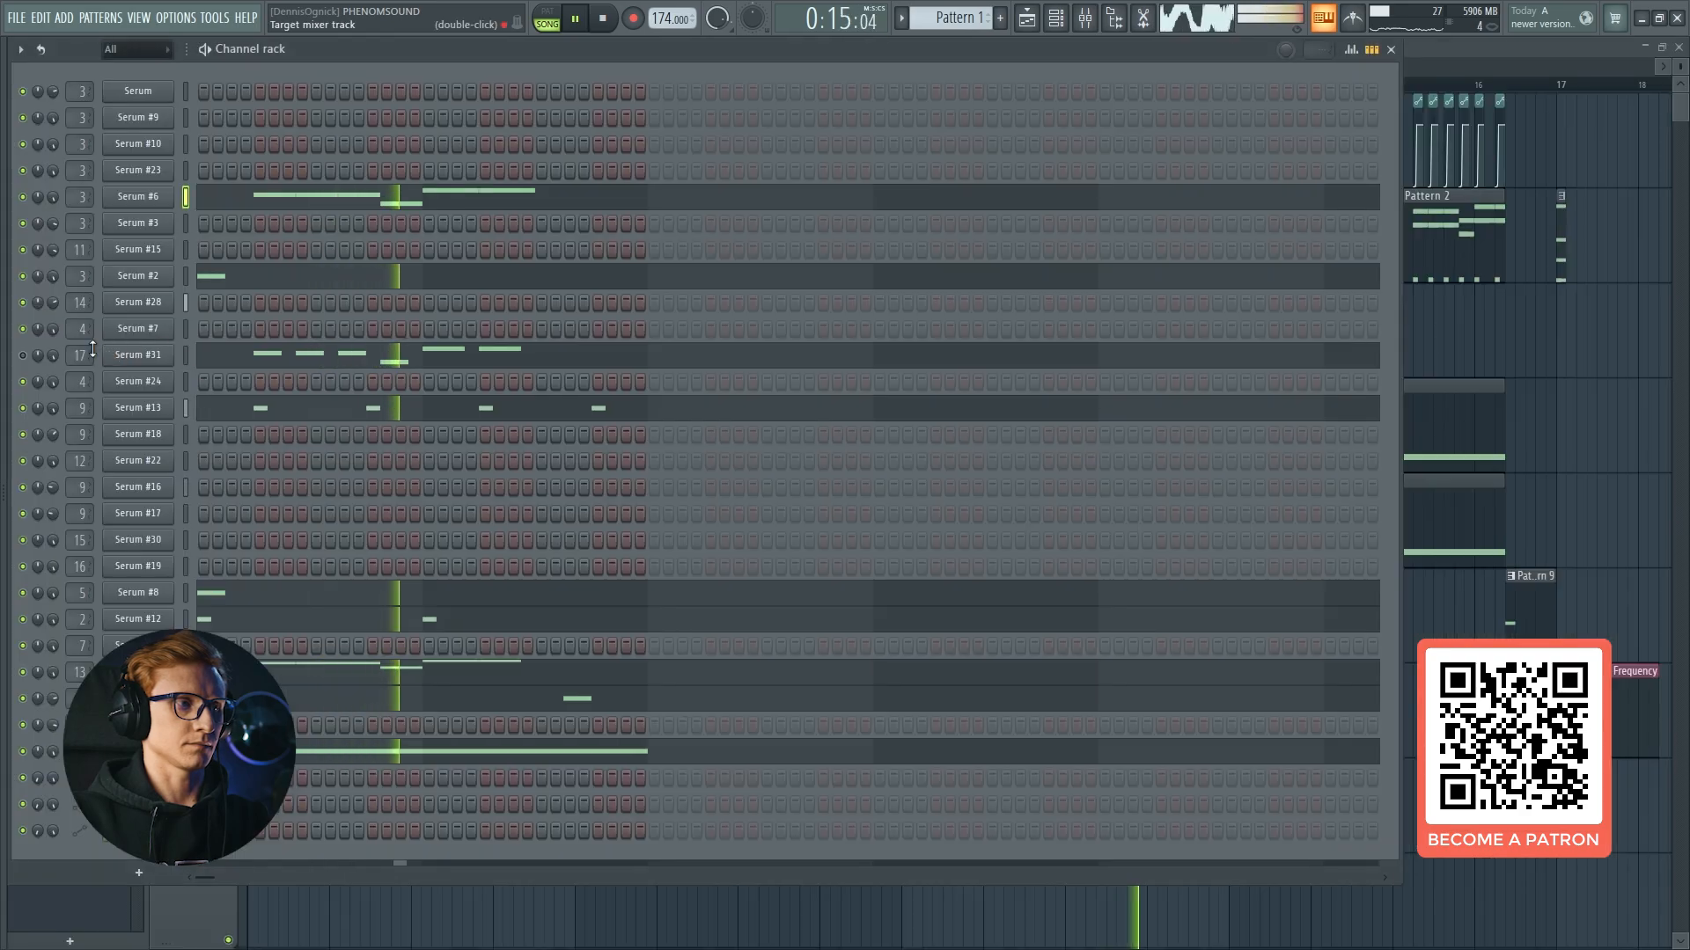
pyautogui.click(147, 360)
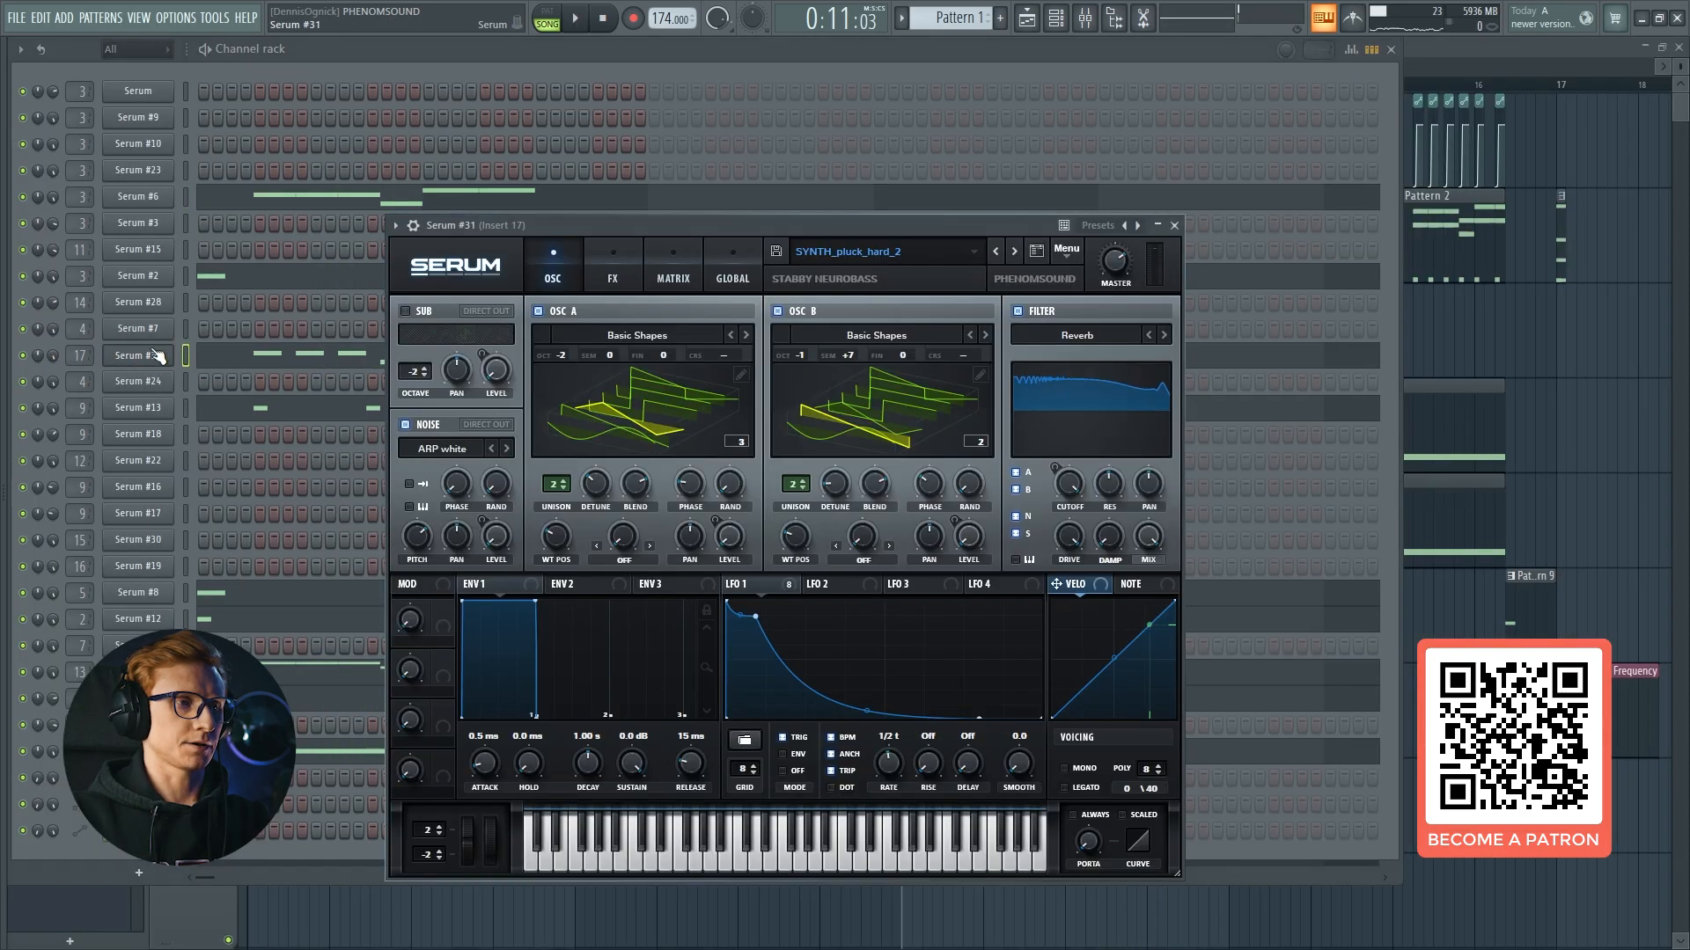
pyautogui.click(247, 362)
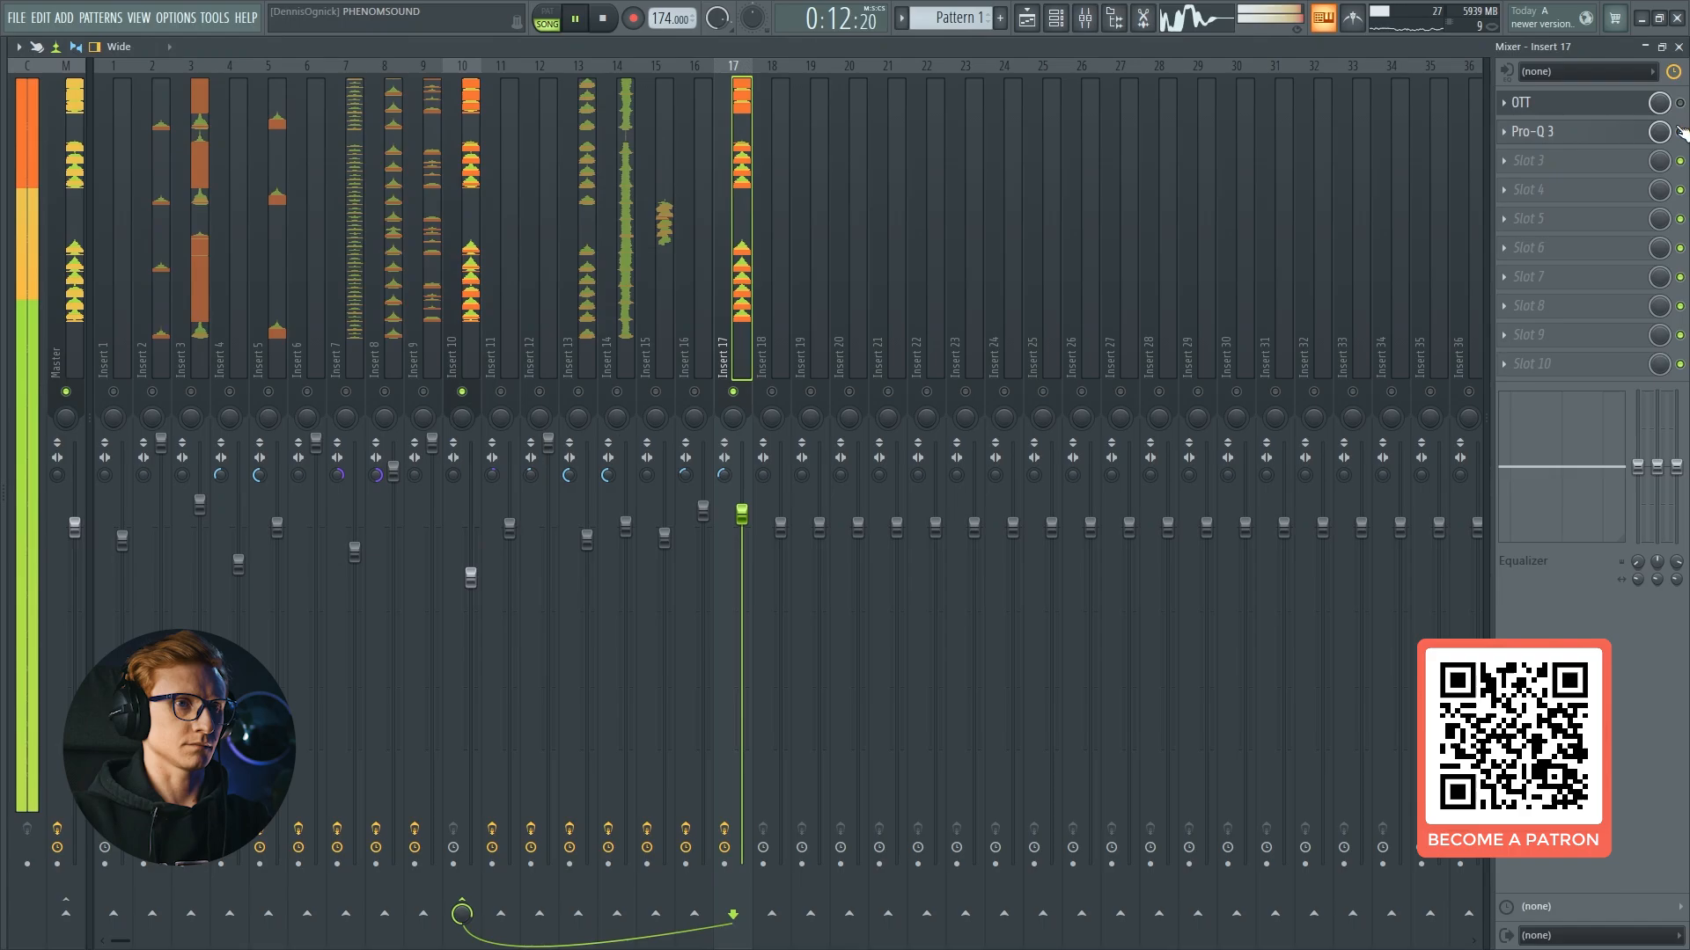
# Re-enable OTT and Pro-Q 3 on Insert 17 and show each effect's settings while playing the layer.
pyautogui.click(1633, 106)
pyautogui.click(1634, 110)
pyautogui.click(1679, 132)
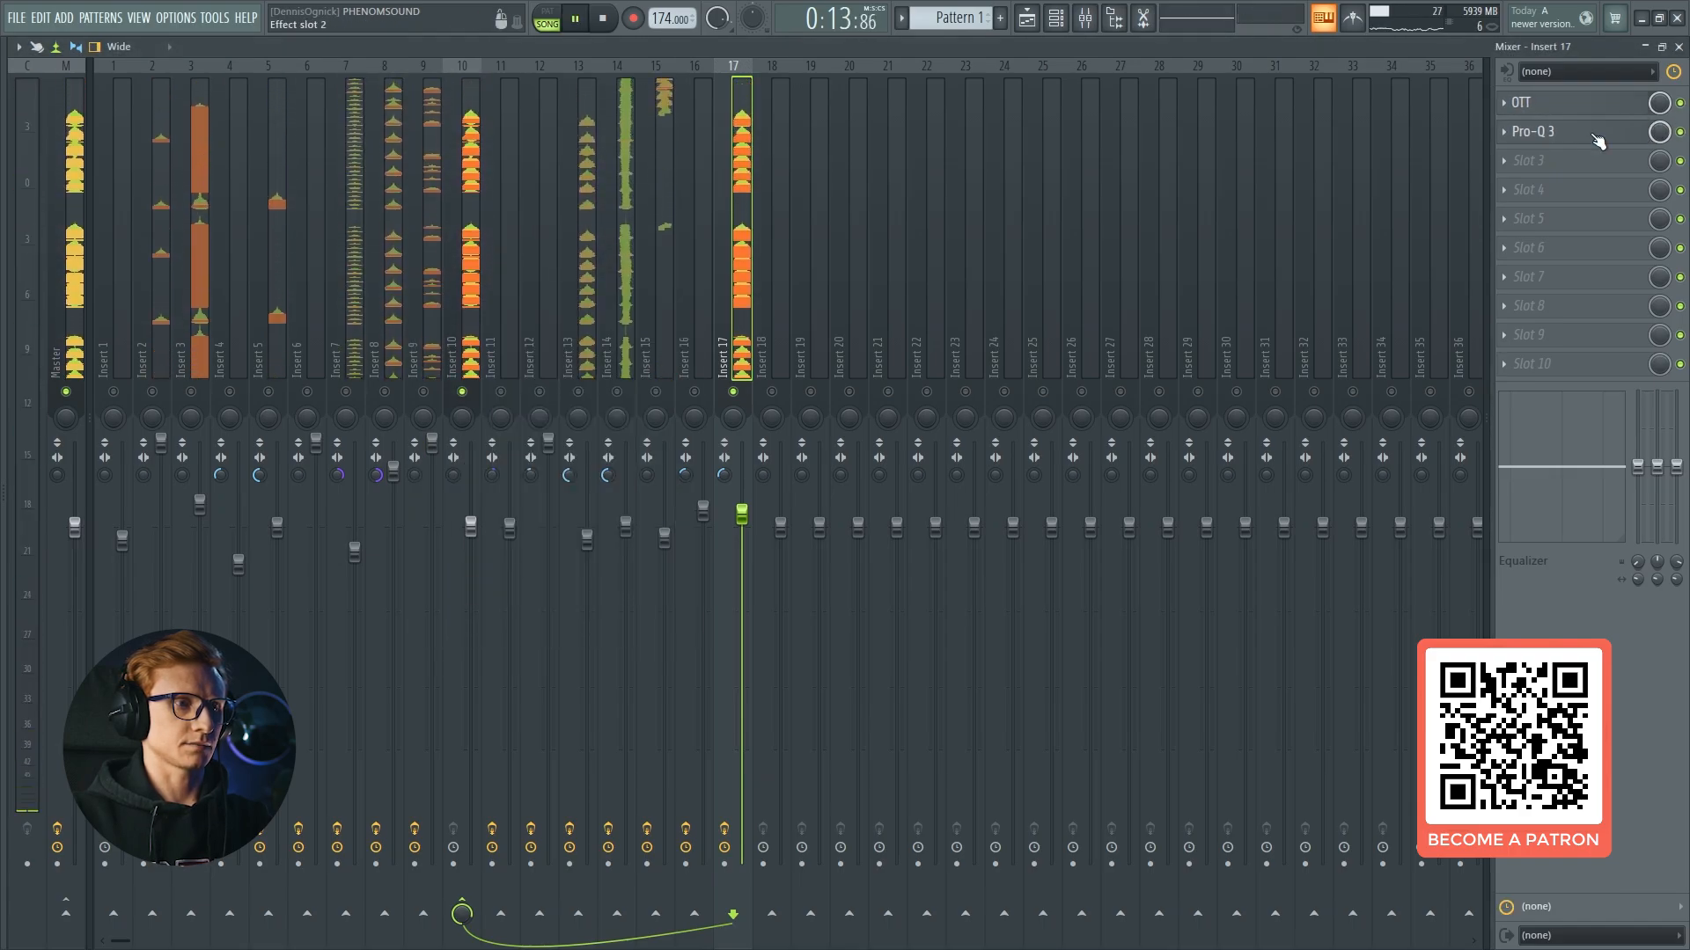
pyautogui.click(1598, 136)
pyautogui.press('Escape')
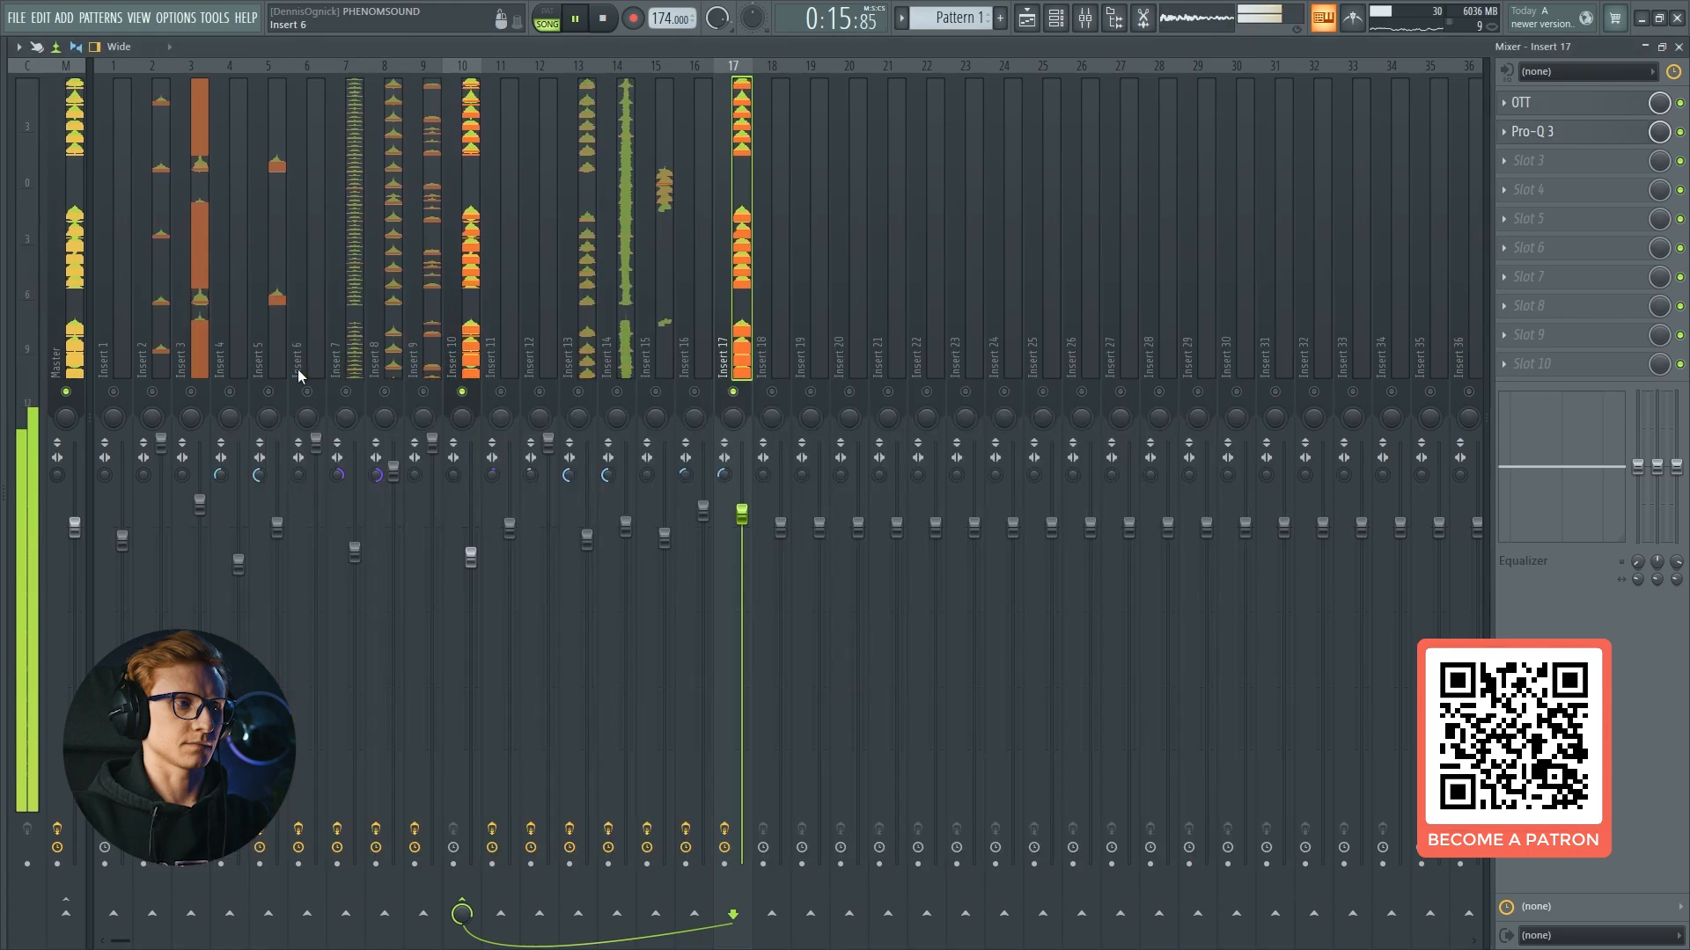
# Listen to Insert 3 together with Insert 17, restore all mixer tracks and close Serum #31.
pyautogui.click(193, 392)
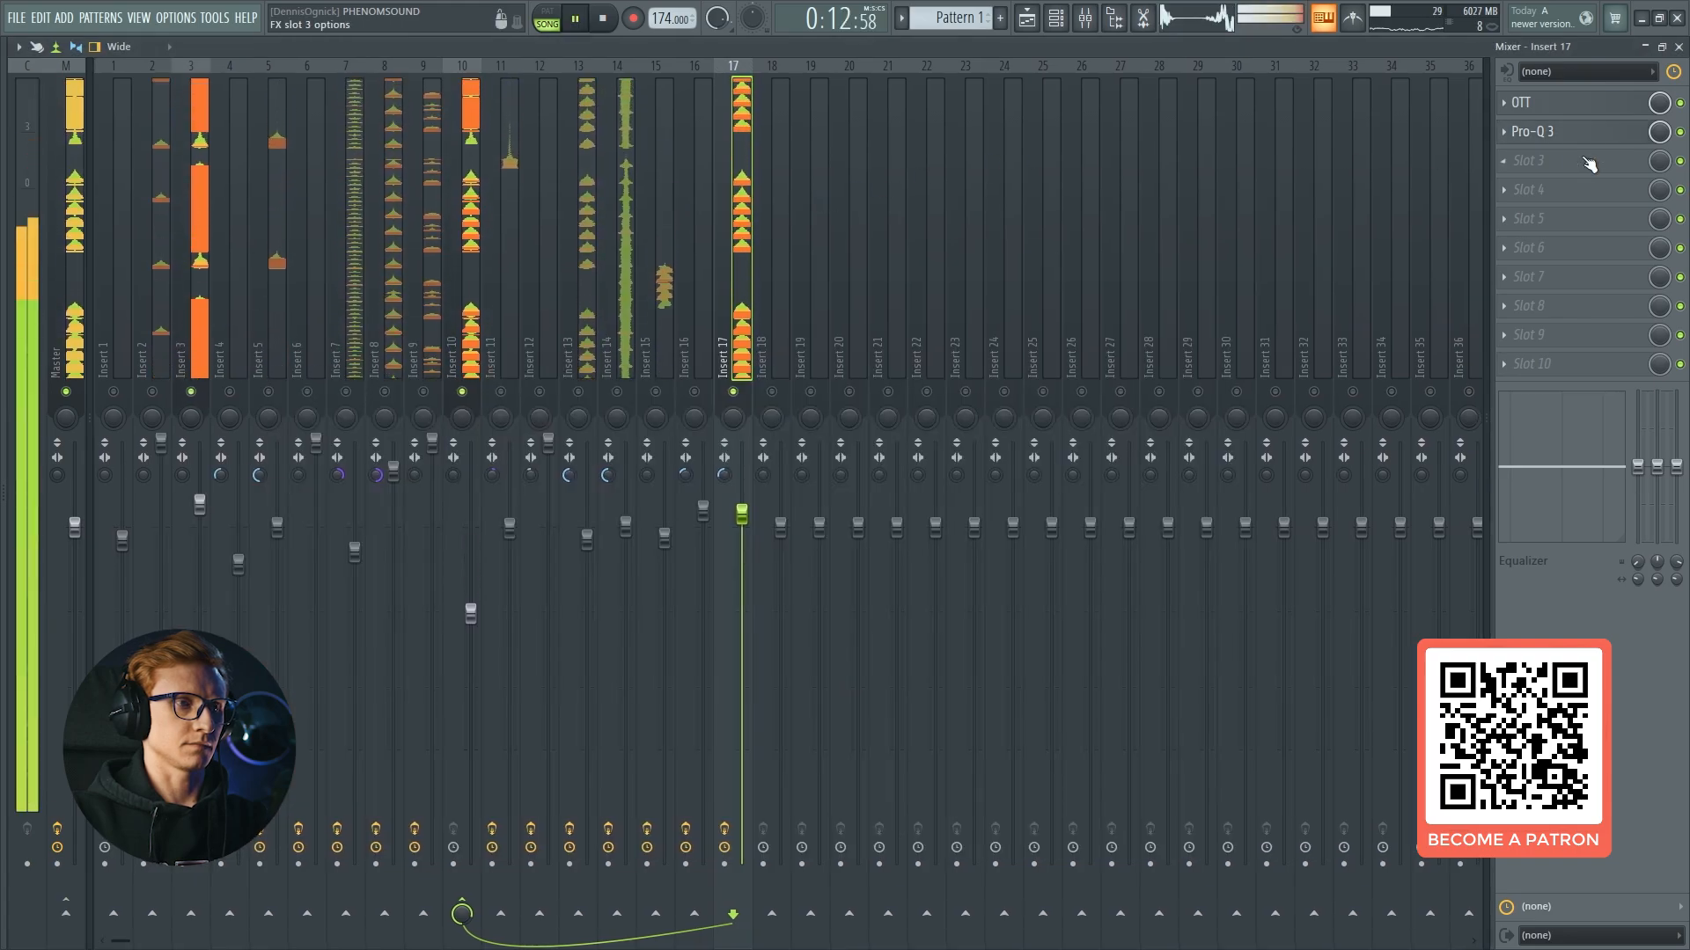
pyautogui.rightClick(733, 392)
pyautogui.press('F9')
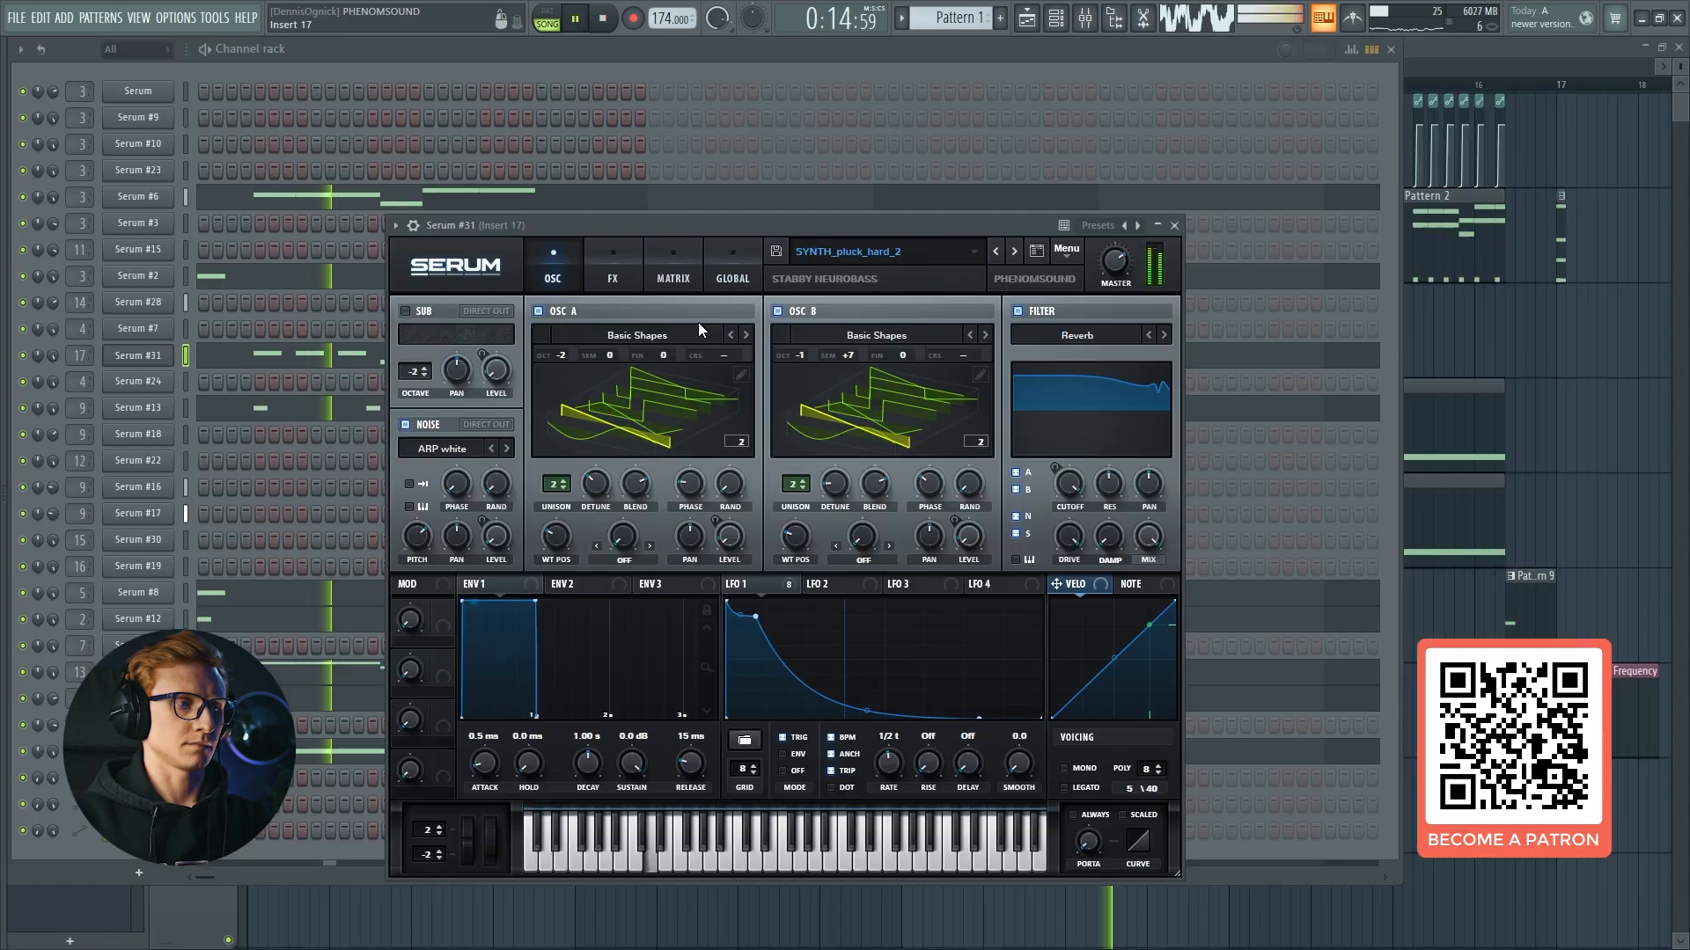
pyautogui.press('Escape')
pyautogui.press('F6')
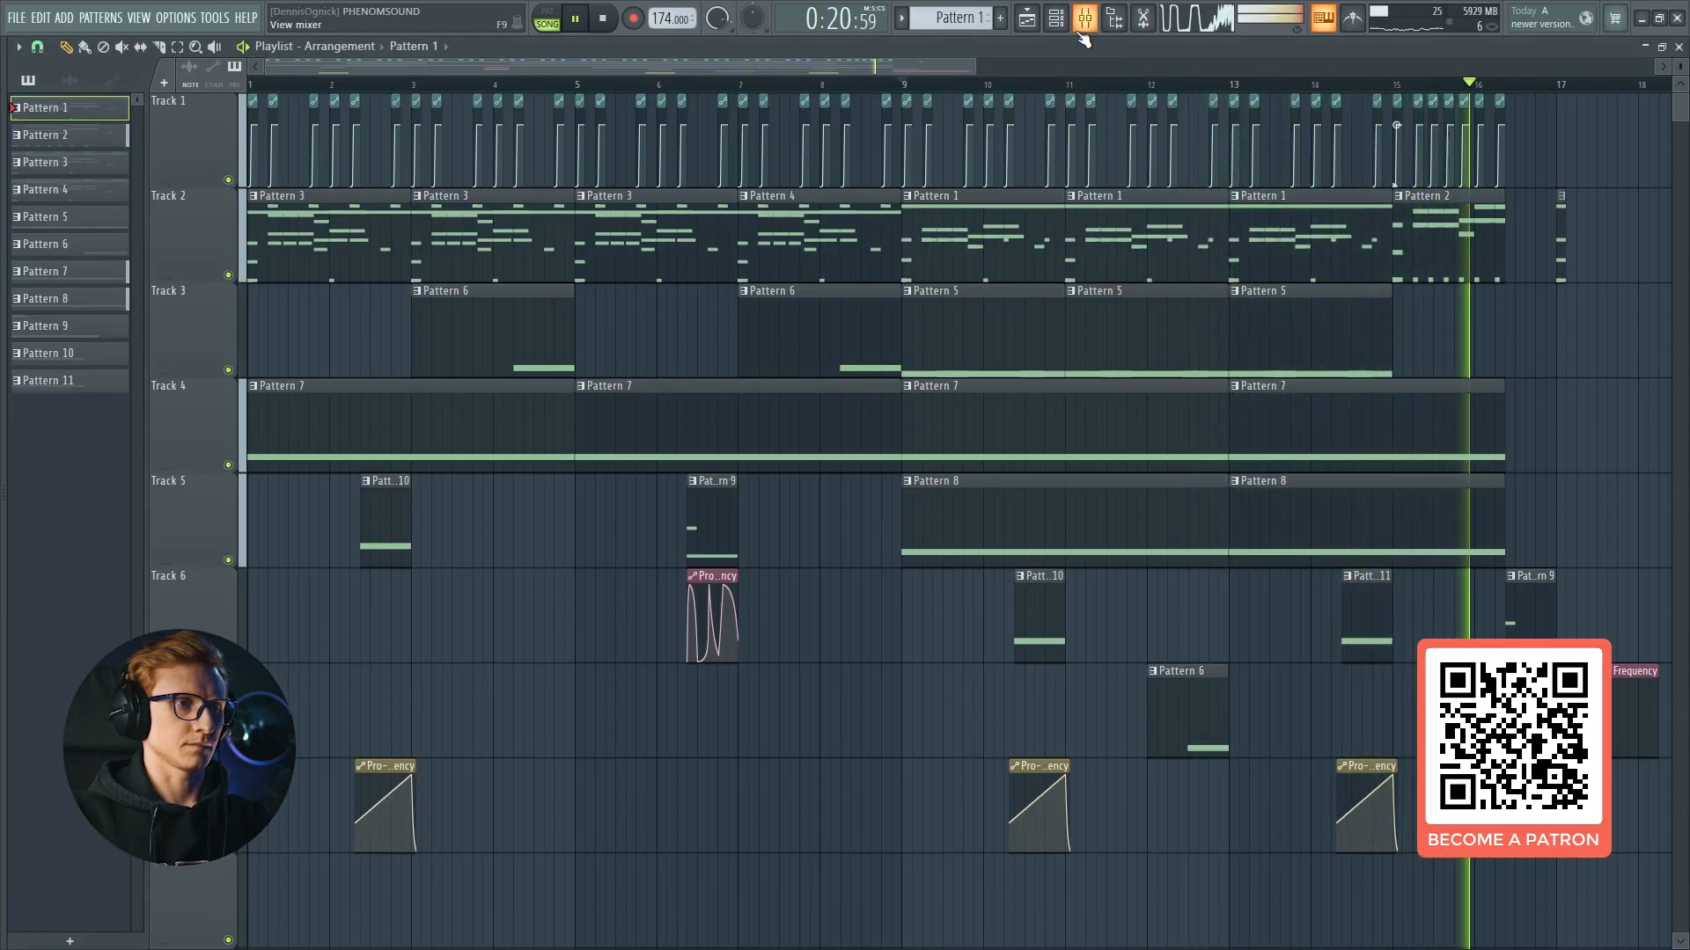
# Solo Track 5 in the playlist and play its first clip after bar 2.
pyautogui.click(902, 95)
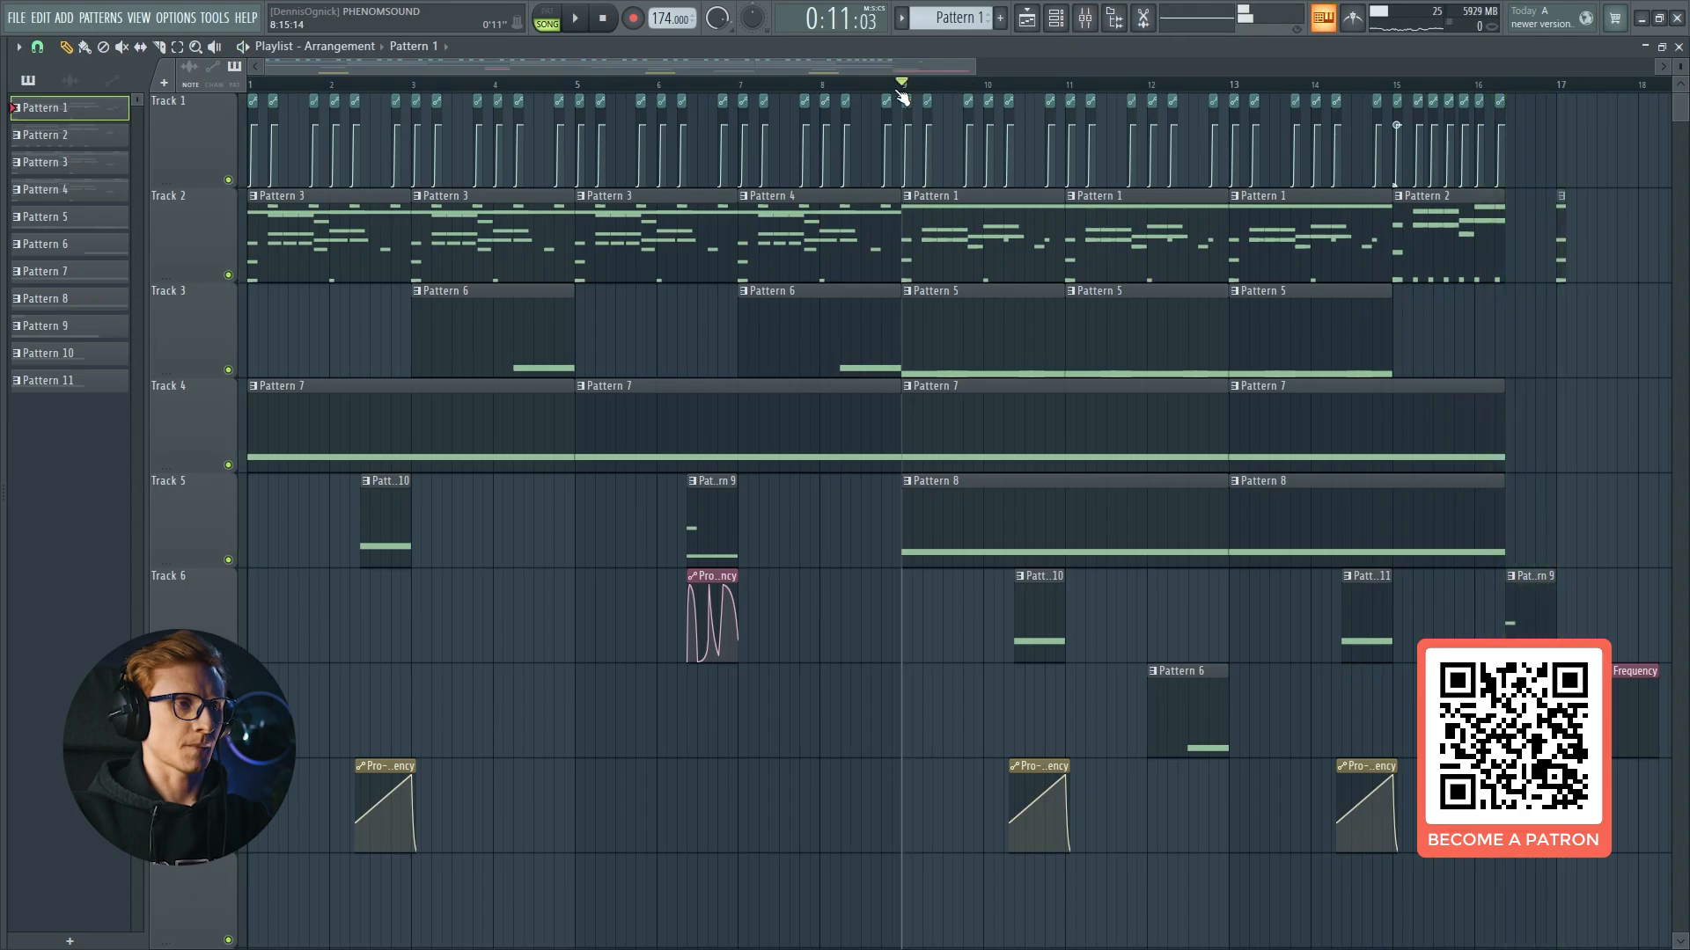
pyautogui.rightClick(227, 560)
pyautogui.press('space')
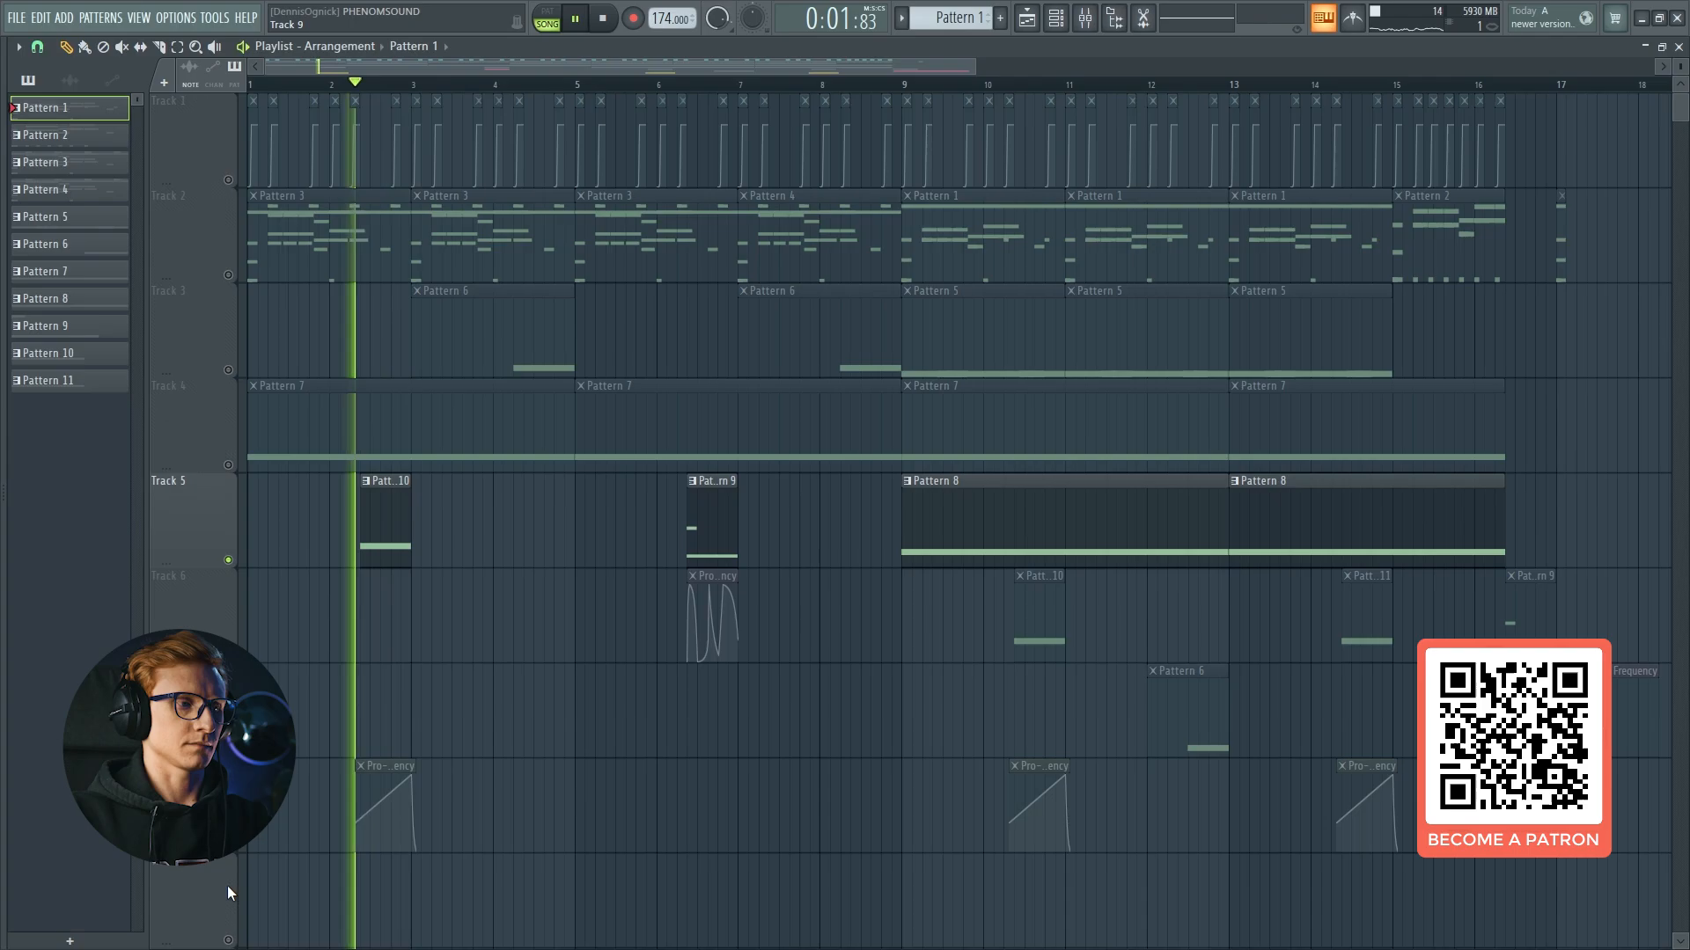
pyautogui.press('space')
# Open Pattern 10 from Track 5 and audition the PS_reeses_04 patch in Serum #30.
pyautogui.doubleClick(381, 533)
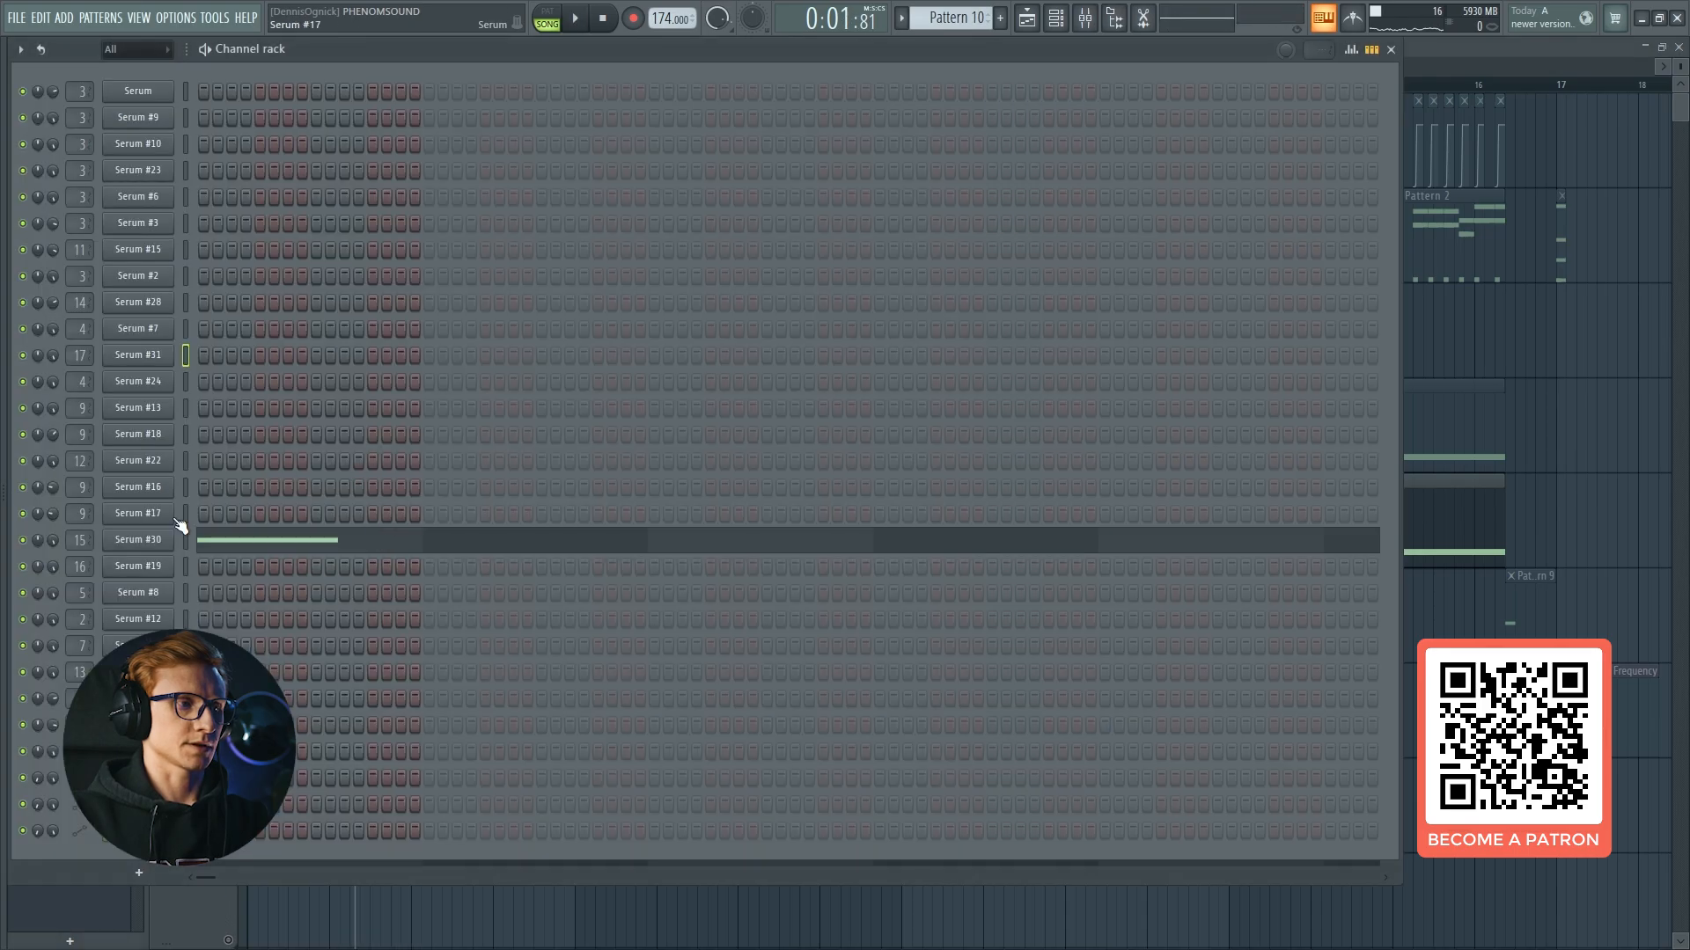
pyautogui.click(144, 546)
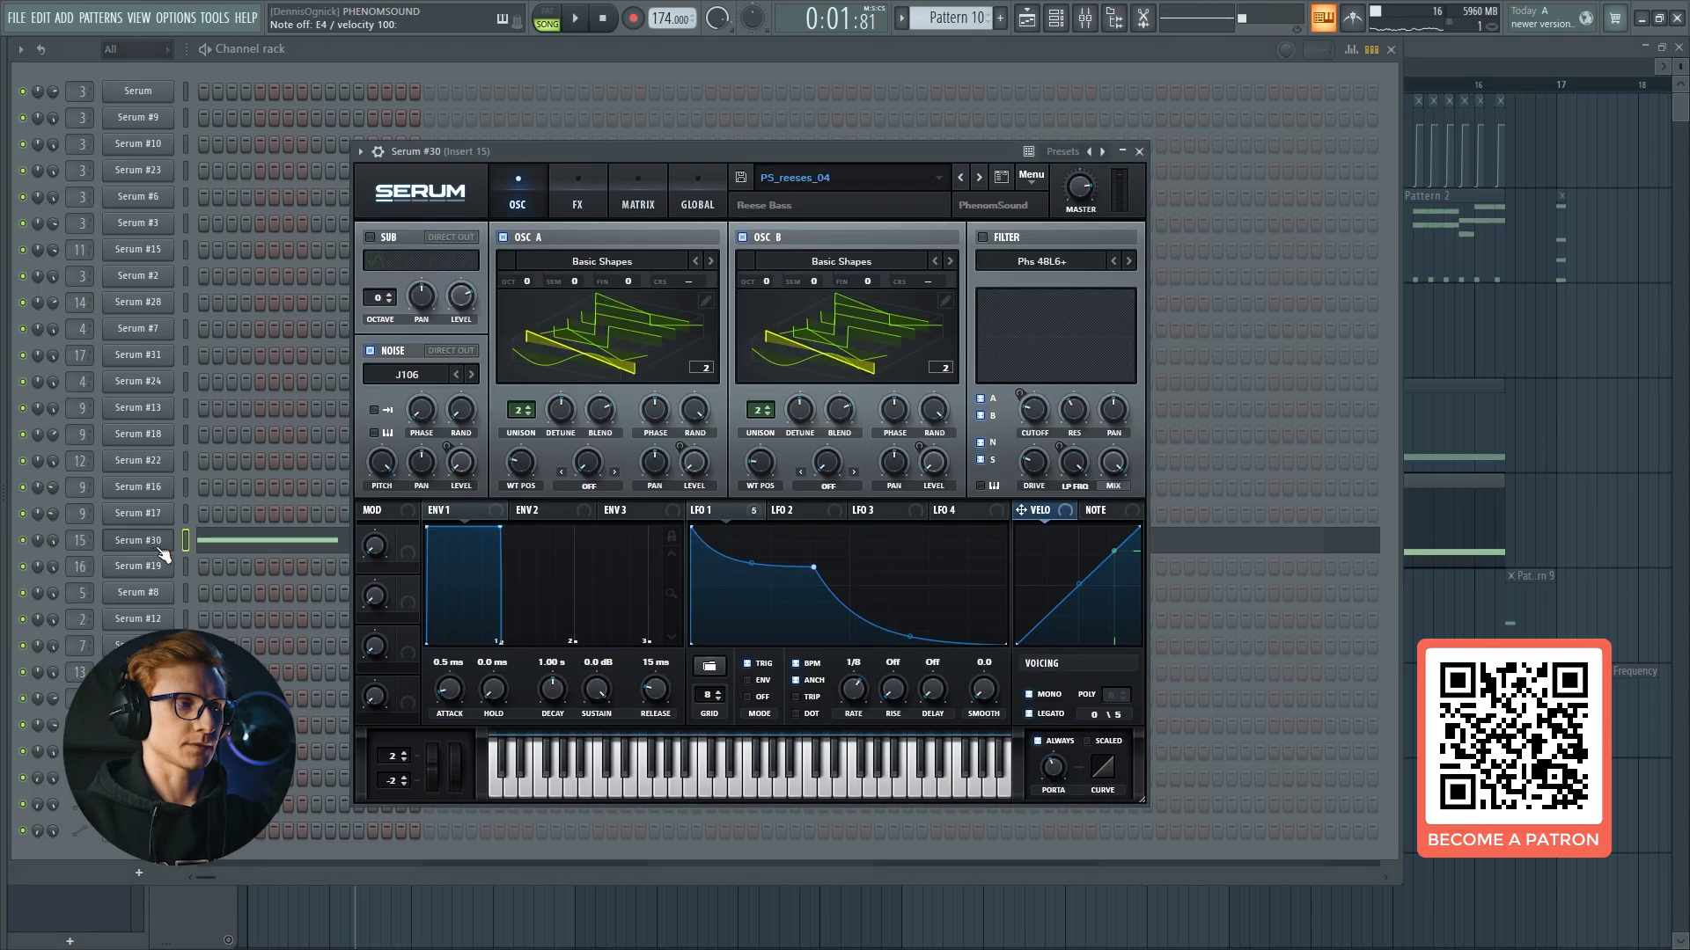
pyautogui.click(160, 549)
pyautogui.click(160, 549)
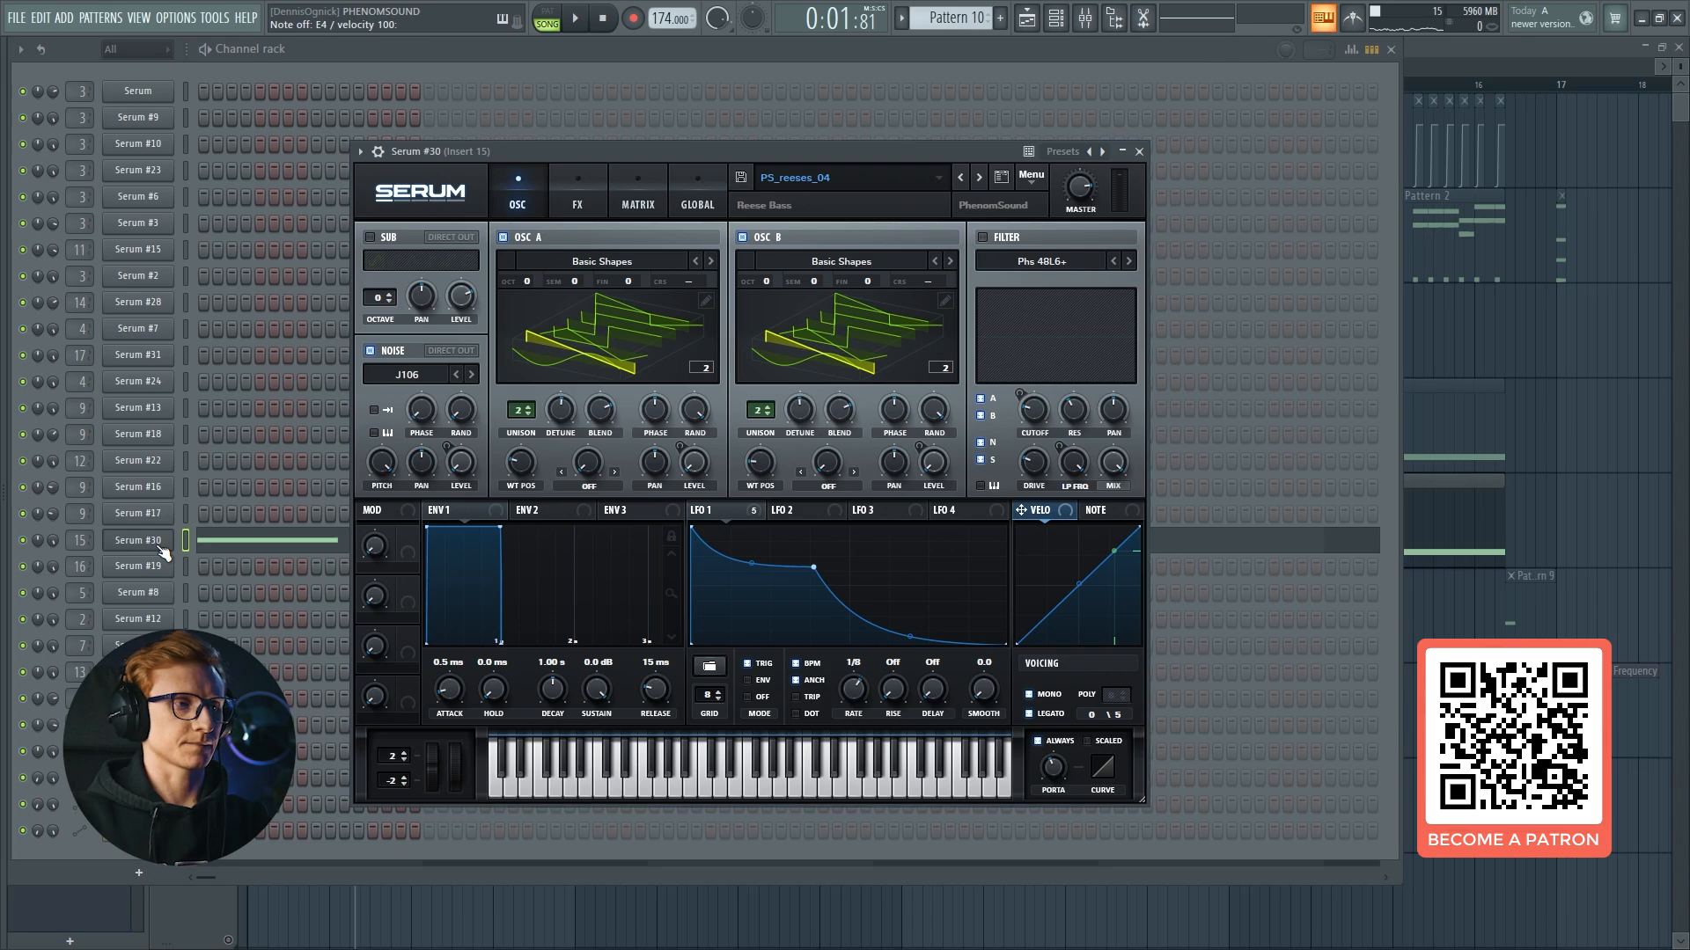
pyautogui.click(161, 550)
pyautogui.press('Escape')
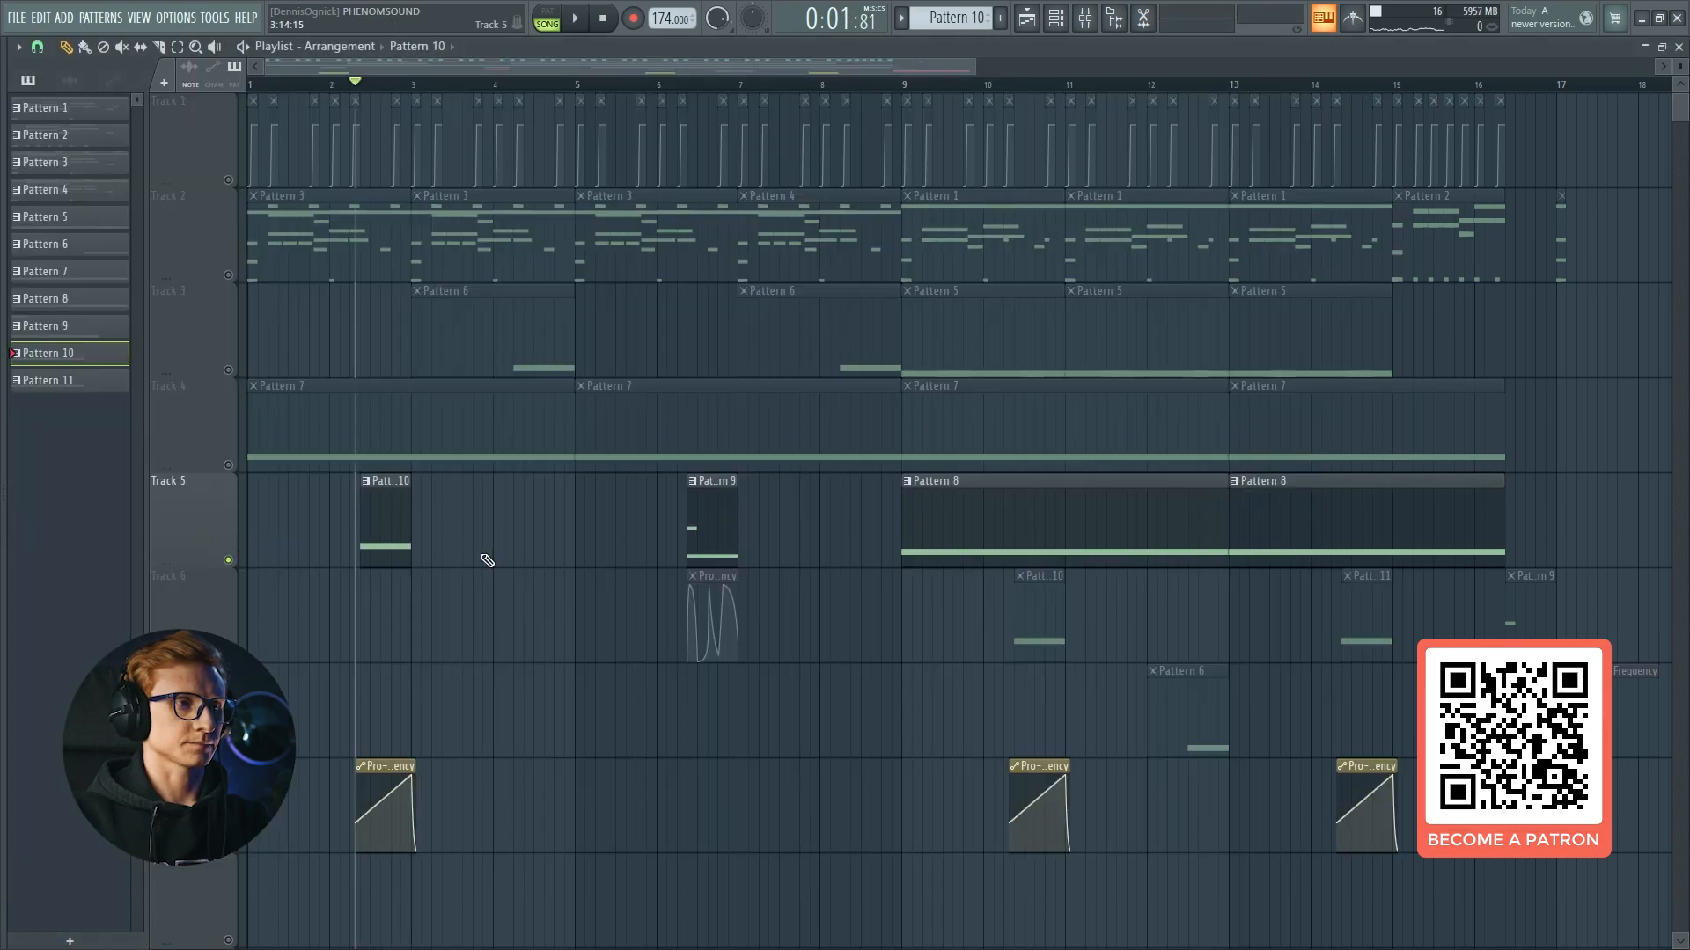
# Examine the Pro-Q 3 and MFlanger settings on Insert 15 during playback, closing each effect window when done.
pyautogui.click(1085, 18)
pyautogui.click(1533, 277)
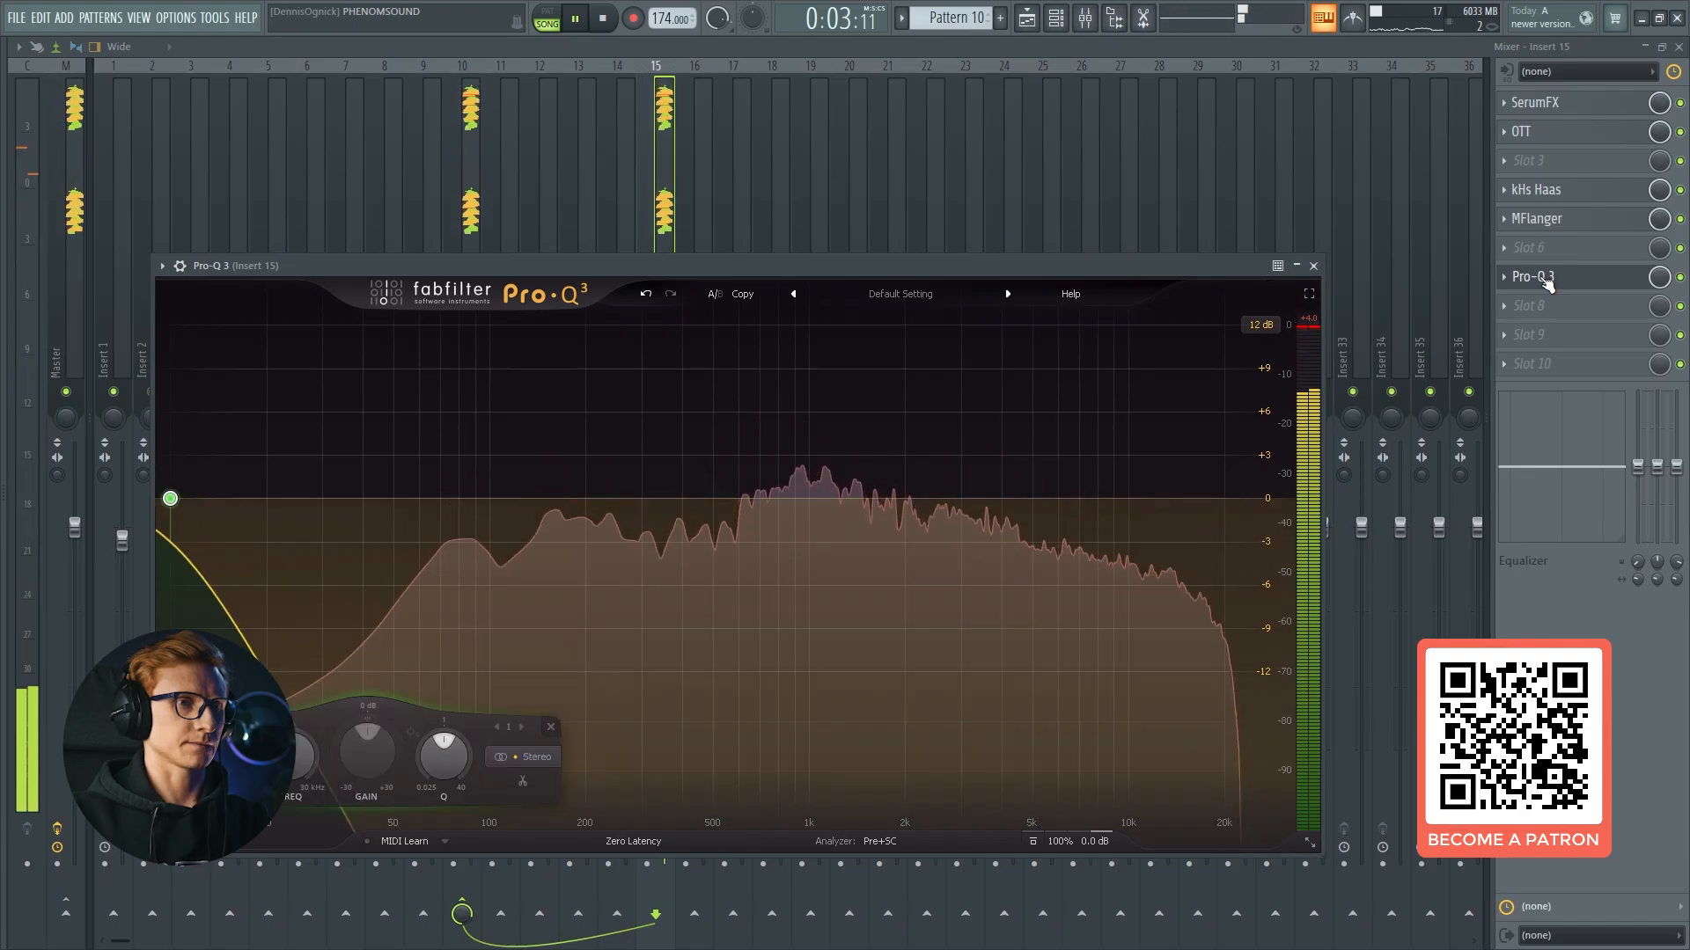
pyautogui.click(1533, 277)
pyautogui.press('space')
pyautogui.click(1574, 221)
pyautogui.click(1575, 225)
pyautogui.press('space')
pyautogui.press('Escape')
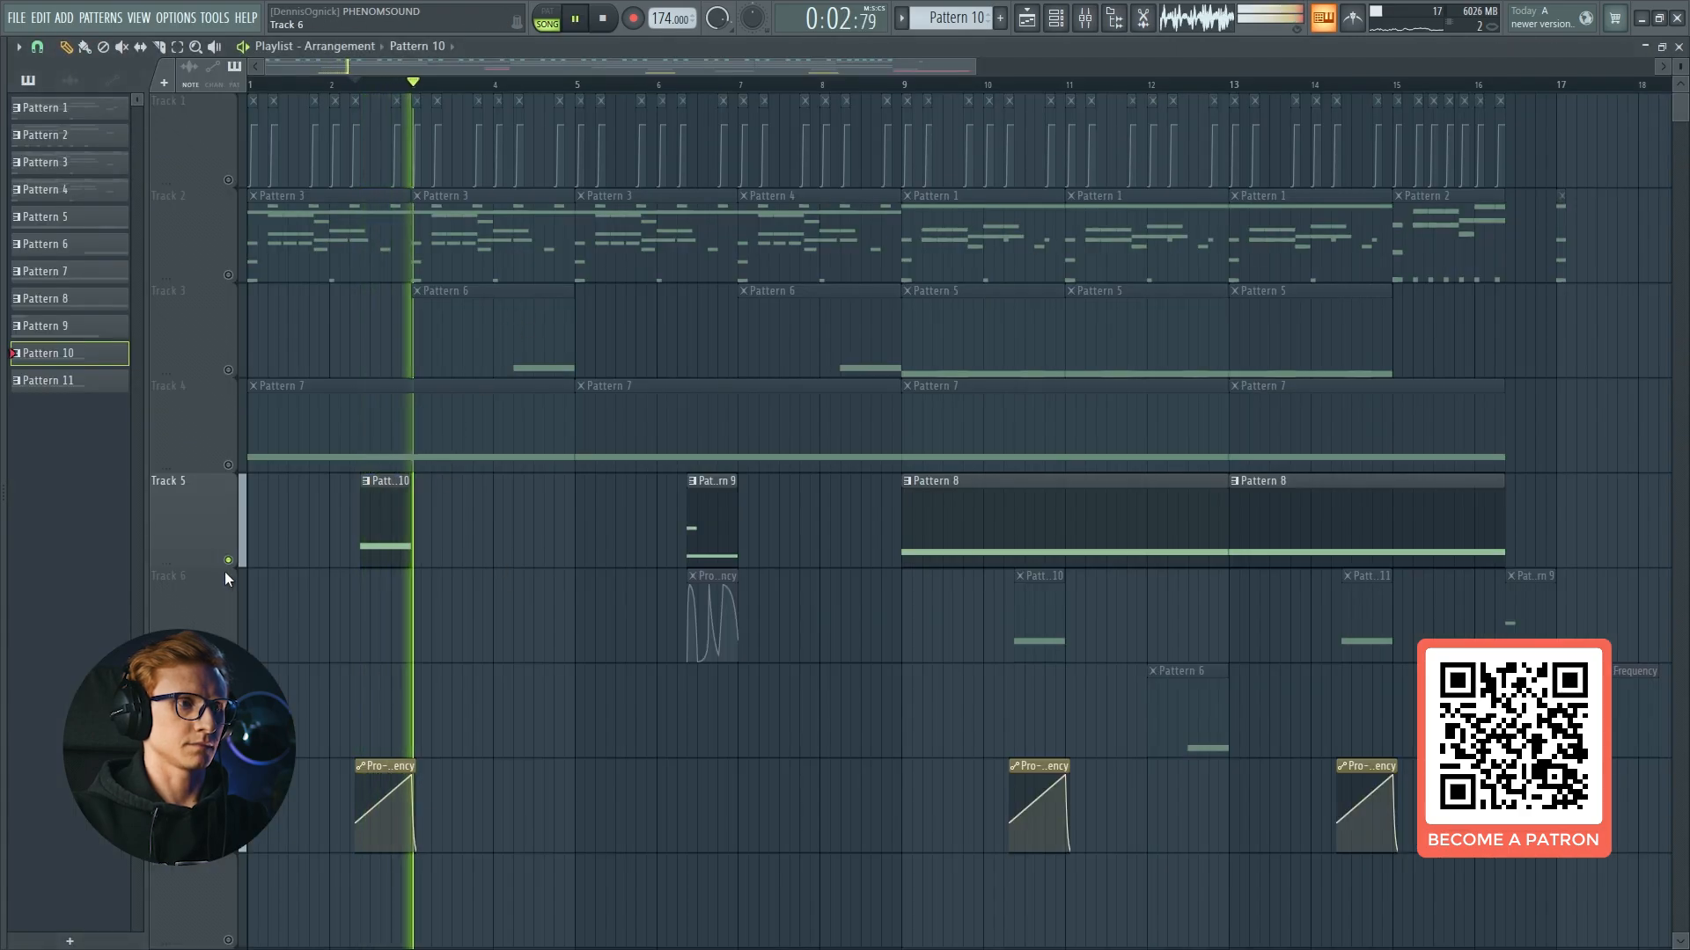
# Enable Track 6 alongside Track 5, play the clip after bar 6 and open Pattern 9's channels.
pyautogui.press('space')
pyautogui.click(227, 655)
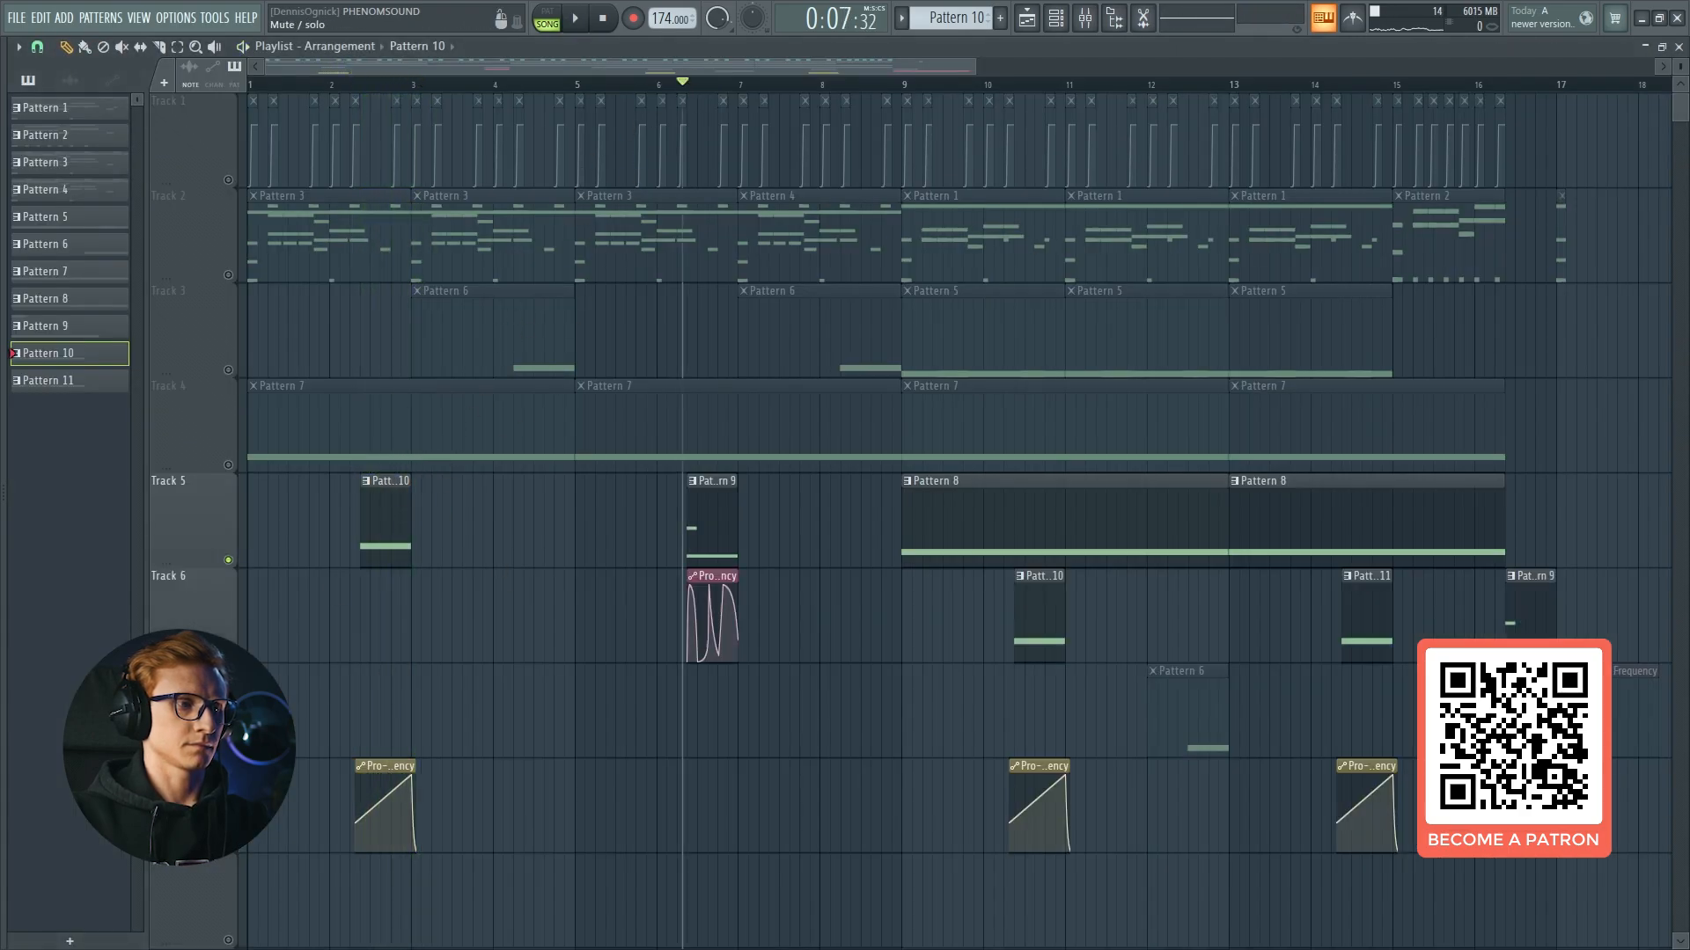
pyautogui.press('space')
pyautogui.doubleClick(721, 528)
pyautogui.press('space')
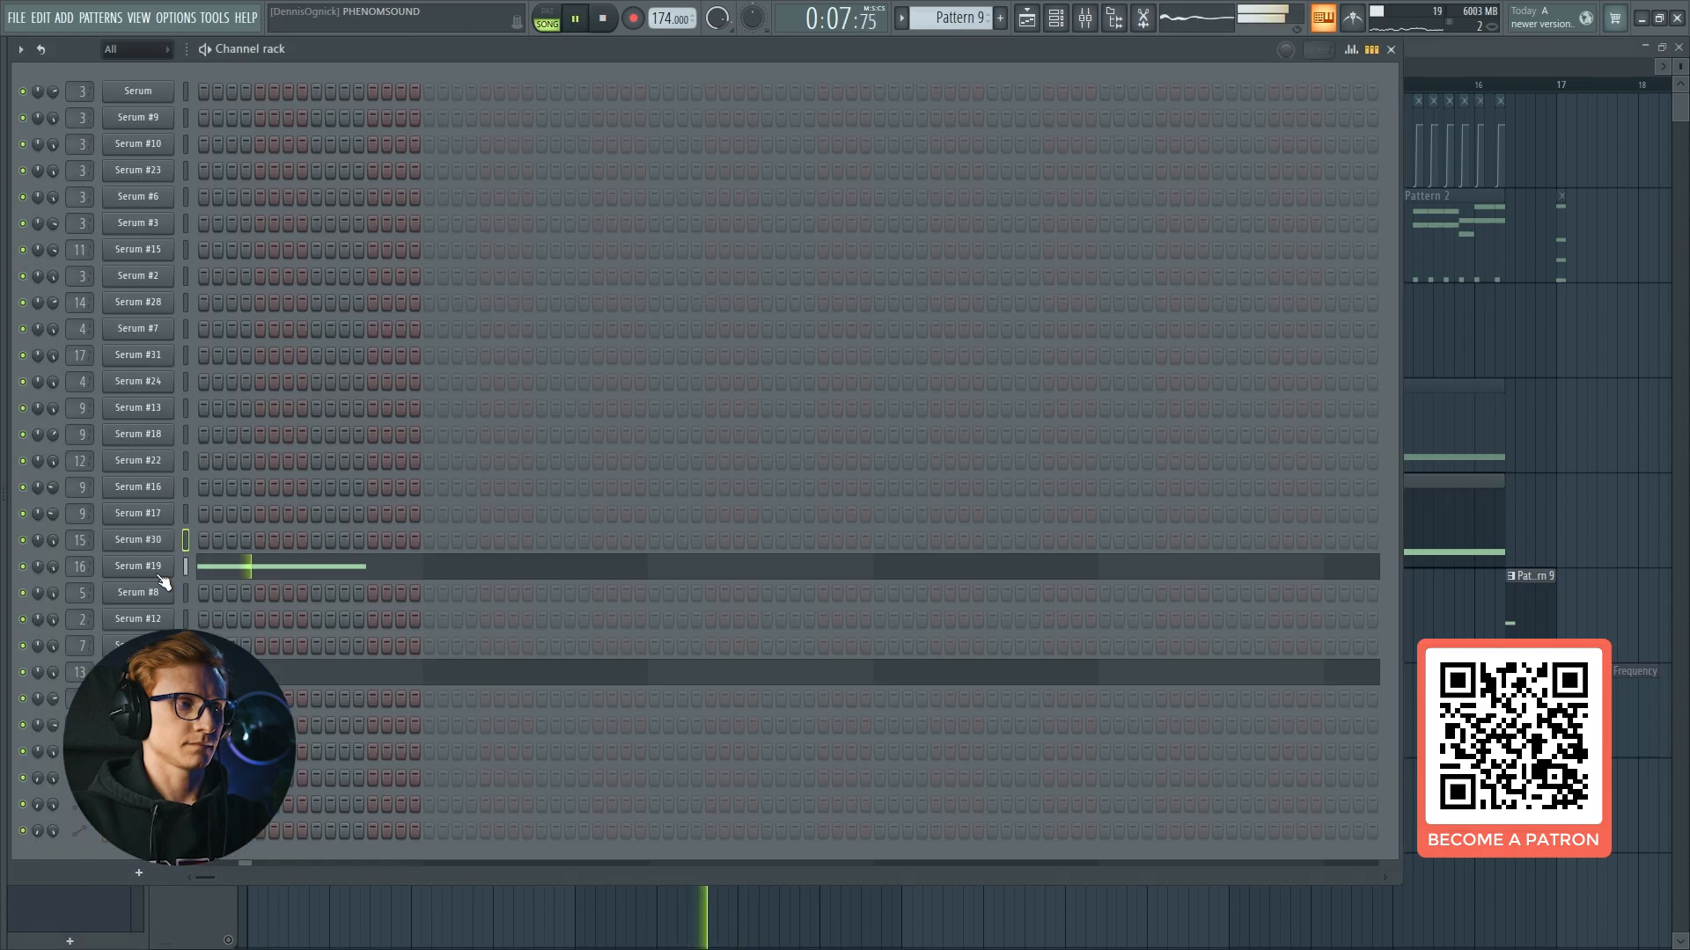
# Open Serum #19, audition its Chronos Mod patch and bring up Insert 16 in the mixer.
pyautogui.click(159, 574)
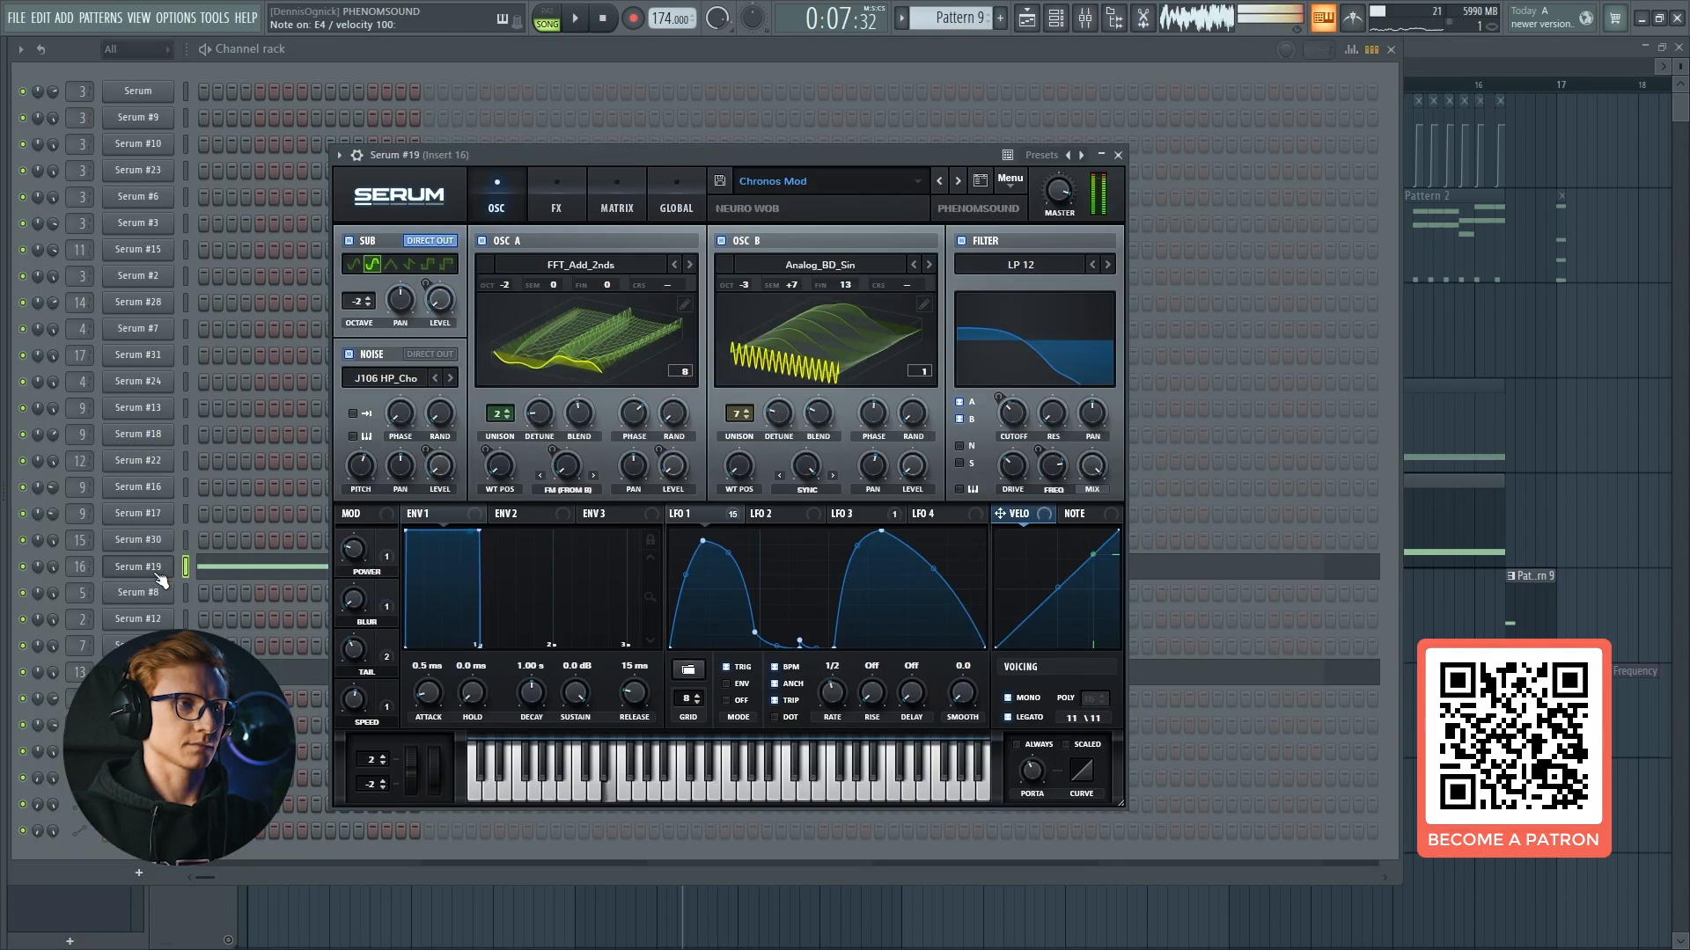
pyautogui.press('F9')
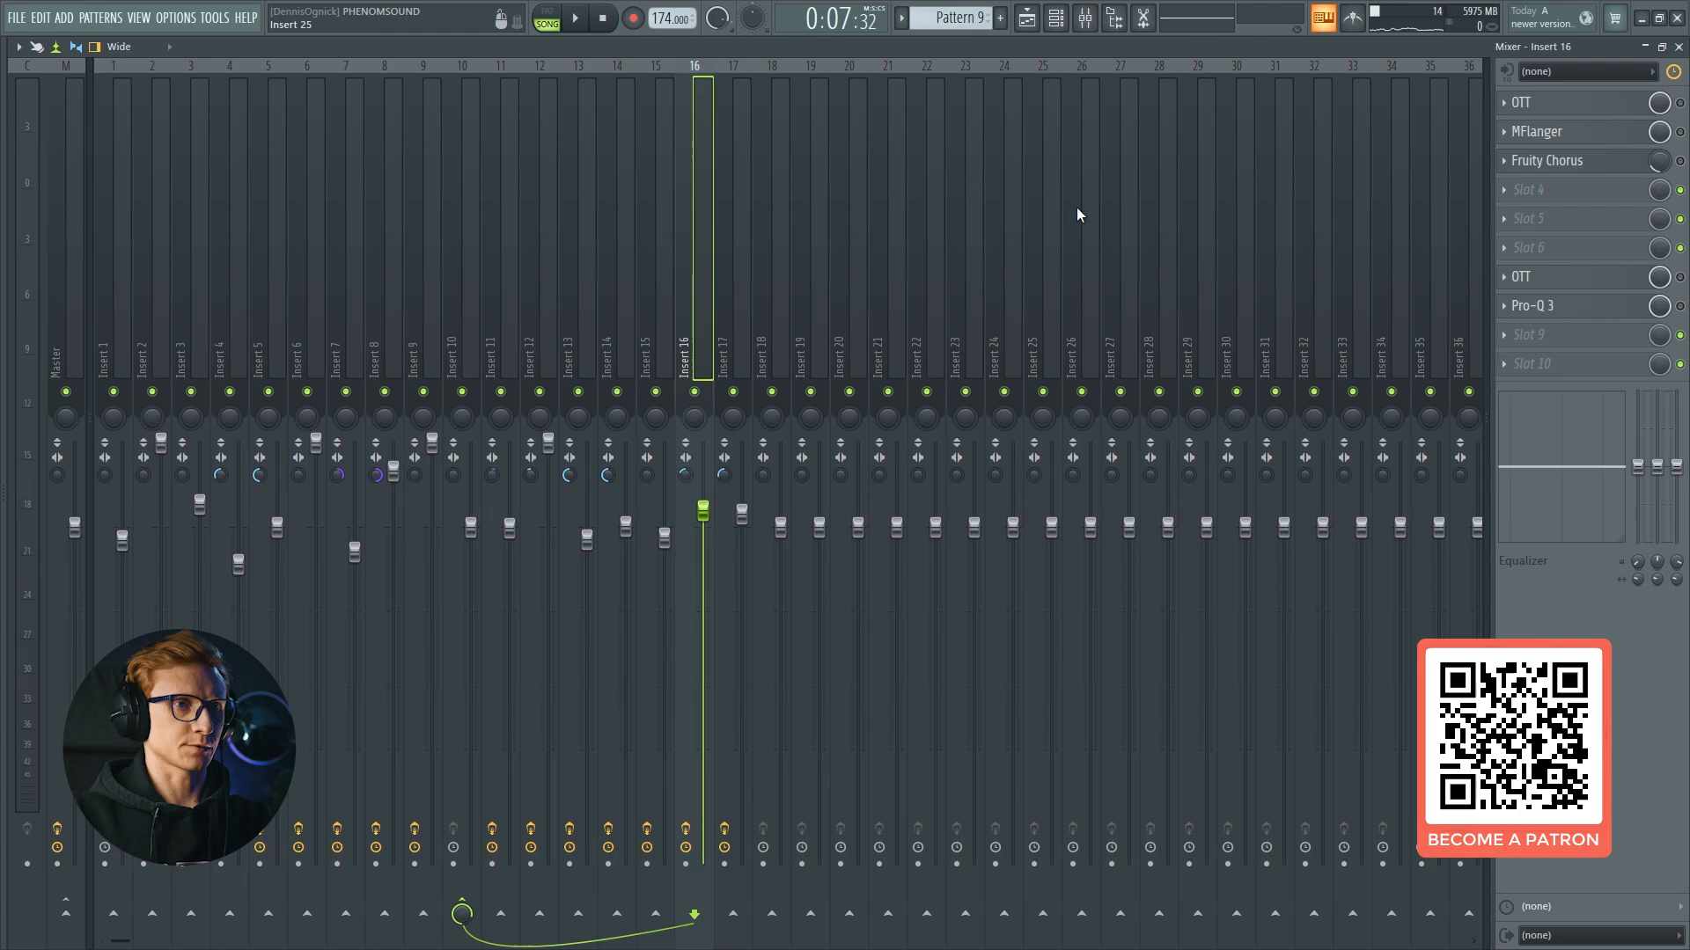
pyautogui.press('F6')
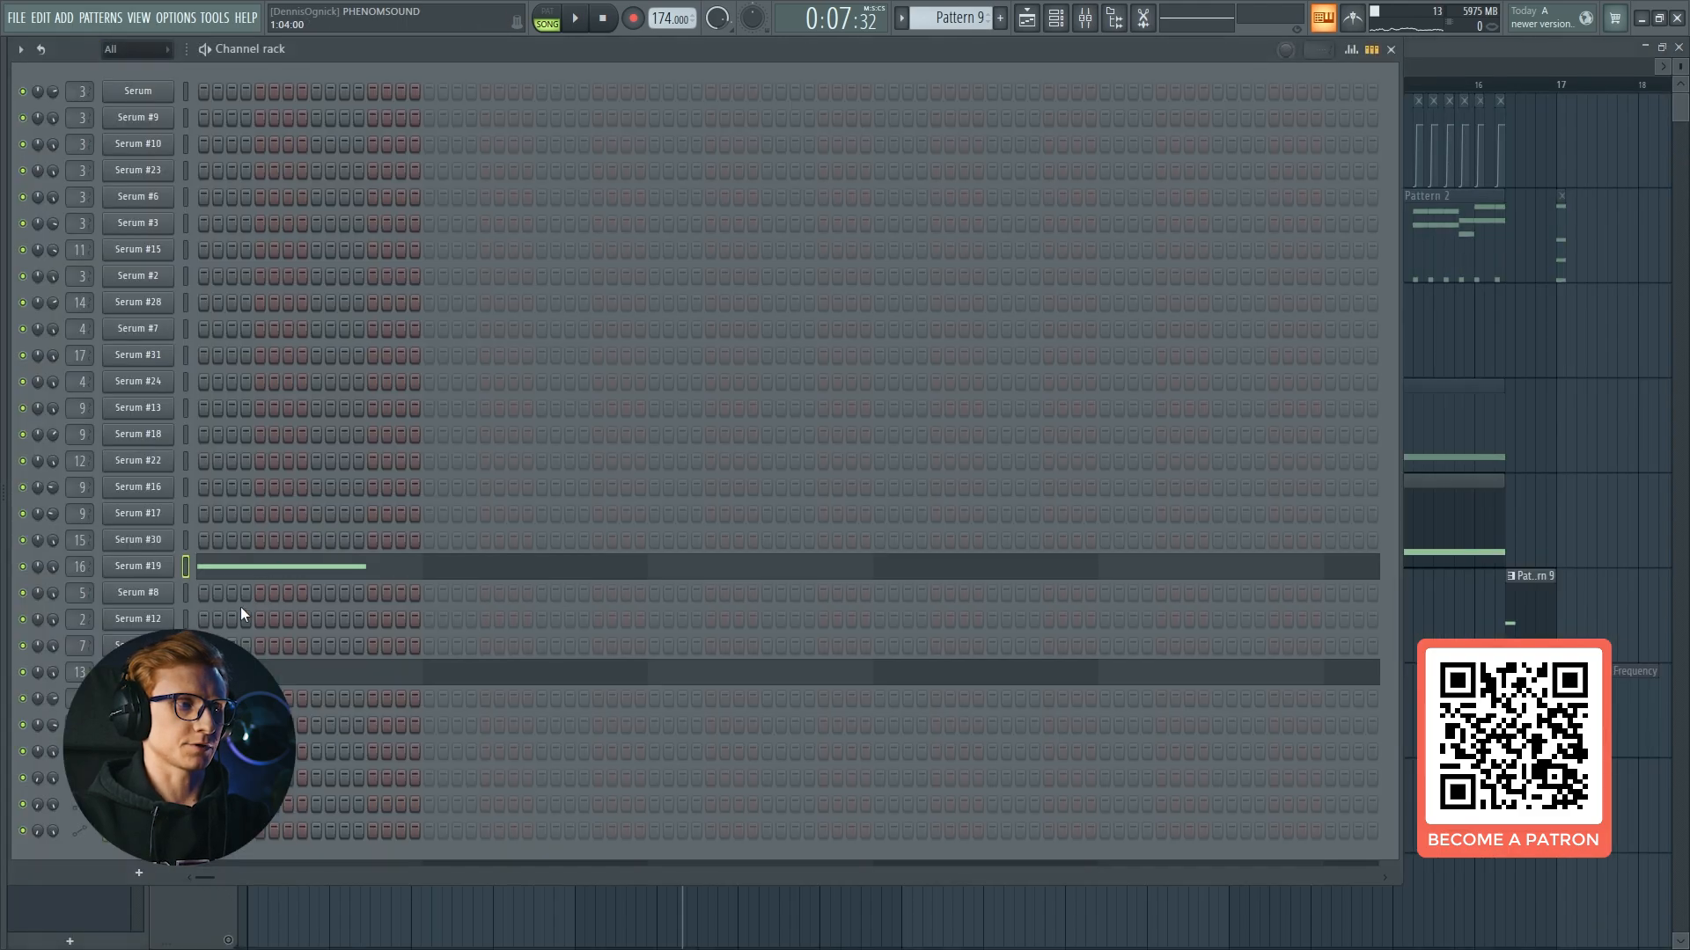
pyautogui.click(152, 572)
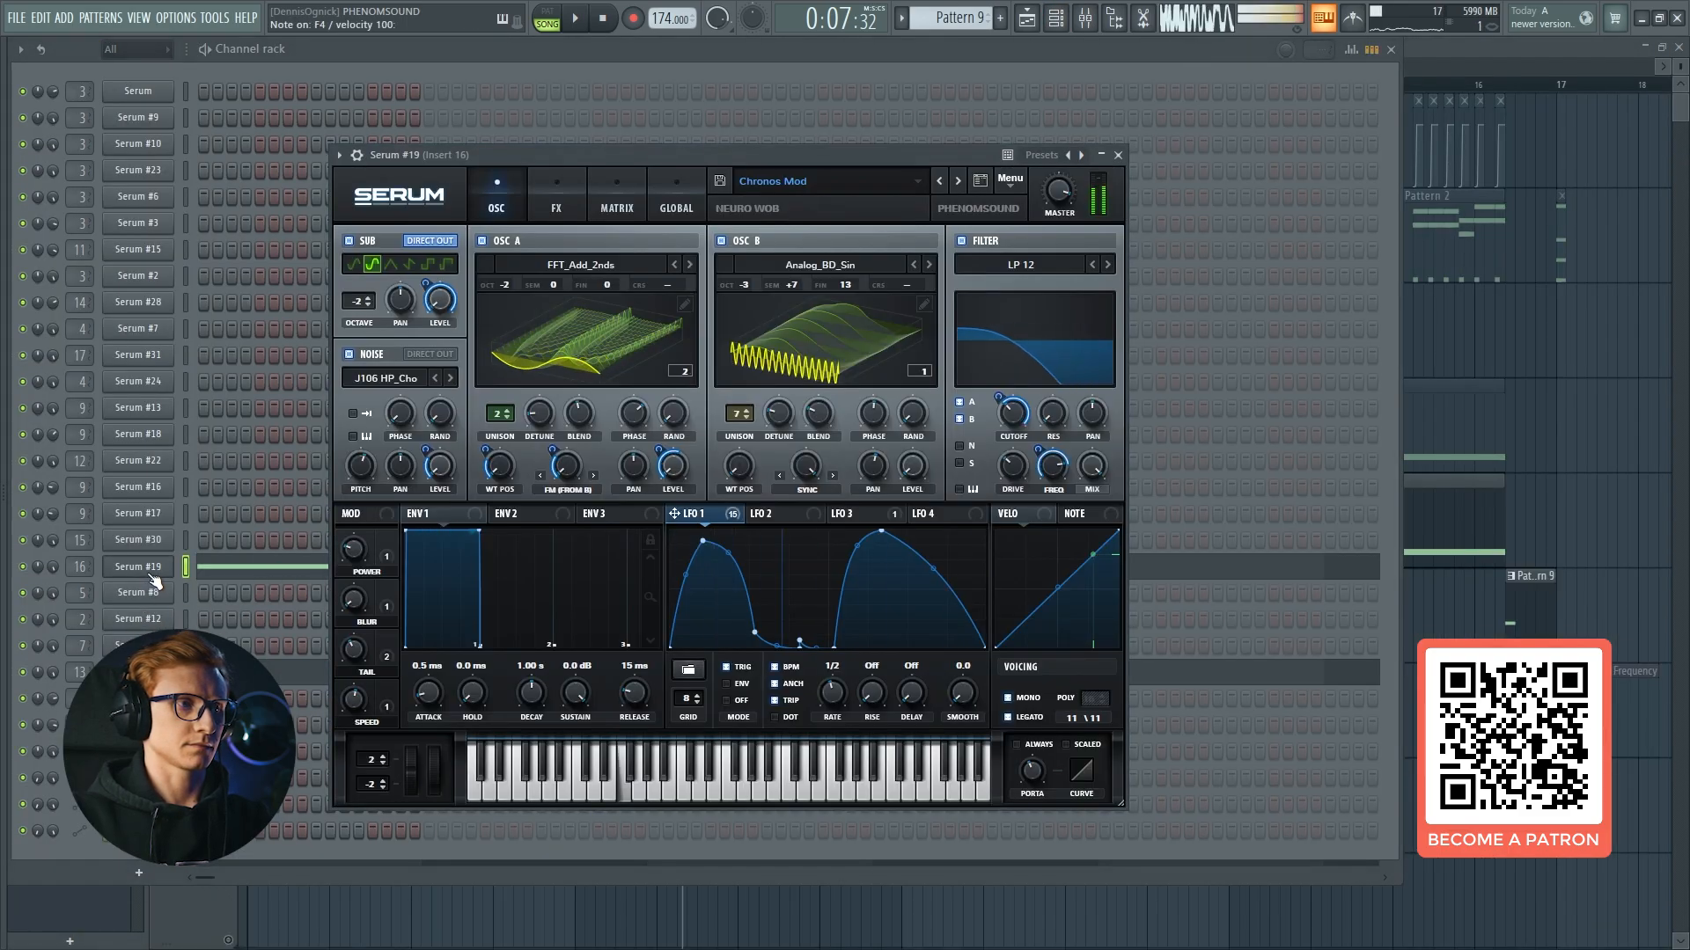
pyautogui.press('F9')
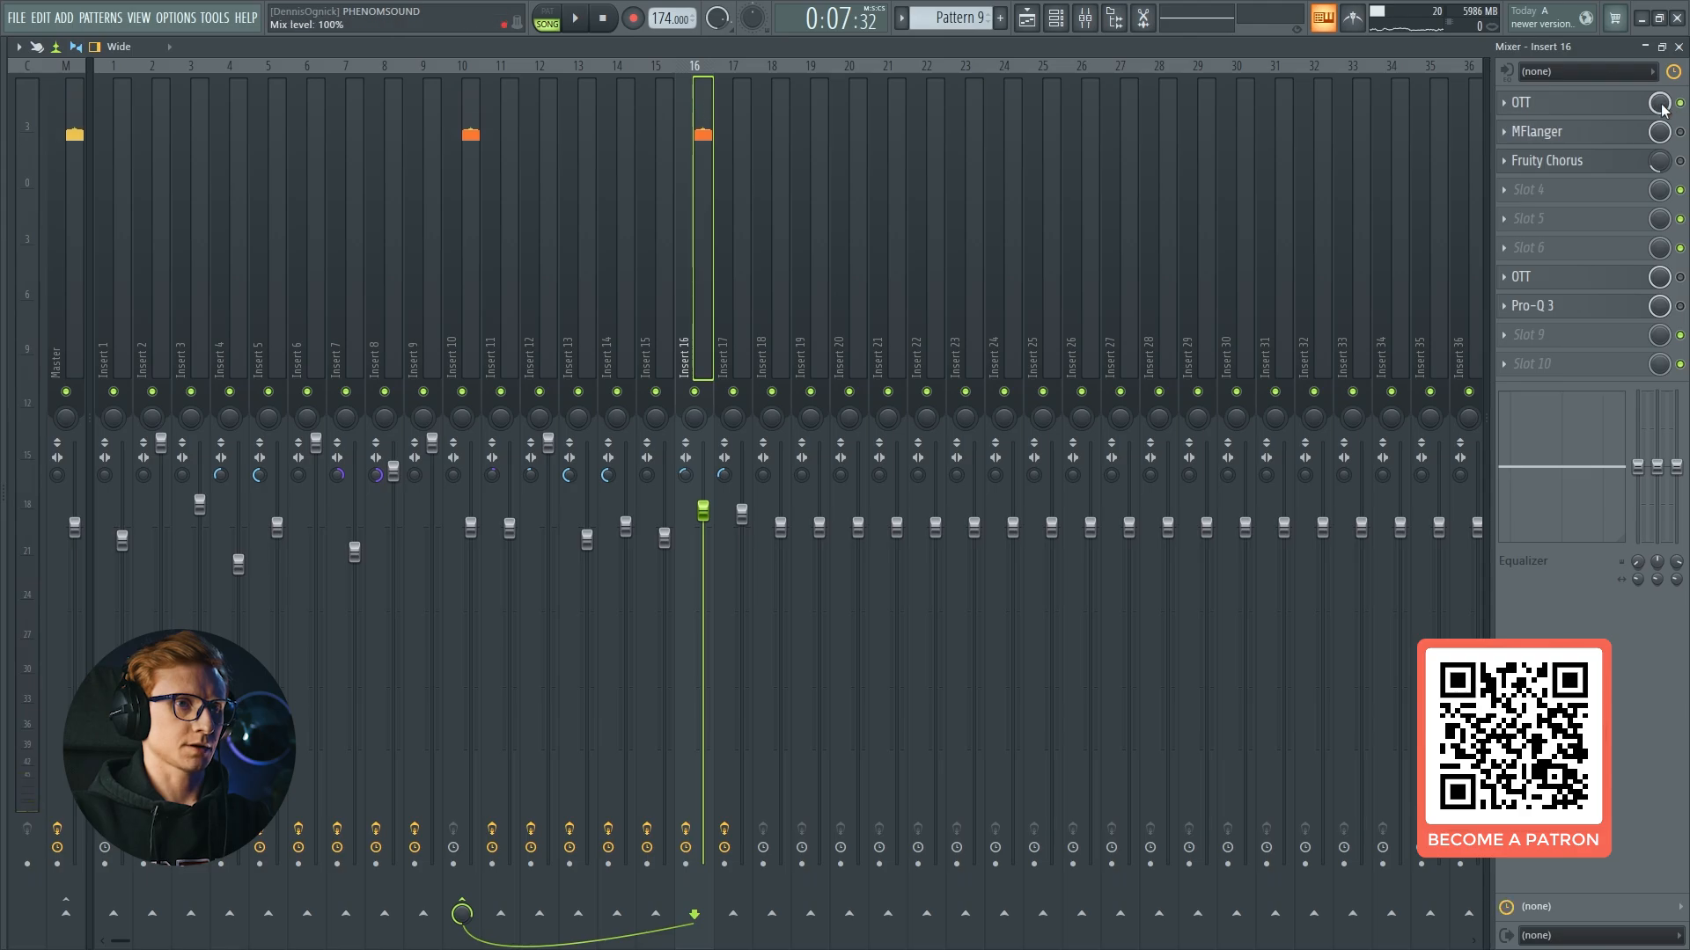
# Re-enable the first OTT, MFlanger and Fruity Chorus on Insert 16 and show their settings while playing notes.
pyautogui.click(1637, 104)
pyautogui.click(1639, 107)
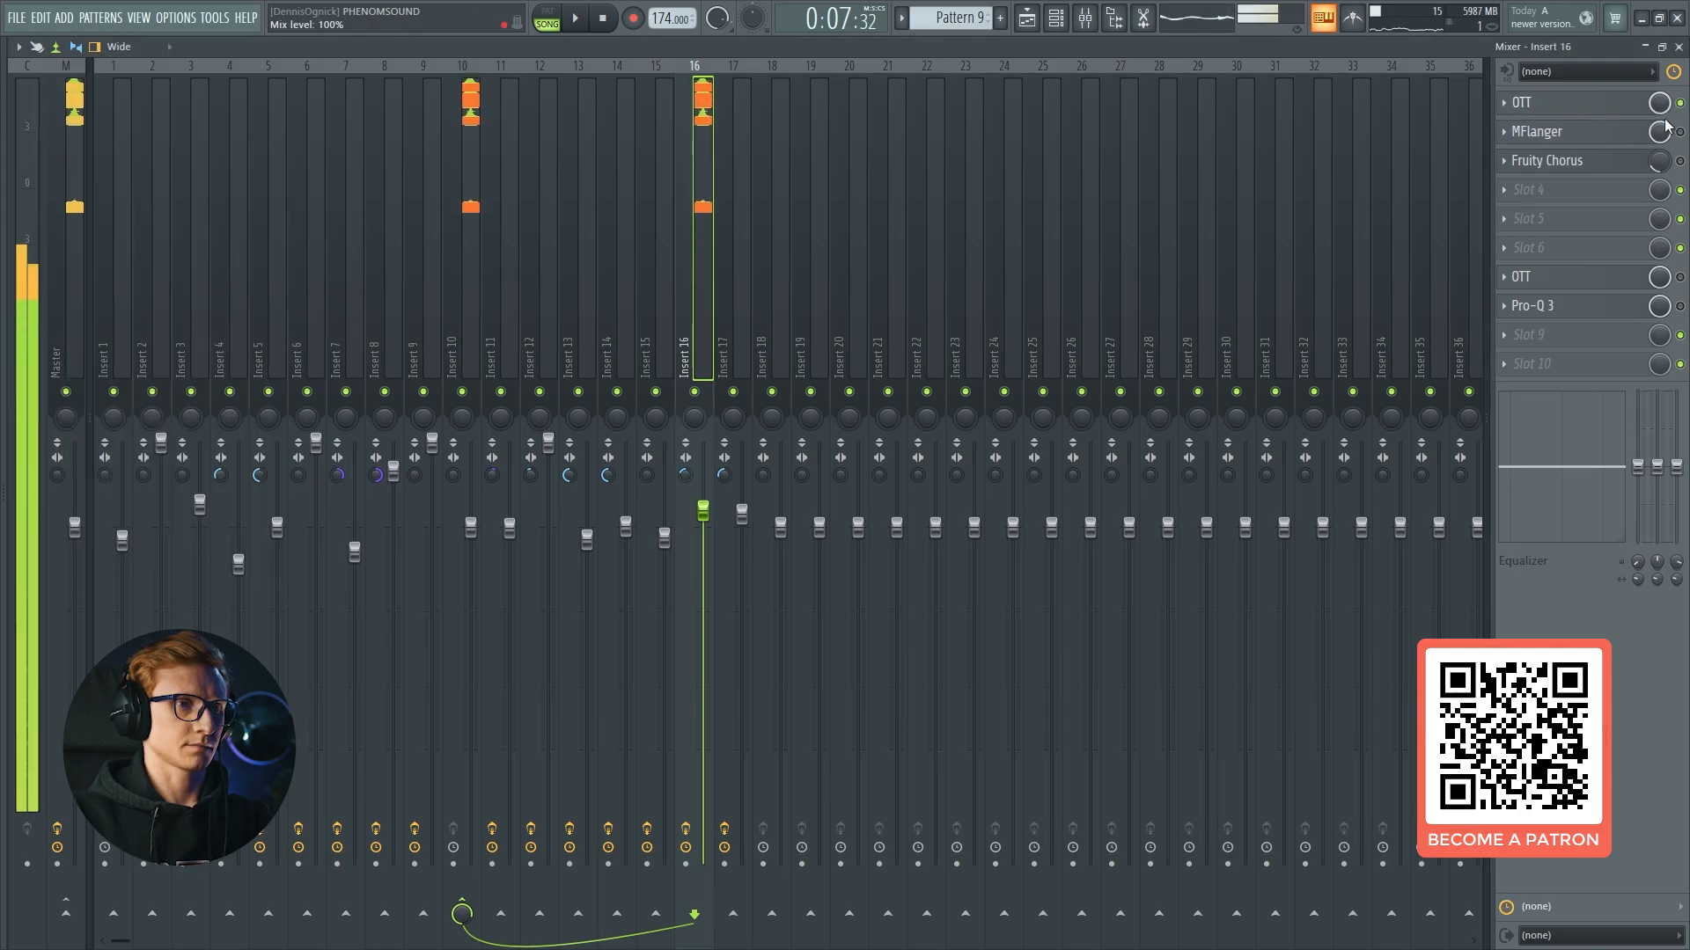
pyautogui.click(1589, 137)
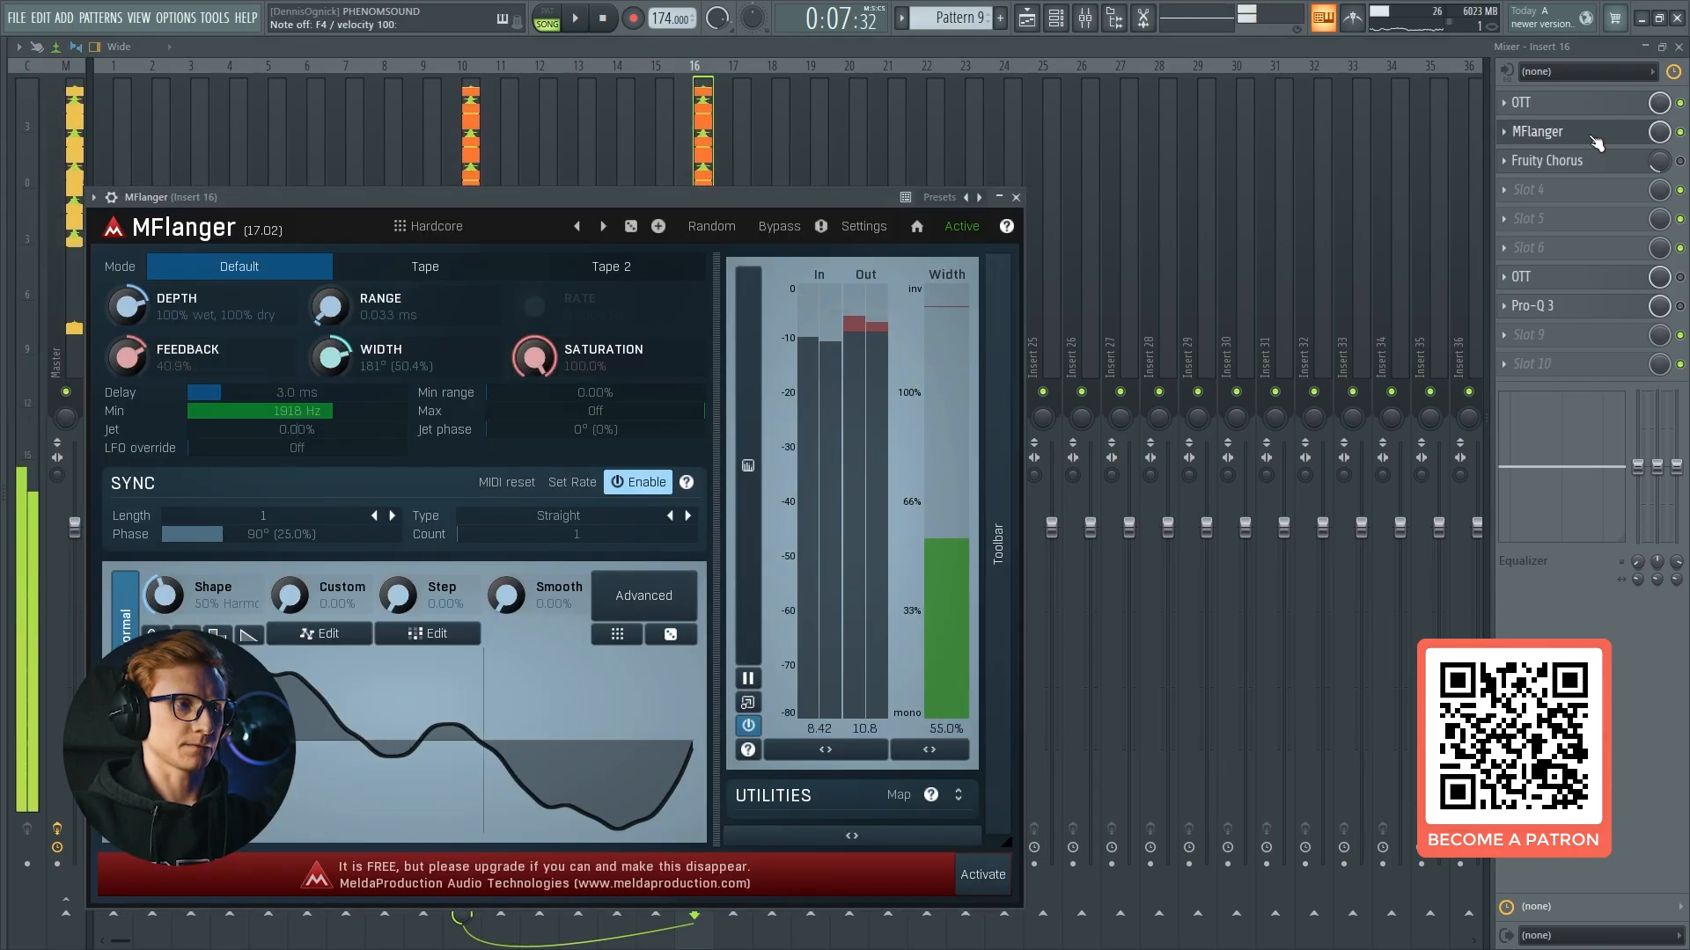
pyautogui.click(1598, 140)
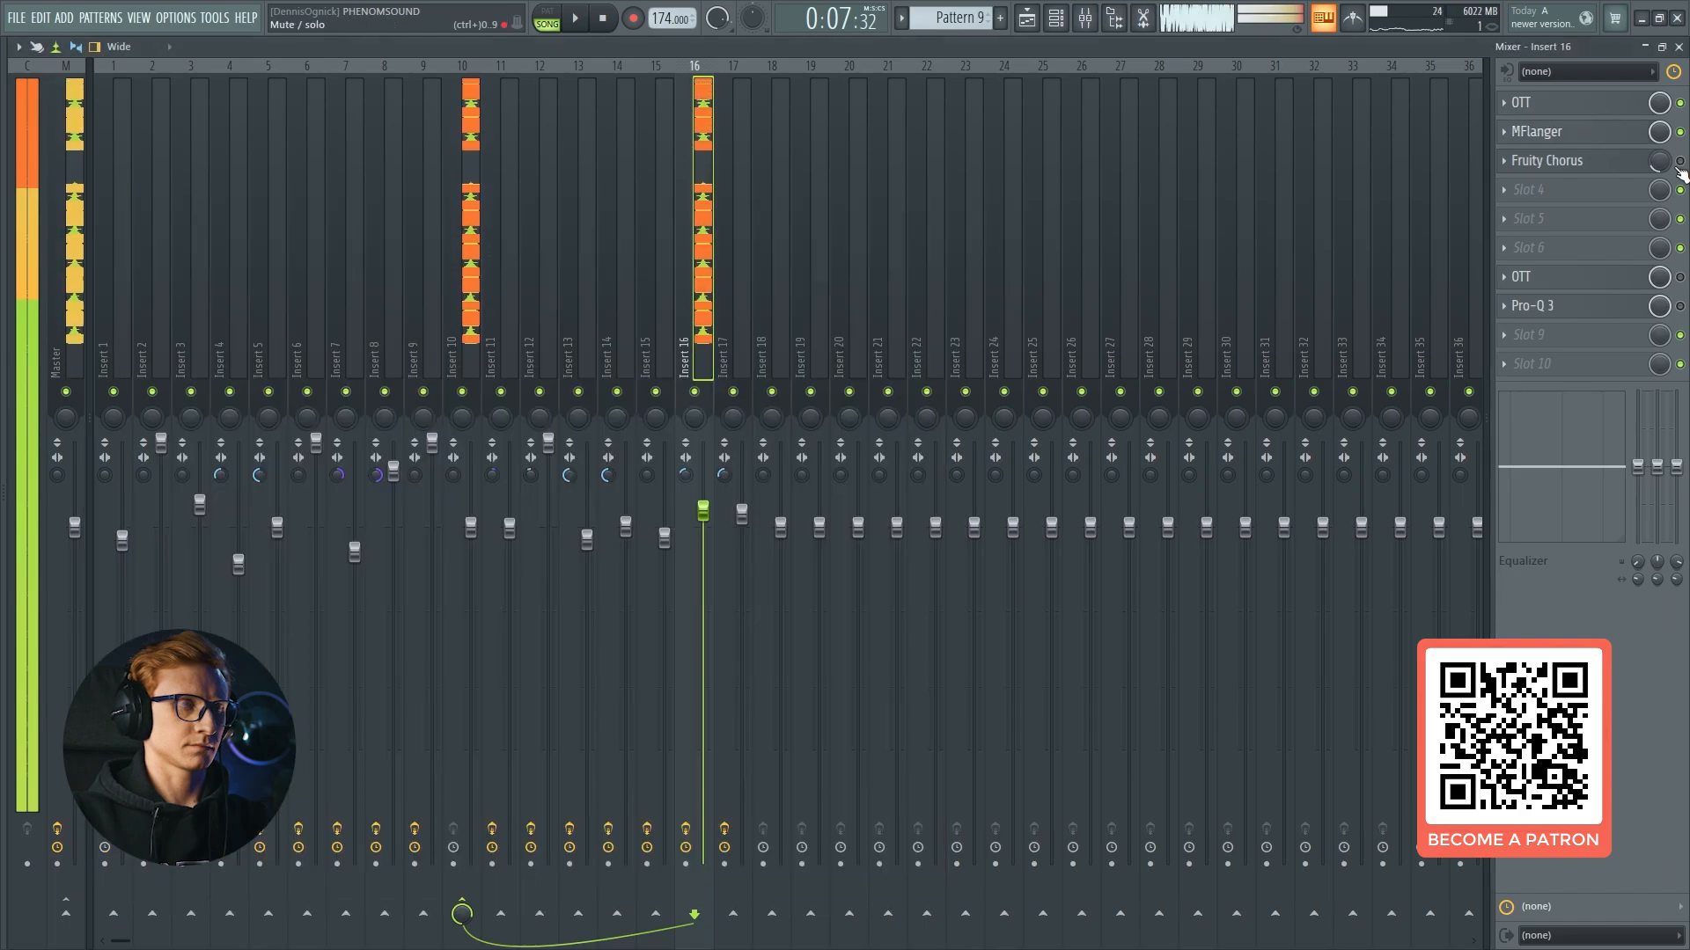
pyautogui.click(1605, 167)
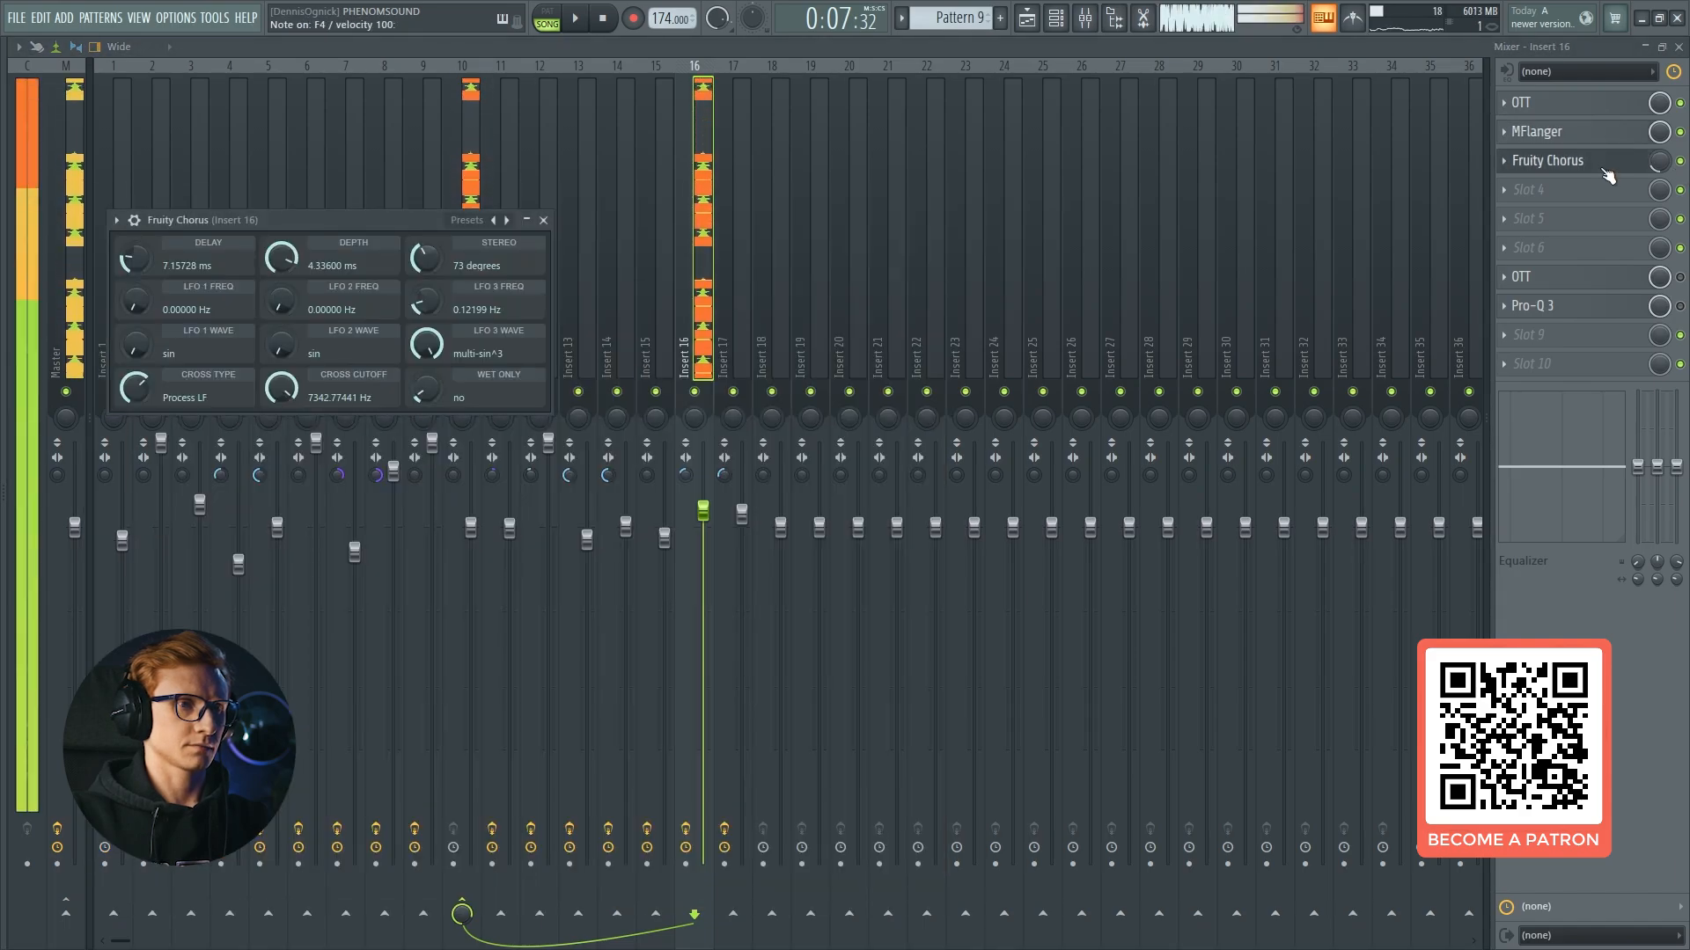
pyautogui.click(1606, 171)
# Re-enable the second OTT and Pro-Q 3 on Insert 16 and show their settings.
pyautogui.click(1576, 278)
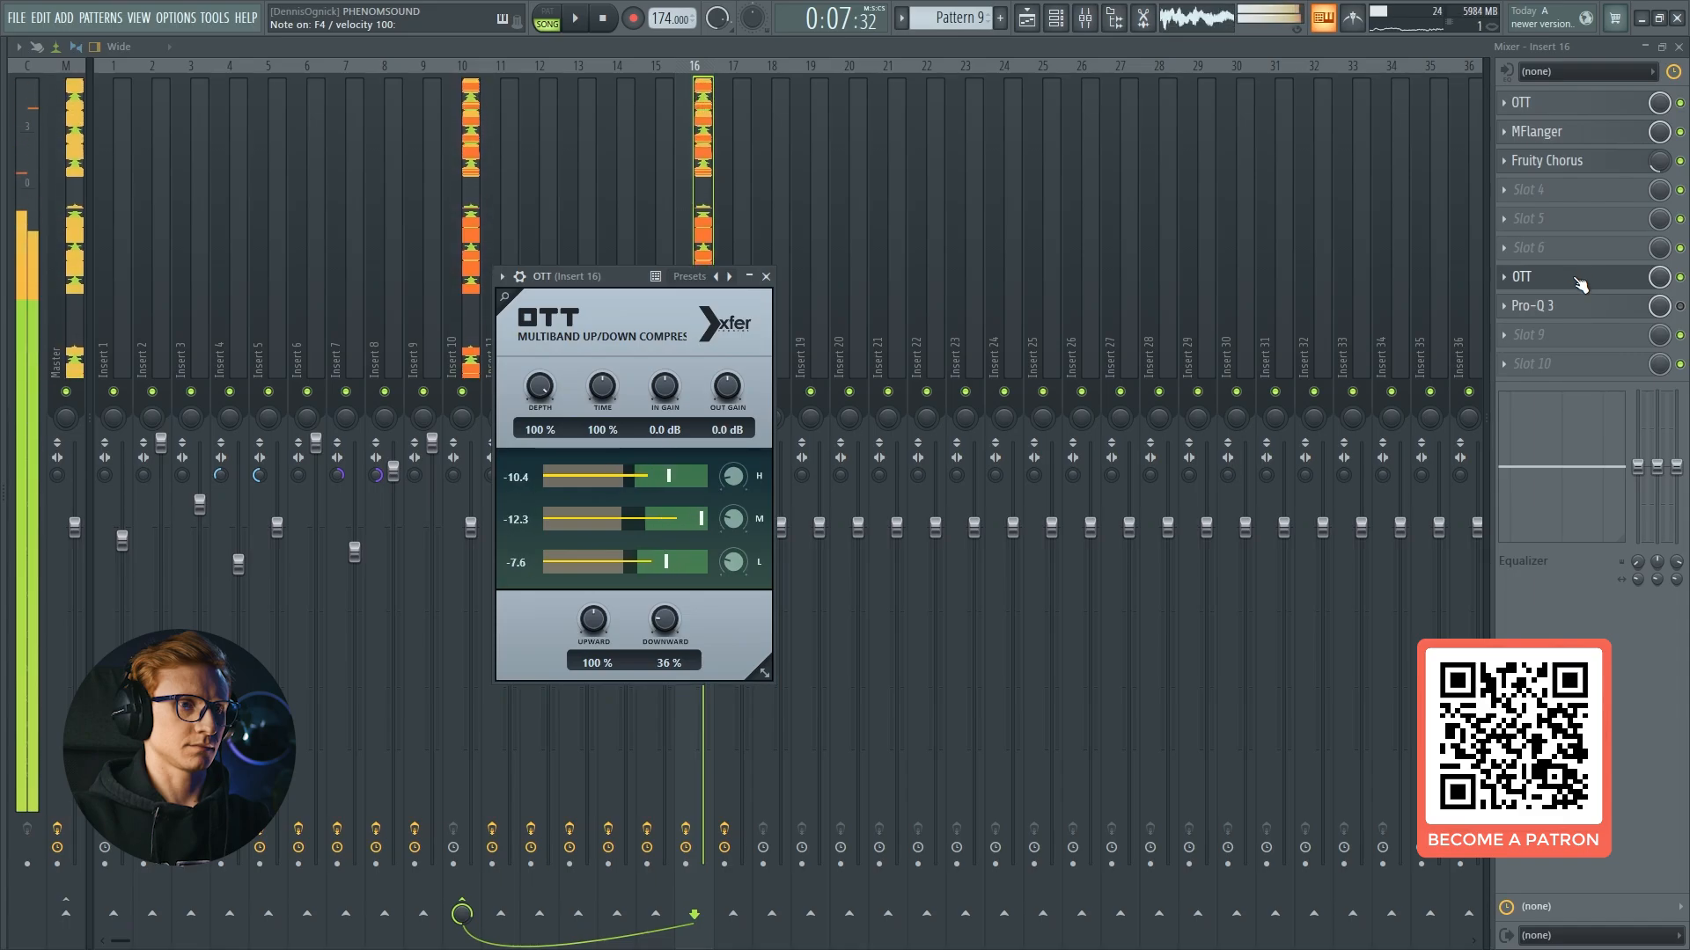
pyautogui.click(1584, 280)
pyautogui.click(1617, 309)
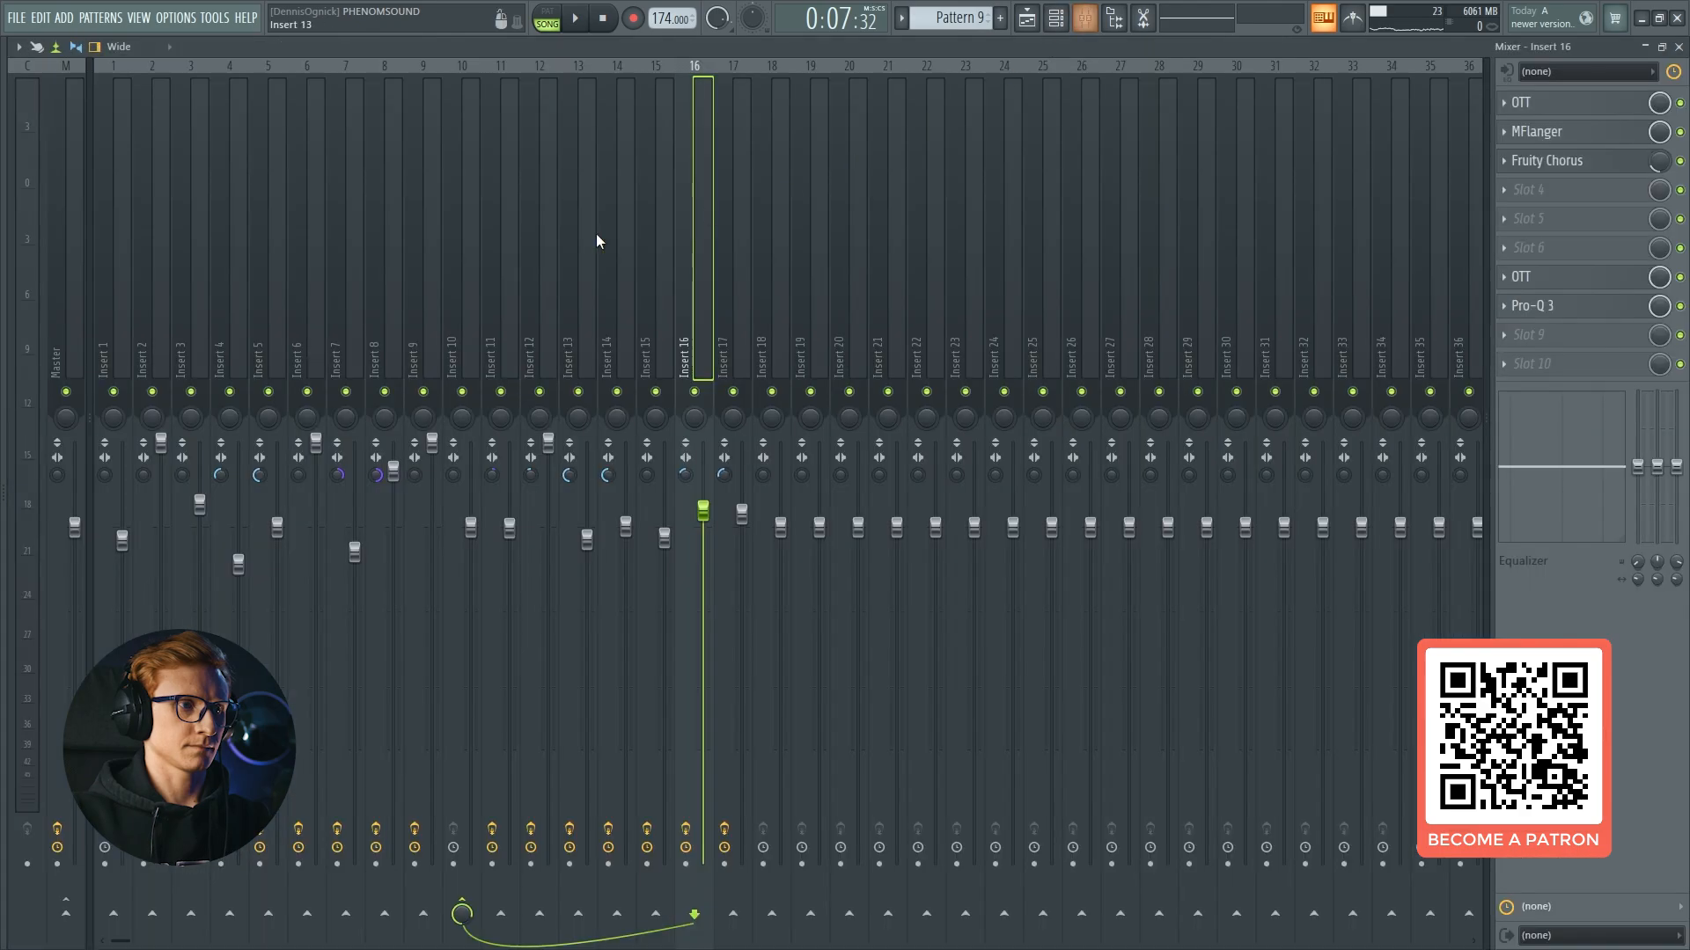
# Play the full arrangement from bar 5 through Pattern 9 and check Insert 16's effects chain in the mixer.
pyautogui.press('space')
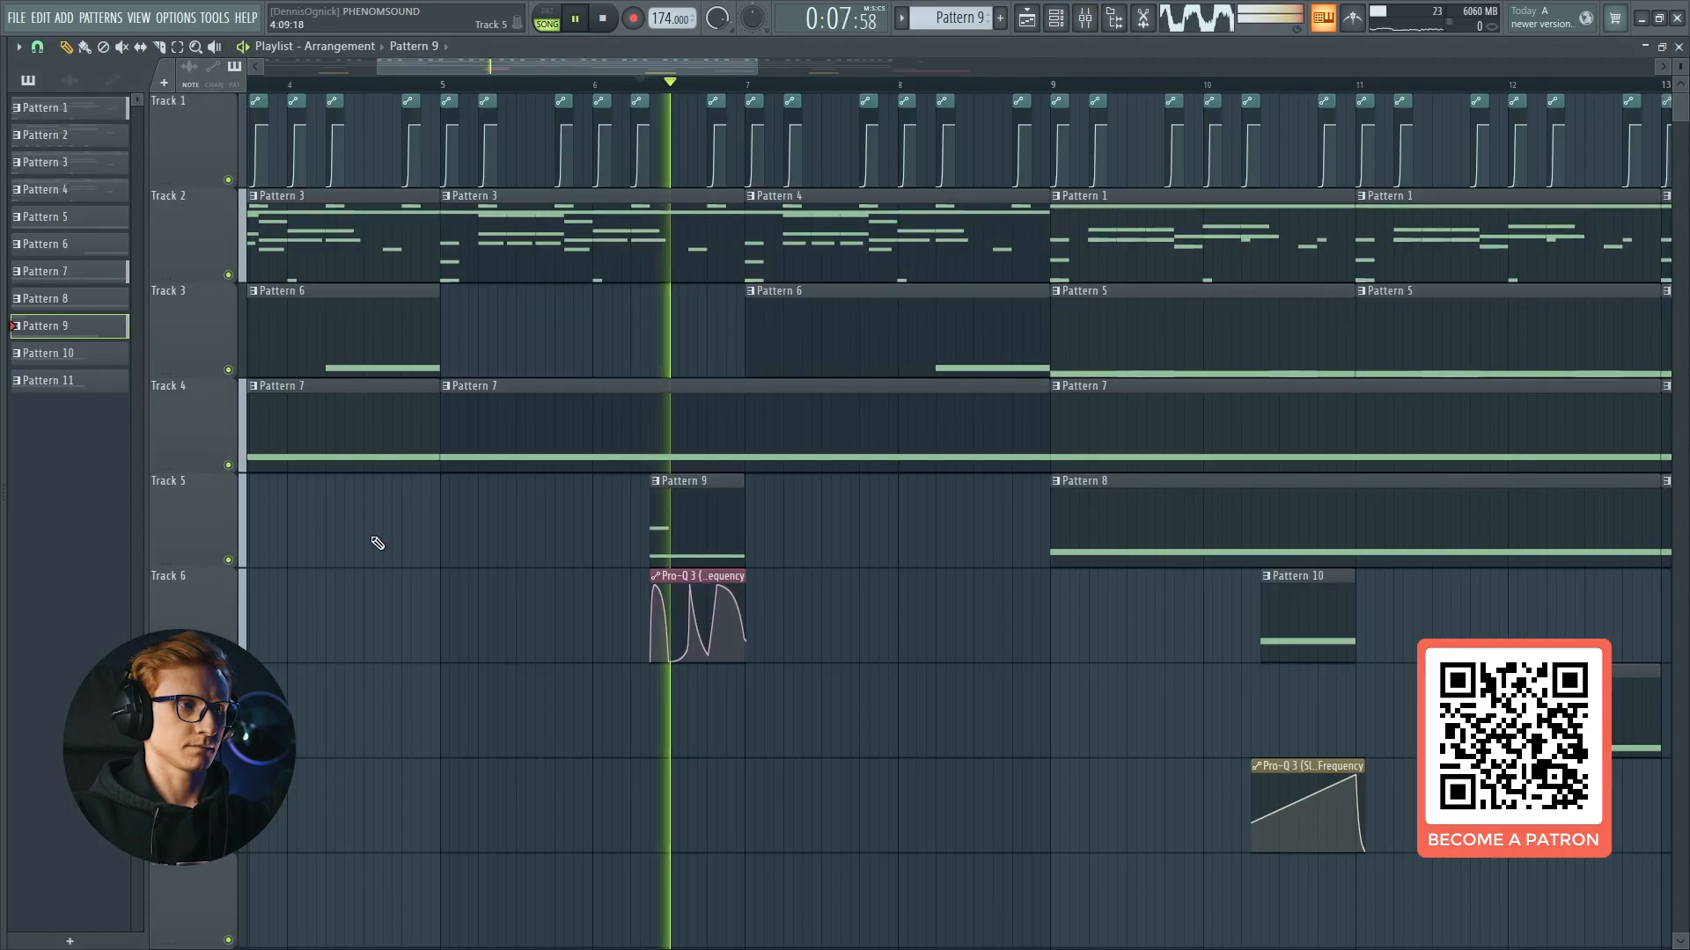
pyautogui.scroll(-2, 656, 68)
pyautogui.moveTo(669, 67); pyautogui.dragTo(697, 66)
pyautogui.press('space')
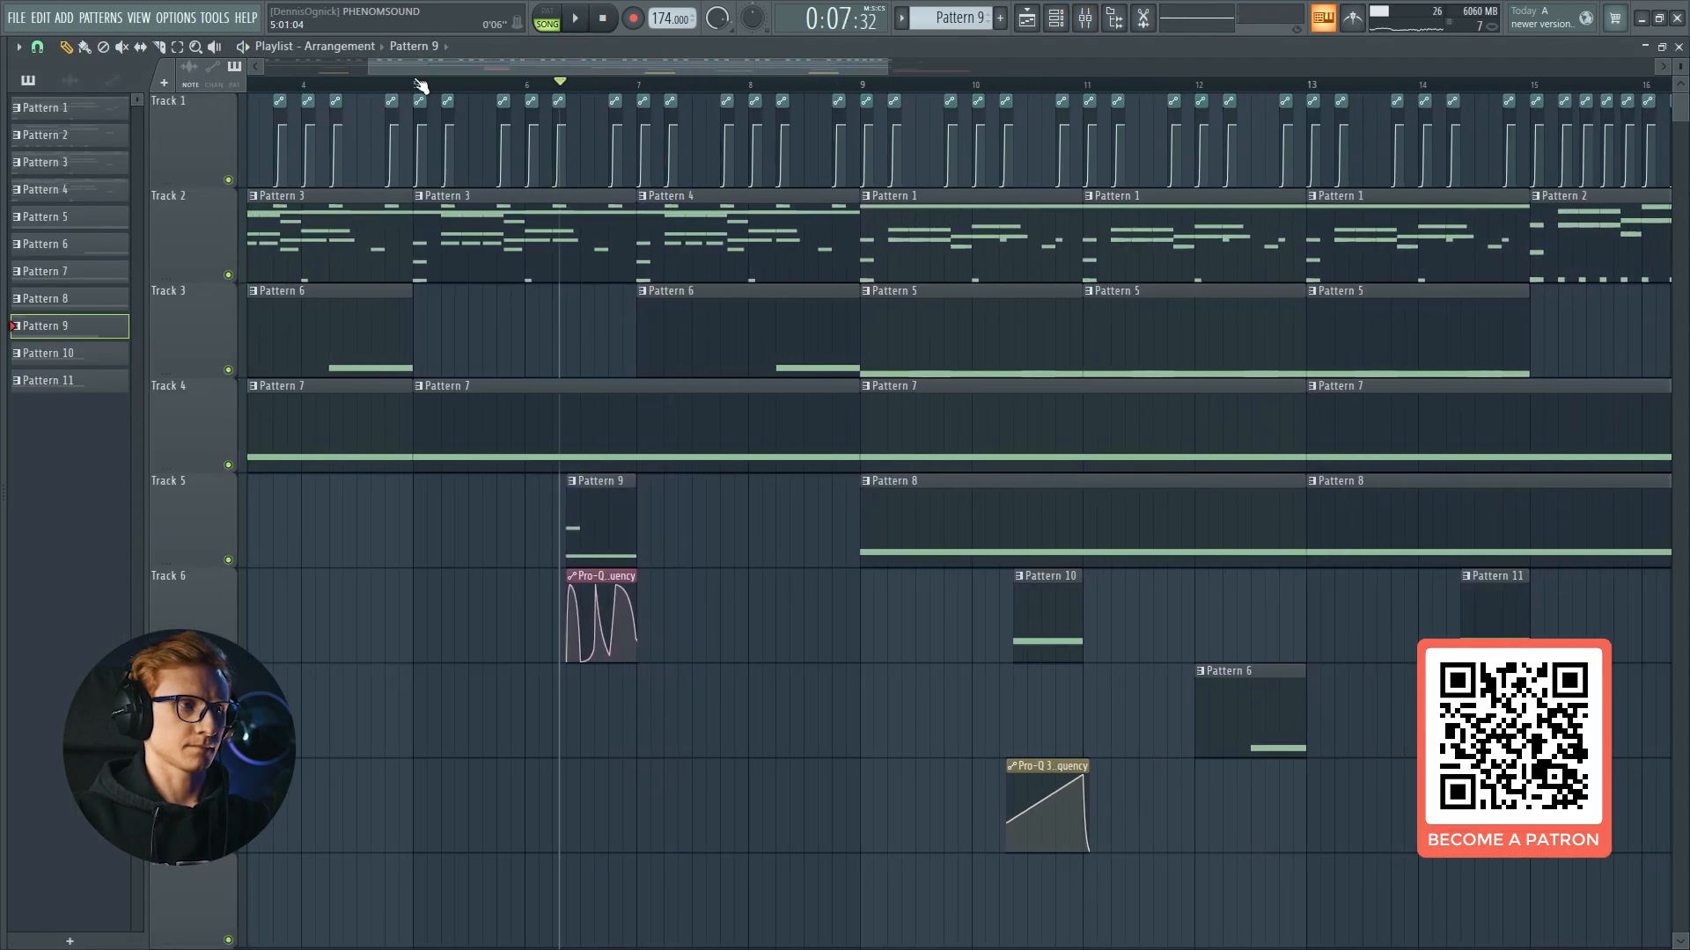
pyautogui.click(416, 86)
pyautogui.press('space')
pyautogui.moveTo(520, 231); pyautogui.dragTo(588, 290)
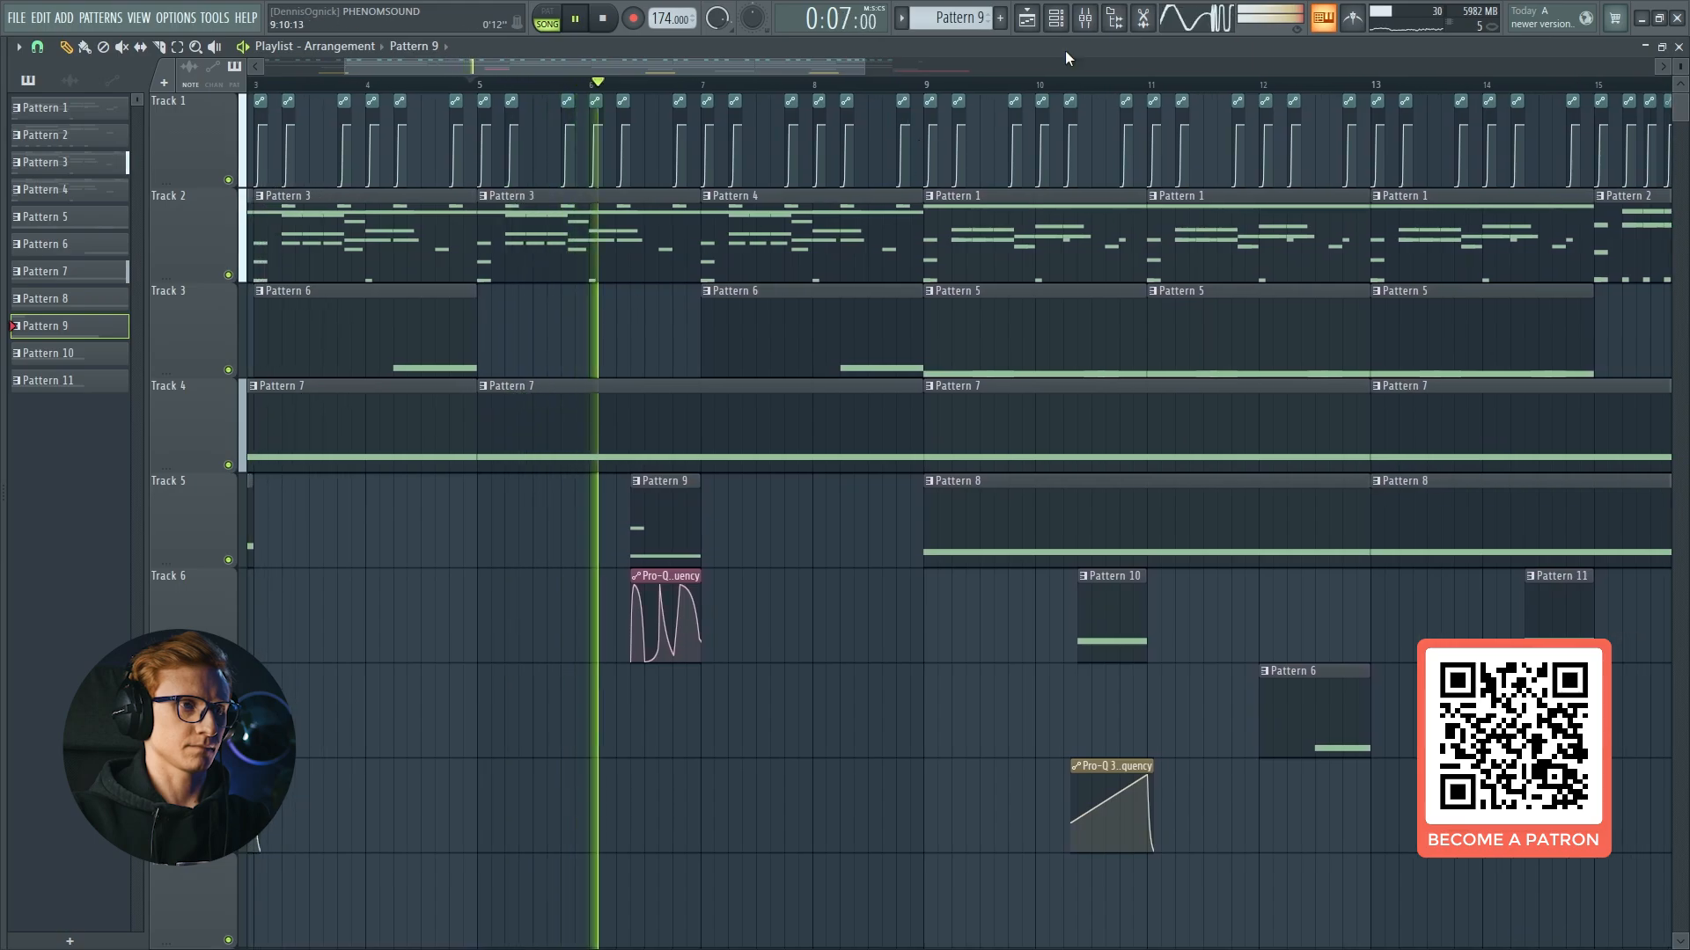
pyautogui.click(1085, 26)
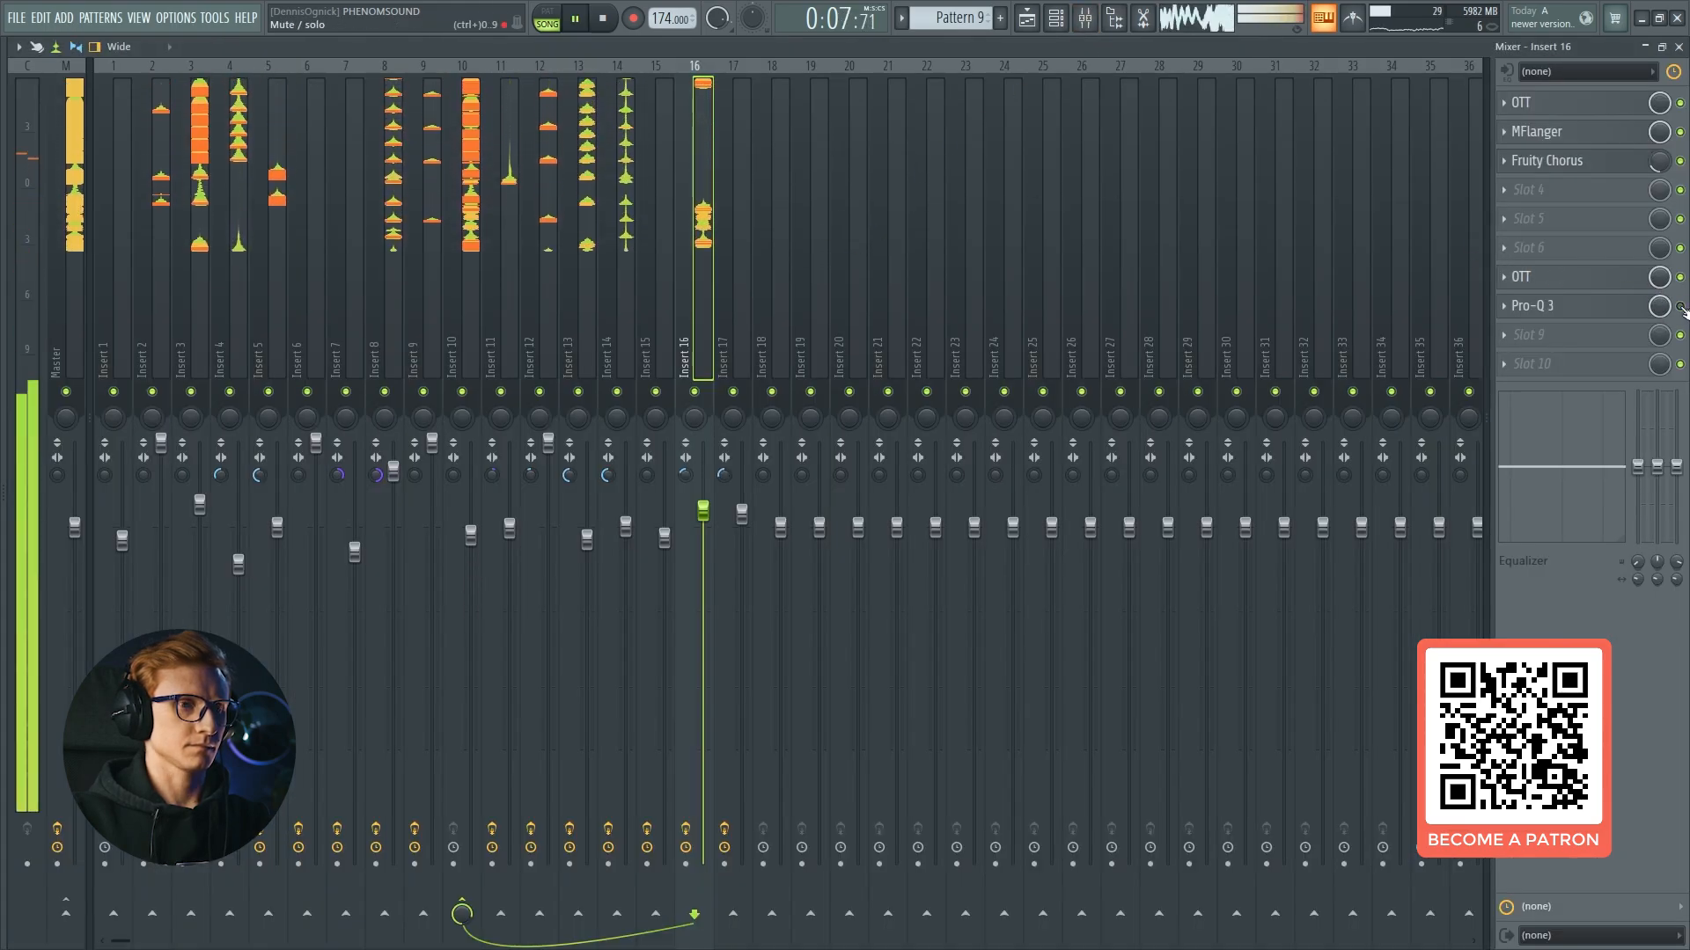
pyautogui.press('F5')
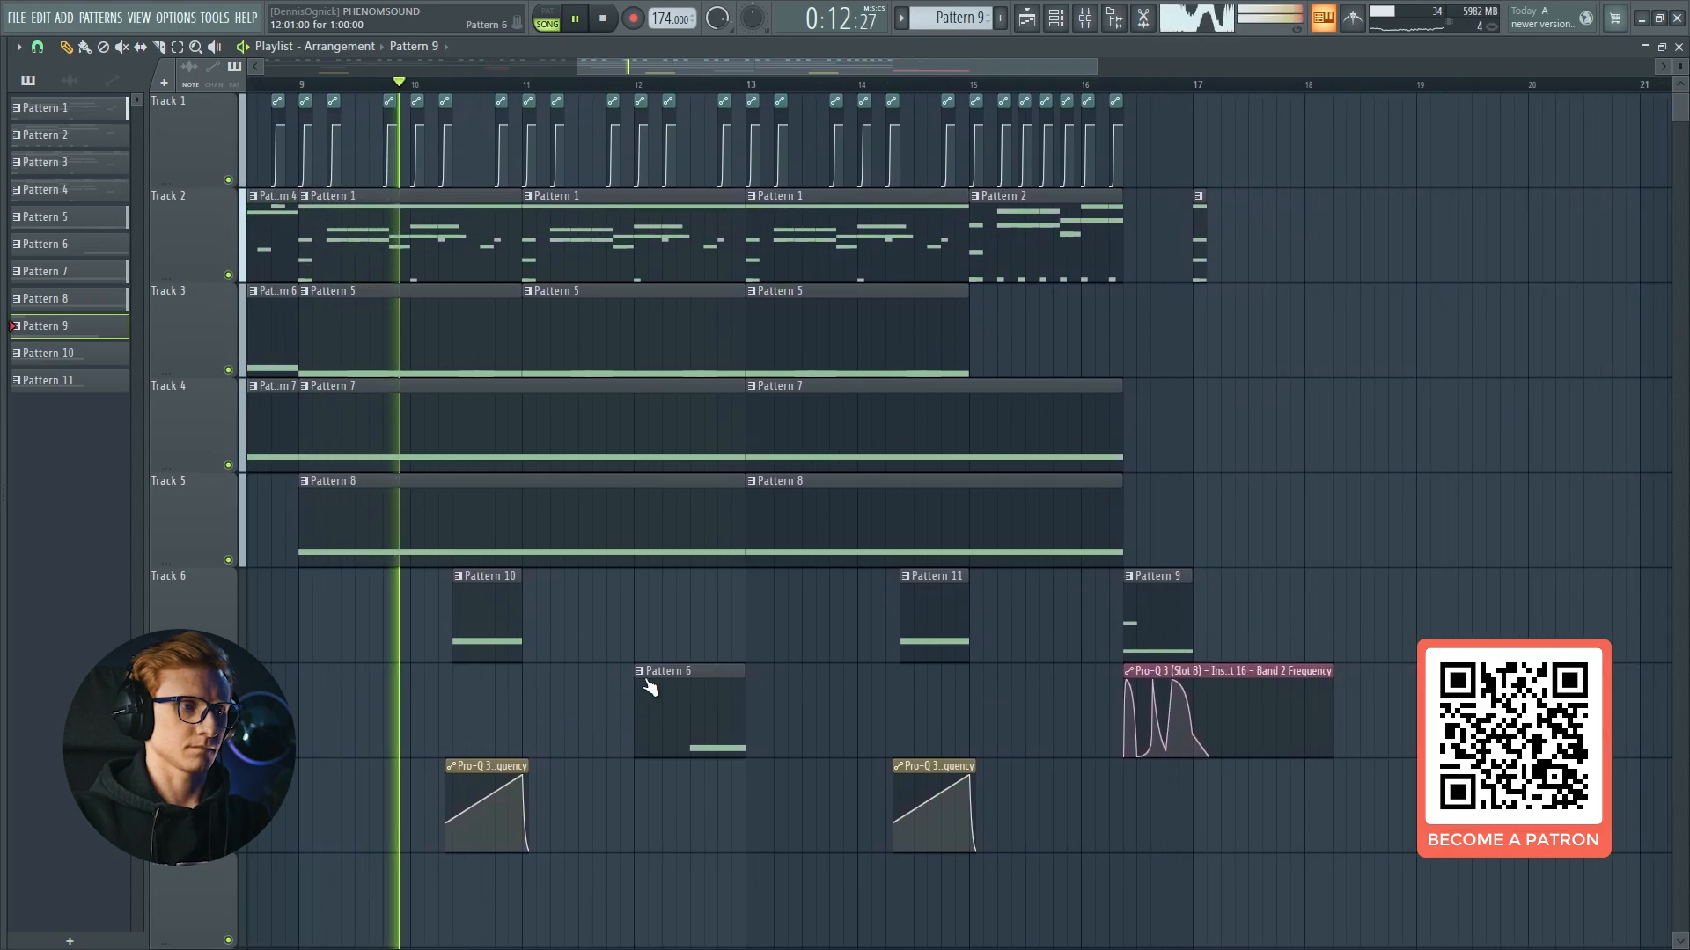
# Solo Track 2, open Pattern 1's channels from the bar 9 clip and check the mixer levels.
pyautogui.rightClick(229, 276)
pyautogui.press('space')
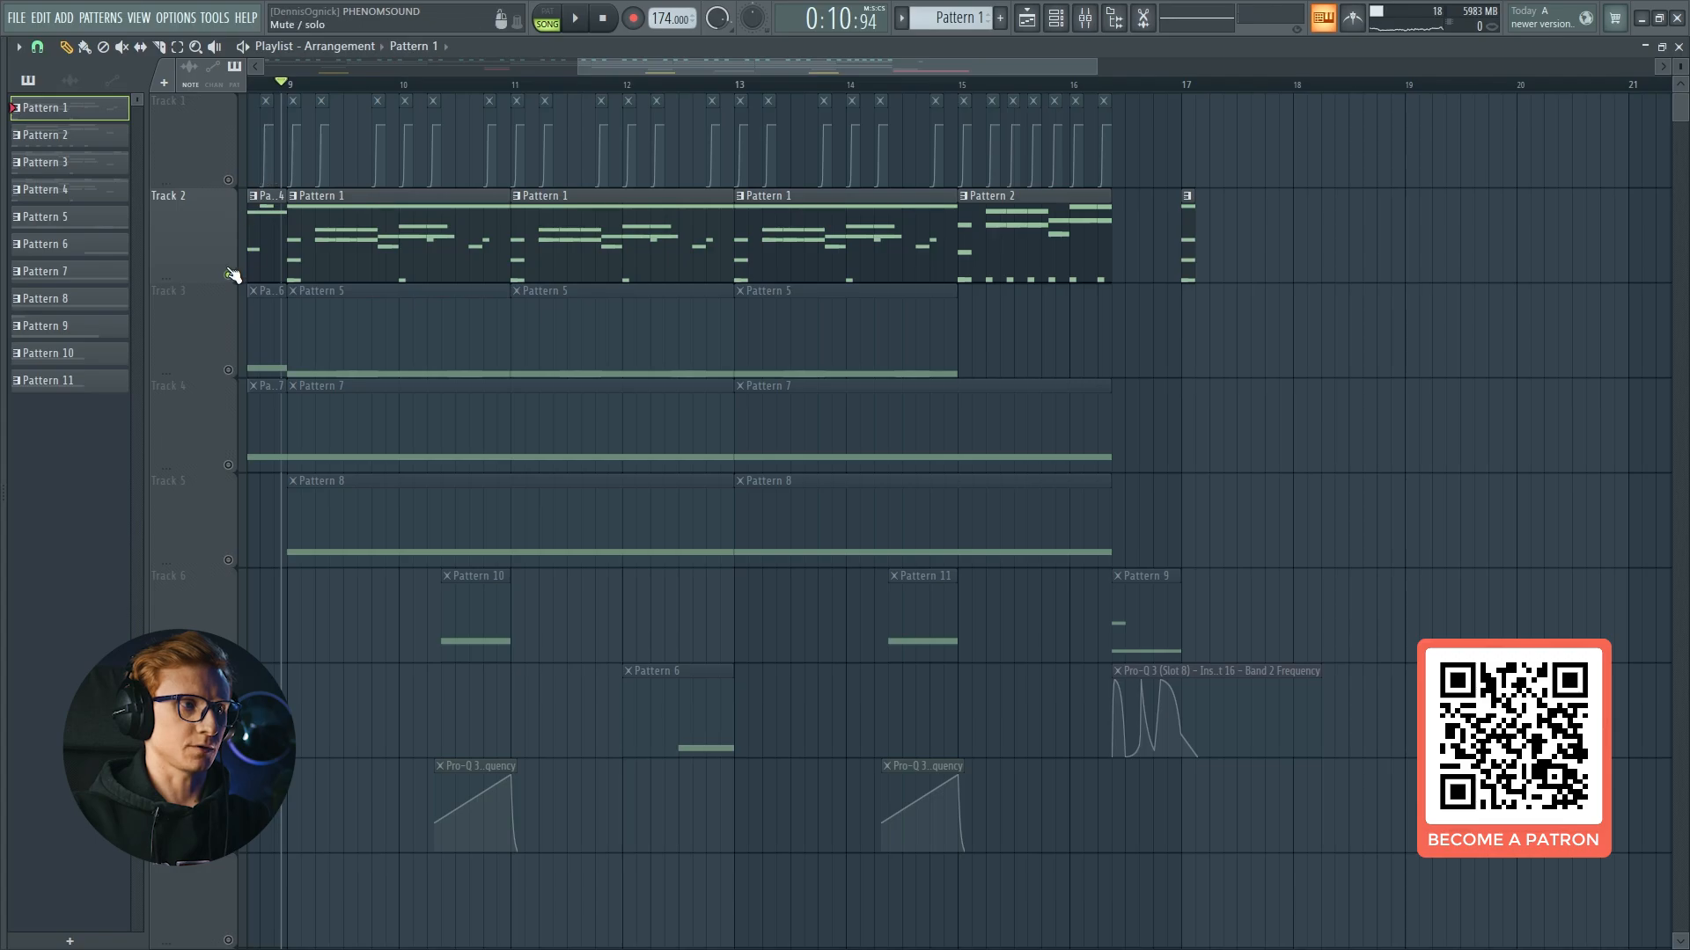
pyautogui.doubleClick(357, 197)
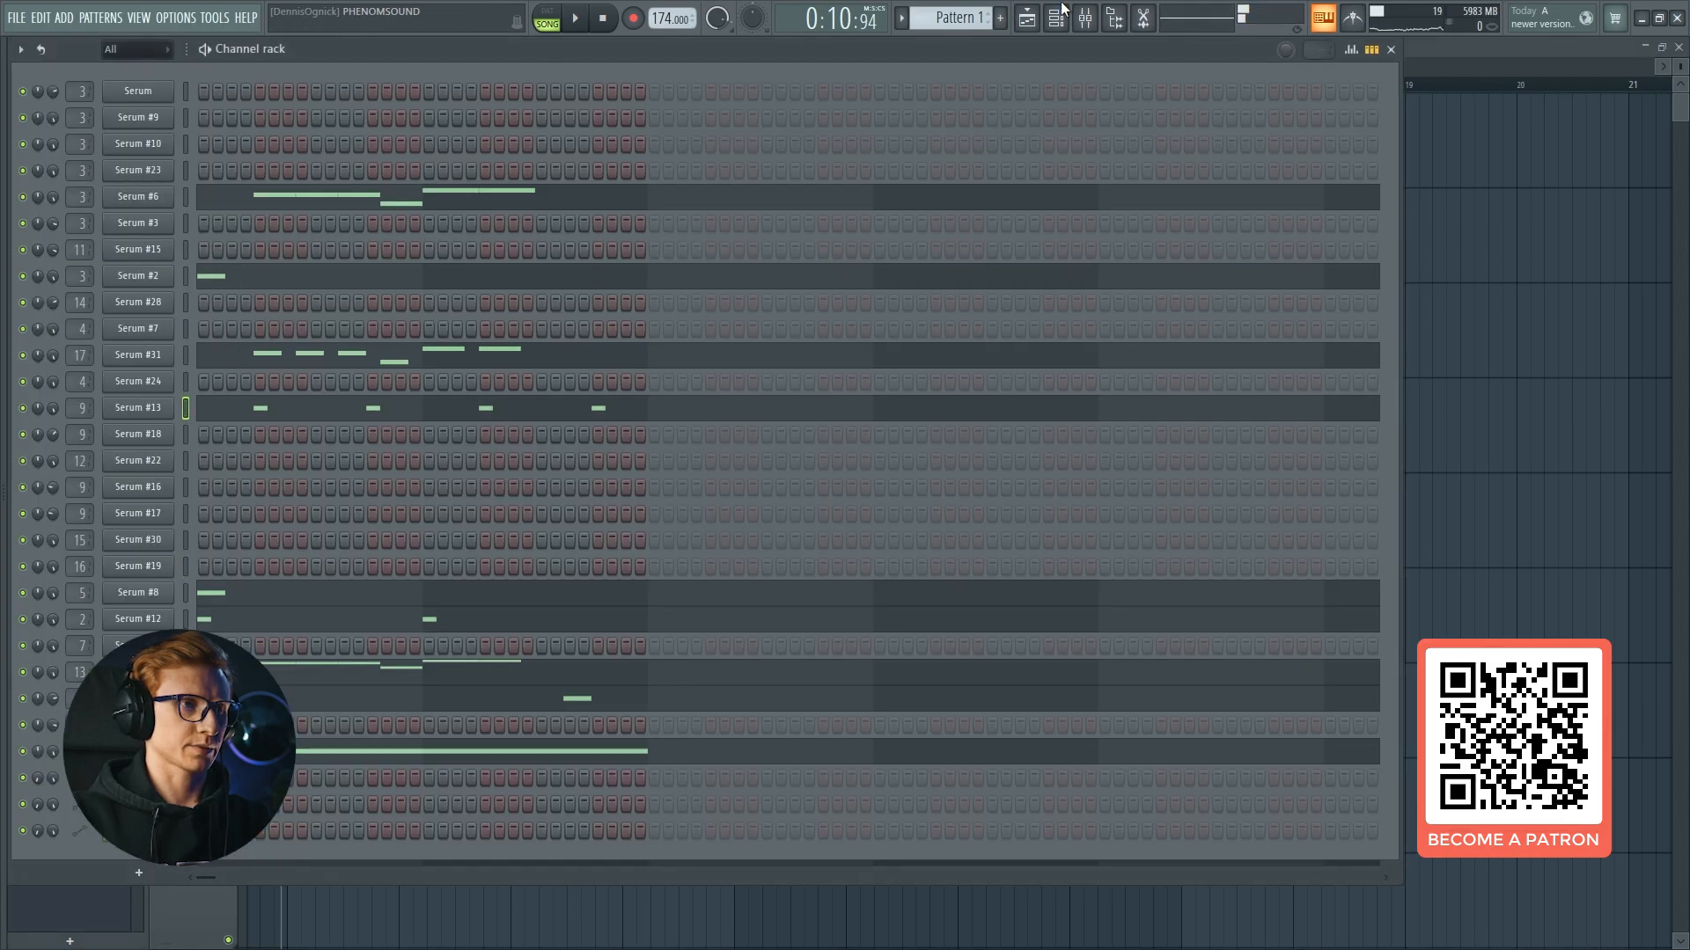
pyautogui.click(1085, 31)
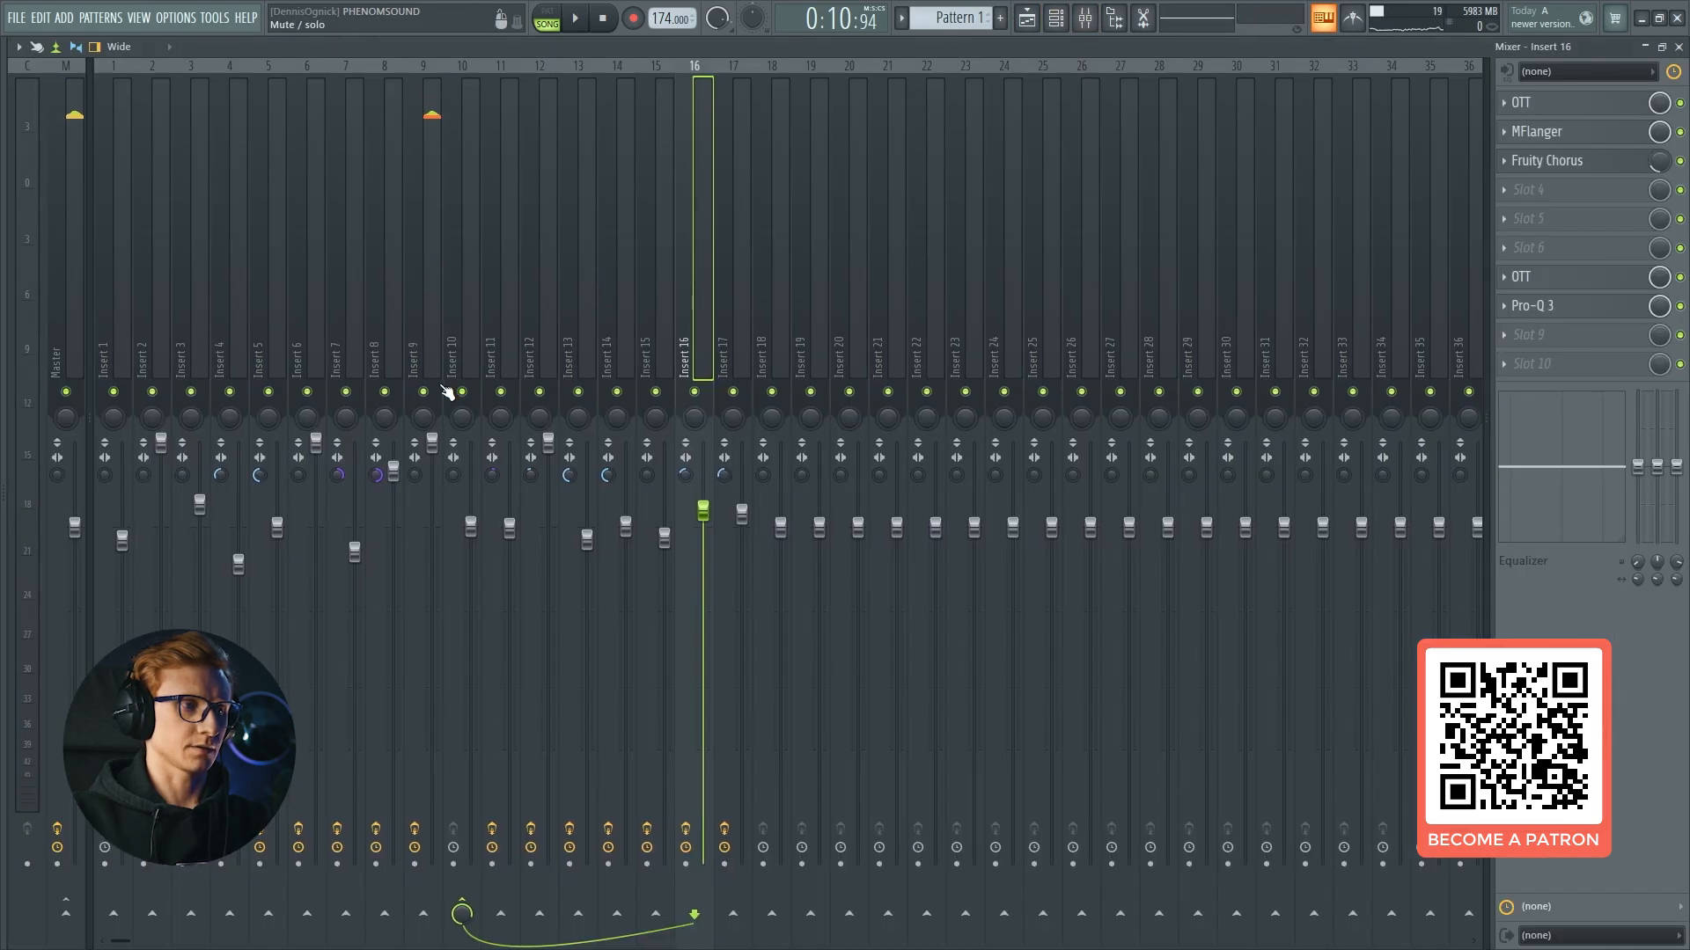
pyautogui.press('F9')
# Play Pattern 1 and review Serum #13's DR_CLAP oscillators, effects and modulation matrix, closing the synth when done.
pyautogui.click(136, 405)
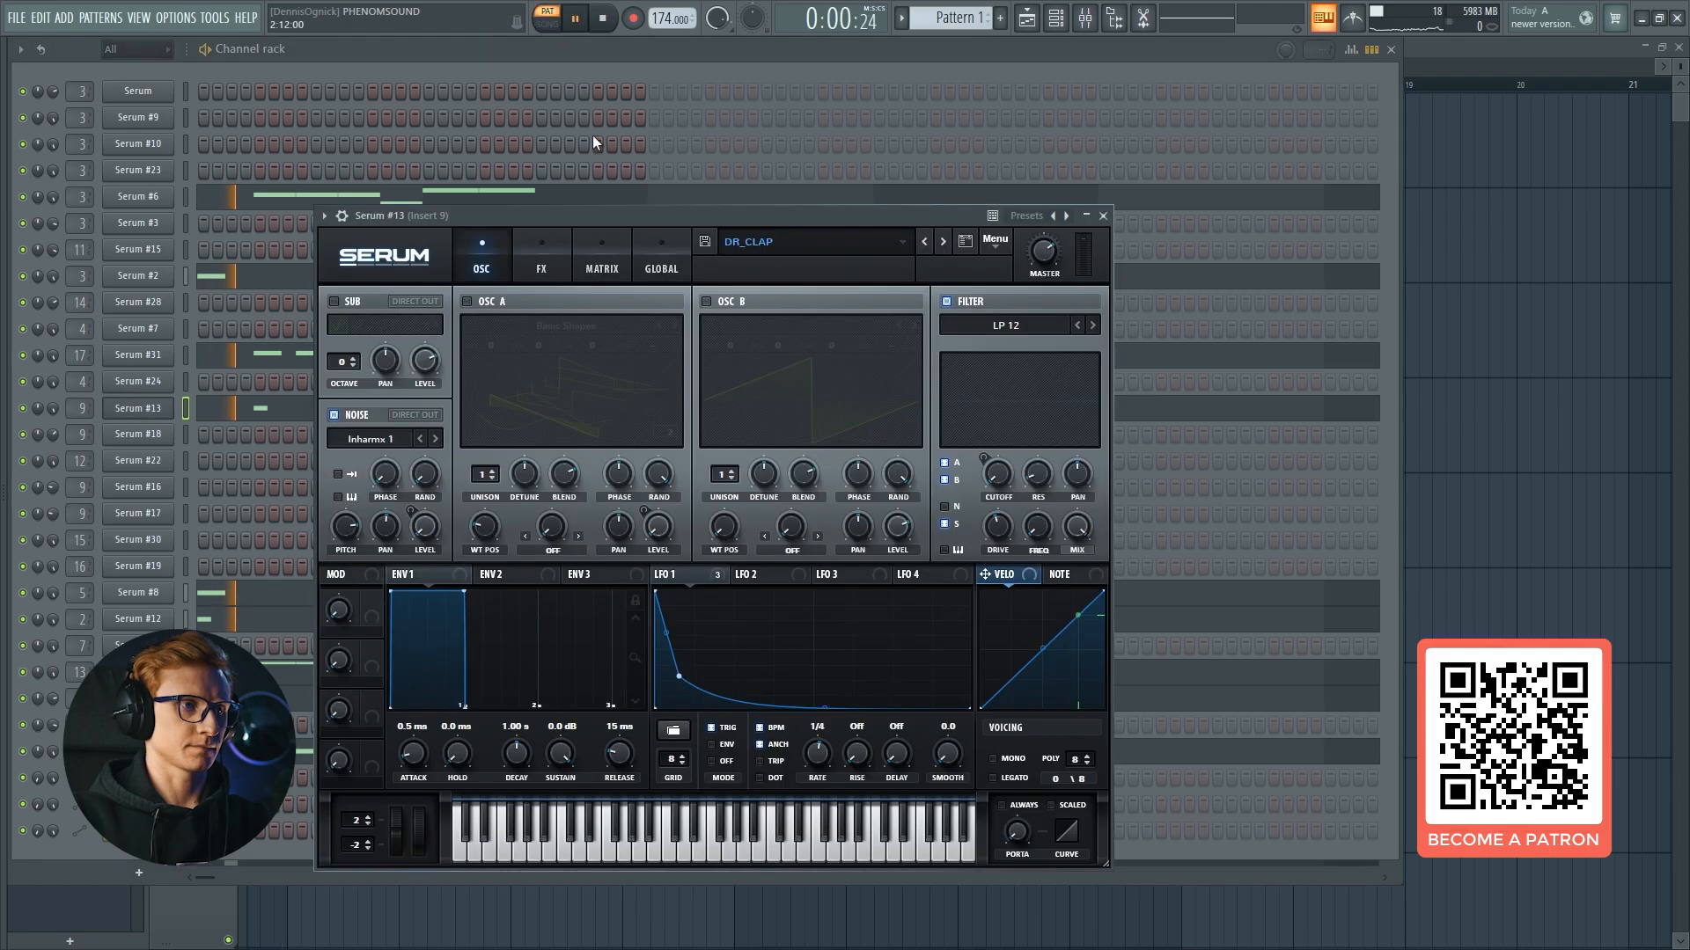
pyautogui.moveTo(645, 221); pyautogui.dragTo(675, 176)
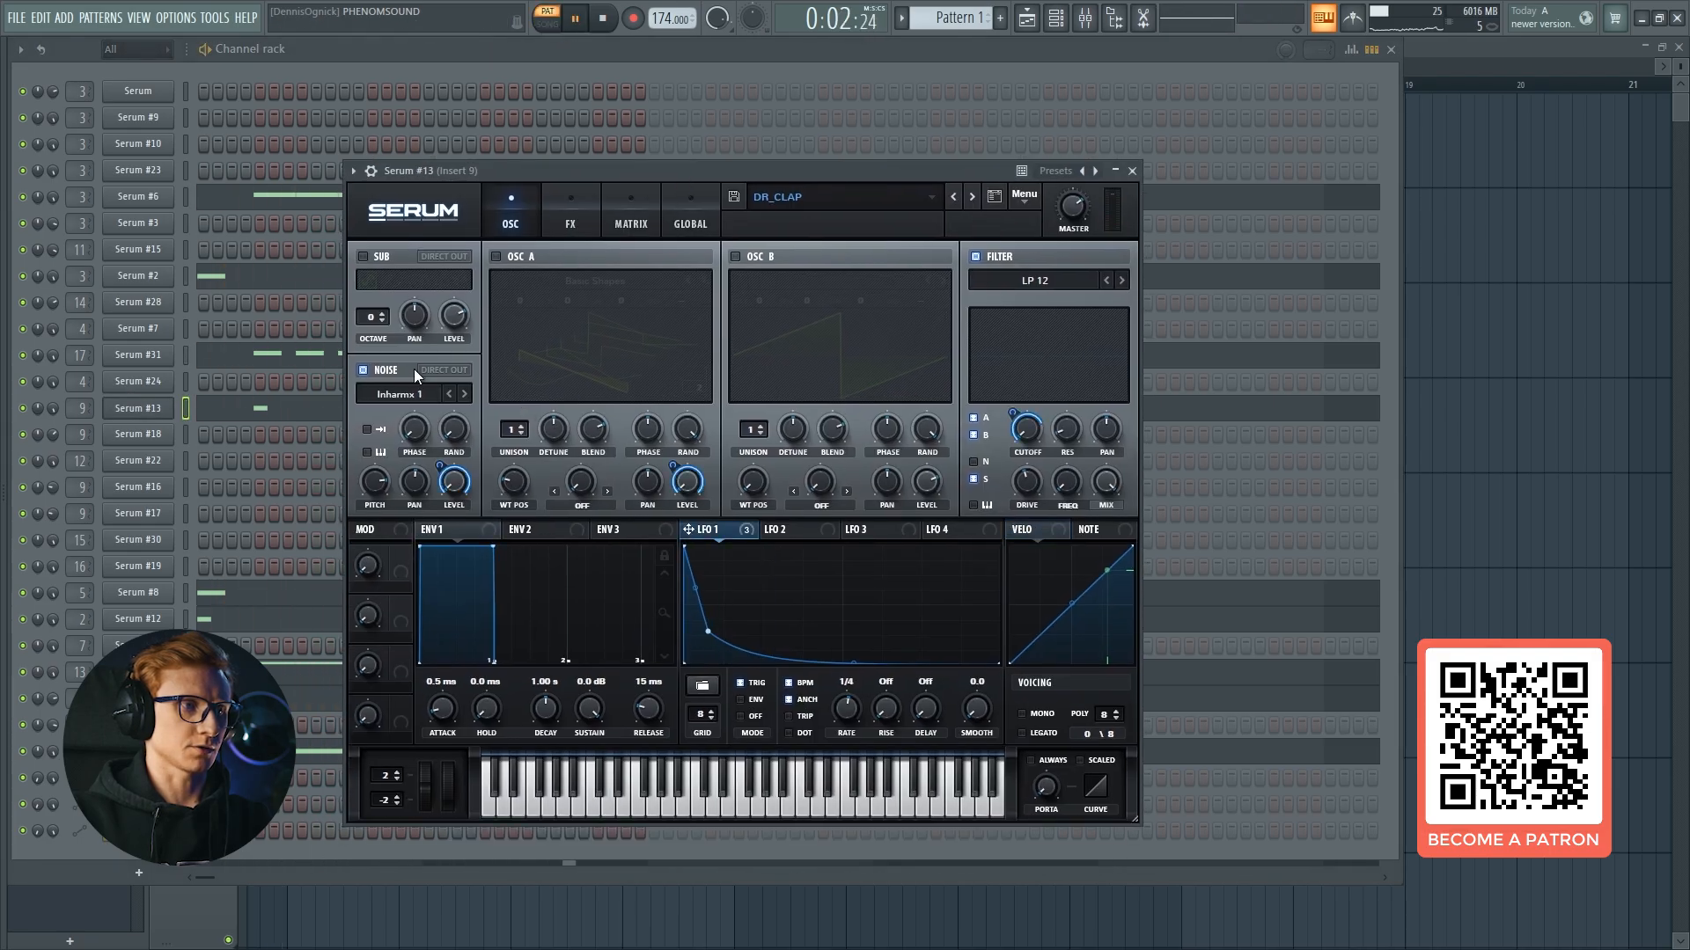
pyautogui.click(572, 211)
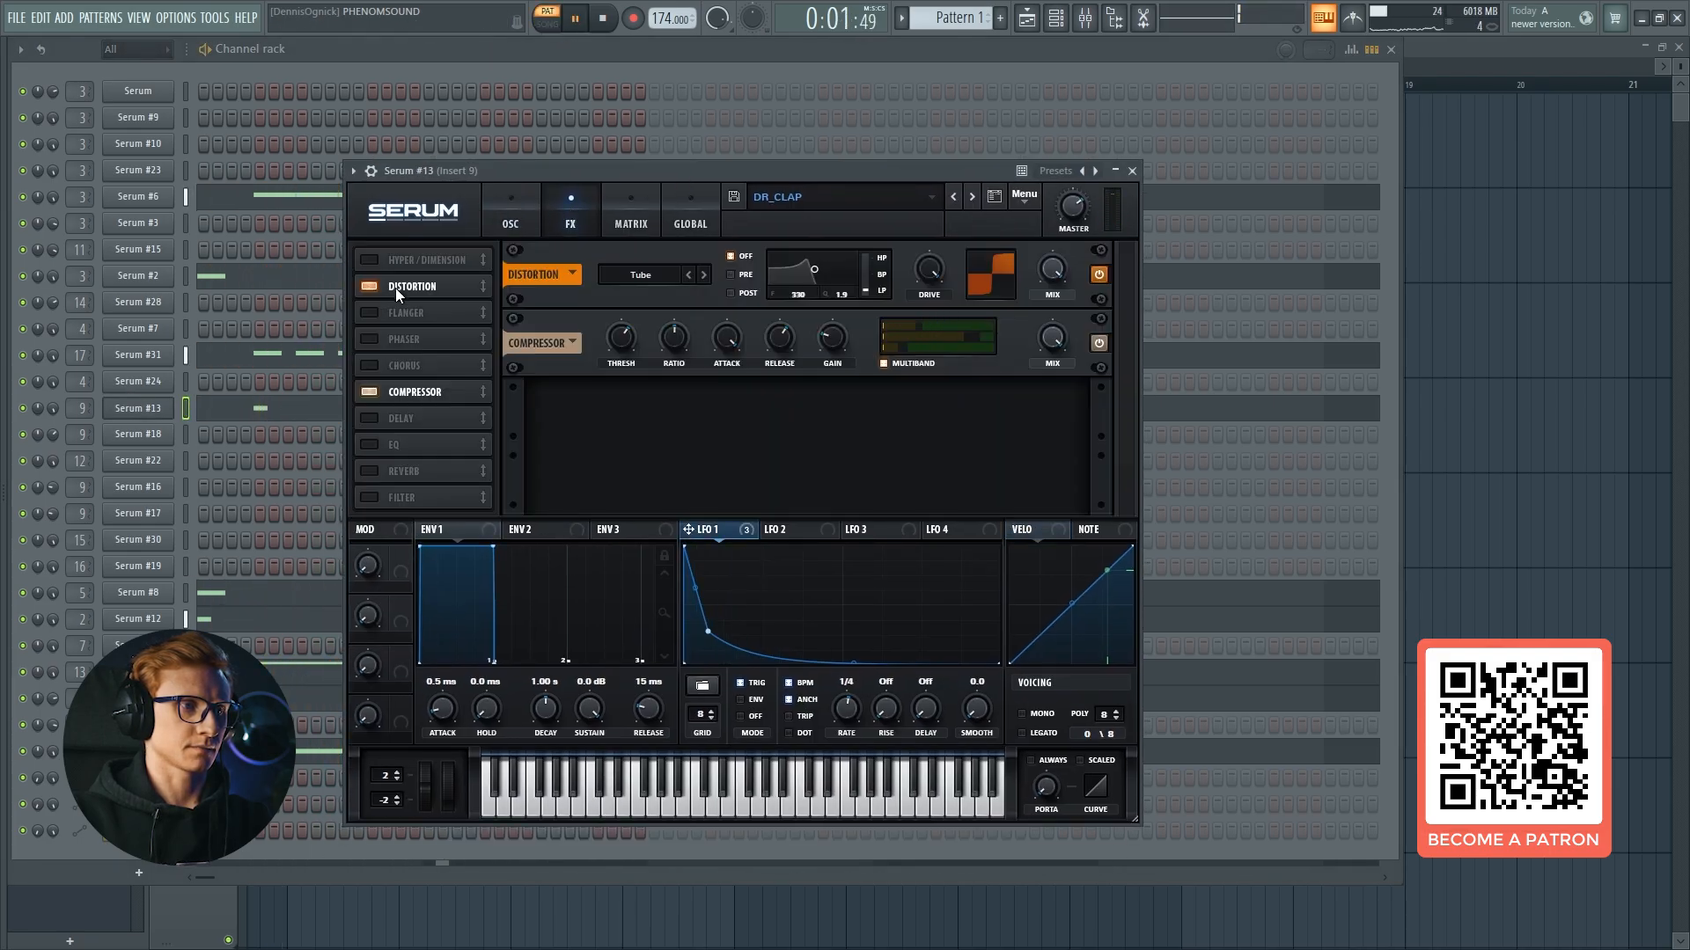
pyautogui.click(510, 213)
pyautogui.click(638, 219)
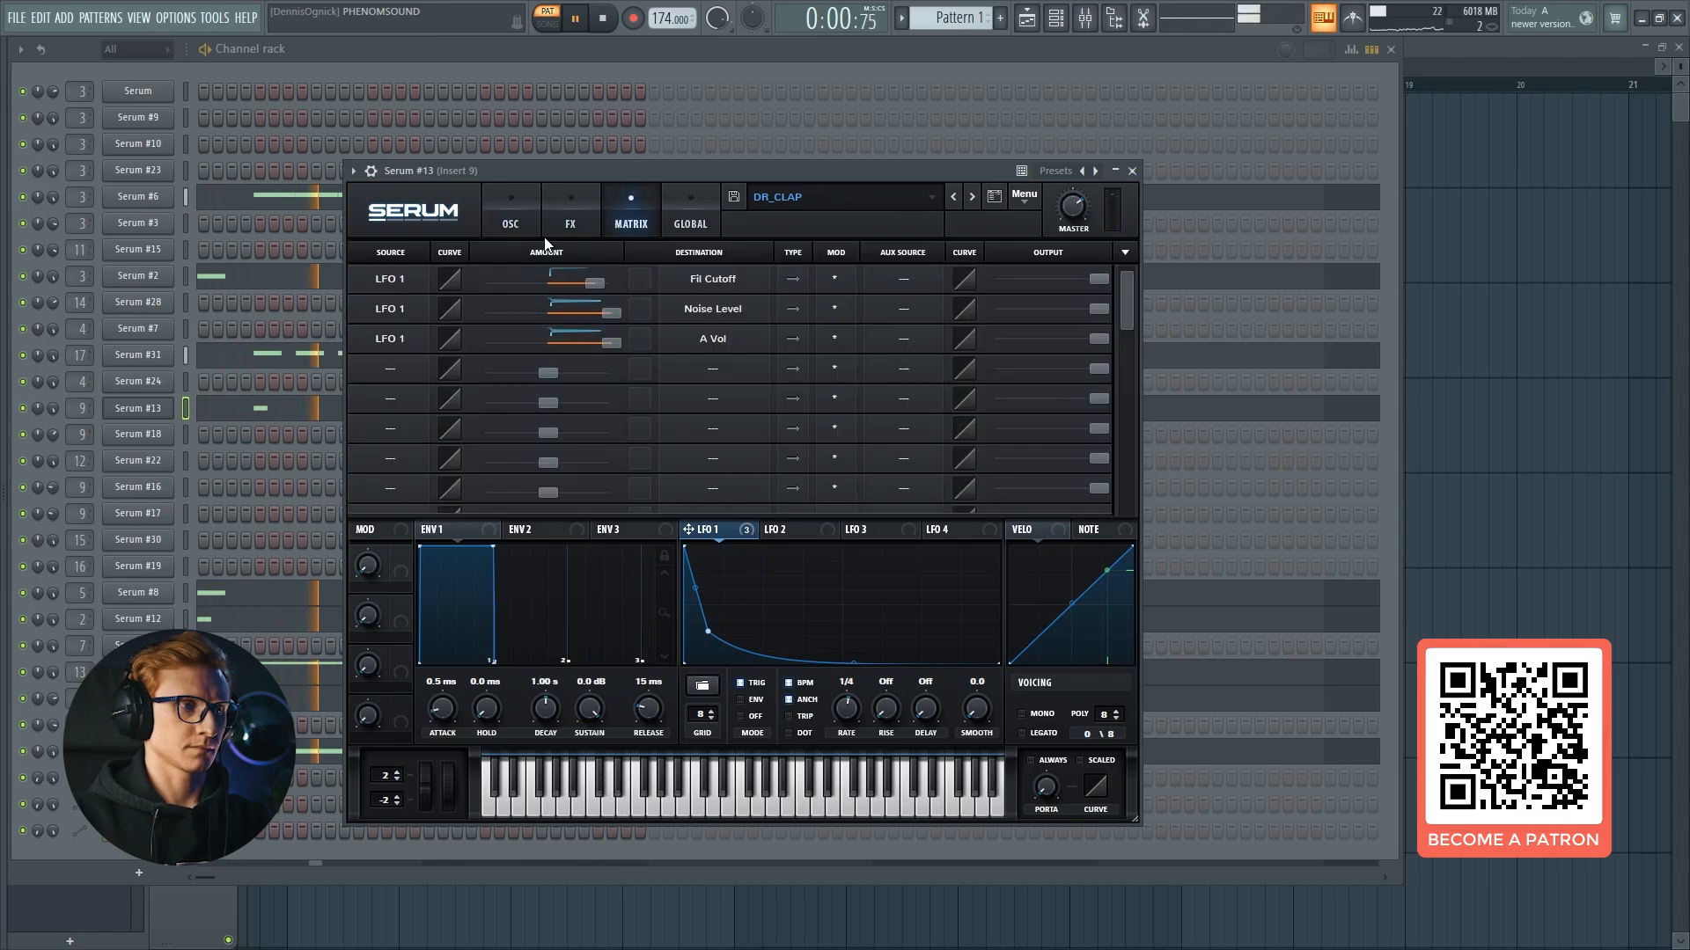
pyautogui.click(510, 222)
pyautogui.press('Escape')
pyautogui.press('Escape')
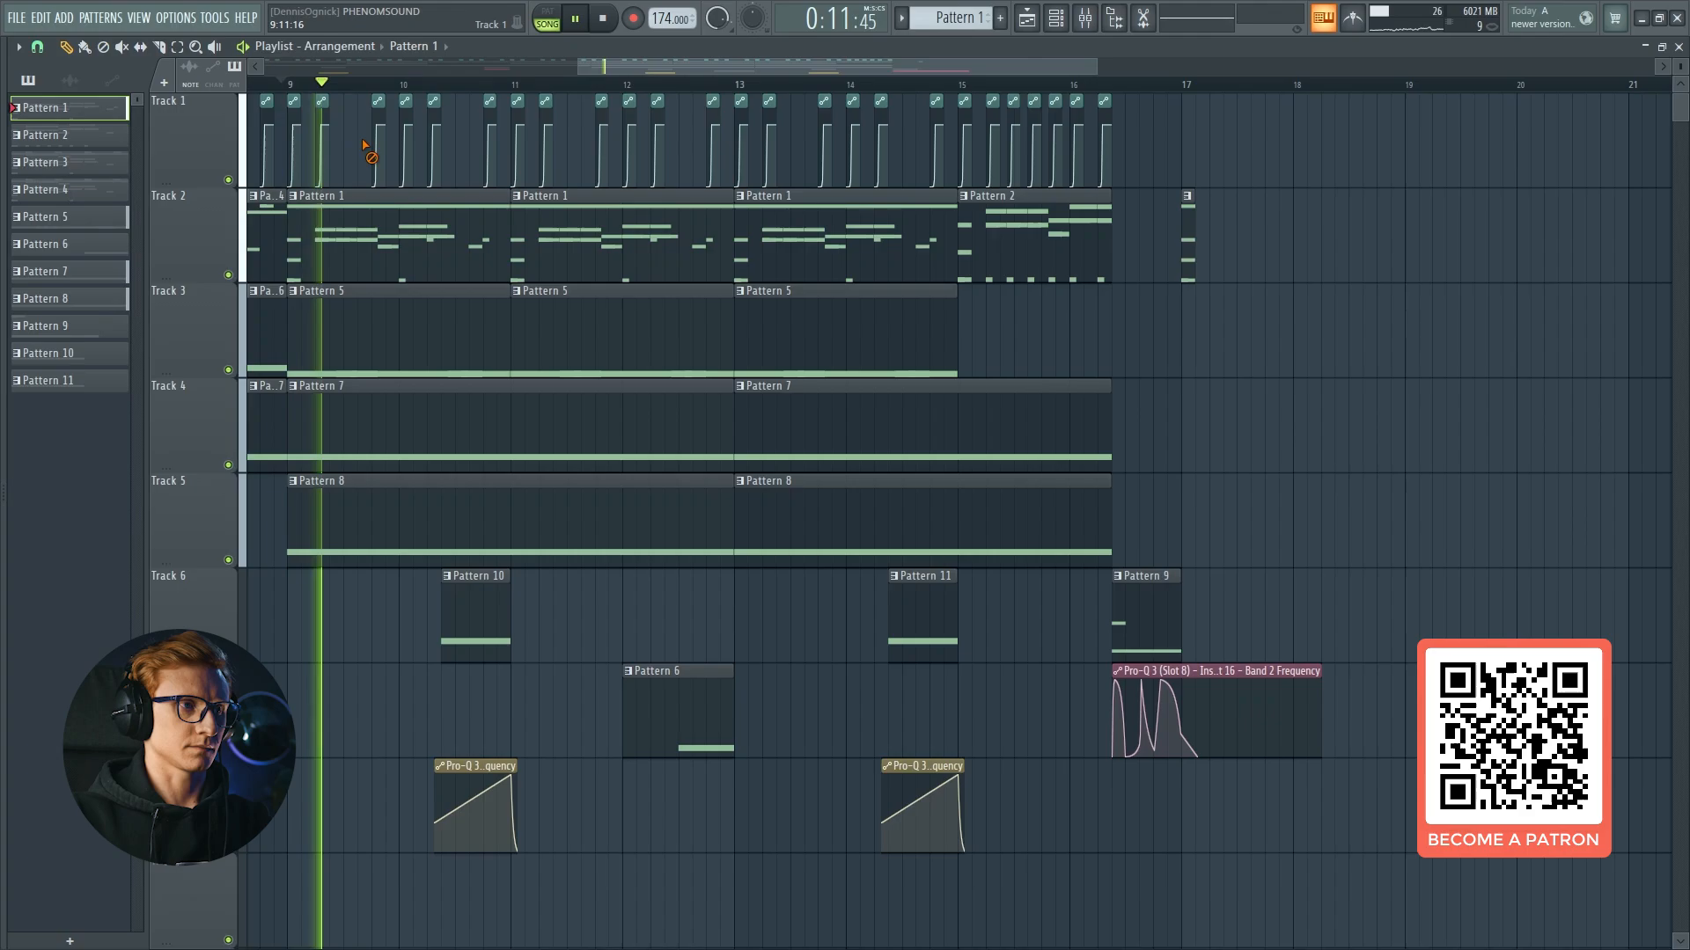
# Play the full arrangement around bar 9 and open Pattern 5's channels.
pyautogui.press('space')
pyautogui.press('F9')
pyautogui.press('F9')
pyautogui.press('space')
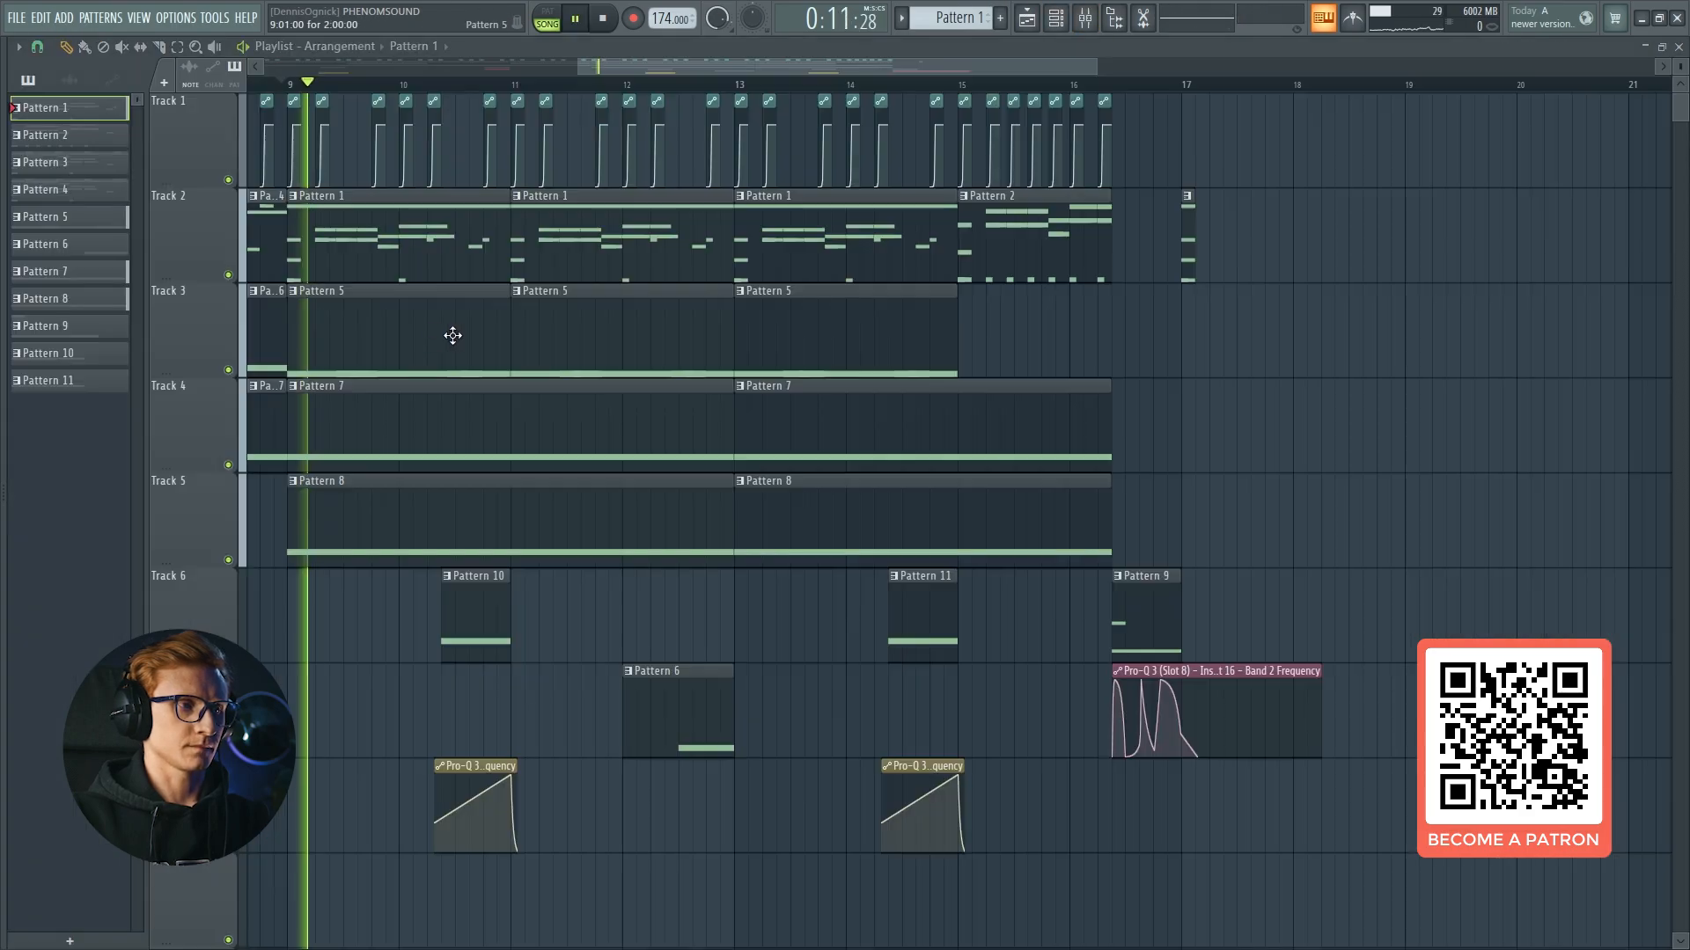
pyautogui.press('F6')
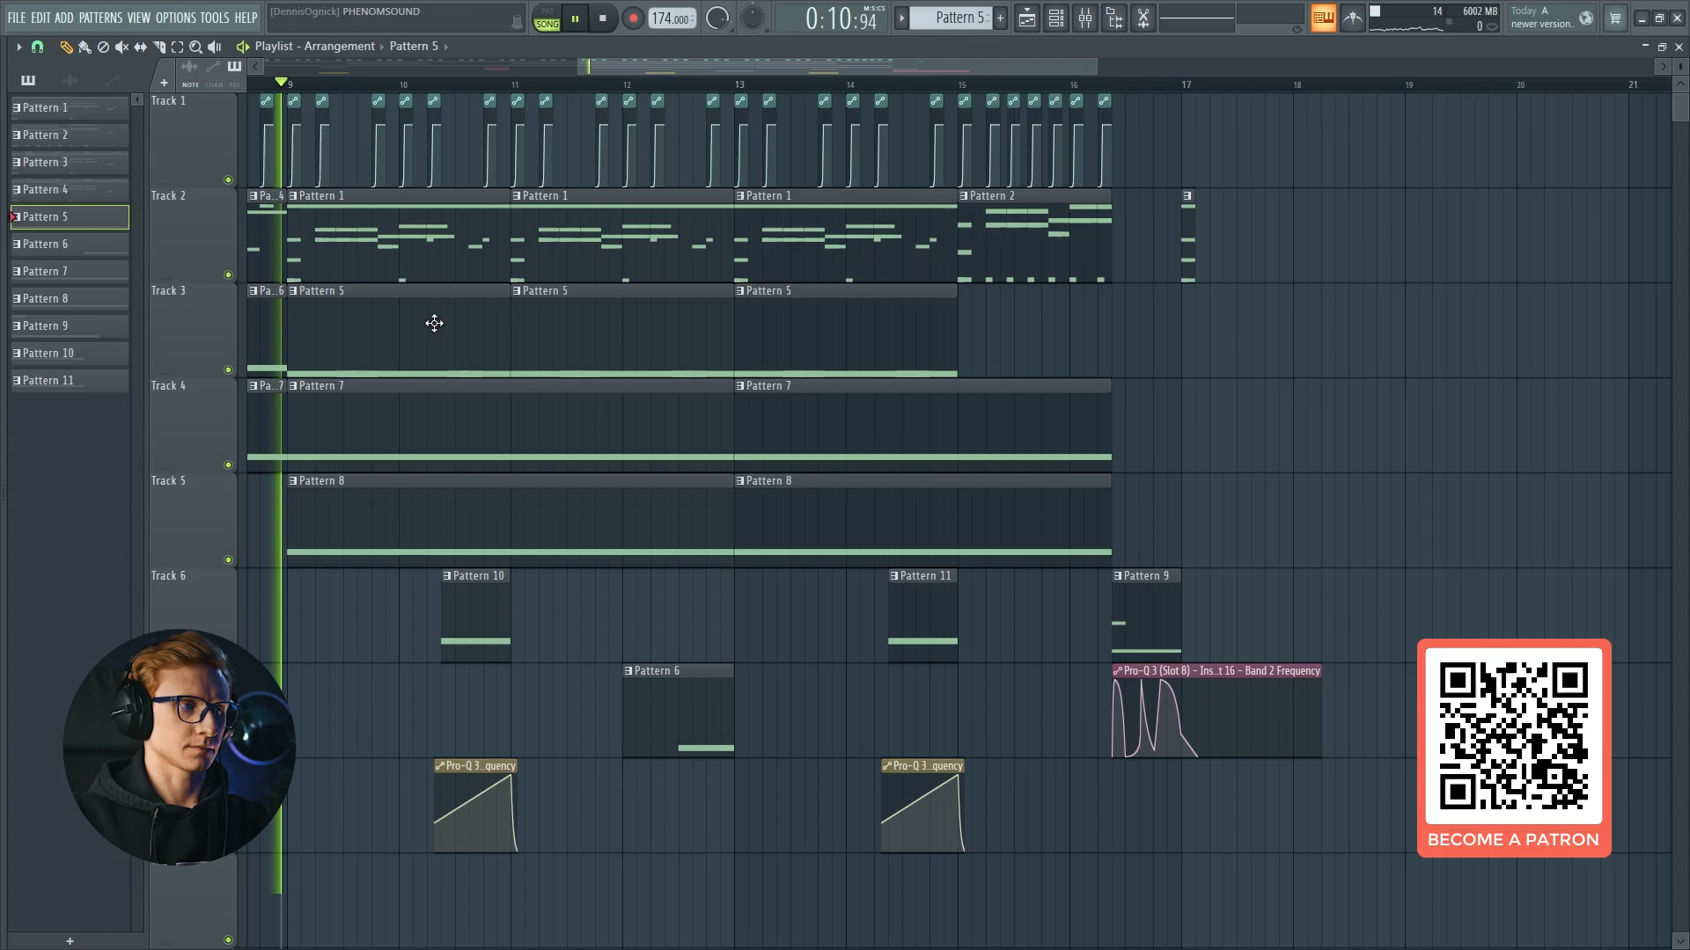
pyautogui.press('F6')
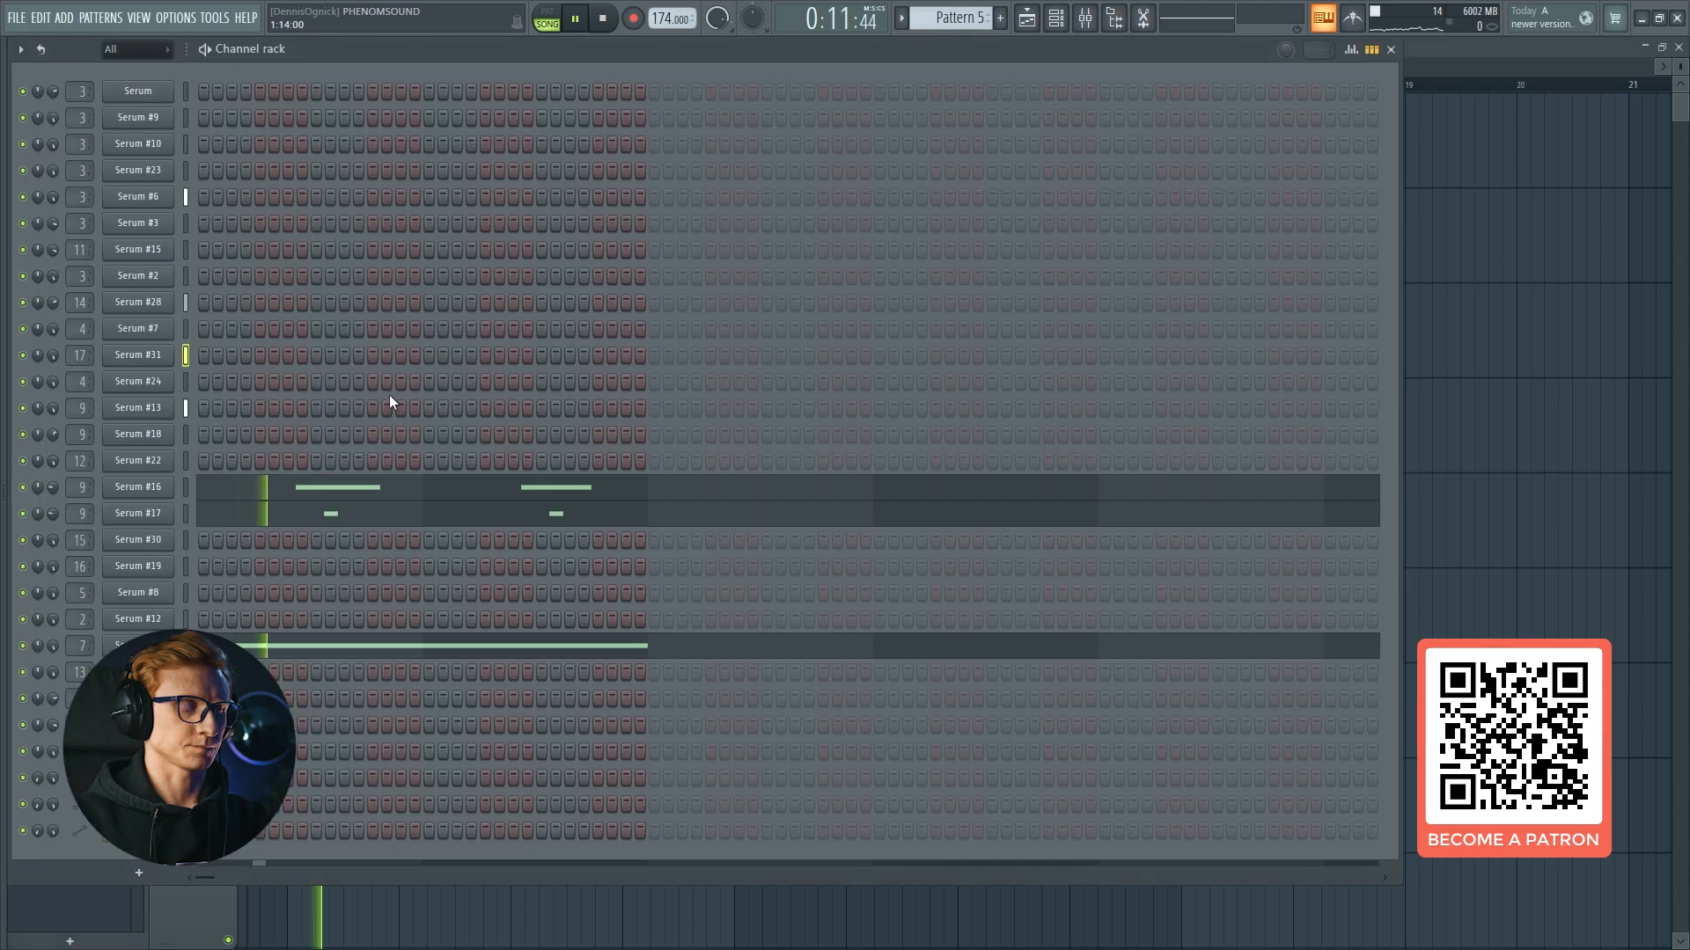
pyautogui.press('space')
# Audition Serum #16's DR_RIM patch and Serum #17, close both synths and resume playing the arrangement.
pyautogui.click(167, 490)
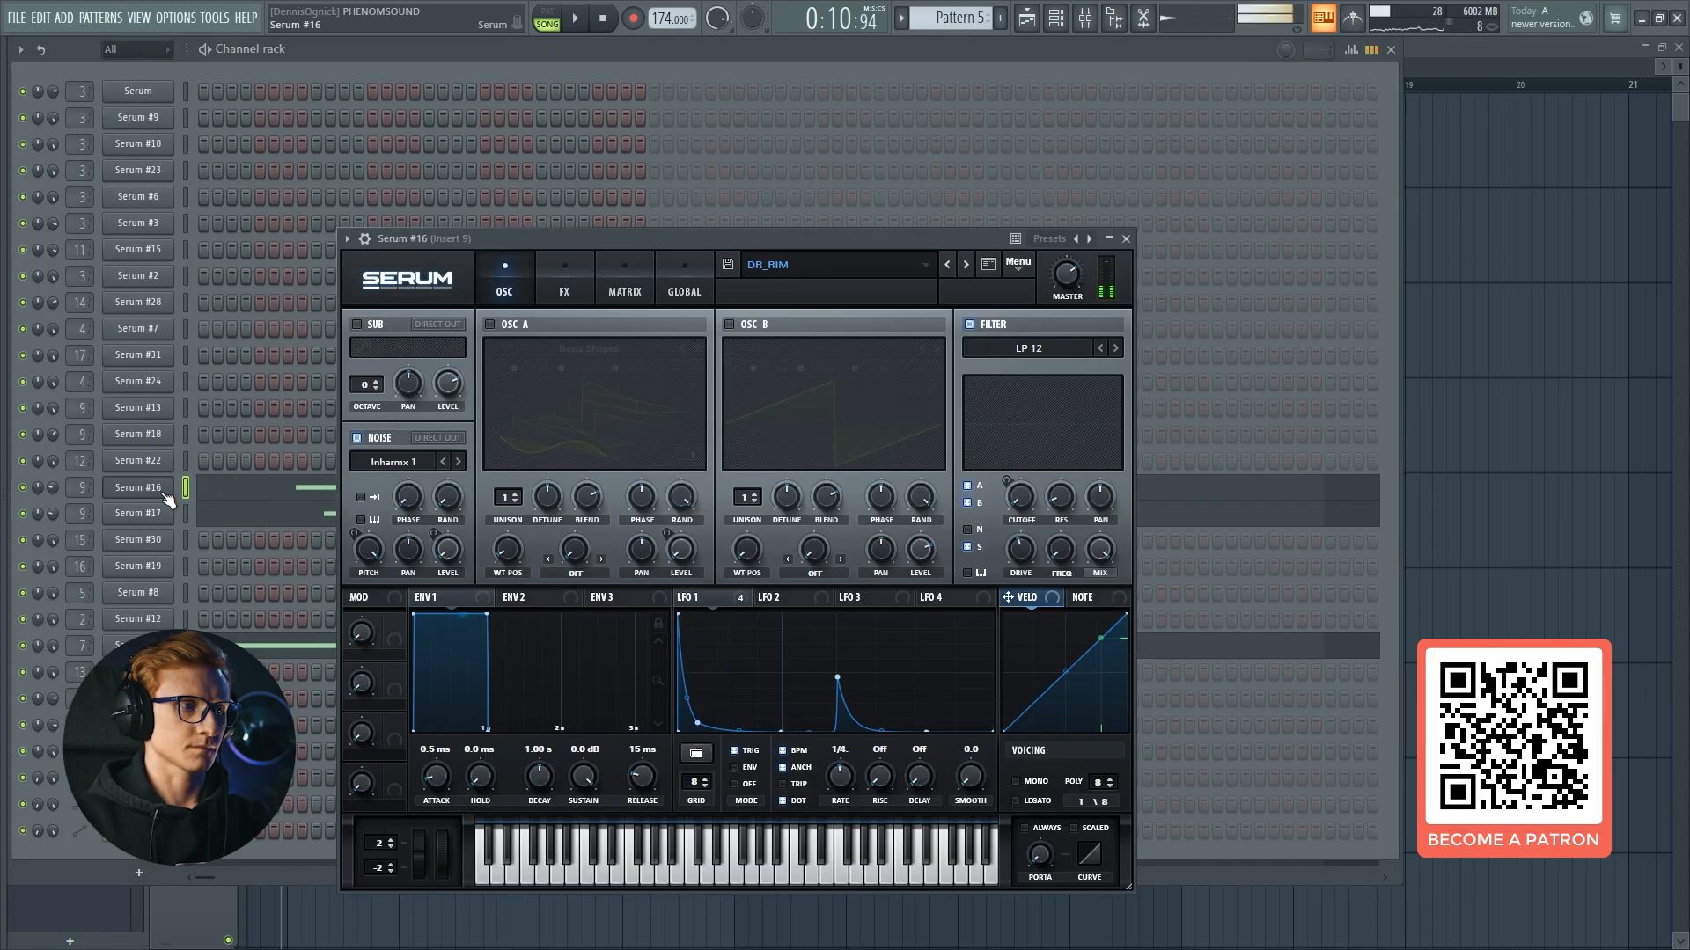
pyautogui.click(157, 494)
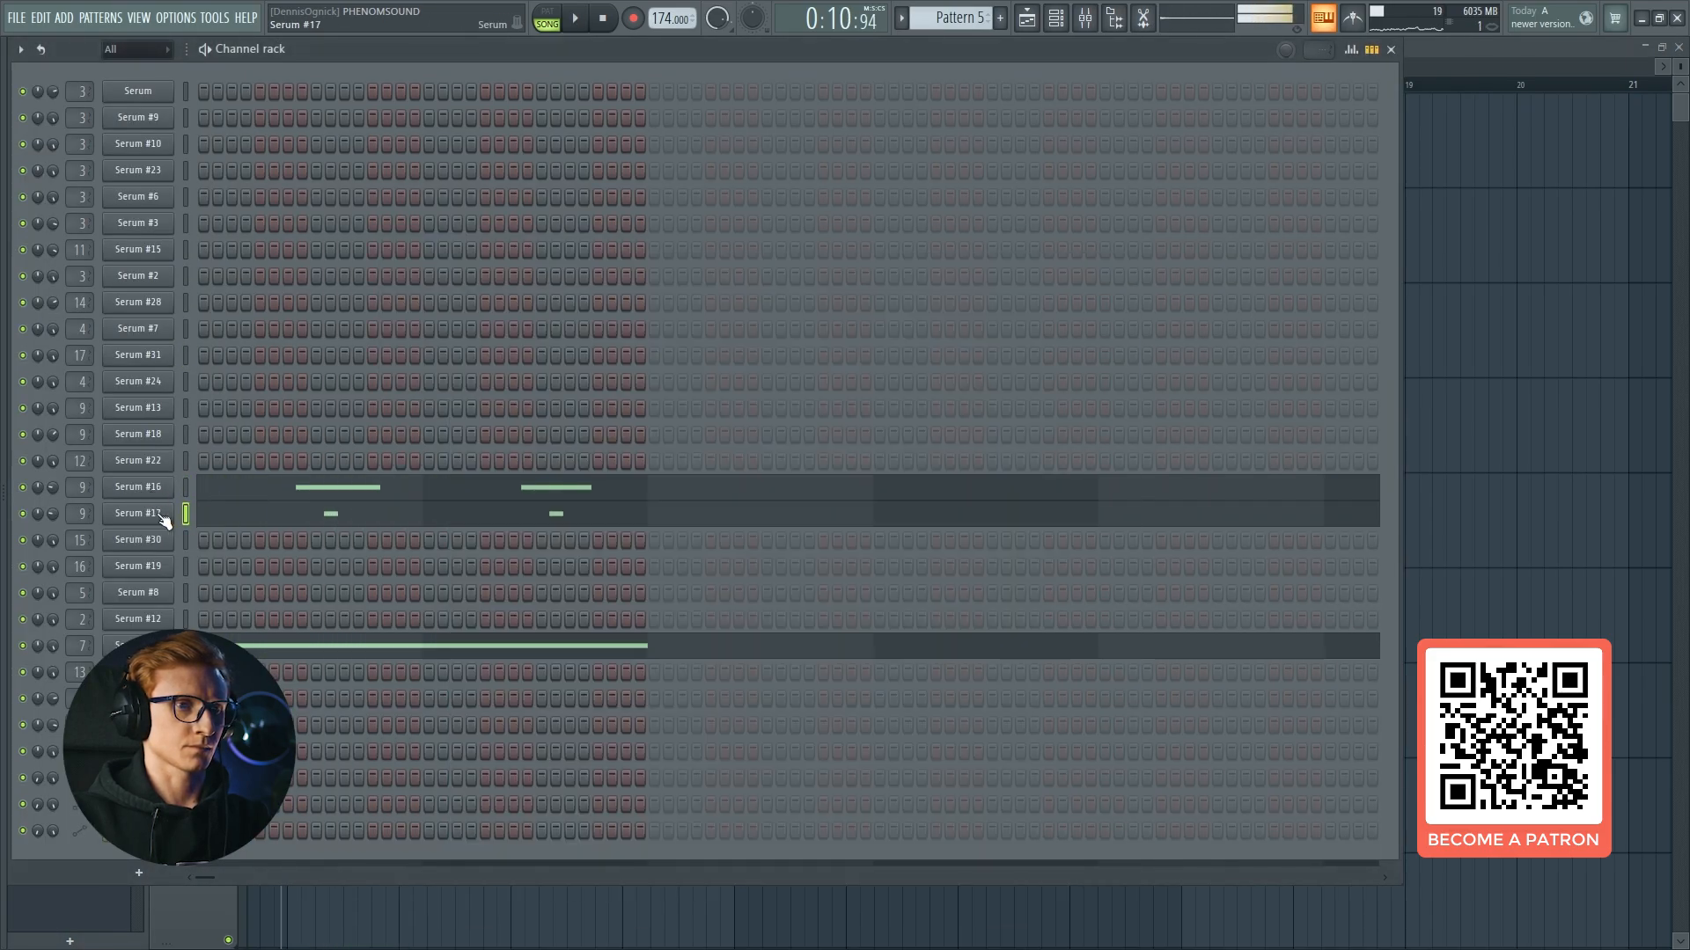
pyautogui.click(161, 516)
pyautogui.click(158, 518)
pyautogui.click(159, 491)
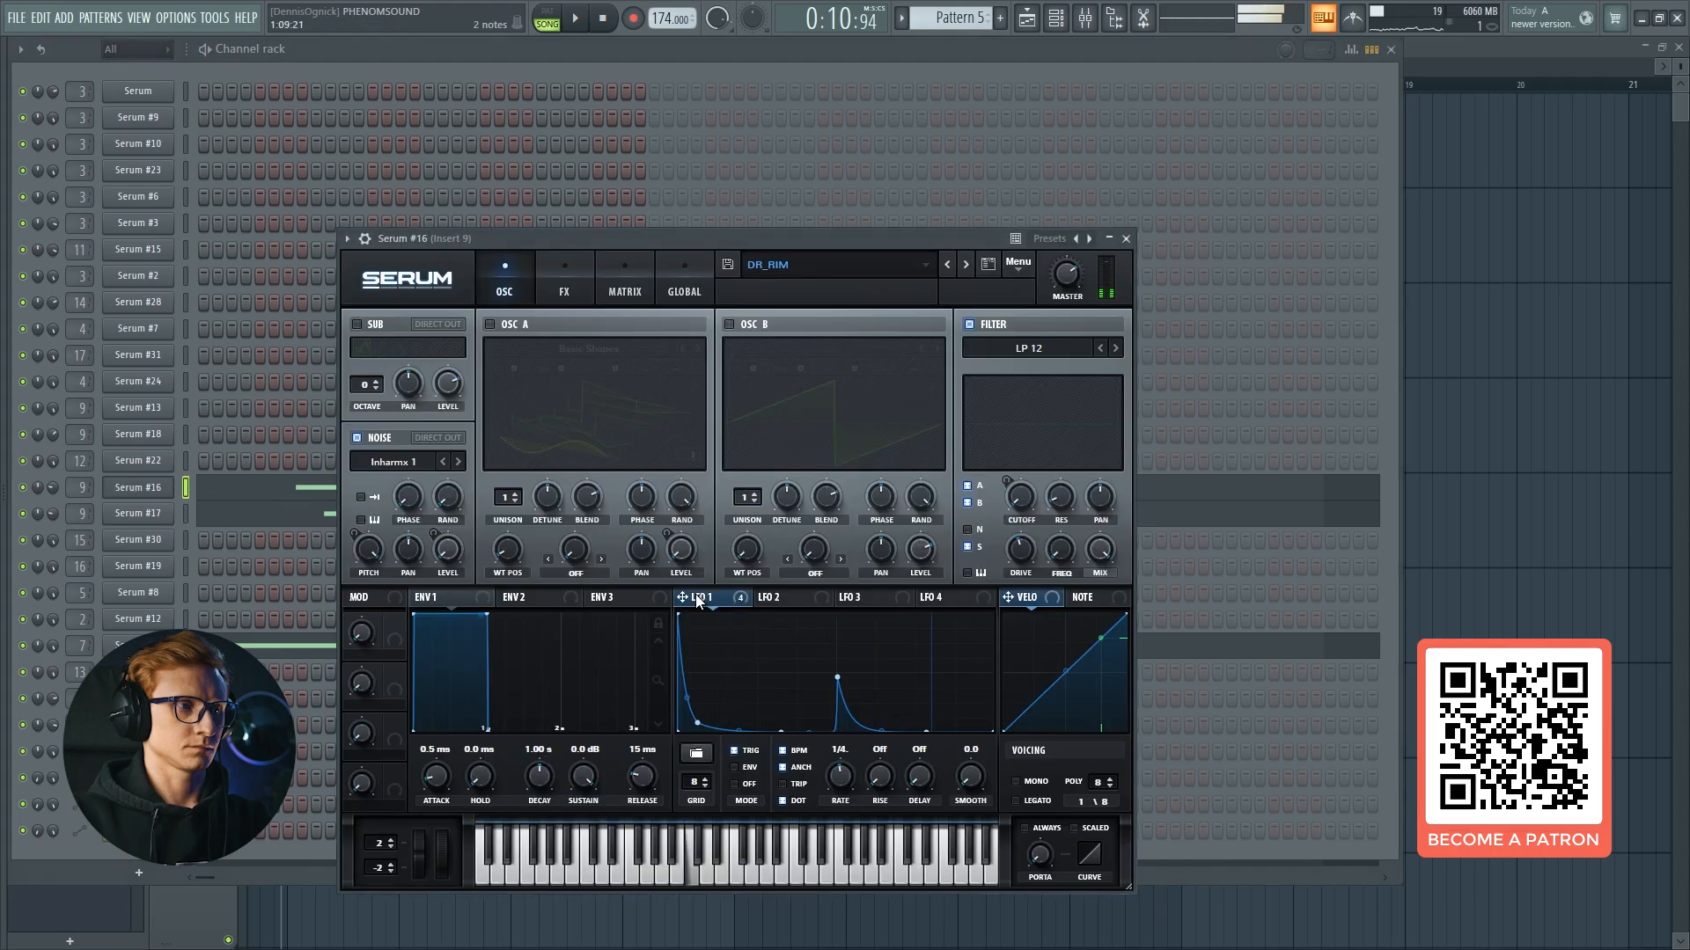
pyautogui.click(155, 491)
pyautogui.press('space')
pyautogui.press('F6')
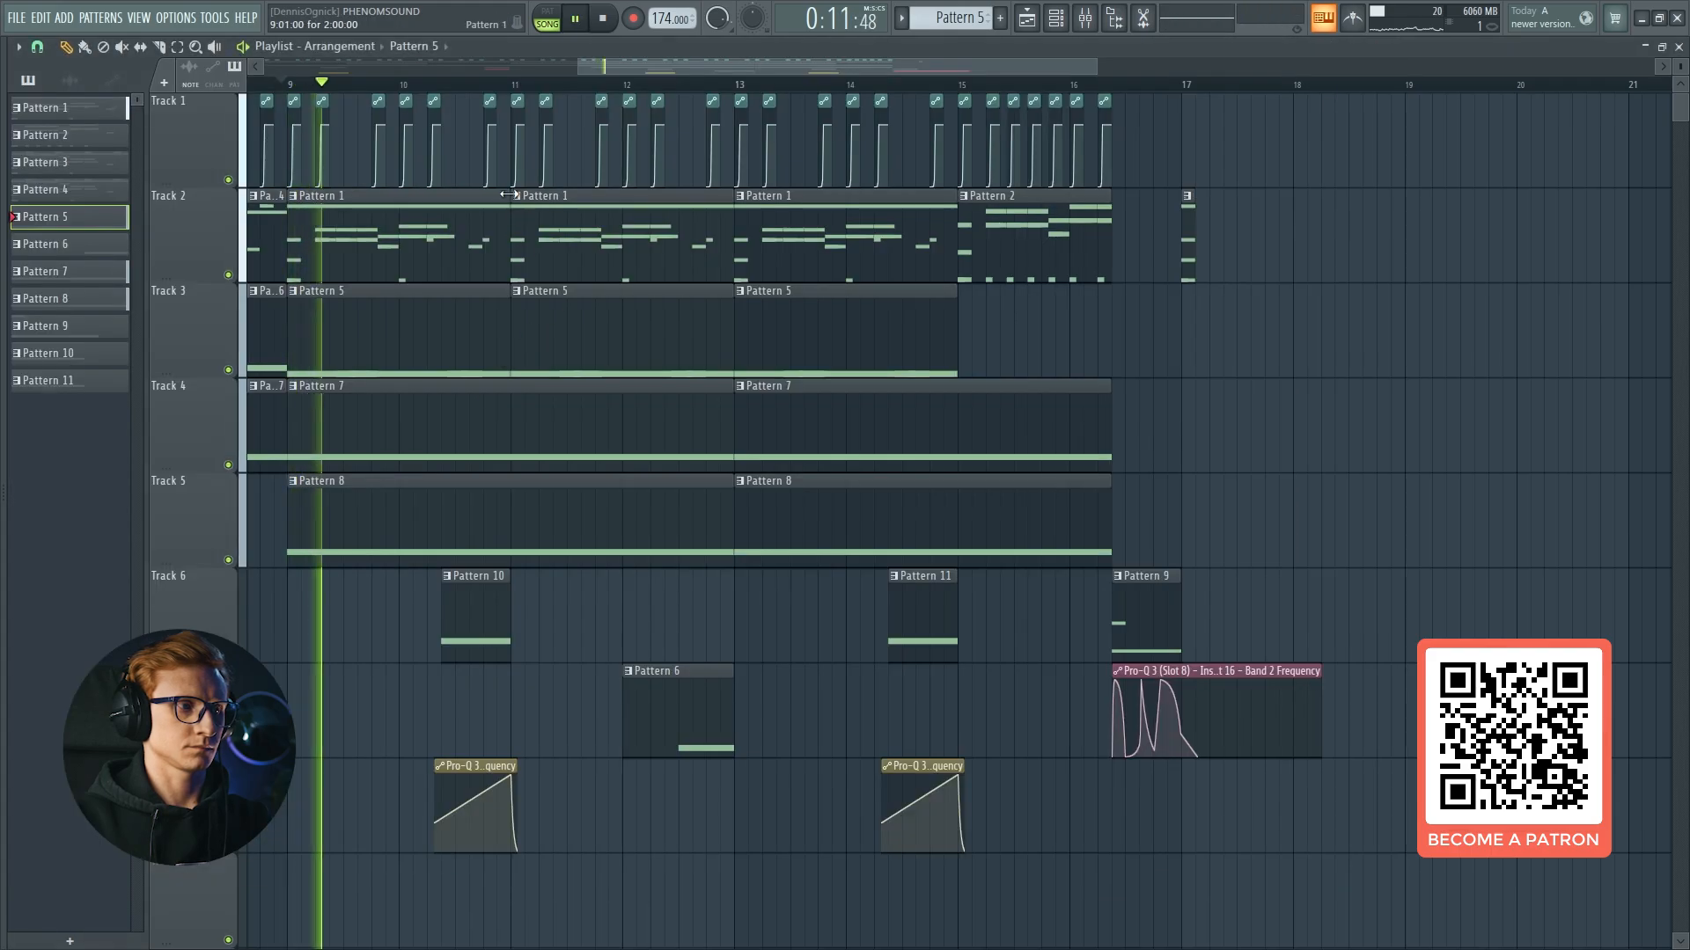
# Solo Insert 7 in the mixer and play the arrangement with Pattern 5's channels on display.
pyautogui.click(1090, 24)
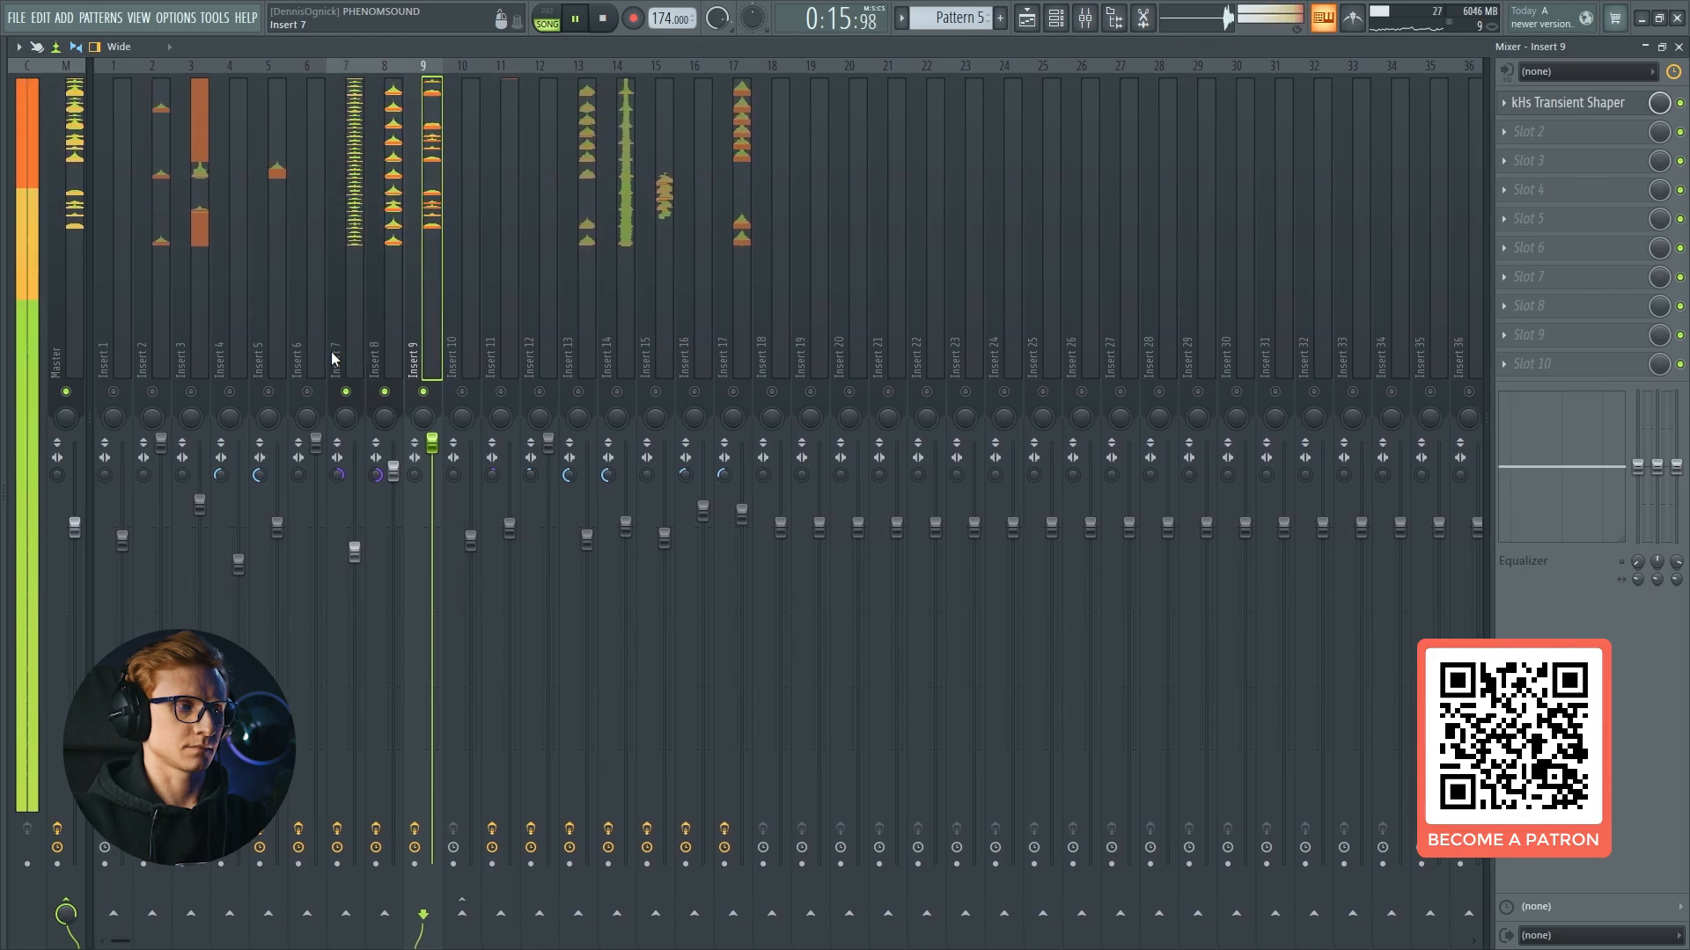
pyautogui.click(343, 394)
pyautogui.press('space')
pyautogui.press('F9')
pyautogui.press('F6')
pyautogui.press('space')
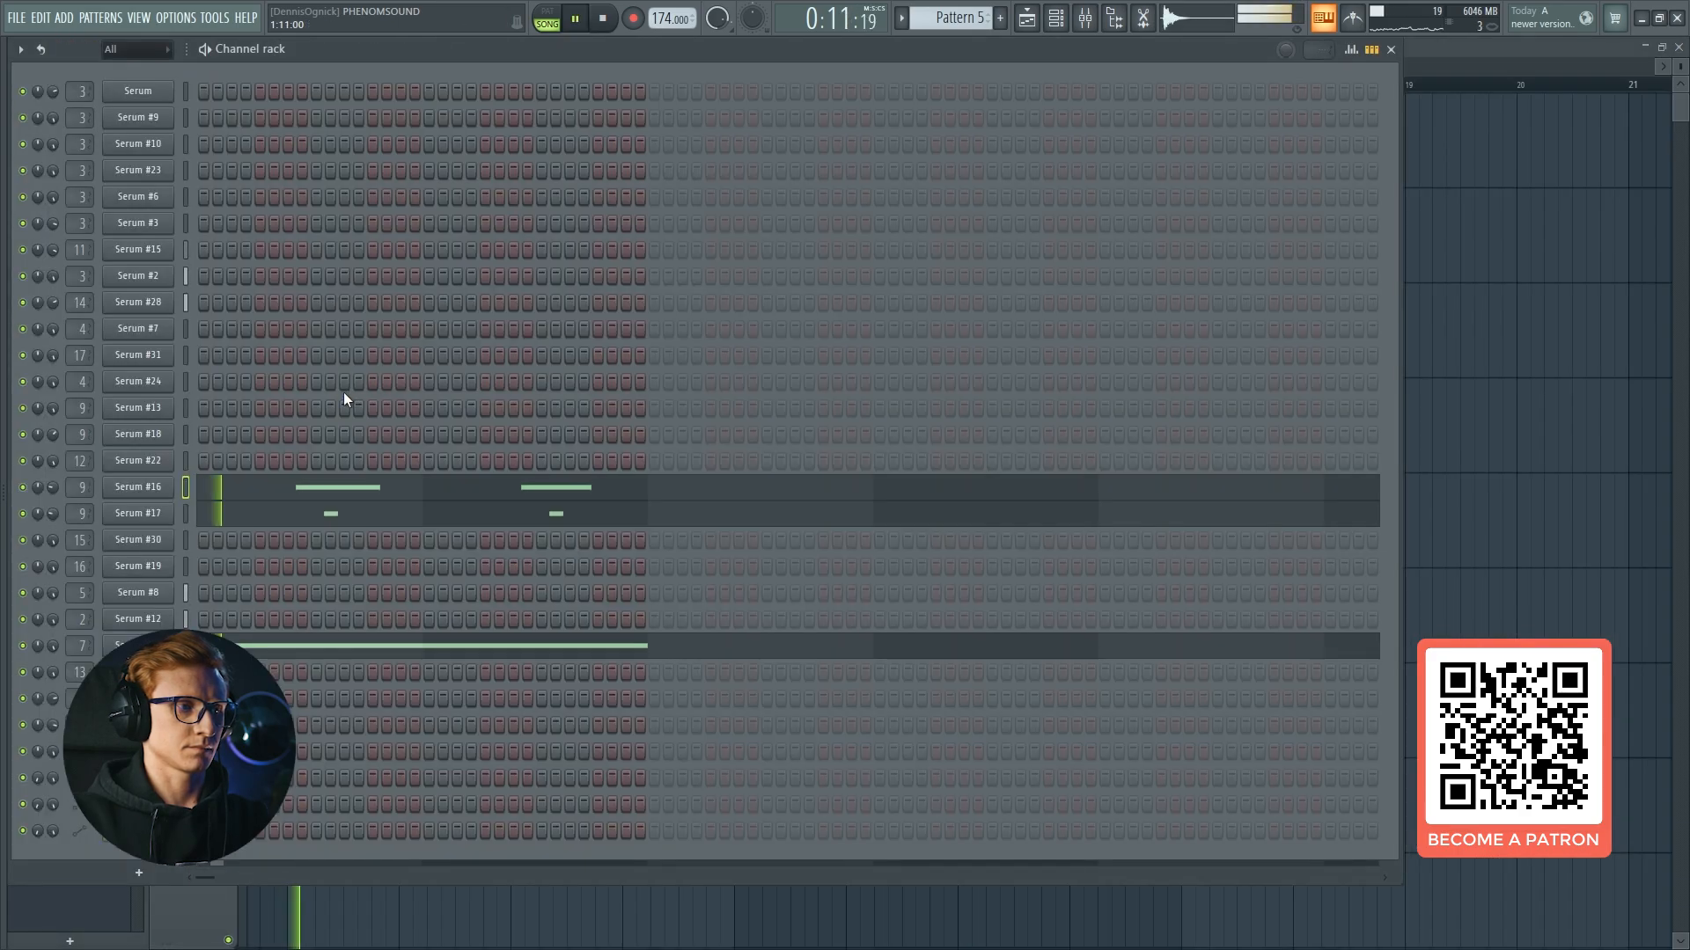
# Open Serum #11 and examine the AC hum1 noise with LFO 1 modulating its pitch and level, closing the synth when done.
pyautogui.click(159, 644)
pyautogui.press('space')
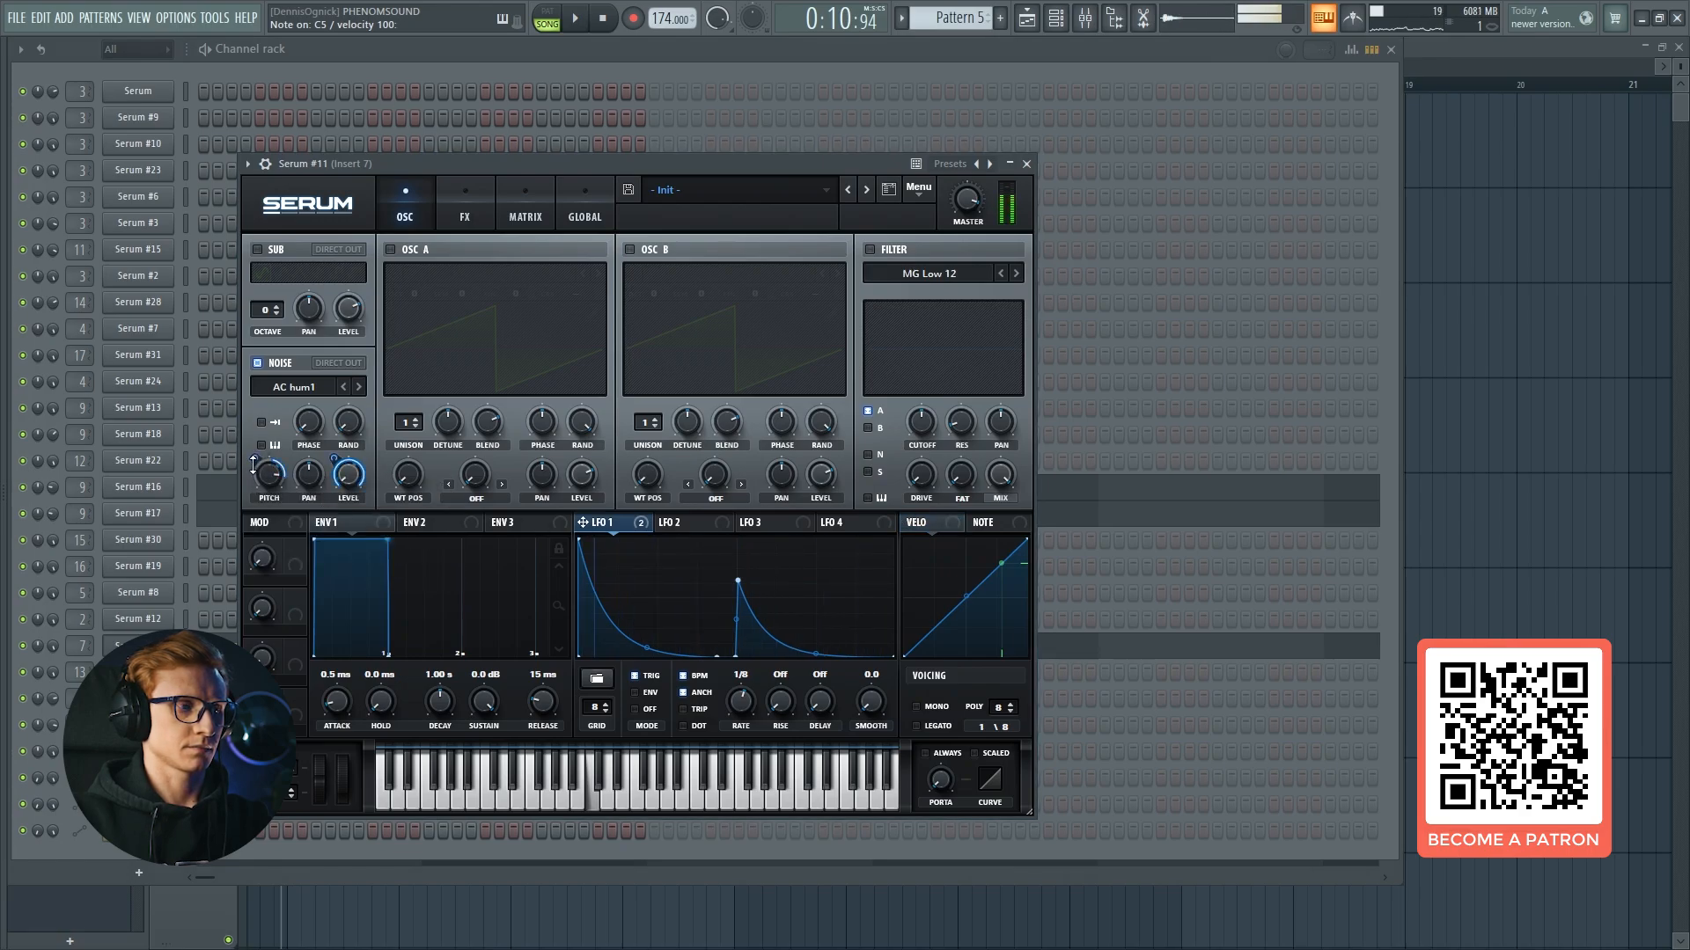
pyautogui.moveTo(254, 466); pyautogui.dragTo(255, 453)
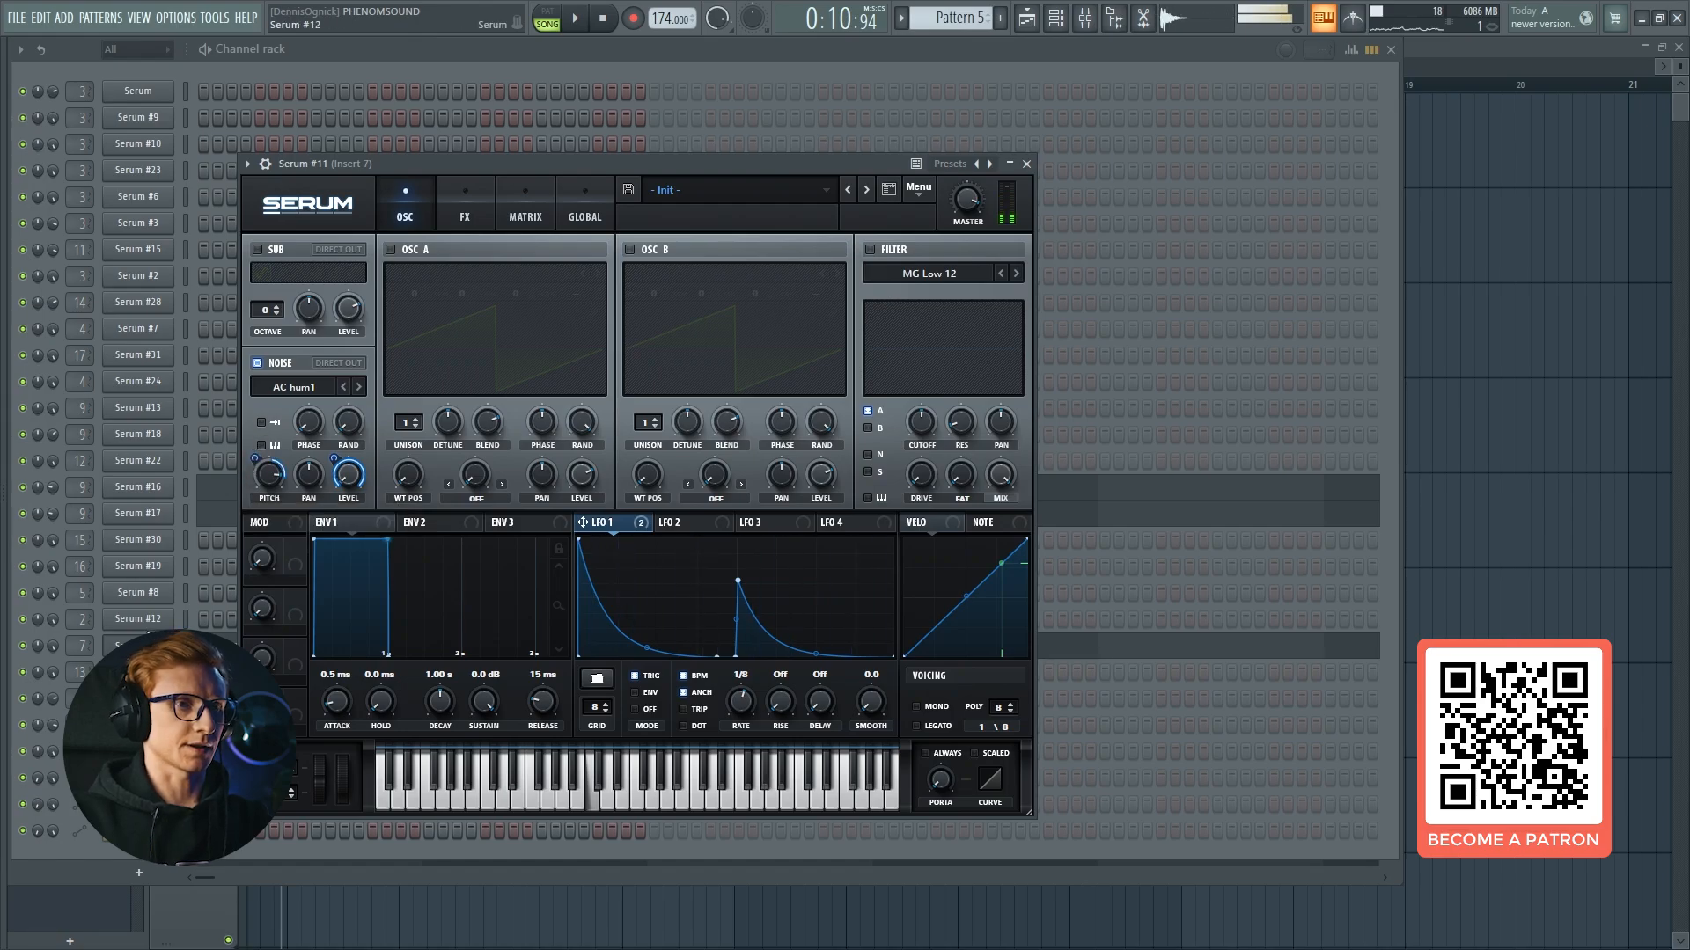
pyautogui.click(146, 644)
pyautogui.press('F6')
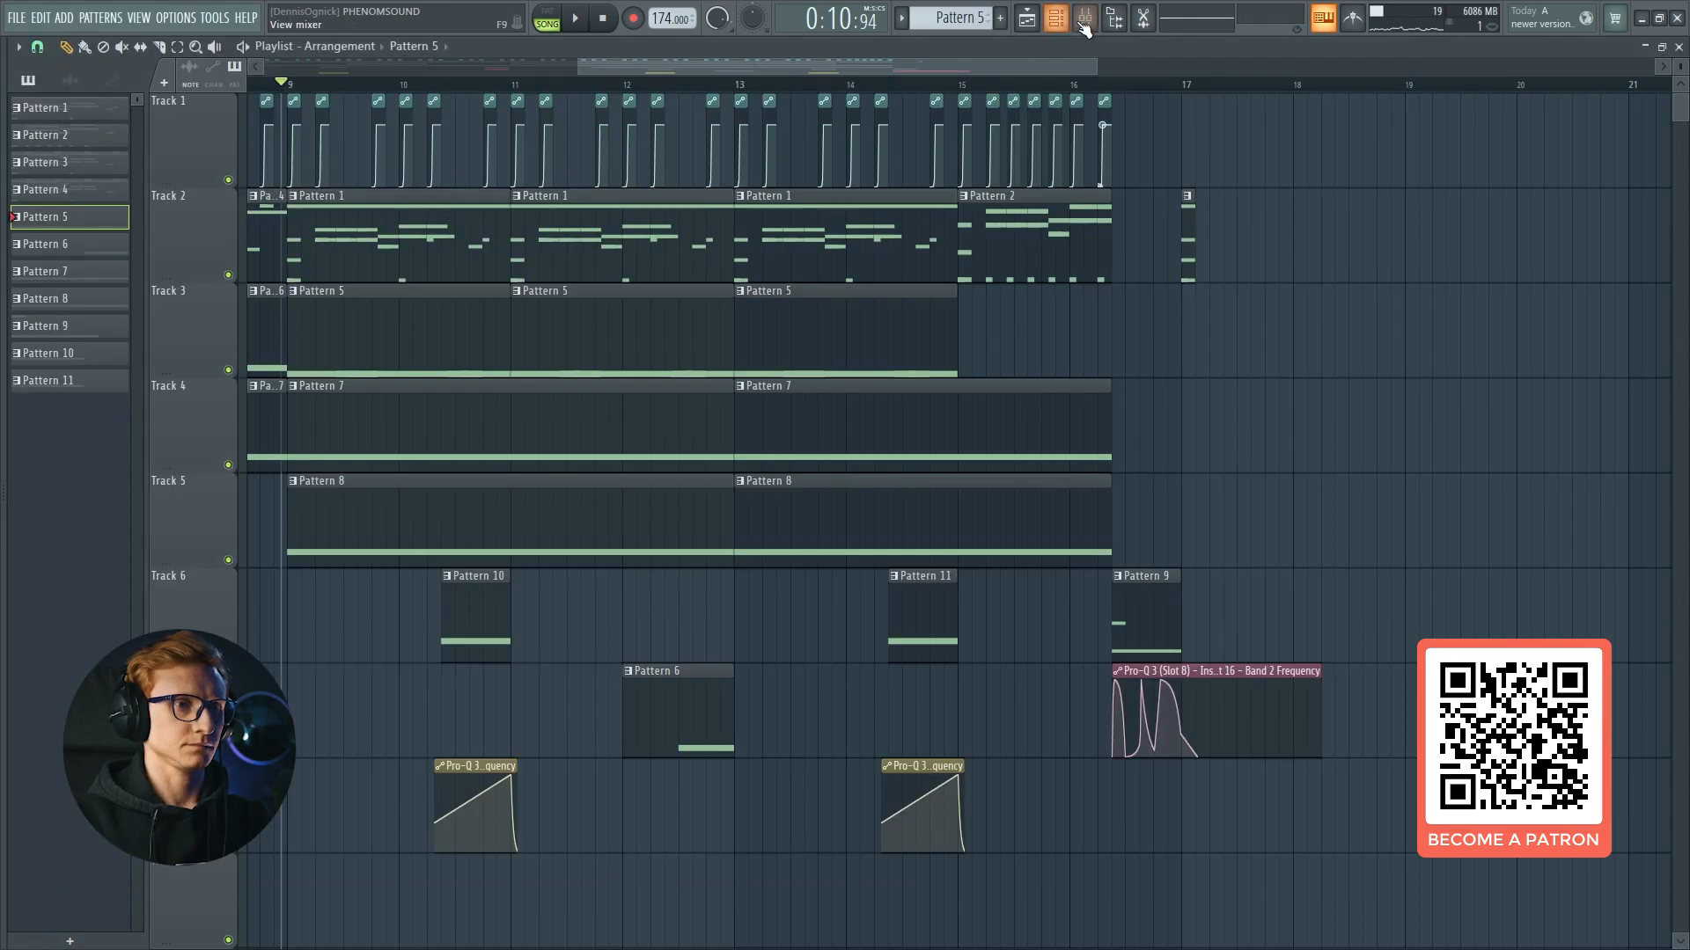
# Play soloed Insert 7 in the mixer and bypass its Erosion, Transient Shaper, Pro-Q 3 and MPhaser effects.
pyautogui.click(1083, 25)
pyautogui.press('space')
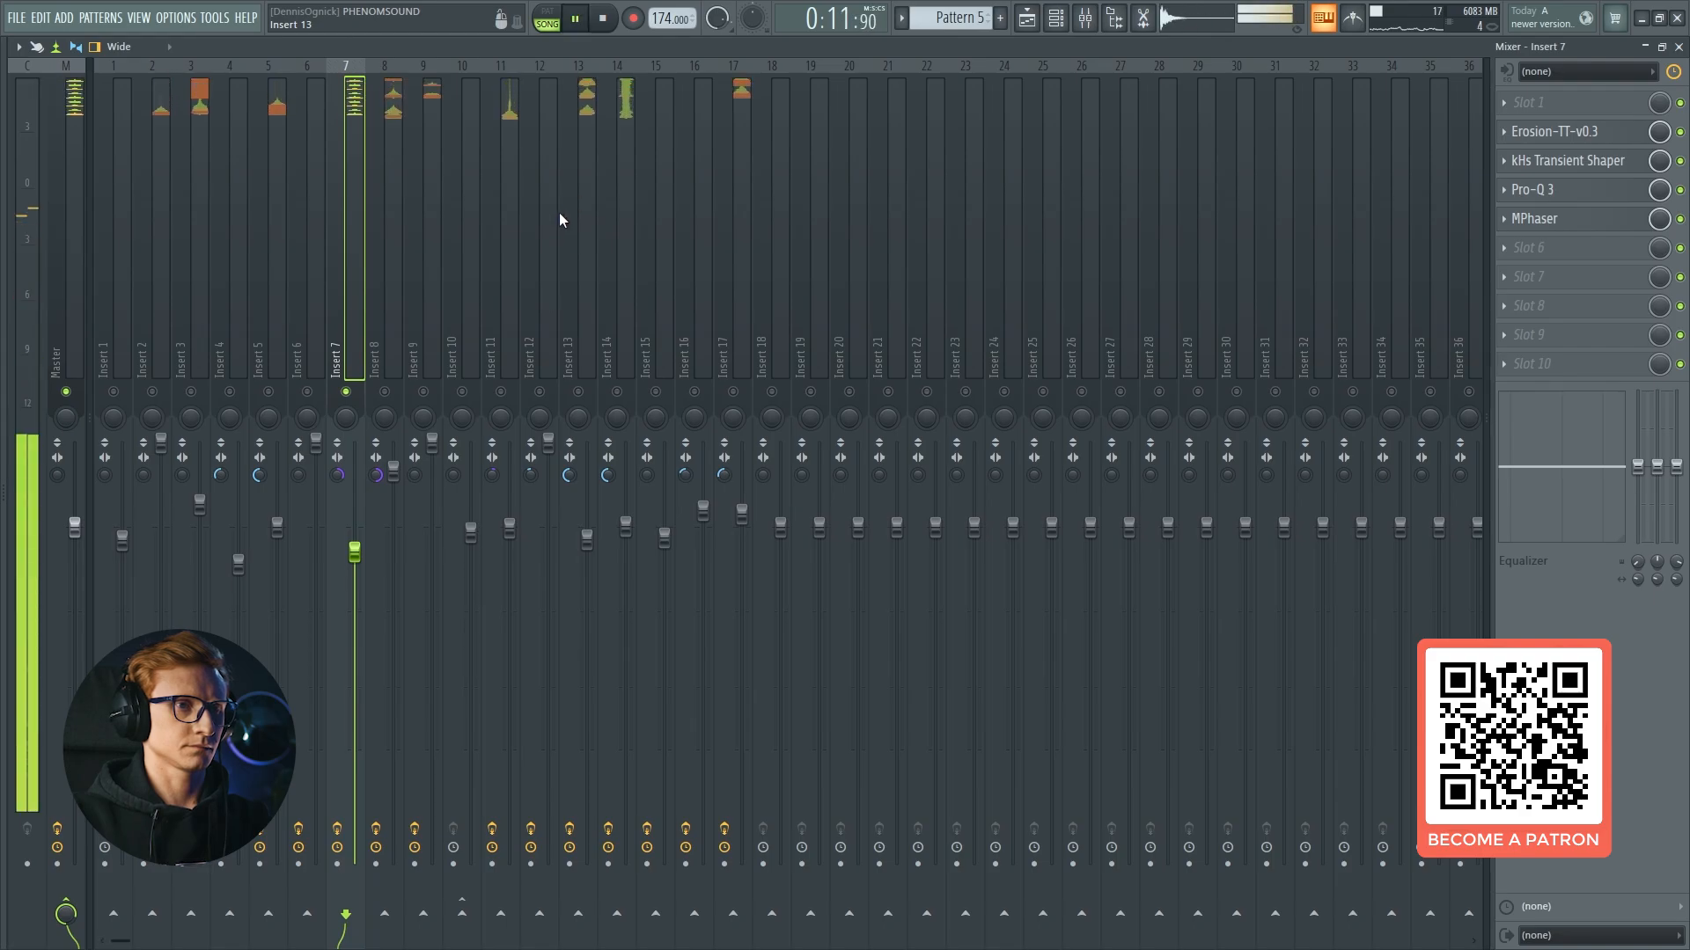
pyautogui.moveTo(1680, 219); pyautogui.dragTo(1680, 132)
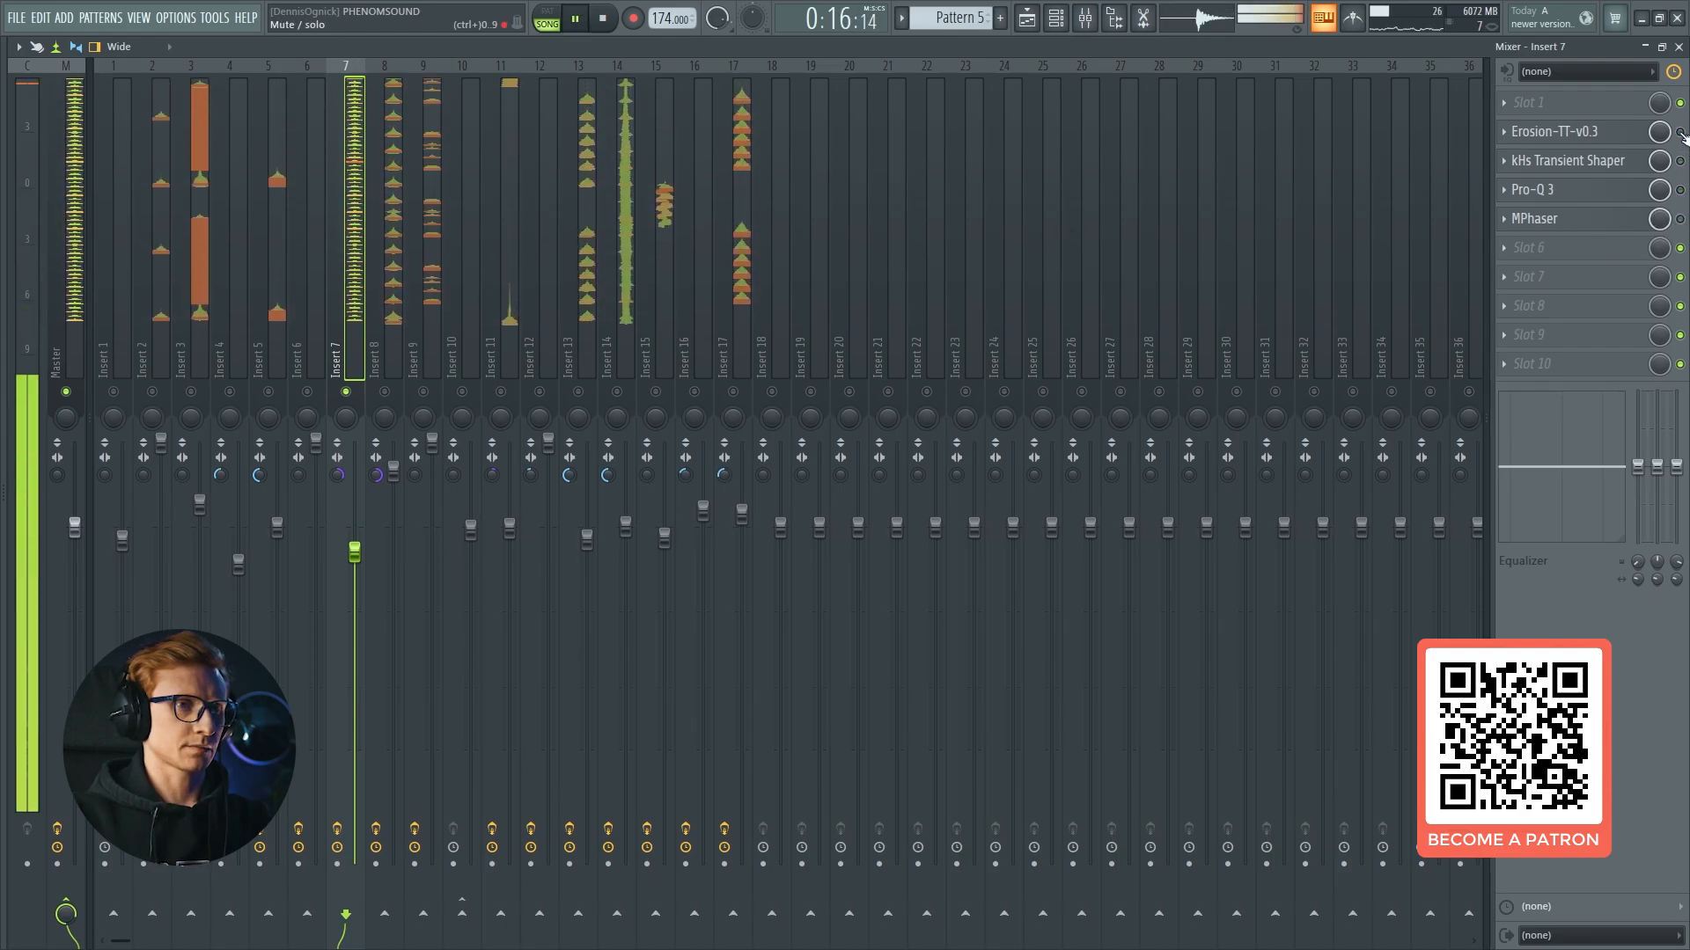
# Re-enable Erosion-TT-v0.3 and kHs Transient Shaper on Insert 7 during playback and inspect the transient shaper's settings.
pyautogui.click(1680, 132)
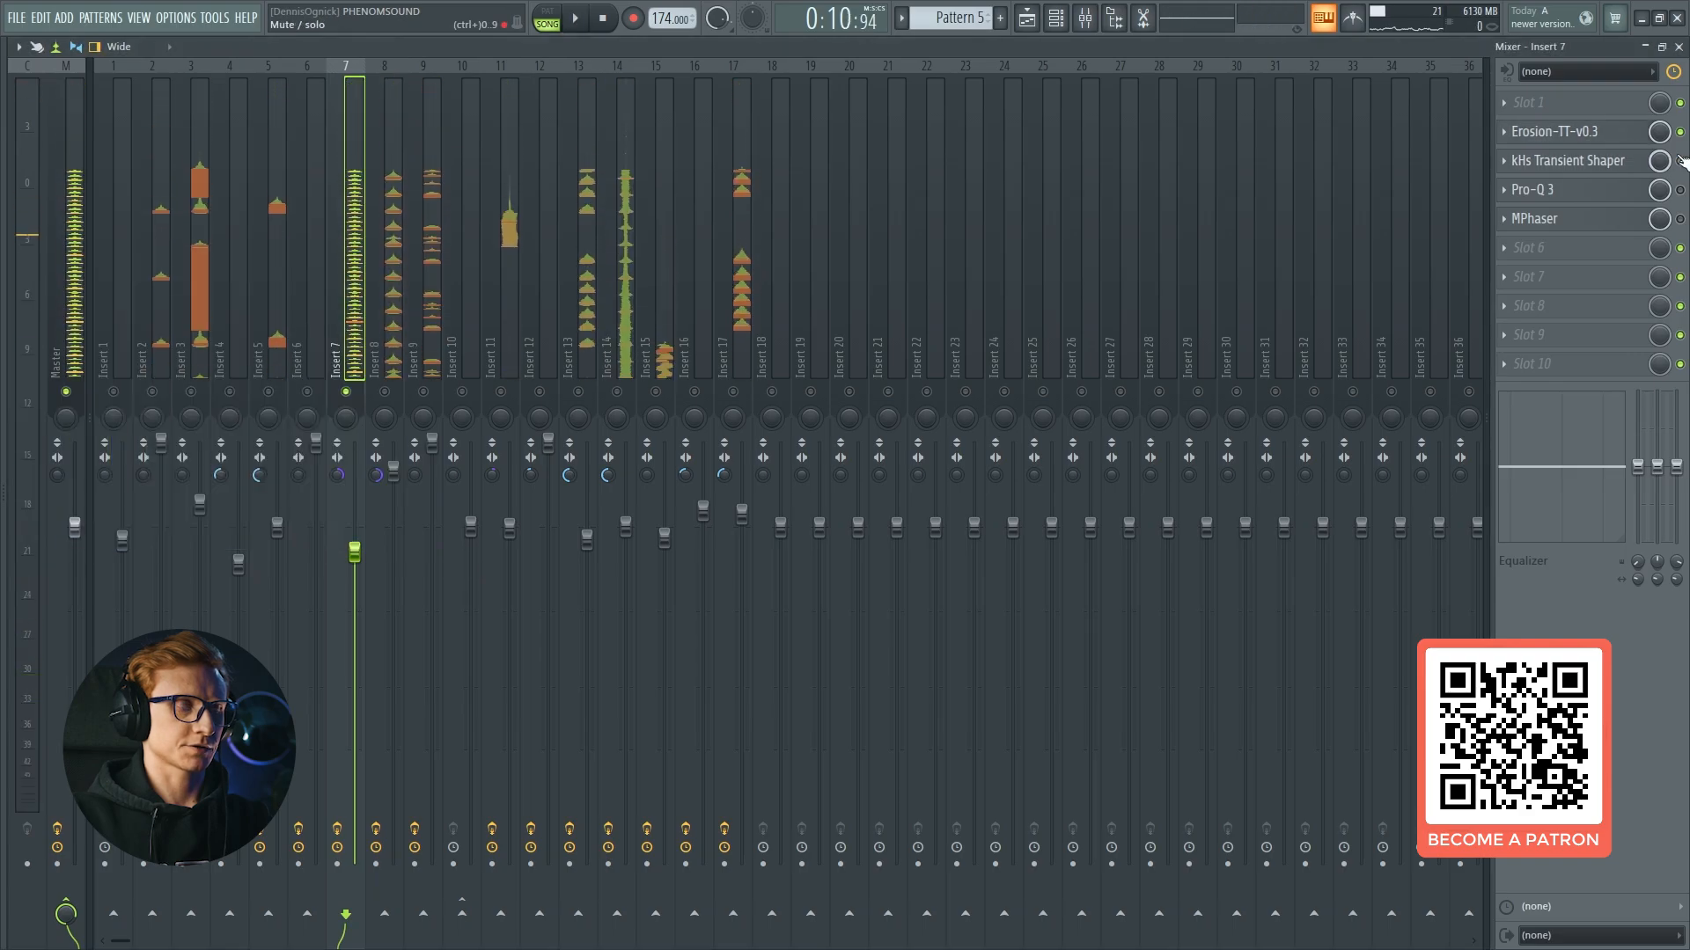
pyautogui.click(1680, 161)
pyautogui.press('space')
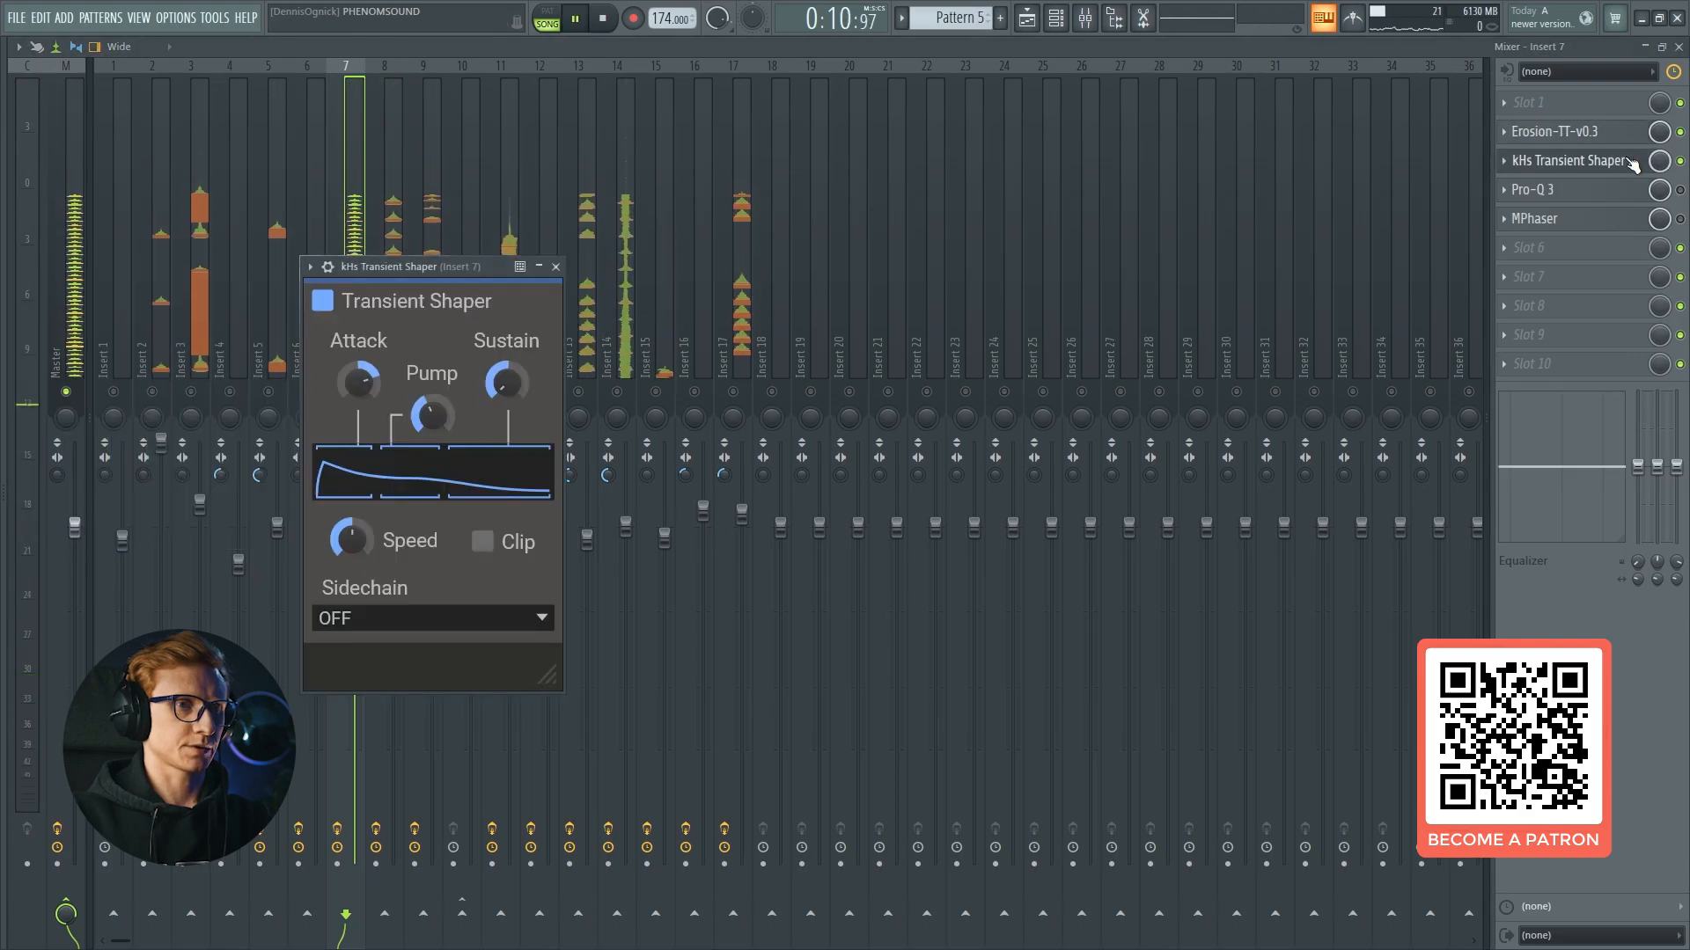
pyautogui.click(1633, 162)
# Re-enable Pro-Q 3 and MPhaser on Insert 7, viewing each effect's settings and closing its window.
pyautogui.click(1626, 190)
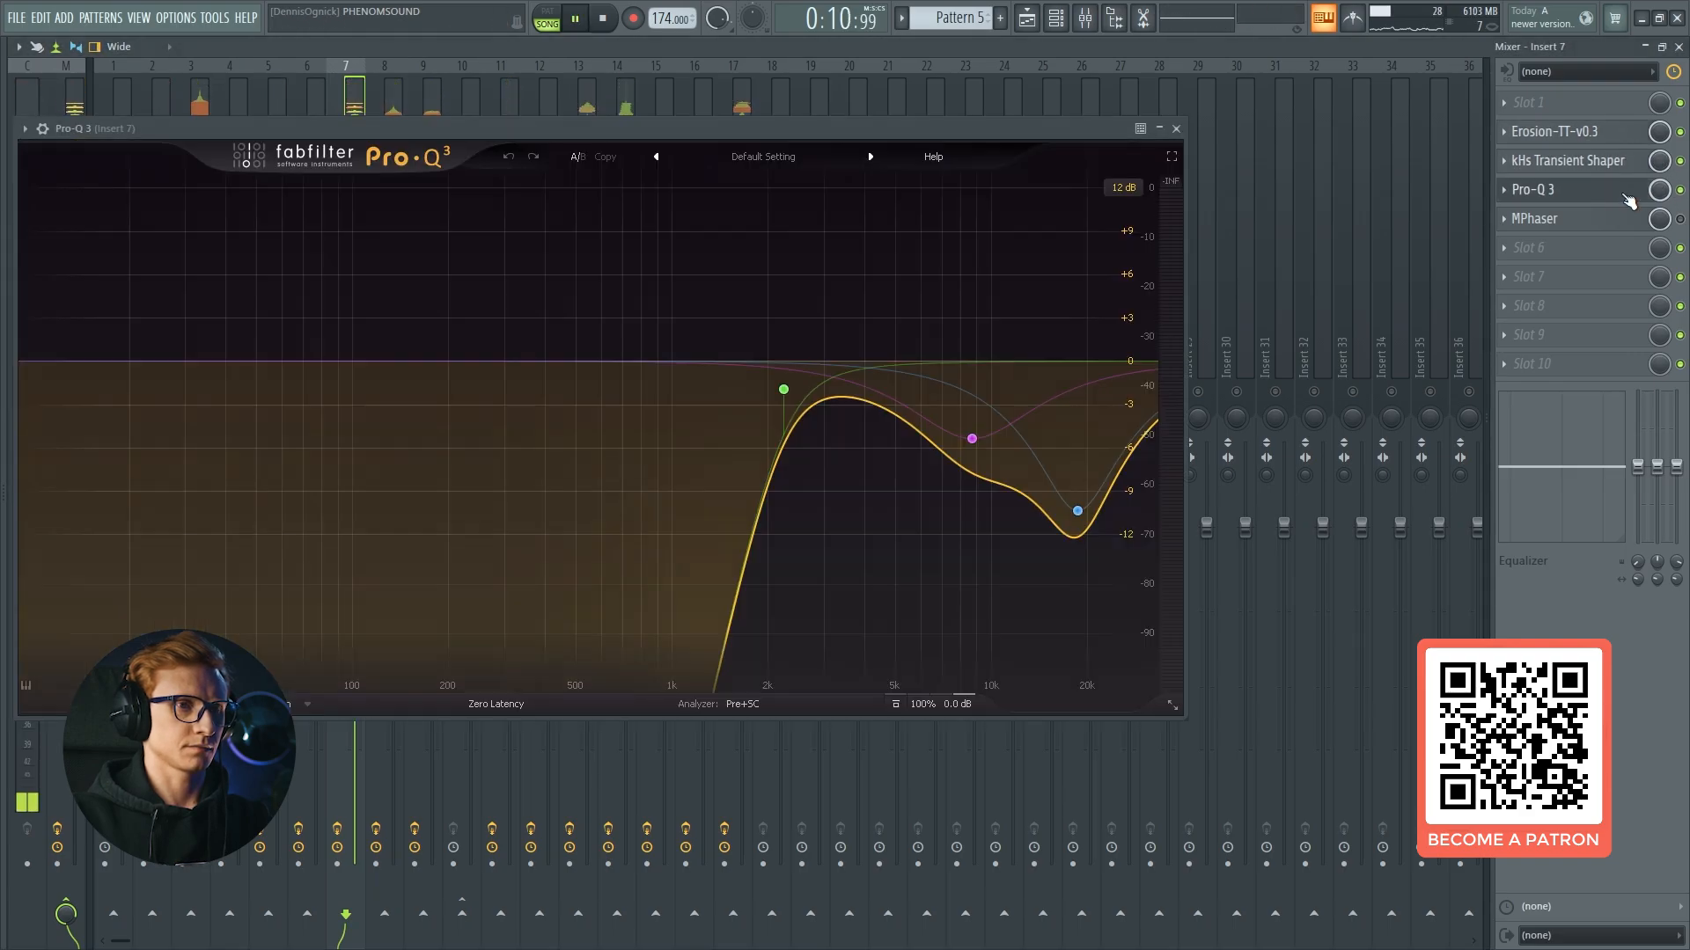
pyautogui.click(1623, 197)
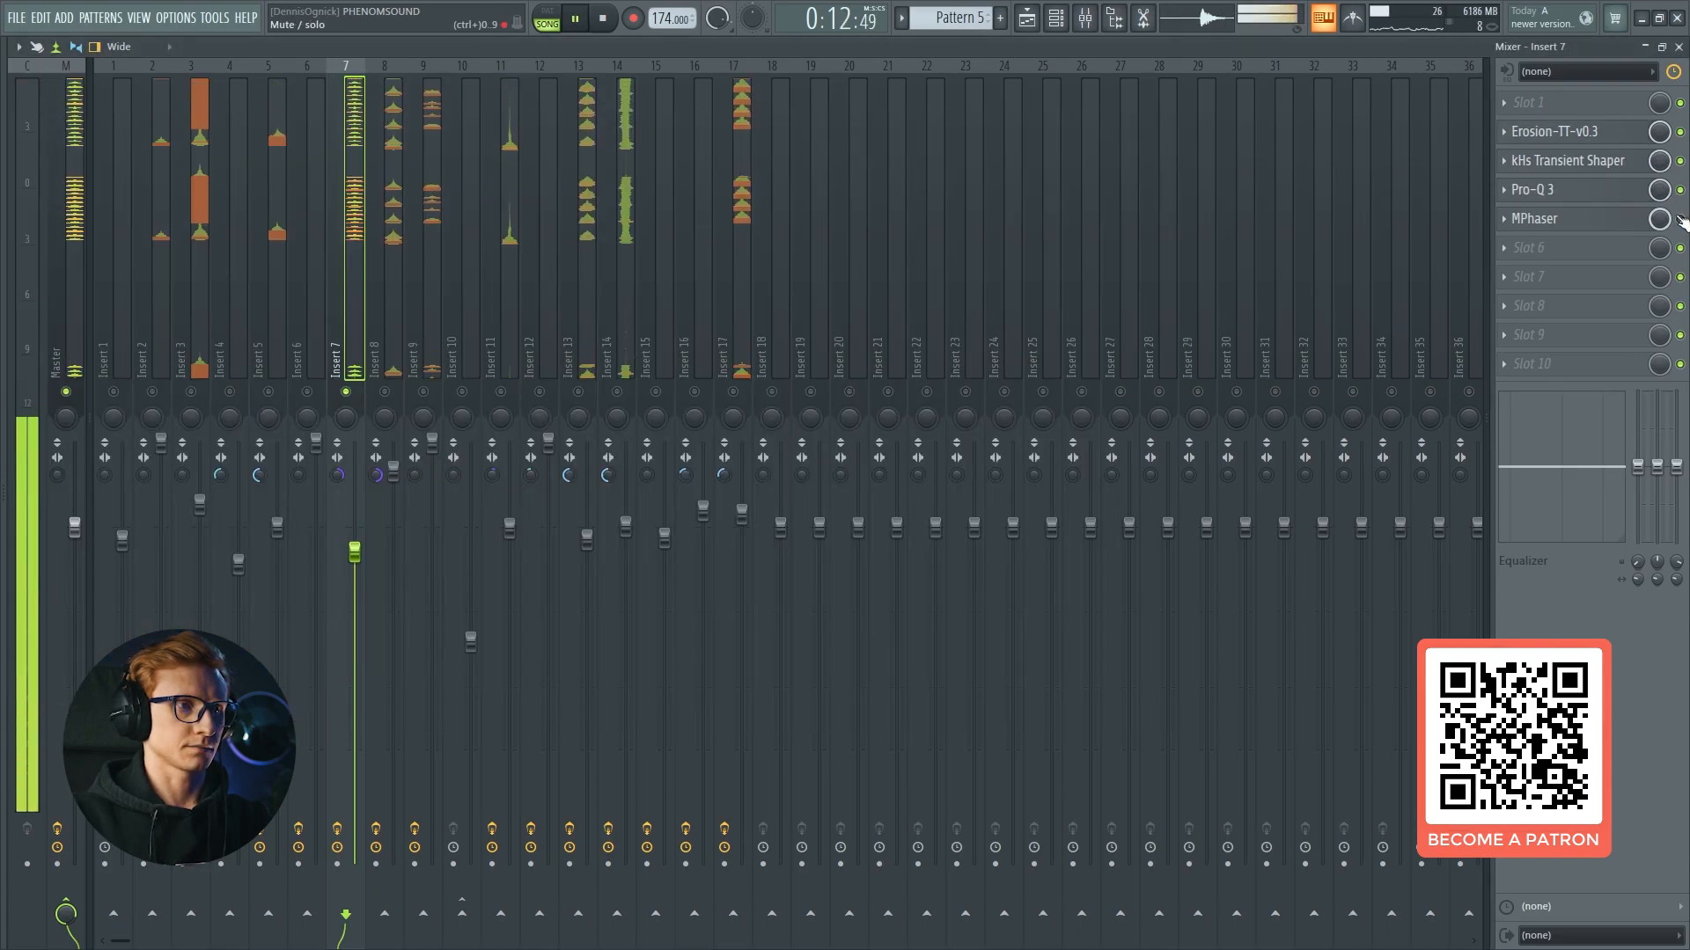
pyautogui.click(1579, 222)
pyautogui.click(1582, 230)
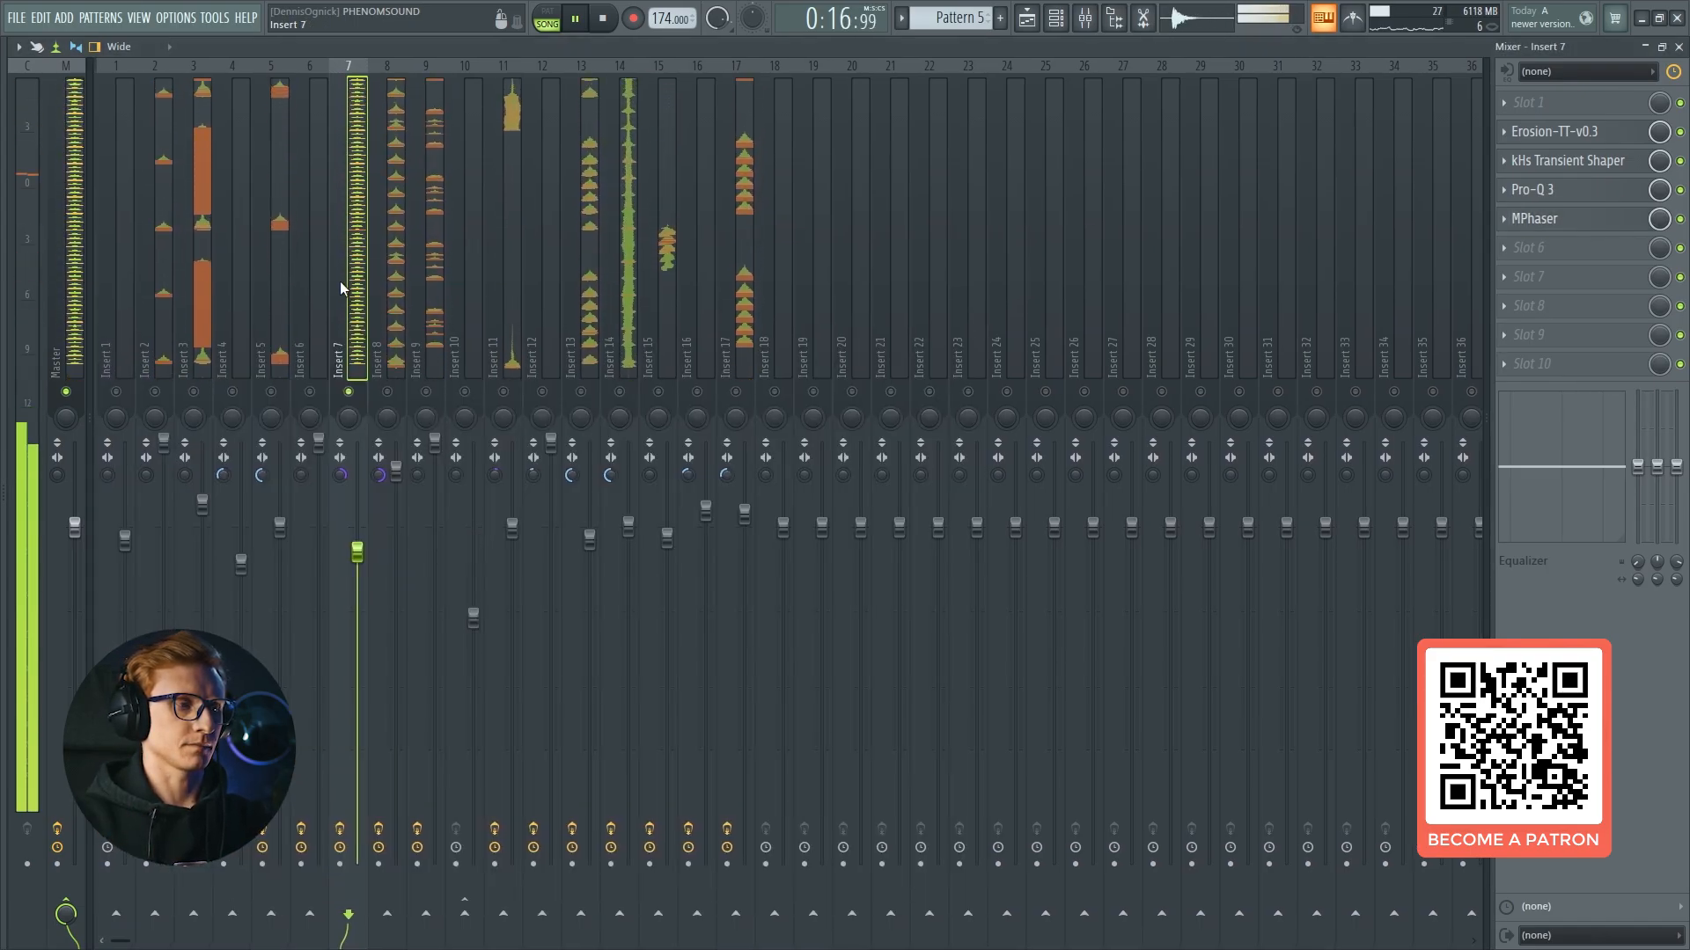
# Listen to Insert 8 together with Insert 7, checking Insert 8's effects chain, and stop playback.
pyautogui.click(385, 365)
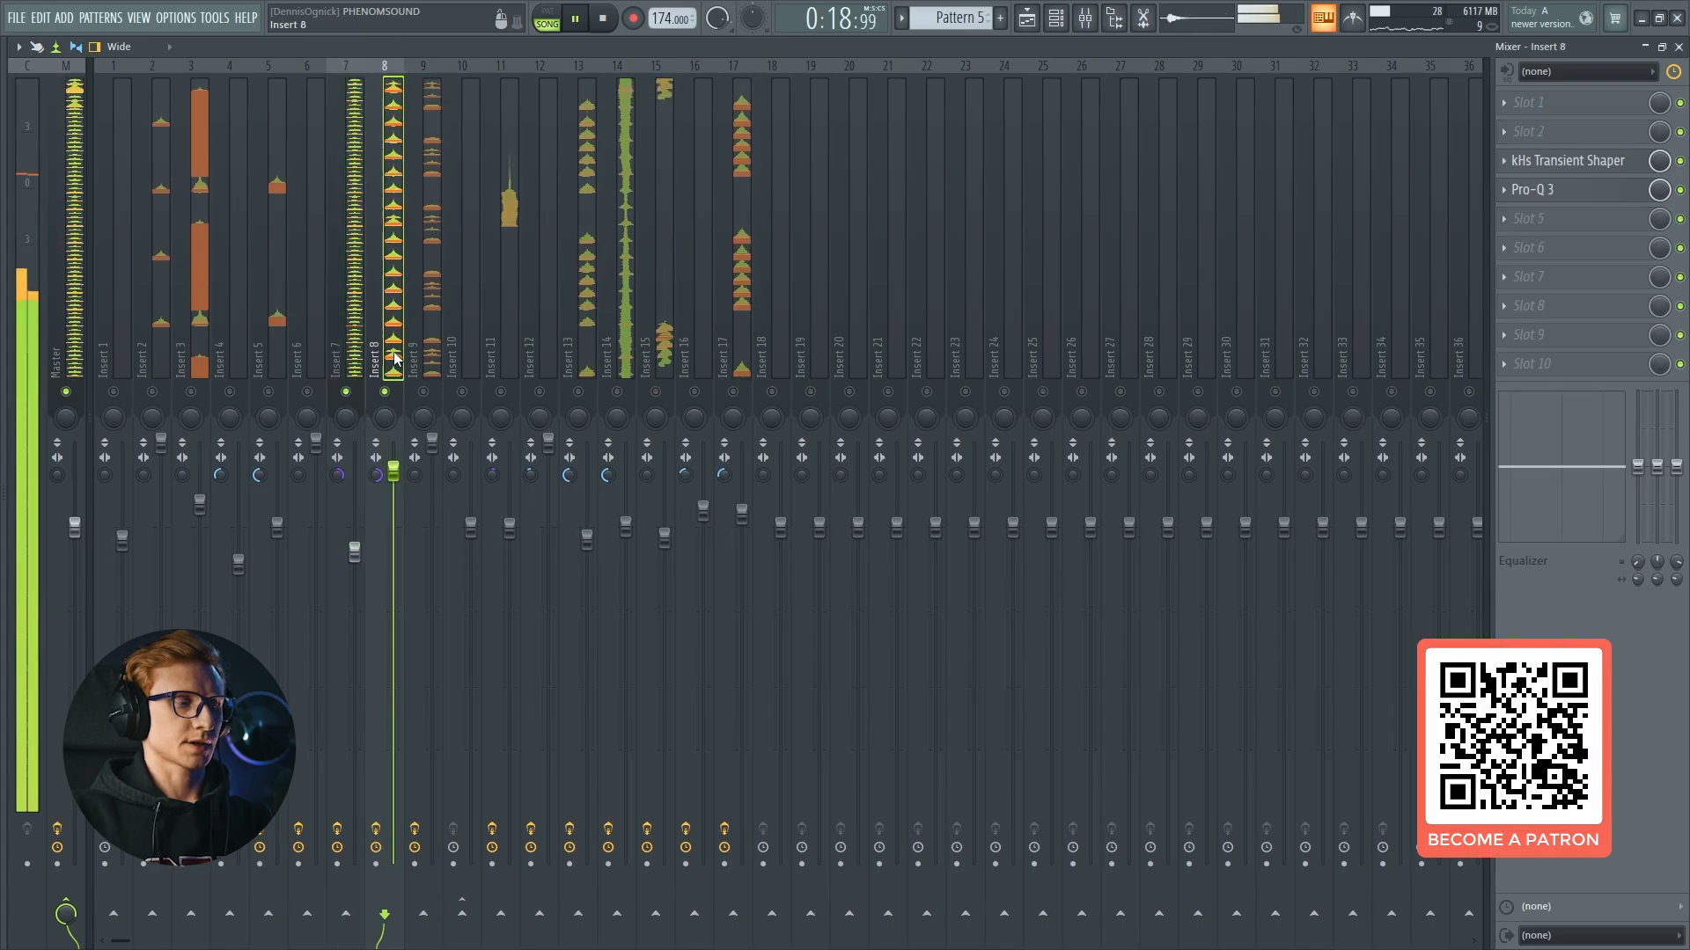
pyautogui.press('space')
pyautogui.click(354, 361)
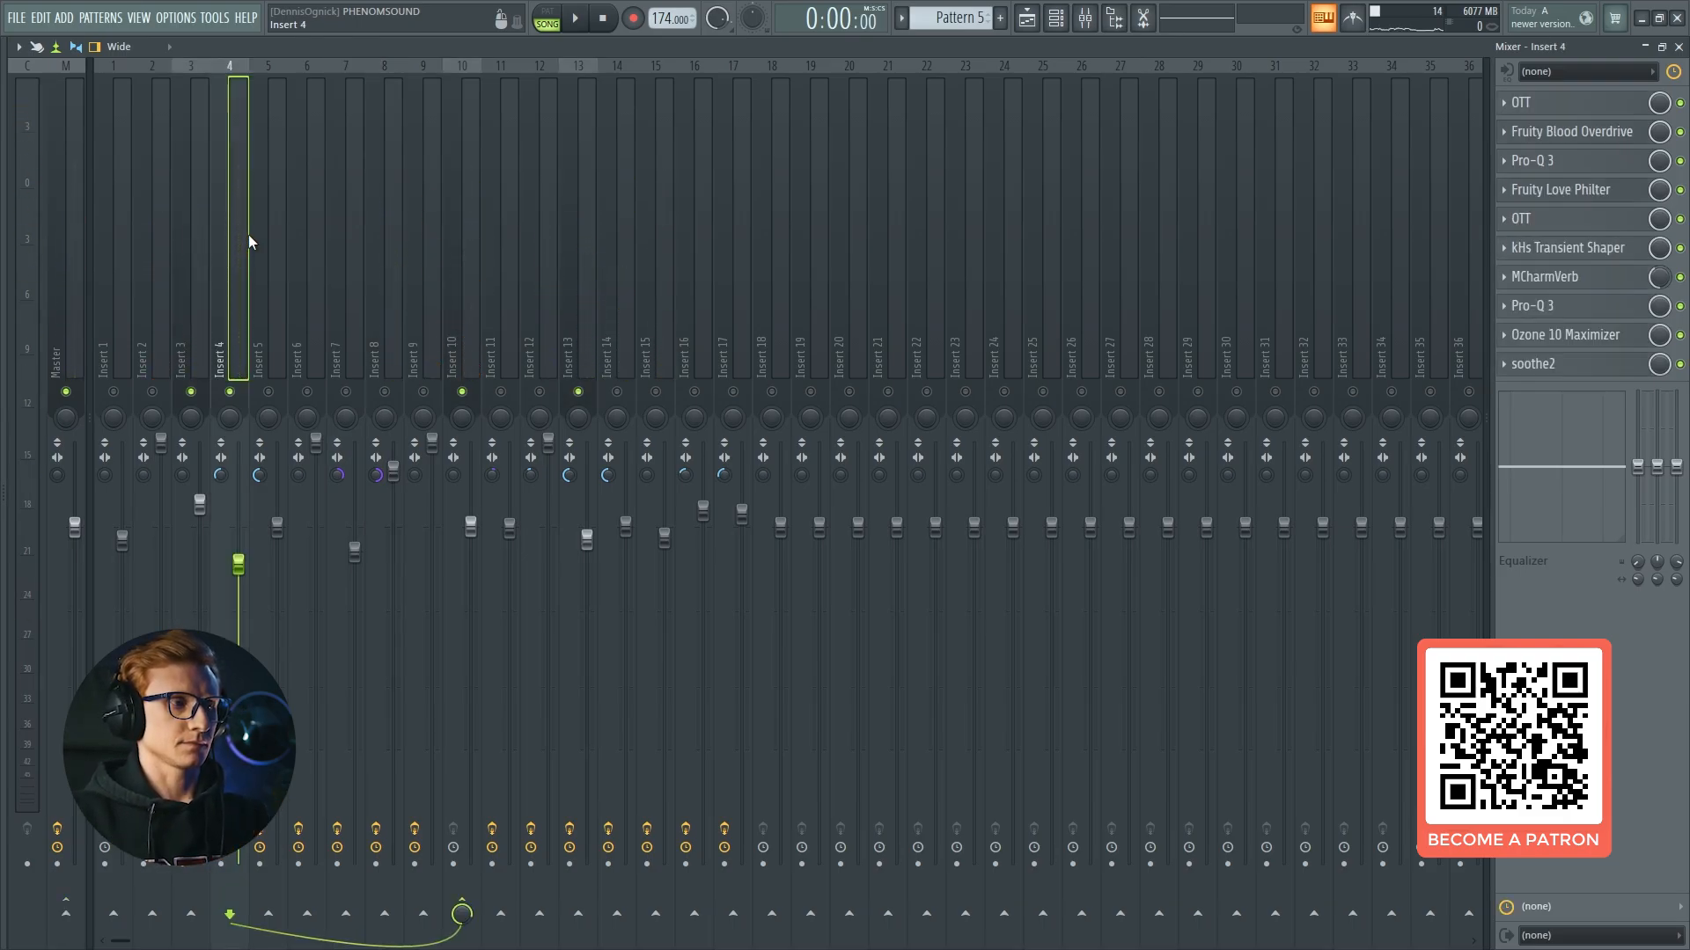
# Select Insert 3 and check its Ozone 10 Imager, closing the plugin when done.
pyautogui.press('Left')
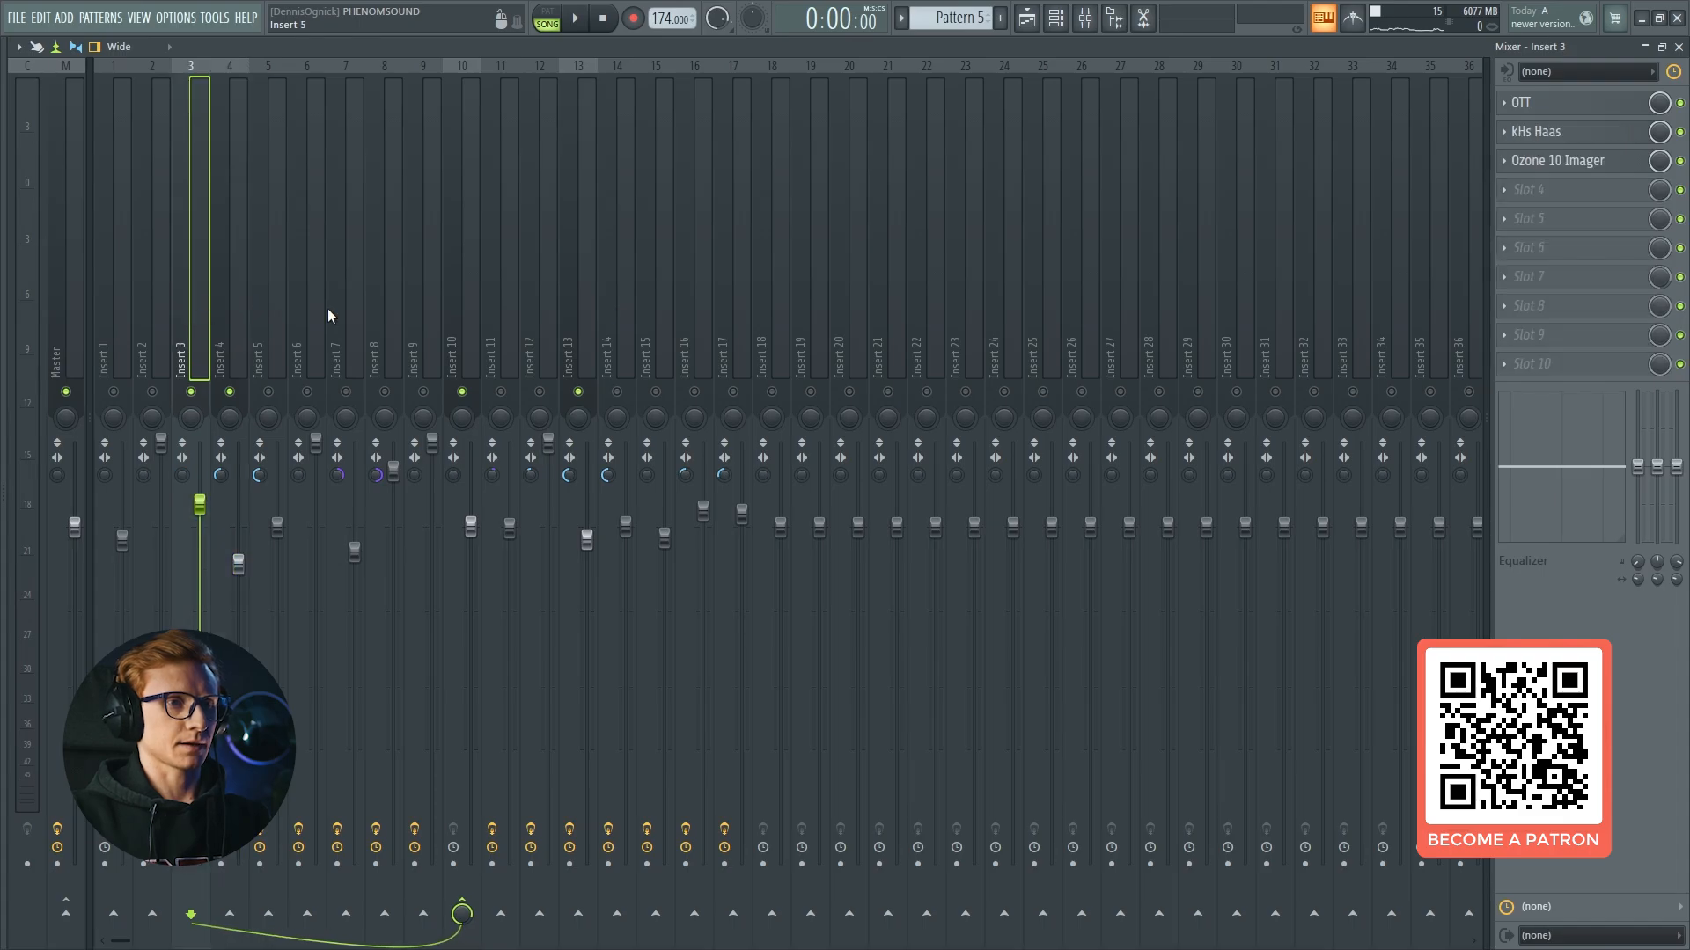
pyautogui.click(1589, 166)
pyautogui.click(1594, 166)
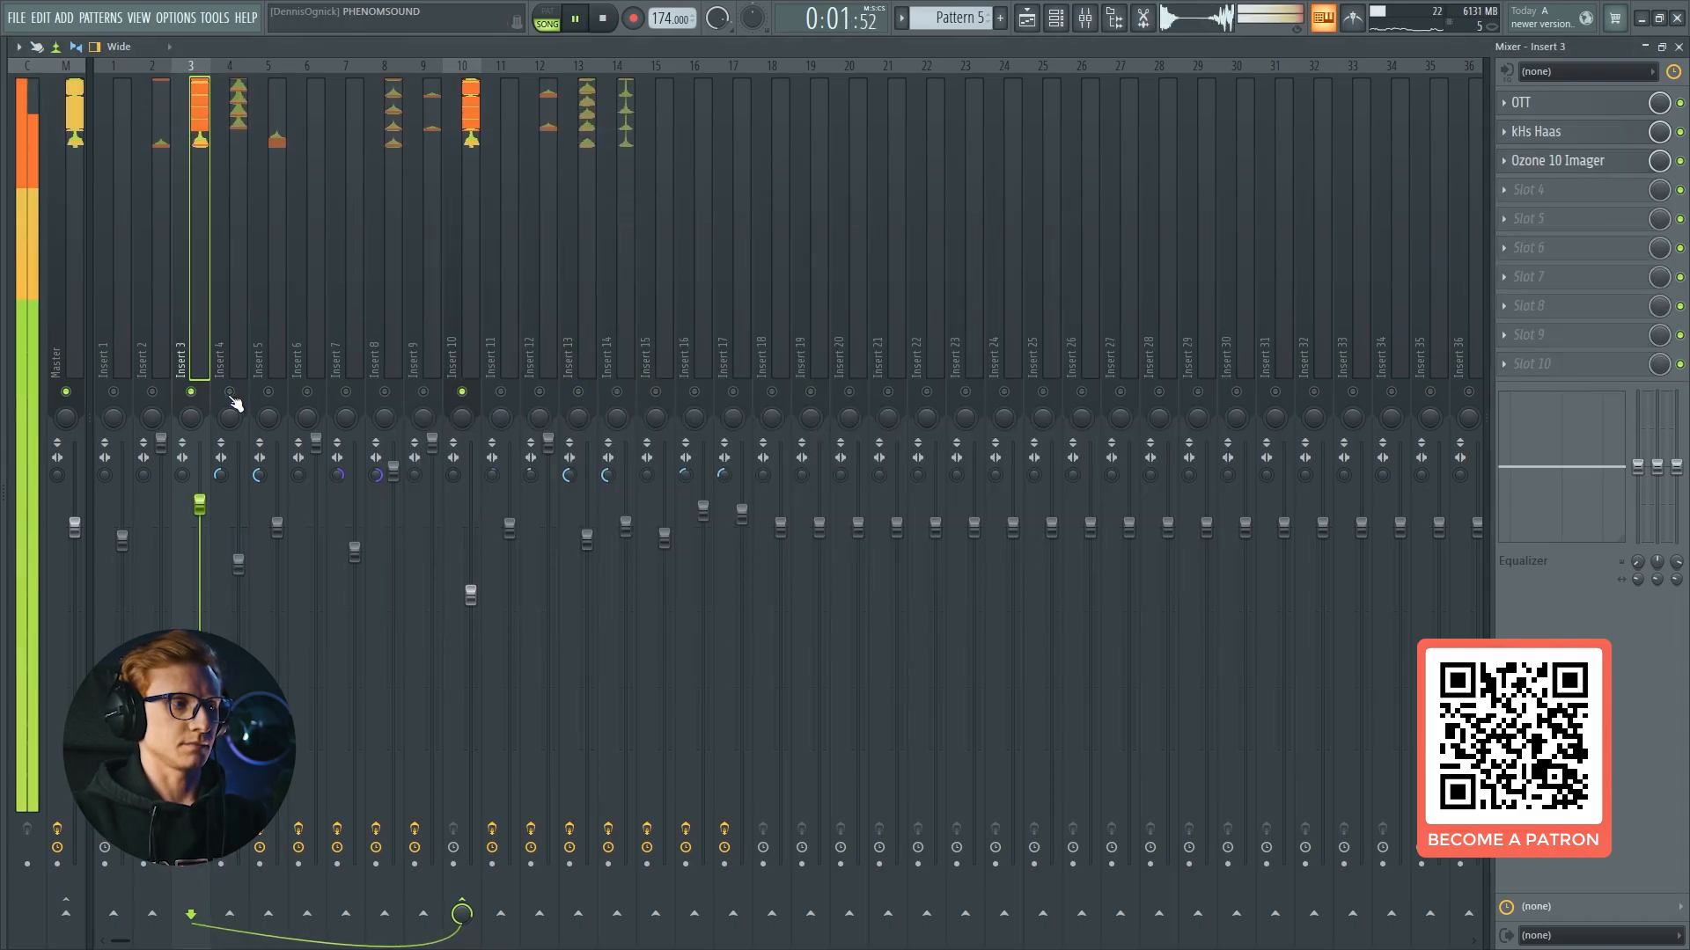
# Audition Inserts 4, 13 and 14 one after another and review each insert's effects chain.
pyautogui.click(235, 345)
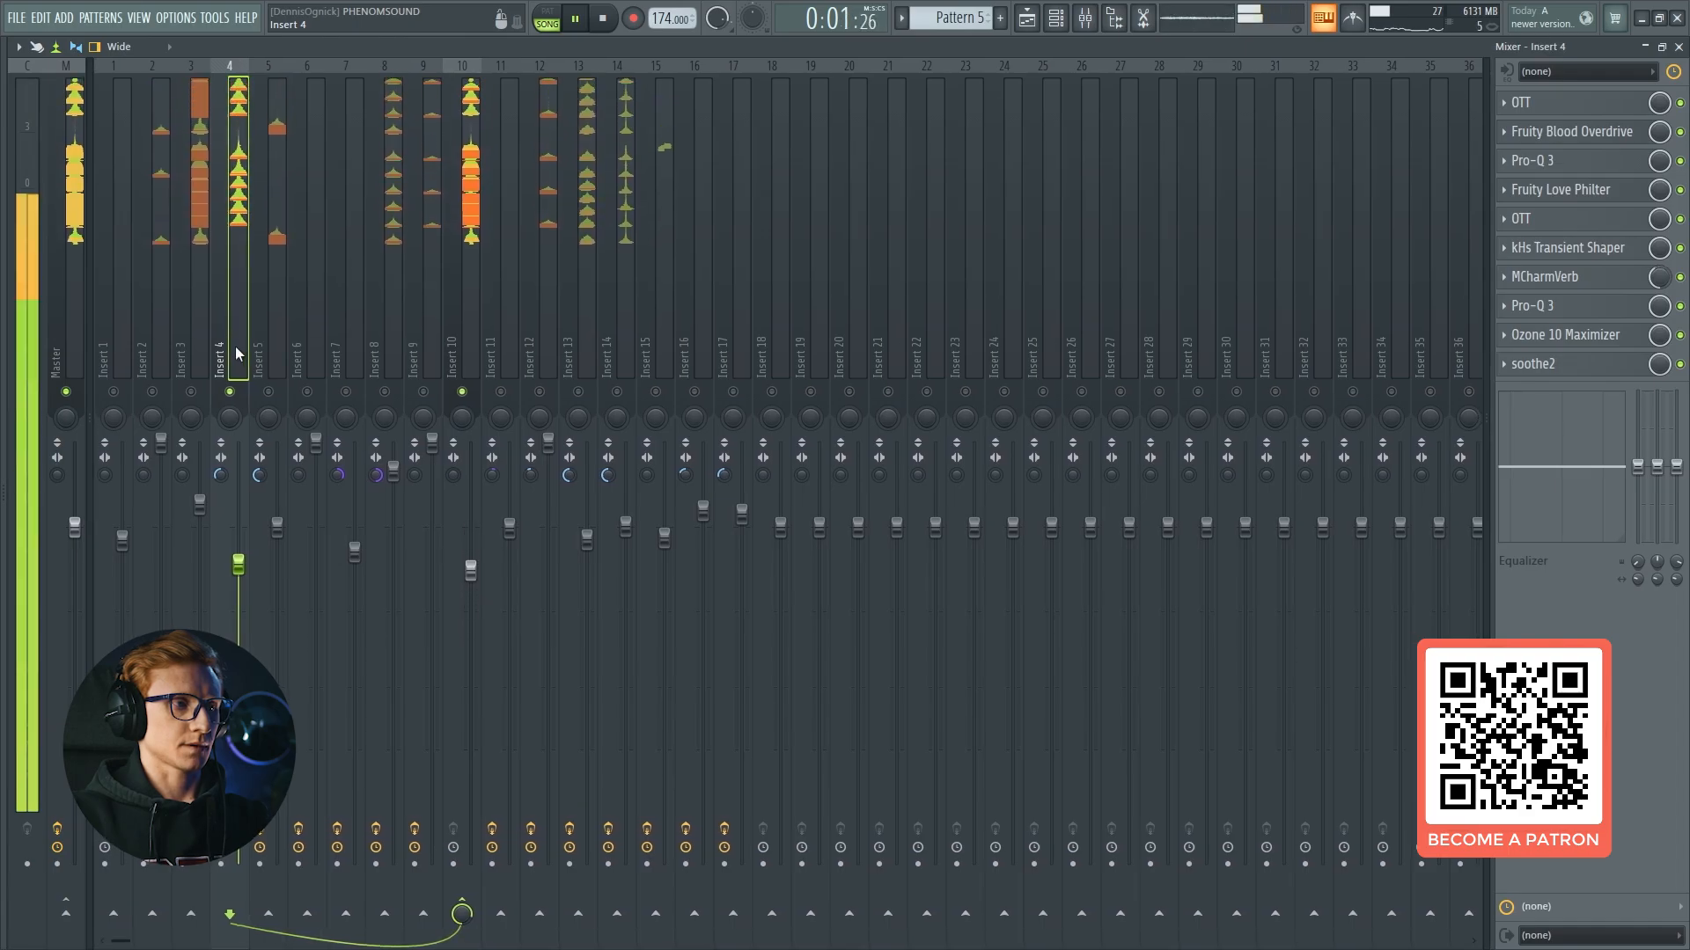
pyautogui.press('space')
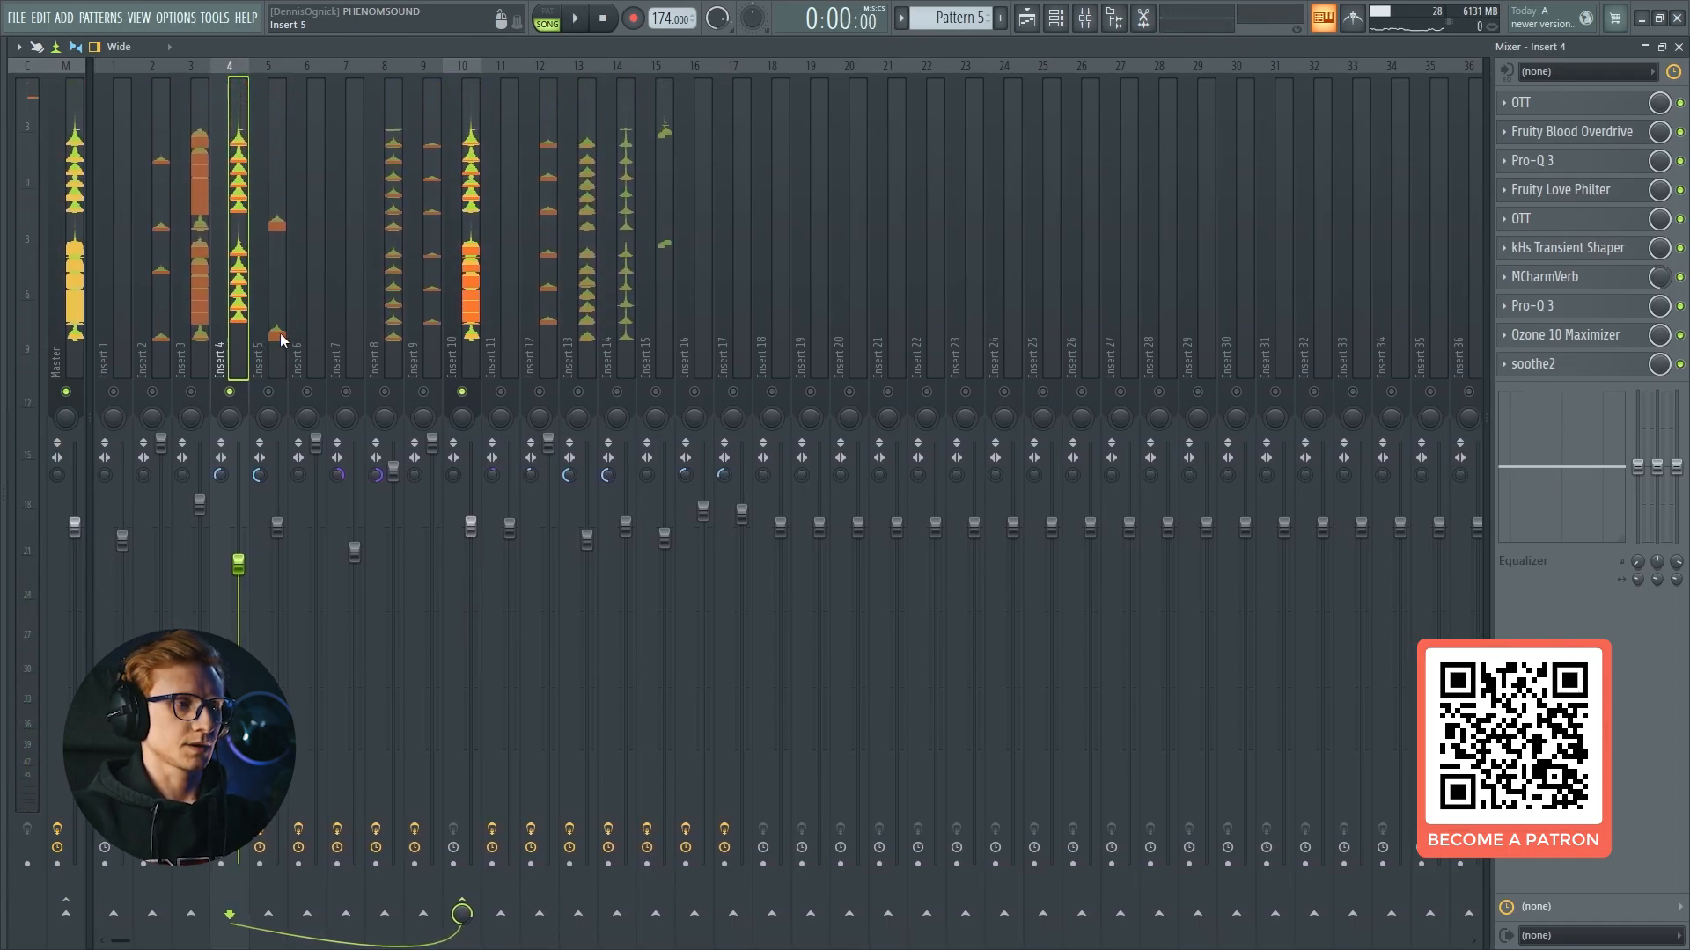
pyautogui.click(584, 355)
pyautogui.press('space')
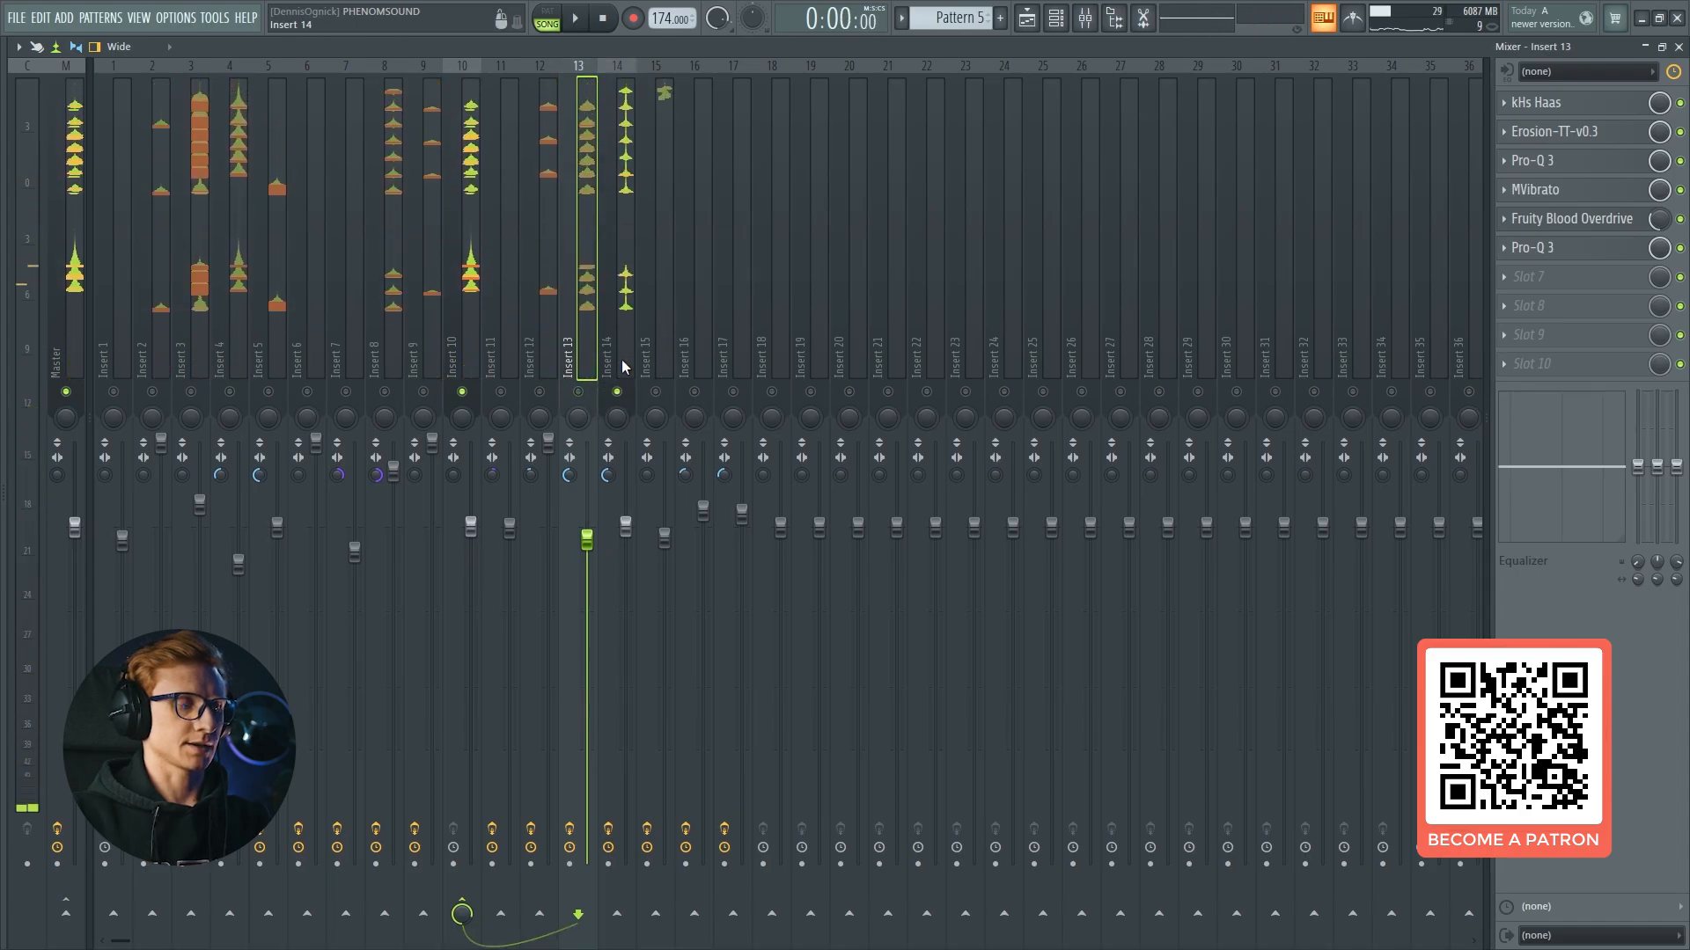
pyautogui.click(624, 359)
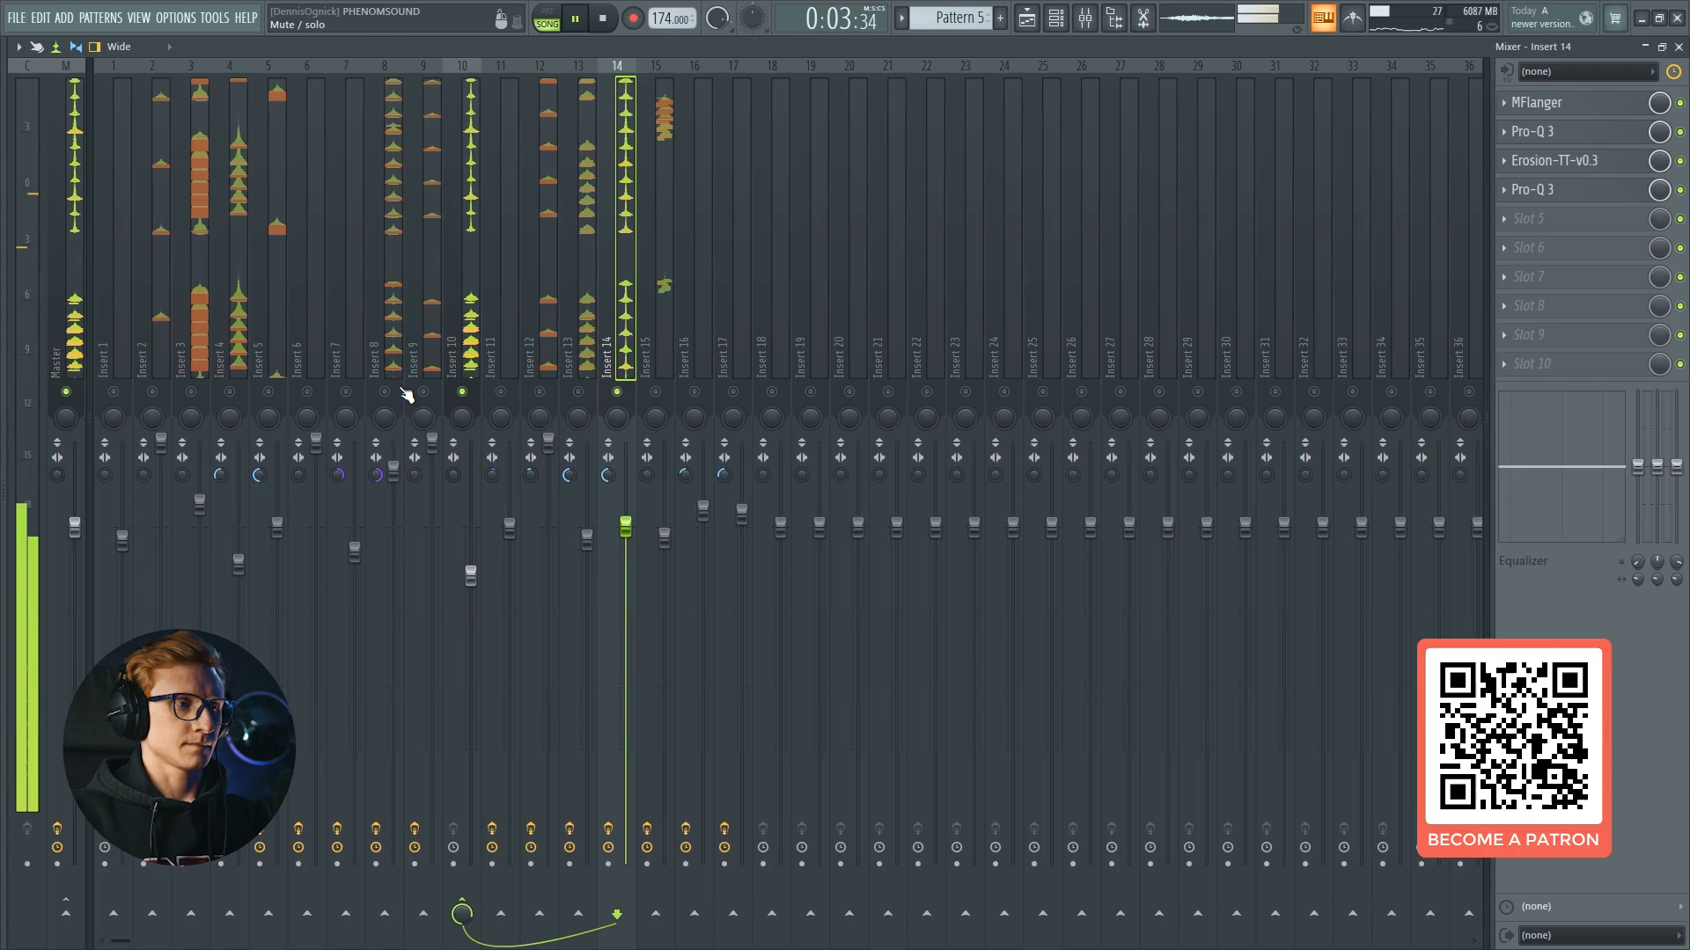
pyautogui.press('space')
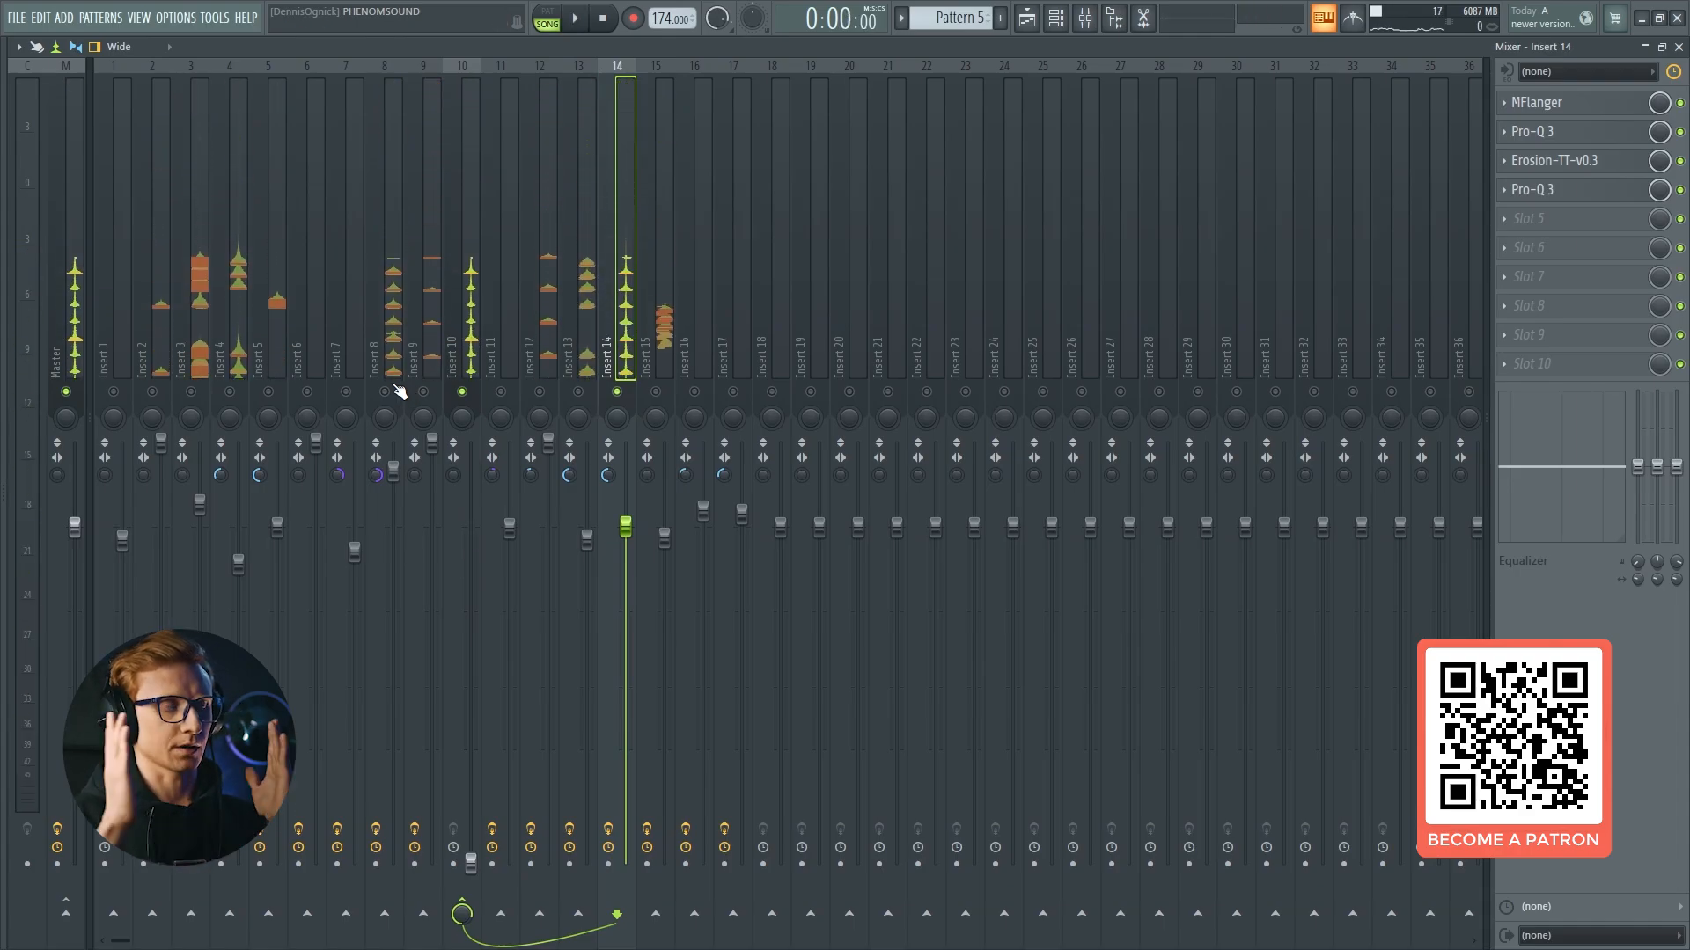
# Review the effects on Inserts 8 and 7, solo both and cue playback at the bar 9 section.
pyautogui.click(394, 318)
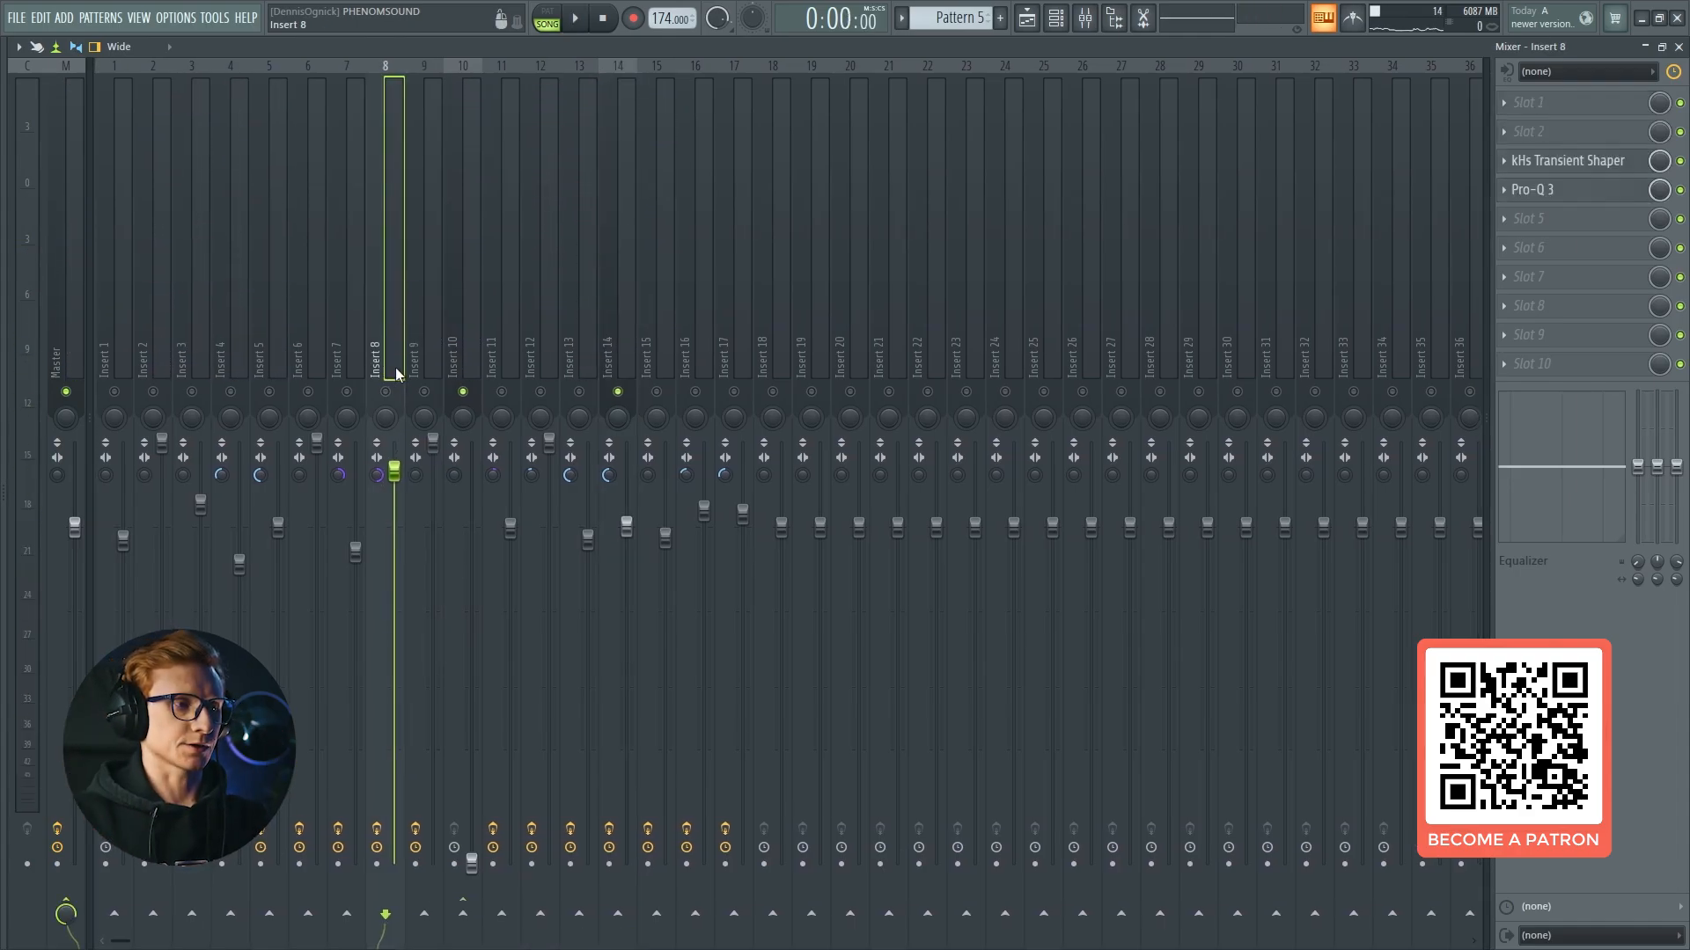
pyautogui.click(353, 370)
pyautogui.press('space')
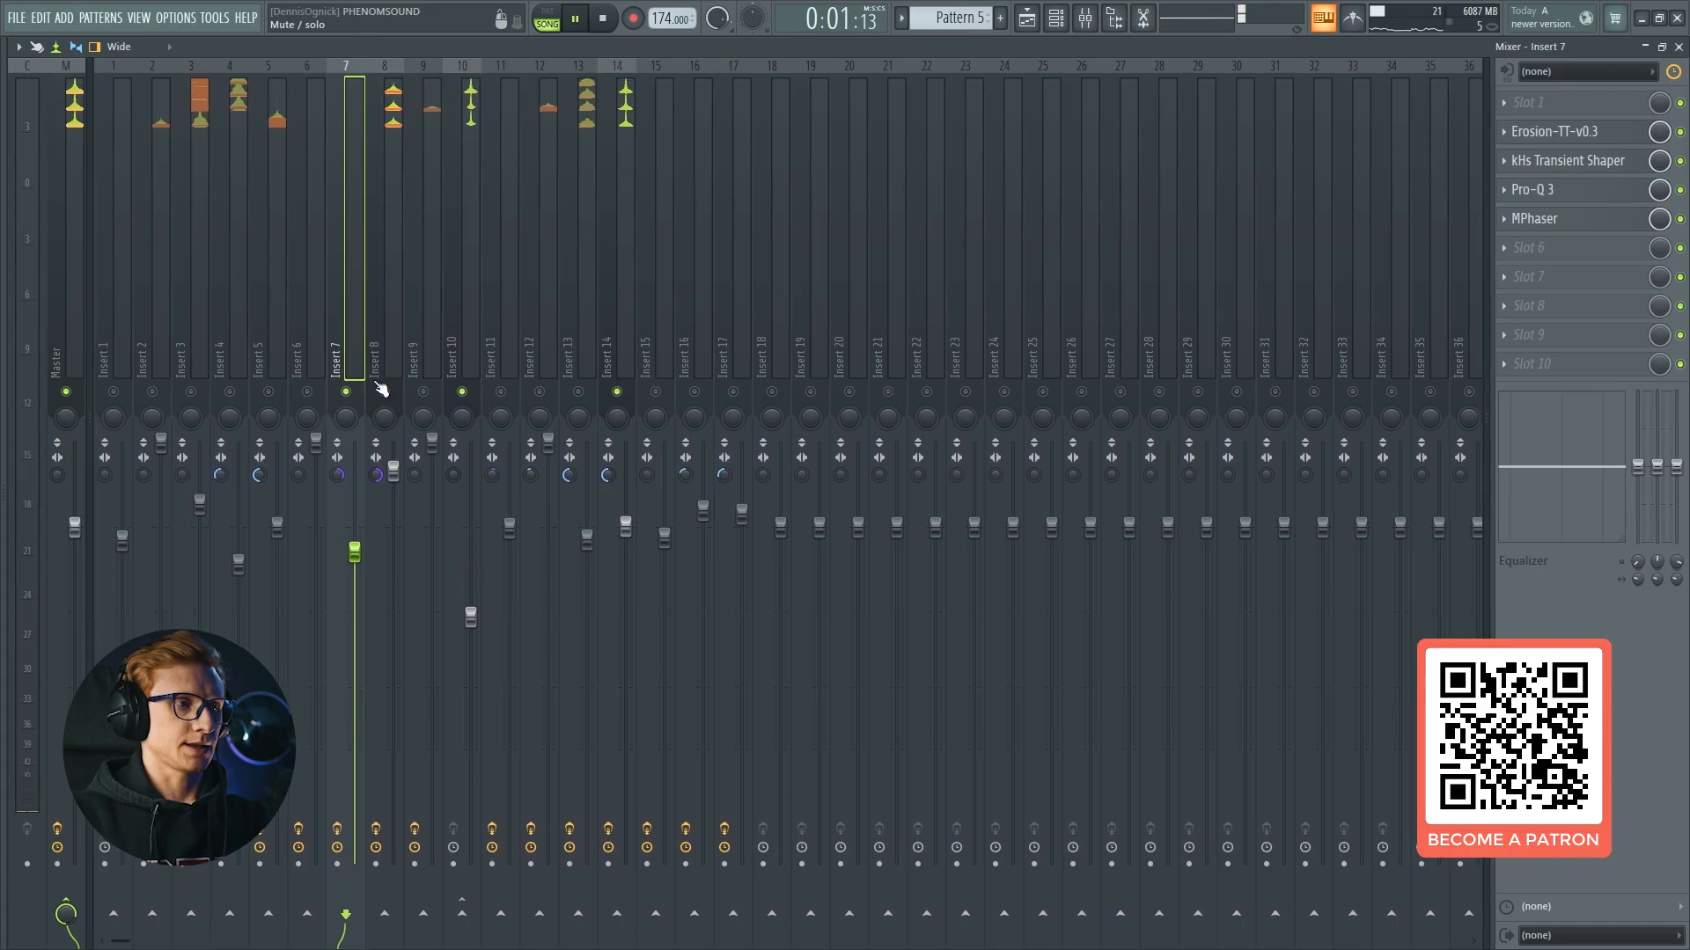
pyautogui.press('F5')
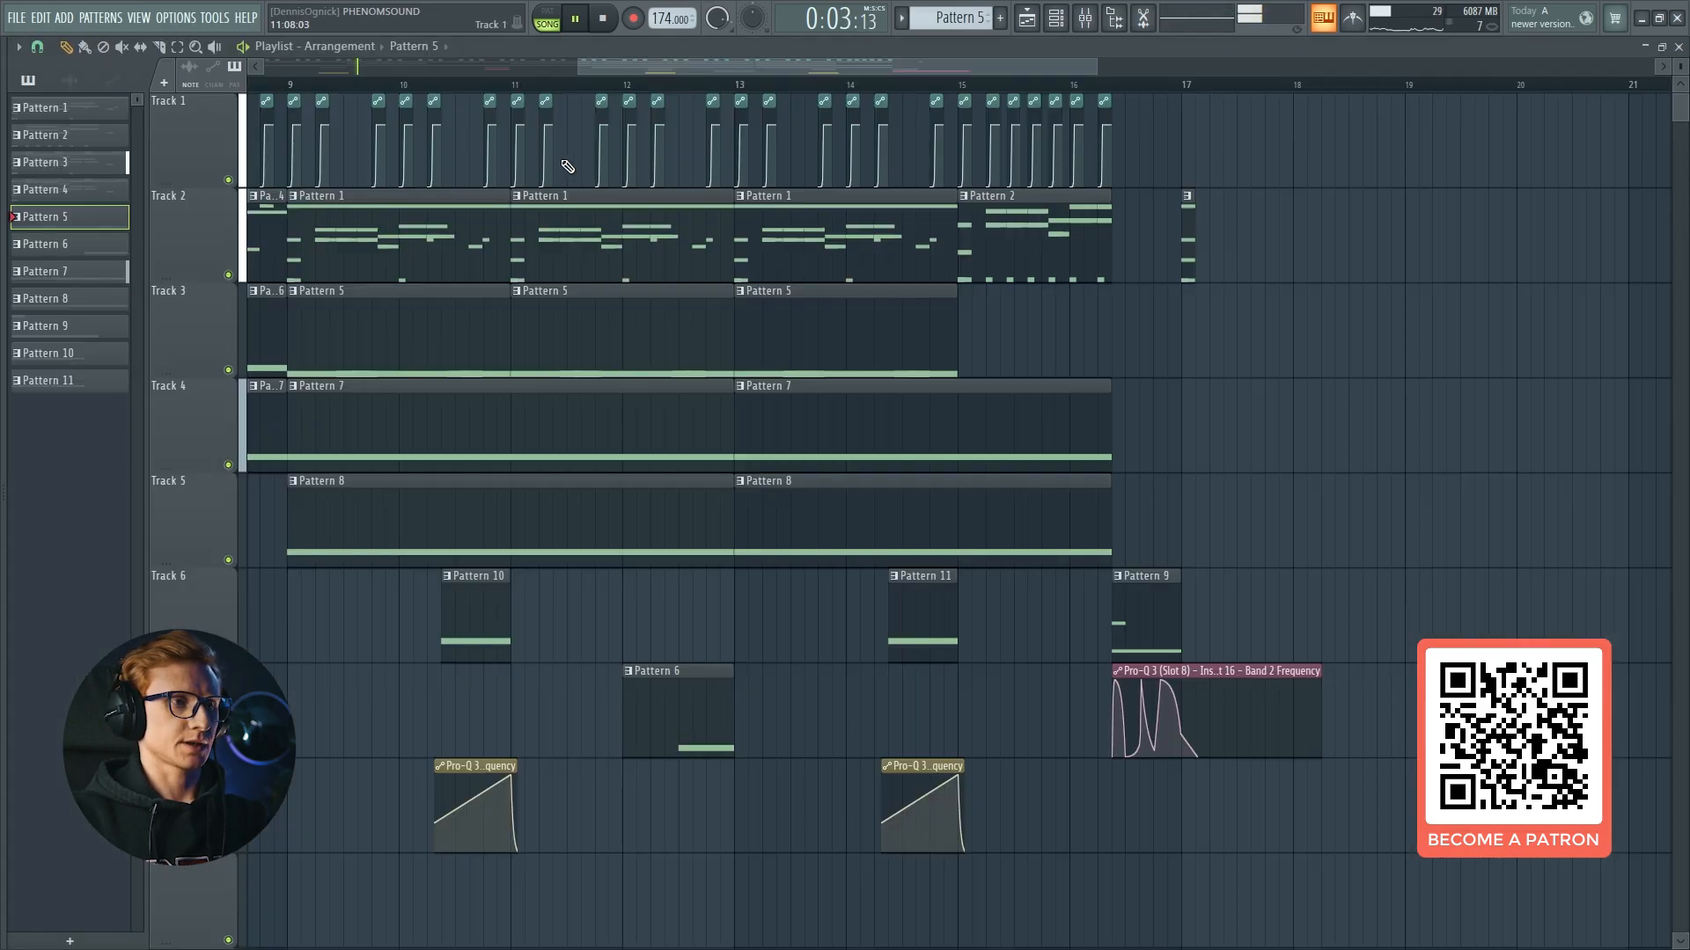
pyautogui.press('F9')
pyautogui.press('space')
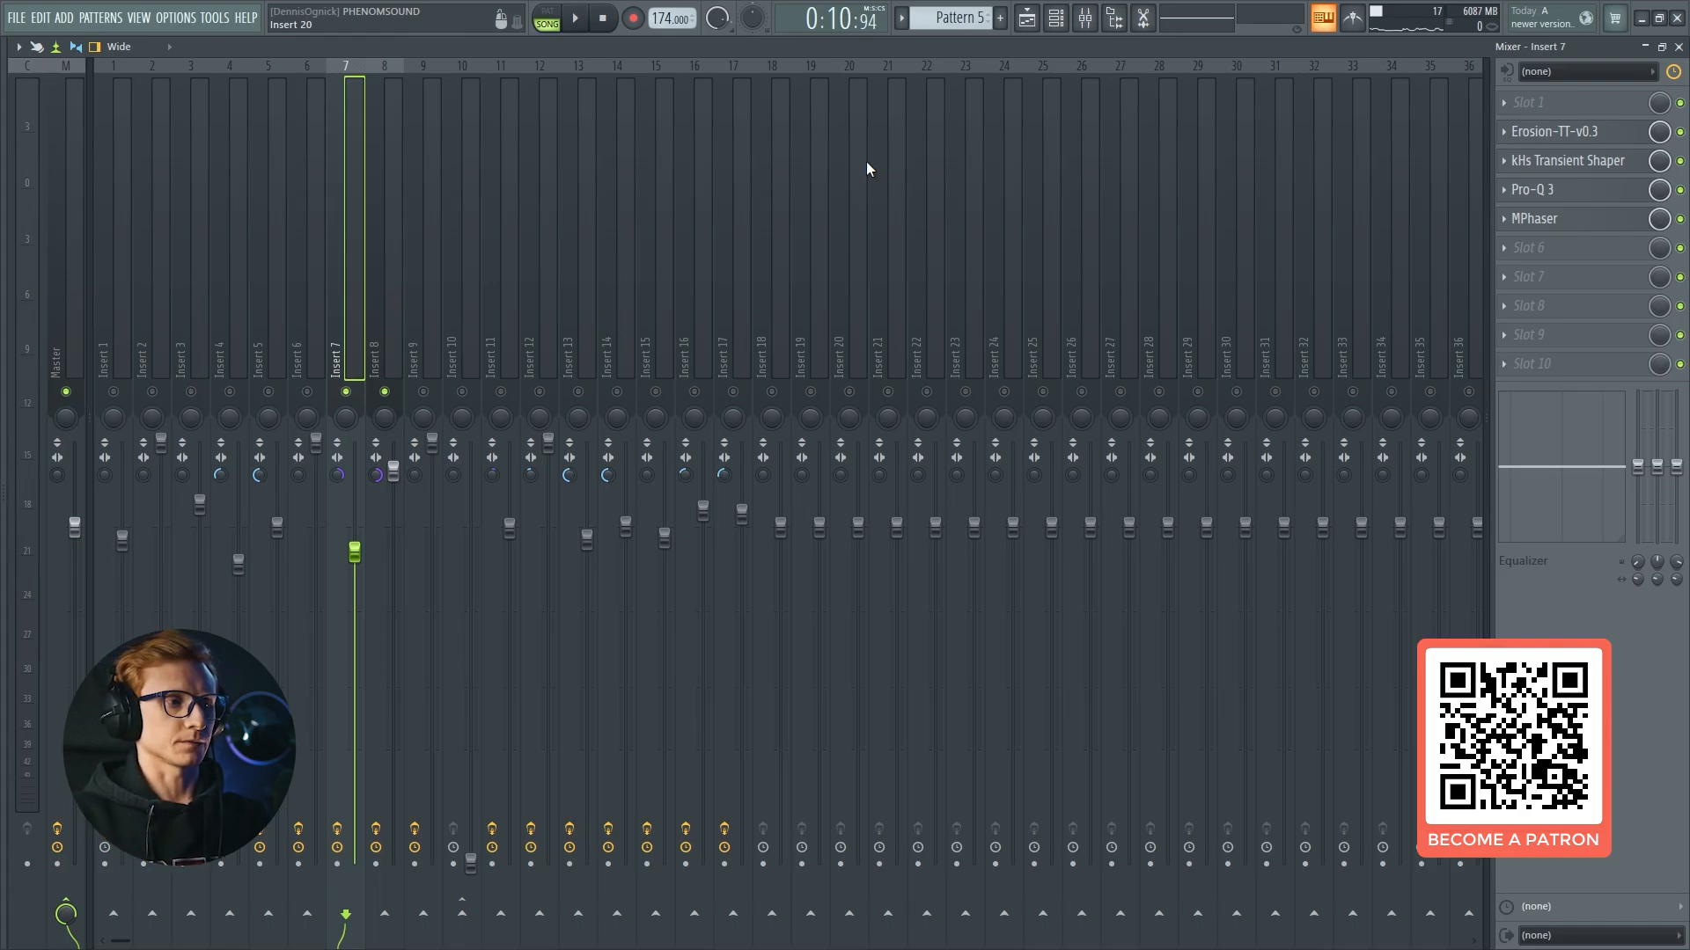
# Play Inserts 7 and 8 together from bar 9 while comparing their effects chains, and stop playback.
pyautogui.press('space')
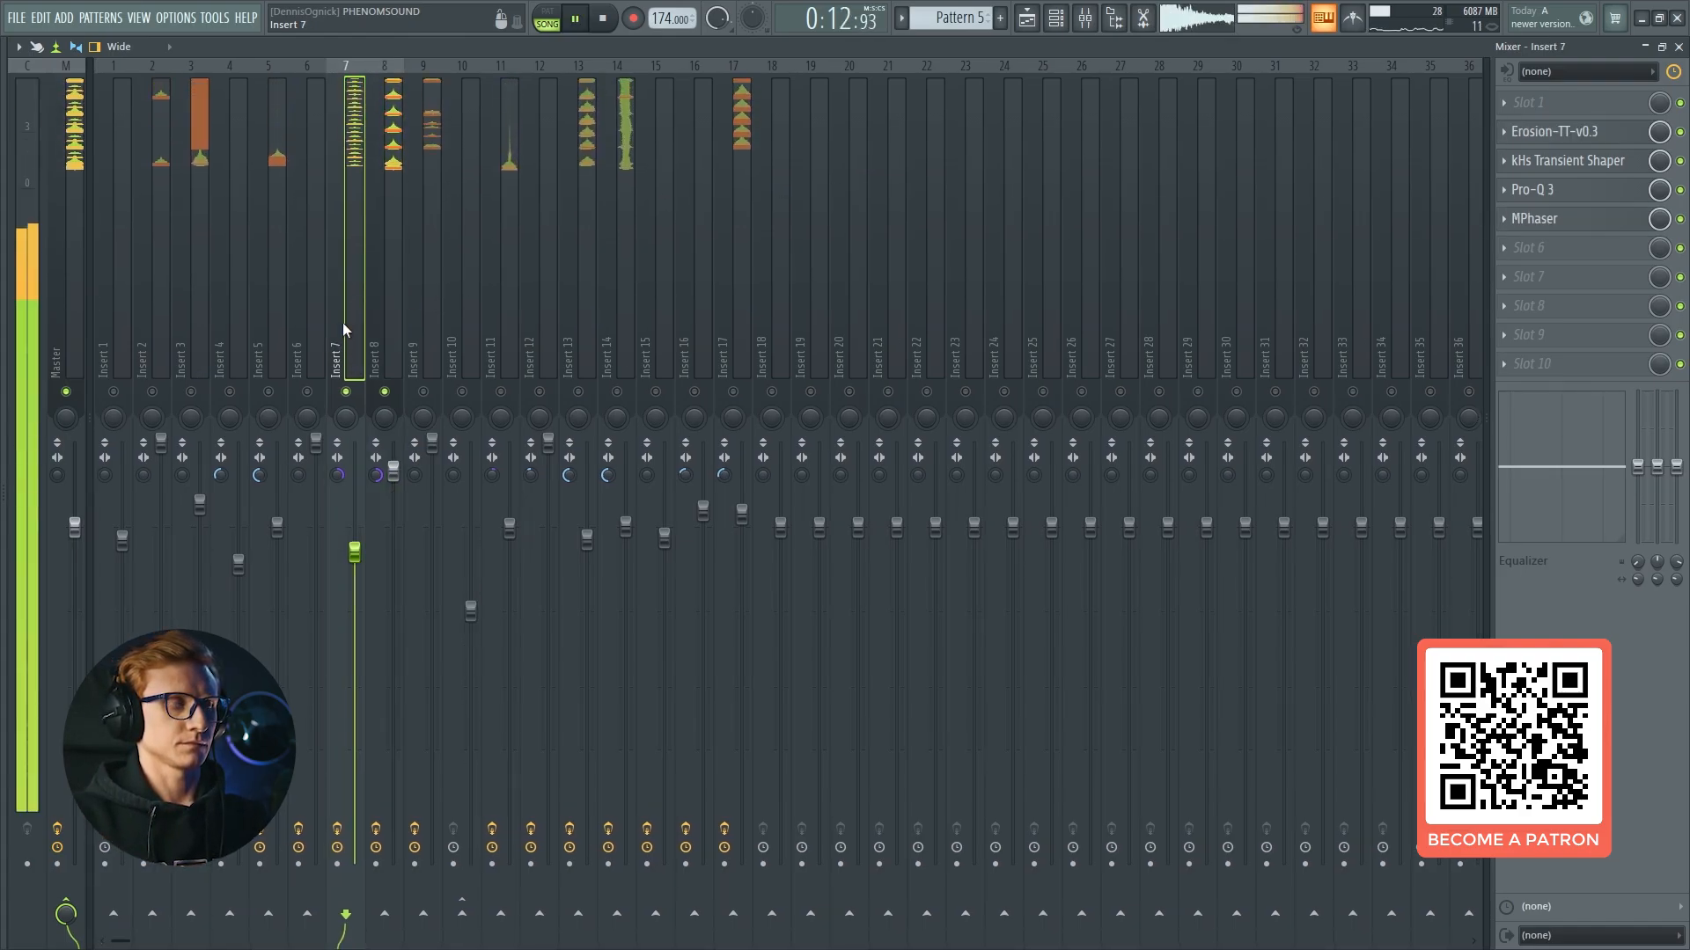
pyautogui.click(388, 325)
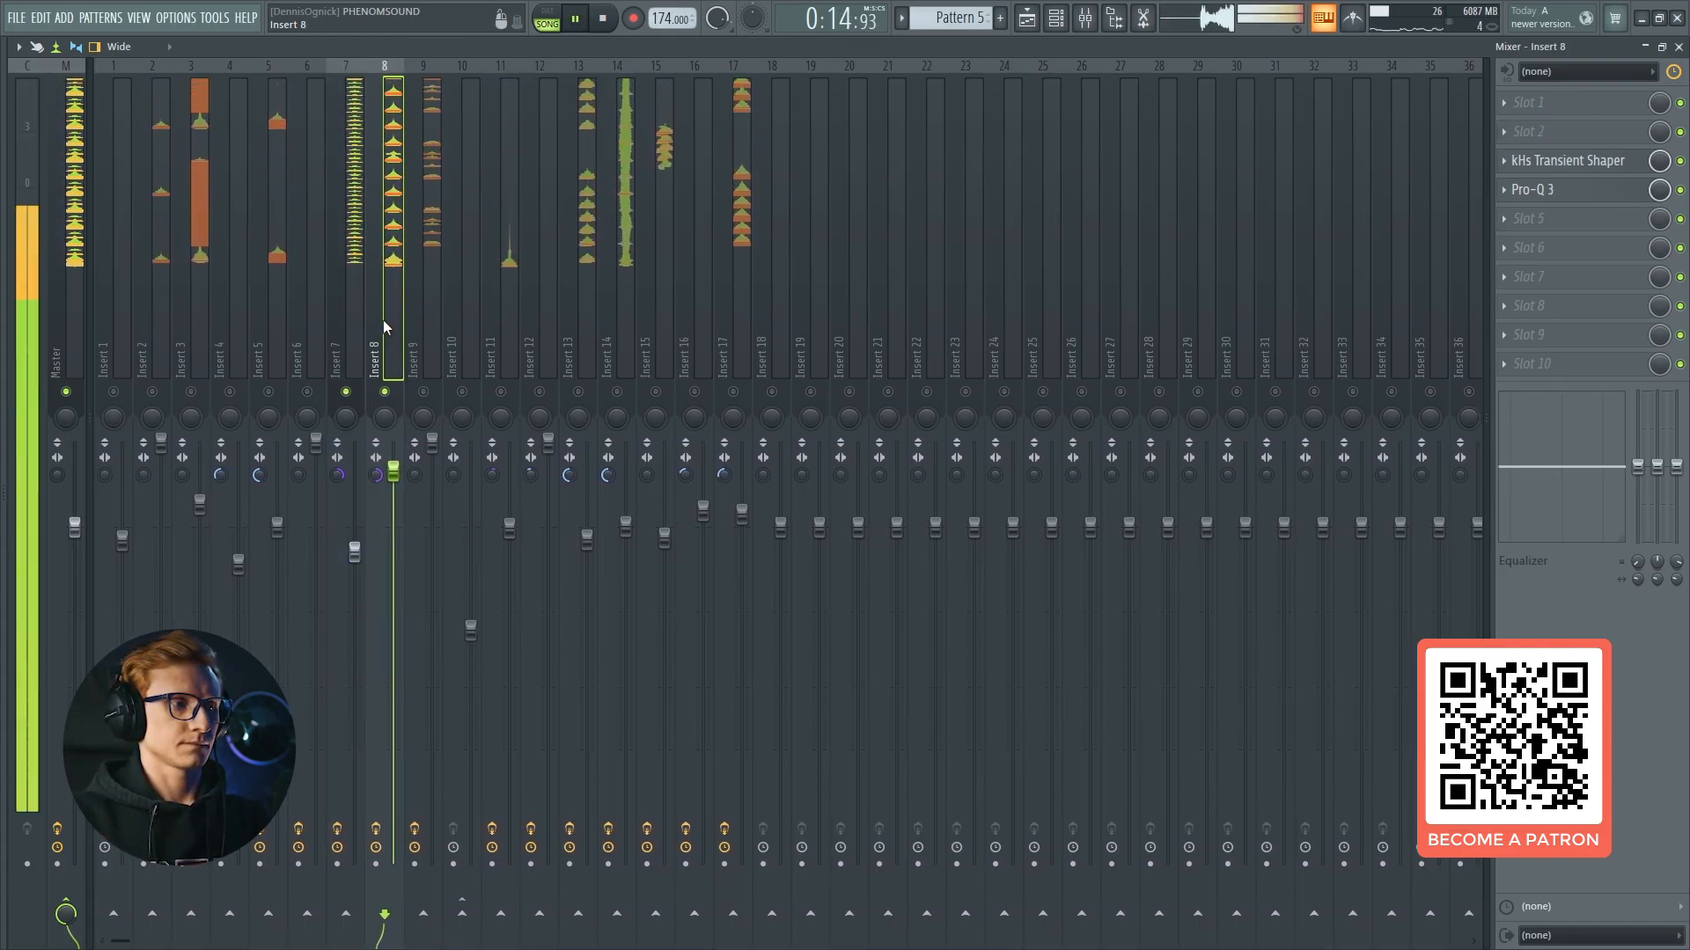
pyautogui.press('space')
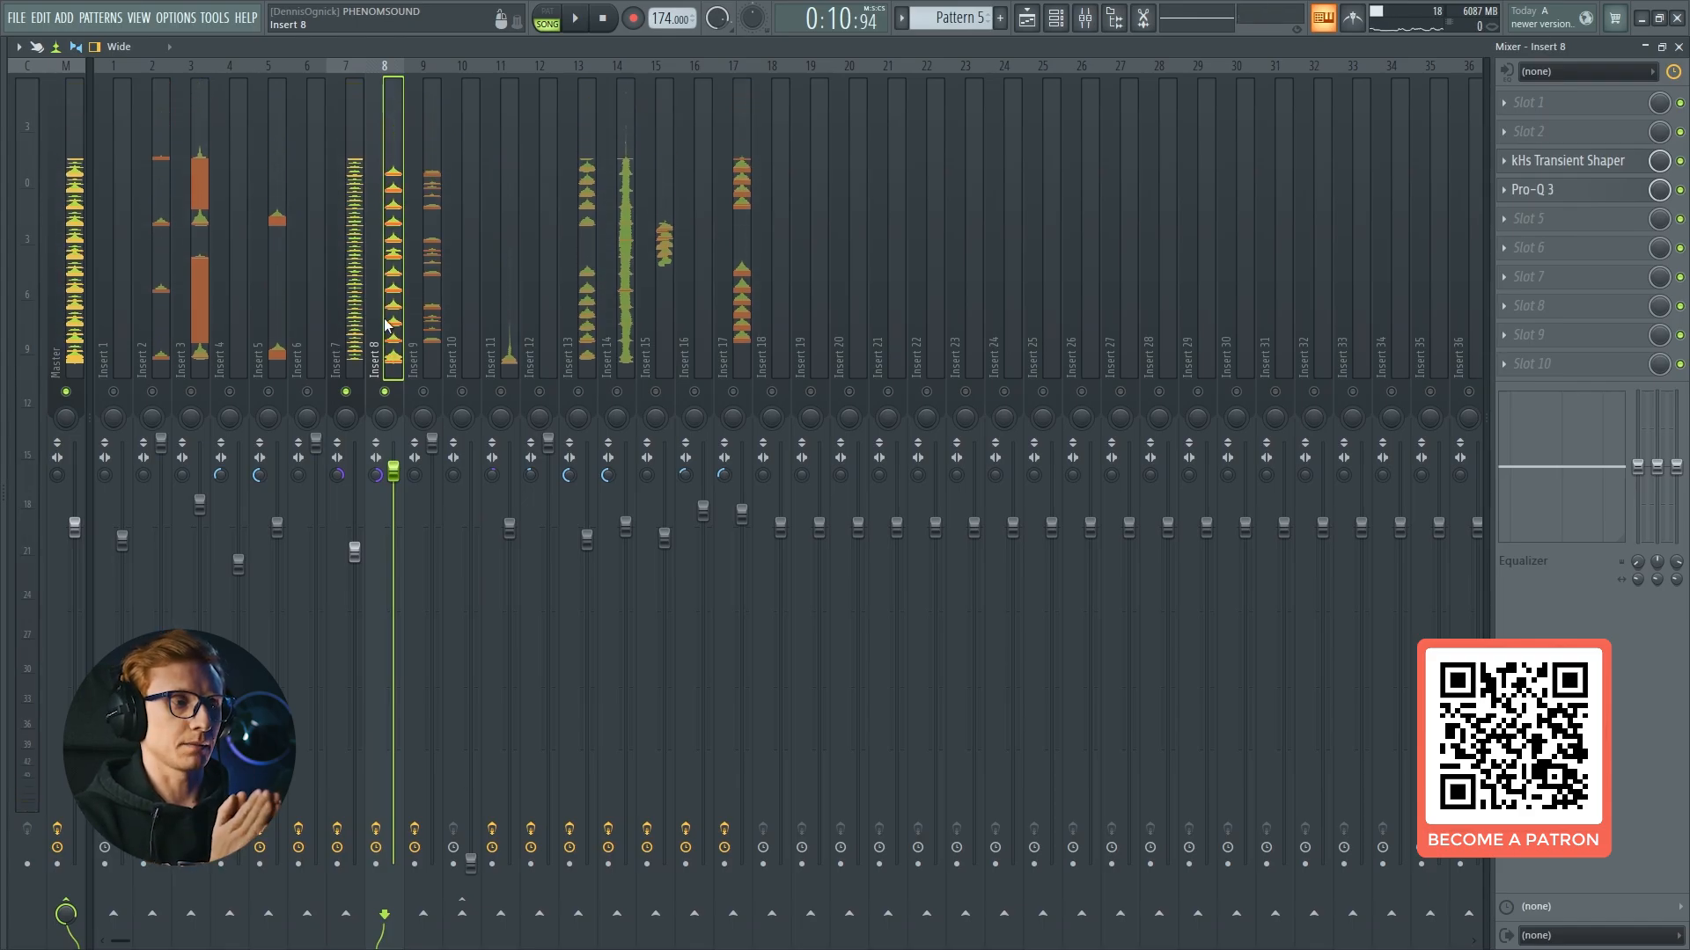
# Play the bar 9 section while adding Inserts 9, 12 and 2 to the soloed mixer tracks.
pyautogui.click(233, 286)
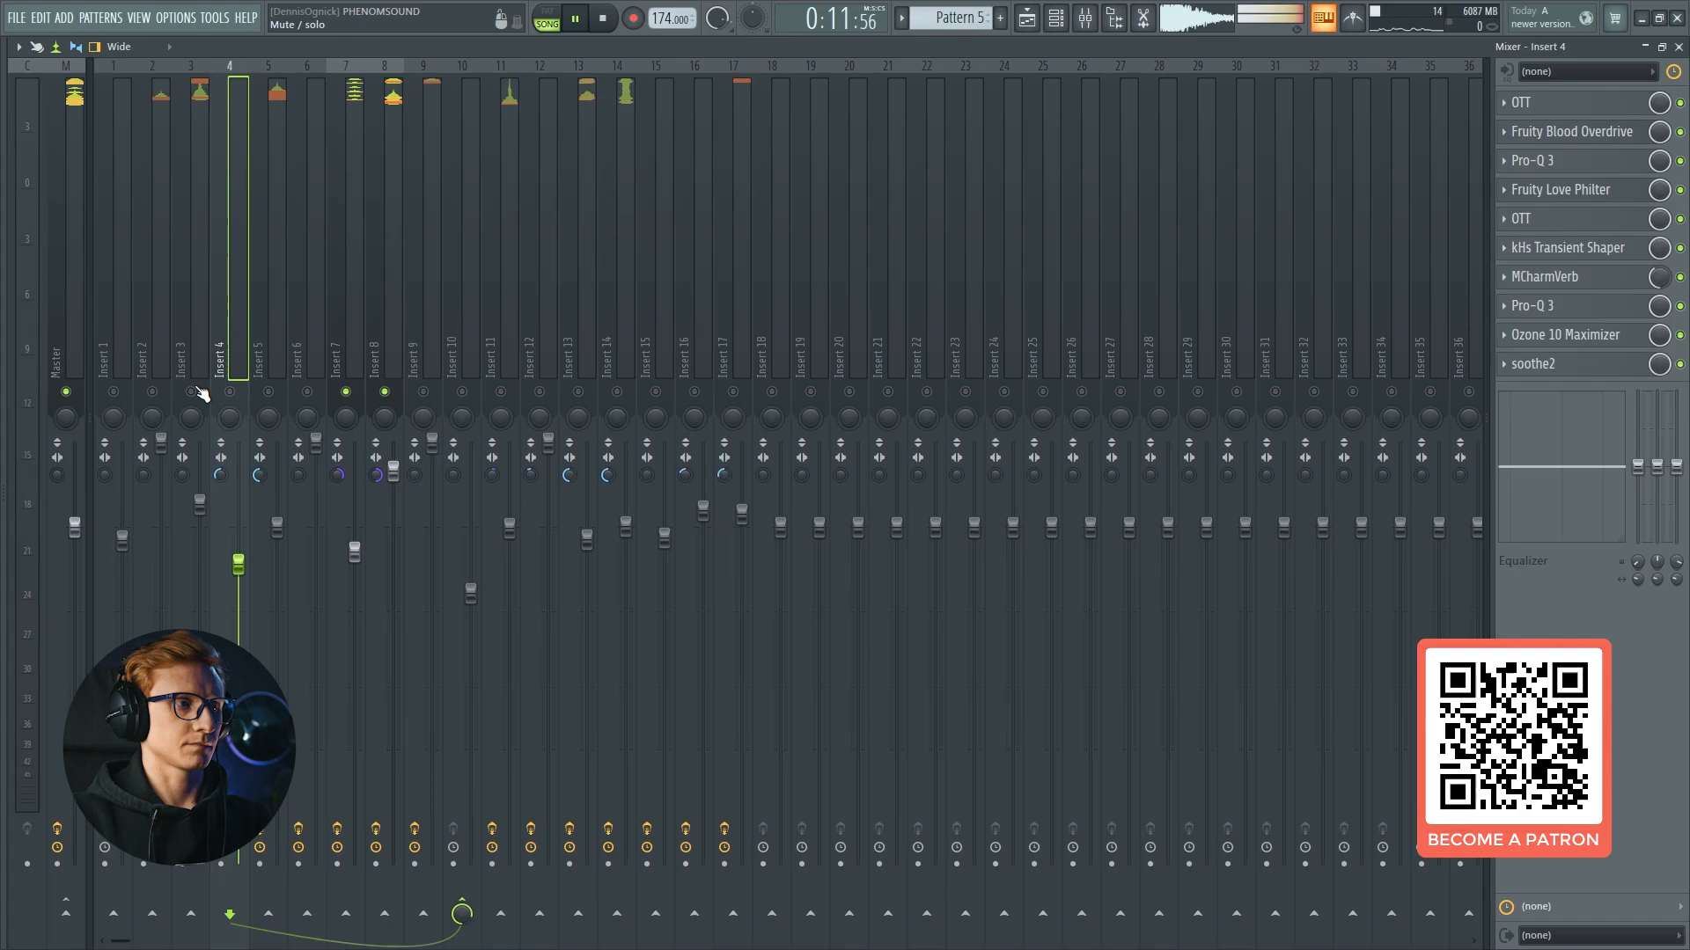
pyautogui.click(408, 247)
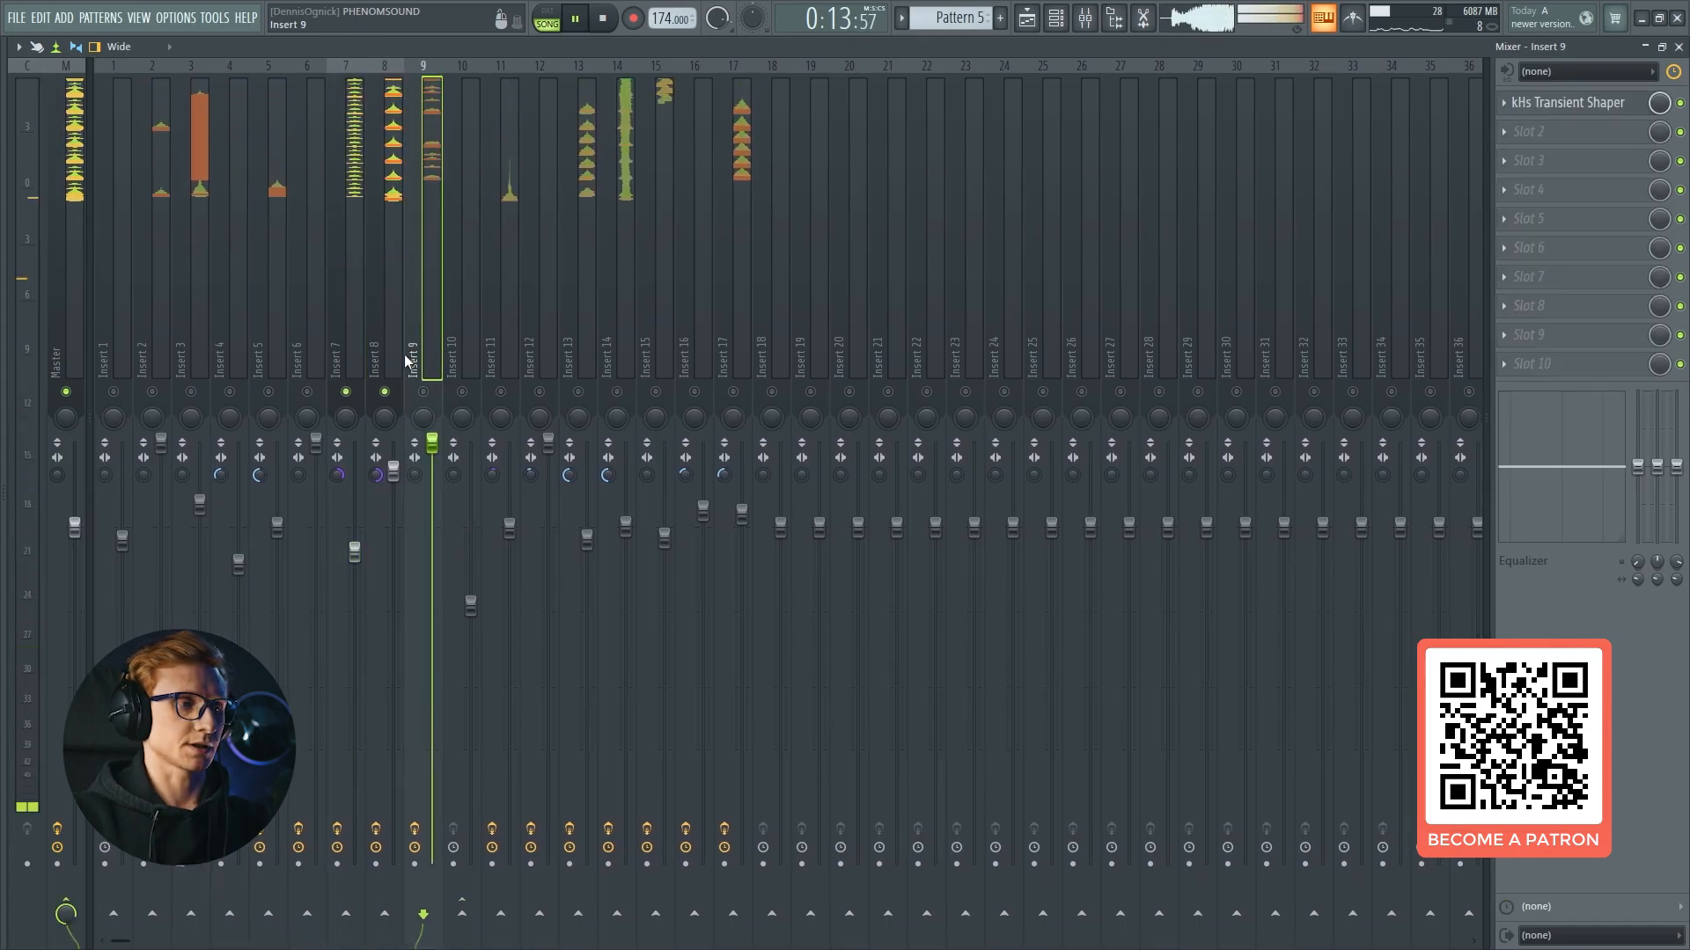
pyautogui.click(539, 392)
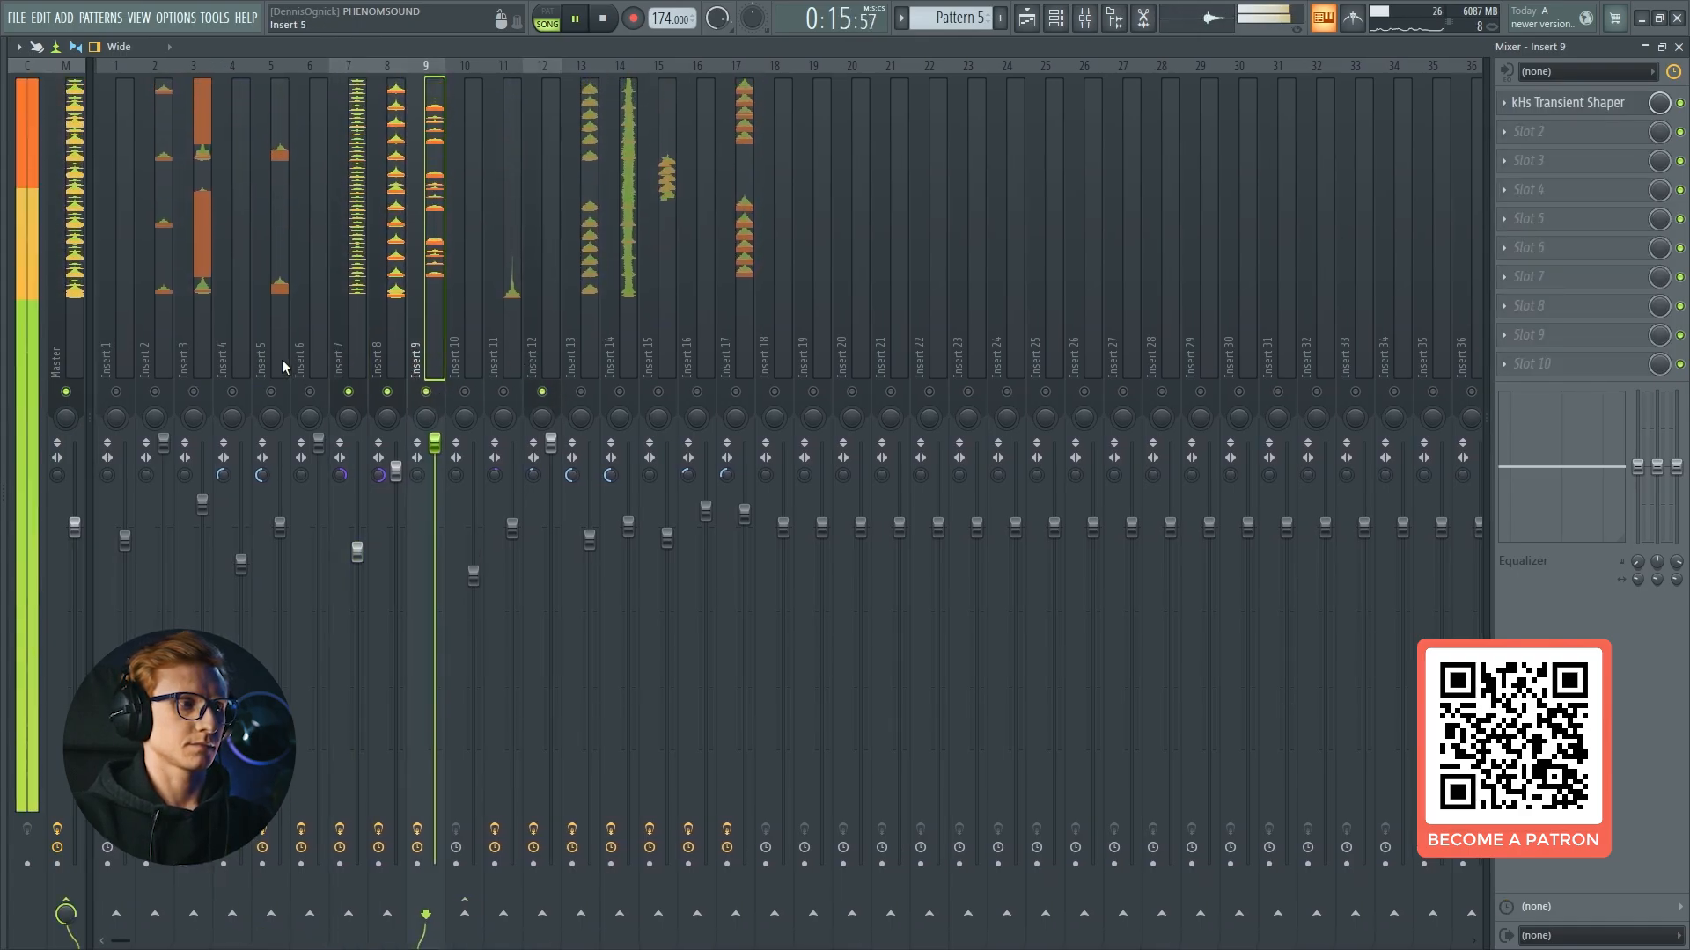
pyautogui.click(154, 392)
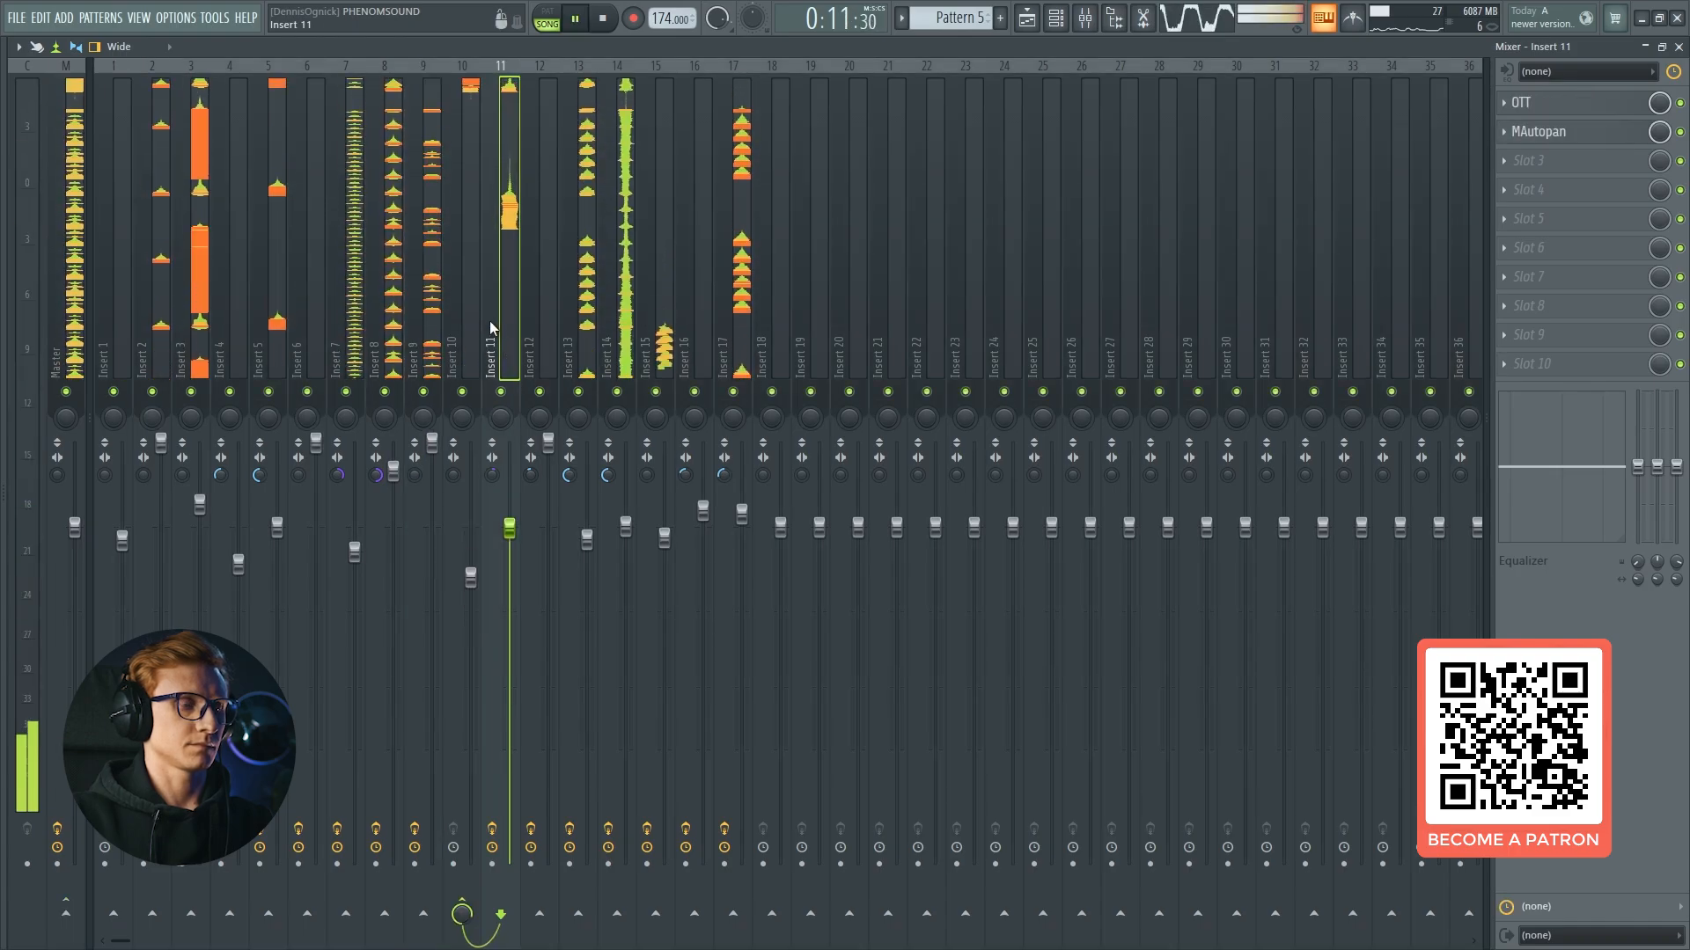
# Play the full mix from bar 9 with all inserts active, checking both the arrangement and the mixer levels.
pyautogui.press('F5')
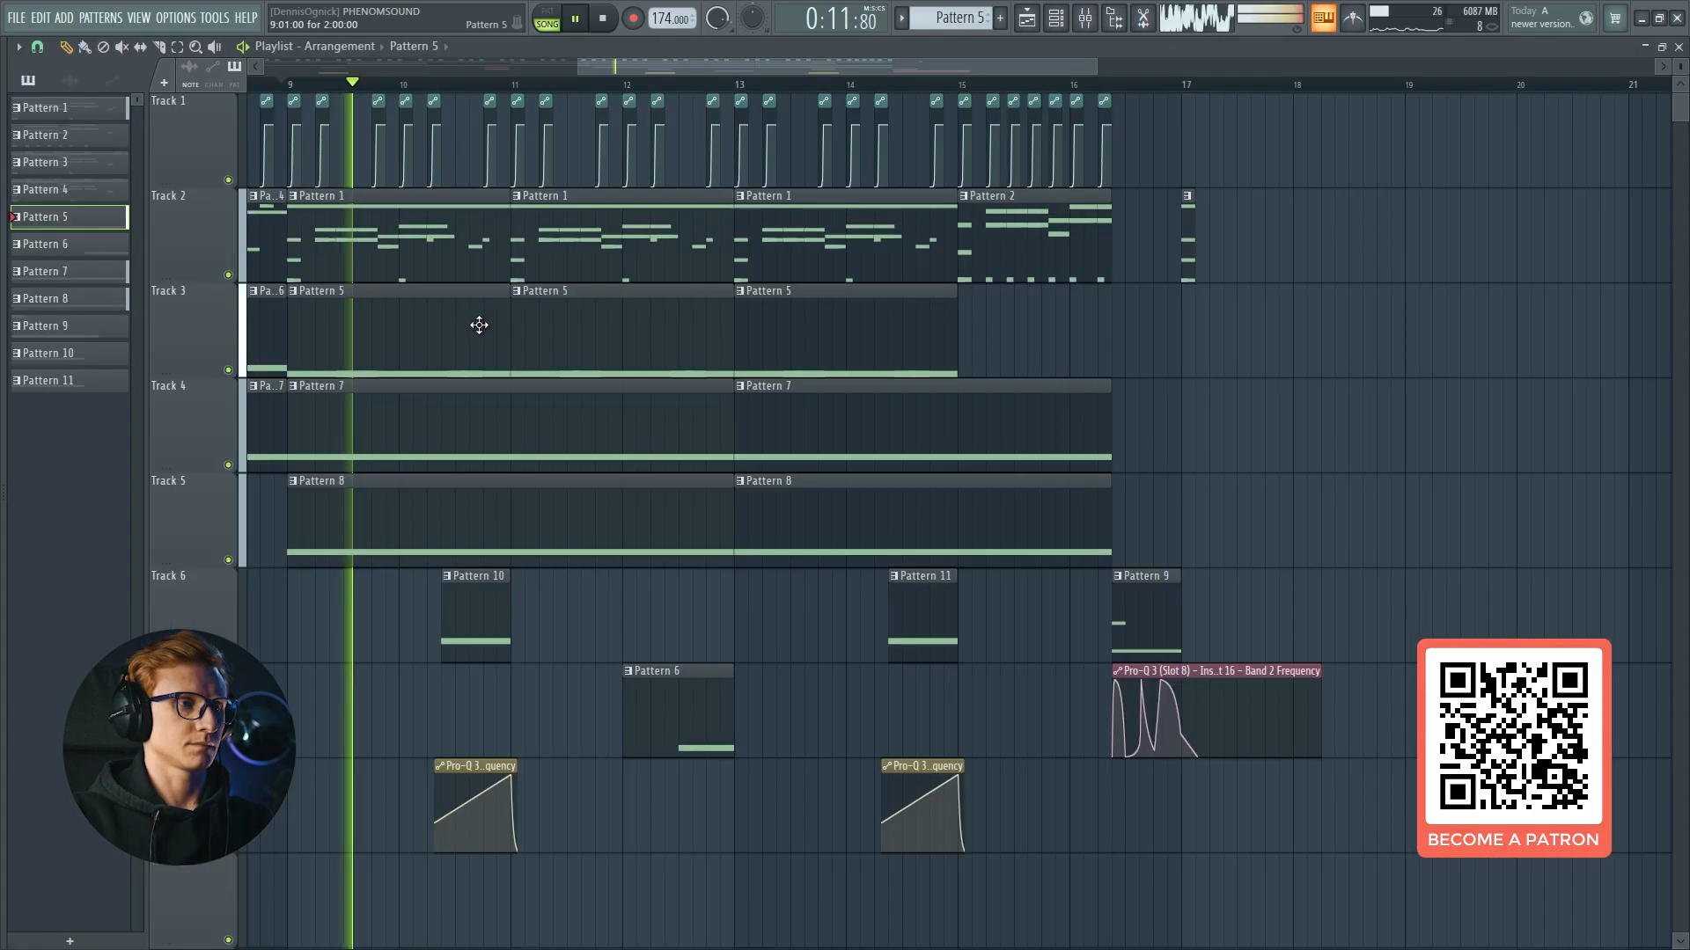
pyautogui.press('F9')
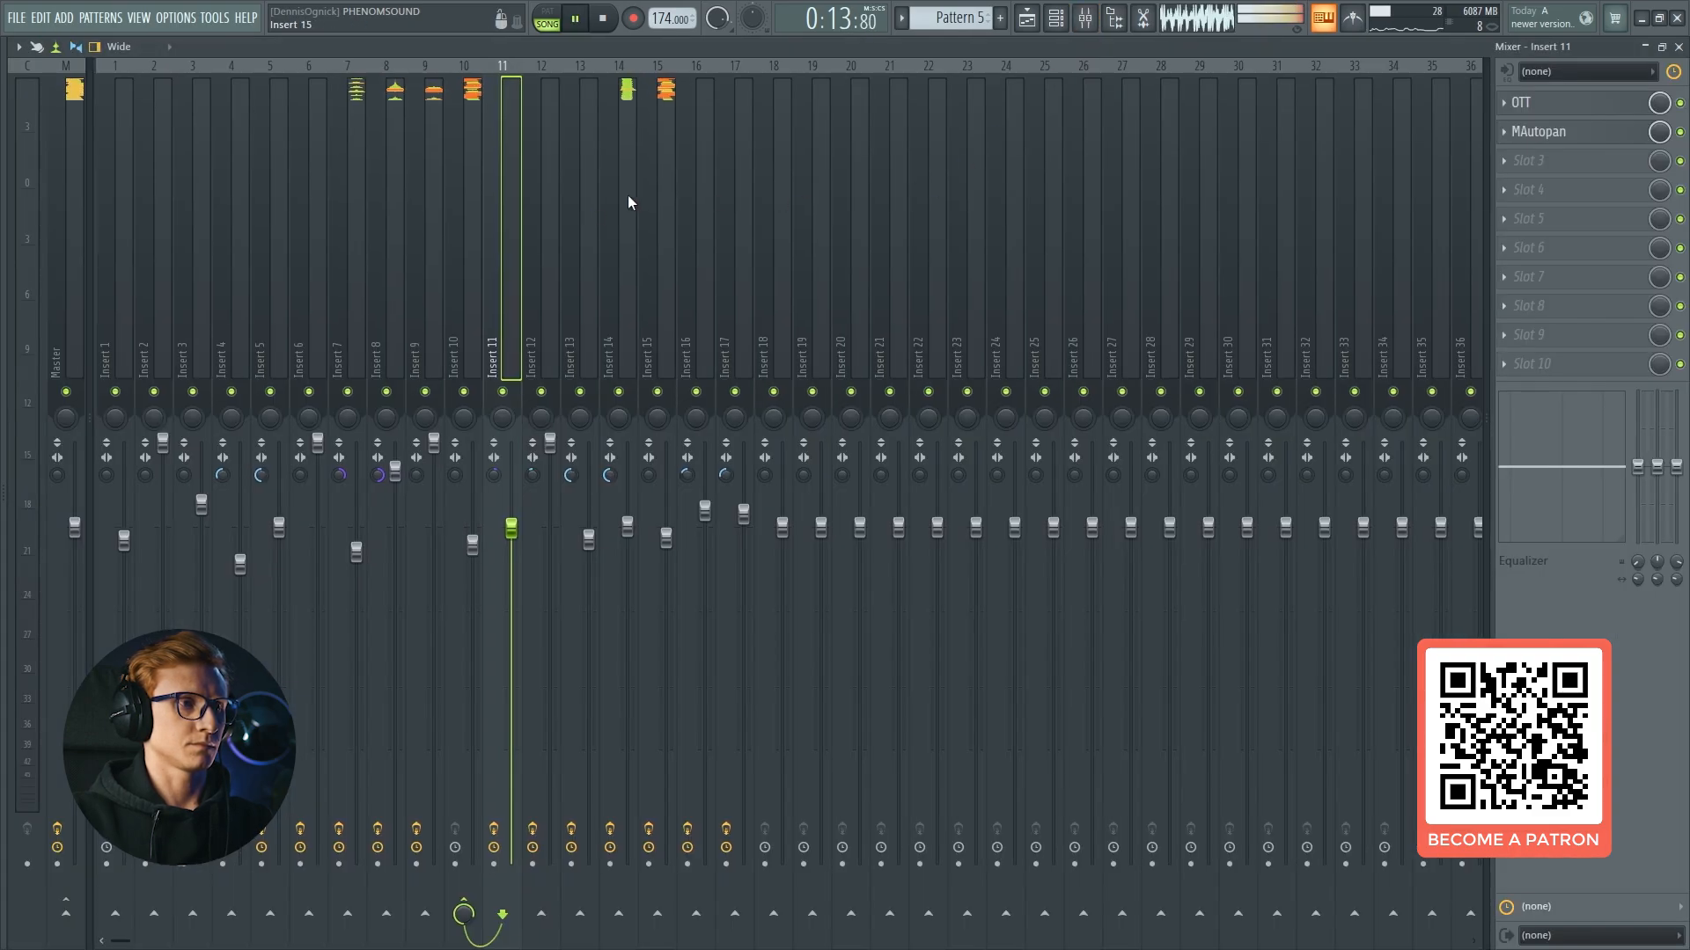
pyautogui.press('F5')
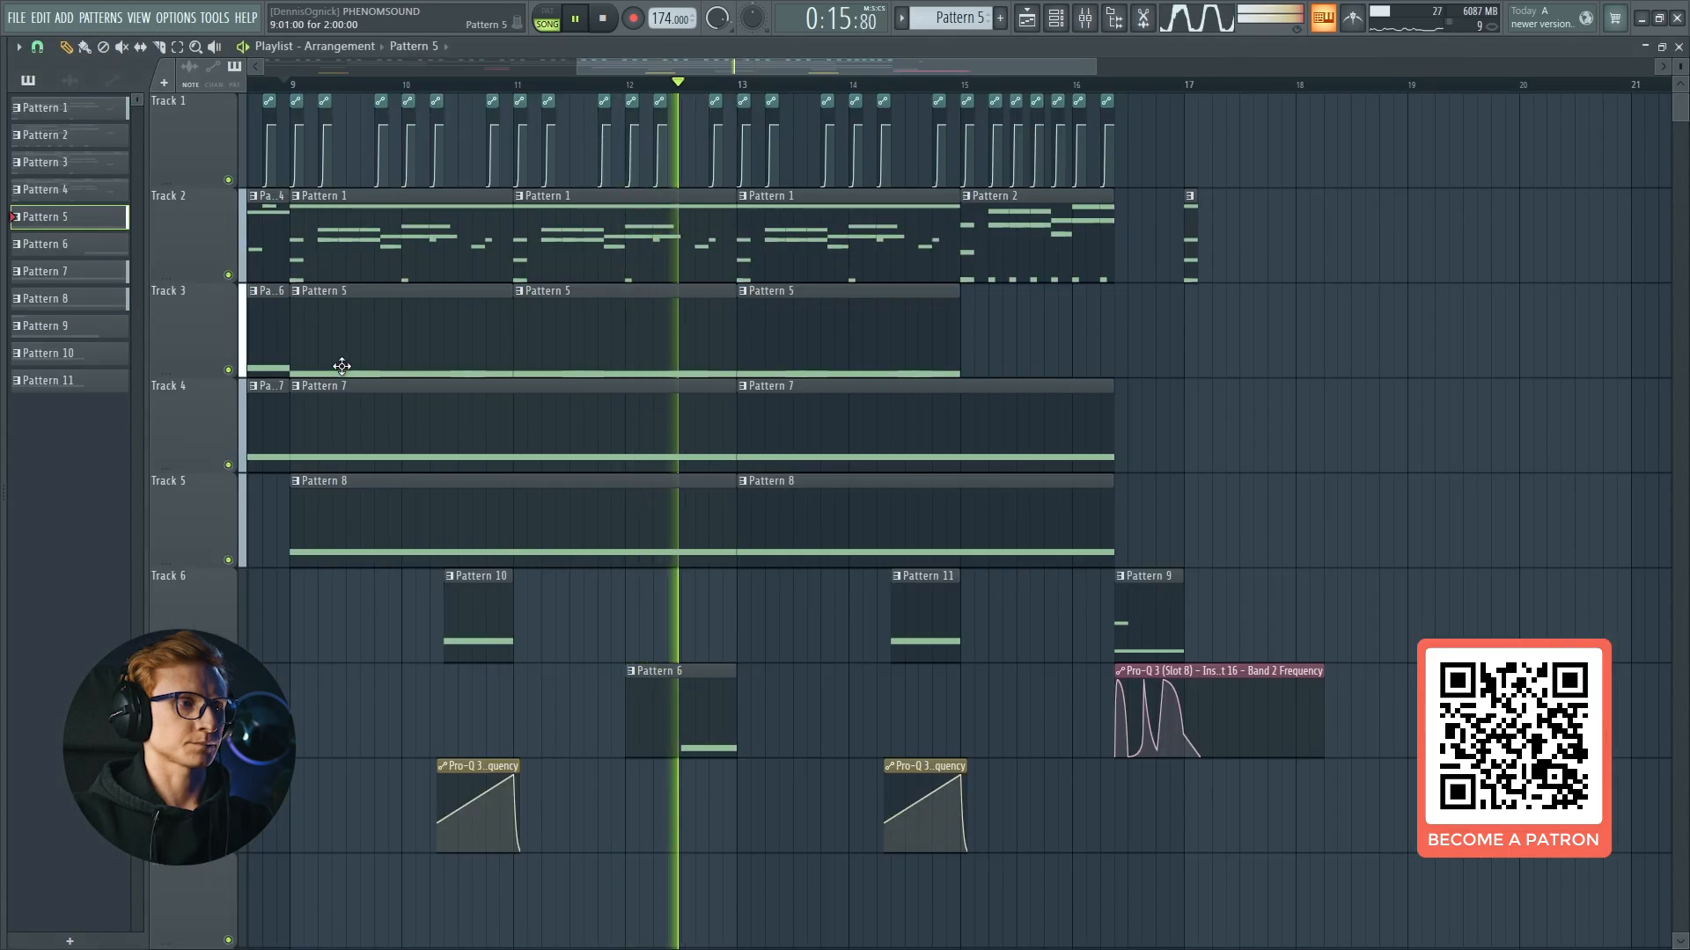
# Select Pattern 7 in the arrangement, stop playback and look over its notes in the channel rack.
pyautogui.click(374, 417)
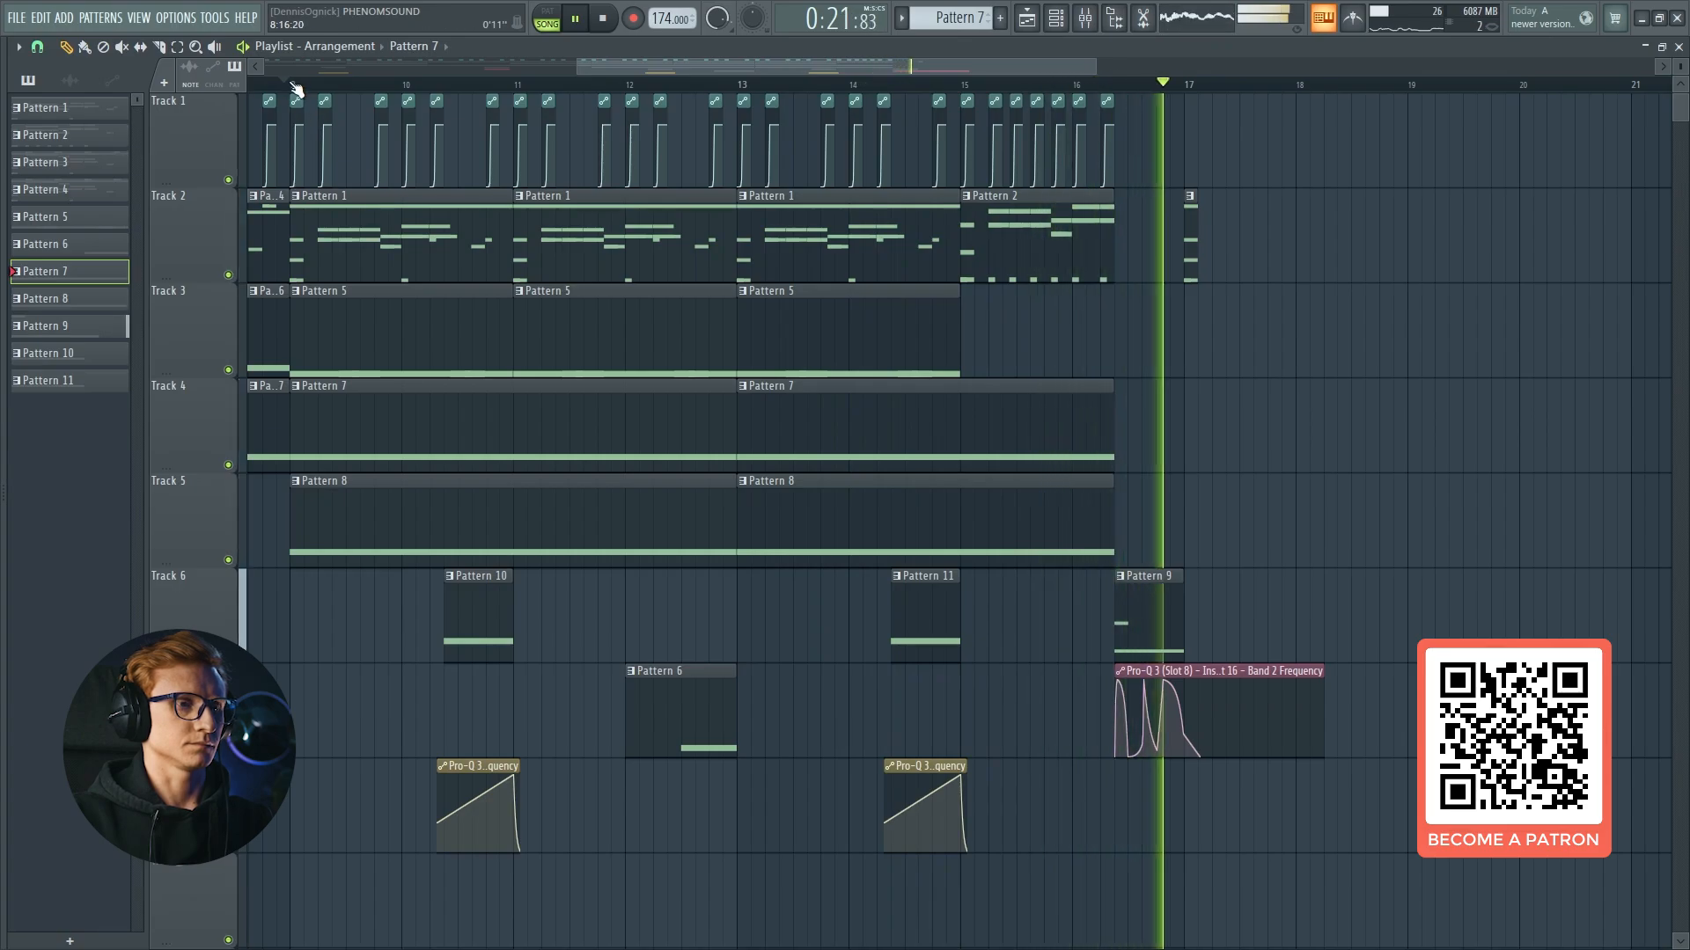
pyautogui.press('space')
pyautogui.doubleClick(337, 433)
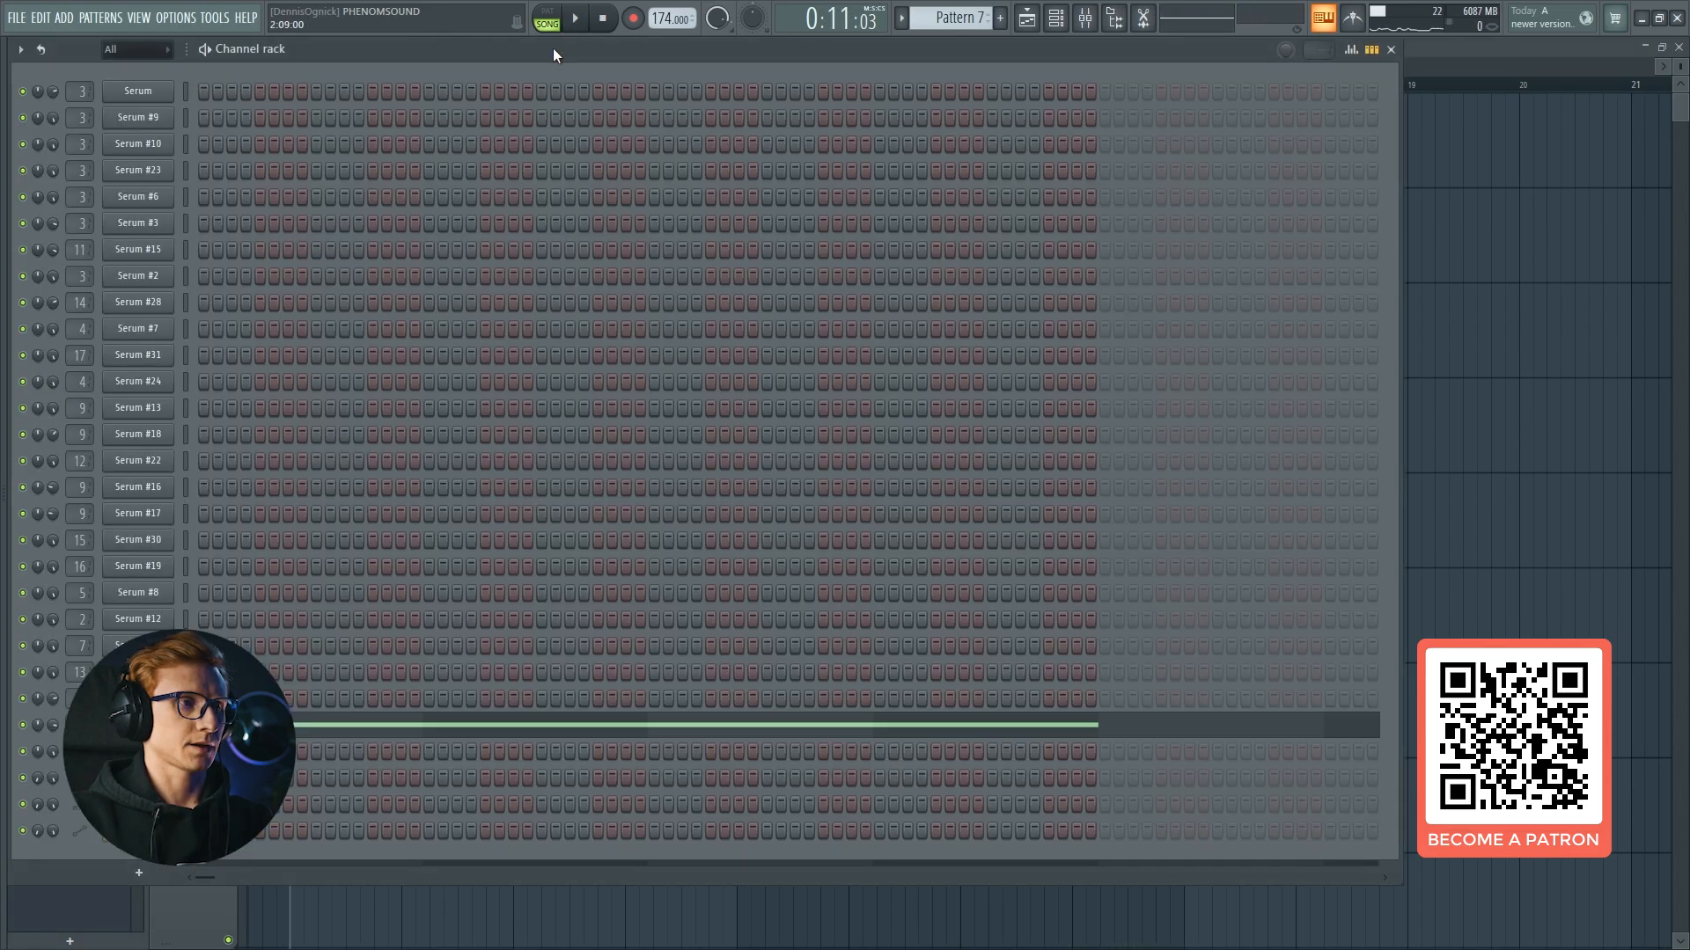
pyautogui.rightClick(552, 49)
# Open Pattern 8's notes, play the pattern on its own and review the effects chain on Insert 14.
pyautogui.doubleClick(417, 500)
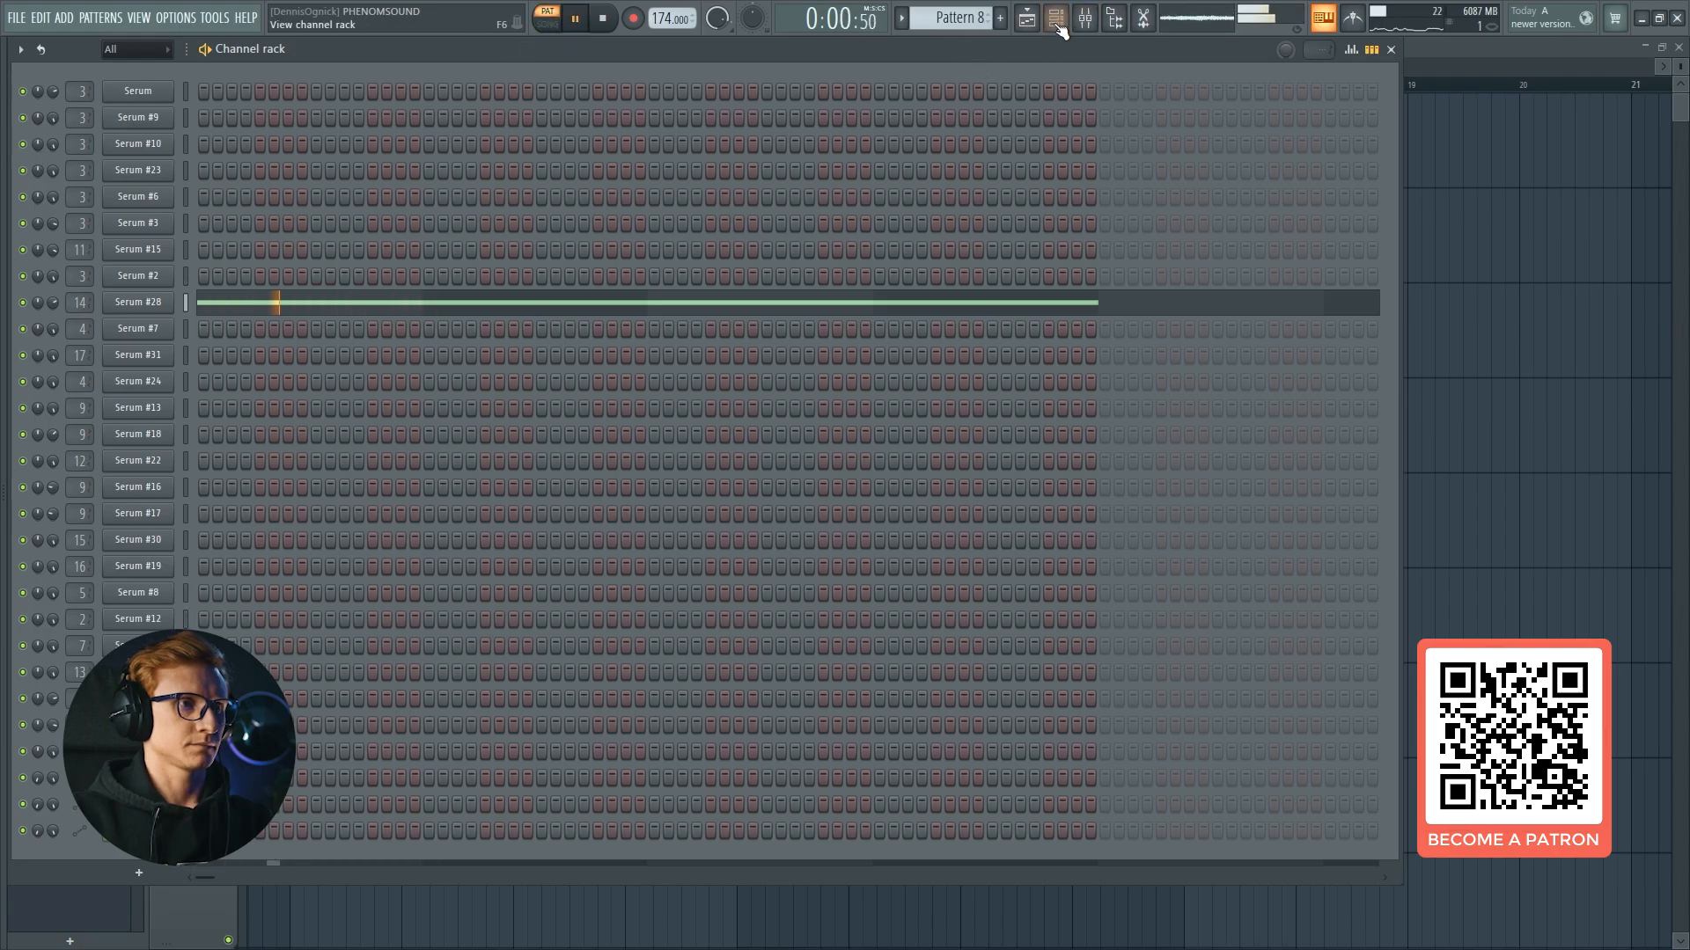
pyautogui.click(1085, 17)
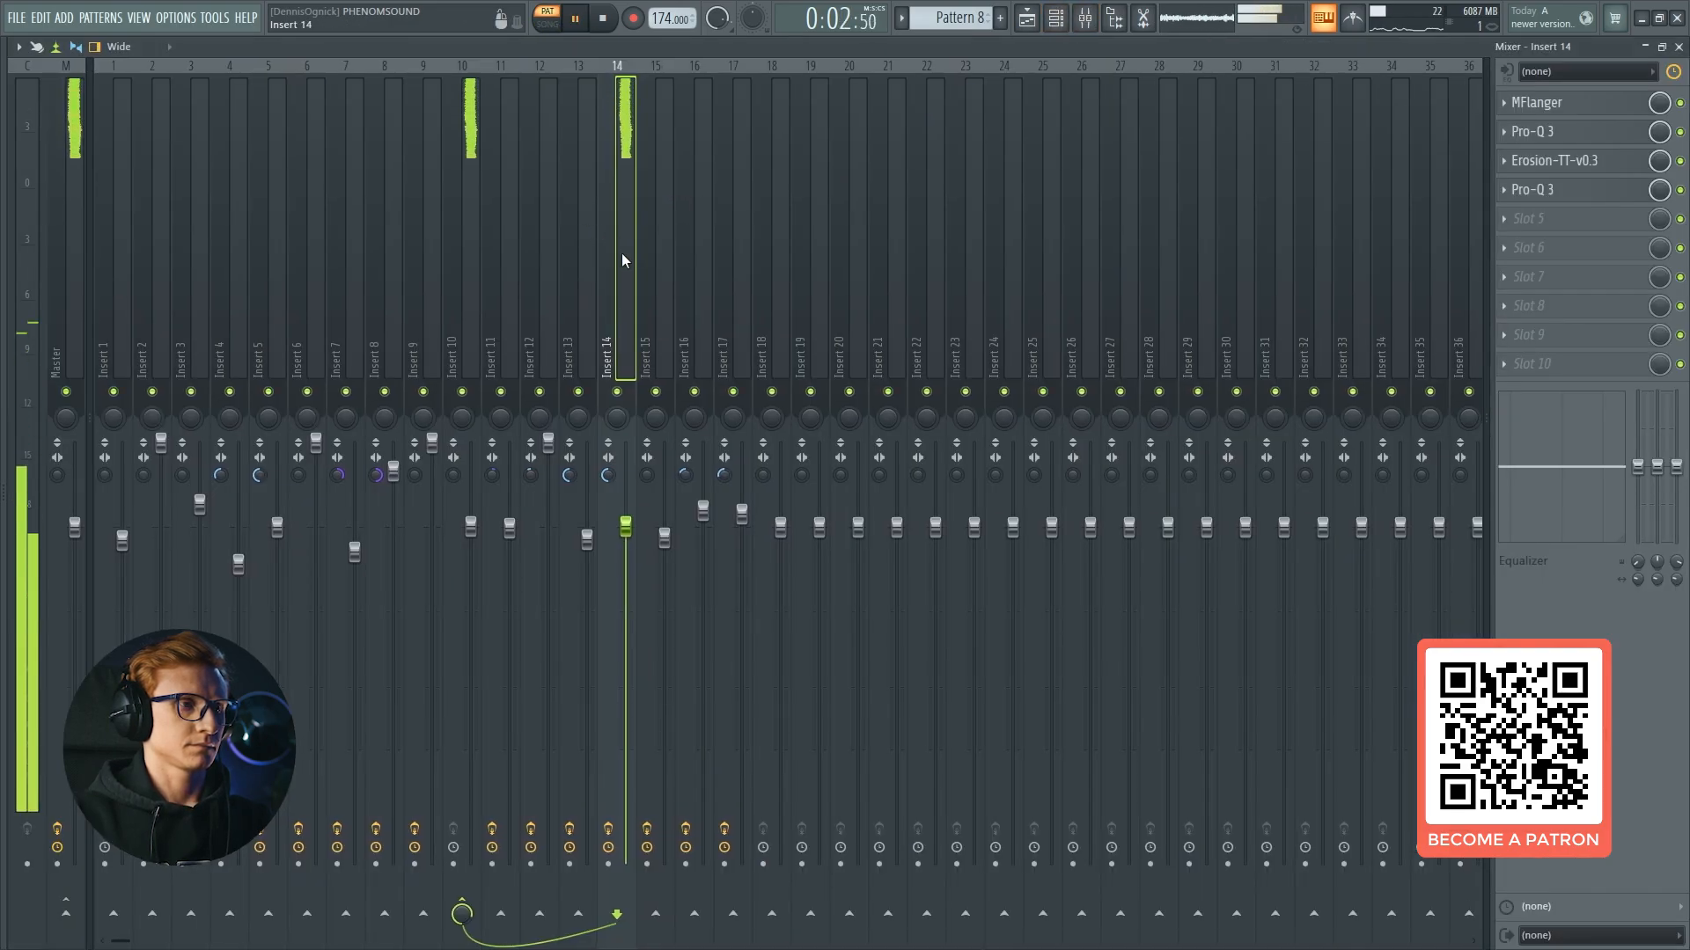
pyautogui.press('F9')
pyautogui.press('space')
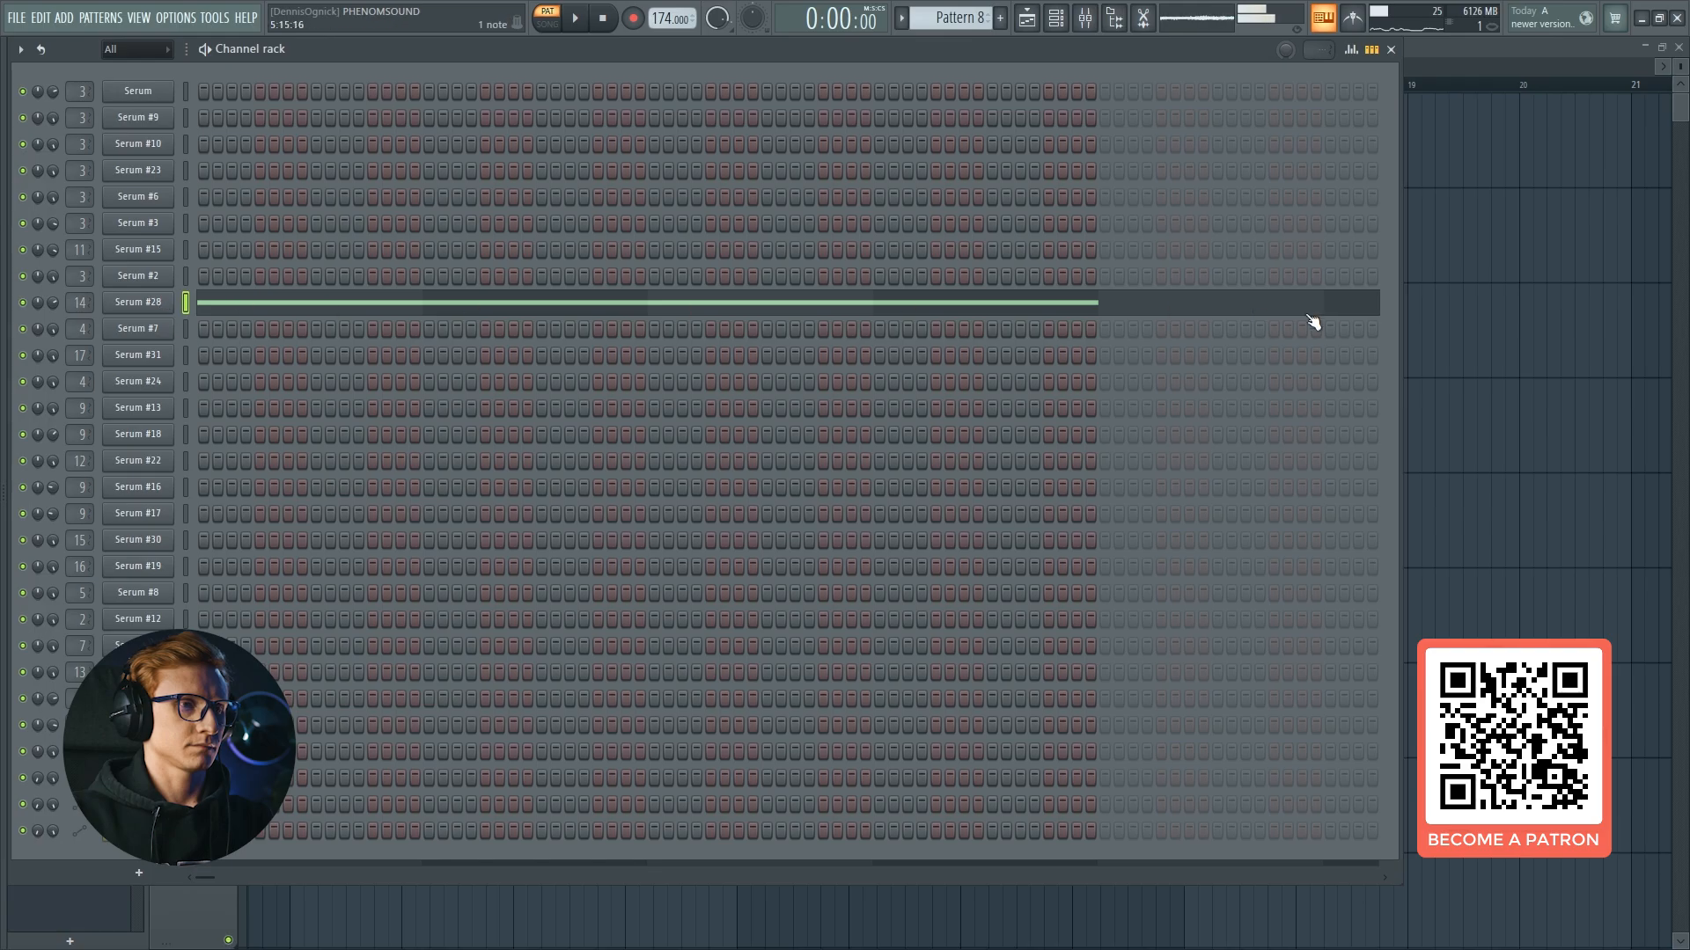
pyautogui.click(1085, 18)
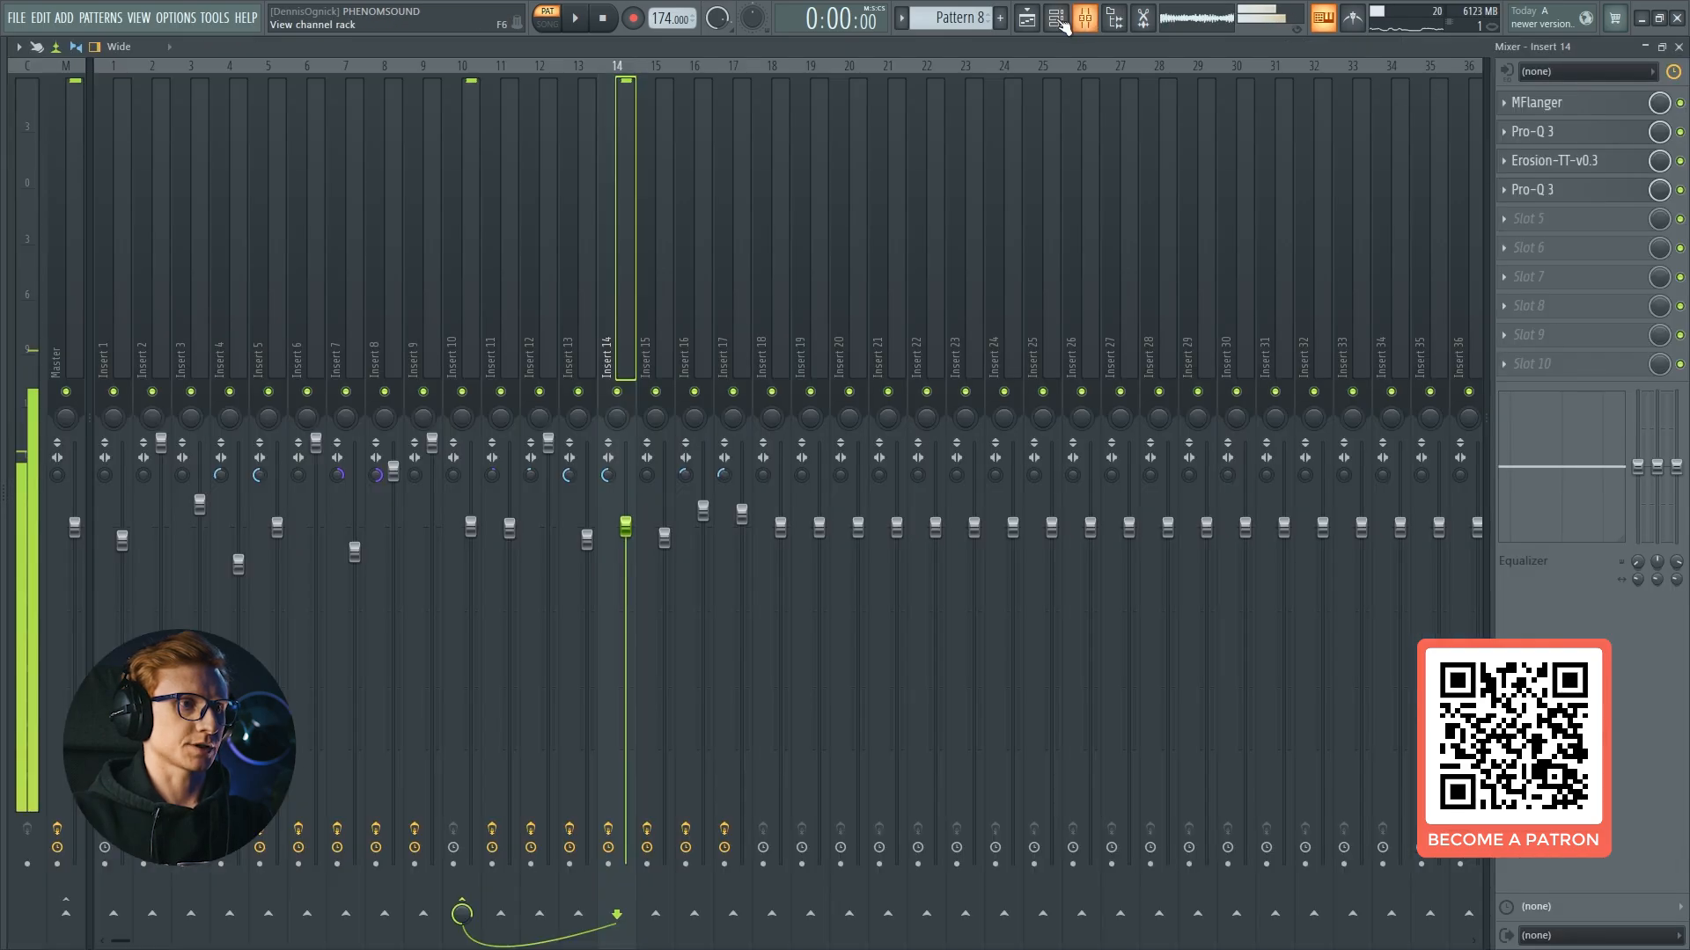
# Bypass both Pro-Q 3 equalizers and Erosion-TT on Insert 14, and audition notes with only MFlanger active.
pyautogui.click(1679, 132)
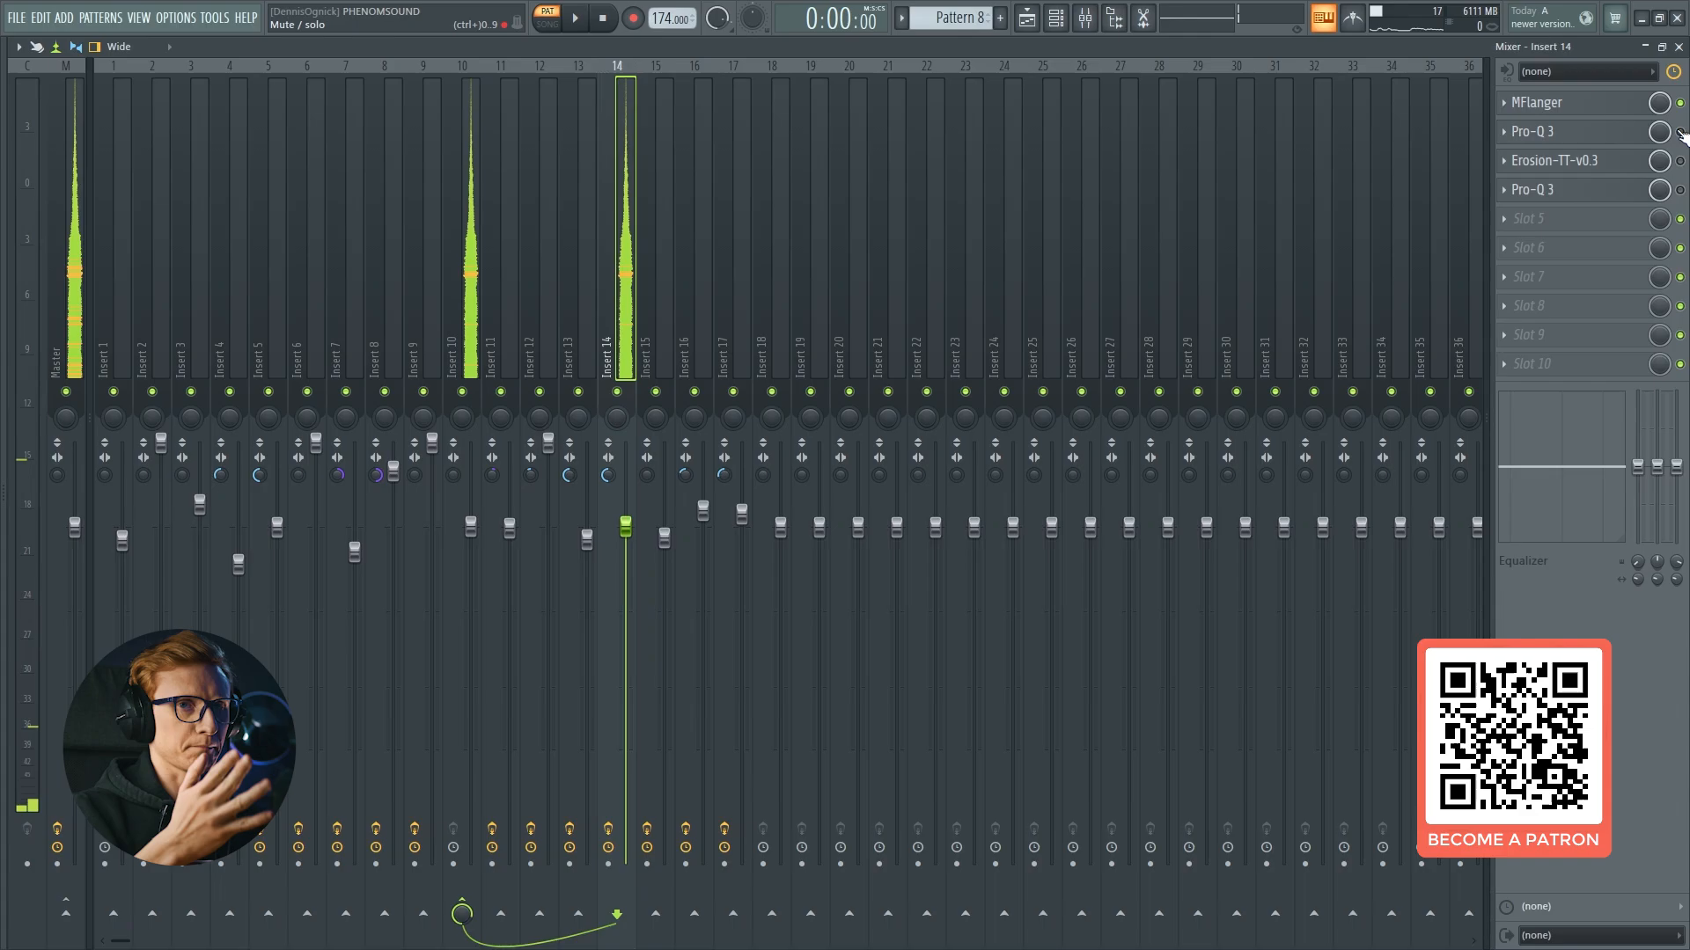
pyautogui.press('v')
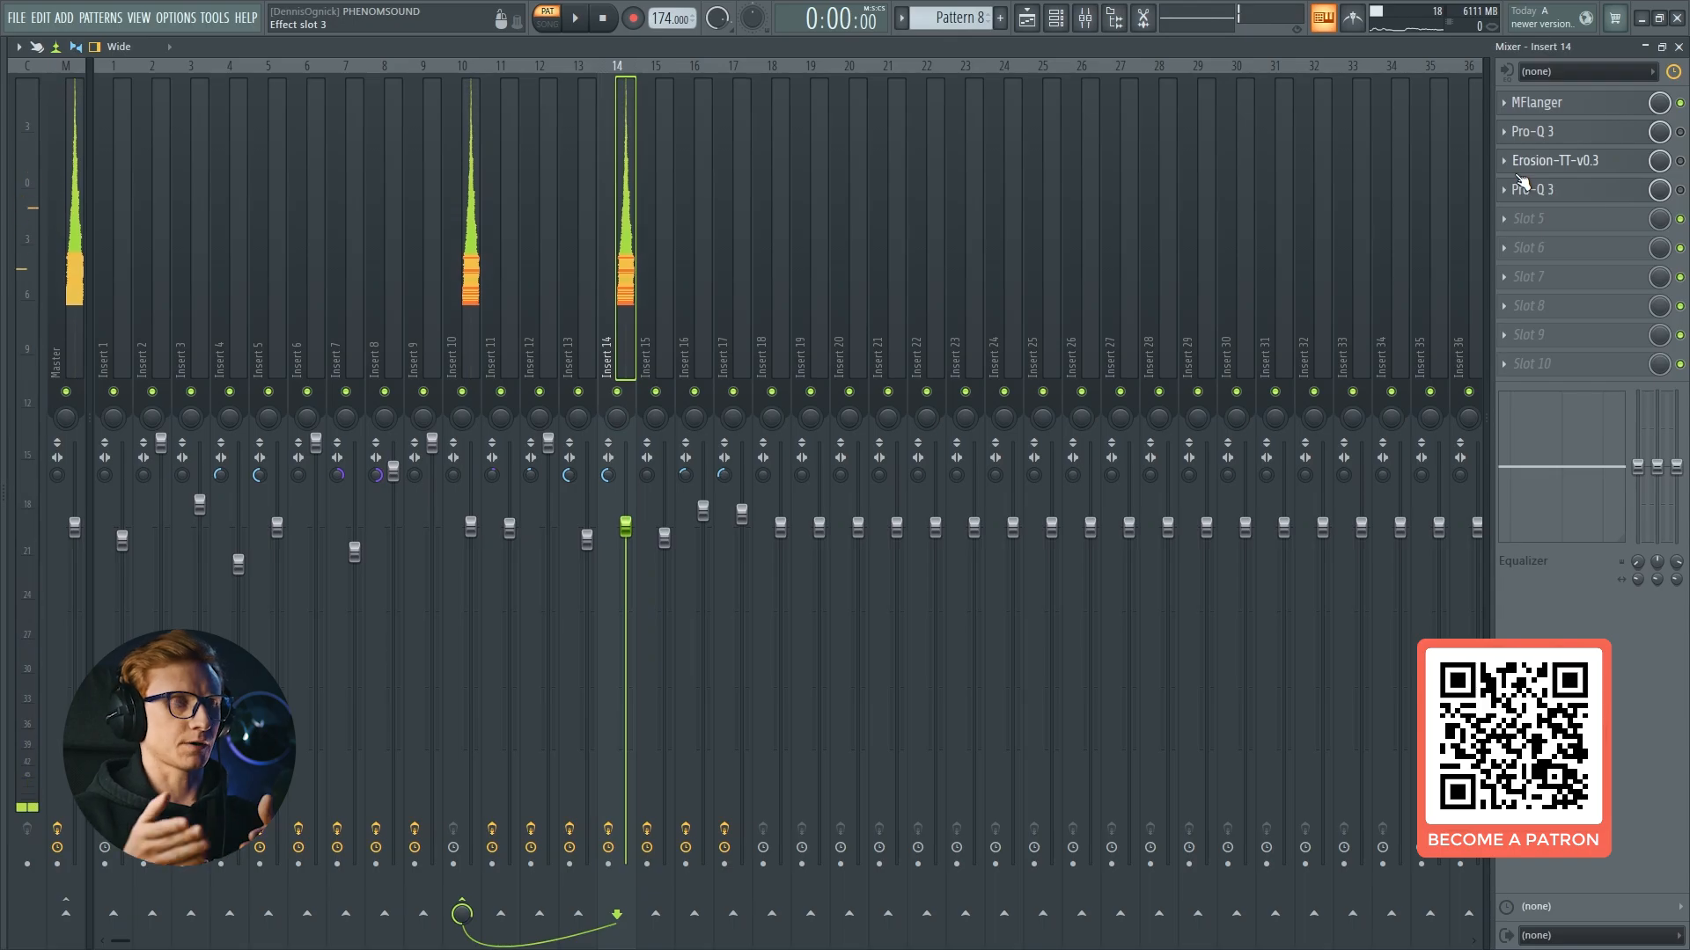
pyautogui.press('c')
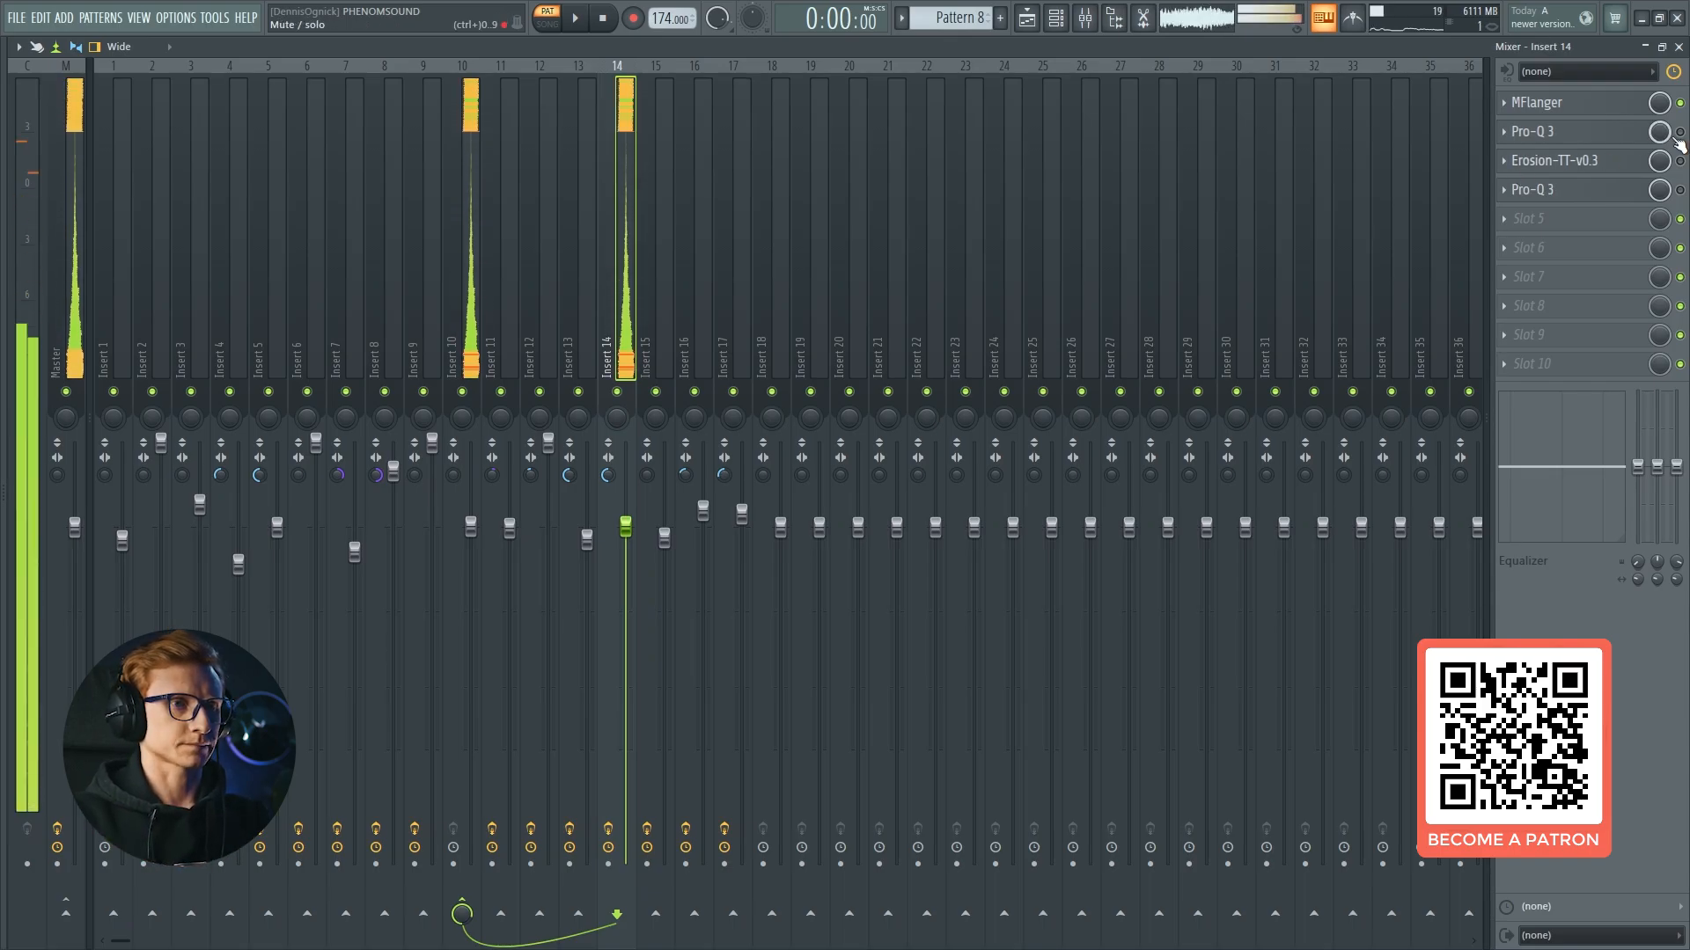
# Re-enable the first Pro-Q 3, Erosion-TT and the second Pro-Q 3 on Insert 14 one by one, auditioning the sound and inspecting each effect's settings.
pyautogui.click(1623, 138)
pyautogui.press('v')
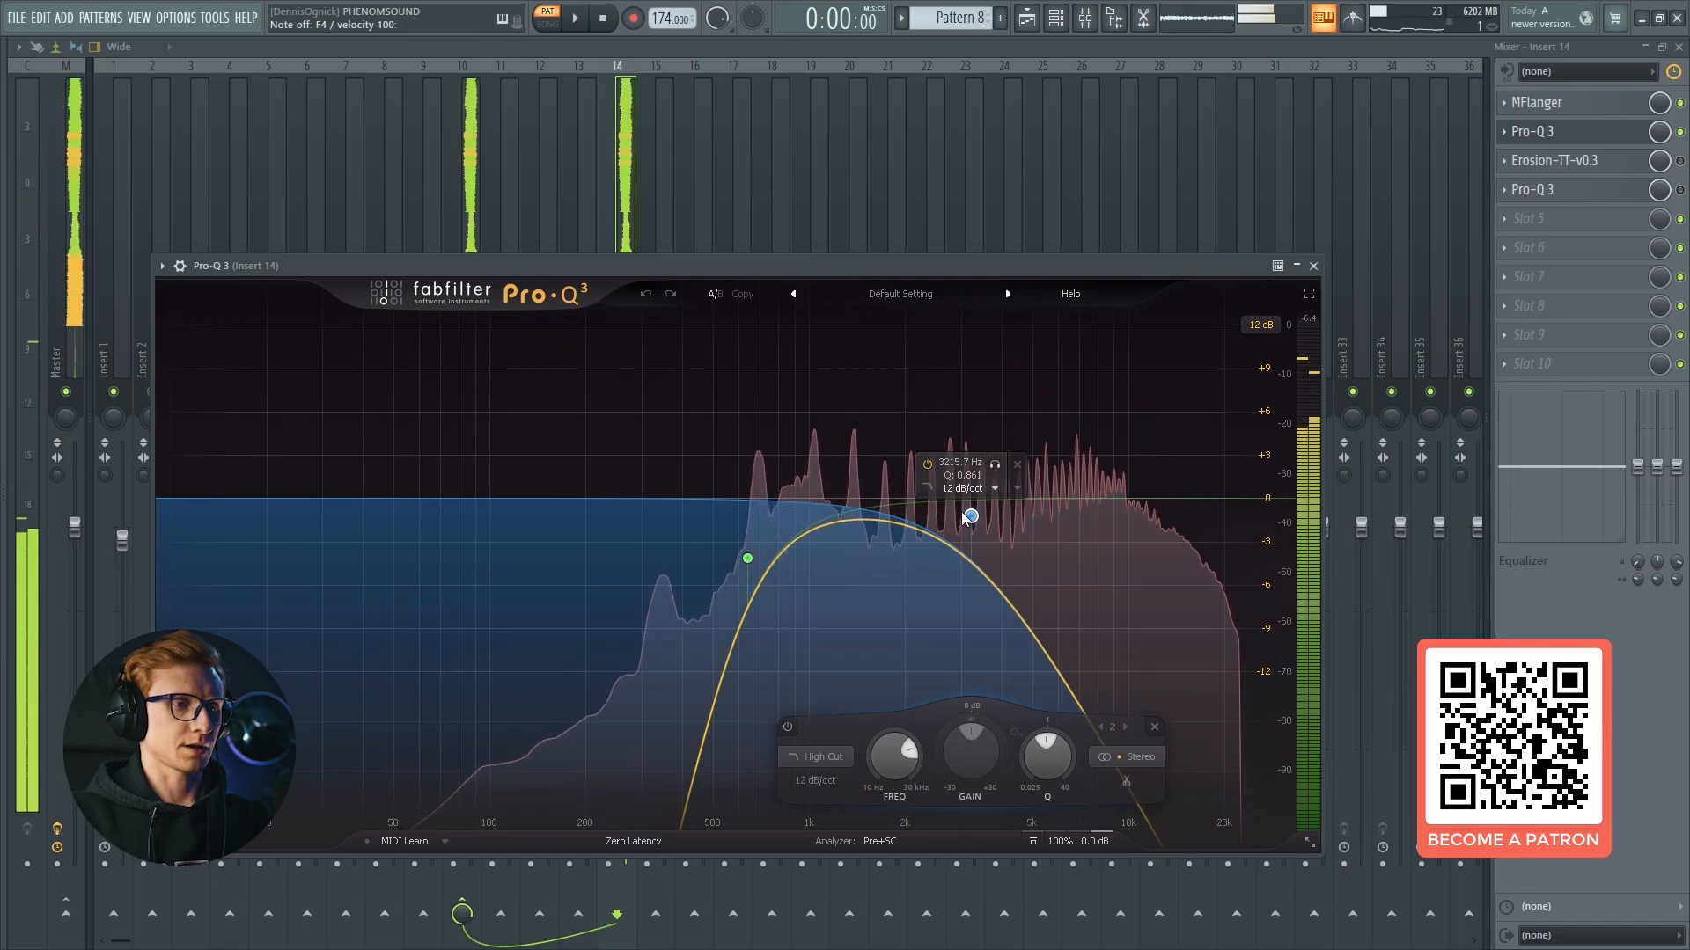
pyautogui.click(1635, 138)
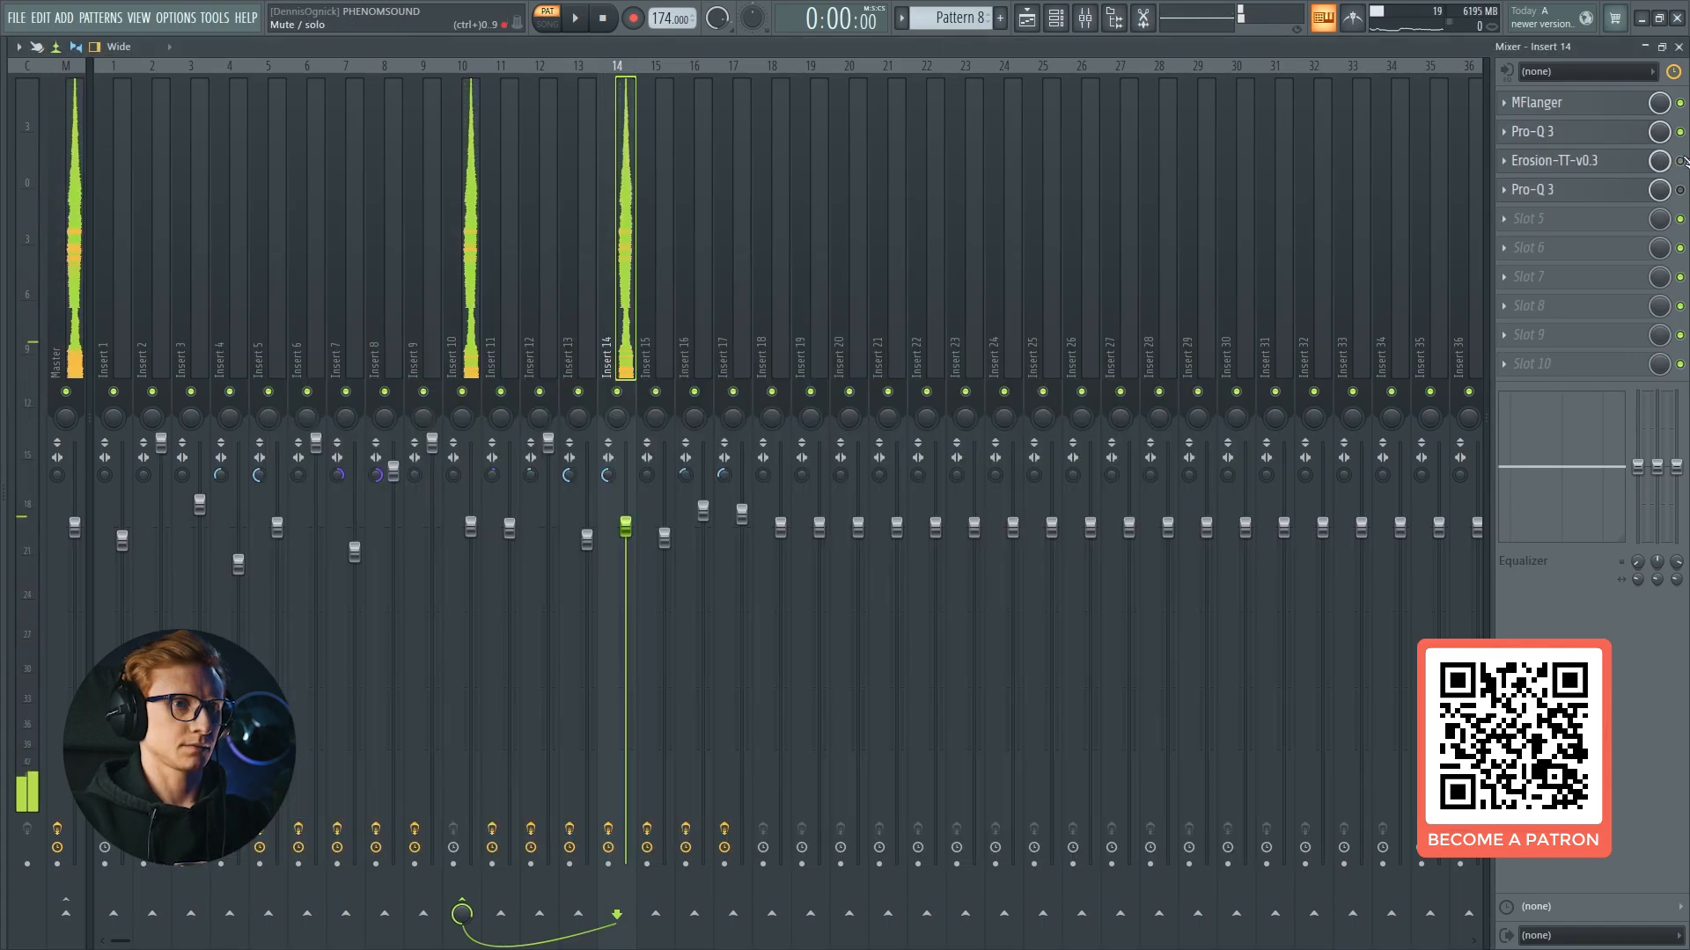
pyautogui.click(1636, 158)
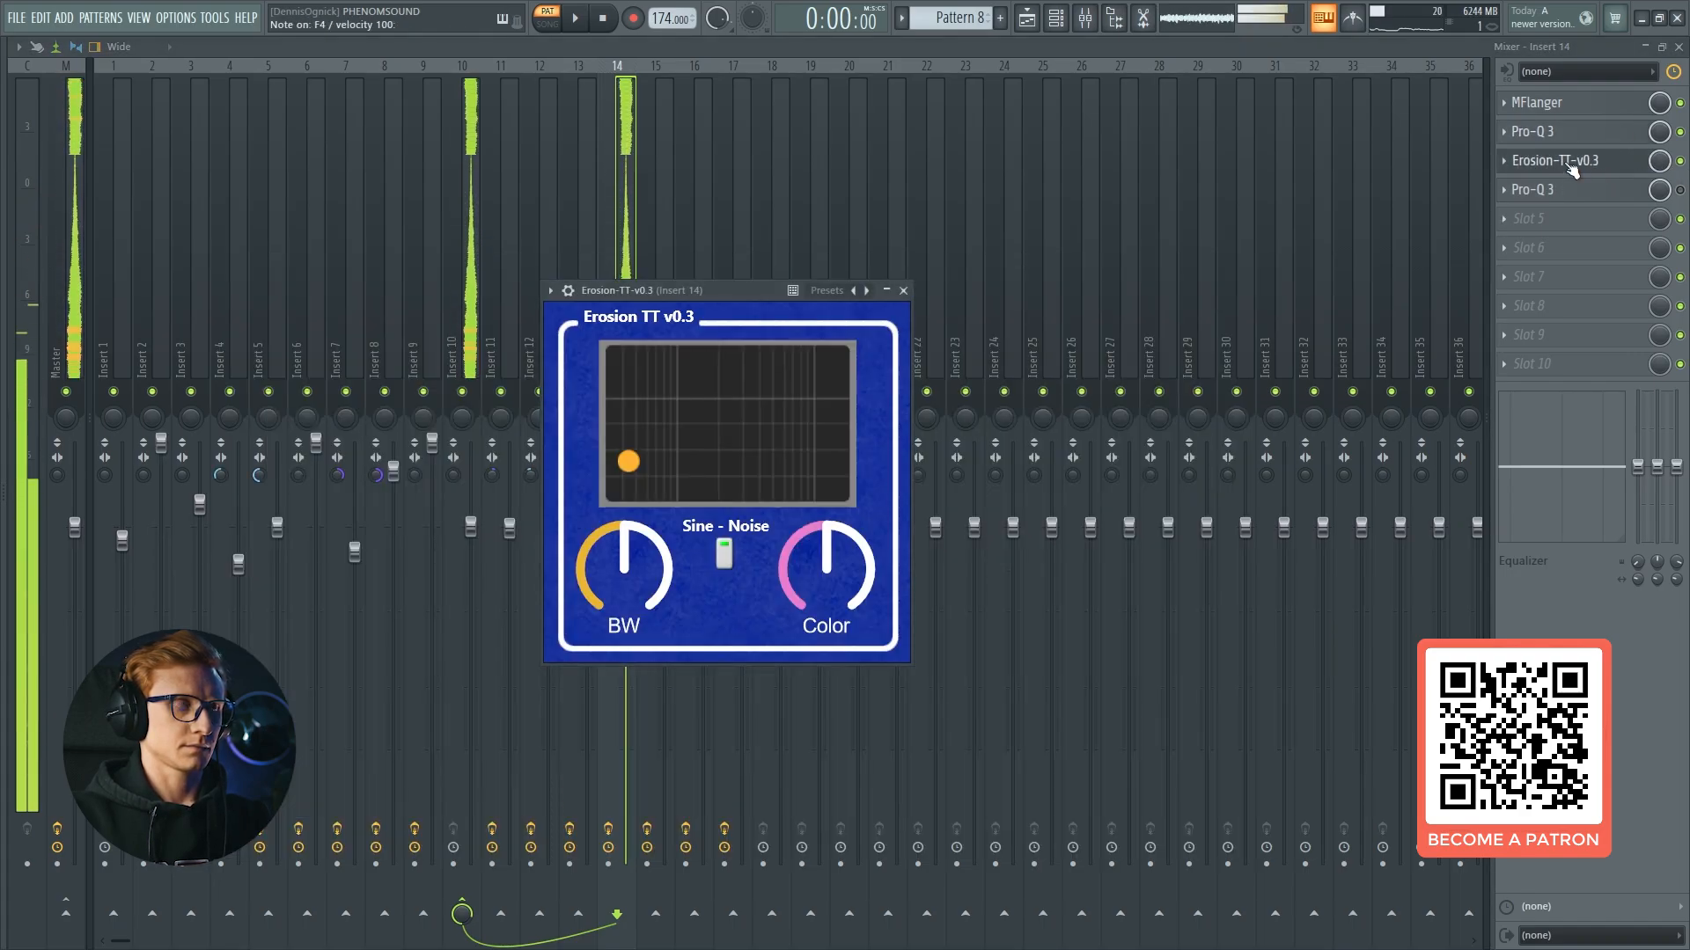
pyautogui.click(1624, 167)
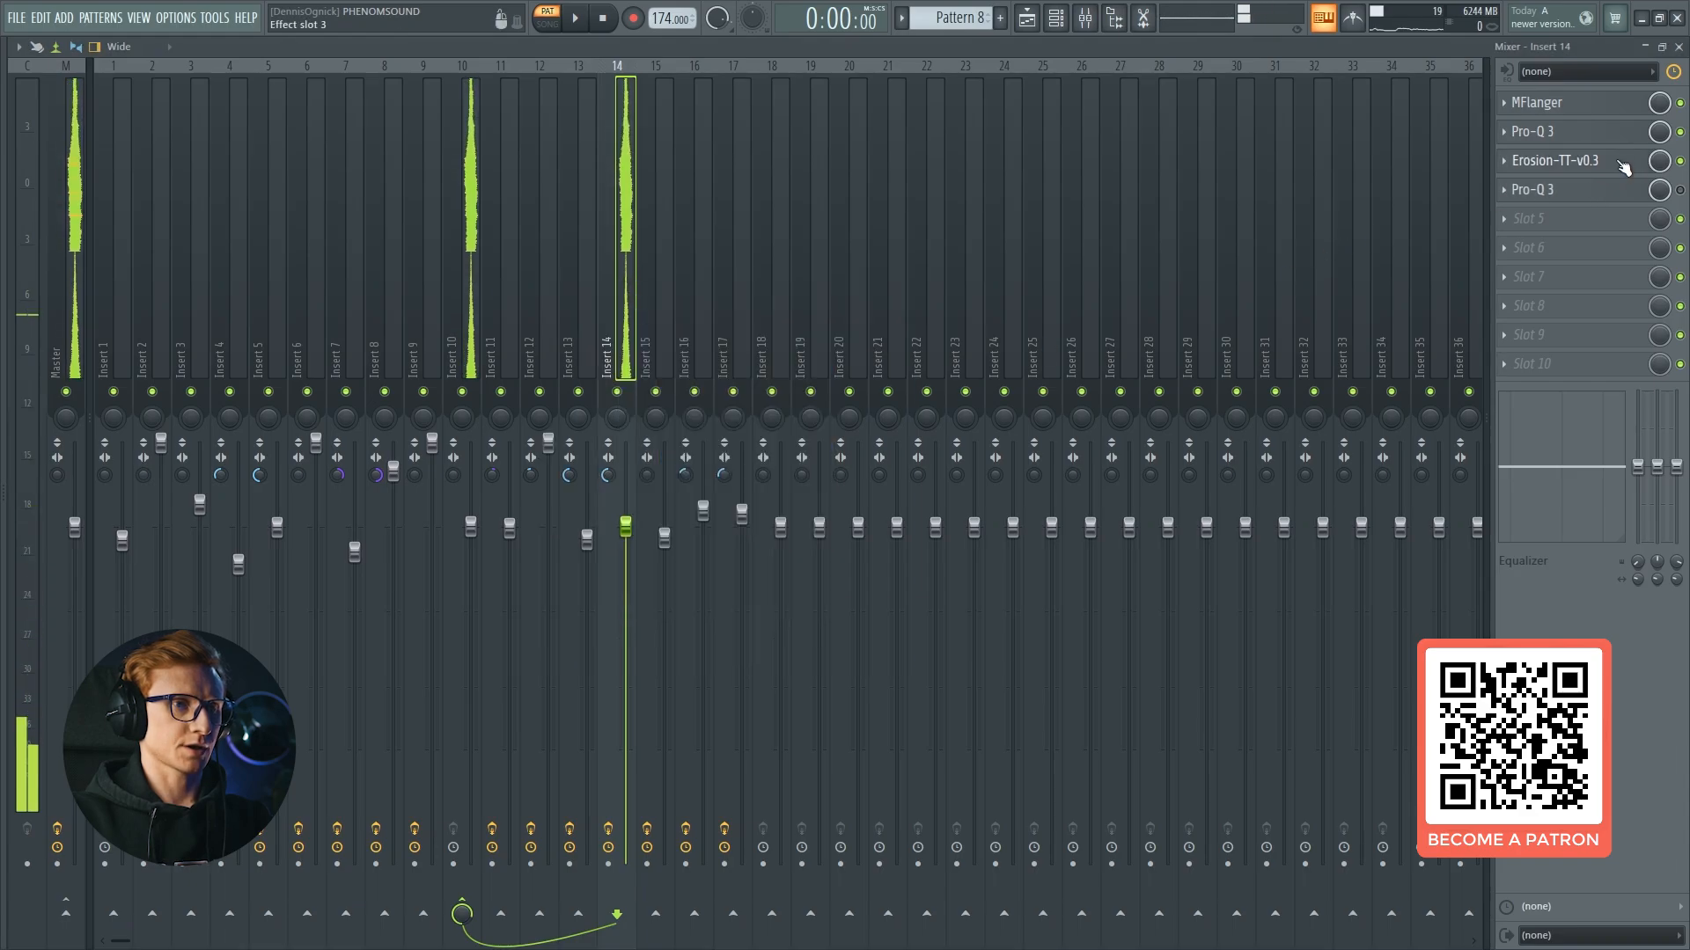
pyautogui.click(1644, 189)
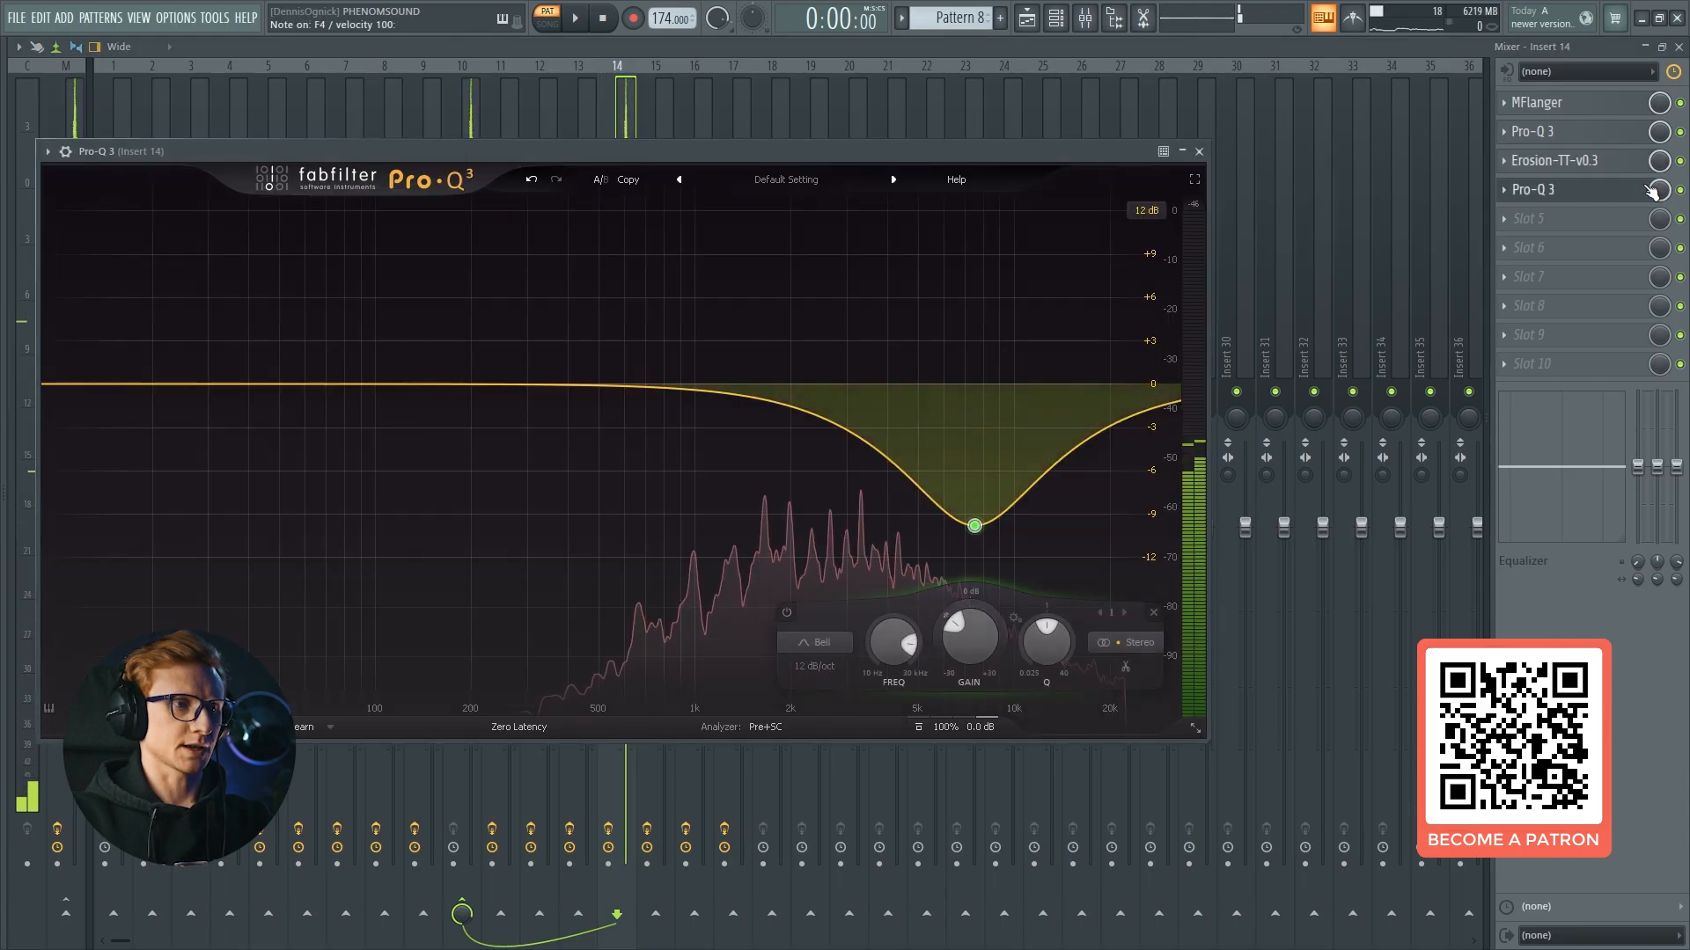
pyautogui.click(1586, 198)
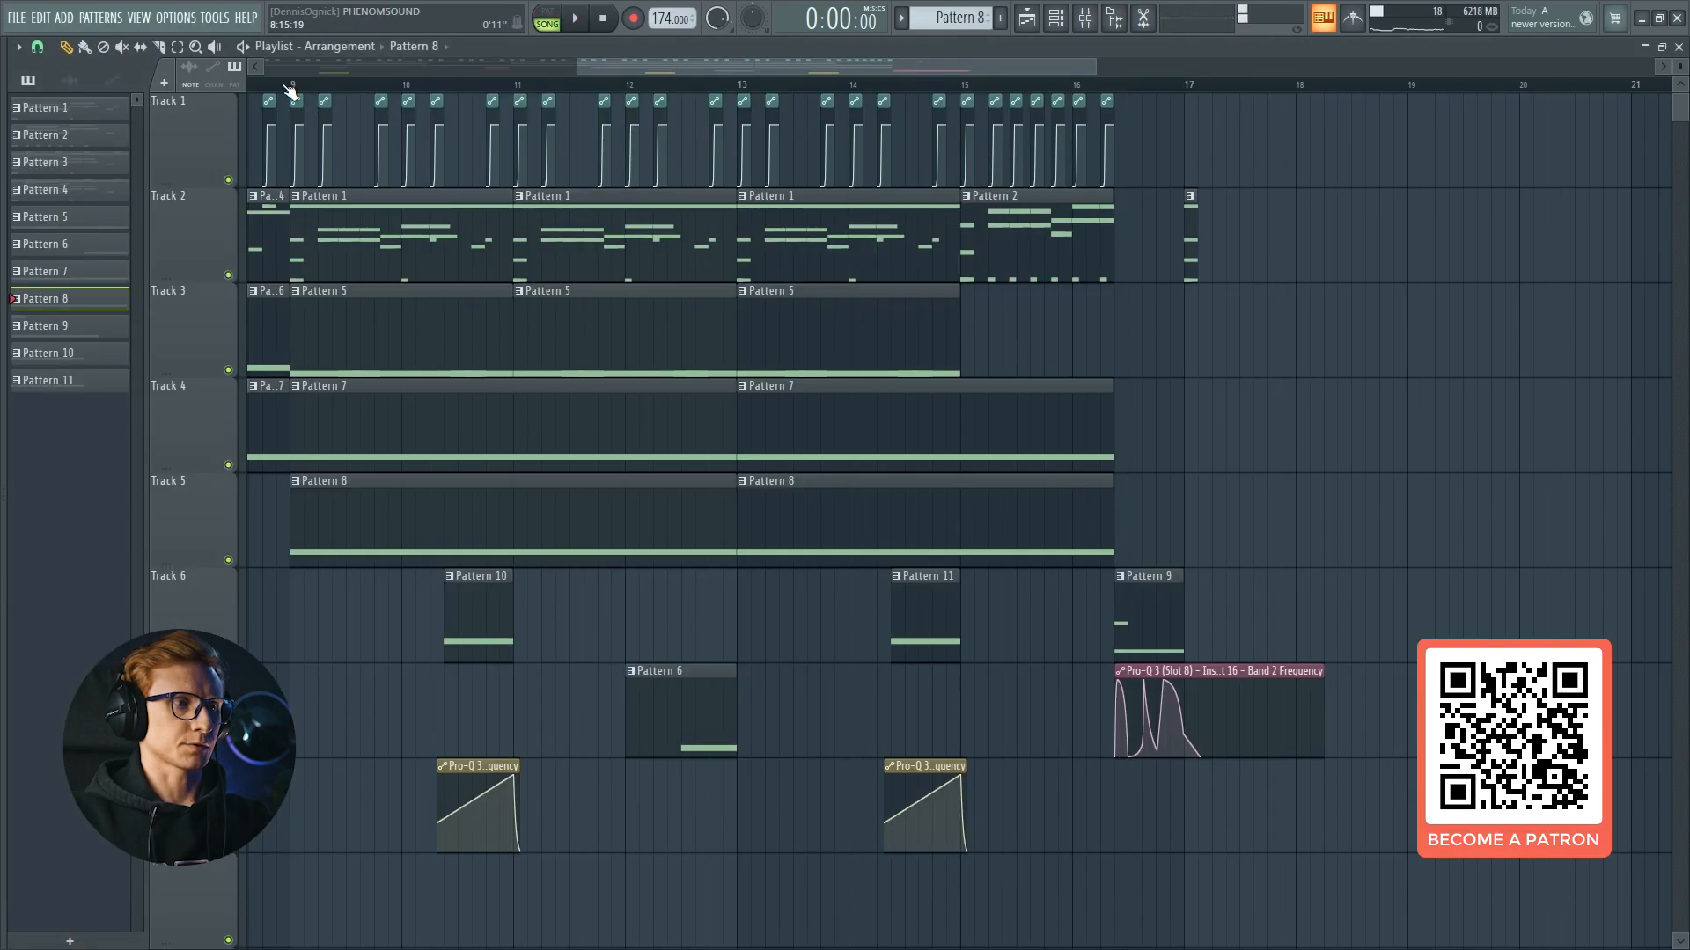
# Play the full mix from bar 9 while checking the mixer levels and Insert 3's effects chain, and stop at the end of the arrangement.
pyautogui.click(289, 87)
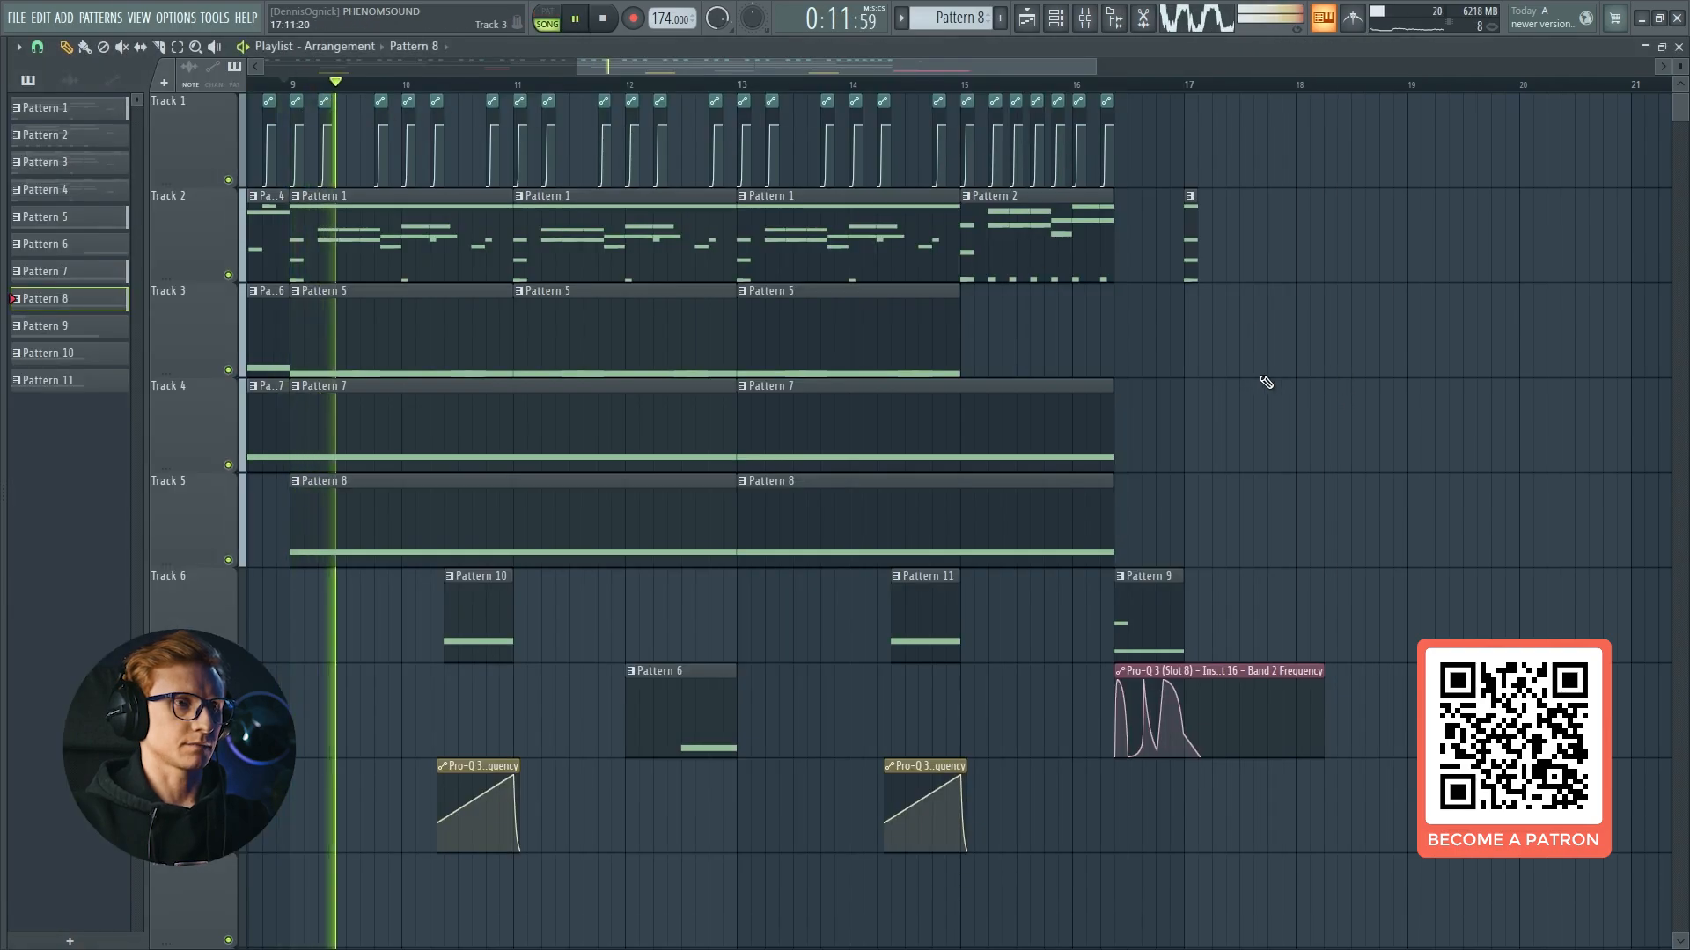
pyautogui.click(1085, 18)
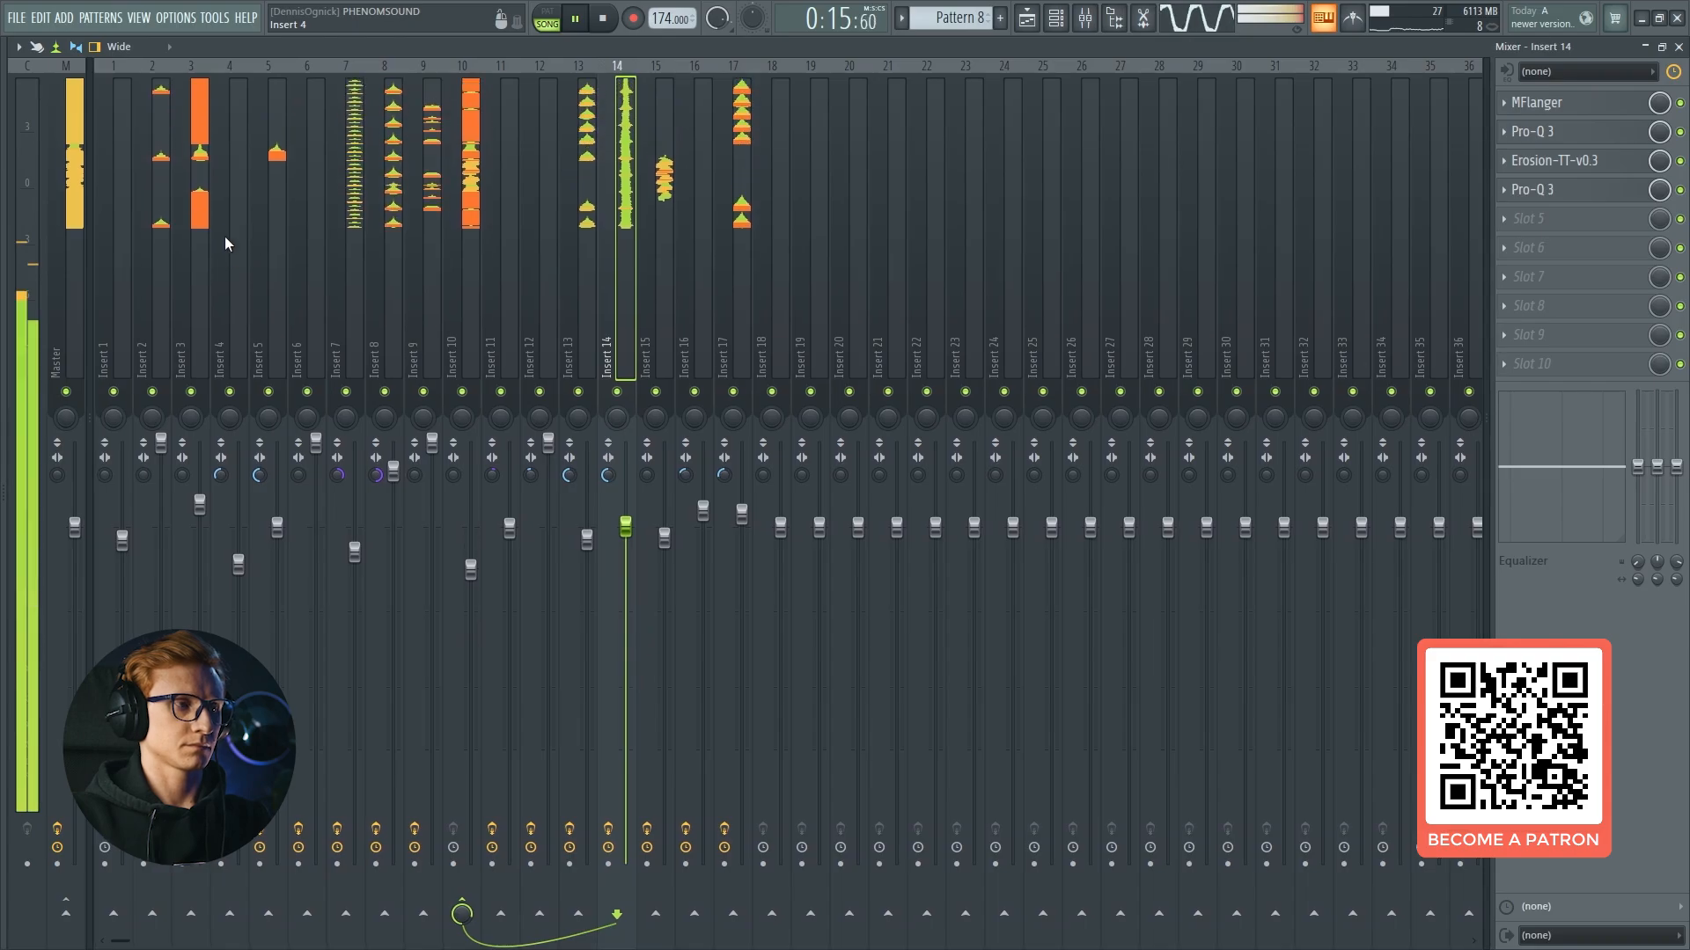
pyautogui.click(200, 241)
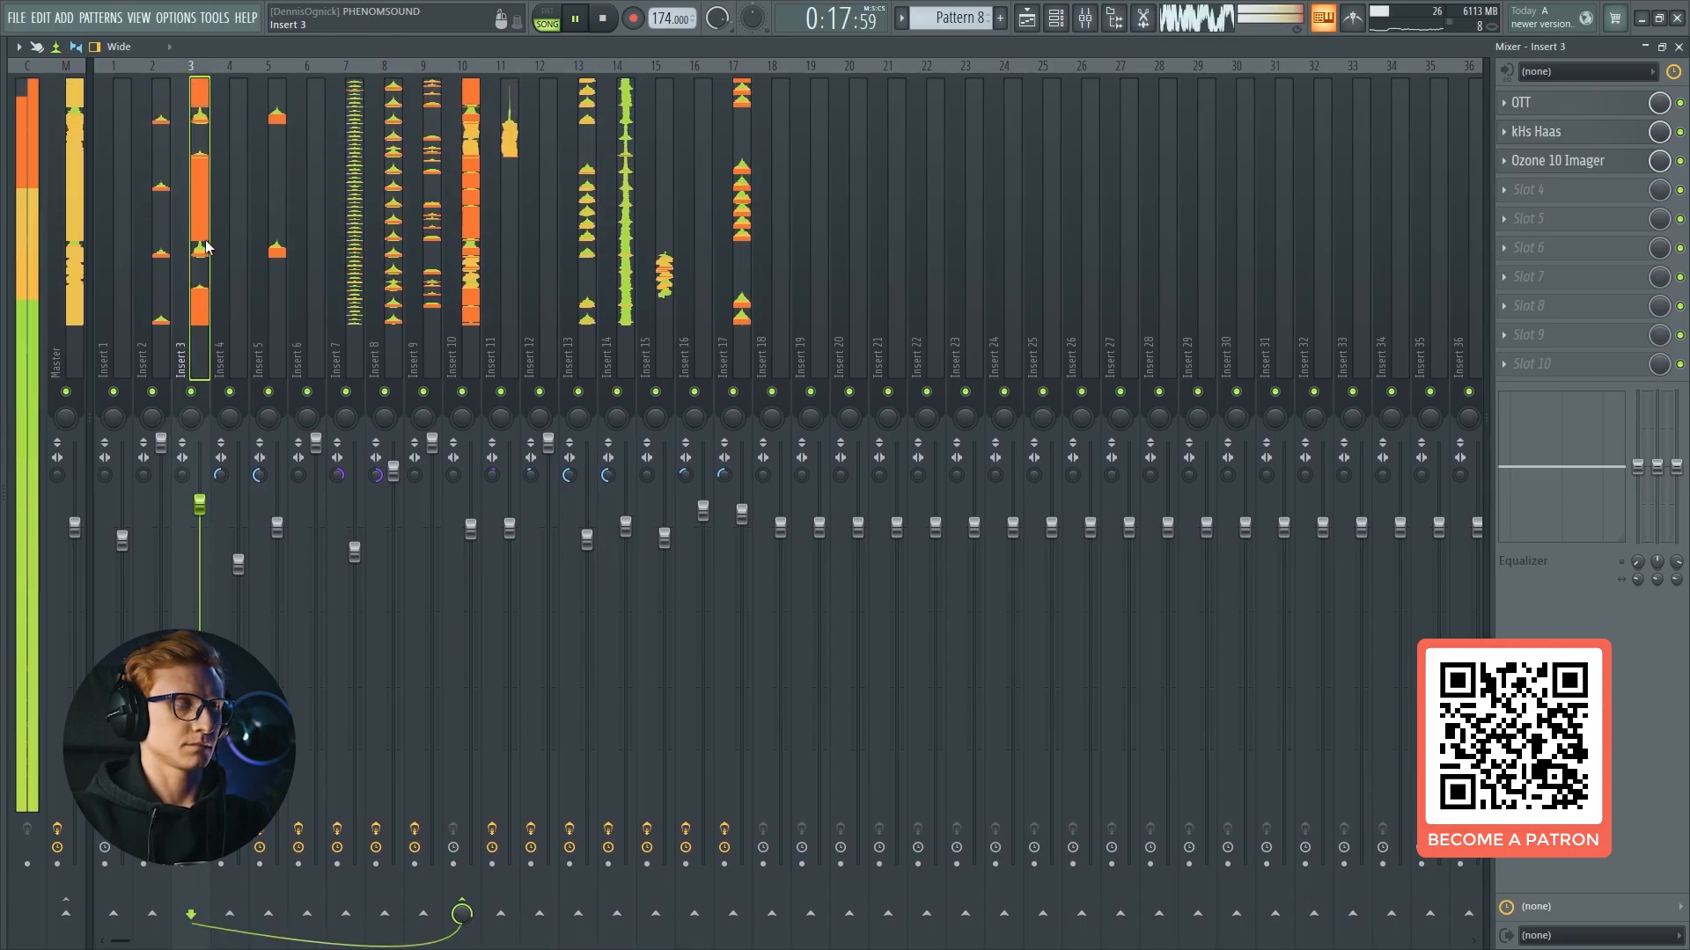
pyautogui.press('F5')
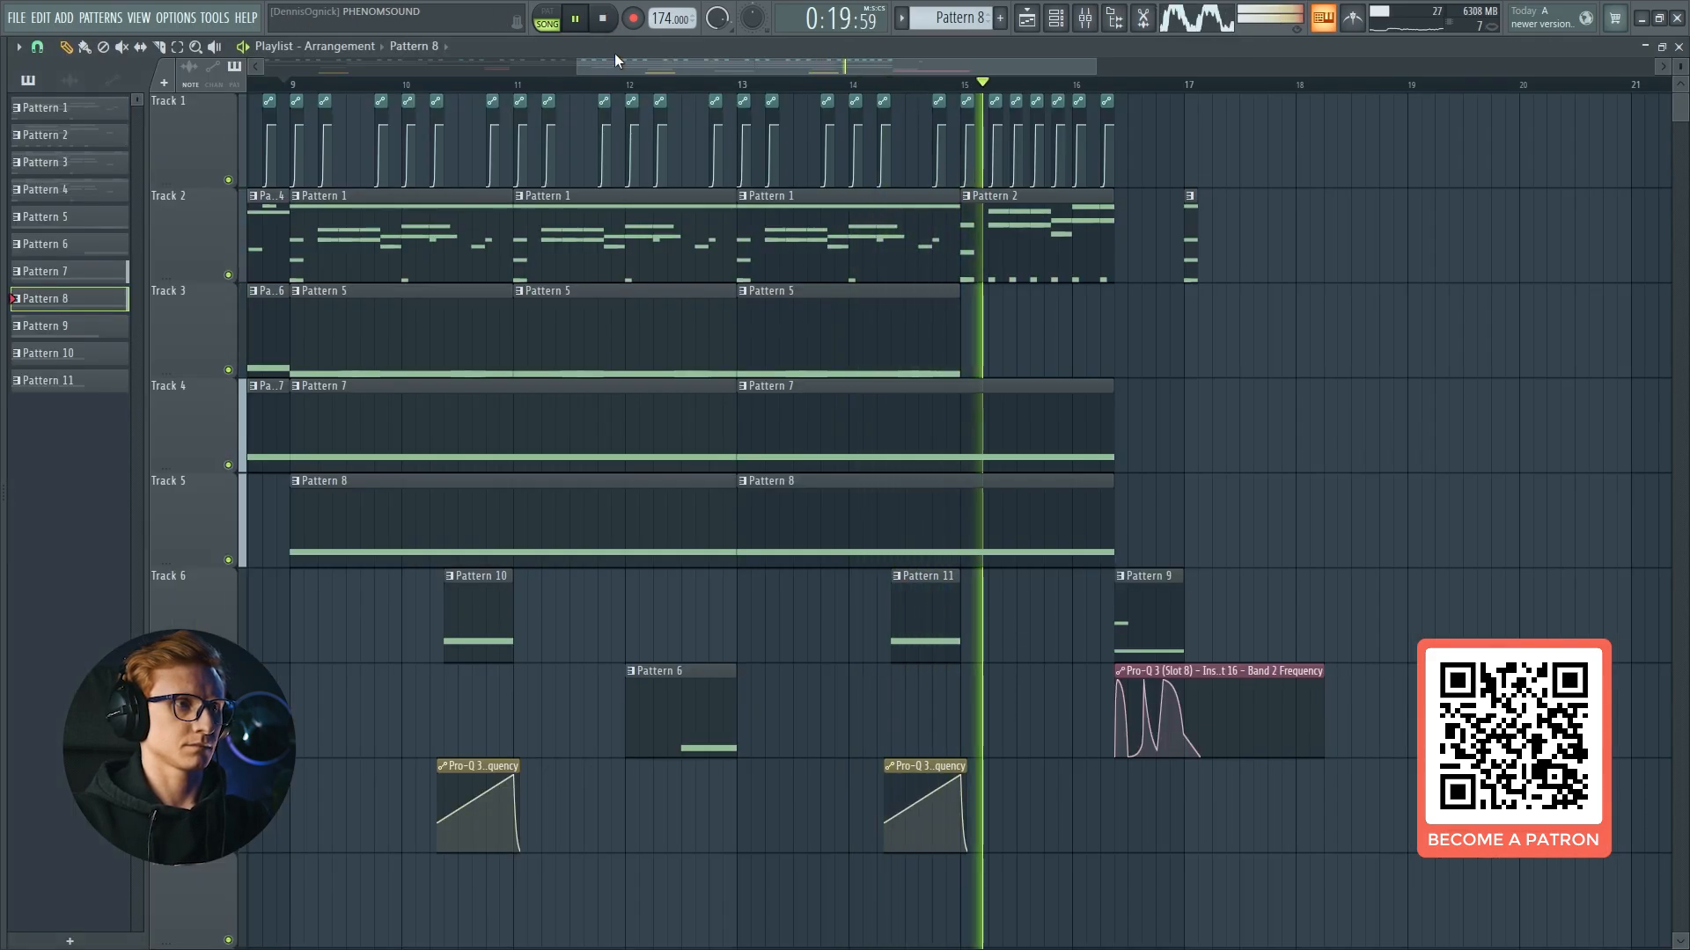
pyautogui.moveTo(626, 67); pyautogui.dragTo(403, 56)
pyautogui.scroll(-2, 552, 86)
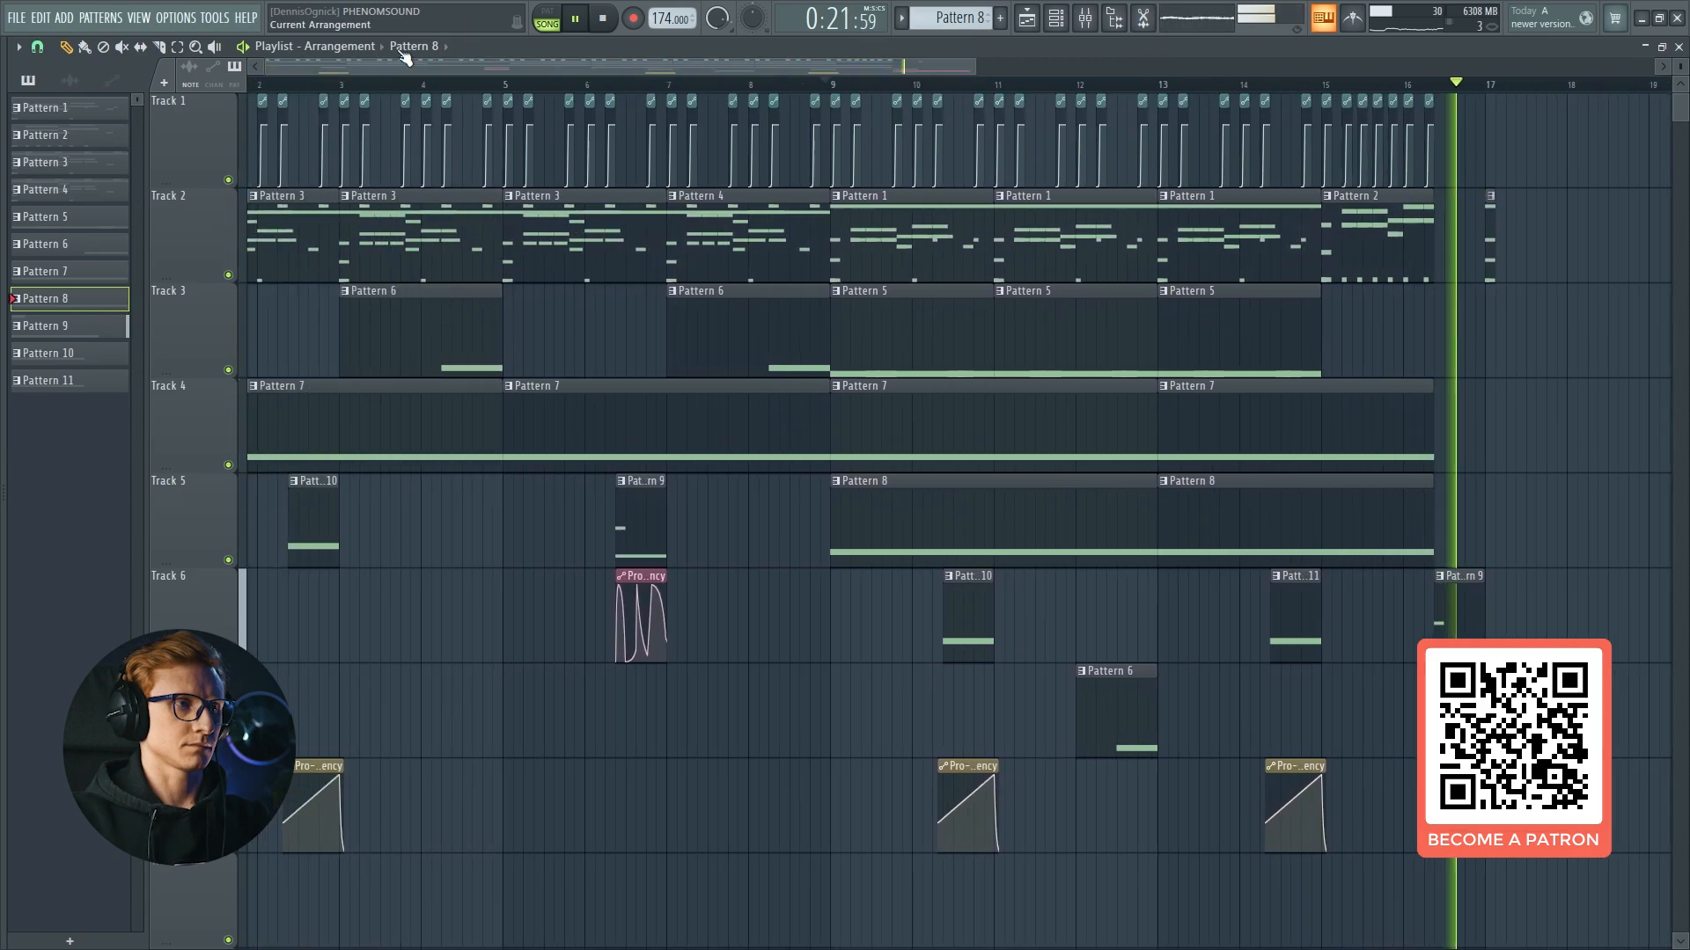
pyautogui.press('space')
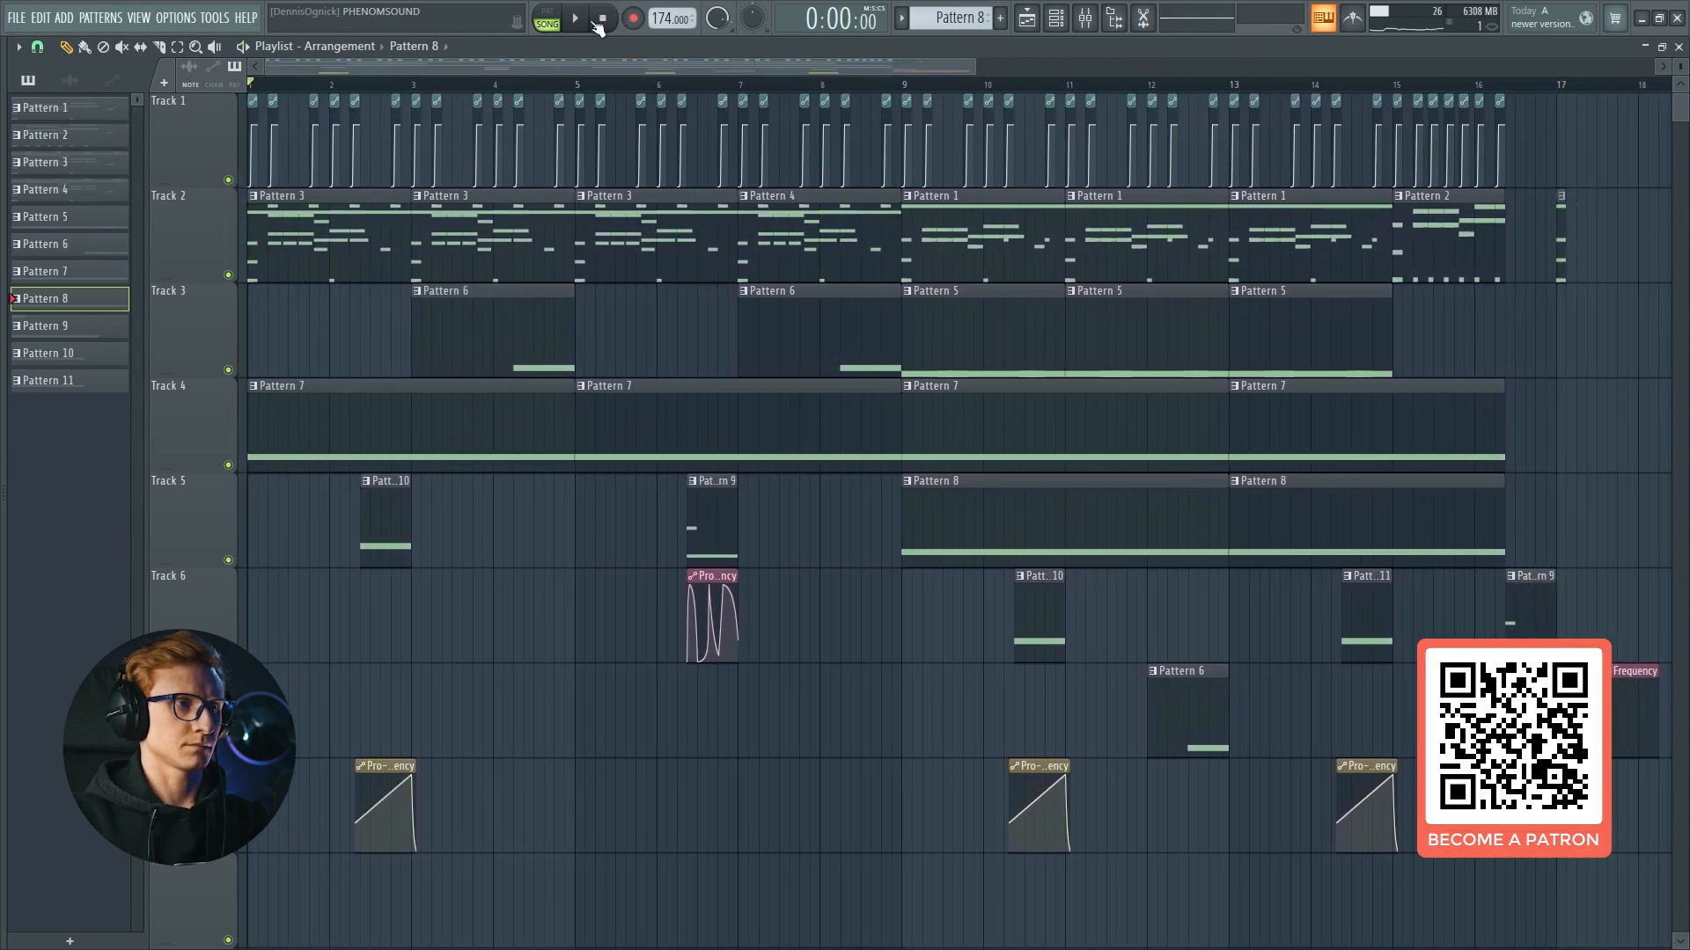
# Play the arrangement from bar 1, select Pattern 3 on Track 2 and stop playback.
pyautogui.press('space')
pyautogui.scroll(4, 283, 86)
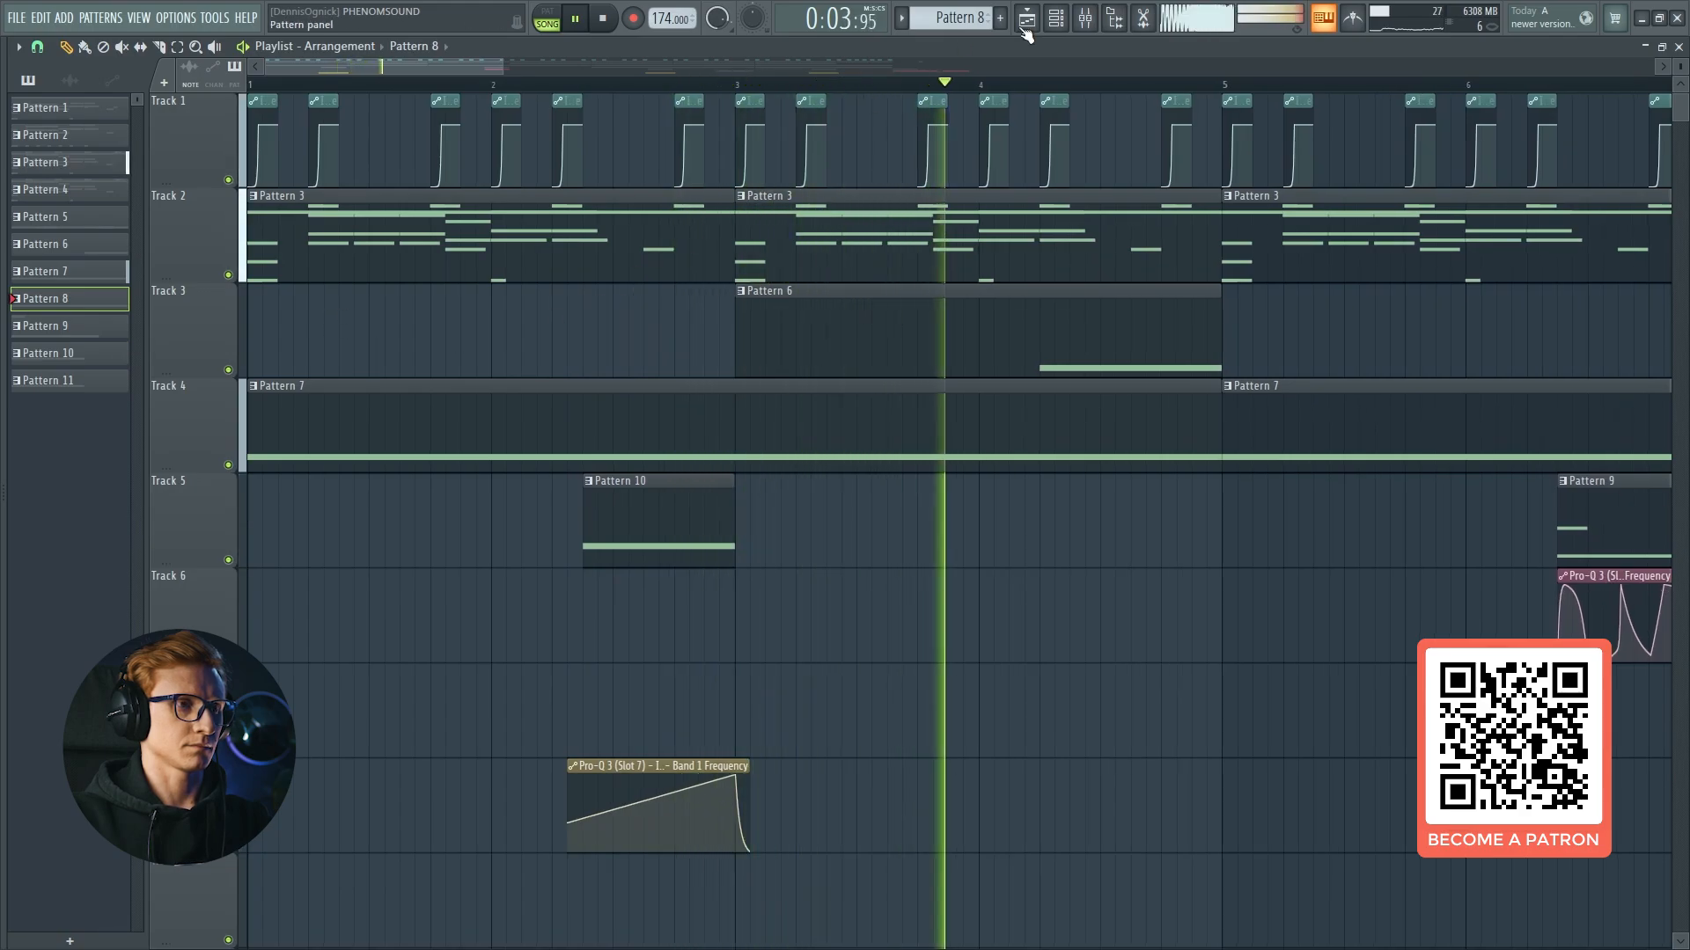
pyautogui.click(483, 204)
pyautogui.press('space')
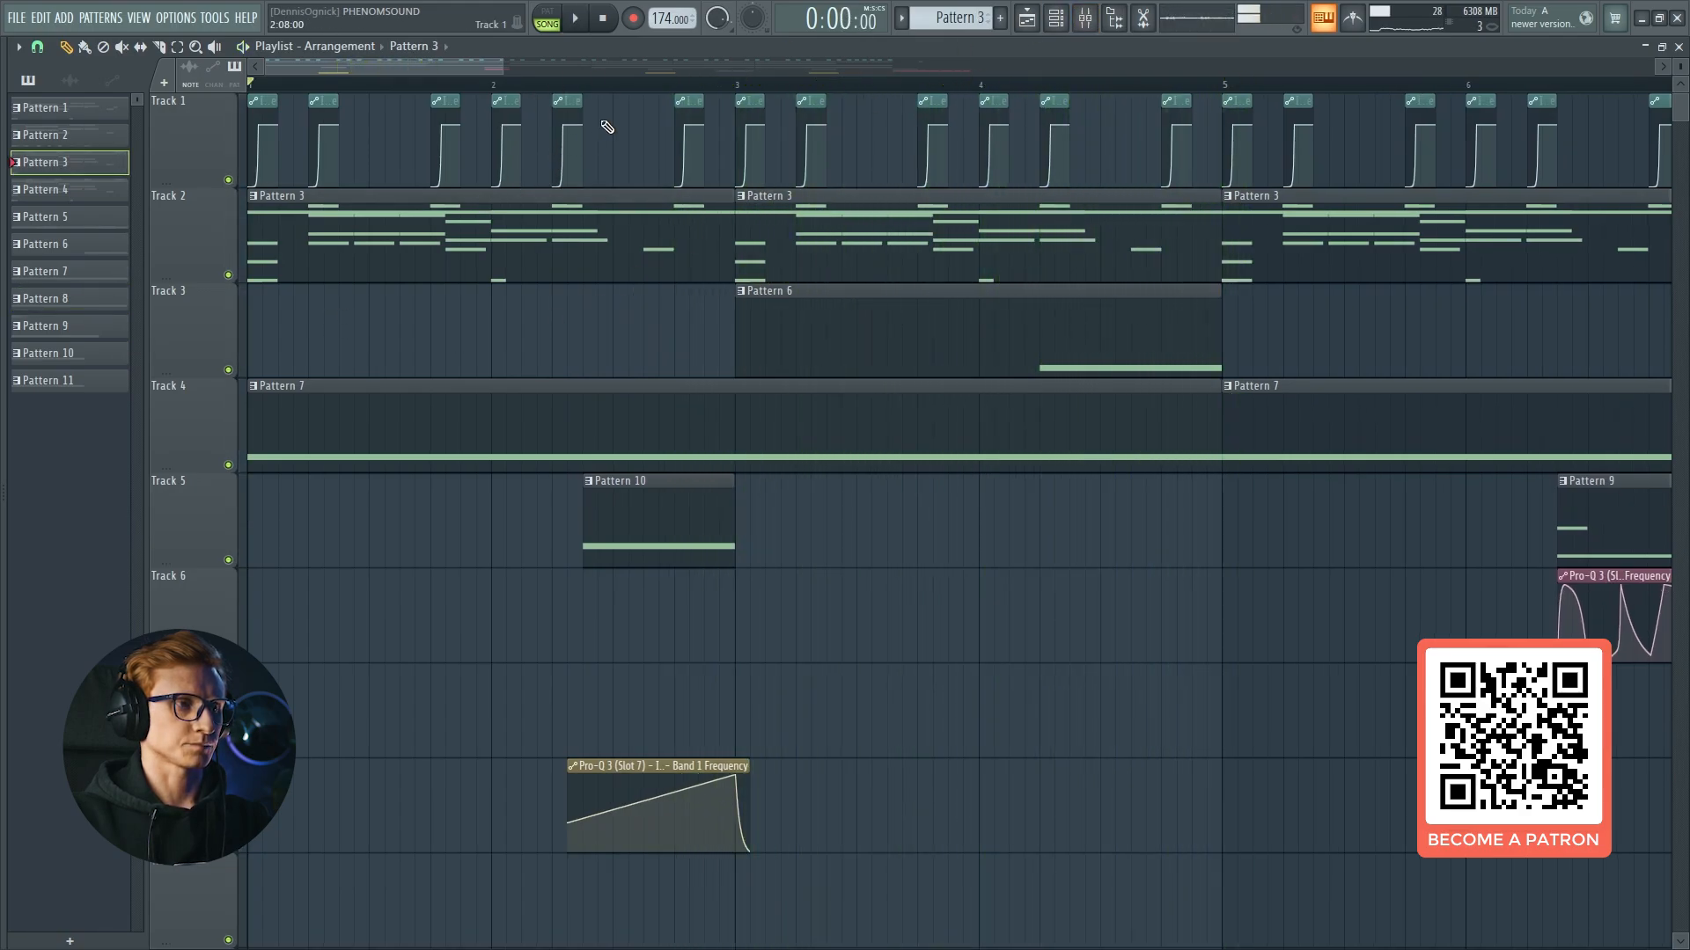
# Examine the Insert 10 volume automation clips on Track 1 and select Insert 10 in the mixer.
pyautogui.scroll(5, 259, 130)
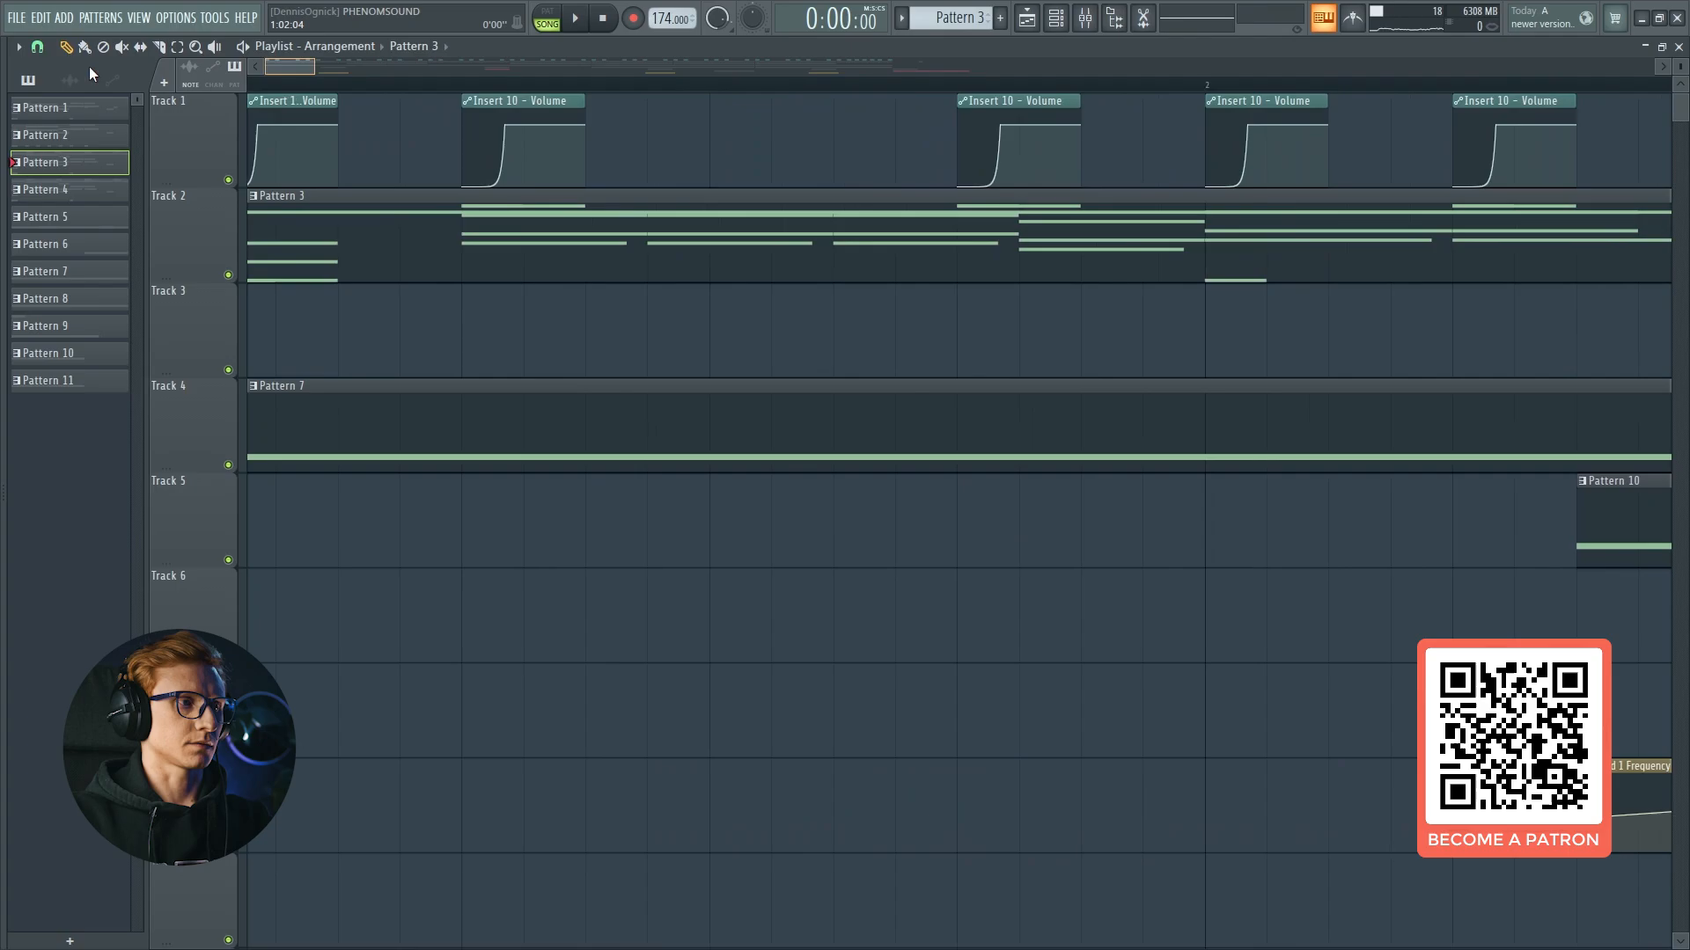
pyautogui.click(1083, 27)
pyautogui.click(461, 139)
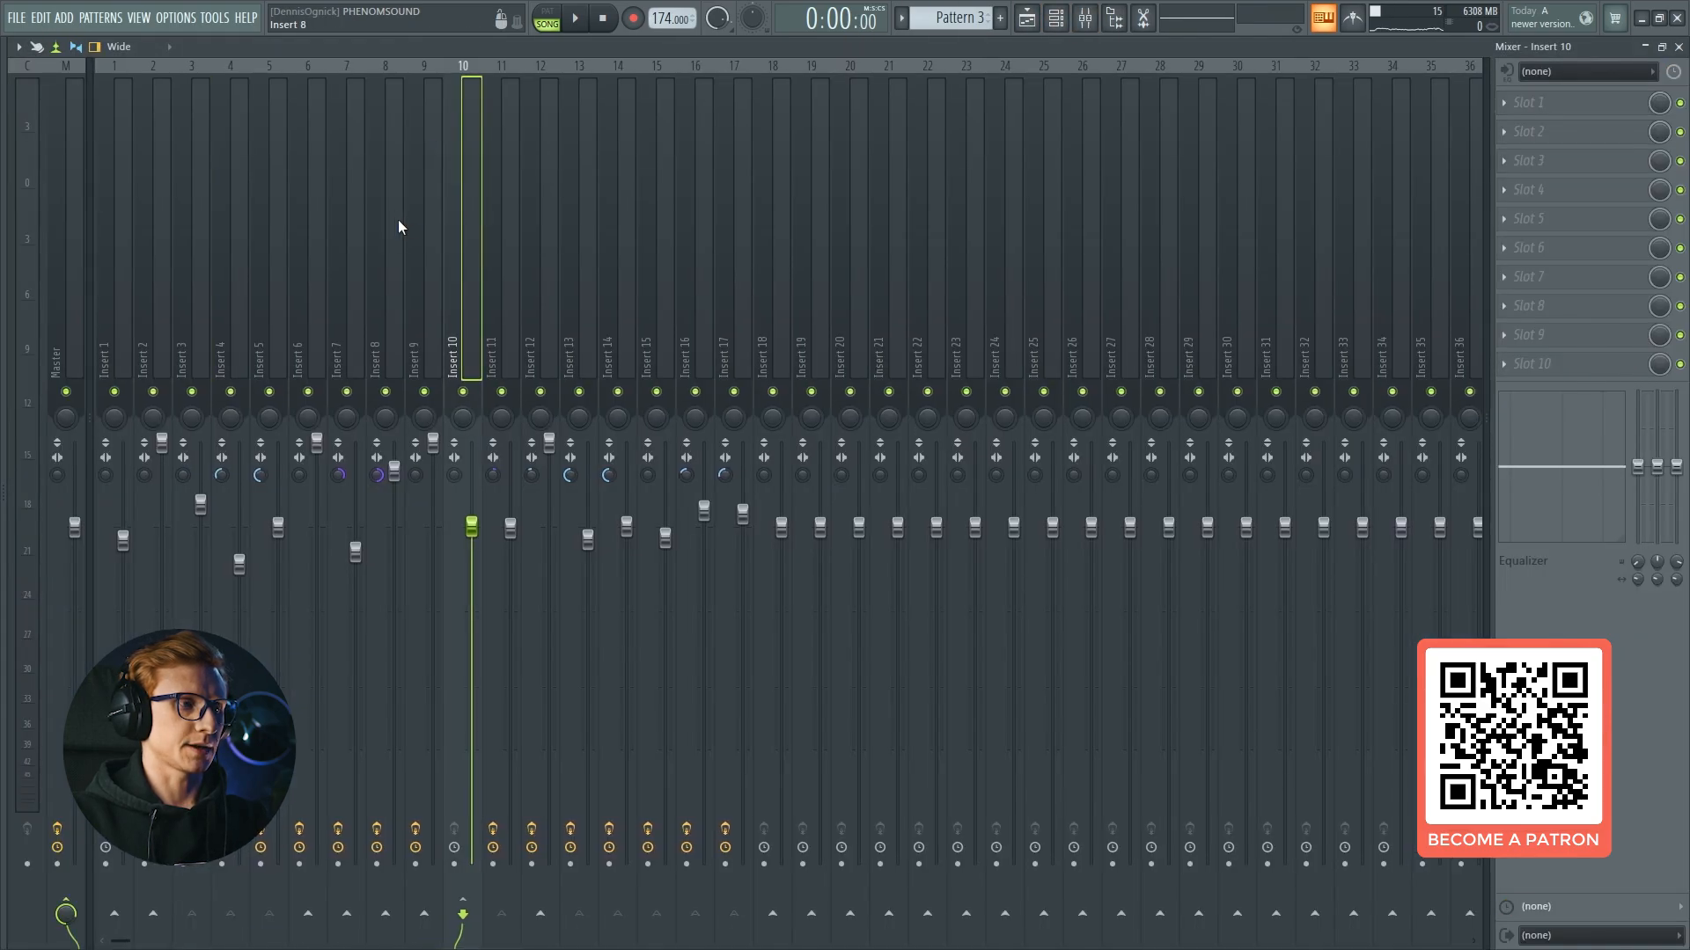
# Solo Inserts 3 and 4 and play them together briefly from the start of the arrangement.
pyautogui.rightClick(192, 392)
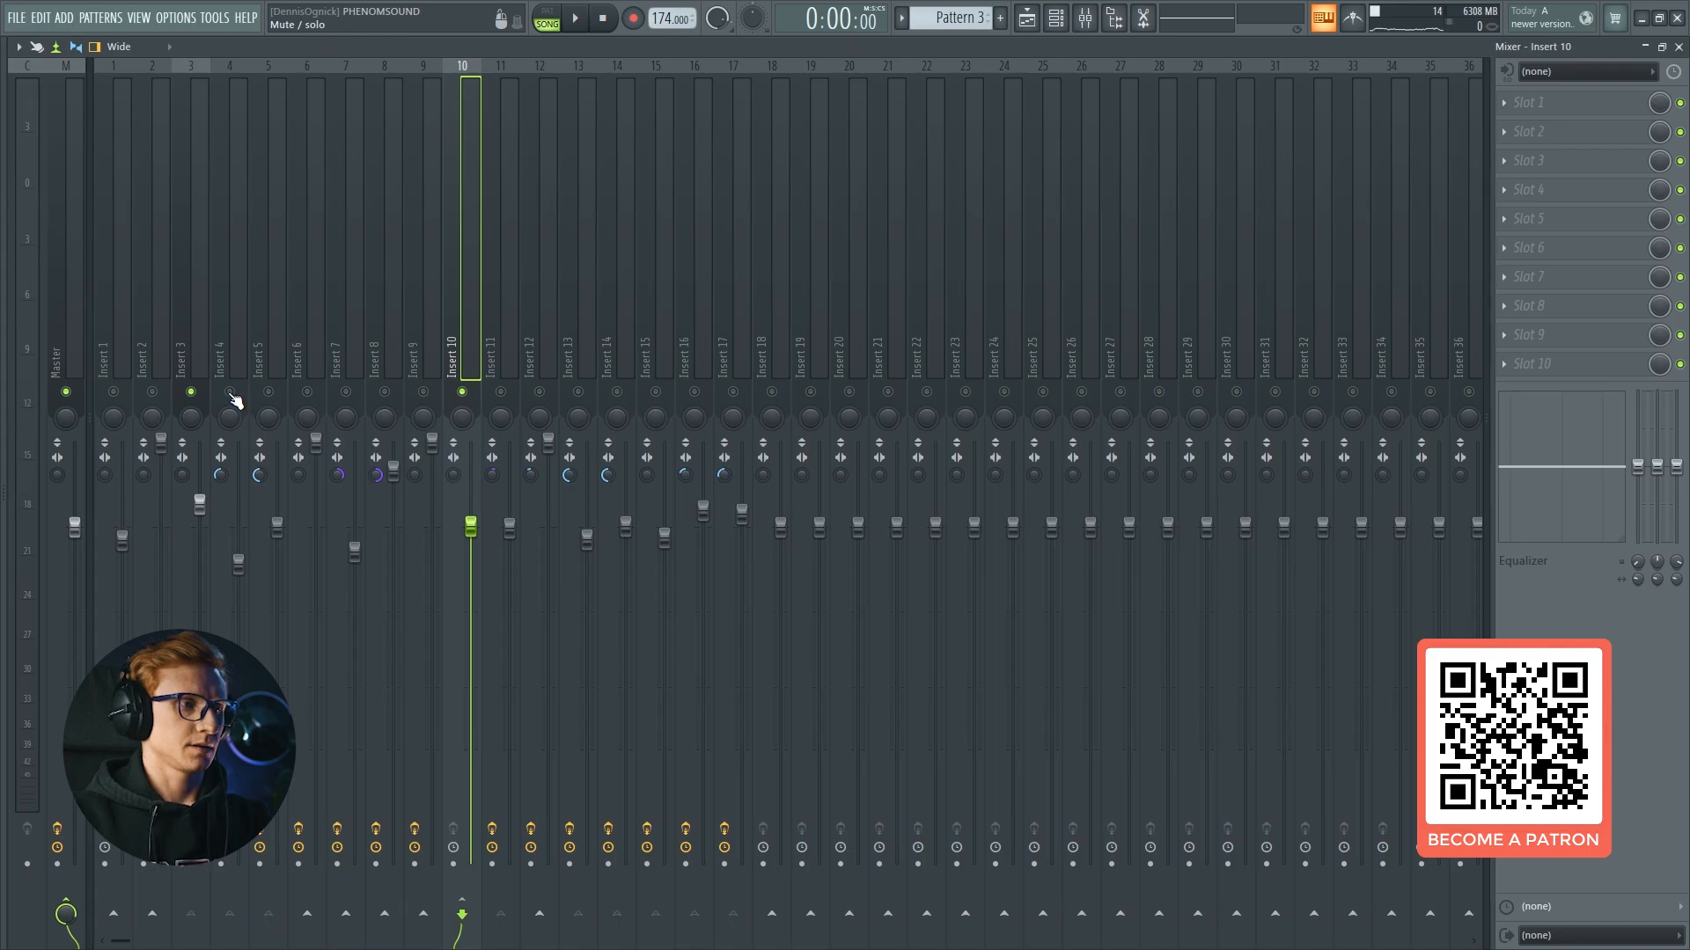
pyautogui.click(231, 393)
pyautogui.press('space')
pyautogui.press('space')
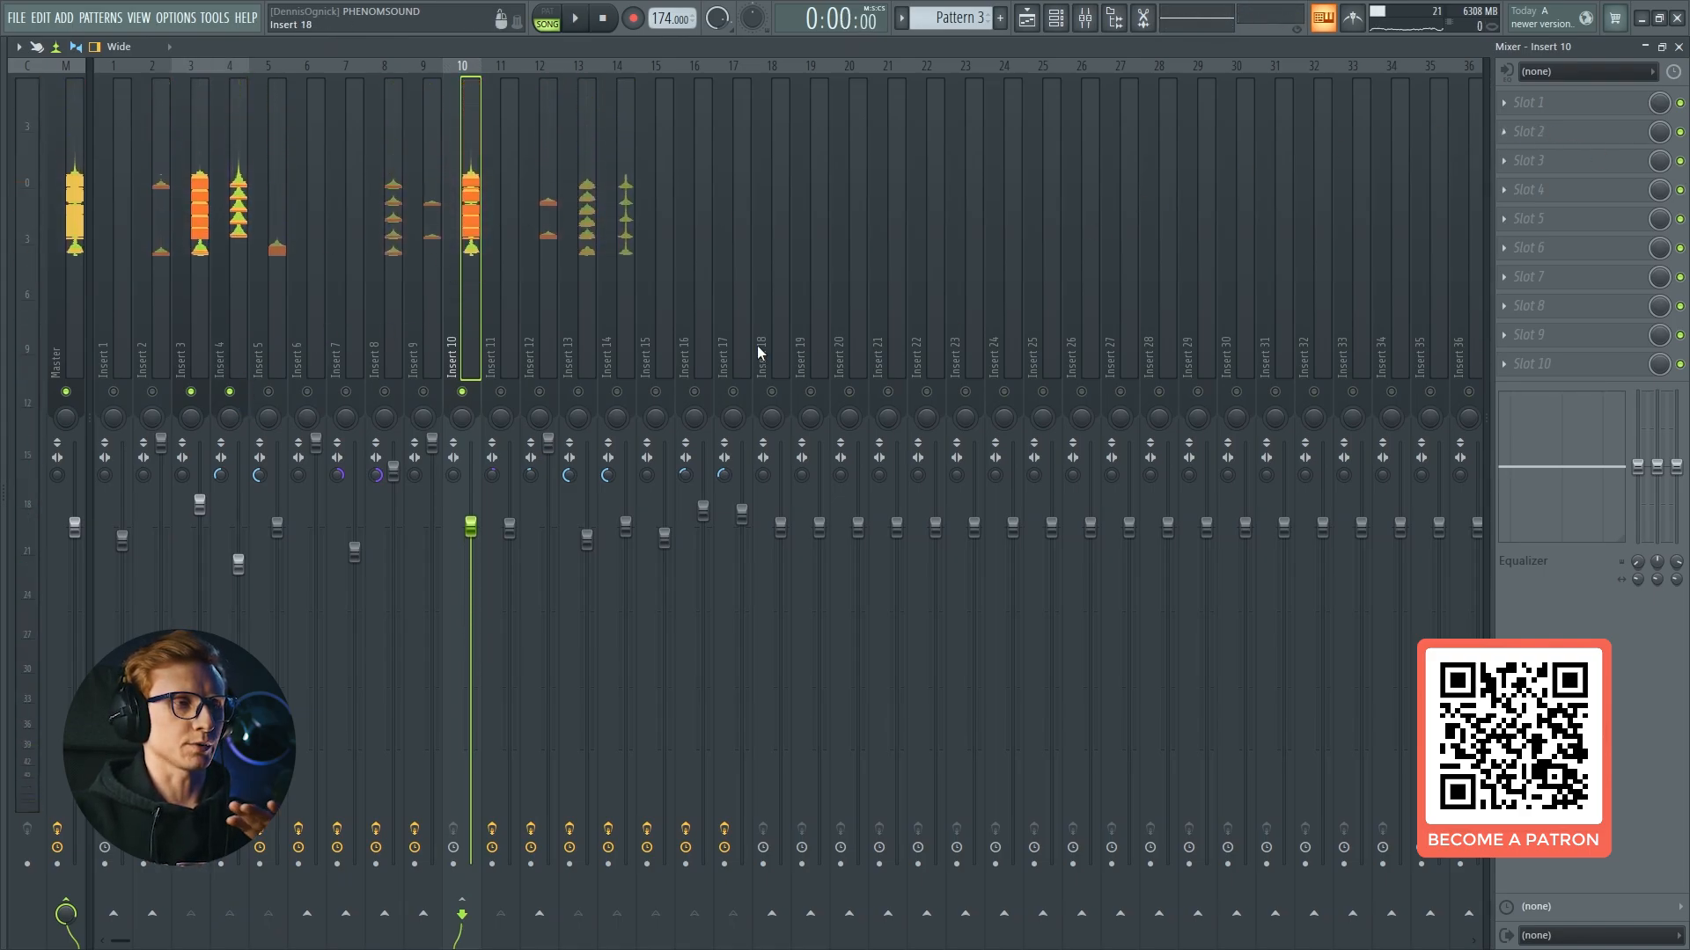
# Inspect the Ozone 10 Maximizer on the Master track, and return to the full playlist arrangement.
pyautogui.click(75, 273)
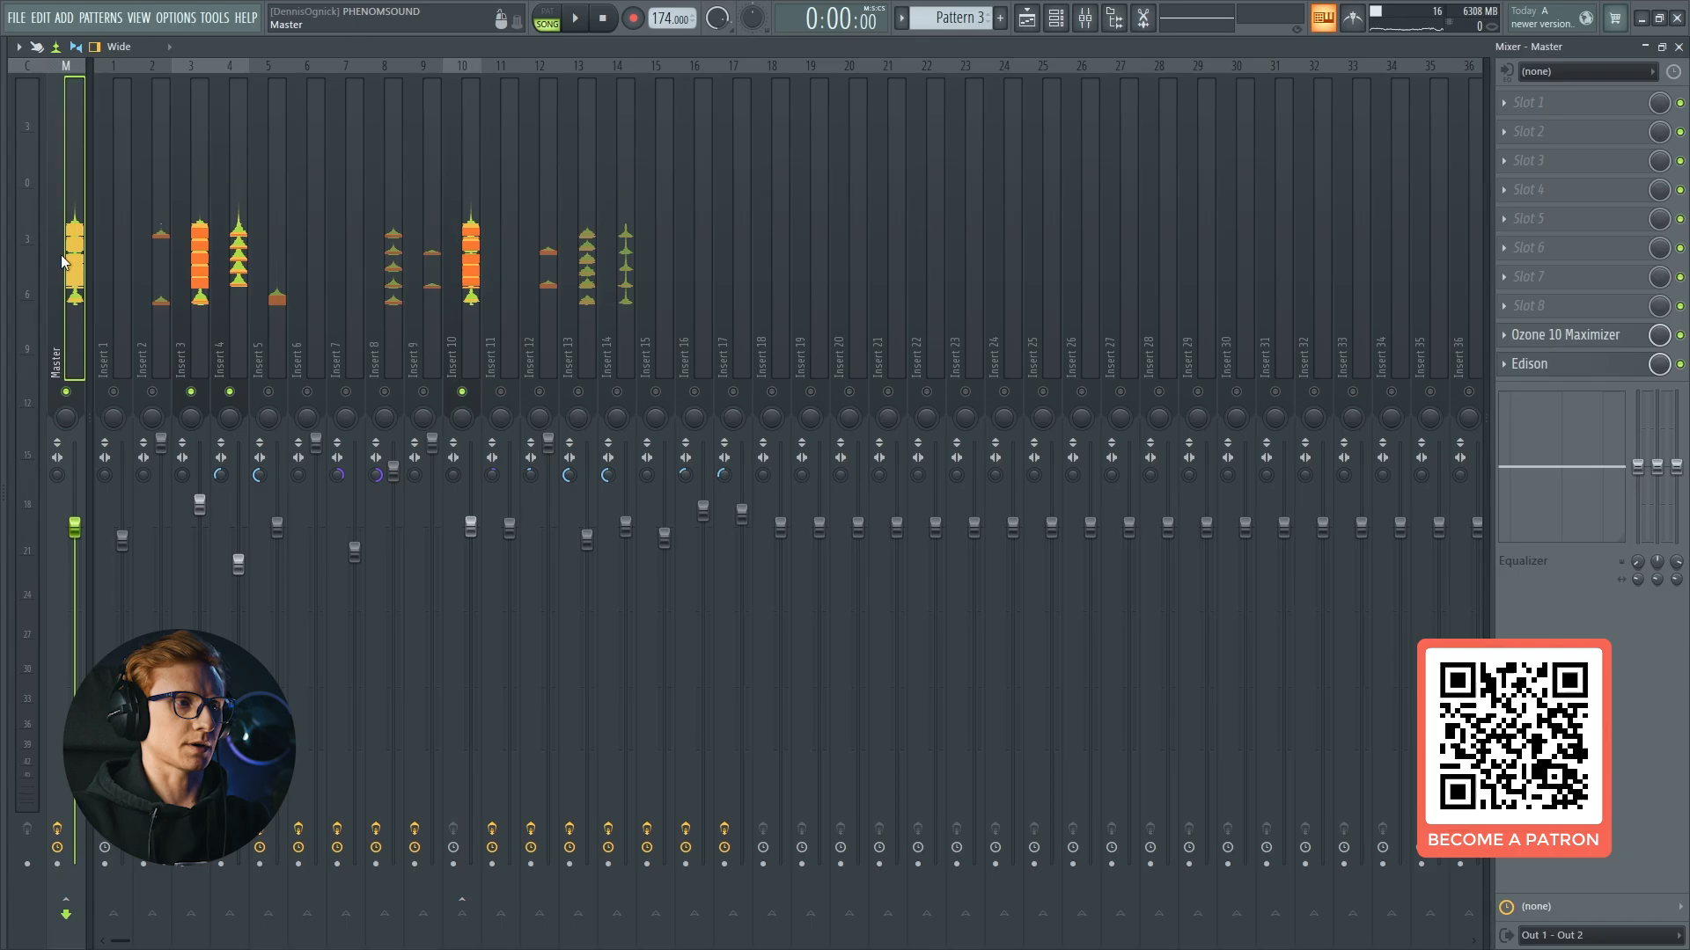
pyautogui.click(1587, 335)
pyautogui.click(1575, 335)
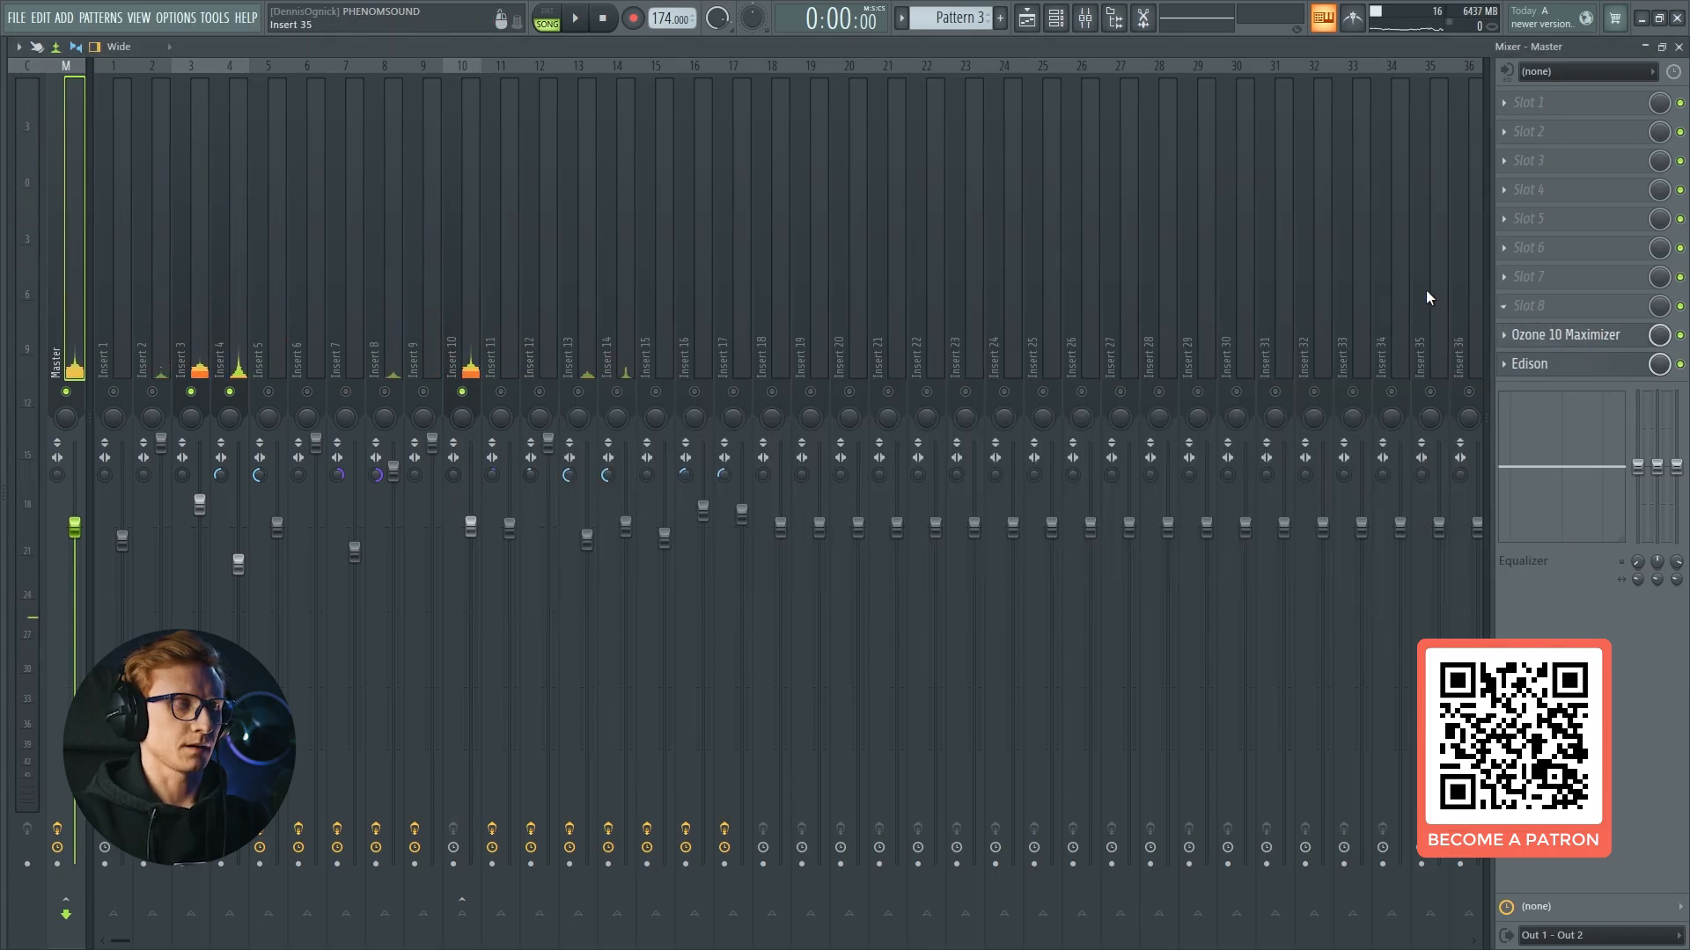
pyautogui.press('F5')
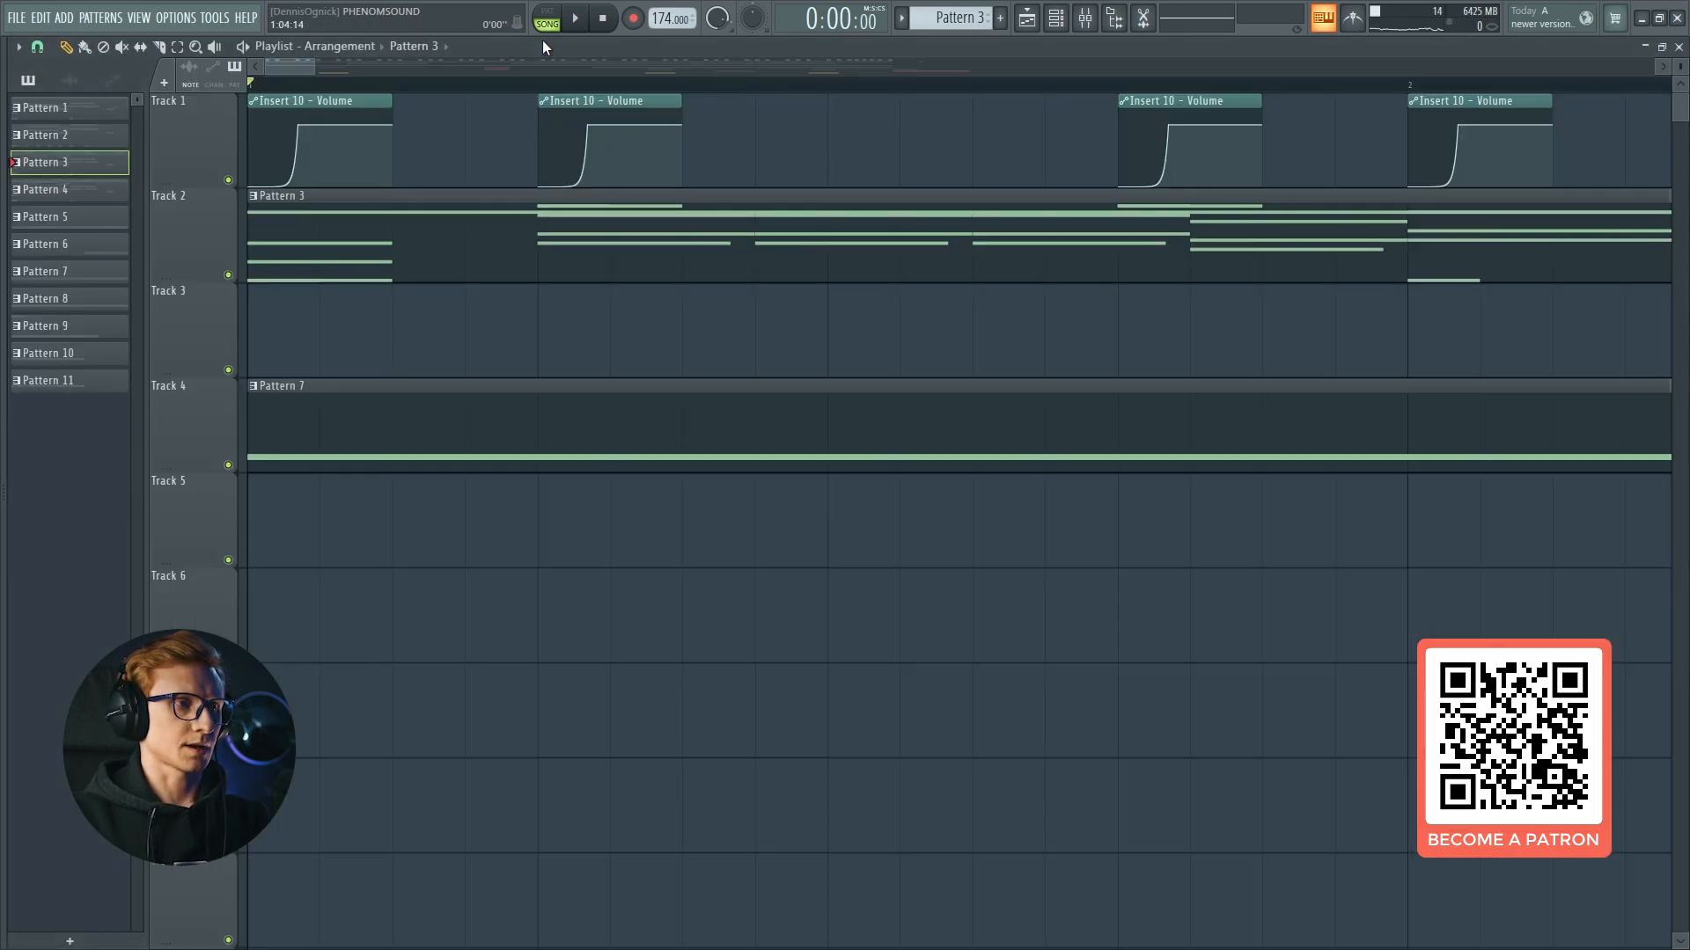
pyautogui.scroll(-6, 537, 97)
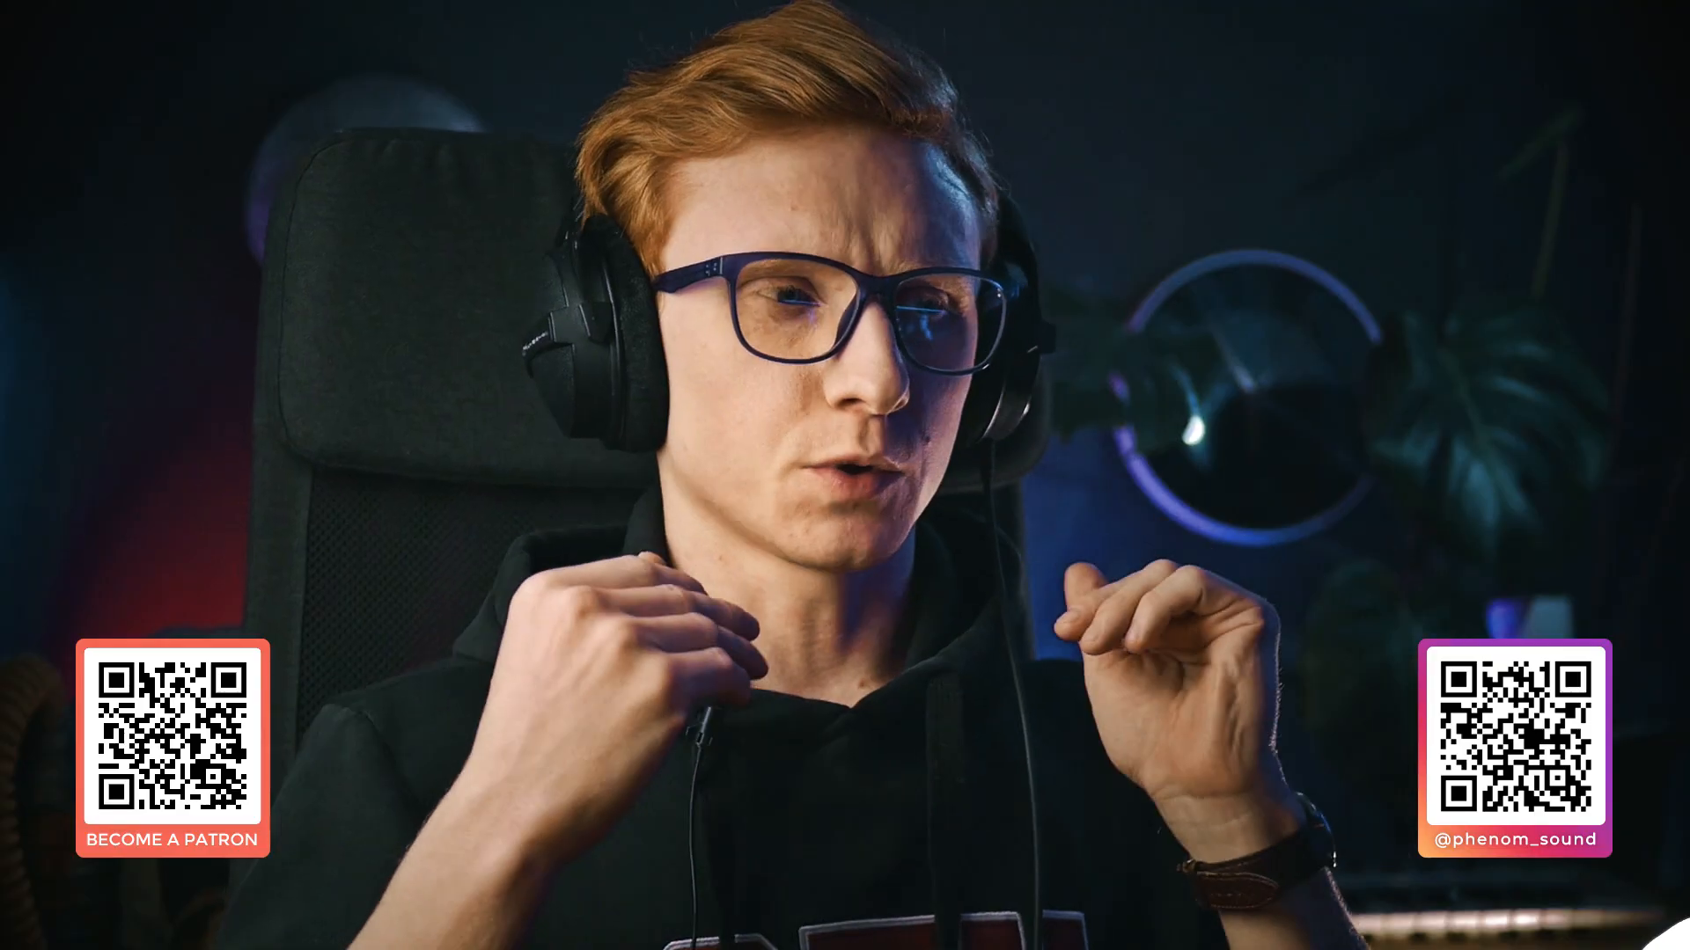